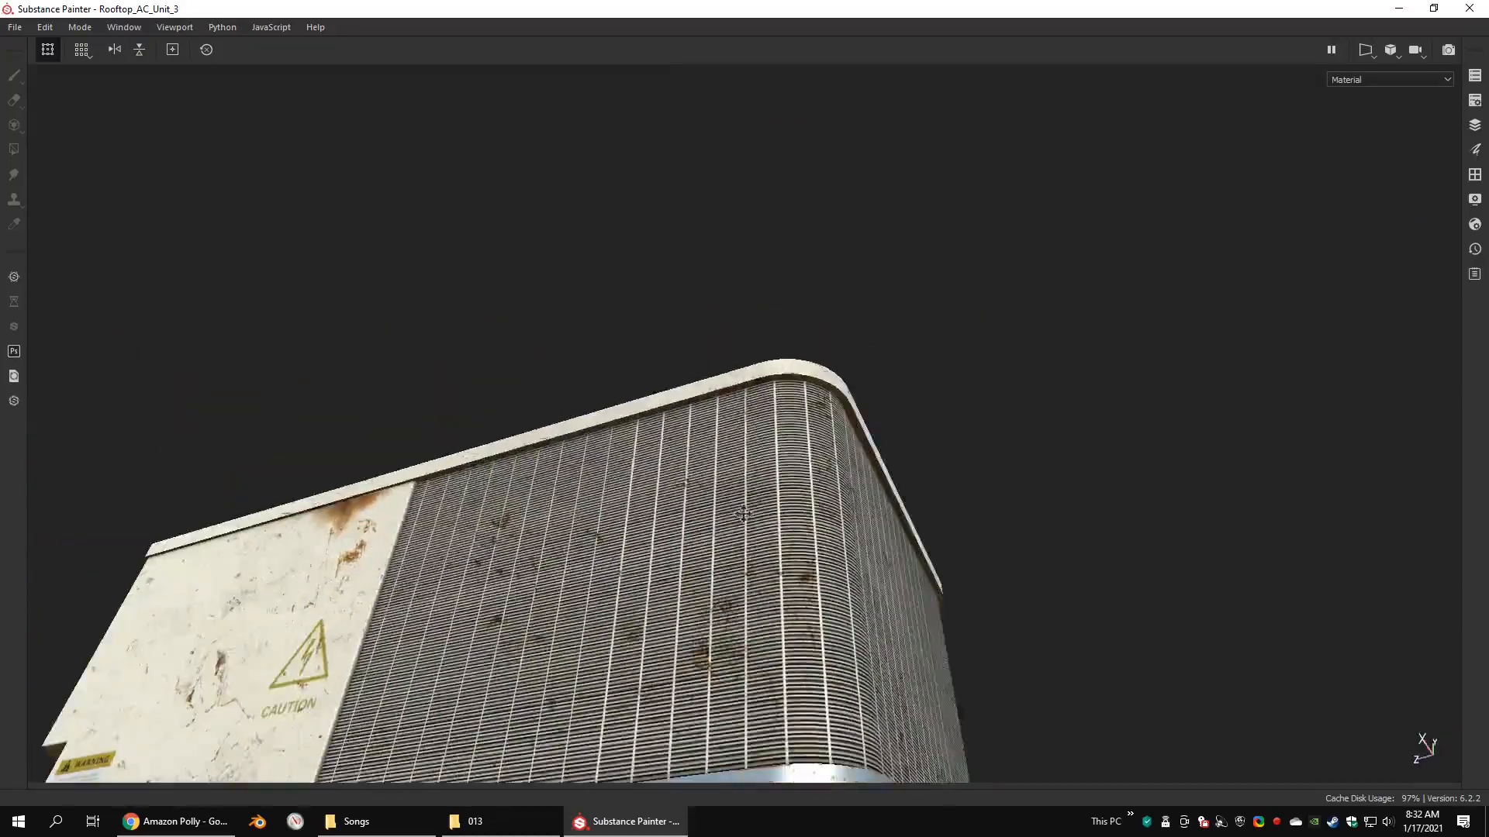
alt+middle_drag(475, 426, 727, 444)
alt+drag(727, 444, 870, 422)
alt+right_drag(870, 422, 693, 356)
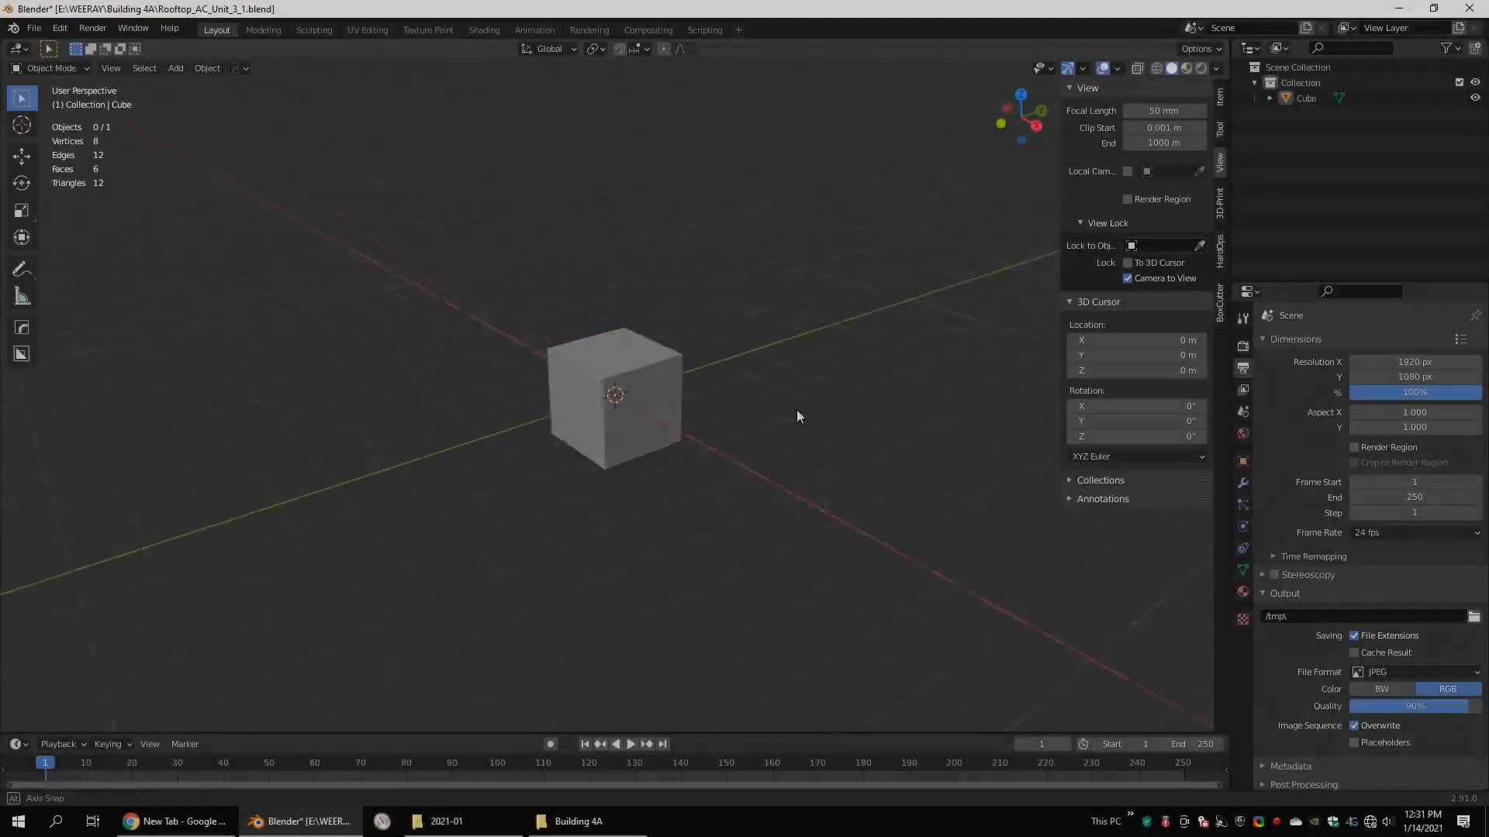
scroll(698, 386, up, 3)
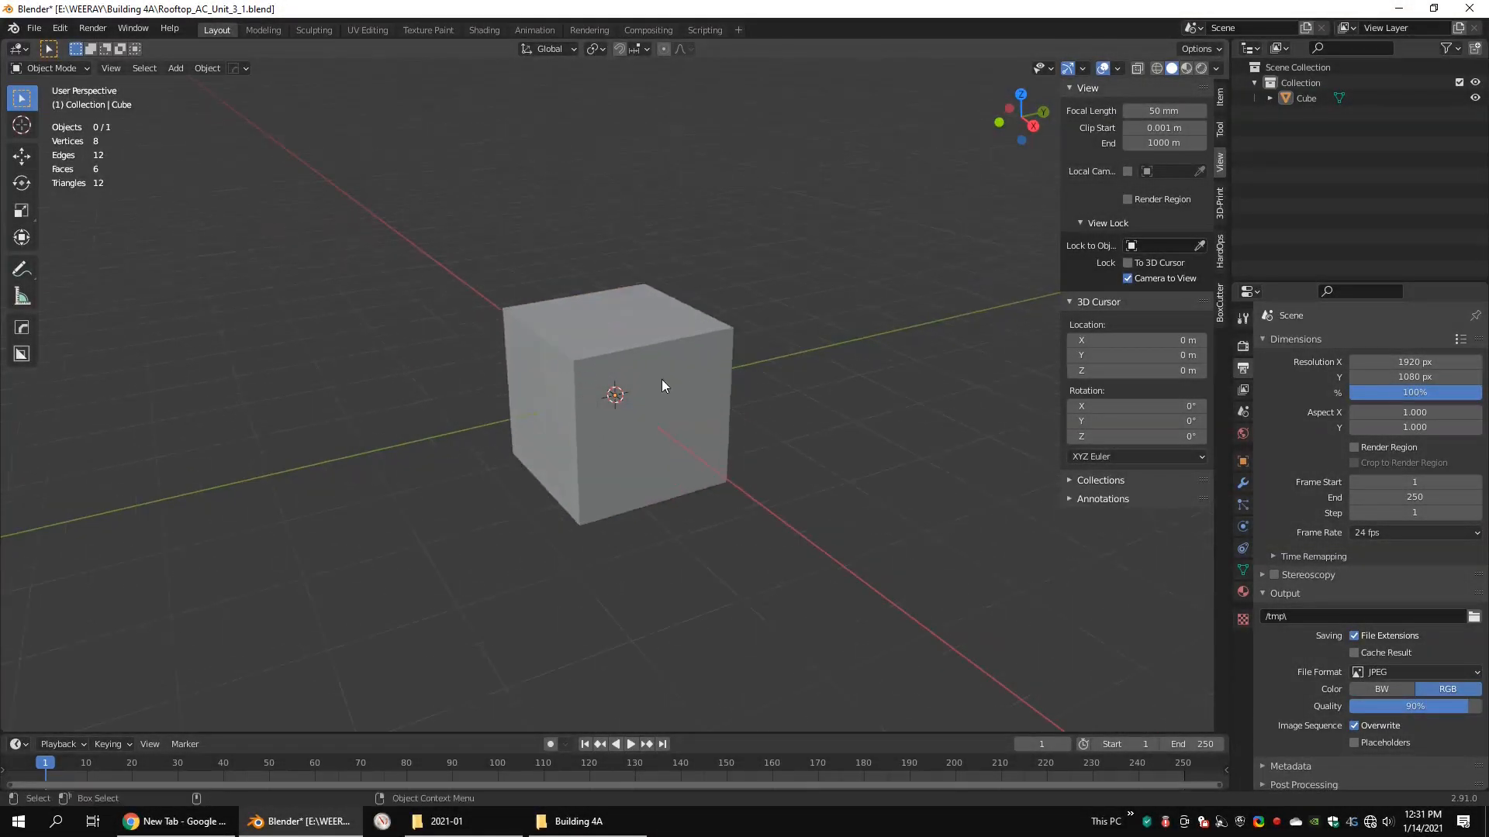
Step: Select the cube's whole mesh in Edit Mode and stretch it along the Y axis into a long box
click(662, 379)
key(Tab)
scroll(655, 365, down, 4)
key(shift+z)
drag(797, 226, 379, 562)
key(shift+z)
scroll(884, 316, up, 3)
key(s)
key(y)
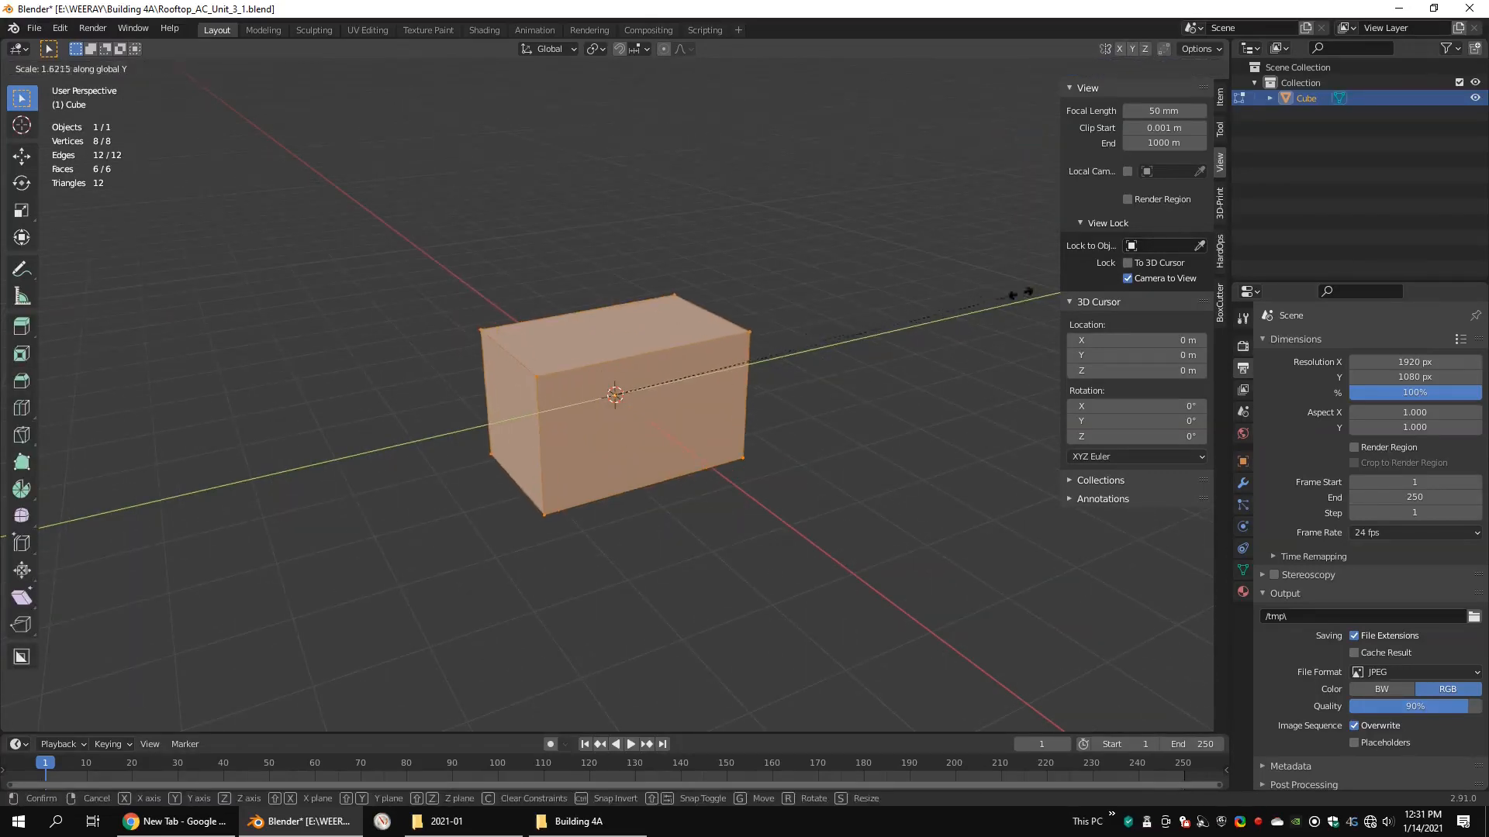
click(763, 361)
Step: Flatten the box along the Z axis and adjust its width along the X axis
middle_drag(764, 361, 741, 286)
key(s)
key(z)
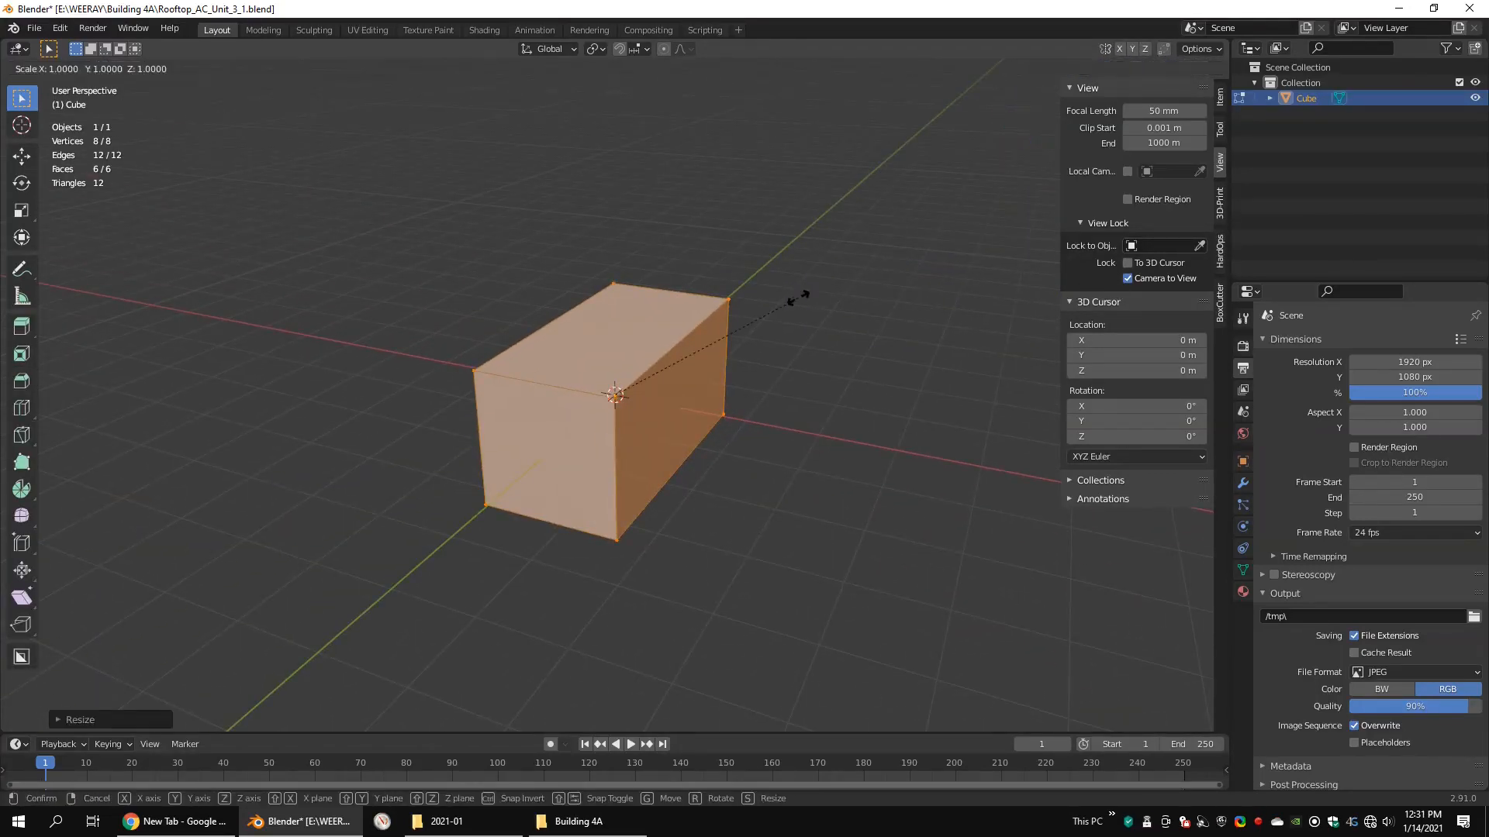
click(752, 310)
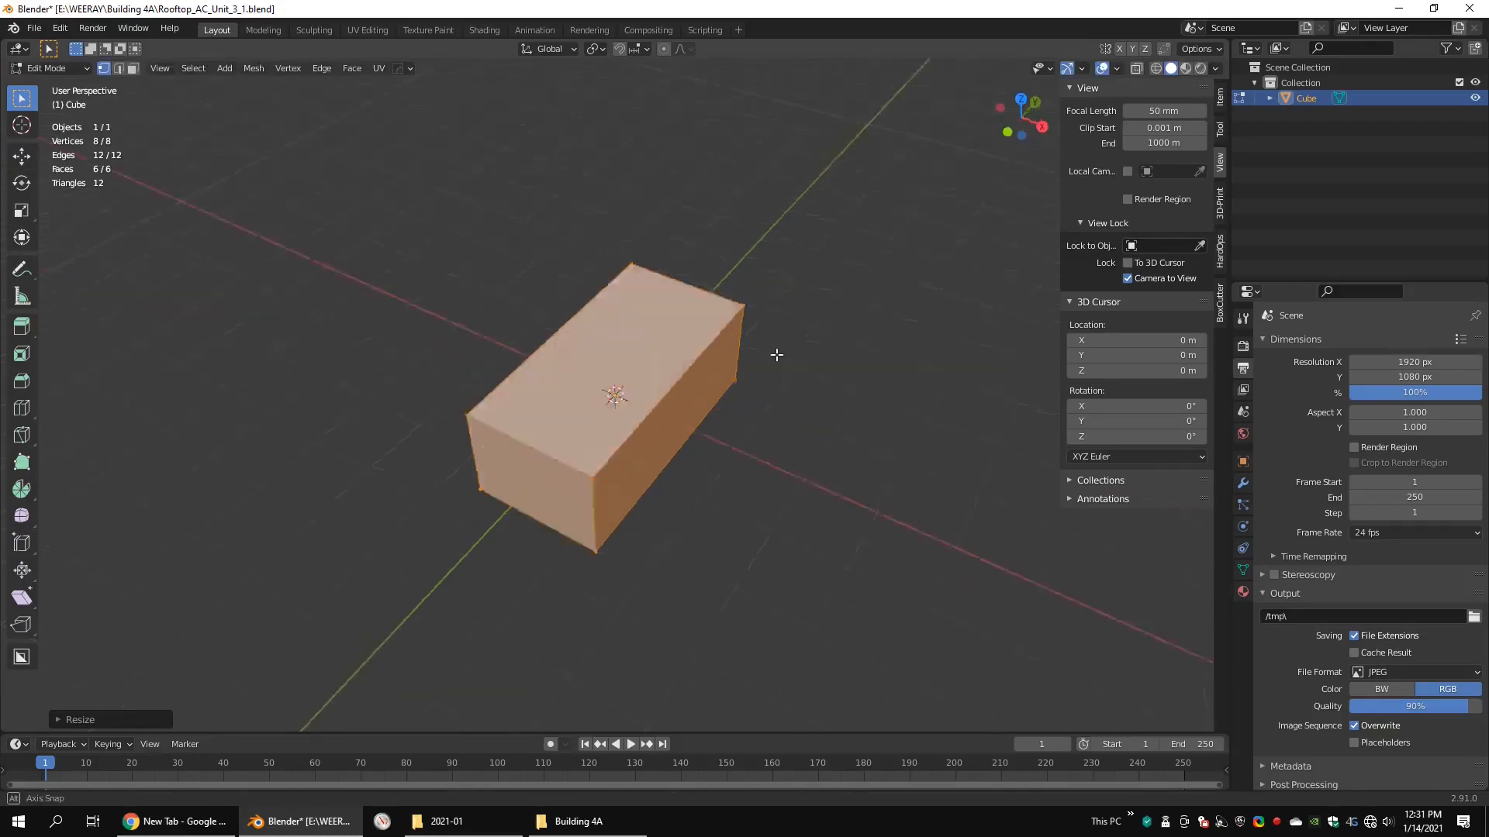
mouse_move(774, 349)
middle_down()
mouse_move(913, 355)
mouse_move(801, 302)
mouse_move(823, 260)
middle_up()
key(s)
key(x)
click(849, 299)
Step: Select three of the box's four vertical corner edges and bevel them about 0.15 m wide
key(shift+z)
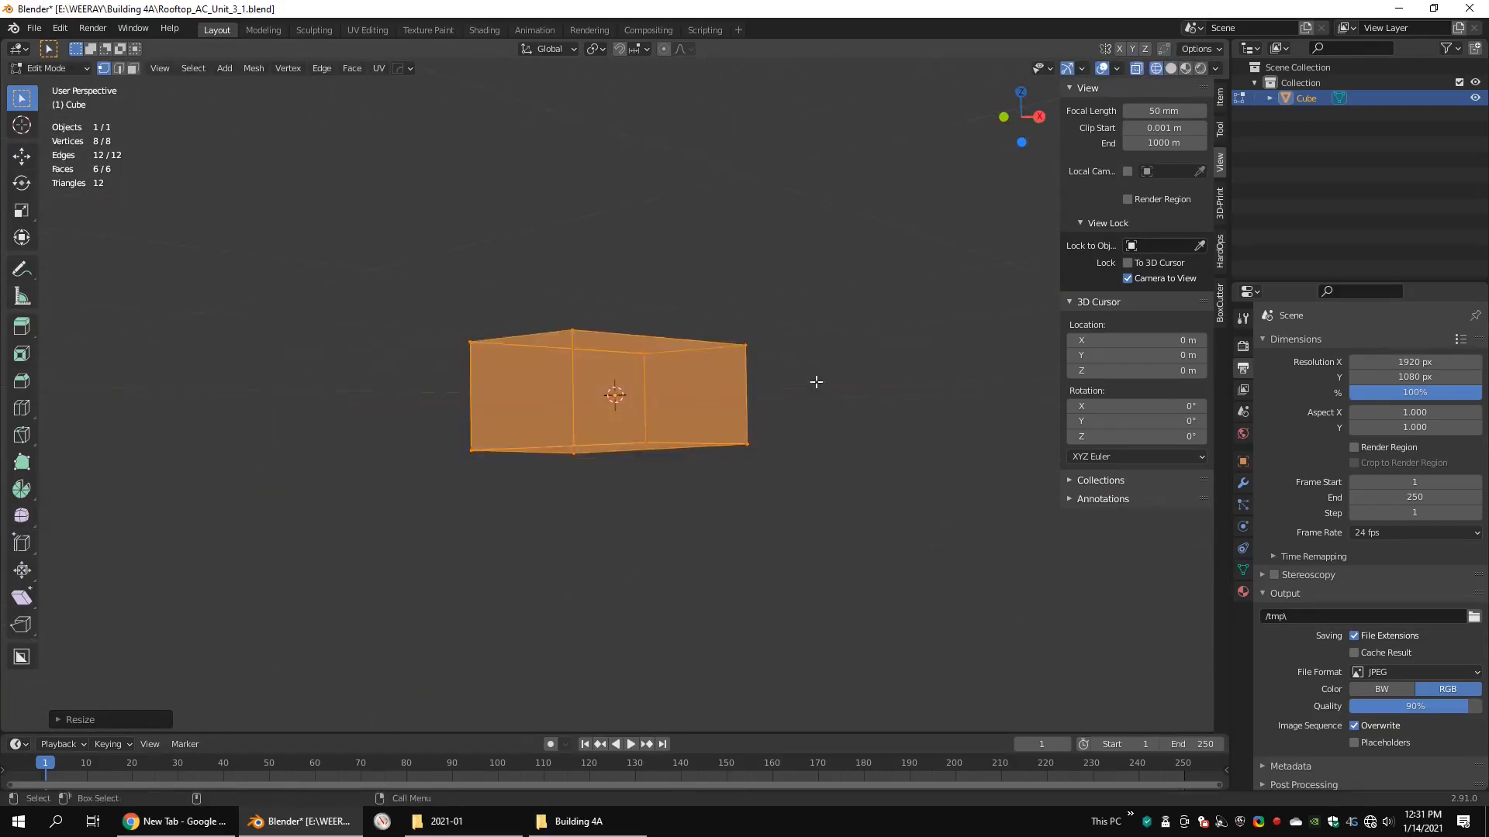
middle_drag(815, 379, 803, 386)
key(2)
click(750, 393)
shift+click(656, 395)
key(shift+z)
mouse_move(497, 381)
middle_down()
mouse_move(774, 398)
mouse_move(757, 388)
middle_up()
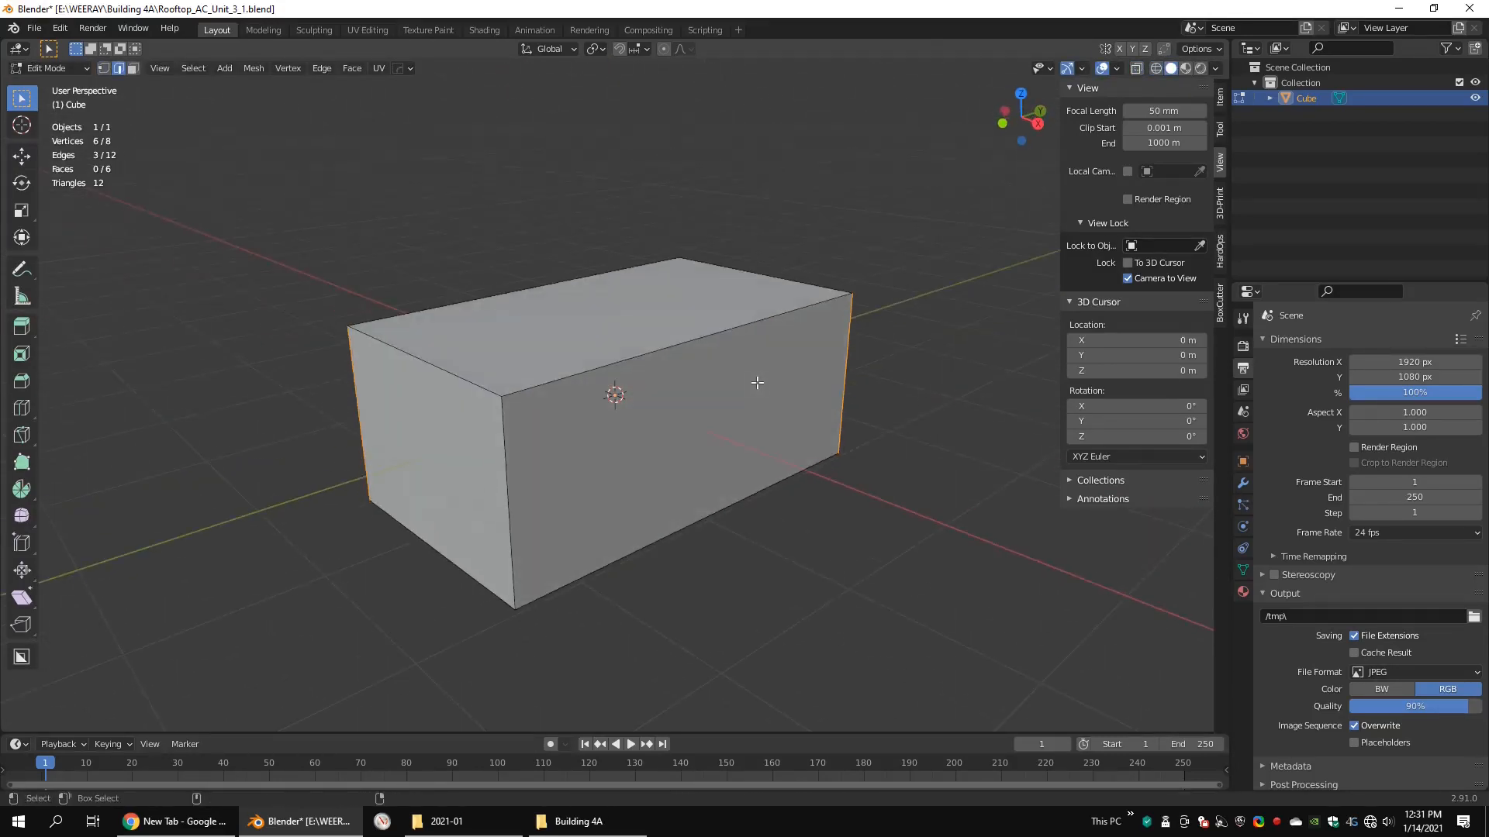
key(ctrl+b)
click(935, 421)
middle_drag(935, 422, 708, 432)
Step: Round the three beveled corners by raising the bevel's segment count
click(56, 720)
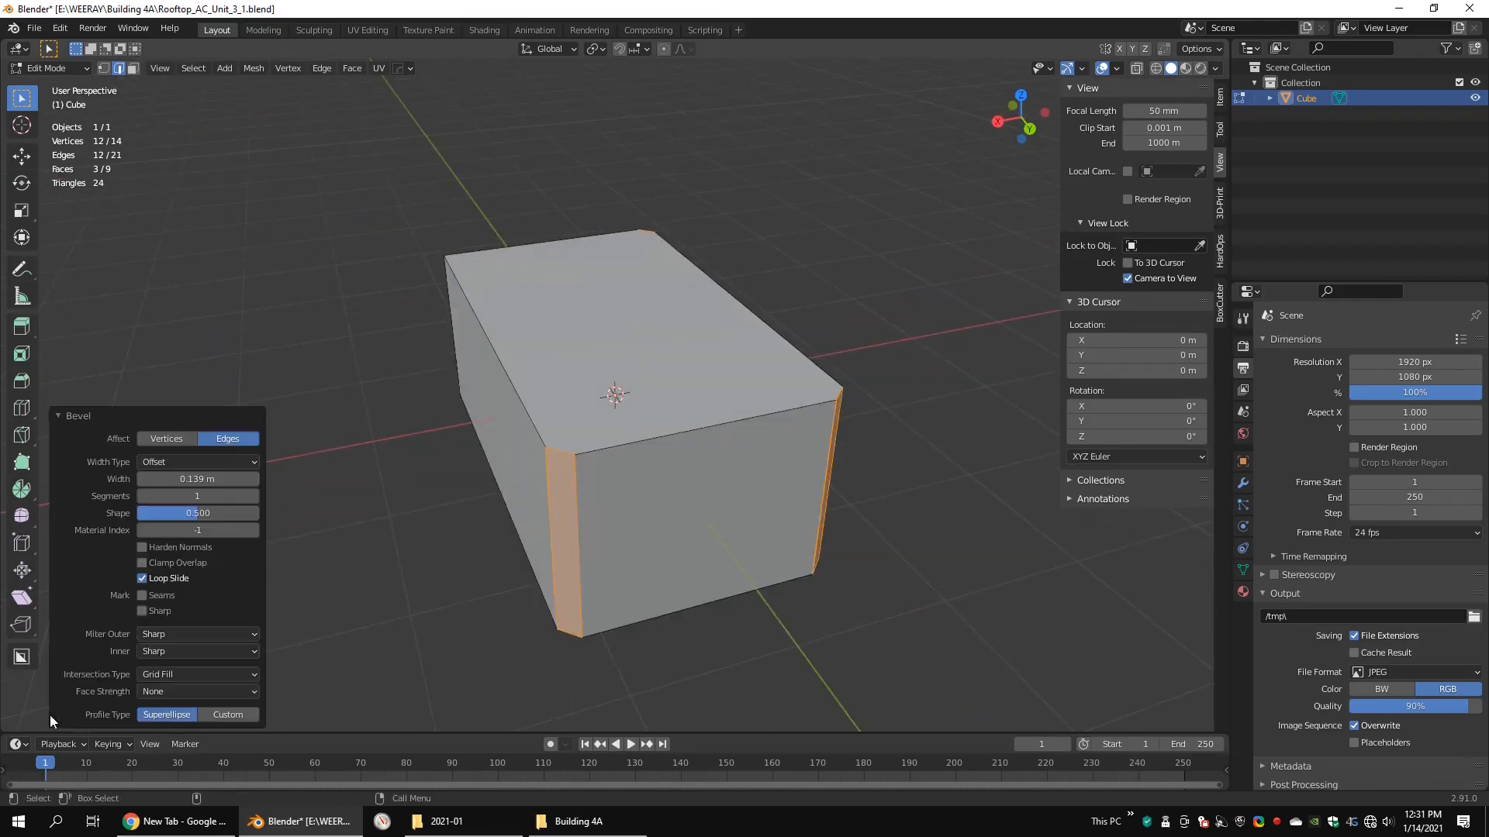
click(258, 498)
click(258, 498)
click(258, 498)
alt+drag(485, 496, 732, 458)
Step: Chamfer the remaining sharp vertical corner edge with a single-segment bevel about 0.23 m wide
click(629, 509)
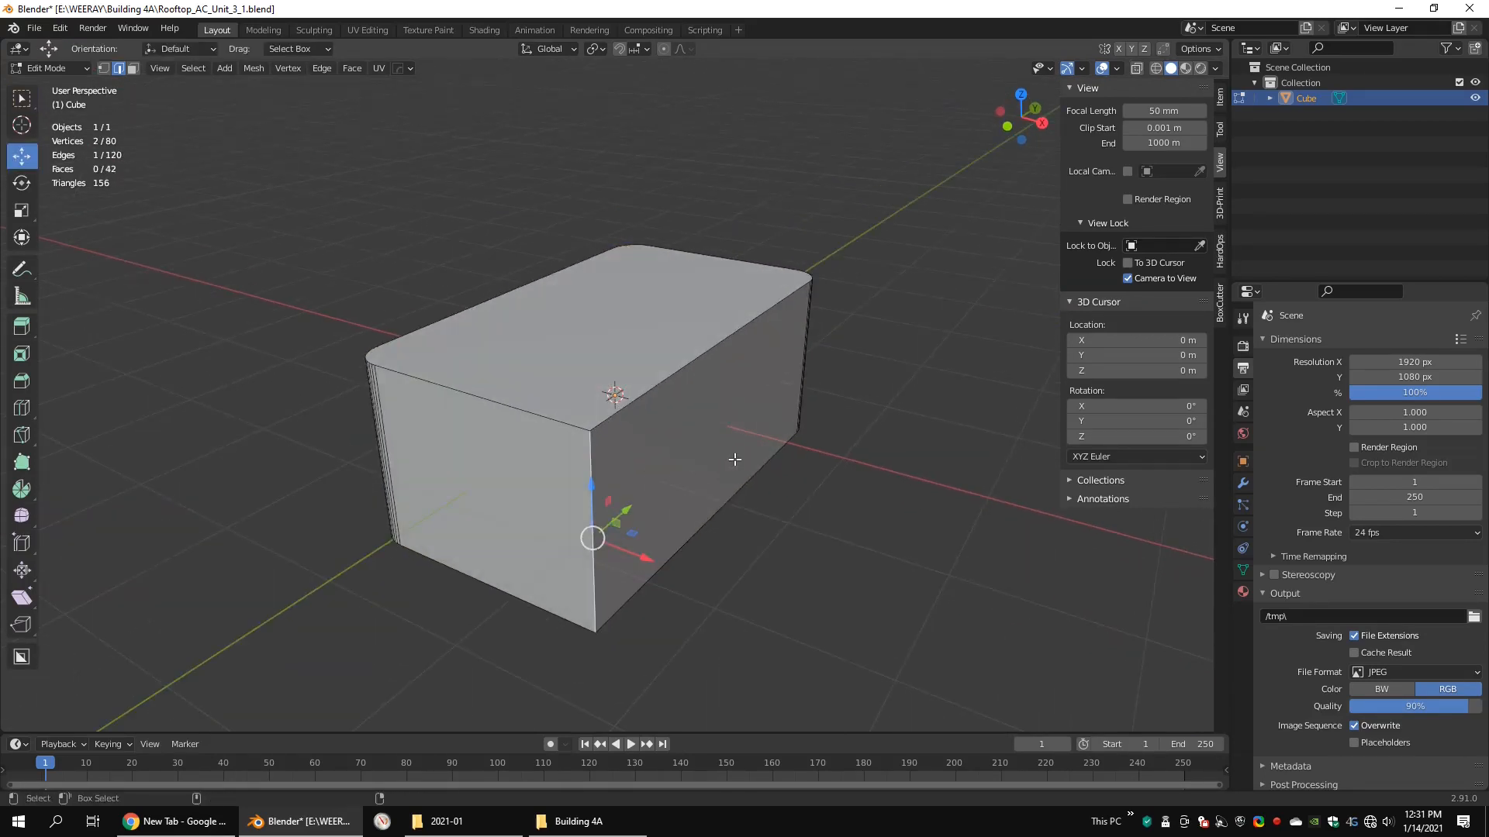
key(ctrl+b)
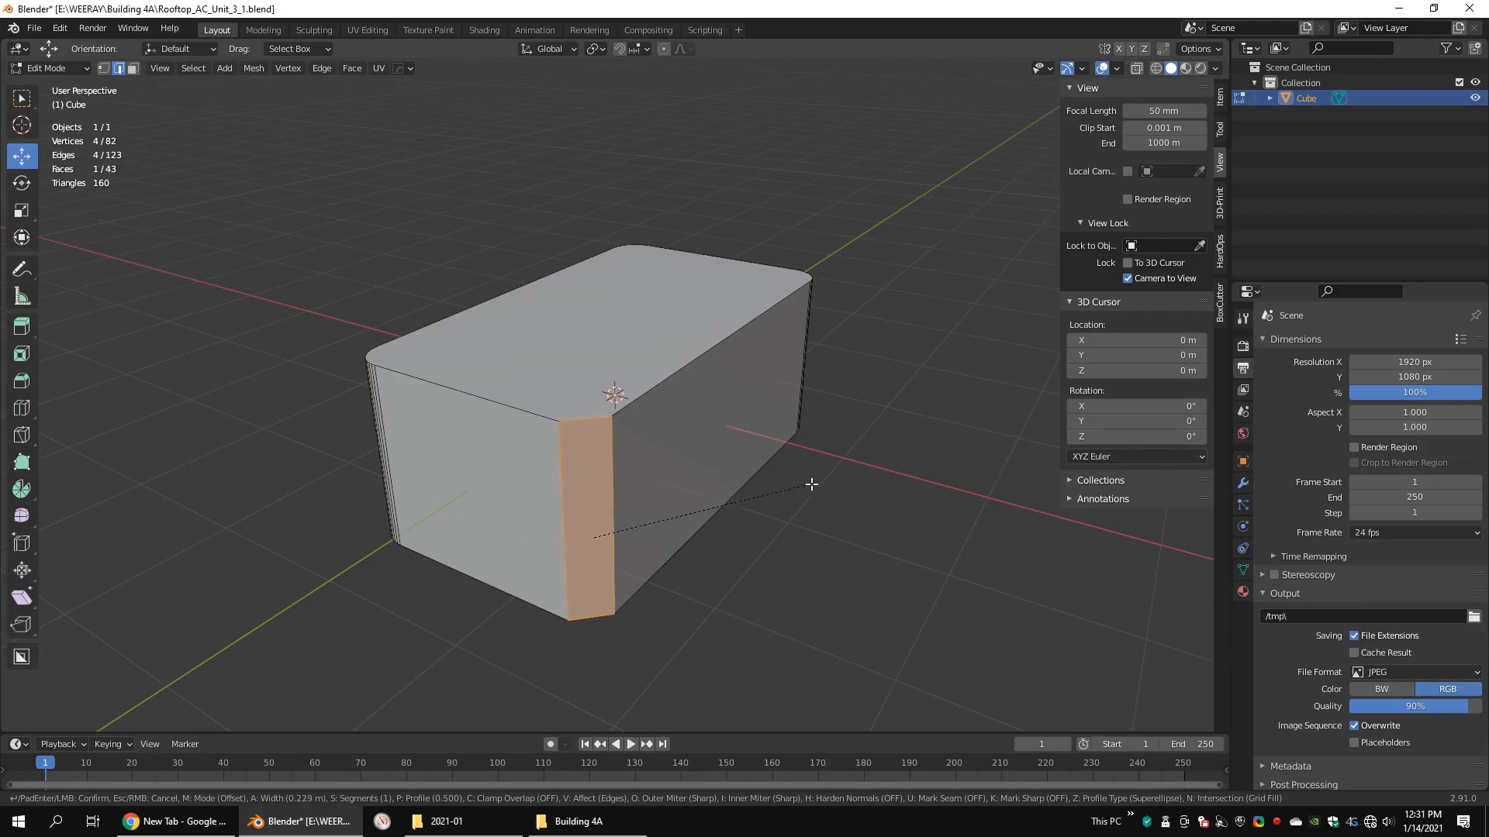
click(832, 483)
Step: Raise the box's bottom face about 1.4 m along Z, leaving only a thin slab as the lid
key(3)
click(657, 349)
alt+drag(646, 529, 633, 495)
key(g)
key(z)
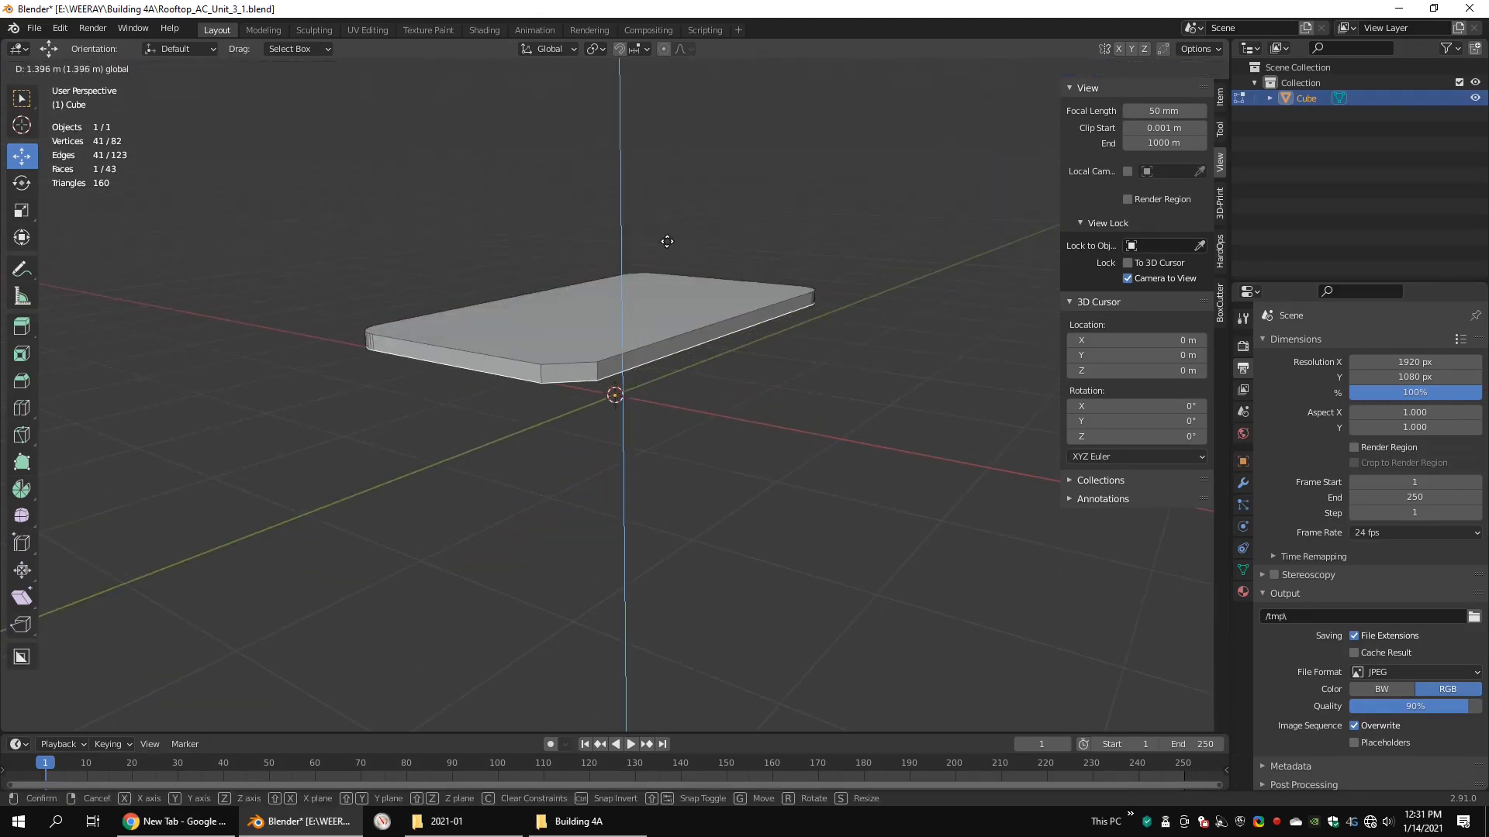
click(671, 240)
alt+drag(671, 364, 679, 331)
key(g)
key(z)
click(648, 336)
Step: Inset the underside face of the thin slab slightly
scroll(650, 335, up, 3)
right_click(679, 331)
click(630, 397)
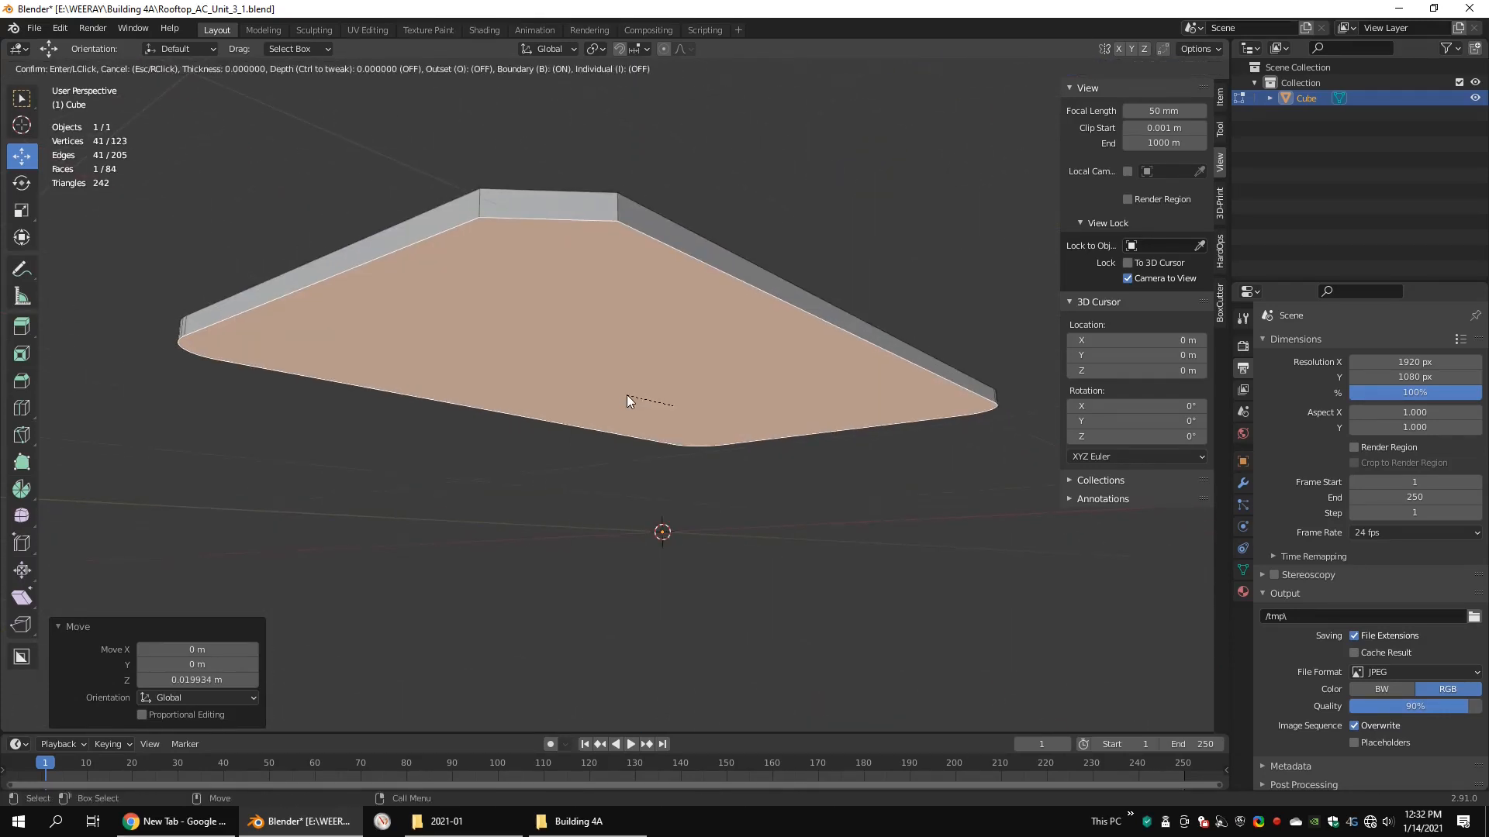
click(681, 353)
Step: Extrude the inset face downward to form the unit's body and raise its bottom face about 0.06 m
key(e)
click(676, 533)
scroll(673, 434, down, 3)
middle_drag(669, 345, 688, 377)
drag(684, 372, 685, 363)
mouse_move(685, 363)
middle_down()
mouse_move(751, 383)
mouse_move(856, 381)
mouse_move(683, 380)
mouse_move(572, 411)
mouse_move(677, 397)
mouse_move(711, 329)
middle_up()
Step: Duplicate the top slab and move the copy about 1.82 m down along Z, below the body
key(shift+z)
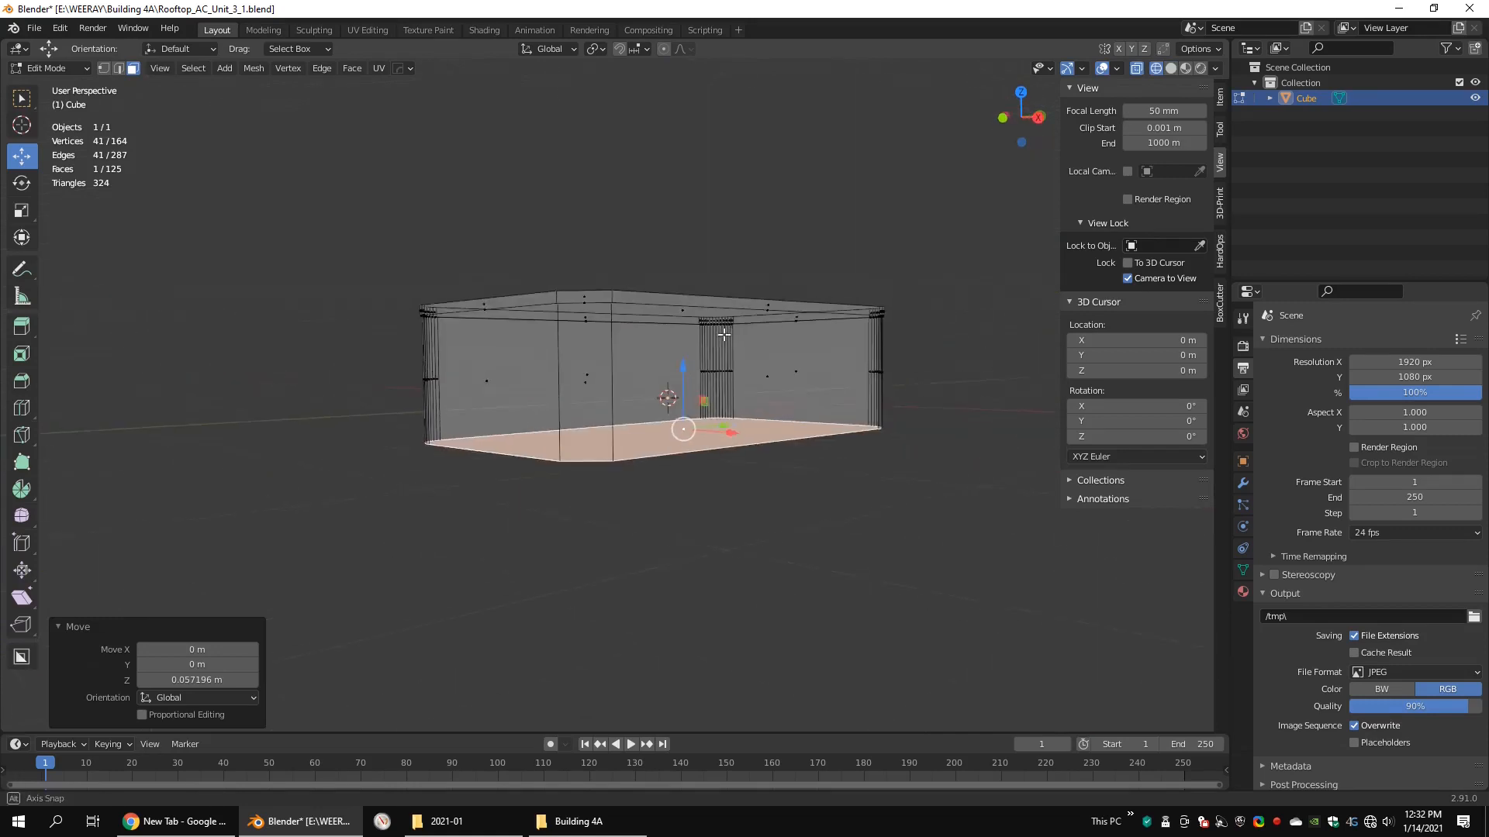
drag(963, 255, 276, 330)
middle_drag(786, 252, 795, 272)
key(shift+d)
right_click(866, 297)
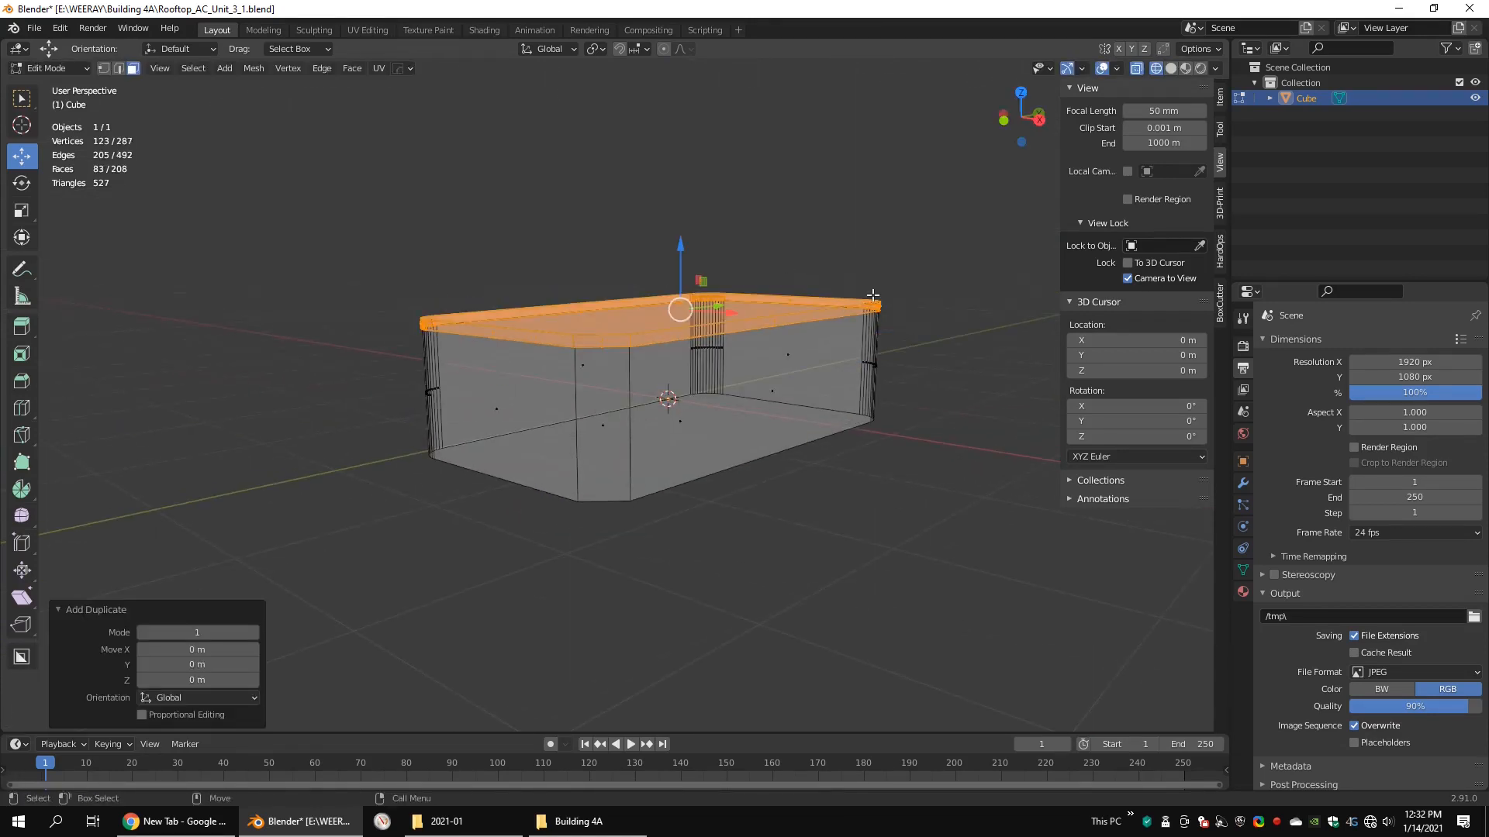
drag(682, 252, 686, 419)
Step: Mirror the duplicated slab along Z with a scale of -1 and flip its normals
key(shift+z)
text(s)
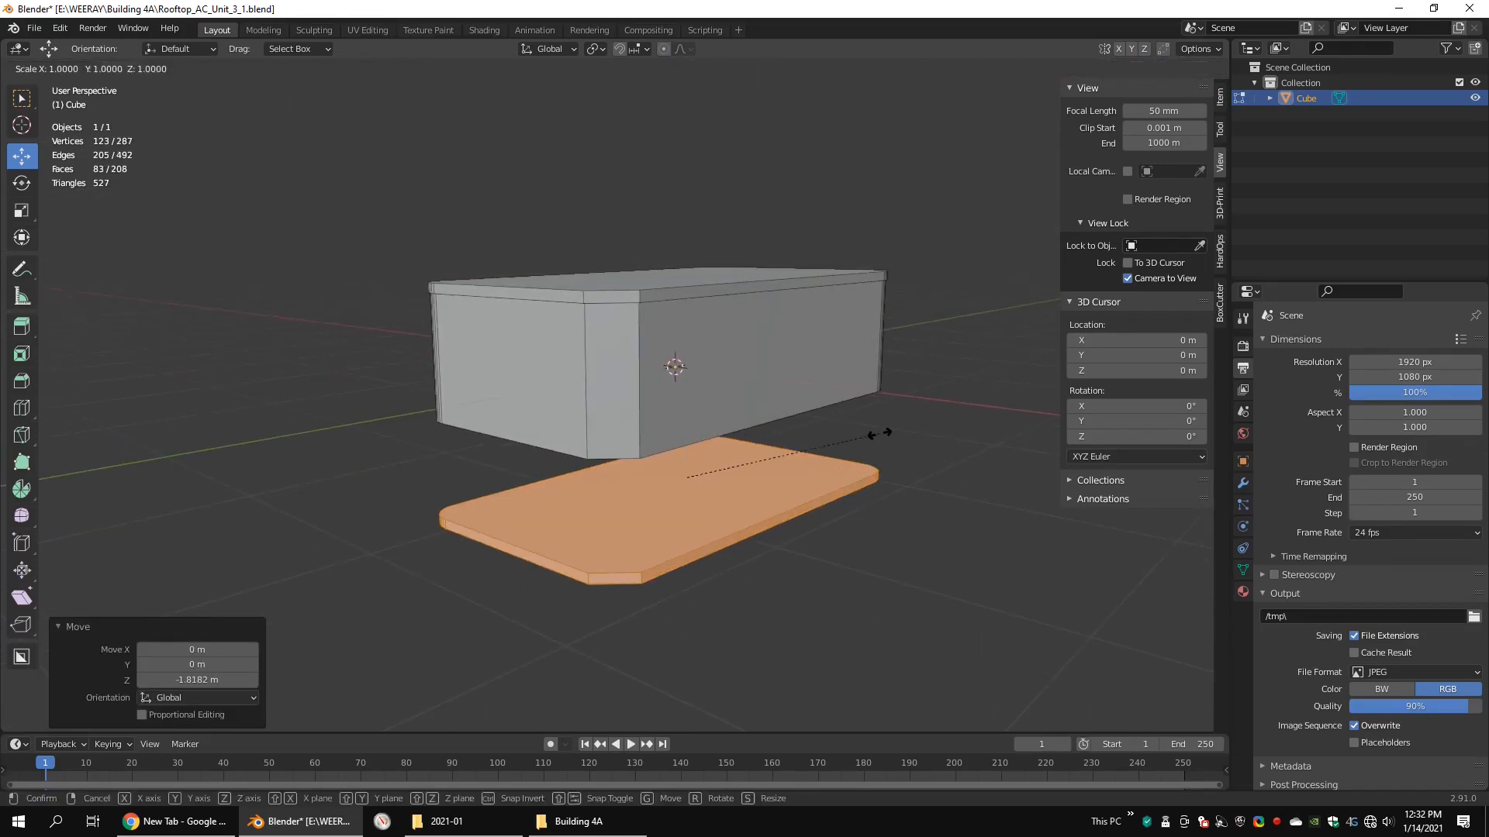
text(-1)
key(Return)
middle_drag(715, 439, 707, 390)
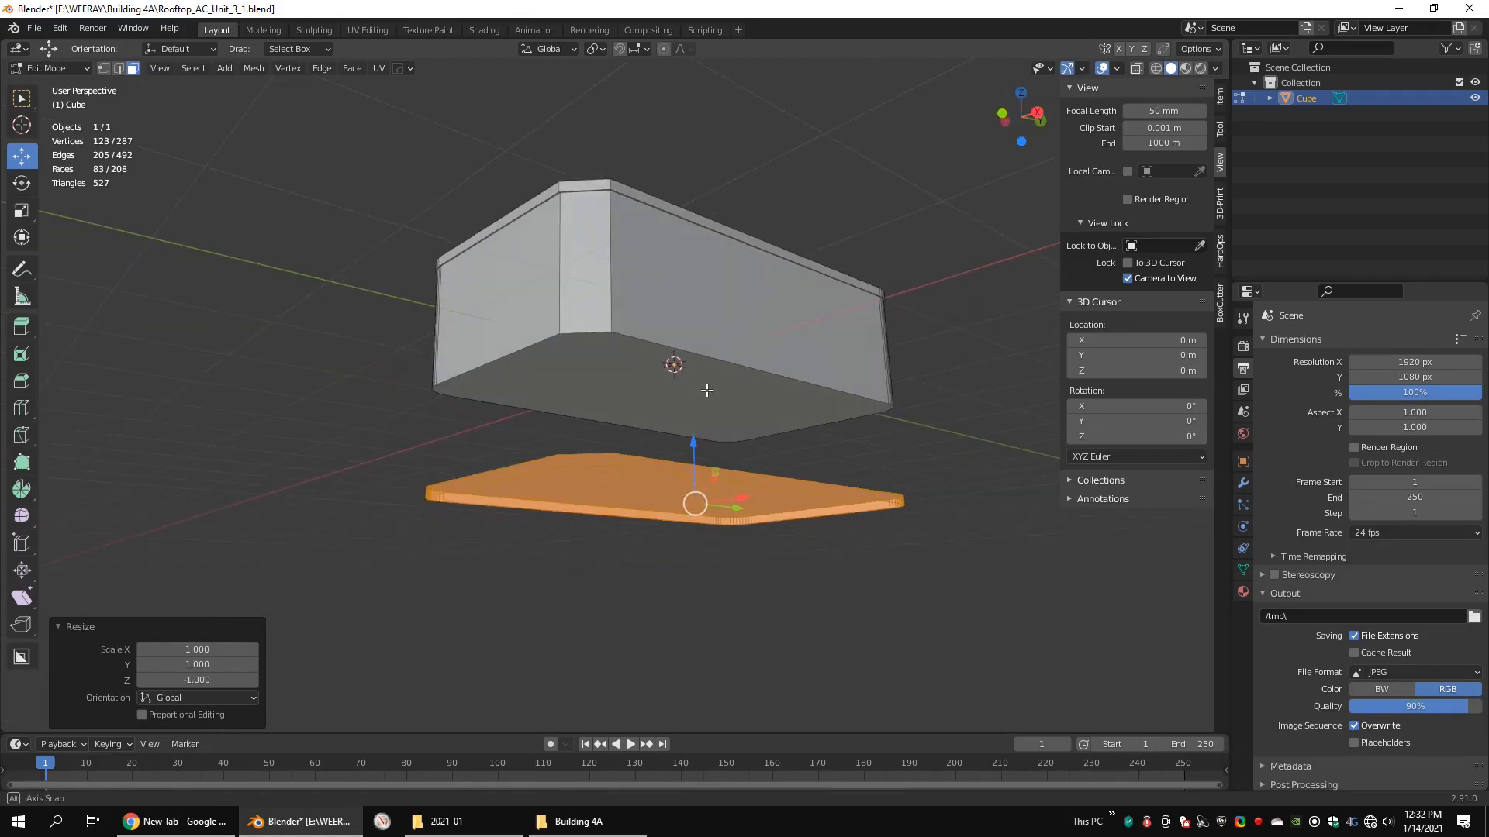
key(q)
mouse_move(677, 439)
click(749, 437)
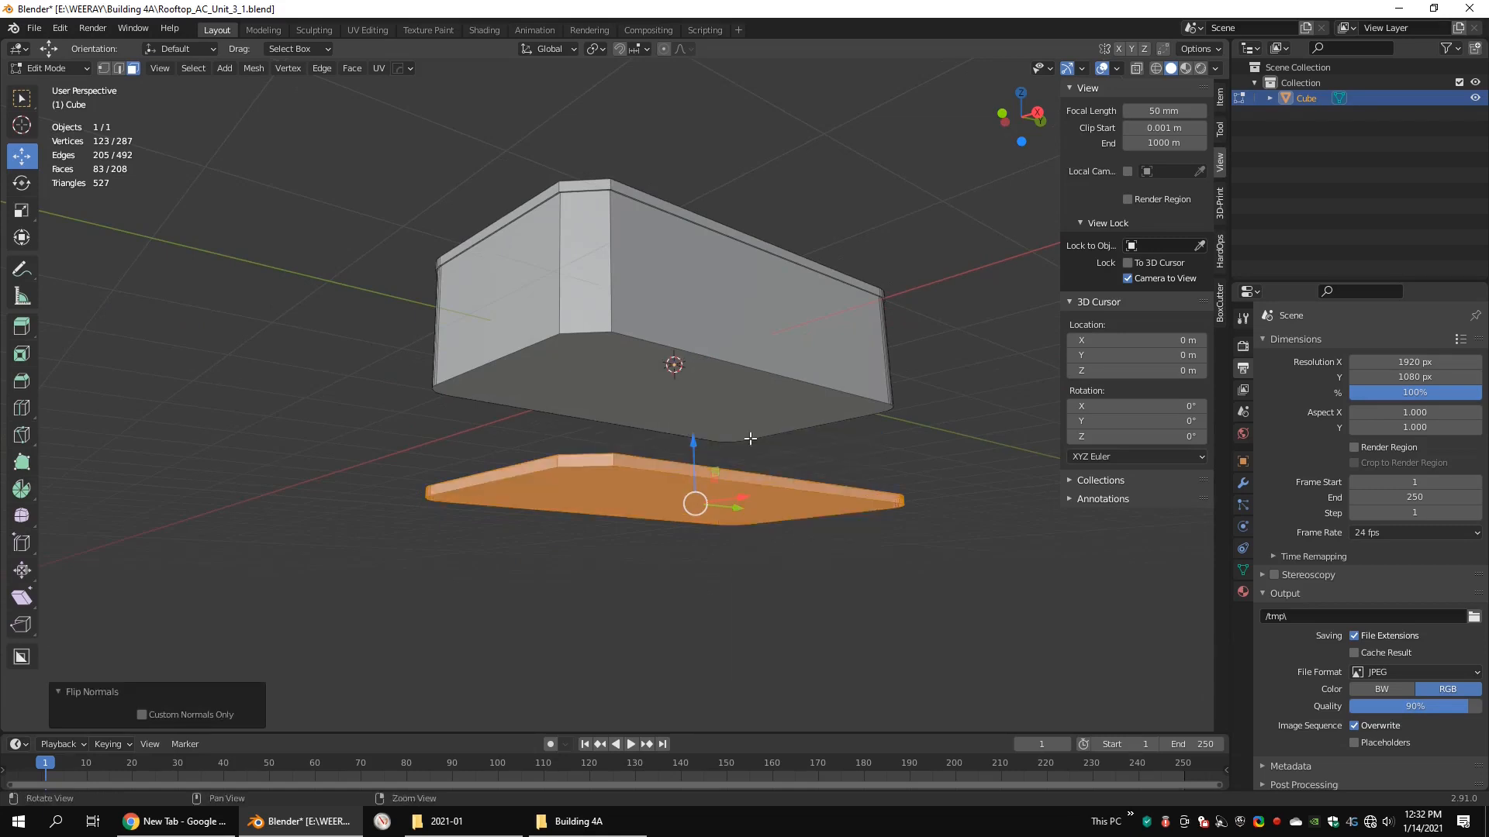
Step: Turn on snapping and set its target to Vertex
alt+drag(715, 433, 690, 378)
alt+drag(690, 378, 698, 427)
alt+right_drag(698, 427, 755, 383)
key(shift+Tab)
drag(732, 370, 665, 571)
click(640, 49)
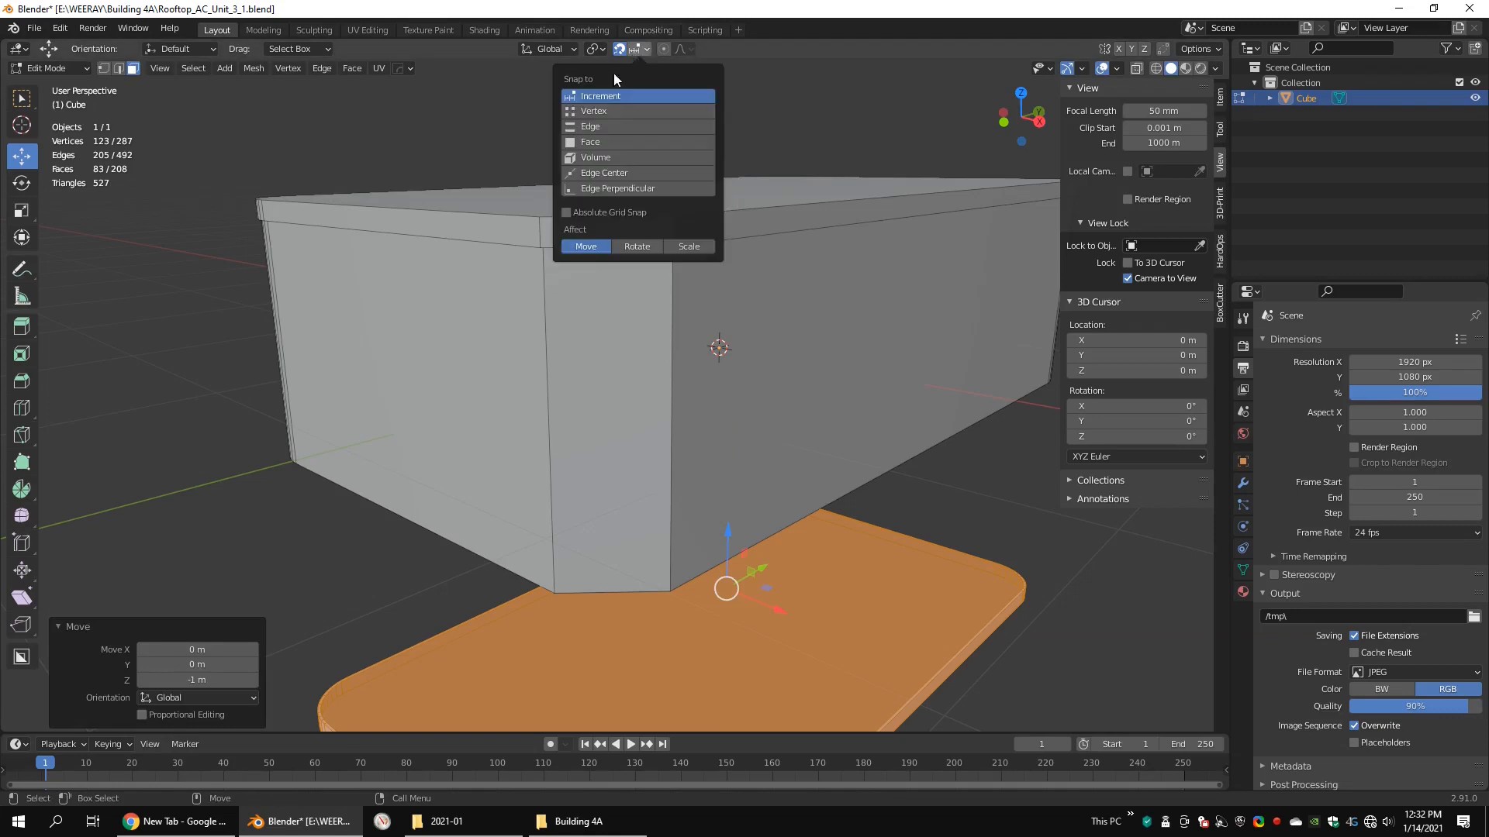
click(595, 113)
Step: Snap the mirrored slab up along Z against the body's bottom edge as the base
alt+drag(855, 401, 861, 352)
drag(729, 426, 704, 381)
key(ctrl+z)
scroll(807, 391, down, 5)
alt+drag(814, 392, 860, 388)
Step: Raise the top slab together with the body's upper edge along Z to make the body slightly taller
key(shift+z)
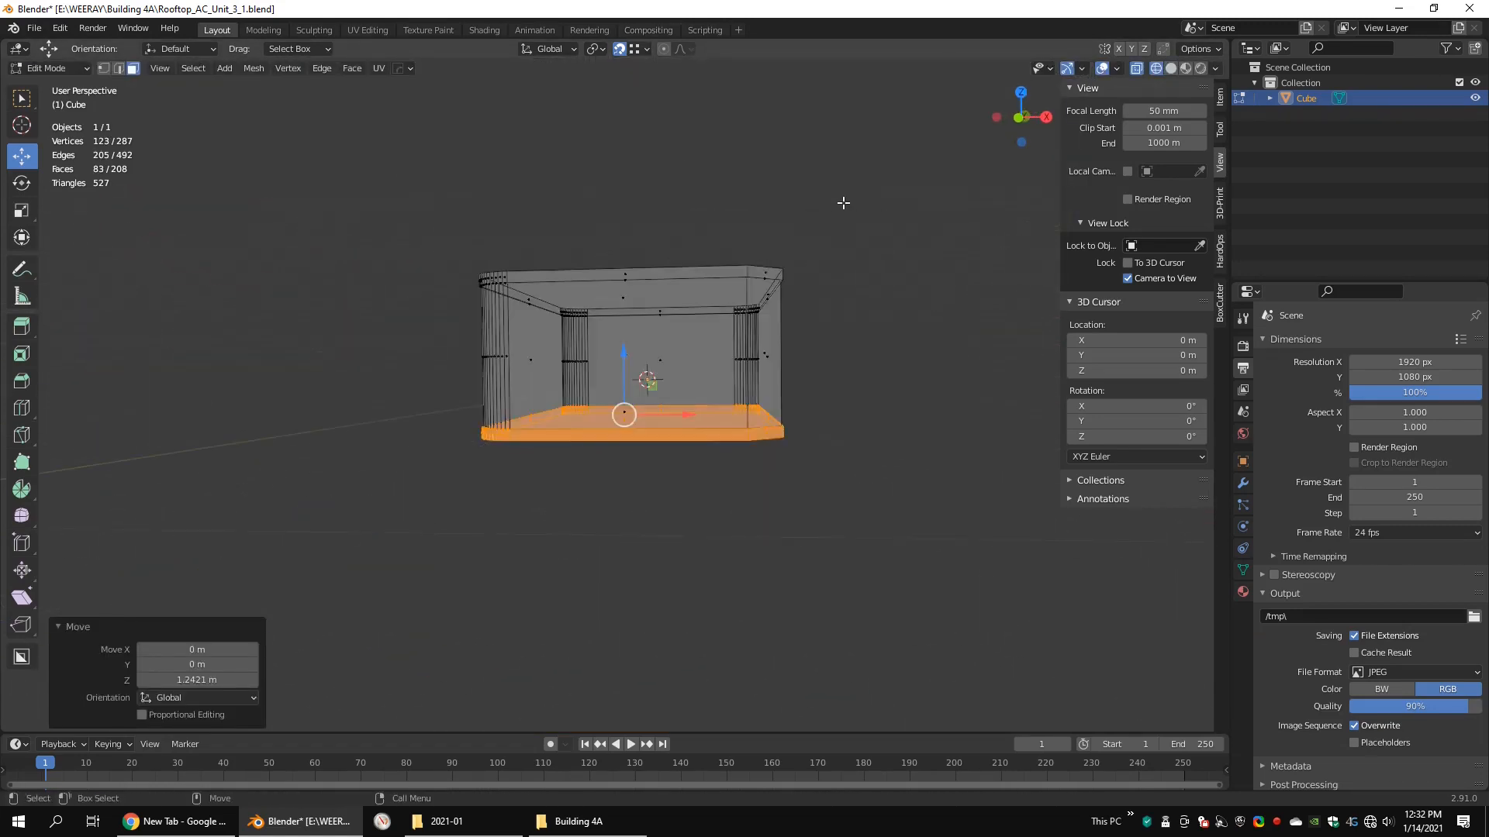
key(1)
drag(879, 193, 324, 349)
key(shift+z)
drag(628, 231, 644, 193)
mouse_move(865, 360)
alt+mouse_down()
mouse_move(801, 376)
mouse_move(790, 394)
alt+mouse_up()
drag(664, 191, 661, 193)
alt+drag(768, 314, 783, 342)
alt+middle_drag(744, 353, 766, 273)
alt+drag(766, 273, 664, 323)
Step: Select the loop of side faces around the body and separate it into its own object
key(3)
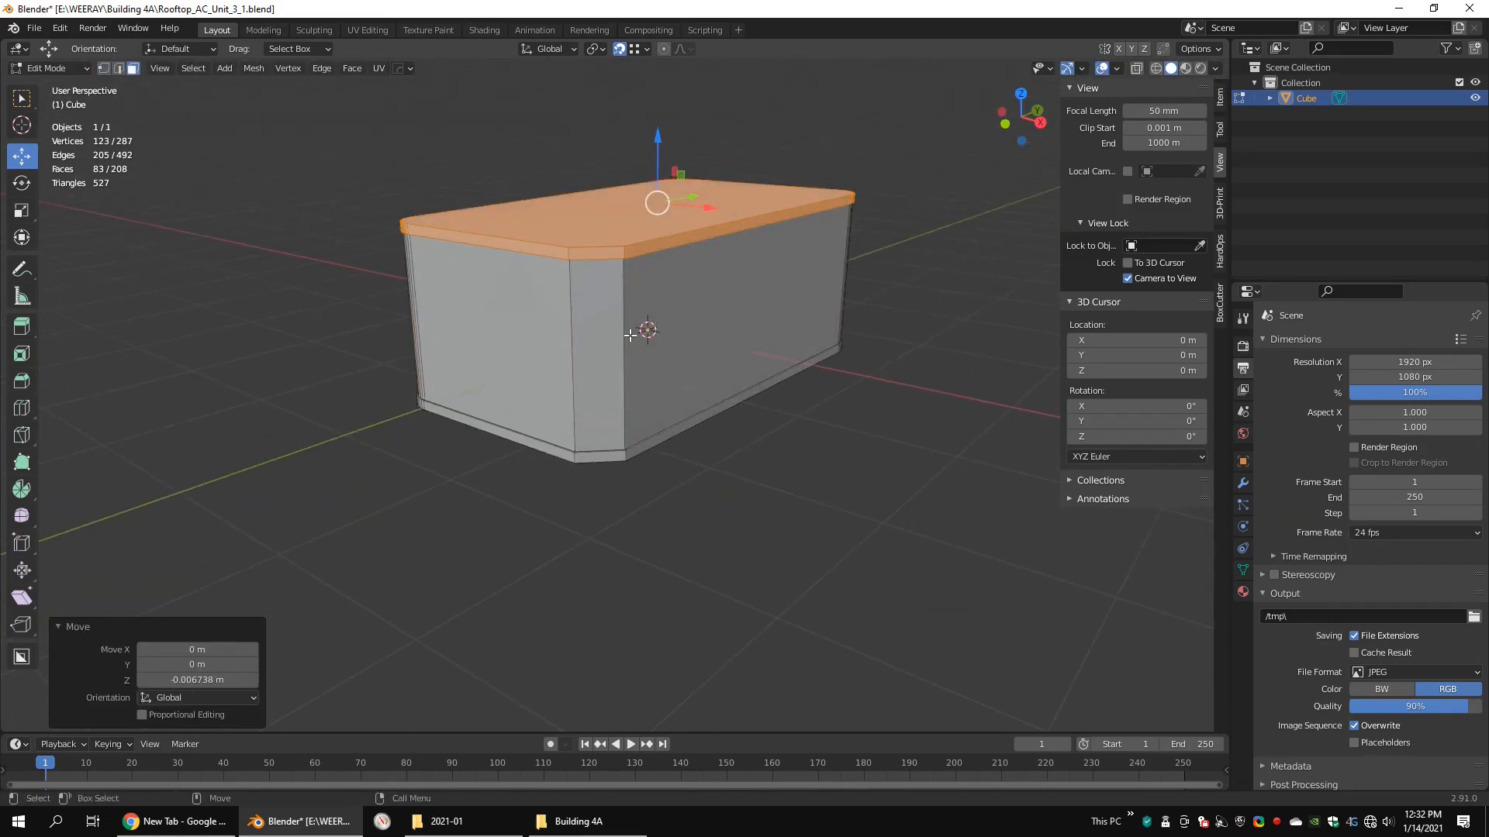
double_click(629, 336)
middle_drag(649, 317, 736, 337)
key(ctrl+z)
alt+drag(747, 320, 751, 309)
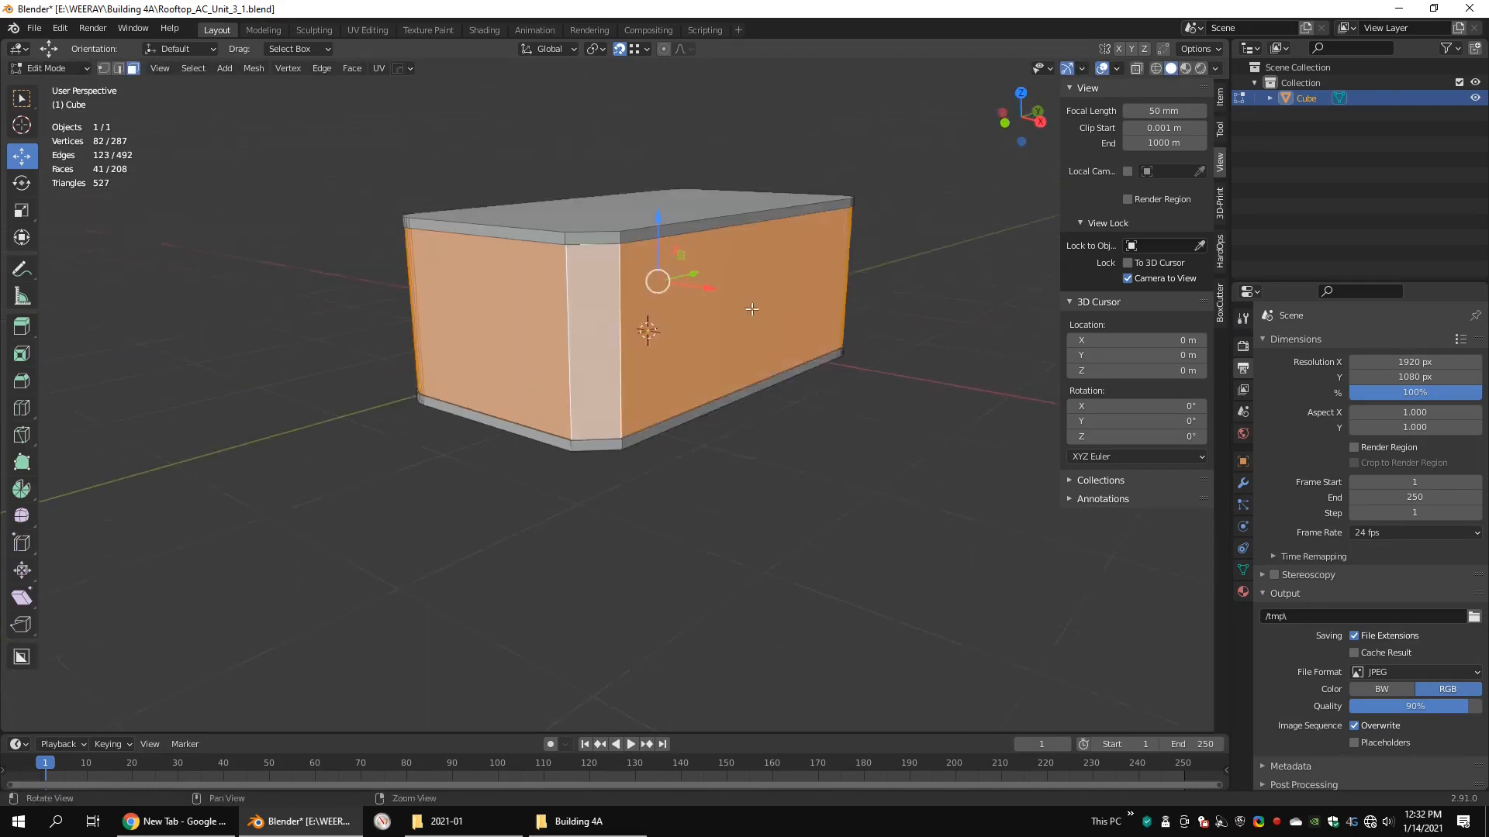
right_click(751, 309)
mouse_move(765, 495)
click(865, 489)
Step: Edit the separated side shell and add a horizontal loop cut around its lower part
key(Tab)
click(660, 310)
key(Tab)
key(Tab)
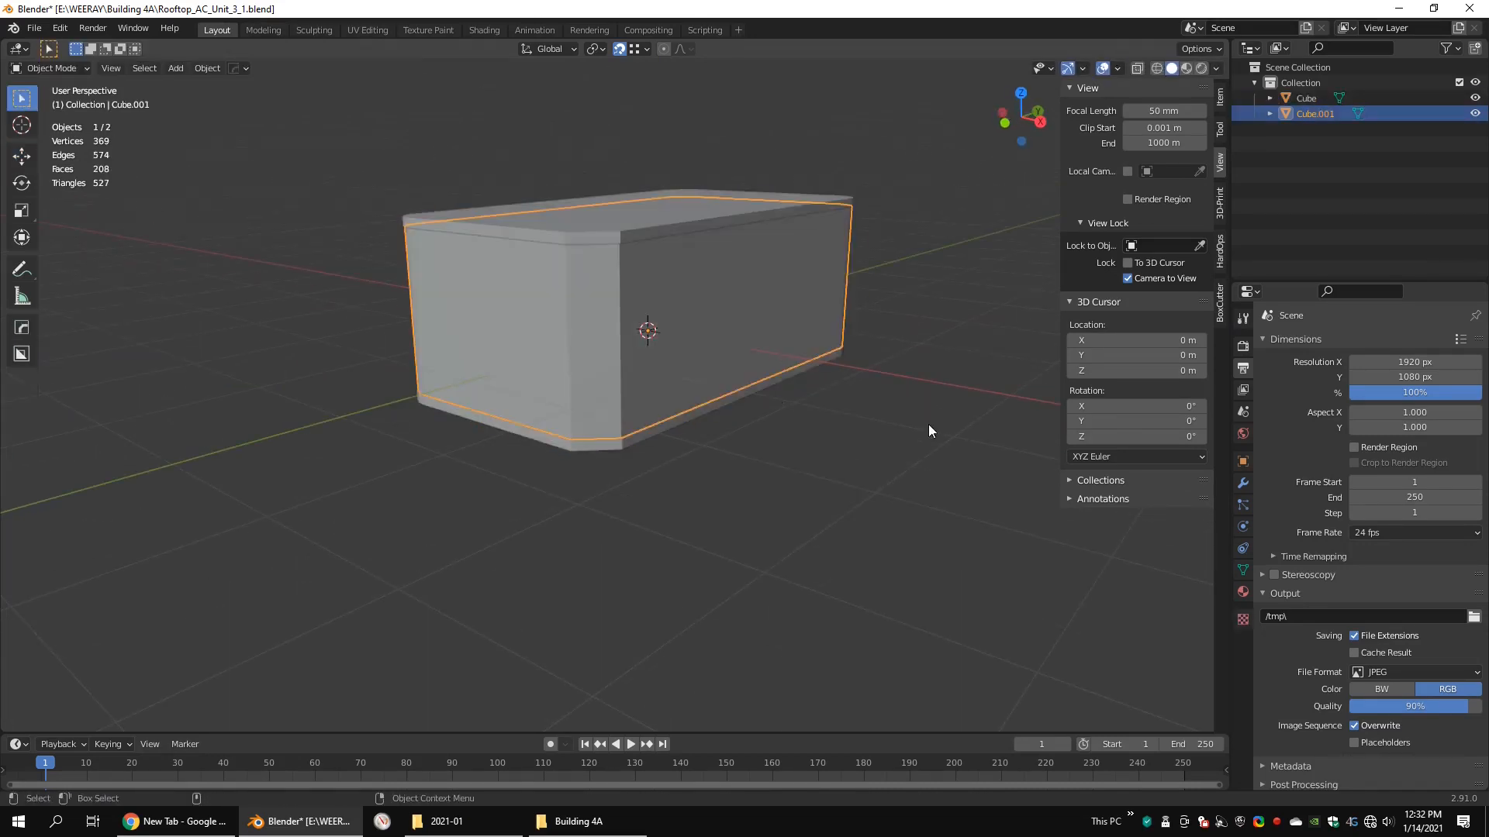
click(928, 425)
alt+drag(648, 333, 661, 320)
click(667, 324)
key(Tab)
key(ctrl+r)
click(632, 378)
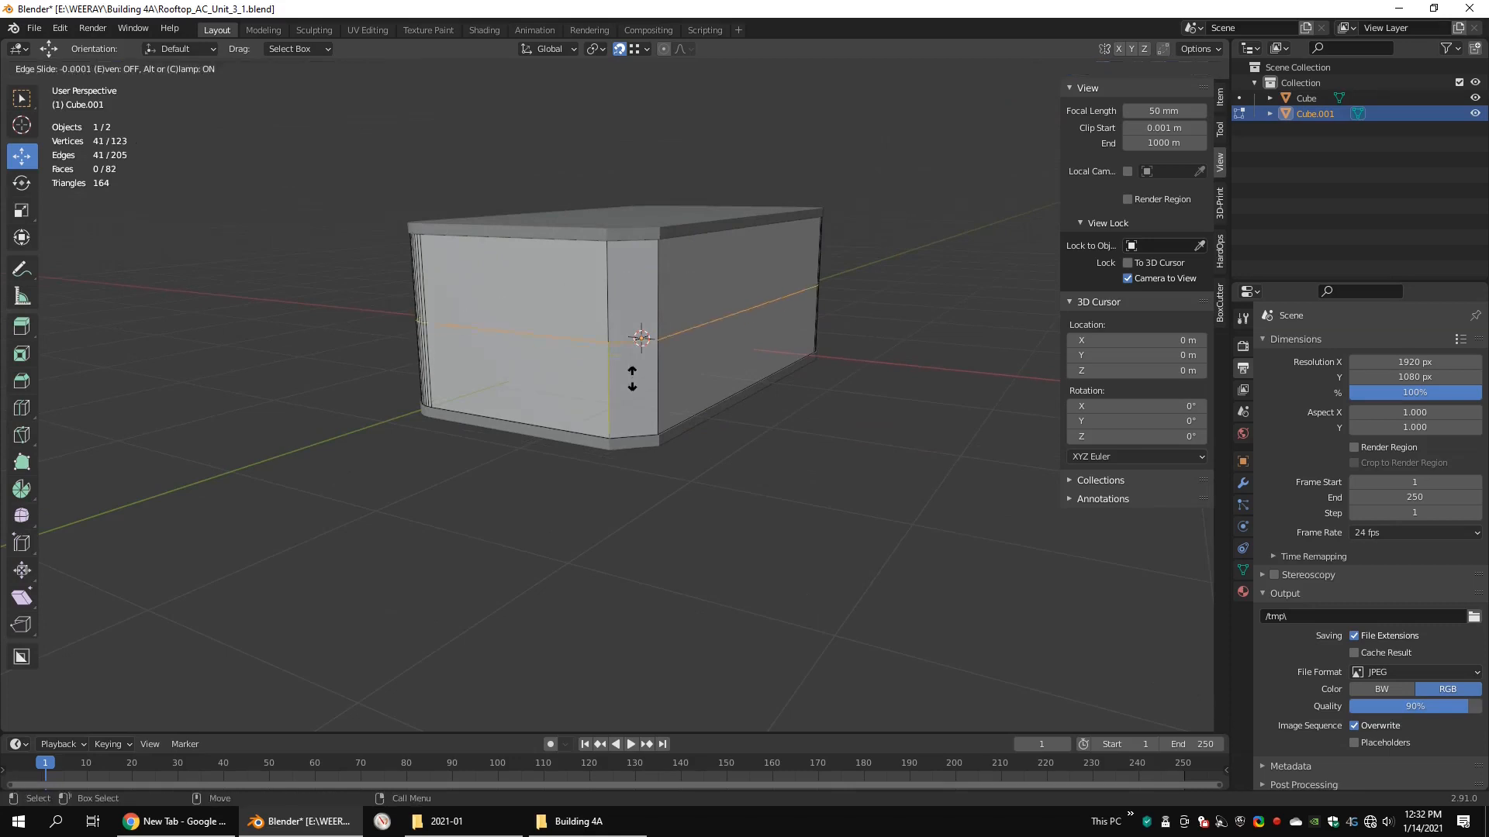
click(636, 412)
Step: Add a vertical loop cut close to each side of the chamfered corner, with slide factors 0.841 and -0.884
alt+drag(674, 378, 708, 385)
scroll(667, 380, up, 2)
click(577, 365)
click(691, 393)
key(ctrl+r)
click(705, 385)
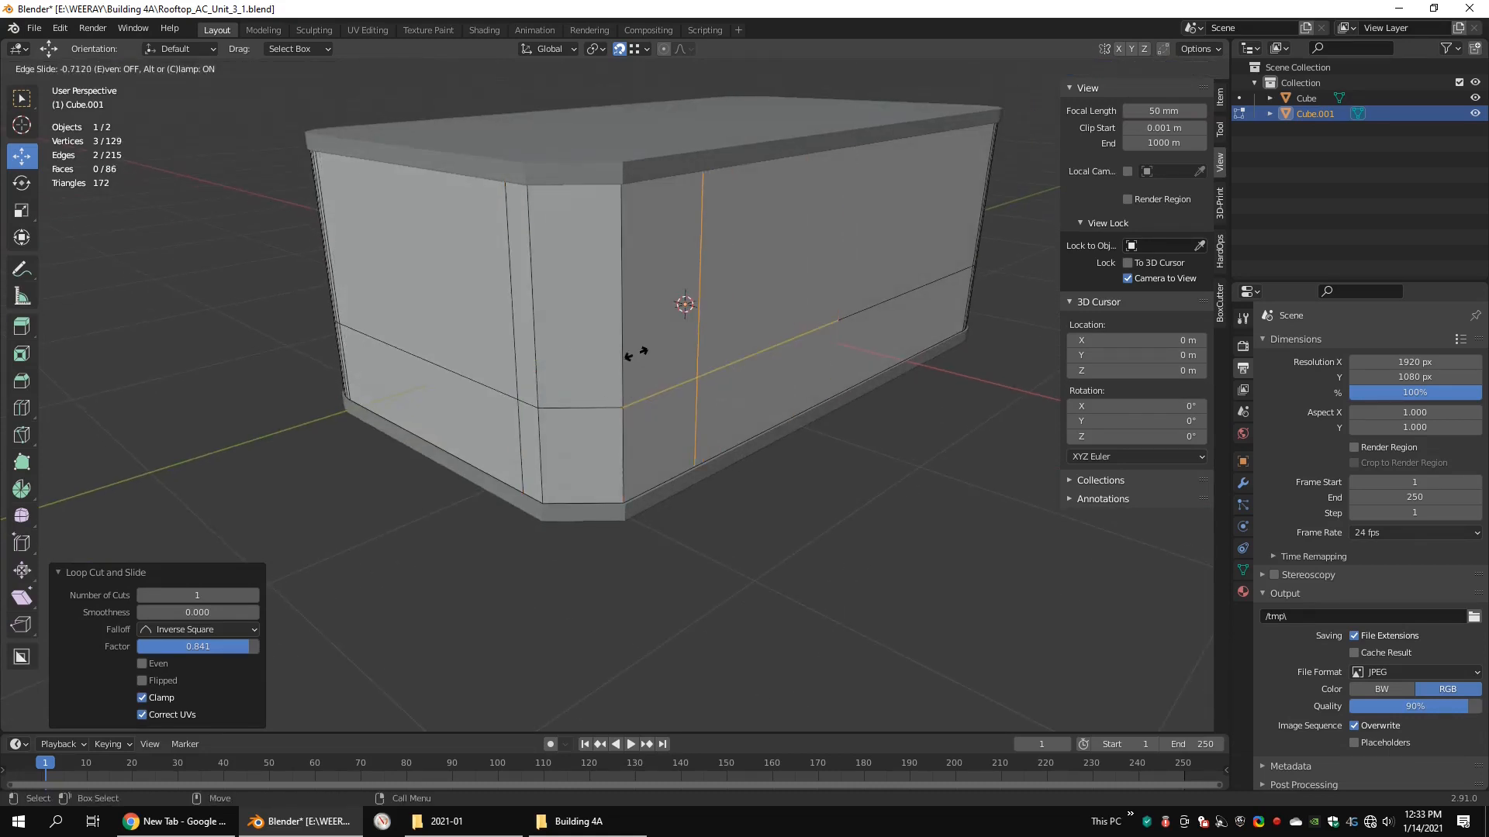
click(508, 126)
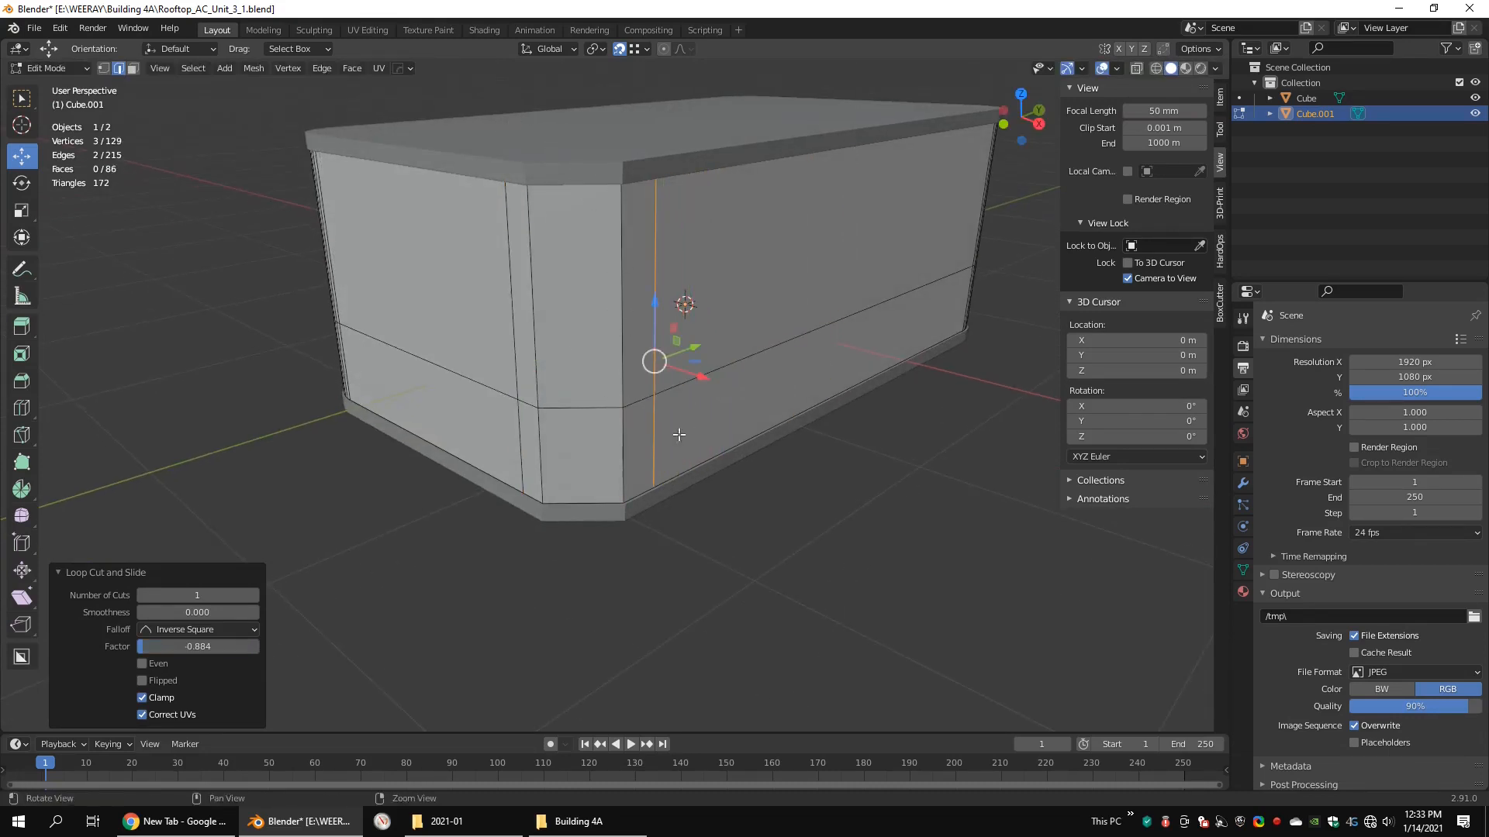
Step: Delete the lower faces around the chamfered corner and fill the gap with a flat back face and a ledge face above it
drag(553, 457, 546, 459)
middle_drag(547, 459, 575, 419)
key(x)
click(727, 434)
shift+click(703, 415)
key(f)
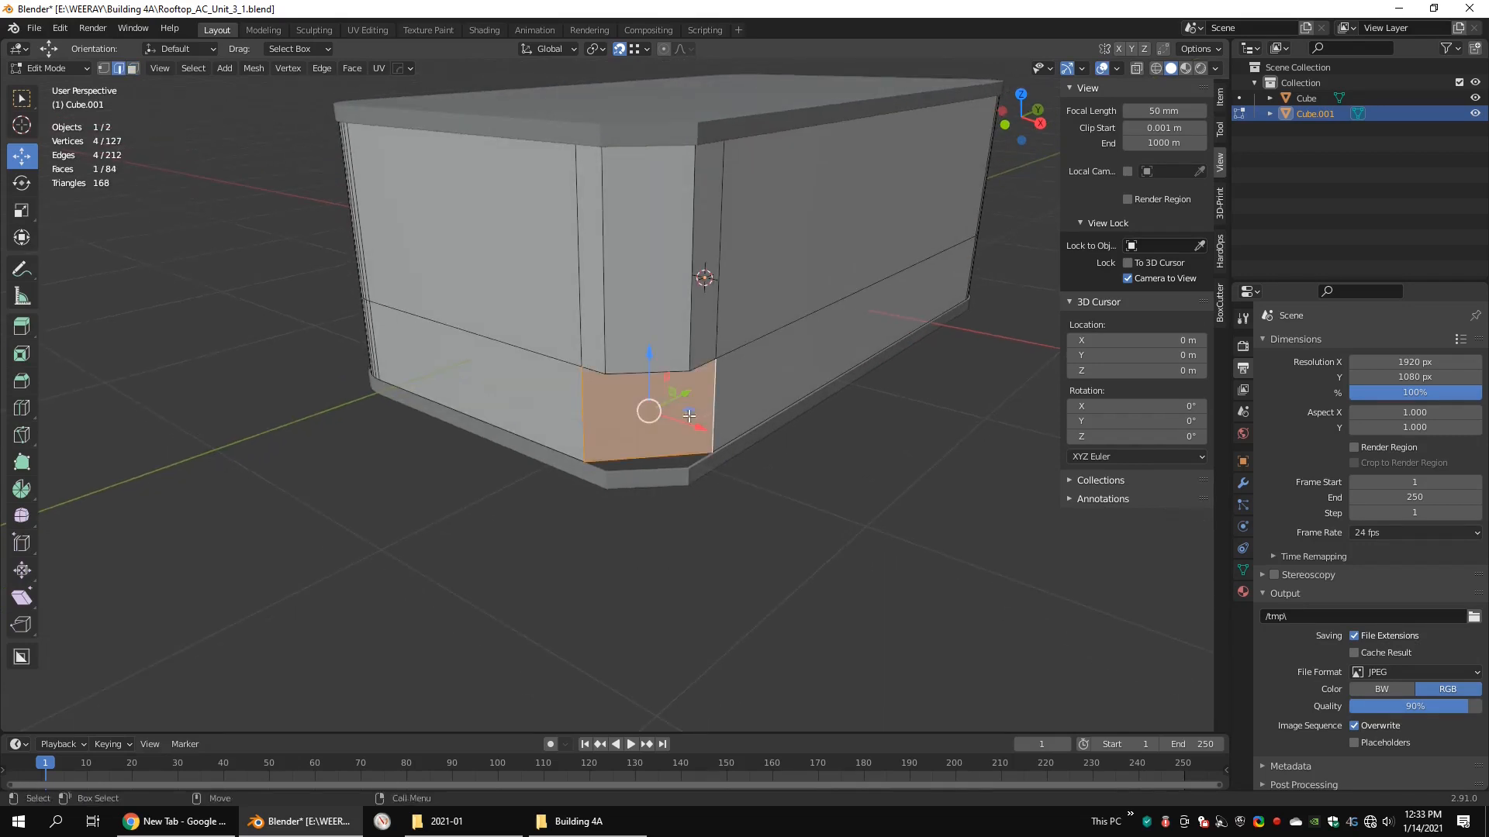
middle_drag(703, 414, 698, 340)
key(f)
Step: Snap the recess vertices on the long side to the chamfer corner along Y, and offset them 0.16 m along Y
middle_drag(645, 266, 721, 386)
alt+drag(720, 386, 731, 424)
key(1)
key(shift+z)
key(KP_7)
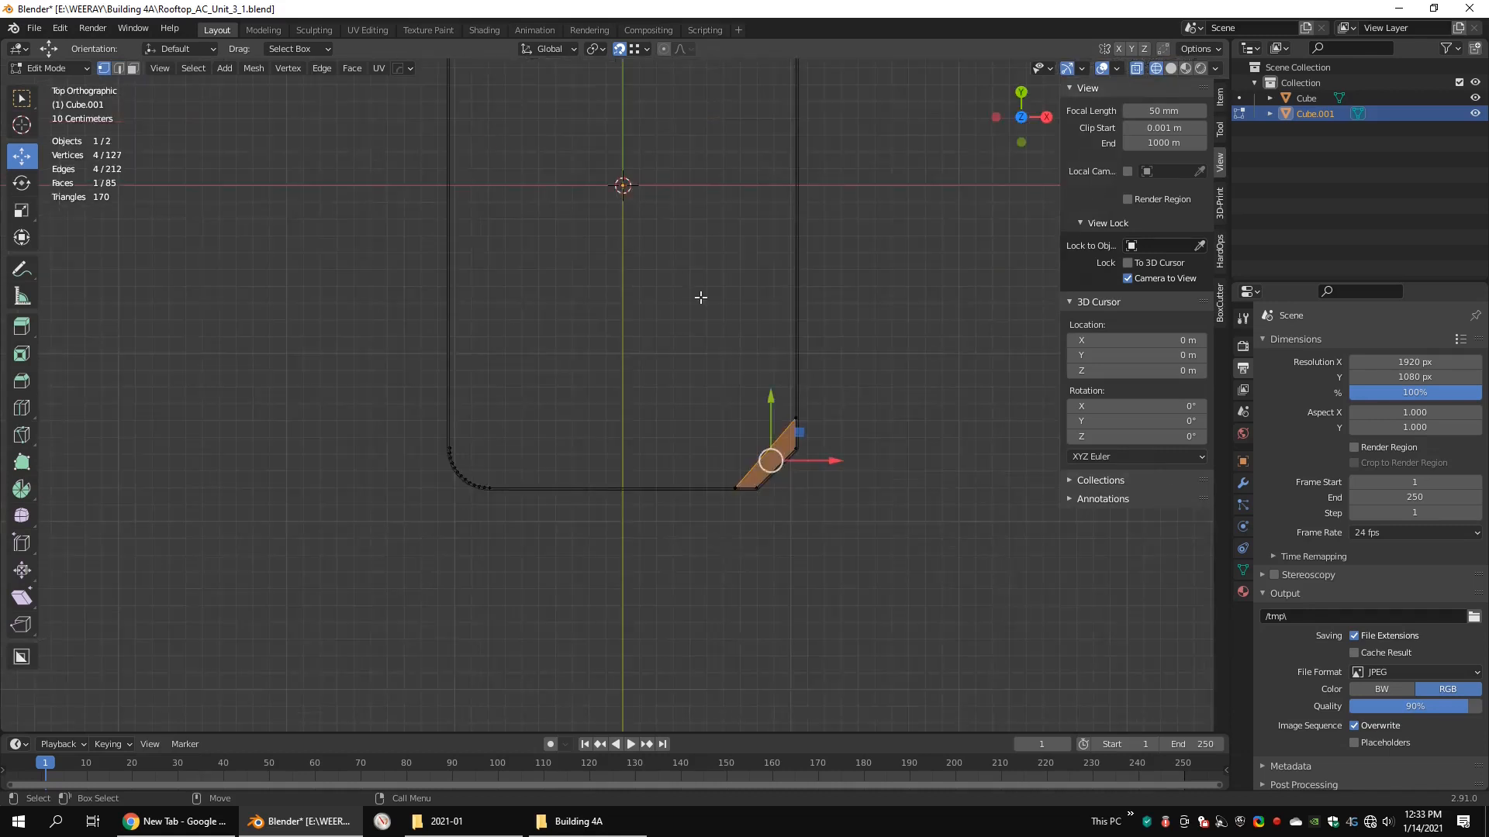
scroll(804, 488, up, 6)
drag(732, 314, 806, 276)
alt+middle_drag(806, 276, 735, 304)
scroll(728, 264, up, 1)
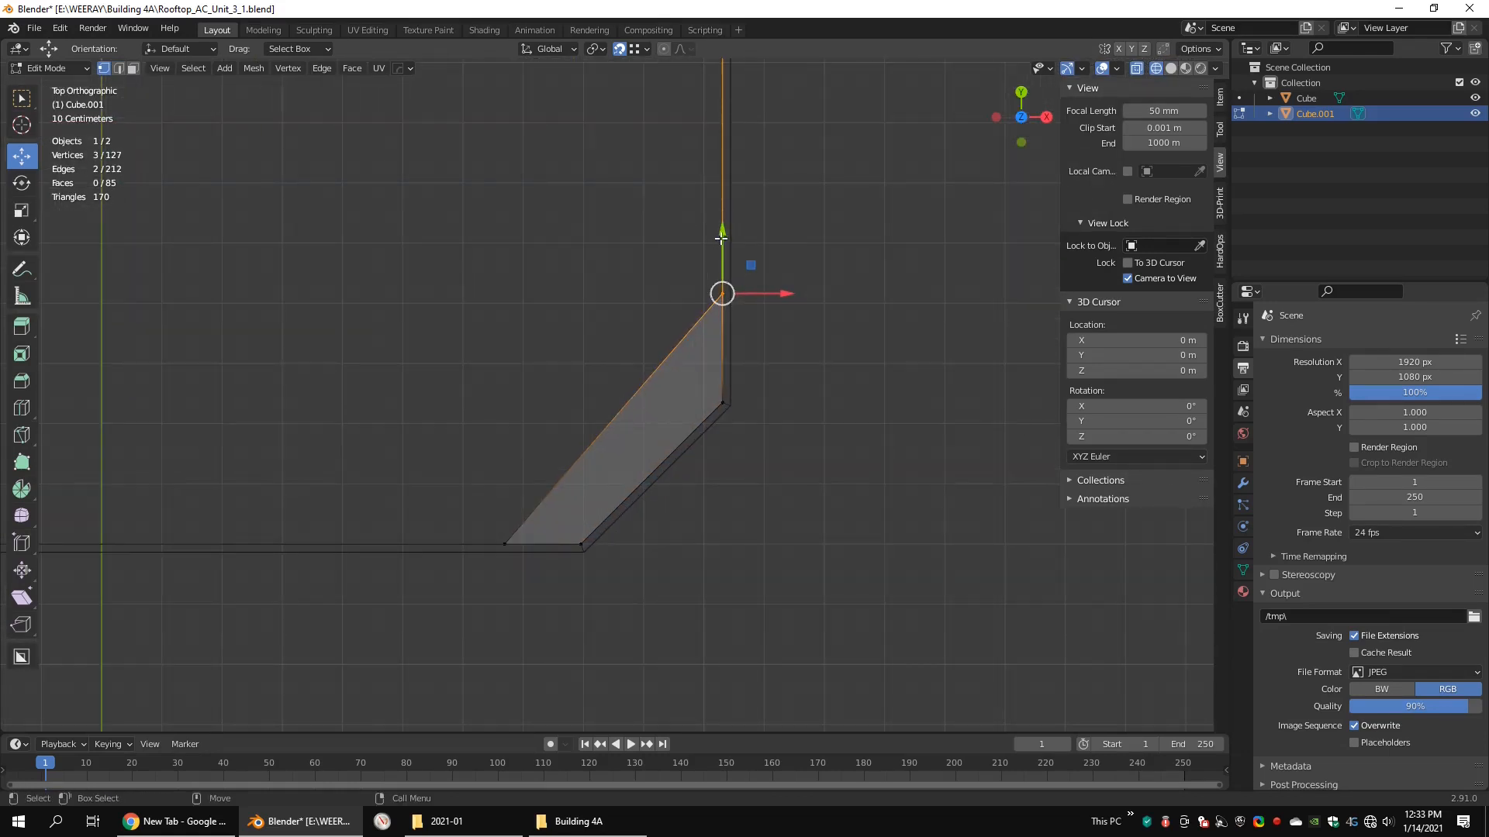
drag(721, 231, 722, 340)
key(g)
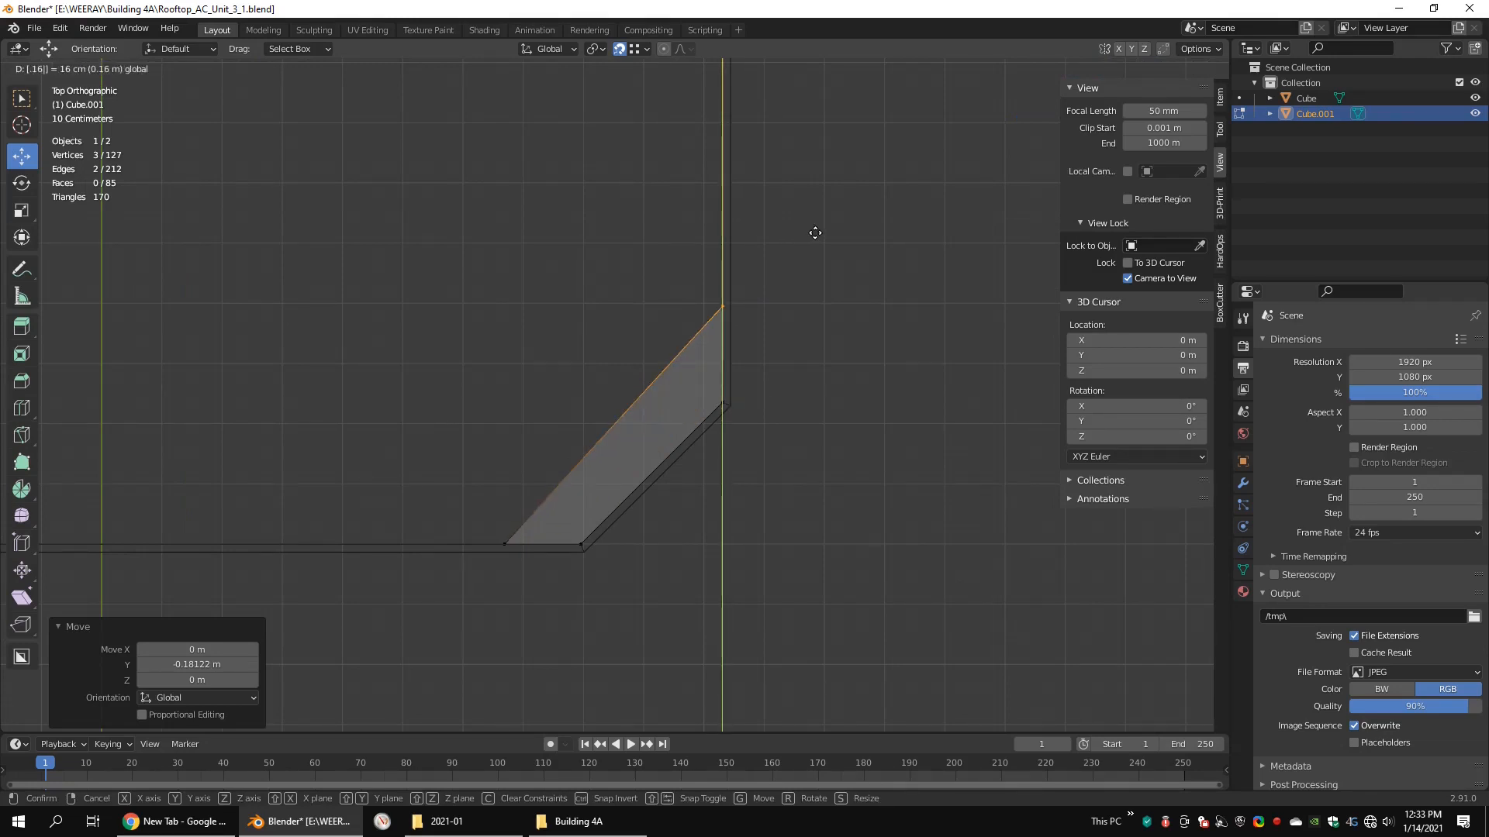
key(Return)
Step: Snap the recess vertices on the short side to the chamfer corner along X, and offset them -0.16 m along X
click(530, 515)
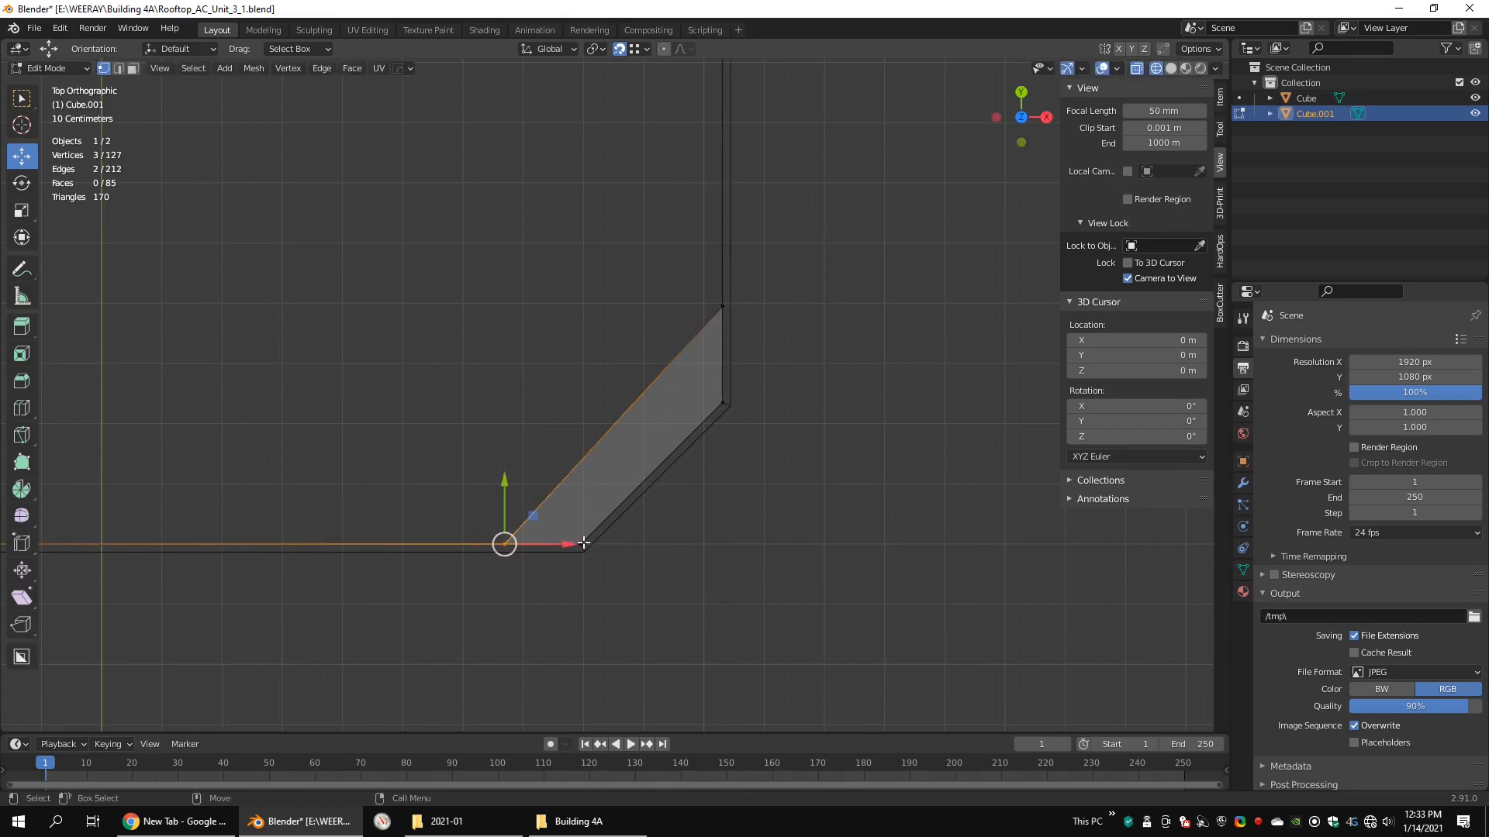
key(g)
key(x)
click(620, 550)
key(g)
key(x)
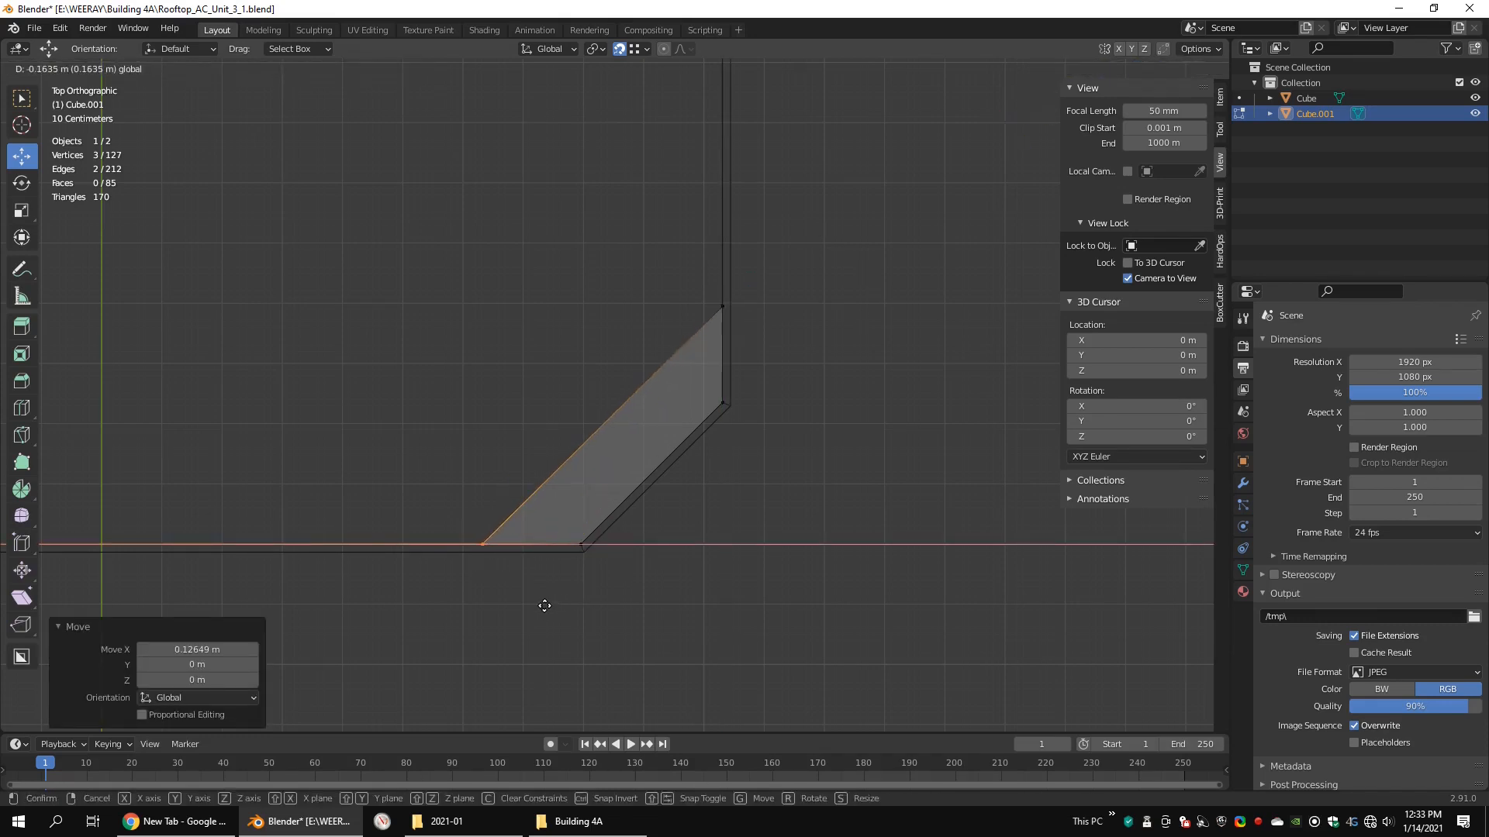
text(-.16)
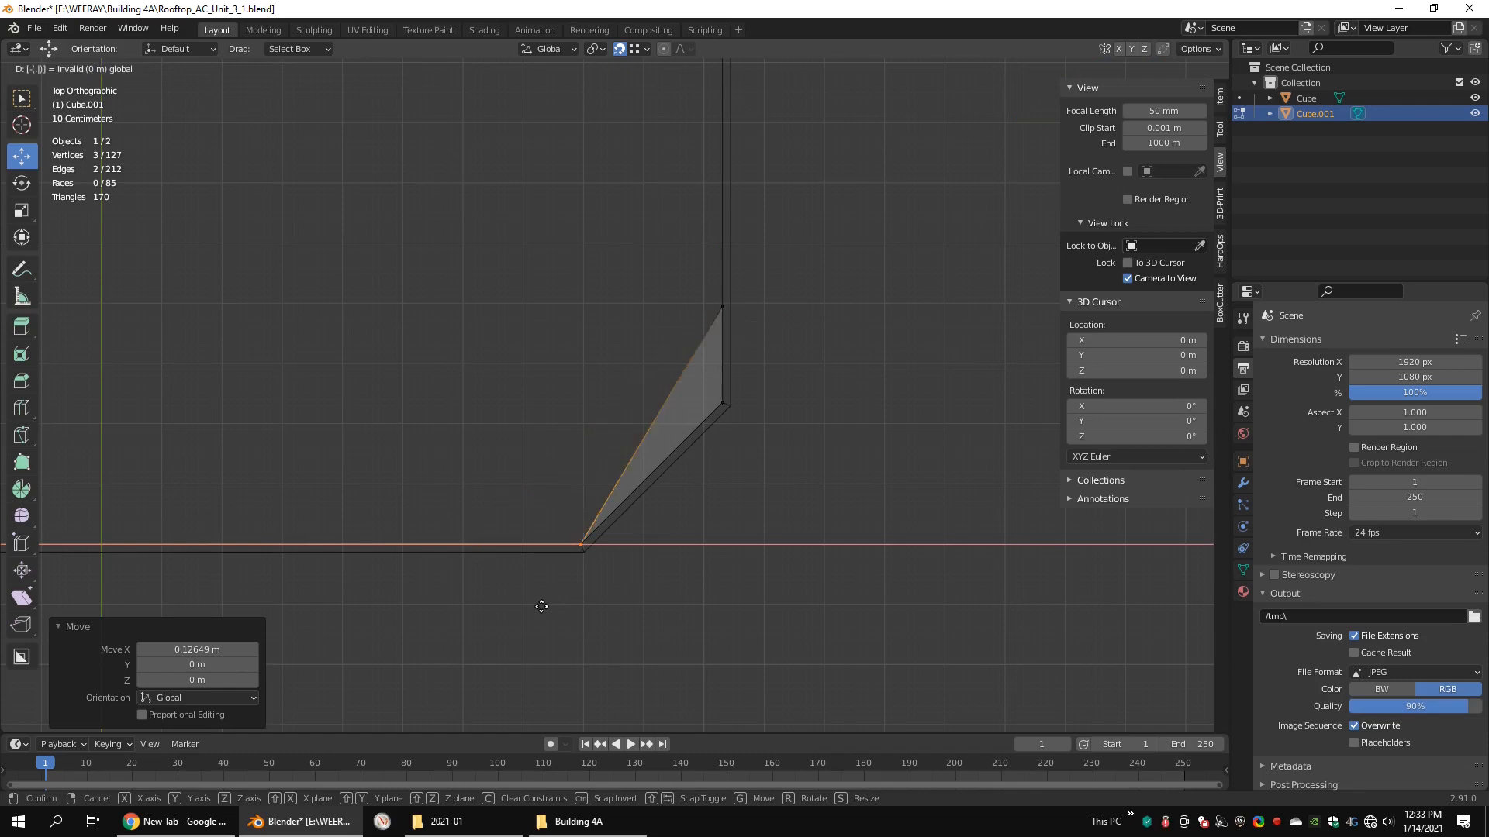
key(Return)
Step: Extrude the recess's lower corner vertex to both chamfer corners of the base and fill the gap with a floor face
middle_drag(678, 592, 636, 436)
alt+drag(723, 431, 682, 470)
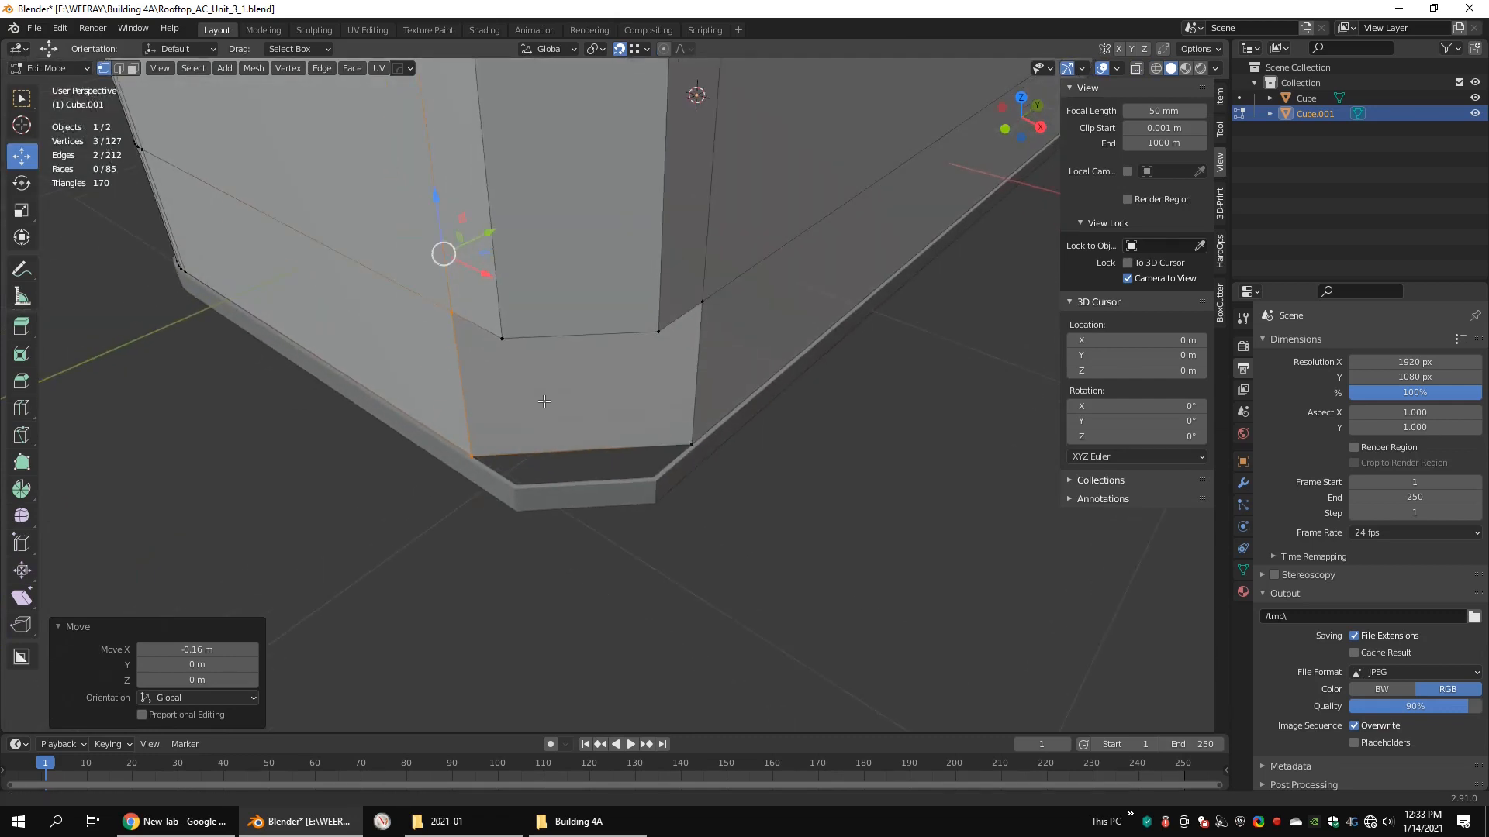
scroll(541, 392, up, 5)
click(383, 337)
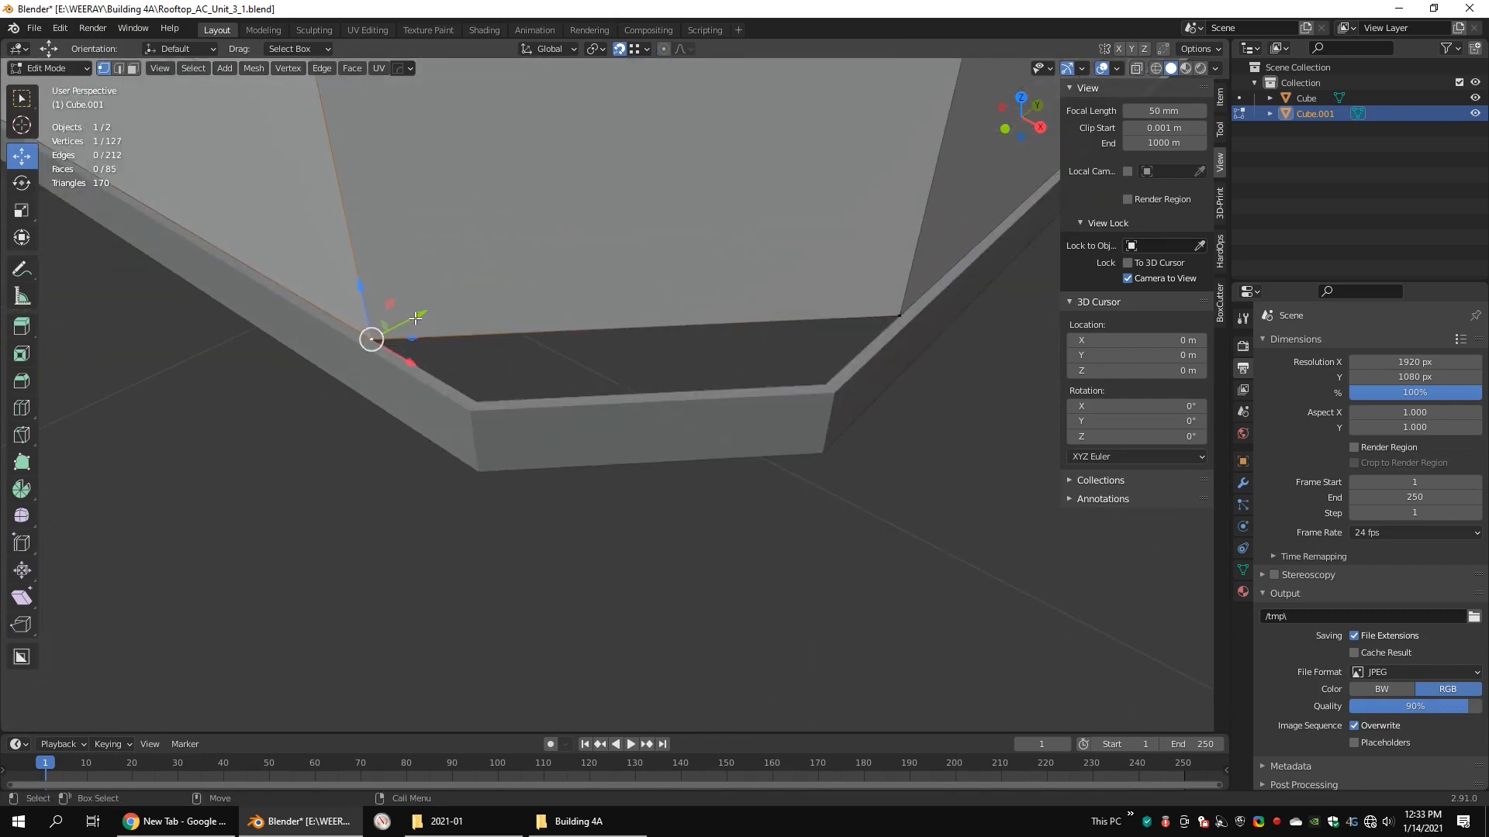
key(e)
click(480, 393)
key(e)
click(823, 381)
shift+click(900, 316)
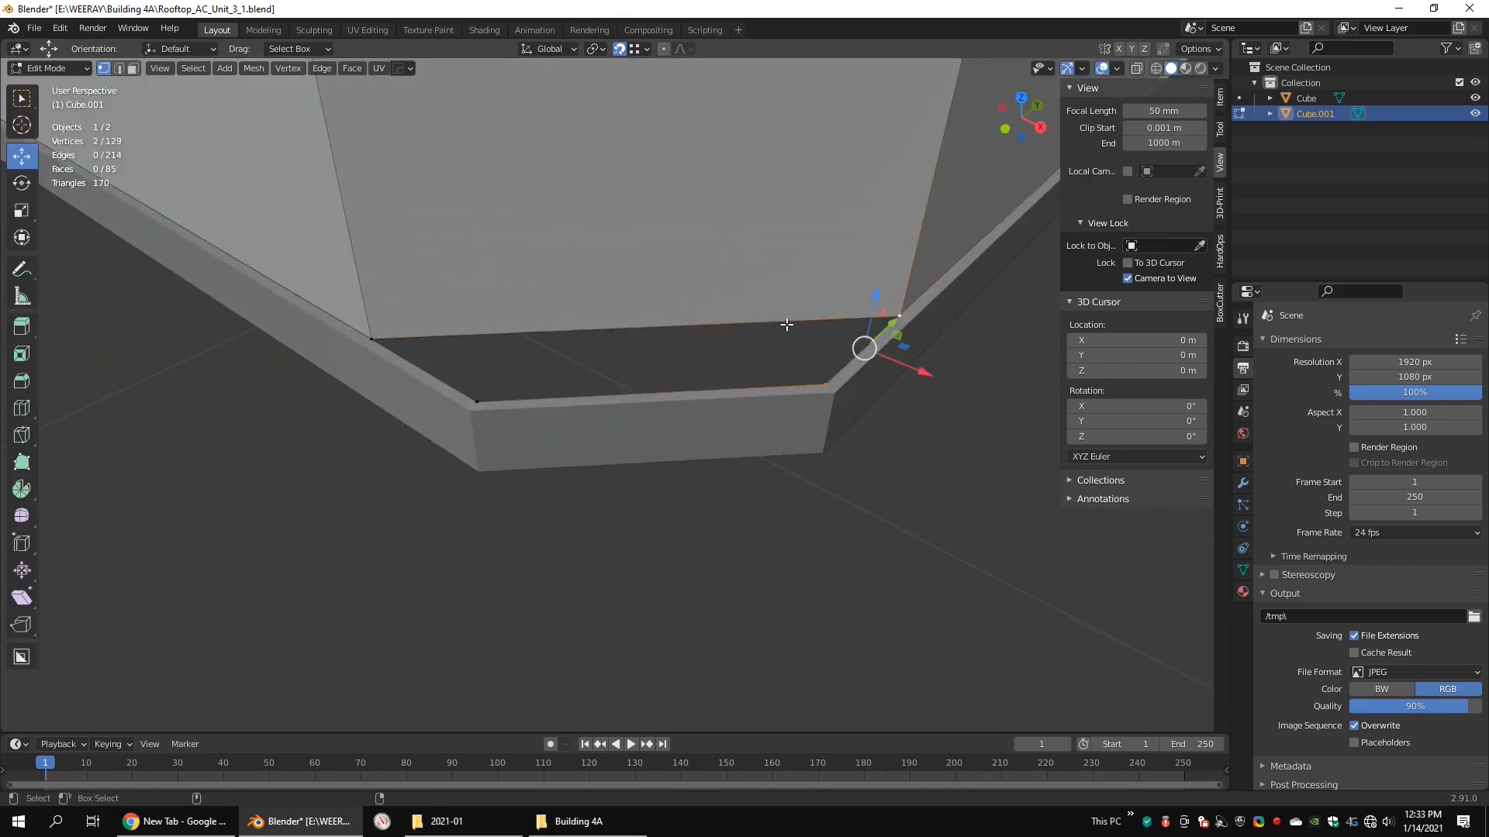
key(f)
click(897, 472)
alt+drag(897, 472, 688, 439)
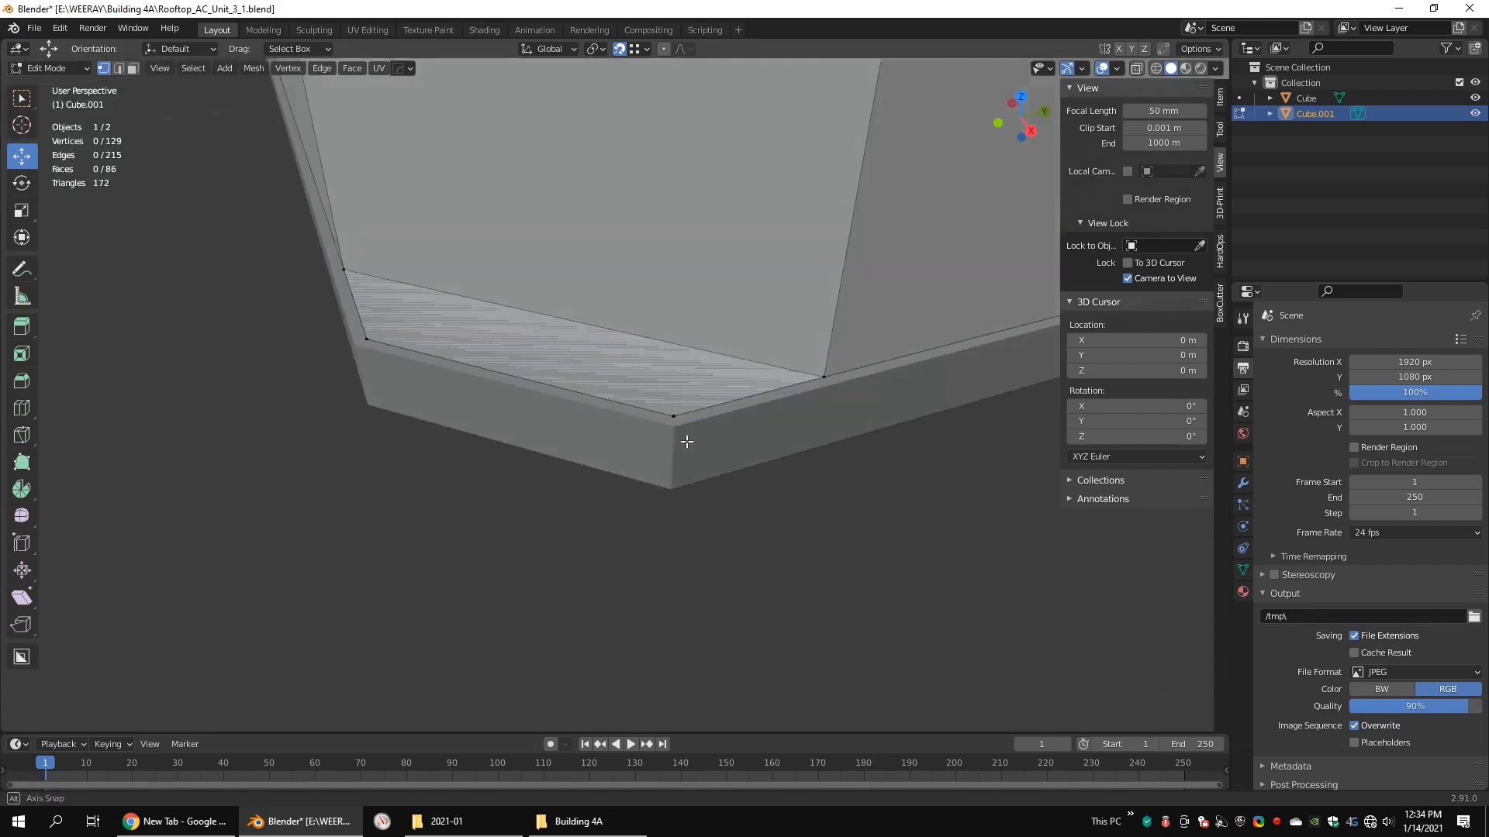
Step: Extrude the new floor face at the bottom of the chamfered corner recess a short distance
key(Tab)
scroll(785, 319, down, 5)
alt+drag(784, 318, 868, 369)
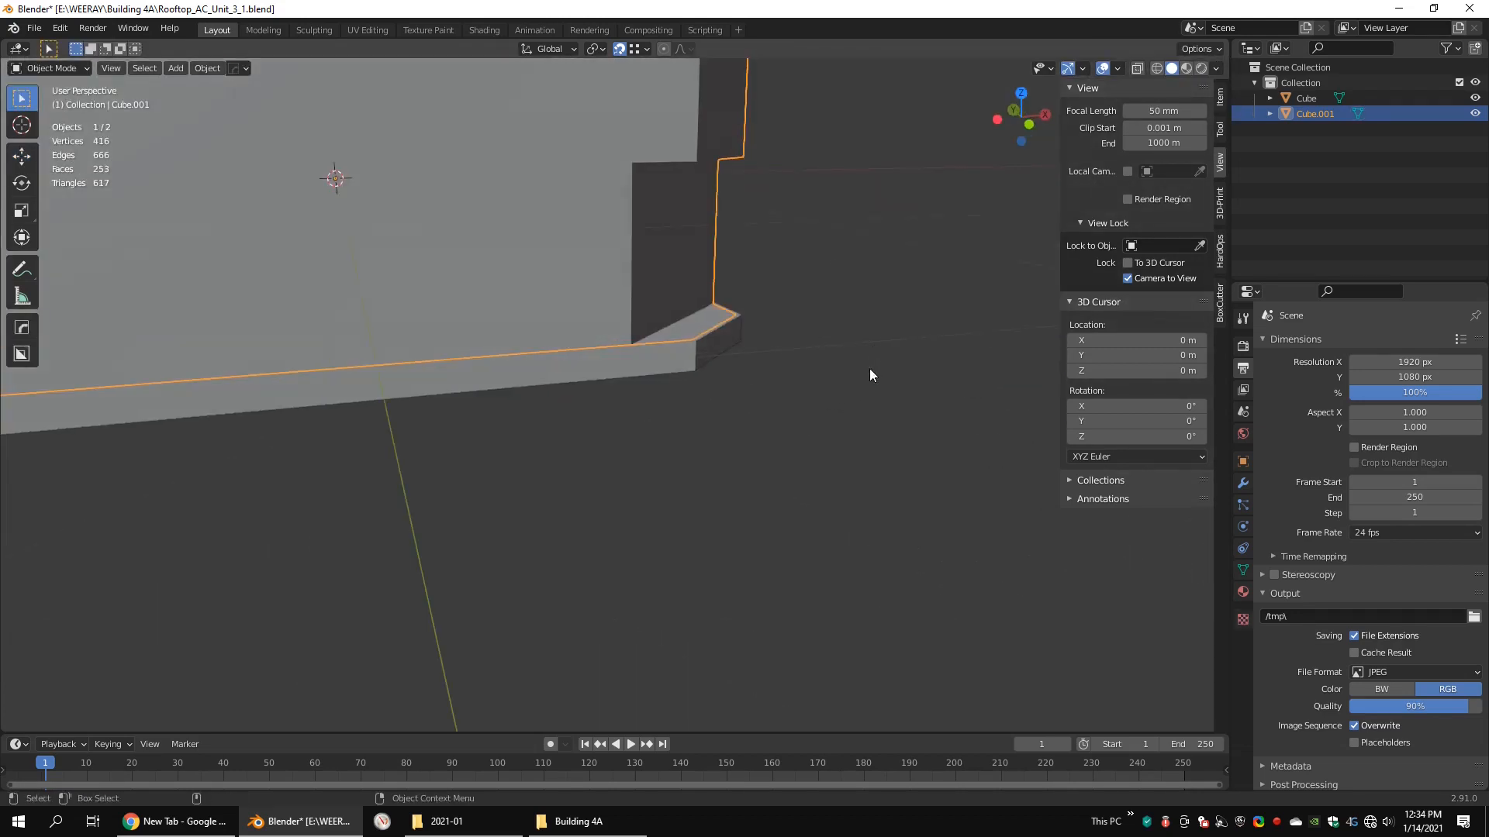
click(869, 369)
alt+drag(737, 391, 645, 439)
scroll(642, 440, up, 3)
click(644, 453)
key(Tab)
middle_drag(644, 452, 791, 485)
key(3)
click(527, 425)
key(e)
click(555, 378)
key(Tab)
click(780, 375)
Step: Select the horizontal edge loop's vertices around the rounded corner and raise them about 0.523 m along Z
scroll(678, 376, down, 3)
scroll(676, 377, down, 2)
click(574, 383)
key(Tab)
key(1)
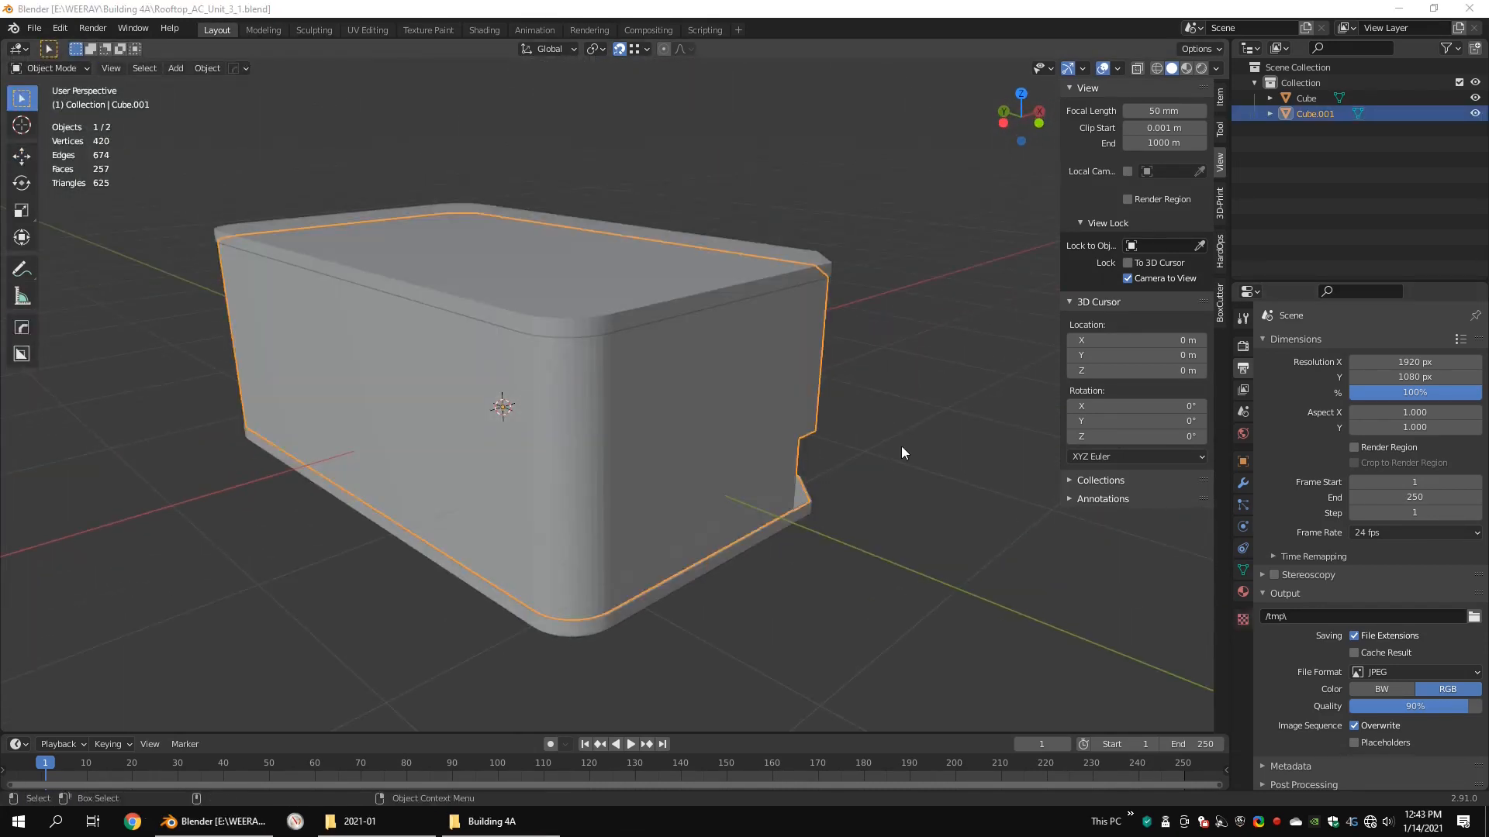
middle_drag(901, 445, 842, 462)
key(Tab)
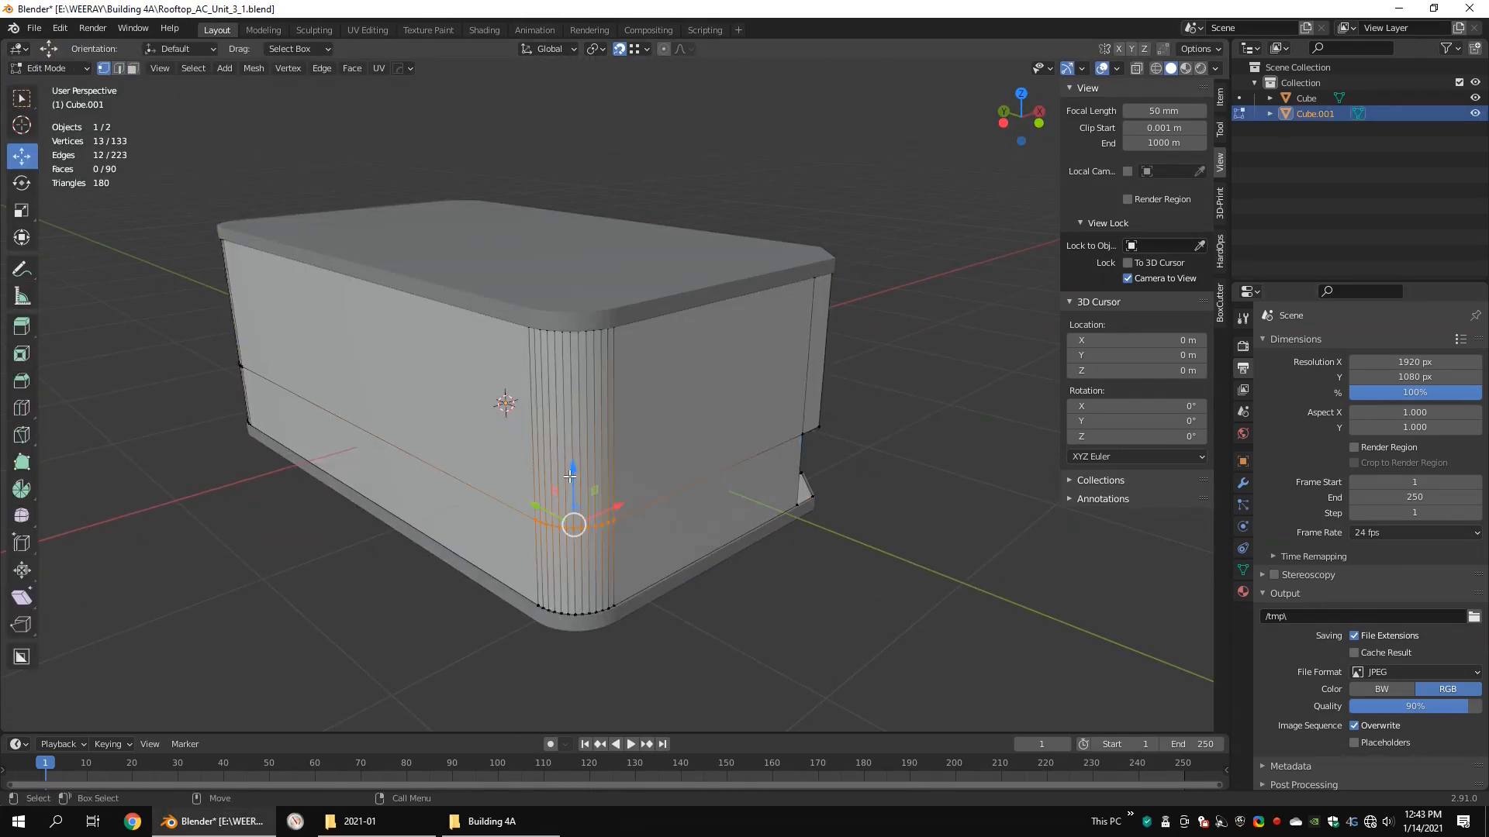
drag(571, 474, 594, 357)
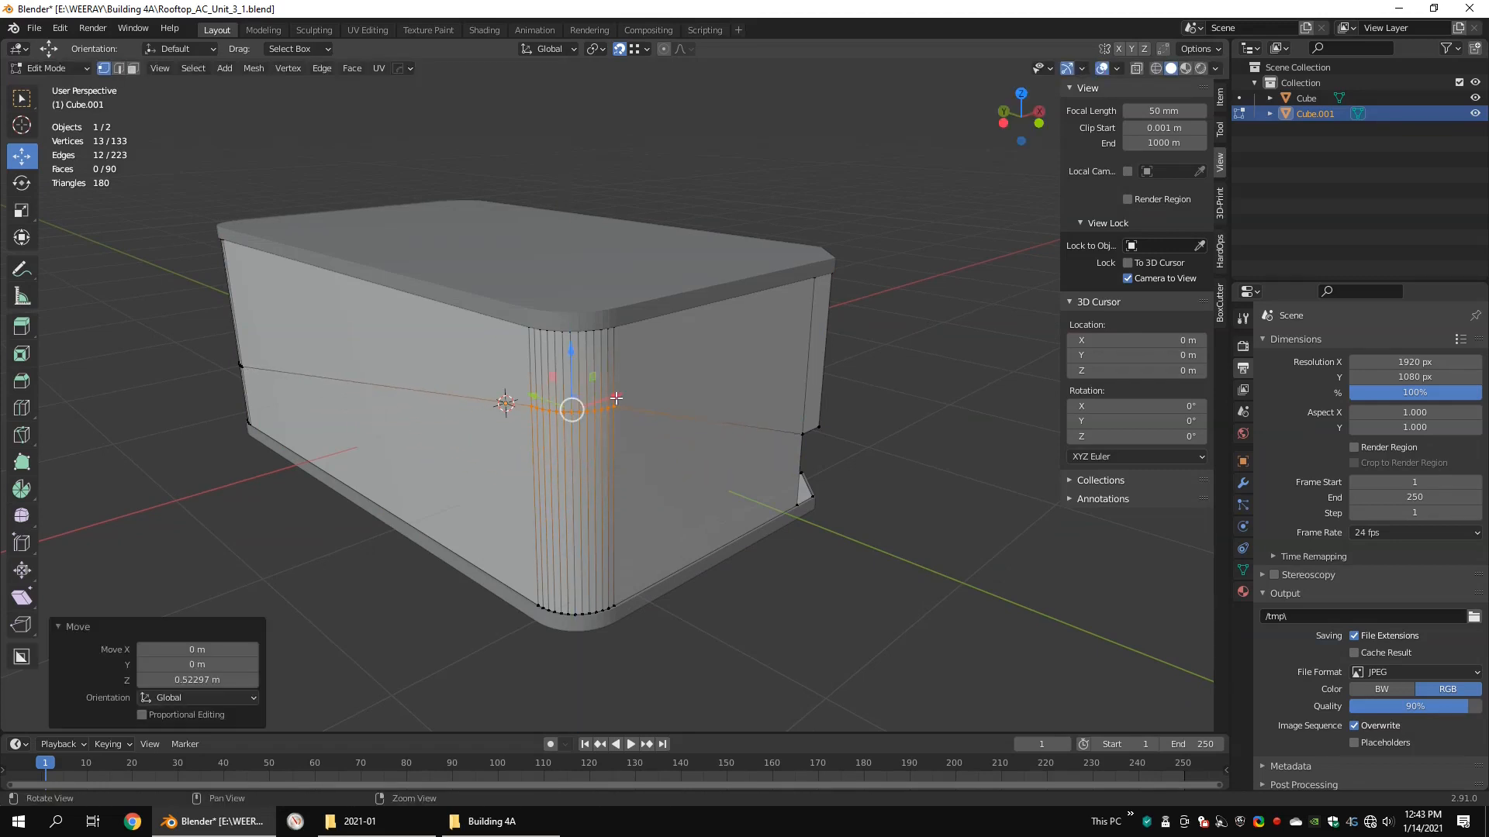
Step: Add a horizontal loop cut to the lower casing, flatten it by scaling Z to 0, and lower it about 0.395 m
middle_drag(593, 357, 642, 414)
key(ctrl+r)
click(643, 452)
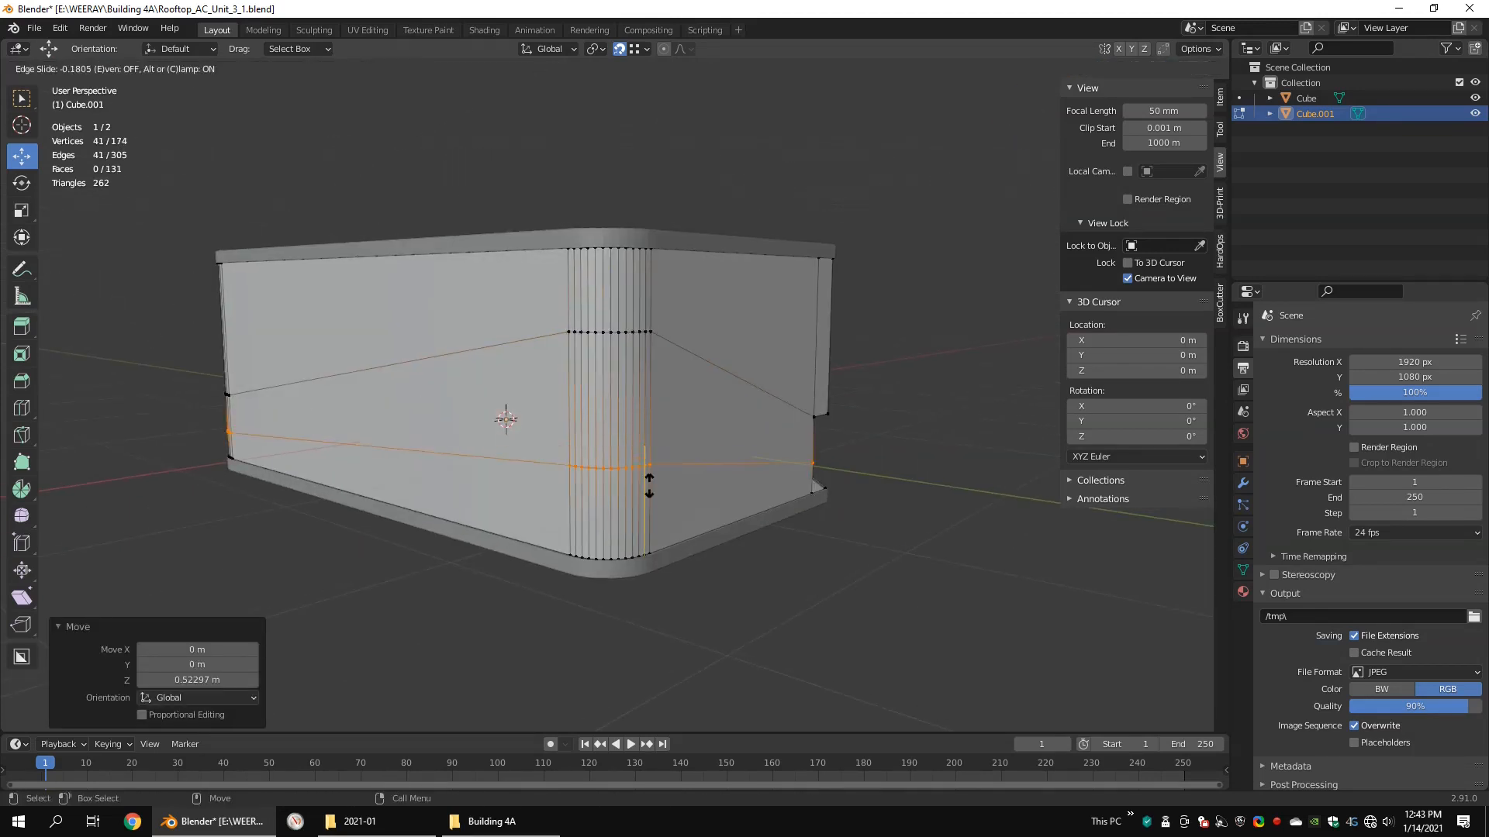
click(649, 482)
key(s)
key(z)
key(0)
click(714, 498)
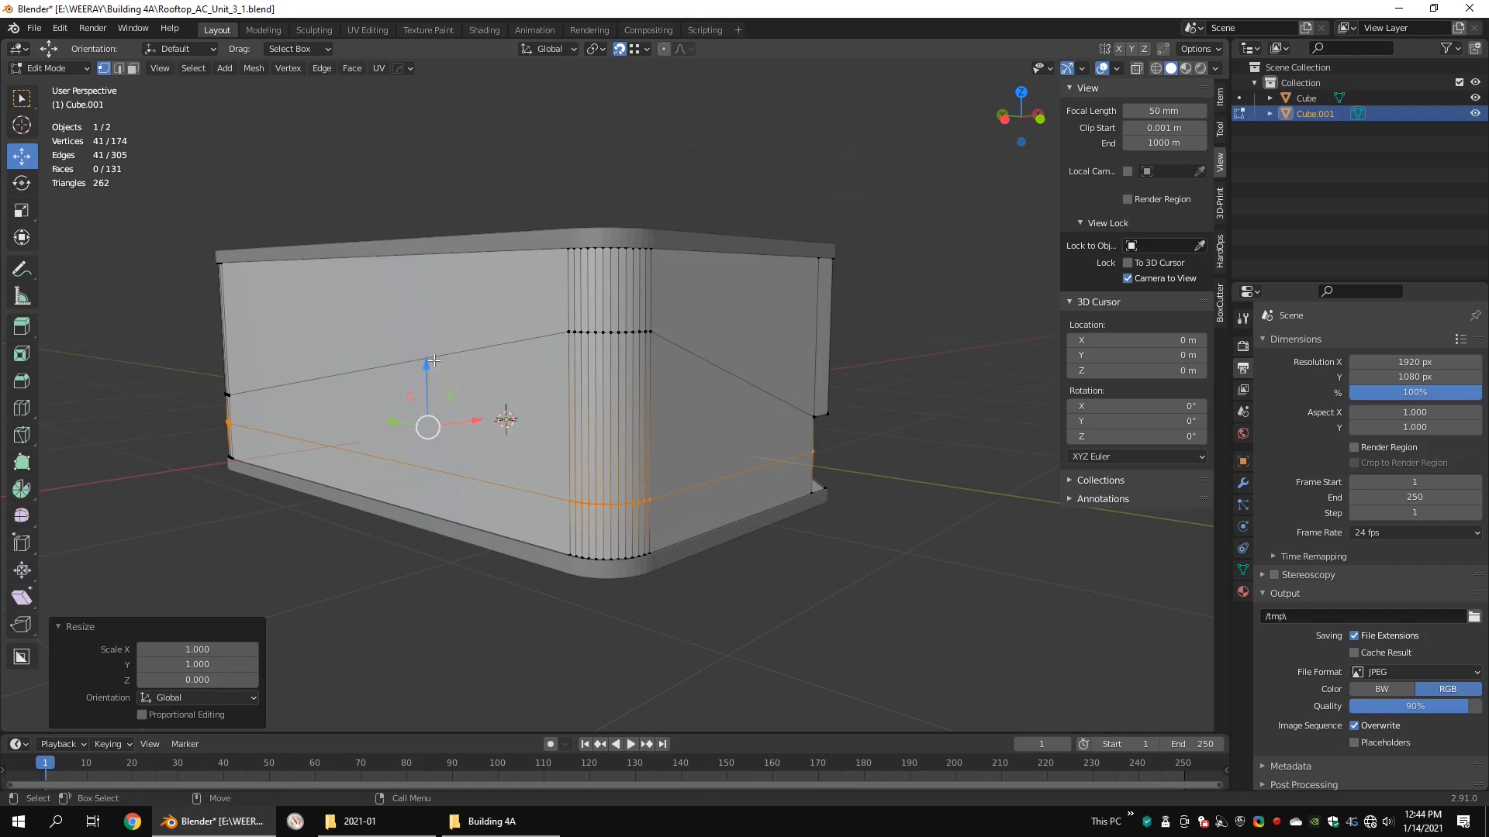
drag(434, 360, 436, 365)
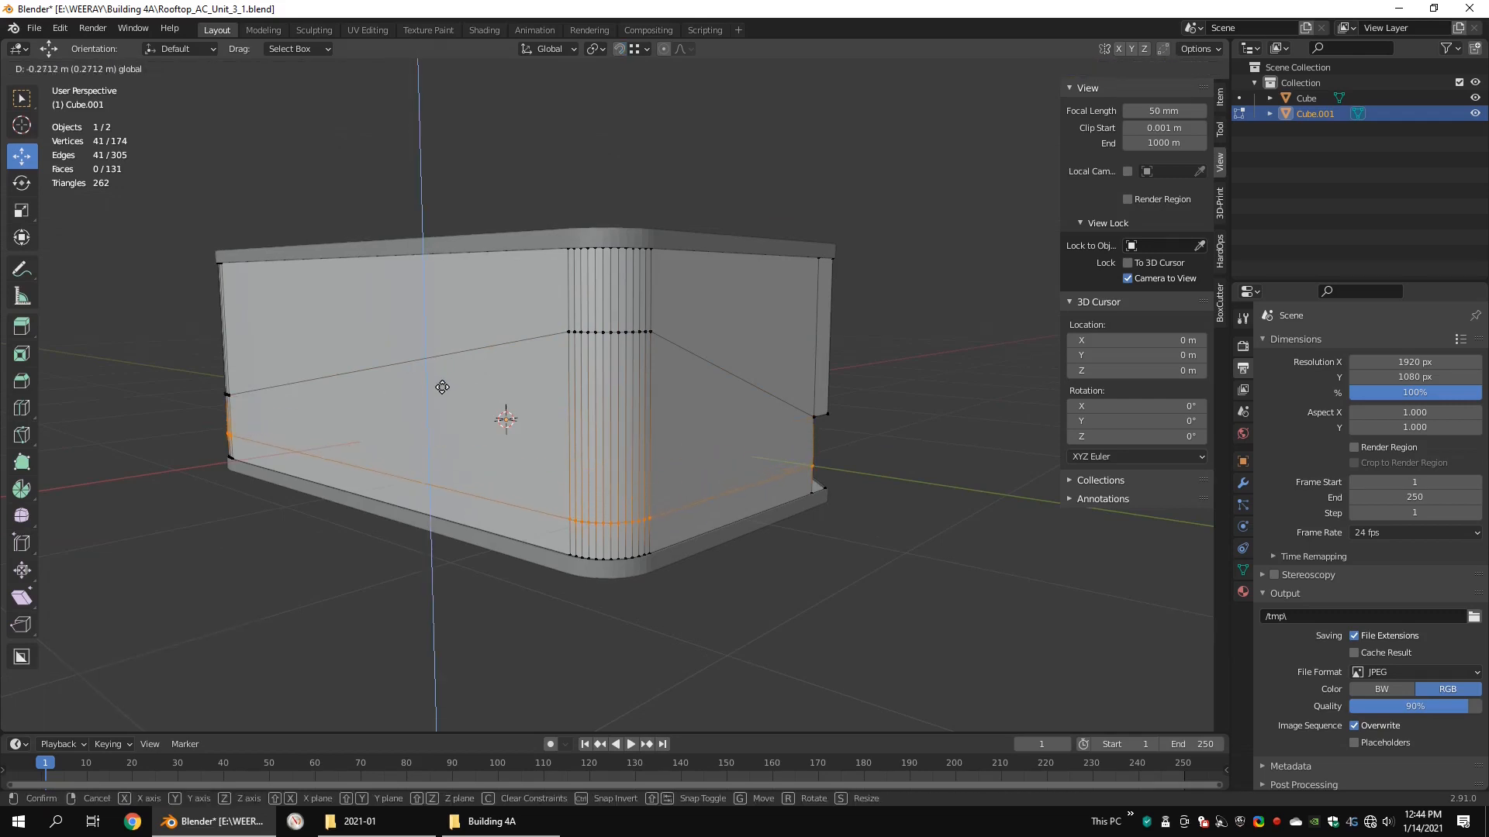
drag(447, 405, 448, 405)
middle_drag(447, 406, 600, 410)
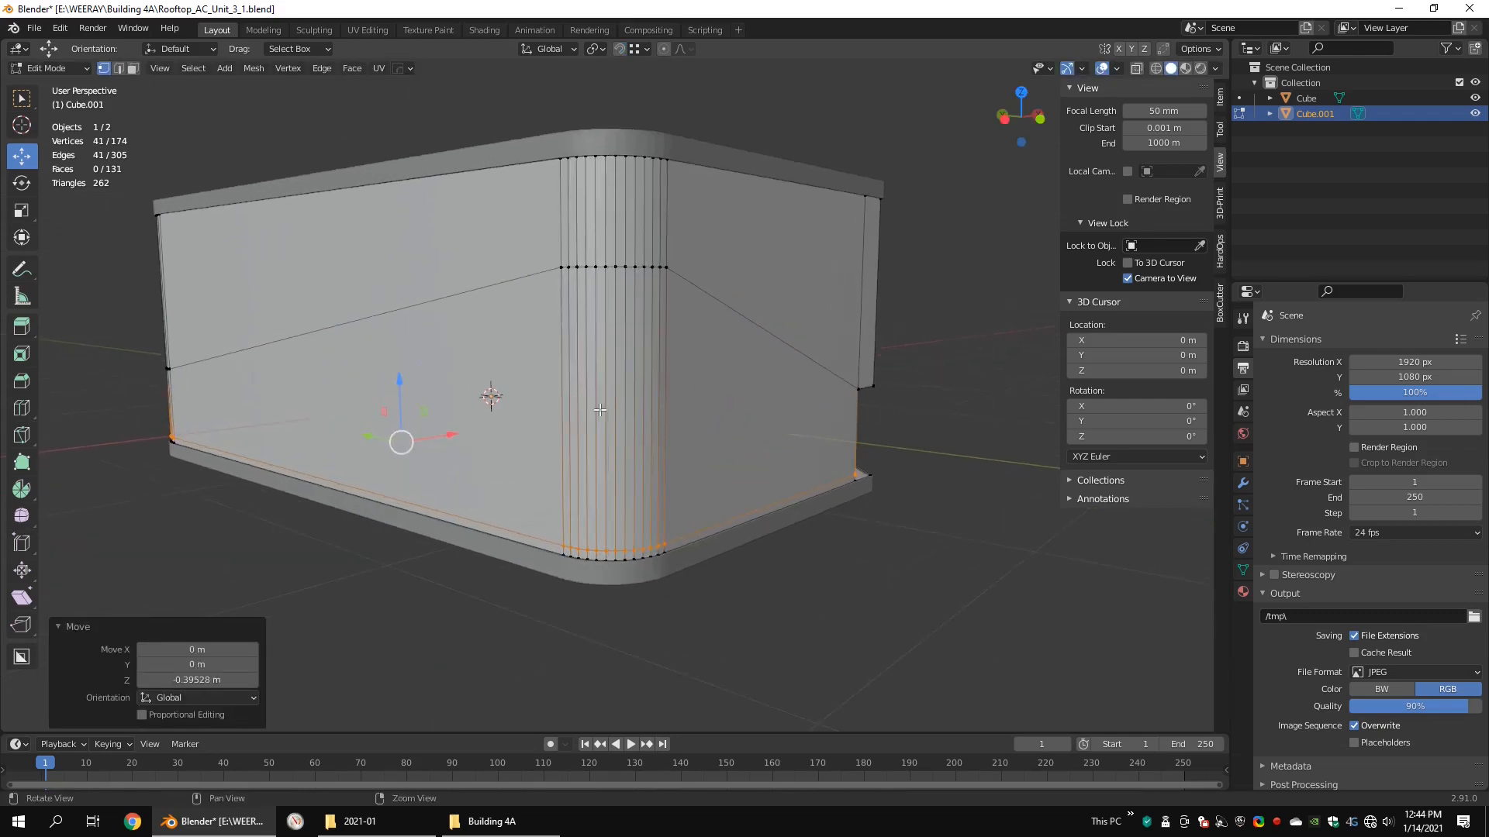
Step: Add a vertical loop cut beside the rounded corner with slide factor -1 and move it 0.03 m along X
drag(573, 466, 568, 463)
middle_drag(630, 395, 617, 427)
scroll(636, 435, up, 1)
key(ctrl+r)
click(683, 338)
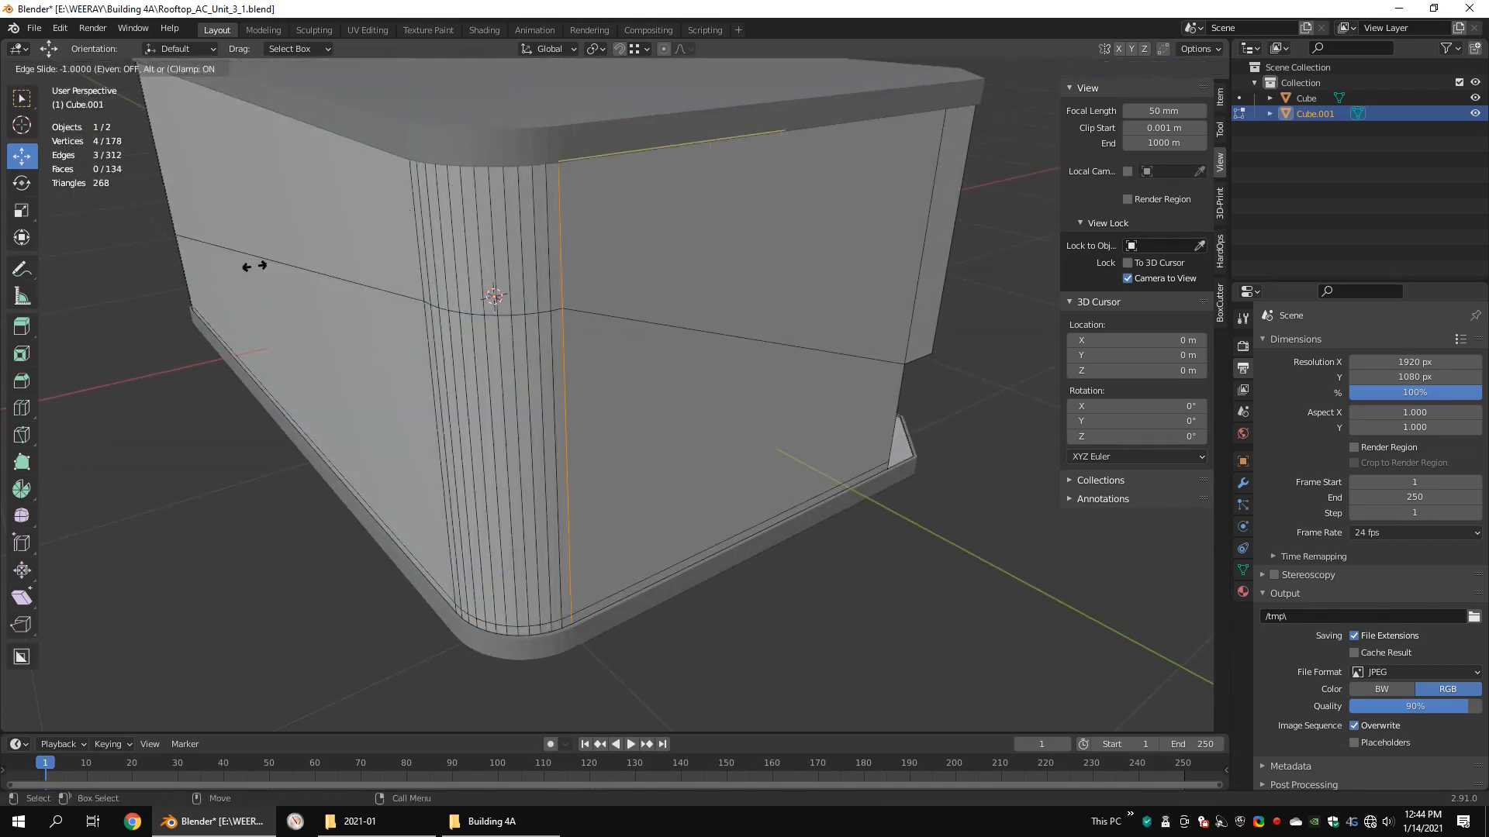
click(252, 266)
drag(612, 432, 619, 432)
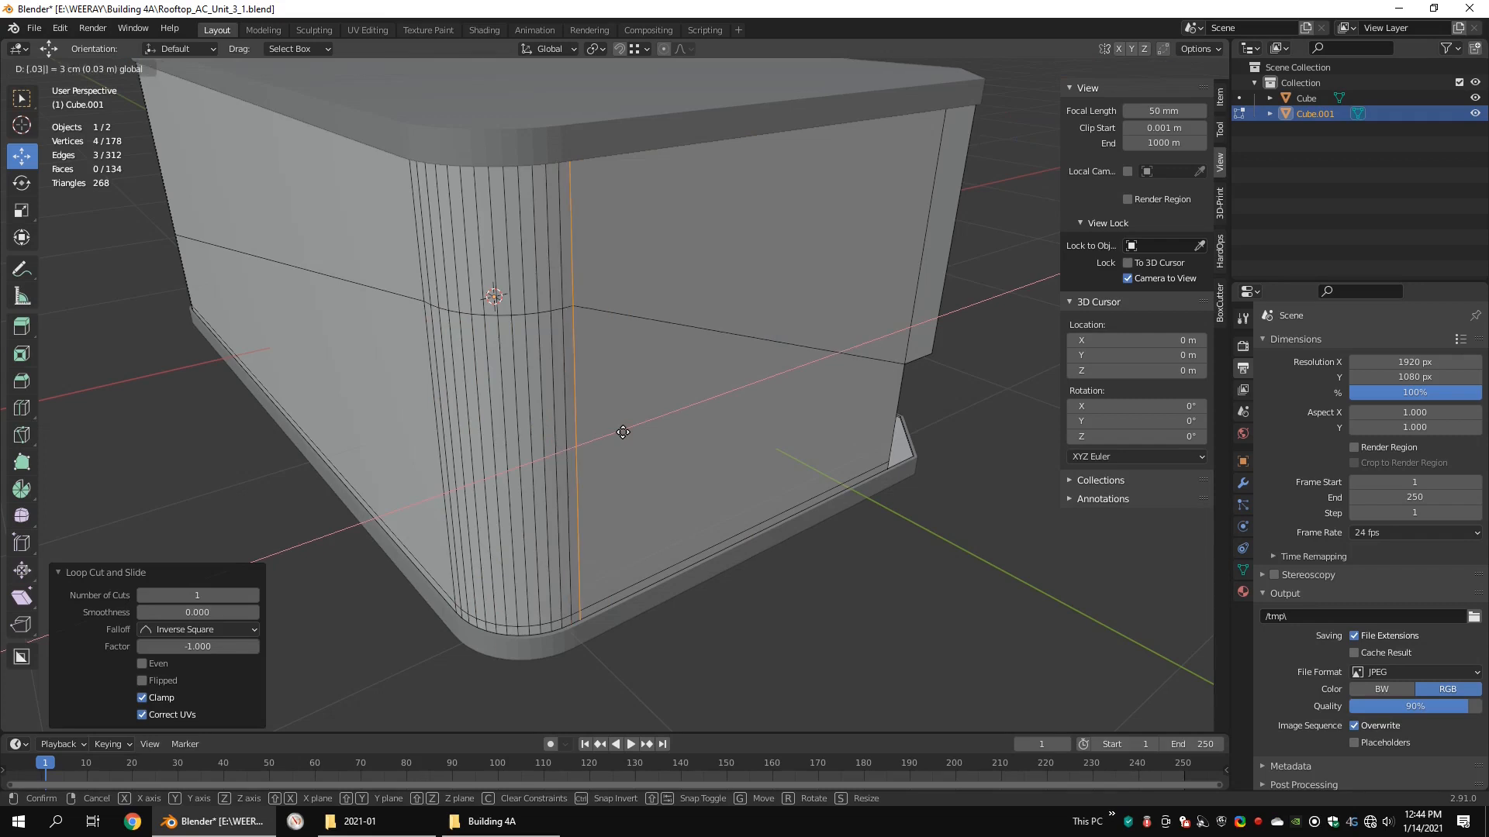
key(Return)
Step: Add a matching vertical loop cut on the other side of the rounded corner and offset it along Y
middle_drag(623, 432, 705, 415)
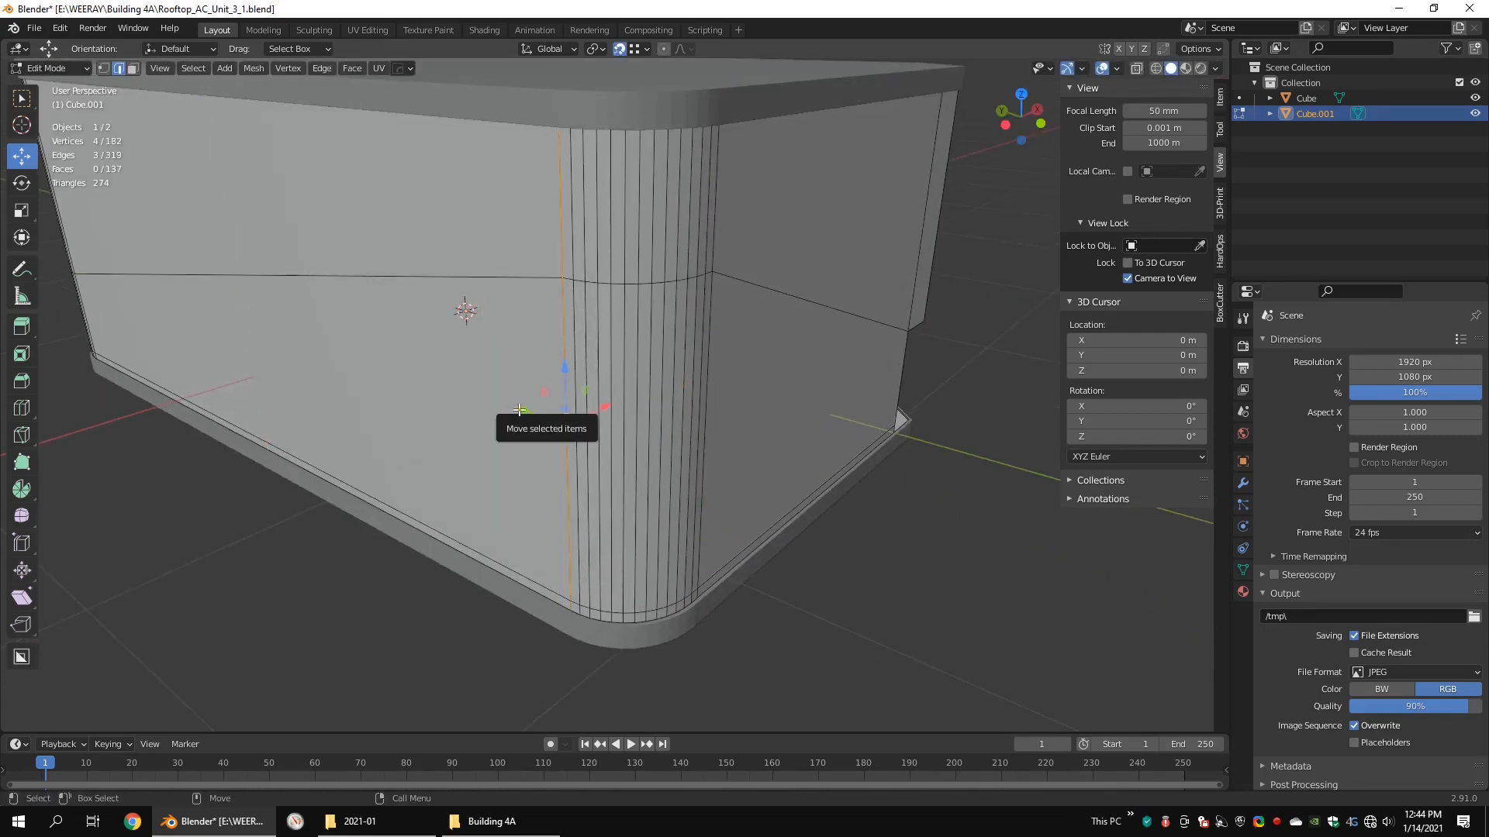
drag(520, 410, 512, 406)
key(Return)
key(ctrl+z)
key(shift+Tab)
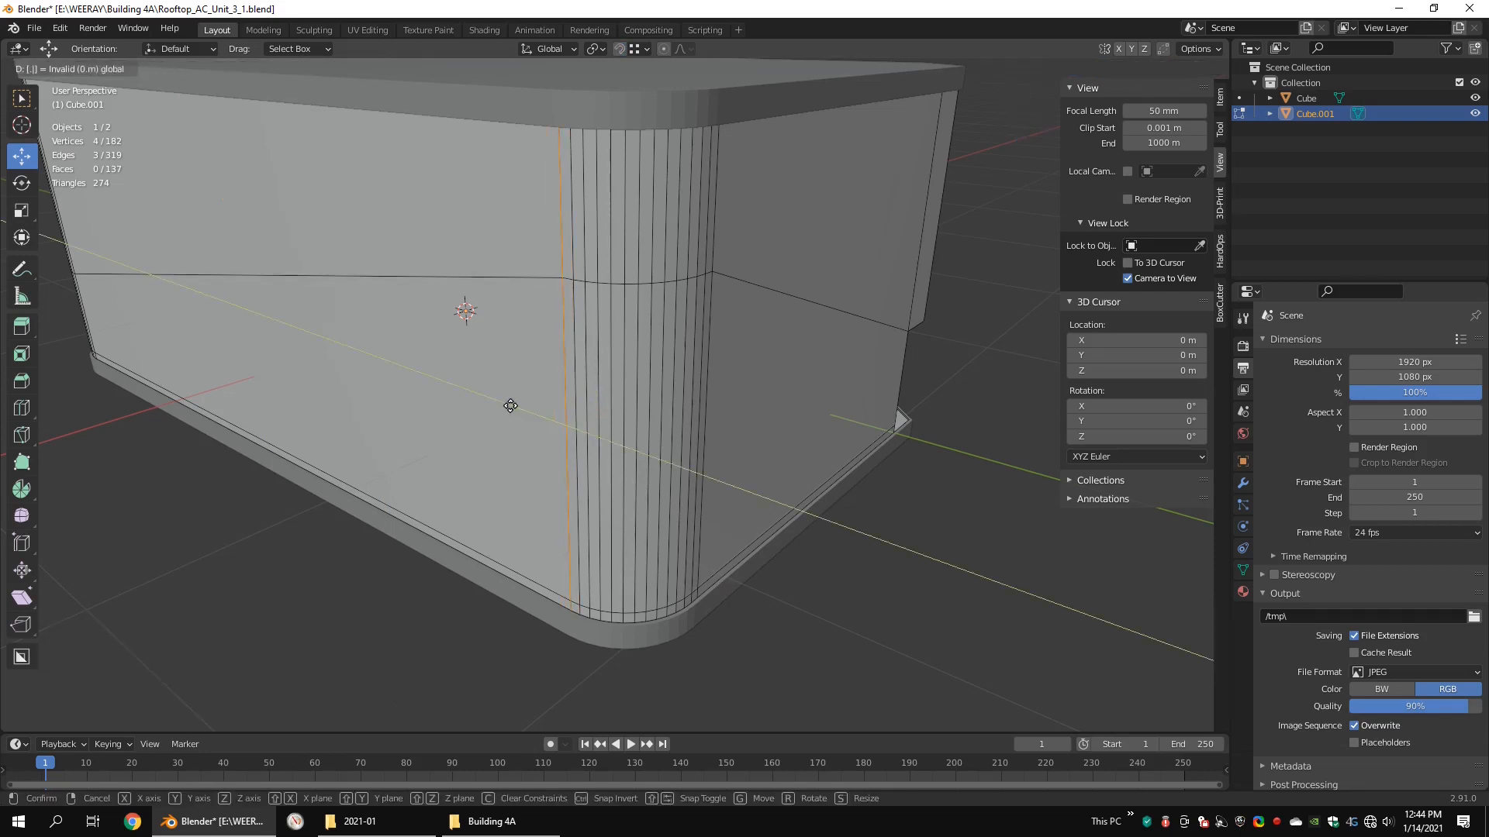
key(Return)
Step: Select the lower faces of the rounded corner between the loop cuts and separate them into their own object
key(3)
drag(568, 475, 670, 462)
ctrl+click(700, 450)
middle_drag(699, 446, 692, 380)
key(KP_Decimal)
scroll(620, 418, down, 4)
right_click(692, 380)
click(750, 382)
key(Tab)
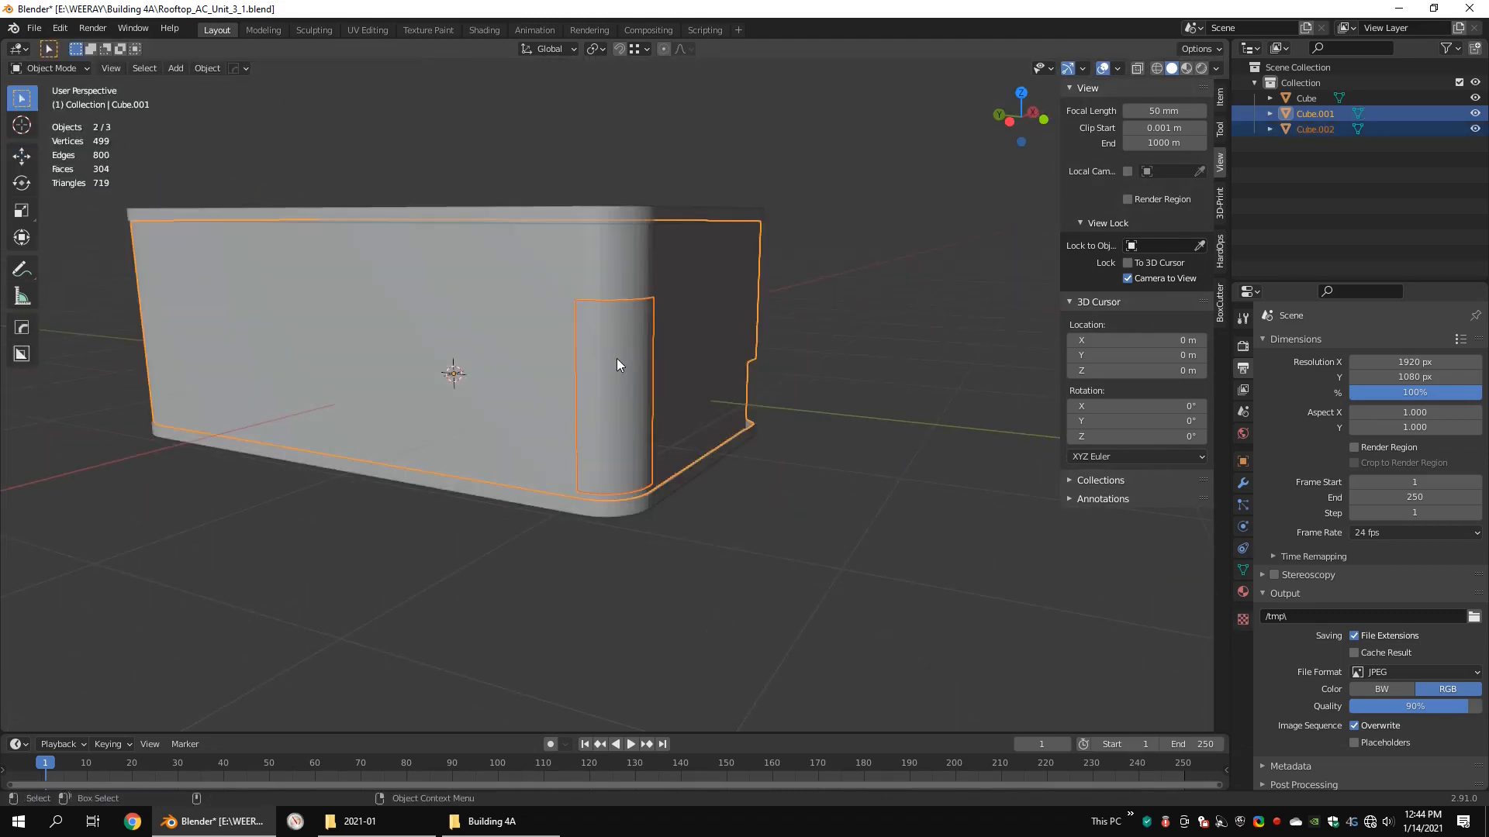
Step: Check the casing's mesh around the separated corner panel
click(616, 357)
key(Tab)
middle_drag(637, 305, 661, 323)
scroll(663, 310, up, 2)
key(Tab)
click(662, 177)
key(Tab)
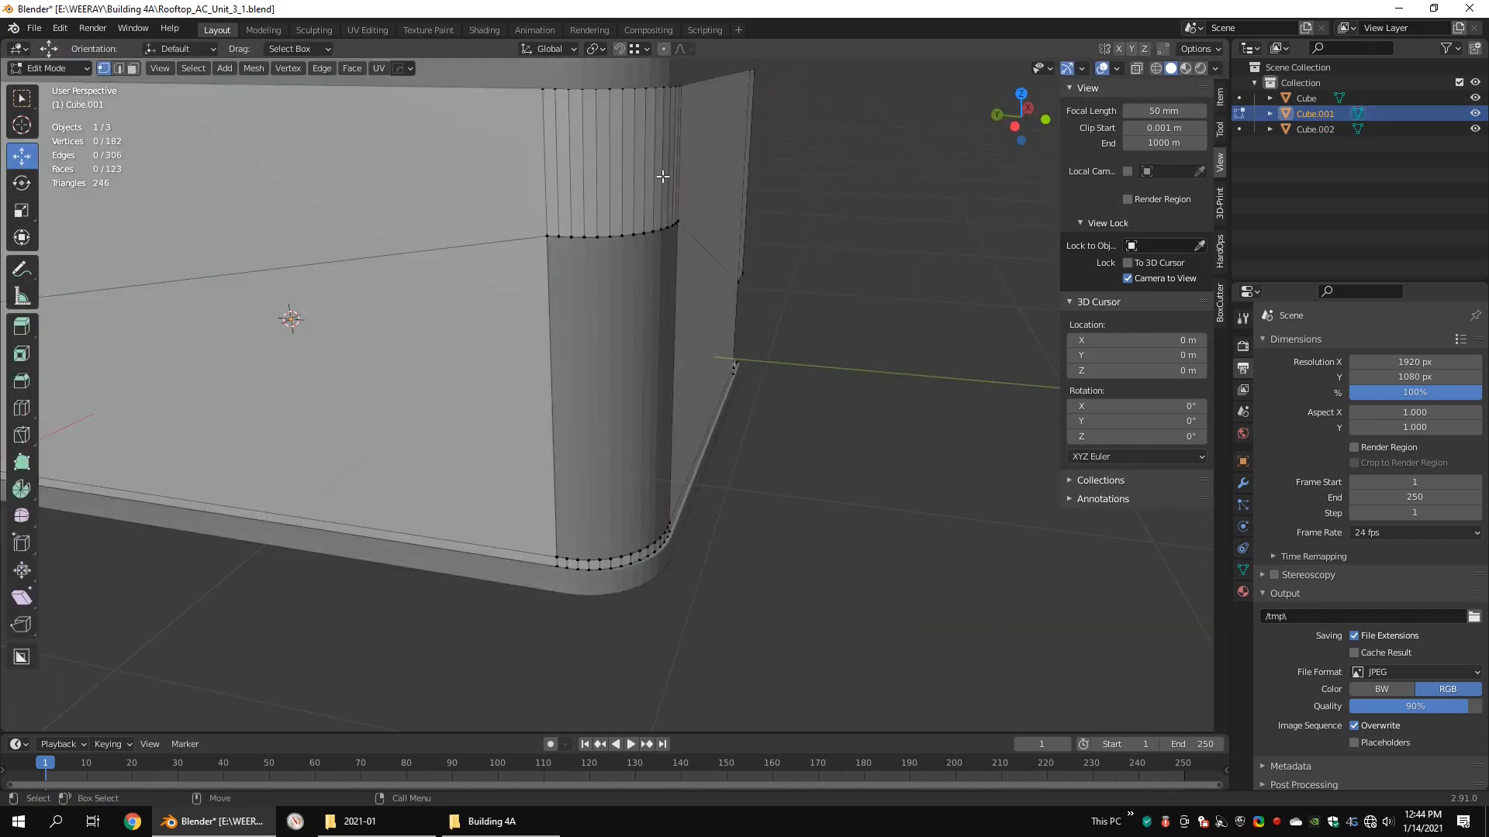
Step: Add a Solidify modifier with a thickness of 0.014 m to the separated corner panel
key(Tab)
click(633, 273)
middle_drag(751, 299, 659, 300)
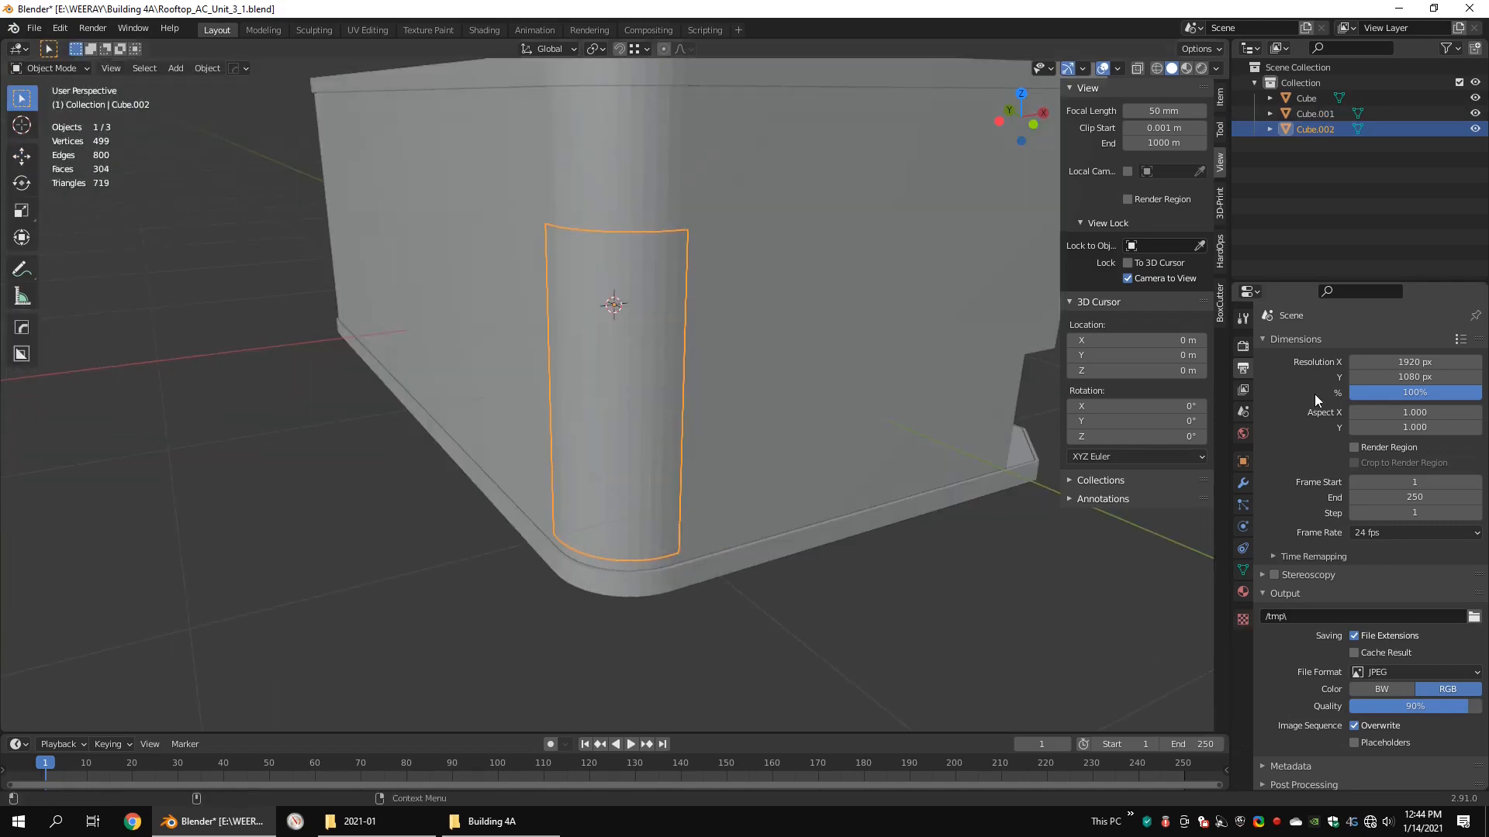
click(1243, 482)
click(1333, 343)
click(1184, 587)
key(shift+z)
middle_drag(969, 434, 666, 284)
drag(1404, 412, 1419, 412)
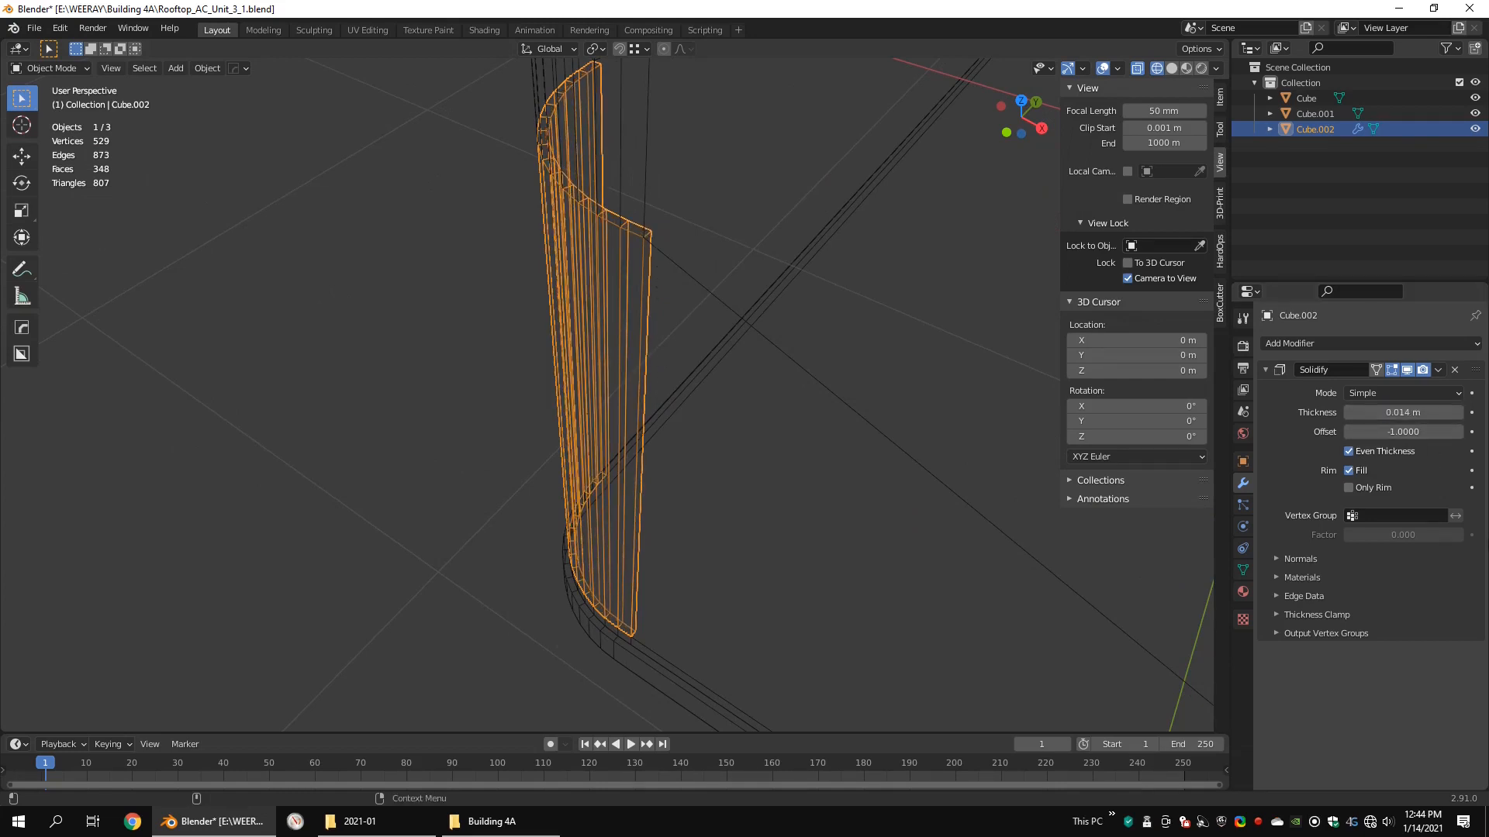
Step: Enable Only Rim on the corner panel's Solidify modifier and apply it
click(1362, 489)
mouse_move(868, 388)
middle_down()
mouse_move(703, 302)
mouse_move(1043, 318)
middle_up()
key(shift+z)
scroll(678, 329, down, 5)
scroll(682, 330, up, 1)
middle_drag(729, 395, 718, 374)
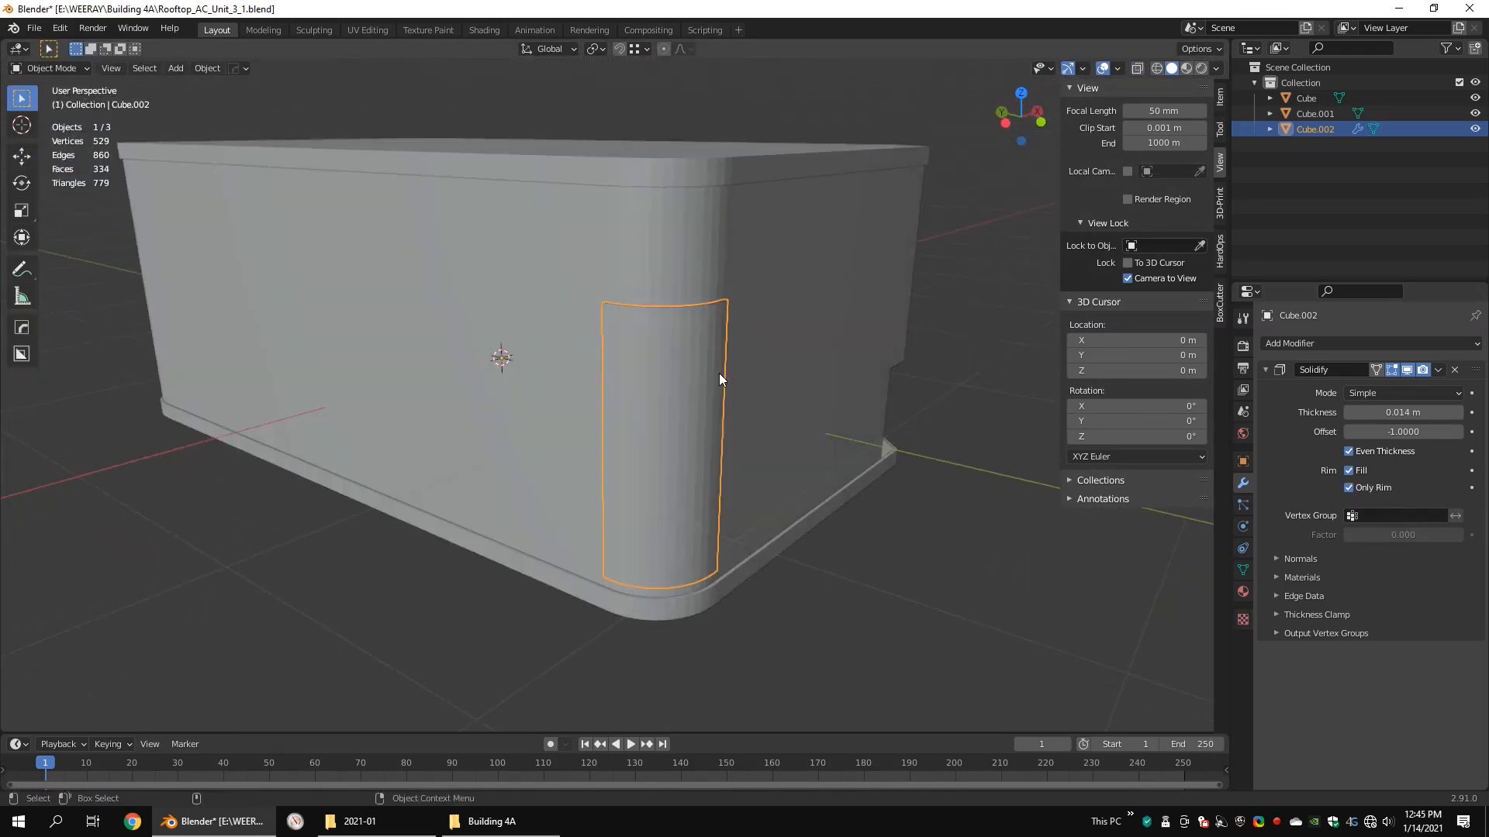
click(1416, 388)
Step: Divide the corner panel with 10 evenly spaced horizontal loop cuts
key(Tab)
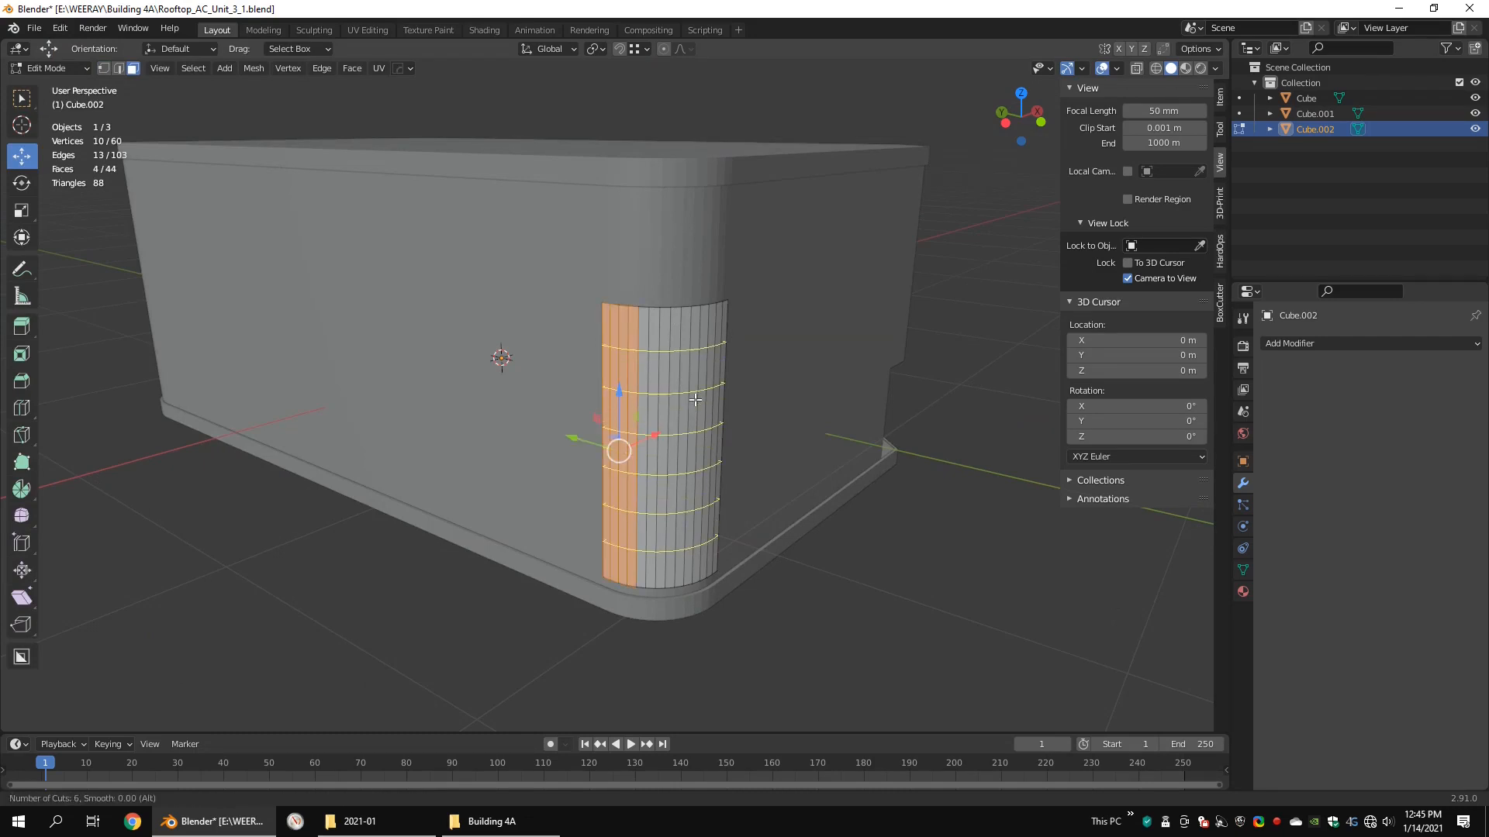
scroll(694, 399, up, 2)
click(688, 364)
right_click(689, 364)
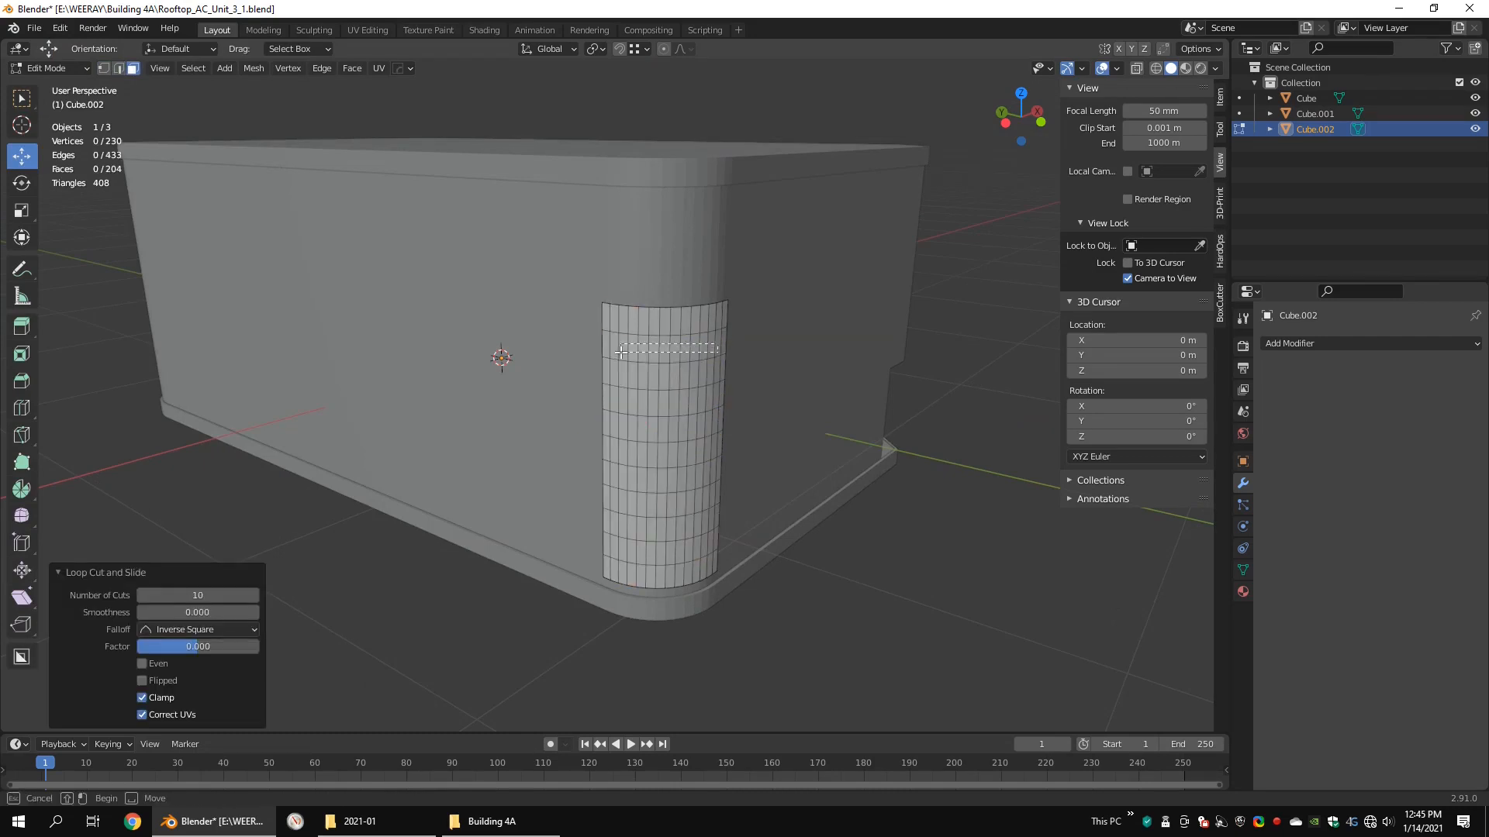
Step: Select the second row of faces from the top of the corner panel and inset it by about 0.021 m
drag(621, 352, 616, 354)
scroll(727, 333, up, 2)
alt+drag(752, 349, 721, 328)
shift+click(564, 312)
key(F1)
right_click(720, 328)
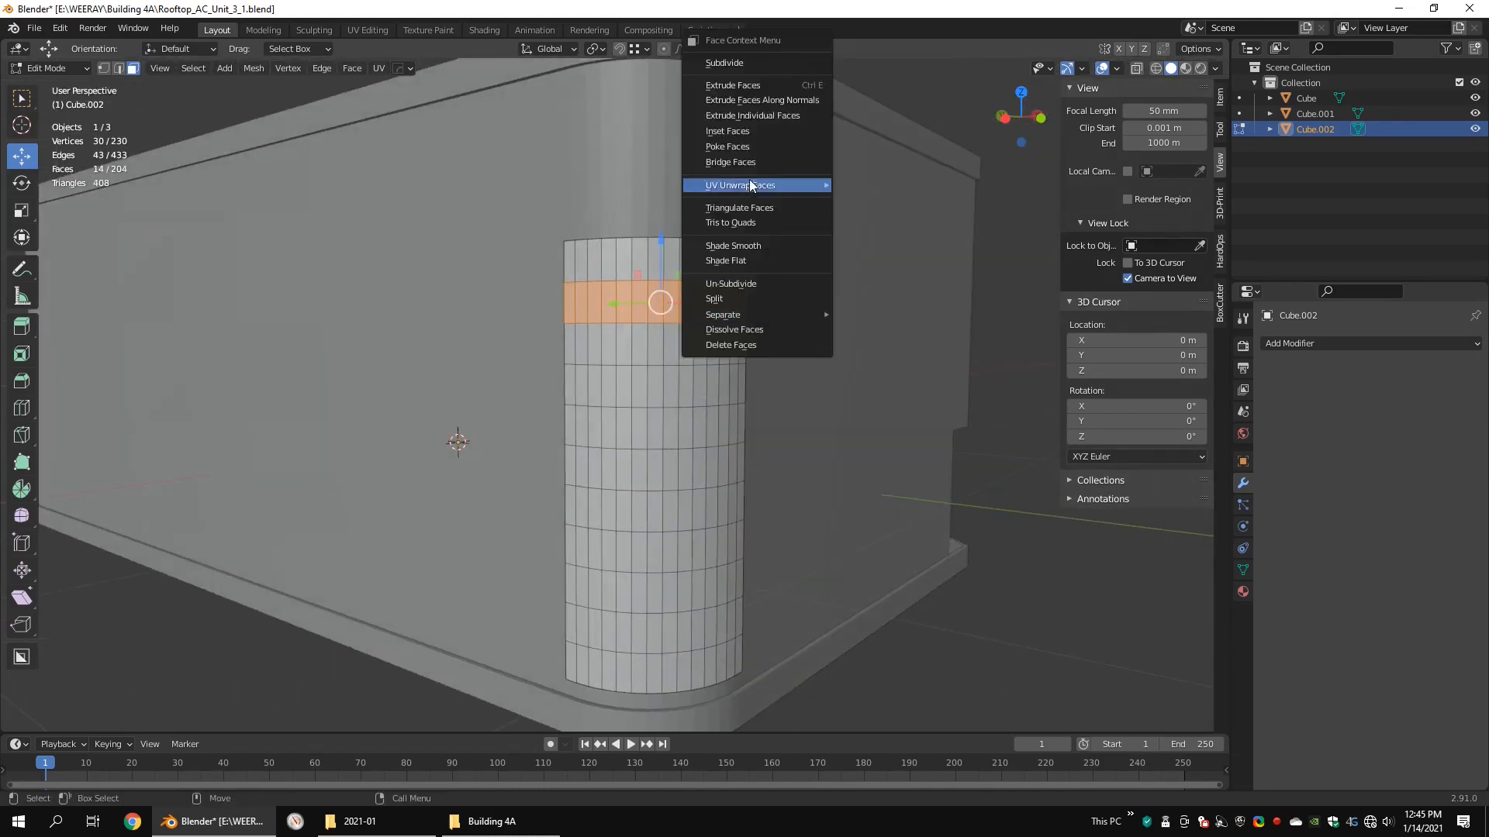
click(738, 132)
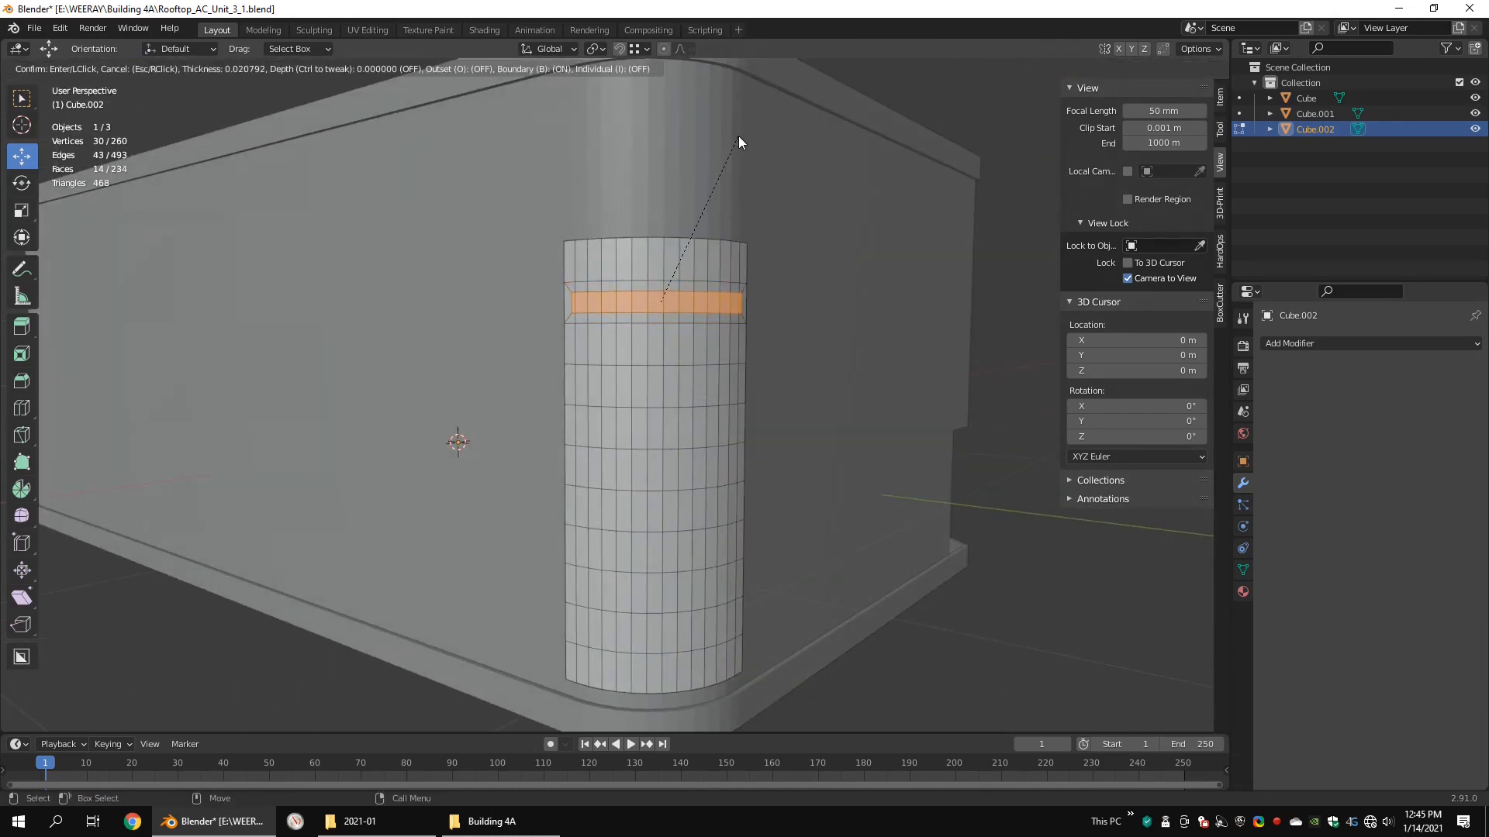
click(738, 136)
Step: Repeat the inset on each of the seven rows of faces below the first inset row
drag(572, 355, 570, 355)
key(shift+r)
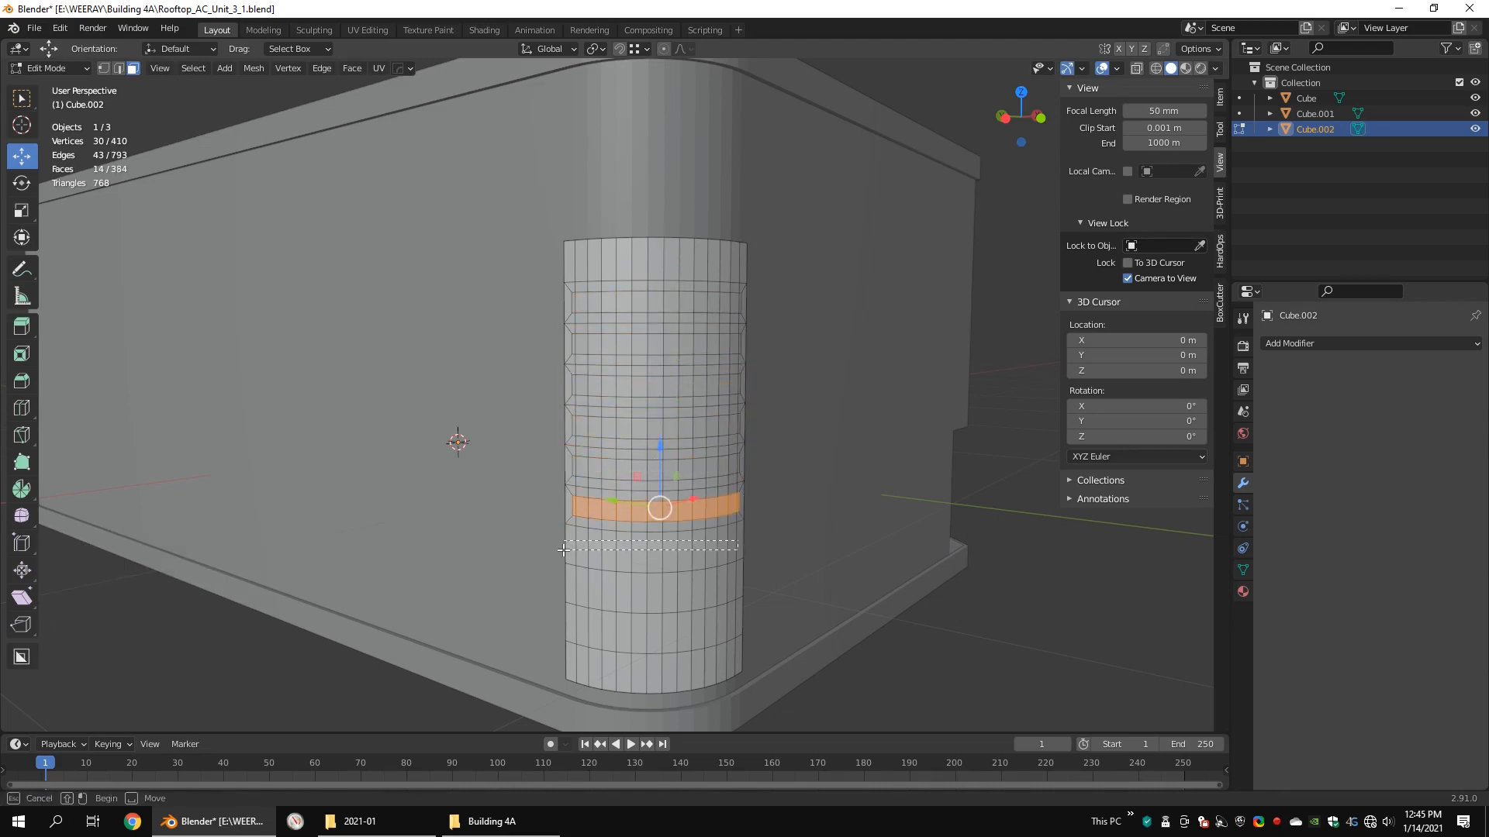
middle_drag(655, 580, 673, 556)
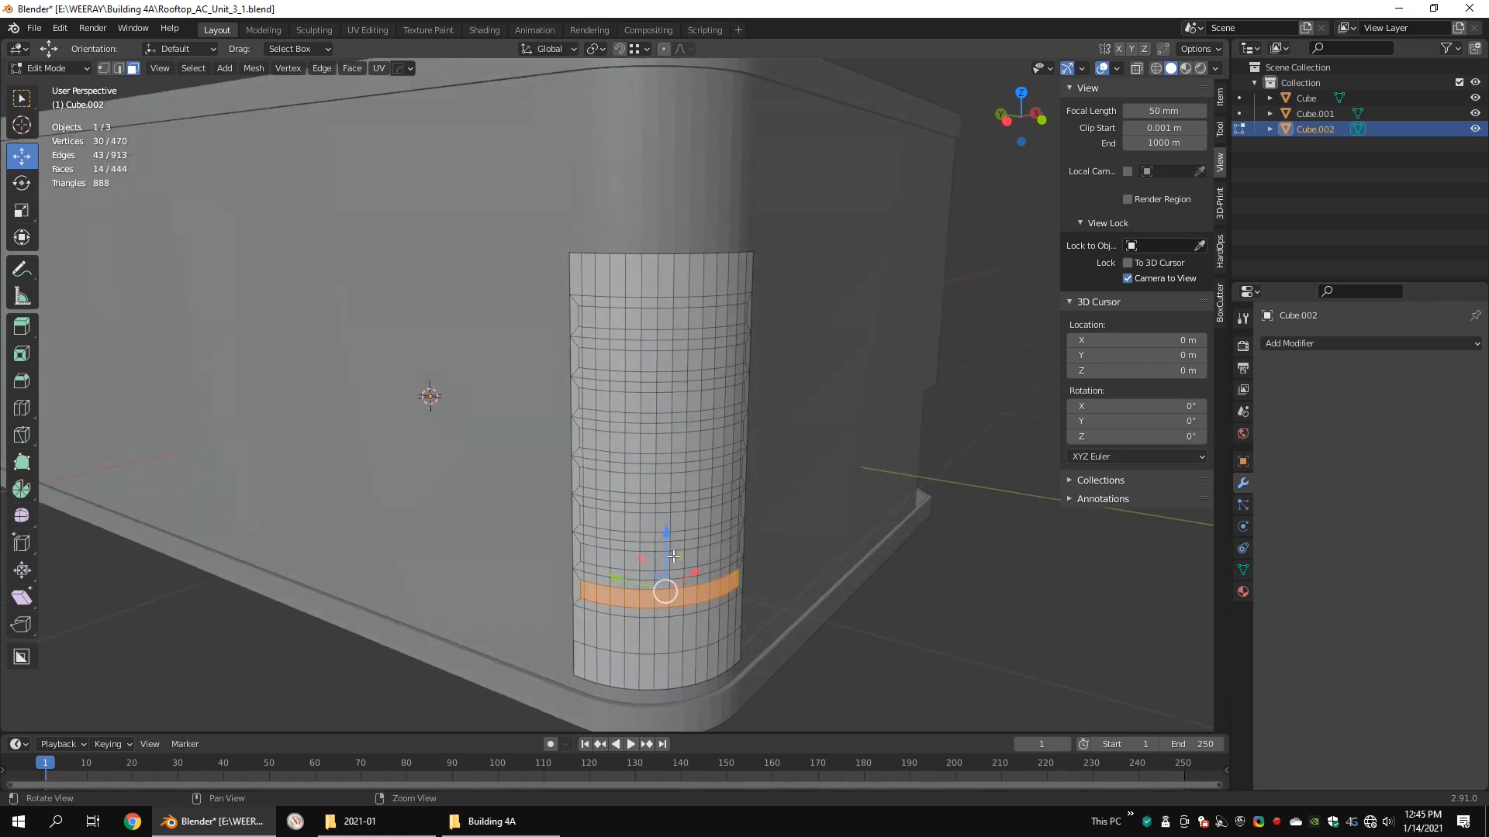
Step: Select the inner faces of all eight inset rows and extrude them about -0.028 m along their normals
shift+click(580, 554)
middle_drag(580, 554, 571, 535)
key(KP_7)
key(shift+z)
key(1)
middle_drag(602, 377, 731, 330)
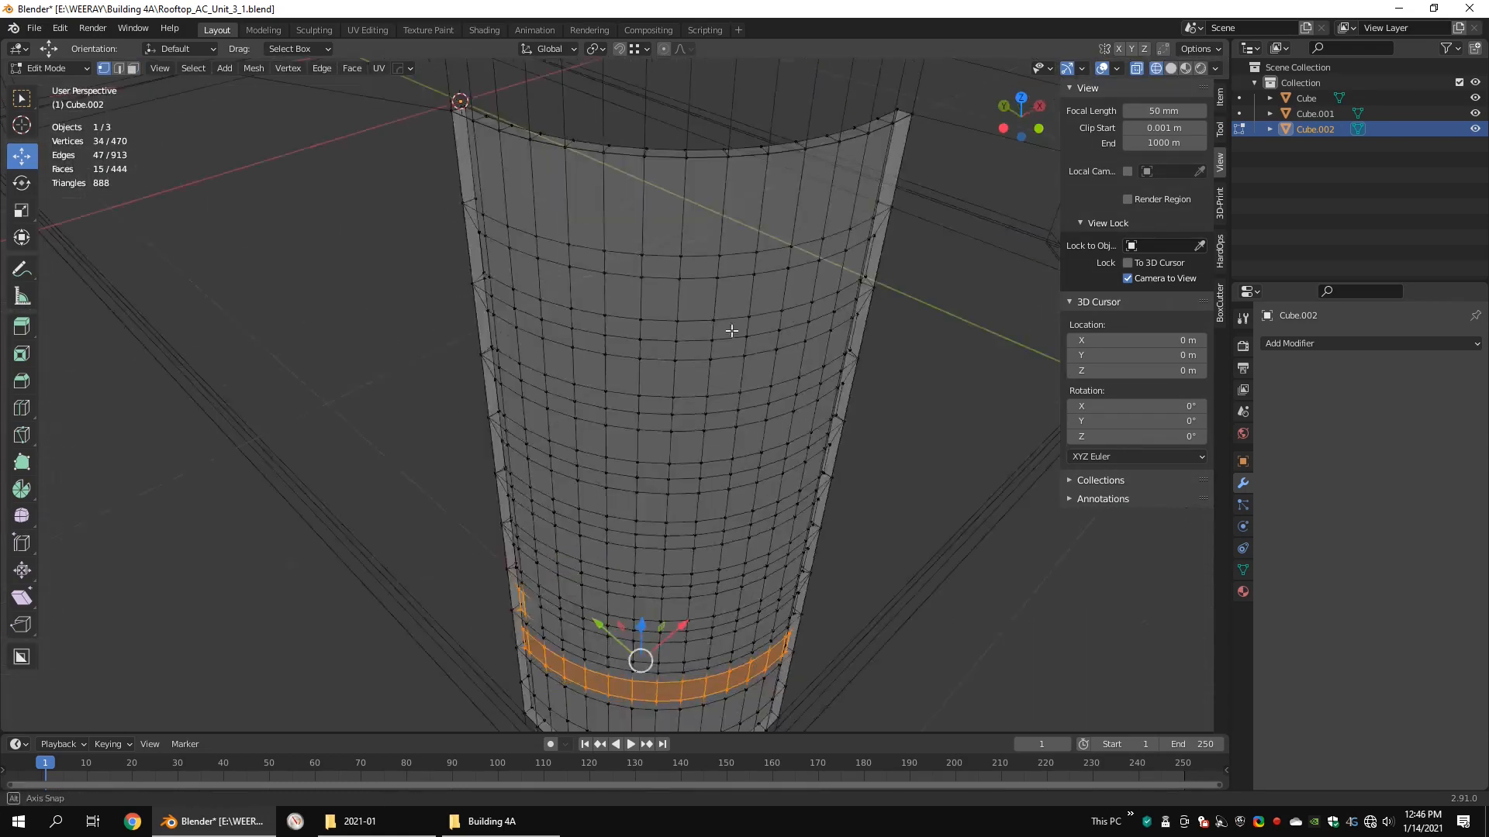
key(3)
key(shift+z)
shift+click(539, 415)
middle_drag(552, 415, 430, 373)
shift+click(841, 435)
shift+click(837, 521)
middle_drag(837, 521, 876, 507)
shift+drag(841, 497, 573, 492)
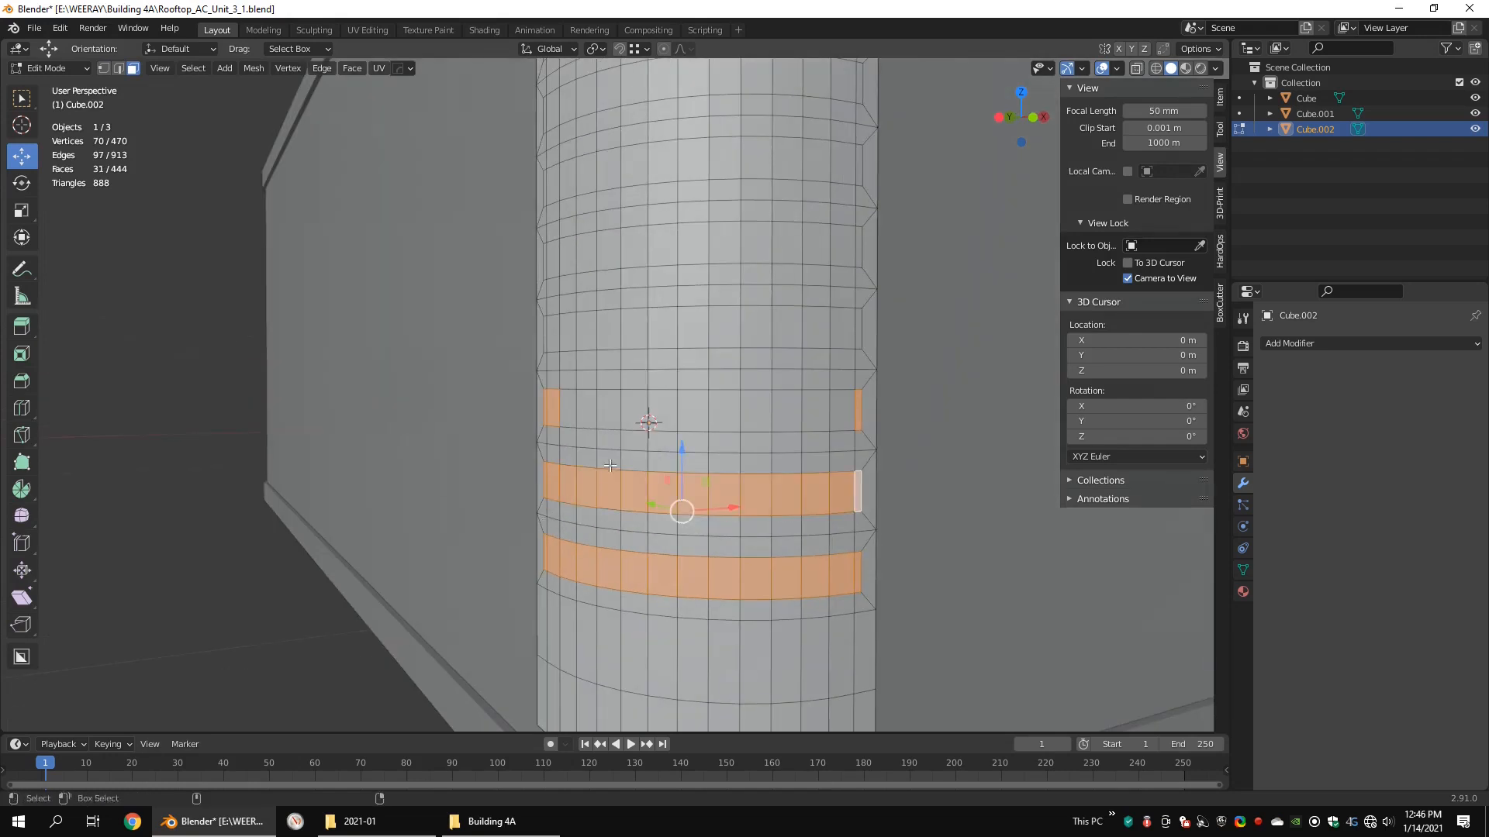
shift+drag(799, 409, 574, 406)
middle_drag(676, 377, 721, 403)
shift+drag(797, 407, 550, 418)
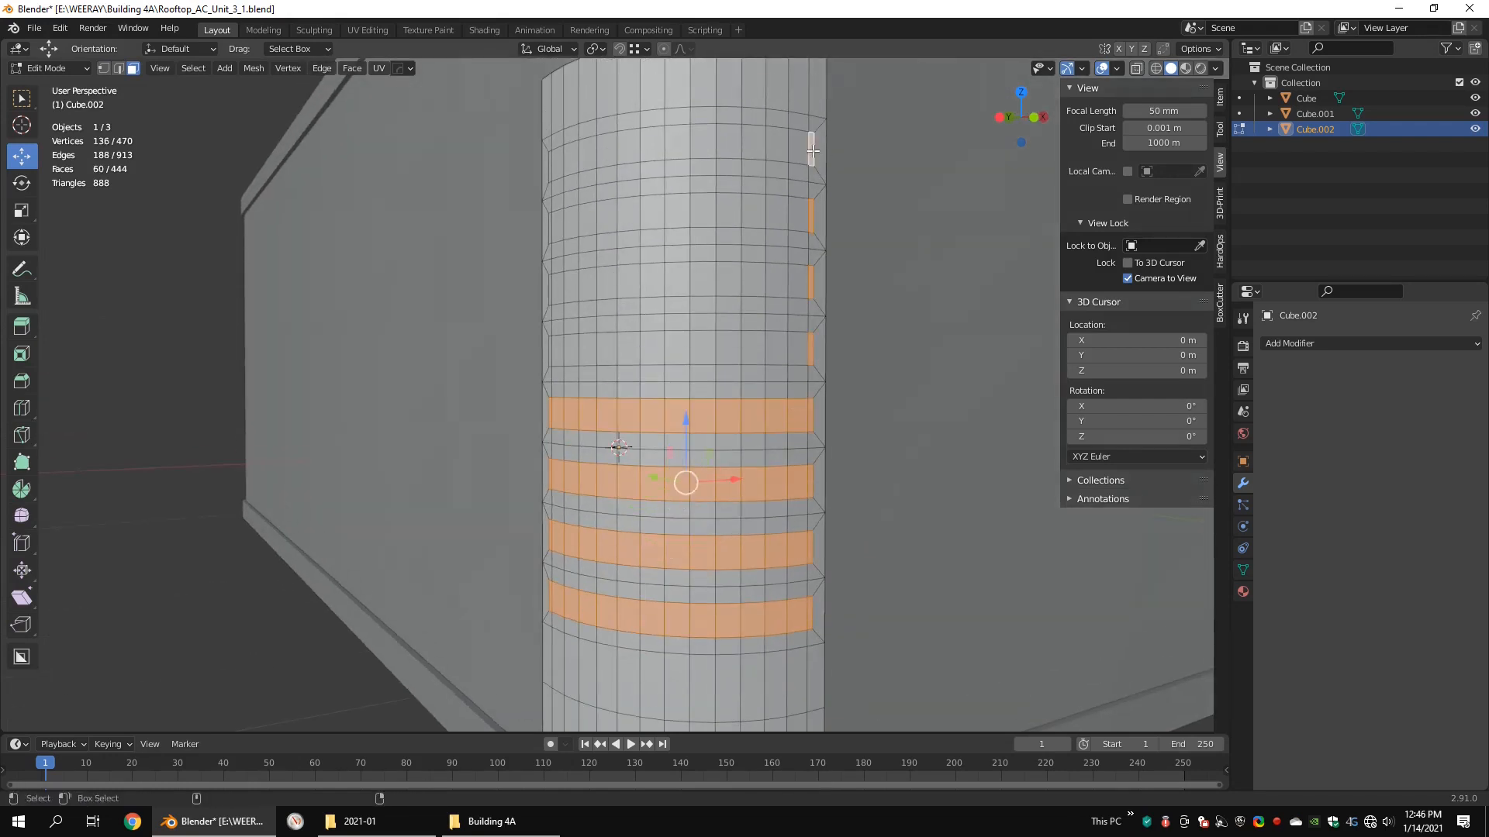
middle_drag(812, 151, 539, 219)
shift+click(539, 220)
shift+click(544, 348)
middle_drag(837, 348, 798, 346)
shift+drag(797, 346, 553, 356)
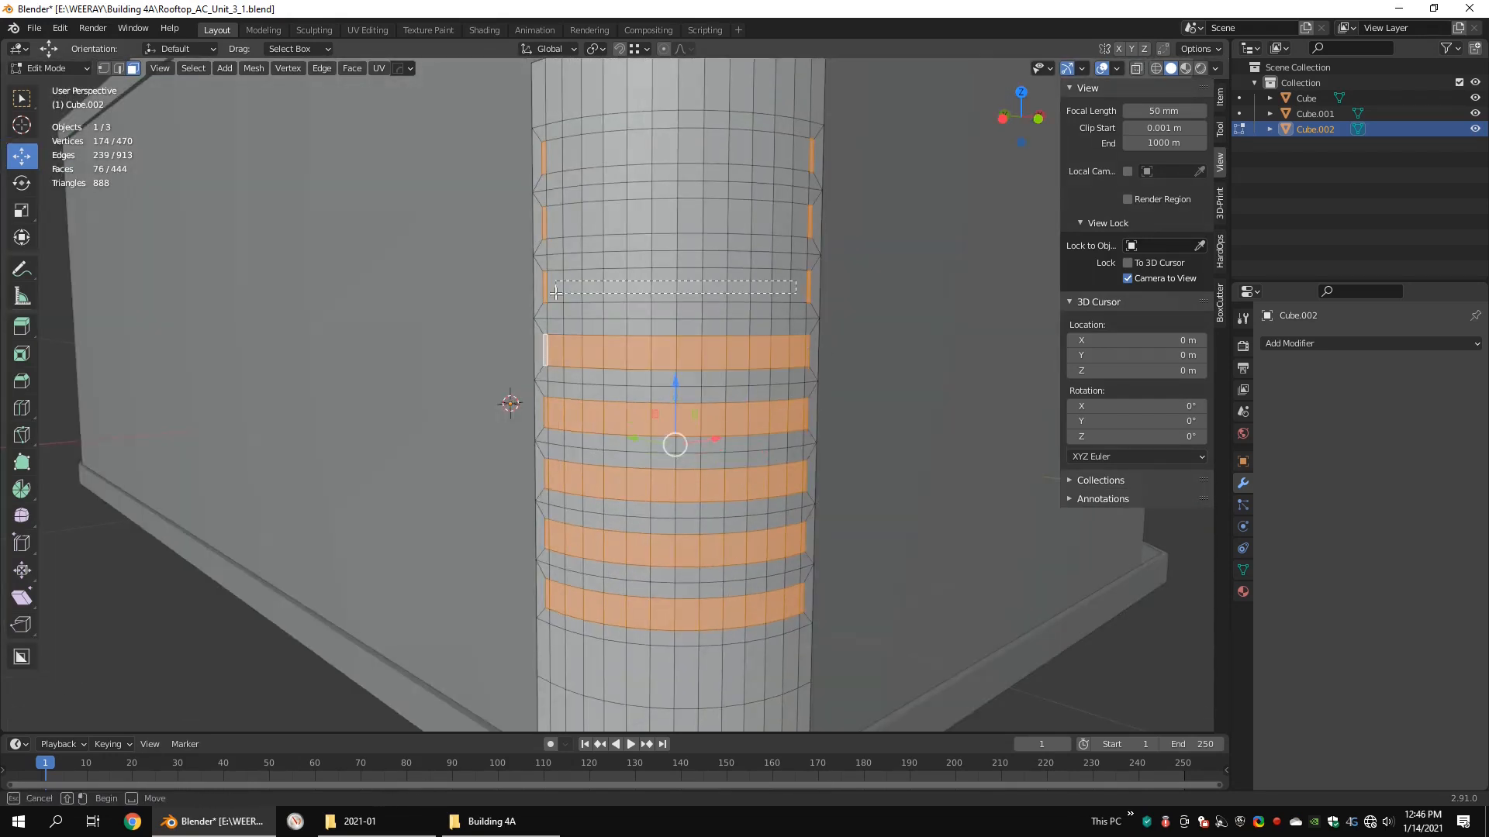
shift+drag(798, 153, 552, 158)
scroll(737, 209, down, 4)
middle_drag(655, 250, 708, 309)
scroll(708, 310, up, 1)
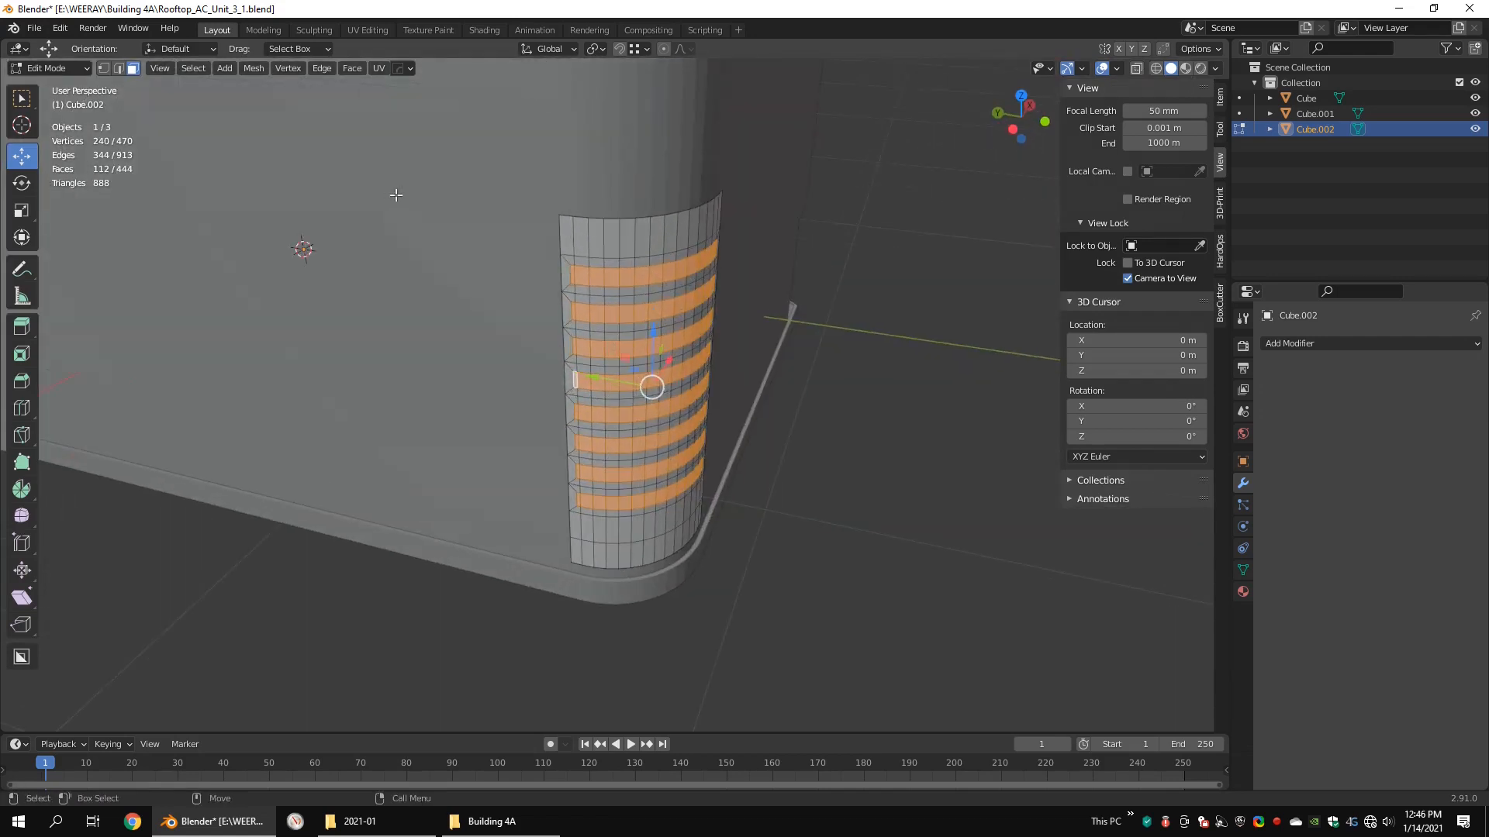
middle_drag(819, 236, 798, 266)
key(e)
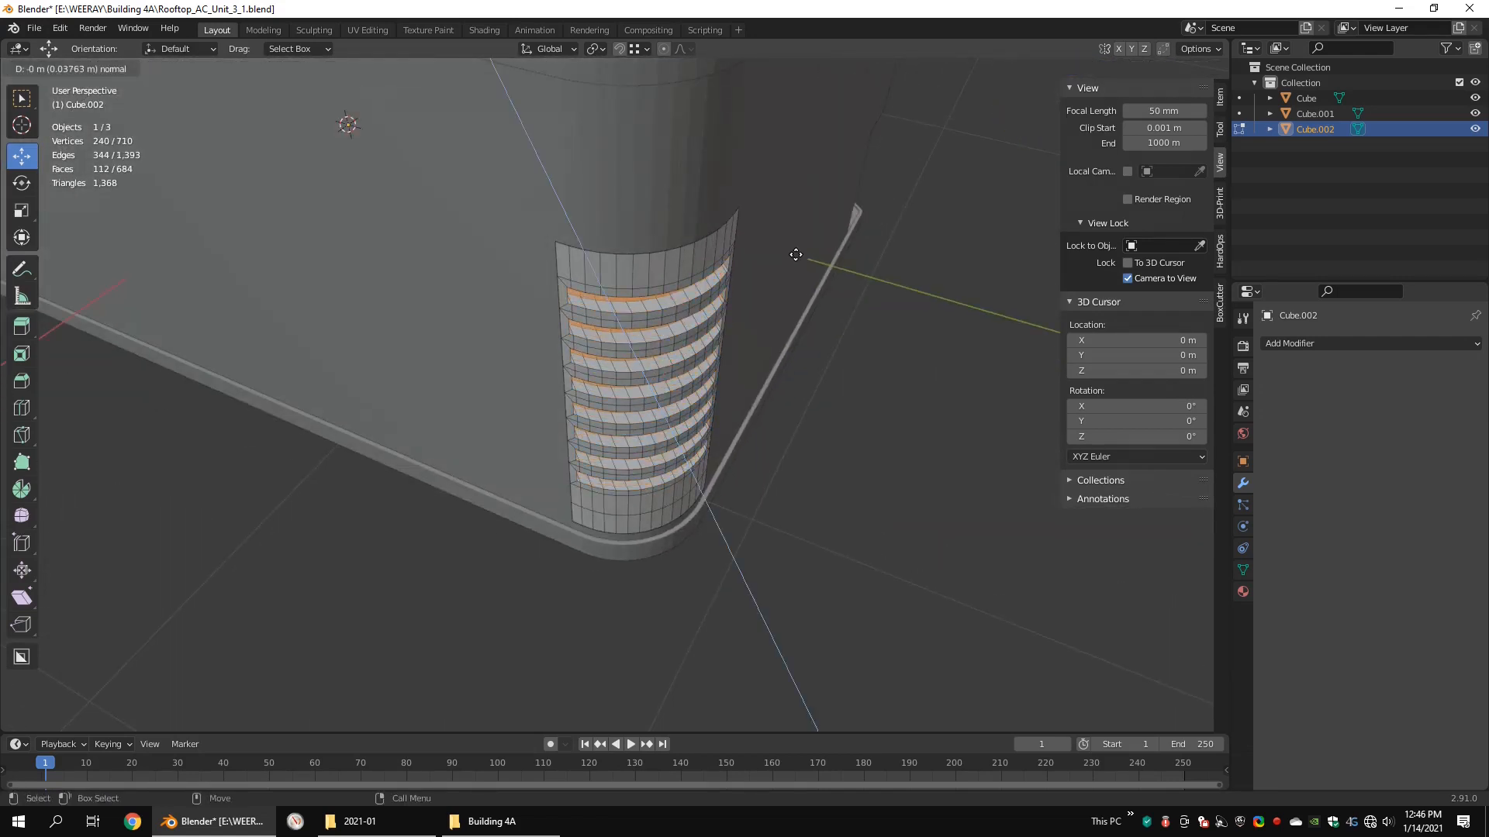
click(799, 256)
Step: Scale the extruded slot faces to 0.913 along X and 0.940 along Y in top view
key(KP_7)
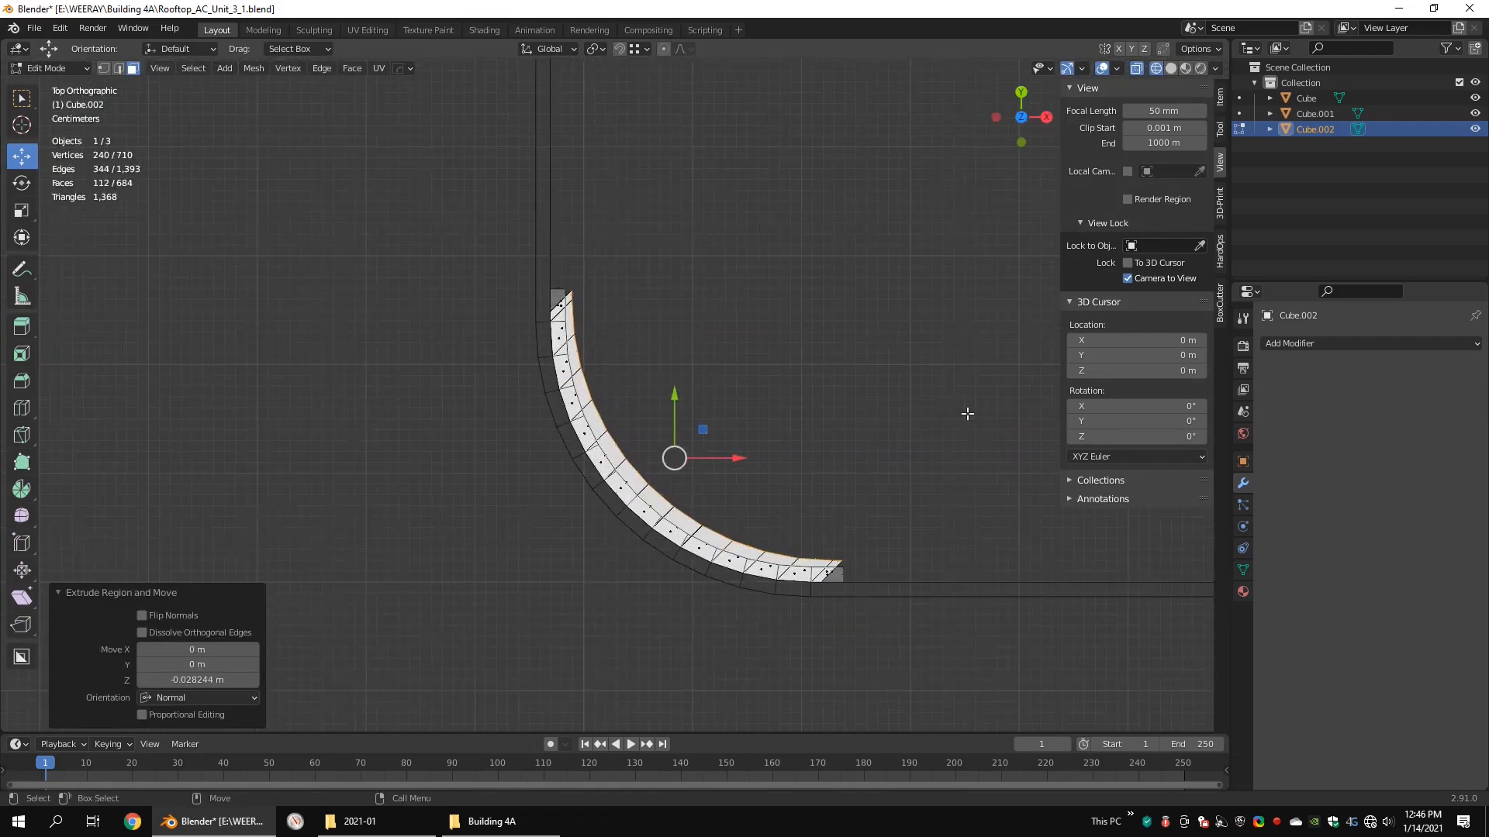
key(s)
right_click(951, 416)
key(s)
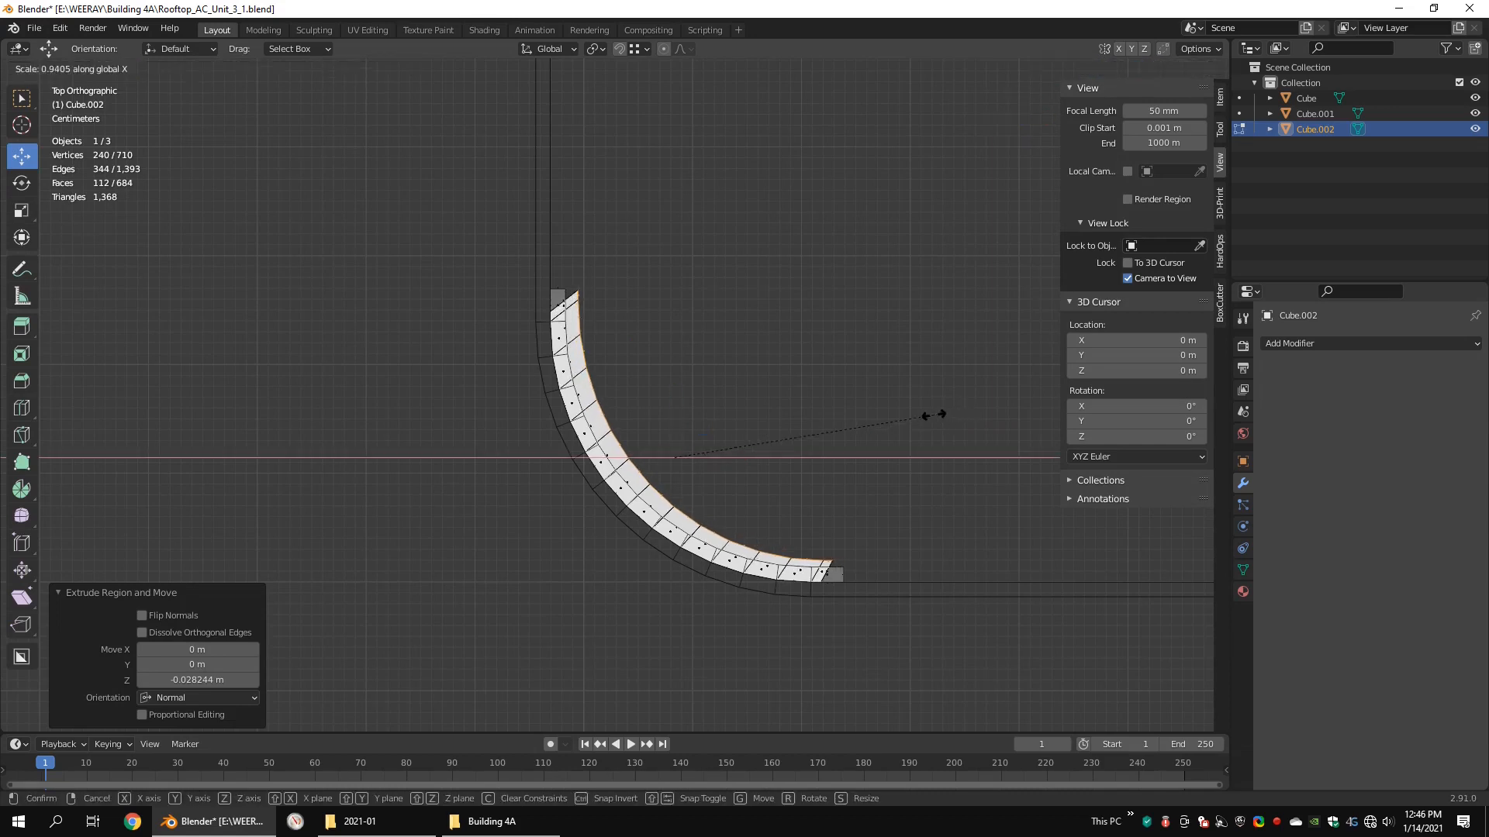
click(926, 416)
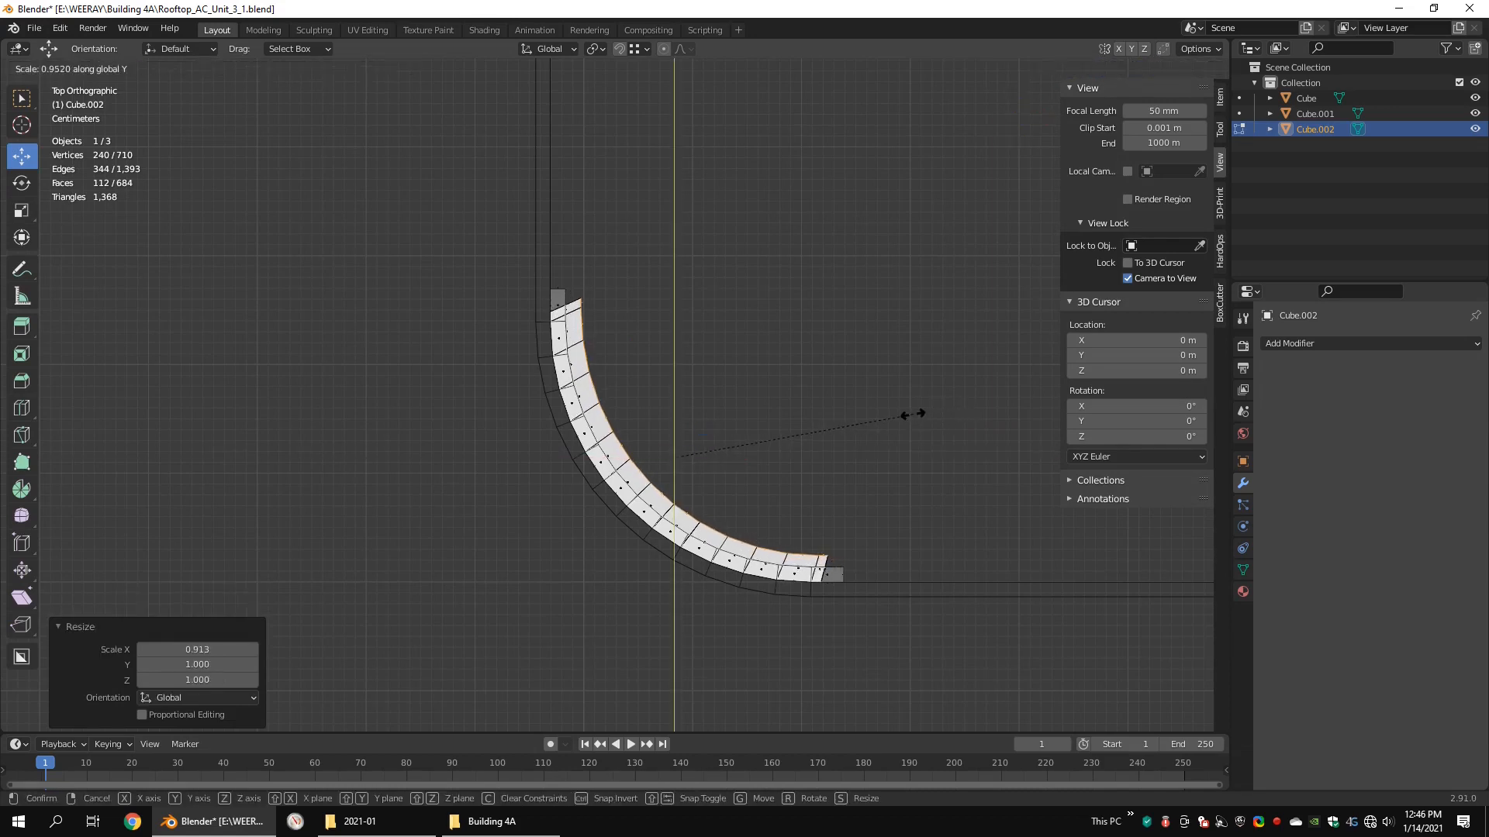
click(909, 414)
middle_drag(702, 515, 850, 434)
scroll(845, 430, up, 2)
middle_drag(729, 330, 671, 369)
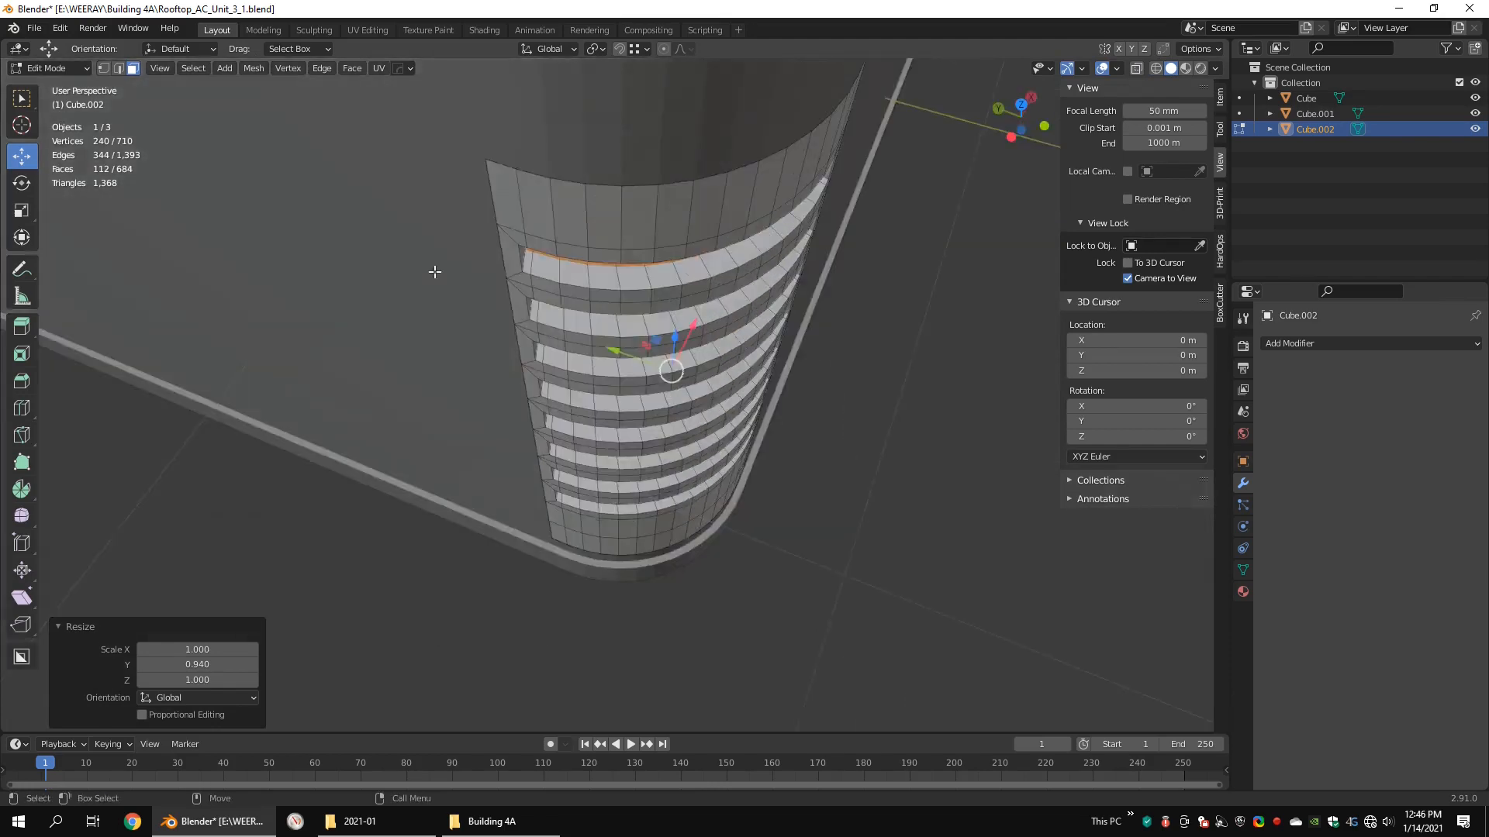
Step: Move the slot faces in top view by about -0.0025 m in X and -0.003 m in Y
key(KP_7)
key(g)
click(703, 497)
scroll(702, 496, down, 6)
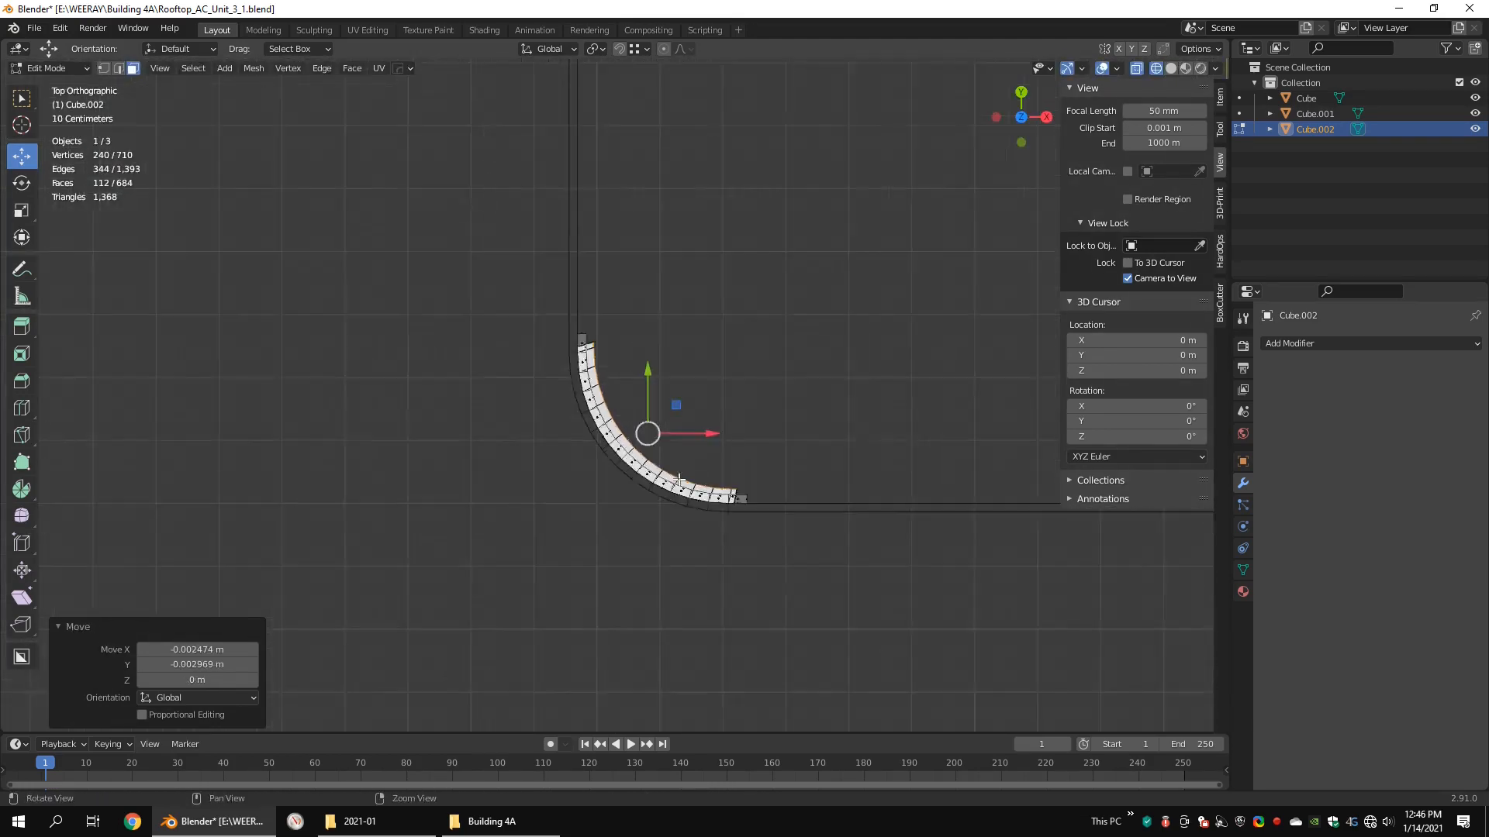
key(shift+z)
key(Tab)
mouse_move(703, 497)
middle_down()
mouse_move(778, 400)
mouse_move(432, 476)
middle_up()
scroll(432, 475, up, 4)
Step: Select the vertices of all eight vent slots on the corner panel in see-through front view
key(Tab)
key(KP_1)
key(shift+z)
key(1)
drag(709, 274, 583, 246)
scroll(767, 286, up, 3)
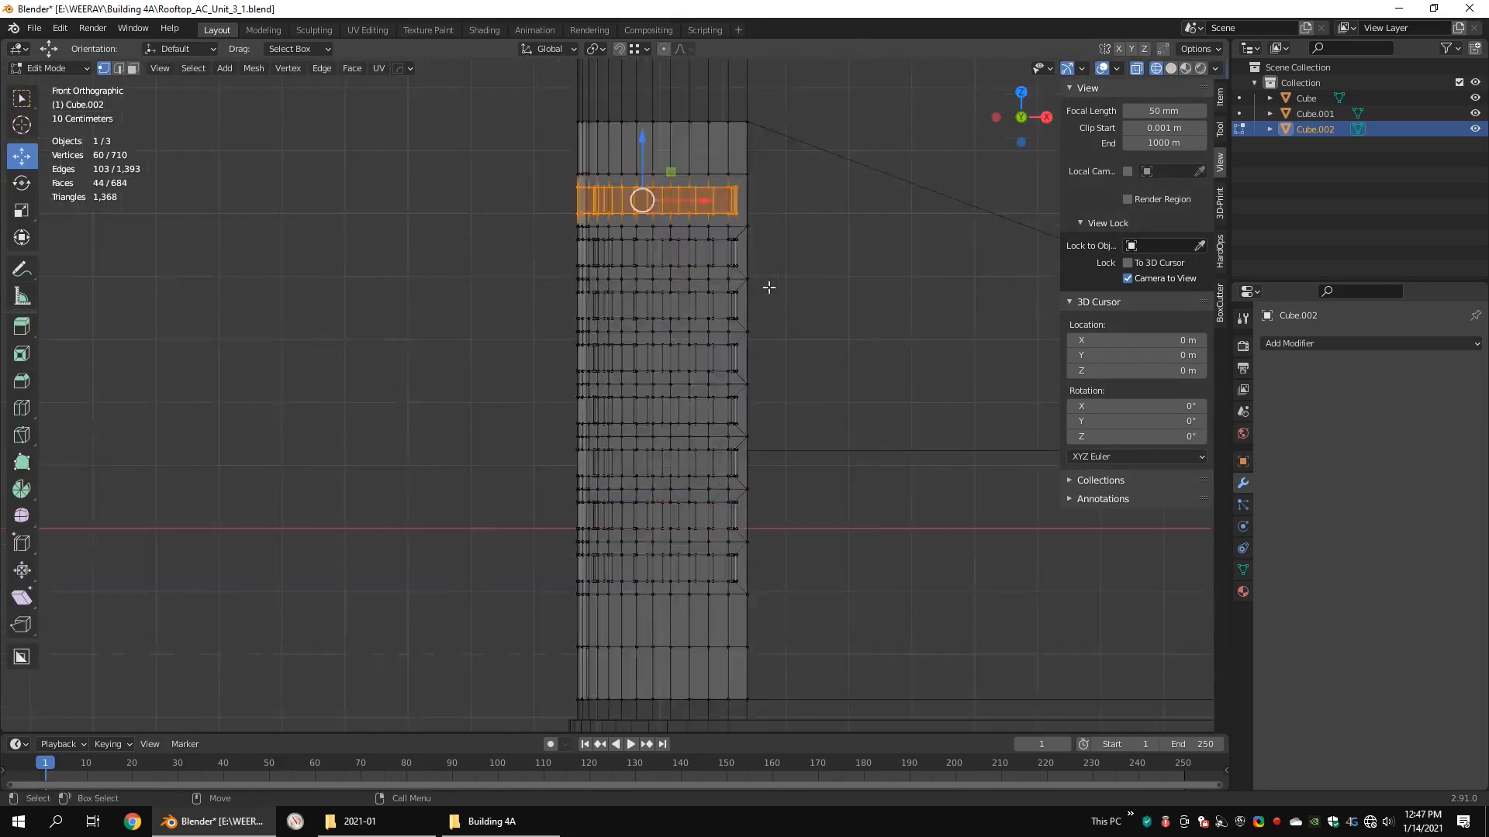
shift+drag(771, 201, 595, 250)
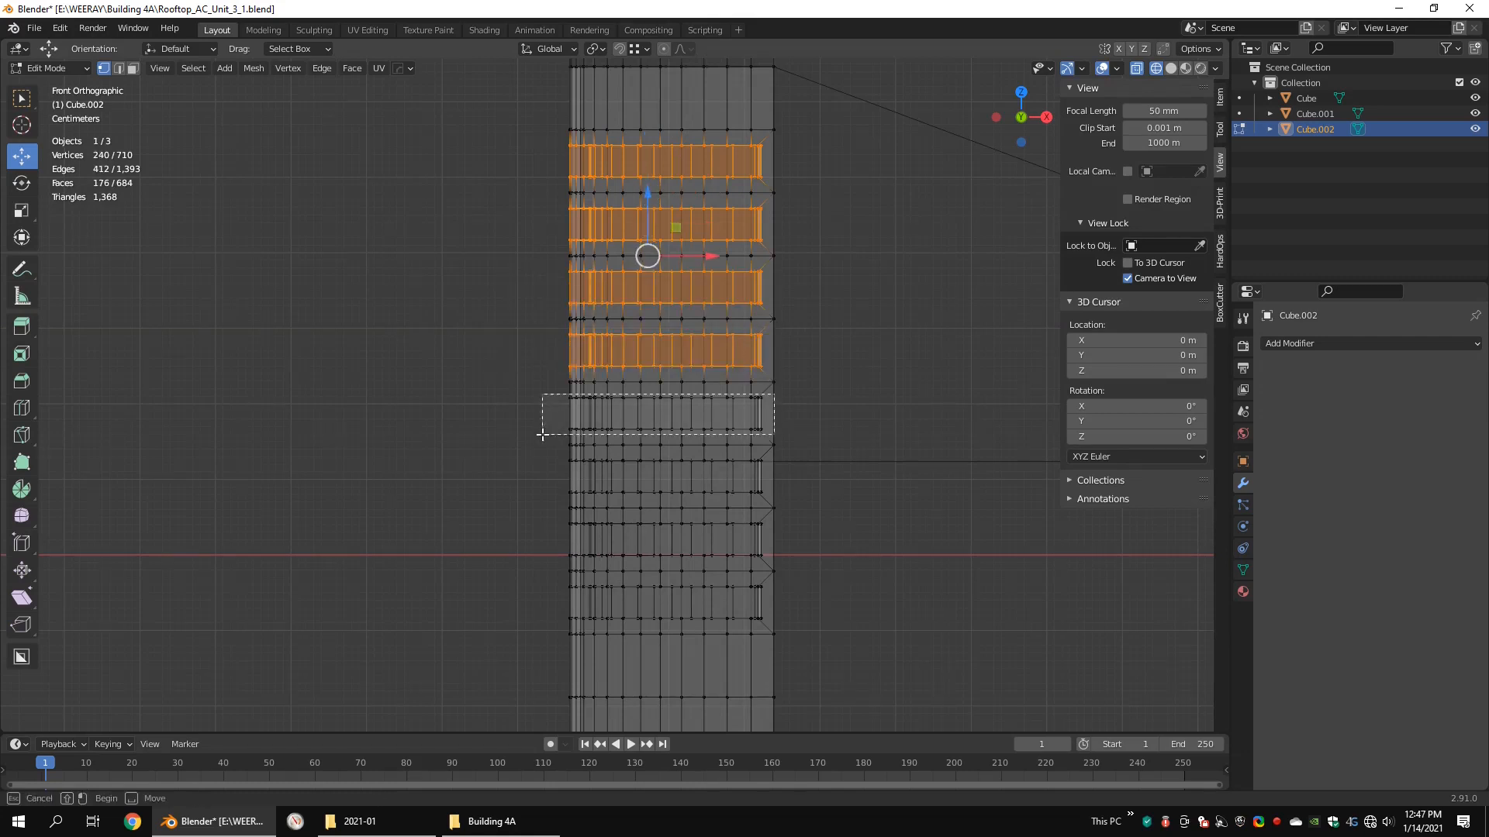
shift+drag(542, 435, 542, 435)
shift+drag(773, 458, 563, 501)
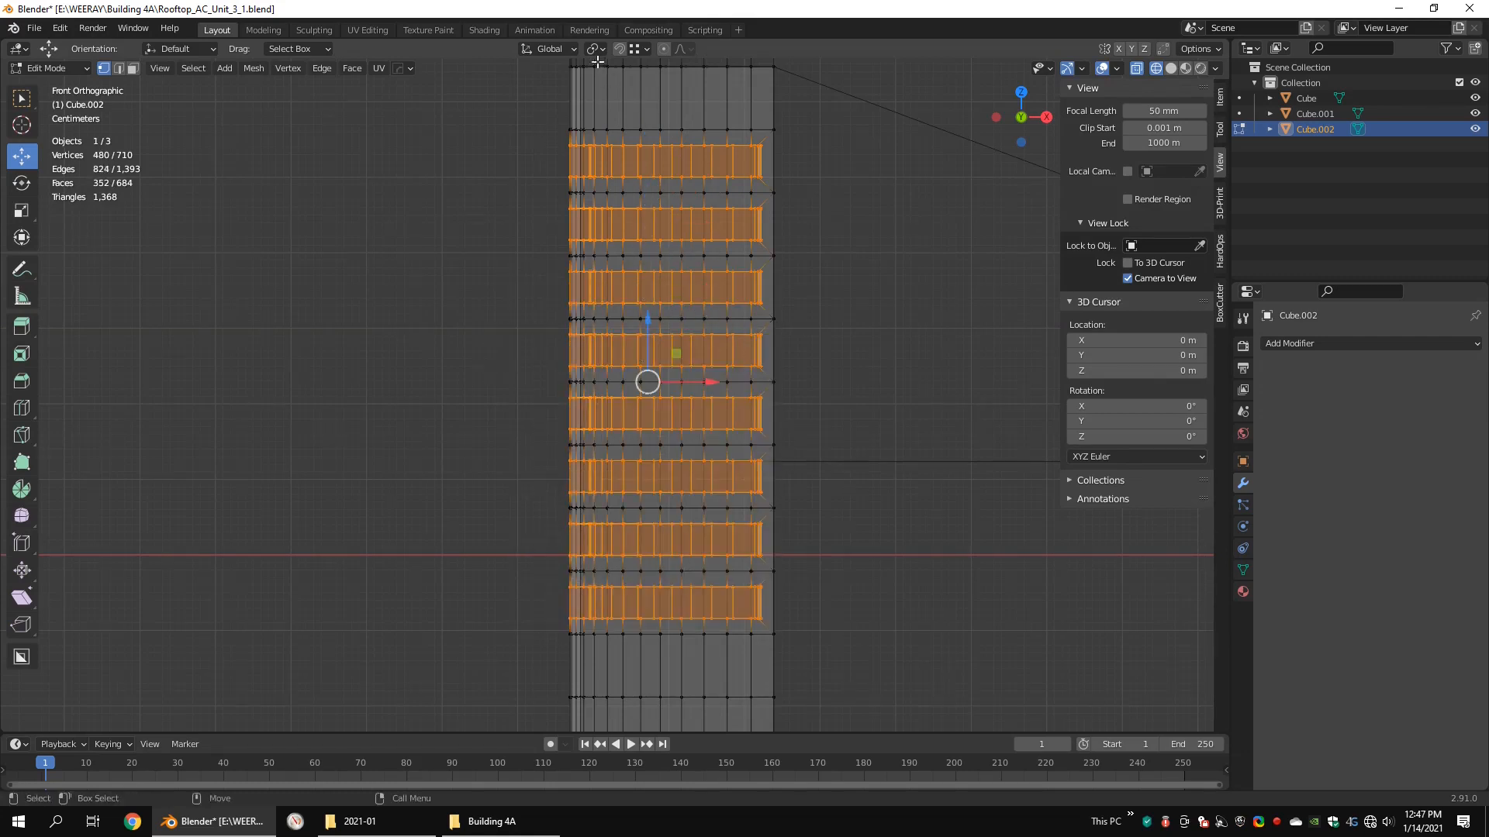
Step: Scale the slots to about 0.55 along Z around their individual origins and restore the Median Point pivot
click(558, 48)
mouse_move(587, 51)
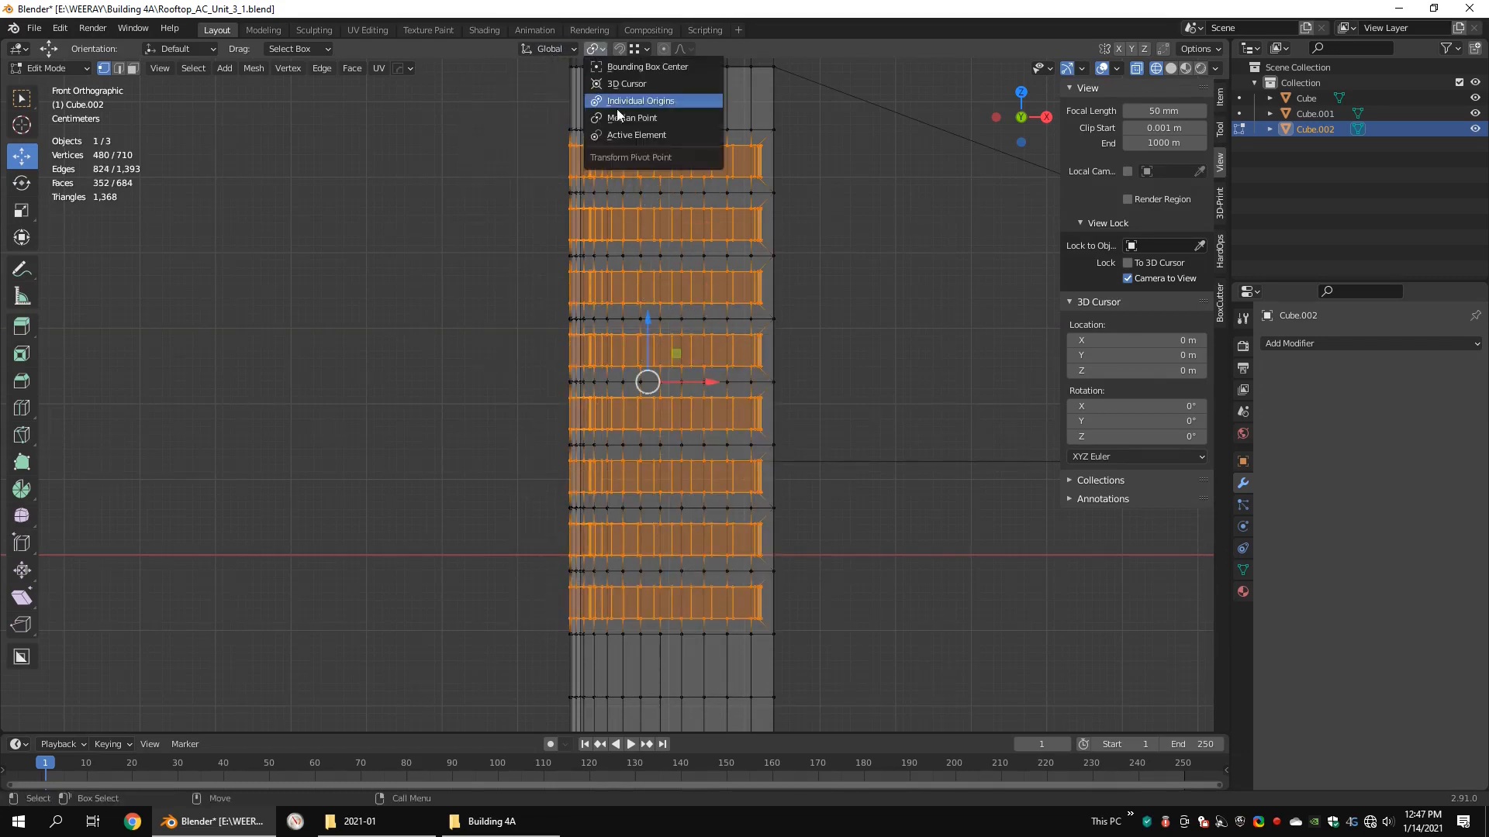
key(s)
key(z)
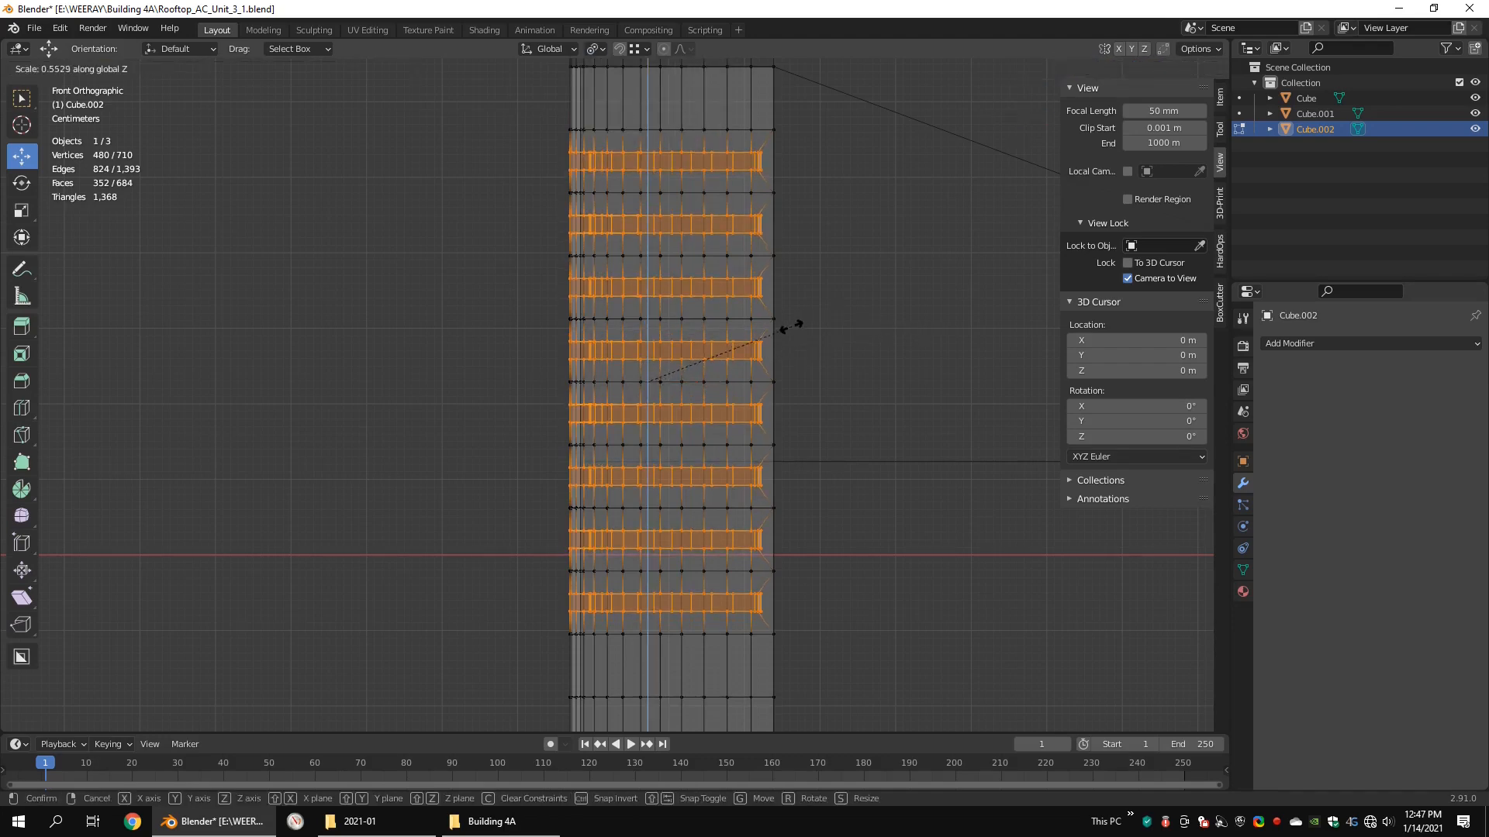
click(780, 330)
scroll(734, 339, down, 4)
mouse_move(780, 330)
middle_down()
mouse_move(734, 339)
mouse_move(793, 341)
mouse_move(688, 353)
mouse_move(718, 362)
mouse_move(682, 341)
middle_up()
key(shift+z)
scroll(735, 336, up, 2)
key(Tab)
scroll(734, 337, down, 4)
scroll(732, 347, up, 5)
click(595, 49)
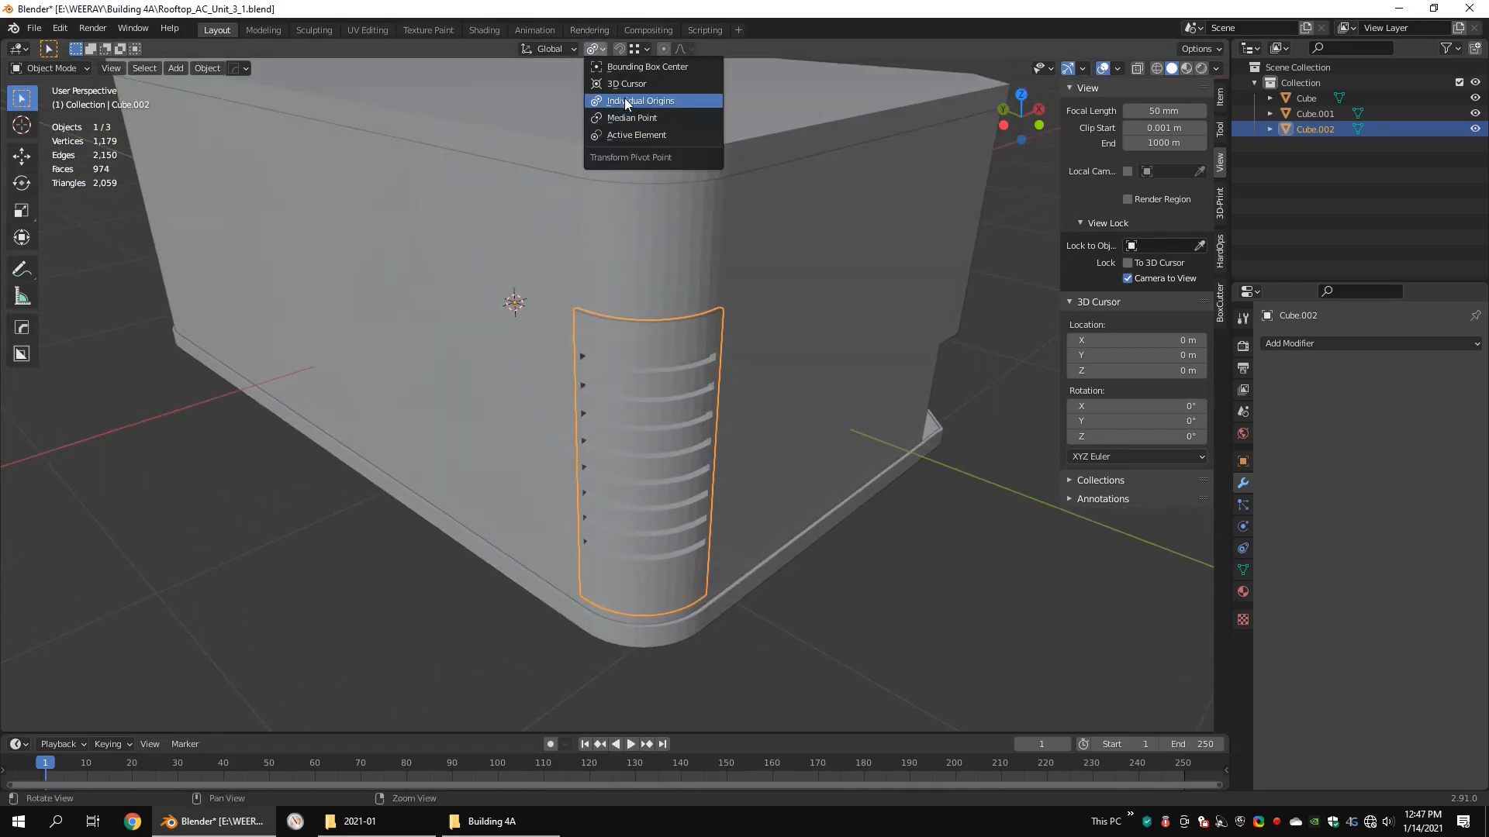
click(625, 118)
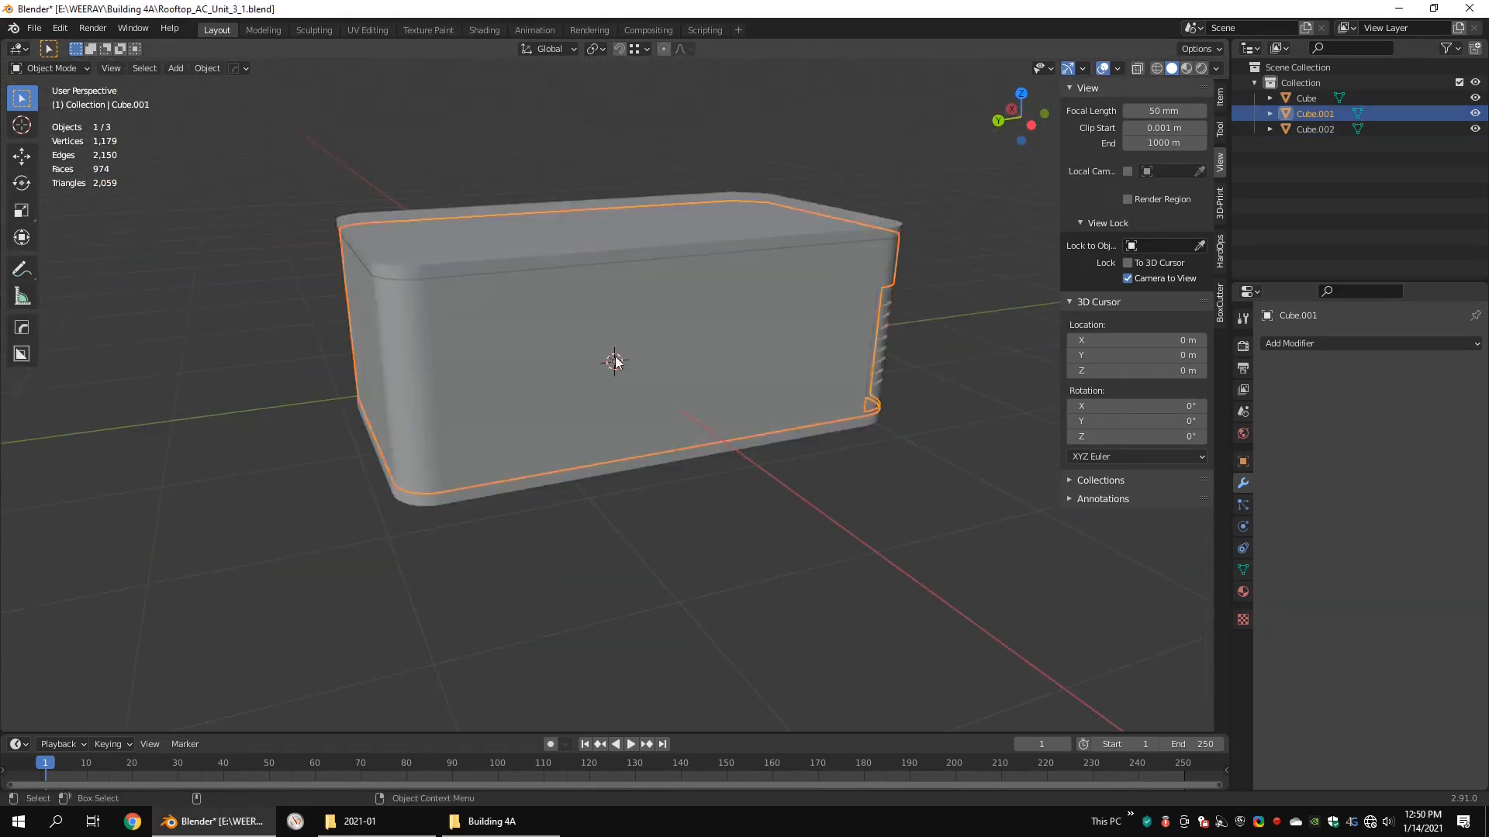
Step: Cut vertically through the whole main body with the Knife, slightly off centre in the right side view
key(ctrl+alt+q)
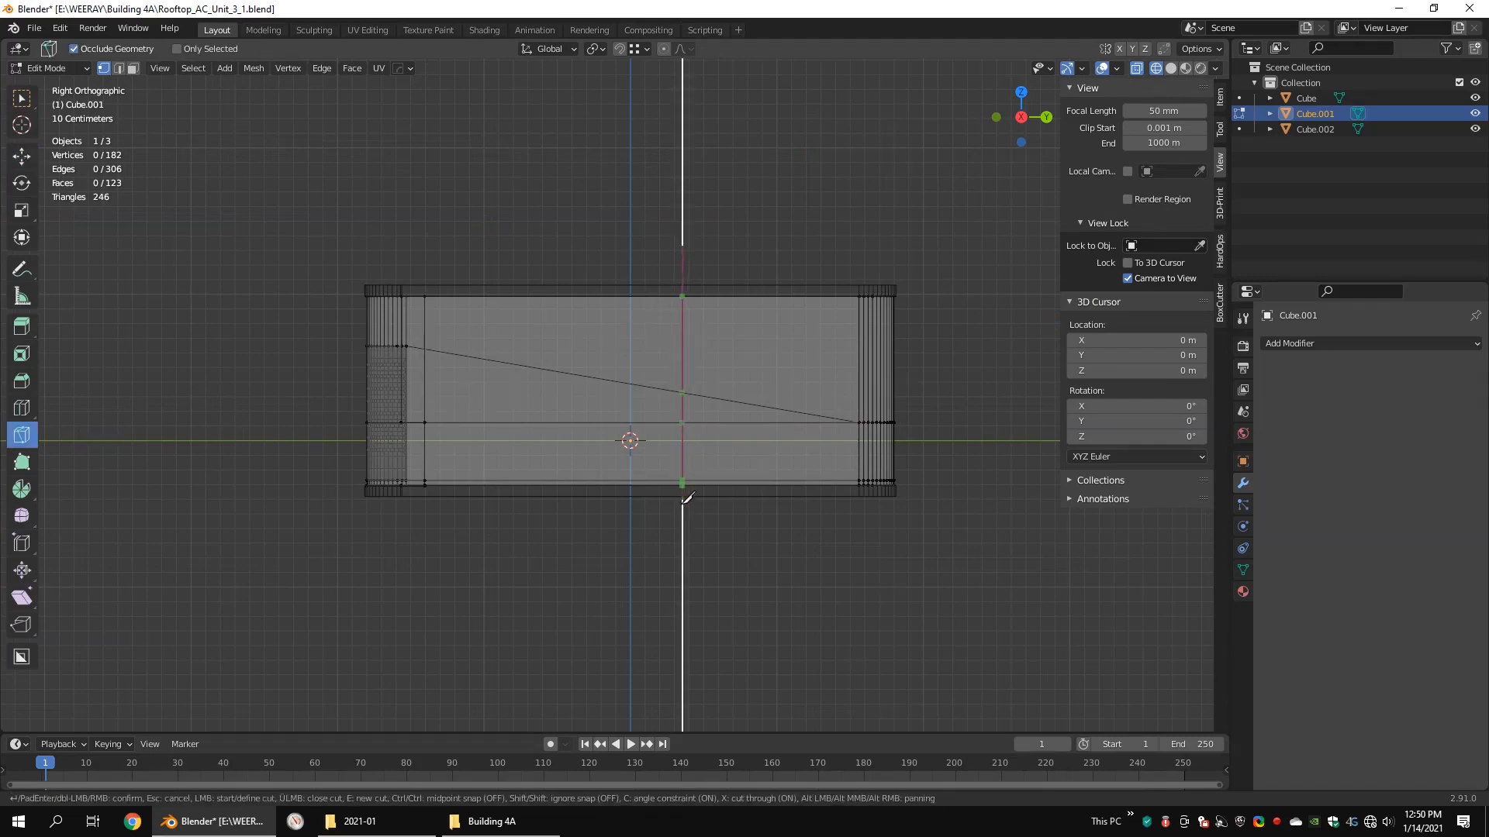
mouse_move(708, 436)
middle_down()
mouse_move(739, 438)
mouse_move(704, 436)
middle_up()
key(shift+space)
key(g)
middle_drag(729, 384, 713, 360)
alt+drag(717, 483, 712, 515)
key(shift+z)
mouse_move(733, 458)
alt+mouse_down()
mouse_move(746, 465)
mouse_move(683, 444)
alt+mouse_up()
Step: Select all faces of the body section beyond the vertical cut, on the side away from the vent panel
key(3)
scroll(899, 493, up, 1)
middle_drag(950, 524, 874, 494)
scroll(869, 388, down, 4)
key(shift+z)
drag(866, 260, 632, 504)
middle_drag(659, 496, 695, 467)
drag(862, 218, 663, 521)
middle_drag(787, 496, 729, 502)
scroll(729, 502, up, 5)
key(shift+z)
Step: Extrude the selected faces in place and offset them by -0.0173 m with Shrink/Fatten
key(e)
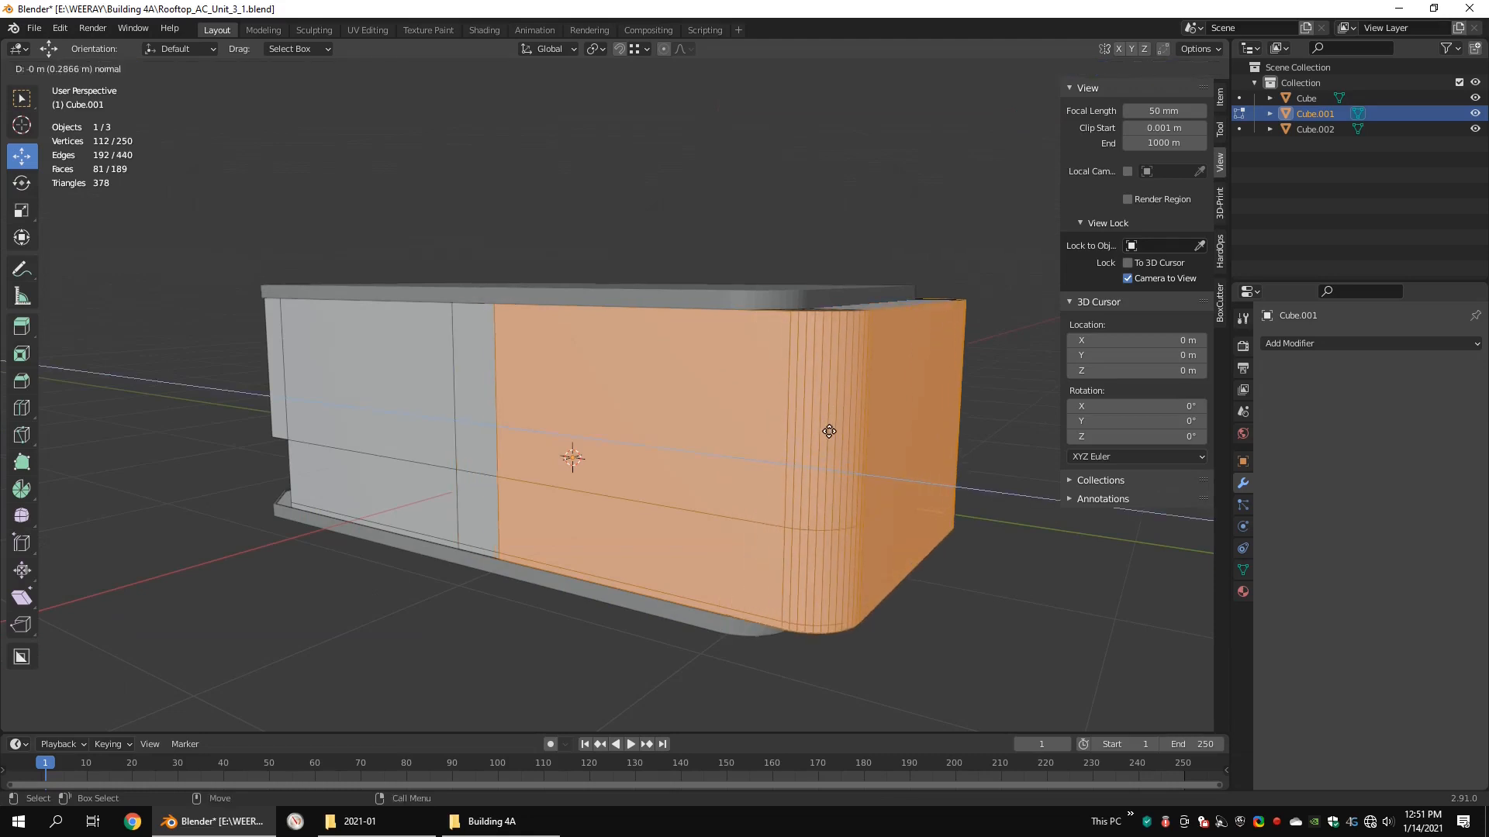
right_click(828, 432)
middle_drag(827, 433, 776, 438)
drag(757, 452, 757, 481)
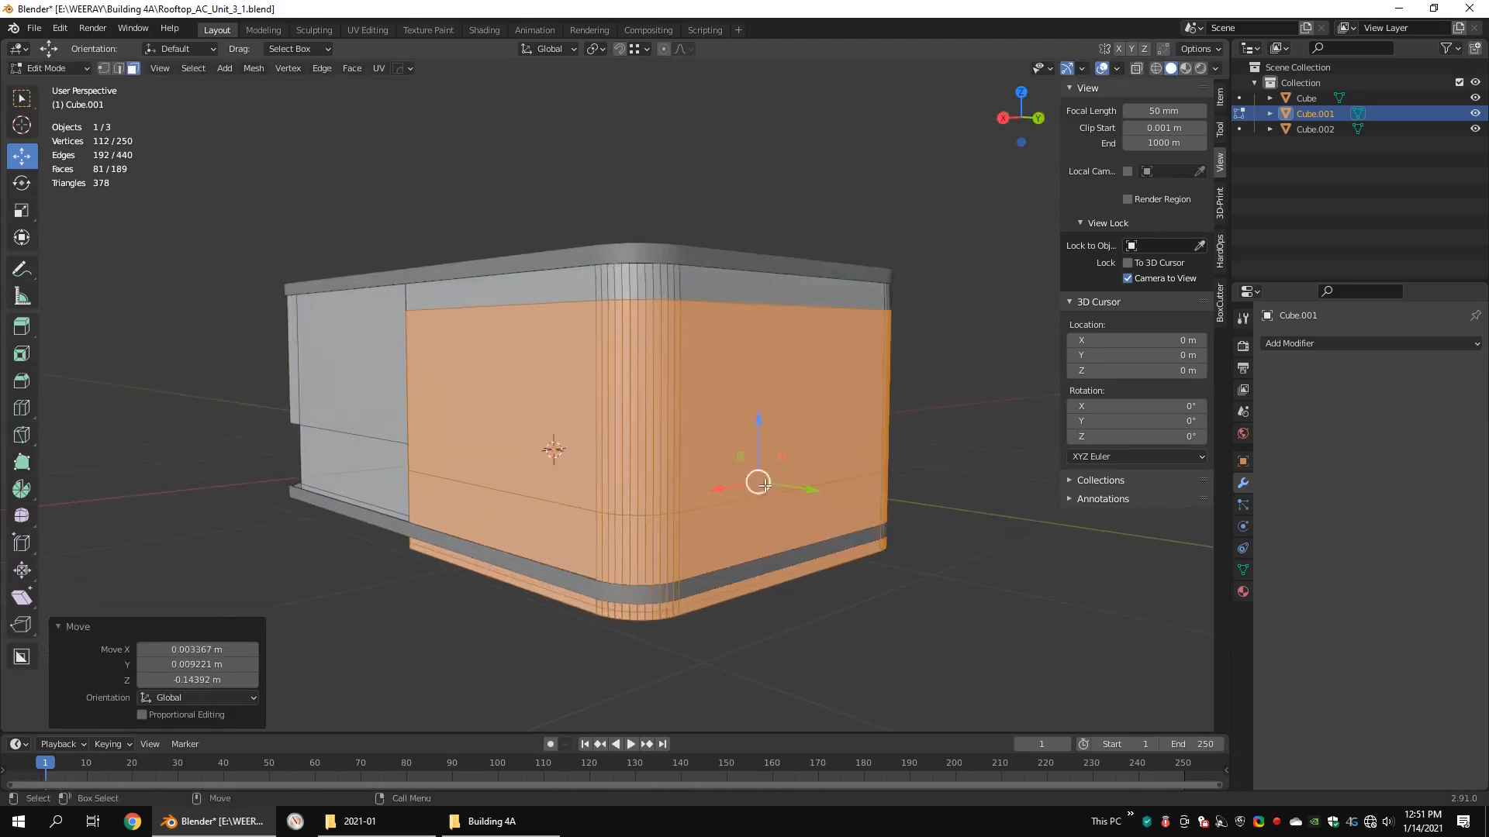
key(ctrl+z)
middle_drag(686, 416, 667, 414)
scroll(611, 438, up, 1)
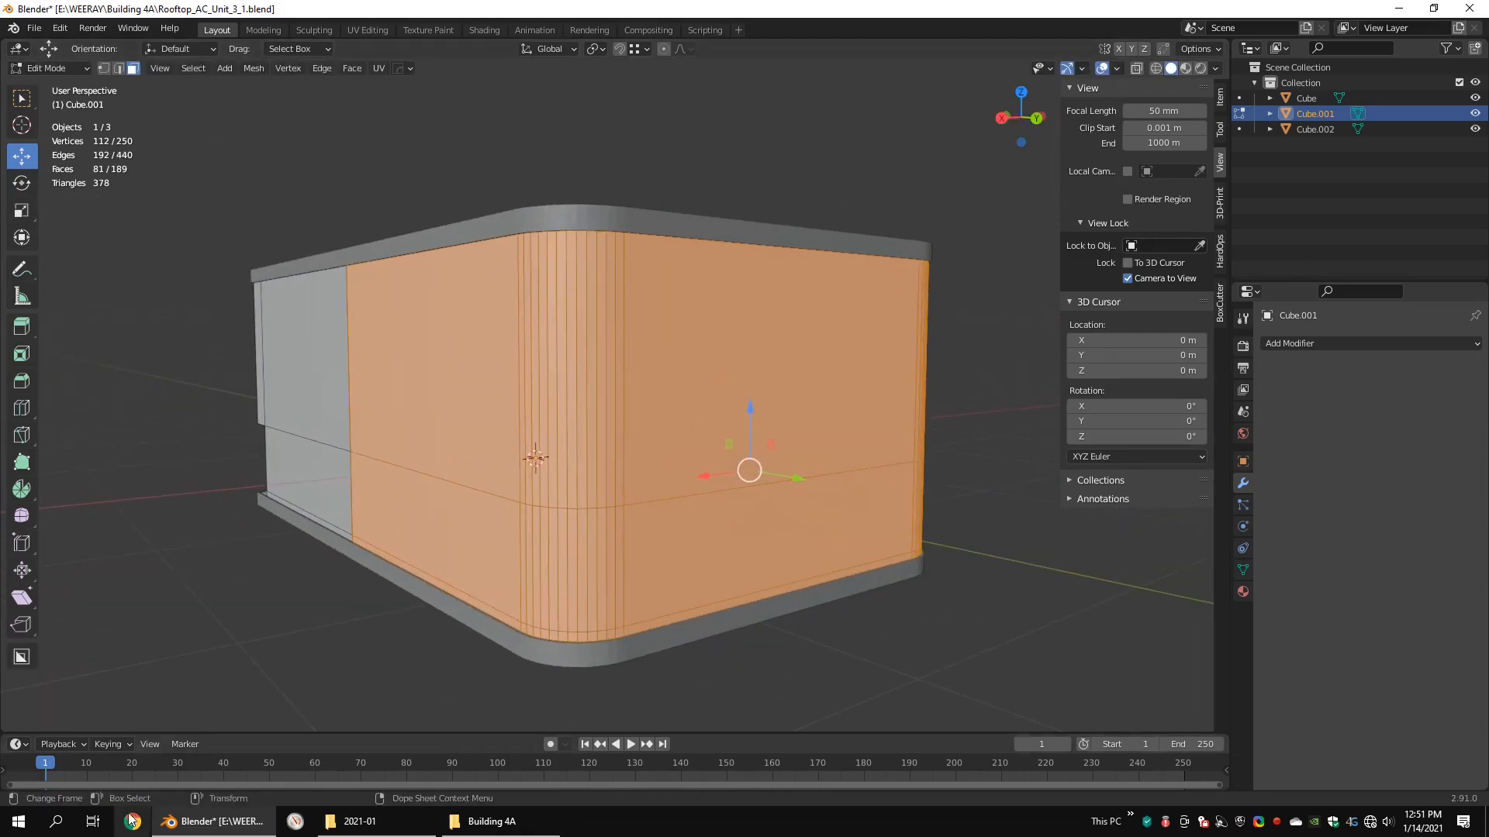
middle_drag(715, 432, 864, 500)
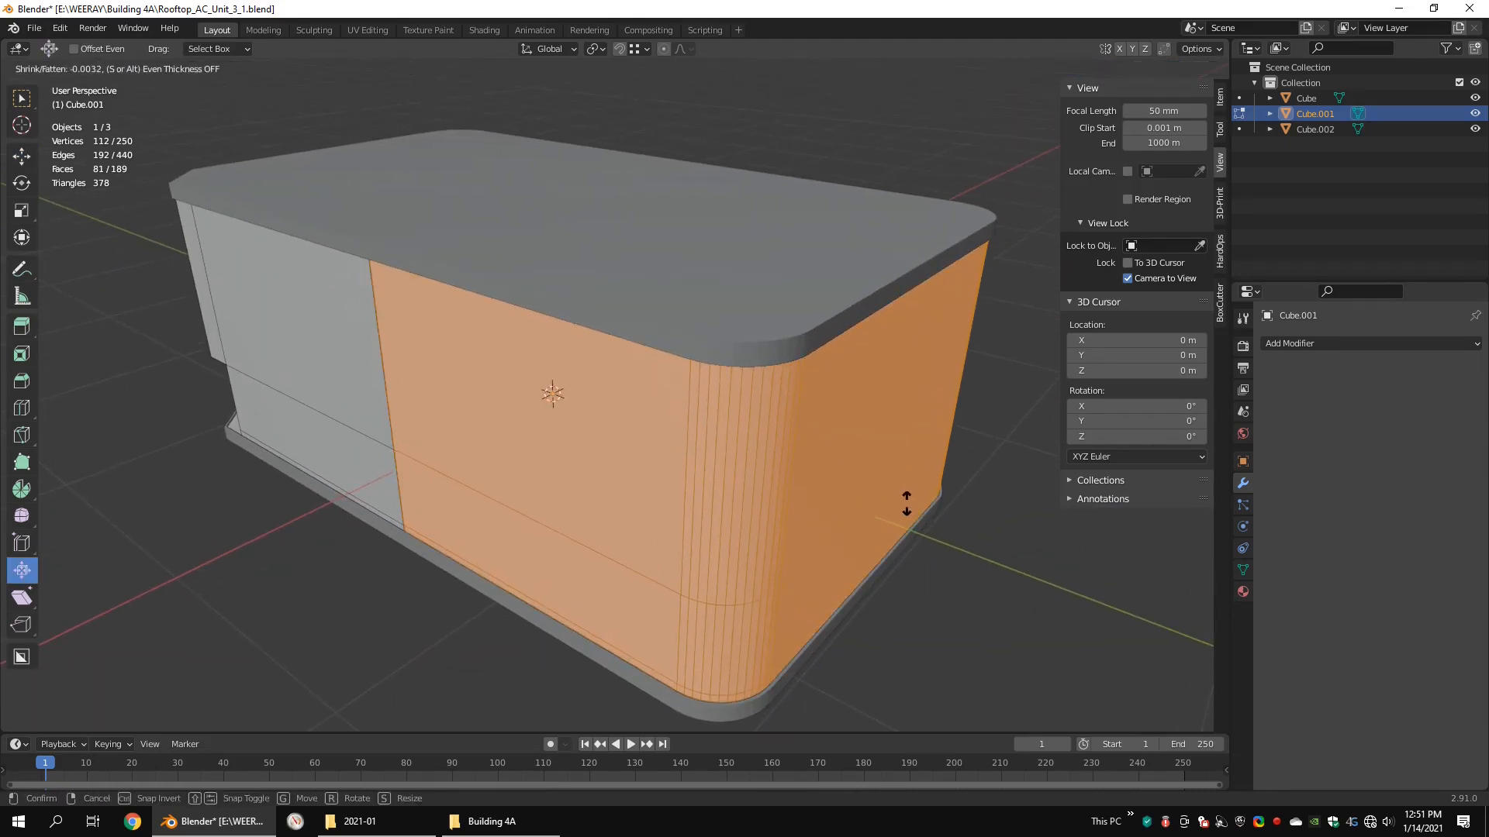
click(892, 521)
middle_drag(866, 572, 923, 542)
Step: Select the thin face strips along the upper and lower borders of the offset body section
key(KP_3)
shift+middle_drag(831, 435, 774, 521)
scroll(777, 516, up, 3)
key(shift+z)
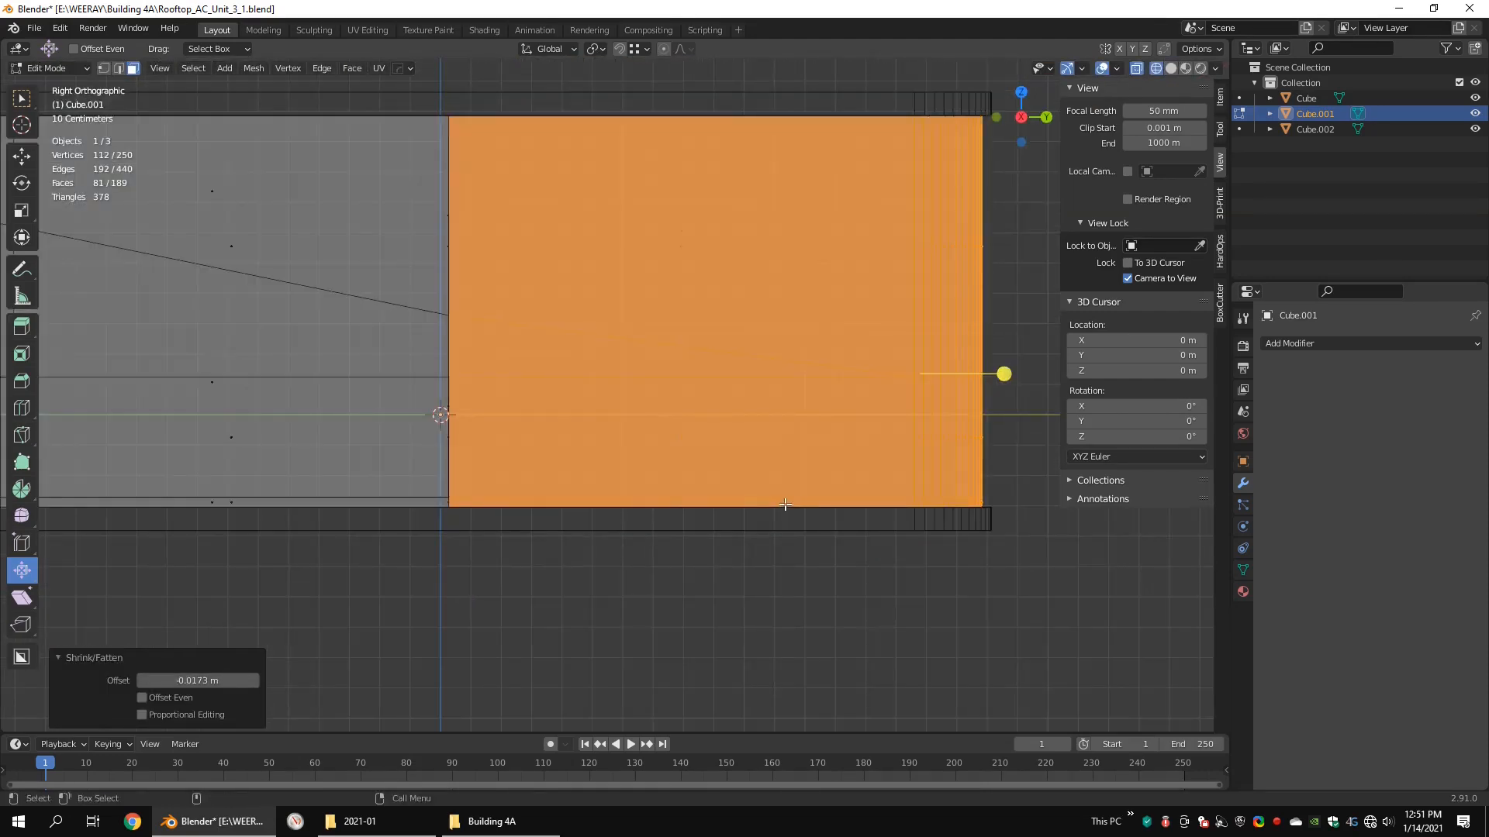
drag(990, 505, 431, 571)
shift+middle_drag(893, 165, 868, 372)
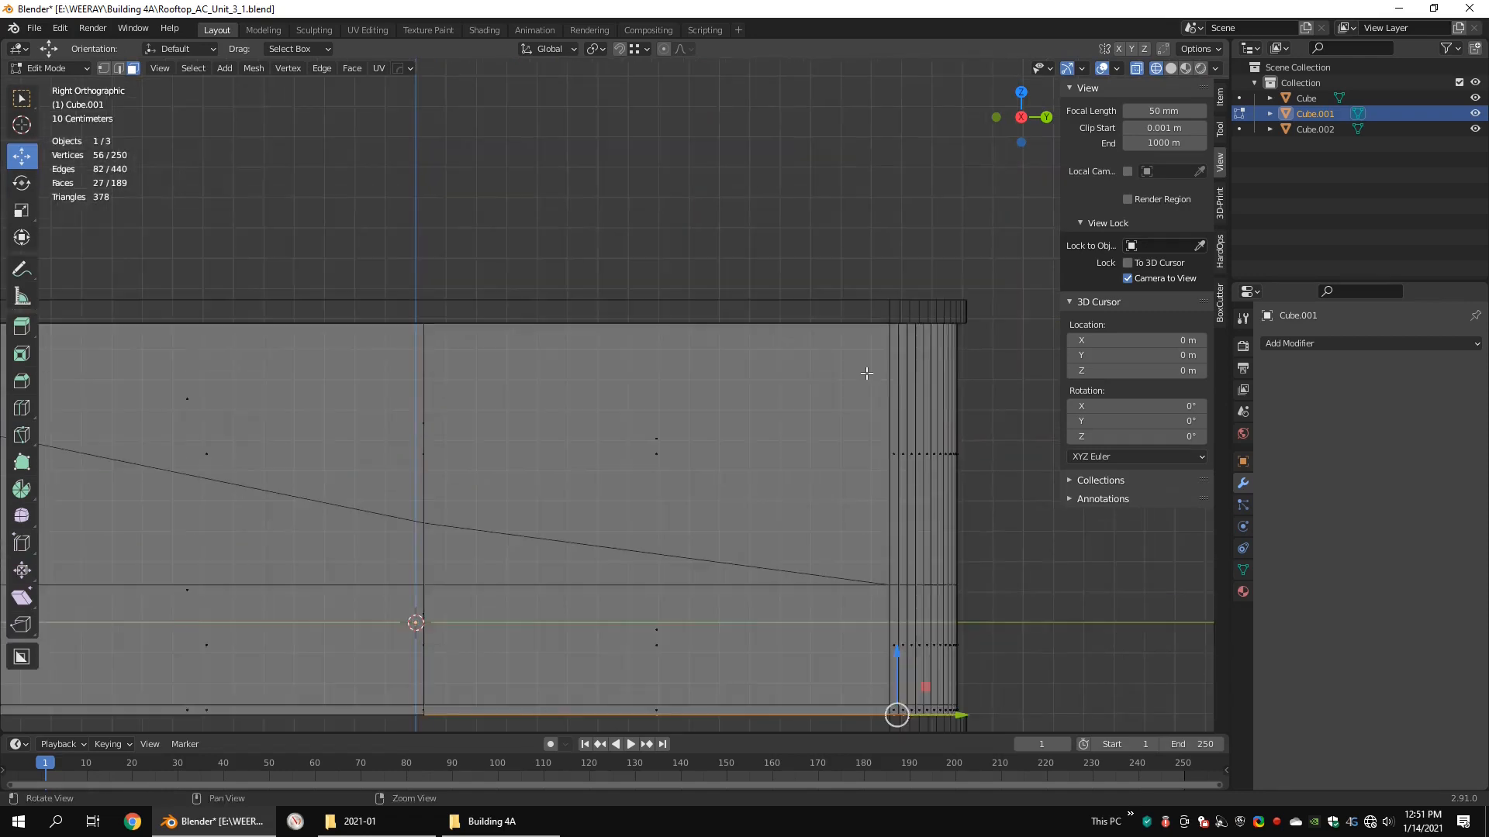
shift+drag(1000, 291, 310, 373)
scroll(682, 413, down, 4)
mouse_move(684, 414)
middle_down()
mouse_move(624, 408)
mouse_move(673, 394)
middle_up()
scroll(673, 394, up, 2)
key(shift+z)
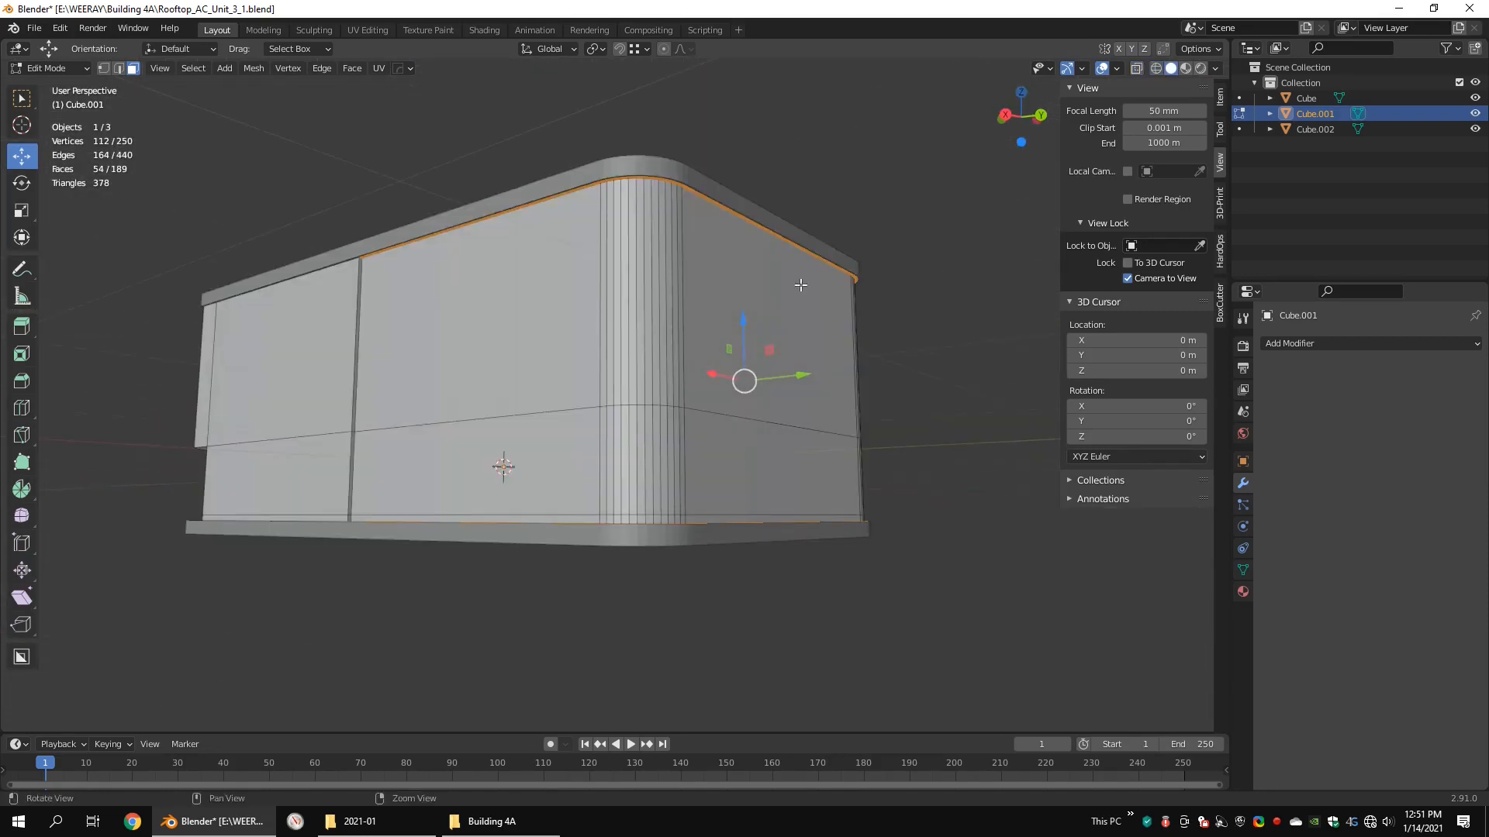
Step: Separate the selected border strips from the body into their own object
middle_drag(800, 285, 797, 233)
shift+middle_drag(760, 221, 737, 432)
scroll(740, 426, up, 5)
right_click(800, 351)
mouse_move(806, 335)
click(951, 334)
key(Tab)
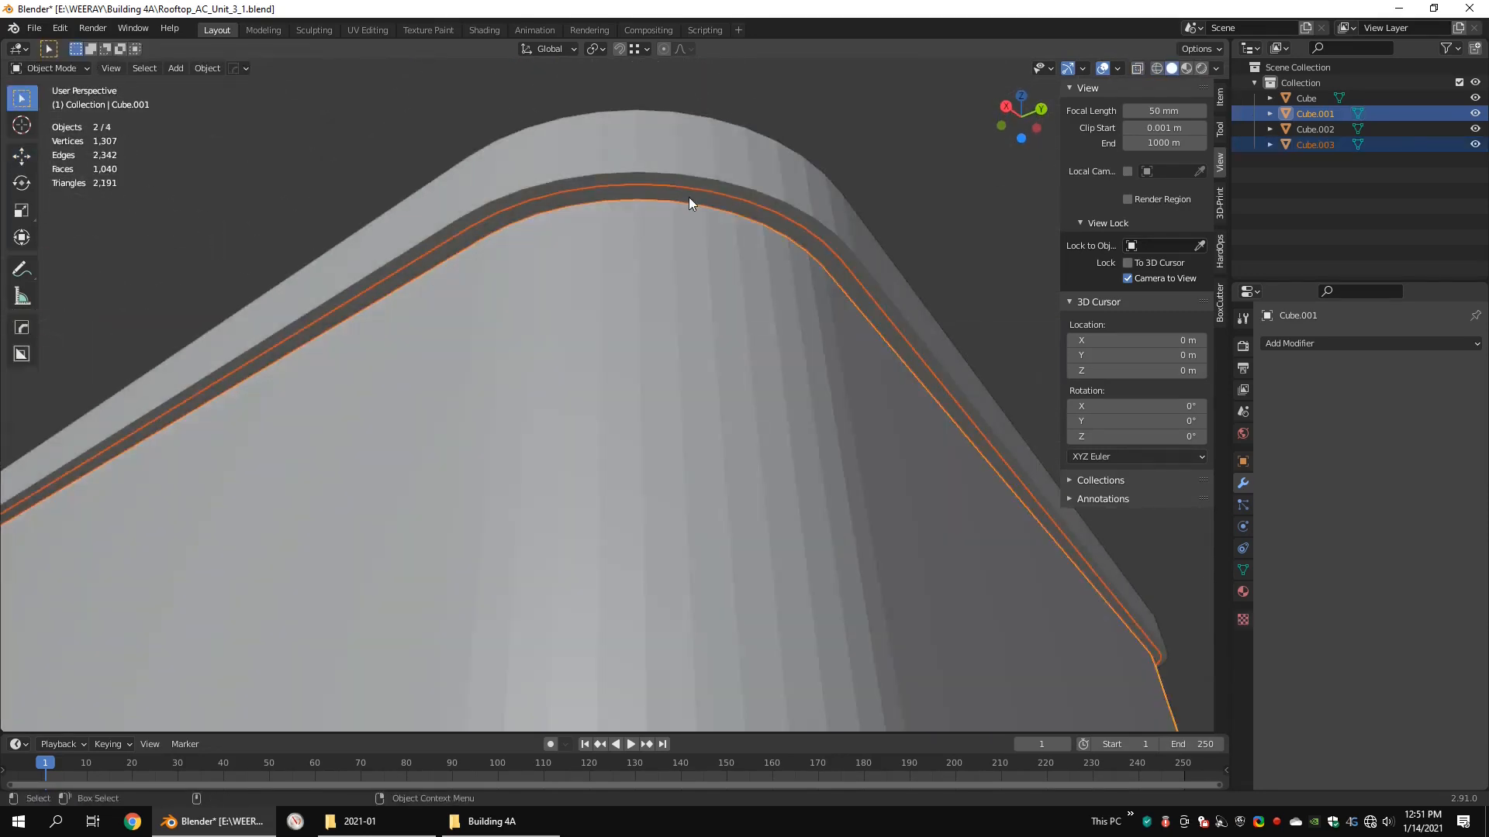
Step: Join the separated strips to the lid-and-base object and isolate that object in local view
click(688, 197)
key(Tab)
scroll(698, 221, down, 4)
key(Tab)
shift+click(695, 231)
scroll(640, 380, down, 4)
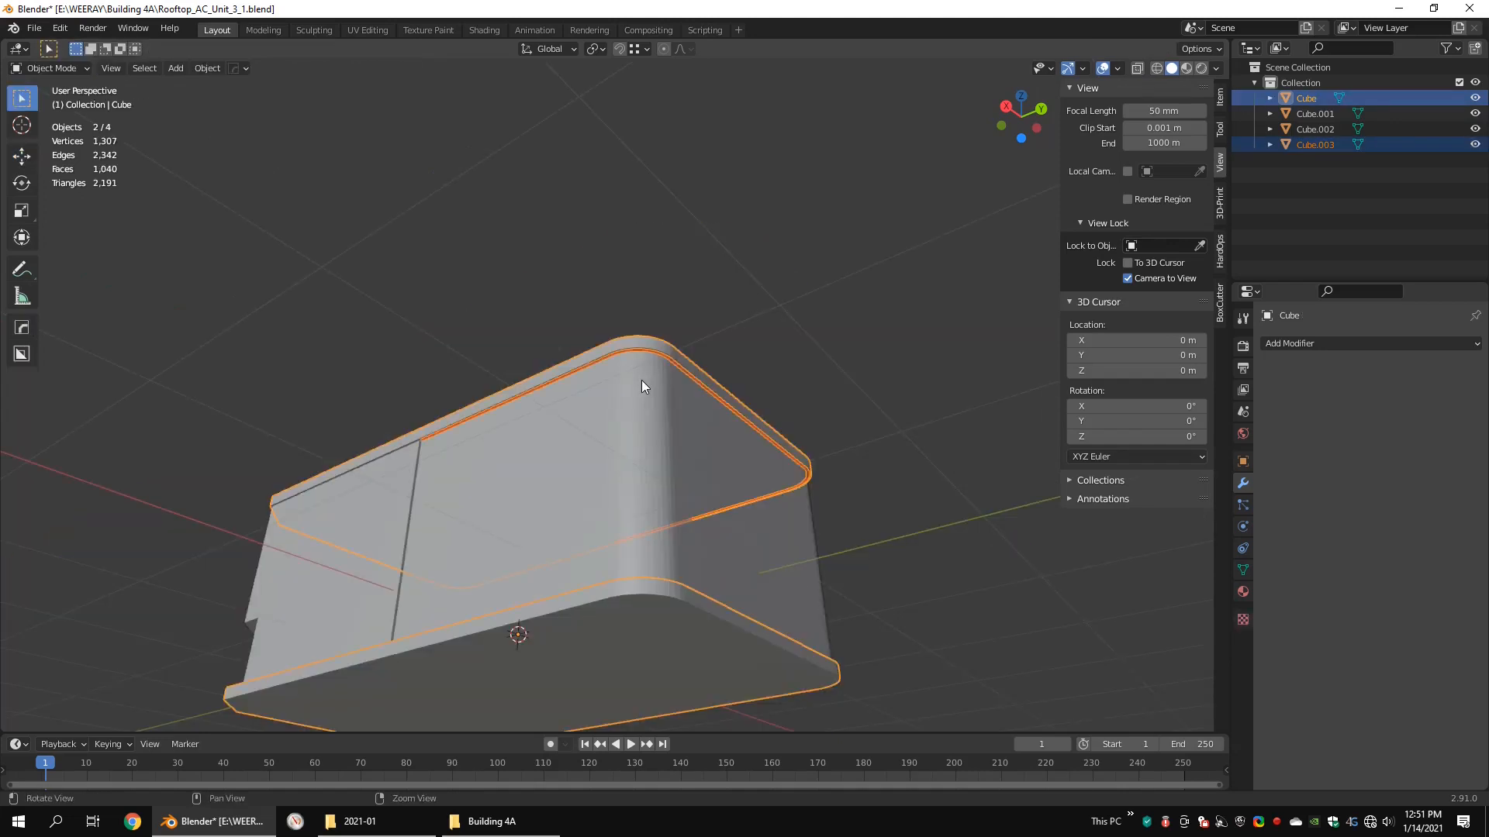
key(KP_Divide)
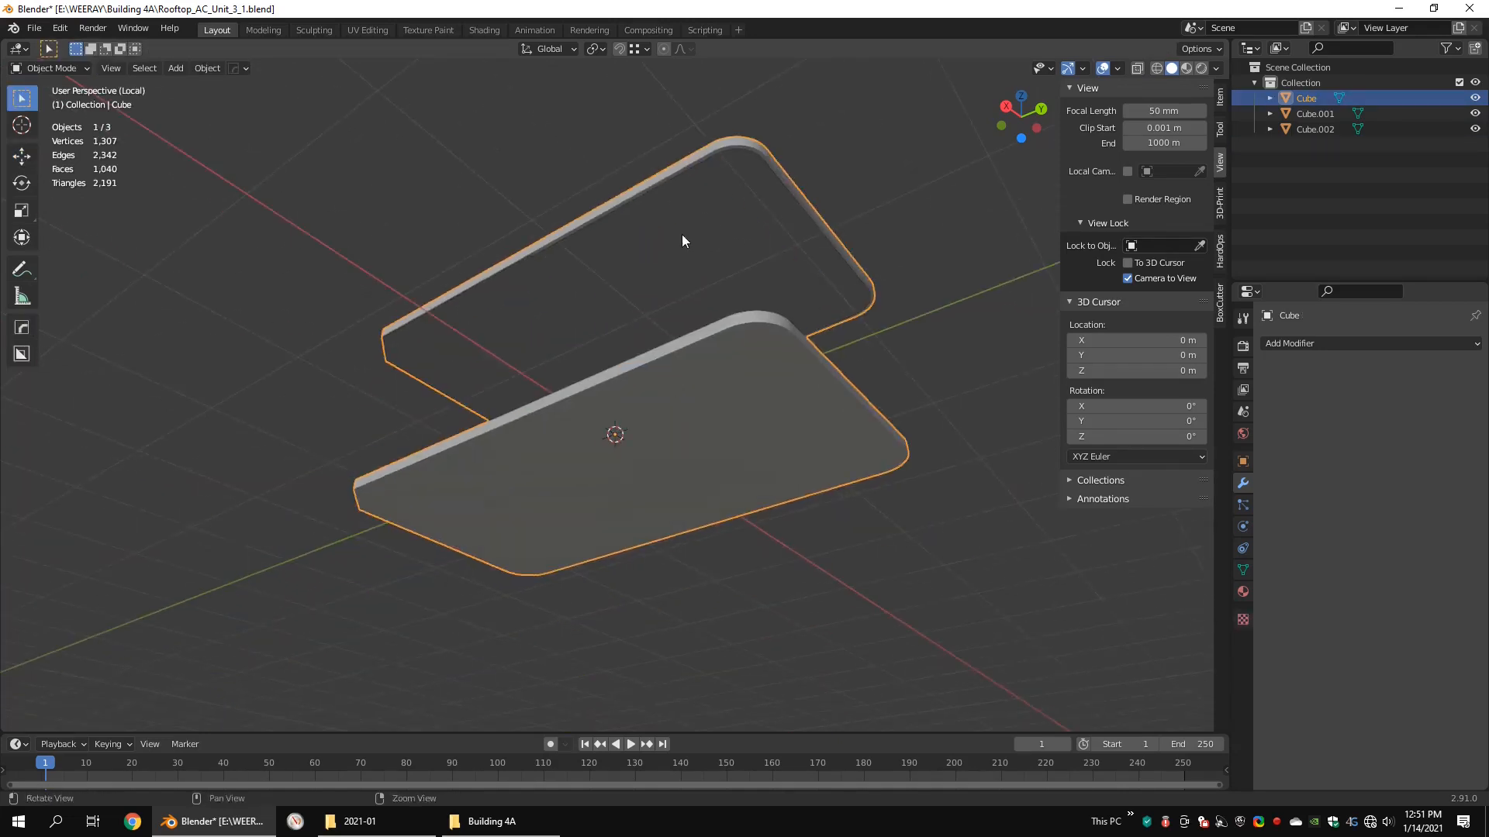
Step: Add a centred loop cut across each of the lid's two long rims
scroll(607, 463, up, 4)
shift+middle_drag(681, 234, 644, 348)
key(Tab)
alt+drag(645, 348, 409, 405)
alt+middle_drag(409, 405, 558, 432)
scroll(558, 432, up, 5)
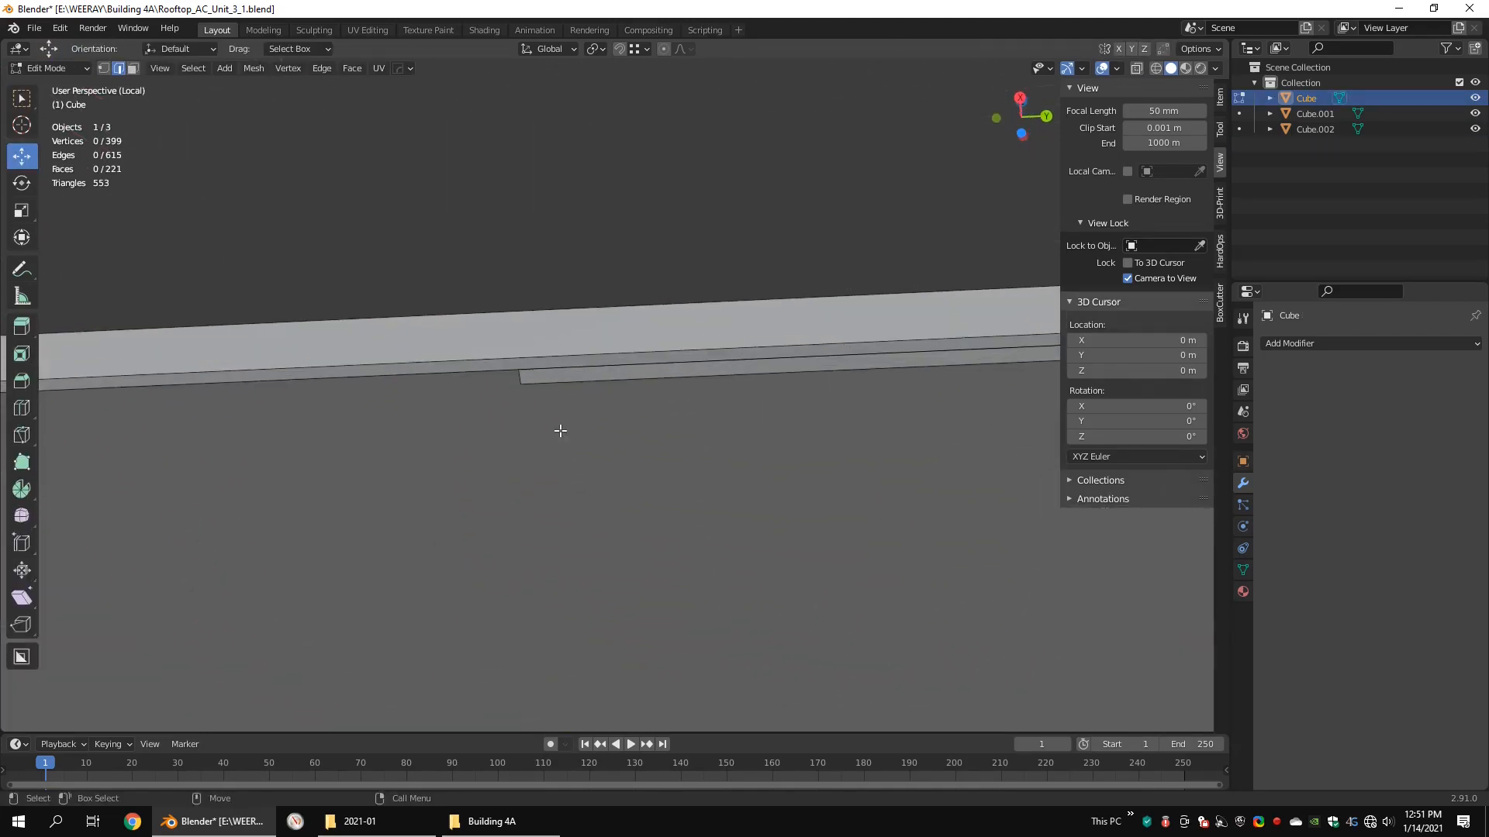
scroll(574, 395, down, 9)
alt+drag(574, 395, 571, 473)
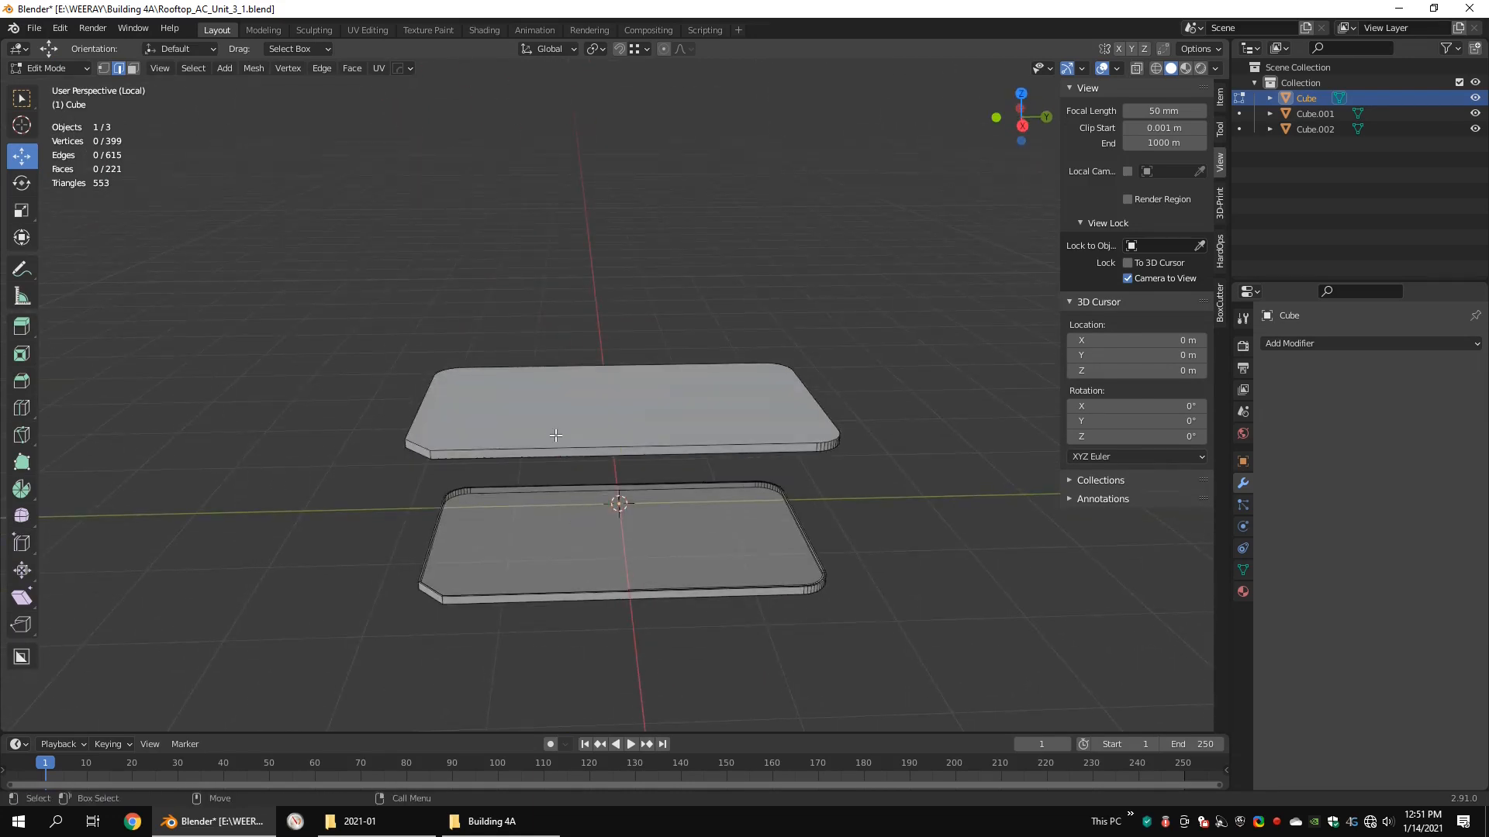
scroll(556, 436, up, 4)
alt+drag(667, 490, 601, 411)
alt+middle_drag(601, 411, 490, 372)
key(alt+c)
click(472, 365)
right_click(471, 364)
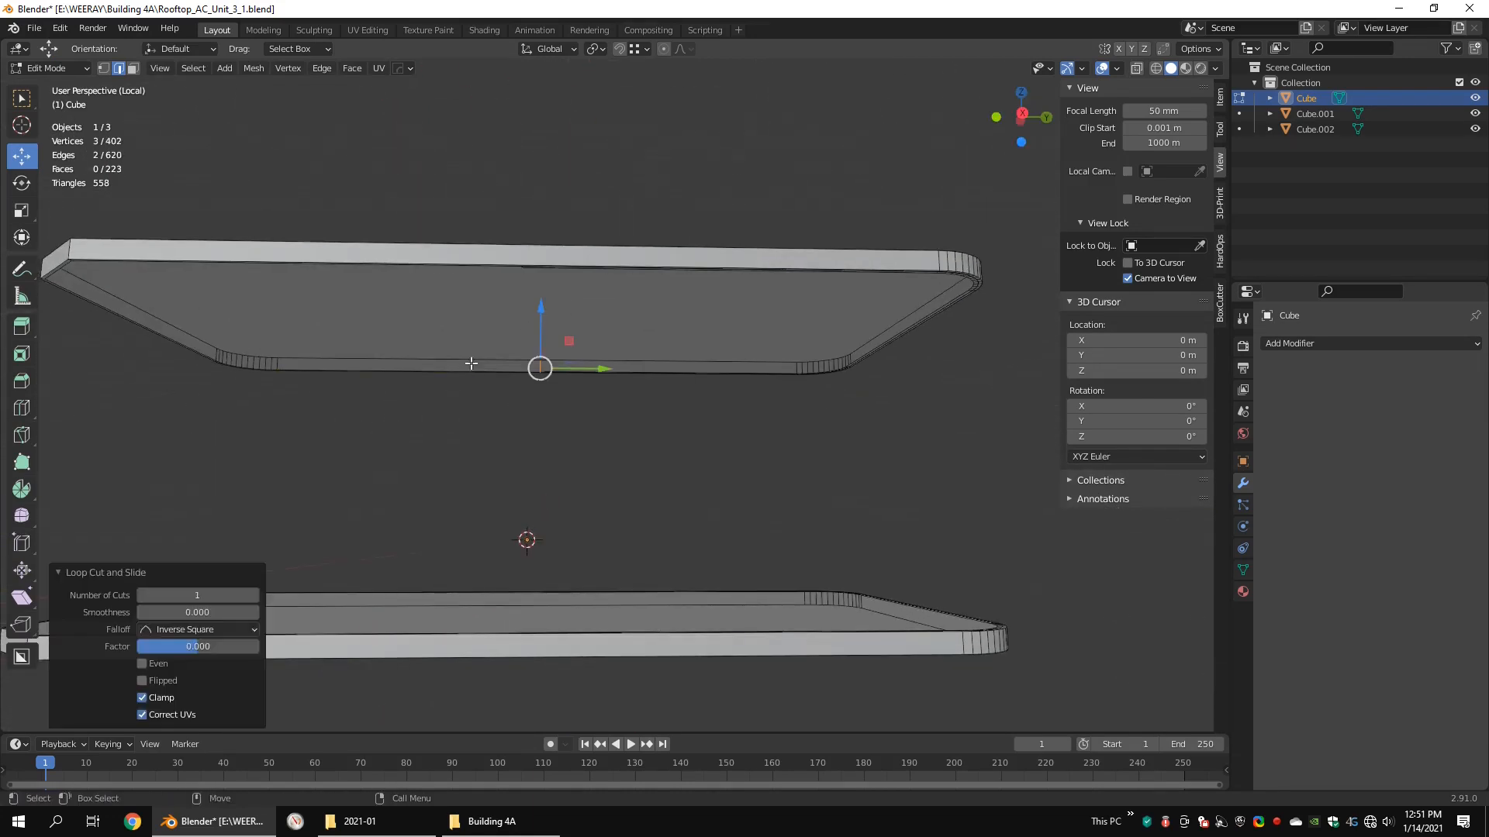
shift+double_click(539, 367)
shift+double_click(511, 261)
scroll(504, 275, up, 2)
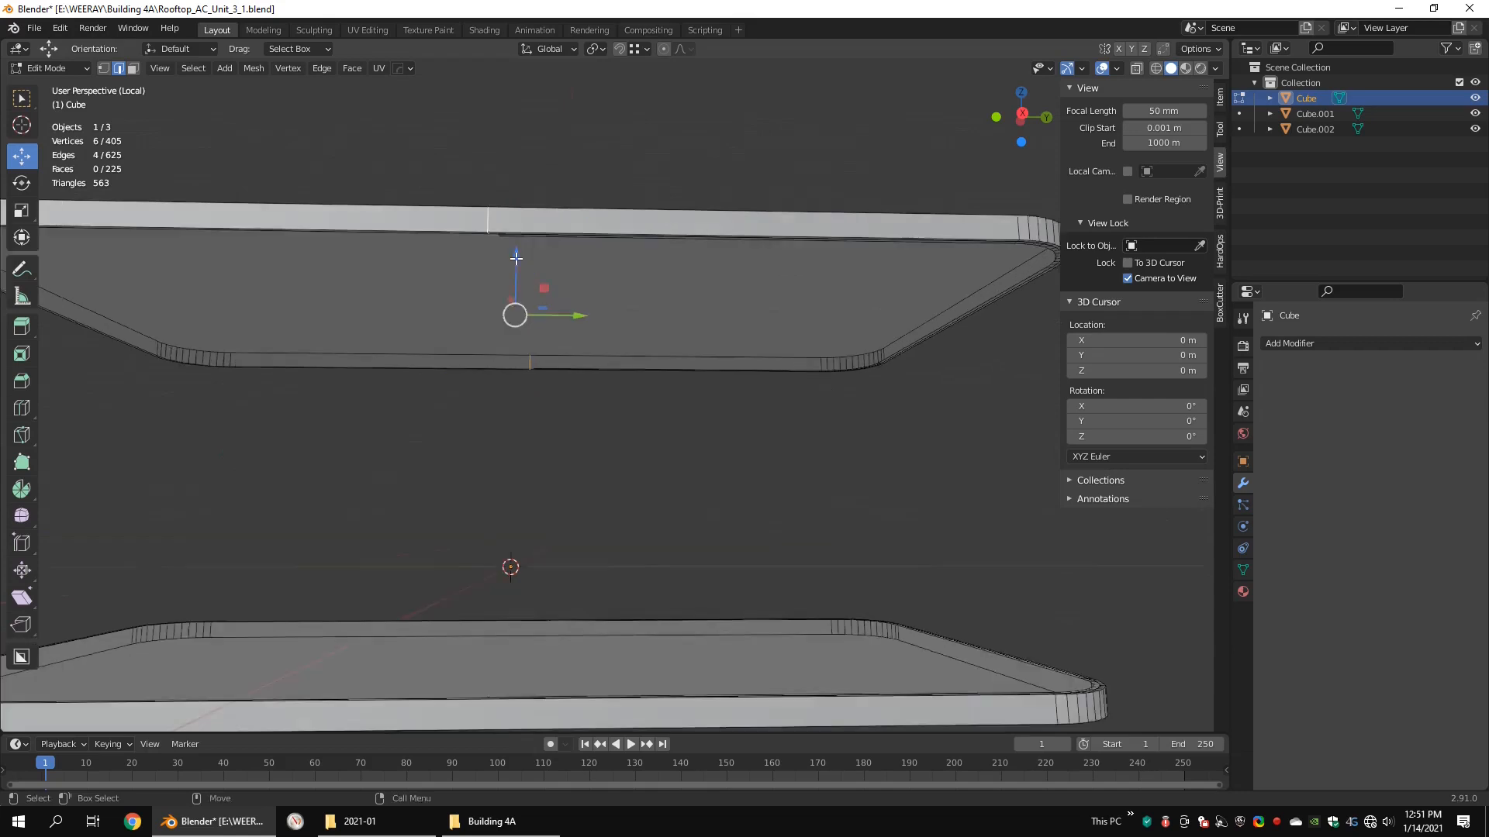
Step: Snap the two lid cuts to the ends of the joined strips, moving them about 0.029 m along Y
alt+middle_drag(494, 293, 534, 411)
alt+drag(534, 411, 522, 345)
scroll(523, 345, up, 2)
scroll(562, 458, down, 3)
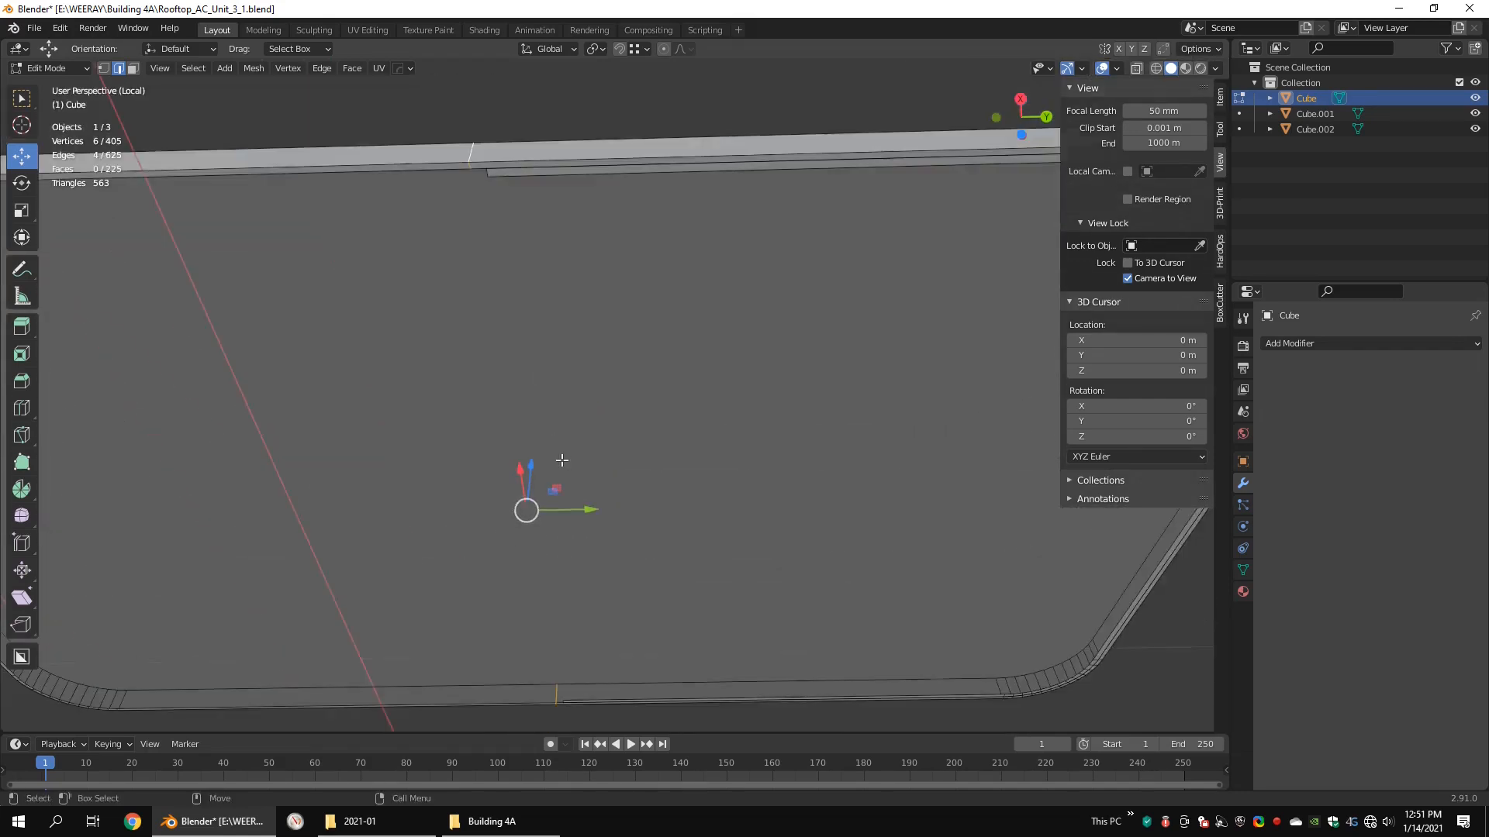
drag(587, 512, 492, 165)
scroll(511, 169, down, 5)
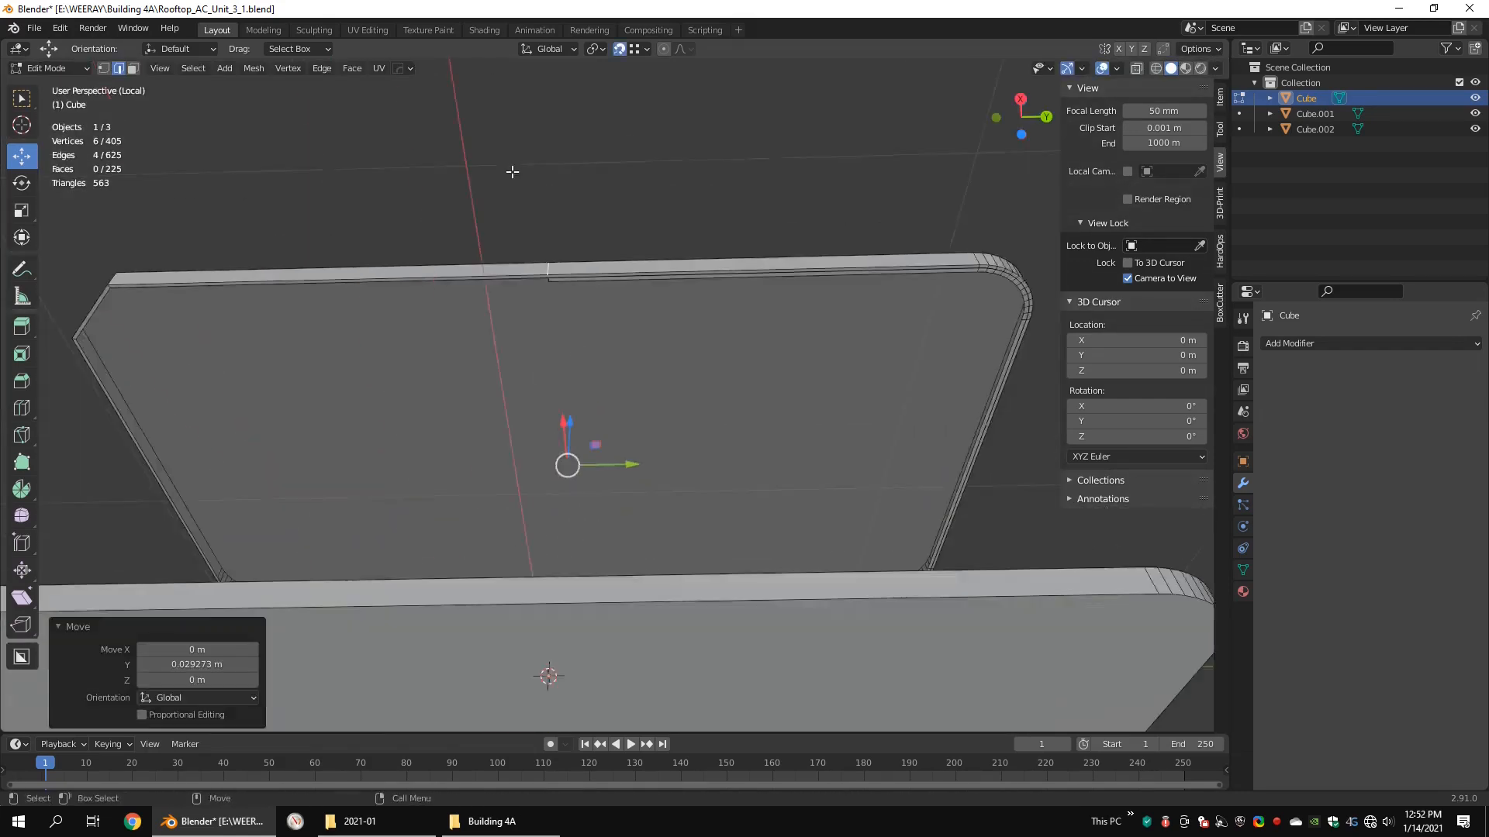
Step: Select the lid vertices from the two cuts to the rounded end and merge them by distance
alt+middle_drag(638, 450, 618, 303)
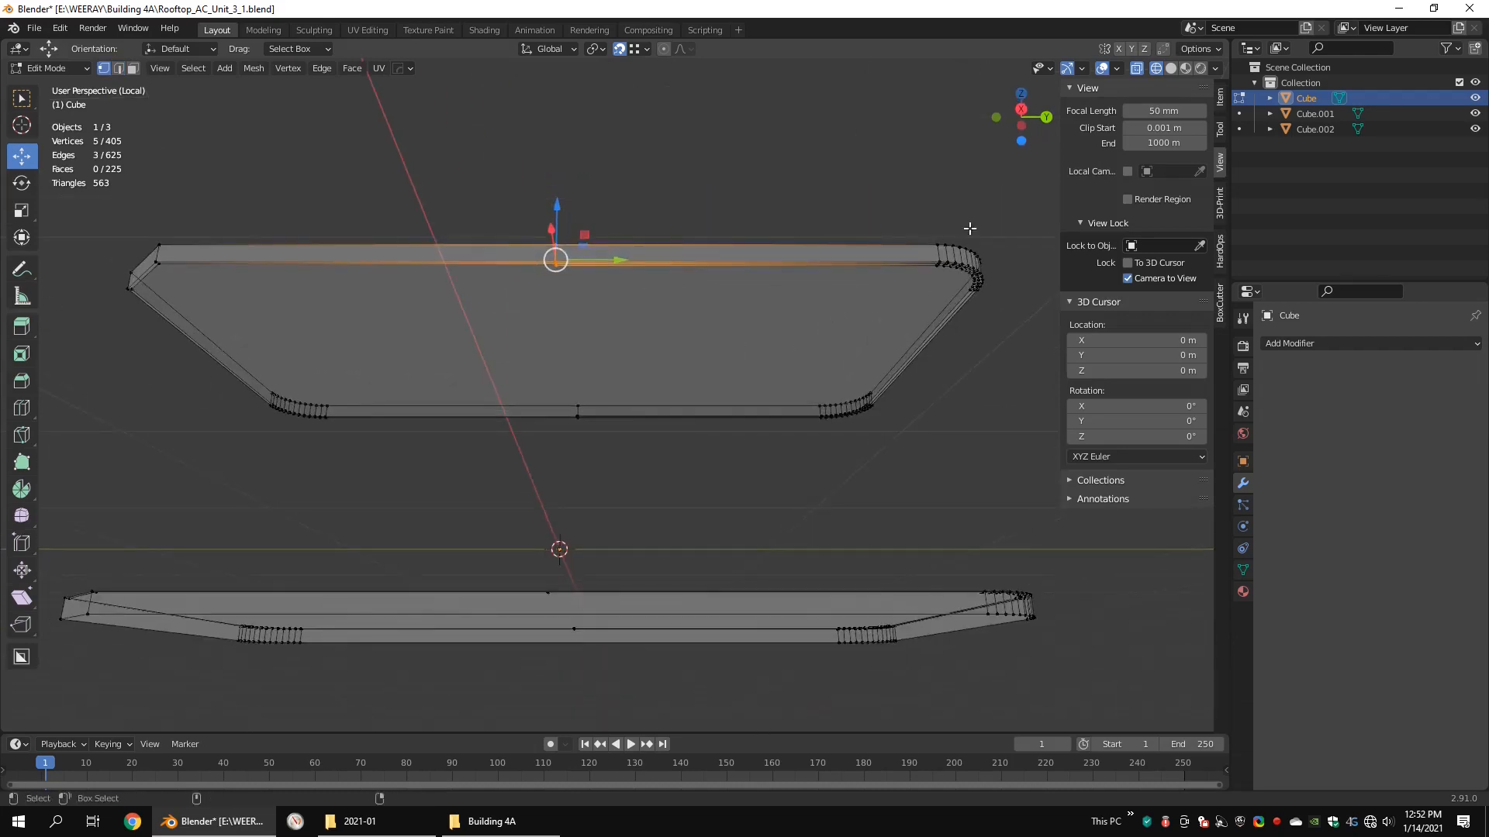
drag(1011, 211, 506, 481)
key(q)
mouse_move(753, 274)
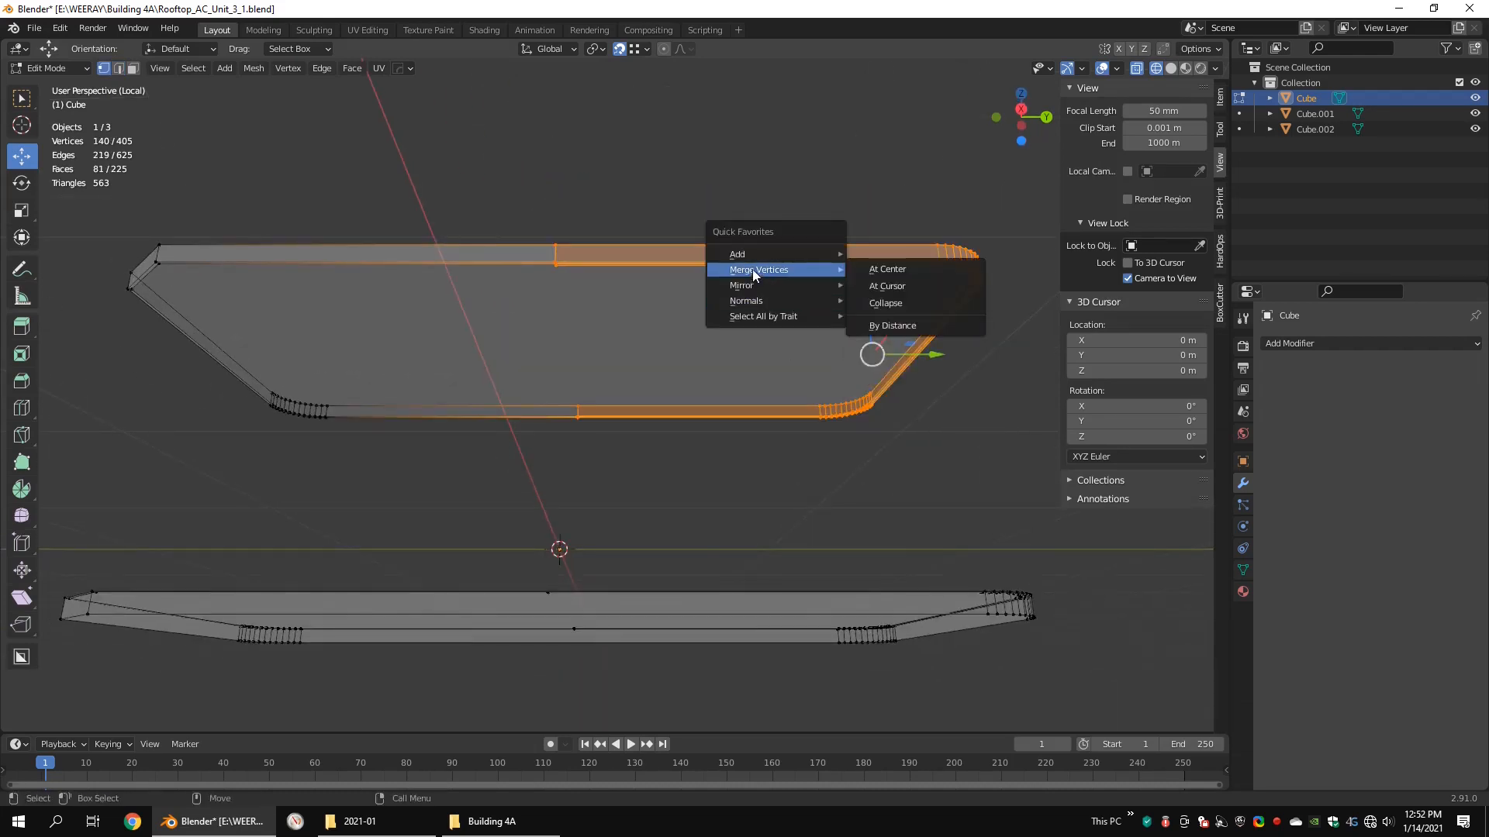
click(875, 327)
scroll(701, 336, up, 5)
click(557, 319)
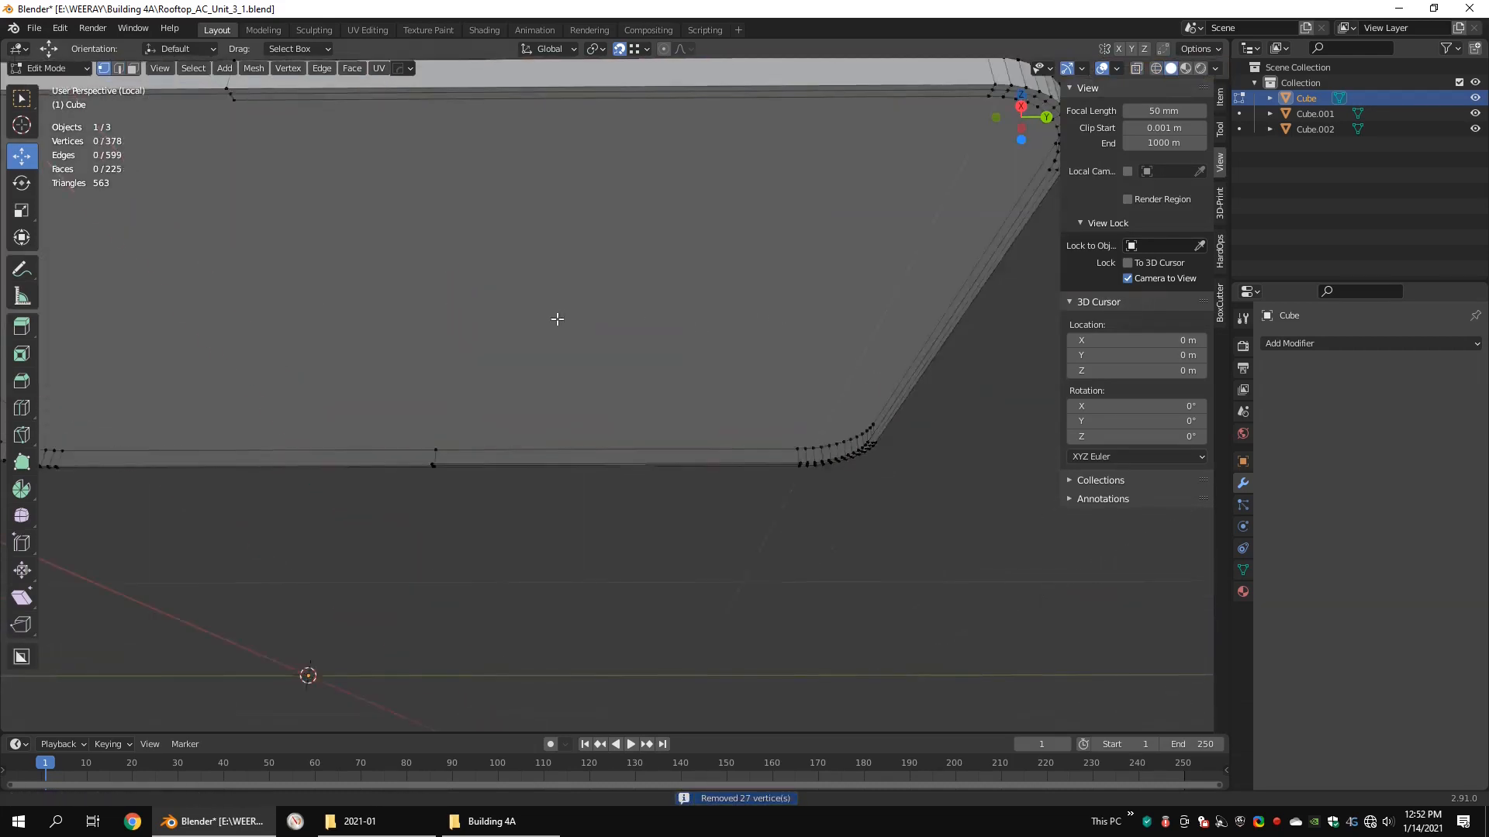
Step: Delete the redundant edge loop along the lid's inner rim at the rounded end
middle_drag(557, 319, 615, 196)
key(x)
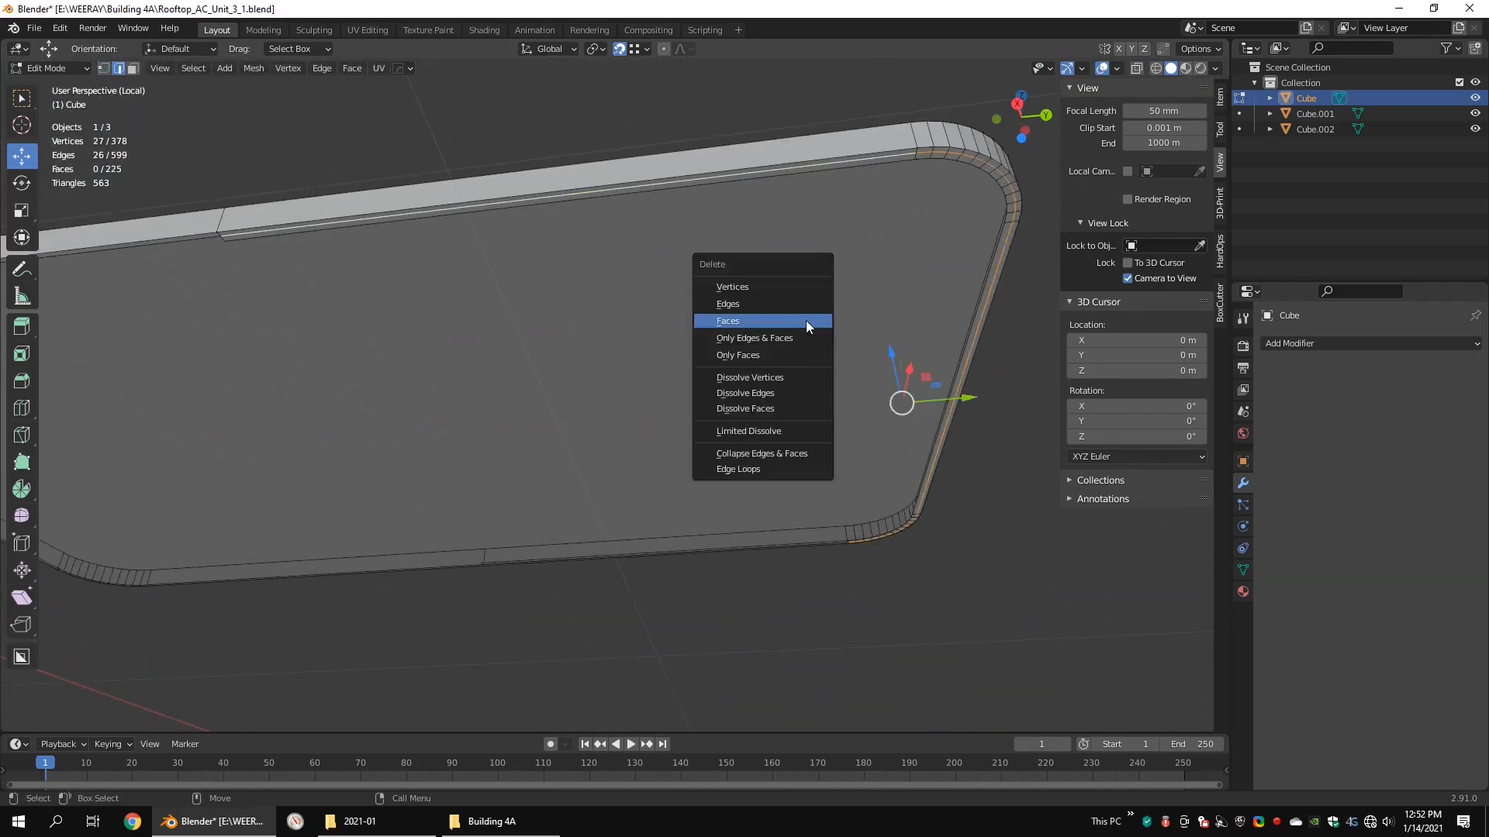
click(758, 472)
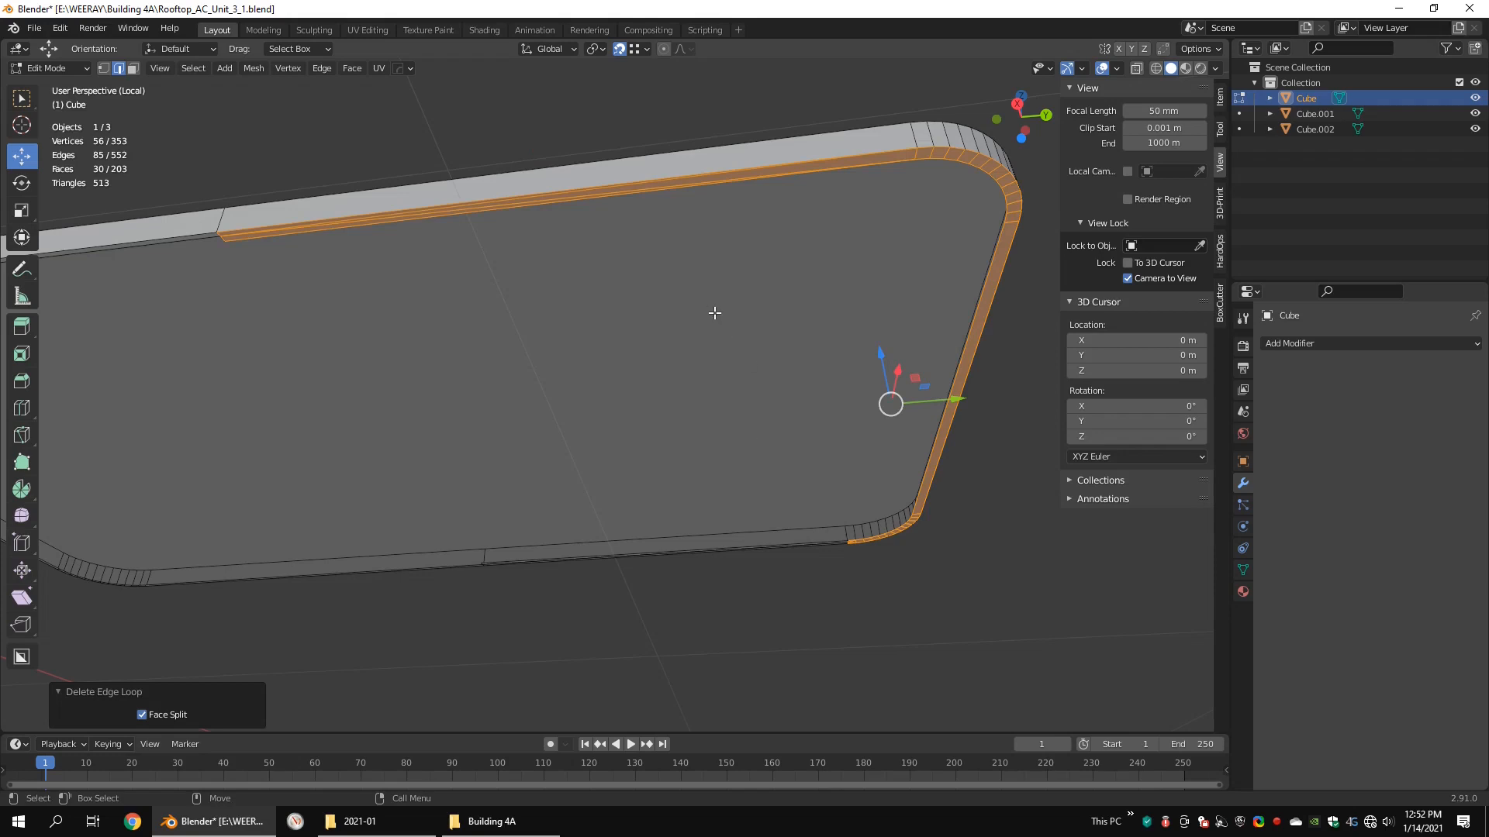
click(748, 338)
Step: Add a centred loop cut across the long rim of the base that ends at the chamfered corner
alt+right_drag(691, 329, 681, 459)
alt+drag(684, 352, 694, 500)
alt+middle_drag(693, 500, 628, 326)
alt+drag(627, 326, 573, 298)
alt+middle_drag(572, 299, 577, 338)
key(alt+c)
click(521, 436)
right_click(521, 434)
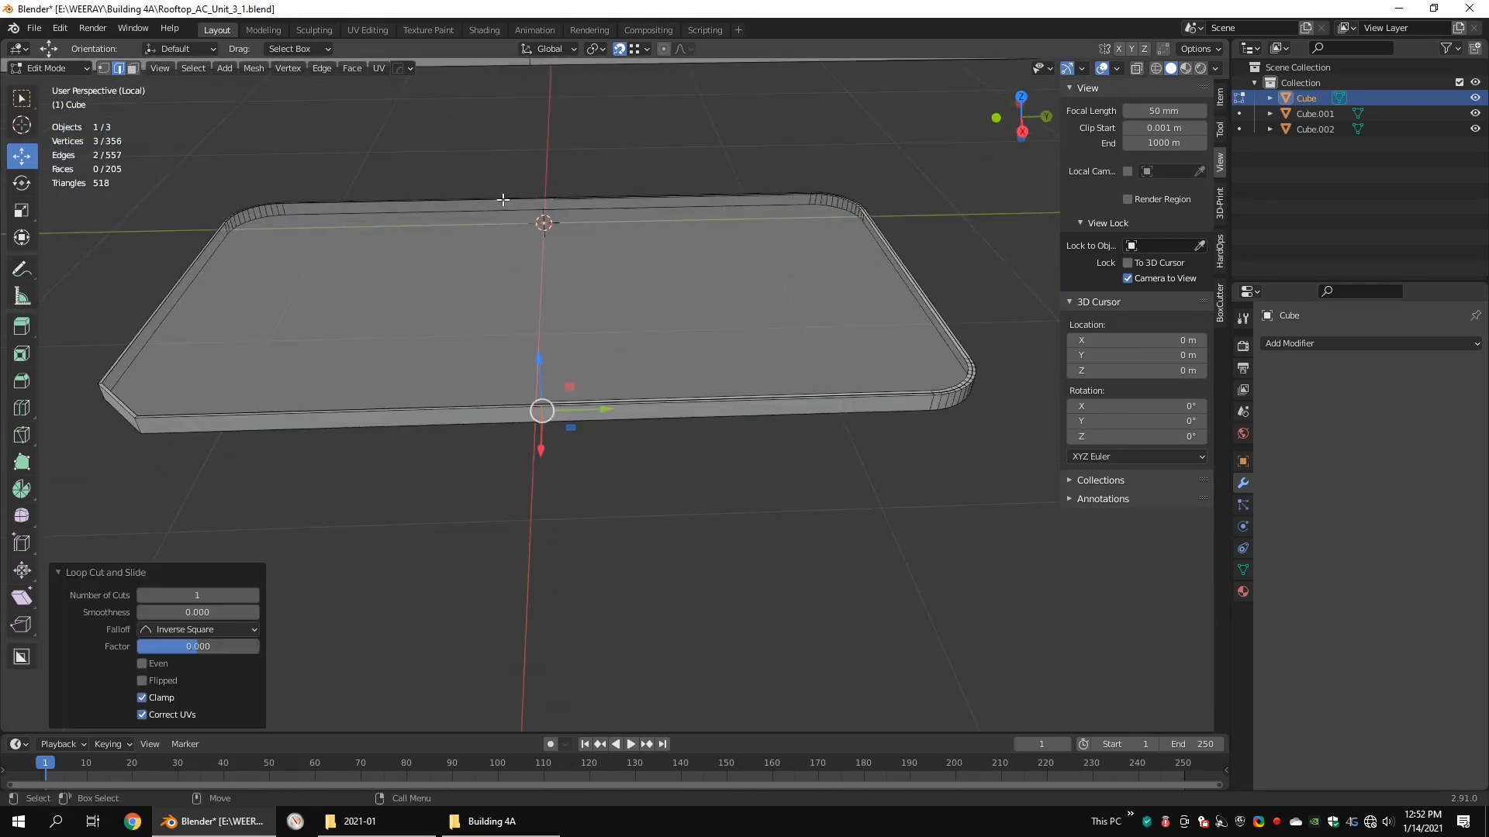
Step: Flatten the two base rim cuts along Y and snap them to the ends of the joined strips
scroll(574, 365, up, 3)
shift+double_click(490, 427)
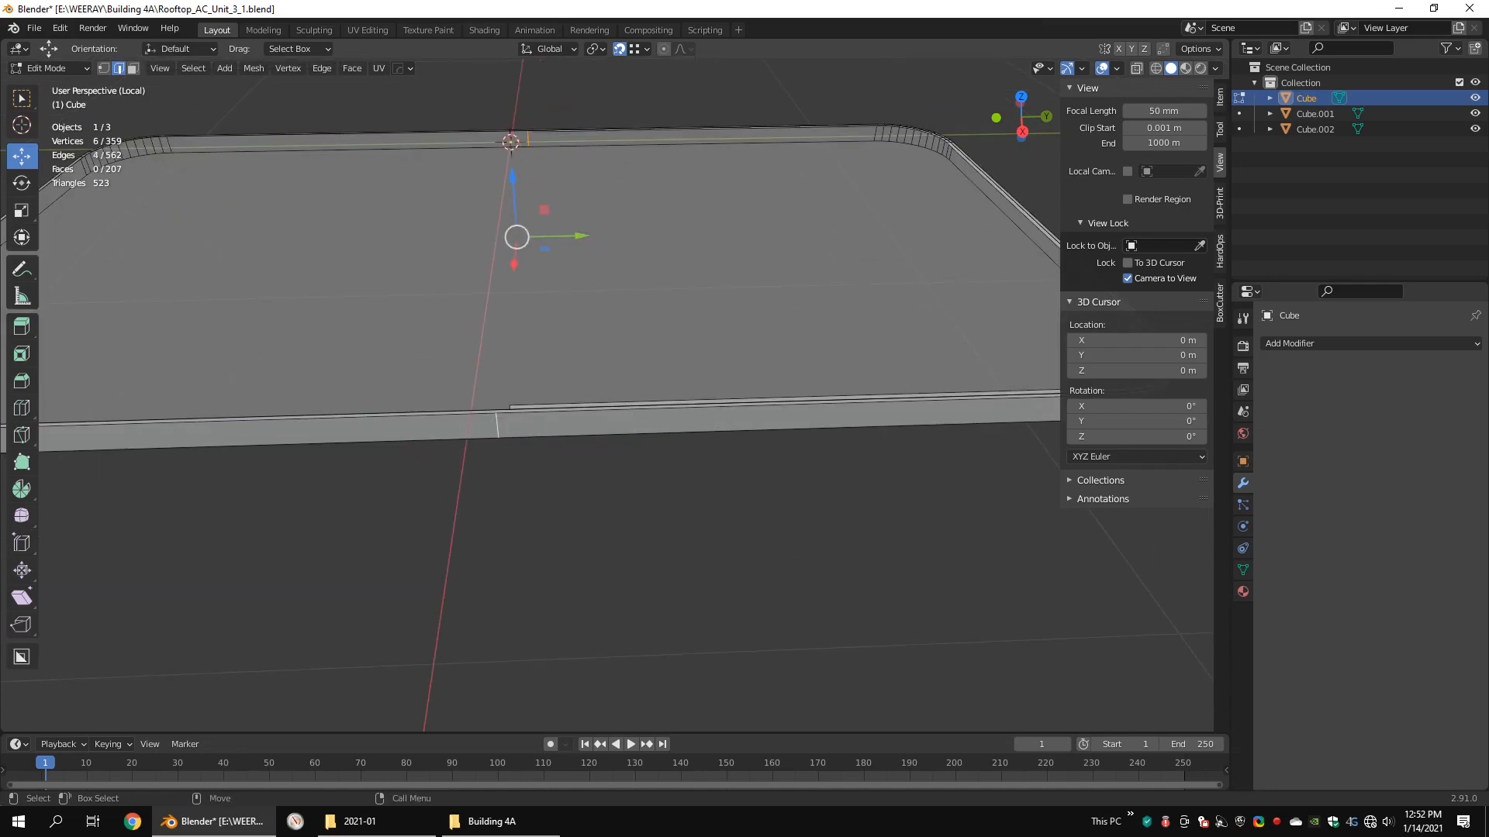
key(0)
key(Return)
drag(576, 233, 601, 234)
key(KP_Decimal)
Step: Select the base vertices from the two cuts to the rounded end and merge them by distance
shift+double_click(688, 253)
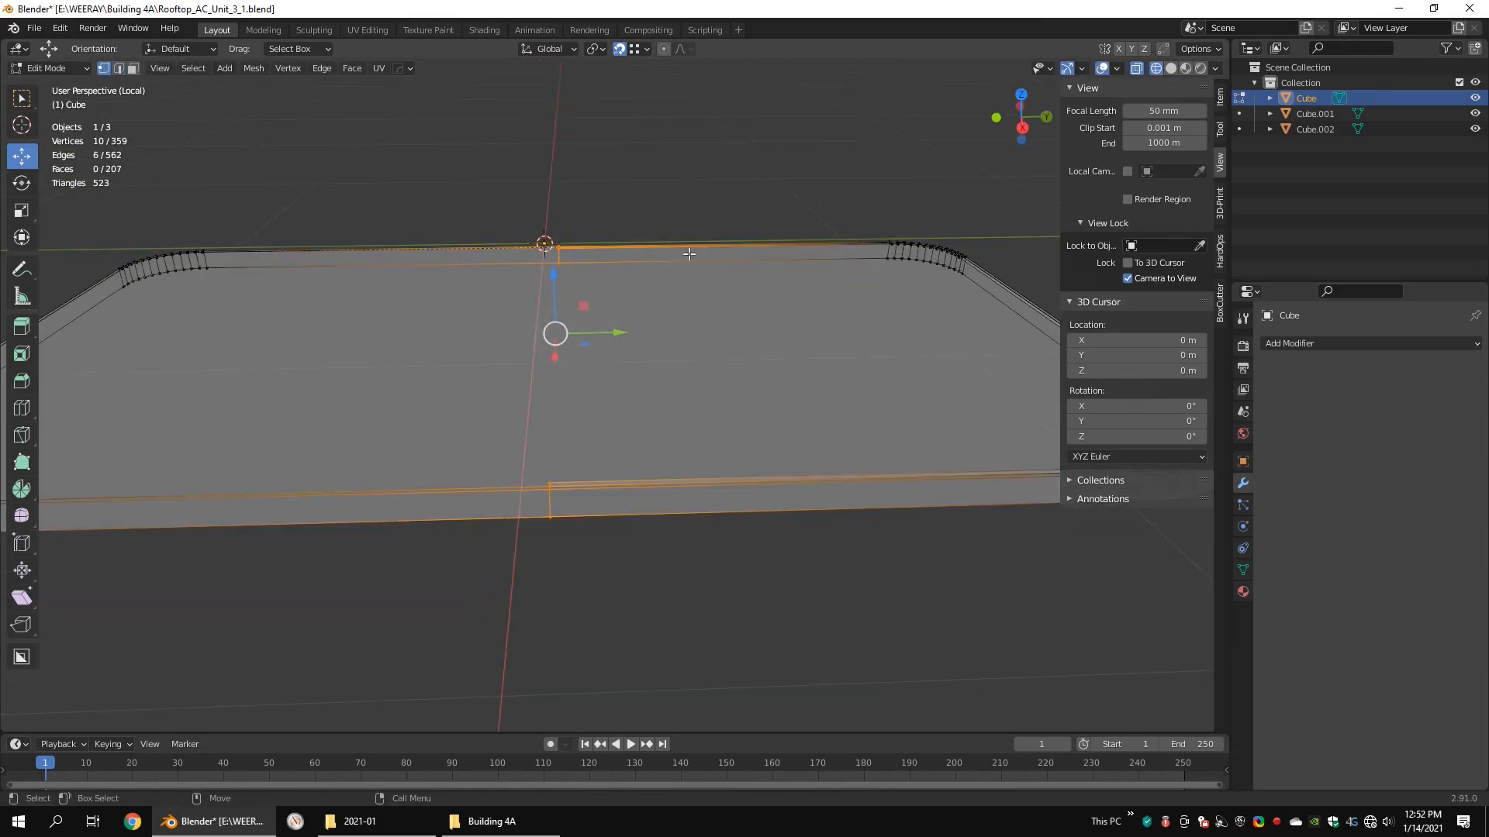
scroll(852, 271, down, 4)
drag(914, 322, 542, 505)
key(KP_Decimal)
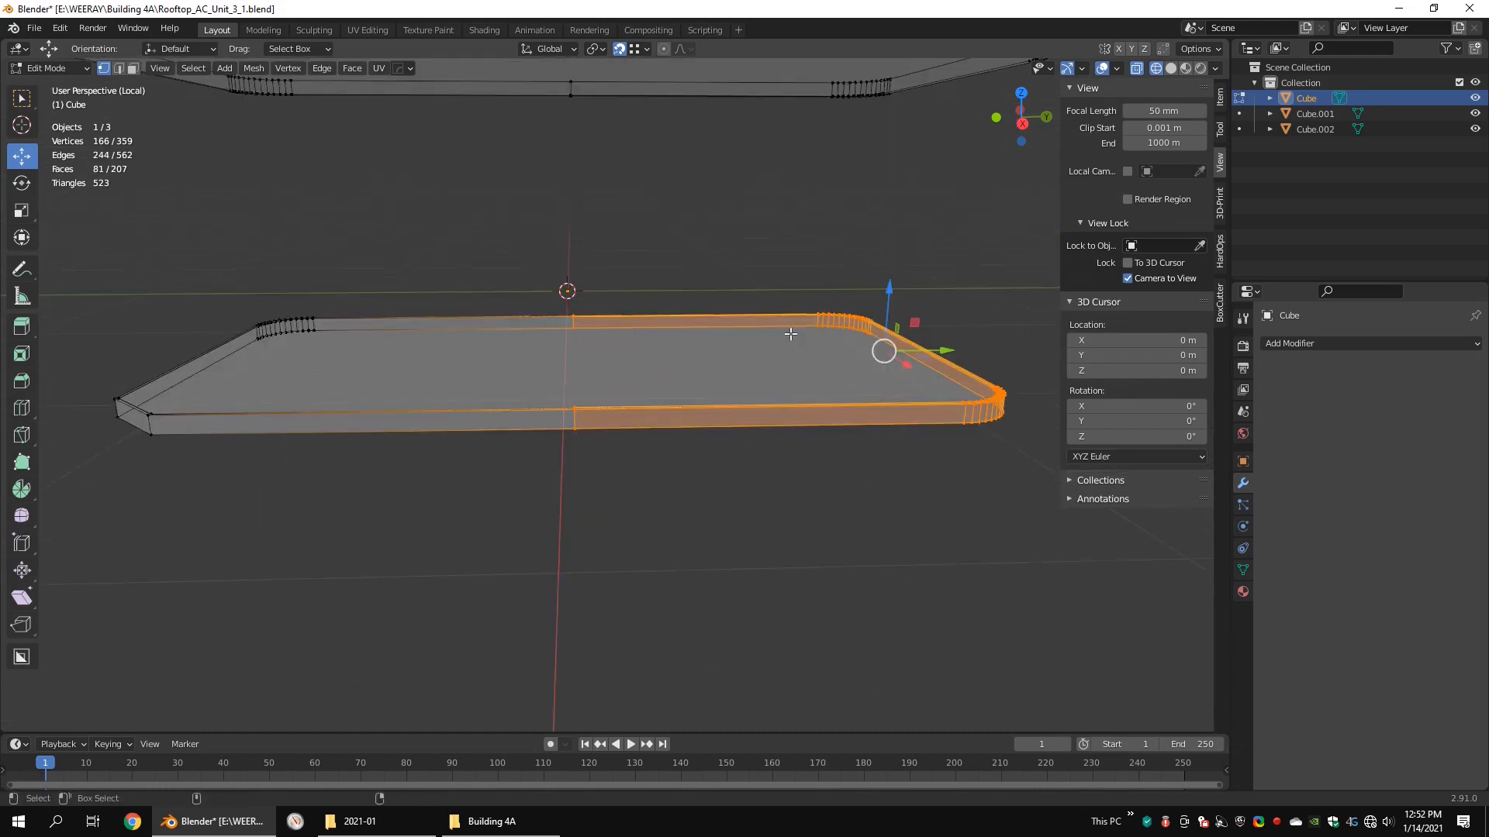
key(q)
mouse_move(744, 334)
click(860, 399)
Step: Delete the surplus face inside the base near the rounded end
middle_drag(735, 397, 741, 449)
scroll(741, 449, up, 2)
key(shift+z)
shift+middle_drag(775, 511, 714, 402)
click(630, 422)
scroll(765, 430, down, 3)
scroll(842, 390, up, 1)
key(3)
click(781, 225)
key(x)
click(728, 152)
Step: Delete the redundant edge loop along the base's inner rim at the rounded end
key(x)
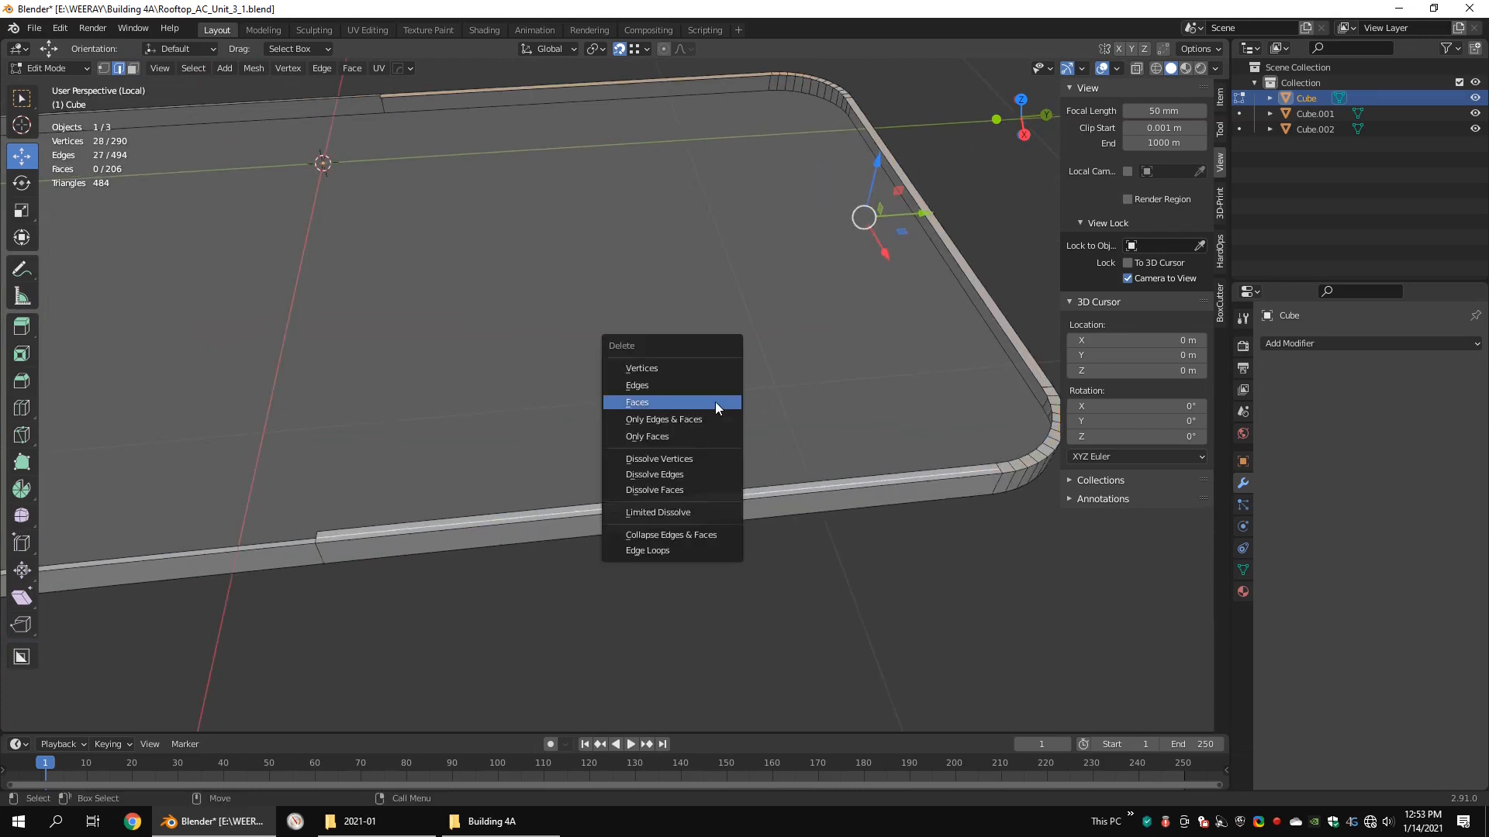
click(672, 551)
click(692, 505)
mouse_move(775, 439)
middle_down()
mouse_move(912, 378)
mouse_move(602, 363)
mouse_move(608, 555)
mouse_move(708, 426)
mouse_move(775, 416)
middle_up()
scroll(912, 379, down, 5)
scroll(602, 363, up, 5)
scroll(774, 415, down, 4)
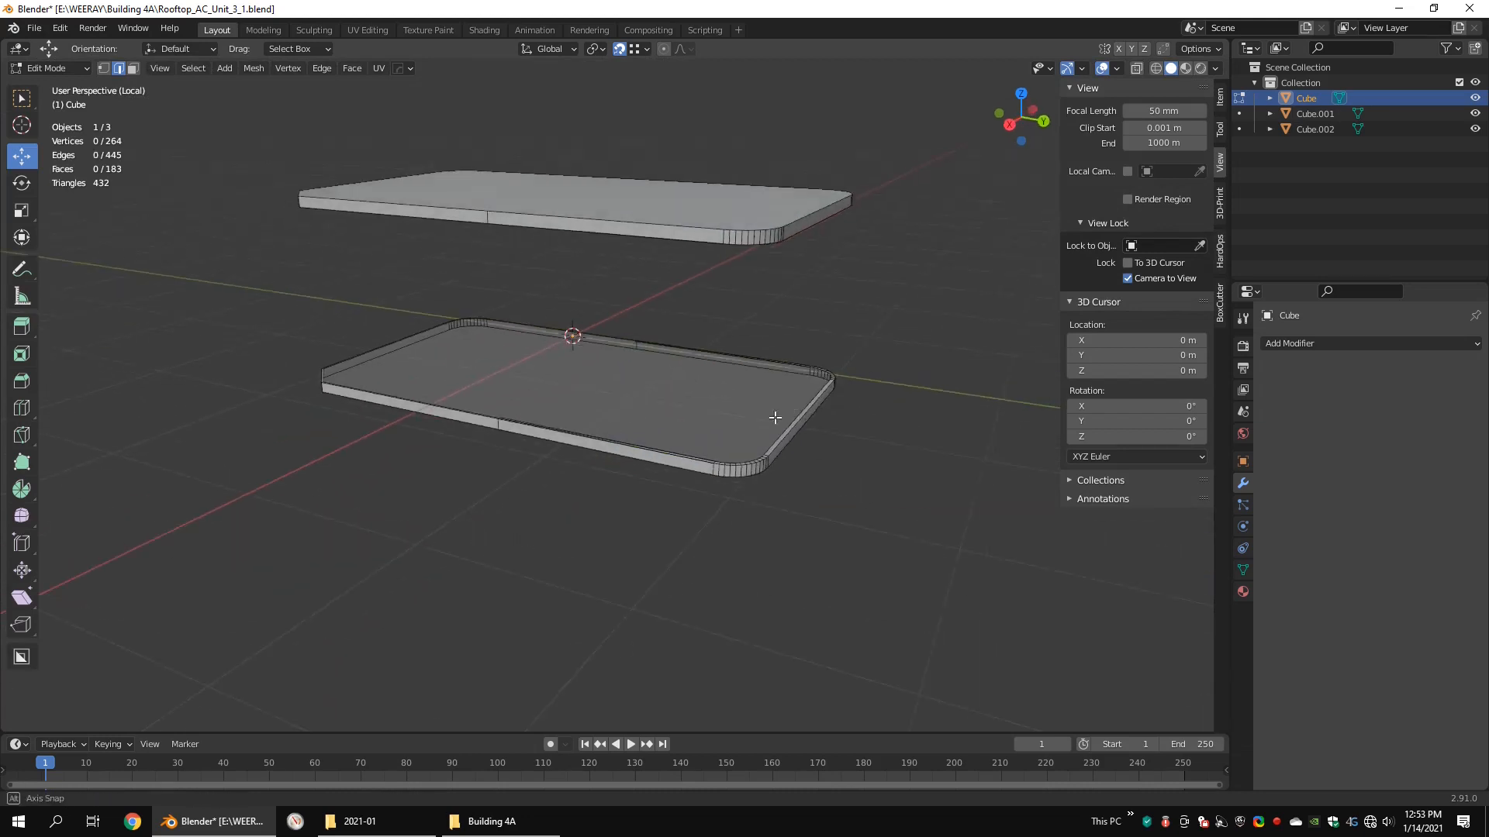
Step: Finish editing the isolated lid and base, restore the whole unit, and open the body section for editing
key(Tab)
key(slash)
click(755, 370)
alt+drag(702, 276, 763, 307)
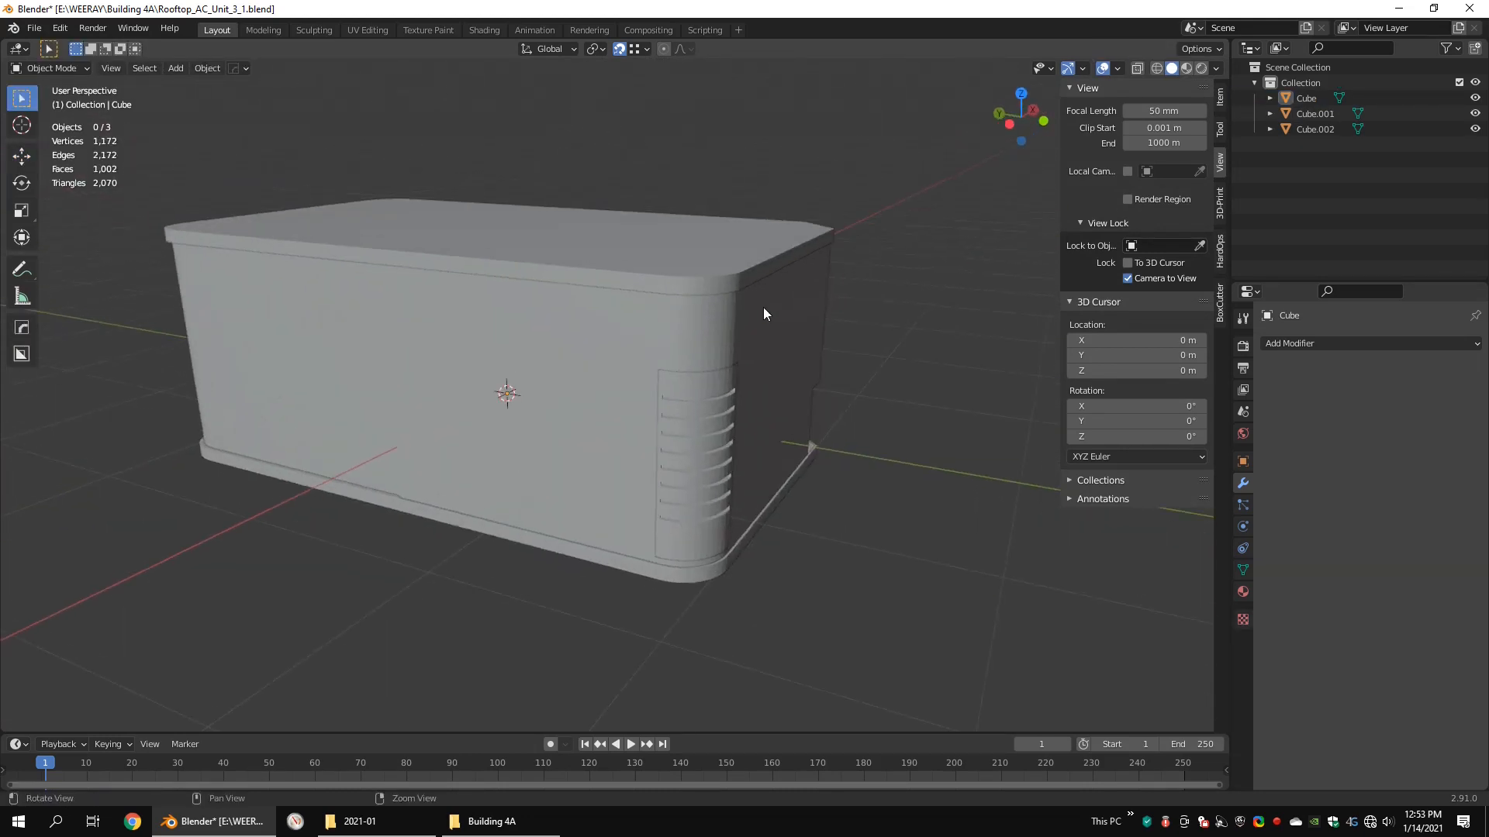
click(763, 307)
key(Tab)
Step: Level the two mid-height vertices on the body's long side along Z and raise them about 0.173 m
alt+drag(582, 329, 582, 466)
click(593, 431)
right_click(659, 428)
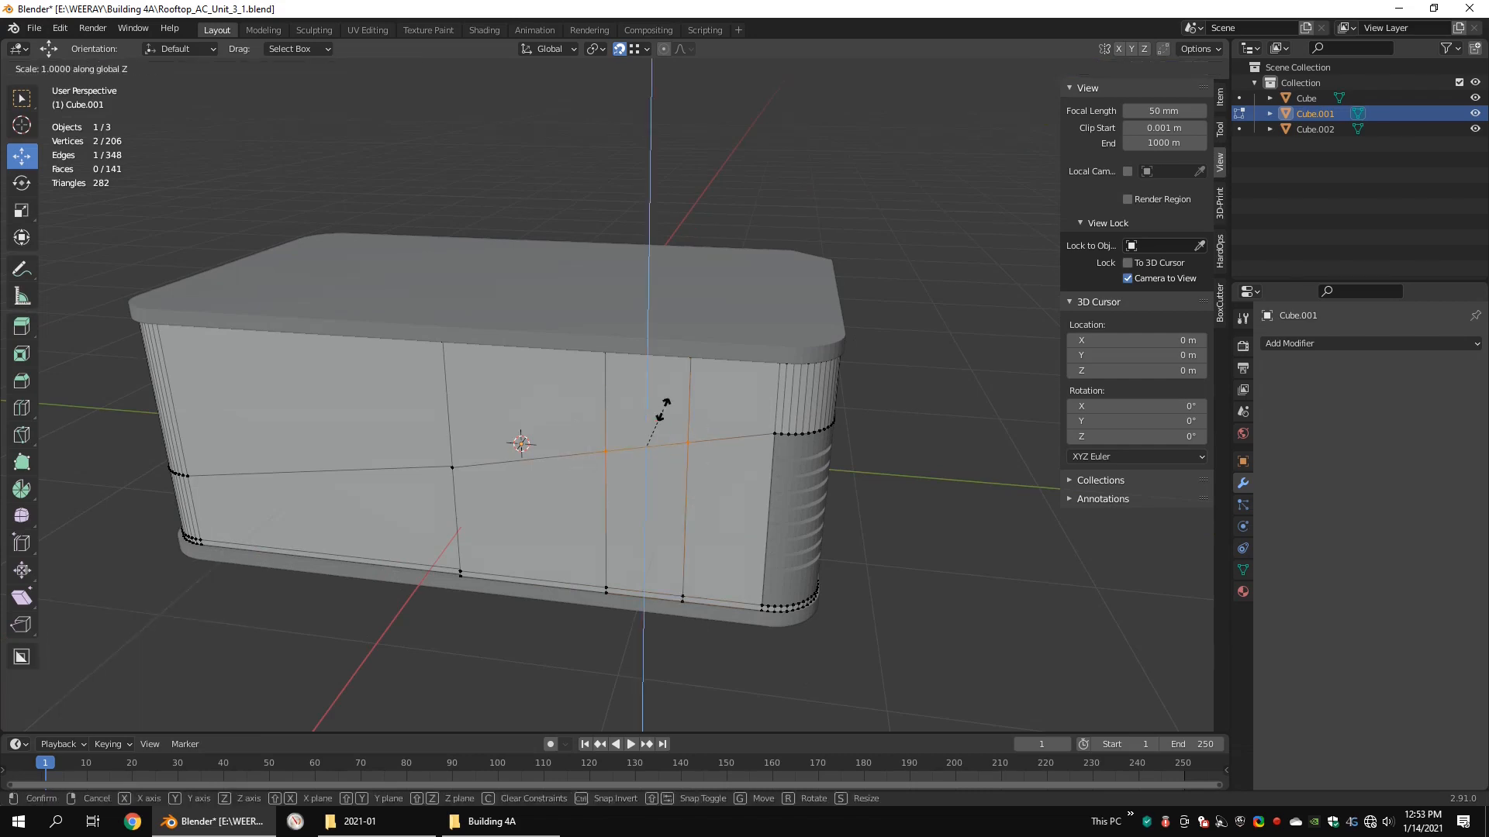
key(0)
key(Return)
drag(644, 366, 653, 370)
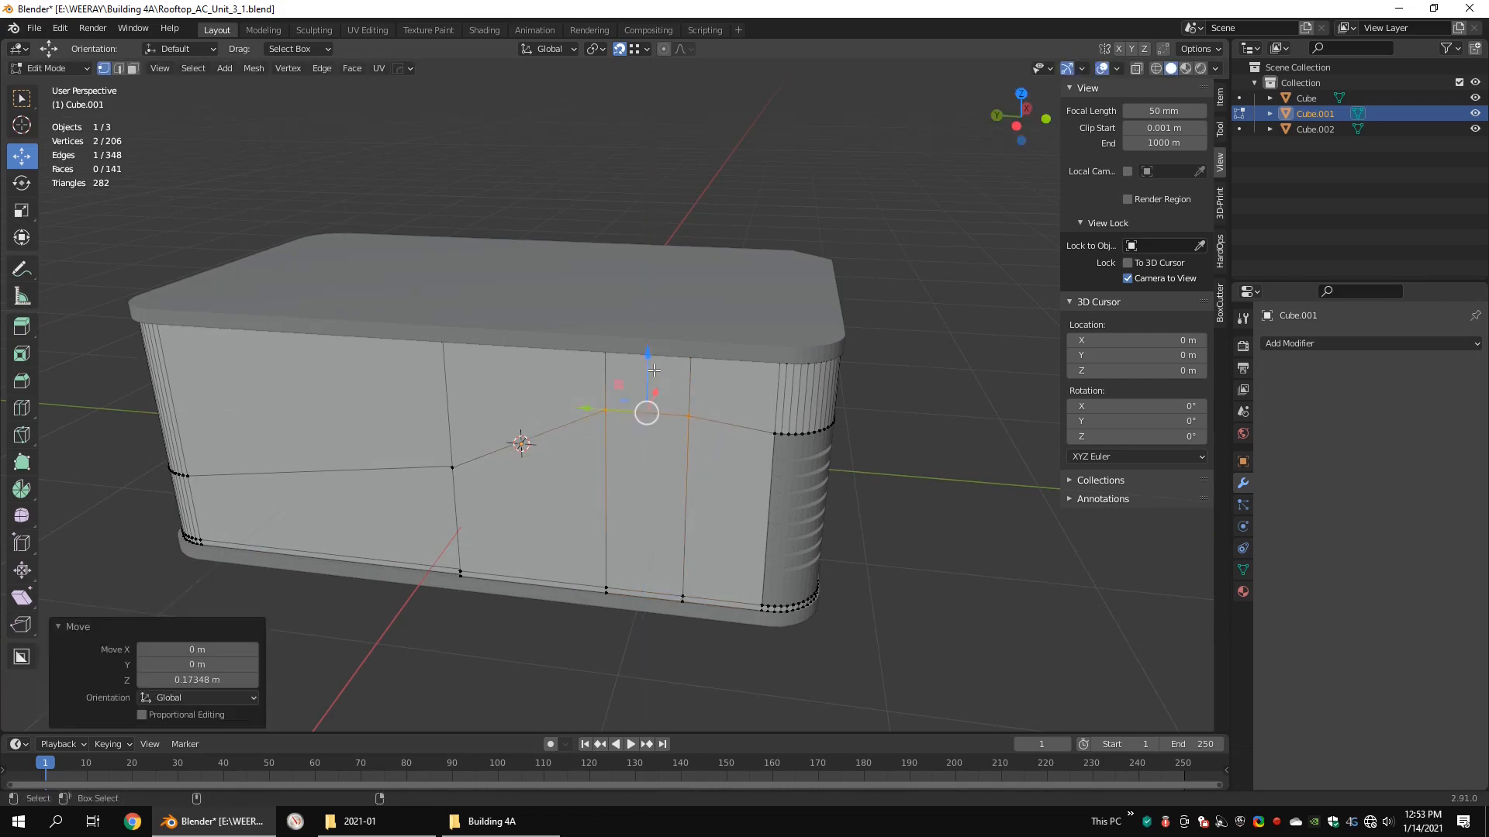
Step: Bevel the raised edge on the body's long side into a rectangular handle face
click(704, 363)
shift+middle_drag(704, 363, 689, 399)
scroll(639, 324, up, 3)
scroll(639, 324, down, 2)
scroll(601, 410, down, 3)
scroll(601, 411, up, 2)
Step: Extrude the rectangular handle face a short distance into the body
key(3)
click(642, 474)
scroll(541, 438, up, 2)
click(552, 430)
Step: Select all vertices of the handle recess and scale them along Z to 0.812
key(shift+z)
key(1)
drag(788, 464, 544, 593)
key(s)
key(z)
click(752, 524)
middle_drag(752, 524, 573, 488)
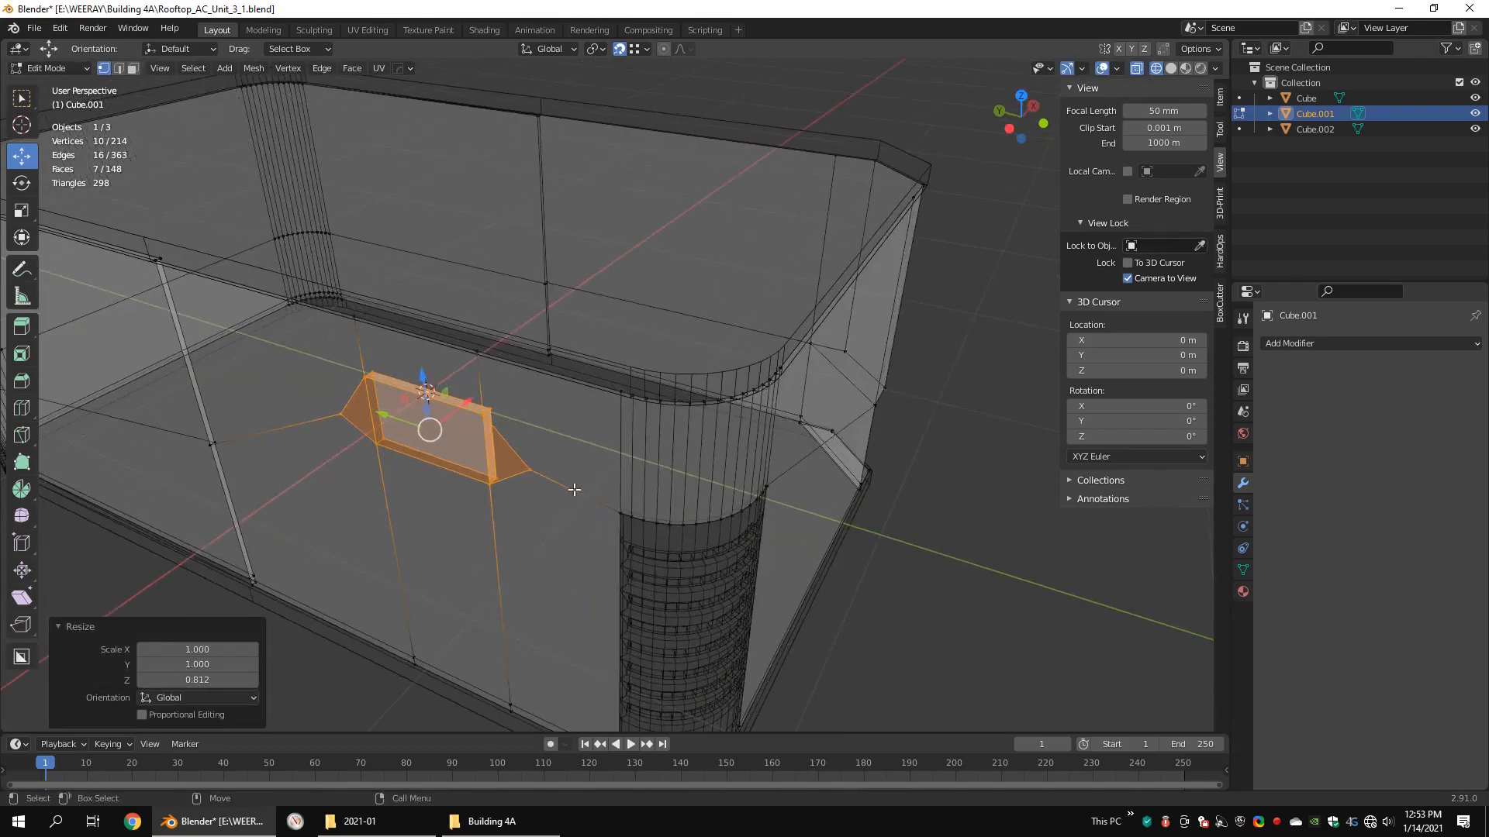
Step: Delete the back face of the rectangular recess
key(shift+z)
key(3)
click(460, 439)
mouse_move(463, 400)
mouse_down()
mouse_move(453, 409)
mouse_move(465, 399)
mouse_up()
key(x)
click(424, 247)
Step: Duplicate the recess's four side walls in place and flip the normals of the copy
middle_drag(475, 353, 515, 333)
scroll(515, 419, up, 4)
middle_drag(527, 430, 517, 473)
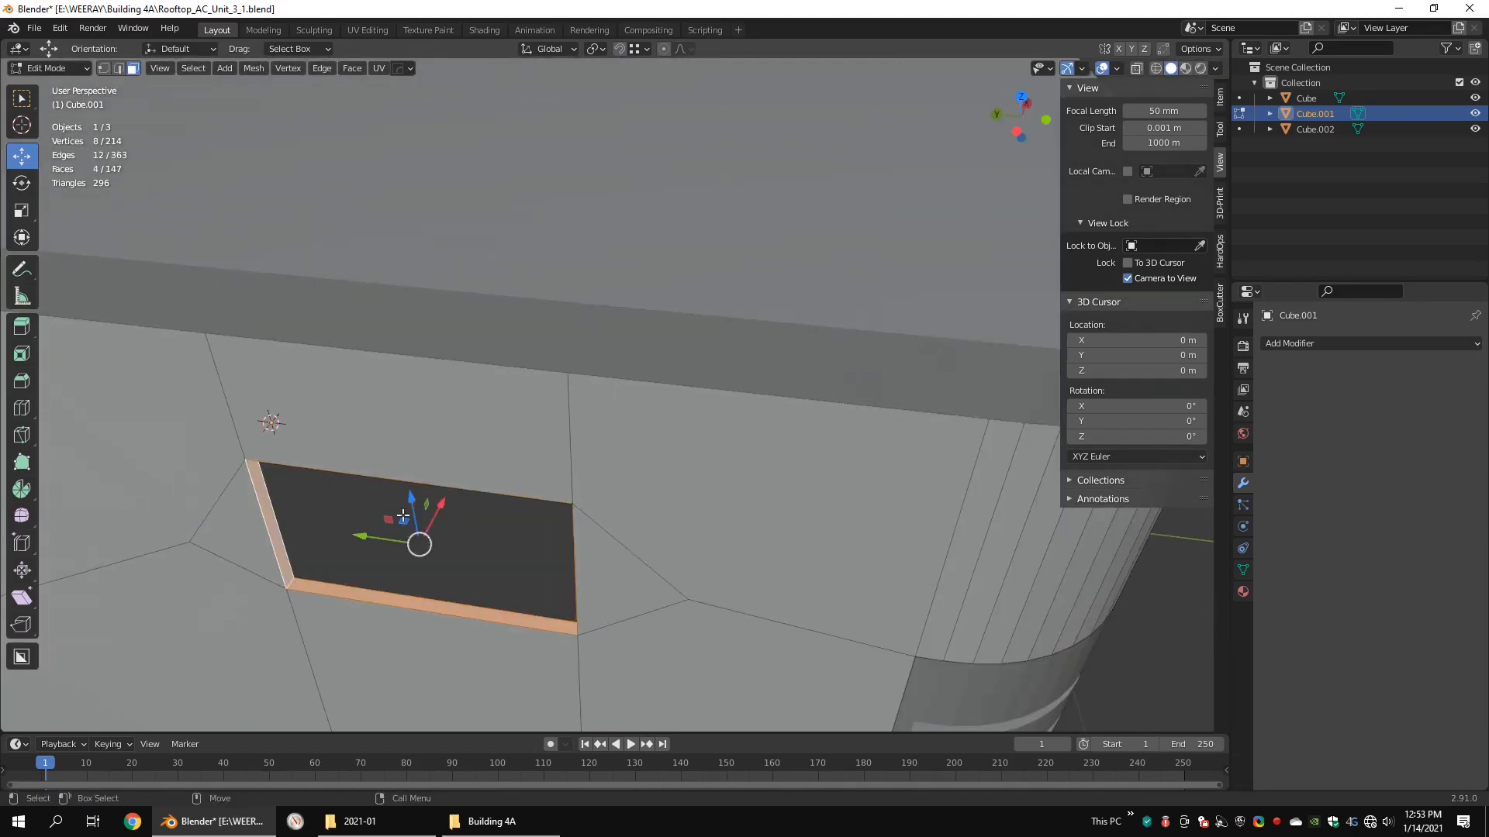
key(shift+d)
right_click(465, 535)
mouse_move(473, 556)
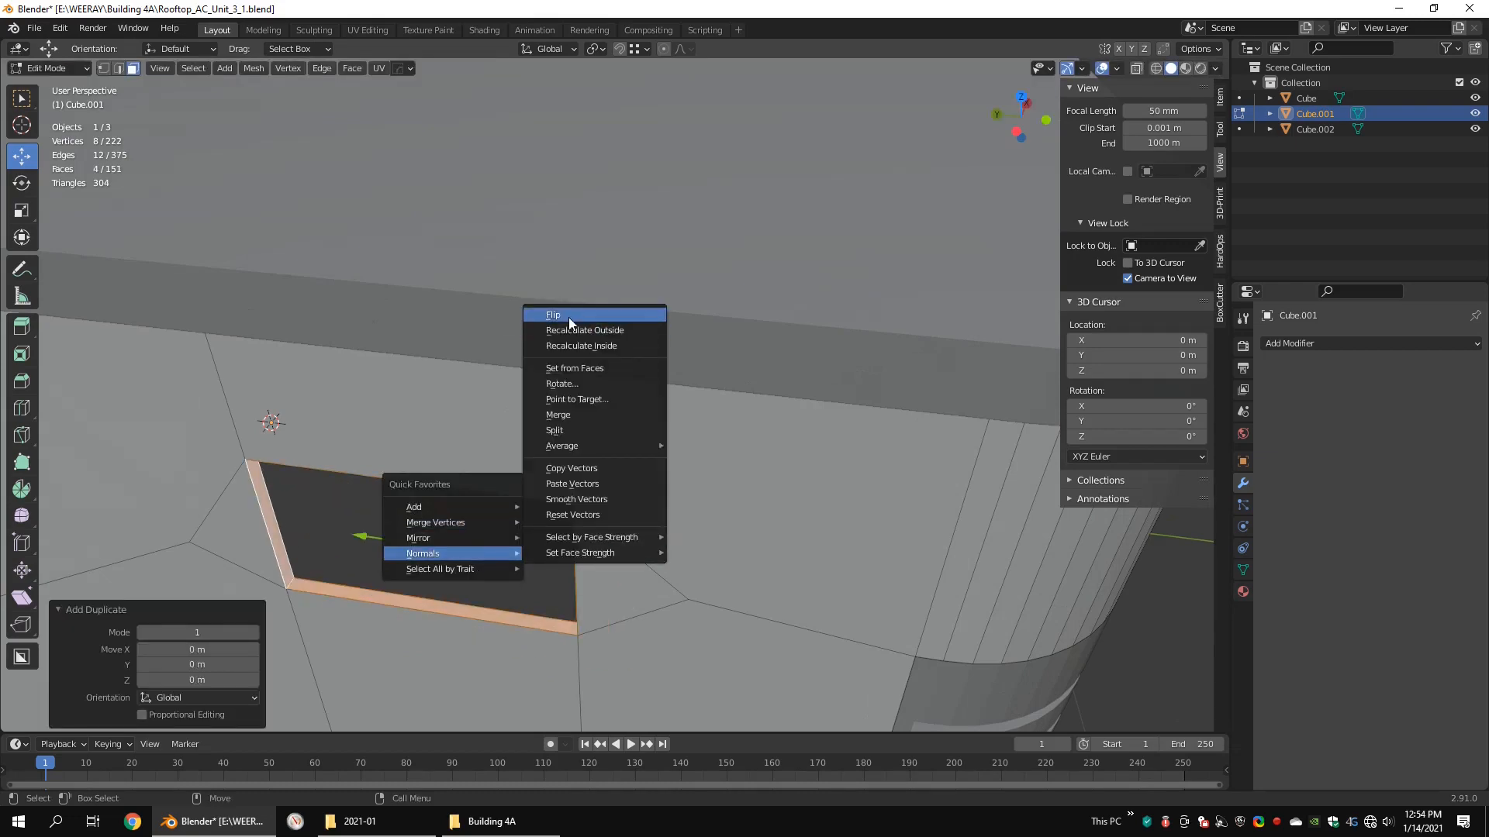
click(569, 318)
Step: Separate the duplicated walls into their own object and open that object for editing
drag(436, 508, 313, 587)
right_click(473, 519)
mouse_move(474, 506)
click(546, 508)
key(Tab)
click(392, 496)
key(Tab)
Step: Select the outer border loop of the separated walls and fill it with a face
key(1)
key(shift+z)
key(a)
key(shift+z)
key(shift+Tab)
click(275, 549)
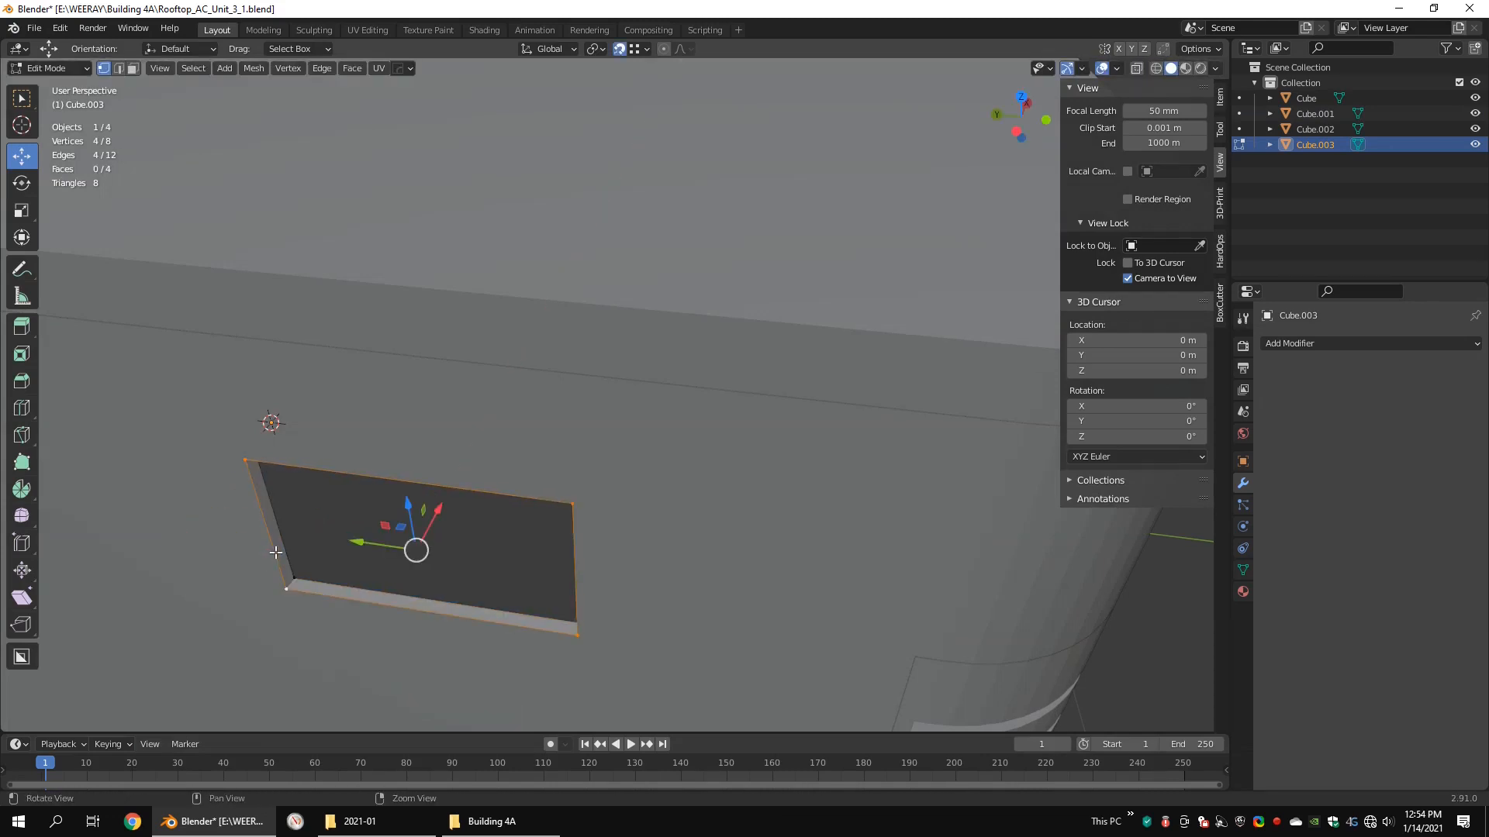
key(f)
Step: Inset the filled face by about 0.05 m
key(3)
right_click(476, 511)
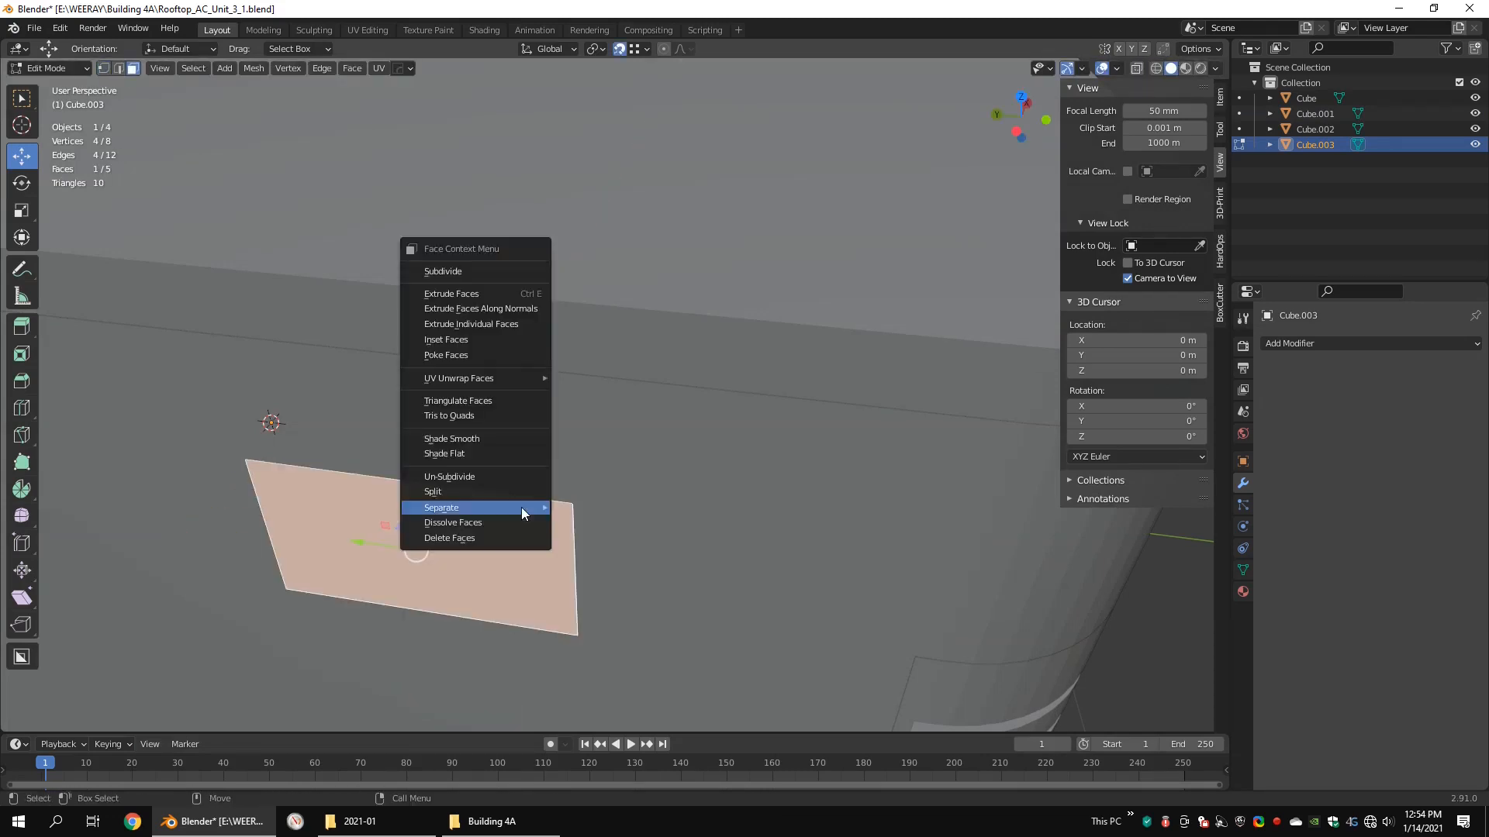
click(469, 339)
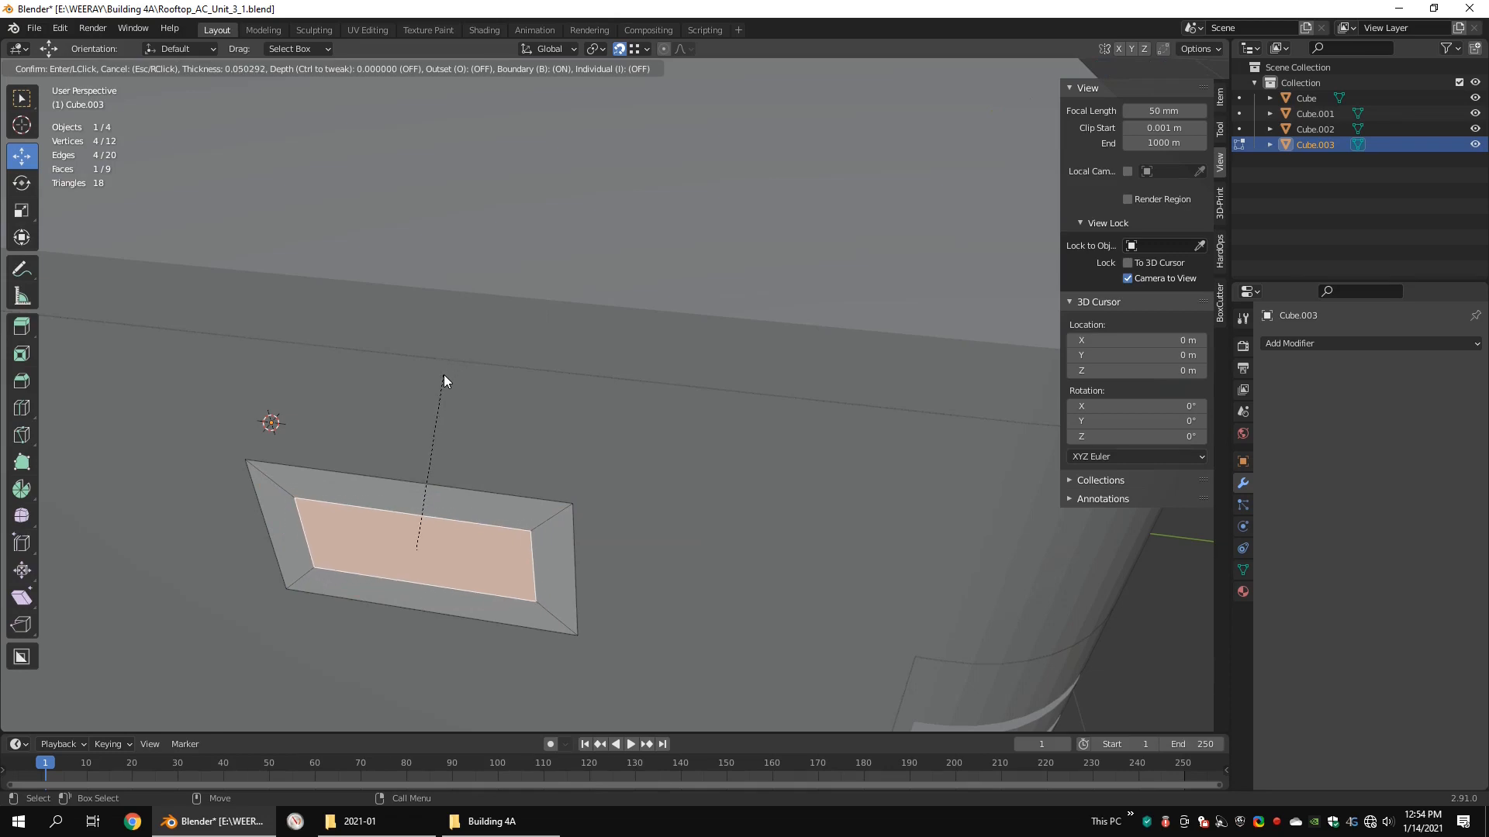
click(444, 374)
Step: Extrude the inset face inward along X to form the handle recess
key(KP_Decimal)
middle_drag(659, 411, 564, 381)
key(e)
right_click(601, 411)
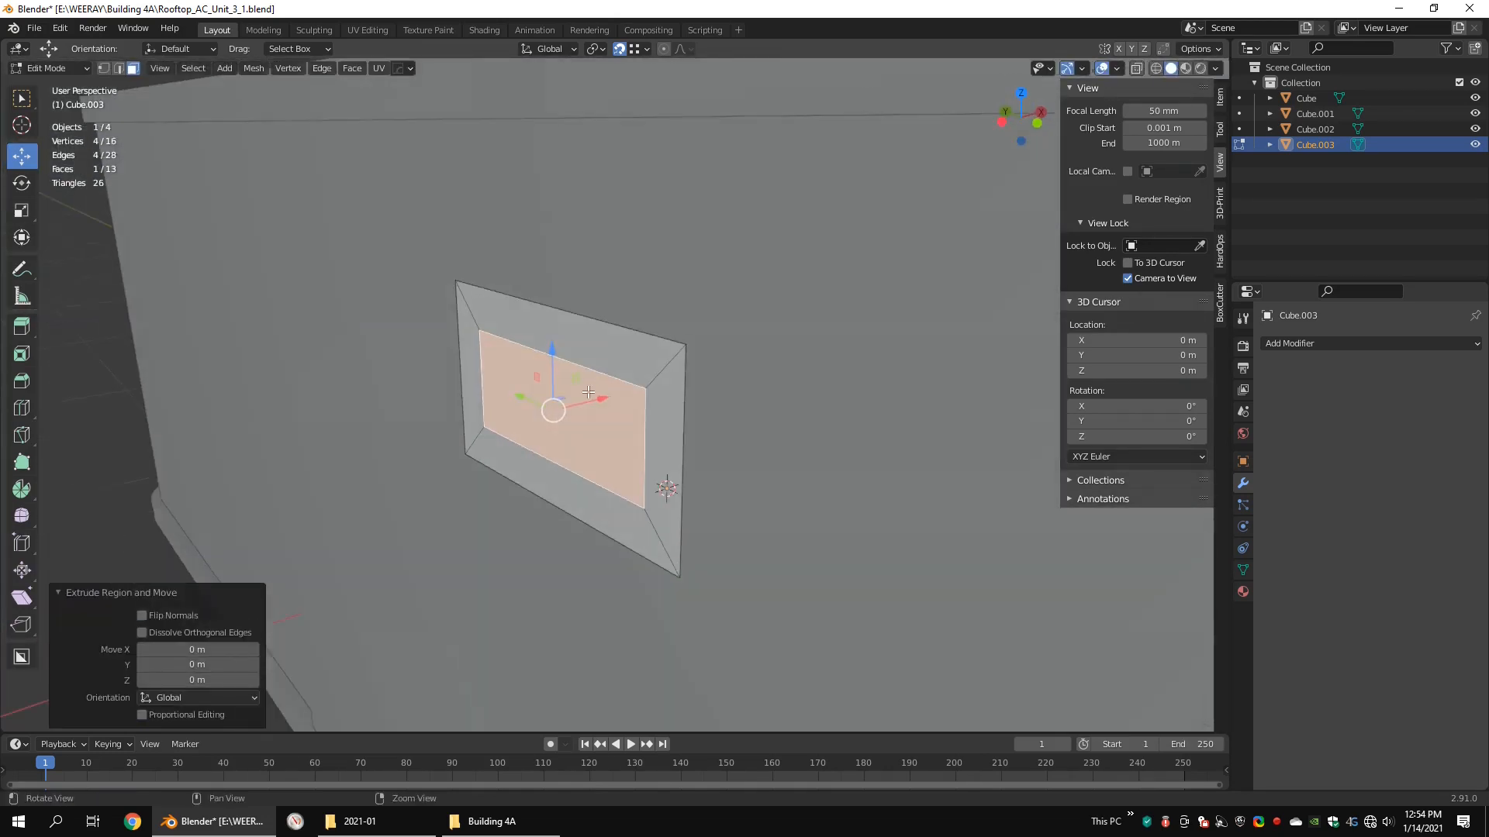
drag(599, 397, 661, 395)
Step: Turn snapping off and bevel the handle recess's two upper inner edges into rounded corners
key(shift+Tab)
middle_drag(660, 395, 710, 345)
key(2)
click(457, 352)
middle_drag(458, 352, 570, 307)
shift+click(703, 360)
middle_drag(704, 360, 710, 420)
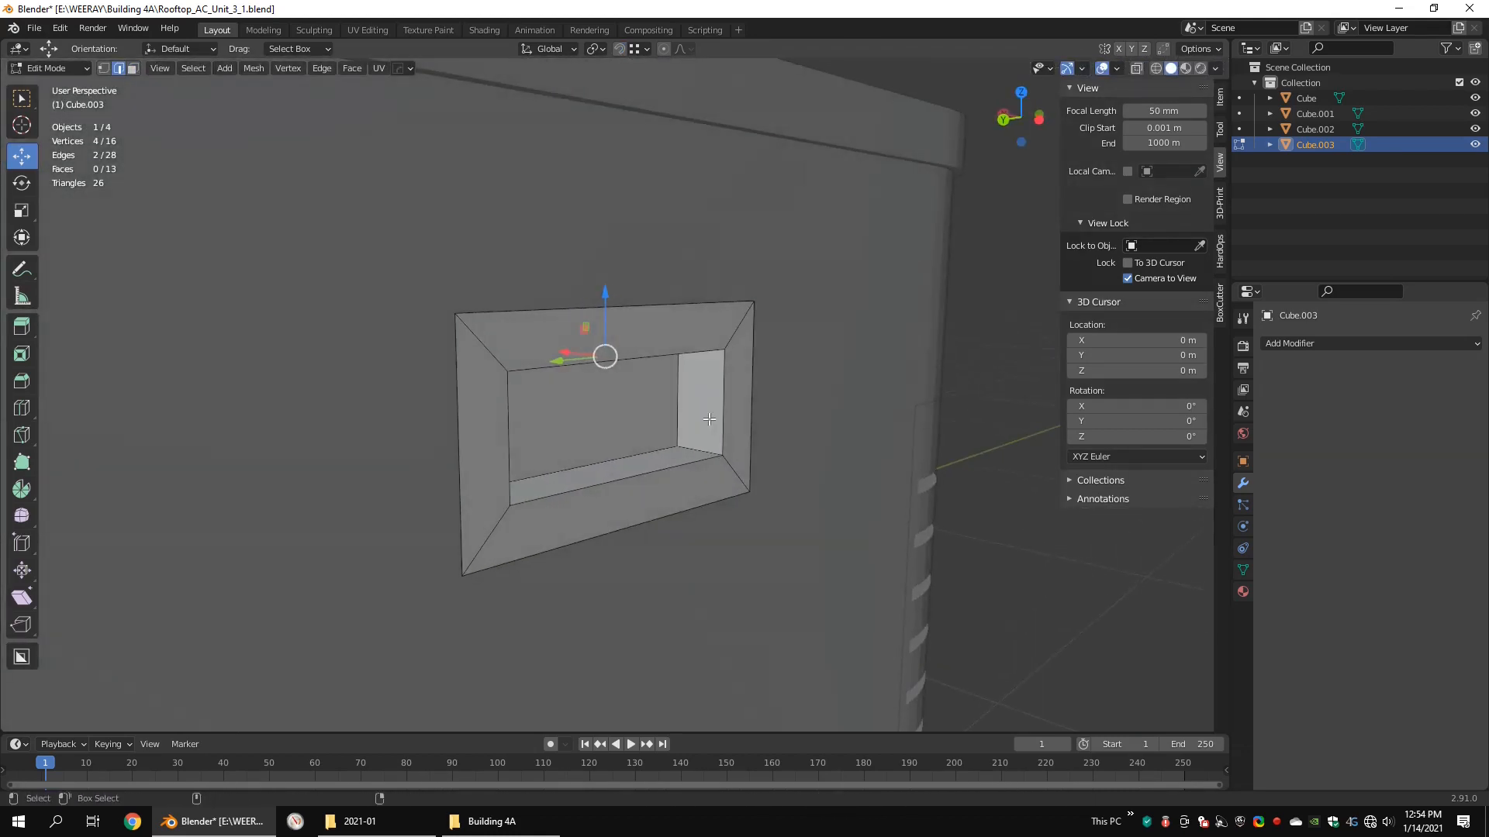
click(736, 470)
middle_drag(736, 469, 572, 434)
click(569, 436)
drag(604, 405, 619, 377)
middle_drag(619, 378, 599, 392)
Step: Try shifting the rounded back face of the handle recess along X and down along Z
key(3)
click(600, 393)
drag(612, 387, 618, 394)
key(ctrl+z)
drag(609, 335, 617, 400)
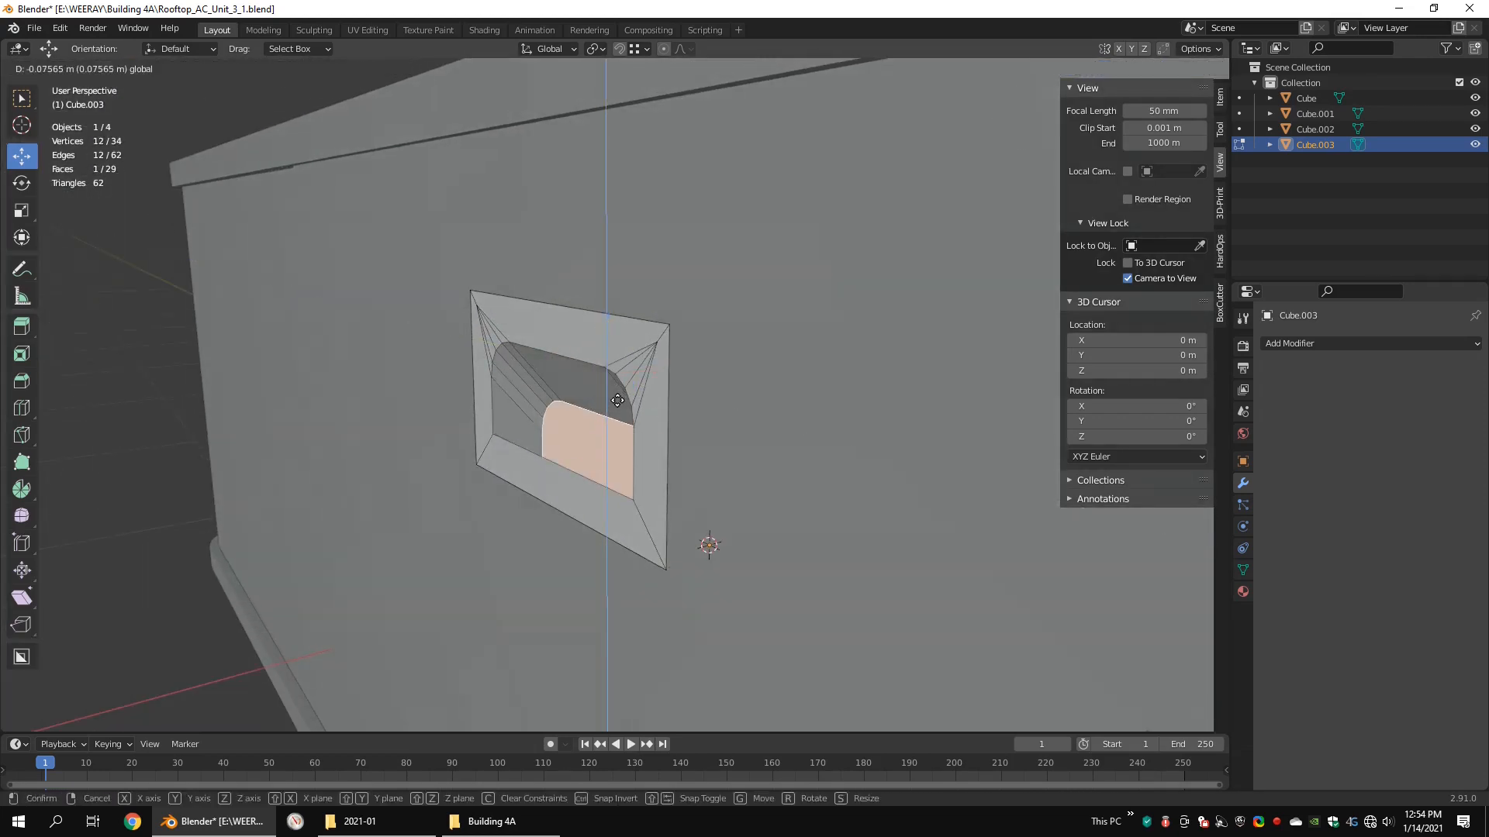
right_click(621, 400)
Step: Extrude the rounded back face of the handle recess further inward along X and finish editing the handle
middle_drag(573, 350, 548, 372)
key(e)
right_click(642, 361)
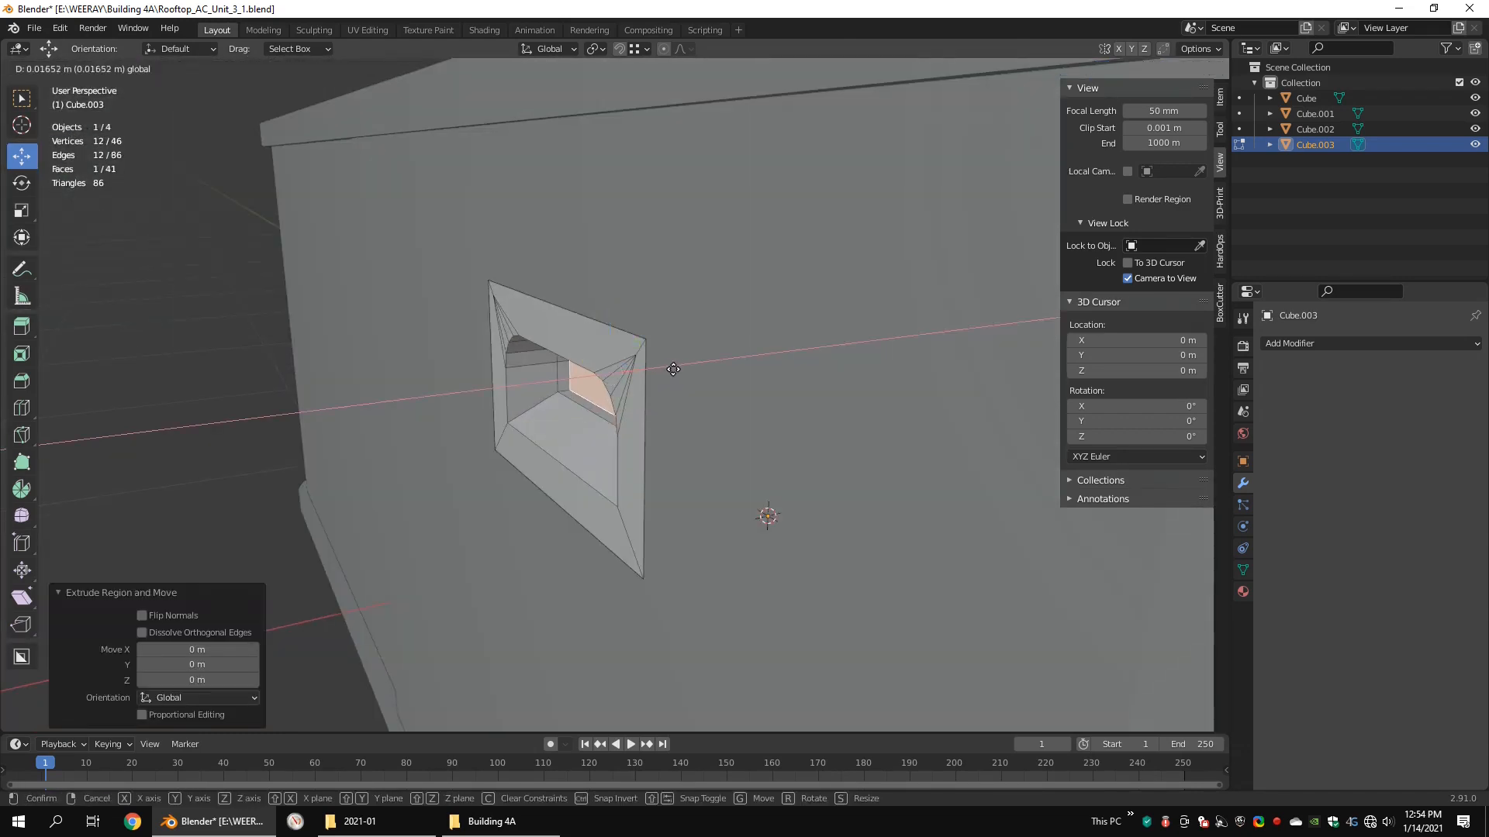
drag(673, 369, 682, 368)
scroll(682, 371, down, 4)
middle_drag(682, 370, 674, 452)
scroll(667, 452, down, 5)
key(Tab)
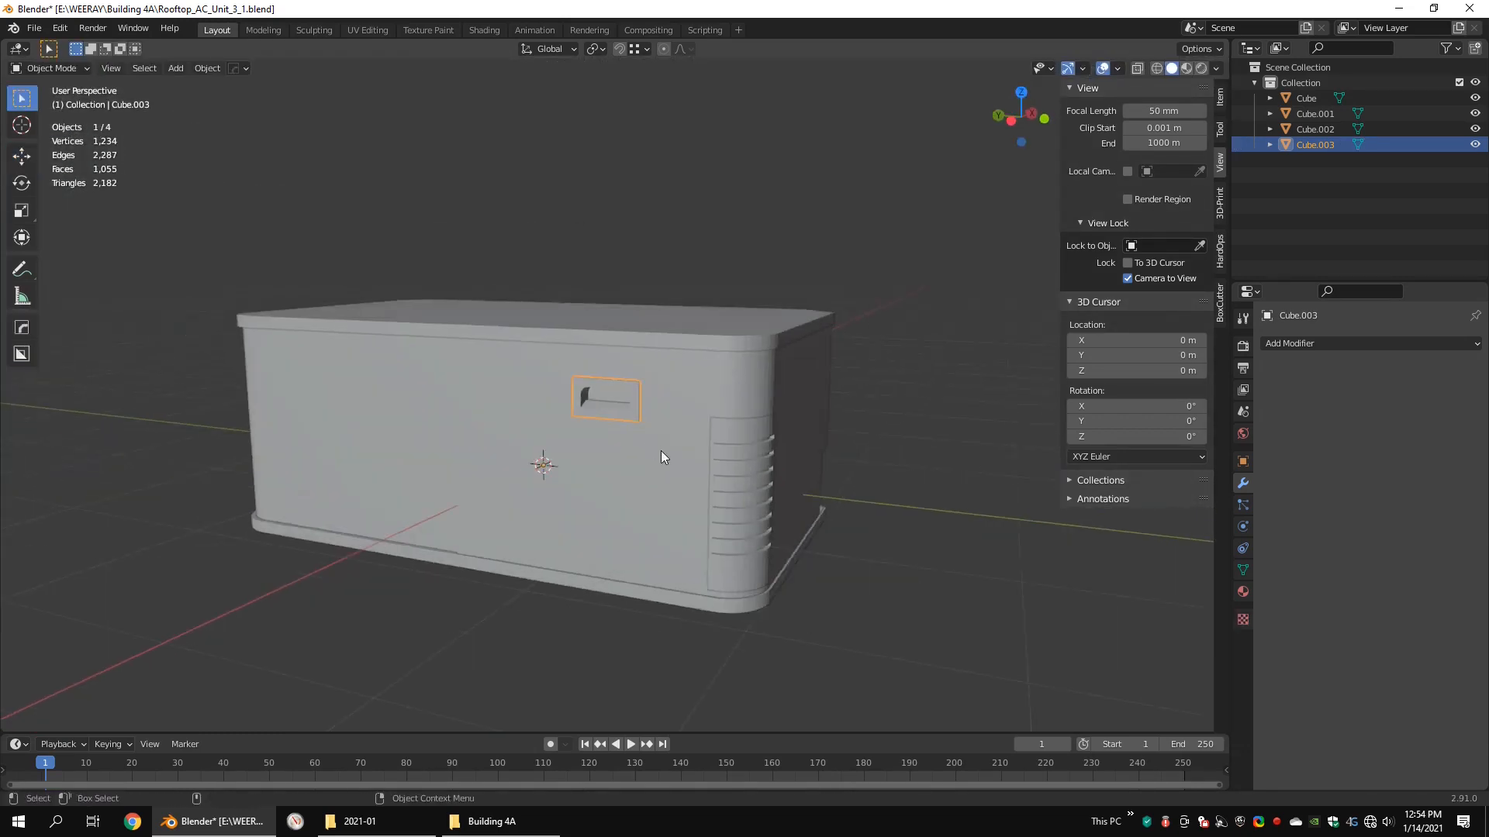
Step: Select the handle and the body section together and open both for editing
click(663, 453)
click(641, 388)
key(shift+z)
key(Tab)
key(Tab)
shift+click(723, 415)
Step: Raise the body vertices on both sides of the handle opening slightly along Z
key(Tab)
Step: Reduce the handle's height by slightly lowering its upper edge and raising its lower edge along Z
drag(734, 343, 506, 404)
middle_drag(535, 394, 523, 389)
scroll(543, 388, up, 2)
key(shift+z)
drag(597, 324, 597, 330)
key(shift+z)
drag(737, 433, 458, 481)
drag(604, 407, 604, 399)
middle_drag(559, 403, 601, 399)
drag(495, 405, 533, 431)
shift+drag(667, 402, 699, 429)
scroll(620, 403, up, 3)
drag(597, 372, 598, 366)
key(Tab)
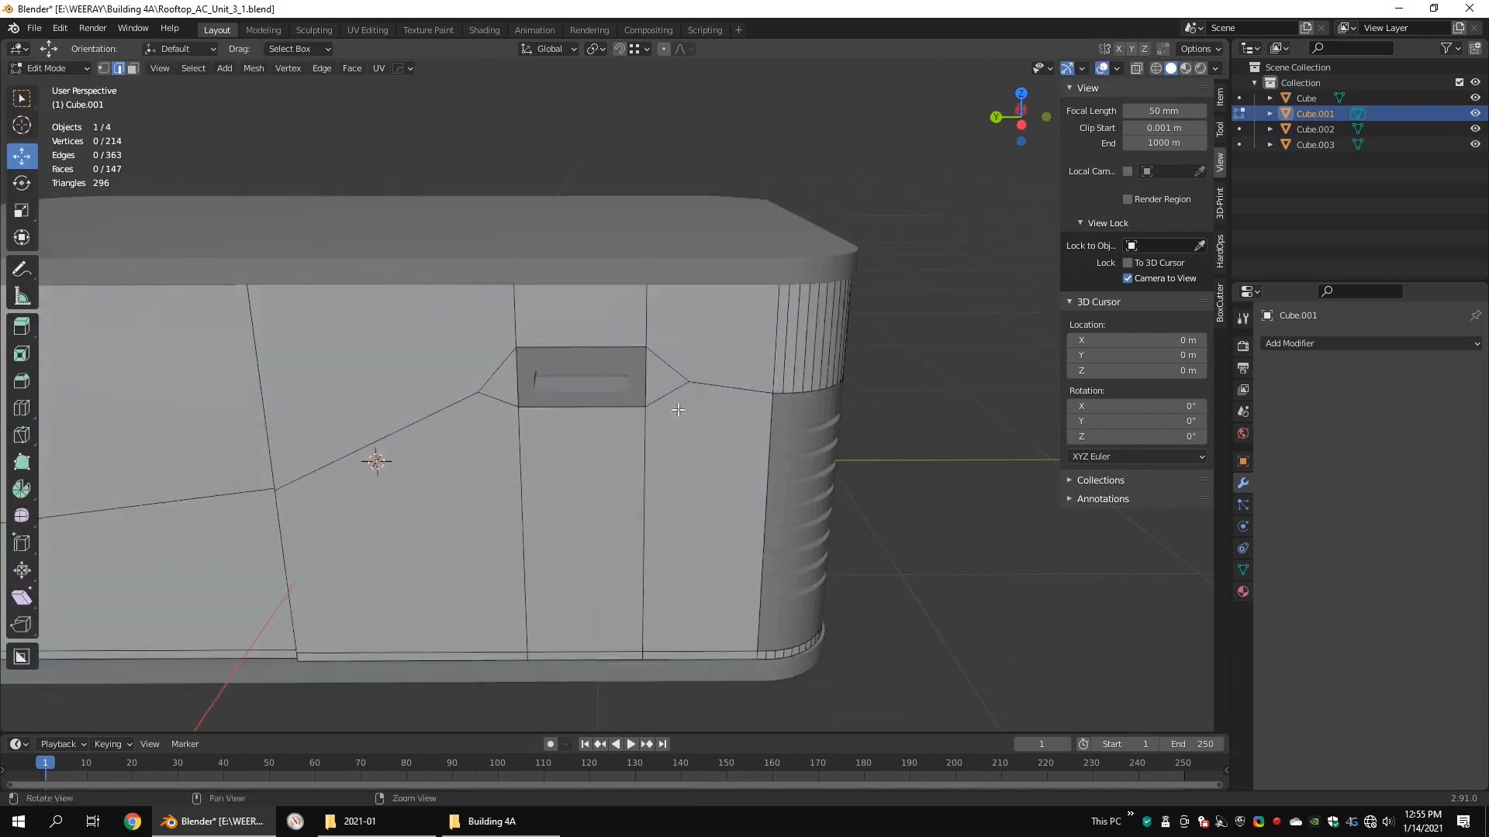
Step: Merge the vertex between the handle and the vented corner into the corner's edge vertex, using At Last
shift+middle_drag(697, 394, 647, 397)
shift+click(717, 397)
key(q)
mouse_move(903, 373)
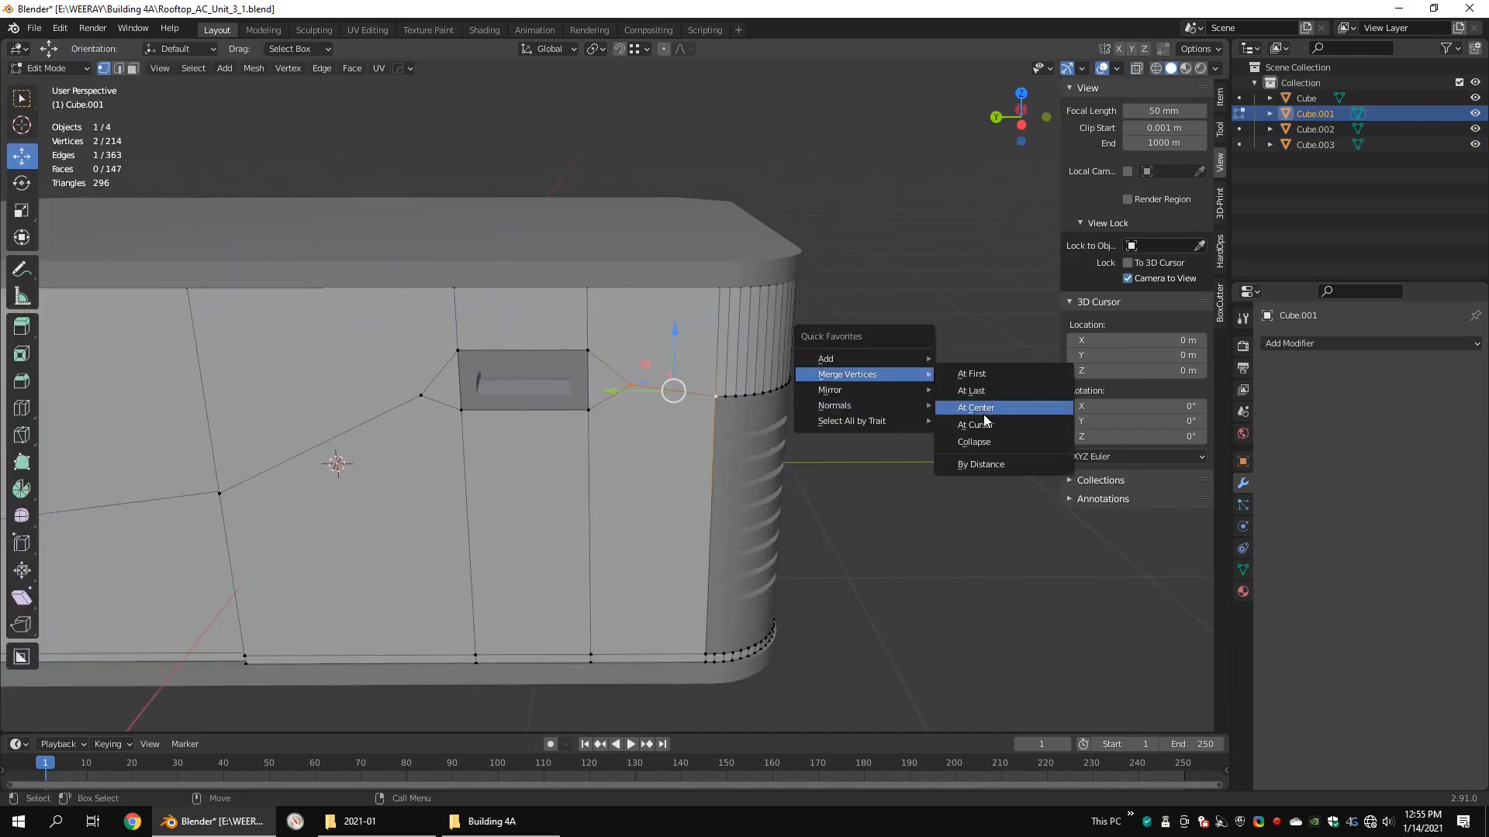
click(983, 392)
Step: Merge the vertex on the handle's other side into the vertex on the body's middle seam
shift+middle_drag(380, 413, 845, 380)
click(831, 388)
shift+click(555, 568)
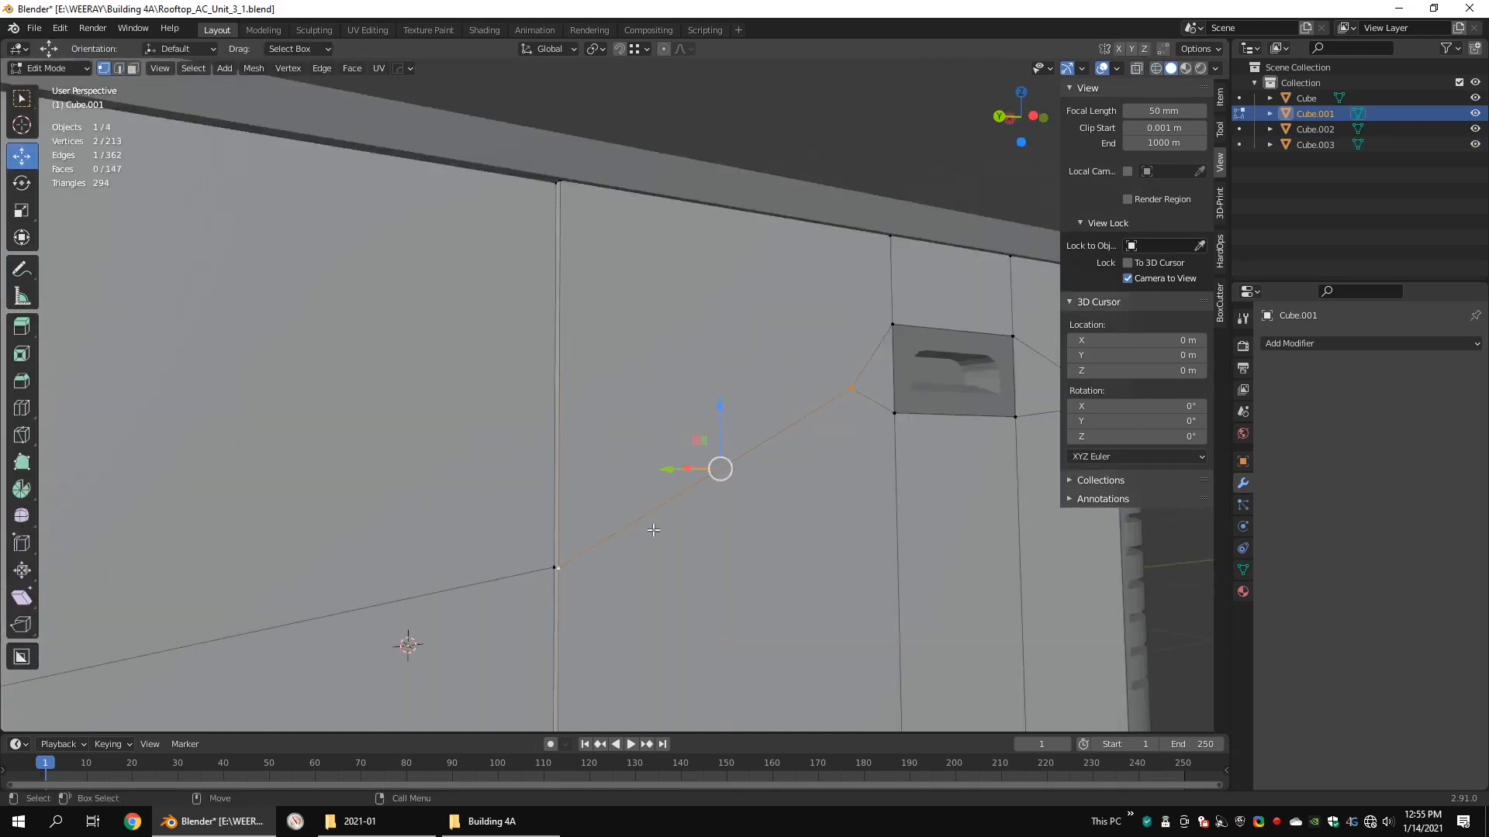
key(shift+r)
Step: Finish editing the body section, deselect everything and save the file
middle_drag(651, 528, 732, 482)
scroll(661, 442, down, 5)
key(Tab)
click(761, 417)
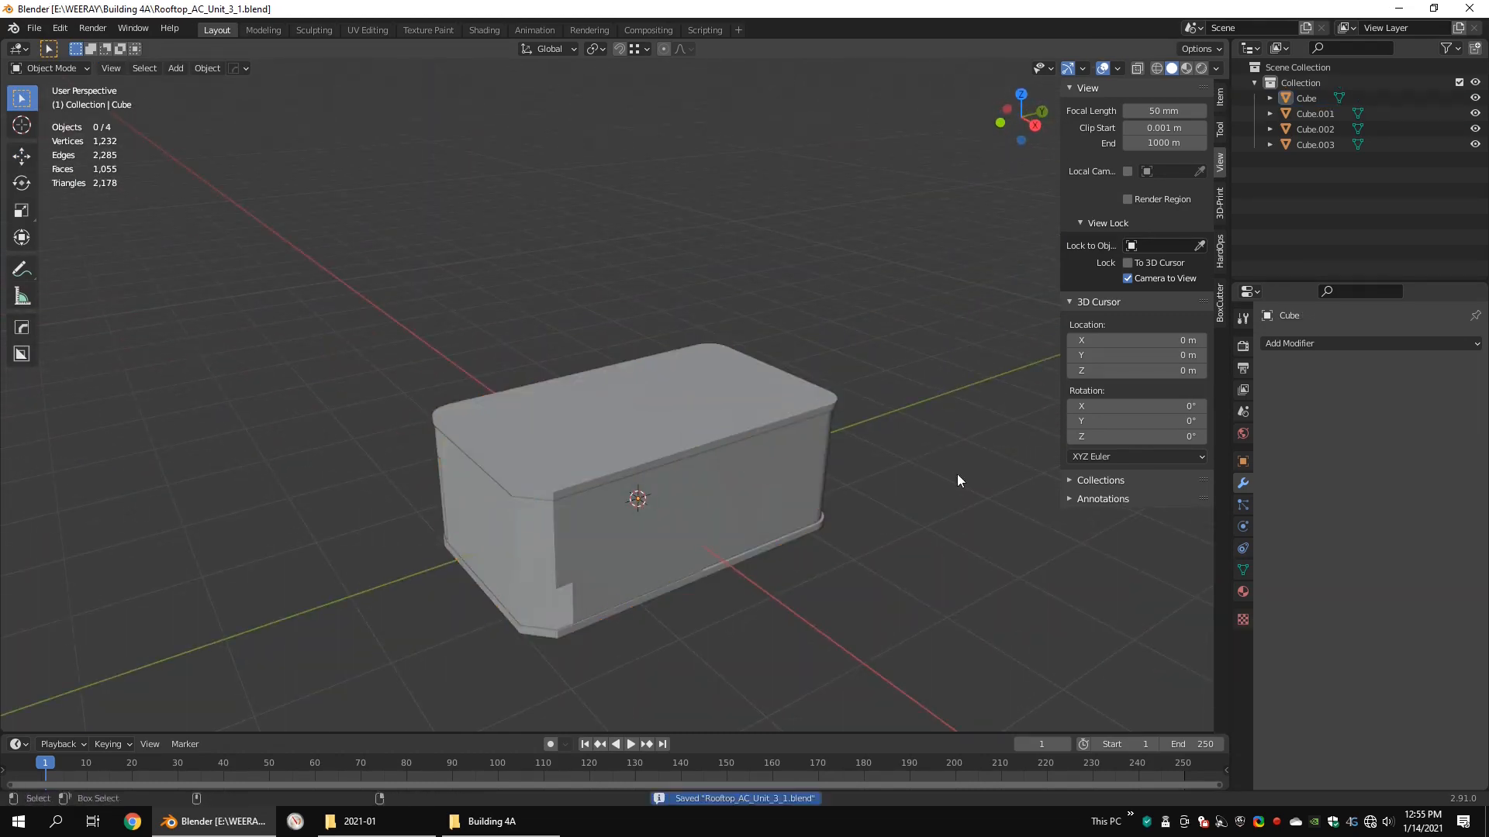
Step: Add a cylinder mesh with 48 vertices at the 3D cursor
middle_drag(856, 373, 728, 323)
key(q)
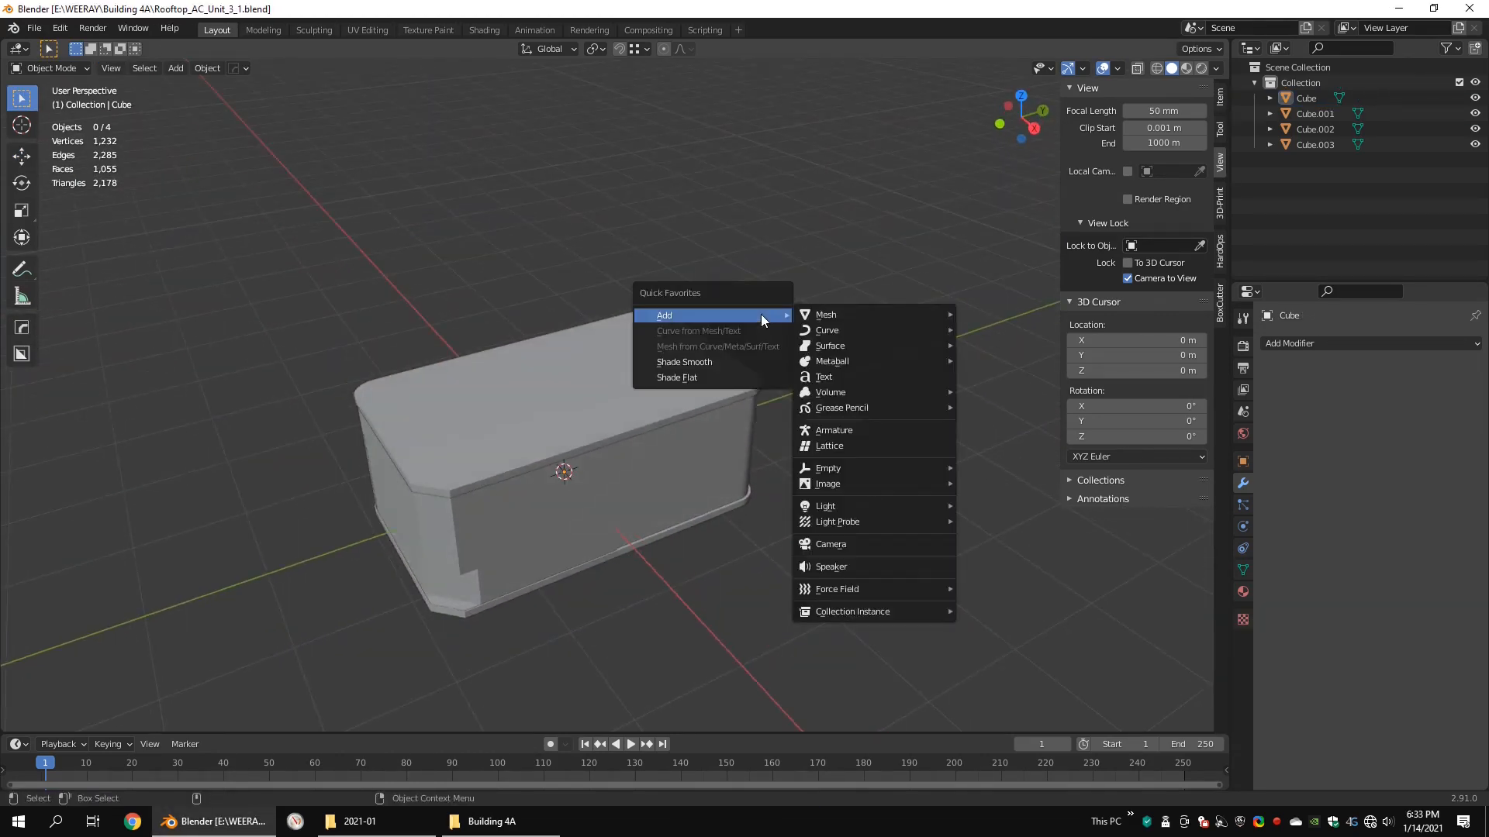
mouse_move(826, 315)
click(1017, 391)
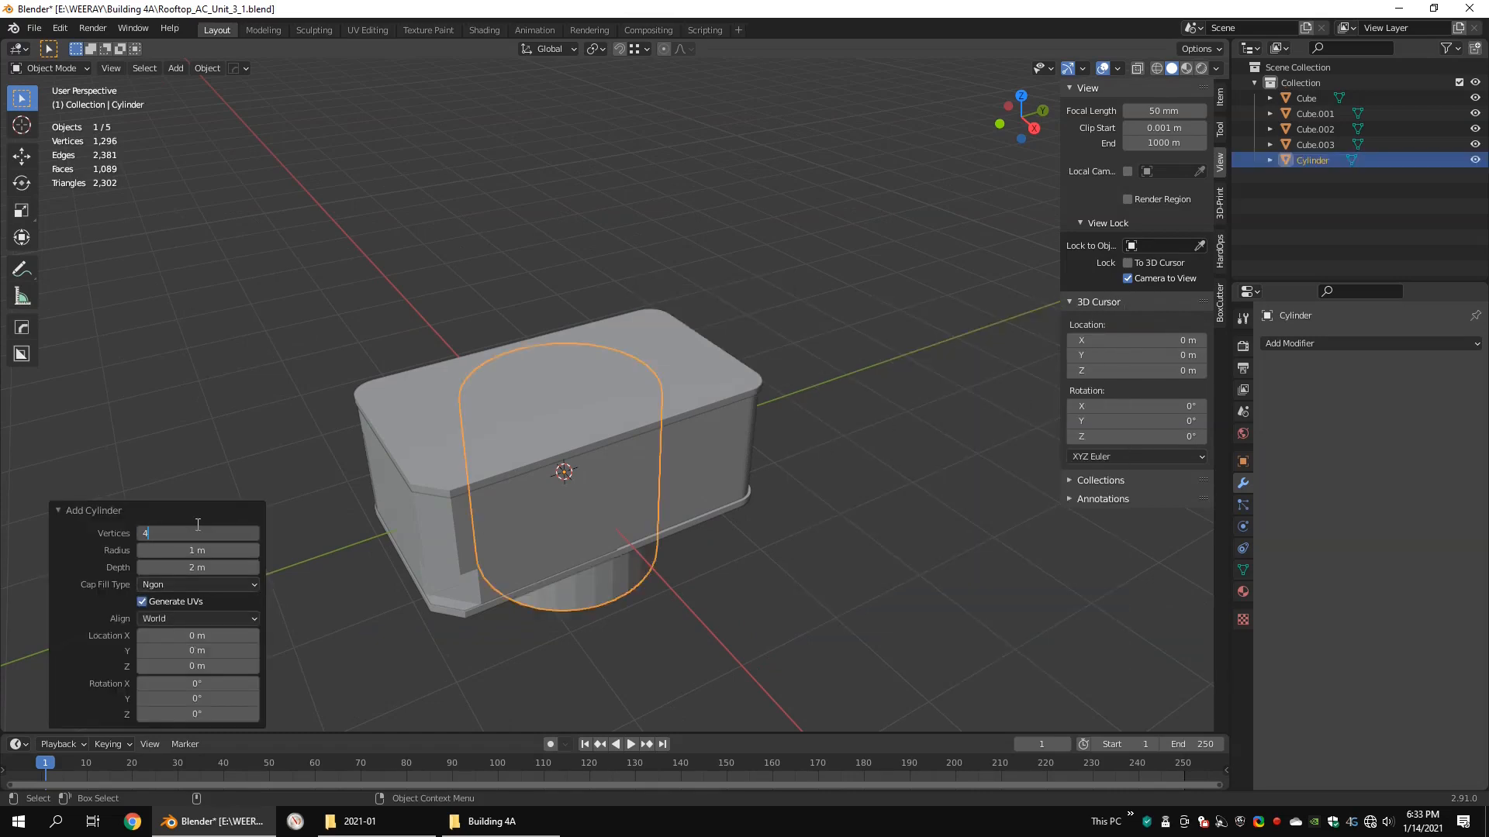
Step: Scale the cylinder down and position it from above over the square end of the lid, inside its rounded corners
key(KP_3)
key(shift+z)
key(Tab)
key(s)
key(ctrl+alt+q)
key(ctrl+alt+q)
drag(539, 418, 574, 302)
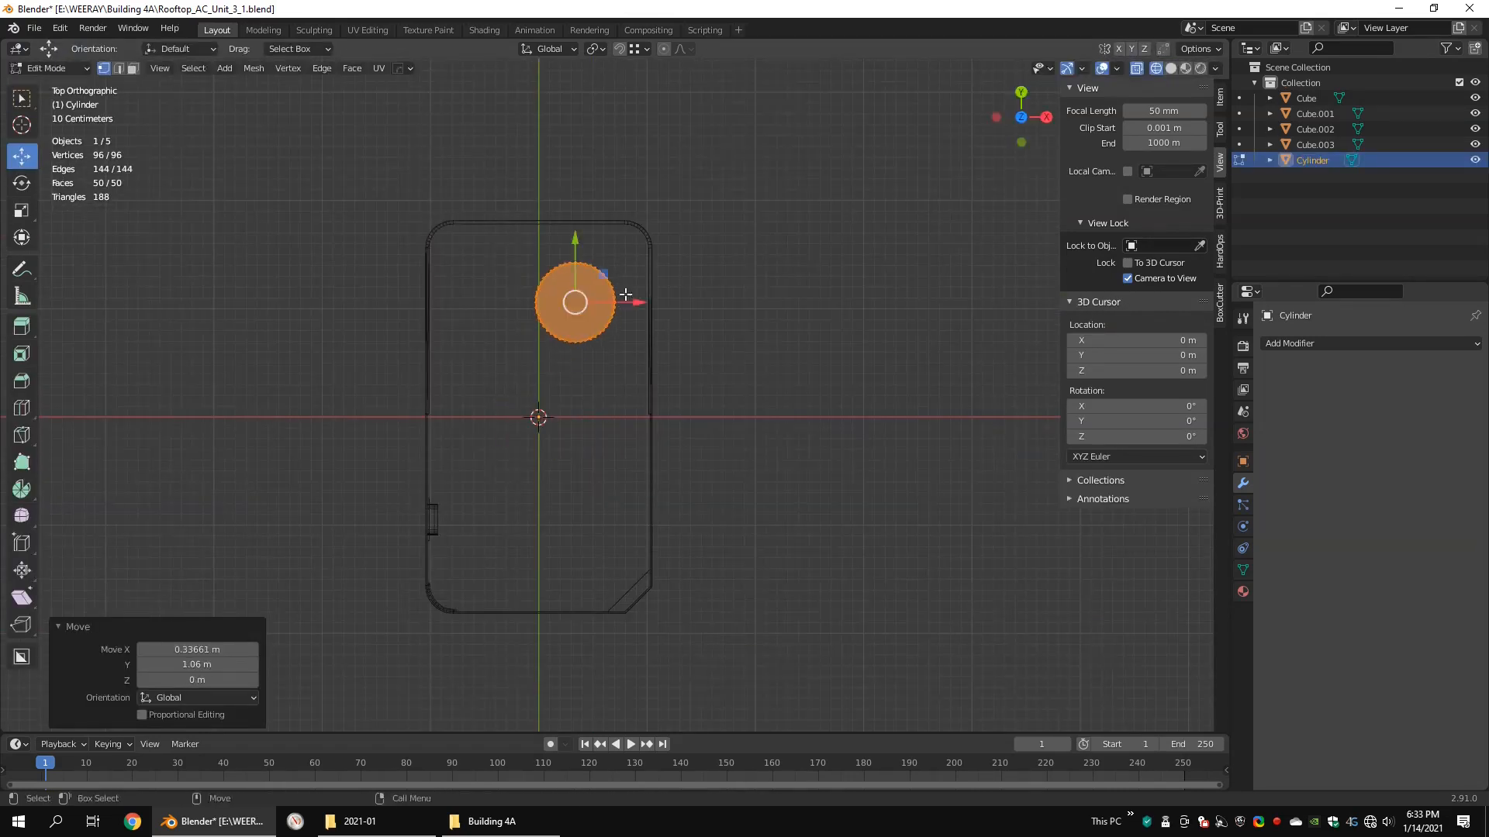
key(s)
click(561, 315)
key(shift+z)
Step: Raise the cylinder along Z until its upper end protrudes slightly above the lid
middle_drag(954, 682, 847, 551)
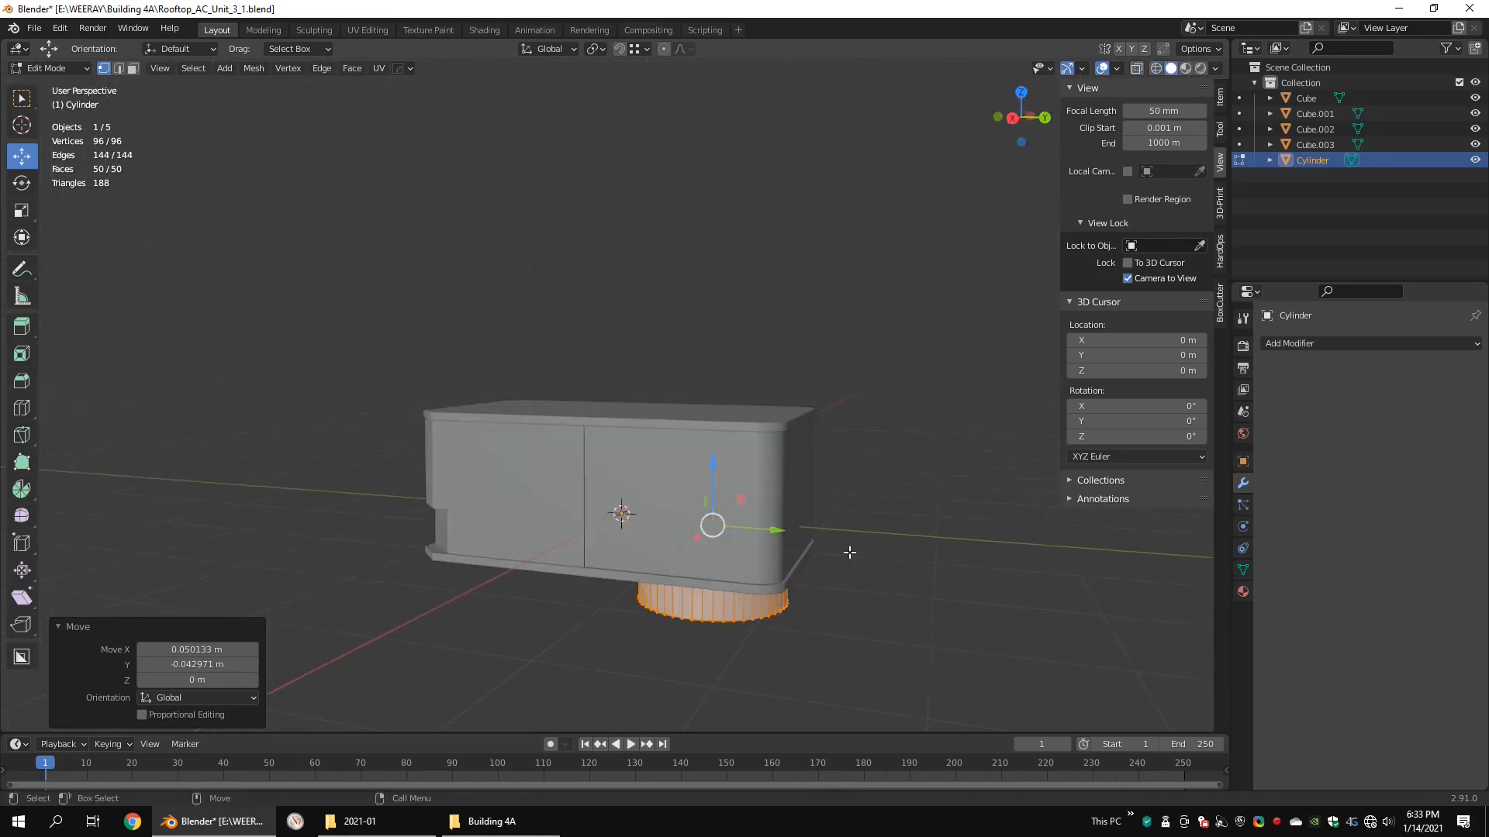
key(g)
key(z)
click(834, 458)
scroll(835, 458, up, 1)
middle_drag(834, 458, 853, 485)
key(Tab)
key(Tab)
key(3)
click(610, 384)
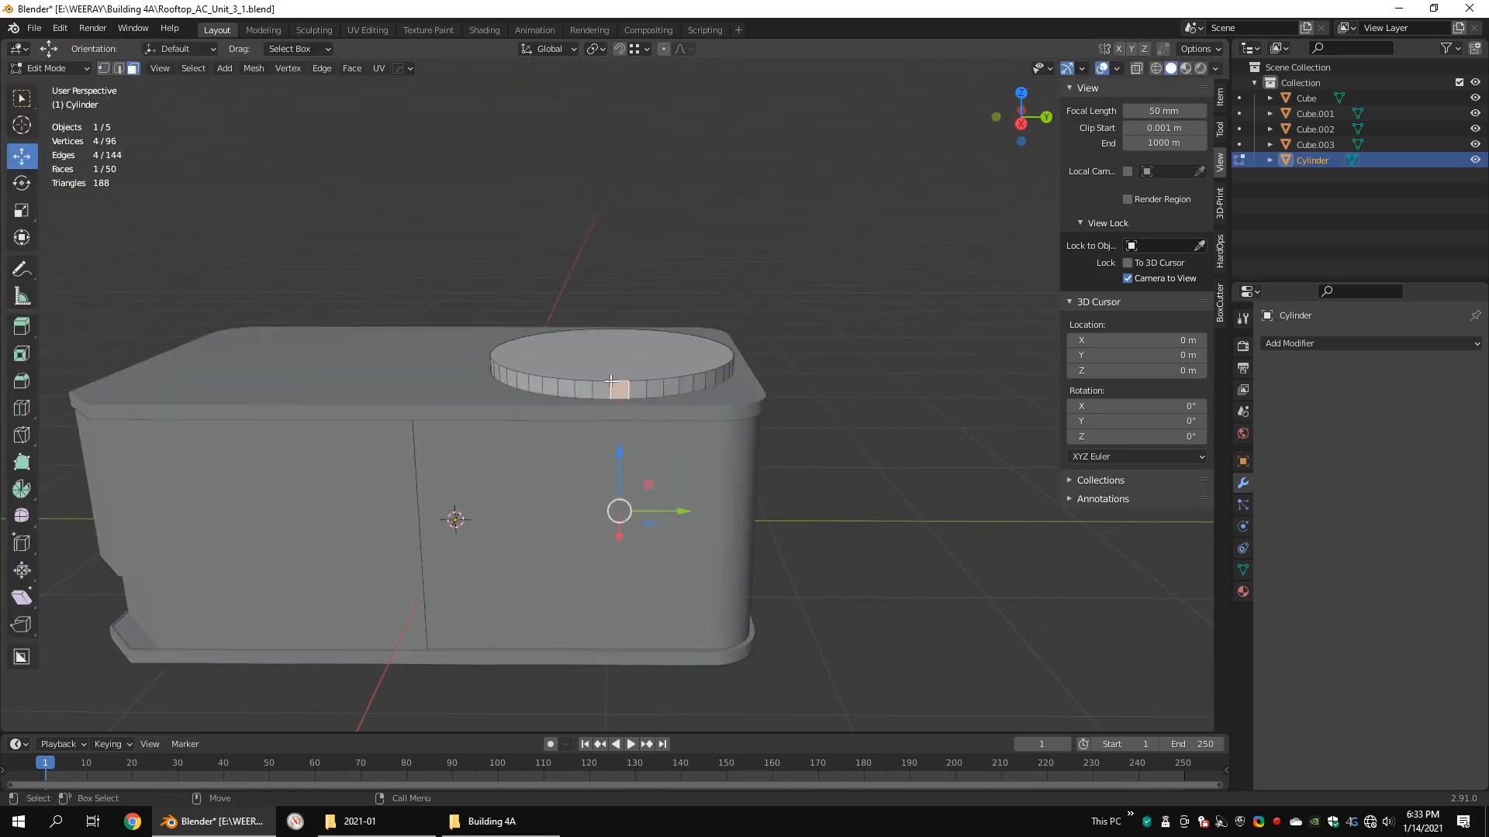
drag(615, 307, 615, 309)
key(Tab)
click(613, 457)
key(Tab)
middle_drag(659, 341, 628, 406)
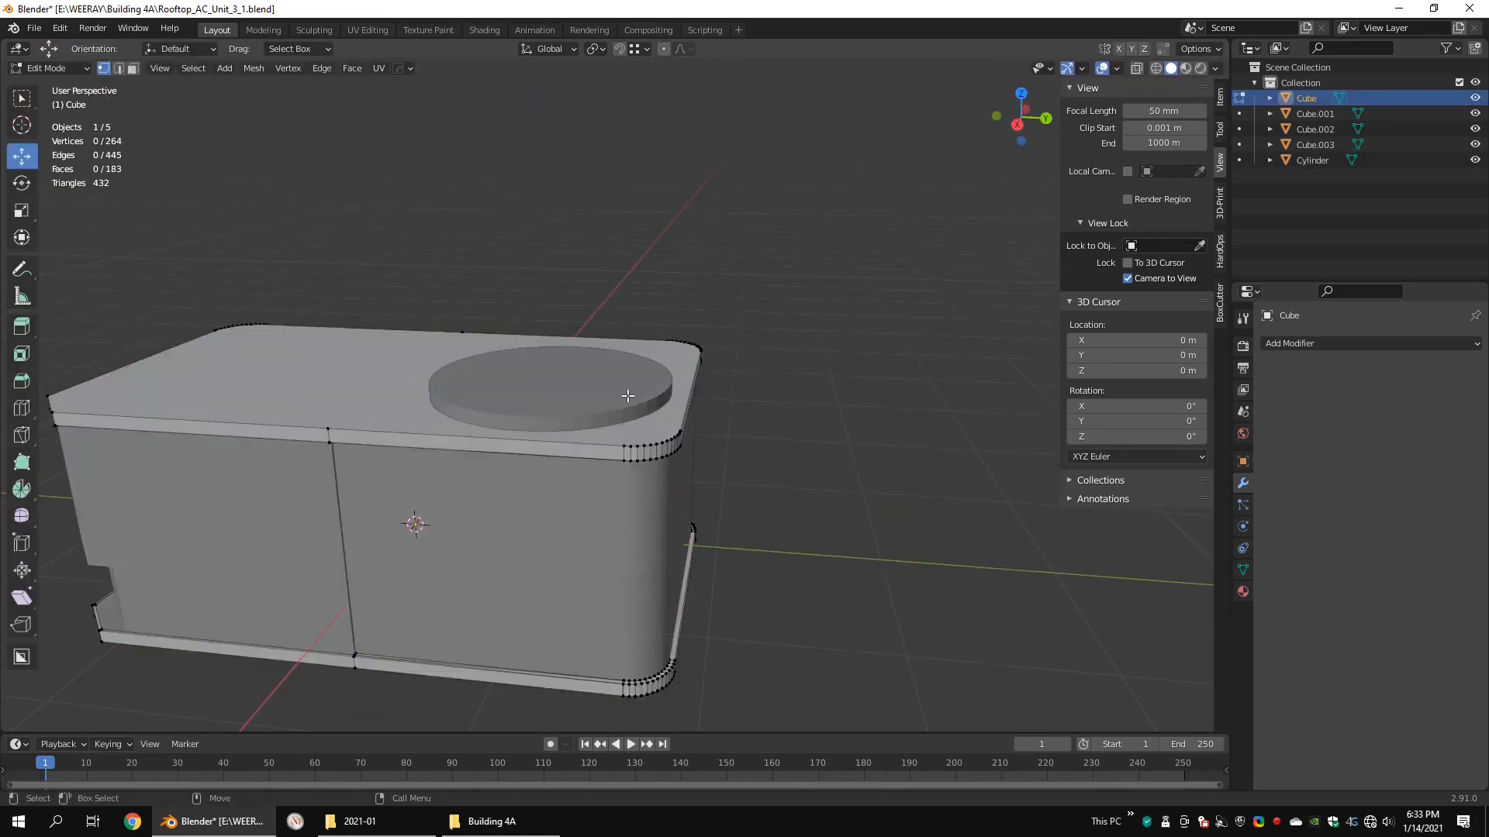
key(Tab)
Step: Raise the cylinder's bottom vertices about 0.474 m along Z to leave only a thin disc
click(624, 399)
key(Tab)
key(shift+z)
drag(743, 501, 404, 682)
key(shift+z)
drag(555, 528, 569, 301)
scroll(555, 400, up, 3)
key(KP_3)
key(shift+z)
Step: Delete the bottom and top cap faces of the thin cylinder, keeping only its side wall
middle_drag(679, 345, 668, 387)
key(x)
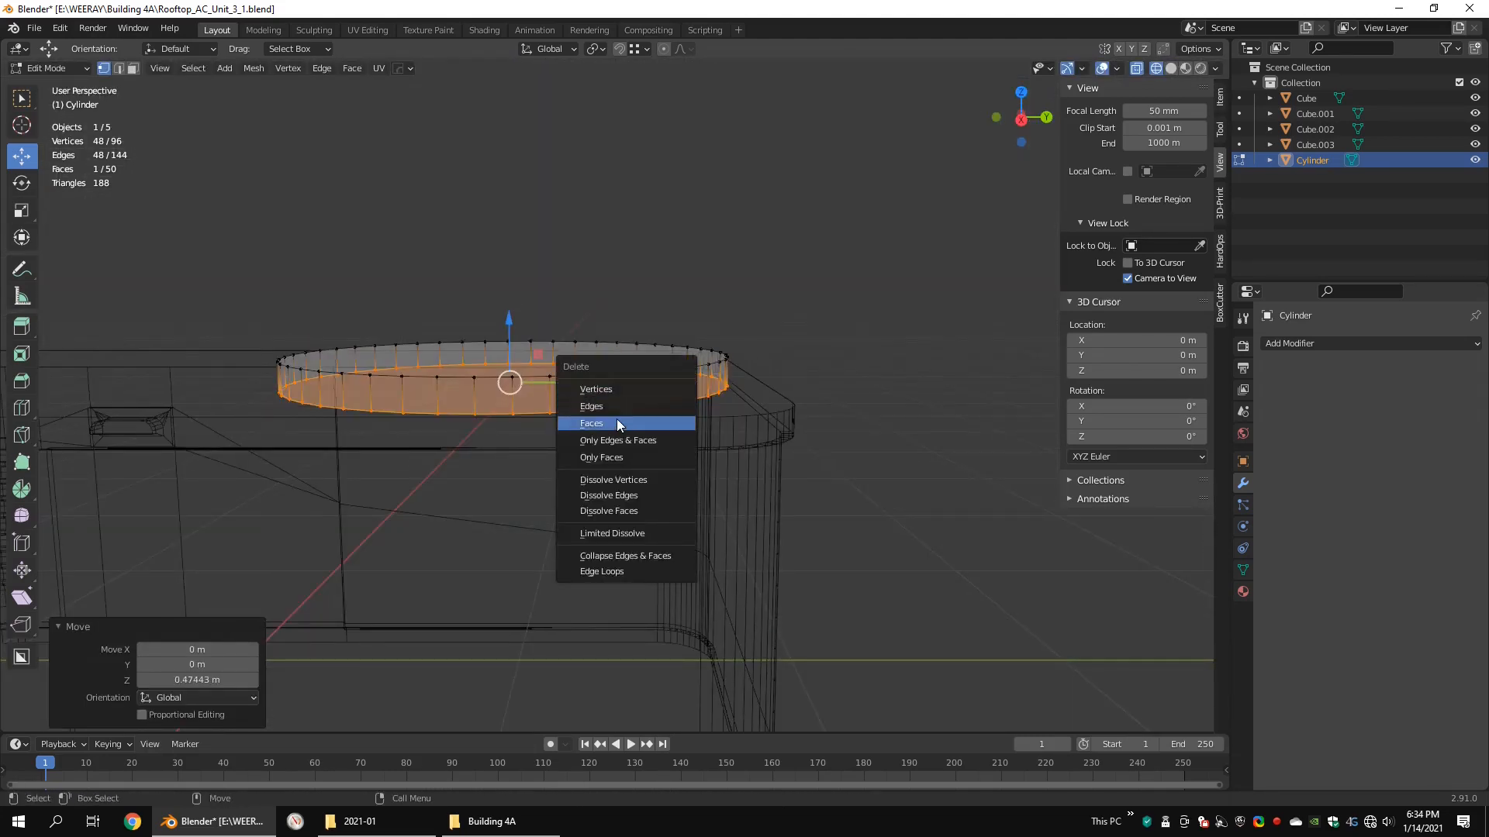
click(616, 419)
click(593, 324)
key(x)
click(598, 328)
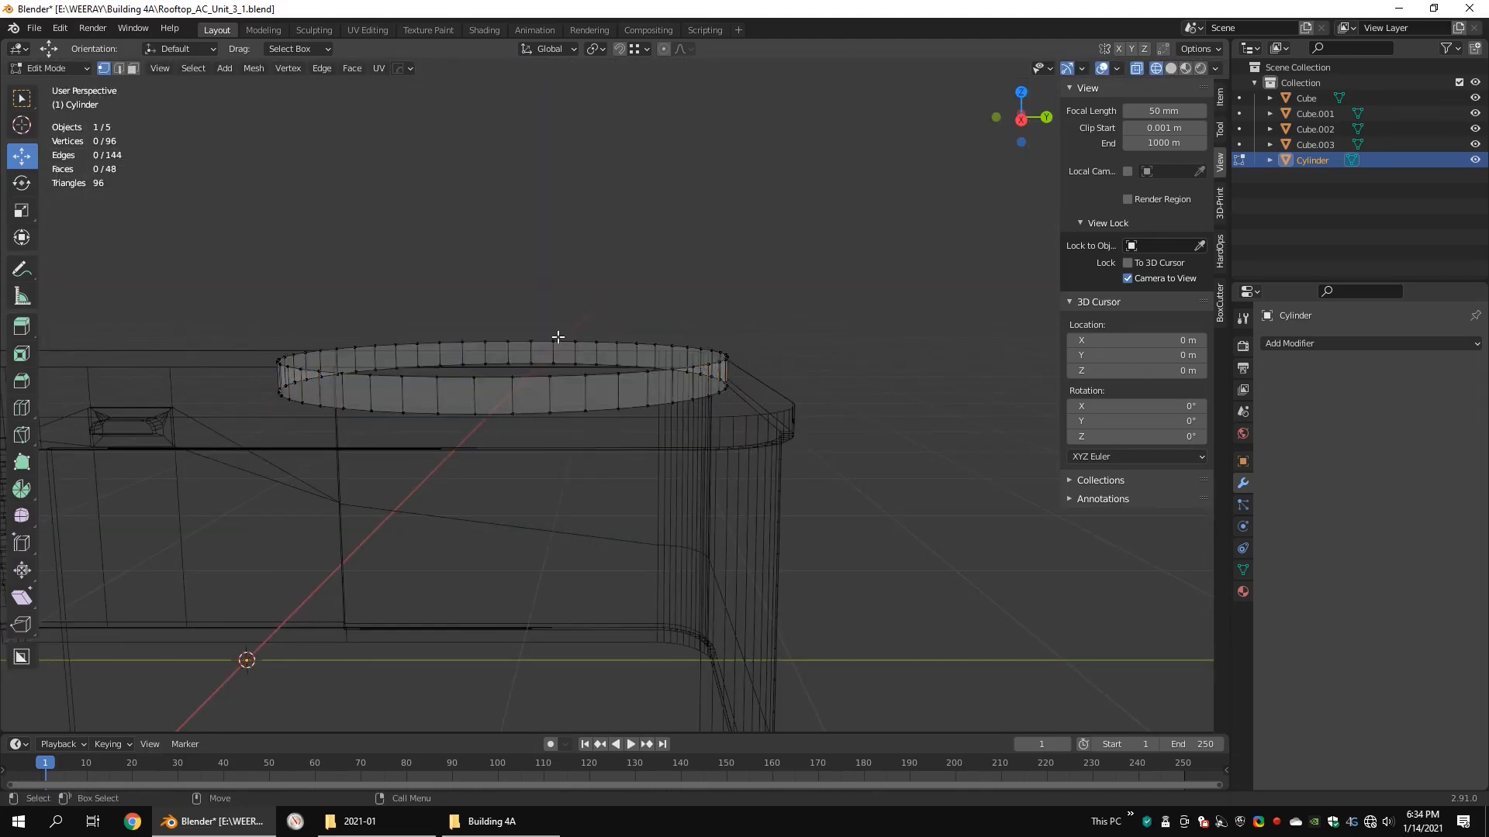
Step: Lower the whole open ring about 0.21 m along Z into the lid with snapping on
key(shift+z)
key(a)
key(g)
key(z)
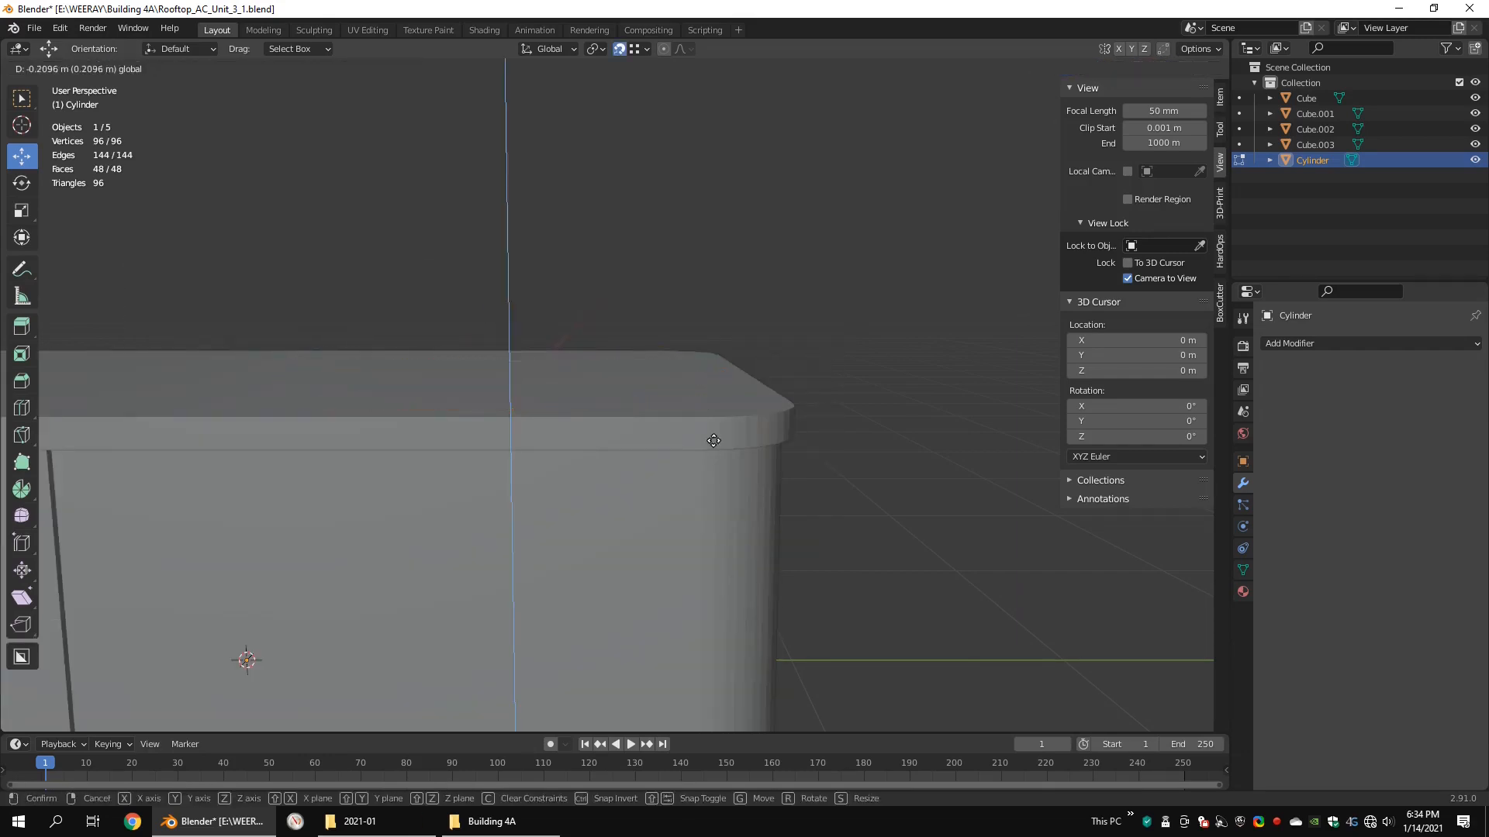
click(713, 441)
key(Tab)
Step: Delete the large top face of the lid
click(733, 411)
key(Tab)
click(681, 392)
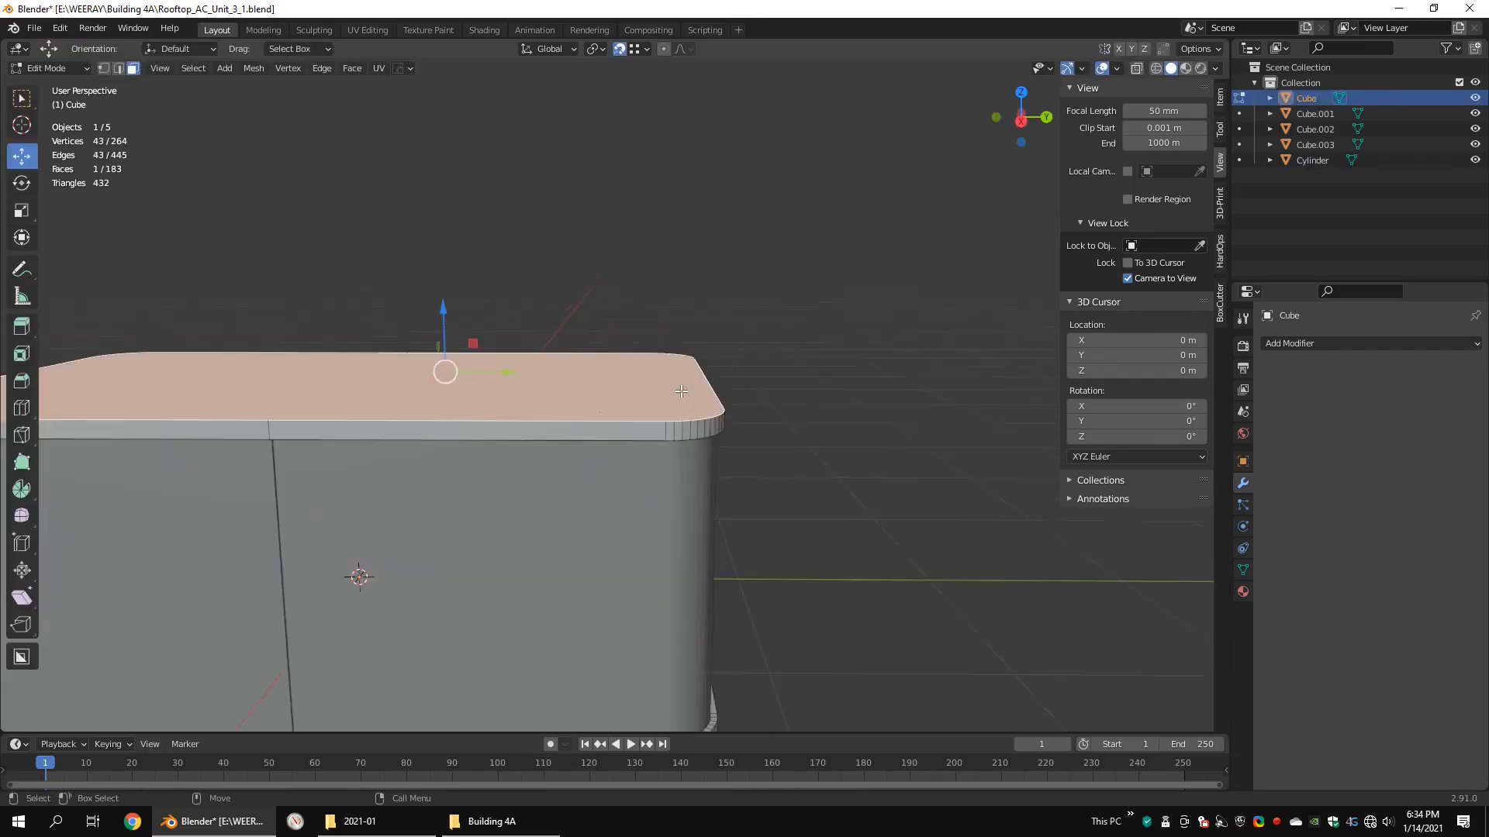
middle_drag(680, 391, 625, 357)
key(x)
click(620, 347)
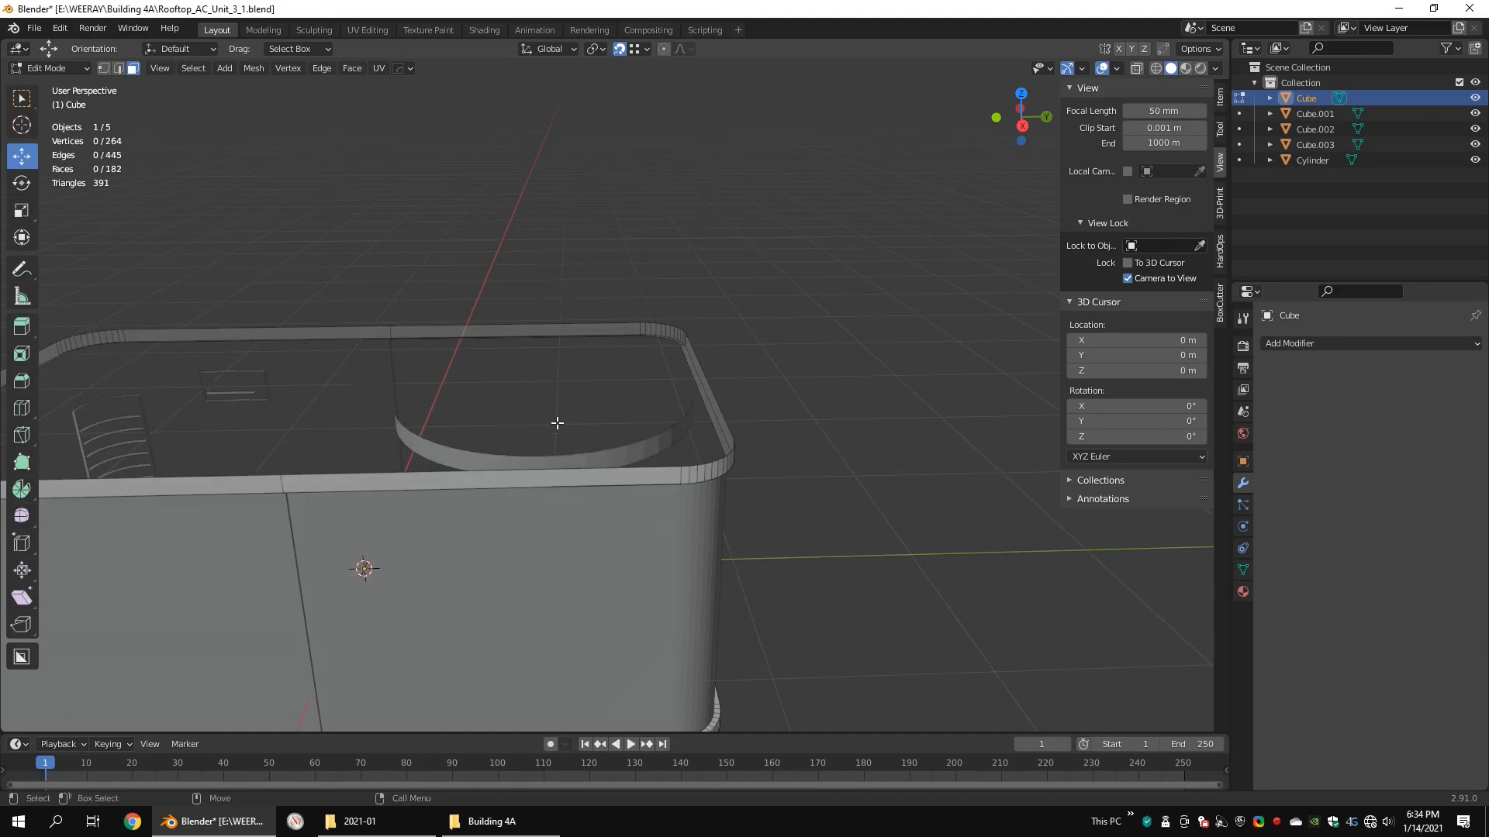
Step: Join the ring with the lid object into one mesh
key(Tab)
click(439, 436)
key(Tab)
key(2)
shift+middle_drag(439, 435, 523, 423)
middle_drag(523, 423, 529, 374)
key(Tab)
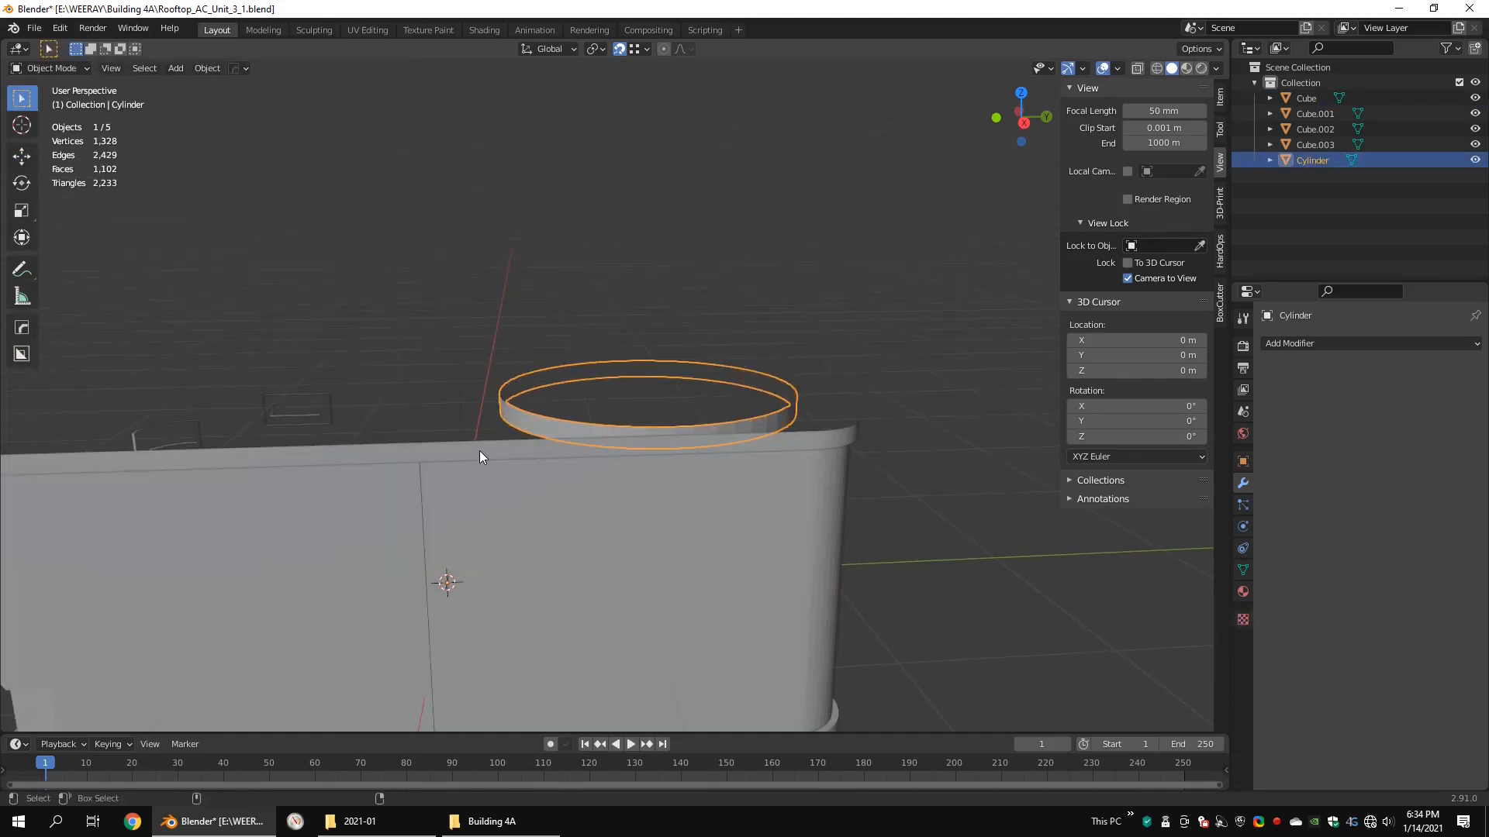
shift+click(481, 453)
key(ctrl+j)
Step: Fill the half of the lid's top away from the ring with faces, up to the middle seam
scroll(705, 388, up, 2)
key(Tab)
click(529, 363)
scroll(530, 364, down, 2)
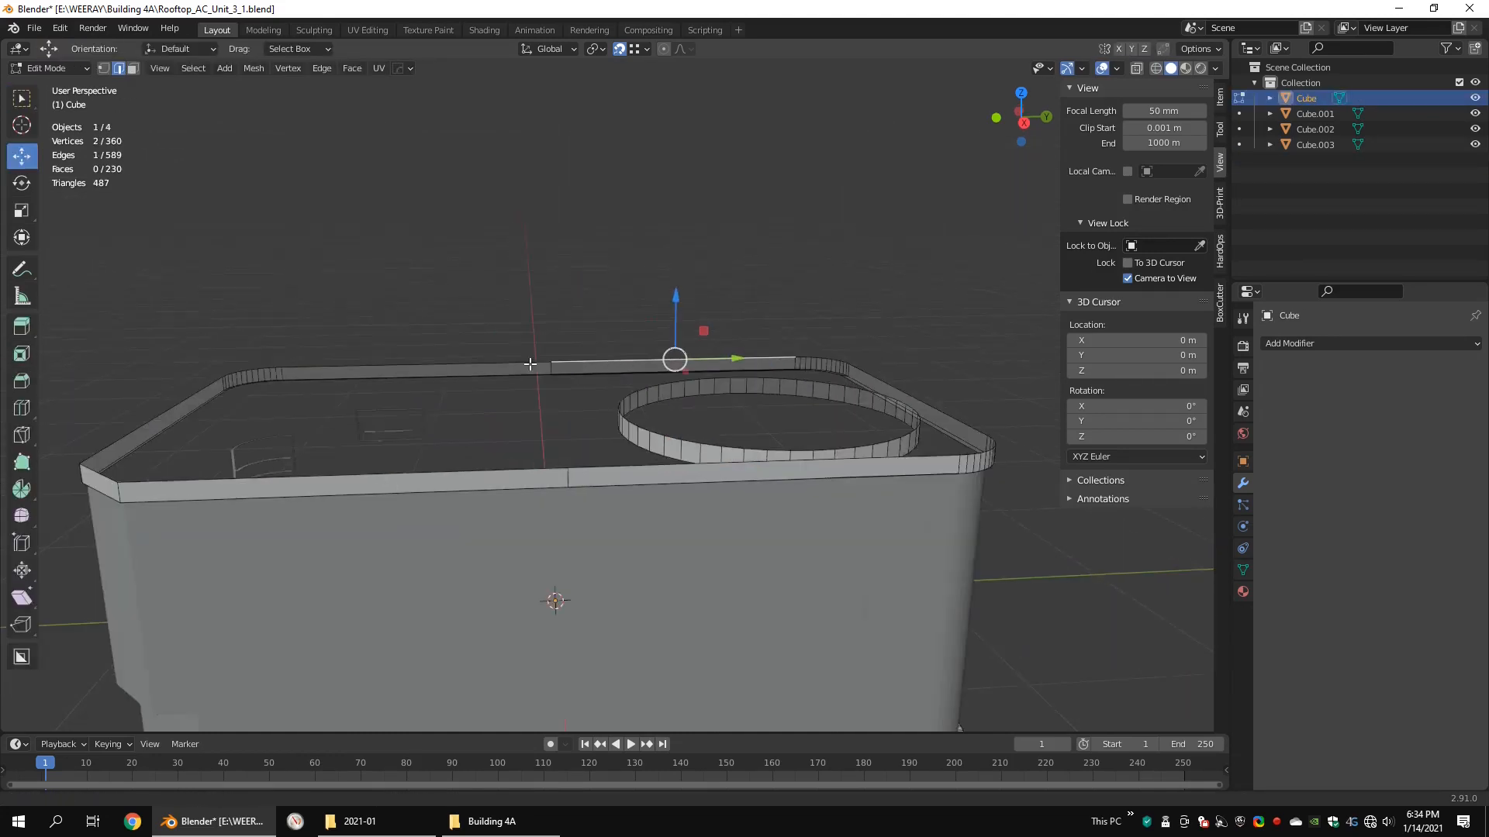
key(f)
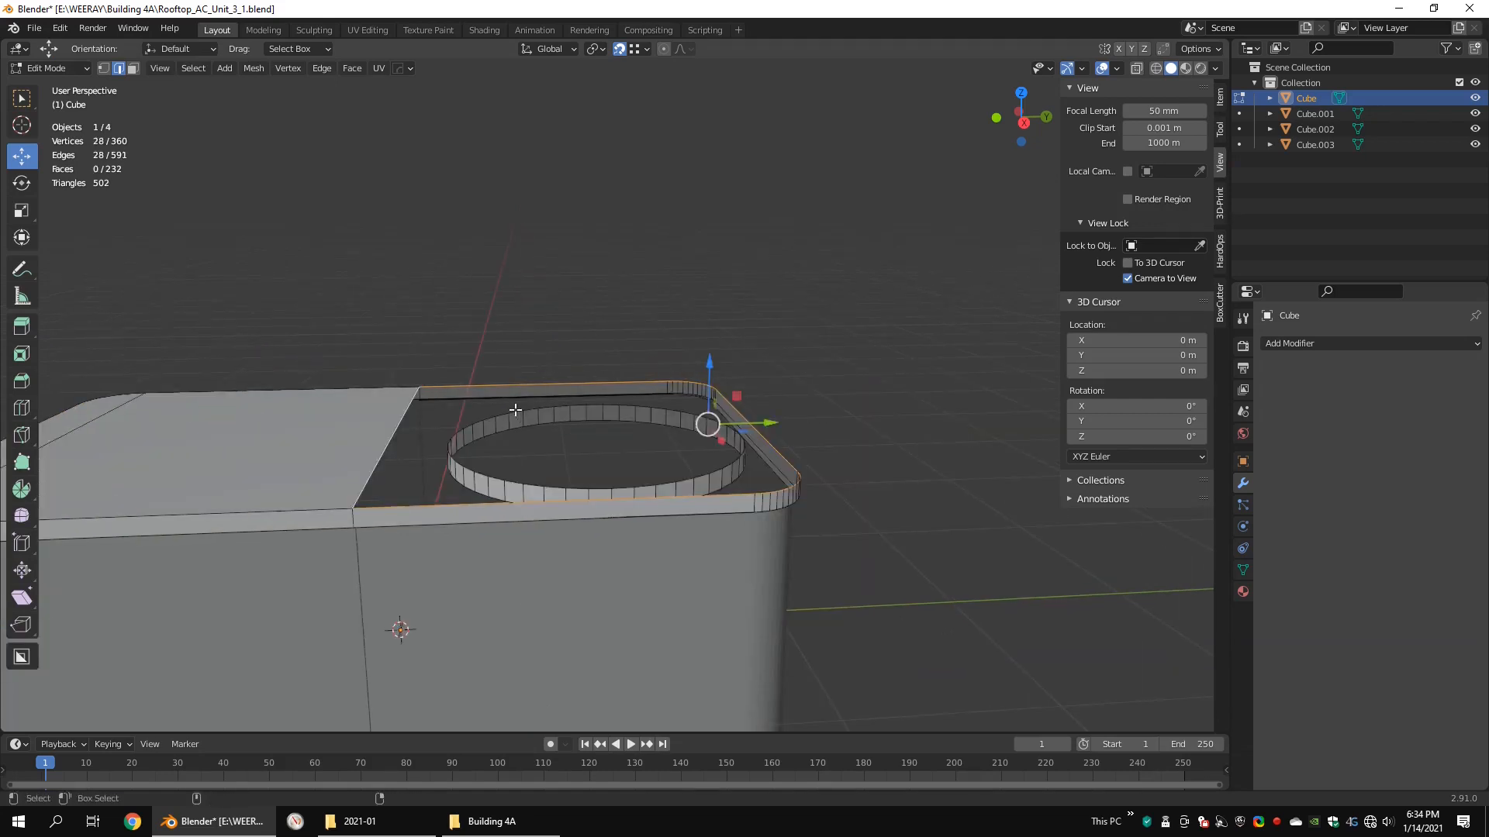
Step: Select all linked faces of the ring and flip their normals
middle_drag(578, 402, 788, 395)
key(ctrl+l)
key(alt+n)
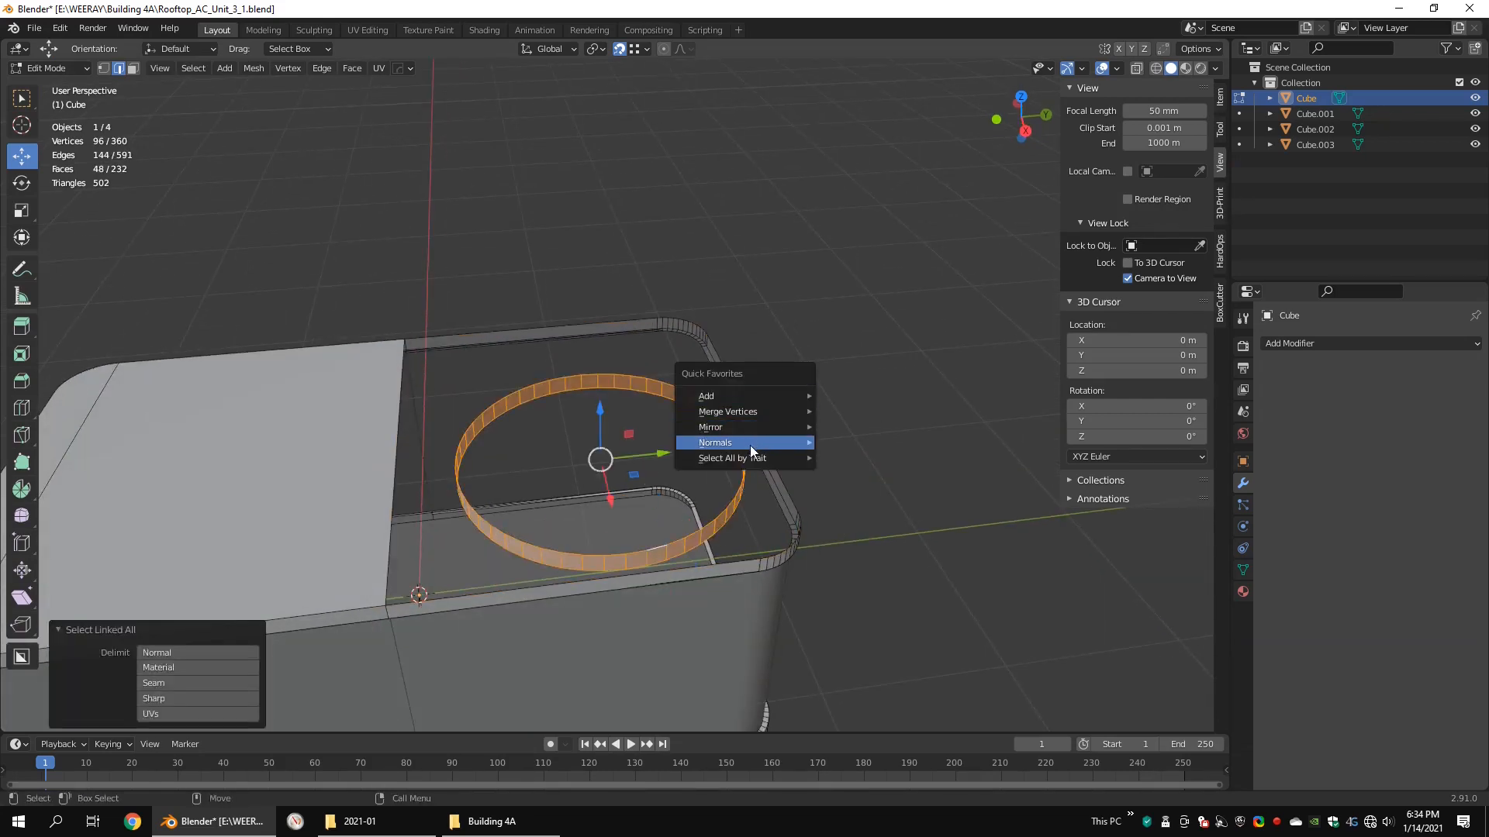
click(750, 444)
alt+shift+click(402, 386)
middle_drag(729, 318, 713, 289)
key(ctrl+r)
click(534, 480)
right_click(535, 480)
key(ctrl+z)
Step: Add 10 loop cuts to the lid rim along both long sides beside the ring
key(ctrl+r)
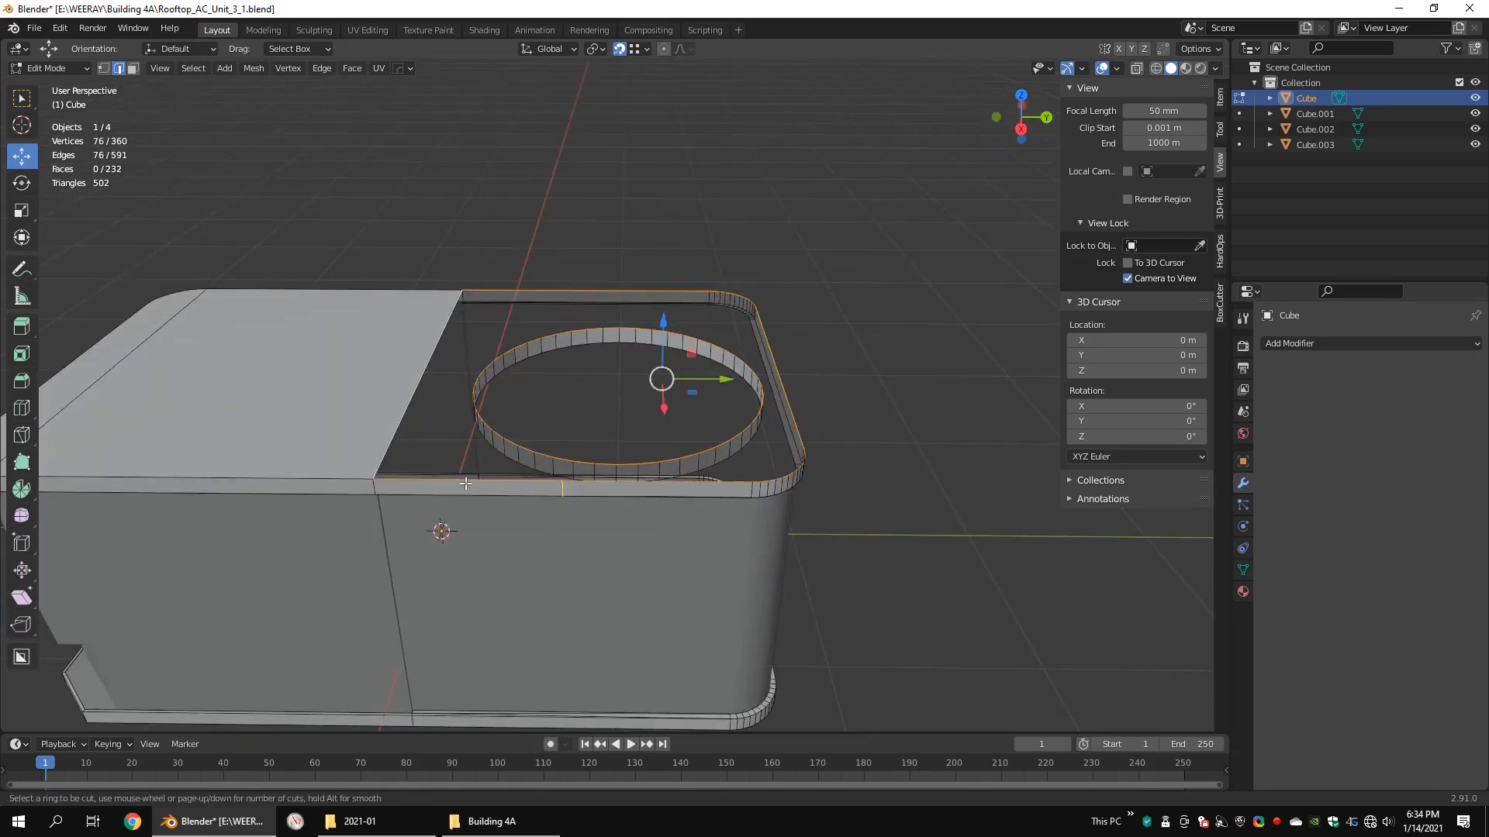
scroll(466, 483, up, 2)
click(465, 483)
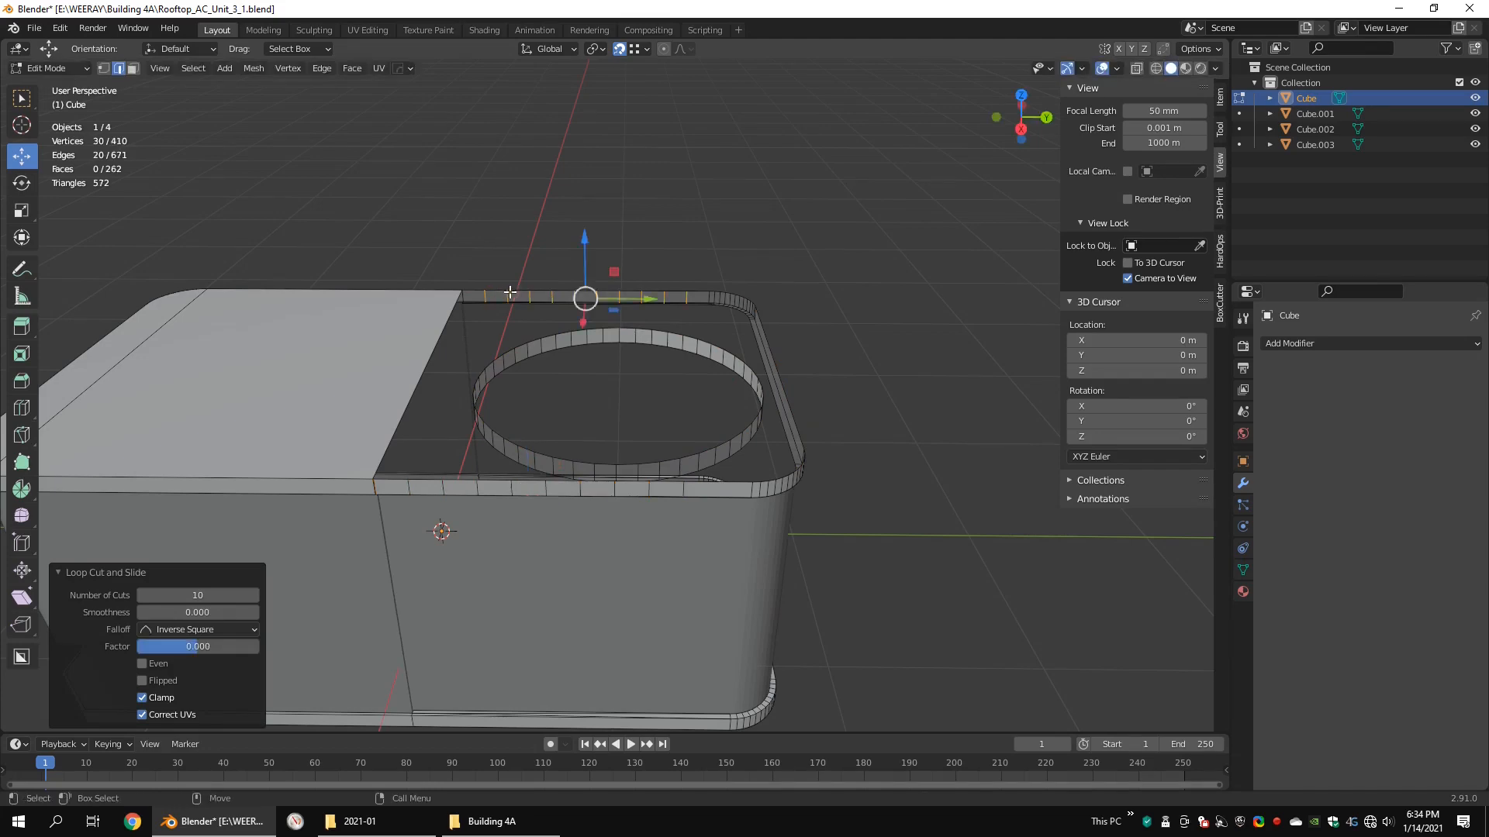
Step: Add three lengthwise loop cuts across the filled half of the lid's top
alt+click(504, 363)
key(ctrl+r)
scroll(385, 371, up, 2)
click(386, 373)
right_click(386, 372)
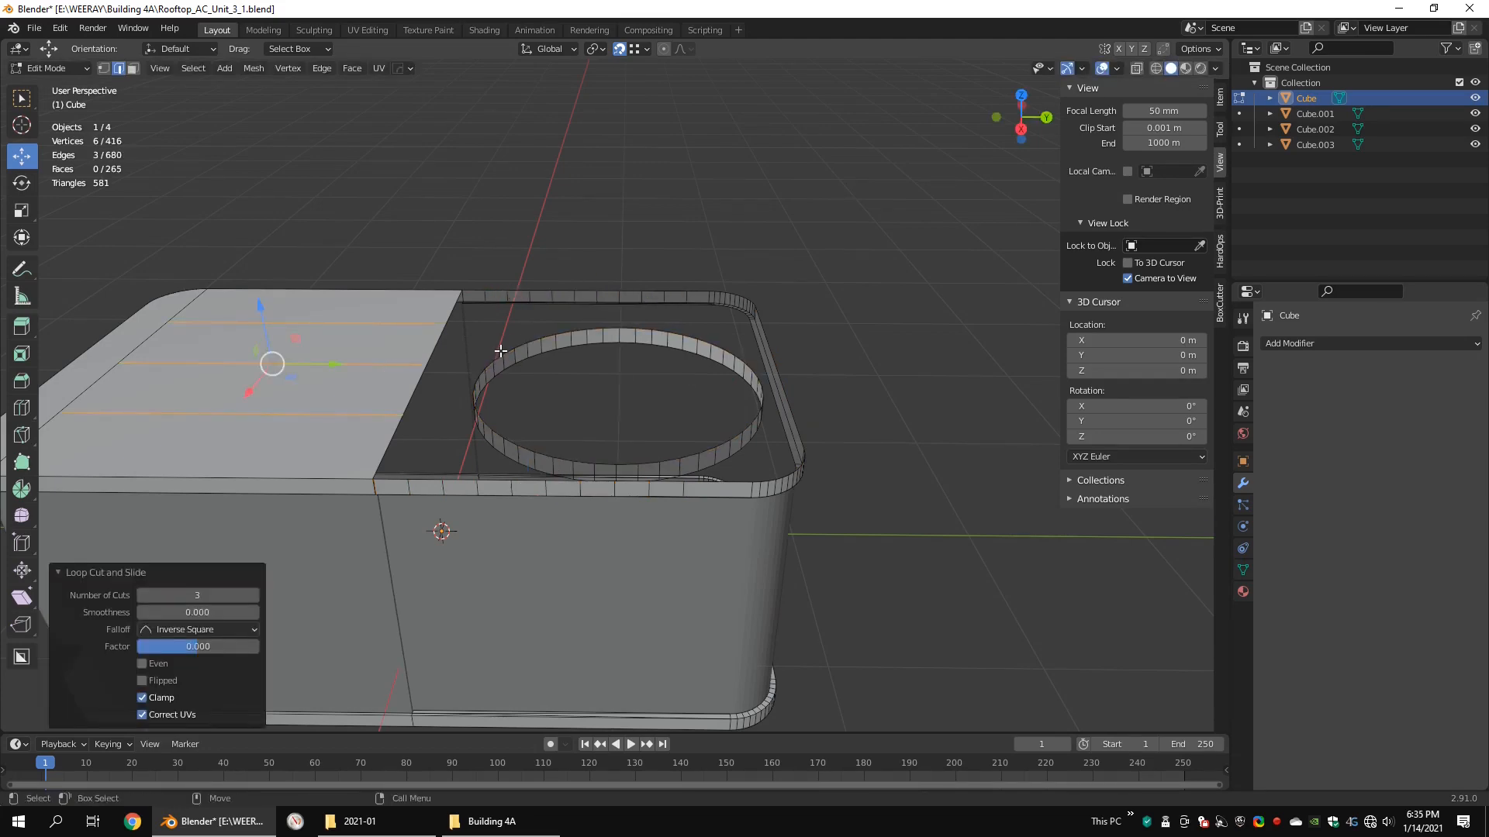
Step: Fill the gap between the ring's upper edge and the surrounding lid boundary with triangulated faces
alt+click(500, 350)
right_click(894, 356)
click(894, 356)
click(894, 357)
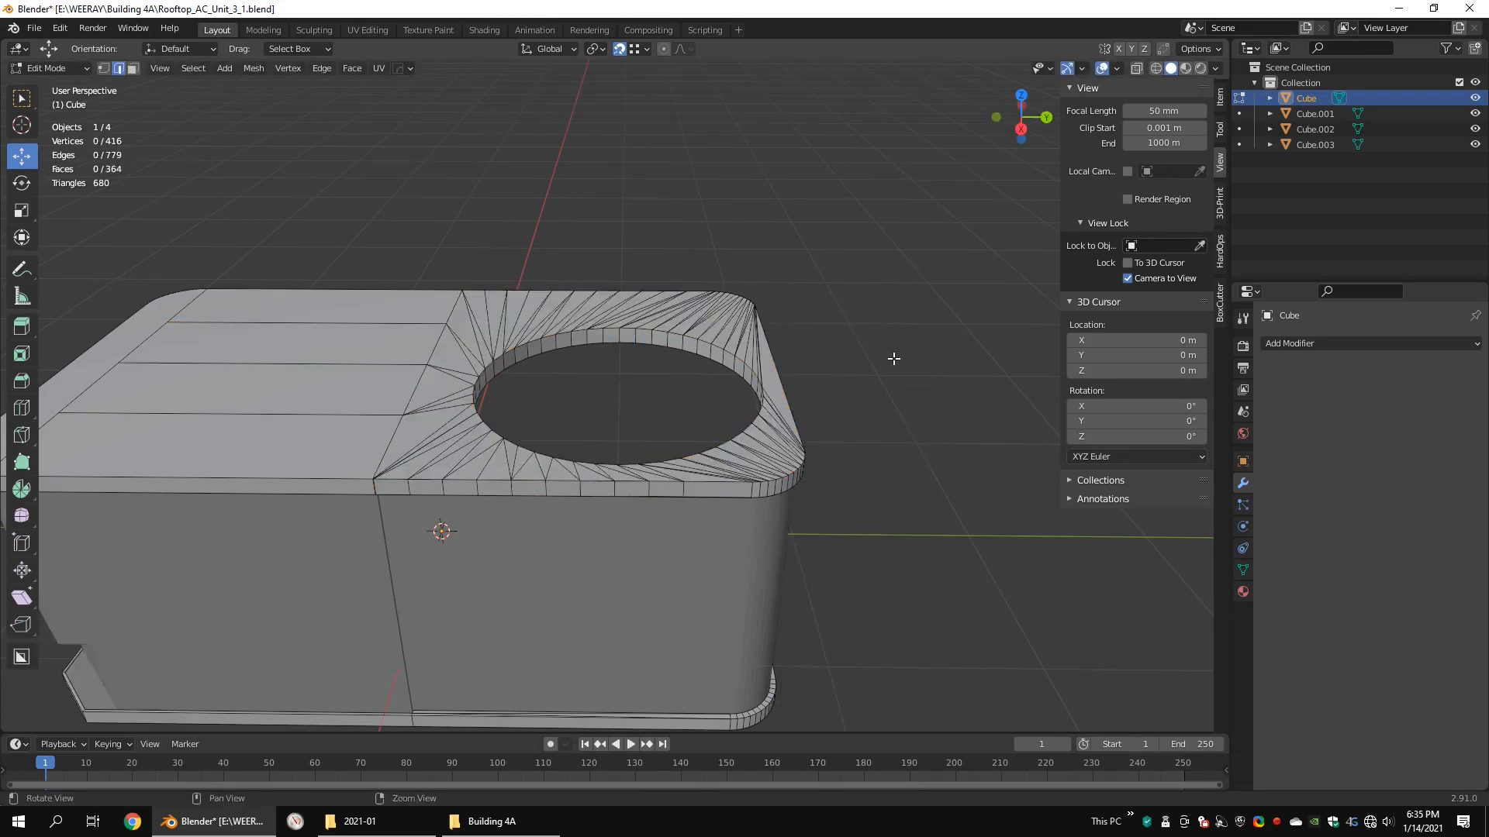
Step: Select the faces of the round opening's inner wall and scale them to 0.956 in top view
middle_drag(894, 357, 849, 334)
scroll(698, 287, up, 4)
alt+click(575, 240)
scroll(574, 239, down, 4)
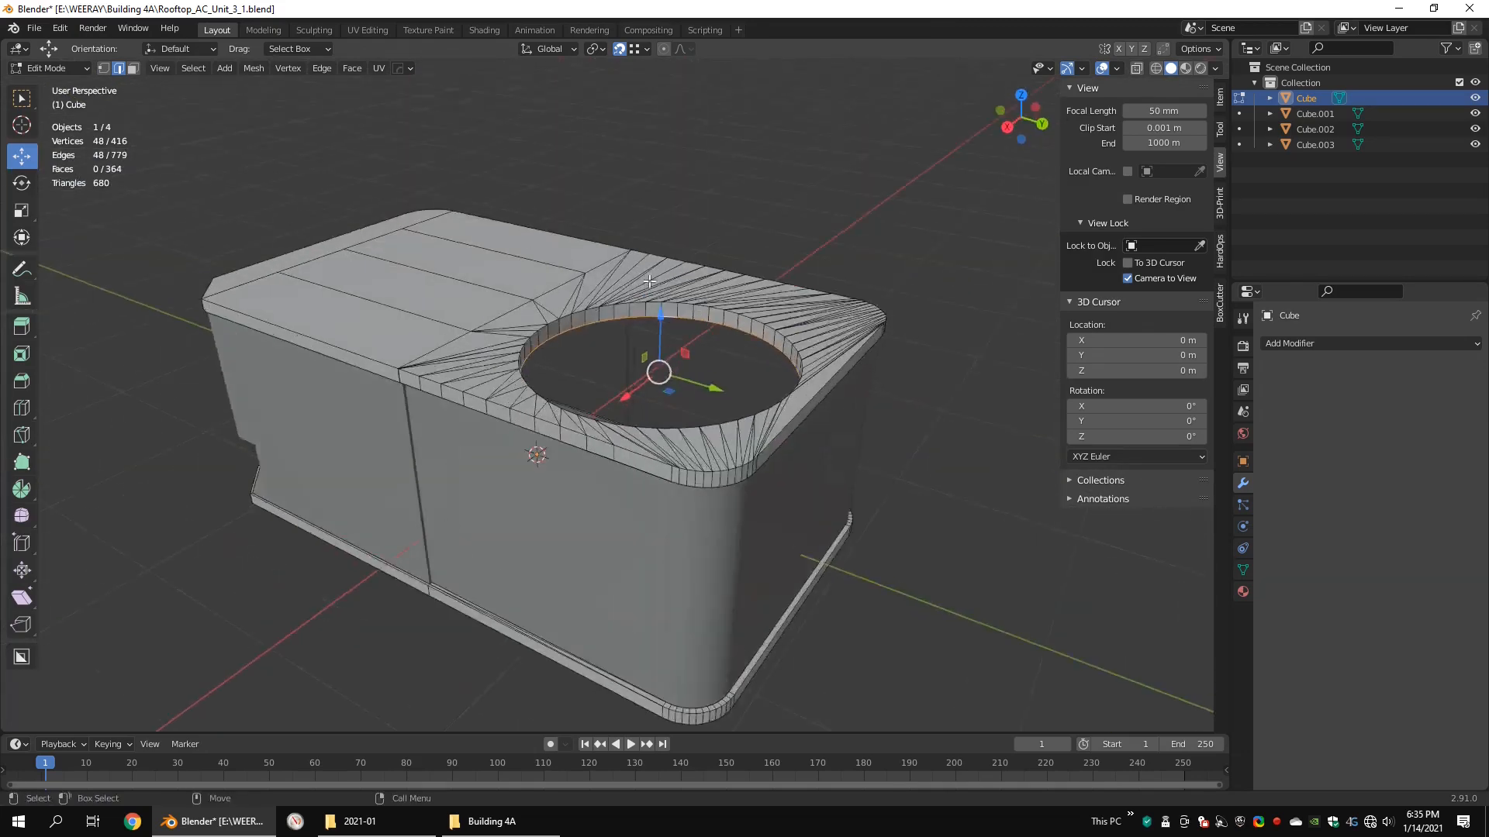
scroll(666, 310, up, 3)
drag(694, 302, 694, 291)
key(3)
alt+click(720, 259)
key(KP_7)
key(s)
click(571, 337)
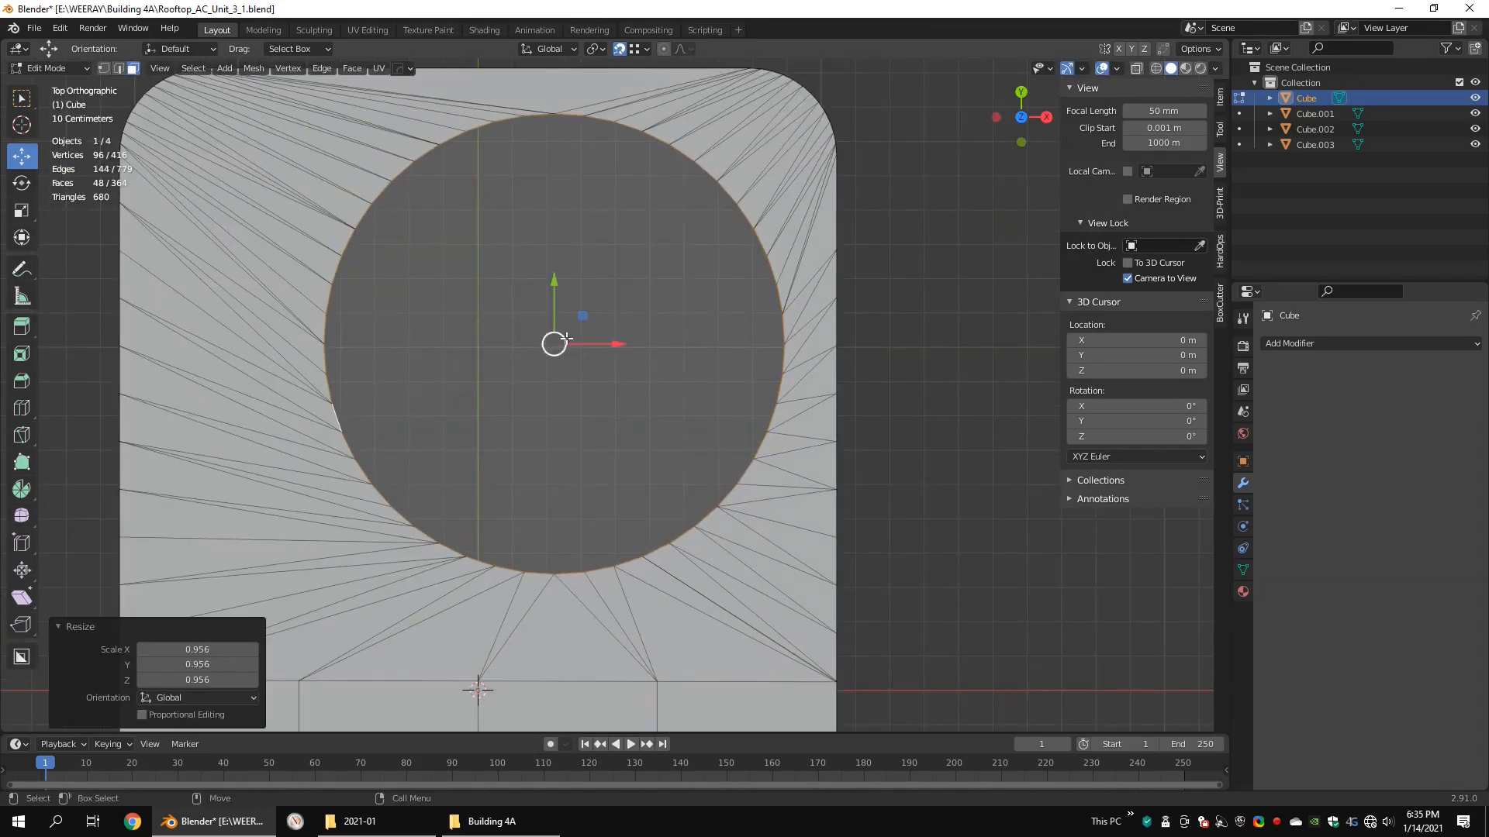
Step: Move the opening's wall about 0.027 m in X and 0.020 m in Y, then scale it down to about 0.98
key(g)
click(581, 333)
key(ctrl+alt+q)
key(ctrl+alt+q)
key(KP_3)
key(s)
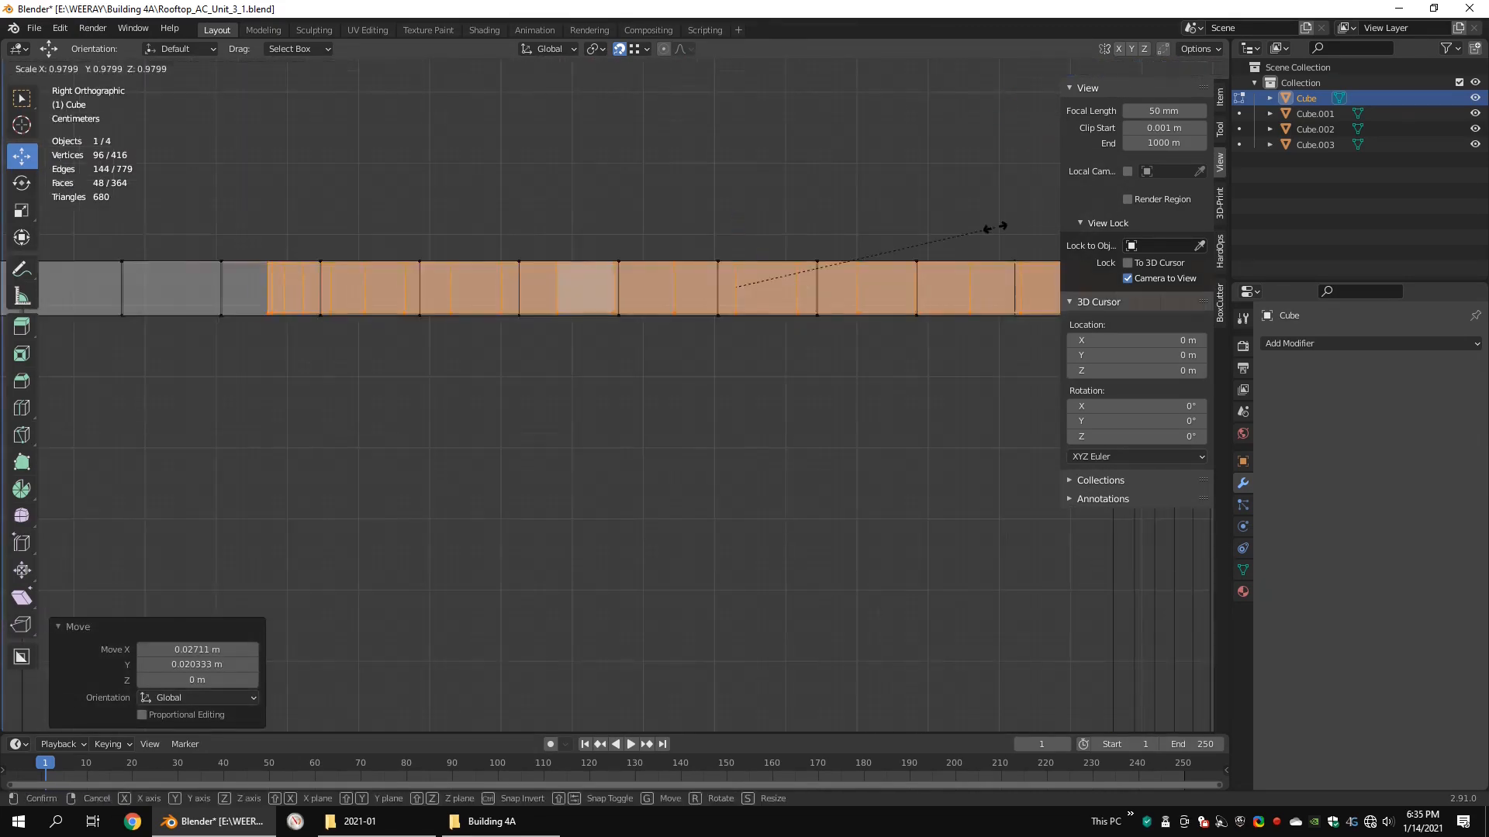
click(986, 230)
Step: Move the opening's wall along Z in side view, snapping it to the lid's top level
middle_drag(931, 240, 558, 349)
key(KP_3)
key(shift+z)
drag(672, 300, 938, 329)
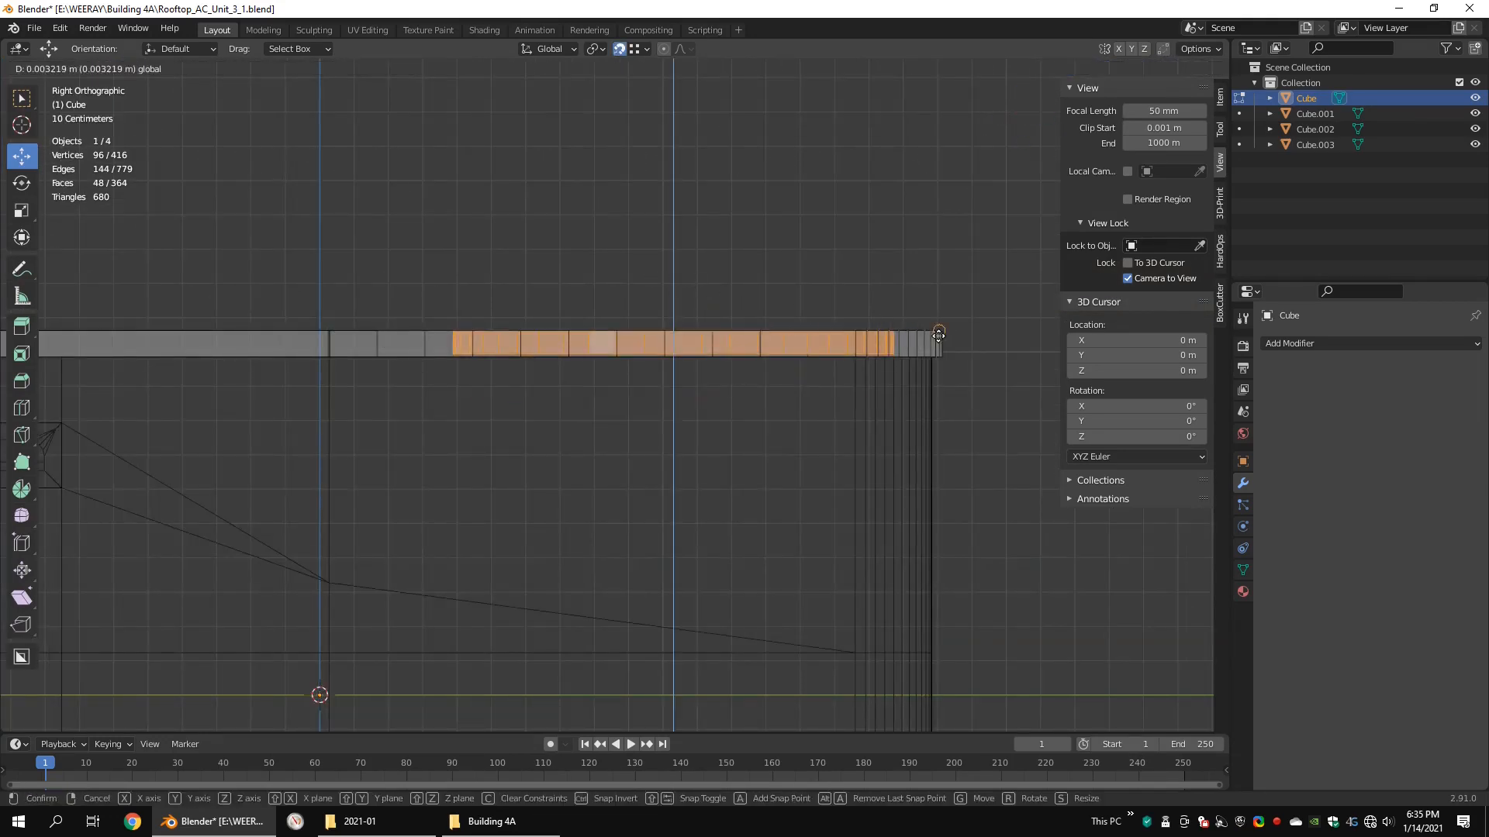
key(shift+z)
Step: Raise the lower edge loop of the opening's wall about 0.059 m along Z
middle_drag(915, 325, 860, 411)
double_click(514, 269)
drag(673, 281, 691, 259)
click(699, 257)
Step: Snap the 3D cursor to the centre of the selected opening loop and add a cube there
scroll(710, 295, down, 4)
key(shift+s)
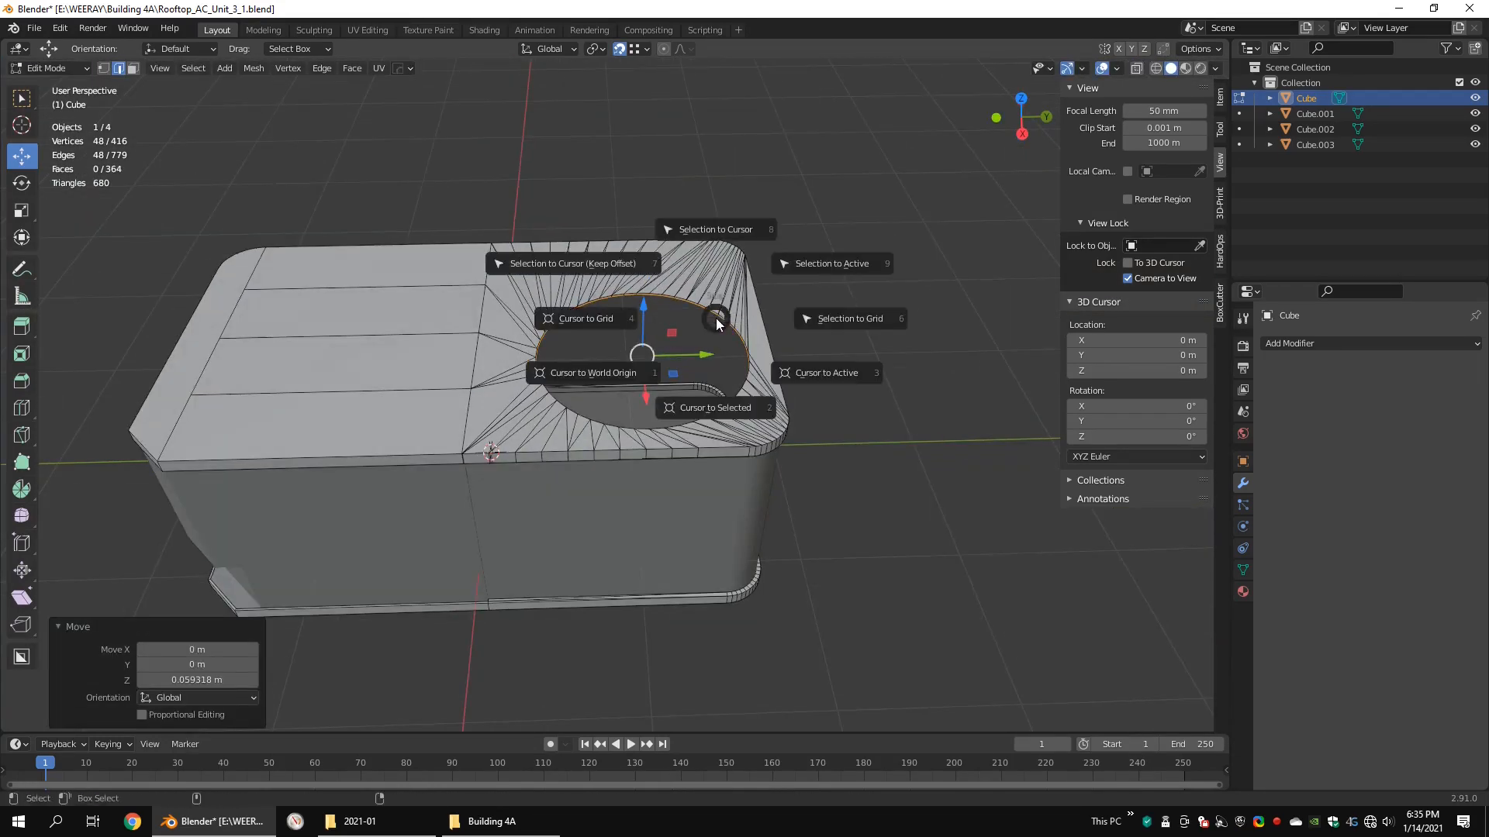
click(713, 405)
key(Tab)
key(shift+a)
mouse_move(942, 291)
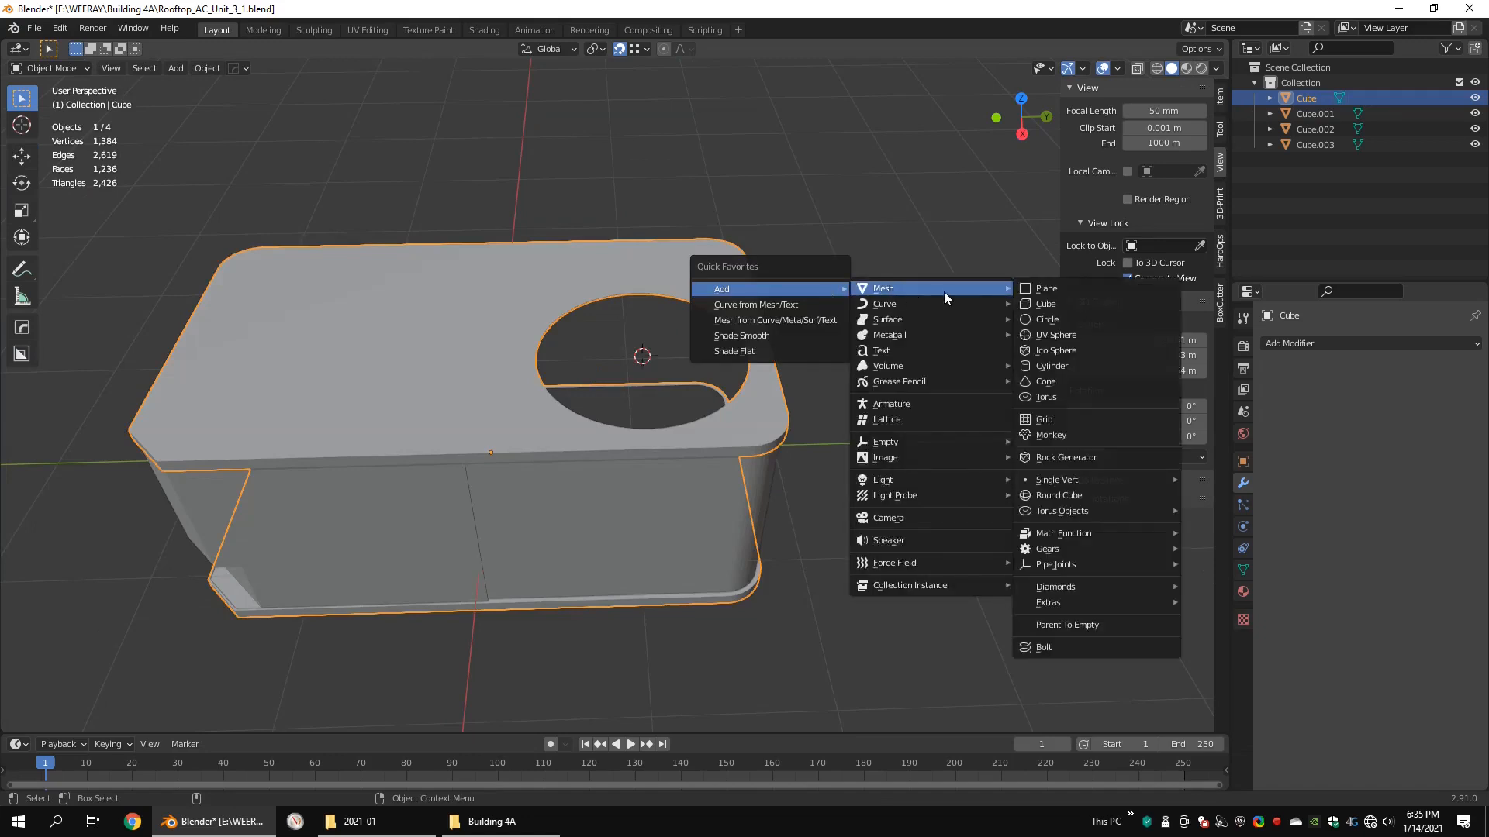
click(1045, 311)
Step: Scale the new cube down in top view until it just surrounds the round opening
key(ctrl+alt+q)
key(shift+z)
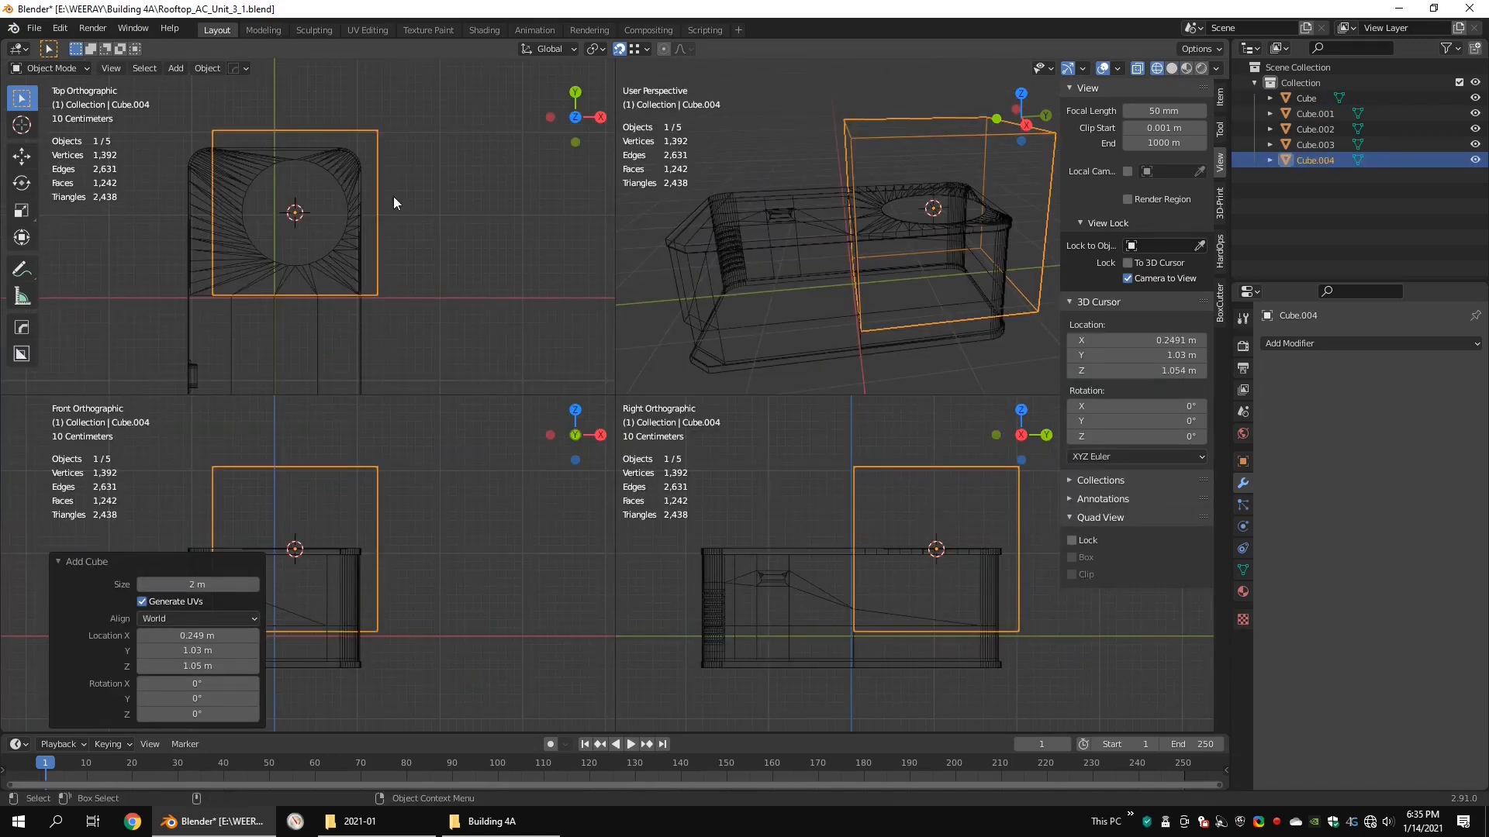
key(ctrl+space)
key(Tab)
key(s)
click(819, 242)
Step: Flatten the cube in side view by aligning its top with the lid and raising its bottom, forming a shallow box
key(KP_3)
drag(861, 172, 469, 286)
drag(648, 171, 646, 311)
scroll(791, 387, up, 3)
drag(946, 468, 418, 589)
key(g)
key(z)
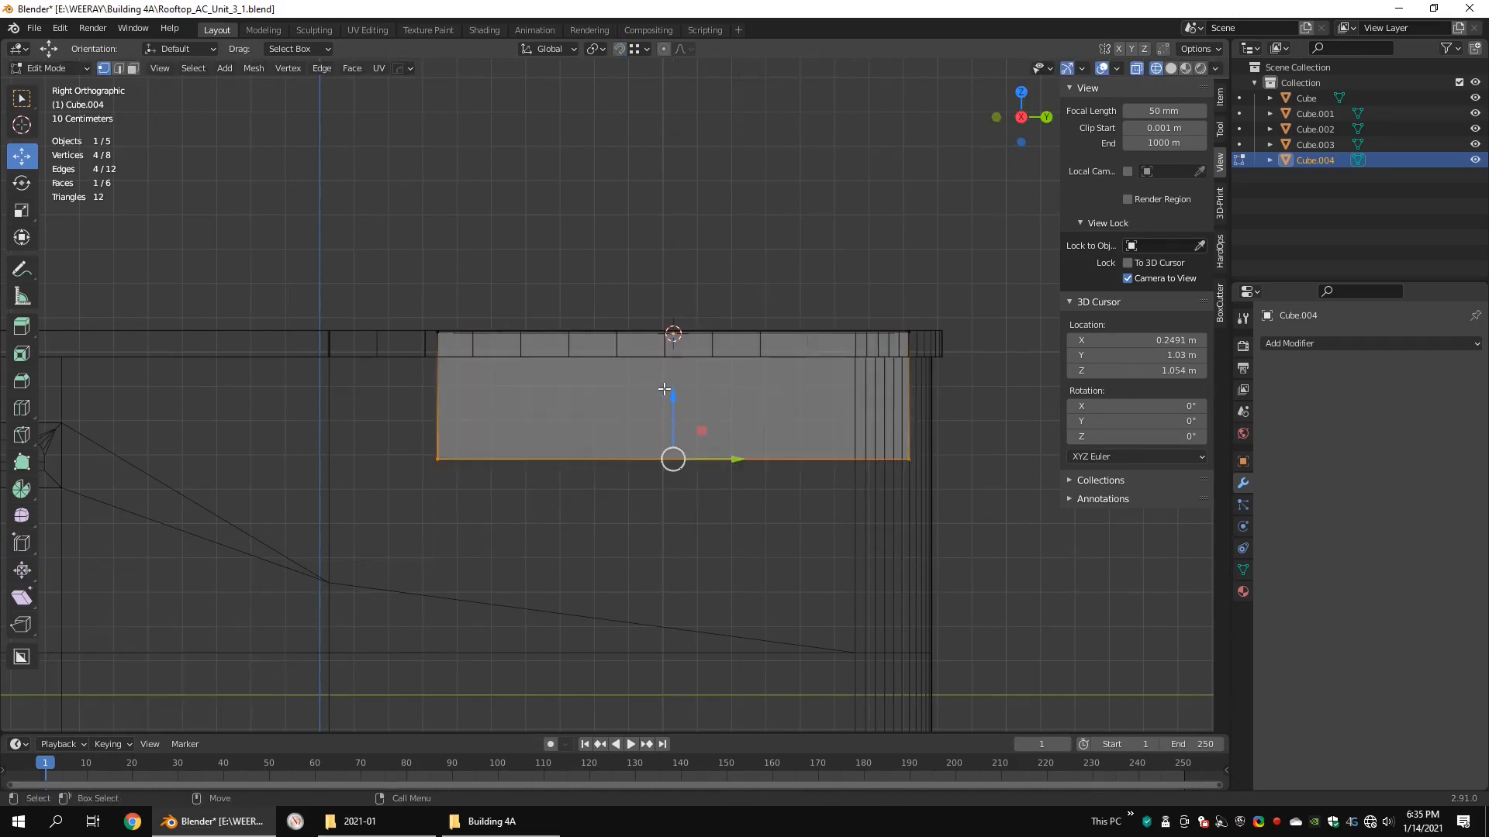
click(700, 334)
Step: Delete the top face of the shallow box beneath the opening
key(shift+z)
middle_drag(700, 334, 698, 372)
key(3)
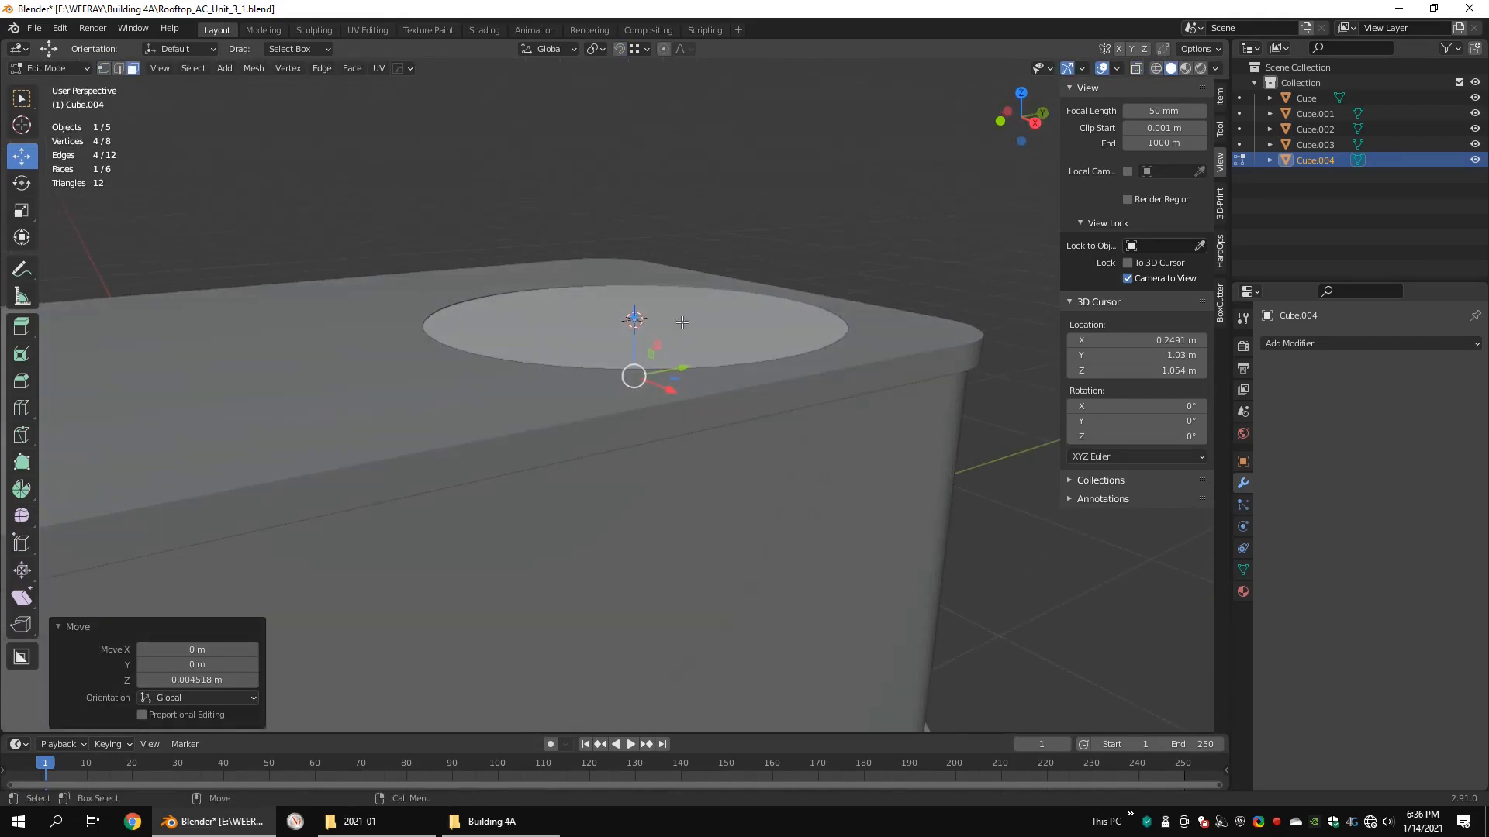
key(x)
click(695, 315)
Step: Select the whole open box and flip its normals to face inward
key(shift+z)
key(a)
key(shift+z)
key(q)
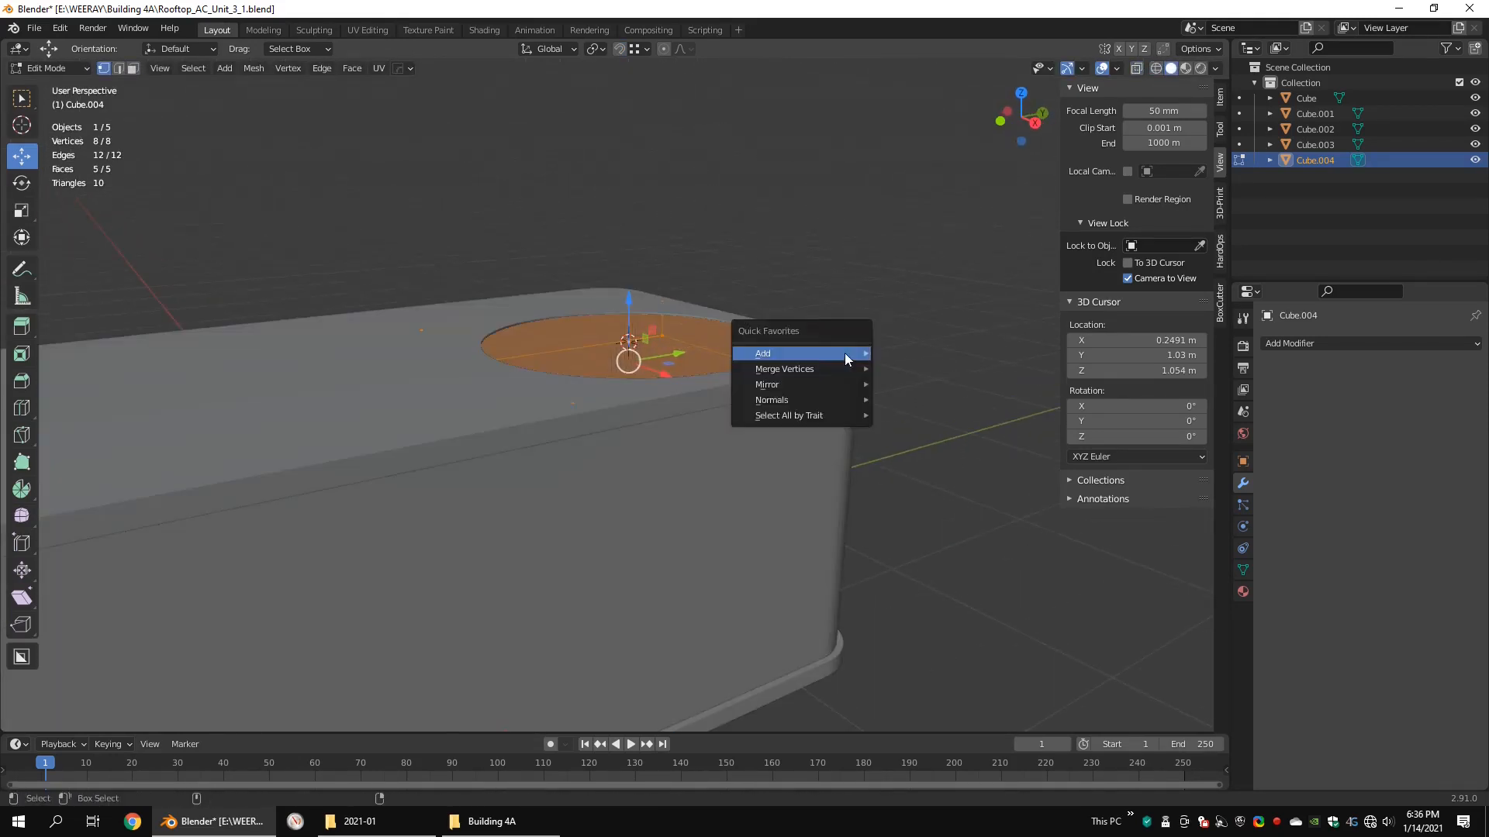
mouse_move(814, 400)
click(917, 402)
Step: Select the lid opening's inner edge loop and raise it about 0.0175 m along Z to form a lip
key(Tab)
click(811, 363)
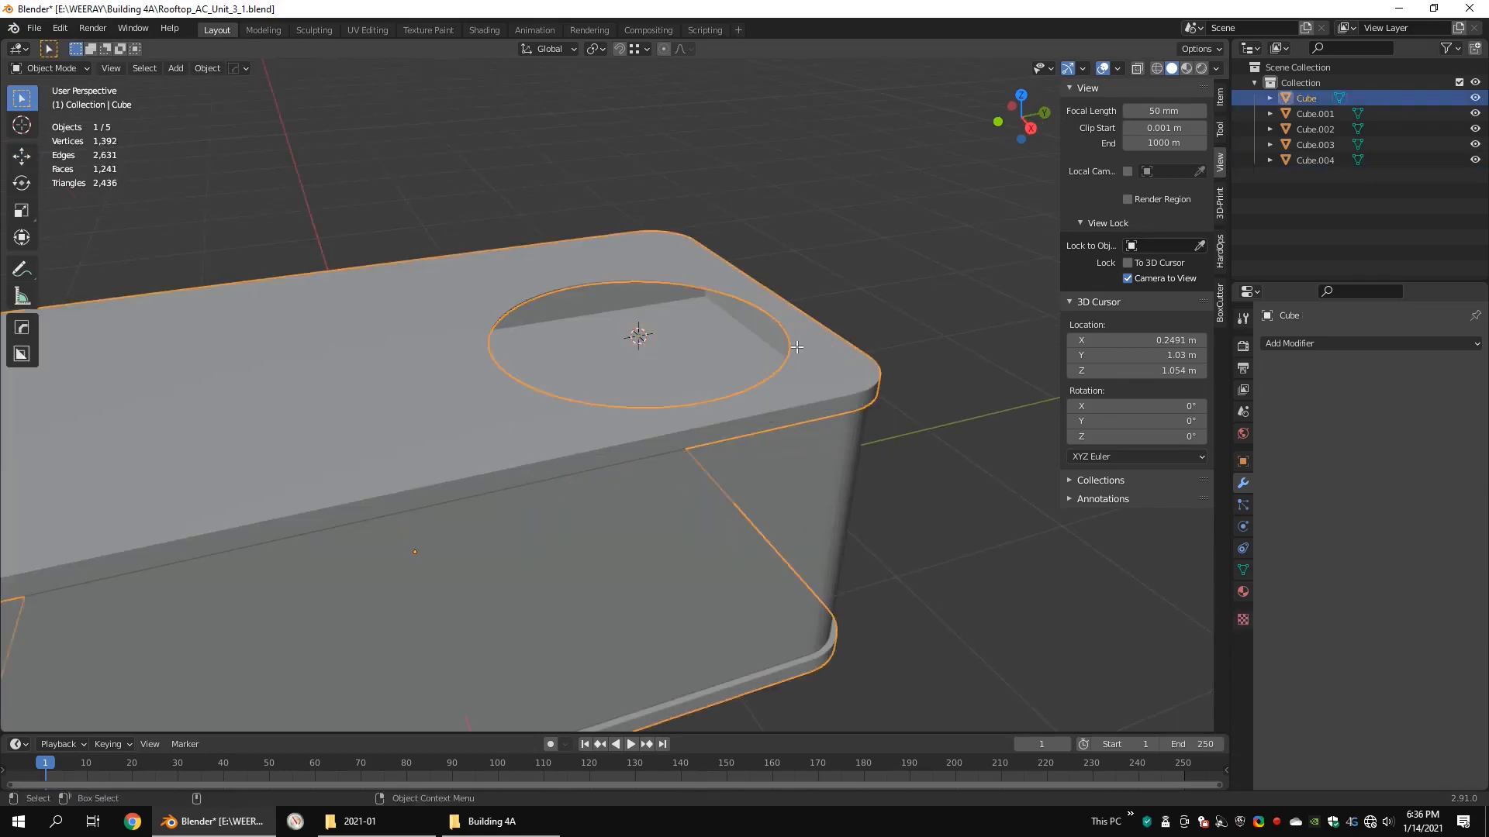
key(Tab)
key(2)
scroll(810, 363, up, 5)
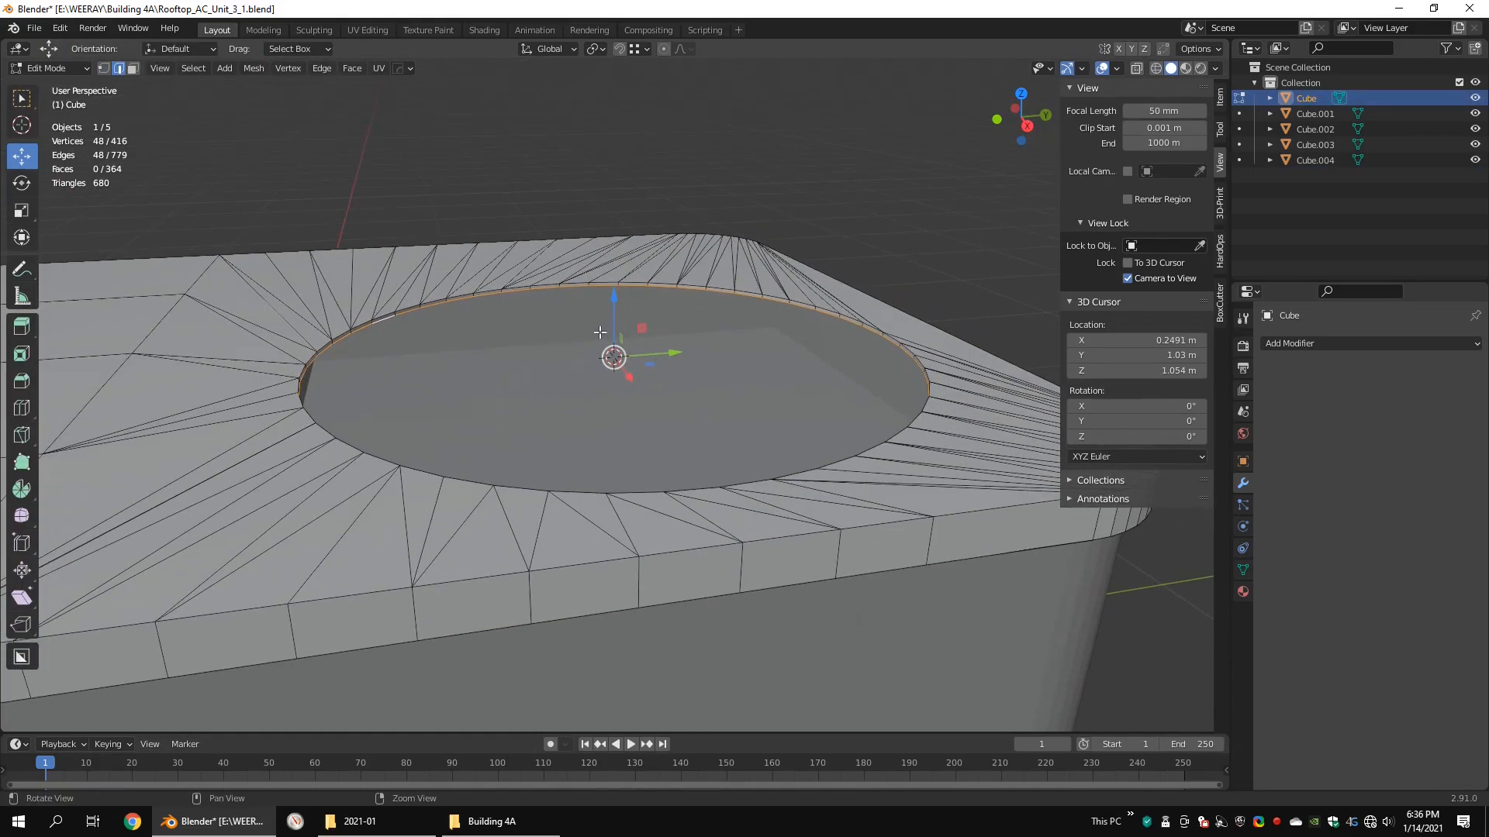
key(e)
key(z)
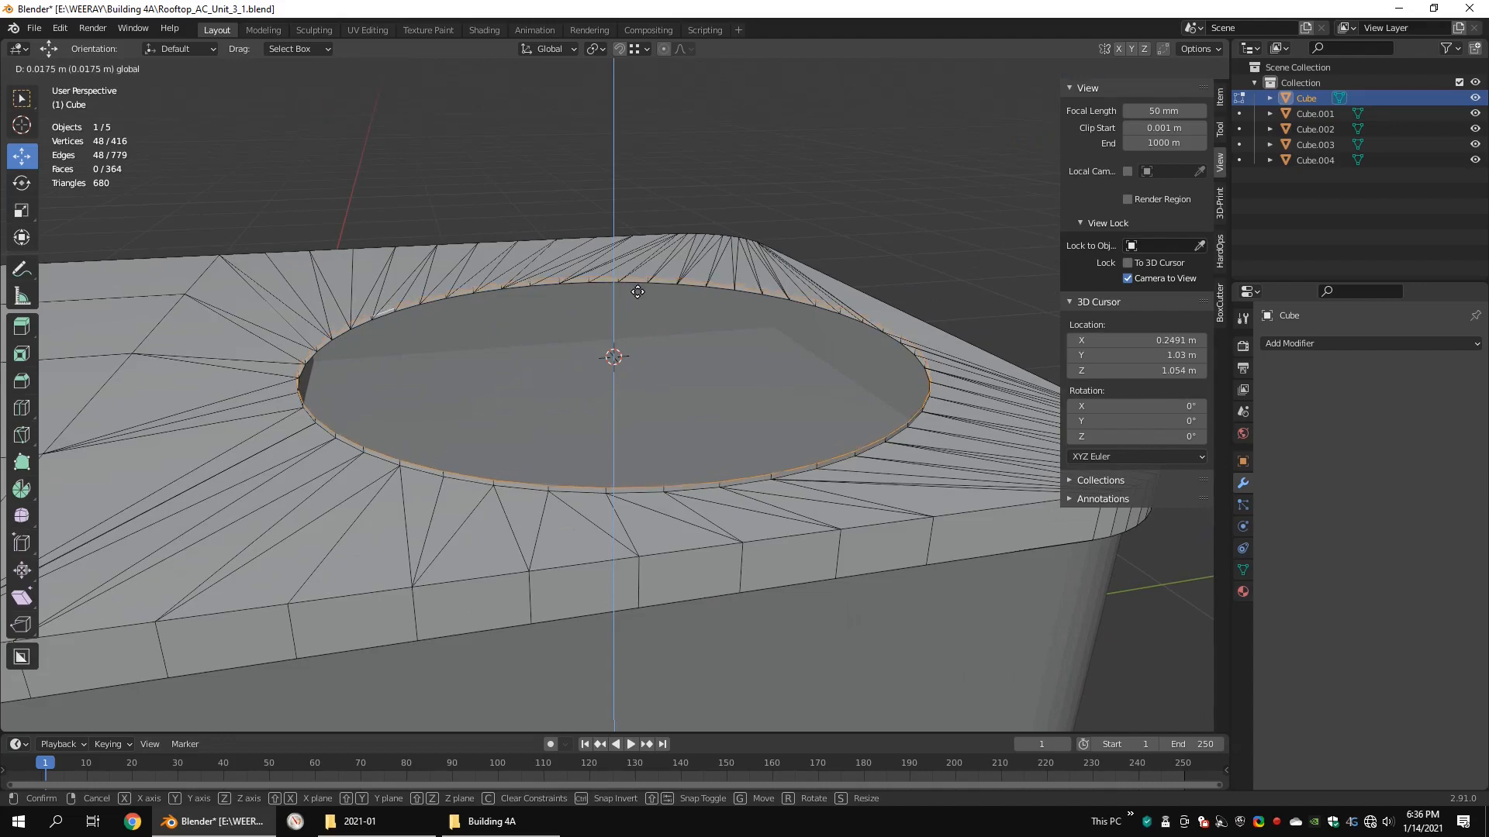
click(638, 292)
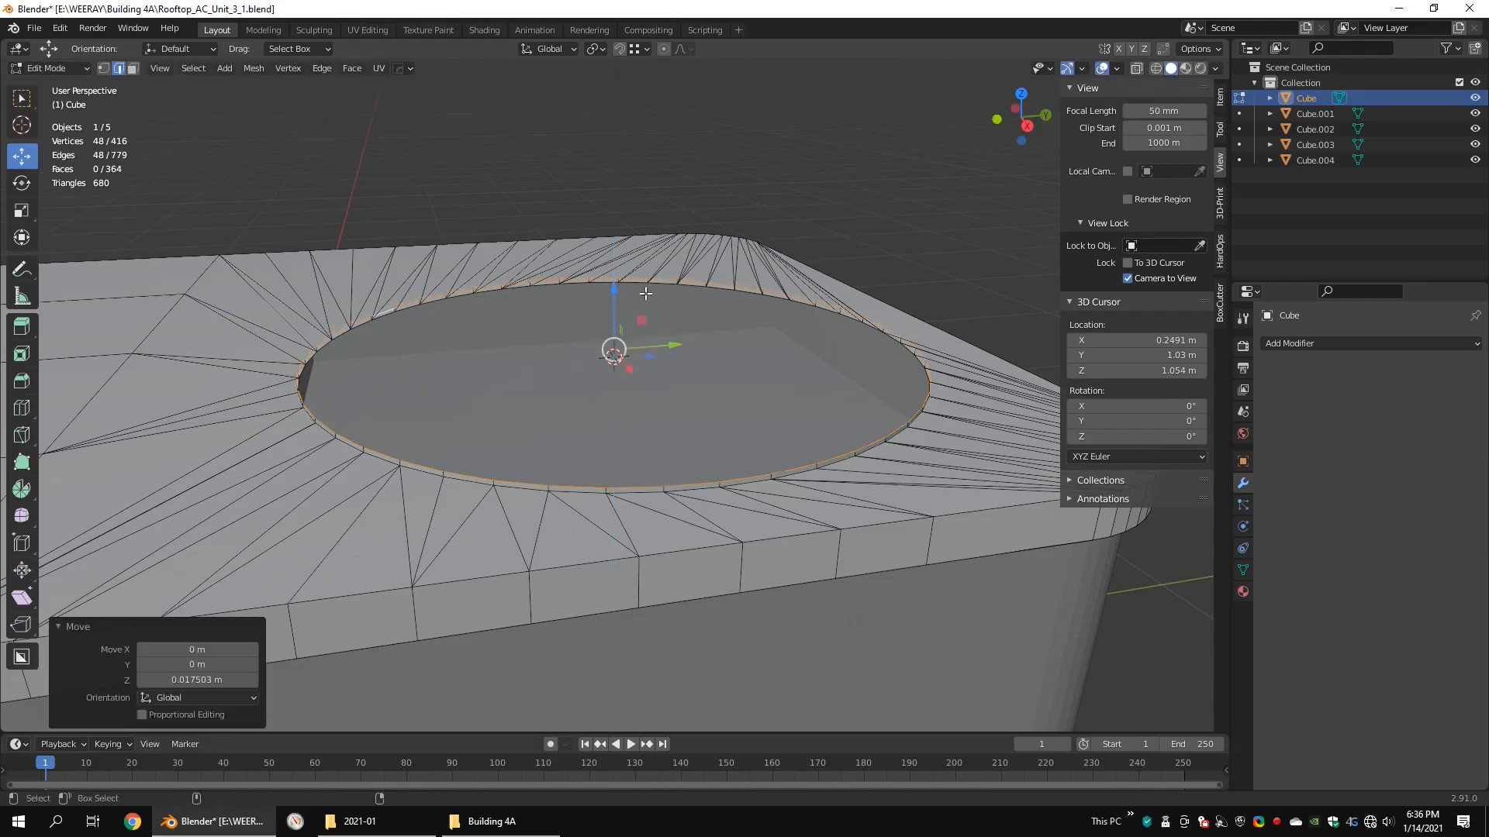
Step: Extrude the lip's top edge loop inward at about 0.97 scale and extrude it down about 0.021 m along Z
click(860, 252)
key(e)
drag(614, 298, 614, 341)
key(ctrl+alt+q)
key(ctrl+alt+q)
scroll(721, 354, down, 5)
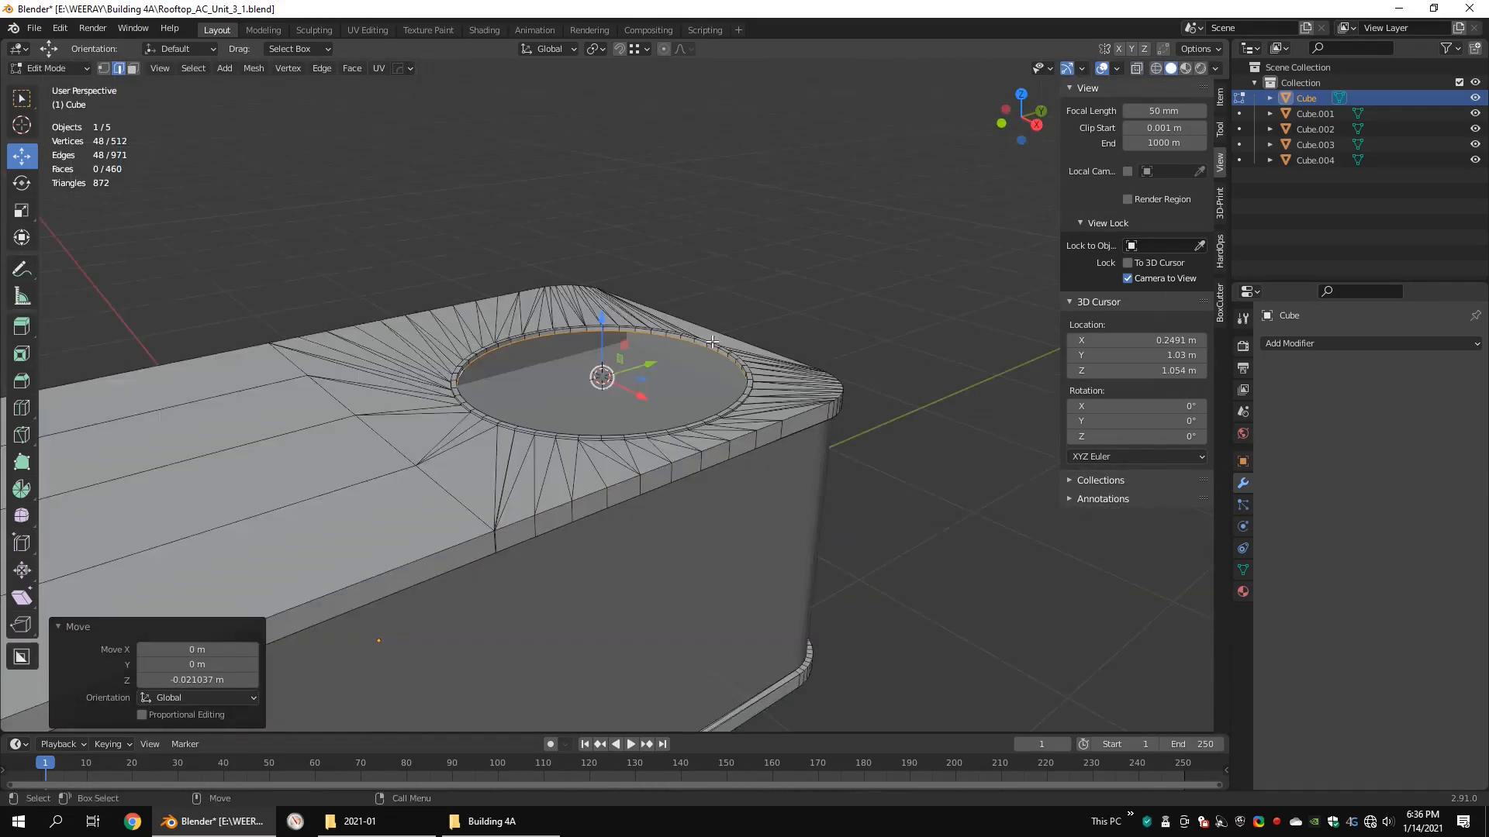
scroll(721, 353, up, 5)
key(3)
key(2)
click(958, 274)
alt+click(894, 358)
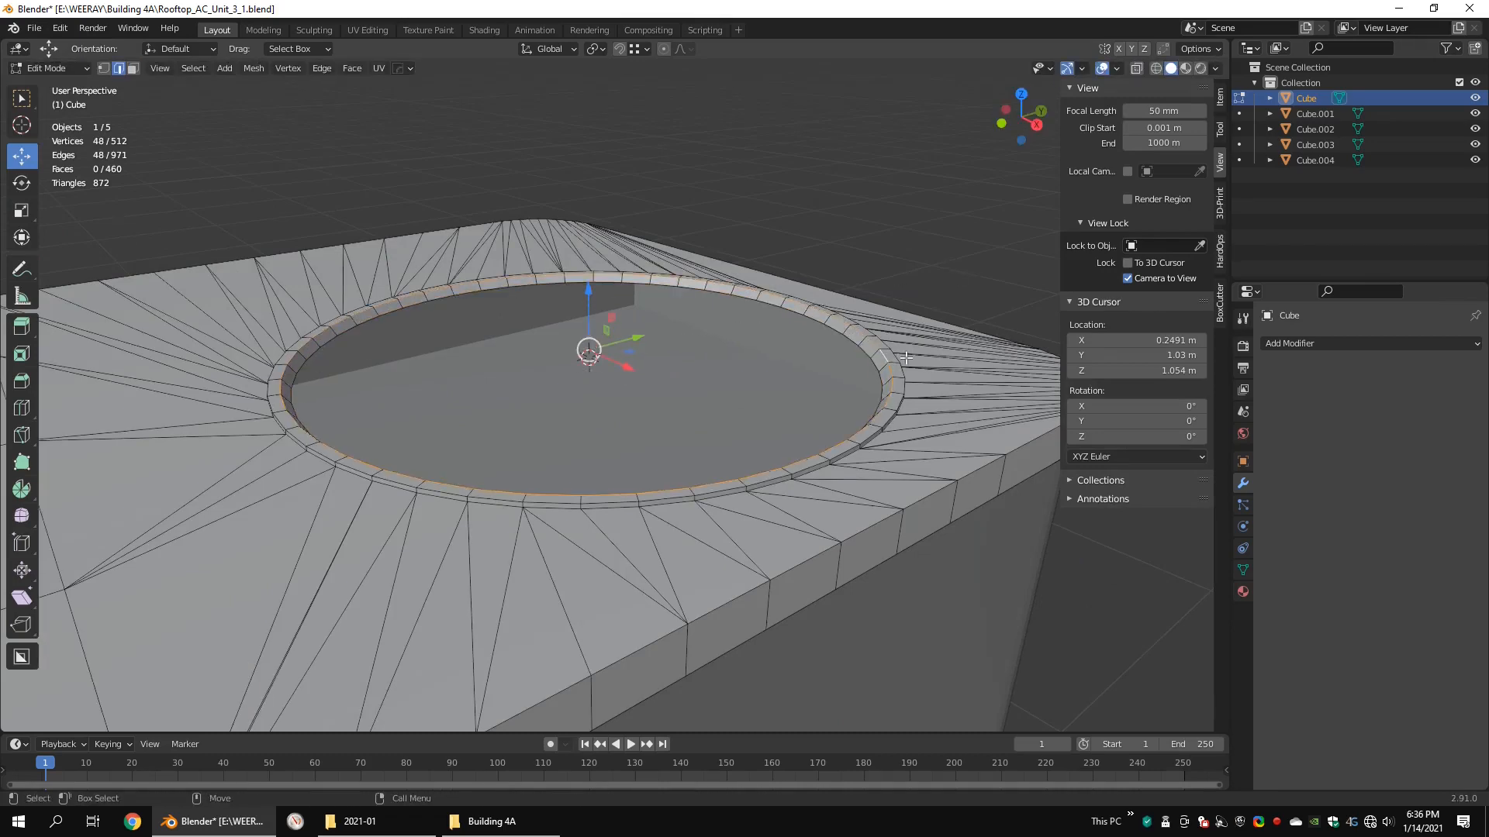
click(945, 359)
scroll(899, 357, down, 3)
middle_drag(837, 349, 776, 380)
scroll(775, 380, down, 2)
scroll(704, 359, up, 2)
Step: Add a plane mesh at the 3D cursor in the centre of the lid opening
key(Tab)
key(q)
mouse_move(701, 347)
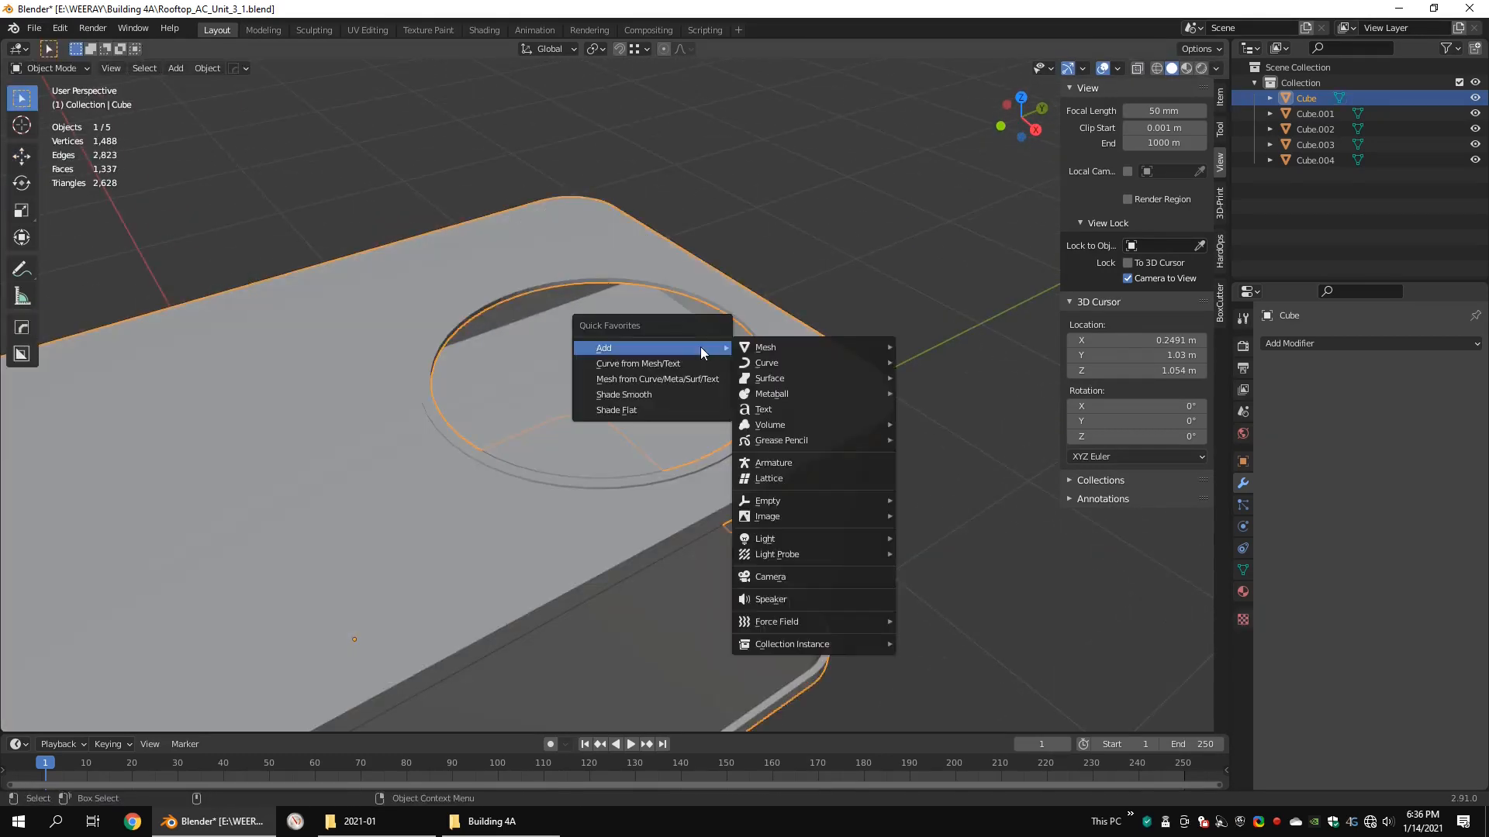
mouse_move(760, 347)
click(922, 345)
key(shift+z)
scroll(798, 307, down, 4)
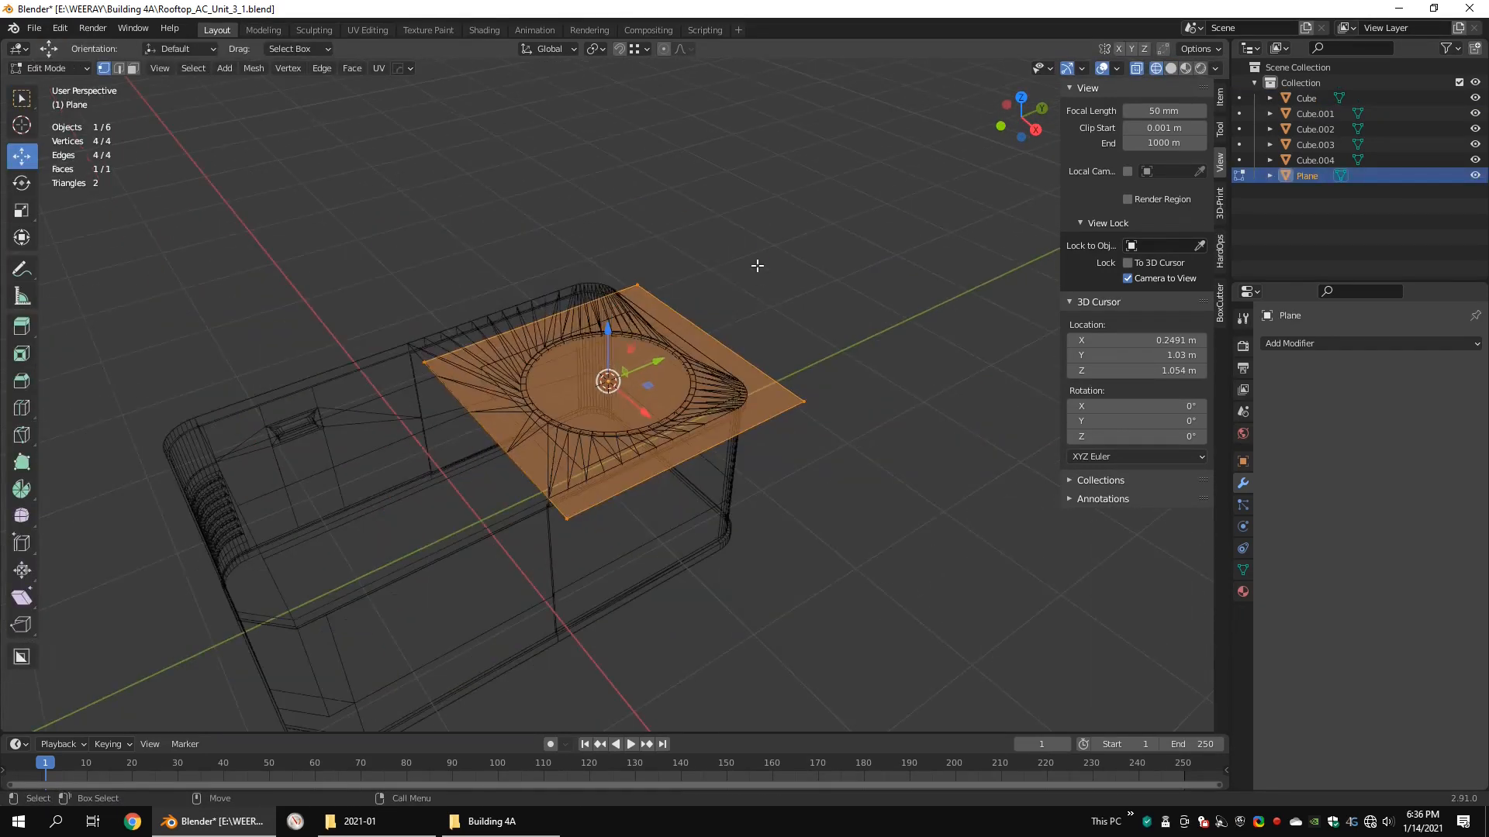
Step: Cut the plane through its middle and delete the vertices on both sides, keeping only the centre edge
drag(762, 262, 303, 392)
click(712, 327)
right_click(711, 327)
middle_drag(712, 327, 807, 355)
drag(807, 279, 686, 520)
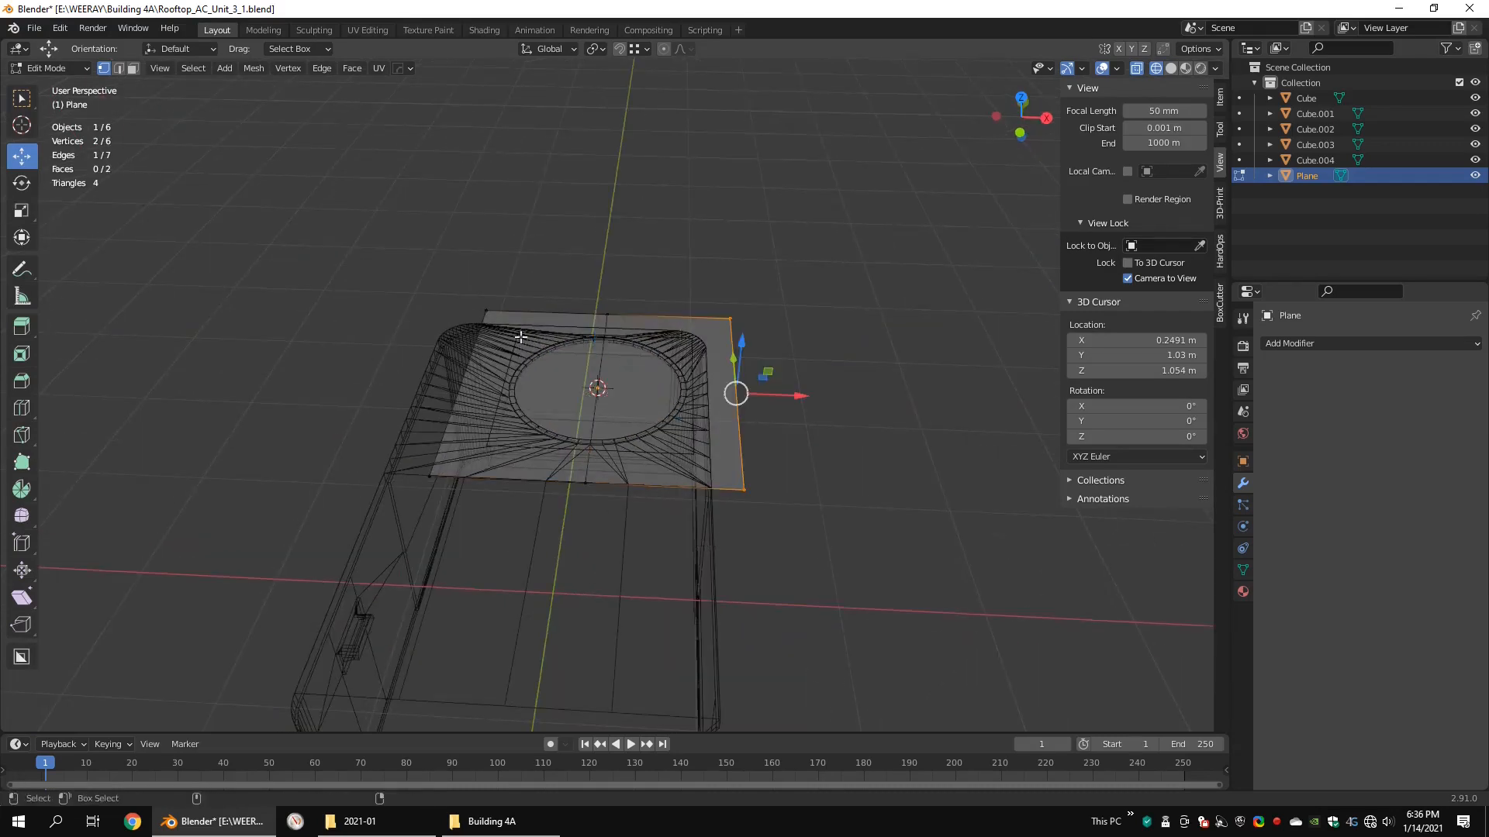
shift+drag(532, 257, 320, 568)
key(x)
click(659, 197)
middle_drag(892, 259, 784, 292)
Step: In side view, move the edge's two end vertices above the lid opening so the edge slopes down toward the outer side
key(a)
key(ctrl+alt+q)
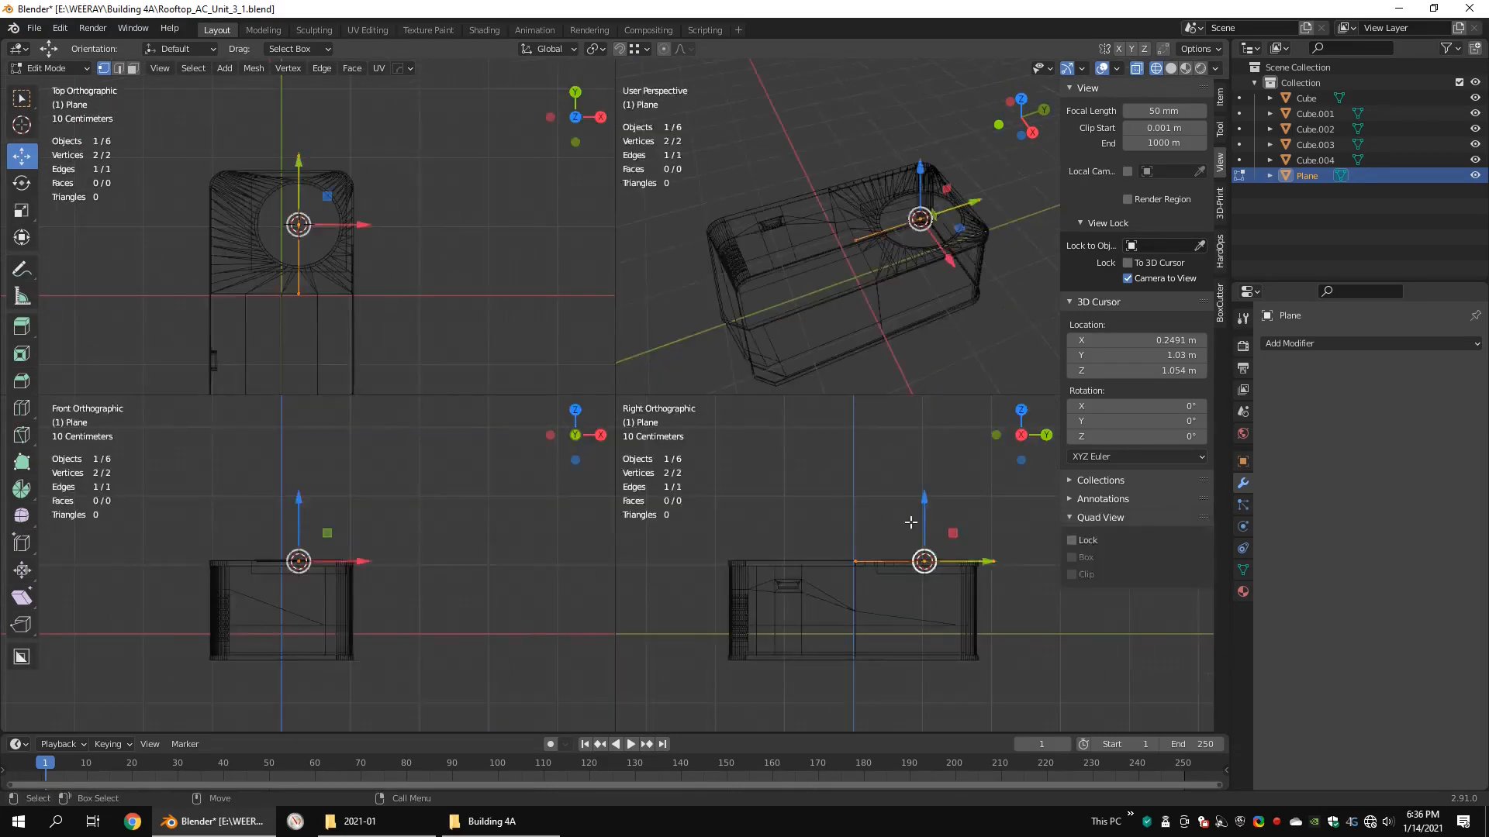
key(ctrl+alt+q)
scroll(776, 419, up, 4)
drag(623, 322, 618, 213)
drag(478, 192, 311, 317)
key(g)
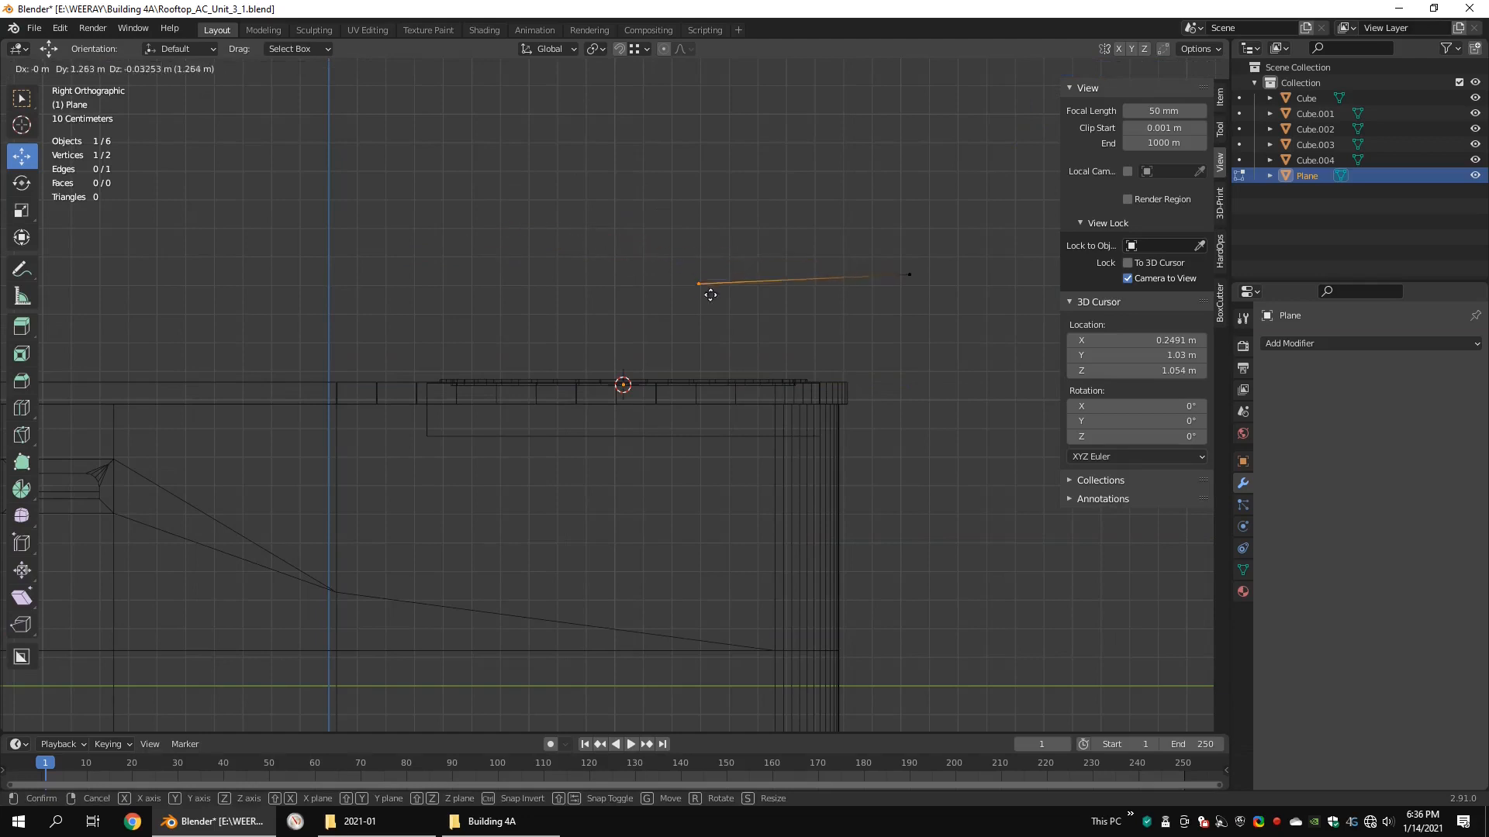
click(635, 320)
click(910, 275)
key(g)
click(823, 372)
Step: Adjust the guide line's vertices and extrude its outer end into a curved profile dropping to the opening's rim
drag(675, 268, 575, 330)
drag(624, 252, 760, 281)
scroll(686, 314, up, 5)
shift+middle_drag(961, 289, 599, 308)
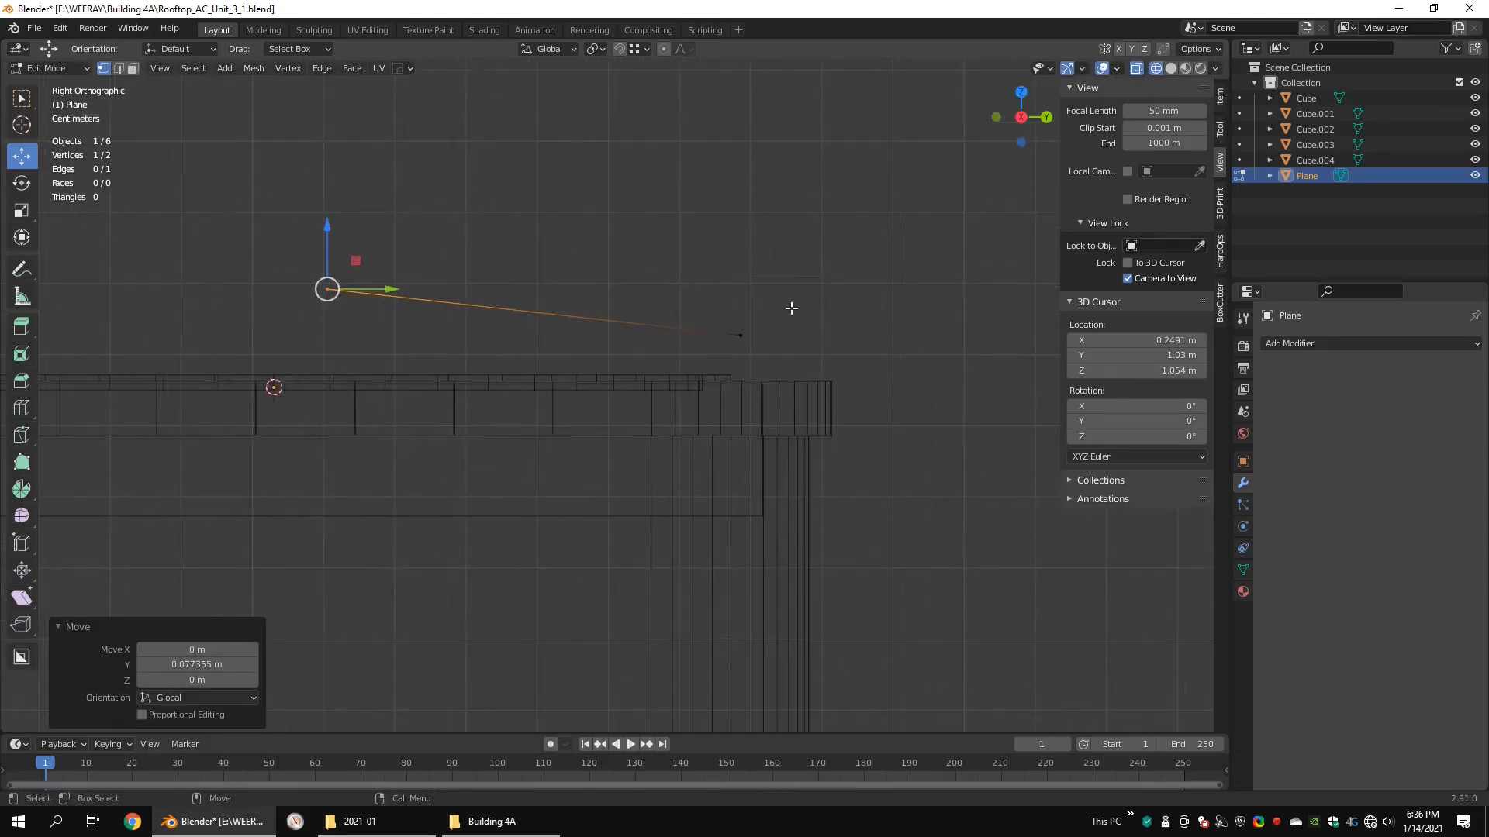
drag(786, 309, 703, 334)
click(550, 309)
key(e)
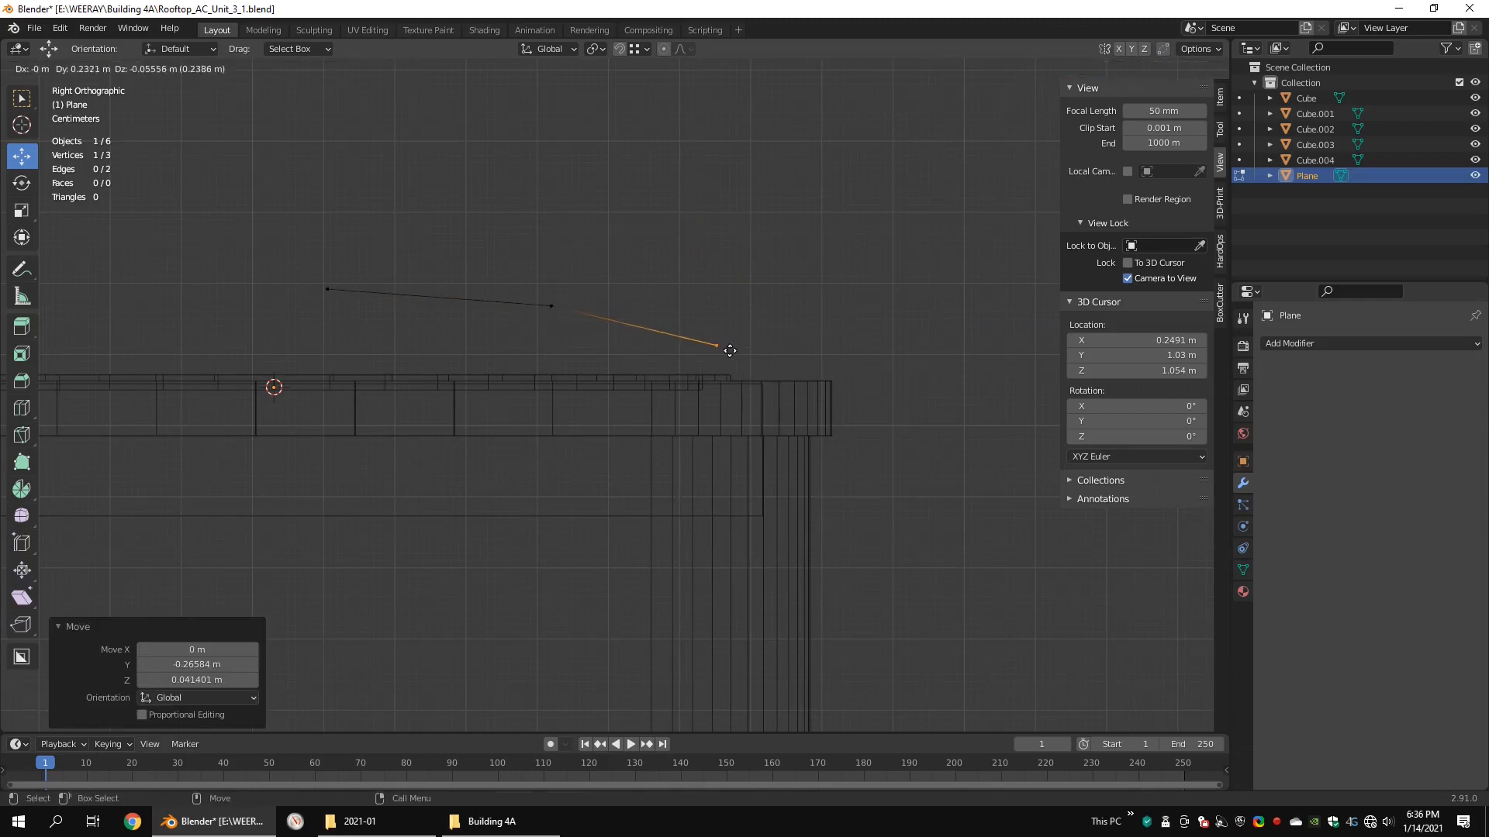
click(737, 373)
mouse_move(736, 373)
alt+mouse_down()
mouse_move(781, 404)
mouse_move(827, 397)
mouse_move(721, 352)
mouse_move(799, 349)
alt+mouse_up()
Step: Duplicate the inner ring of faces of the lid's raised lip and separate it into its own object
key(shift+z)
key(Tab)
click(717, 353)
key(Tab)
scroll(775, 359, up, 2)
key(Tab)
click(799, 349)
key(Tab)
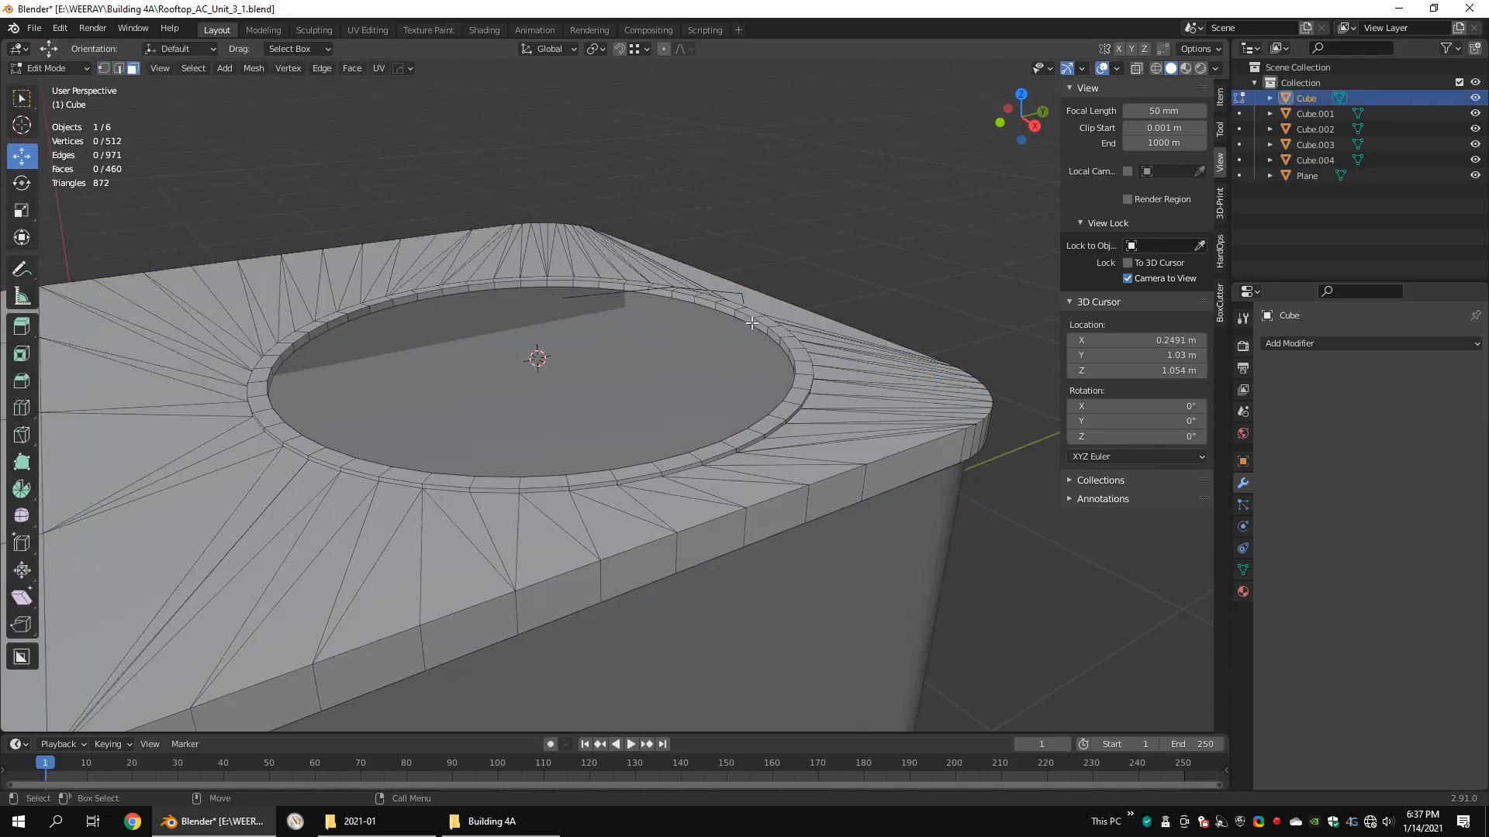
key(shift+d)
key(Escape)
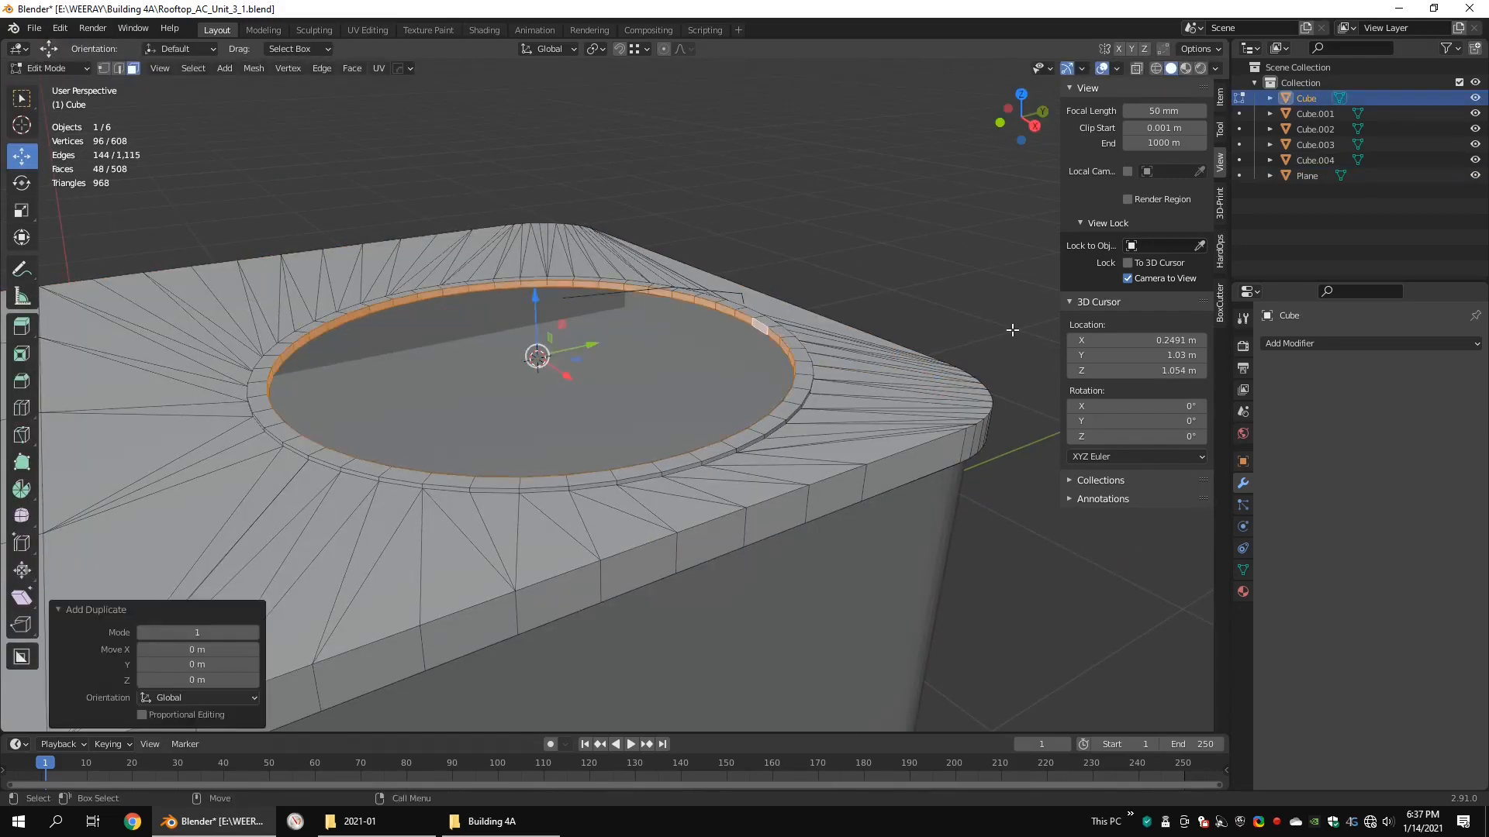
right_click(816, 542)
click(929, 543)
key(Tab)
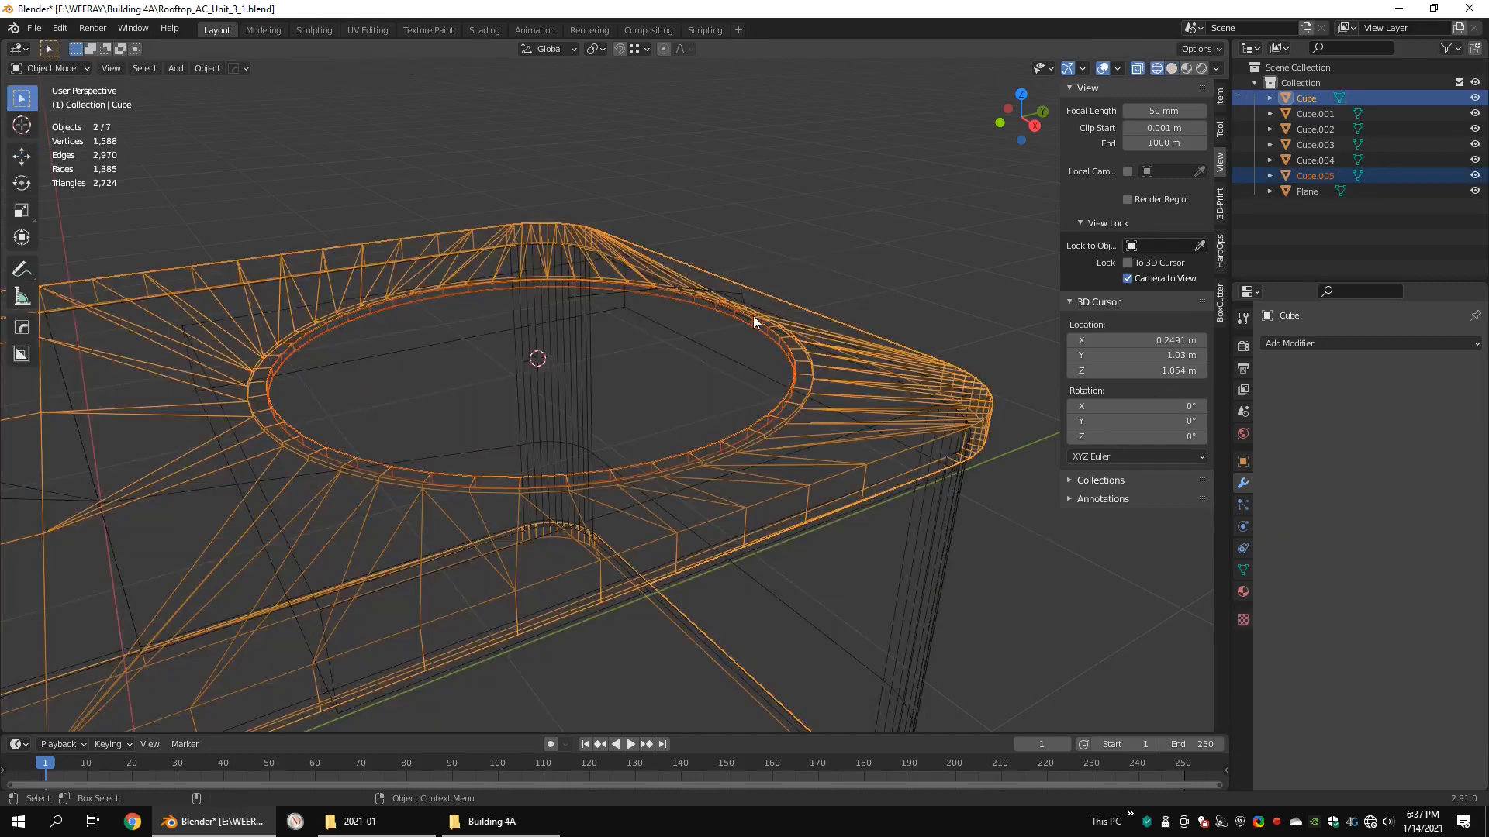
Step: Edit the separated ring and delete all its vertices except the upper edge loop
click(754, 316)
key(Tab)
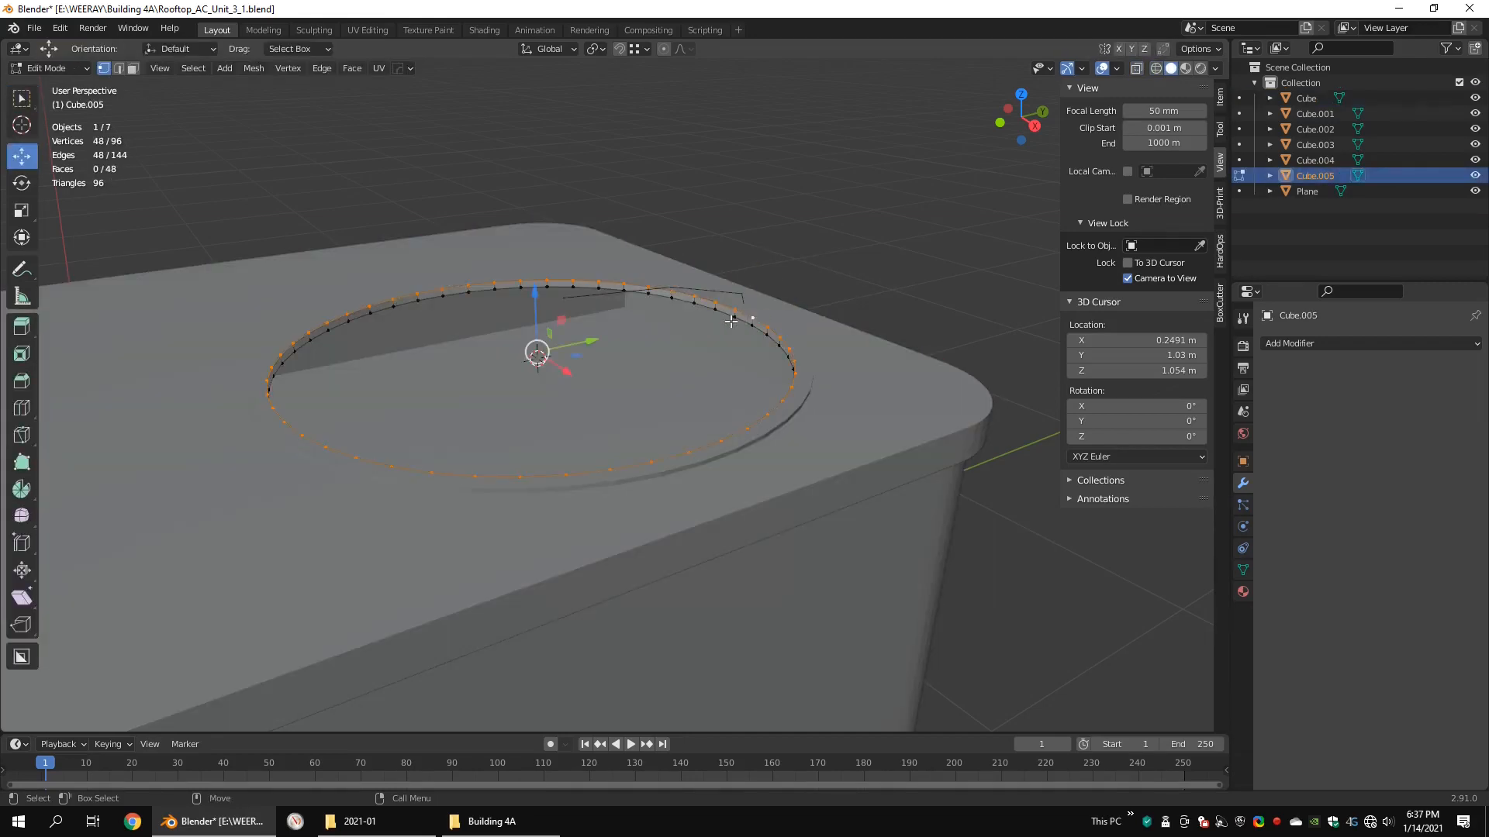
key(ctrl+i)
key(x)
click(826, 276)
key(a)
middle_drag(740, 310, 783, 376)
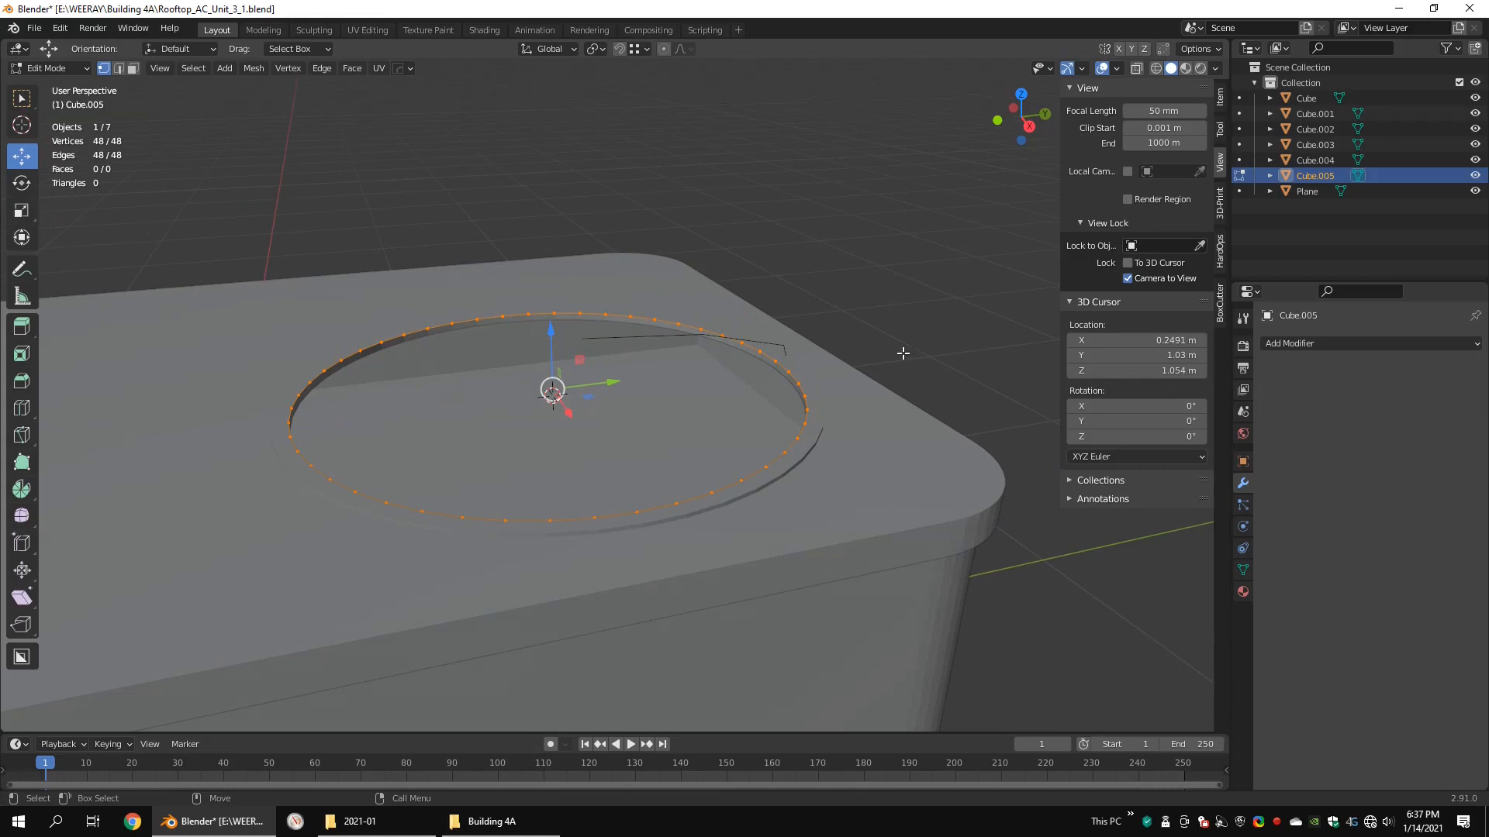
Step: Extrude the circular loop inward and shrink it to about 0.06 scale, forming a disc with a tiny centre hole
right_click(926, 328)
key(s)
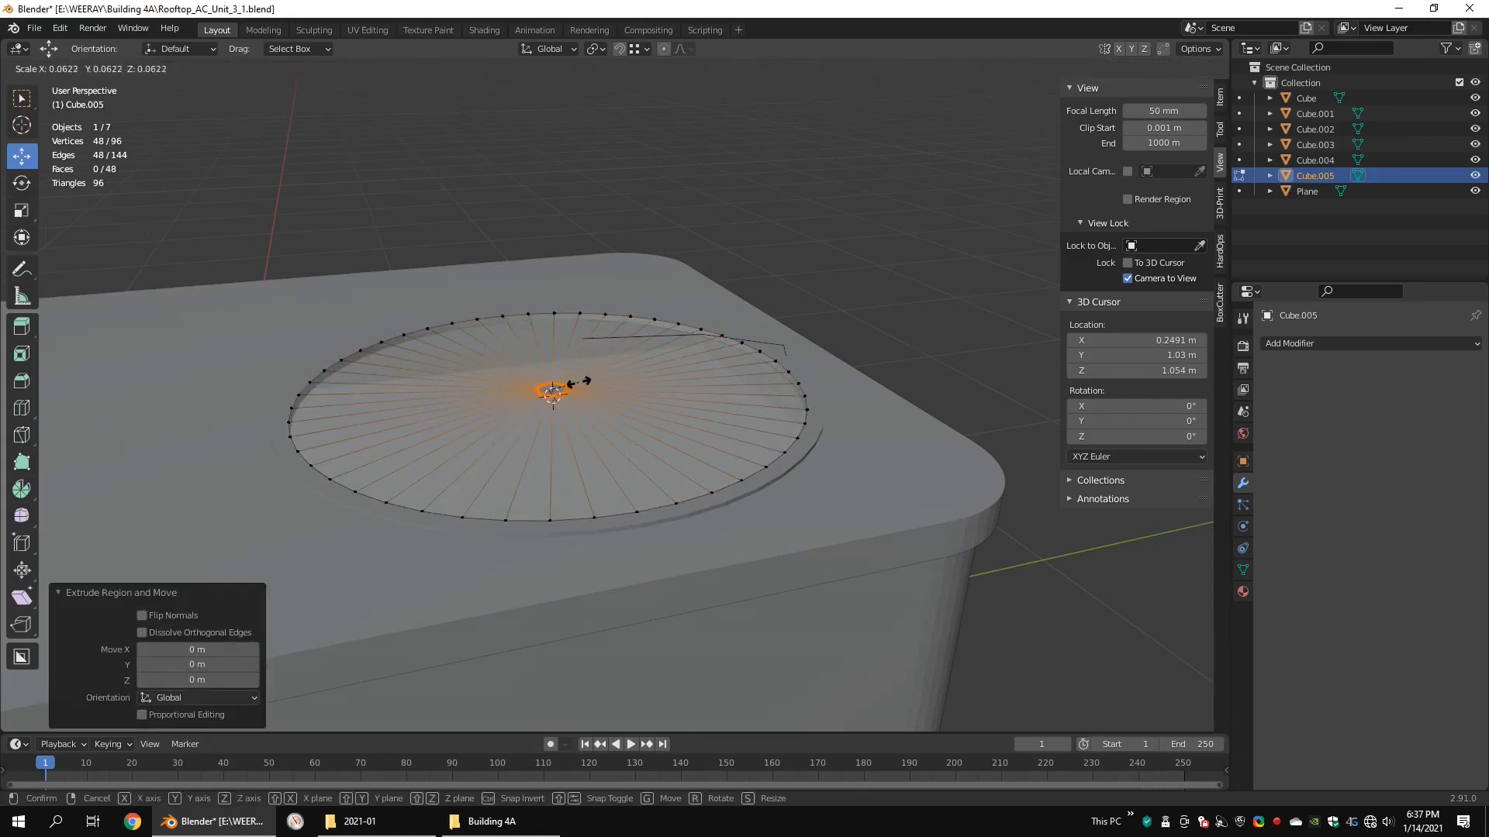
click(570, 385)
middle_drag(745, 322, 756, 262)
key(s)
click(884, 289)
Step: Select the whole disc and flip its normals
key(alt+a)
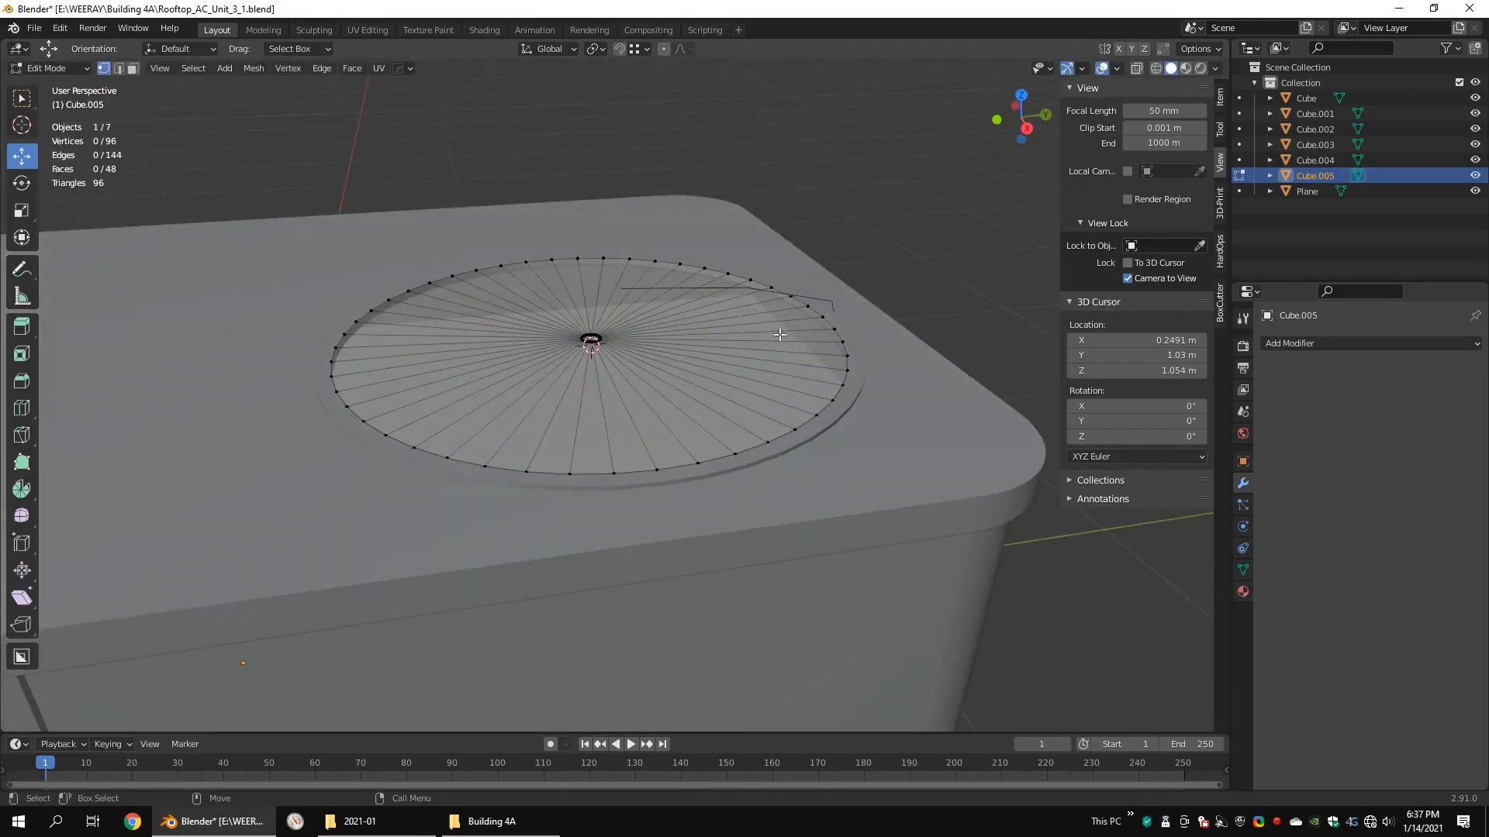
key(shift+z)
key(a)
key(shift+z)
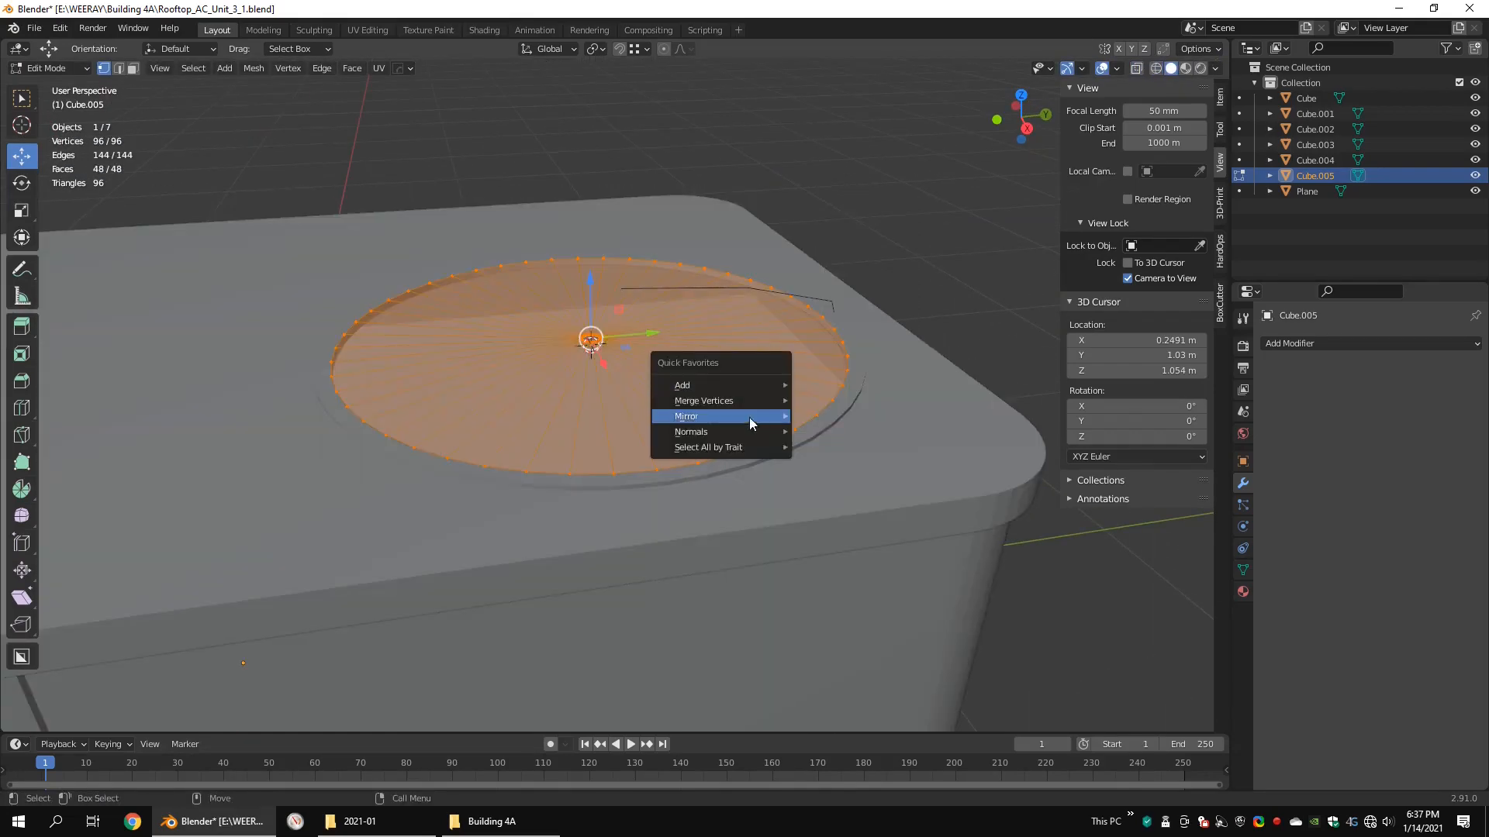
mouse_move(752, 432)
click(844, 432)
key(alt+a)
Step: Select the disc's centre hole loop and scale it to about 0.95
middle_drag(636, 271, 636, 323)
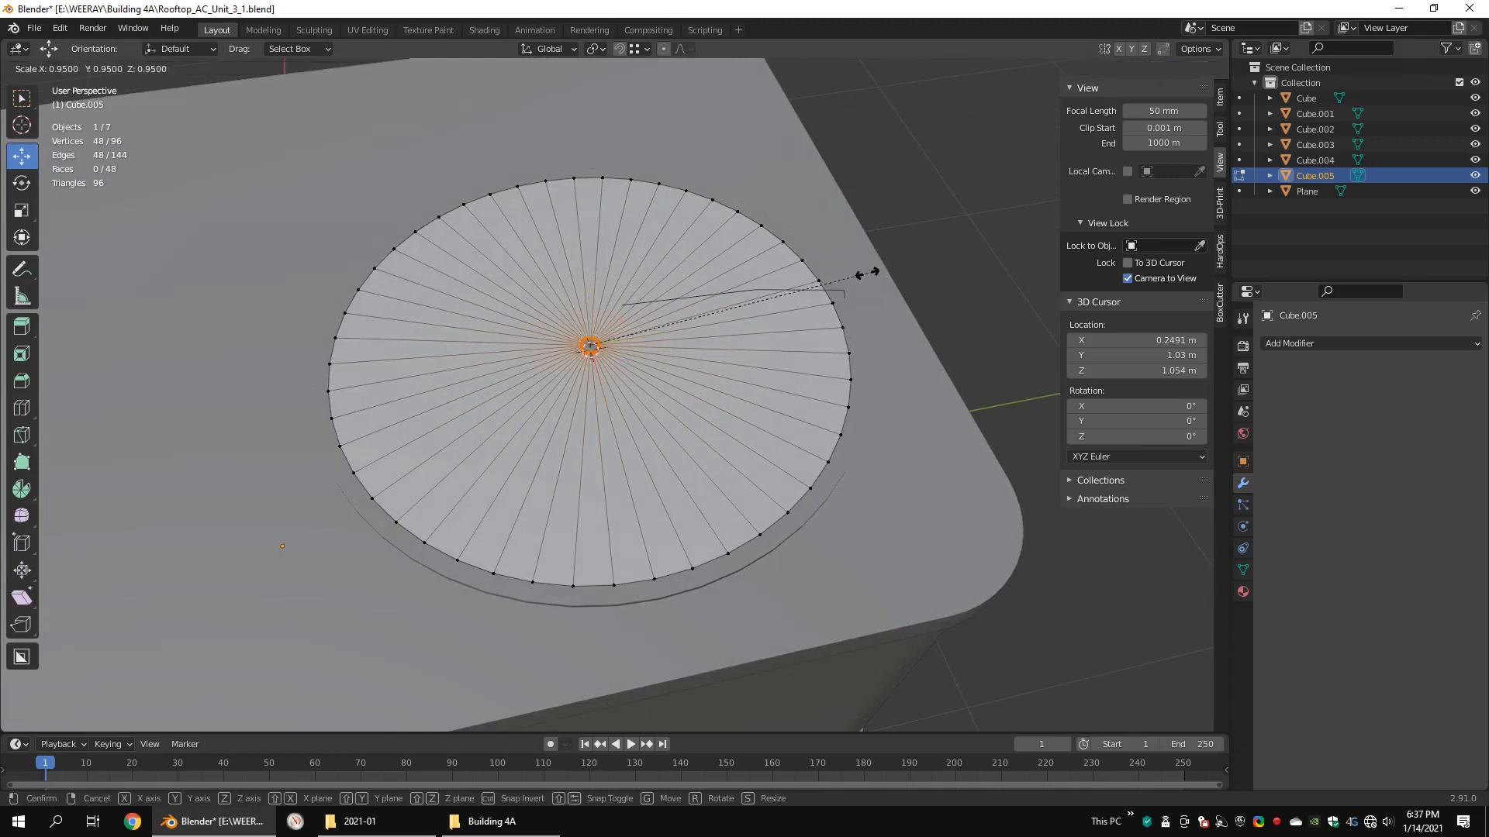
click(866, 273)
middle_drag(867, 273, 724, 240)
key(g)
key(z)
click(614, 249)
key(ctrl+z)
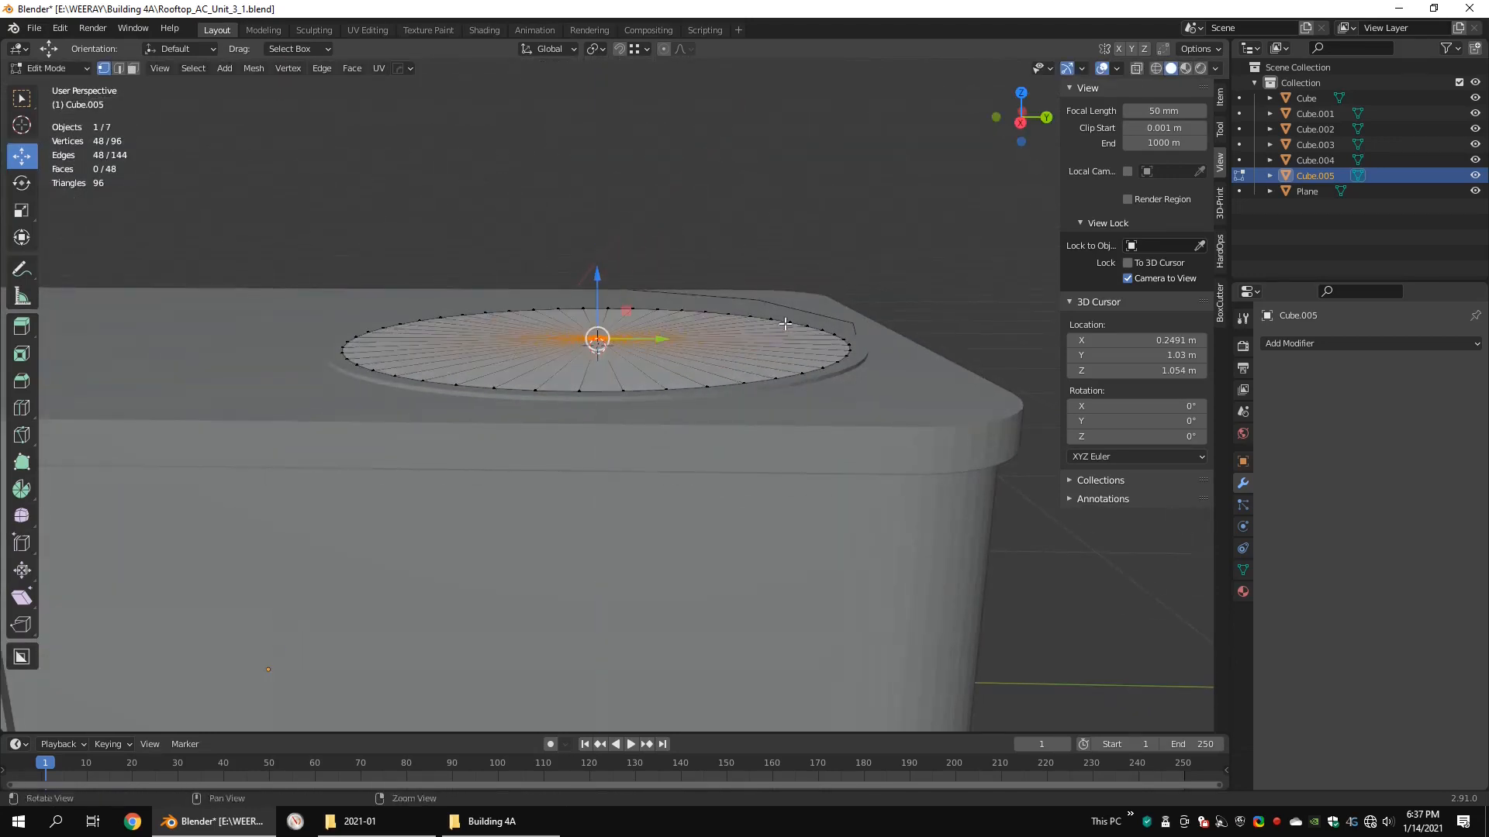
Step: Add eight evenly spaced concentric loop cuts to the disc
middle_drag(784, 325, 790, 372)
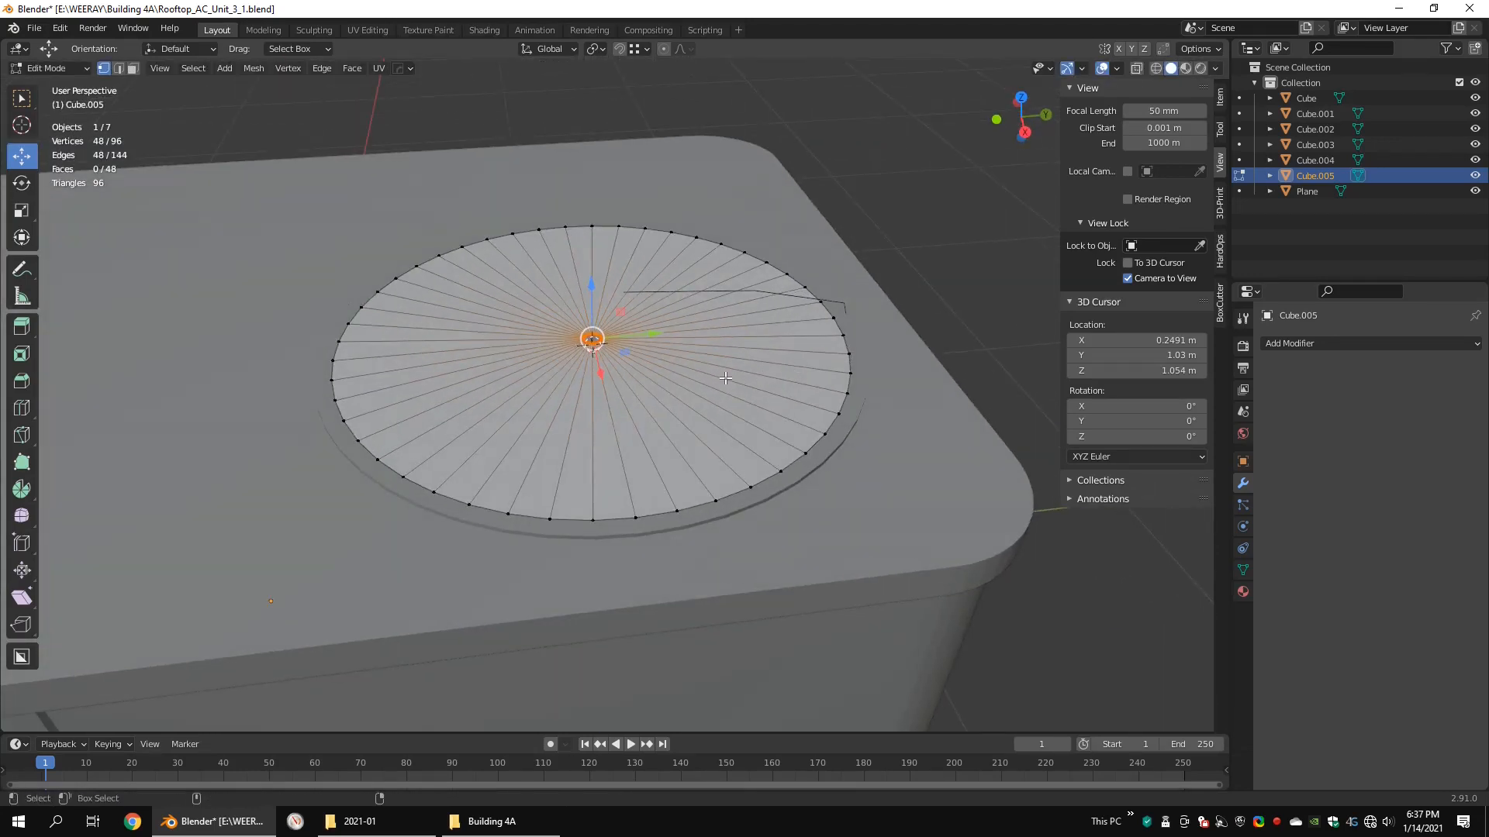
scroll(725, 378, up, 1)
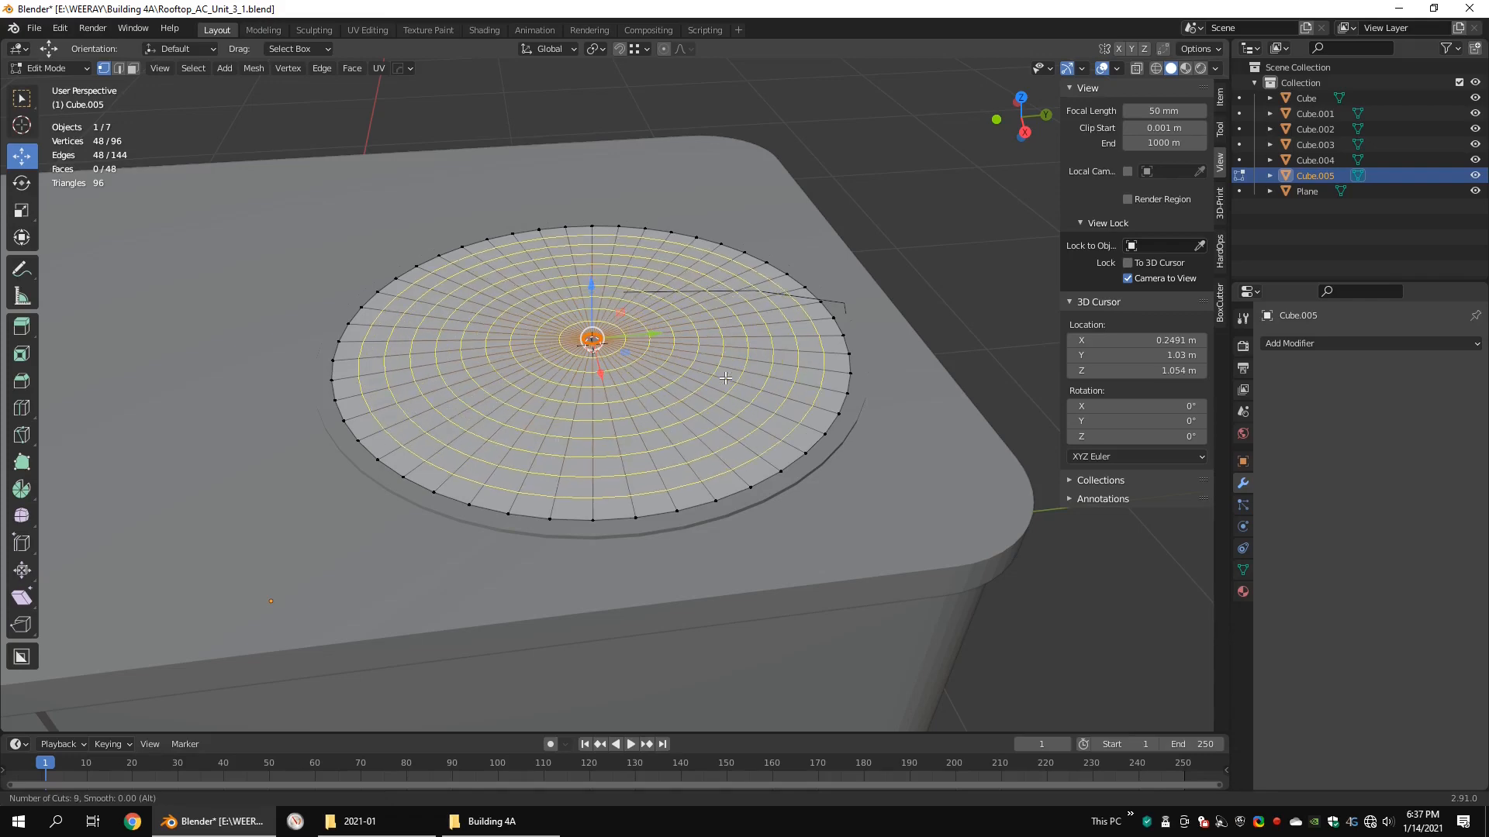
click(725, 377)
Step: Select the disc's eight concentric edge loops, duplicate them in place and separate them into a new object
scroll(586, 349, up, 6)
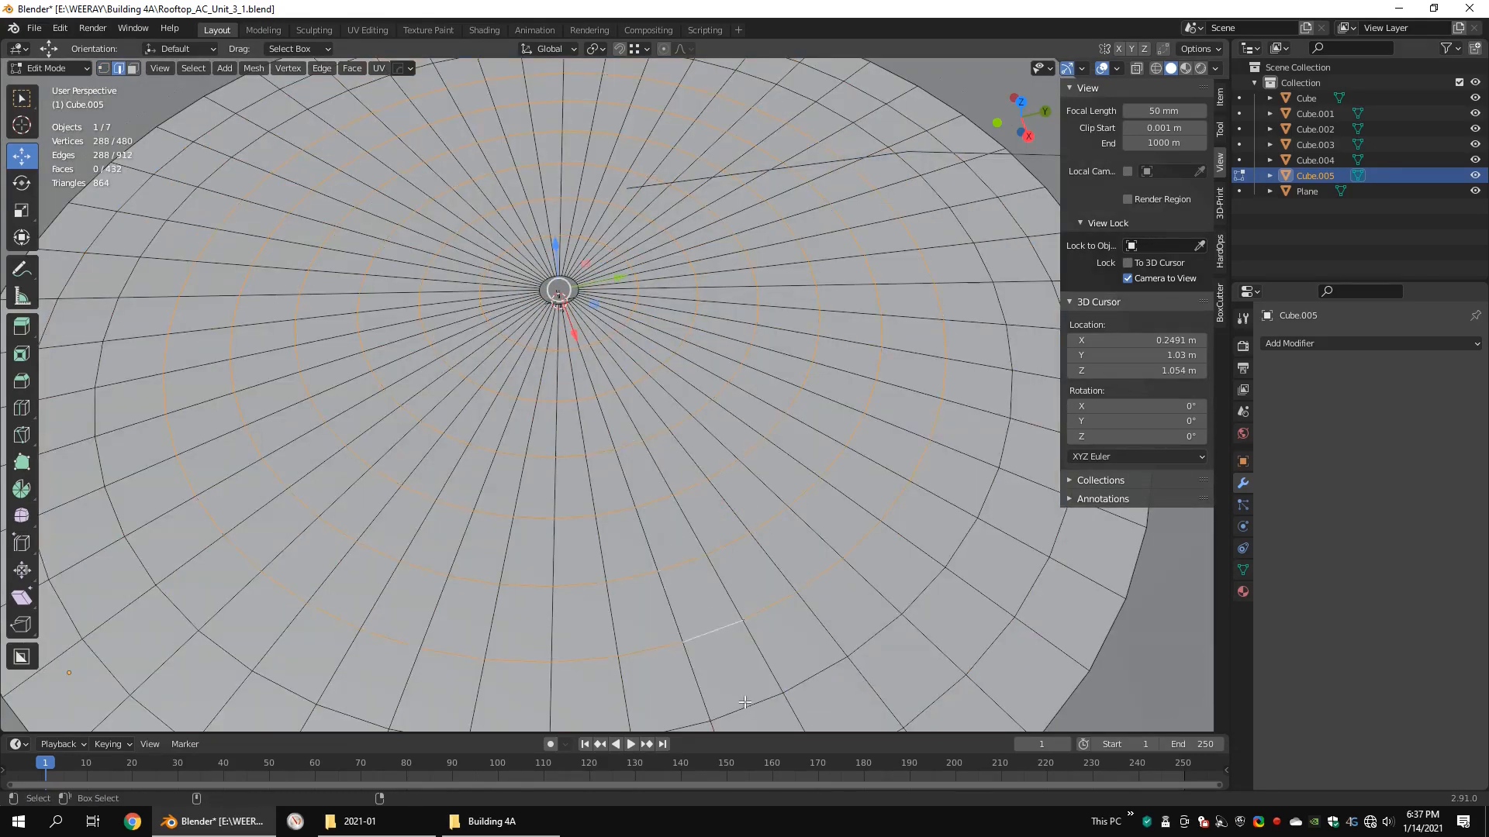
alt+shift+click(744, 703)
scroll(764, 702, down, 1)
alt+shift+click(798, 702)
scroll(764, 465, down, 5)
middle_drag(759, 413, 761, 396)
right_click(777, 392)
key(Escape)
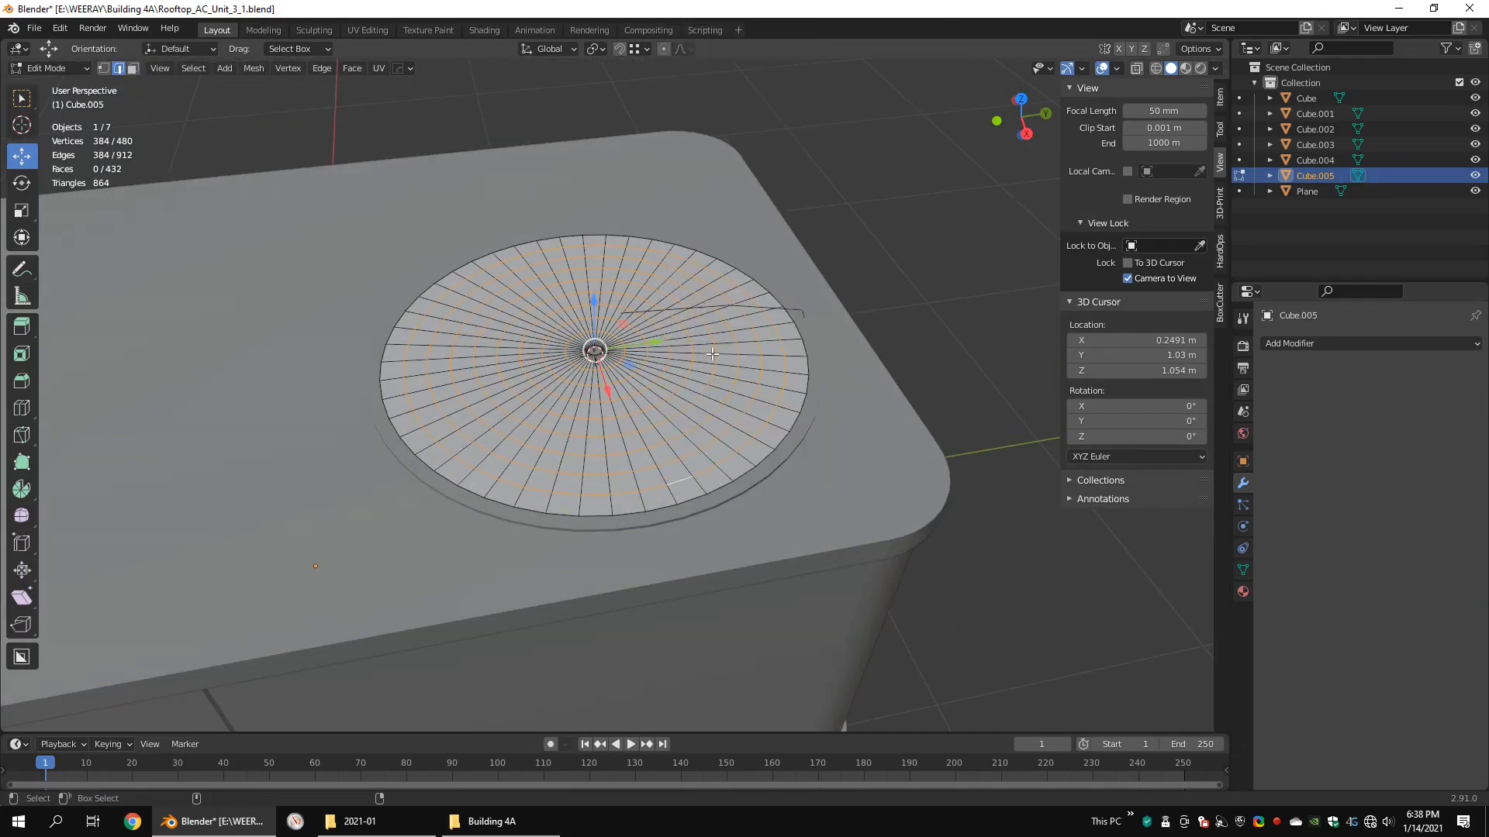
key(shift+d)
right_click(756, 345)
right_click(793, 335)
mouse_move(799, 439)
click(869, 441)
key(Tab)
key(shift+z)
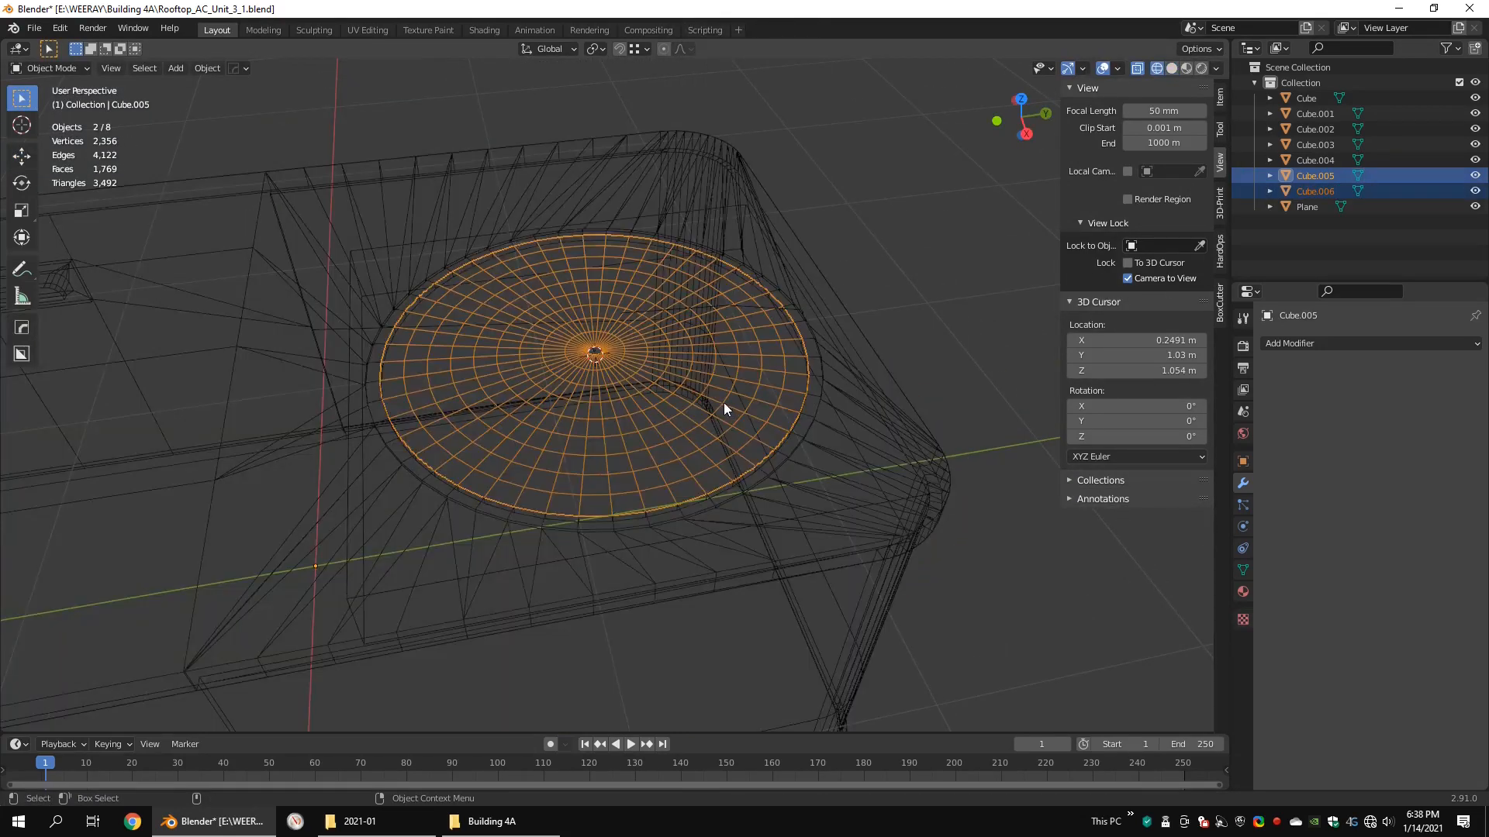
click(778, 386)
key(shift+z)
key(Delete)
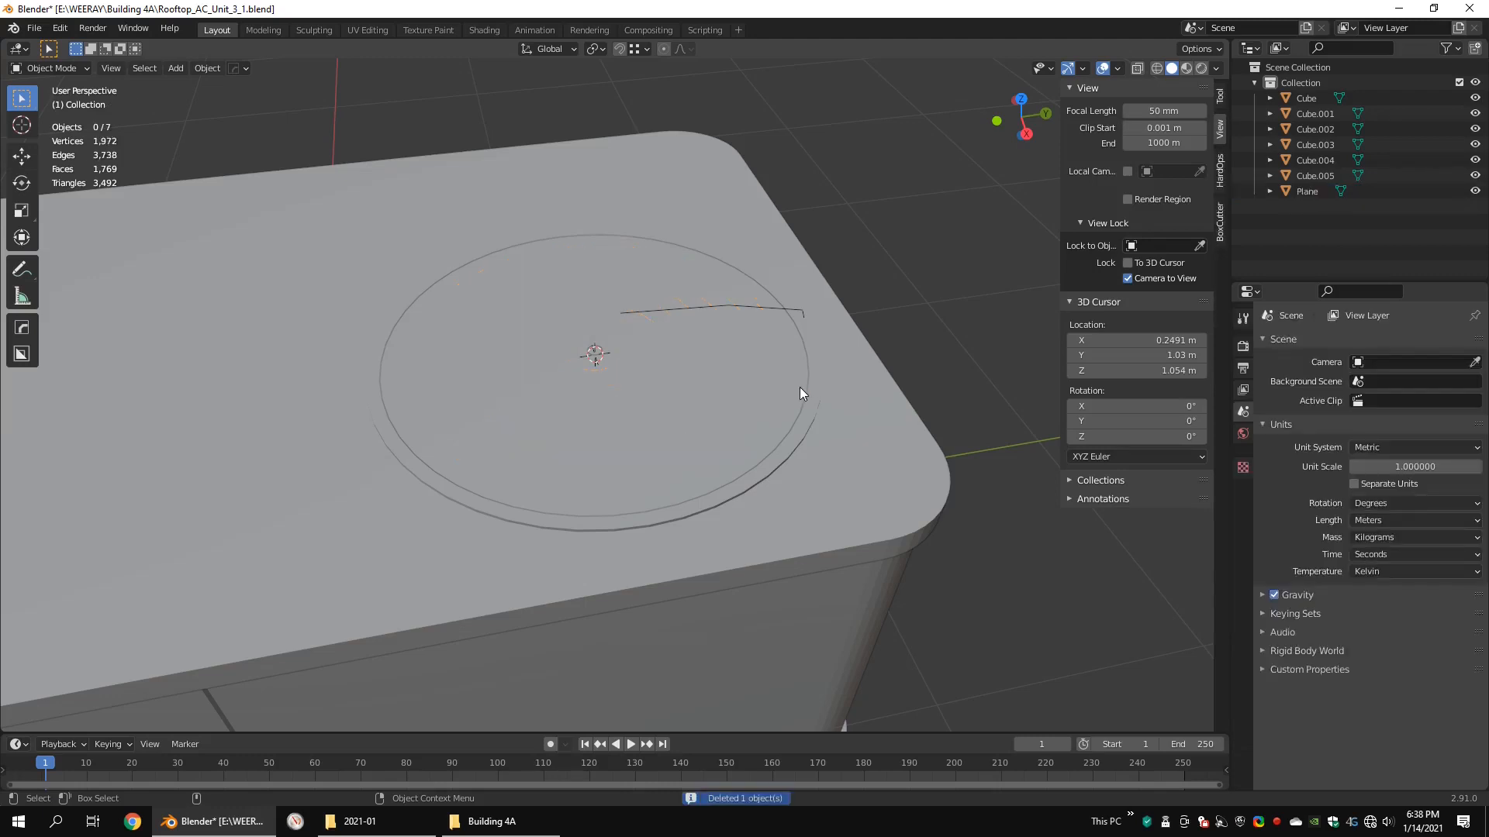
key(shift+z)
key(ctrl+z)
Step: Delete the original disc object, then select and frame the remaining concentric rings
click(788, 381)
key(shift+z)
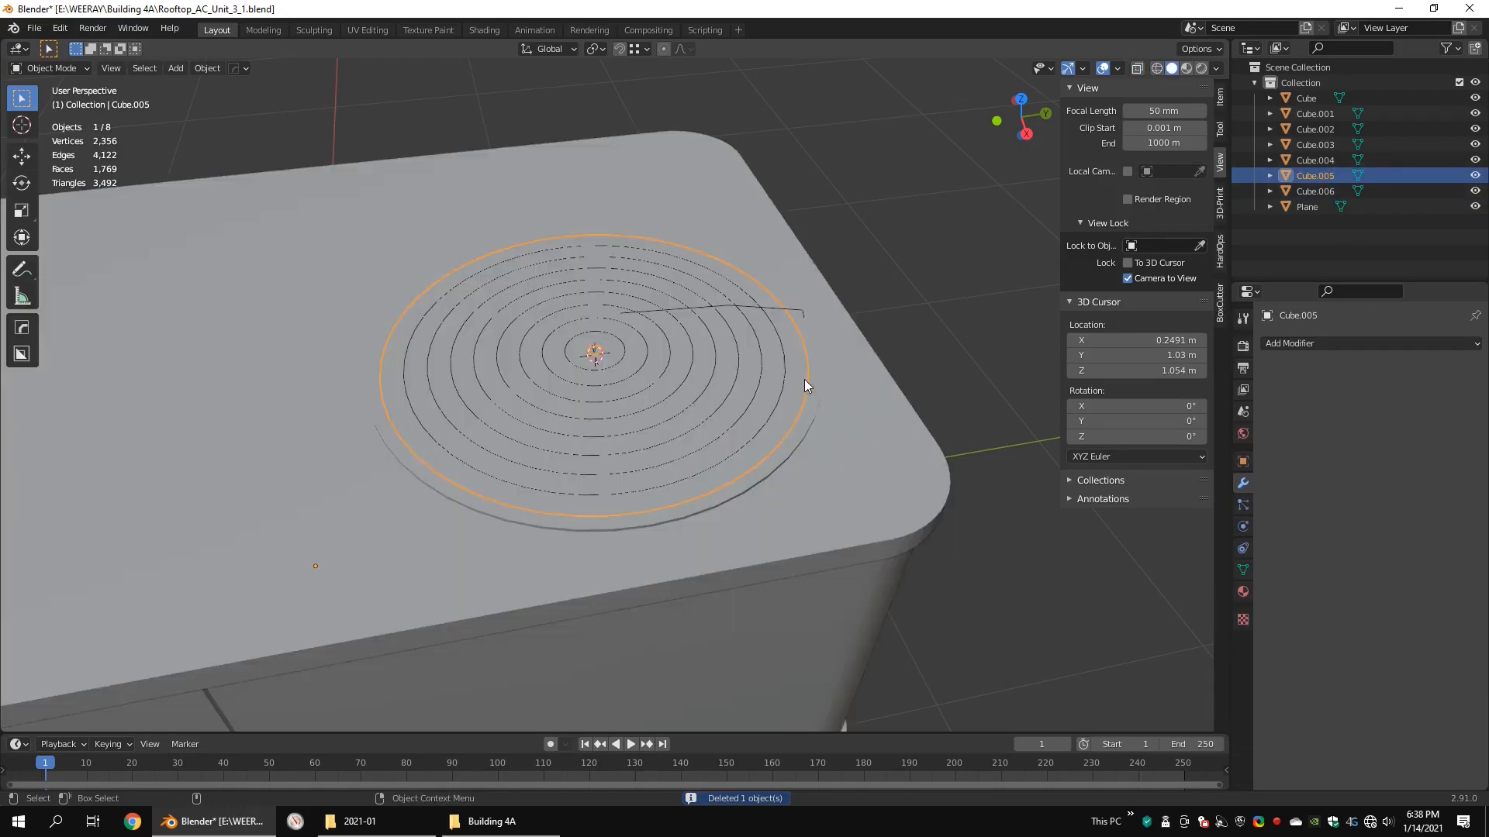
key(Delete)
middle_drag(842, 314, 676, 325)
click(676, 326)
key(KP_Decimal)
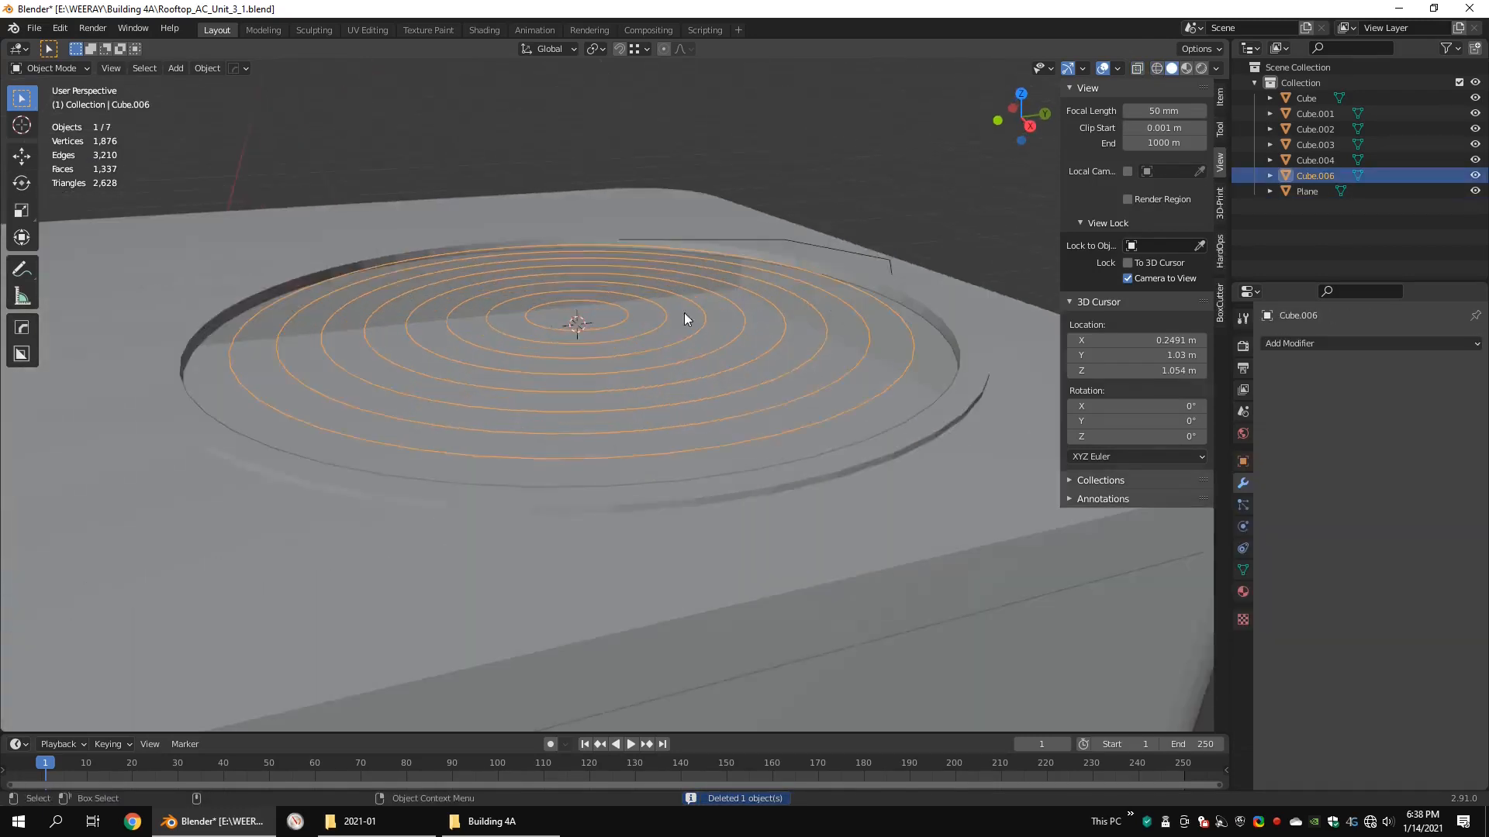
Step: Shade the concentric rings smooth and convert them from mesh to a curve
key(q)
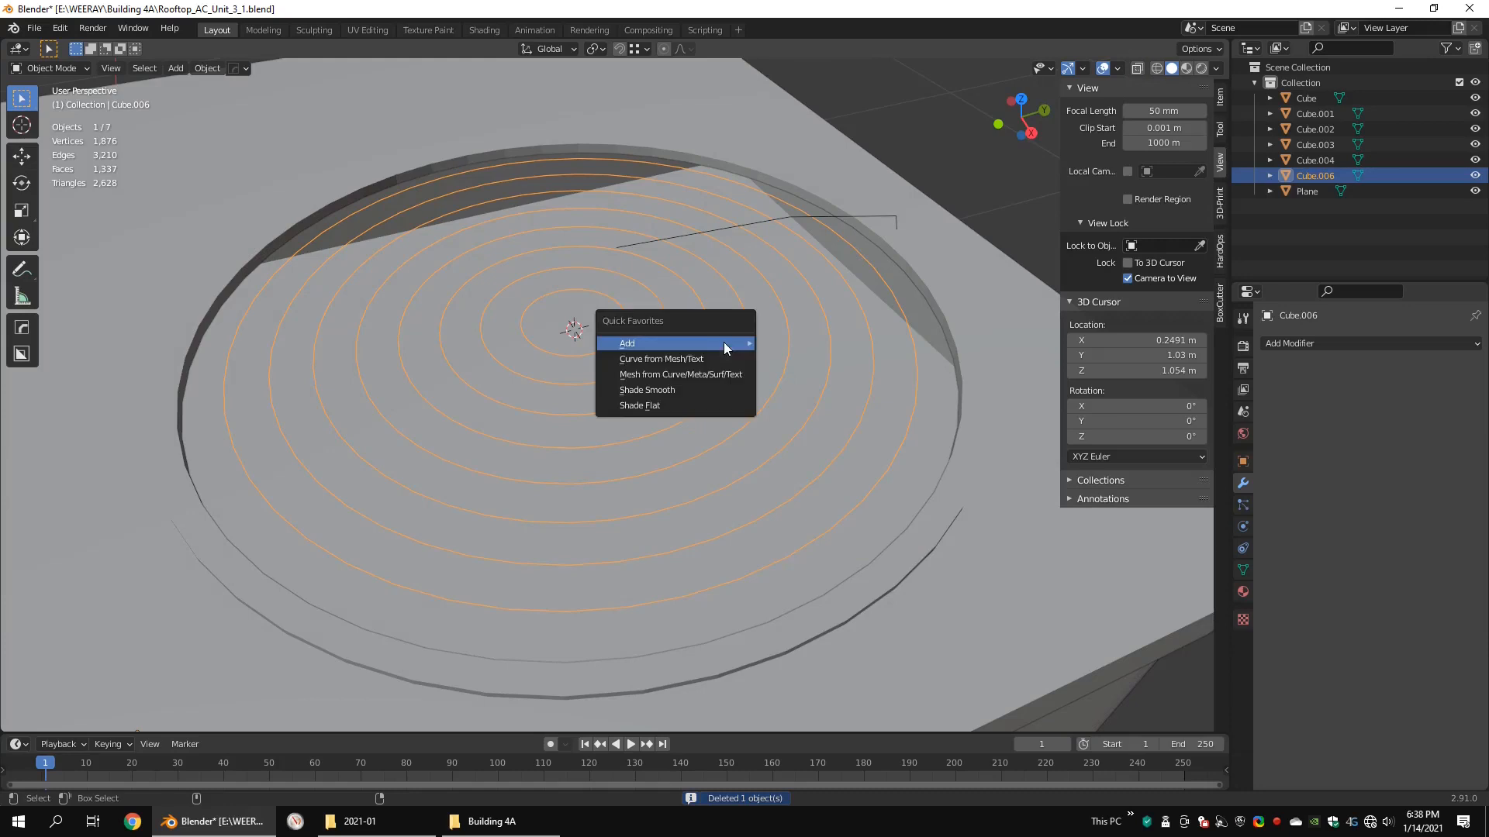
click(666, 387)
key(Tab)
key(shift+z)
key(alt+a)
key(shift+z)
key(Tab)
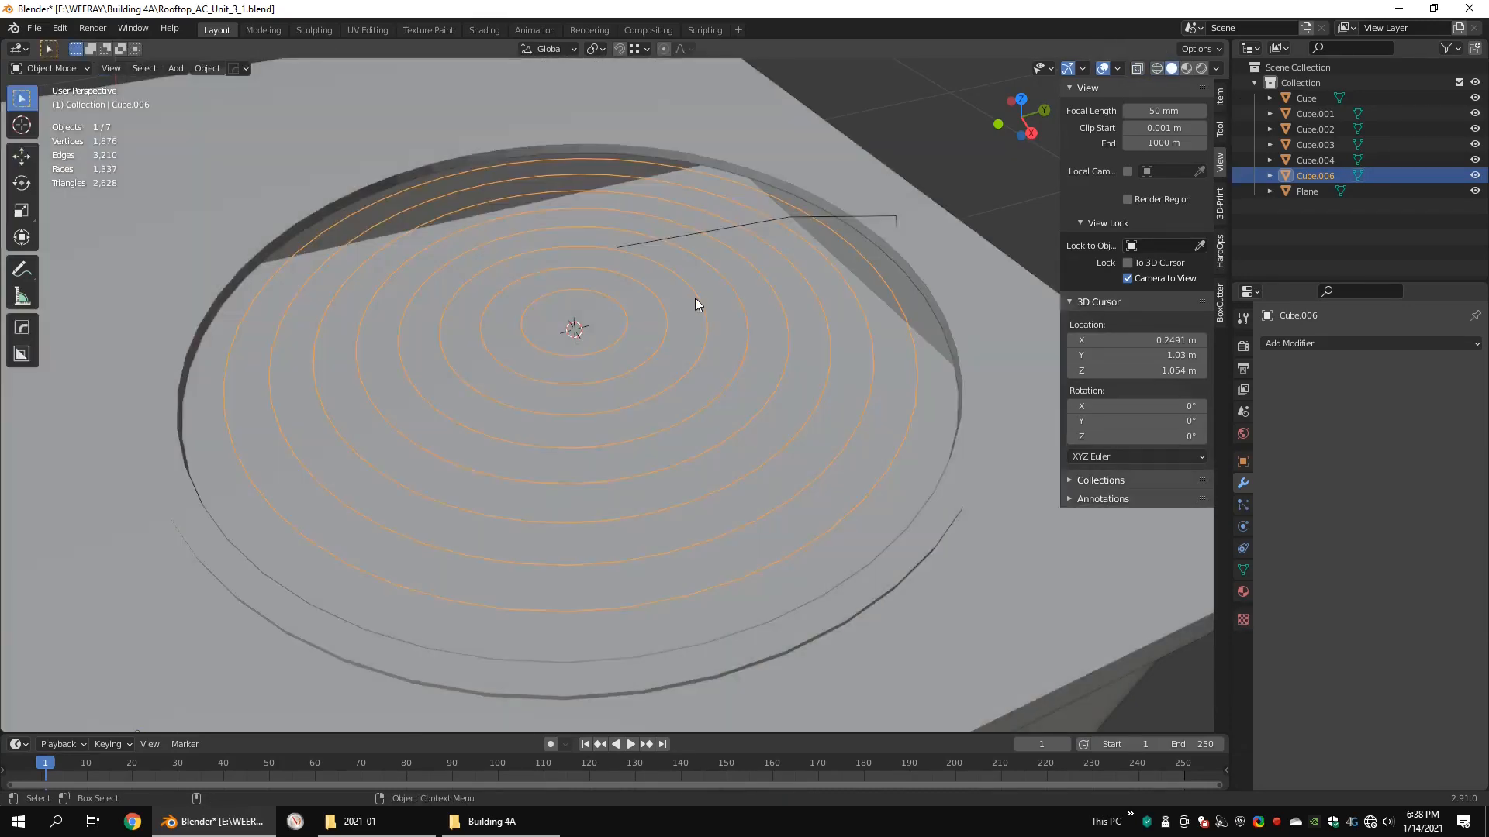
key(q)
mouse_move(695, 297)
mouse_move(775, 298)
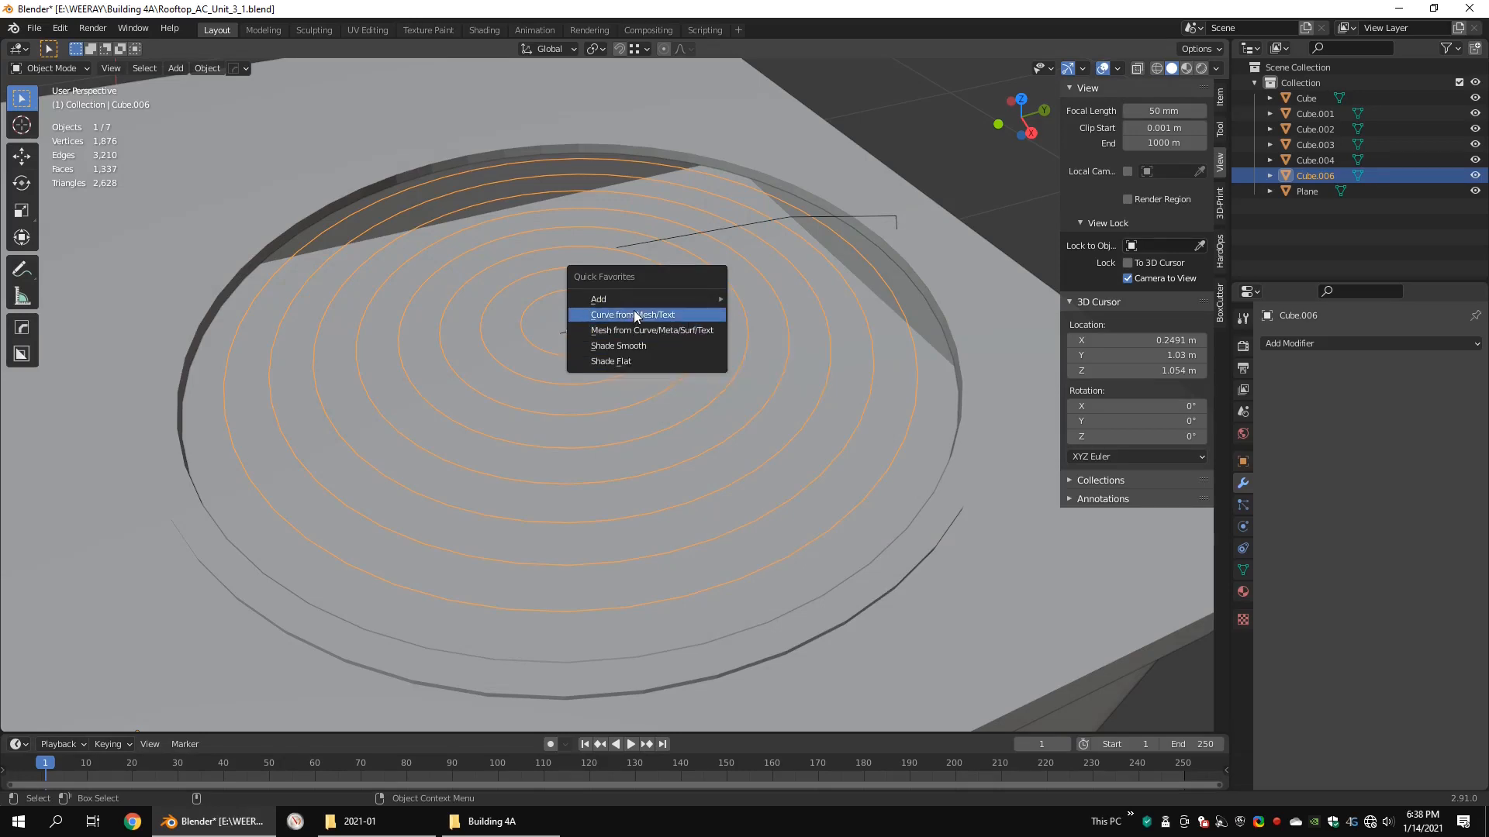
click(636, 315)
Step: Give the ring curves a round bevel with a depth of 0.007 m
click(1242, 548)
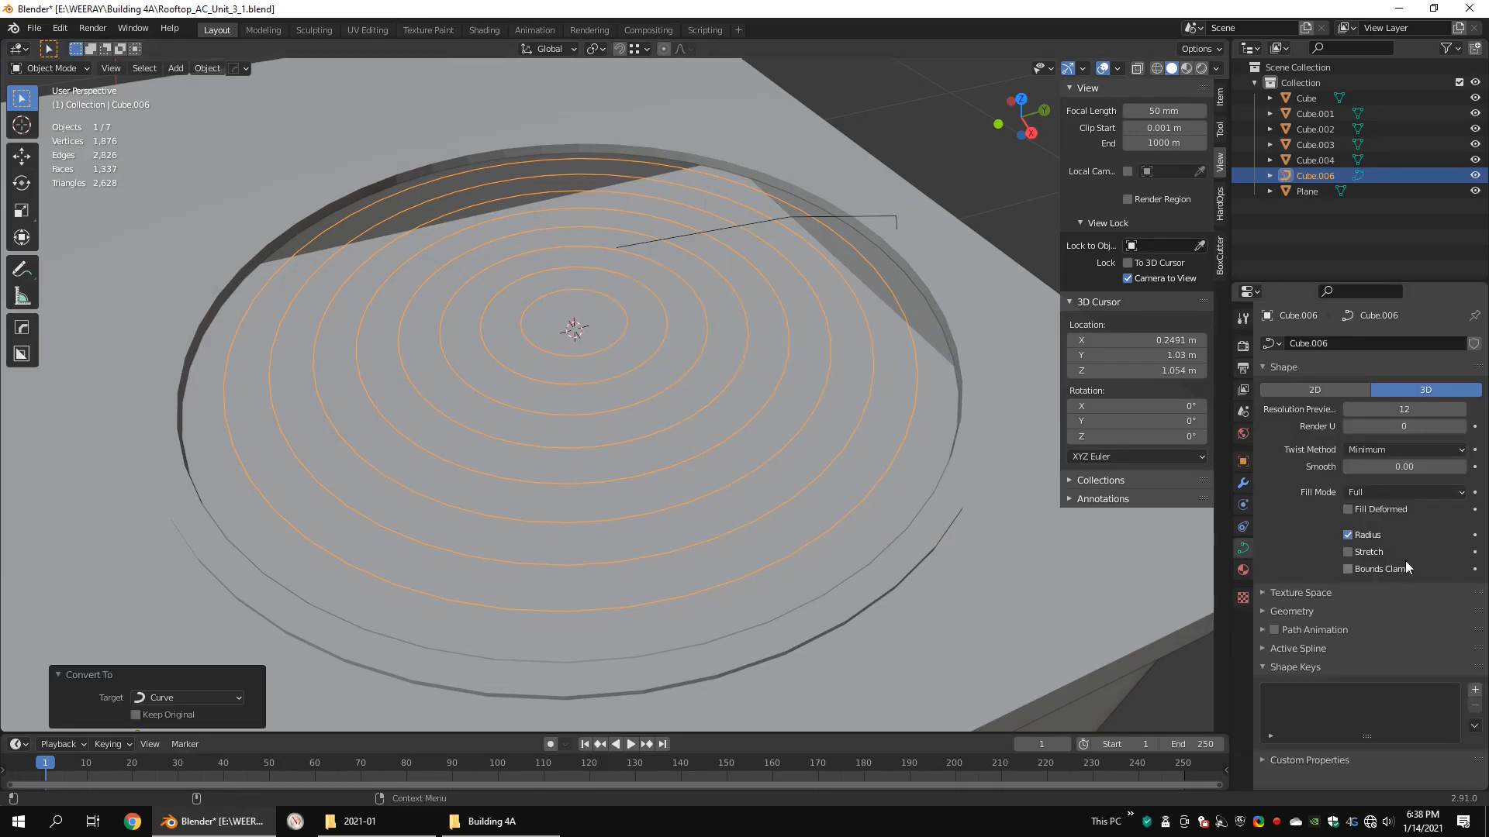
click(1276, 611)
scroll(1431, 623, down, 2)
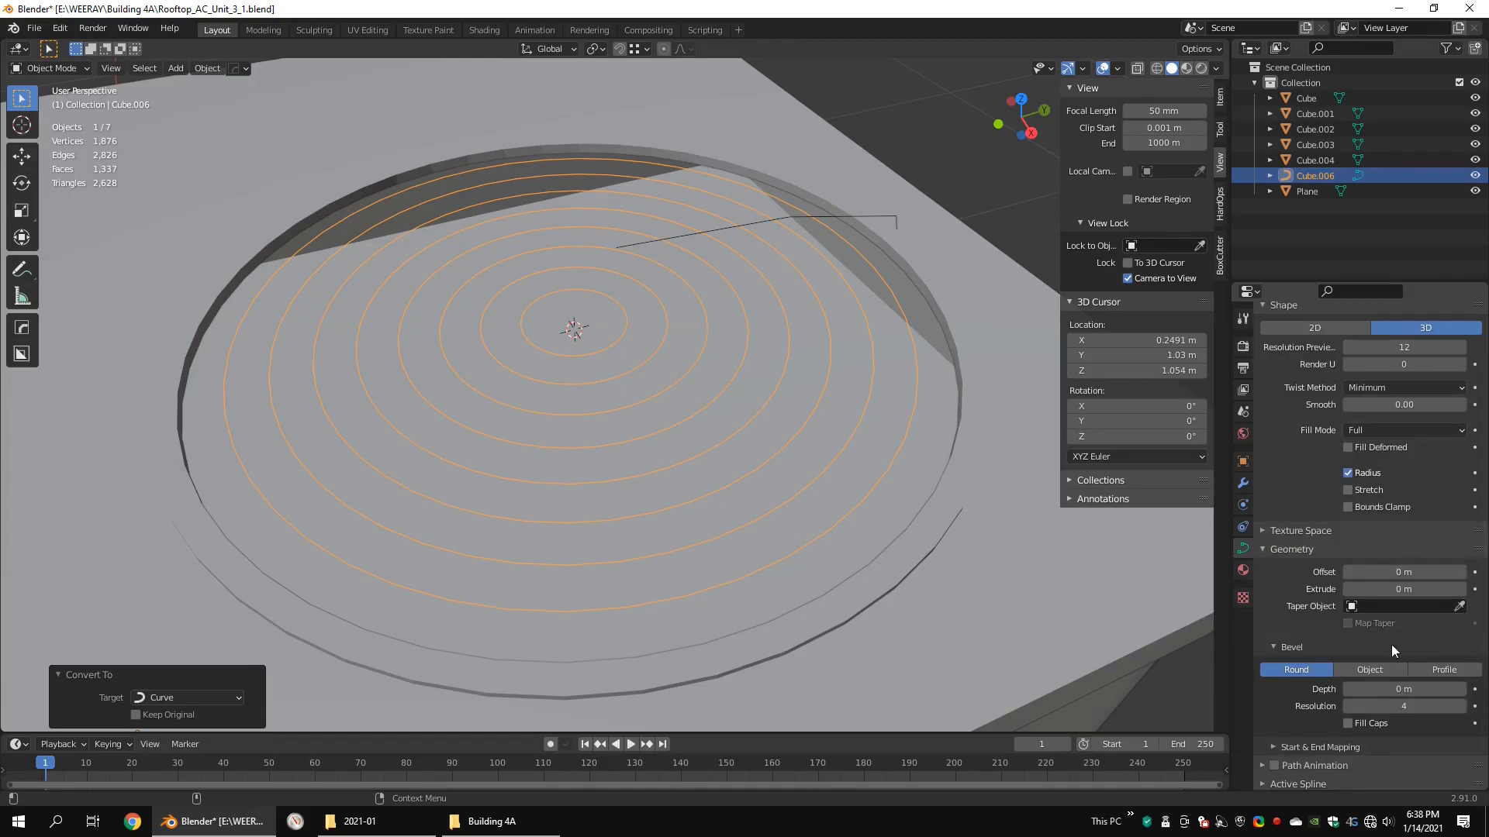
drag(1385, 686, 1408, 686)
Step: Edit the ring curves, select a linked inner ring and raise it slightly along Z in side view
key(Tab)
key(shift+z)
key(ctrl+l)
click(22, 156)
key(KP_3)
drag(581, 290, 579, 267)
Step: Select the linked rings one after another outward, stepping their heights so the grille rises toward its centre
key(shift+z)
click(704, 355)
key(ctrl+l)
click(745, 368)
key(ctrl+l)
click(789, 384)
key(ctrl+l)
click(835, 400)
key(ctrl+l)
click(903, 413)
key(ctrl+l)
click(983, 430)
key(ctrl+l)
Step: Select the whole innermost ring of the grille curves and raise it about 0.032 m along Z
shift+middle_drag(775, 349, 600, 361)
click(905, 381)
drag(401, 293, 422, 279)
key(KP_3)
key(shift+z)
click(665, 344)
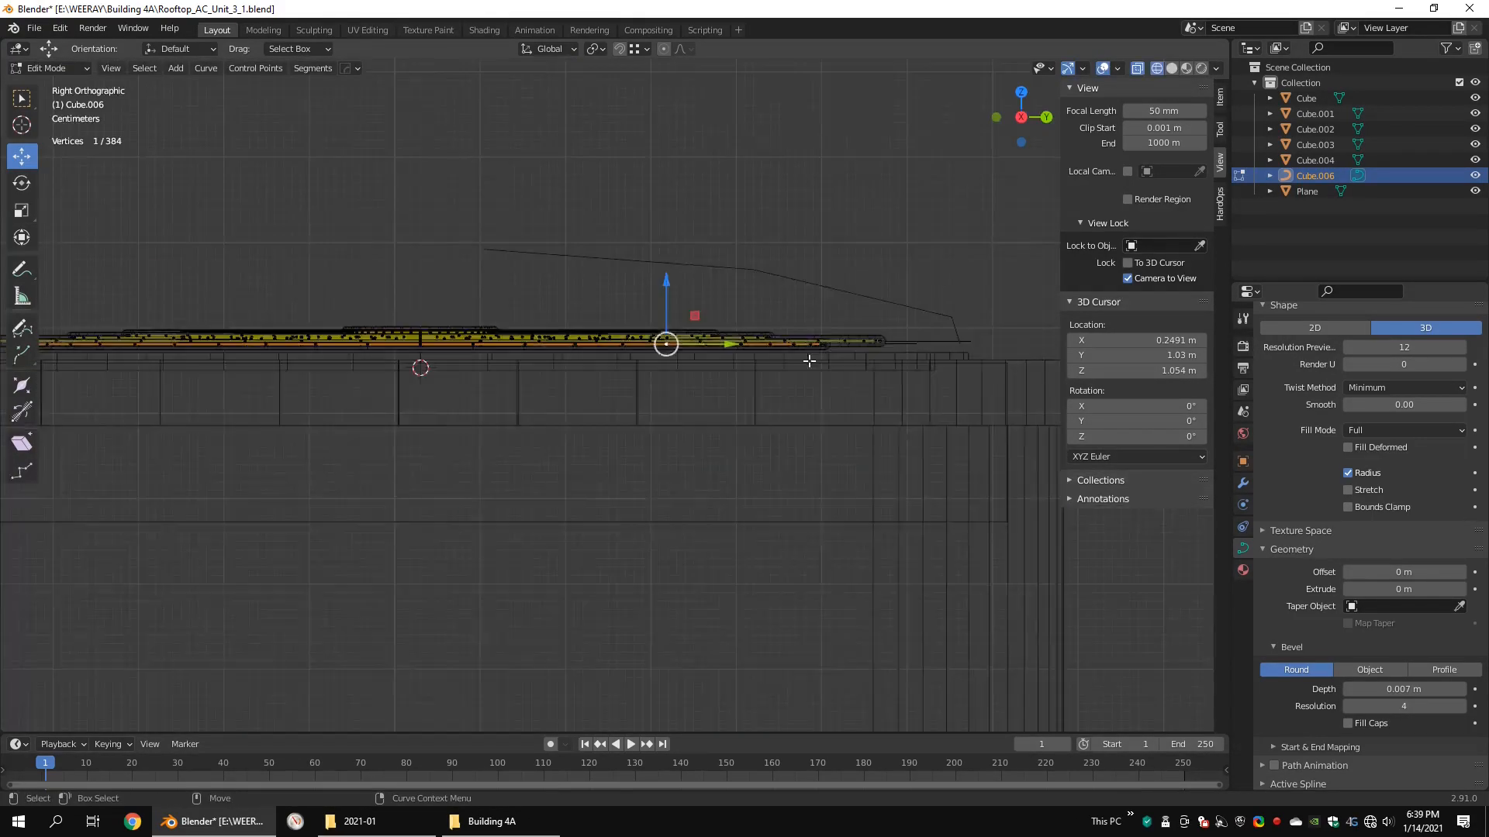
key(ctrl+l)
scroll(807, 359, up, 3)
shift+middle_drag(702, 252, 755, 435)
middle_drag(561, 420, 572, 456)
key(shift+z)
click(568, 406)
key(ctrl+l)
drag(466, 342, 471, 301)
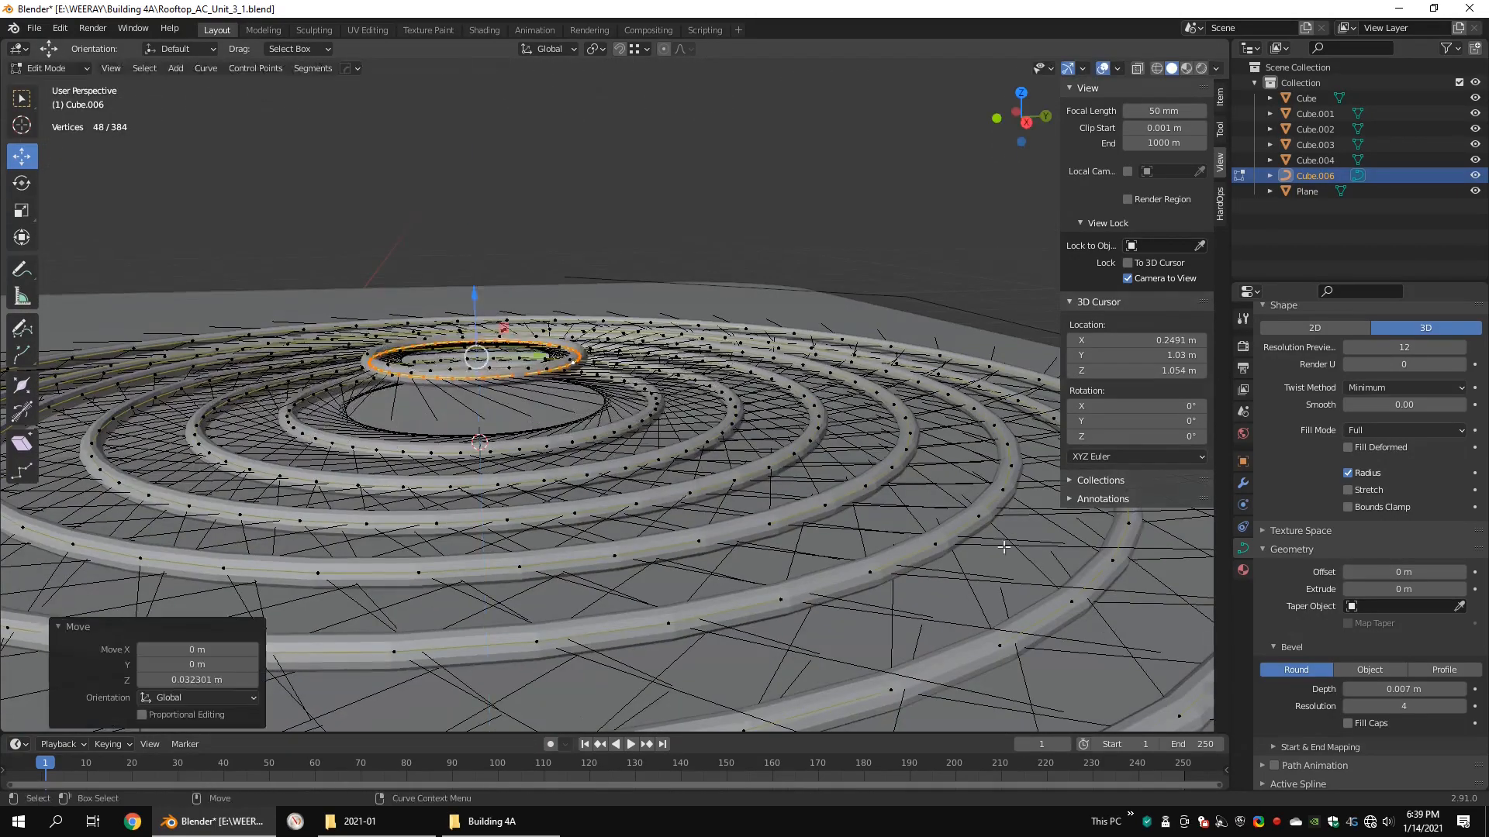
Step: Select the next linked rings outward one by one and raise each along Z into a stepped dome
key(KP_3)
scroll(655, 342, down, 4)
middle_drag(600, 380, 665, 445)
double_click(674, 425)
alt+drag(673, 428, 670, 408)
drag(543, 330, 545, 323)
double_click(731, 413)
double_click(785, 436)
click(850, 450)
key(ctrl+l)
middle_drag(547, 345, 548, 306)
drag(548, 310, 548, 314)
Step: Thin the ring curves to a bevel depth of 0.004 m while checking them in quad view
key(ctrl+alt+q)
key(KP_1)
scroll(385, 545, up, 3)
drag(1404, 689, 1388, 689)
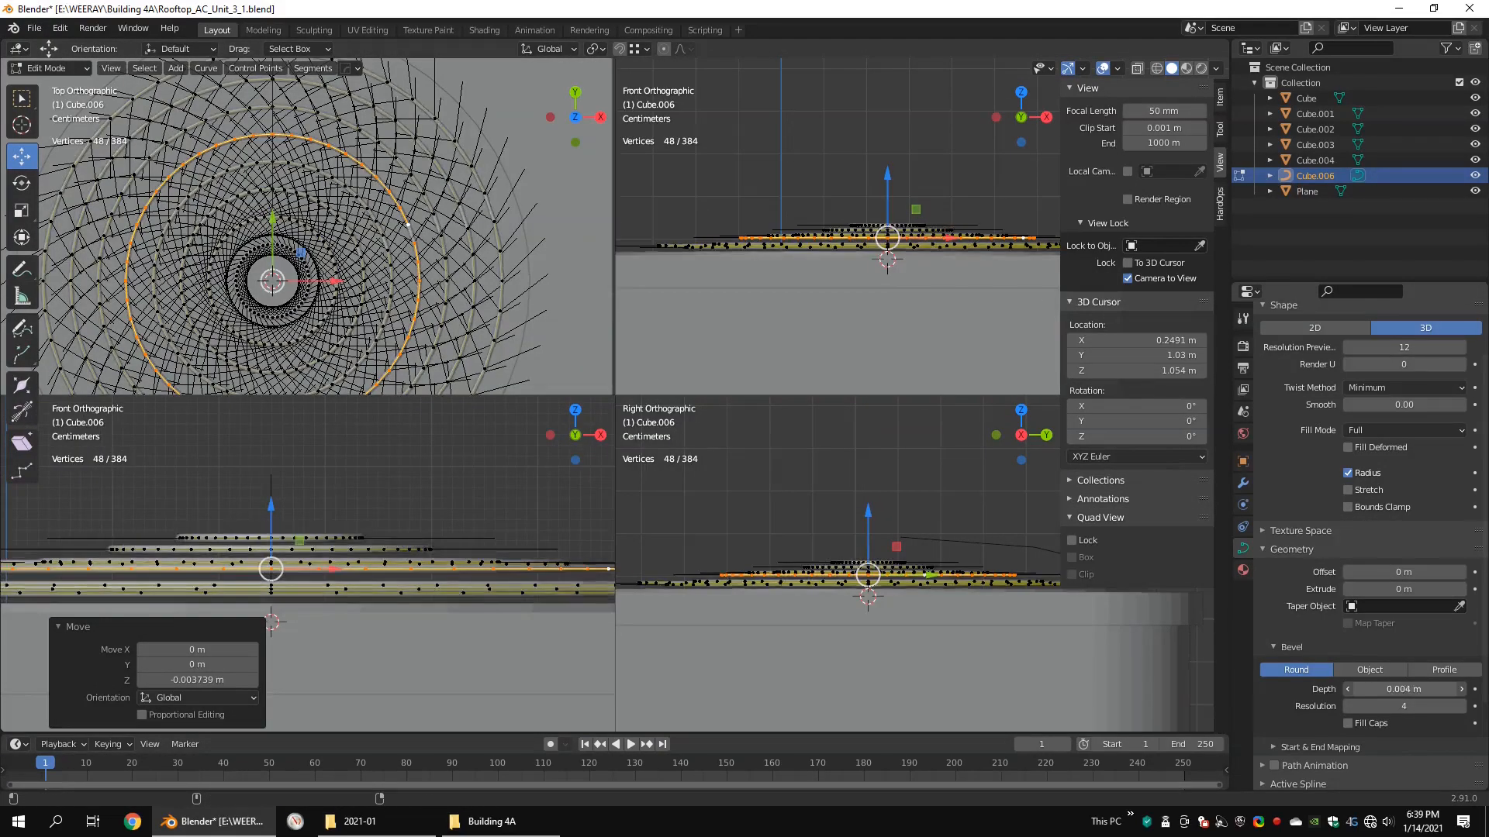
alt+drag(907, 190, 930, 225)
key(bracketright)
Step: Adjust the middle rings' heights in the front view, raising the wider one about 0.01 m along Z
drag(321, 457, 329, 462)
click(545, 525)
key(bracketright)
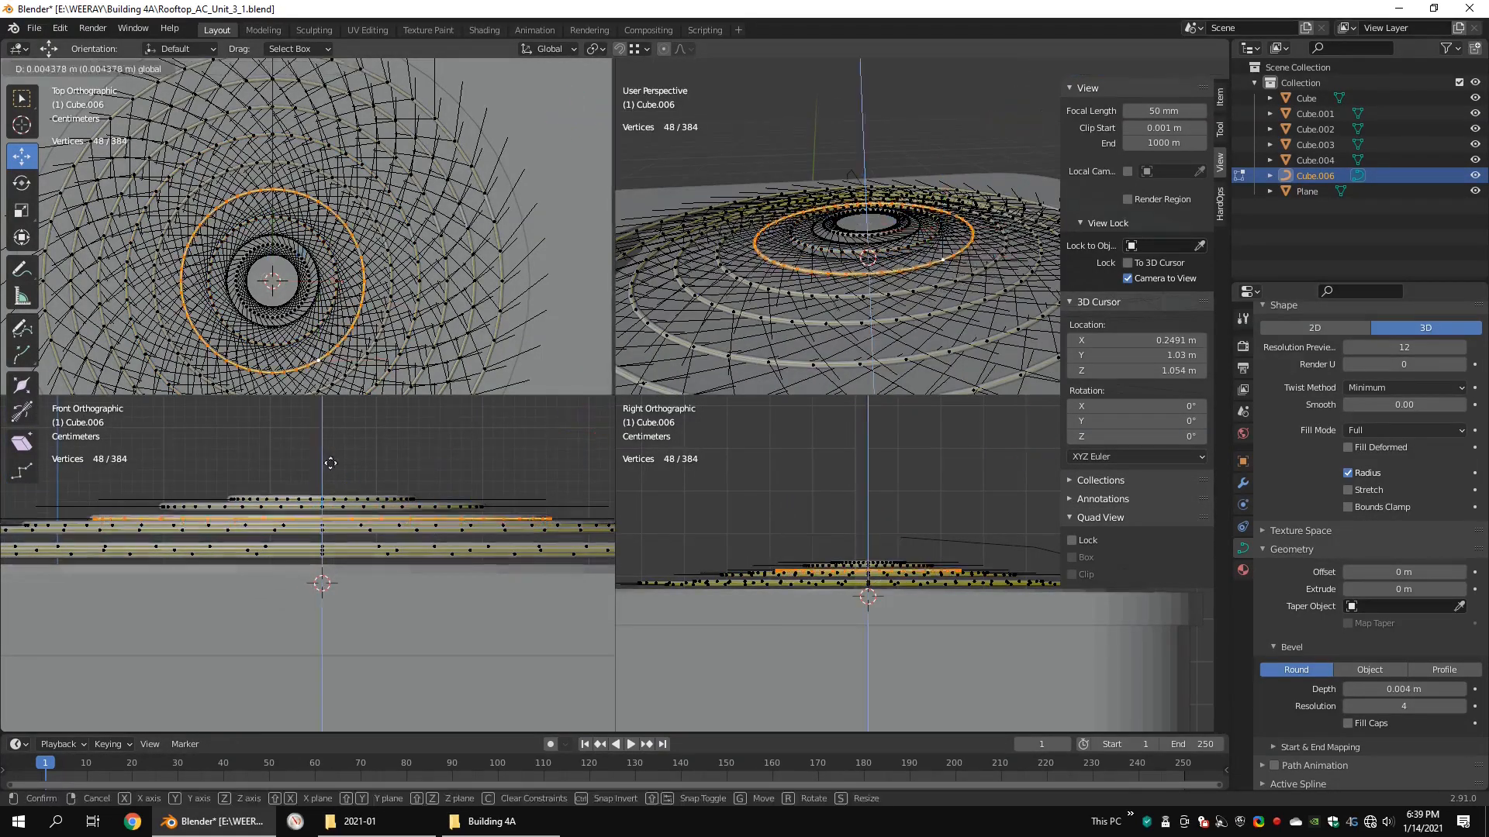
click(407, 501)
alt+middle_drag(496, 528, 423, 488)
drag(250, 422, 249, 435)
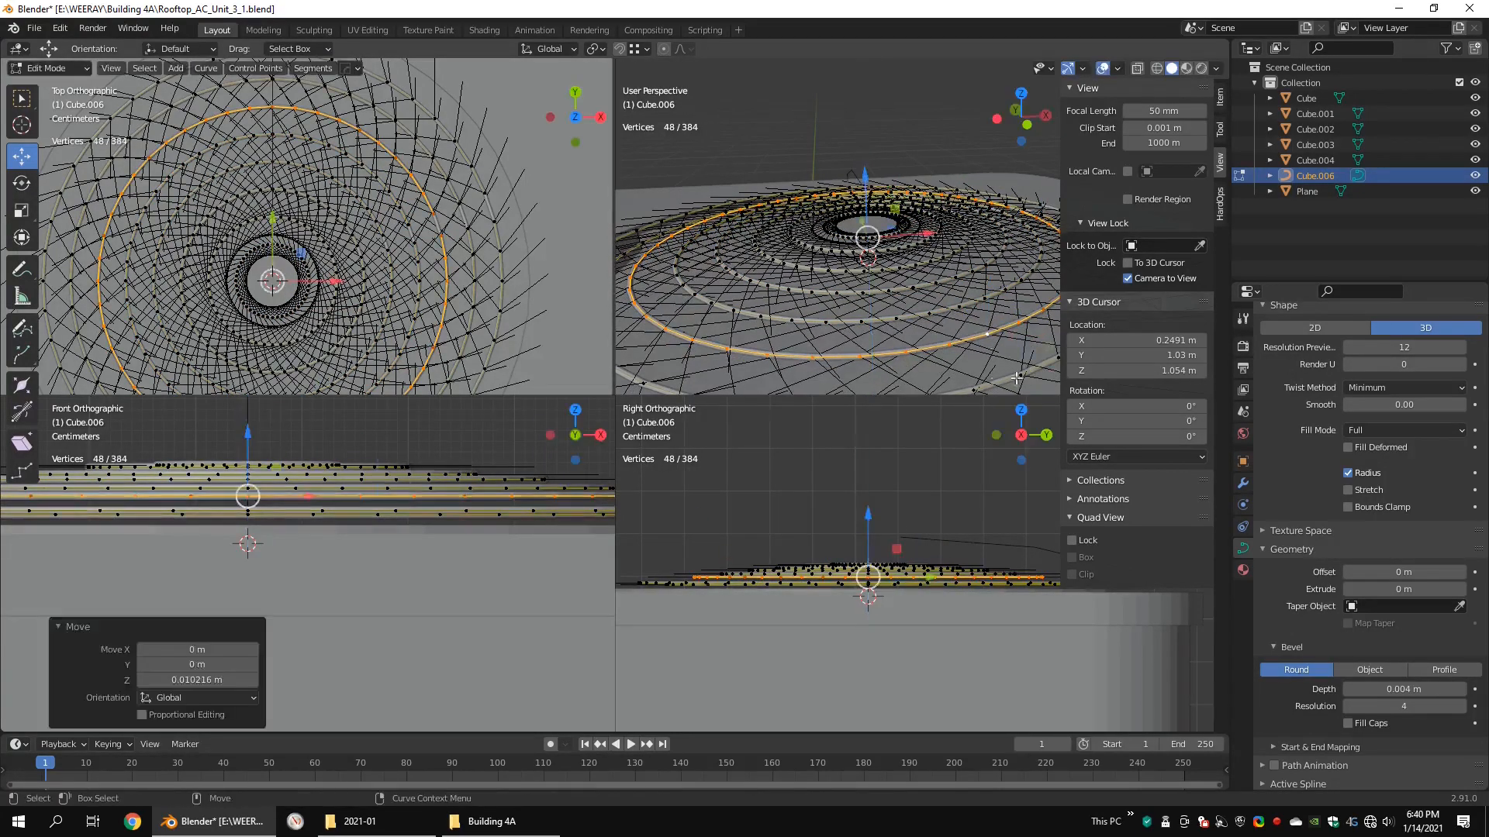
Step: Fine-tune the height of another outer ring and a small inner ring, and finish editing the ring curves
scroll(915, 287, down, 3)
click(924, 272)
key(ctrl+l)
drag(867, 522, 867, 517)
key(ctrl+alt+q)
middle_drag(799, 539, 783, 589)
scroll(542, 435, up, 7)
click(536, 415)
shift+click(546, 427)
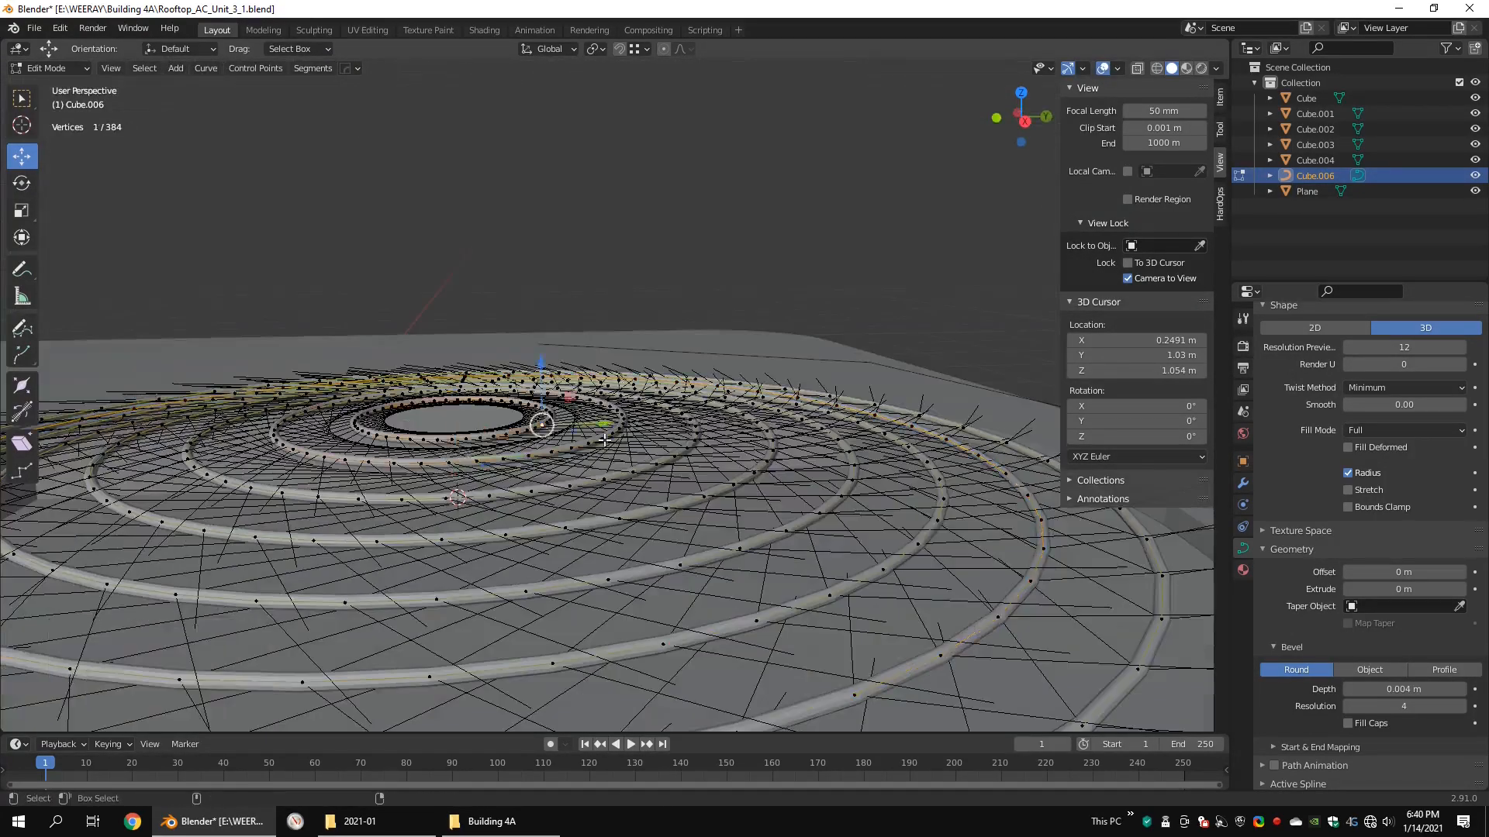
key(ctrl+l)
key(KP_3)
drag(297, 425, 297, 426)
middle_drag(729, 418, 817, 491)
scroll(817, 492, down, 7)
key(Tab)
key(alt+a)
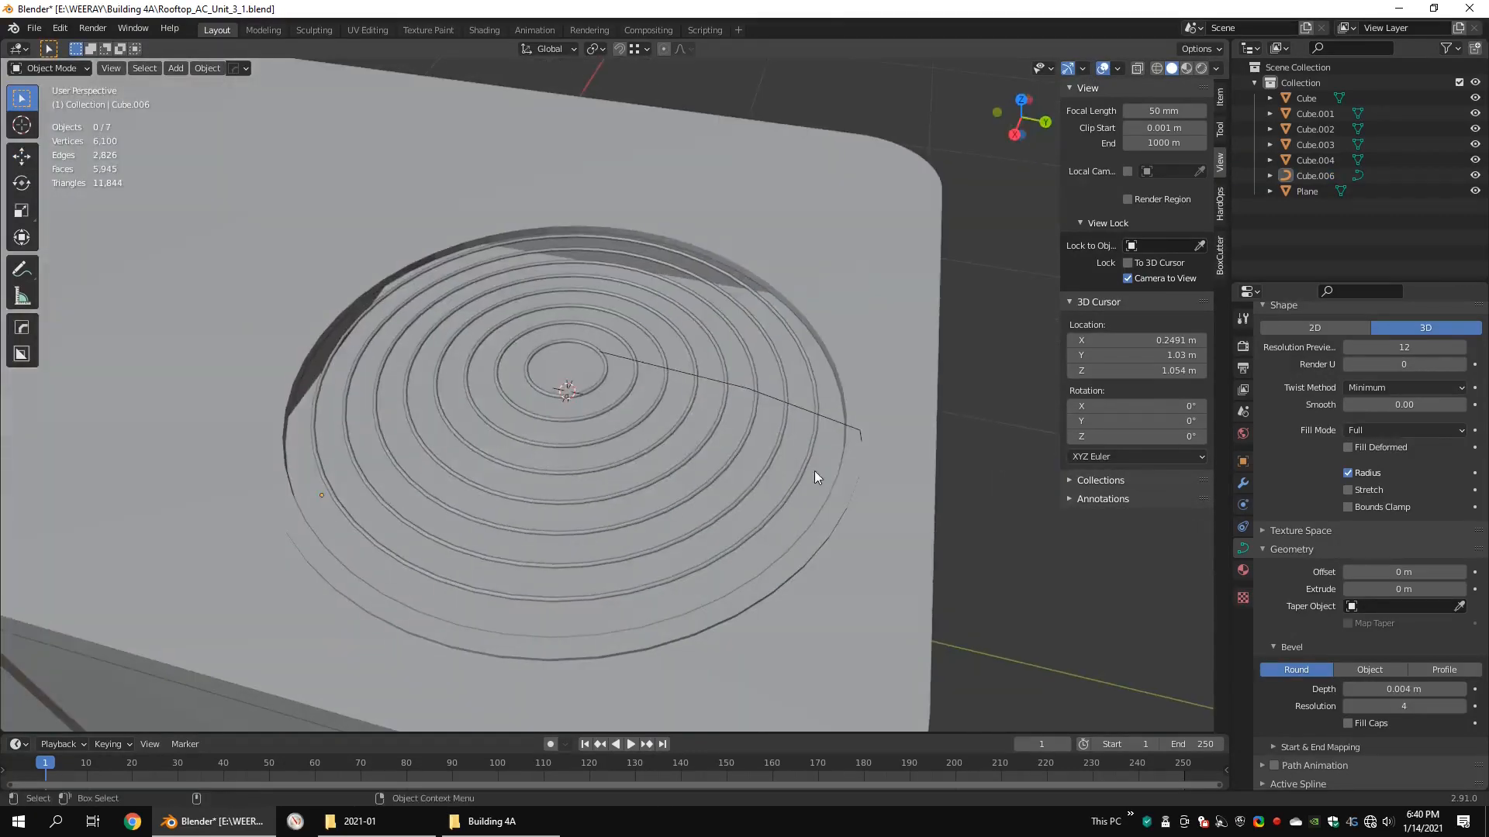
Step: Edit the radial profile line in side view and lower its inner and outer vertices toward the rings' slope
click(815, 467)
key(alt+a)
middle_drag(775, 380, 721, 380)
key(ctrl+alt+q)
click(1036, 555)
key(ctrl+alt+q)
key(Tab)
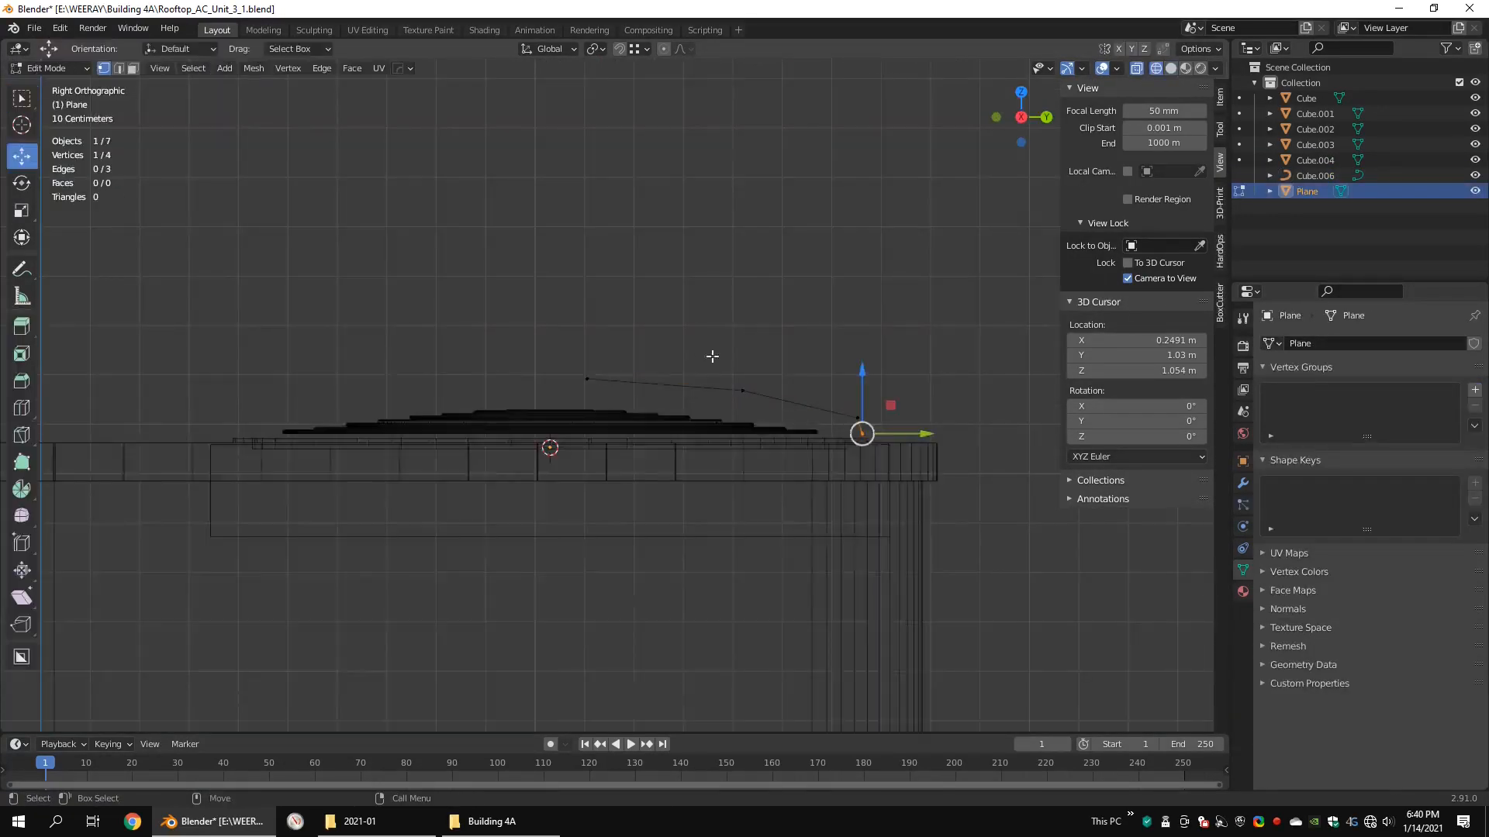
scroll(605, 349, up, 4)
click(535, 344)
middle_drag(558, 316, 540, 286)
click(916, 329)
drag(915, 271, 916, 304)
key(KP_3)
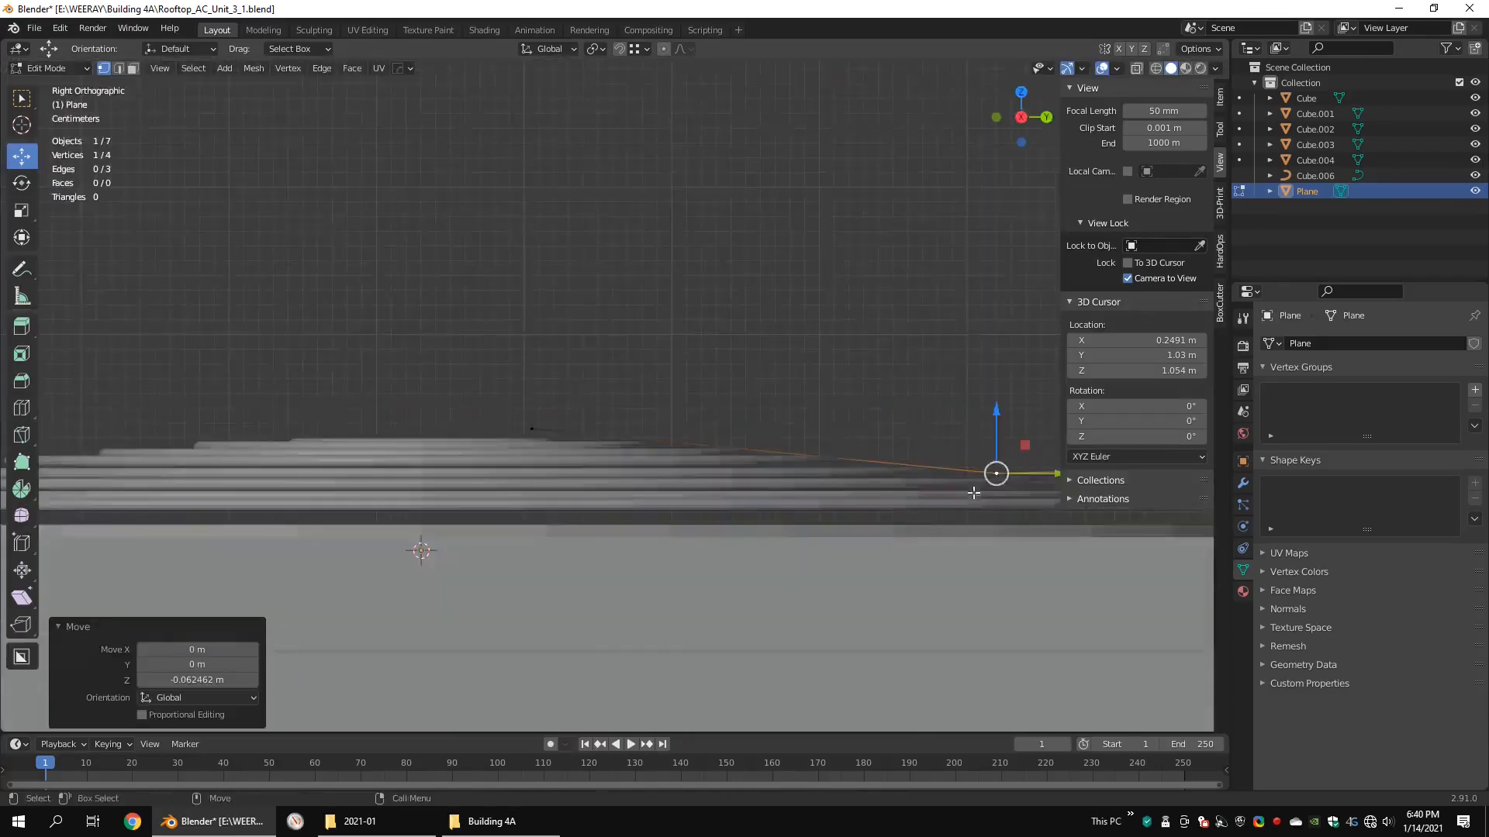
Step: Nudge the profile line's middle vertex up about 0.001 m so the line follows the stepped rings
shift+middle_drag(973, 496, 704, 376)
drag(787, 355, 502, 295)
click(238, 312)
drag(244, 271, 245, 274)
click(245, 273)
scroll(895, 278, down, 2)
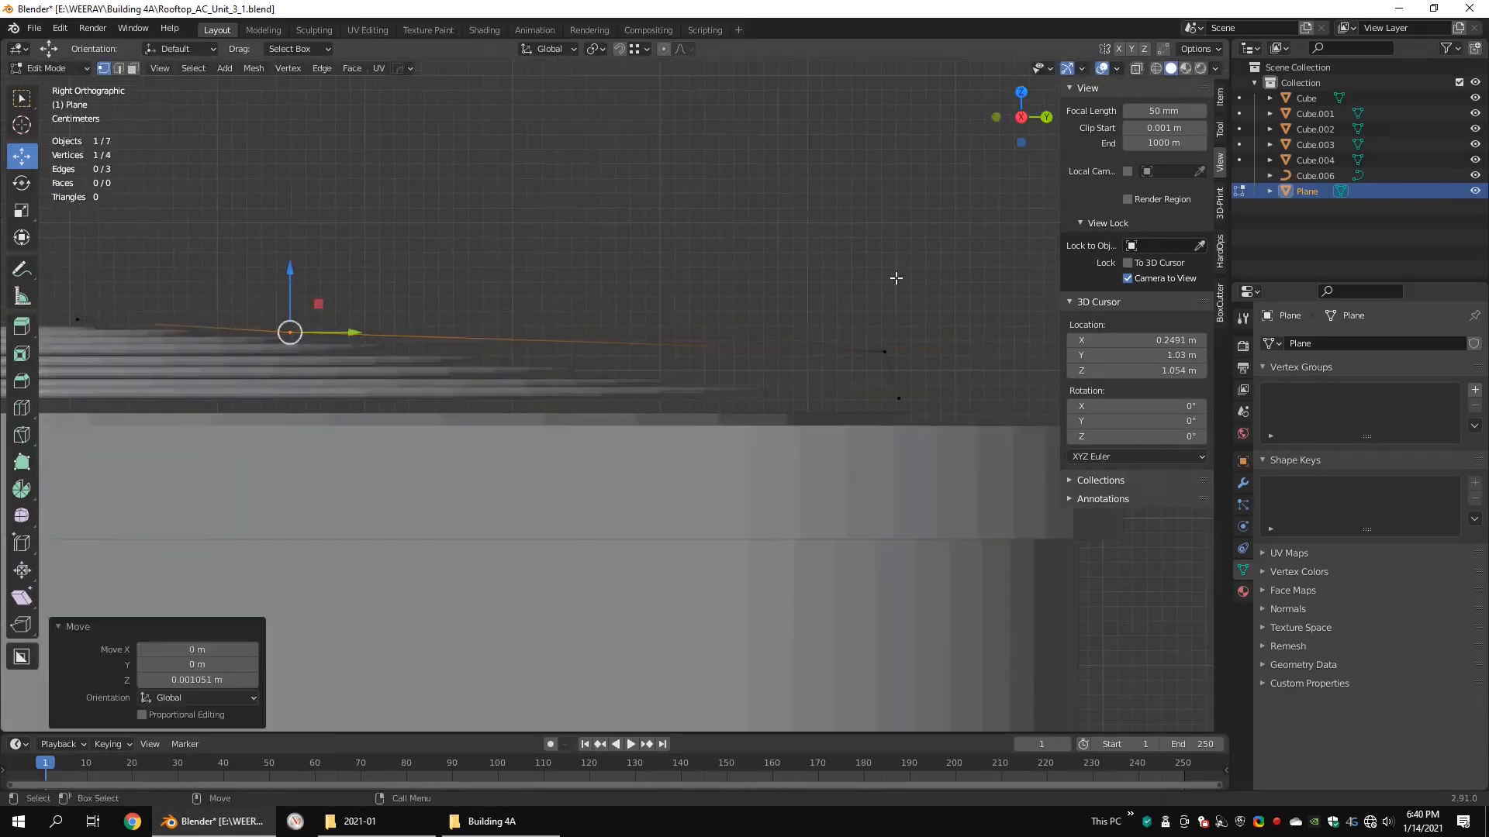
Step: Extrude the profile line's outer part down the slope to the opening's lip and round its outer corner
scroll(905, 386, up, 3)
key(e)
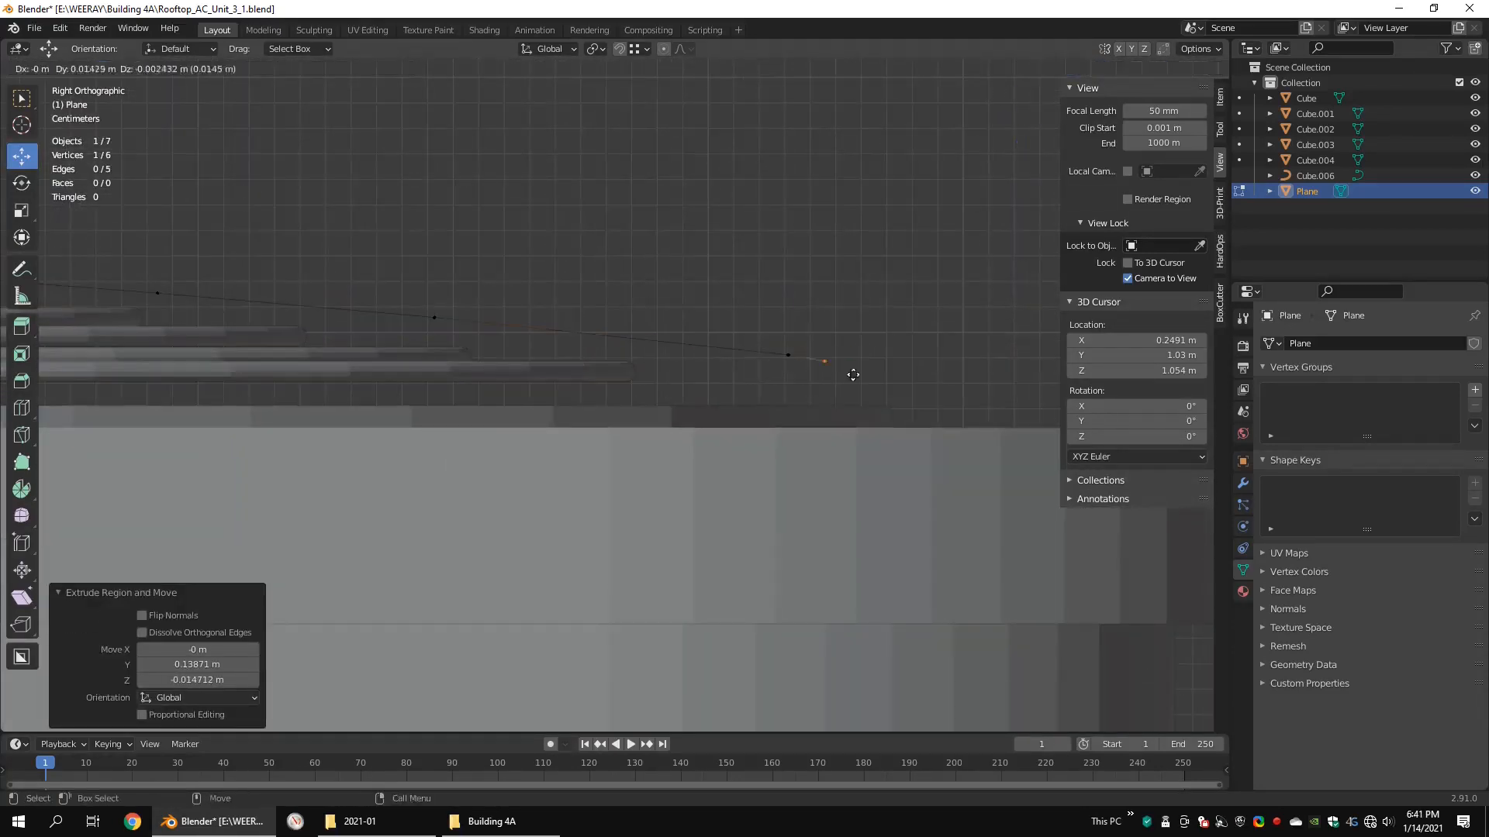
middle_drag(867, 367, 957, 393)
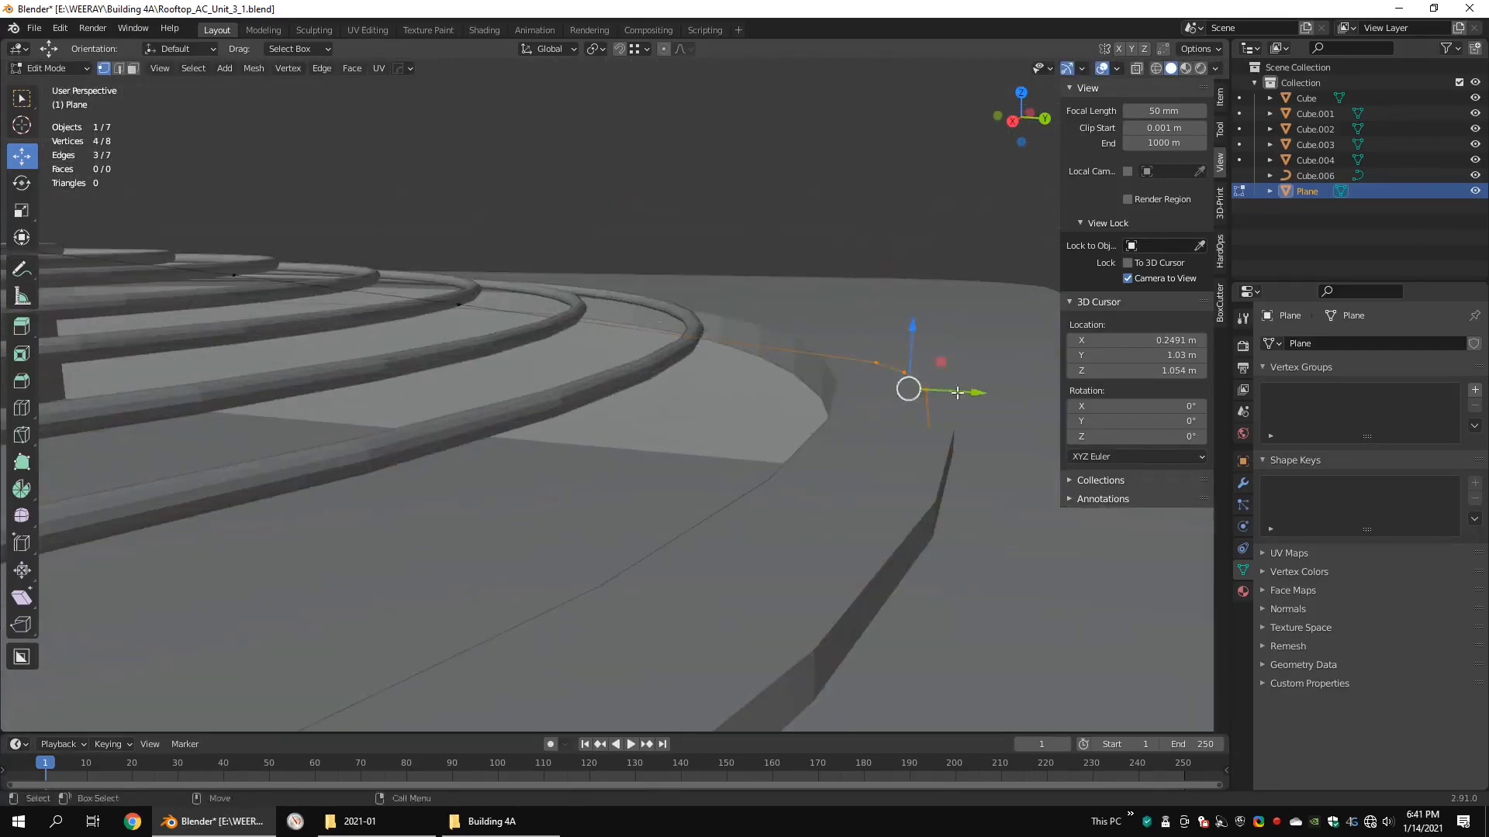
click(892, 357)
key(KP_3)
key(Tab)
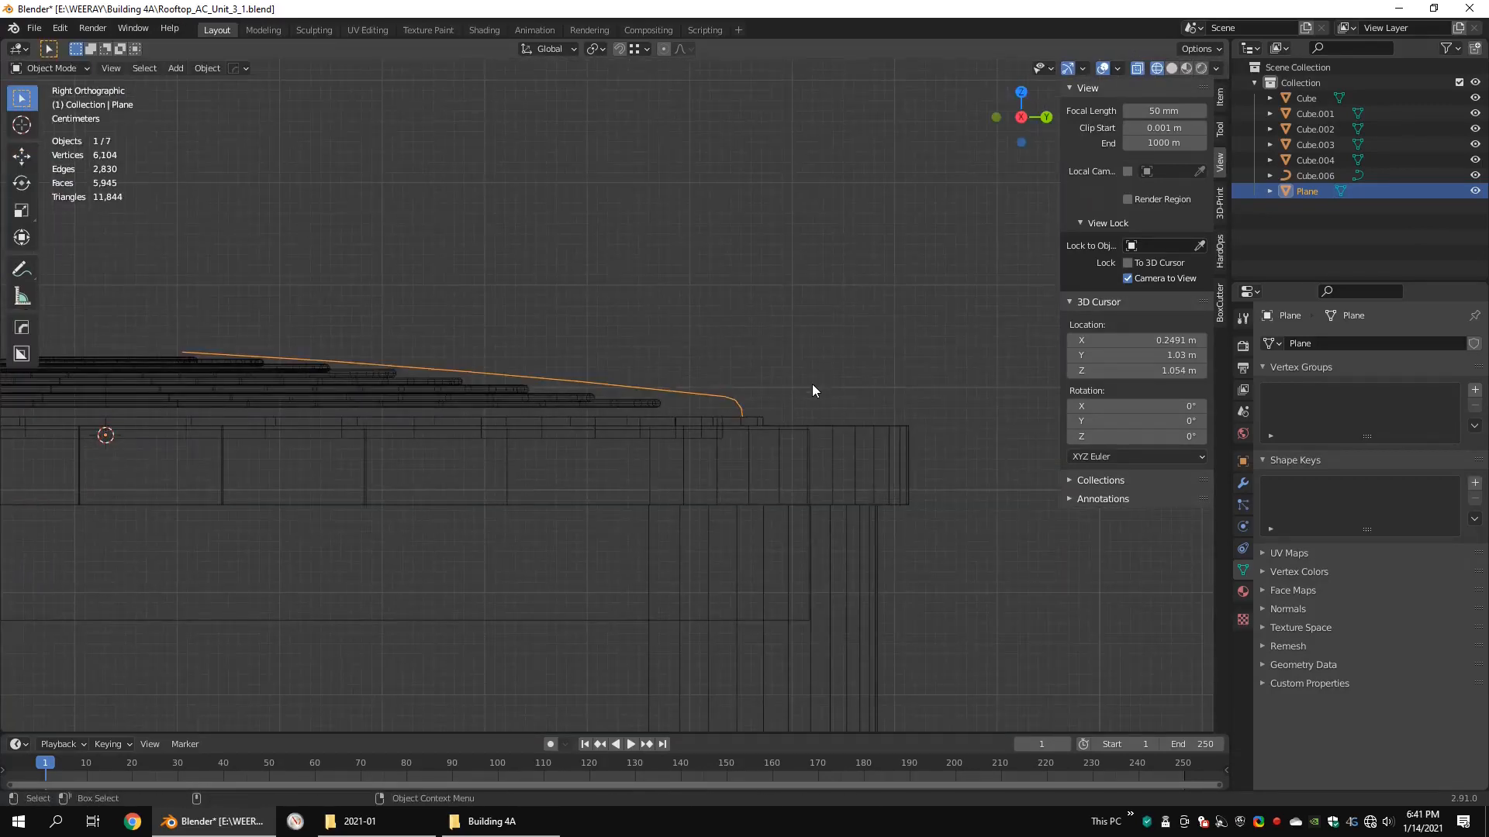
Step: Convert the profile line to a curve and give it a bevel depth of 0.0036 m as a spoke
key(alt+c)
click(779, 383)
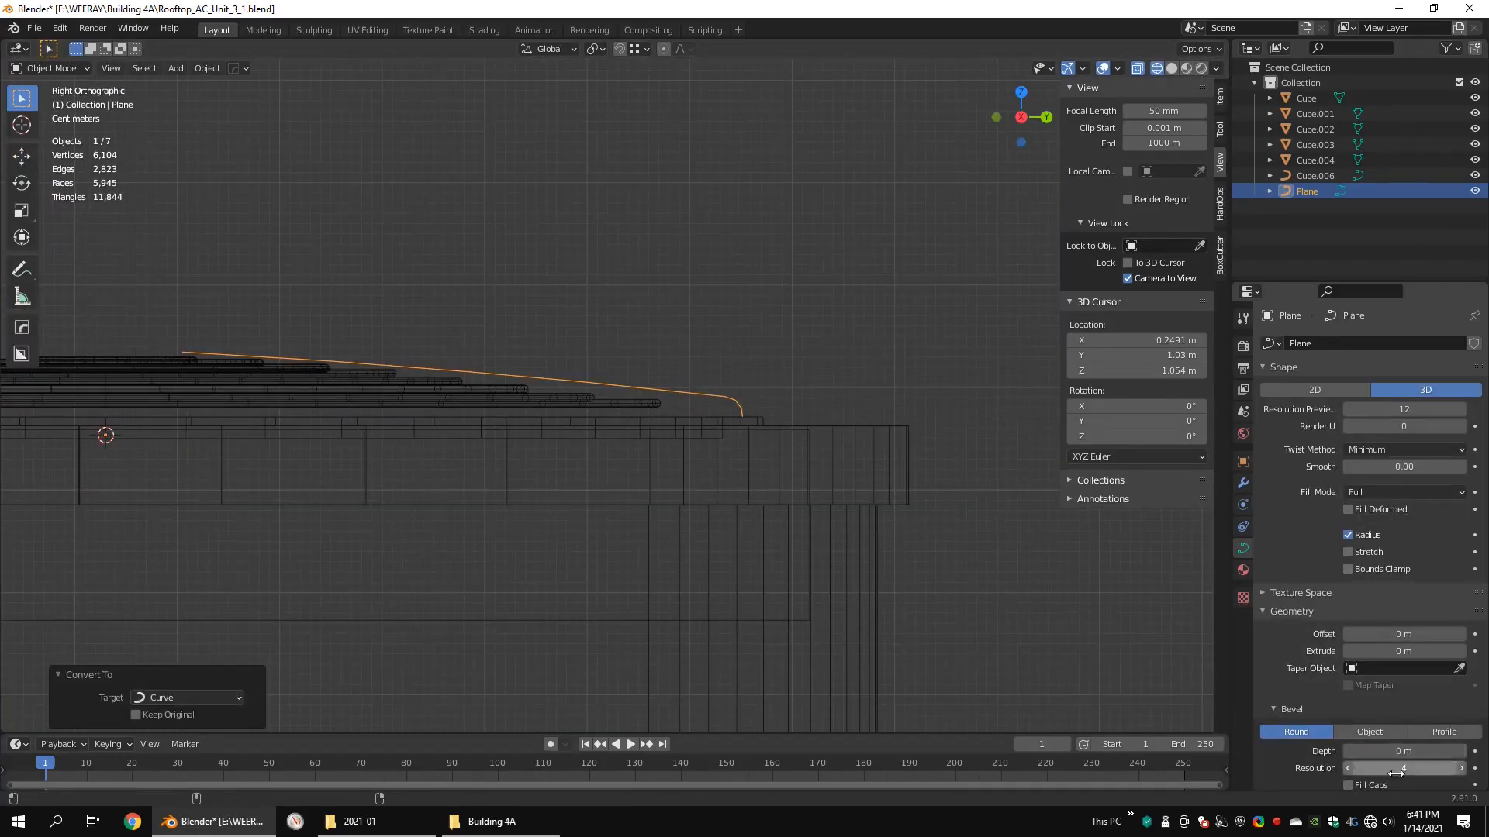
click(620, 400)
double_click(1427, 750)
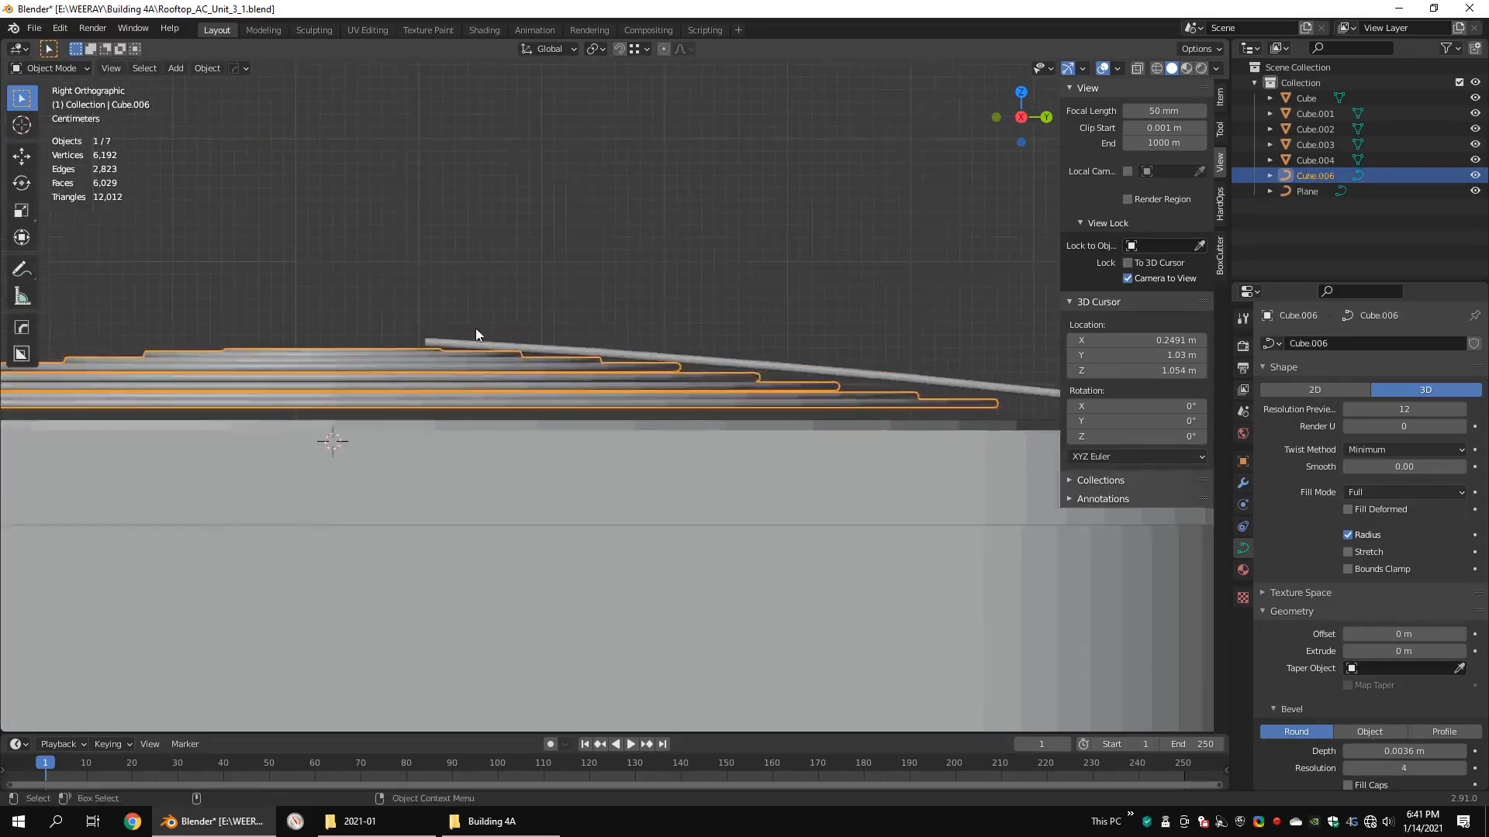
Step: Lower the spoke's inner end point about 0.004 m and raise all the ring curves along Z to meet the spoke
key(Tab)
key(shift+z)
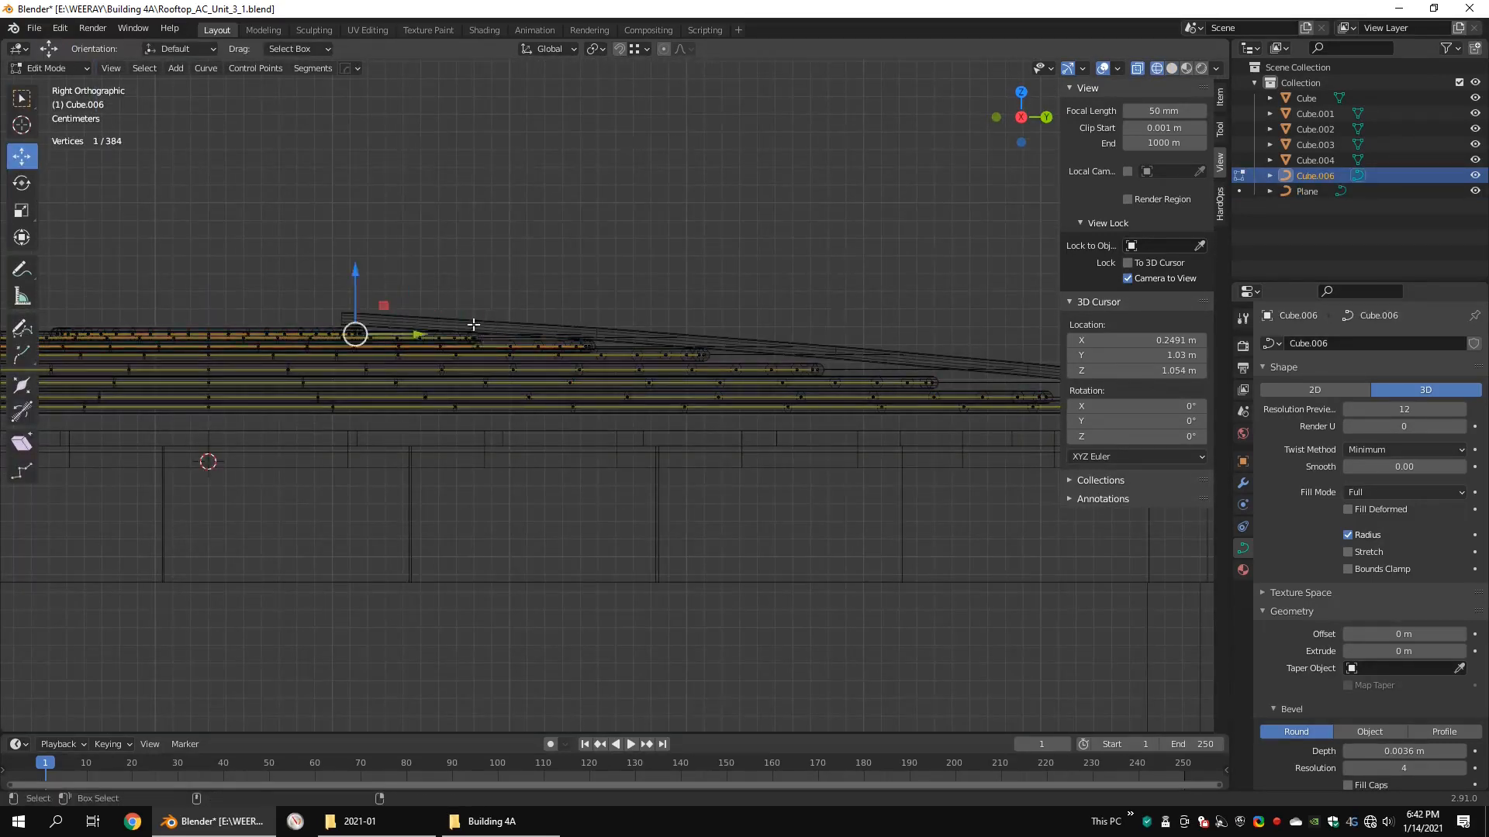
click(342, 318)
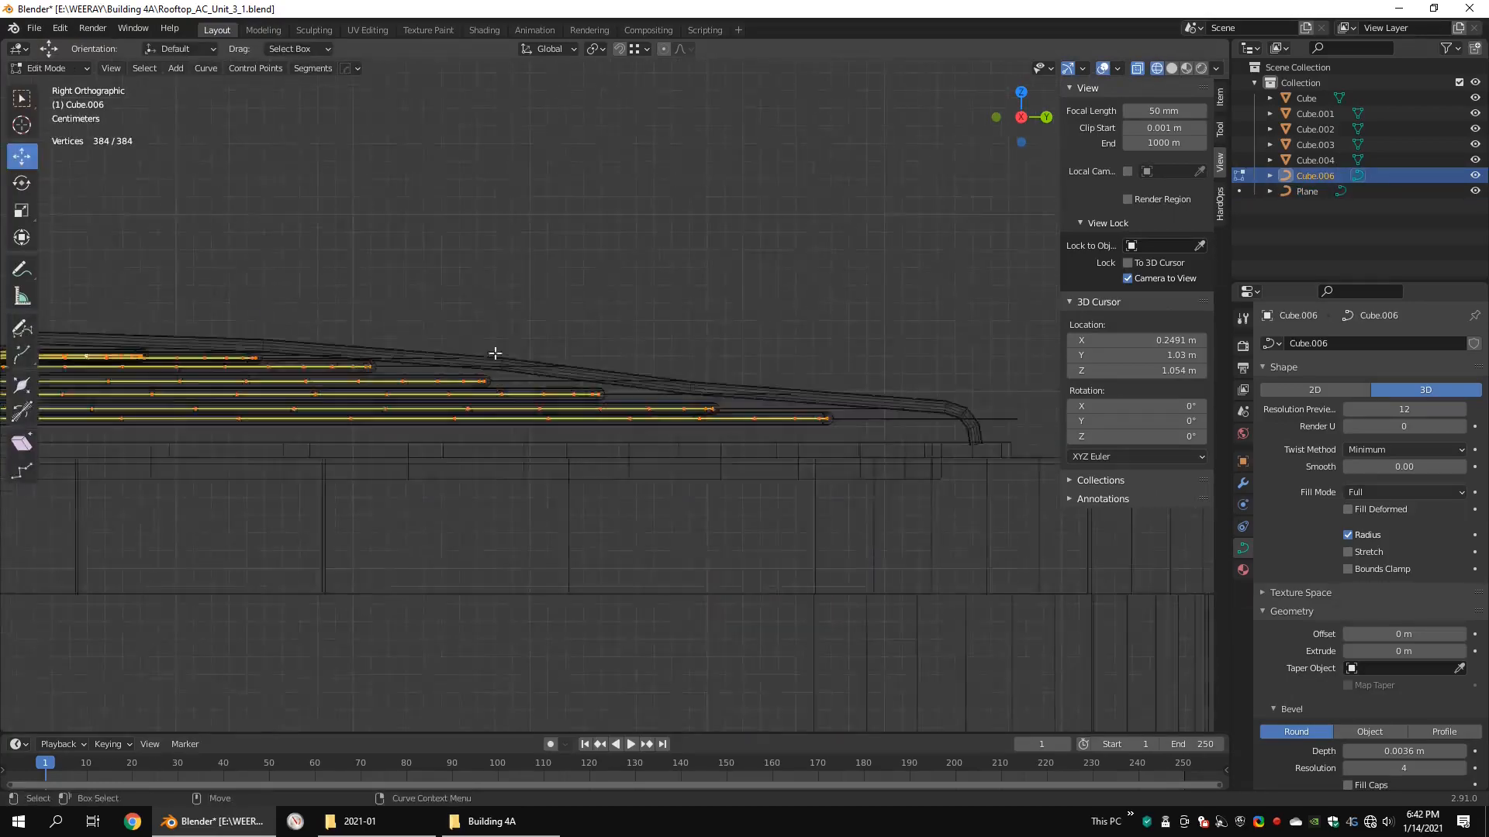
scroll(494, 353, down, 1)
key(g)
key(z)
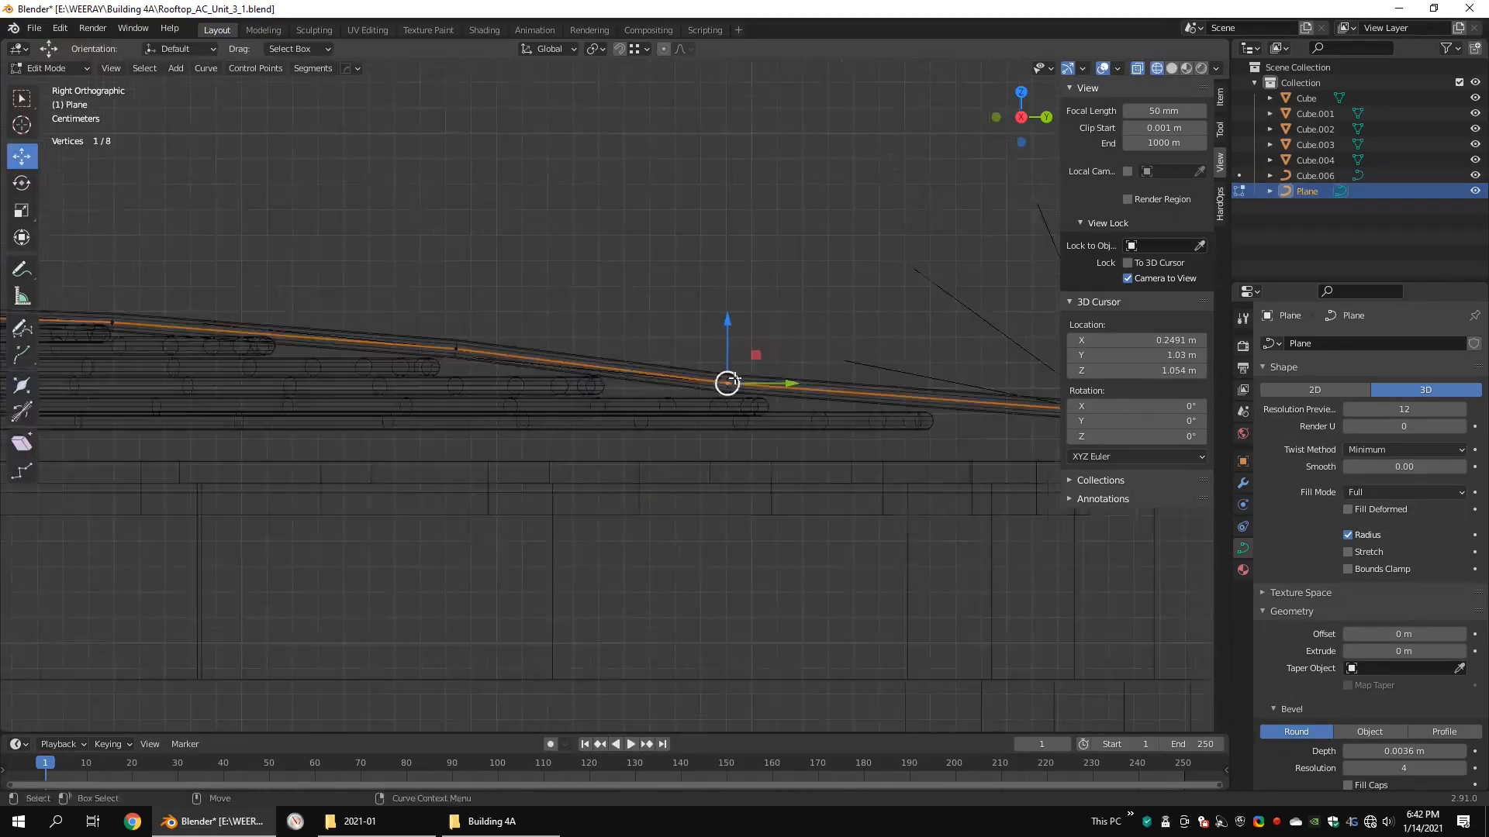
scroll(461, 284, down, 2)
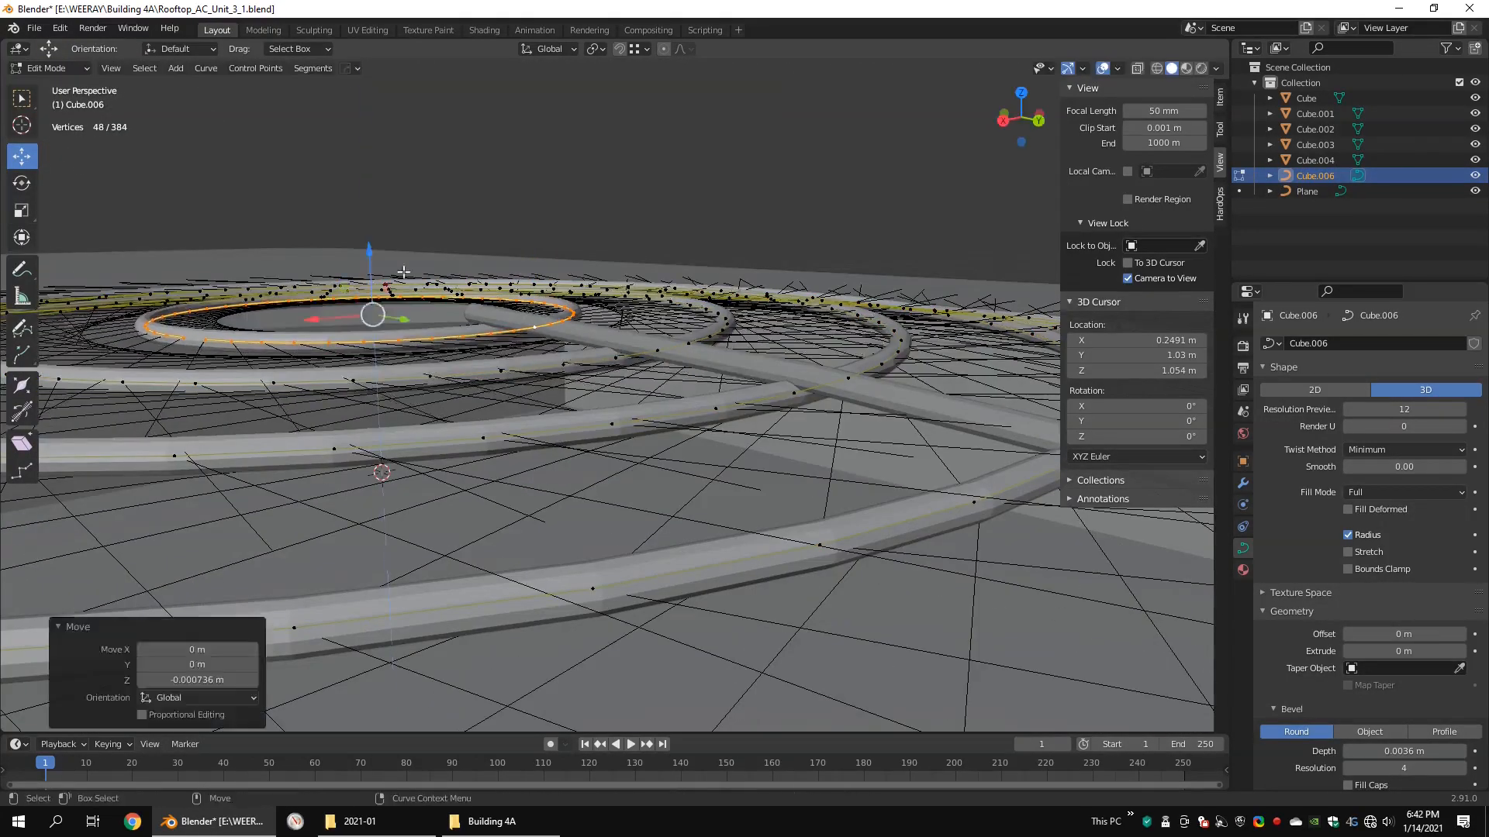
Step: Select the linked inner rings in turn and shift each along Z until it touches the spoke's underside
scroll(328, 246, up, 2)
click(611, 438)
key(ctrl+l)
drag(328, 245, 288, 255)
scroll(324, 253, down, 1)
click(710, 395)
key(ctrl+l)
middle_drag(687, 427, 680, 411)
click(727, 410)
key(ctrl+l)
drag(267, 300, 269, 292)
shift+middle_drag(868, 446, 795, 445)
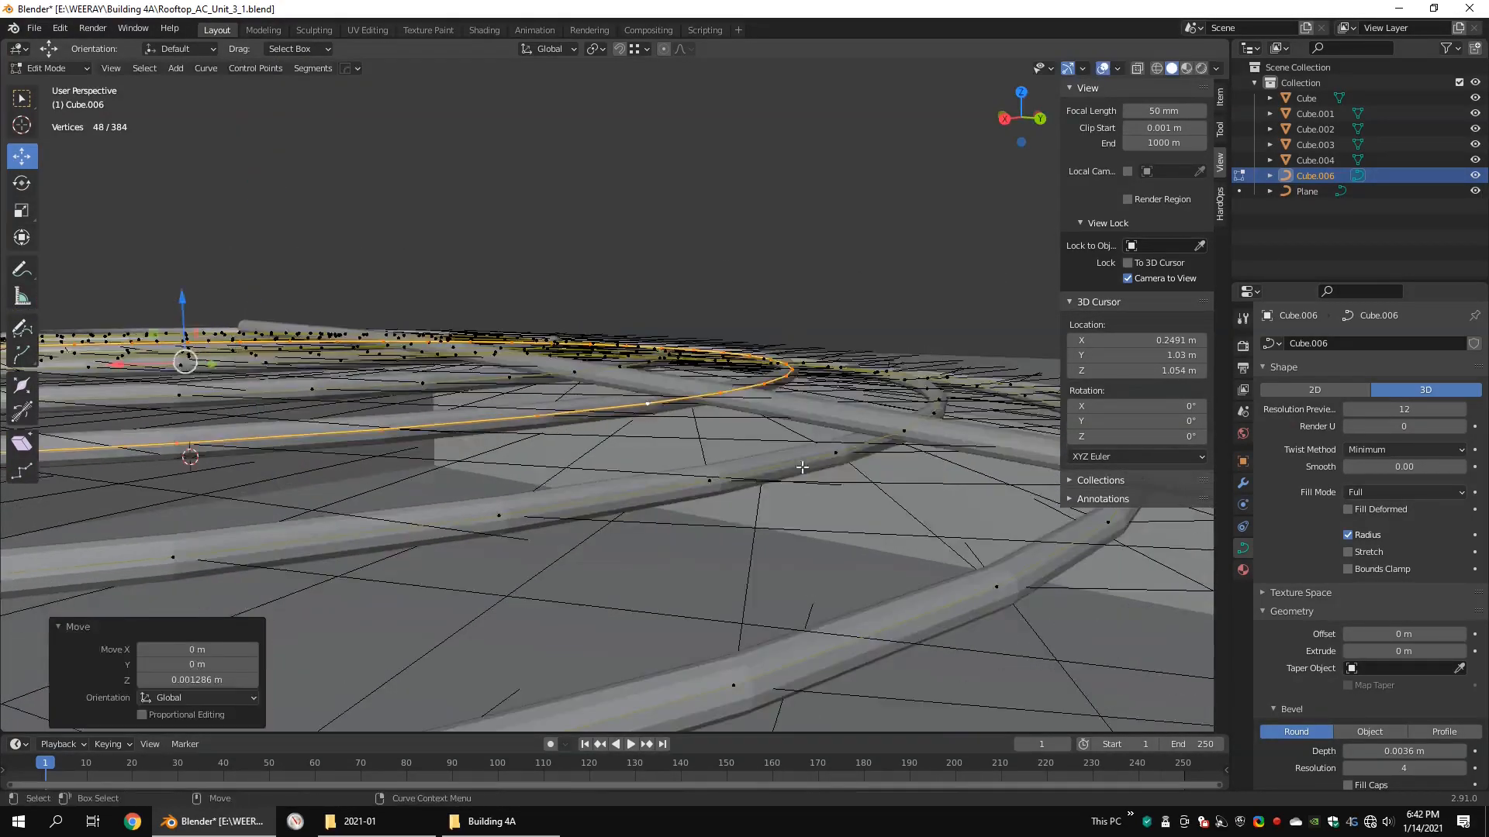
Step: Raise the remaining outer rings one by one to meet the spoke, and finish editing the ring curves
click(835, 444)
key(ctrl+l)
drag(193, 308, 193, 298)
scroll(824, 498, down, 1)
shift+middle_drag(825, 498, 721, 472)
click(738, 434)
key(ctrl+l)
drag(128, 304, 129, 286)
shift+middle_drag(992, 514, 954, 518)
click(920, 478)
key(ctrl+l)
drag(117, 313, 152, 308)
middle_drag(923, 554, 868, 572)
scroll(821, 549, down, 6)
key(Tab)
Step: Select the spoke and convert it from curve to mesh
click(629, 393)
middle_drag(630, 393, 786, 402)
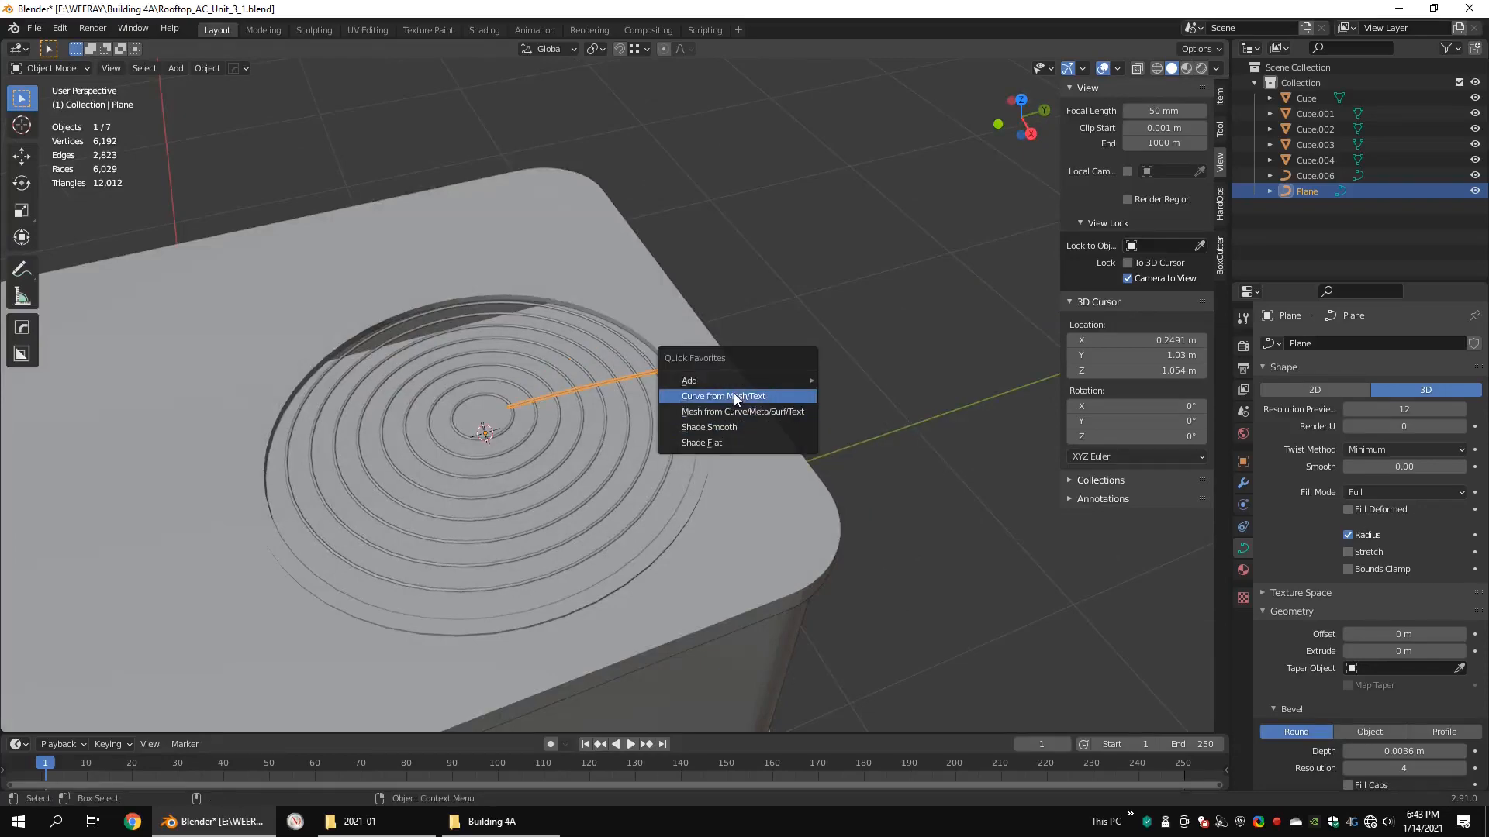
click(731, 412)
middle_drag(730, 419, 700, 378)
scroll(700, 378, up, 7)
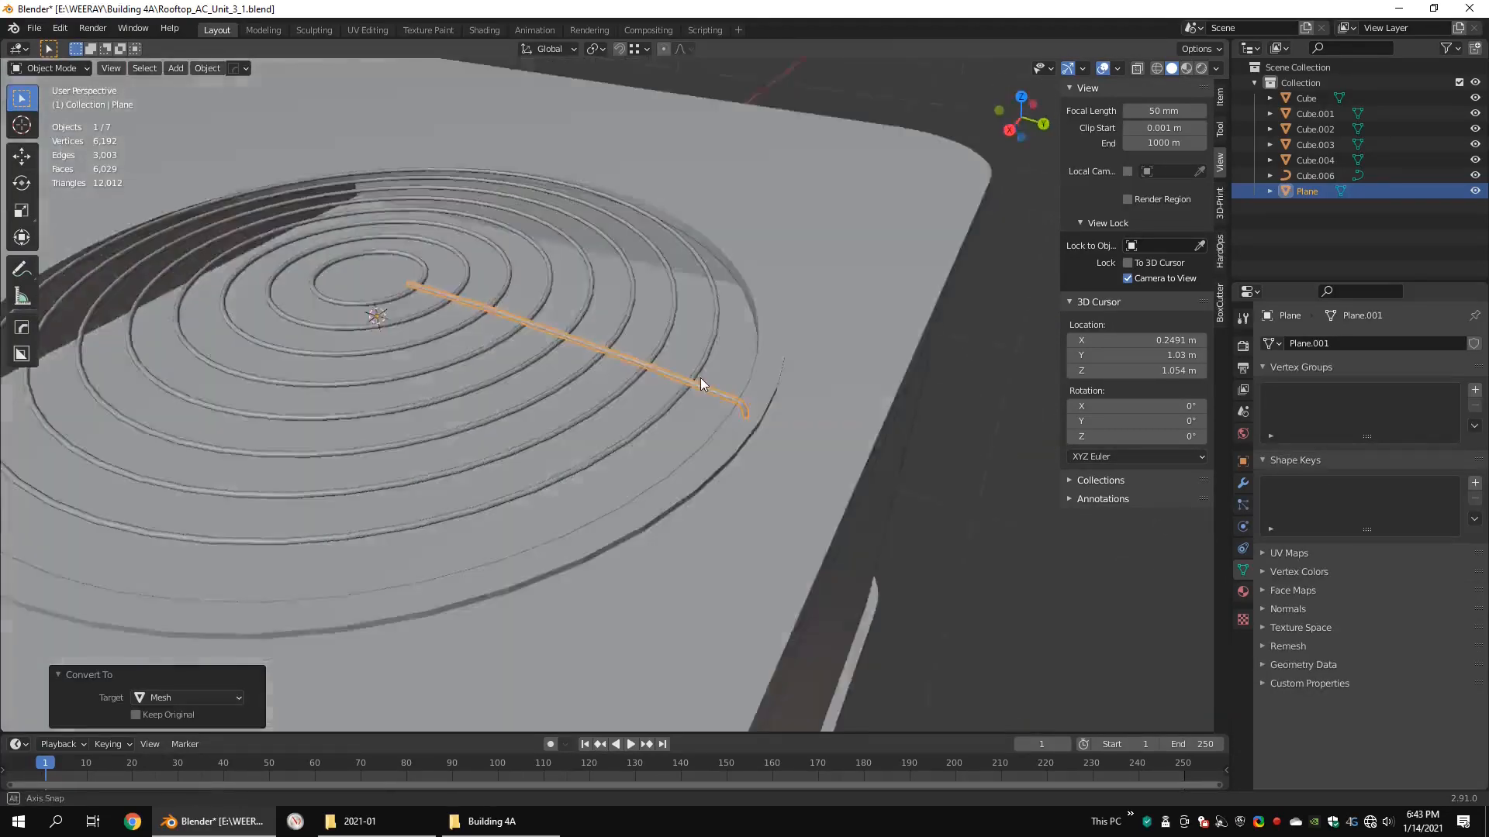
Step: Extrude the spoke's lower end loop outward and down into a wider mounting foot on the lip
key(Tab)
key(shift+z)
shift+middle_drag(892, 420, 675, 422)
key(KP_3)
shift+middle_drag(780, 416, 731, 472)
scroll(731, 472, up, 9)
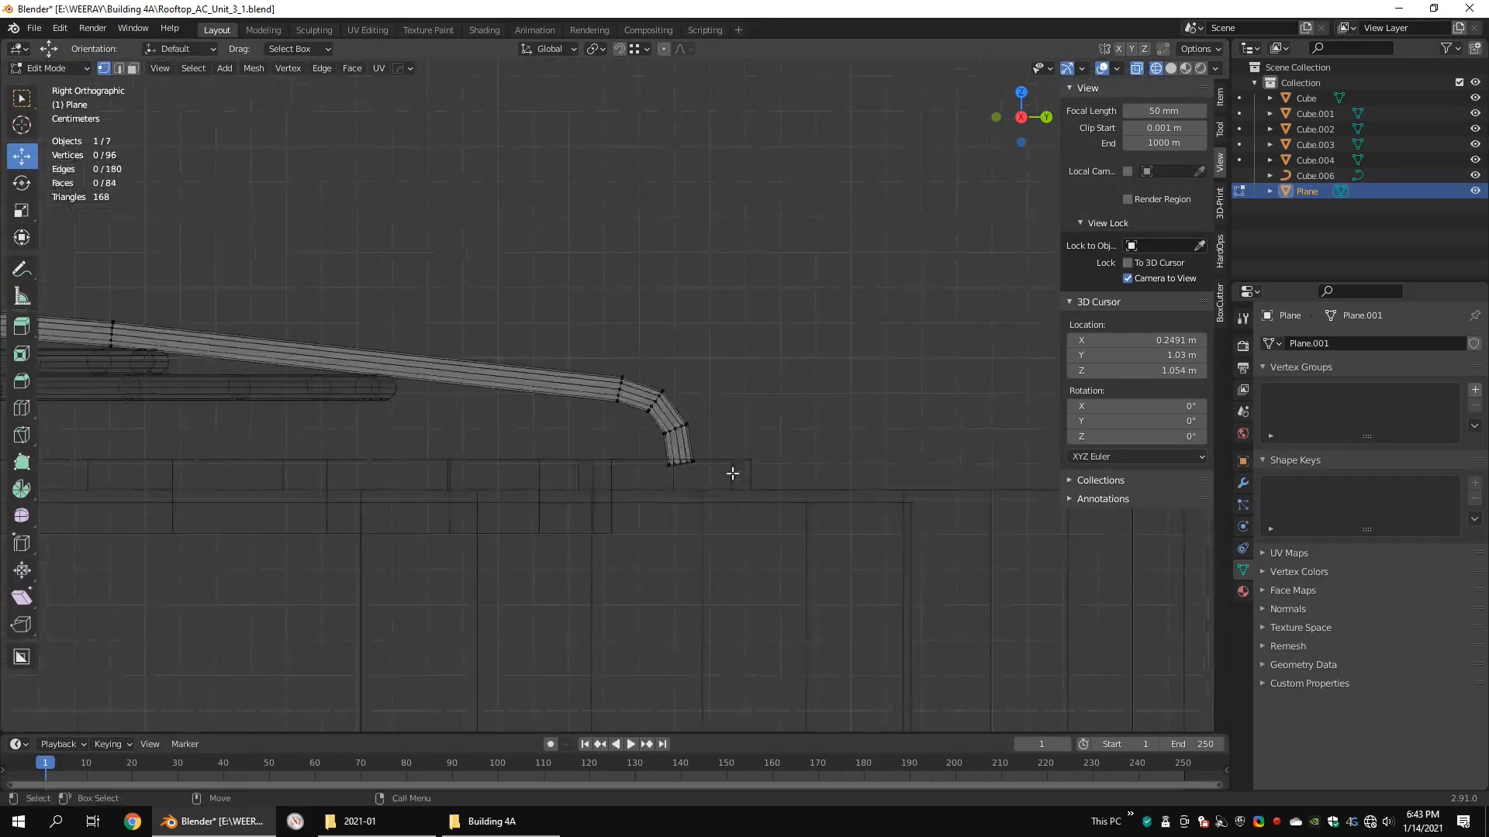
drag(806, 561, 711, 531)
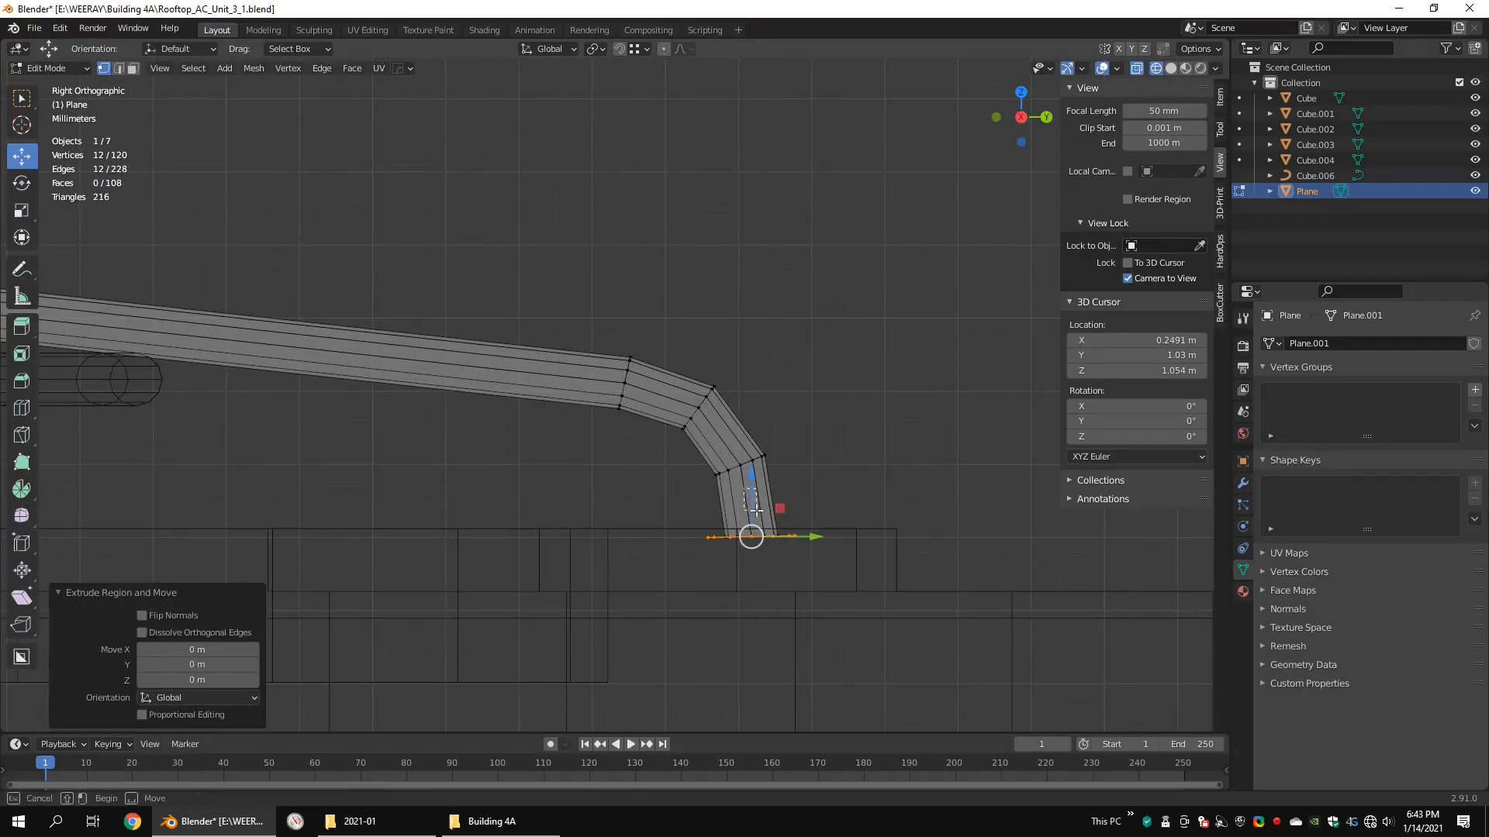
drag(756, 510, 757, 513)
key(ctrl+z)
drag(751, 476, 751, 494)
scroll(835, 529, up, 4)
Step: Finish shaping the spoke's foot on the lip and shift the edge loop above it to refine the bend
drag(803, 617, 543, 515)
key(r)
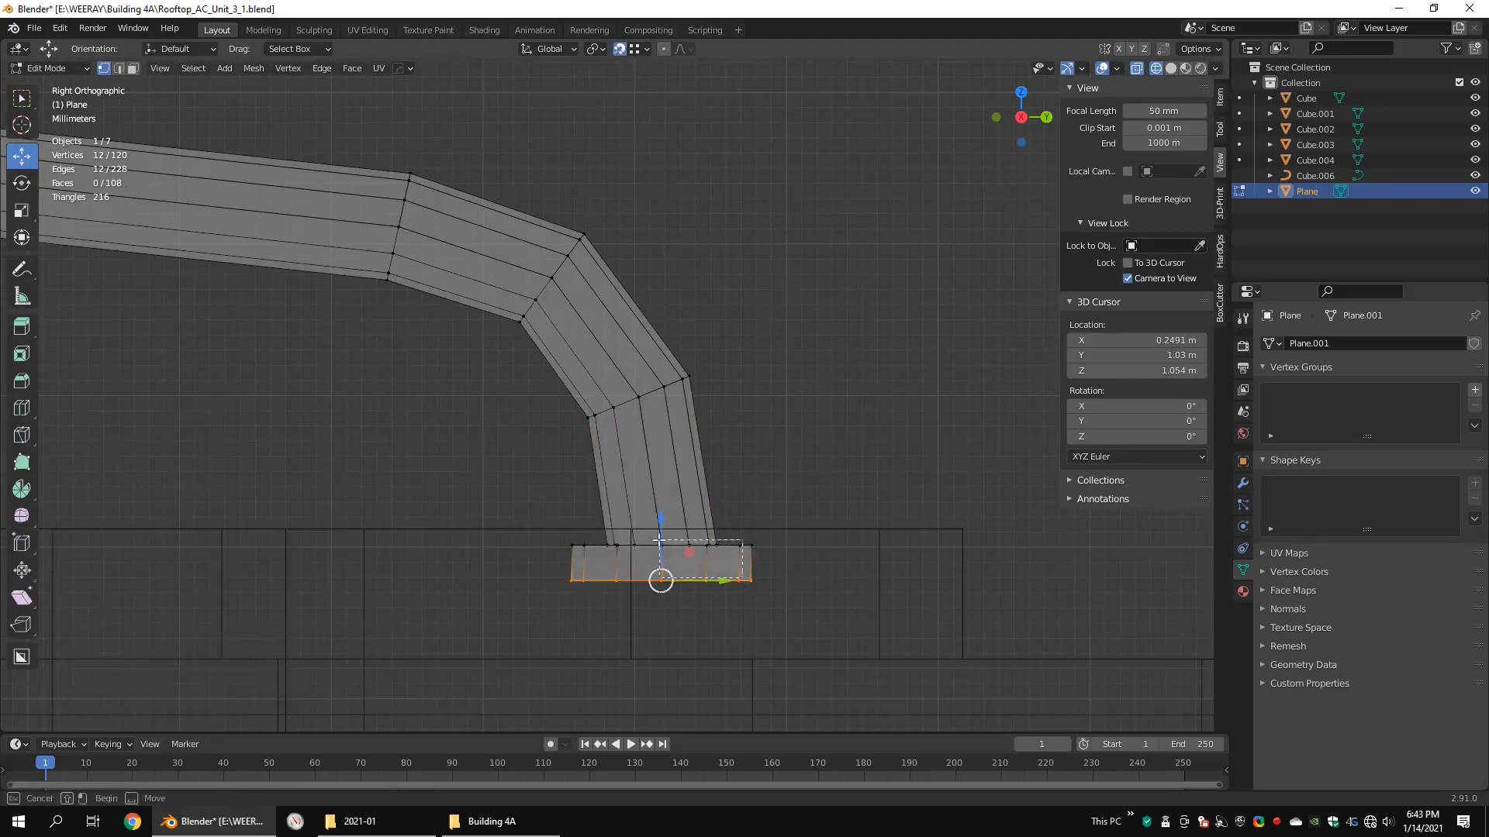
click(668, 506)
scroll(669, 506, down, 3)
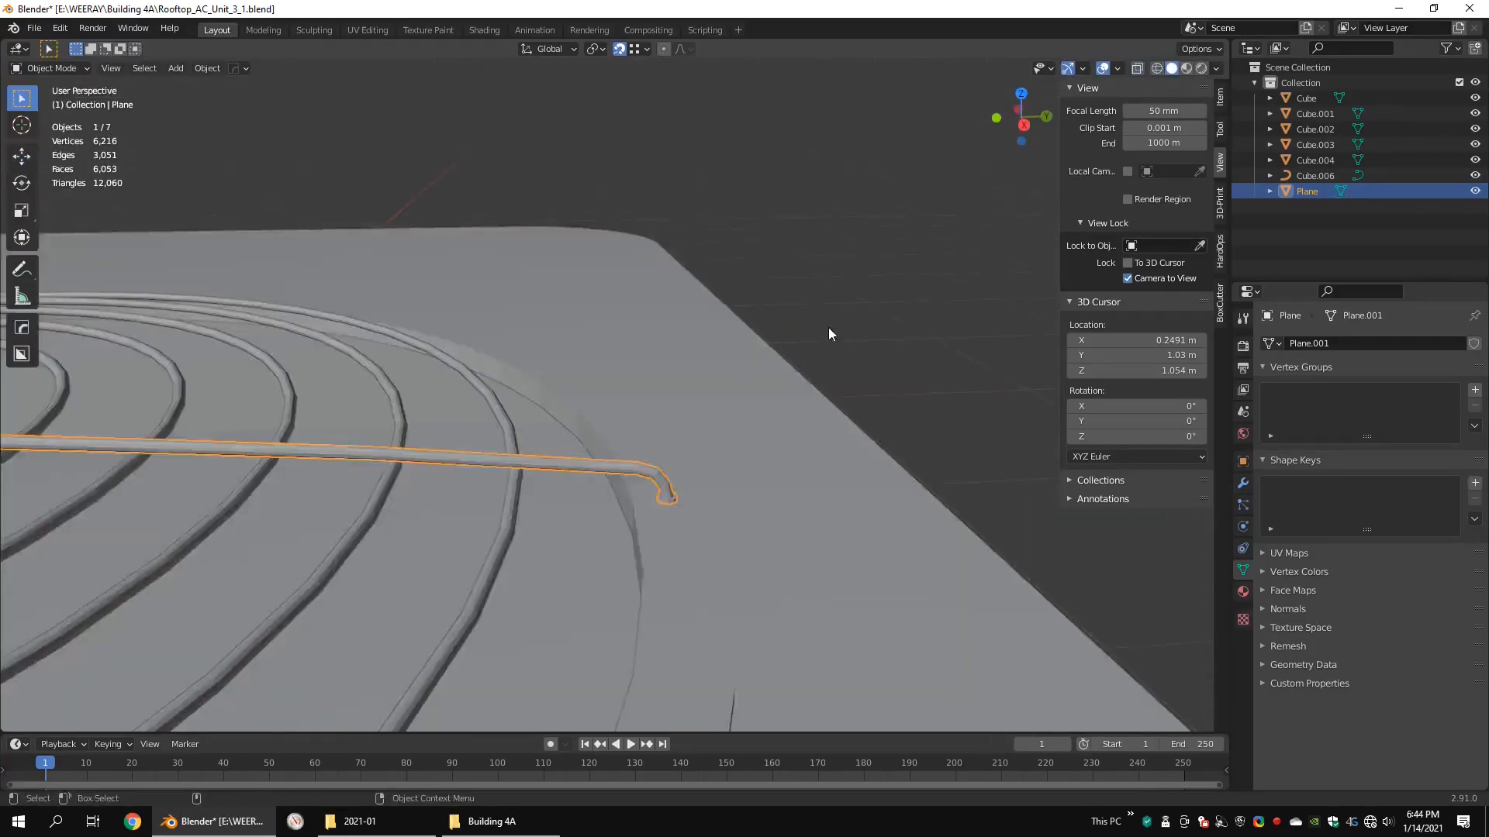
click(828, 329)
scroll(828, 328, down, 8)
scroll(620, 417, up, 5)
click(641, 398)
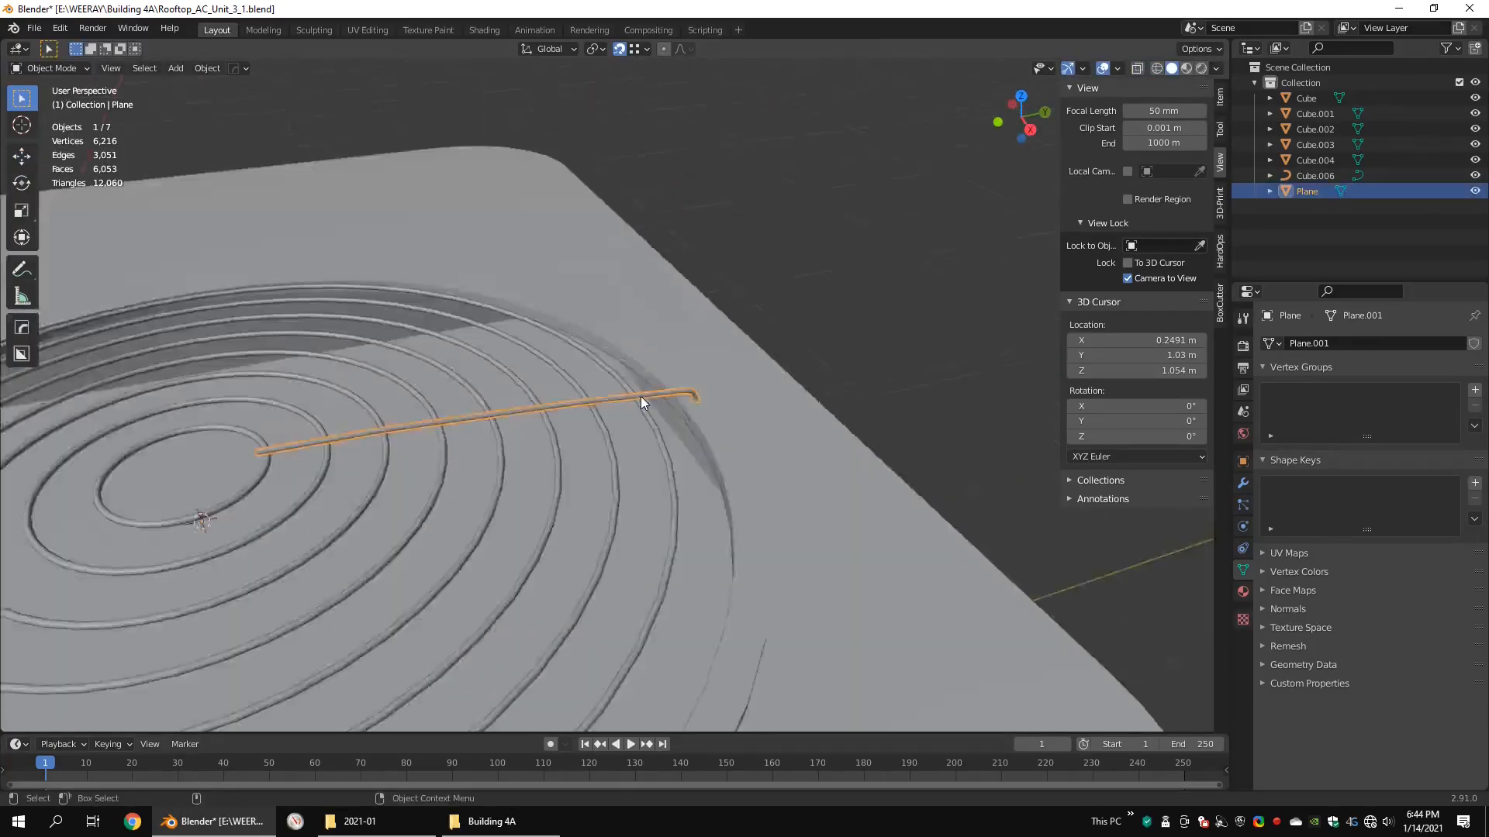
Step: Add a cylinder mesh with 16 vertices at the 3D cursor in the centre of the rings
key(Tab)
key(shift+z)
key(Tab)
key(shift+z)
key(q)
mouse_move(549, 348)
mouse_move(697, 346)
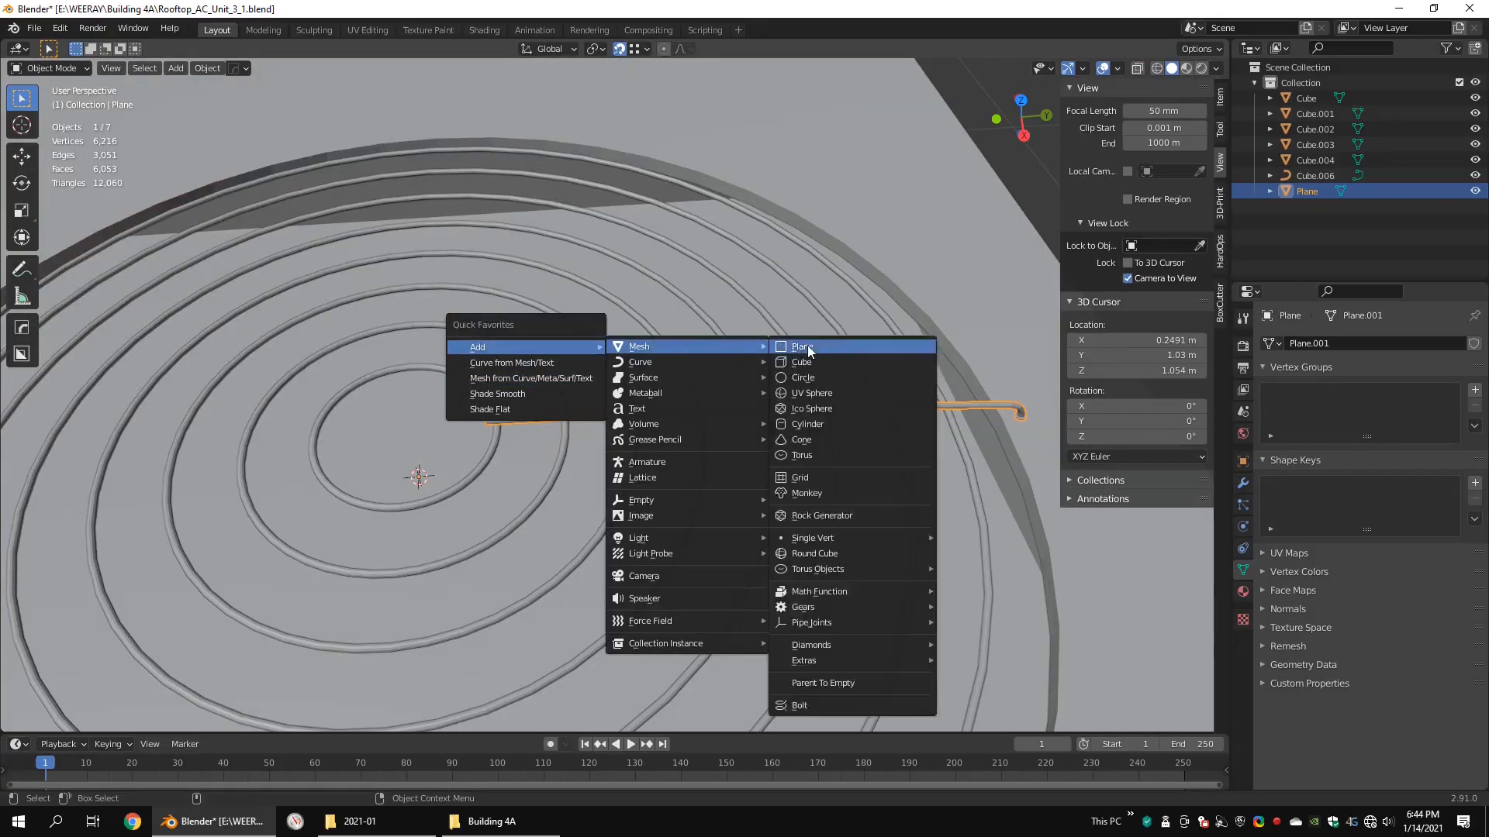
click(807, 426)
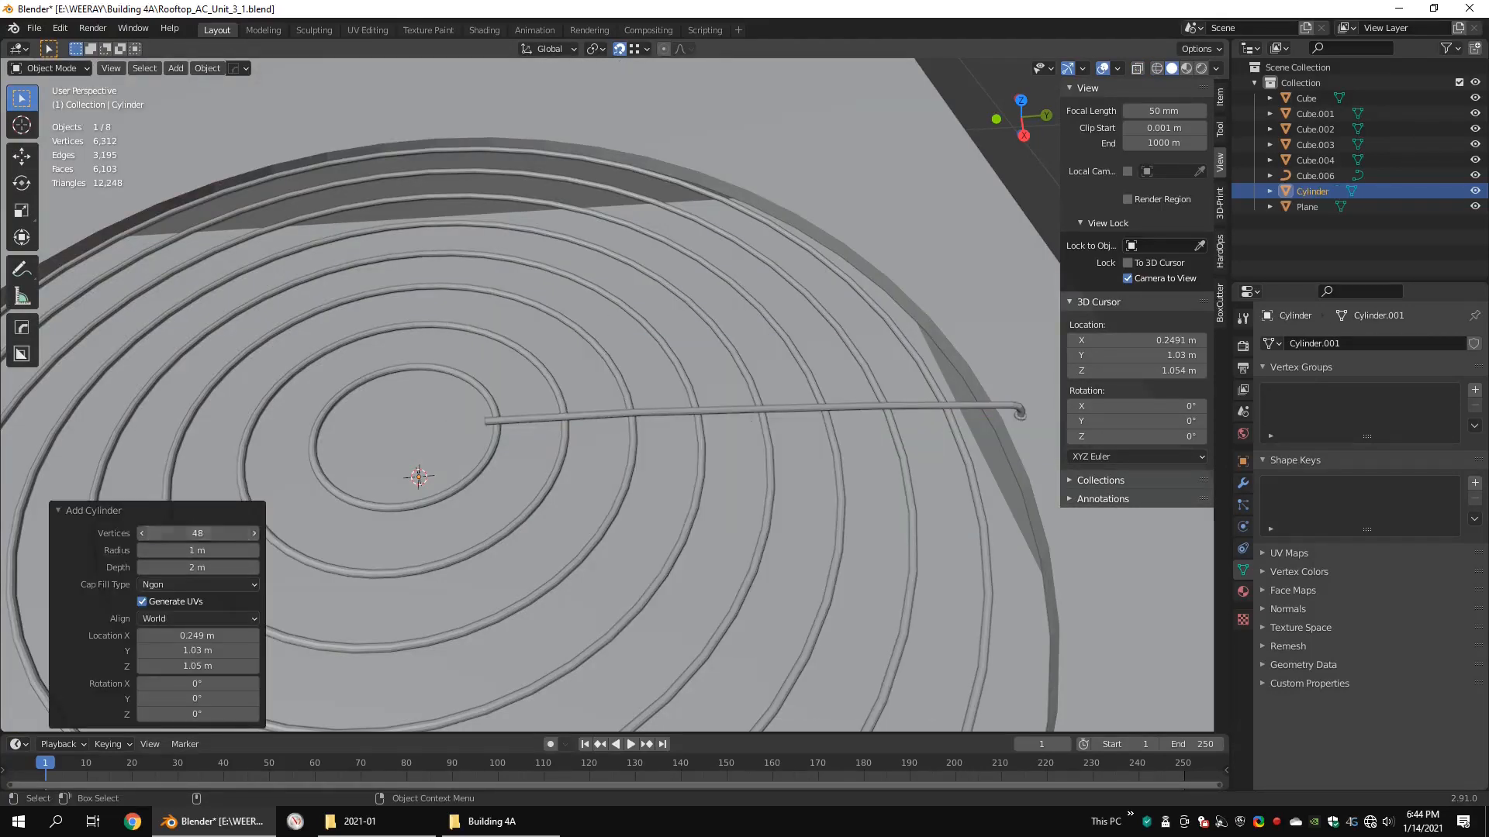
double_click(197, 534)
text(20)
key(Return)
scroll(796, 443, down, 7)
text(16)
key(Return)
Step: Scale the cylinder's mesh by about 0.067, then resize it again into a small hub inside the innermost ring
key(Tab)
key(s)
click(636, 399)
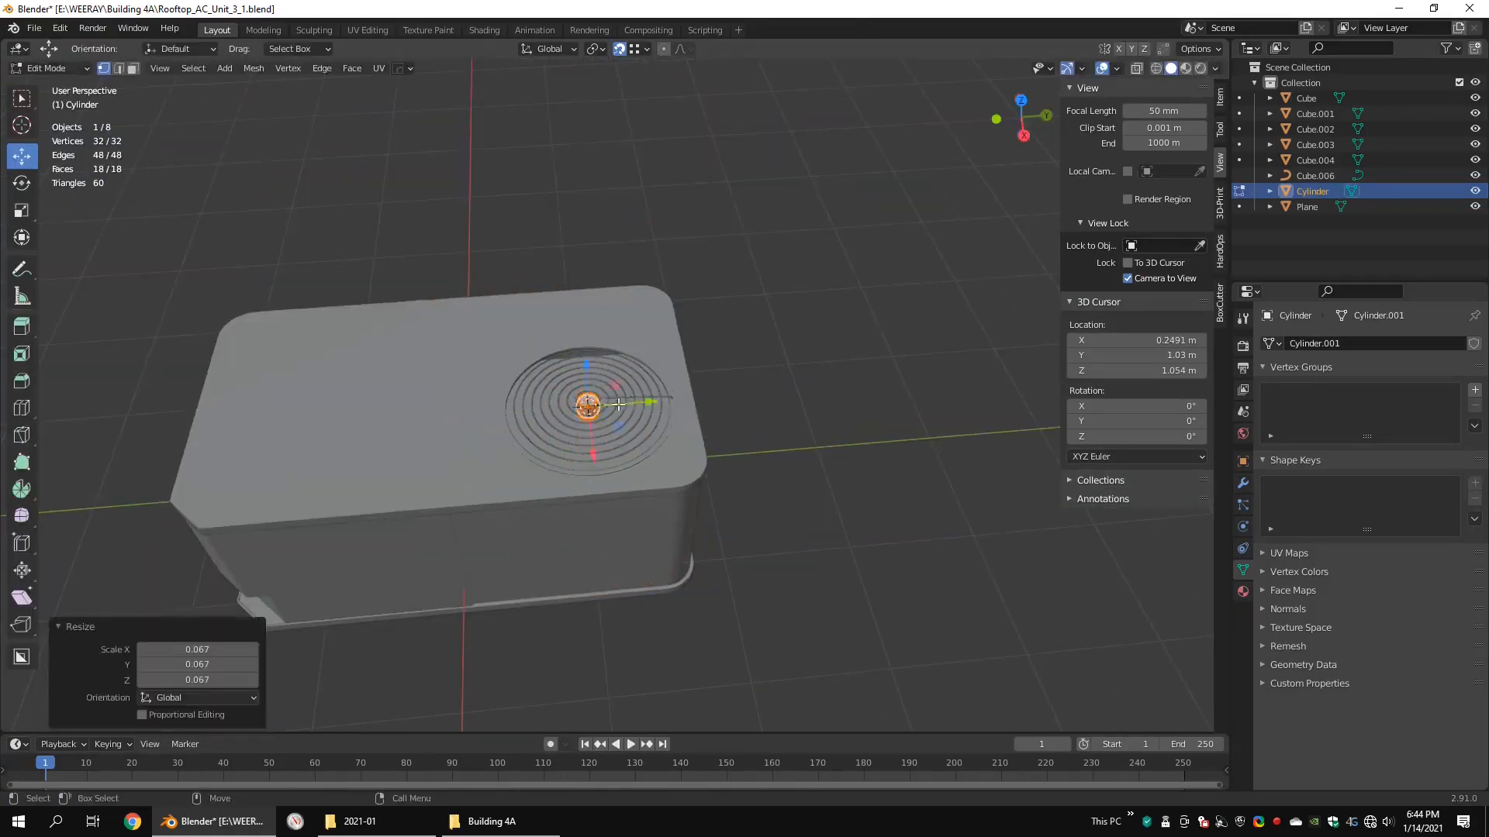
scroll(622, 396, up, 8)
key(s)
click(748, 375)
Step: Raise the hub about 0.04 m, flatten it along Z into a thin disc, and fit its height to the rings
key(shift+z)
key(KP_3)
drag(491, 316, 492, 294)
shift+middle_drag(787, 369, 883, 460)
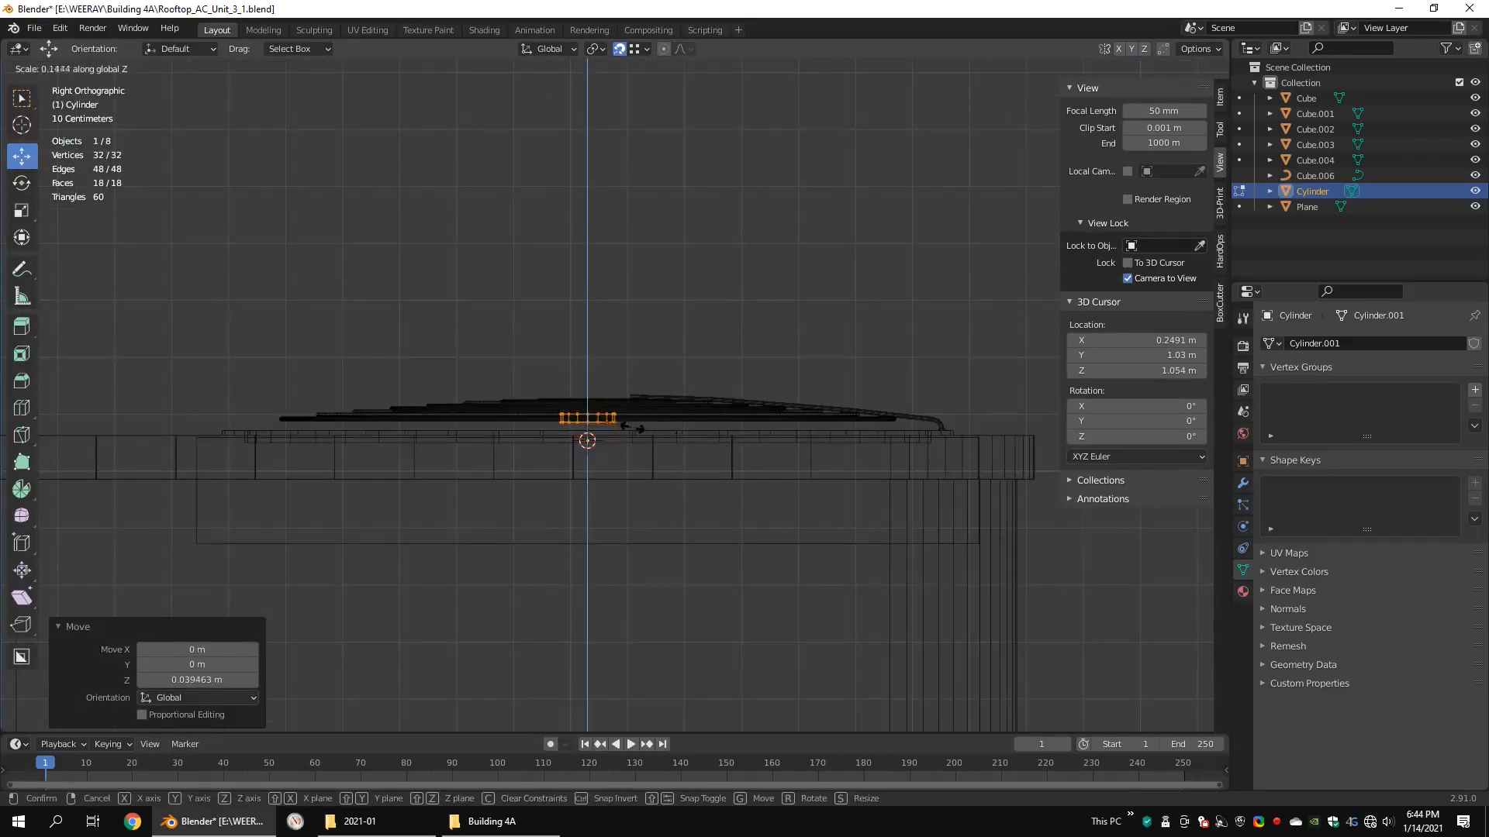
drag(600, 339, 601, 339)
middle_drag(659, 343, 697, 411)
key(shift+z)
key(s)
right_click(703, 412)
Step: Fan the hub's top cap to a merged centre point and bevel its rim about 0.0079 m with 2 segments
key(KP_Decimal)
key(2)
scroll(628, 429, up, 2)
double_click(621, 429)
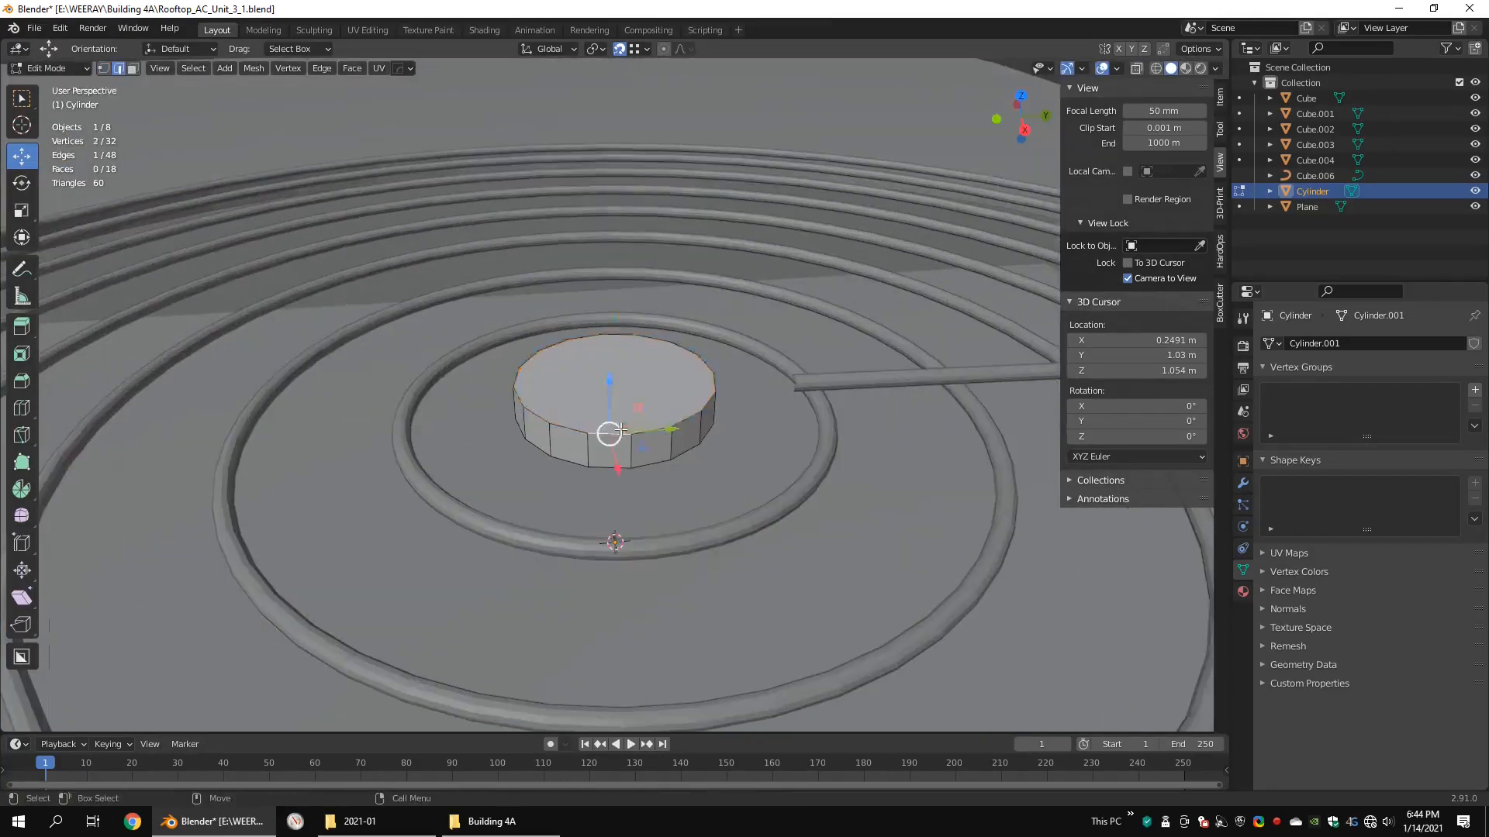
click(814, 432)
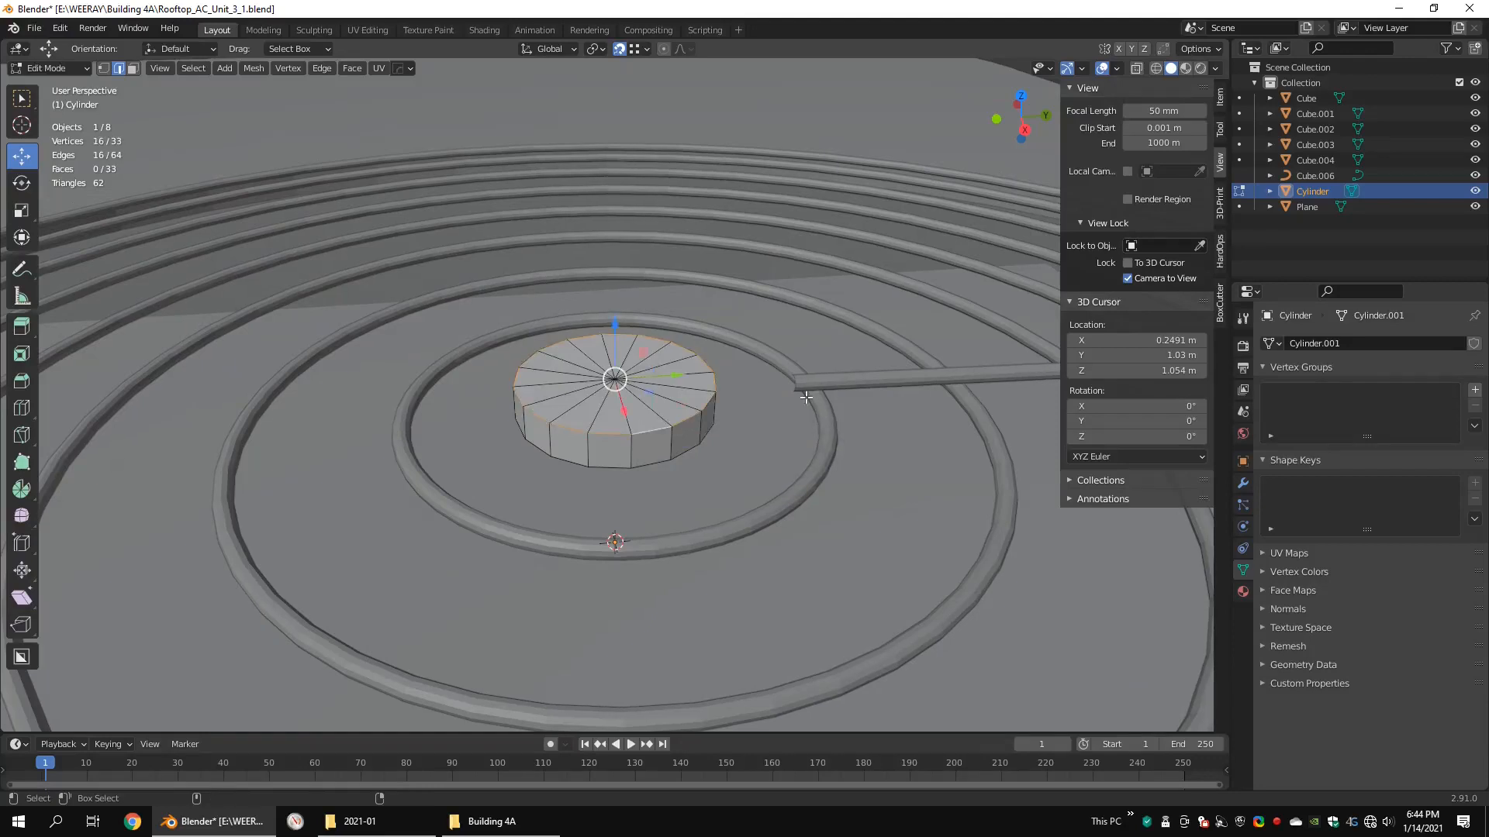
click(850, 499)
Step: Extrude the hub's bottom face in place, merge the new vertices at the centre, and finish editing the hub
alt+click(684, 463)
middle_drag(687, 469, 717, 338)
key(e)
right_click(766, 337)
key(q)
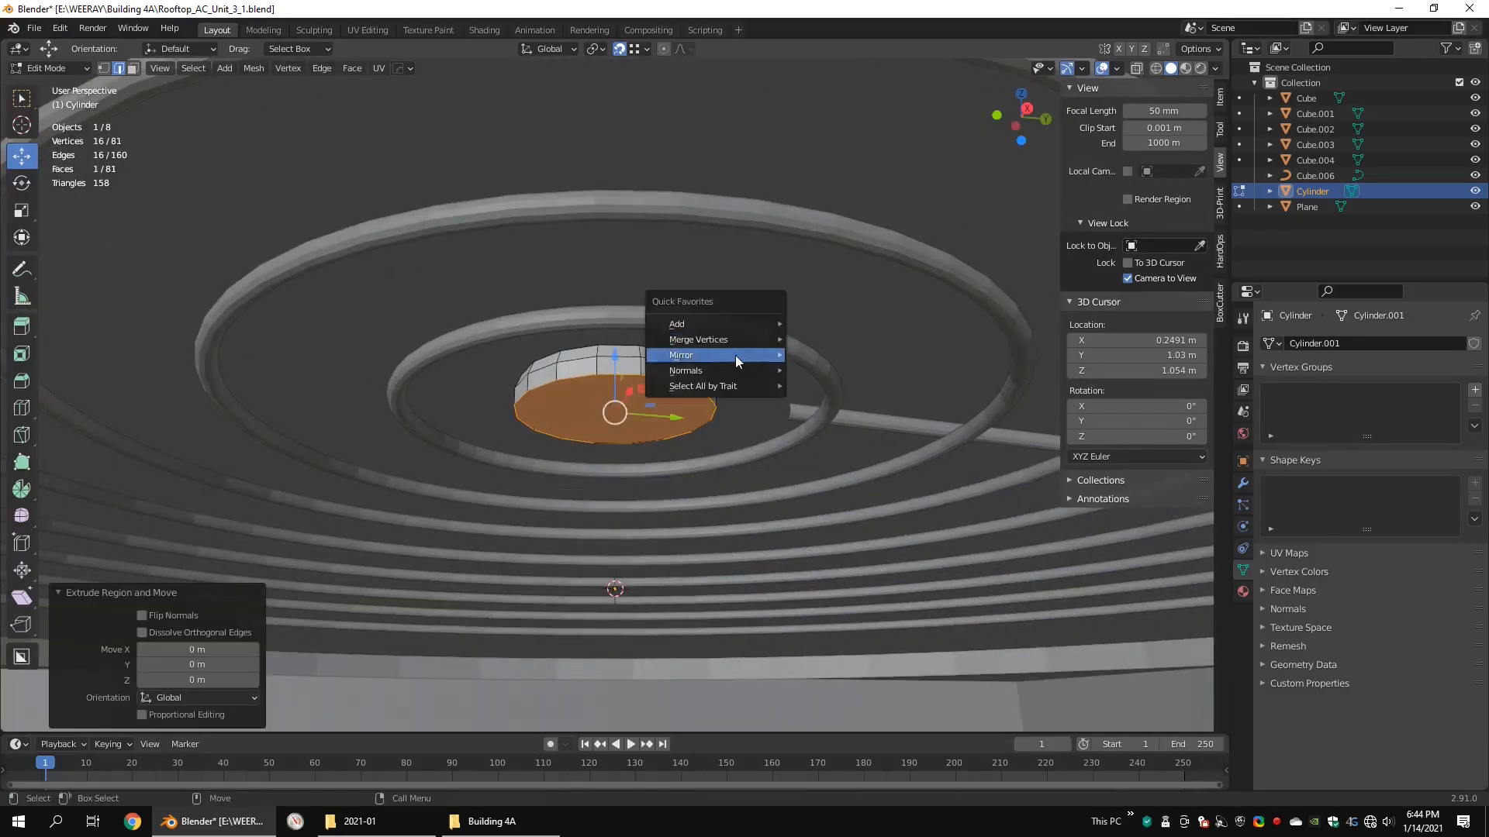
click(807, 339)
middle_drag(808, 338, 779, 458)
key(Tab)
Step: Select the spoke's inner end loop and move it along Y until it reaches into the hub
click(738, 402)
key(Tab)
key(1)
key(shift+z)
drag(705, 378, 743, 425)
Step: Select the hub and shift its mesh along Z to line up with the spoke's inner end
key(shift+z)
key(g)
key(y)
click(692, 395)
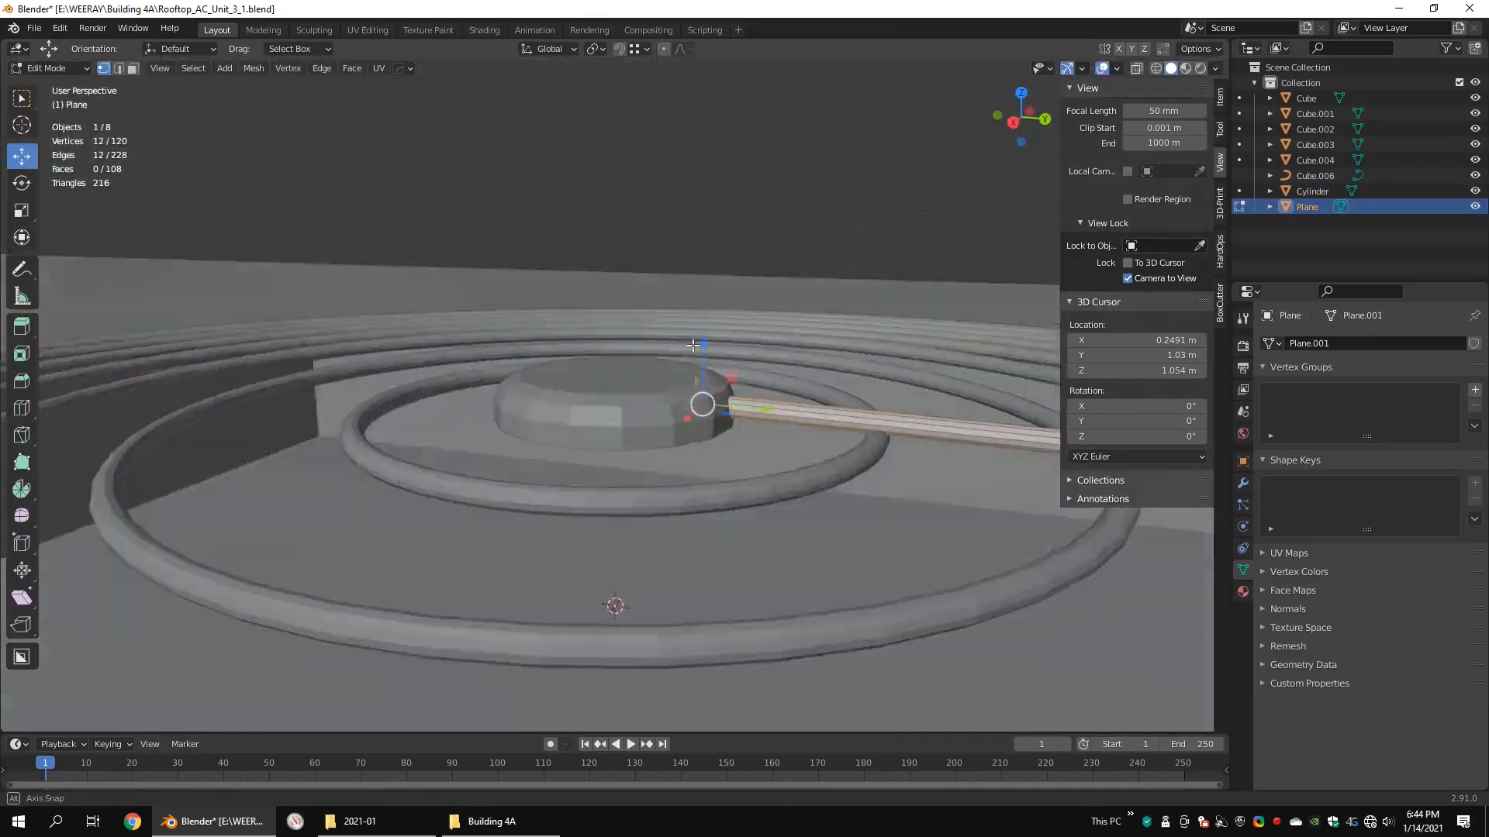
key(Tab)
click(688, 397)
key(Tab)
key(shift+z)
drag(814, 342, 490, 408)
key(shift+z)
key(g)
key(z)
click(715, 338)
middle_drag(715, 338, 725, 389)
key(Tab)
click(705, 436)
Step: Open the spoke's mesh for editing and select the vertices of its mounting foot
scroll(705, 436, down, 7)
click(956, 552)
middle_drag(956, 552, 985, 597)
shift+middle_drag(985, 597, 698, 481)
click(667, 429)
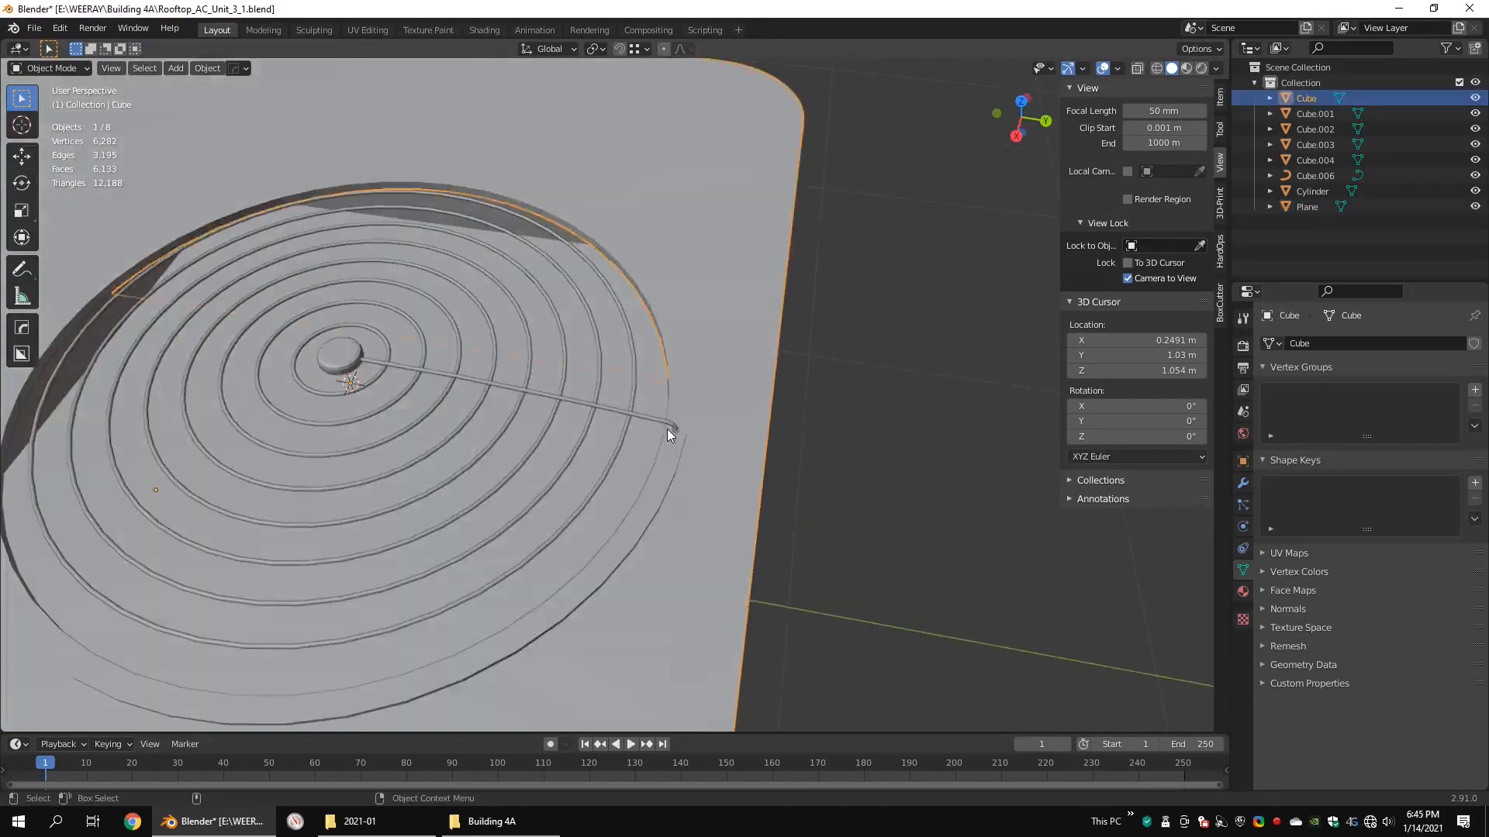
scroll(667, 430, down, 6)
click(630, 403)
click(630, 403)
scroll(630, 403, up, 10)
key(Tab)
key(shift+z)
middle_drag(784, 465, 784, 365)
key(shift+z)
Step: Mark seams on the foot's rim loops and along the lengthwise edge under the spoke
key(shift+z)
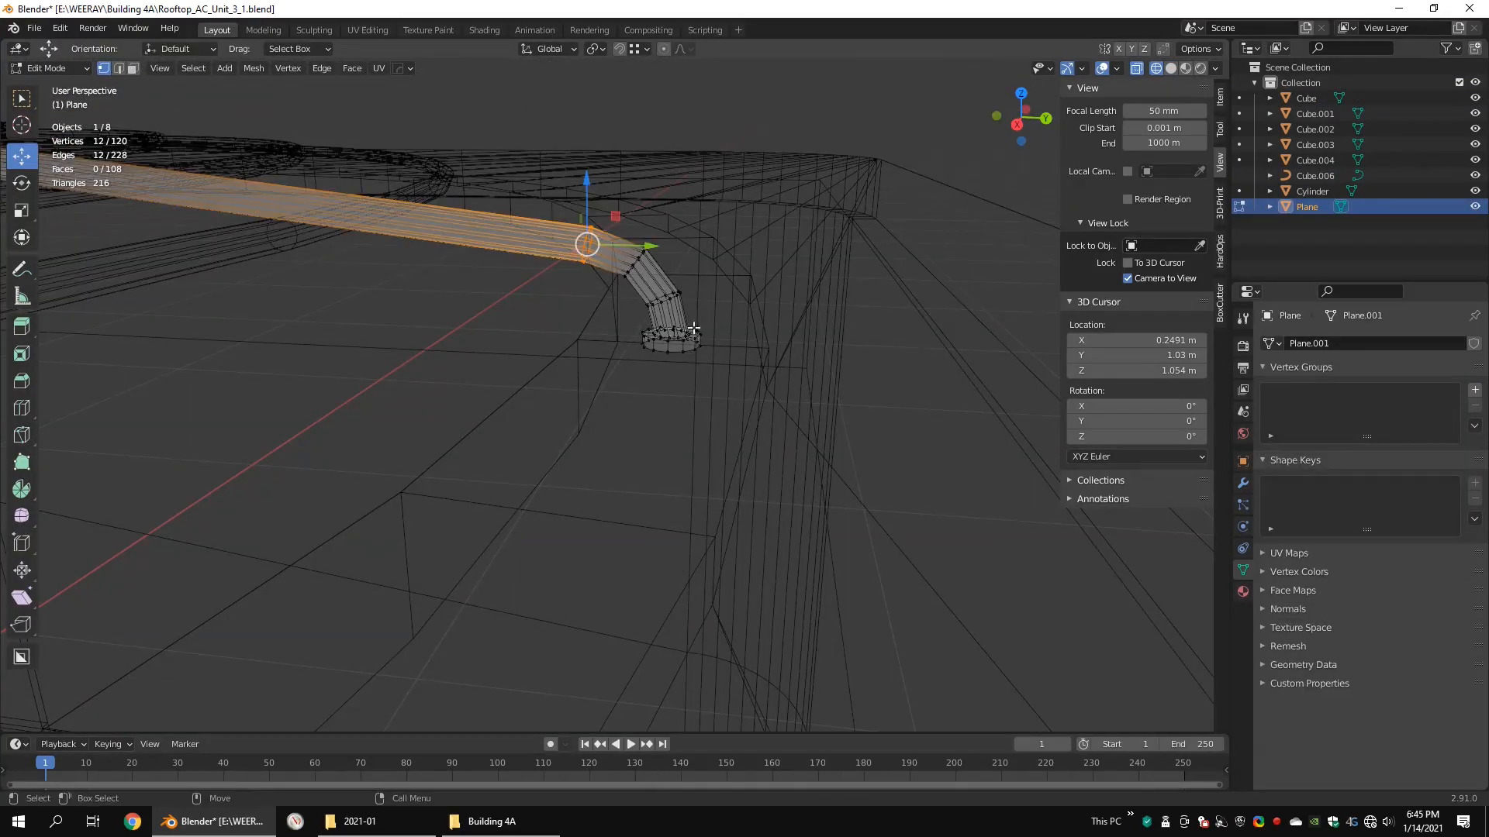
drag(729, 313, 582, 387)
key(KP_Decimal)
key(shift+z)
key(2)
middle_drag(670, 425, 553, 400)
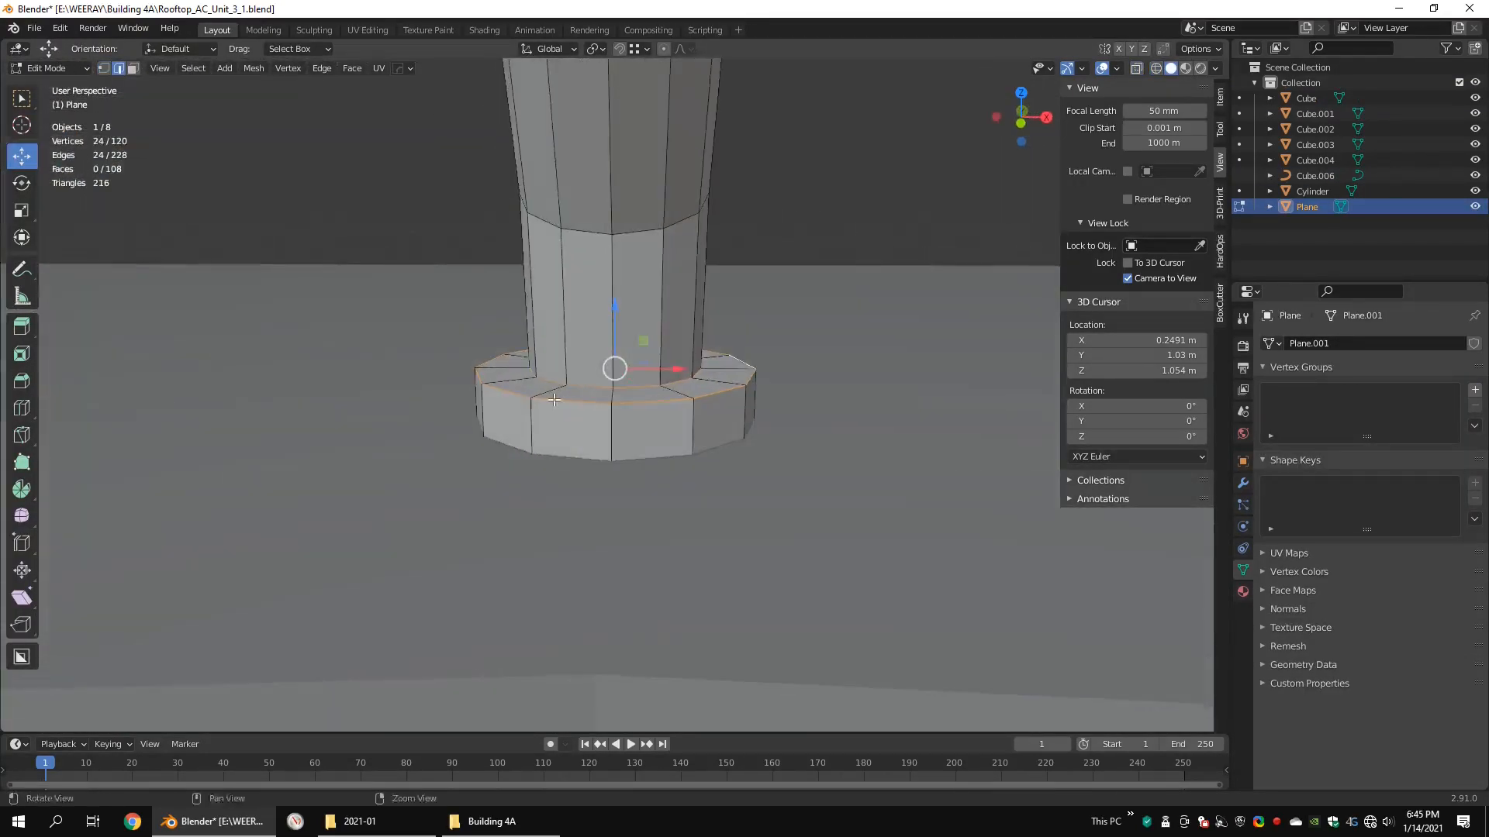
scroll(738, 381, down, 4)
middle_drag(739, 381, 805, 419)
middle_drag(805, 419, 801, 388)
alt+shift+click(711, 341)
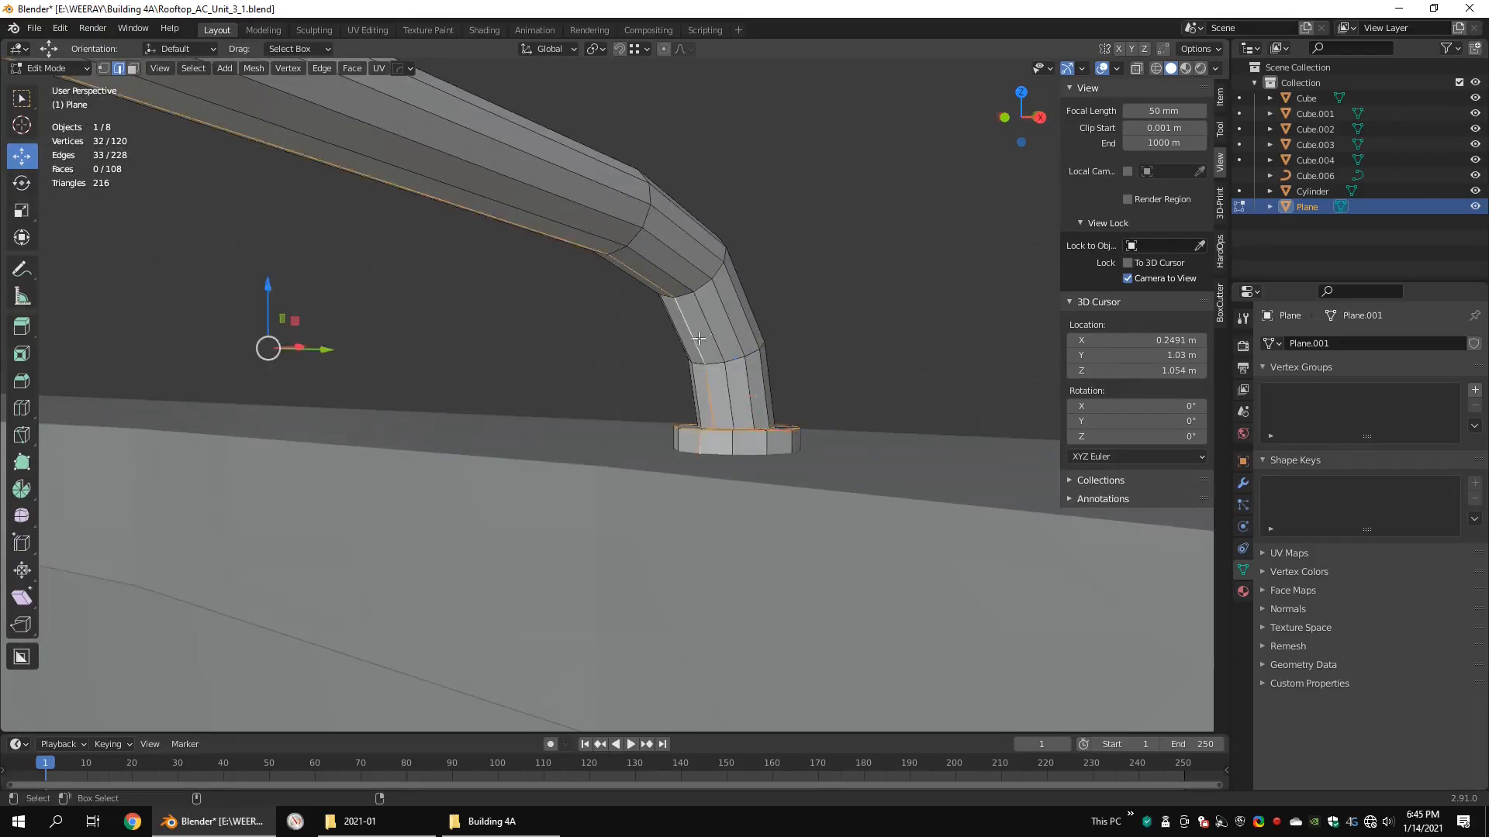
mouse_move(711, 349)
middle_down()
mouse_move(712, 418)
mouse_move(605, 448)
middle_up()
right_click(838, 411)
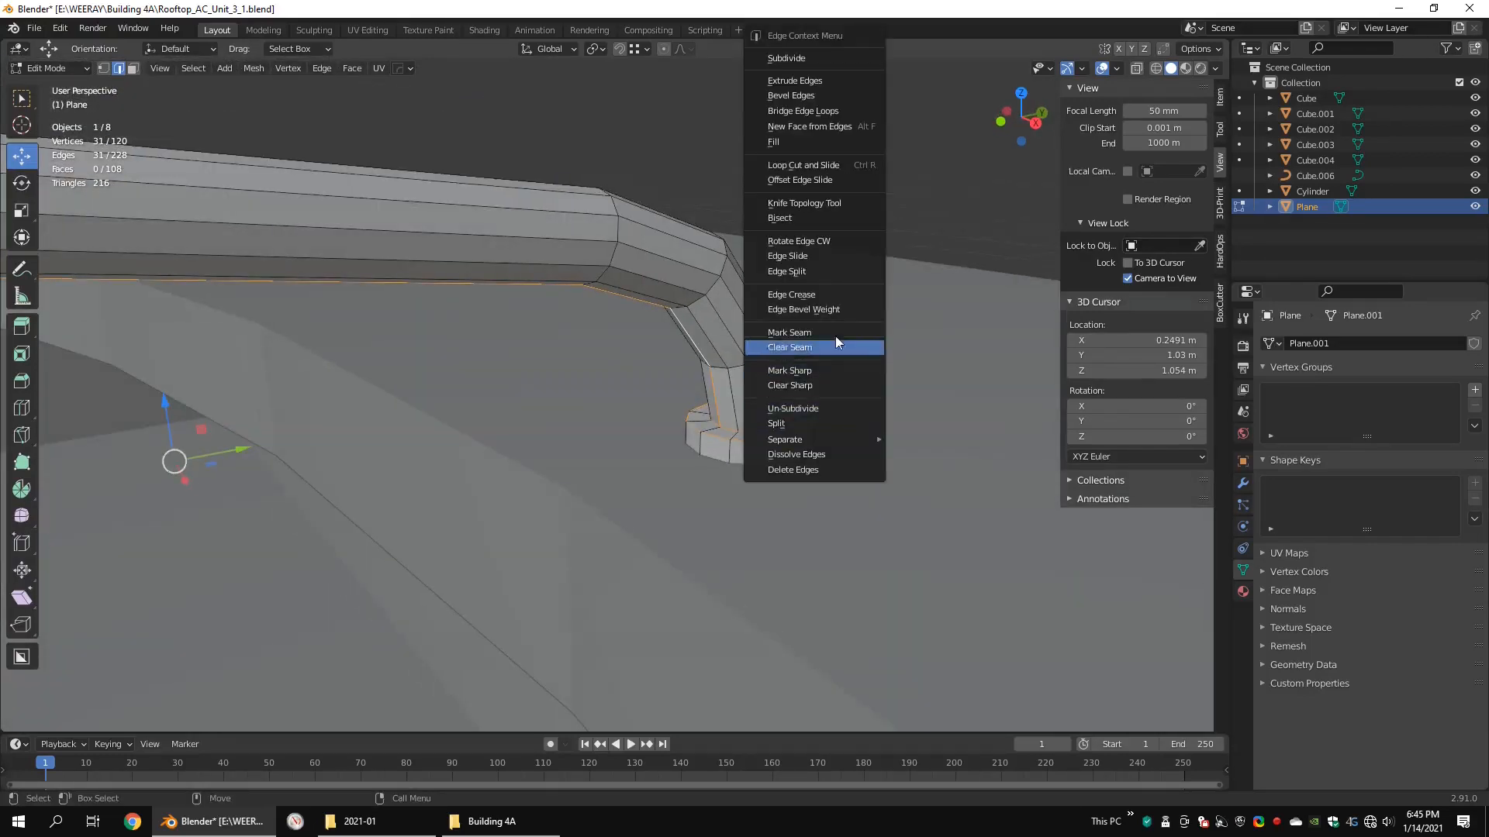
click(835, 334)
Step: Unwrap the entire spoke with the Angle Based method and inspect its islands in the UV Editing workspace
scroll(731, 359, down, 14)
key(1)
key(shift+z)
key(a)
scroll(702, 301, down, 3)
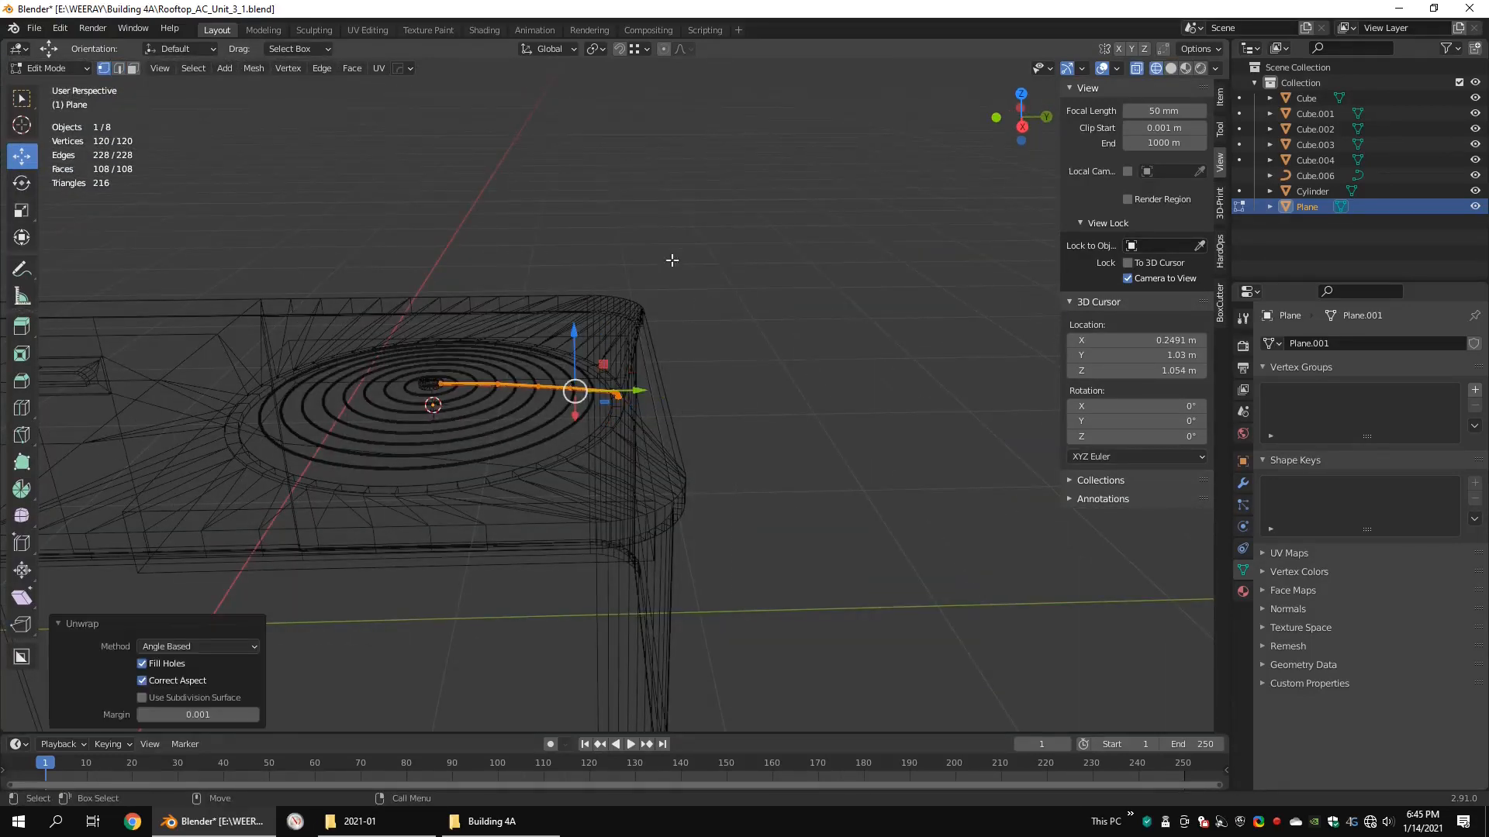
click(368, 30)
scroll(203, 537, up, 6)
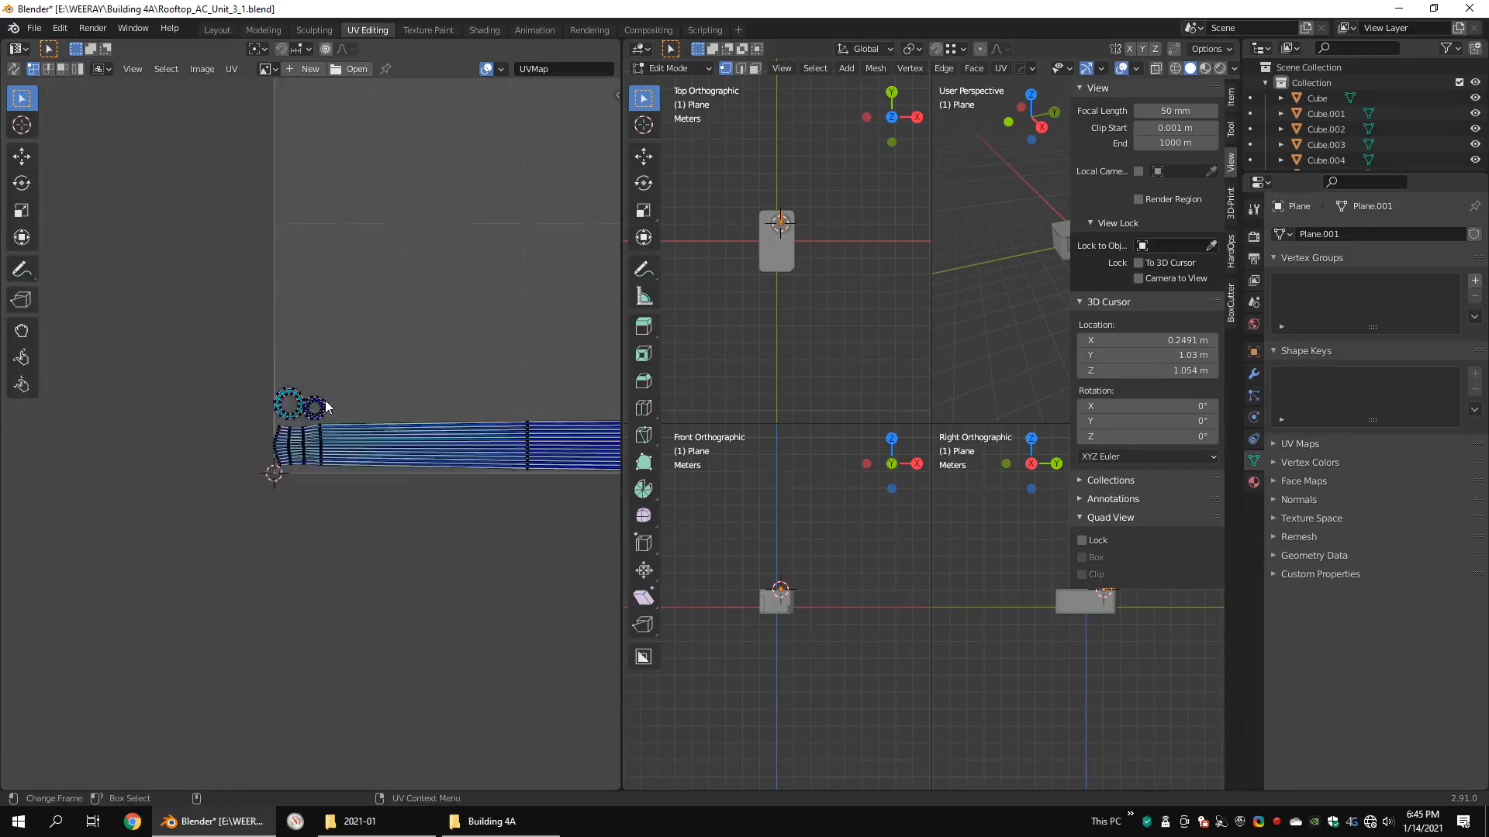
scroll(925, 356, up, 15)
middle_drag(861, 411, 924, 402)
scroll(765, 472, up, 4)
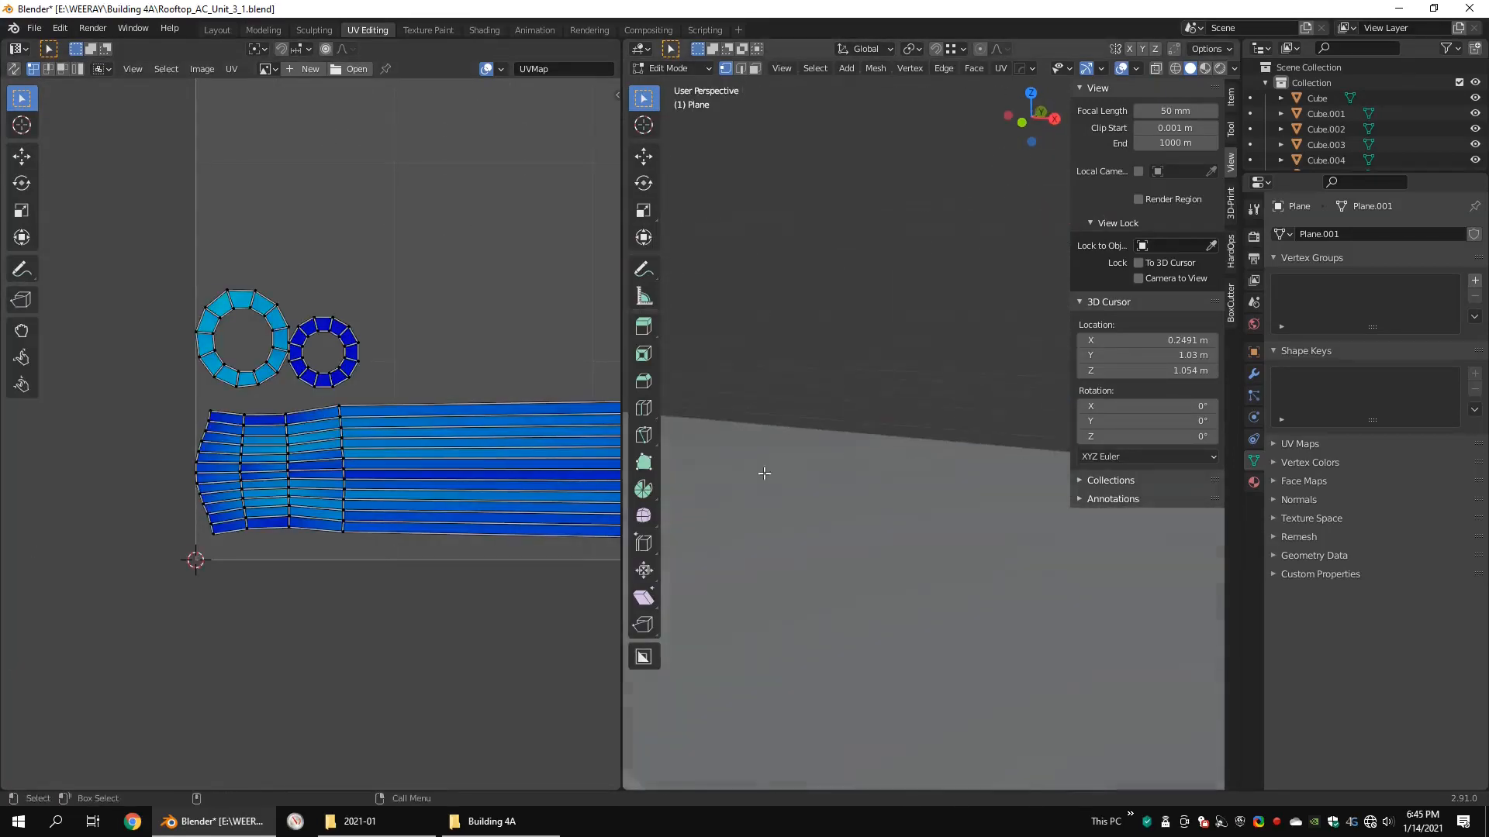
Step: Deselect the mesh, pick the edges around the spoke's foot and revise their seam marking
key(2)
key(alt+a)
shift+middle_drag(764, 472, 834, 335)
scroll(973, 475, down, 5)
key(shift+z)
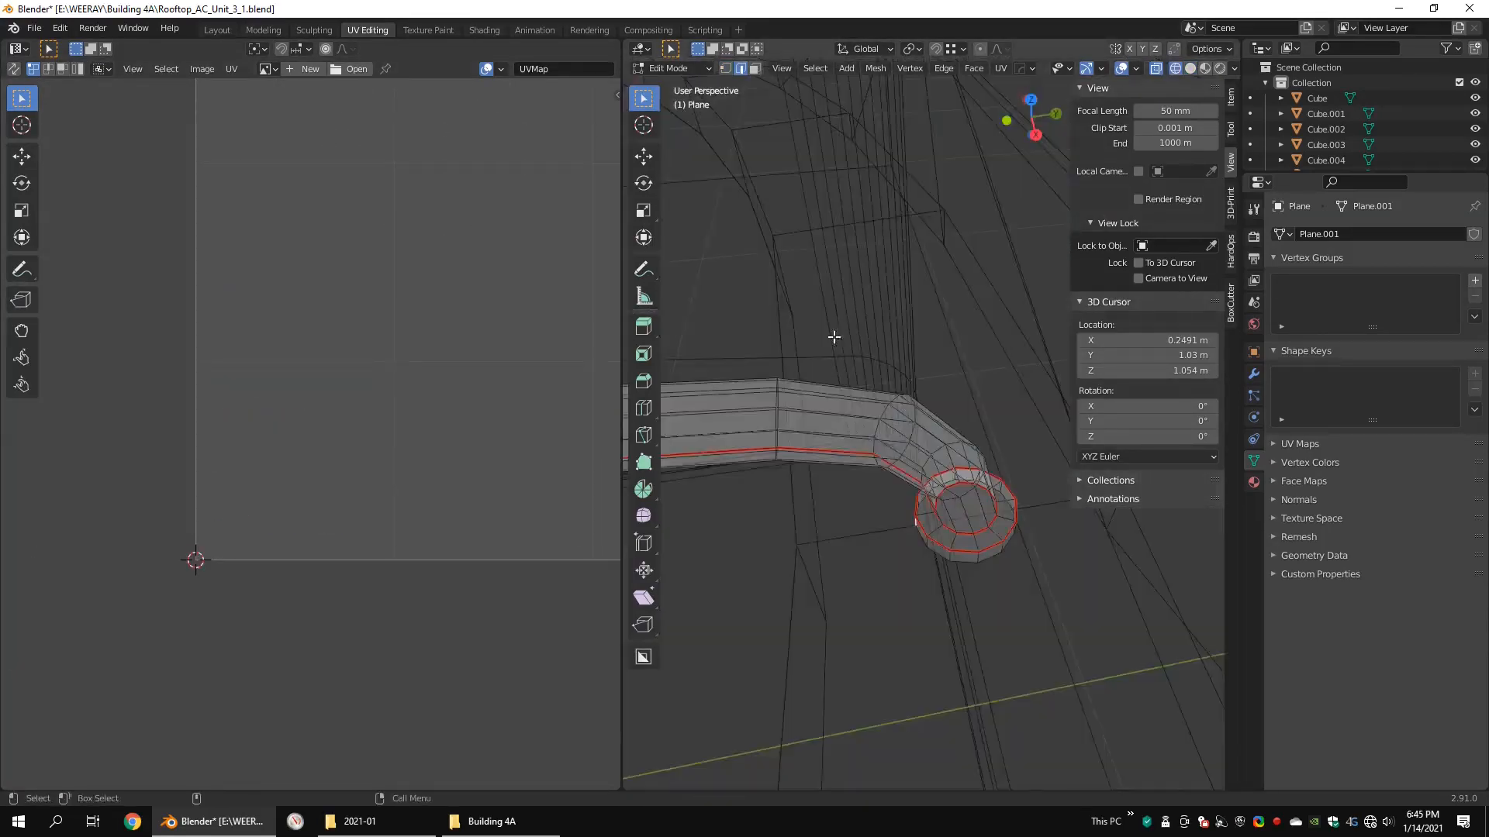
right_click(1021, 459)
click(1021, 459)
key(shift+z)
shift+click(931, 465)
right_click(1000, 434)
click(1000, 434)
key(shift+z)
middle_drag(988, 435, 947, 349)
Step: Unwrap the whole spoke again using the Conformal method and check the resulting UV strips
key(1)
key(a)
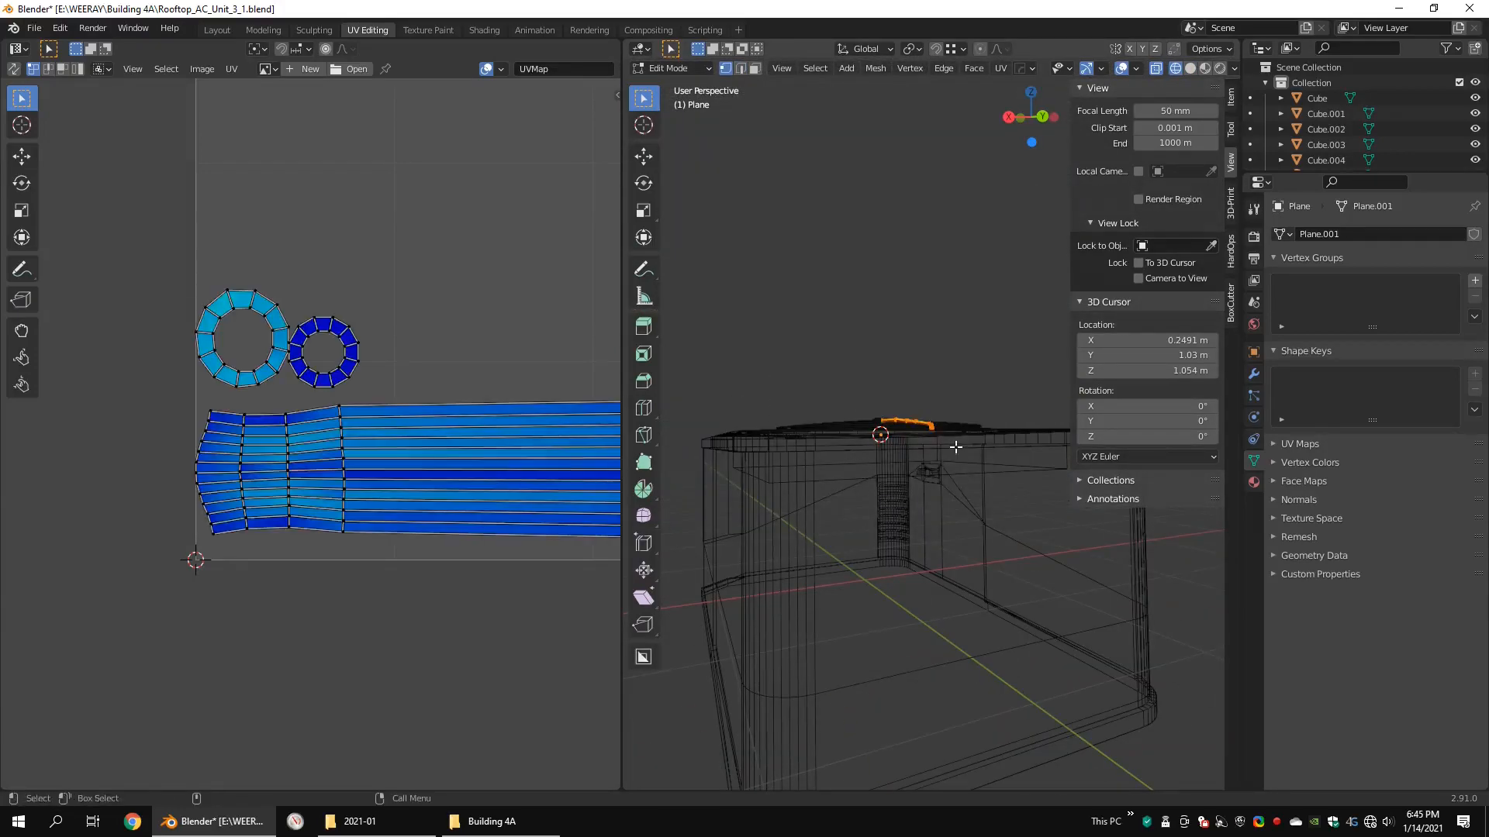
key(u)
scroll(311, 433, down, 7)
click(682, 779)
middle_drag(546, 469, 259, 442)
key(a)
scroll(259, 434, up, 3)
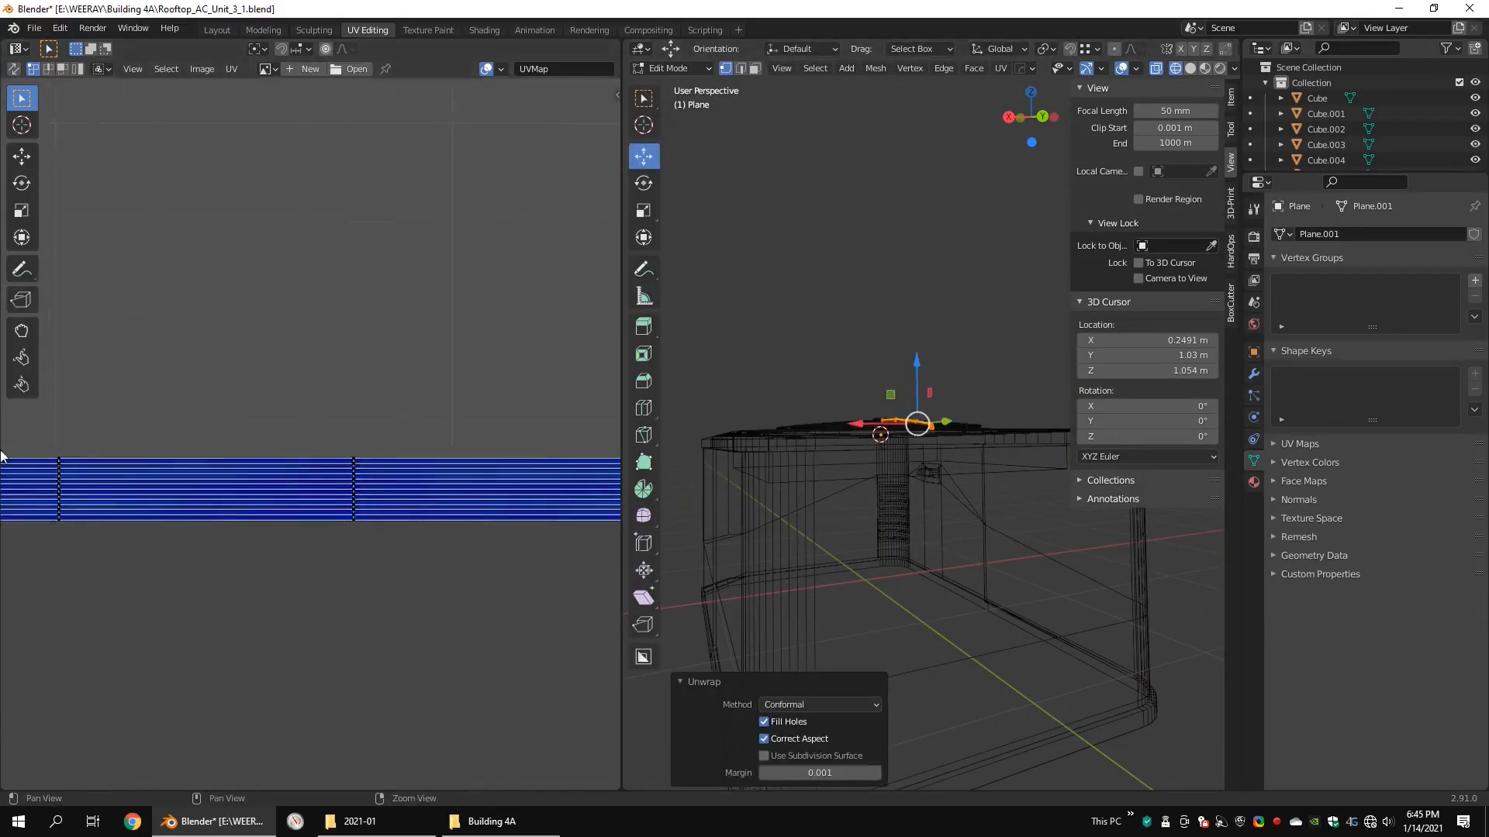
middle_drag(2, 455, 389, 425)
Step: Return to the Layout workspace and open the whole spoke for editing in a top wireframe view
key(Tab)
middle_drag(652, 244, 767, 295)
click(217, 30)
key(ctrl+alt+q)
key(ctrl+alt+q)
key(Tab)
key(shift+z)
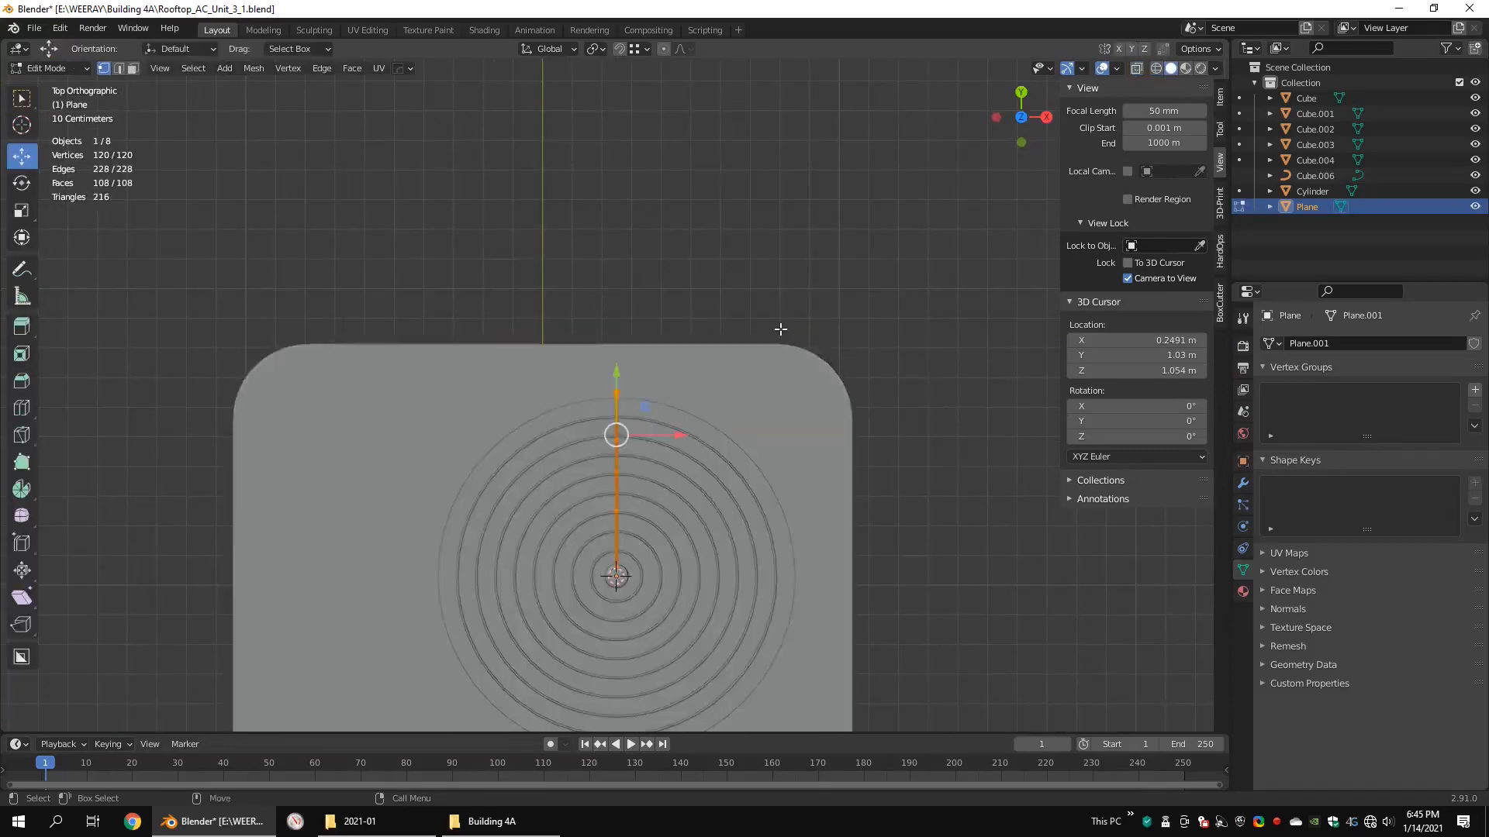
key(shift+z)
shift+middle_drag(653, 514, 698, 428)
scroll(698, 427, up, 2)
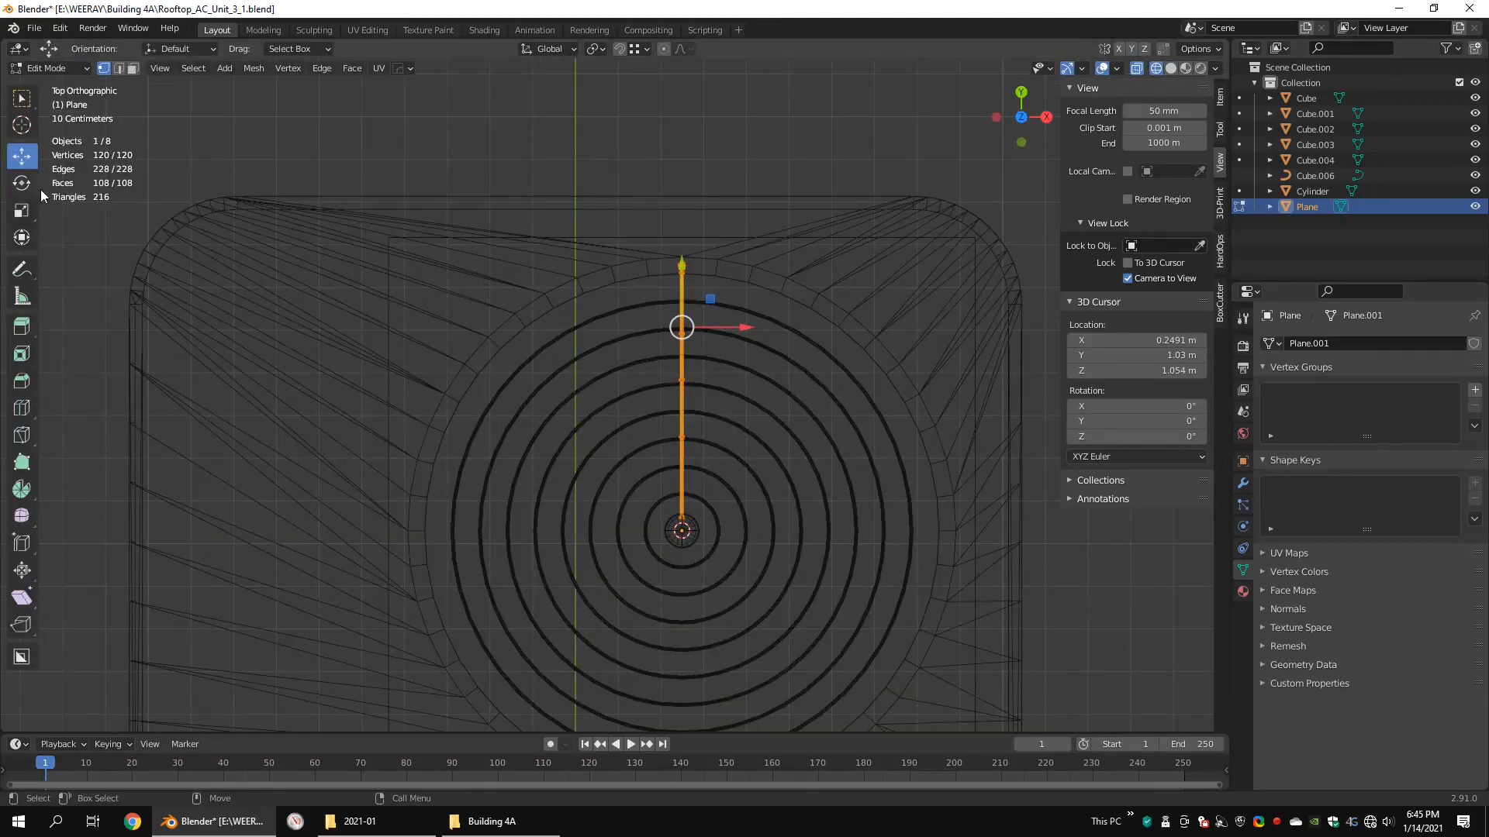
Step: Spin the footed spoke around the 3D cursor with 8 steps, a 360° angle and duplicates enabled
click(776, 436)
shift+middle_drag(800, 476, 816, 394)
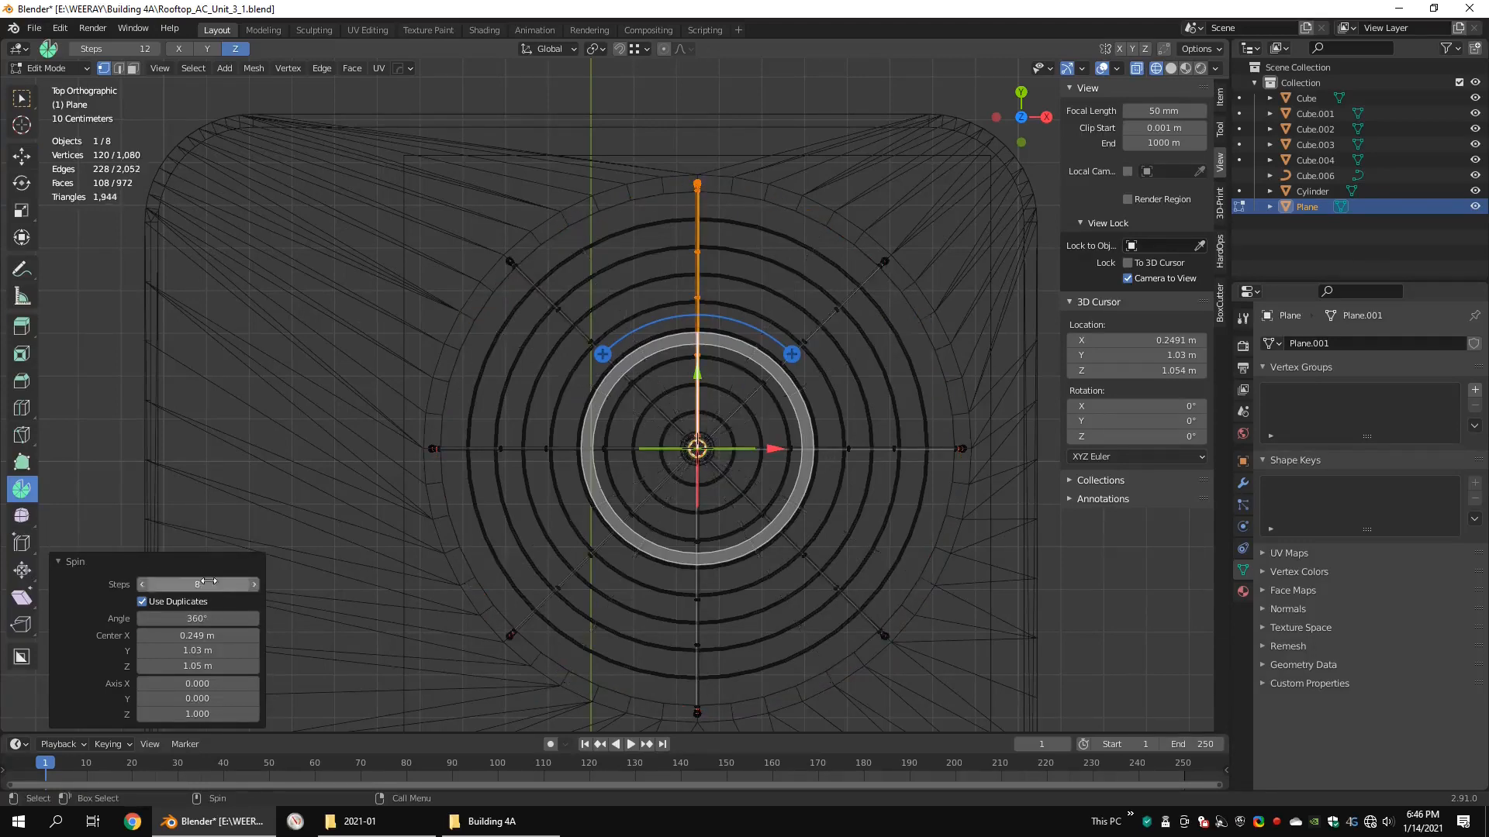
mouse_move(674, 418)
middle_down()
mouse_move(707, 384)
mouse_move(677, 403)
mouse_move(722, 391)
mouse_move(775, 428)
mouse_move(747, 393)
mouse_move(804, 392)
mouse_move(761, 366)
middle_up()
key(shift+z)
scroll(738, 396, up, 5)
Step: Lift the overlapping extra spoke about 0.168 m in Z off the grille and delete its faces
key(shift+space)
key(g)
scroll(760, 366, down, 1)
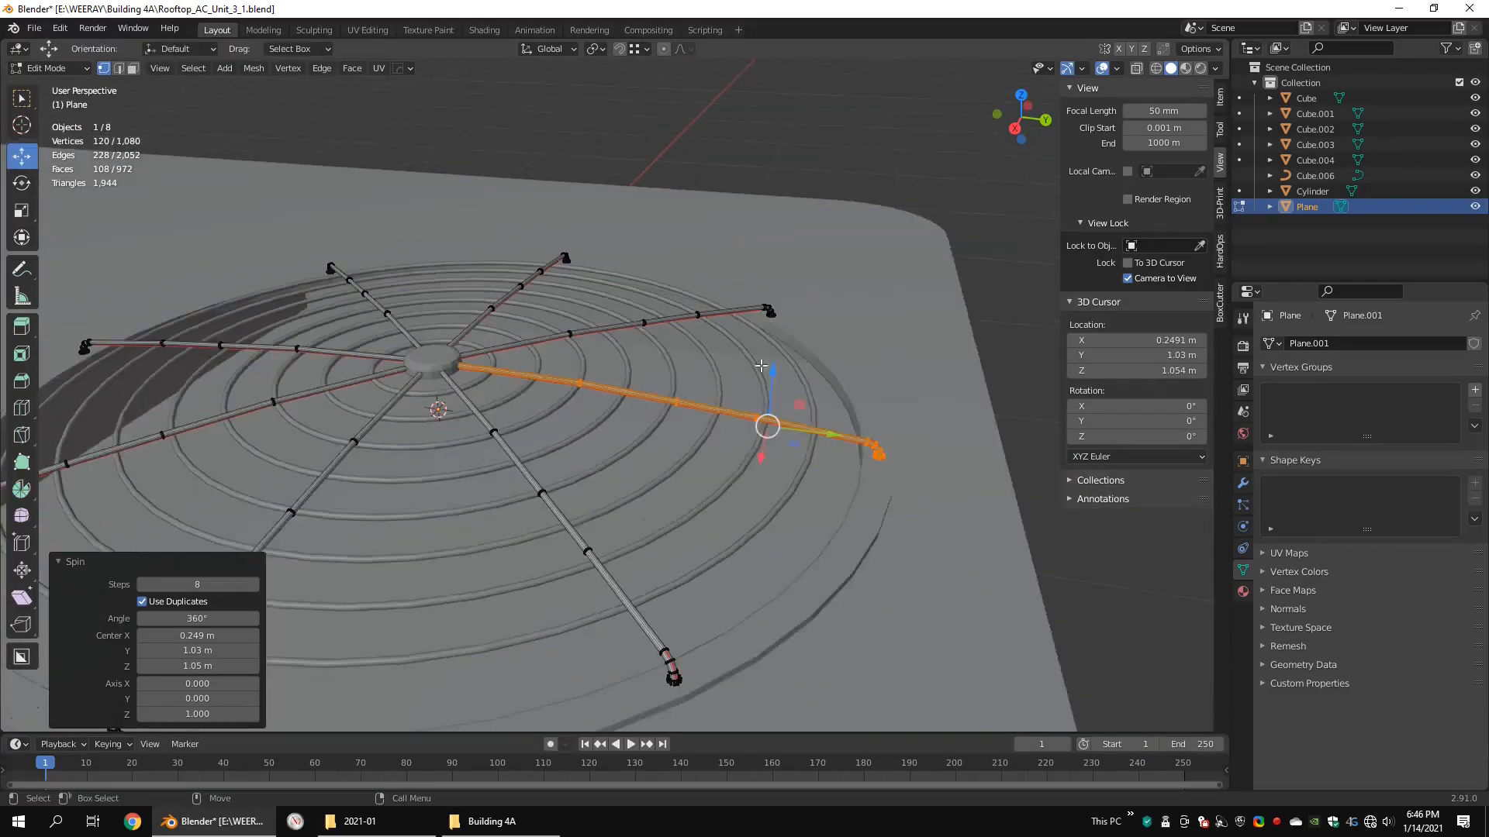
click(813, 258)
key(x)
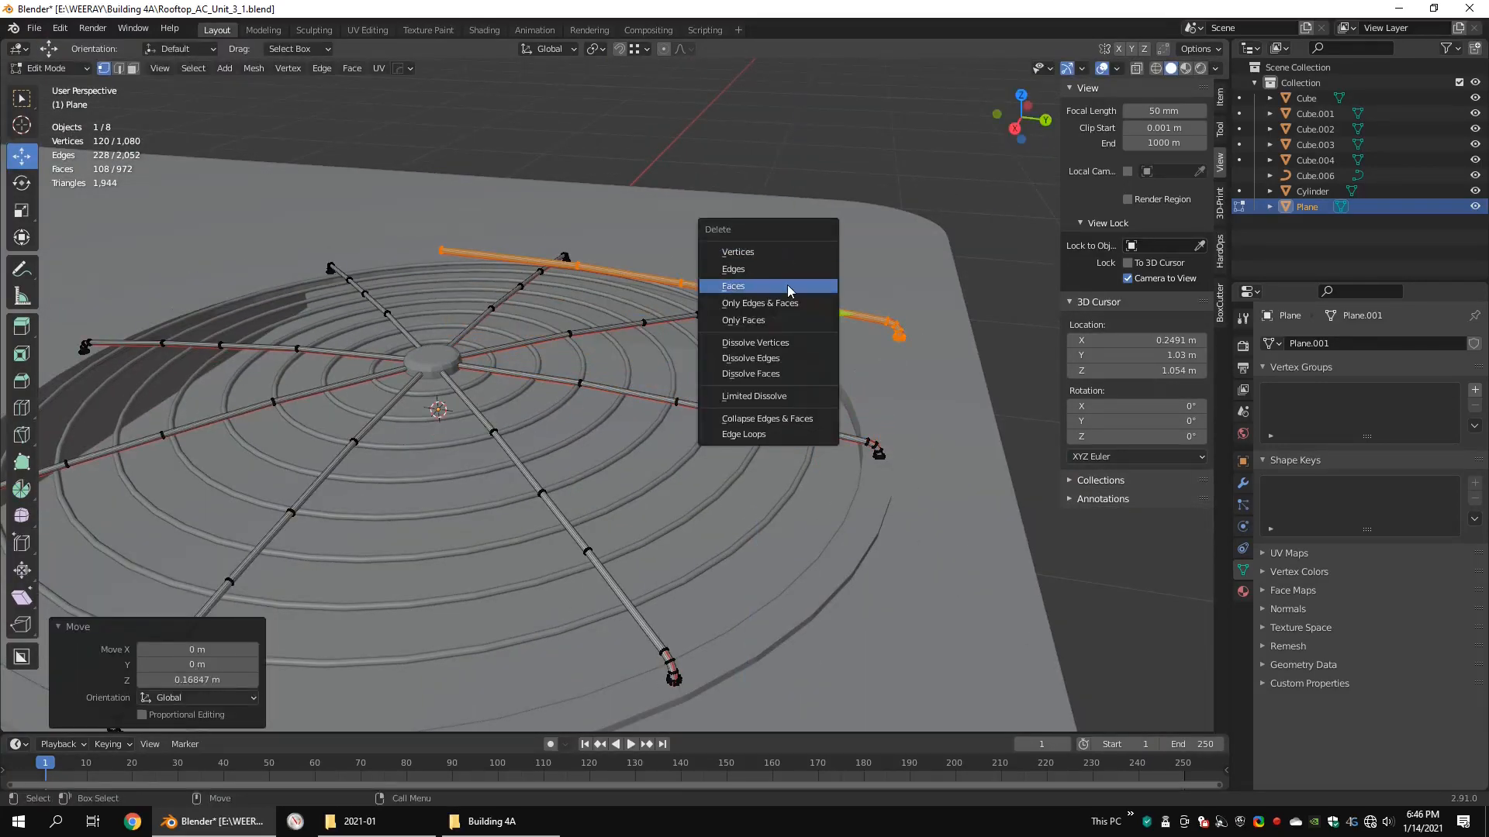
click(788, 286)
Step: Leave mesh editing of the spokes and save the file
scroll(814, 306, down, 2)
middle_drag(825, 314, 717, 341)
shift+middle_drag(717, 341, 755, 377)
key(Tab)
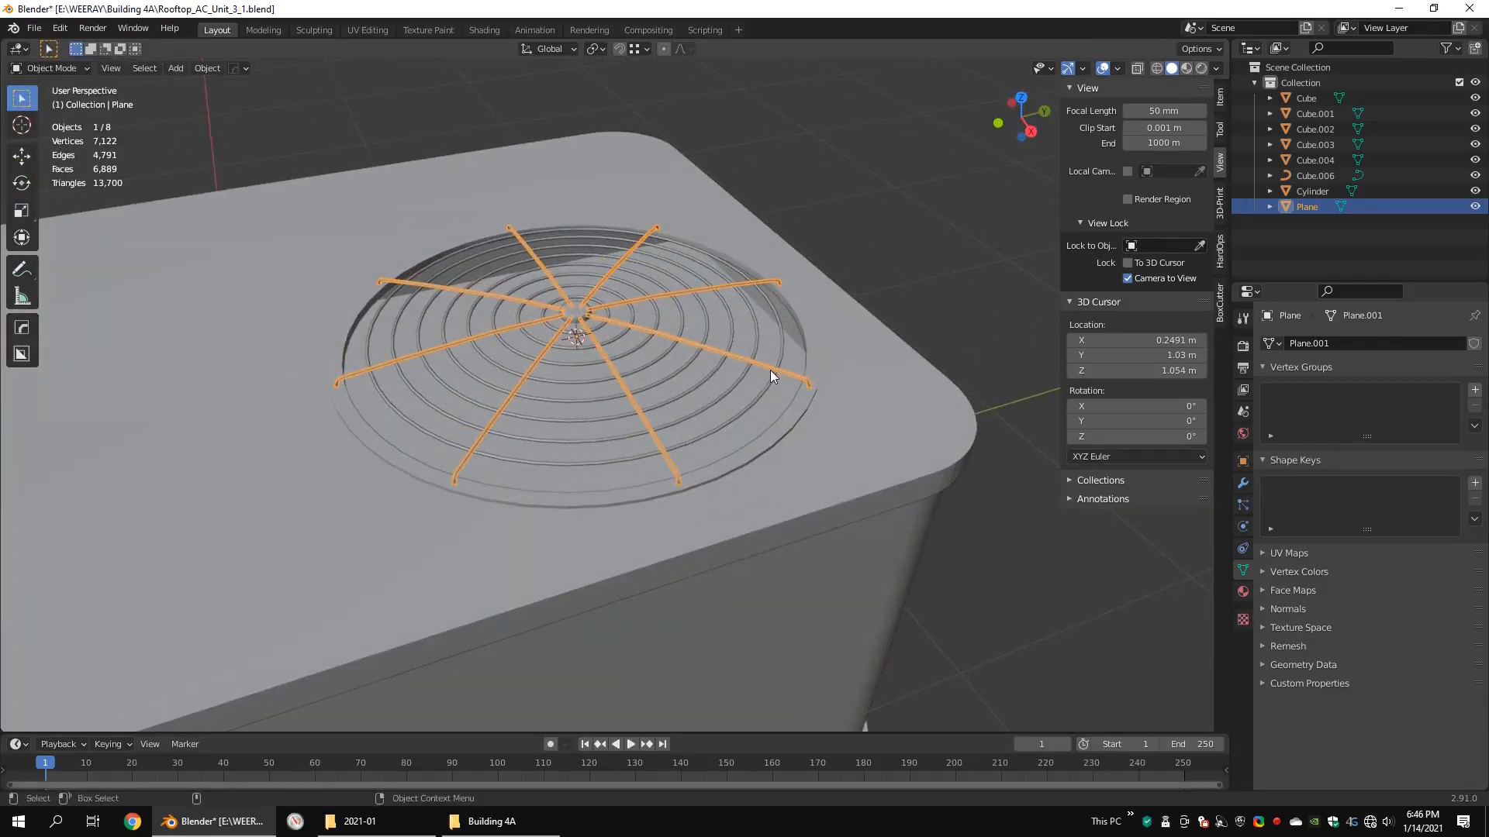
key(ctrl+s)
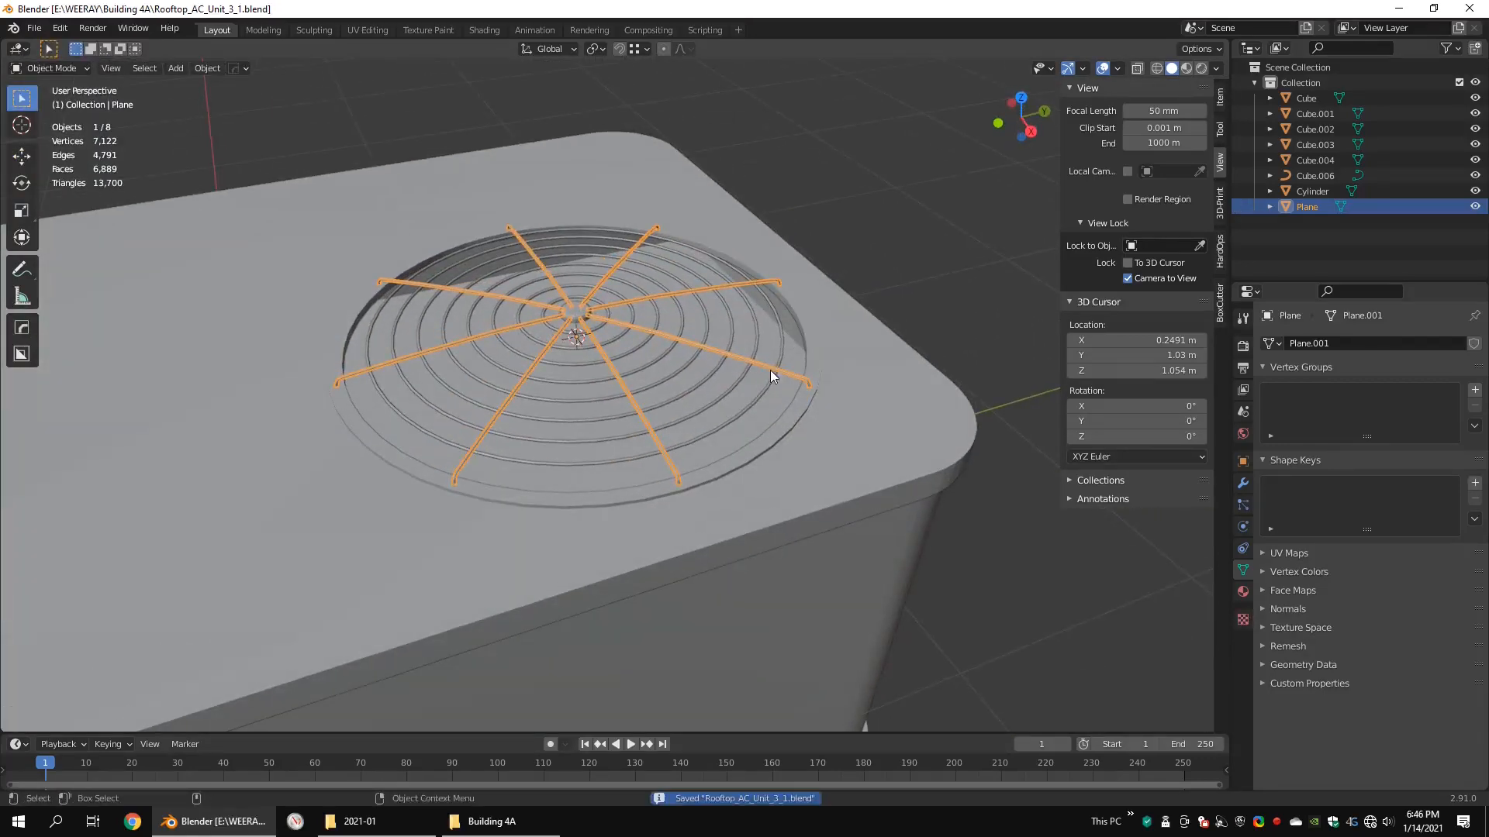
Step: Deselect the spokes and add a 24-vertex mesh cylinder at the grille's centre
click(1032, 604)
middle_drag(769, 255, 747, 274)
key(q)
mouse_move(749, 274)
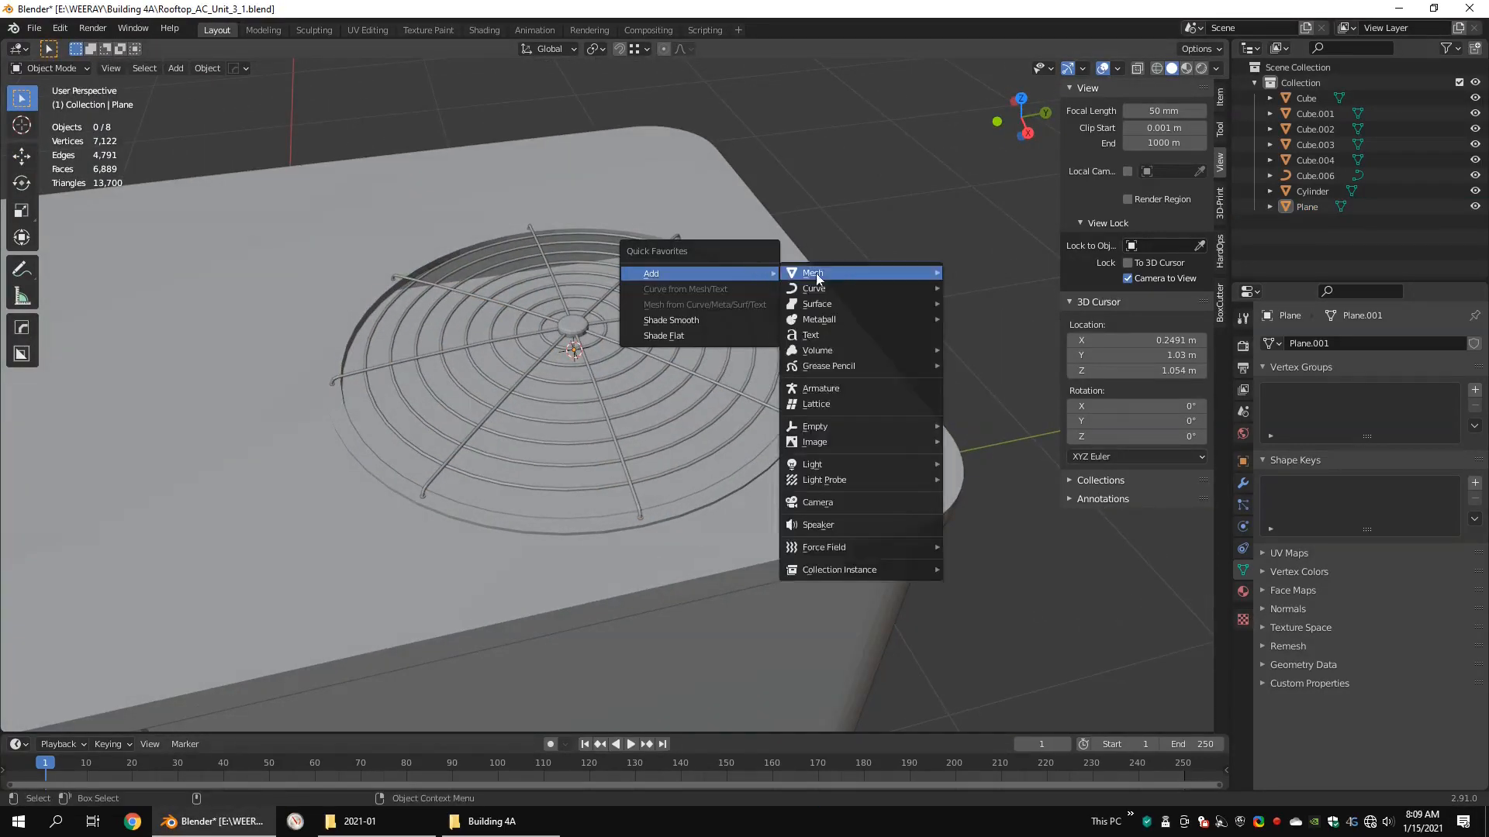
mouse_move(812, 274)
click(975, 351)
text(24)
key(Return)
scroll(814, 316, down, 4)
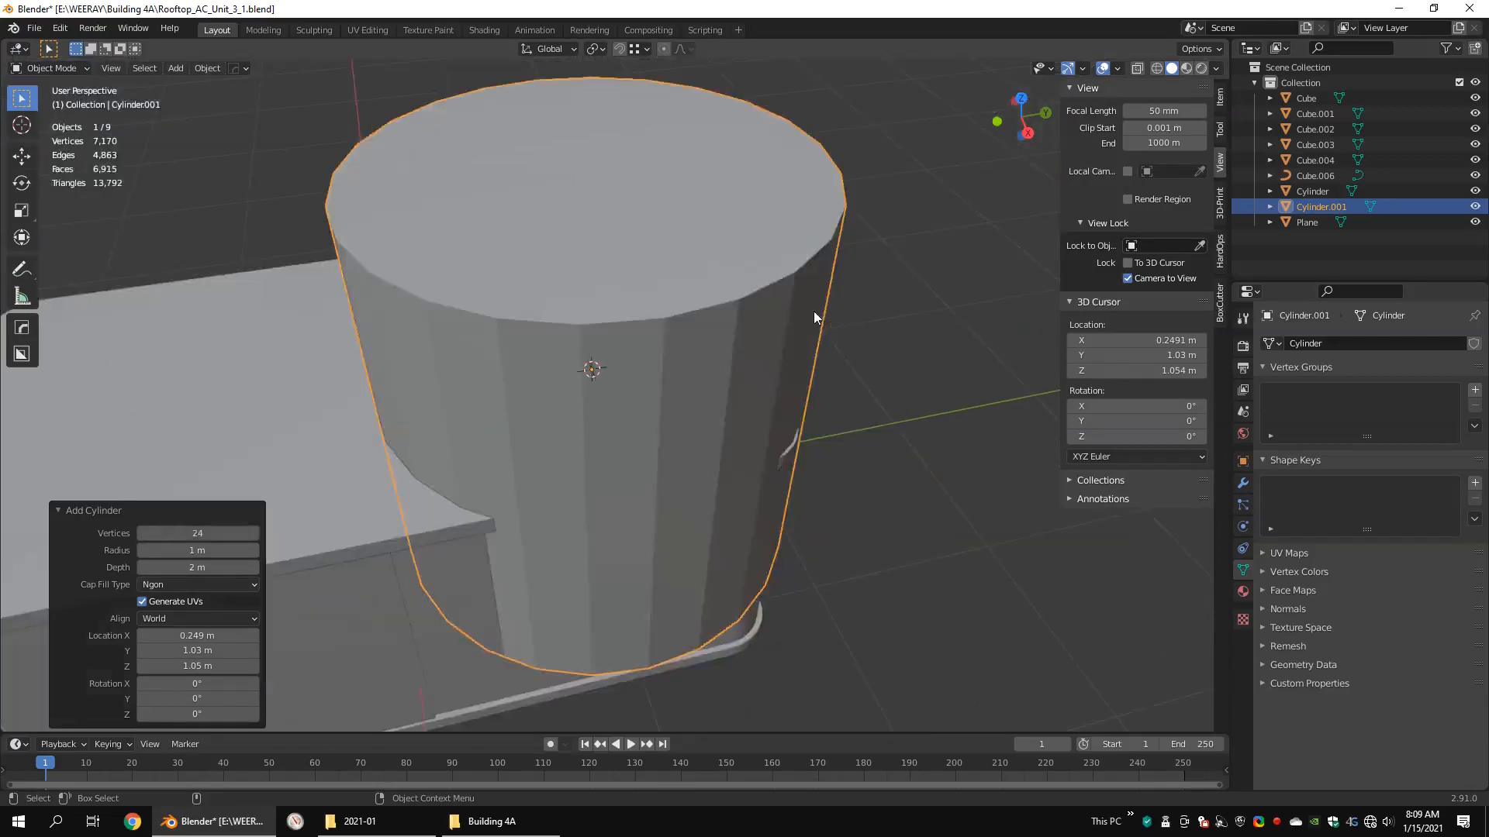
Step: Scale the cylinder down to a fan motor hub and raise its bottom face about 0.142 m
key(Tab)
key(s)
click(642, 365)
key(KP_Decimal)
middle_drag(642, 365, 627, 327)
alt+click(630, 500)
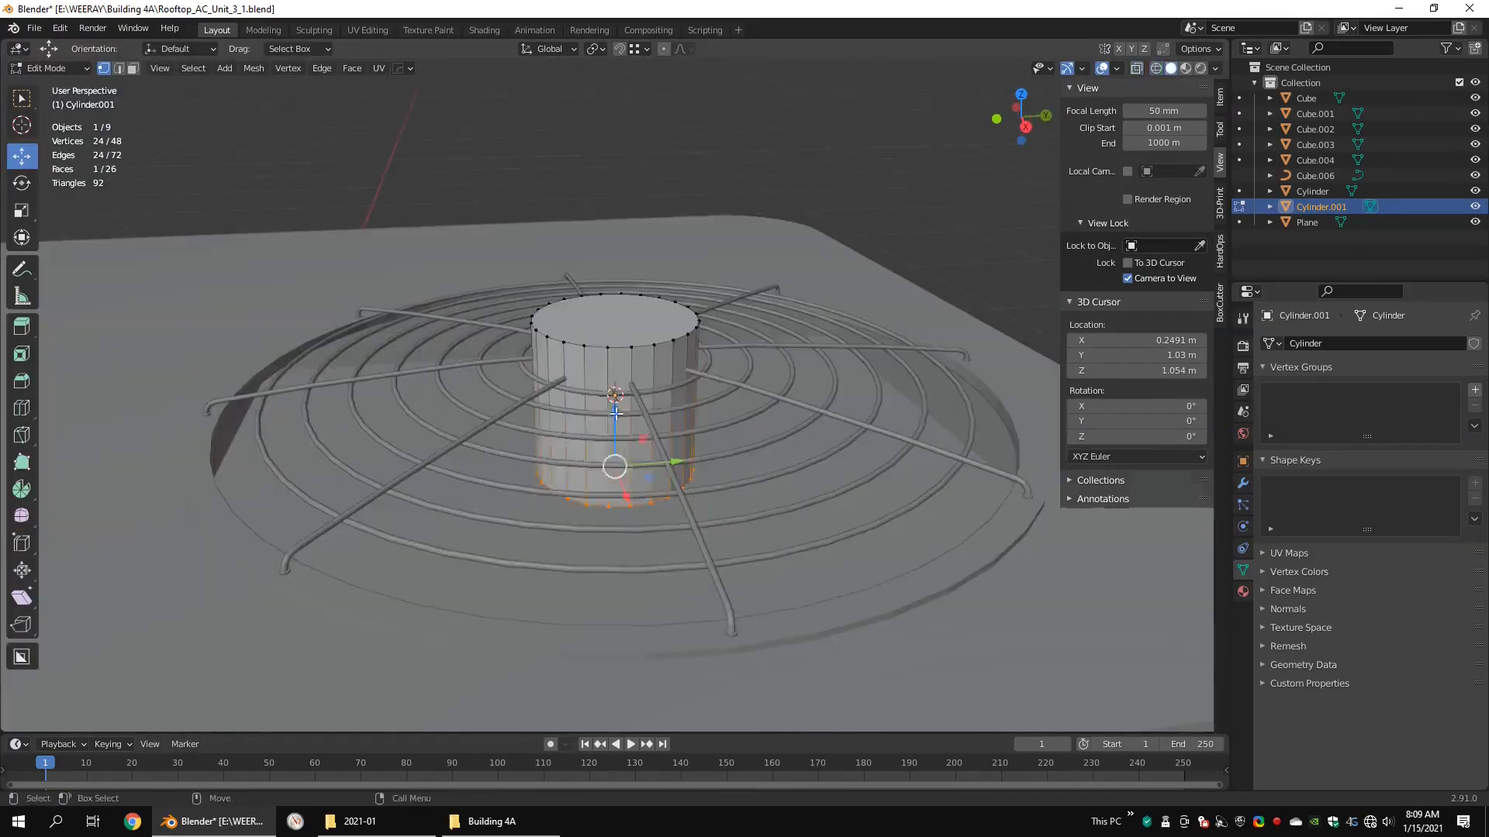
drag(619, 408, 619, 333)
key(KP_Decimal)
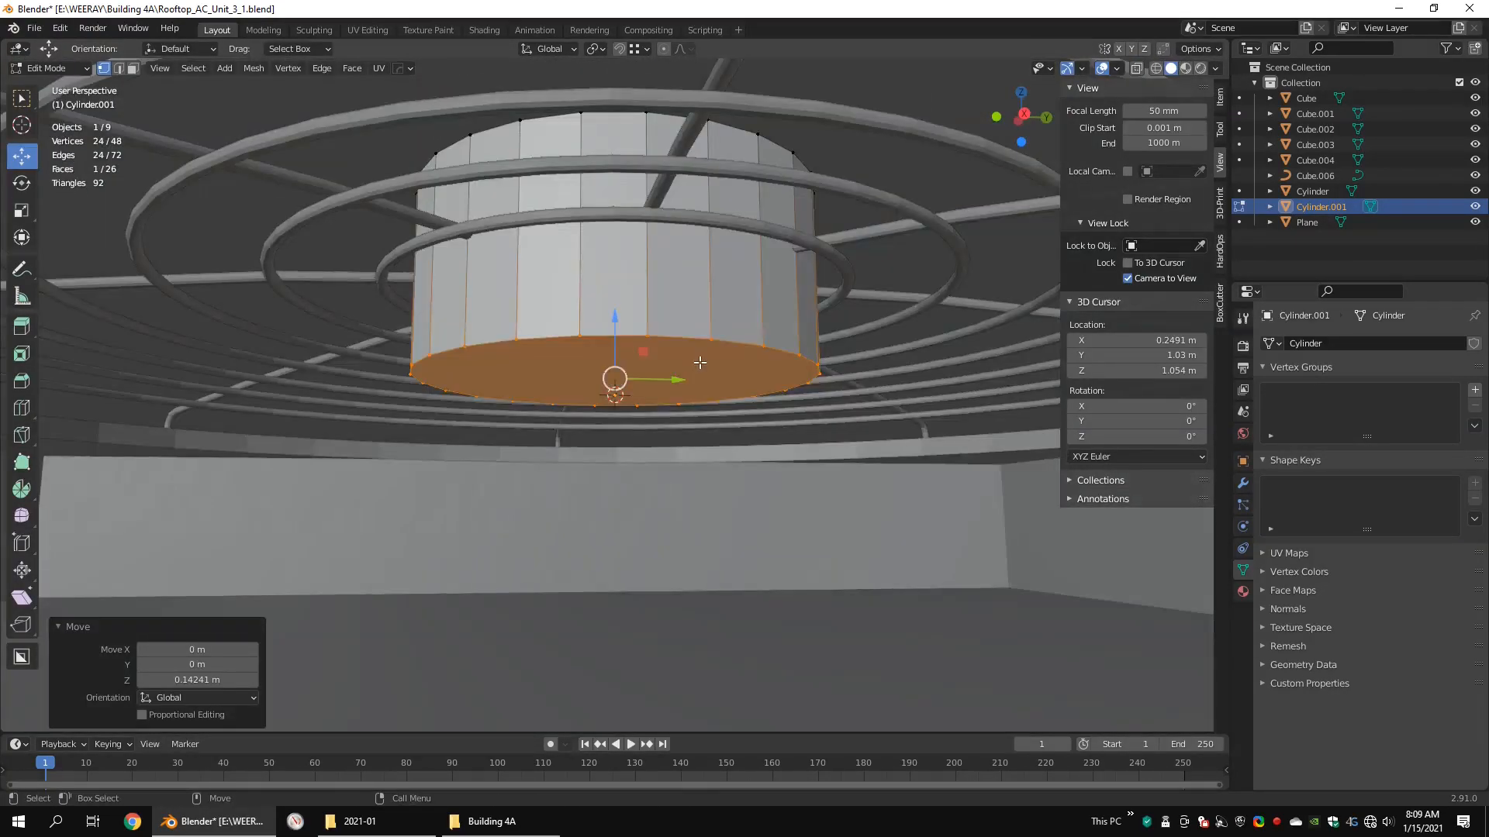
Step: Delete the hub's bottom face, extrude the top face in place and merge it into a centre point
click(665, 395)
middle_drag(665, 395, 651, 281)
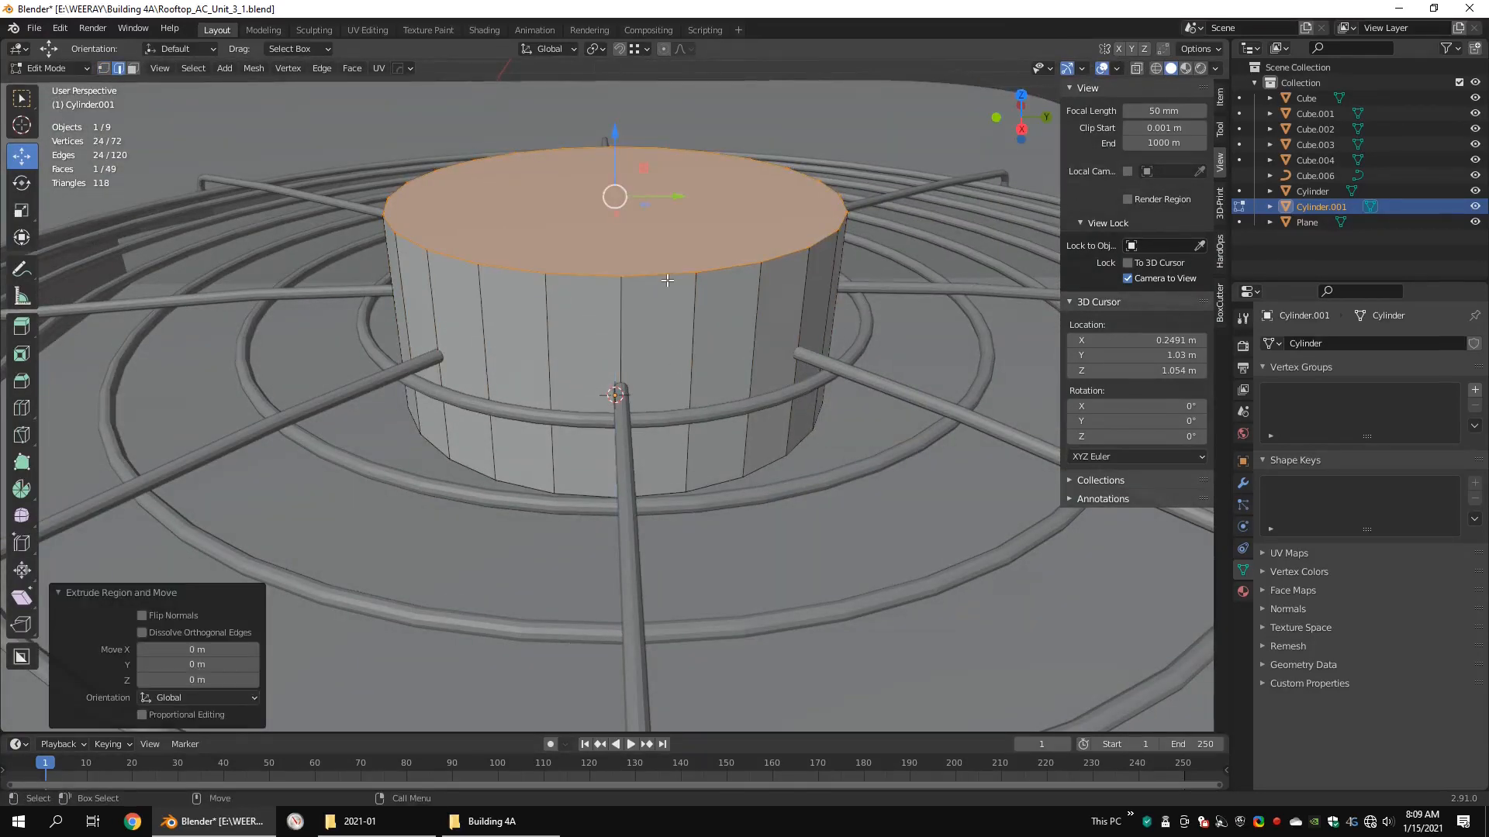
mouse_move(661, 300)
click(719, 297)
Step: Bevel the hub's top rim with 3 segments and a width of about 0.0401 m
middle_drag(719, 296, 670, 328)
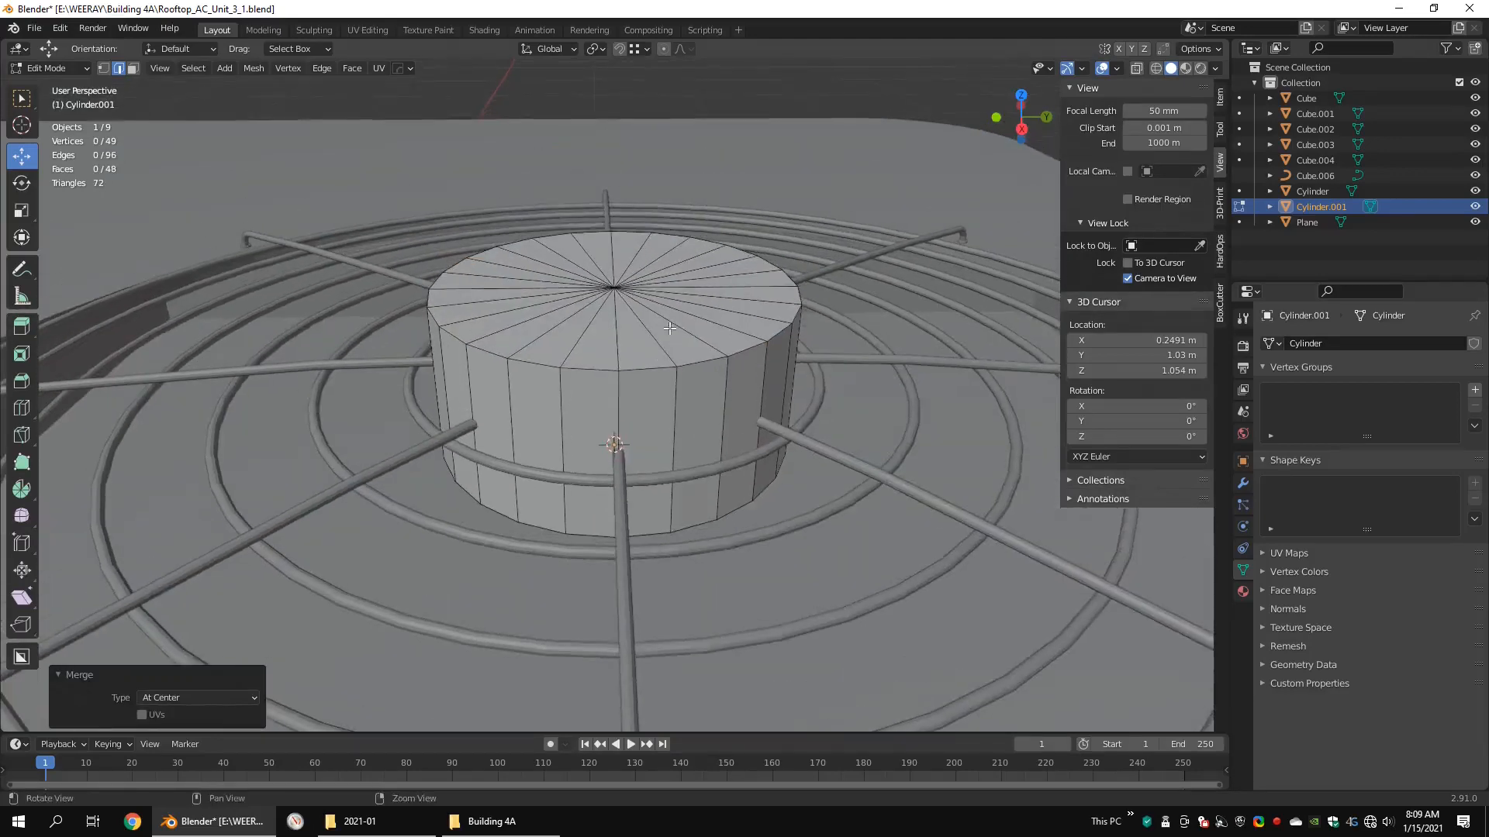
scroll(811, 405, up, 1)
click(810, 406)
scroll(775, 364, down, 4)
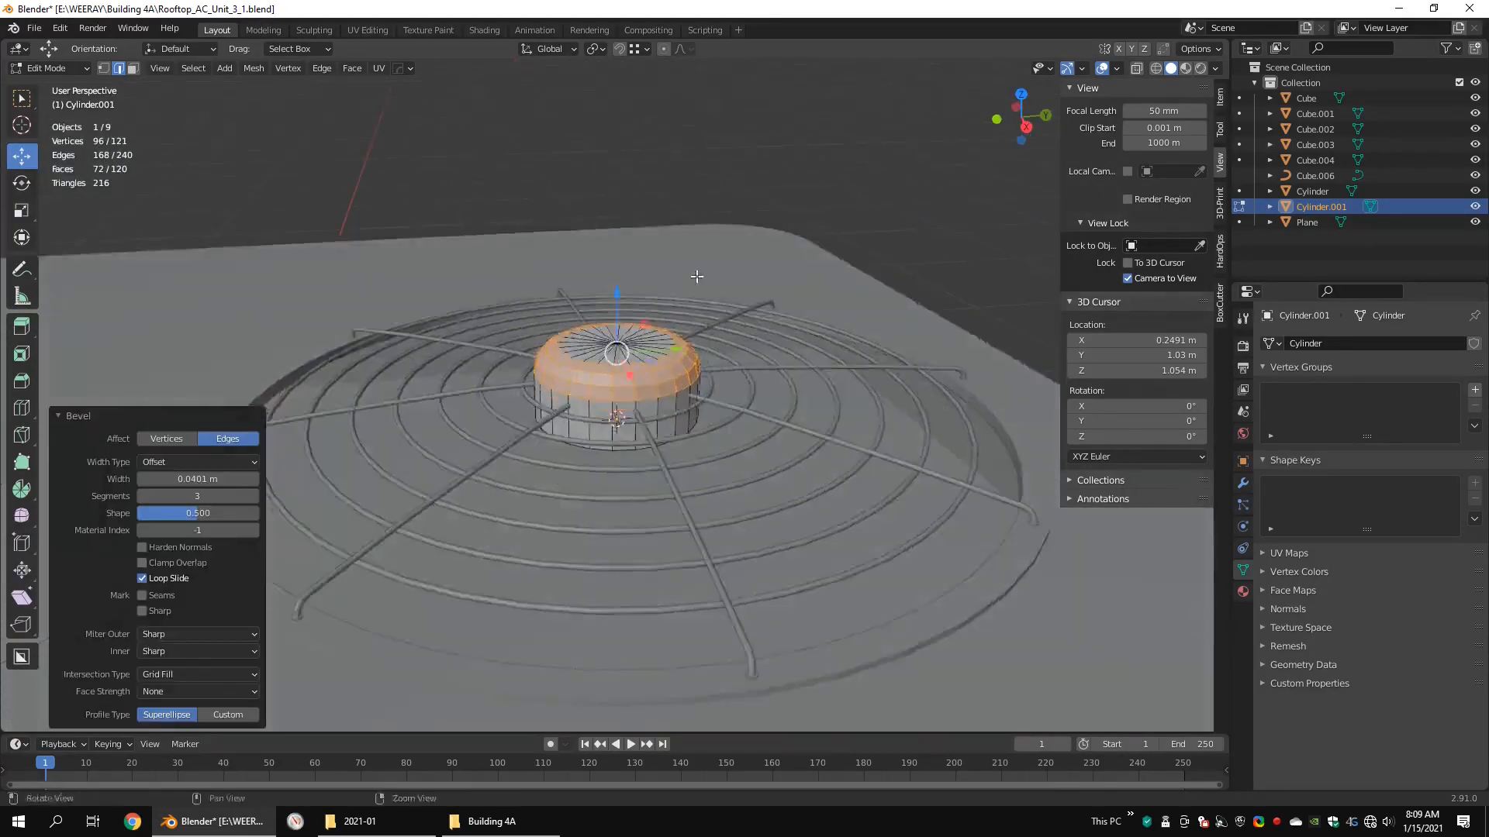
Step: Lower the whole hub beneath the grille and scale it up by about 1.269
key(a)
drag(615, 310, 614, 373)
middle_drag(721, 287, 787, 375)
key(s)
click(832, 376)
key(KP_3)
key(shift+z)
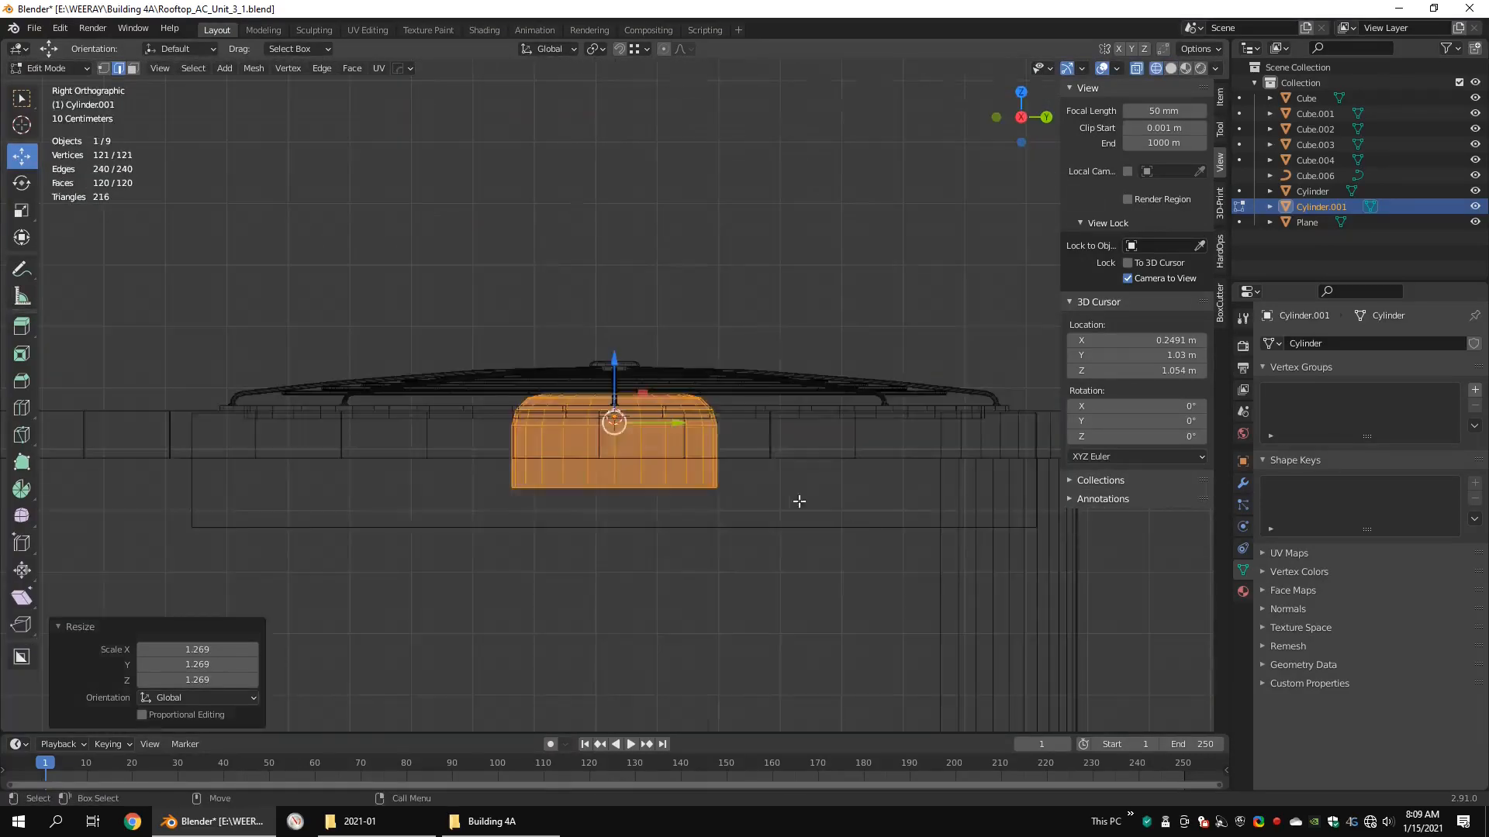
Step: Raise the hub's bottom ring in a side wireframe view and rescale the whole hub along Z
drag(798, 504, 473, 467)
drag(615, 425, 615, 394)
scroll(721, 372, up, 3)
drag(858, 349, 411, 459)
key(s)
key(z)
click(738, 389)
key(Tab)
key(shift+z)
mouse_move(738, 388)
middle_down()
mouse_move(788, 434)
mouse_move(732, 400)
middle_up()
Step: Lower the hub's bottom ring slightly and return to object mode
key(Tab)
key(shift+z)
drag(764, 496, 496, 446)
drag(618, 393, 618, 419)
key(Tab)
key(shift+z)
middle_drag(758, 400, 797, 401)
Step: Add a mesh plane at the hub and scale it to about 0.244 in top view
key(q)
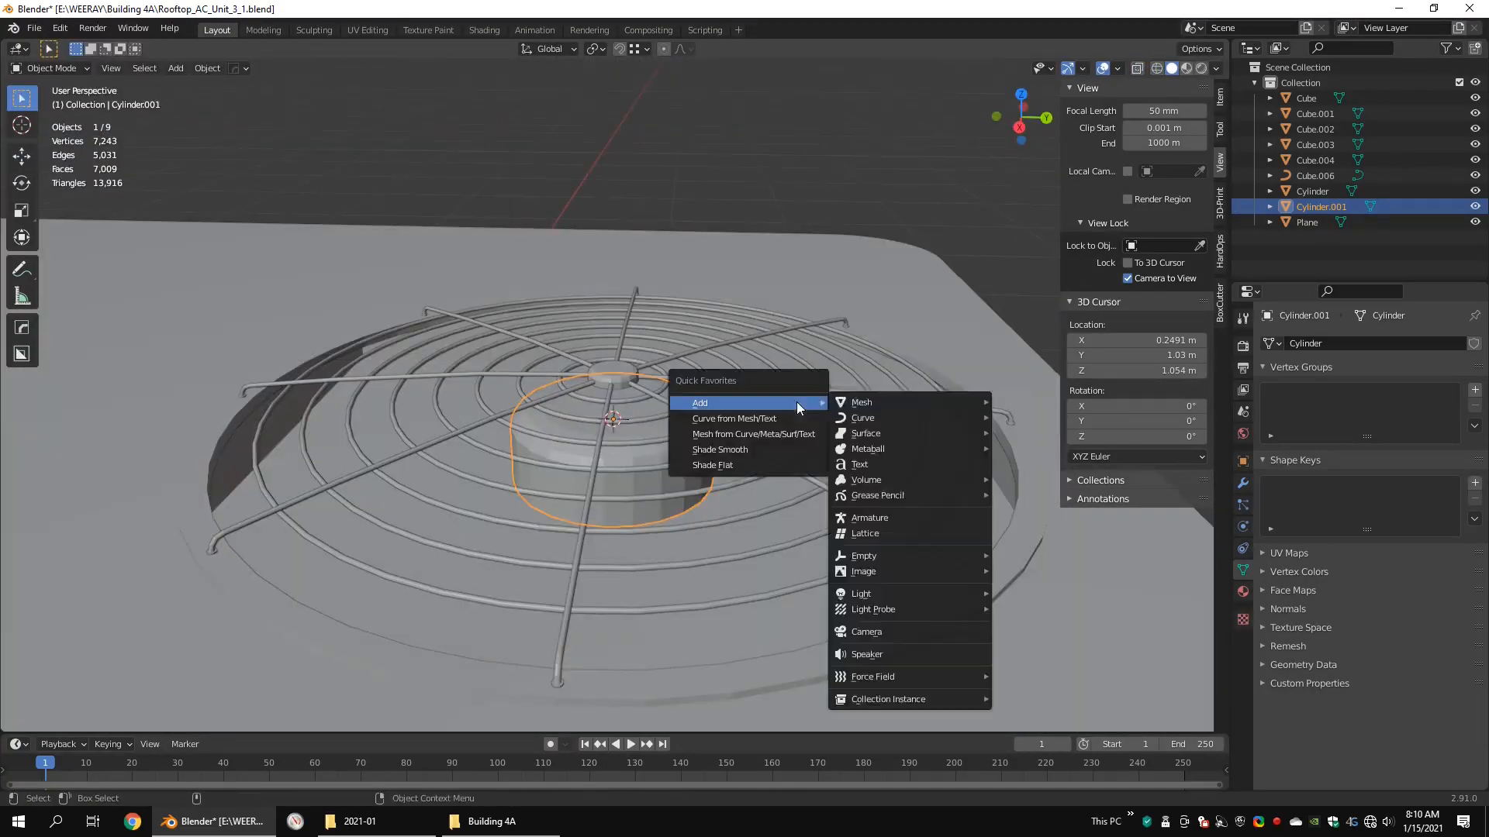
mouse_move(860, 403)
click(1031, 403)
scroll(812, 387, down, 4)
key(KP_7)
key(Tab)
key(s)
click(665, 399)
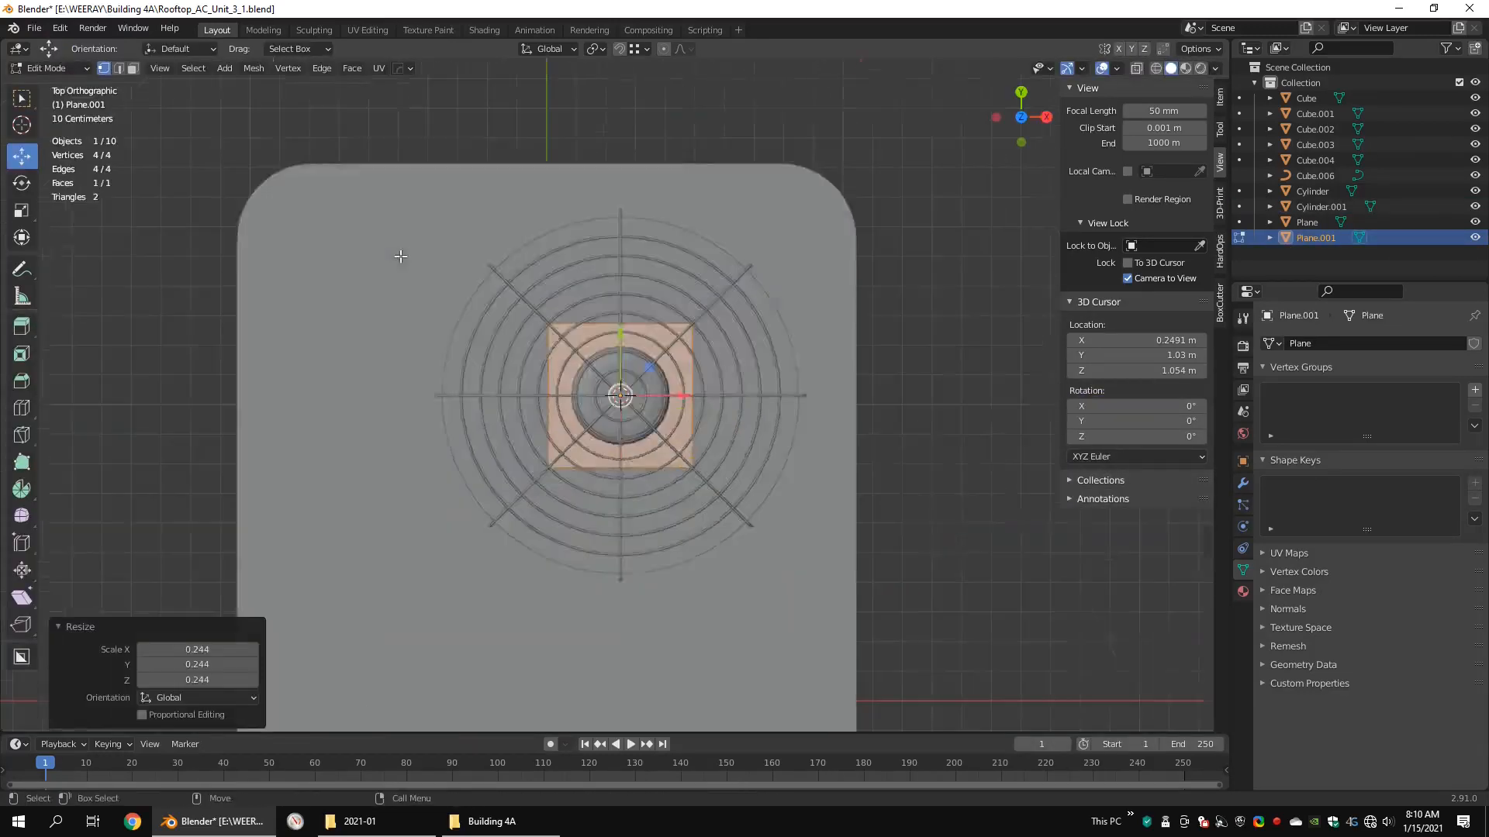
Step: Move the plane along Y to the space between hub and outer ring, and scale it down to blade width
key(shift+z)
key(a)
drag(620, 332, 620, 242)
scroll(729, 241, up, 3)
key(s)
click(666, 242)
Step: Stretch the plane from the hub toward the outer ring and taper its outer edge to about 0.698 scale
drag(702, 267, 547, 314)
drag(624, 237, 624, 280)
shift+middle_drag(637, 280, 636, 425)
drag(713, 368, 535, 306)
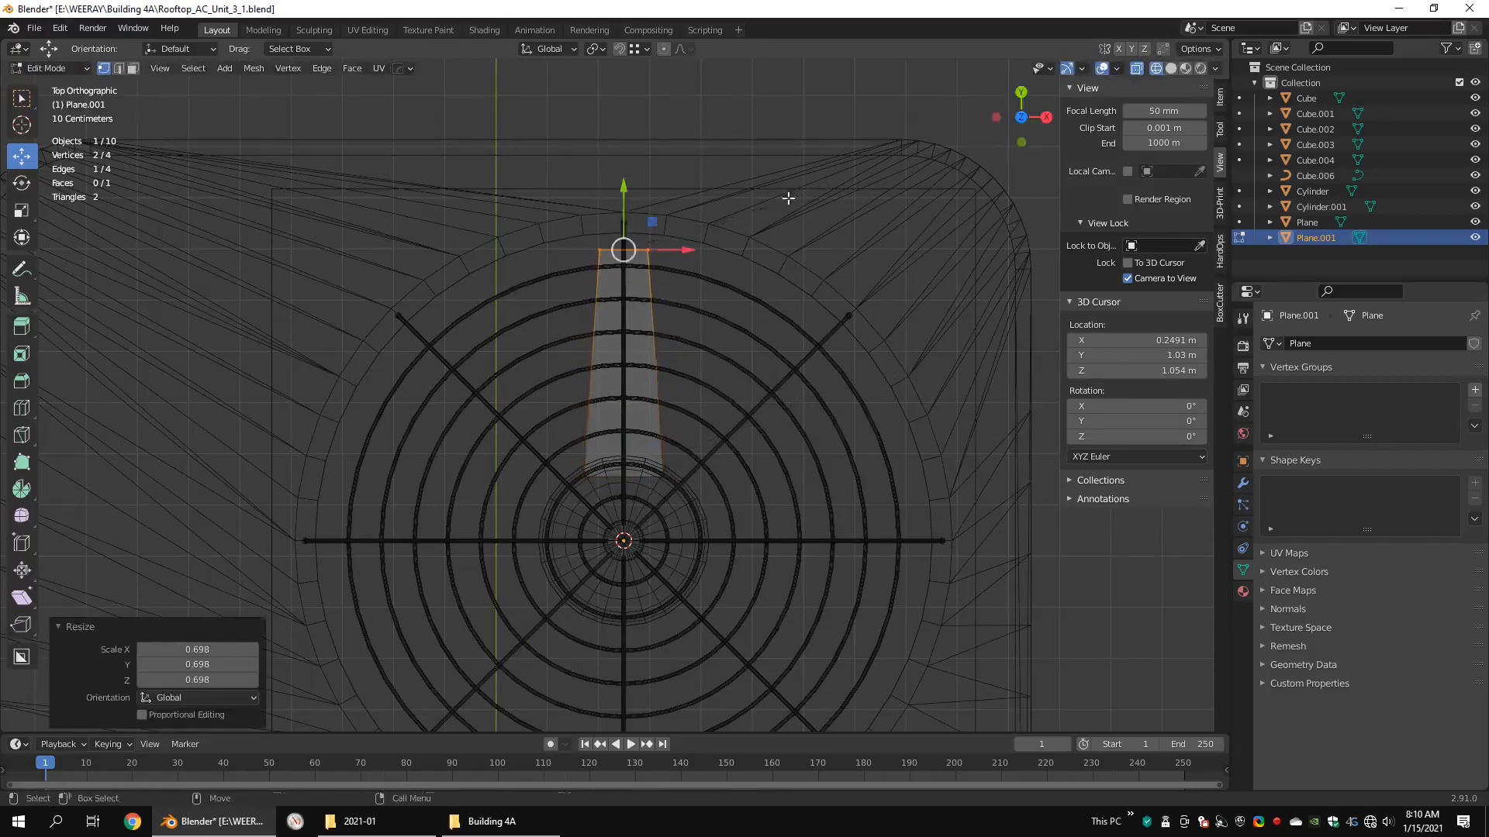
Step: Lower the whole blade beneath the grille wires and rotate it to give it pitch
middle_drag(804, 397, 647, 236)
scroll(636, 248, up, 3)
drag(1042, 369, 378, 558)
drag(669, 370, 669, 397)
key(shift+space)
key(r)
mouse_move(647, 424)
middle_down()
mouse_move(617, 431)
mouse_move(646, 452)
mouse_move(750, 463)
middle_up()
Step: Twist the blade by rotating its outer end edge about the Y axis
key(shift+z)
drag(944, 394, 829, 575)
middle_drag(829, 576, 626, 446)
key(shift+z)
click(639, 528)
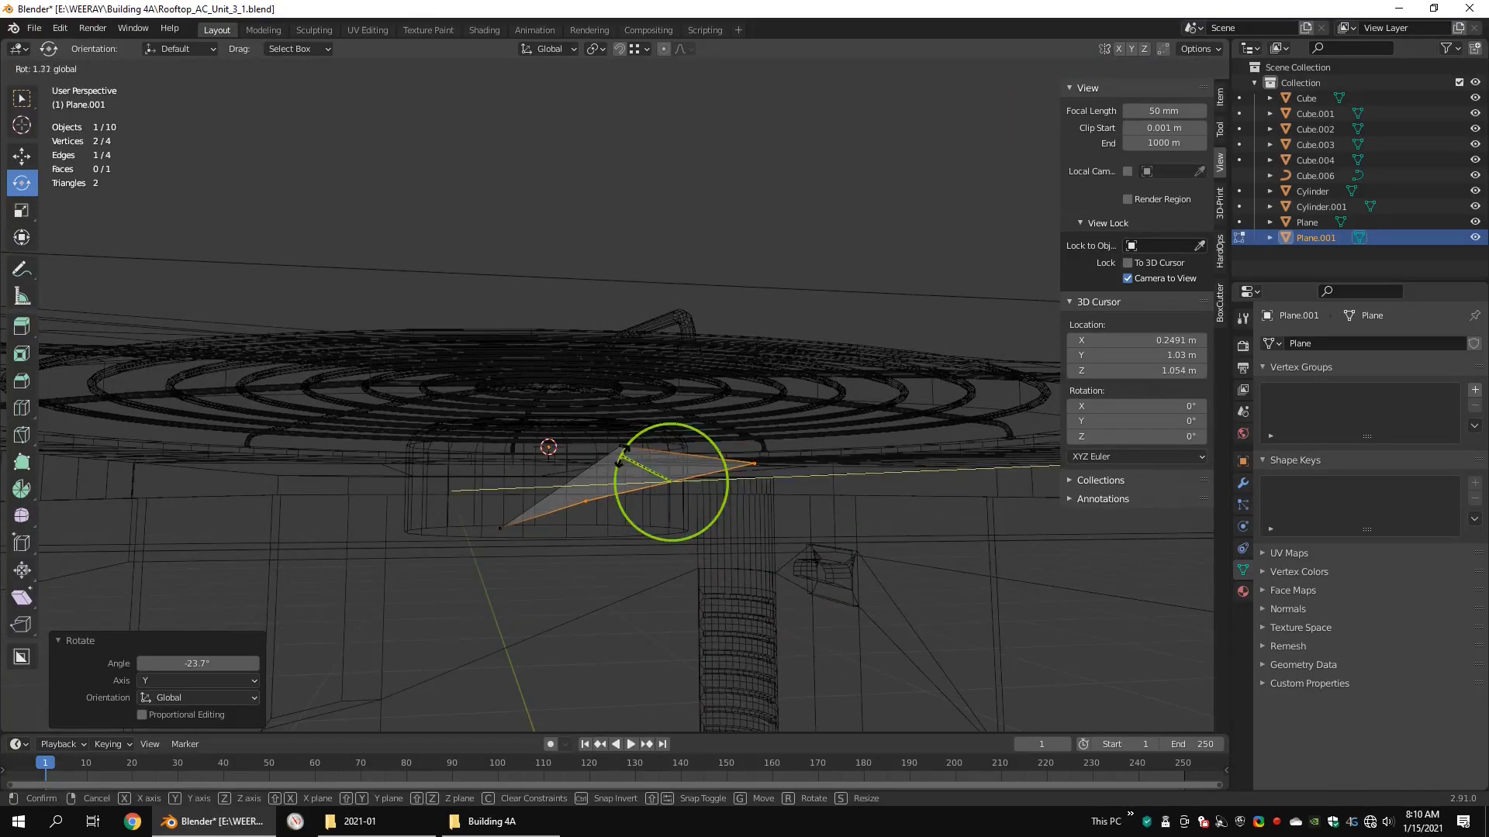
drag(621, 456, 625, 452)
Step: Add one centred loop cut across the blade
middle_drag(625, 451, 784, 417)
key(ctrl+r)
click(685, 449)
right_click(685, 449)
Step: Give the blade a Solidify modifier with 0.005 m thickness and Even Thickness, and apply it
key(Tab)
click(1315, 343)
click(1167, 591)
key(shift+z)
scroll(749, 406, up, 2)
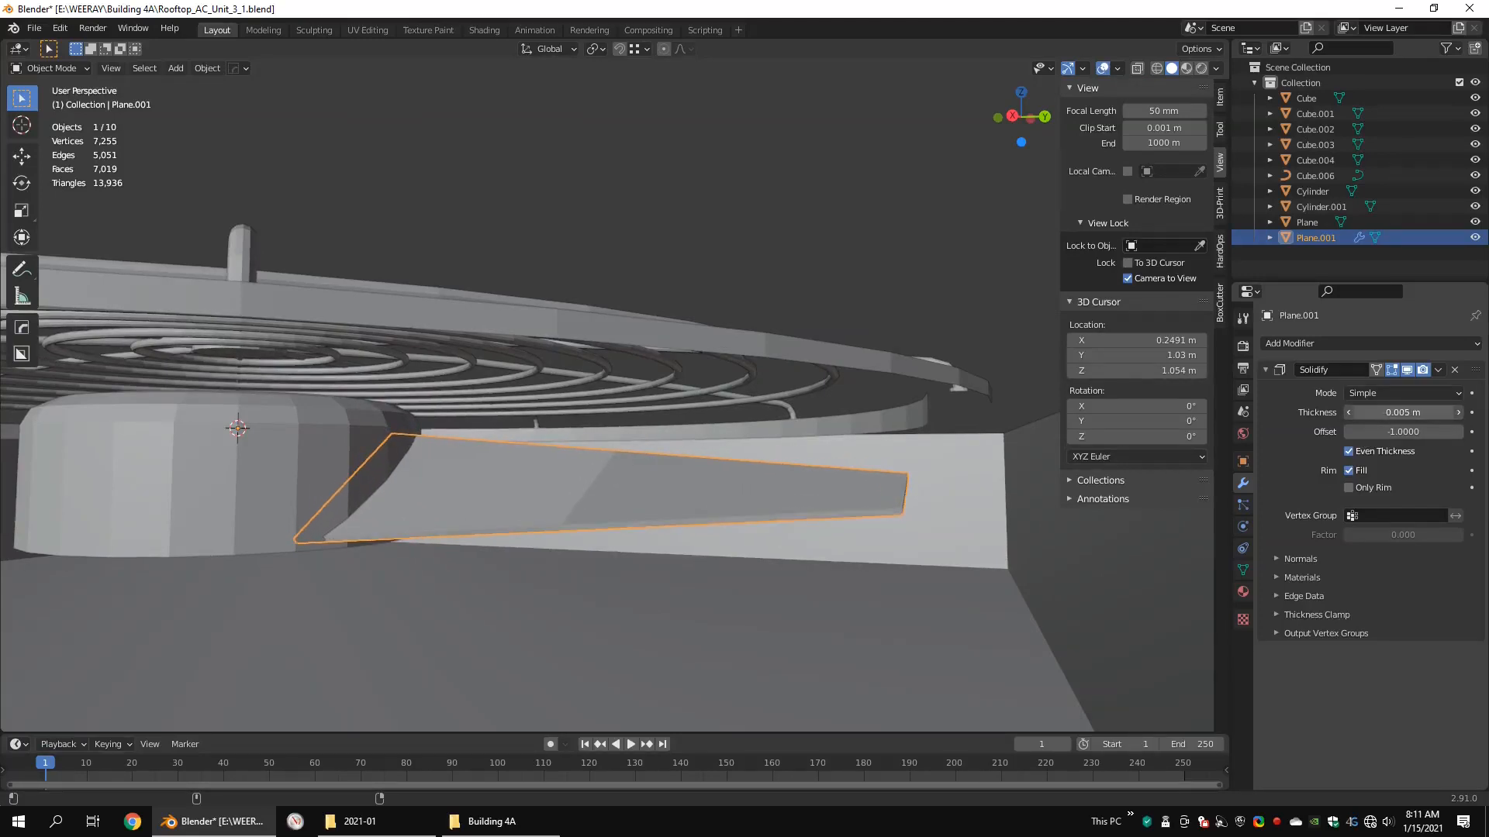
middle_drag(868, 449, 833, 401)
key(shift+z)
click(1386, 388)
Step: Open the solid blade for editing in wireframe and delete its end face at the hub
middle_drag(589, 380, 476, 372)
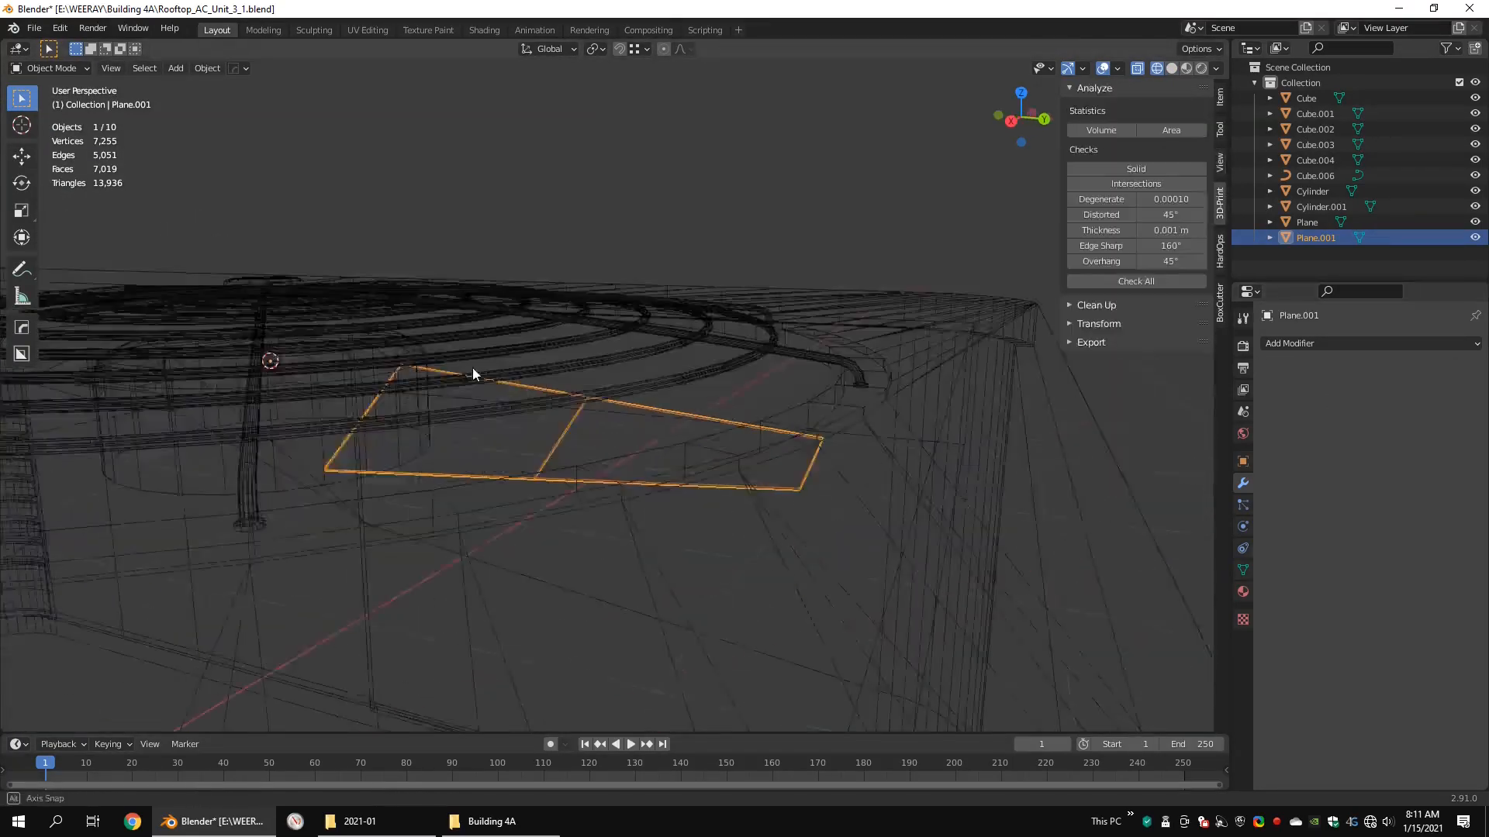
key(Tab)
key(shift+z)
middle_drag(431, 321, 528, 324)
key(shift+z)
key(shift+space)
key(g)
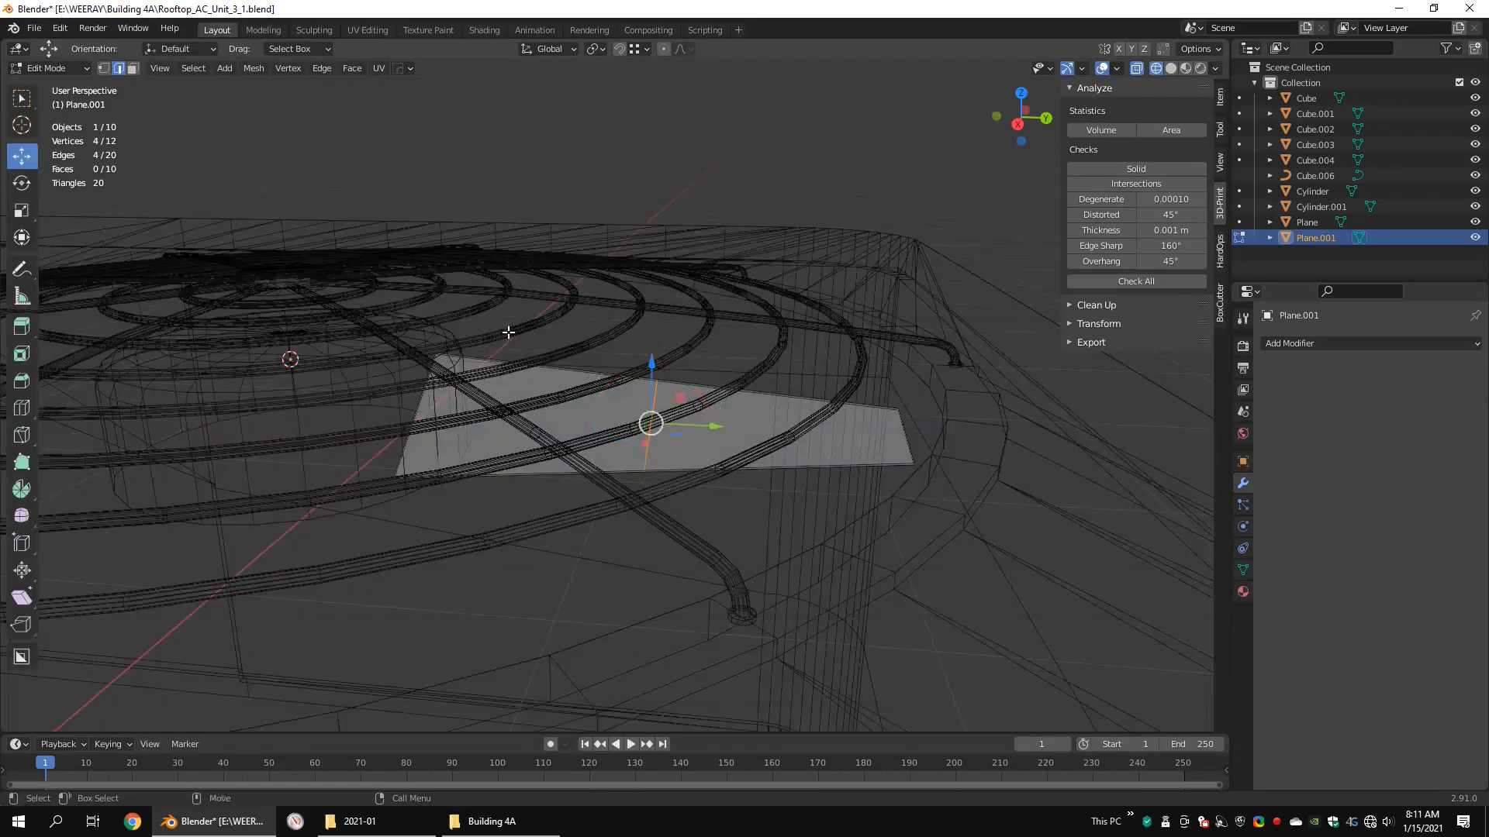
click(677, 268)
middle_drag(677, 268, 570, 516)
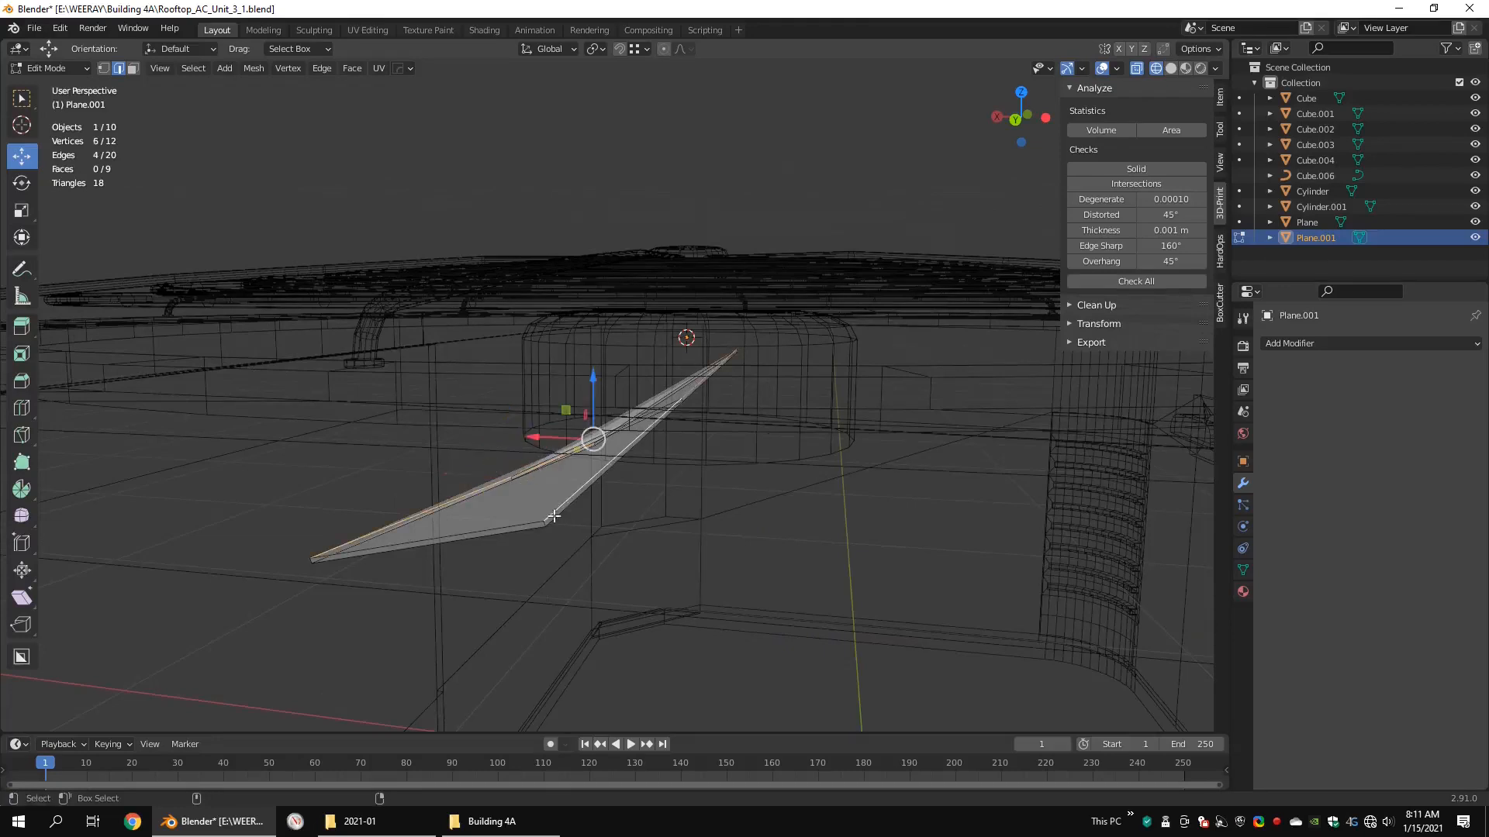
Step: Mark seams along the blade's border edges and unwrap the whole blade with the Conformal method
middle_drag(300, 585, 955, 469)
right_click(956, 468)
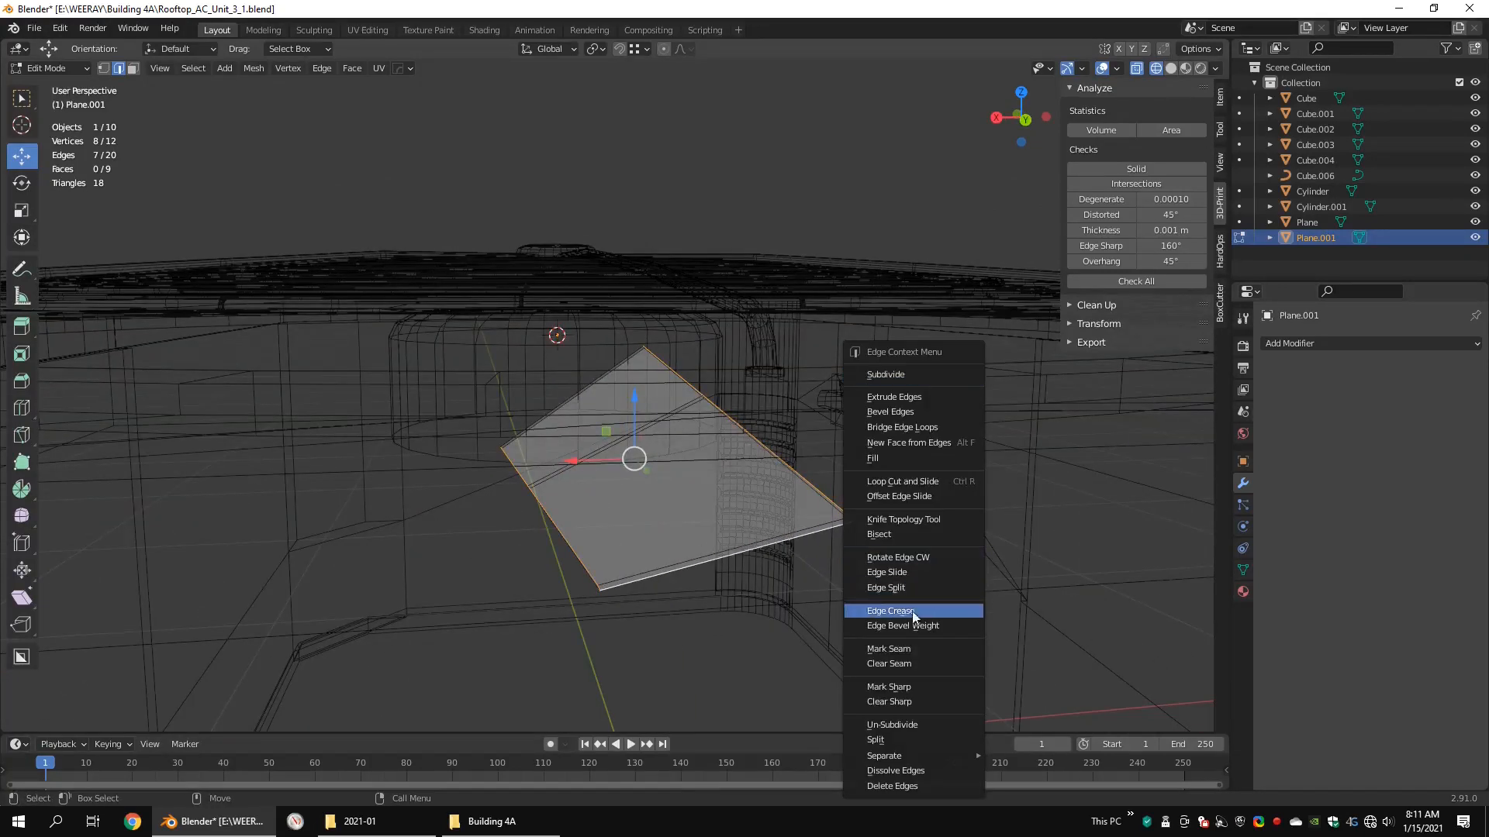
click(898, 649)
scroll(884, 625, down, 4)
drag(833, 261, 327, 632)
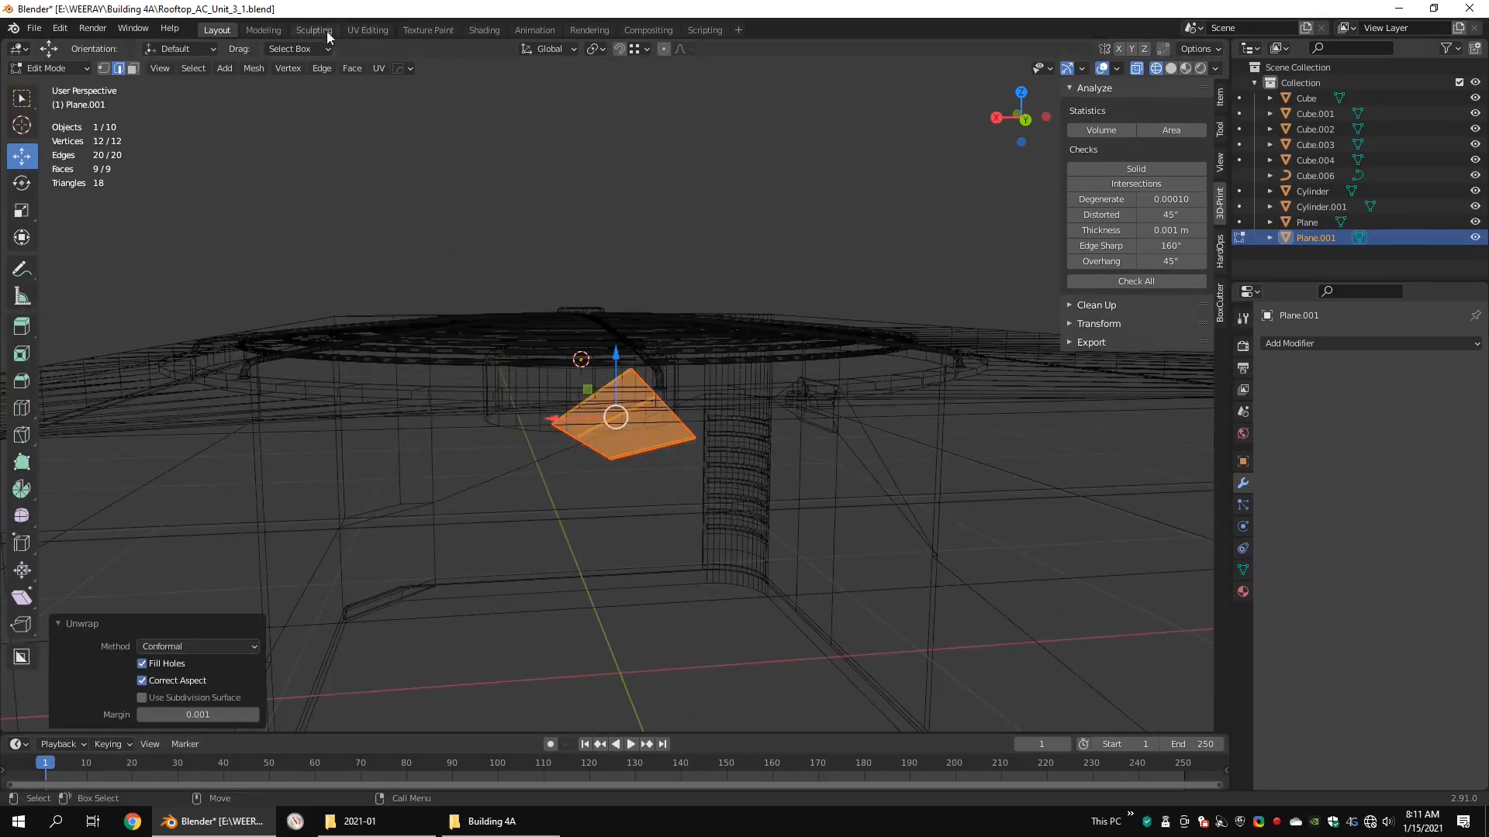
Step: Examine the blade's UV islands in the UV Editing workspace
click(368, 29)
scroll(485, 277, down, 3)
scroll(506, 392, up, 5)
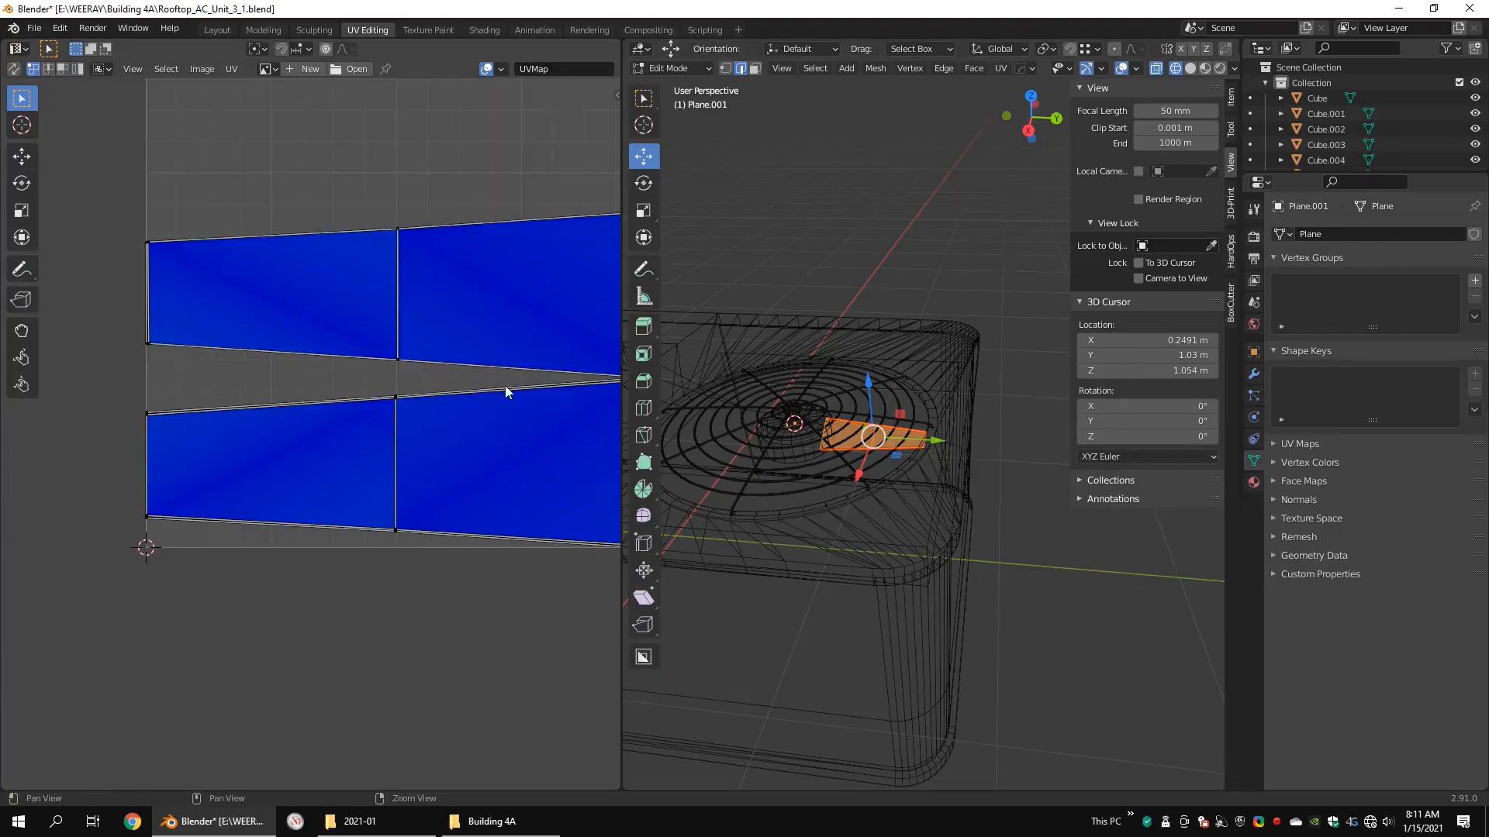
scroll(466, 395, up, 2)
scroll(442, 397, down, 5)
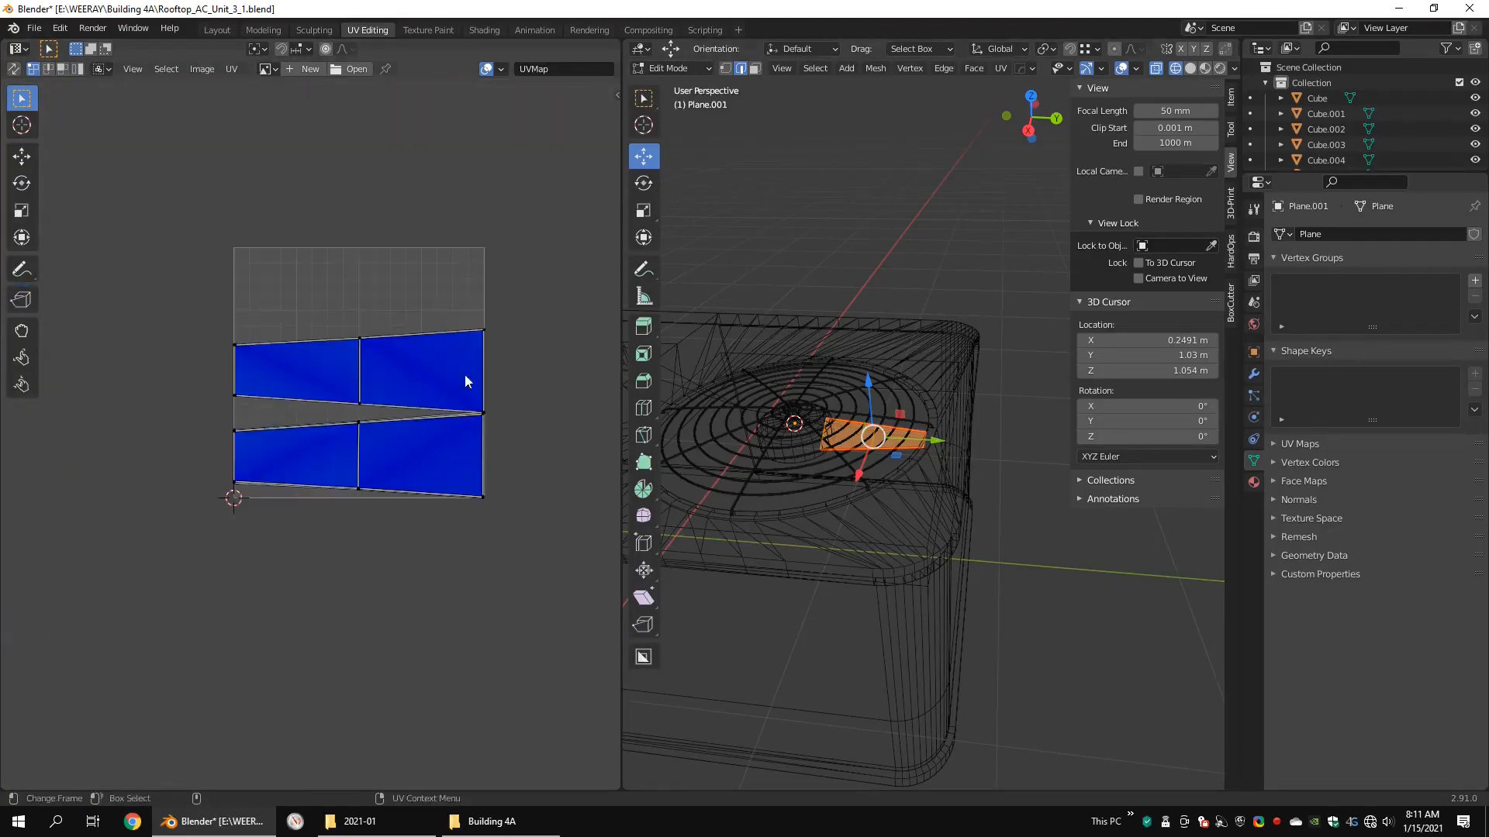
drag(621, 202, 277, 193)
alt+drag(647, 209, 760, 334)
key(ctrl+alt+q)
key(ctrl+alt+q)
mouse_move(780, 347)
alt+middle_down()
mouse_move(806, 313)
mouse_move(704, 200)
alt+middle_up()
Step: Back in the Layout workspace, spin the blade around the hub with 12 steps, 360° and duplicates enabled
click(217, 30)
key(F3)
key(1)
key(shift+z)
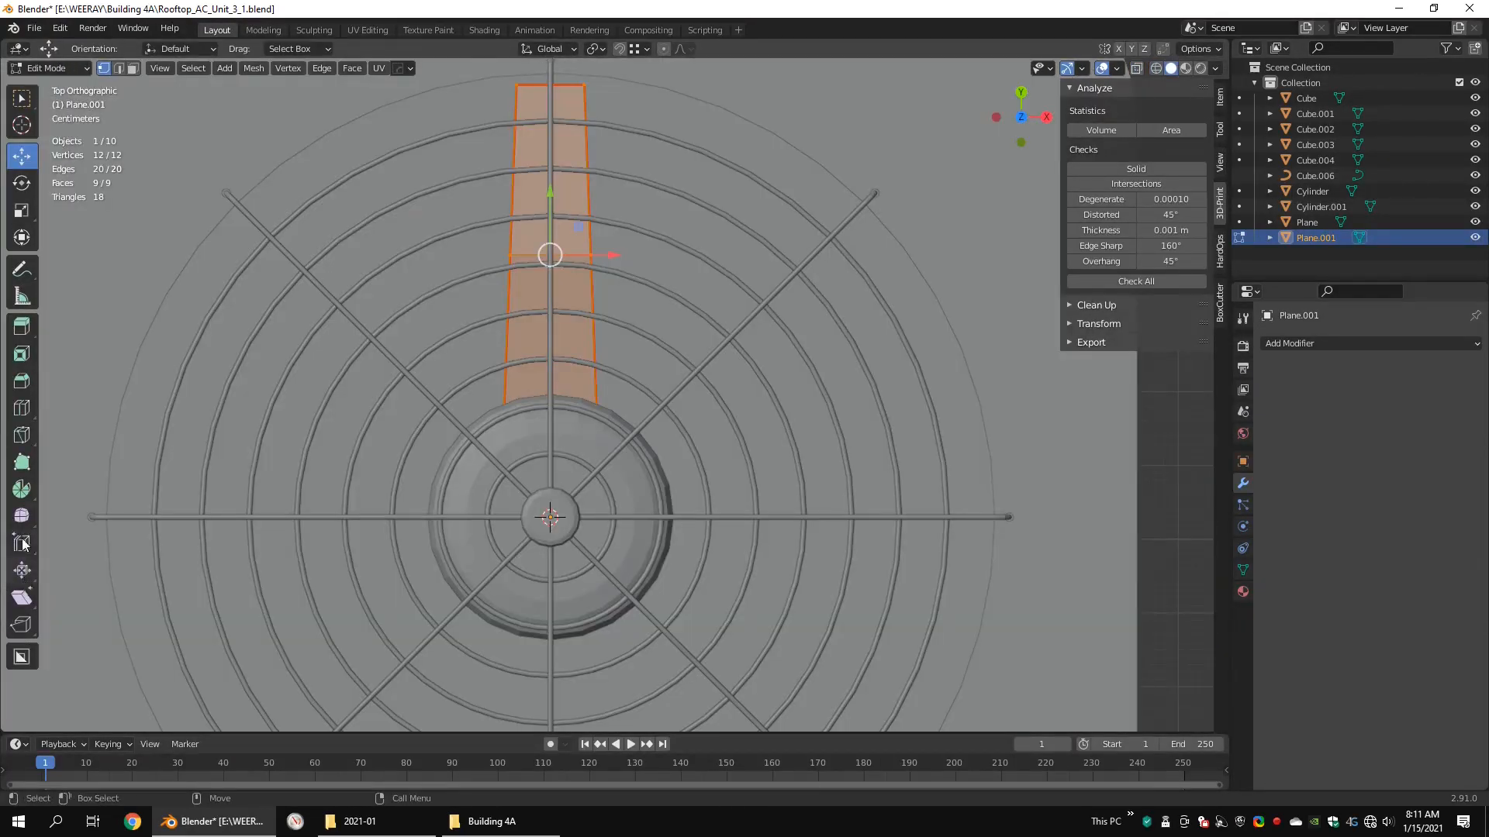
click(642, 422)
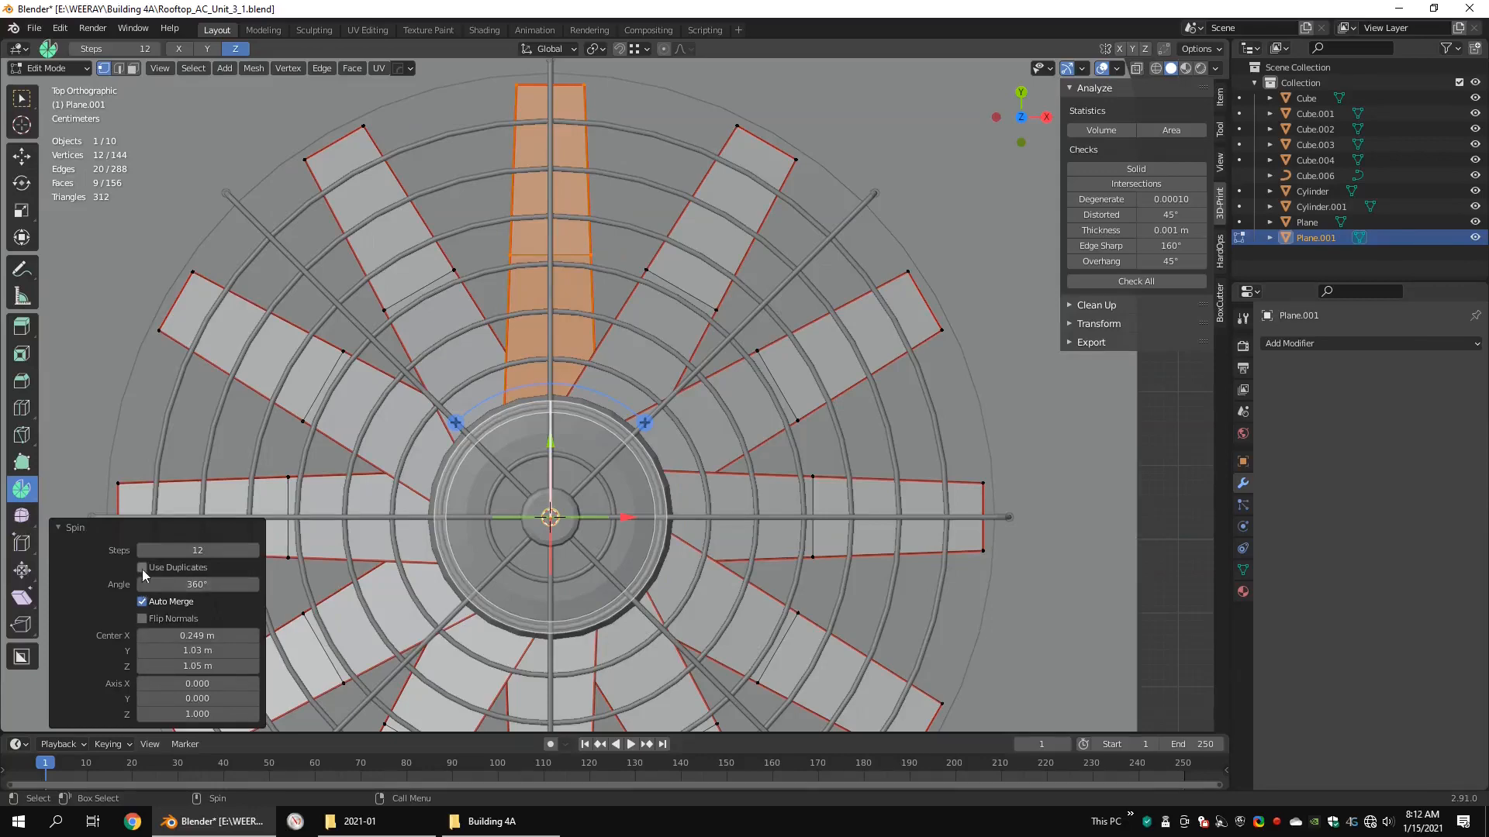
click(142, 569)
middle_drag(815, 481, 614, 369)
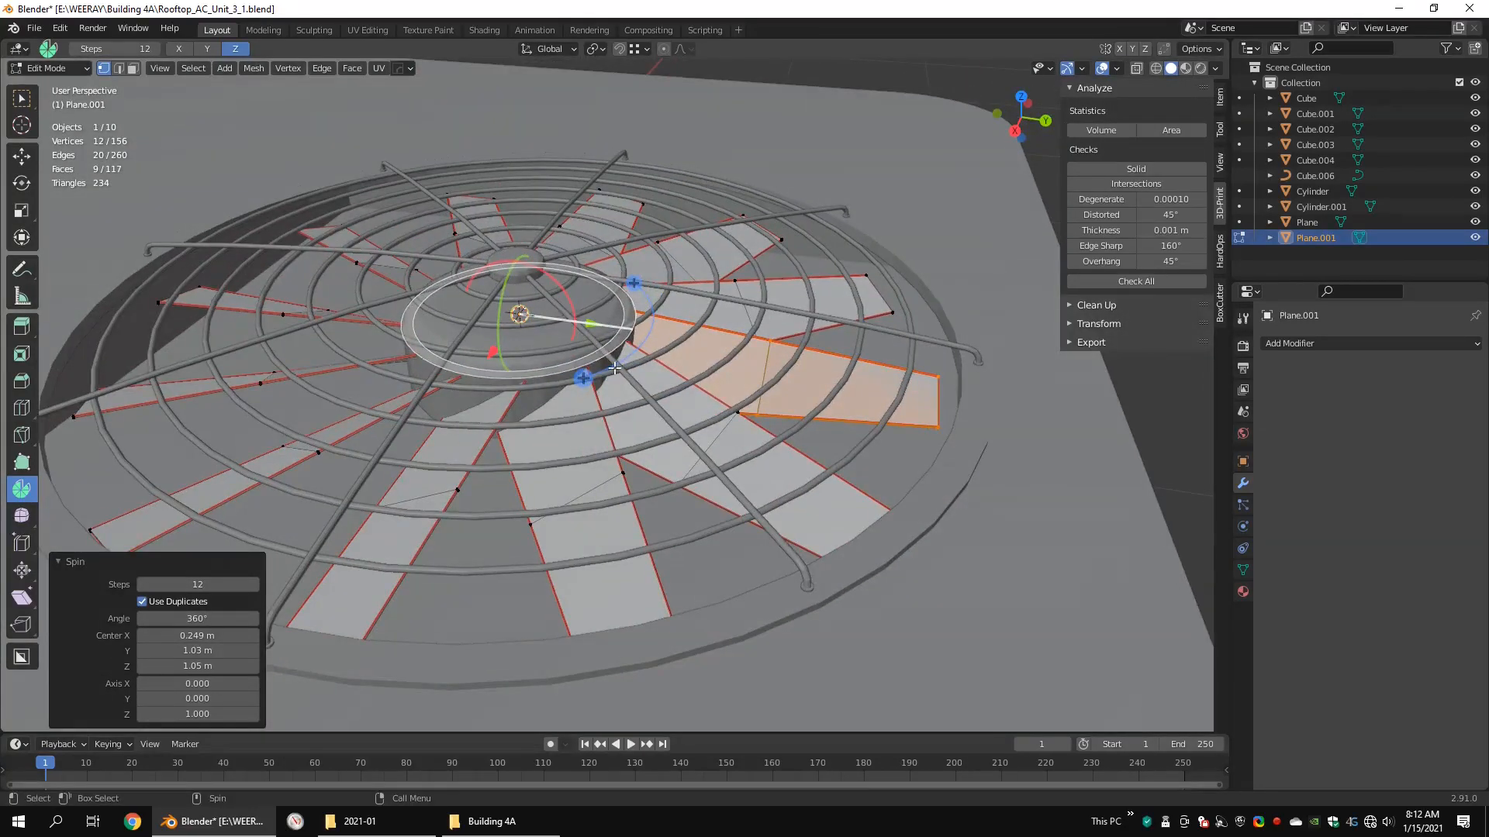
Step: Move the overlapping extra blade away from the ring of blades and delete it
click(893, 313)
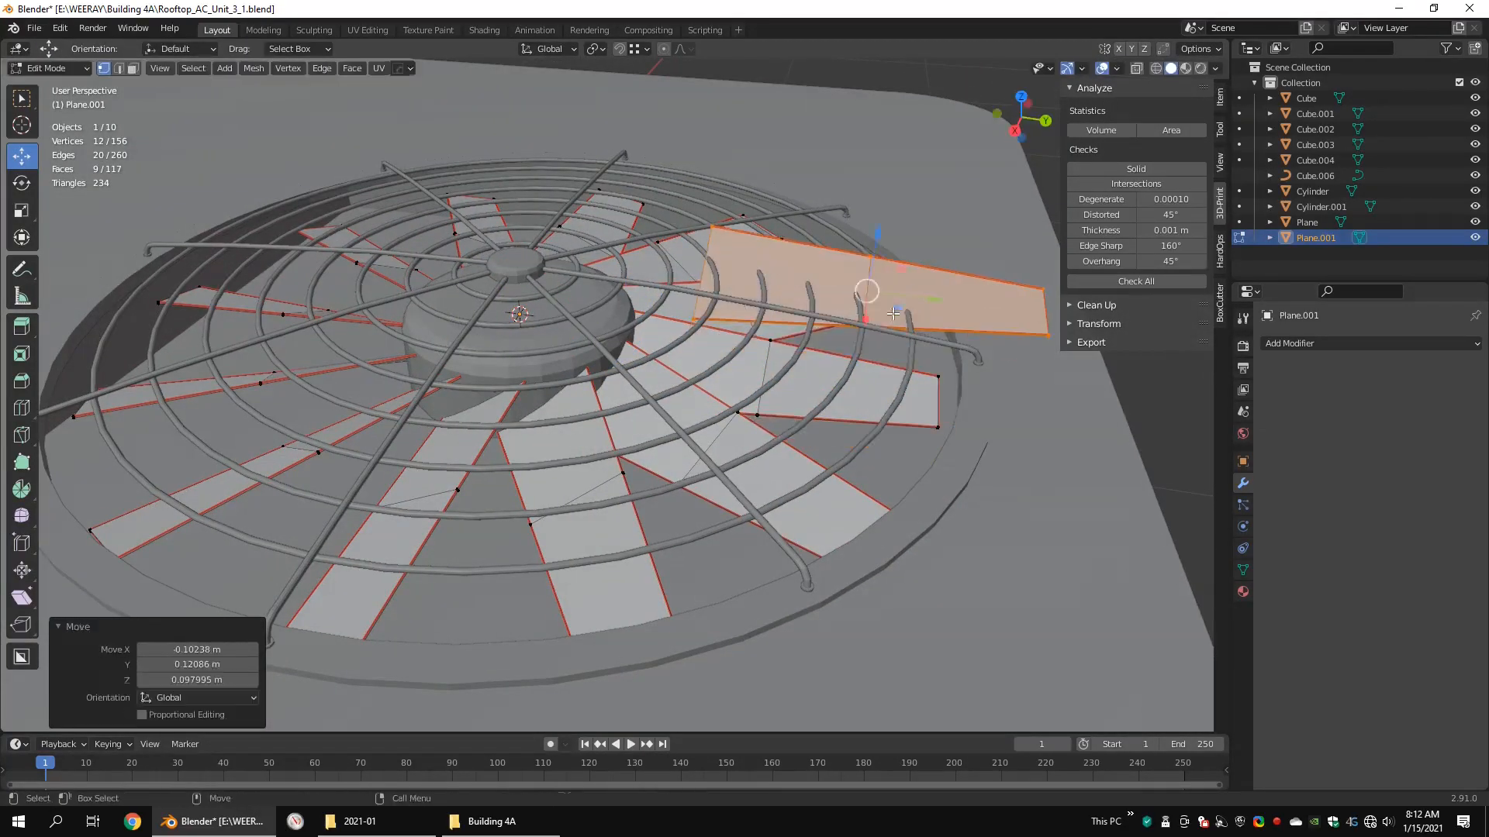
click(897, 312)
scroll(892, 313, down, 5)
middle_drag(887, 316, 675, 307)
scroll(673, 320, down, 3)
key(ctrl+alt+q)
key(ctrl+alt+q)
Step: Join the fan blades and the motor hub into one object
scroll(415, 206, up, 3)
key(Tab)
scroll(701, 396, up, 5)
shift+click(506, 369)
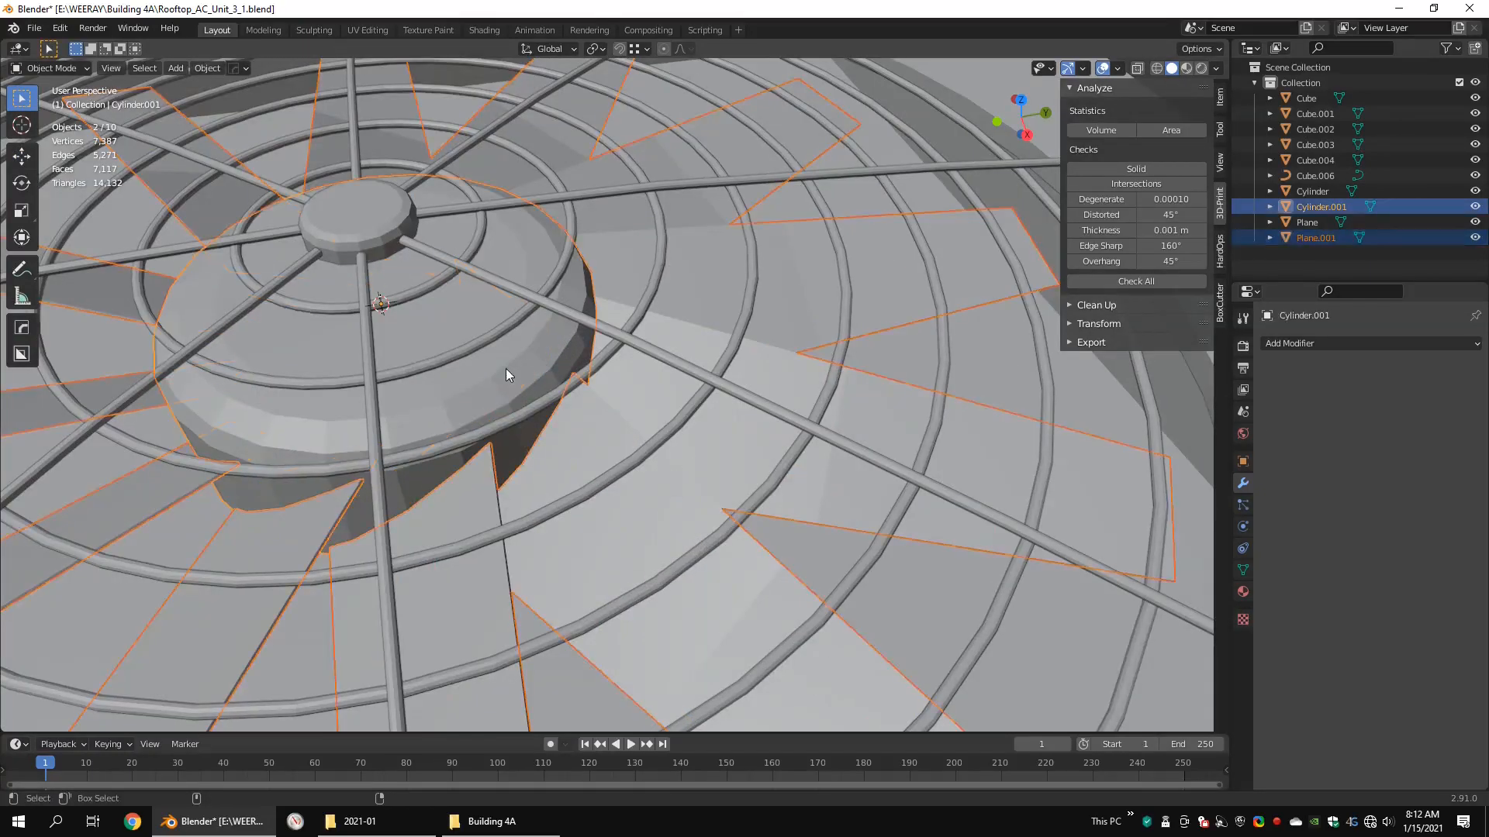
key(ctrl+j)
Step: Examine the joined fan's hub and blades beneath the grille in wireframe, from the side and from below
middle_drag(506, 369, 625, 322)
key(Tab)
drag(832, 249, 326, 564)
key(shift+z)
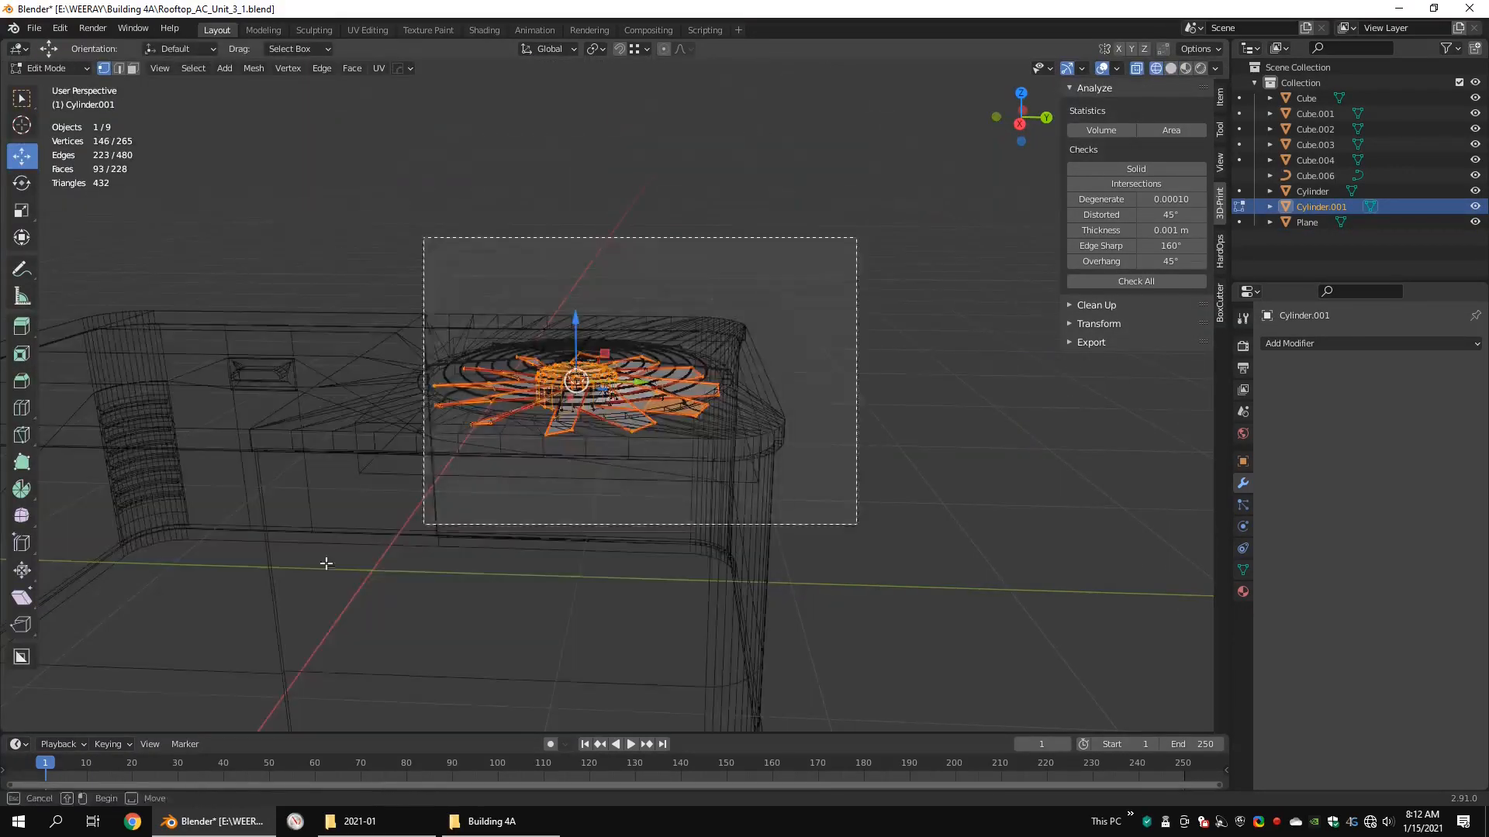
key(shift+z)
key(KP_3)
scroll(524, 336, up, 3)
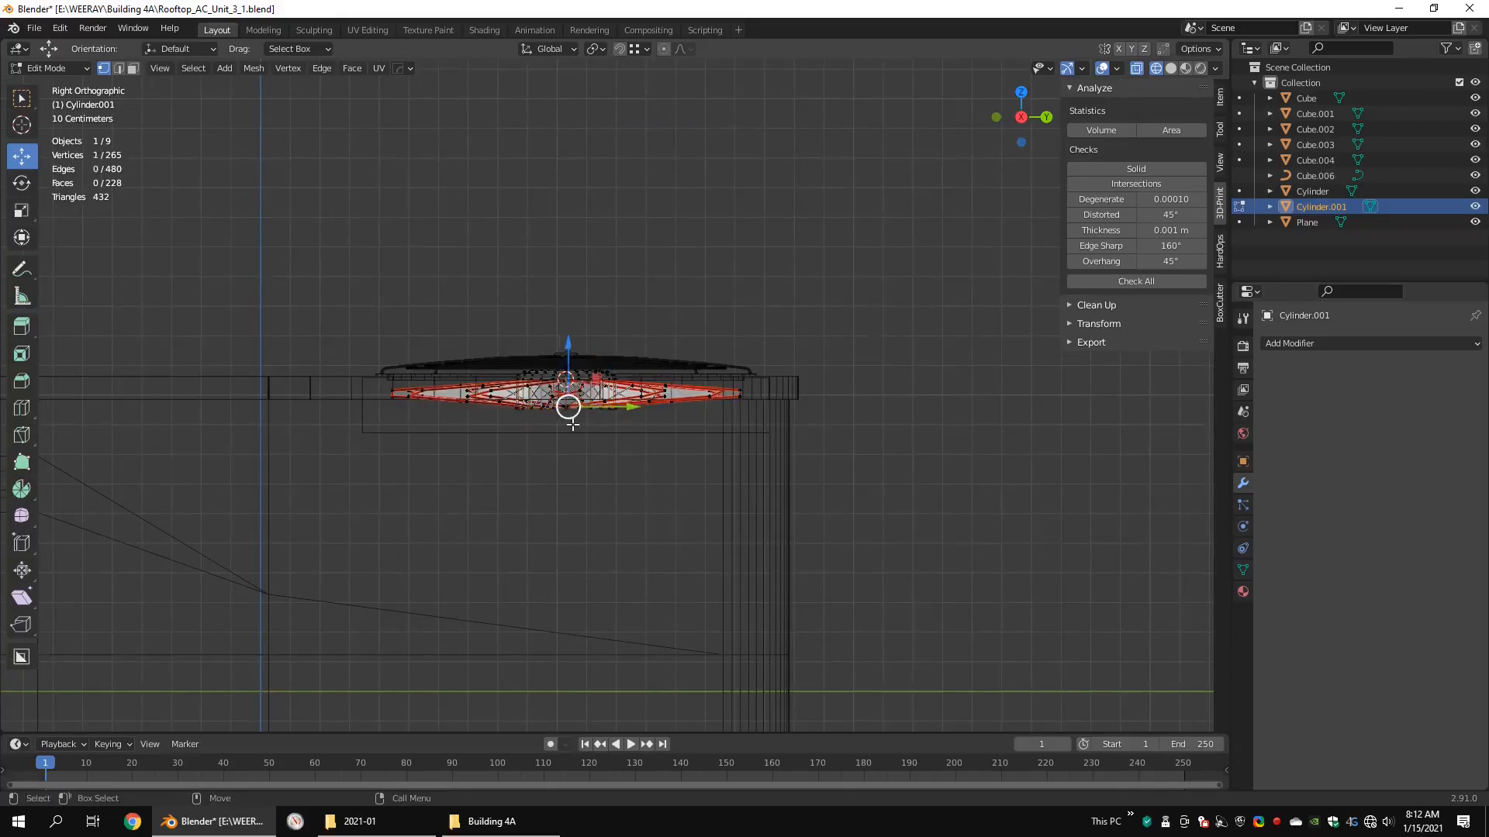
scroll(618, 379, up, 5)
key(shift+z)
mouse_move(618, 379)
middle_down()
mouse_move(721, 458)
mouse_move(749, 415)
mouse_move(684, 388)
middle_up()
Step: Try adding a 16-vertex cylinder at the centre of the fan hub
key(Tab)
key(shift+a)
mouse_move(775, 387)
click(915, 465)
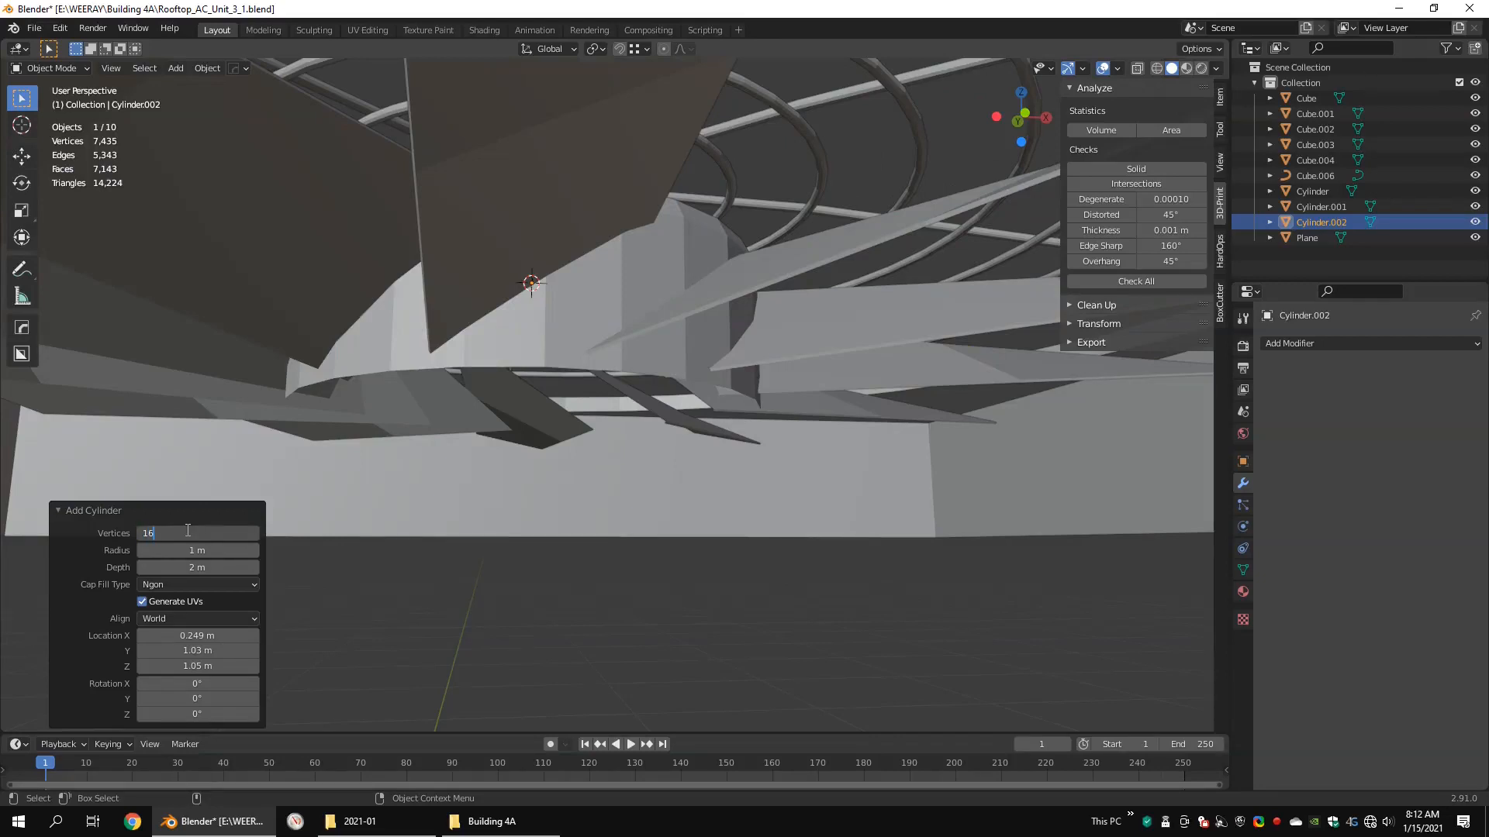
key(Return)
Step: Try scaling the new cylinder down into a narrow motor shaft under the fan hub, starting with a scale of 0.249
scroll(640, 364, down, 7)
key(shift+z)
scroll(641, 368, down, 4)
key(Tab)
key(s)
click(683, 370)
key(ctrl+alt+q)
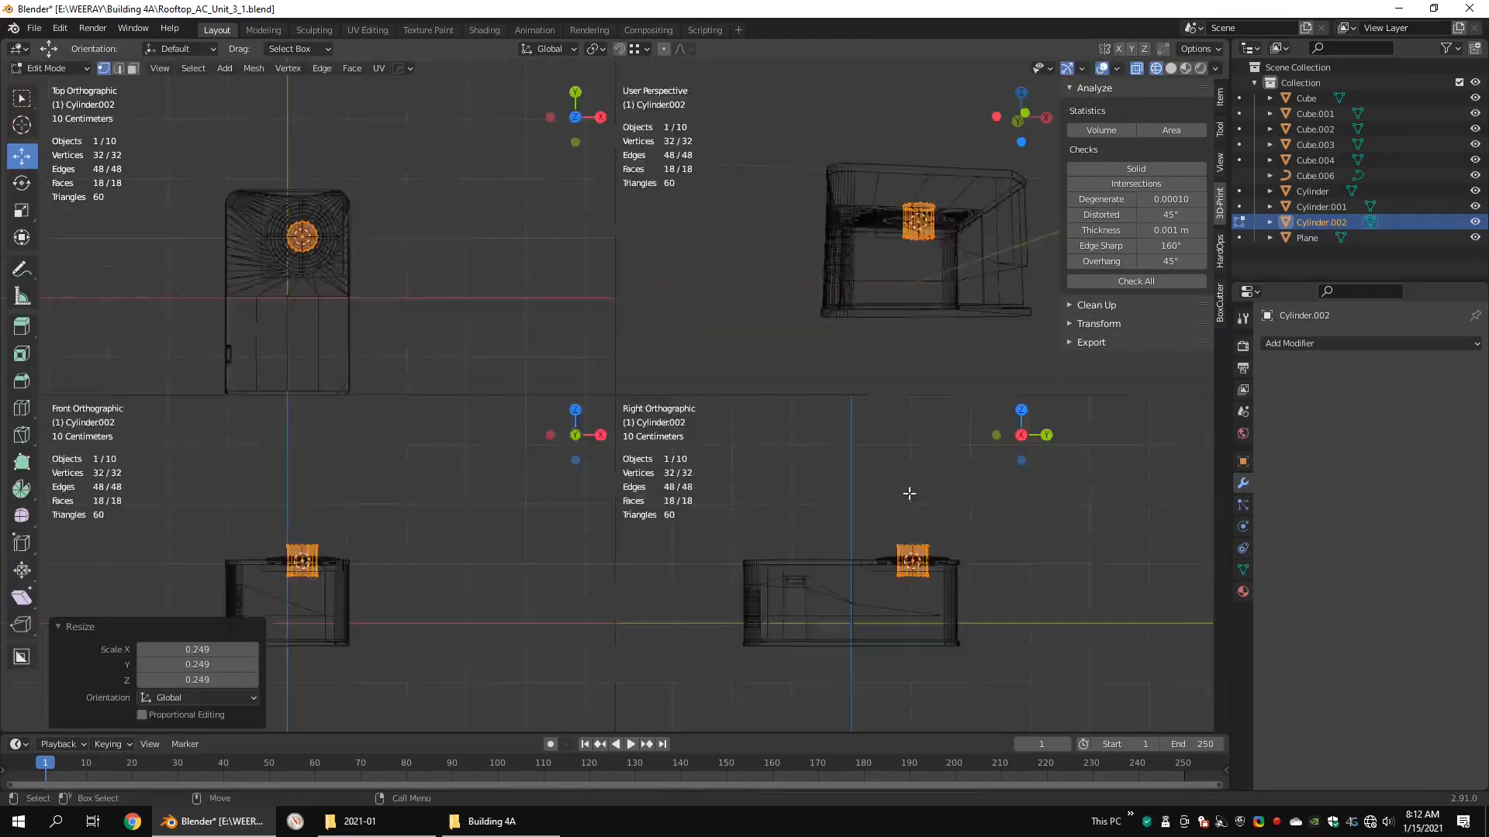
key(ctrl+alt+q)
scroll(908, 493, up, 6)
key(s)
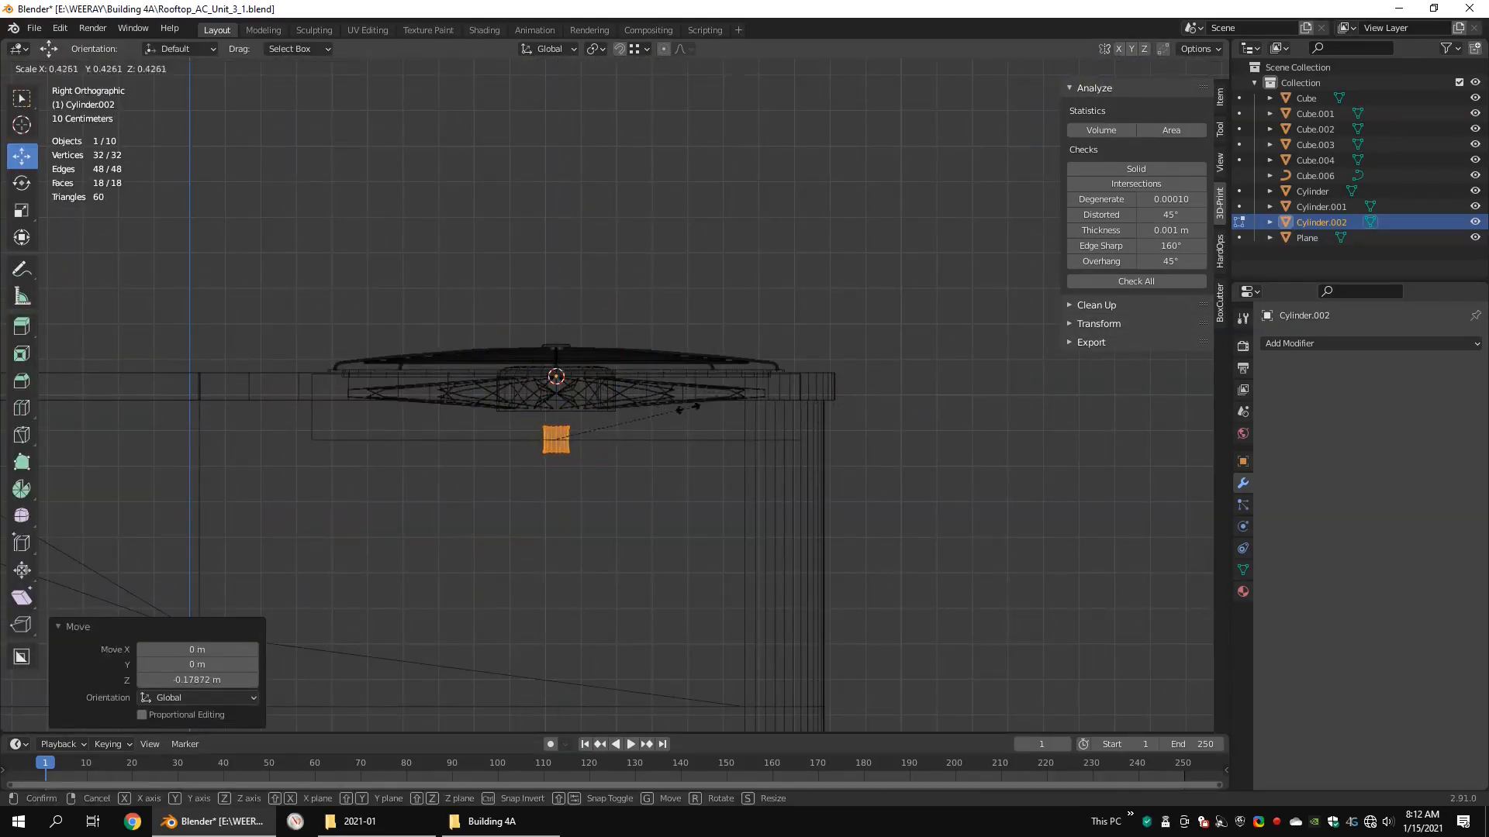
Step: Adjust the shaft cylinder's lower end, remove its end caps, and discard the whole cylinder
drag(565, 388, 536, 424)
key(x)
click(567, 387)
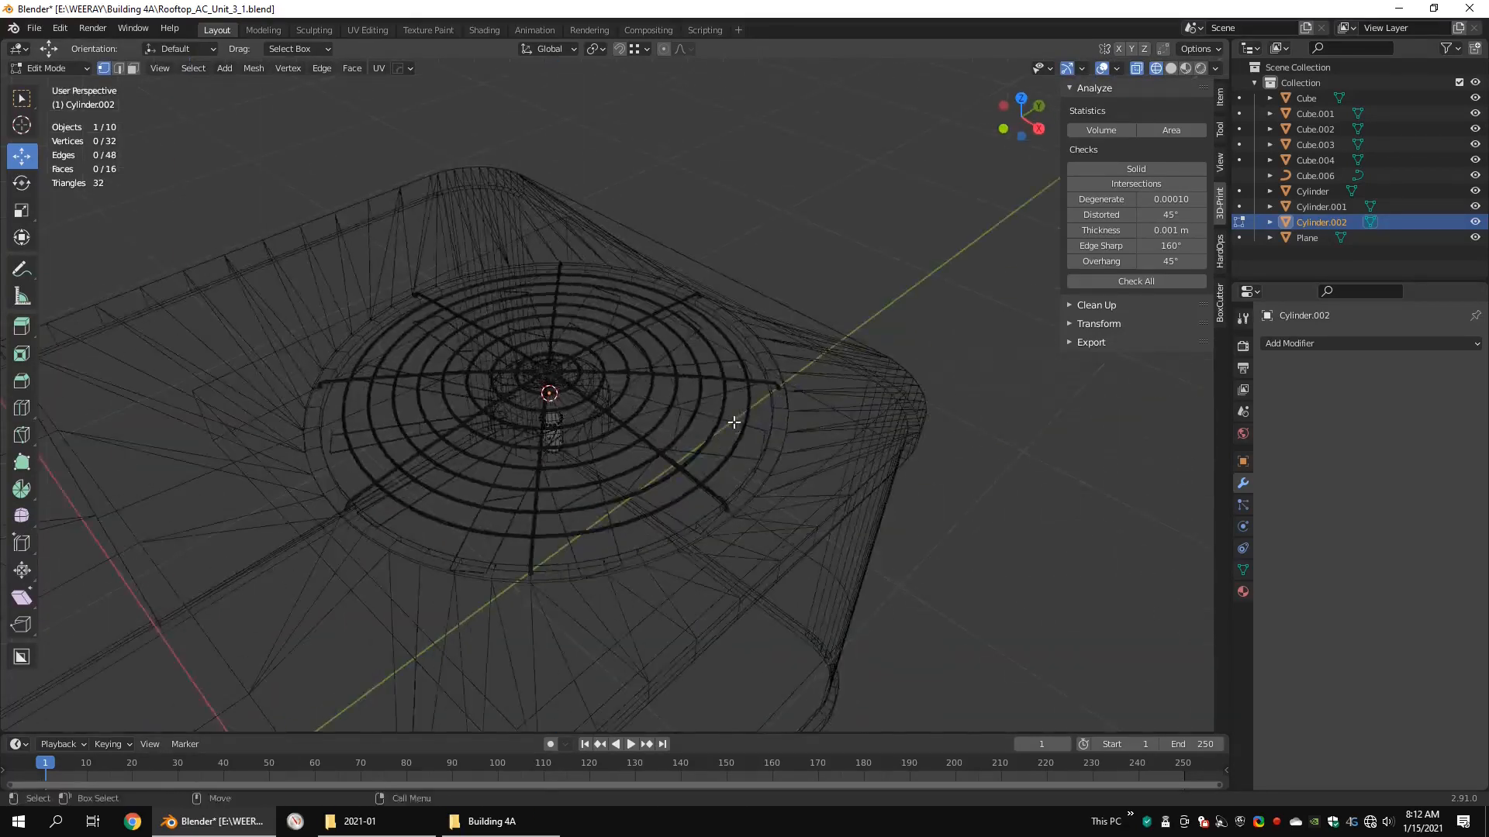
key(shift+z)
key(Delete)
Step: Separate the linked geometry of the unit's top cover from the main cube object into its own object
scroll(820, 407, down, 5)
middle_drag(820, 406, 780, 364)
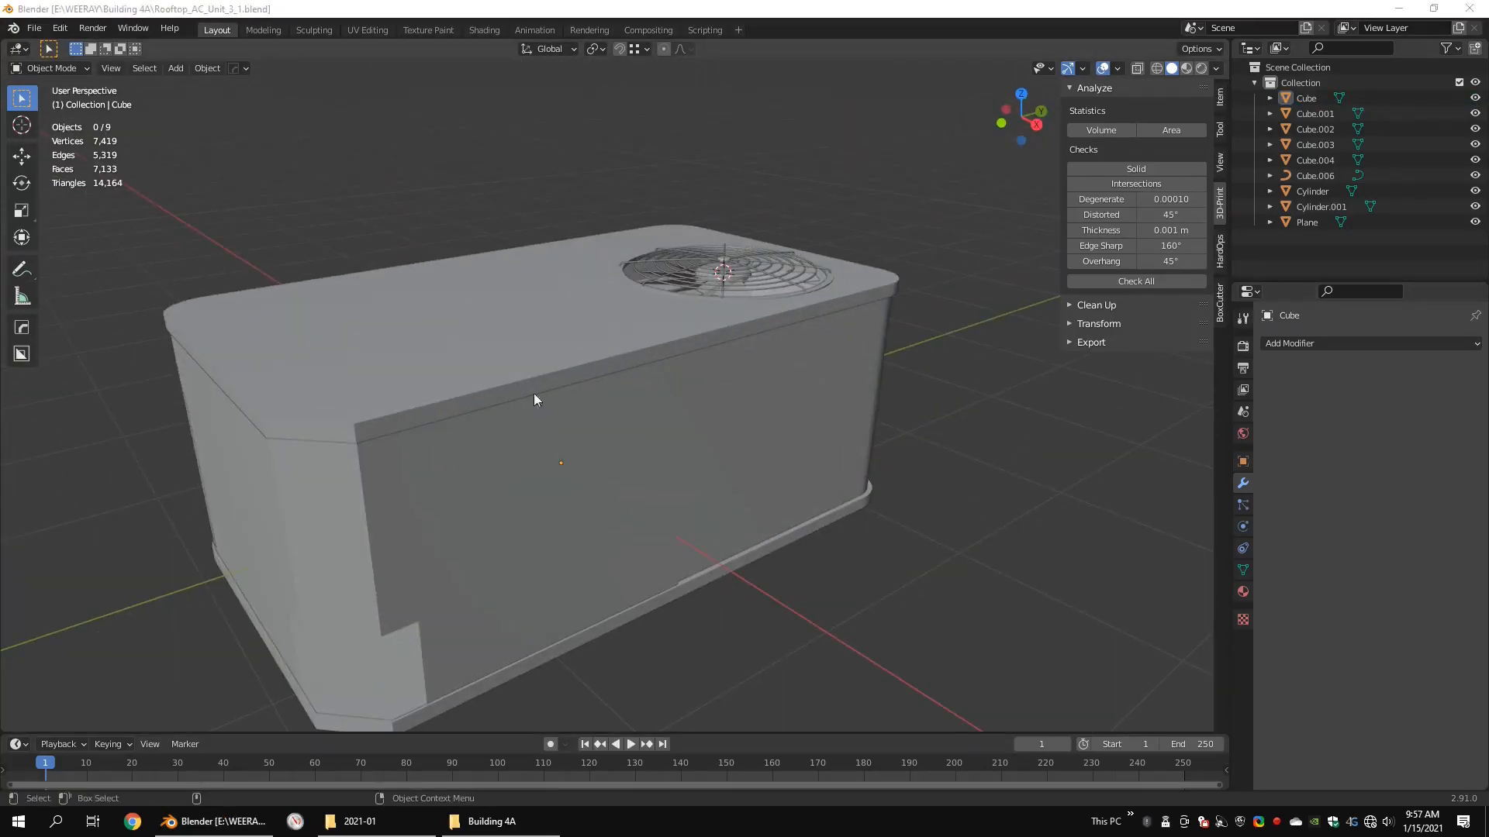
click(456, 400)
key(Tab)
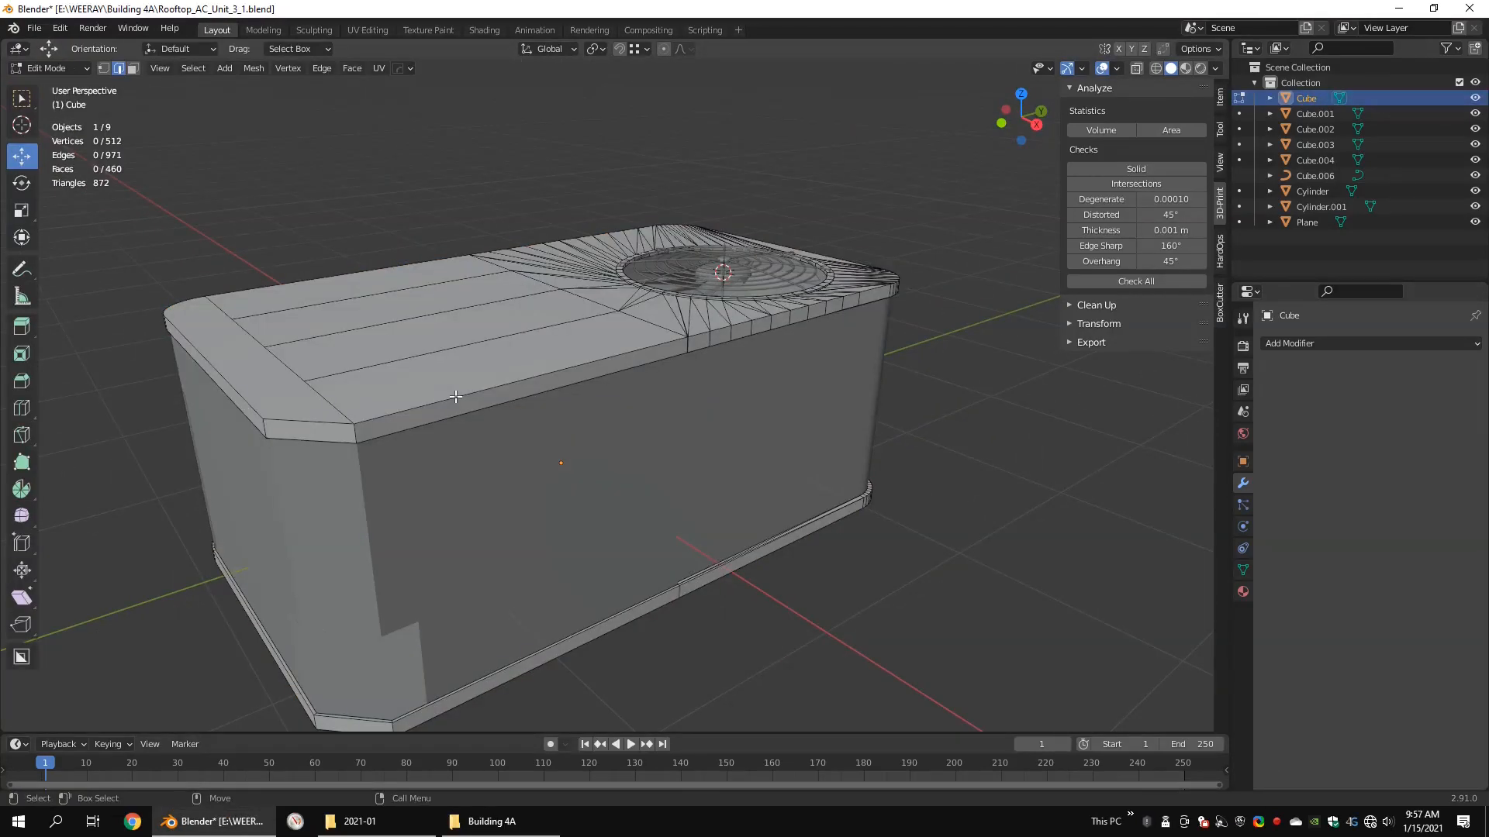
shift+middle_drag(455, 397, 527, 389)
middle_drag(422, 379, 398, 335)
scroll(403, 369, down, 5)
key(shift+z)
drag(838, 272, 311, 395)
key(ctrl+l)
right_click(873, 337)
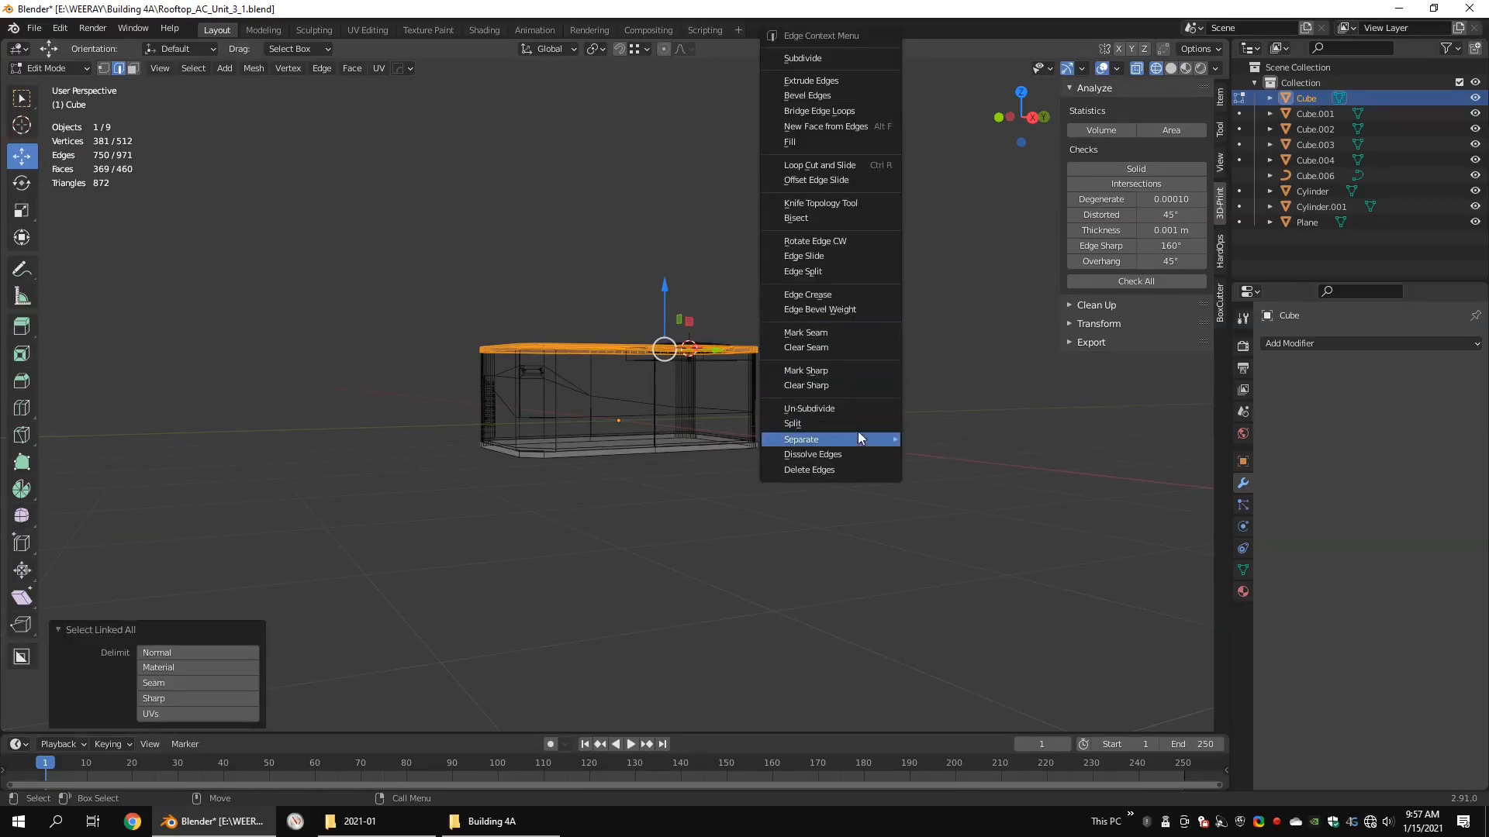
click(922, 440)
key(Tab)
Step: Select the top cover's upper perimeter edges all the way round, plus the vertical edges at its chamfered corner
click(537, 341)
key(Tab)
scroll(559, 345, up, 6)
middle_drag(536, 339, 601, 343)
click(409, 492)
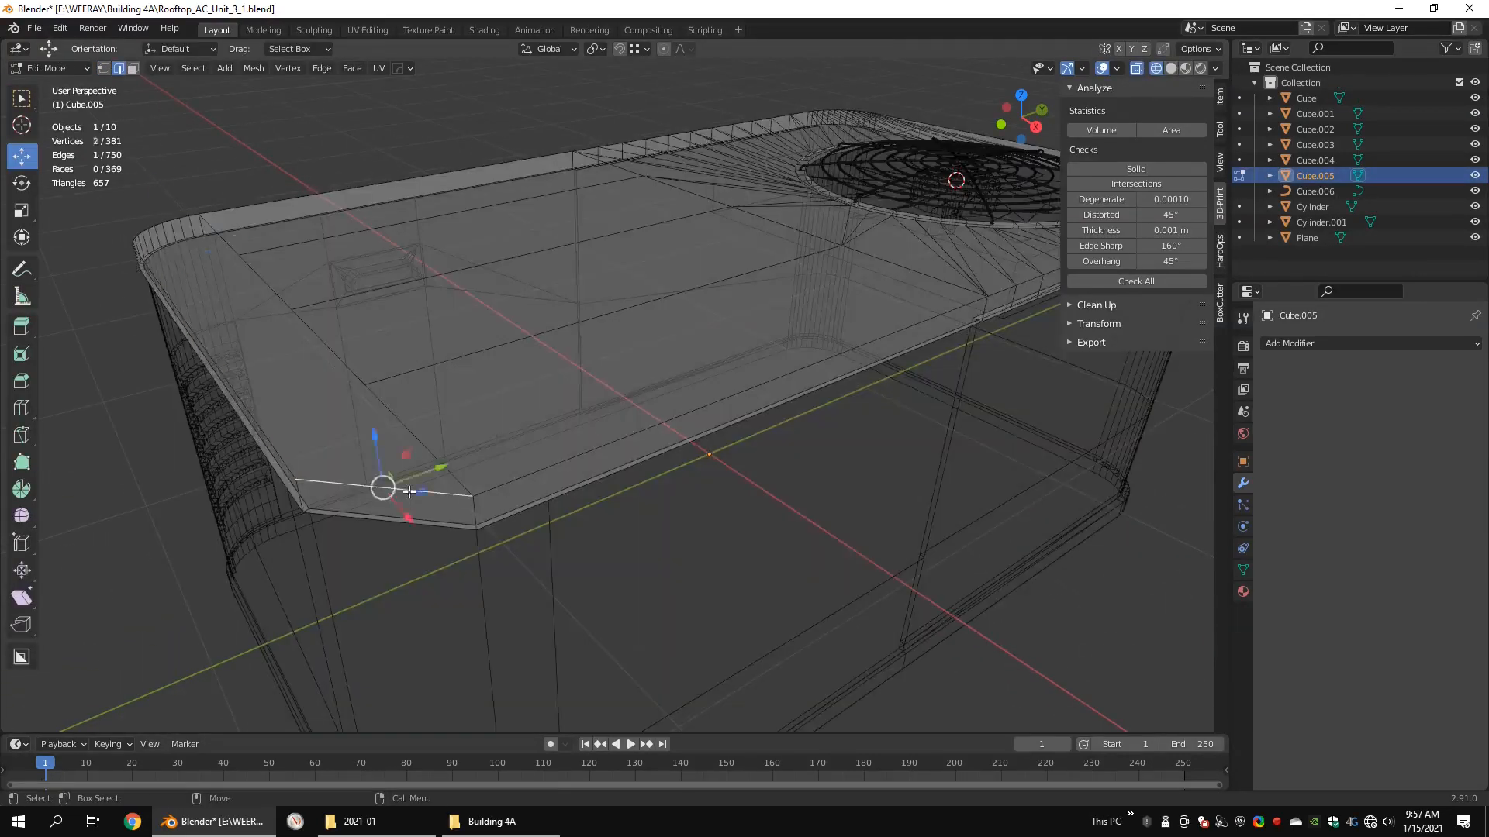
alt+click(409, 491)
key(shift+z)
alt+shift+click(604, 445)
middle_drag(818, 398, 736, 402)
alt+shift+click(698, 401)
scroll(697, 400, up, 6)
shift+middle_drag(465, 349, 817, 421)
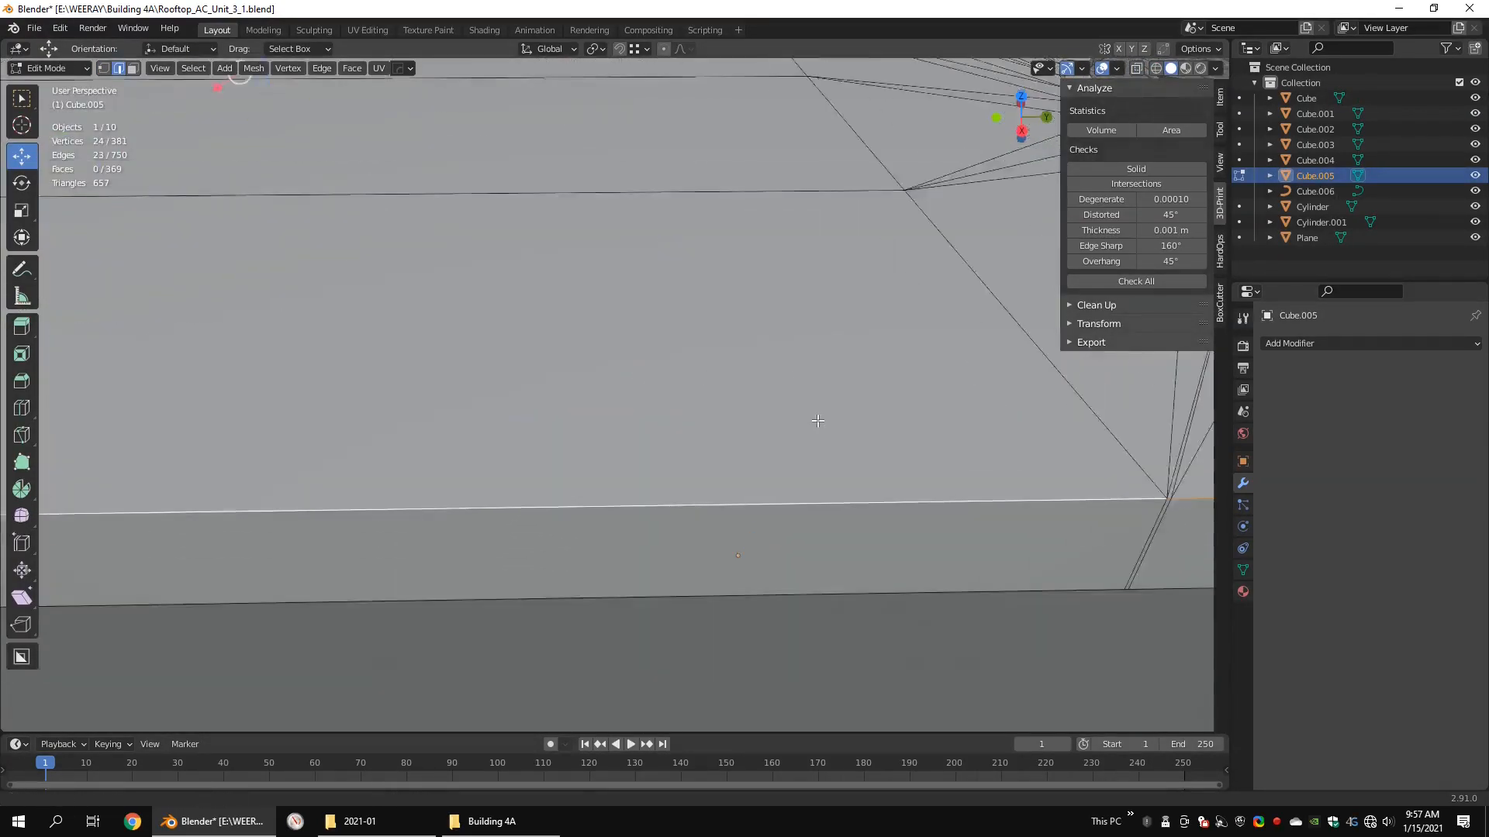
scroll(817, 421, down, 6)
middle_drag(612, 444, 528, 434)
scroll(527, 434, up, 2)
alt+shift+click(440, 432)
shift+drag(649, 434, 562, 460)
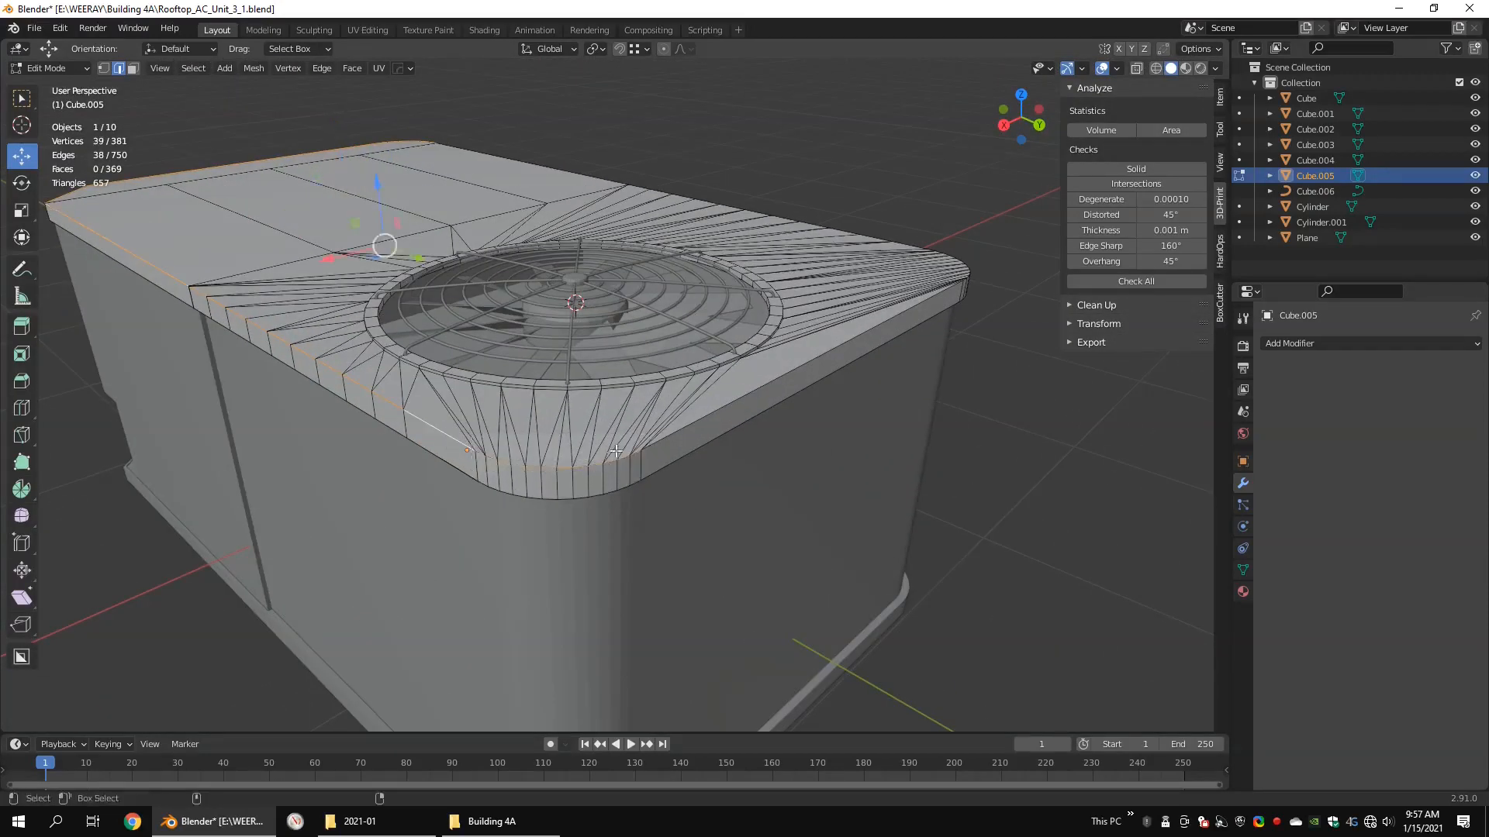
shift+click(694, 424)
middle_drag(693, 423, 504, 413)
shift+drag(754, 416, 522, 498)
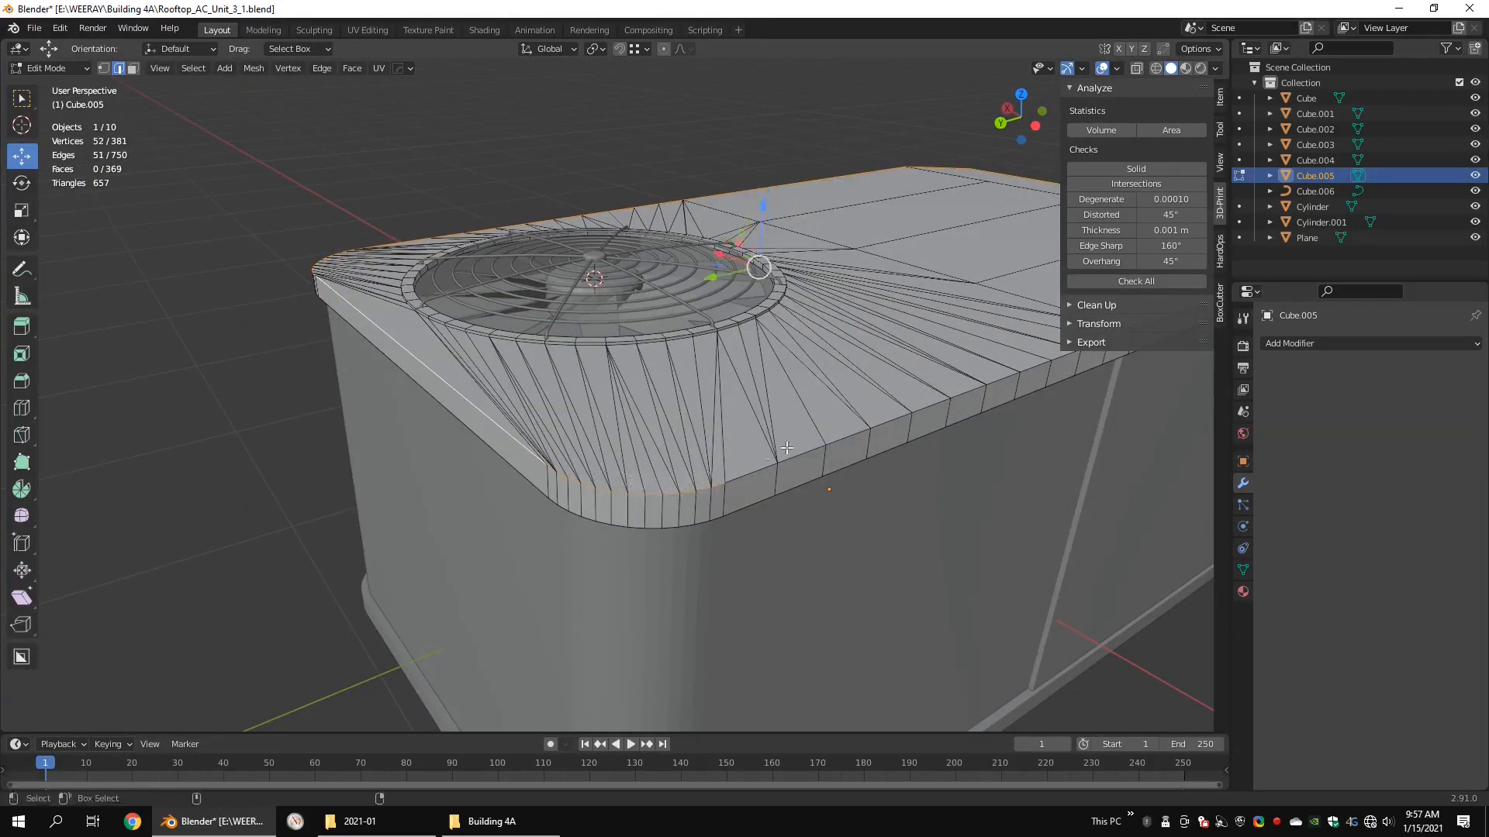
middle_drag(786, 449, 721, 451)
shift+drag(1133, 445, 531, 476)
mouse_move(698, 471)
middle_down()
mouse_move(286, 449)
mouse_move(588, 398)
mouse_move(599, 533)
mouse_move(674, 466)
middle_up()
scroll(570, 364, up, 2)
alt+shift+click(508, 314)
alt+shift+click(856, 317)
Step: Bevel the cover's selected perimeter and corner edges with 2 segments
key(ctrl+b)
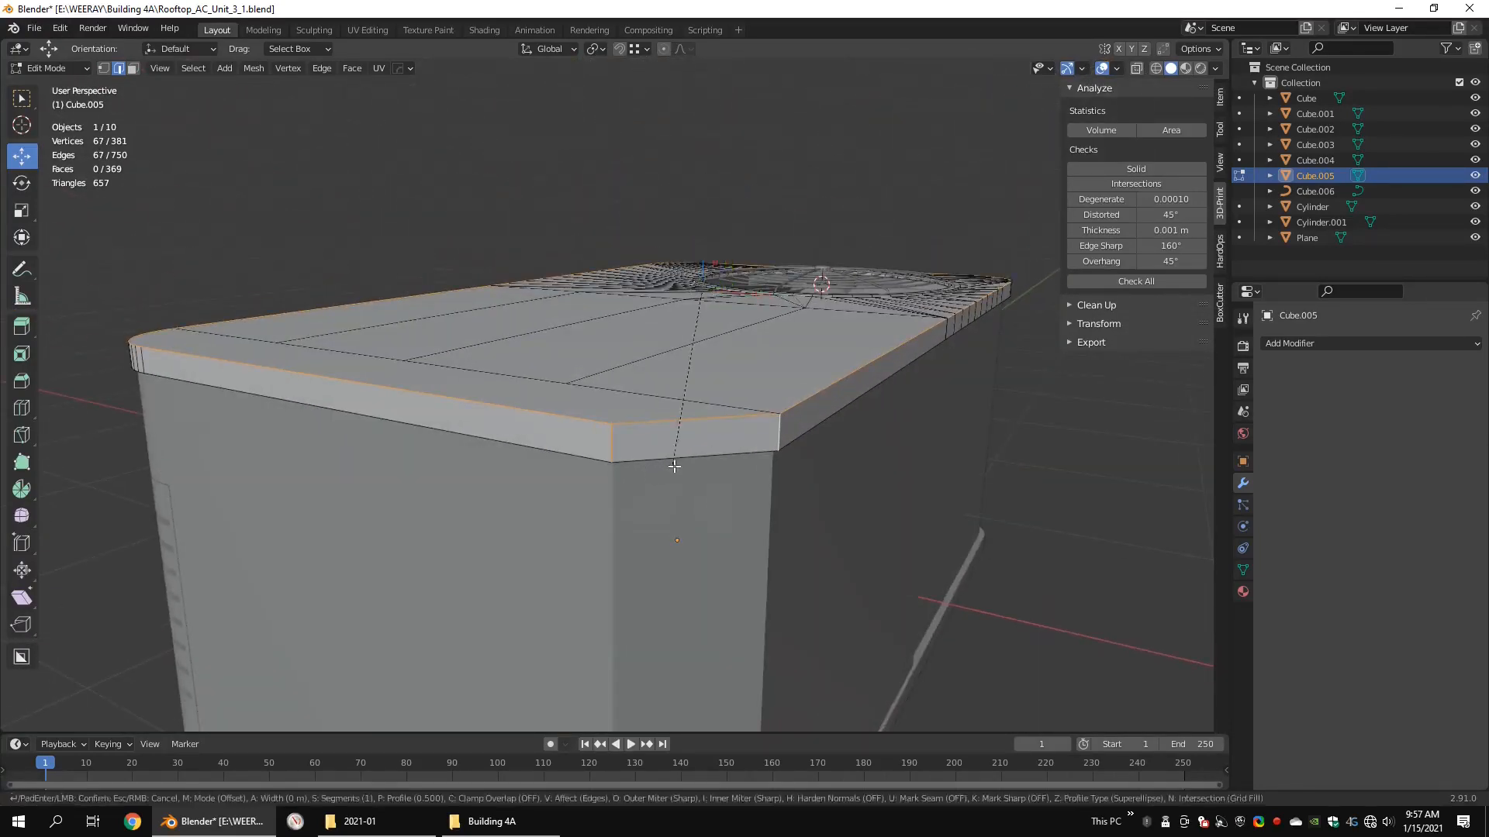
click(663, 476)
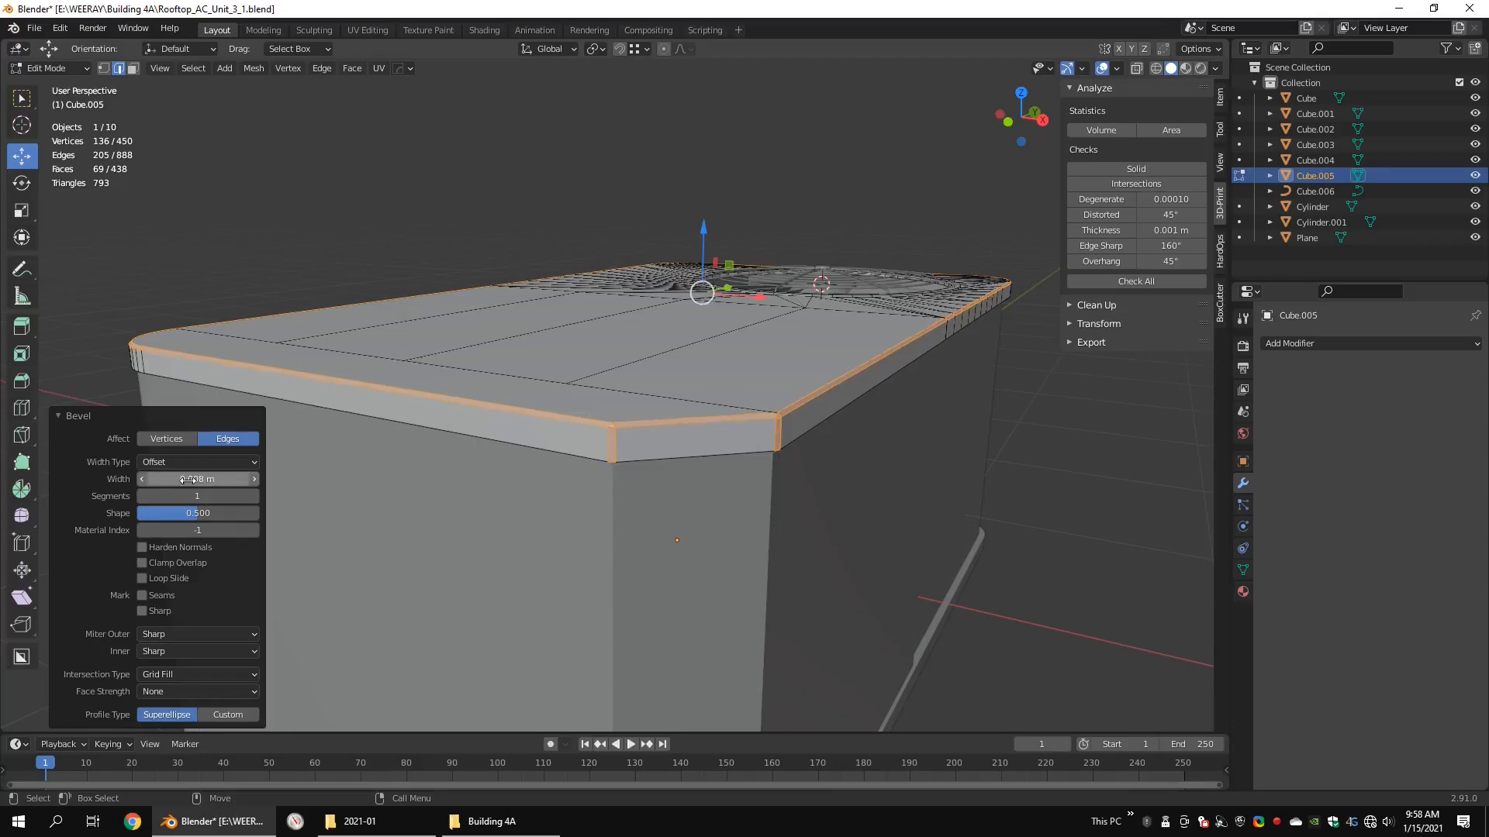
click(255, 497)
middle_drag(543, 418, 661, 389)
key(Tab)
key(Tab)
scroll(760, 342, up, 2)
mouse_move(760, 342)
middle_down()
mouse_move(686, 345)
mouse_move(759, 341)
middle_up()
shift+middle_drag(620, 310, 687, 349)
Step: Inset all the flat top faces of the cover surrounding the fan opening by 0.007864 m
key(3)
drag(474, 543, 435, 266)
shift+click(434, 267)
middle_drag(434, 266, 338, 329)
ctrl+click(320, 470)
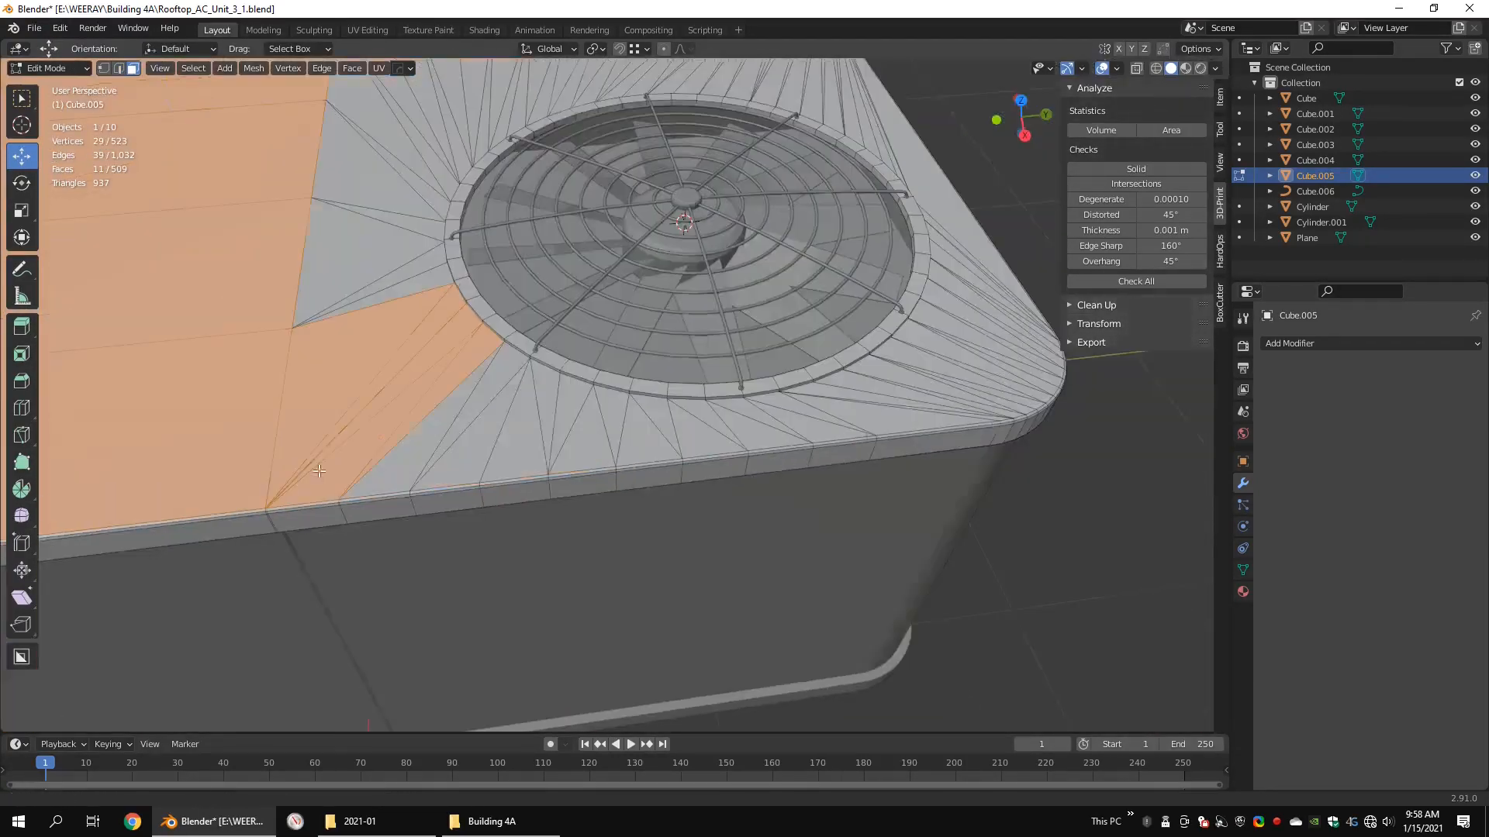
middle_drag(964, 359, 791, 372)
ctrl+click(966, 570)
ctrl+click(1039, 403)
middle_drag(1039, 403, 922, 383)
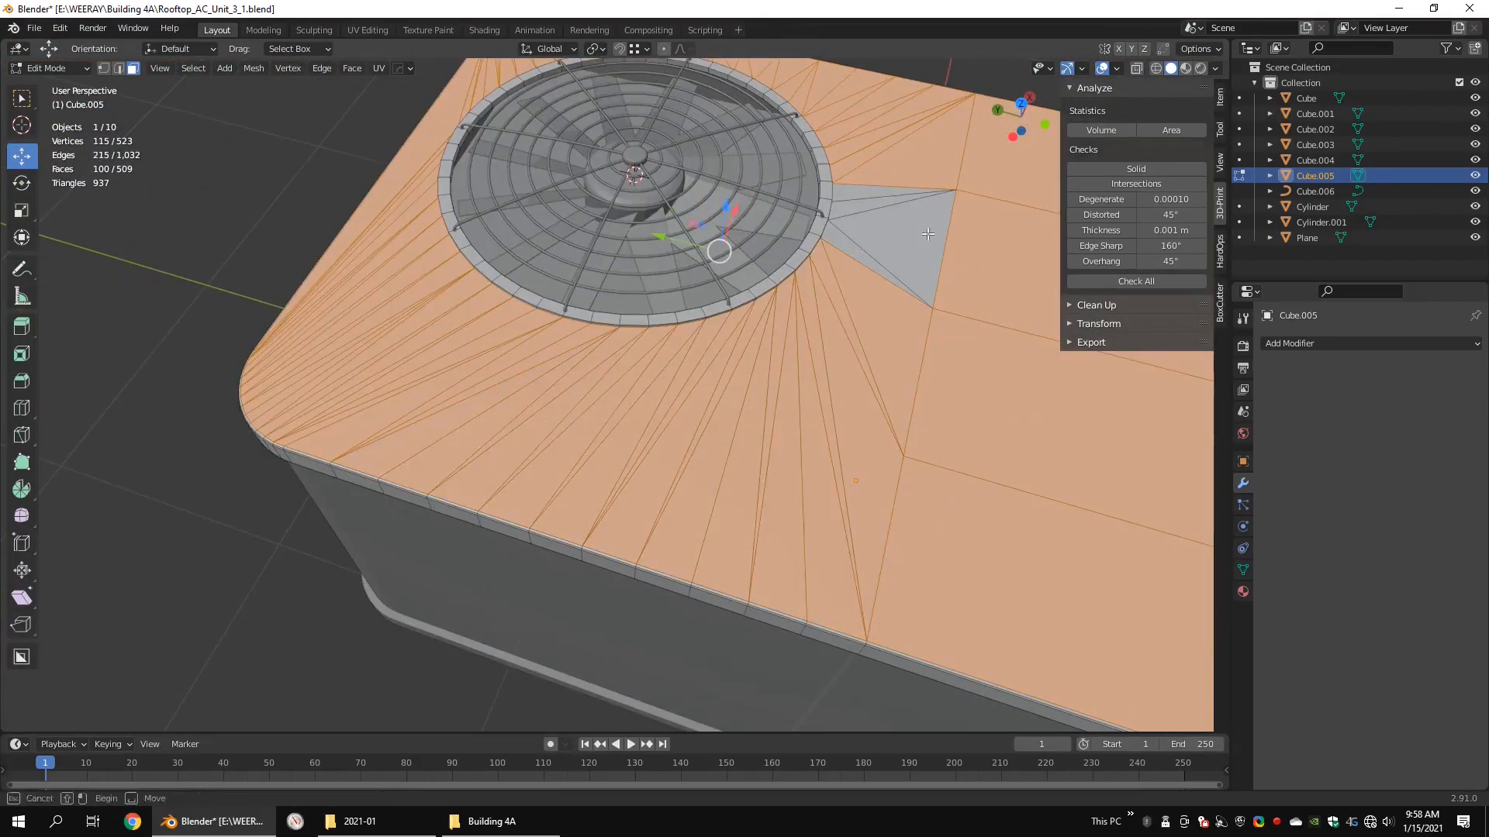
shift+drag(928, 234, 845, 203)
middle_drag(825, 387, 746, 355)
right_click(746, 355)
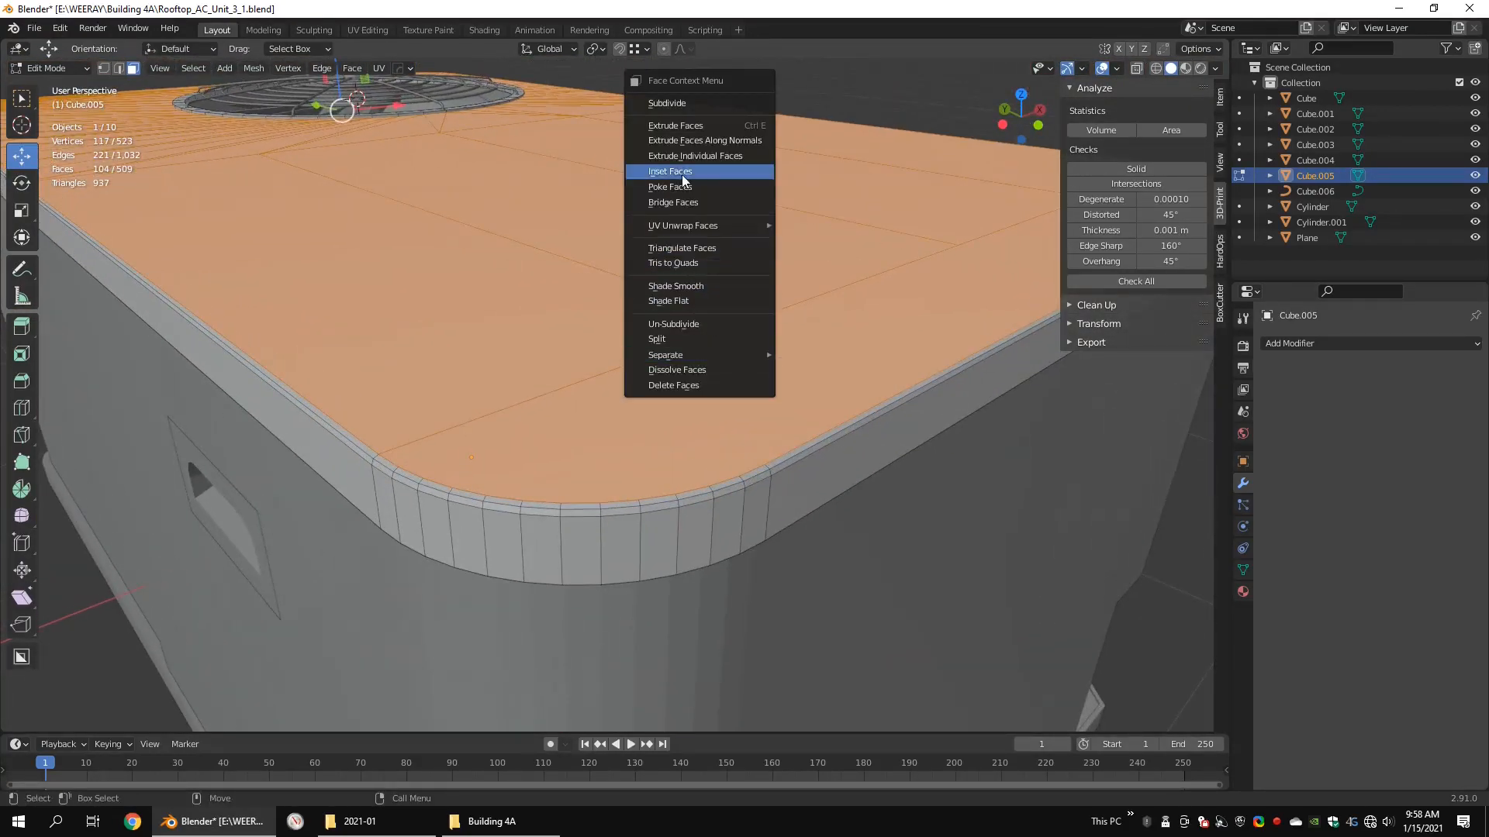
click(670, 171)
click(715, 199)
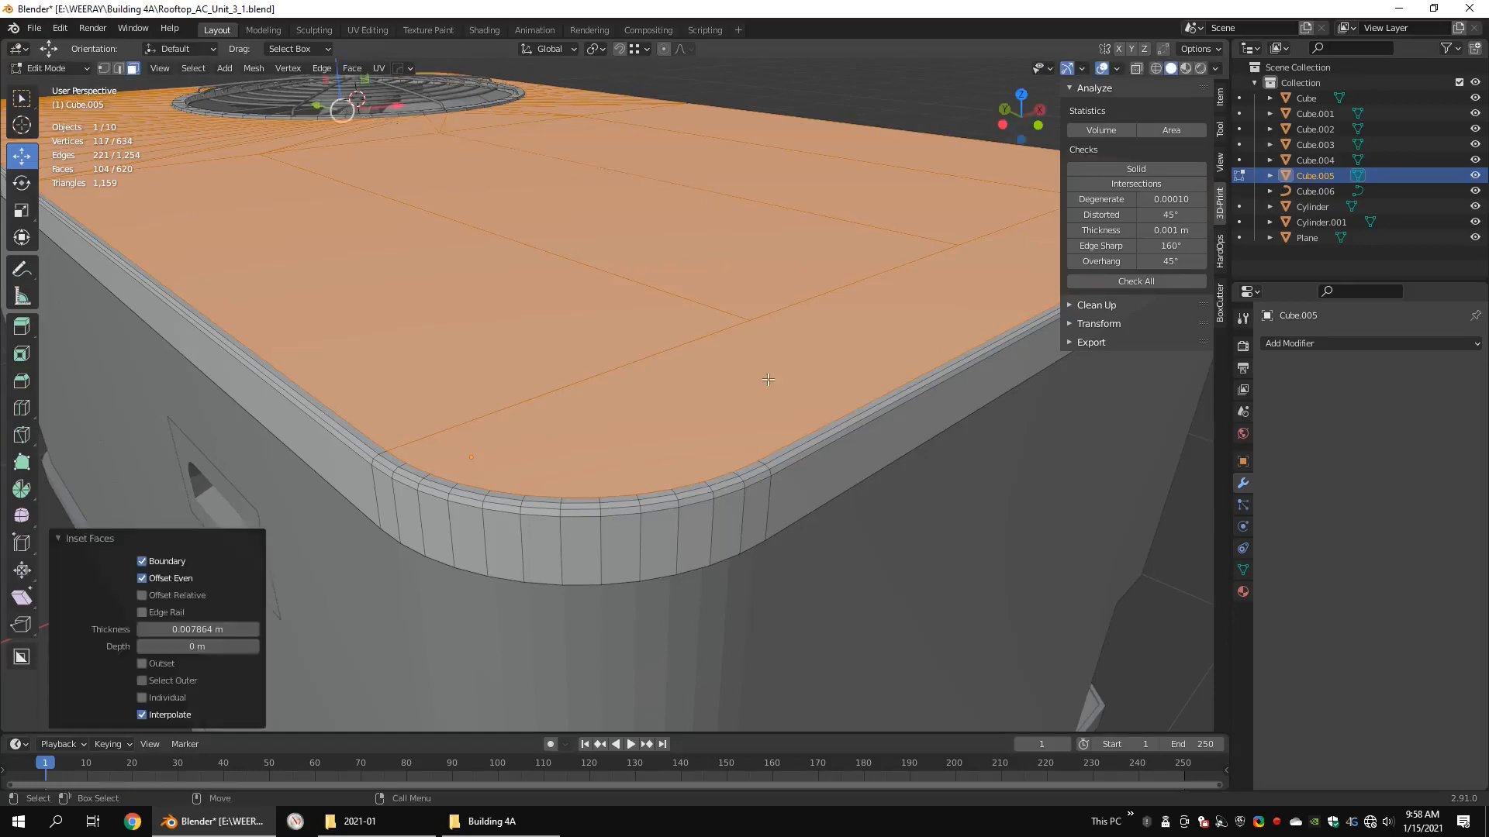
Step: Triangulate the long strip face along the cover's end opposite the fan and return to Object Mode
click(763, 377)
scroll(775, 372, down, 3)
middle_drag(836, 337, 817, 370)
right_click(817, 371)
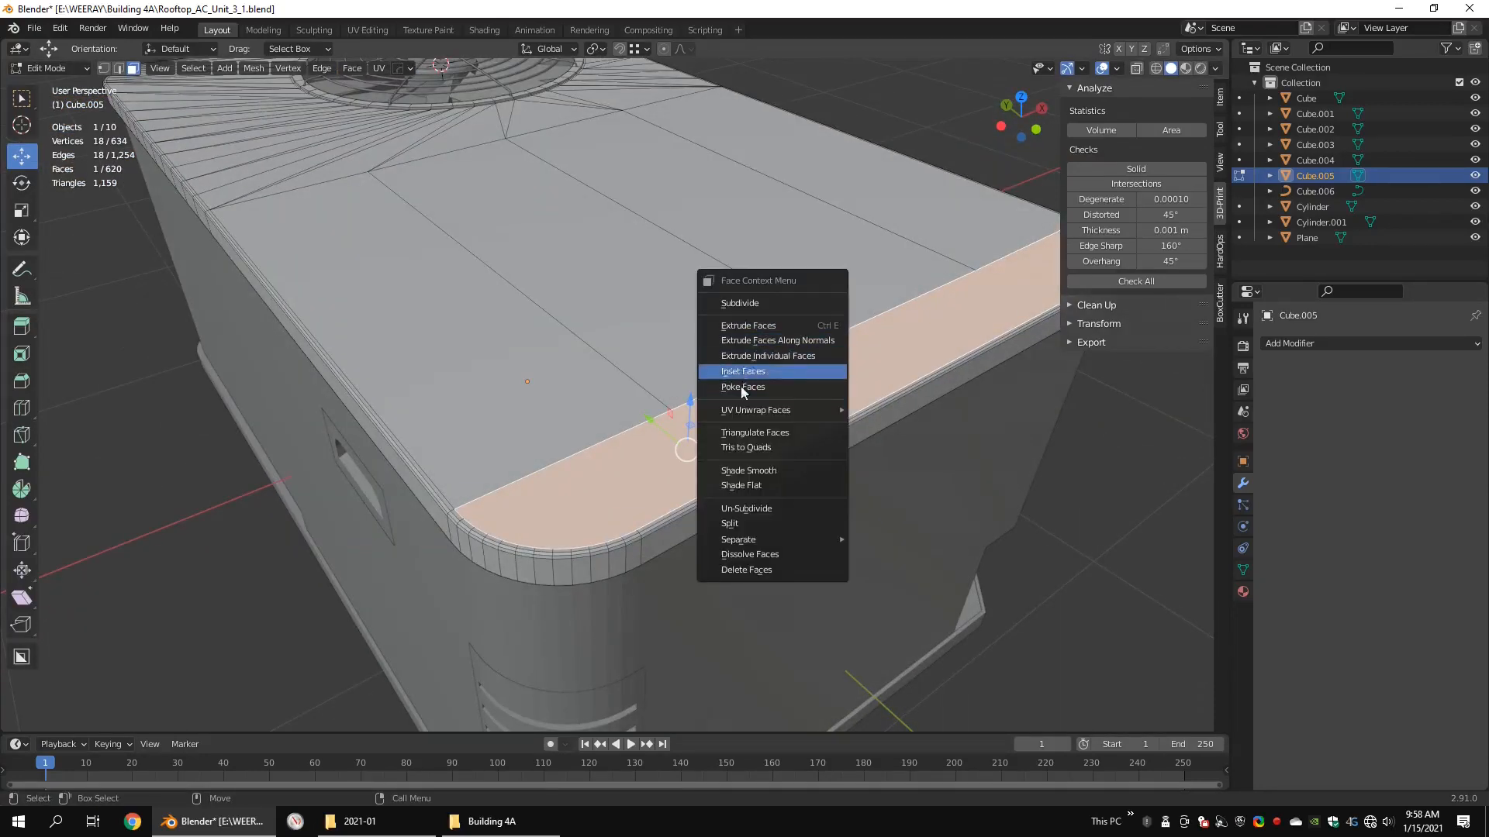
click(737, 431)
click(831, 326)
scroll(850, 311, down, 4)
middle_drag(850, 311, 605, 389)
shift+middle_drag(806, 462, 727, 379)
key(Tab)
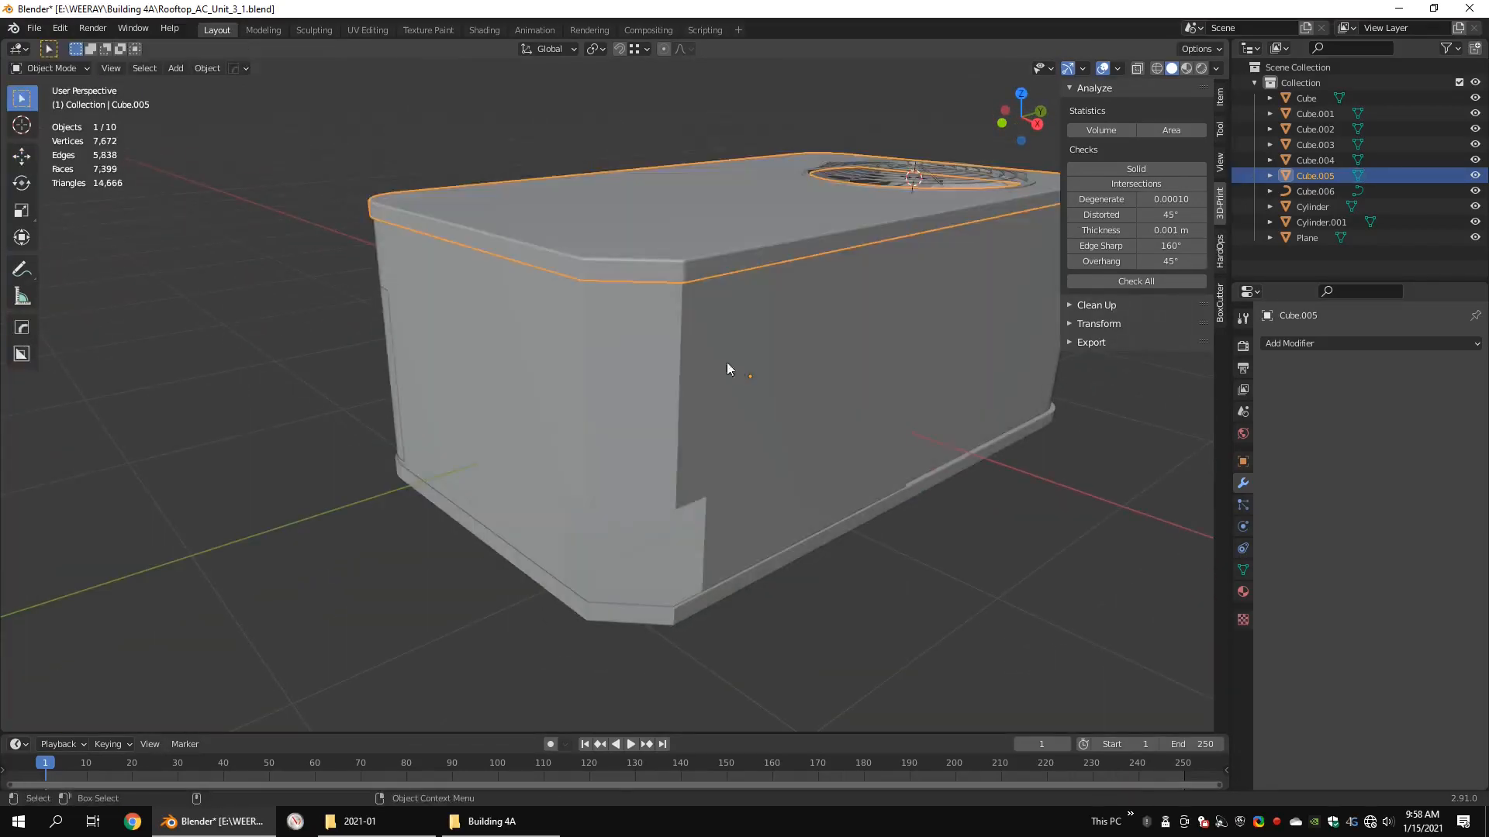
Step: Separate the thin border faces around the louvered corner panel into their own object and select that object
click(727, 361)
middle_drag(521, 332, 640, 318)
scroll(640, 317, up, 3)
click(641, 318)
key(Tab)
key(alt+z)
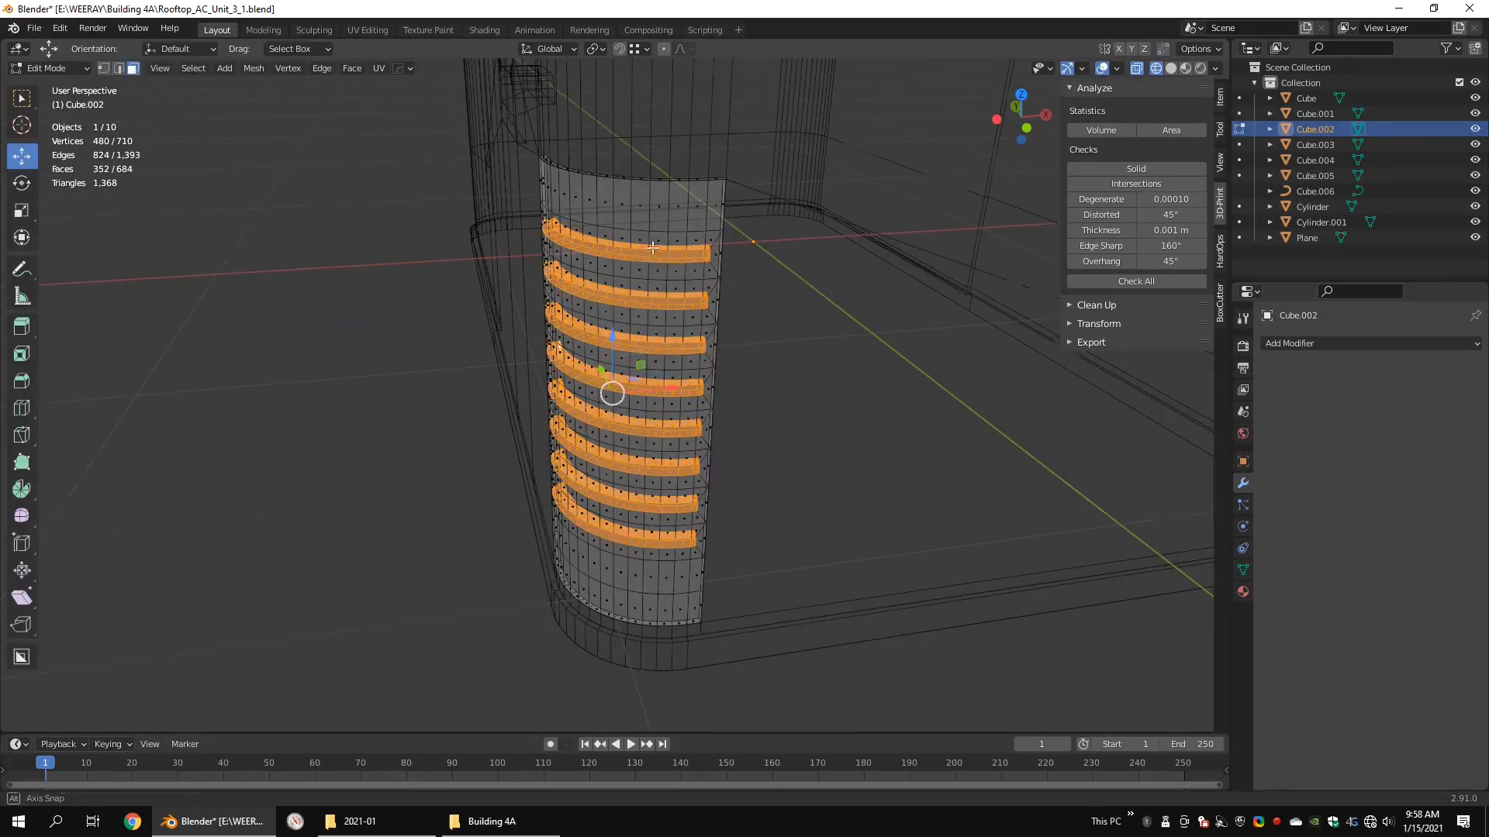
middle_drag(653, 248, 661, 309)
scroll(662, 310, up, 1)
click(749, 274)
key(alt+a)
middle_drag(749, 274, 647, 309)
scroll(750, 311, up, 3)
scroll(734, 291, down, 2)
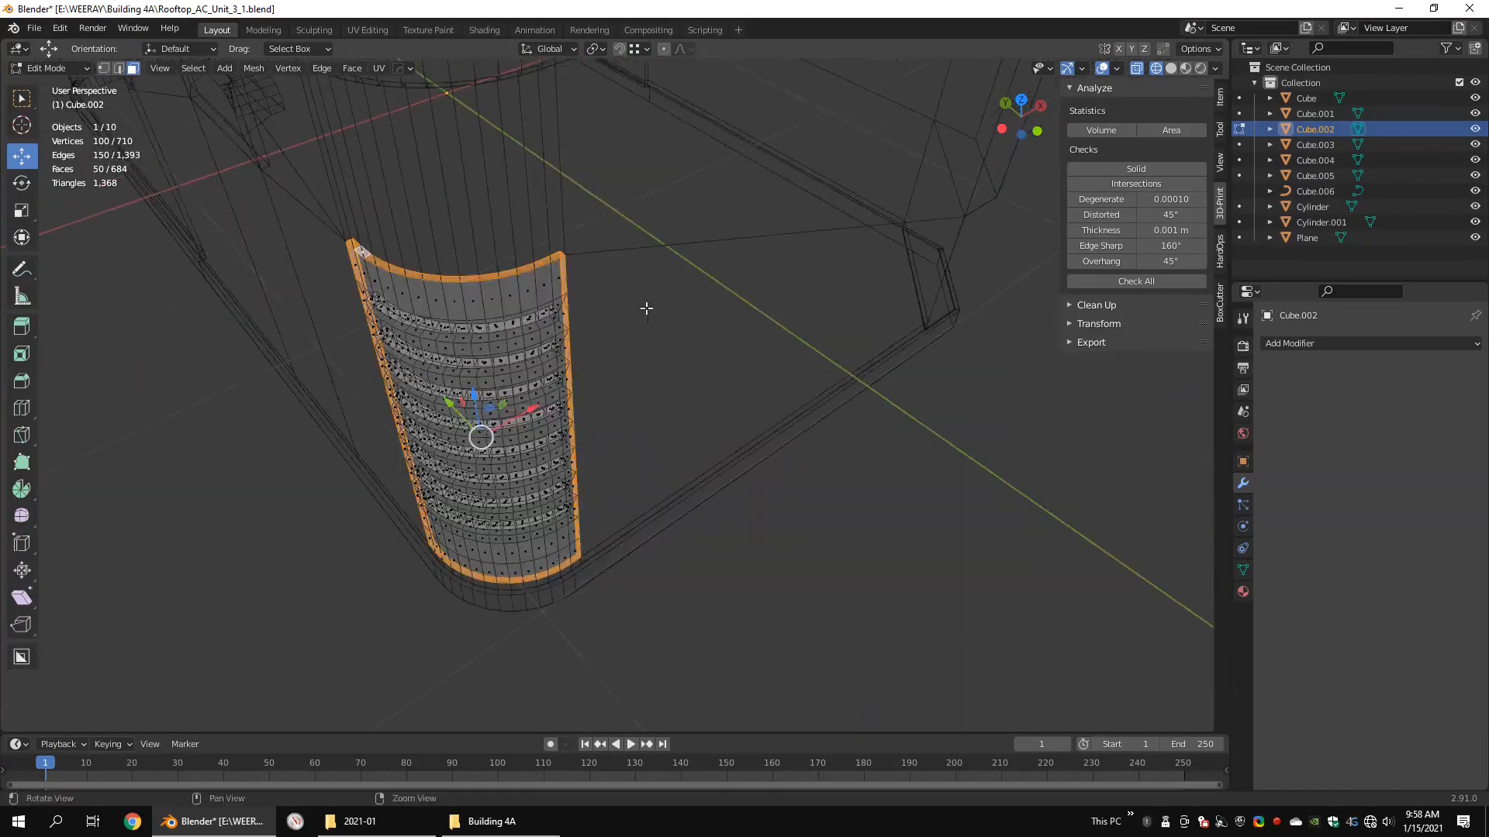
right_click(728, 352)
right_click(768, 349)
click(868, 403)
key(Tab)
click(571, 274)
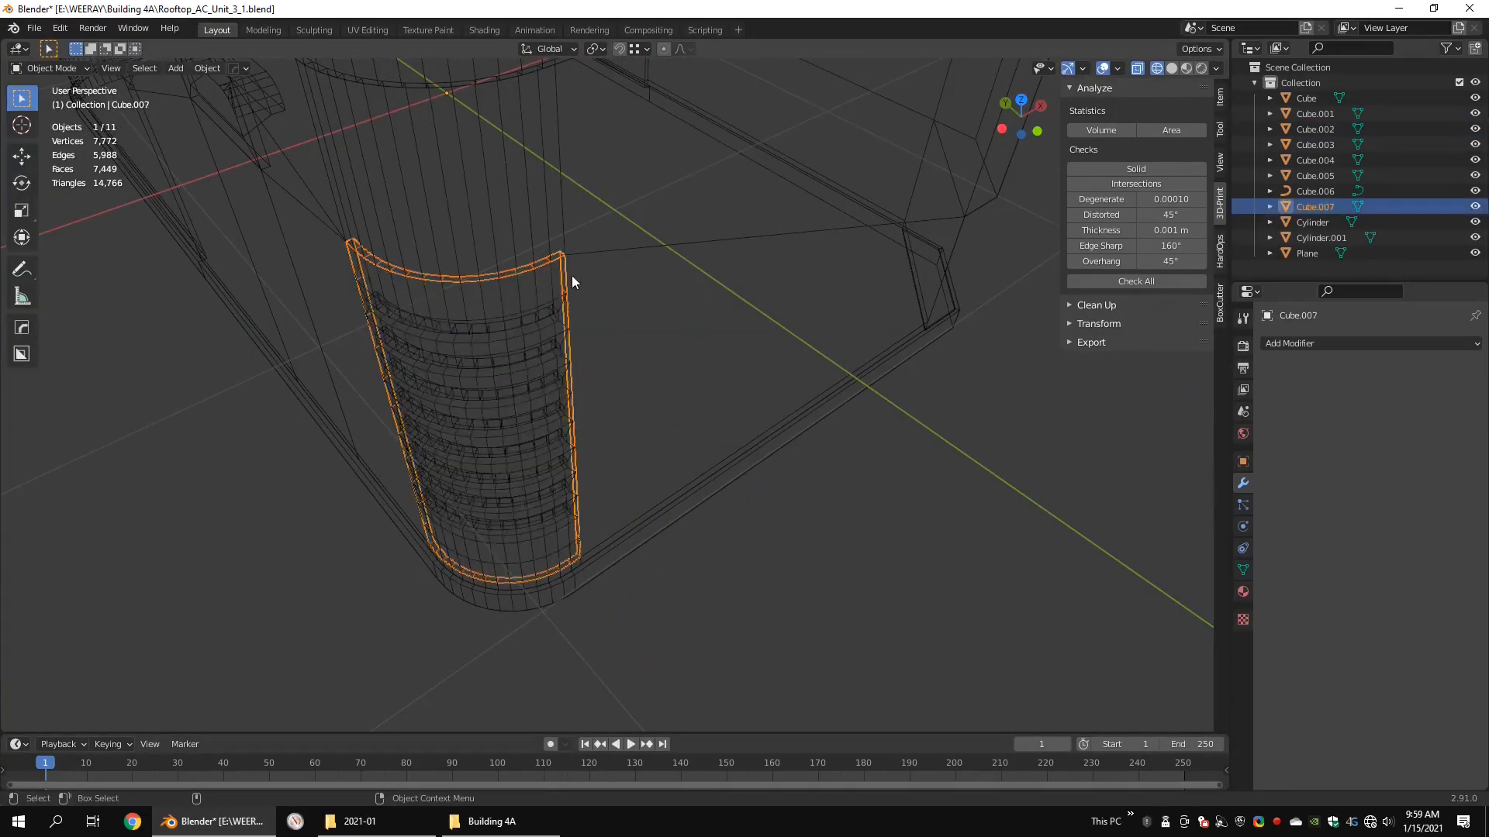
Step: Isolate the separated border strip together with the main body shell in local view
shift+click(572, 270)
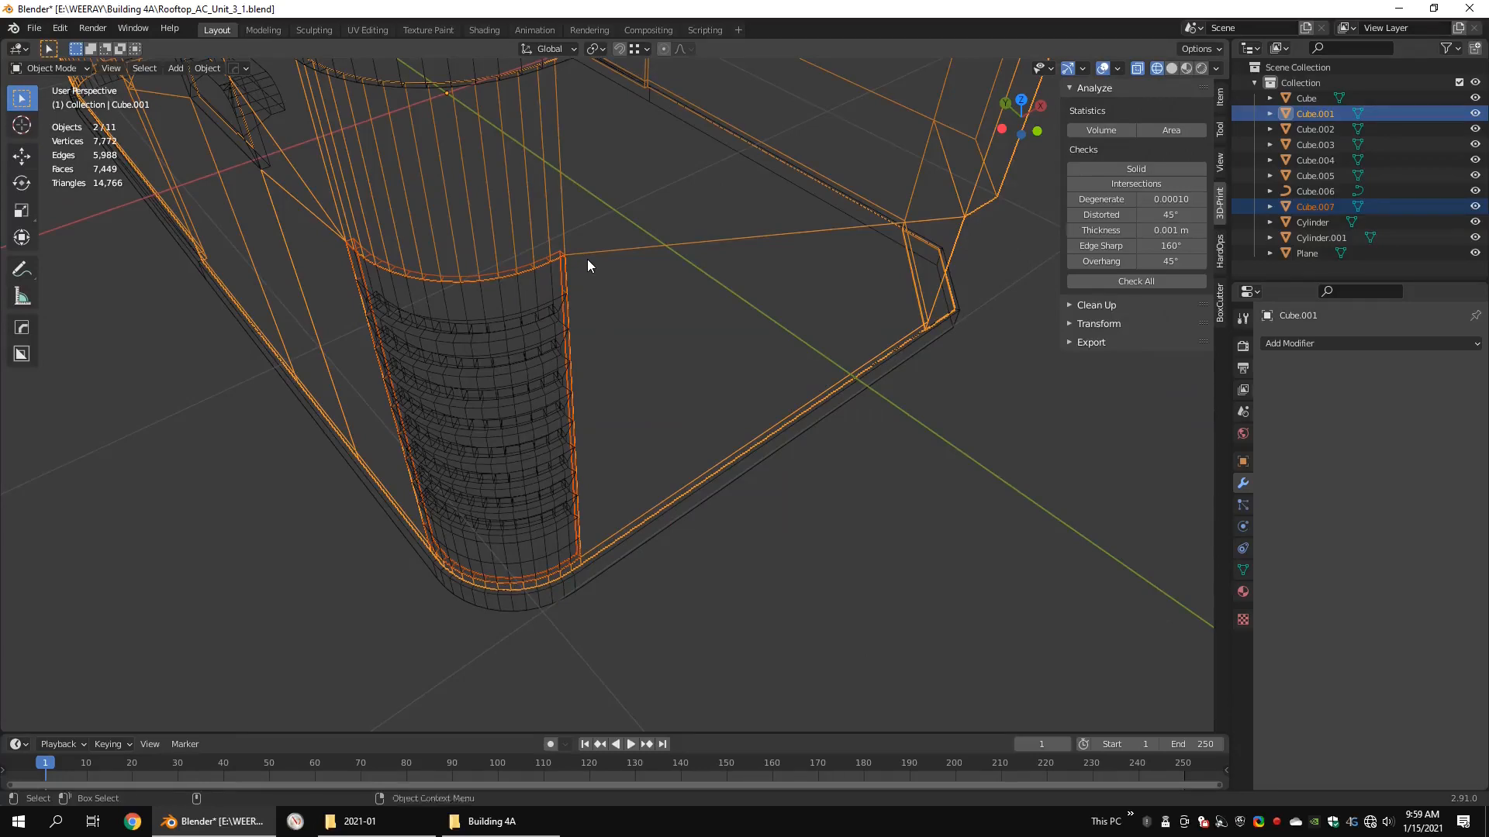
key(ctrl+i)
key(ctrl+z)
key(KP_Divide)
middle_drag(589, 291, 609, 203)
shift+middle_drag(714, 355, 608, 345)
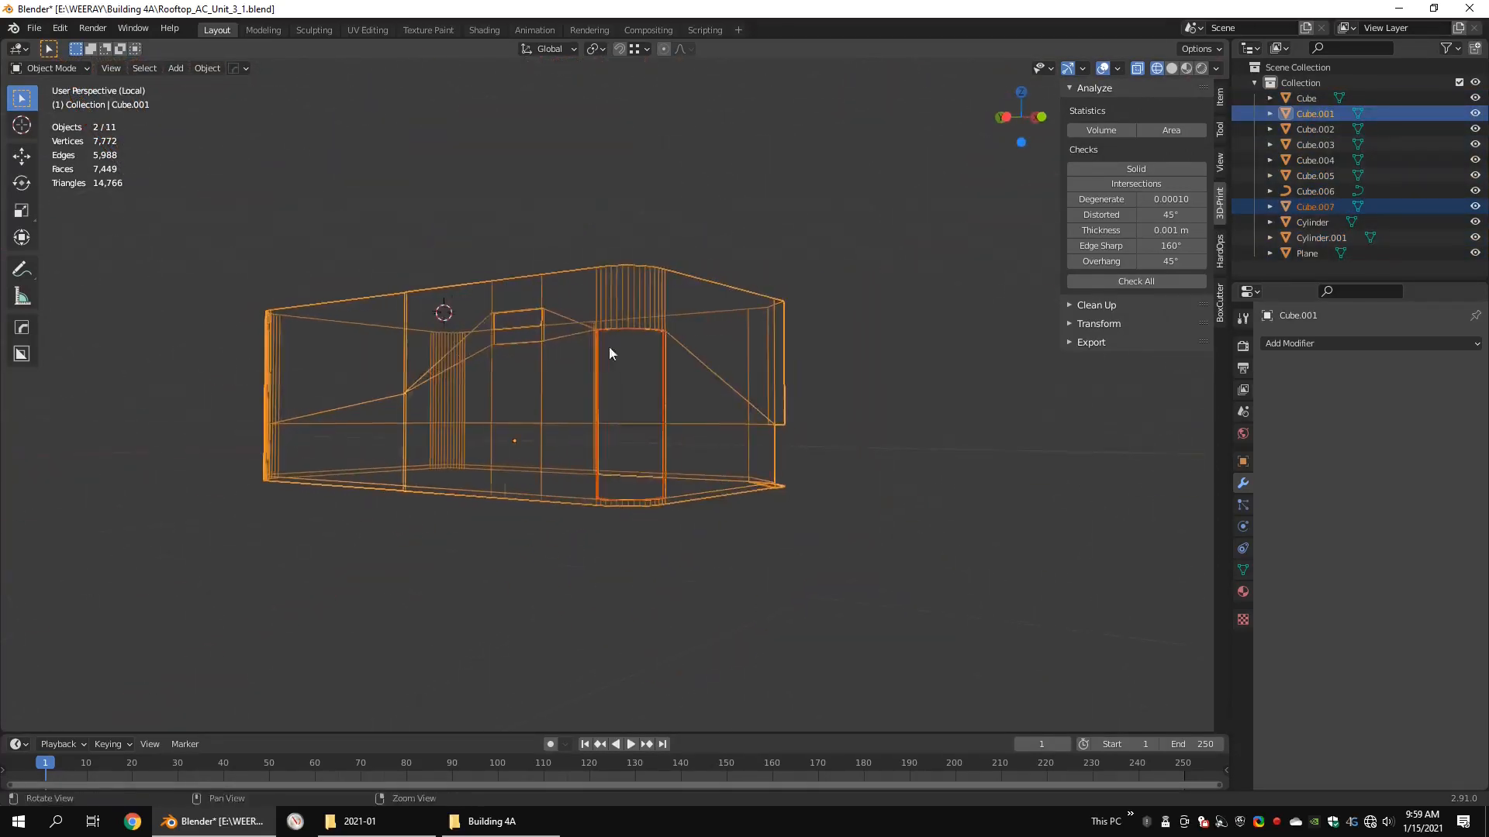
scroll(614, 357, up, 6)
Step: Flip the normals of all faces in the separated border strip
key(shift+z)
click(559, 190)
key(Tab)
key(shift+z)
key(Tab)
click(560, 177)
key(Tab)
scroll(683, 213, down, 8)
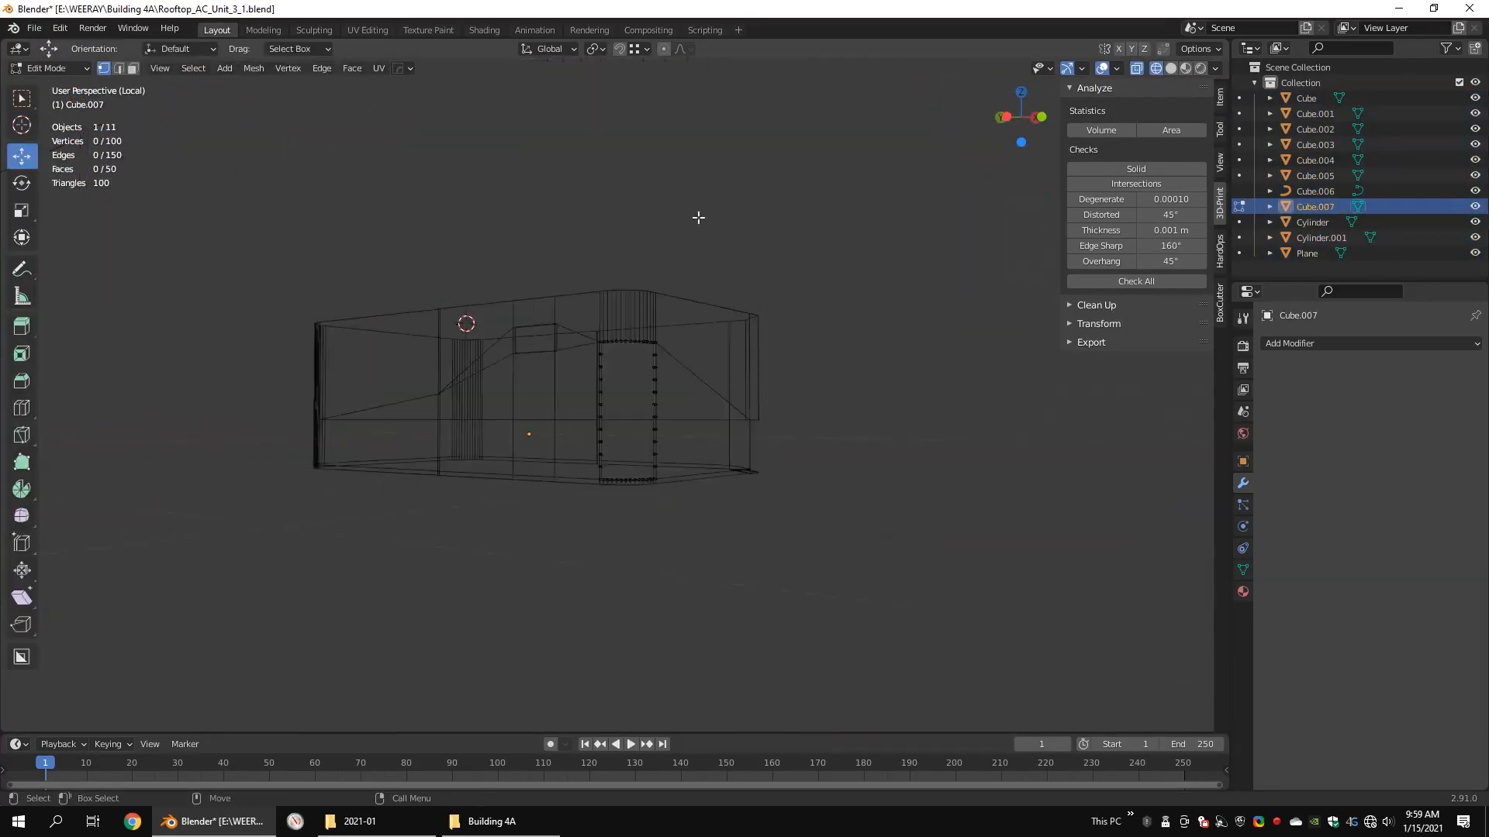
key(a)
scroll(811, 363, up, 6)
key(q)
mouse_move(837, 451)
click(896, 450)
key(shift+z)
key(Tab)
scroll(620, 248, up, 5)
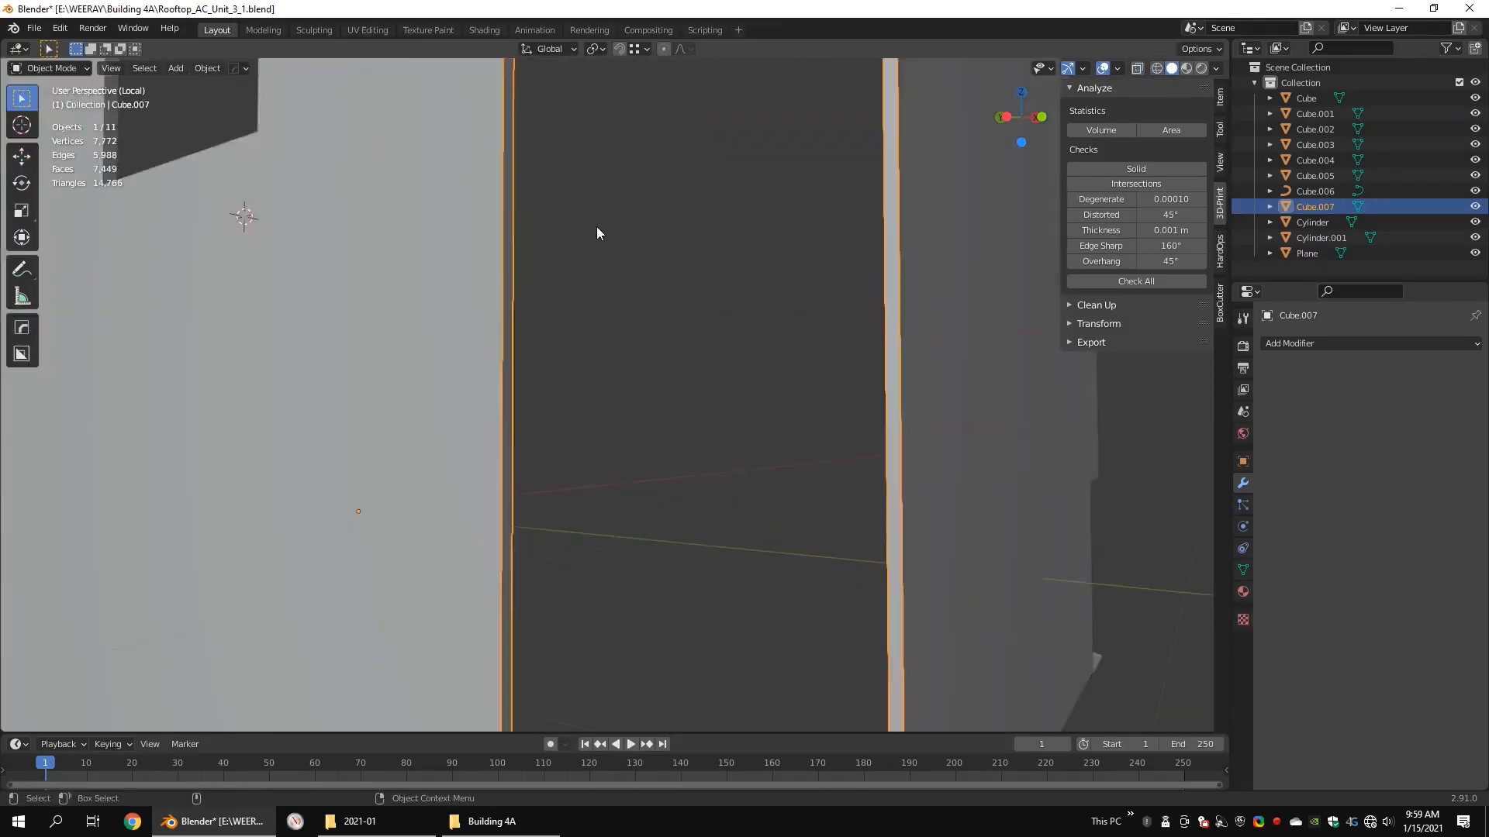
Step: Join the border strip into the main body shell
scroll(598, 209, down, 3)
shift+click(608, 96)
key(ctrl+j)
Step: Merge the overlapping vertices by distance where the border strip meets the body's corner opening, and check the seam
key(shift+z)
key(Tab)
scroll(829, 305, down, 6)
alt+drag(727, 287, 705, 346)
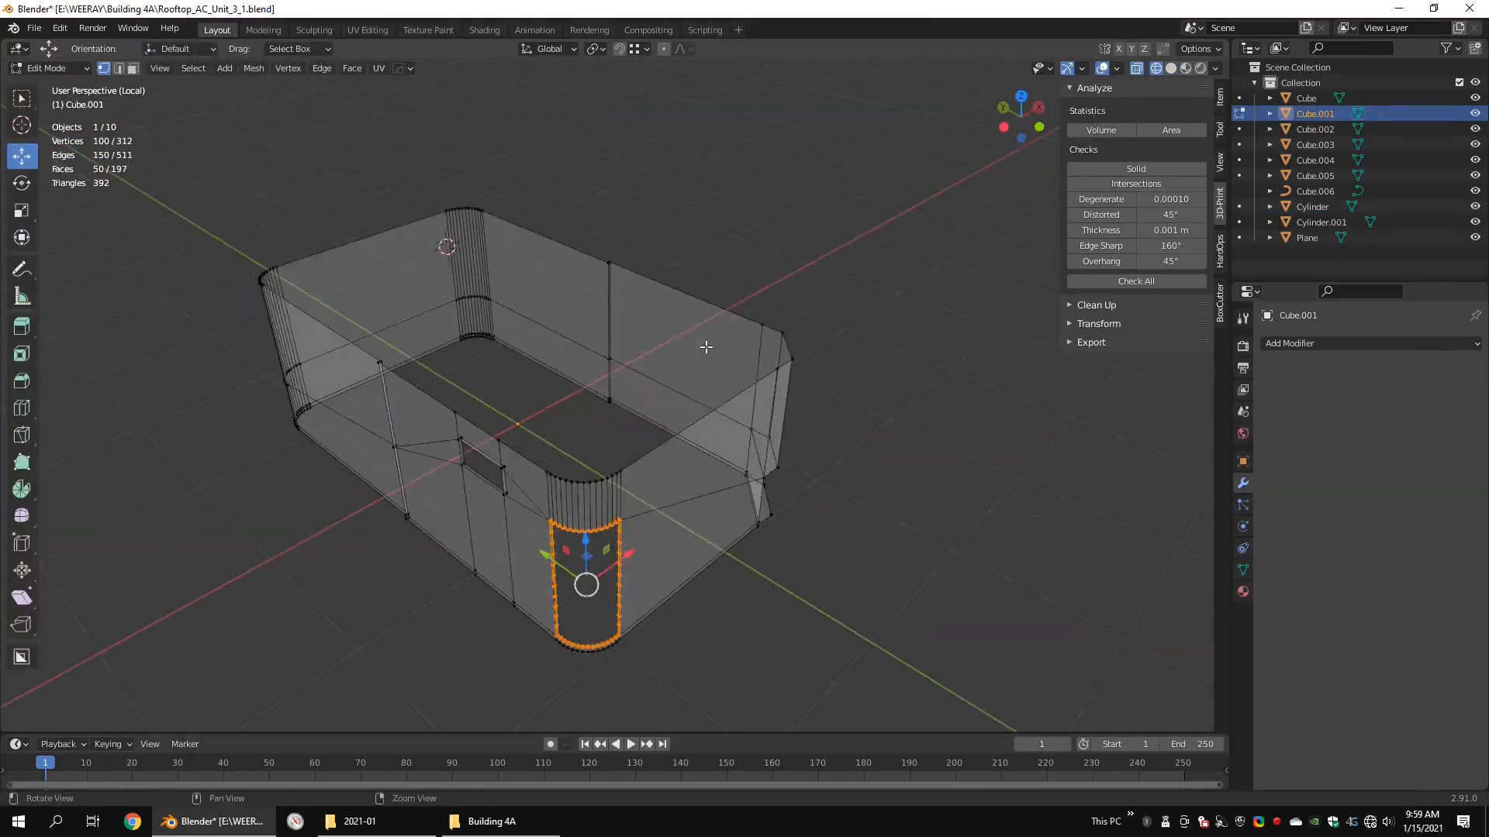
mouse_move(653, 342)
click(715, 395)
scroll(609, 527, up, 5)
mouse_move(609, 527)
middle_down()
mouse_move(675, 342)
mouse_move(660, 298)
middle_up()
key(shift+z)
click(583, 256)
mouse_move(583, 257)
alt+middle_down()
mouse_move(647, 256)
mouse_move(615, 286)
mouse_move(602, 239)
alt+middle_up()
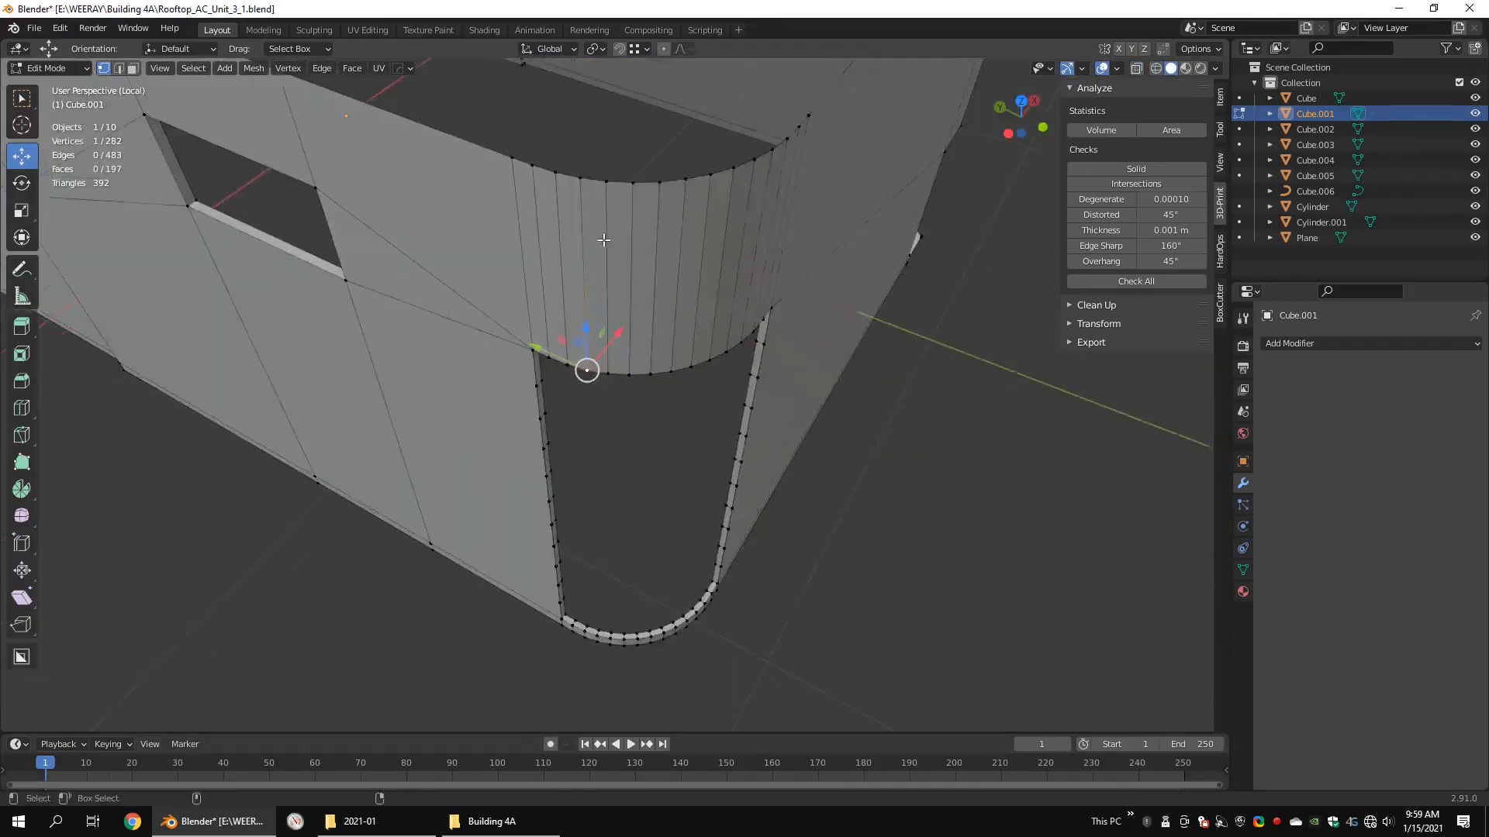
Step: Dissolve the short cross edges along both vertical sides of the corner opening's rim on the body shell
key(slash)
alt+middle_drag(518, 286, 533, 309)
key(2)
key(shift+z)
key(slash)
key(shift+z)
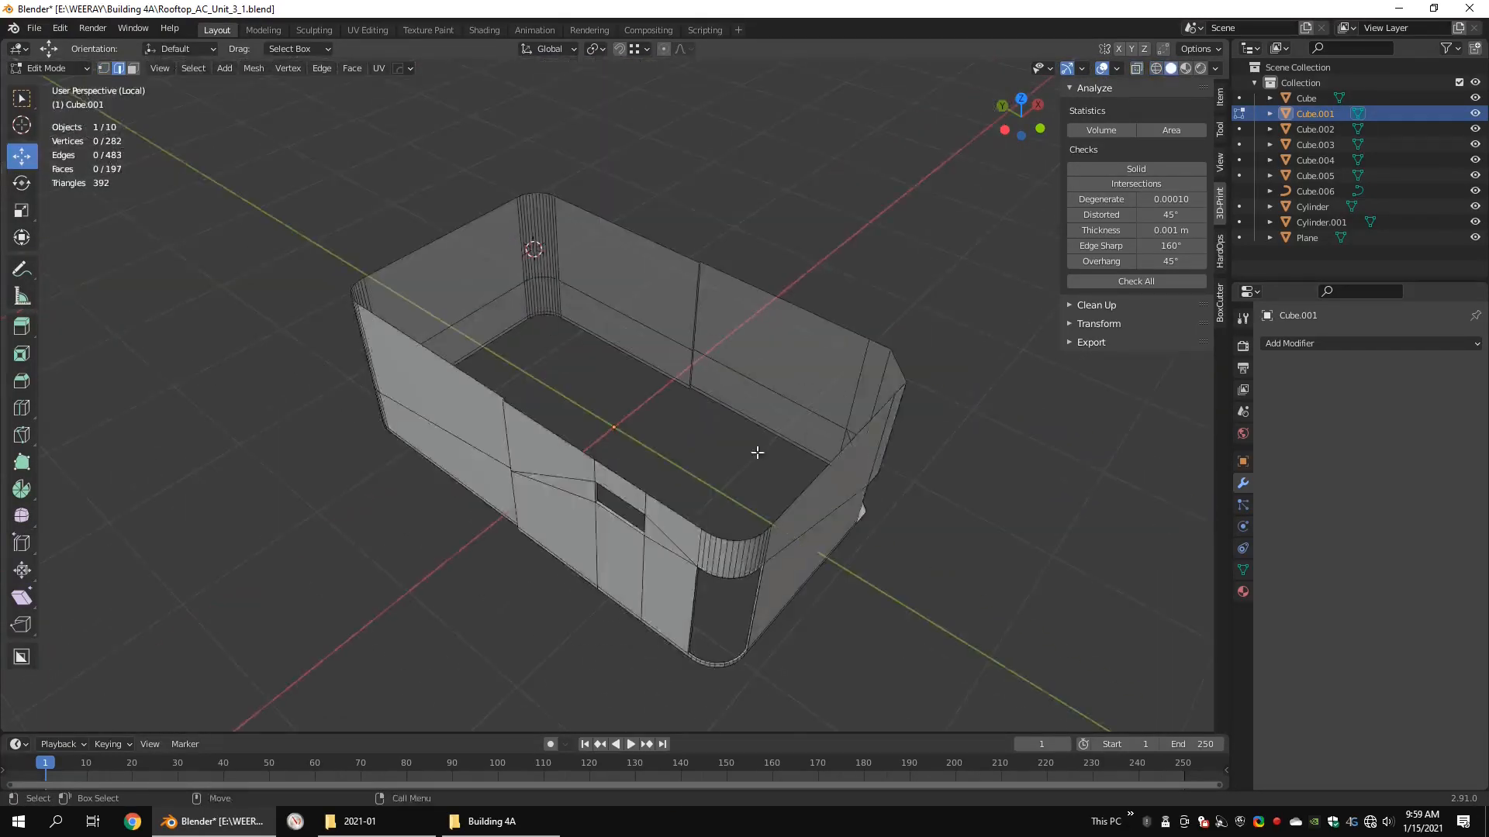
scroll(596, 221, up, 6)
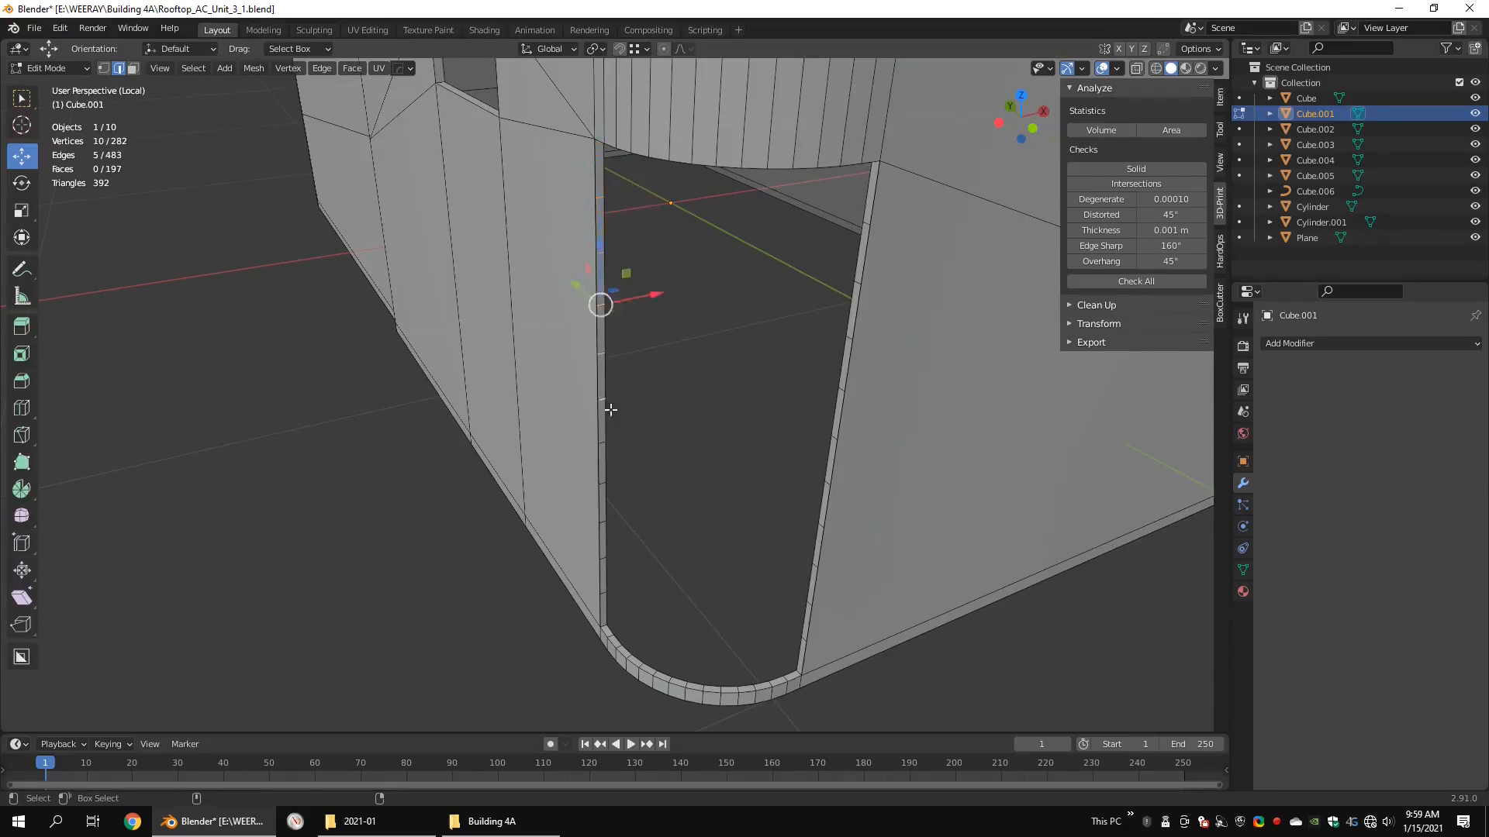
scroll(611, 409, up, 3)
shift+click(593, 398)
middle_drag(586, 607, 659, 496)
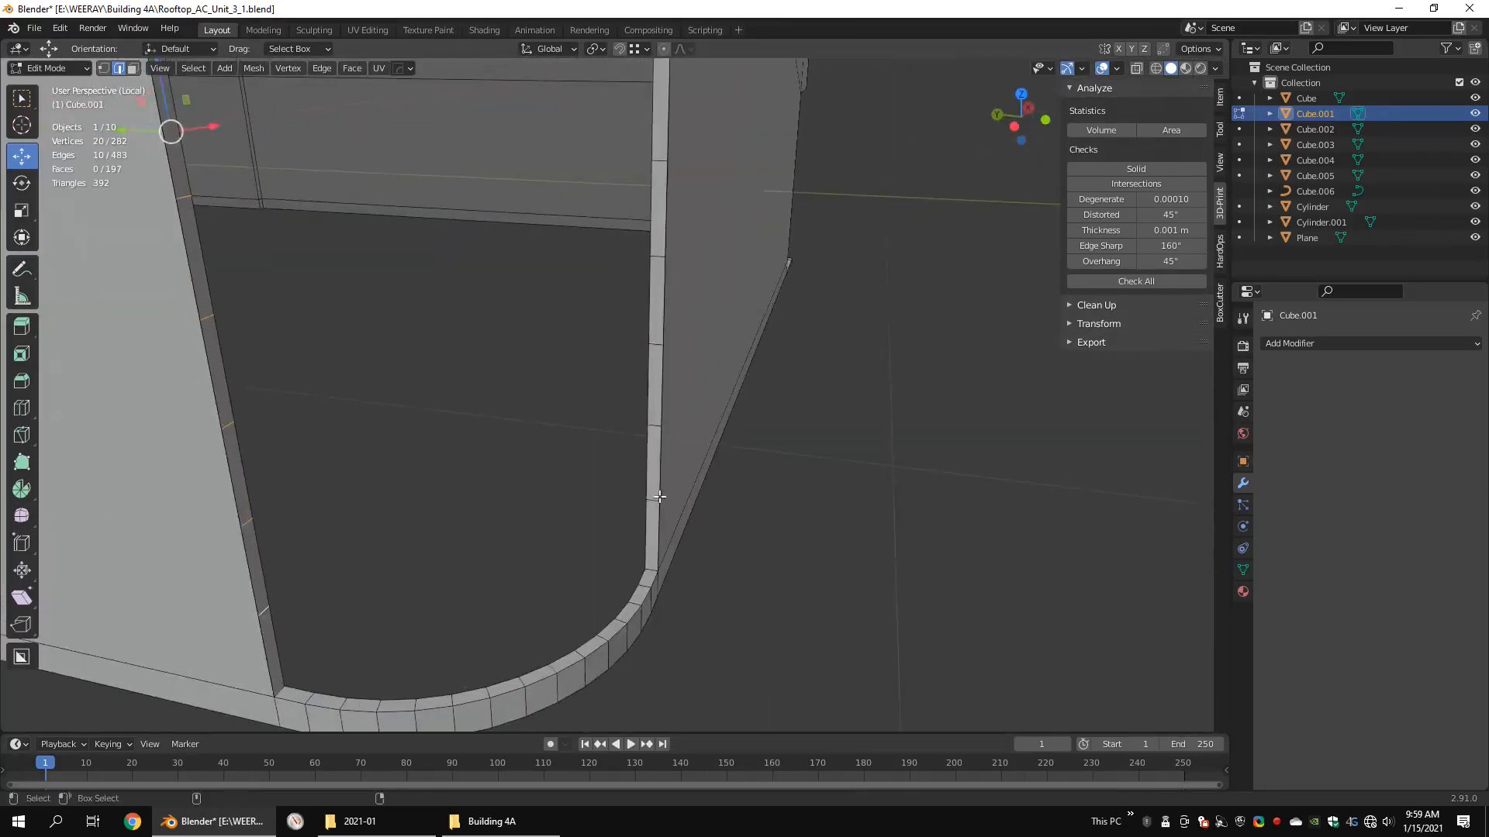
shift+click(658, 262)
shift+middle_drag(657, 256, 656, 434)
shift+click(656, 368)
shift+middle_drag(656, 325, 625, 527)
shift+click(625, 480)
shift+click(623, 383)
scroll(609, 225, down, 5)
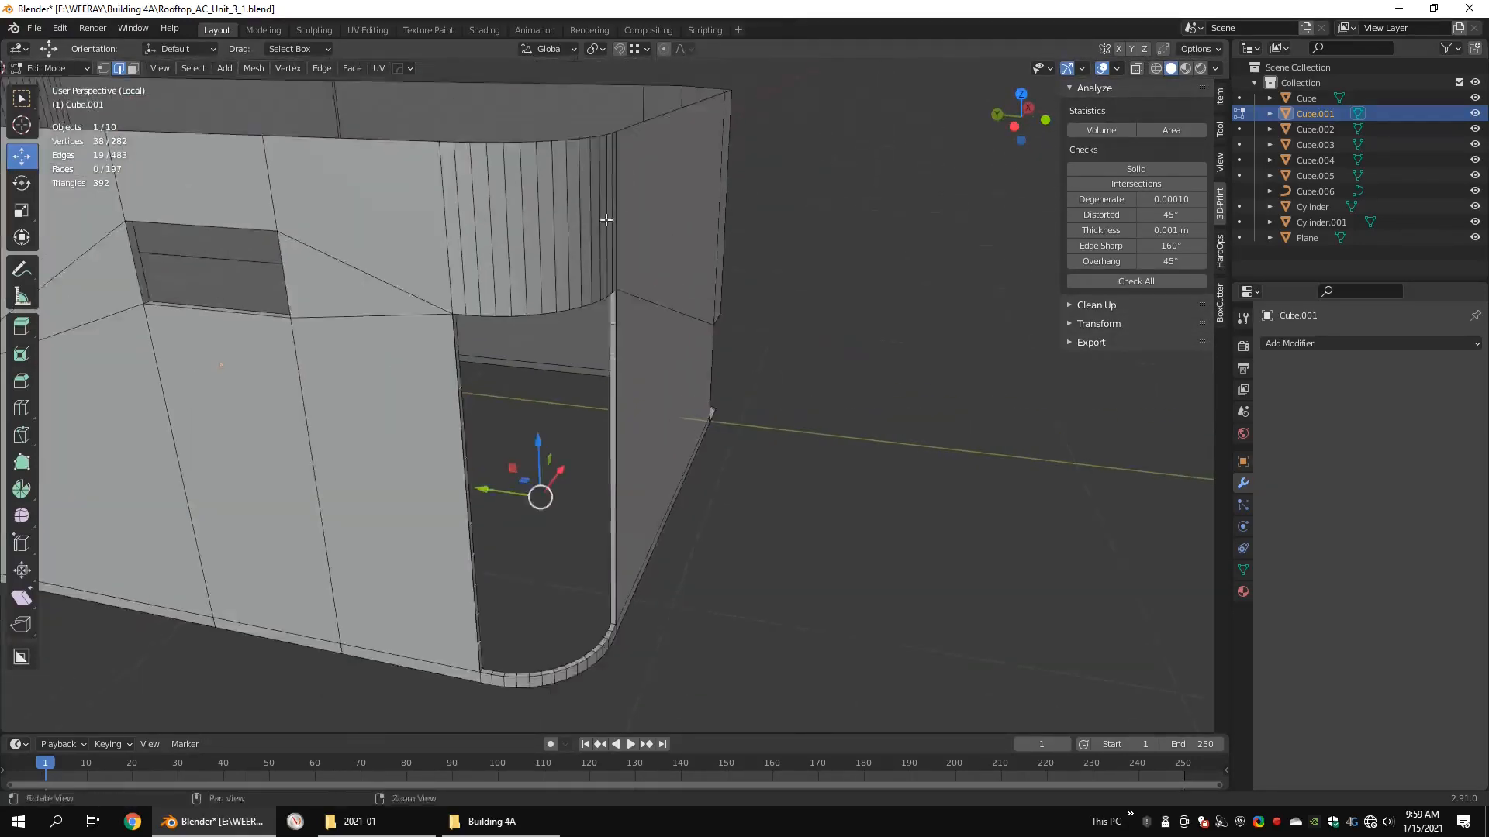
scroll(609, 233, up, 4)
click(715, 459)
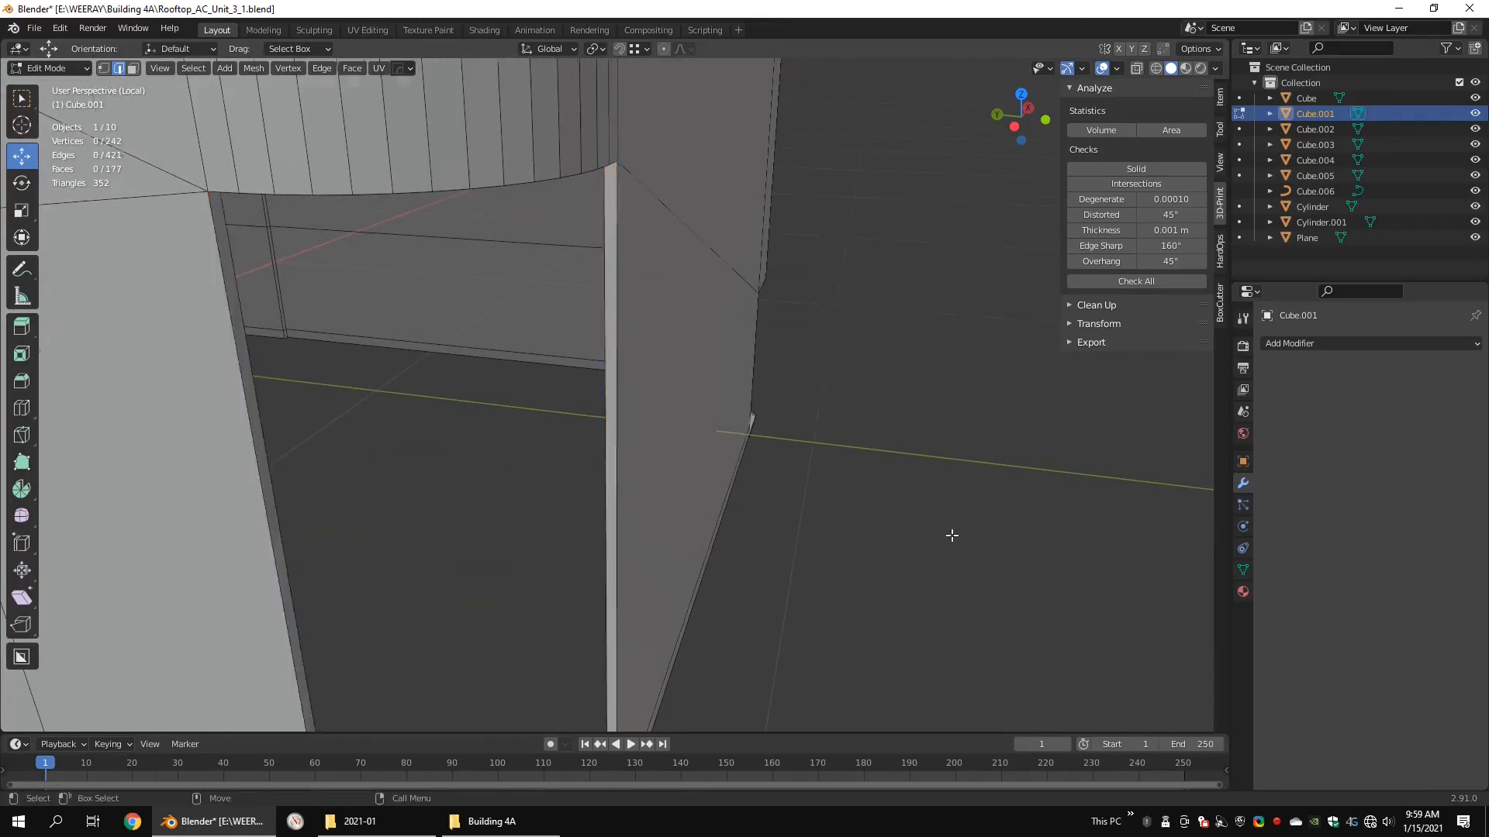
Step: Edge-split the body shell along the vertical seam edges midway along both long walls
scroll(631, 455, down, 6)
middle_drag(631, 455, 656, 304)
key(Tab)
key(Tab)
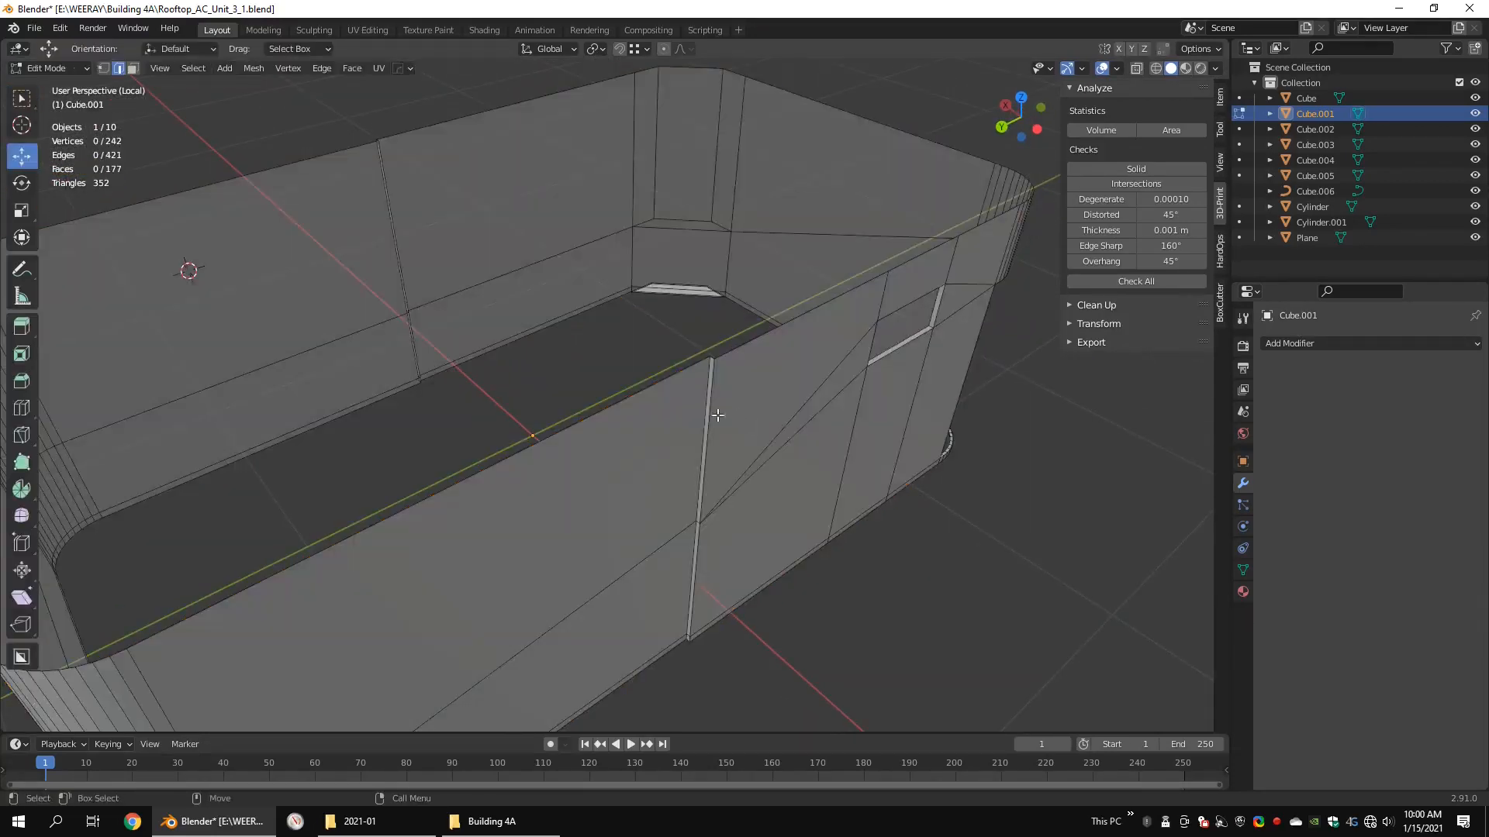
middle_drag(421, 249, 586, 361)
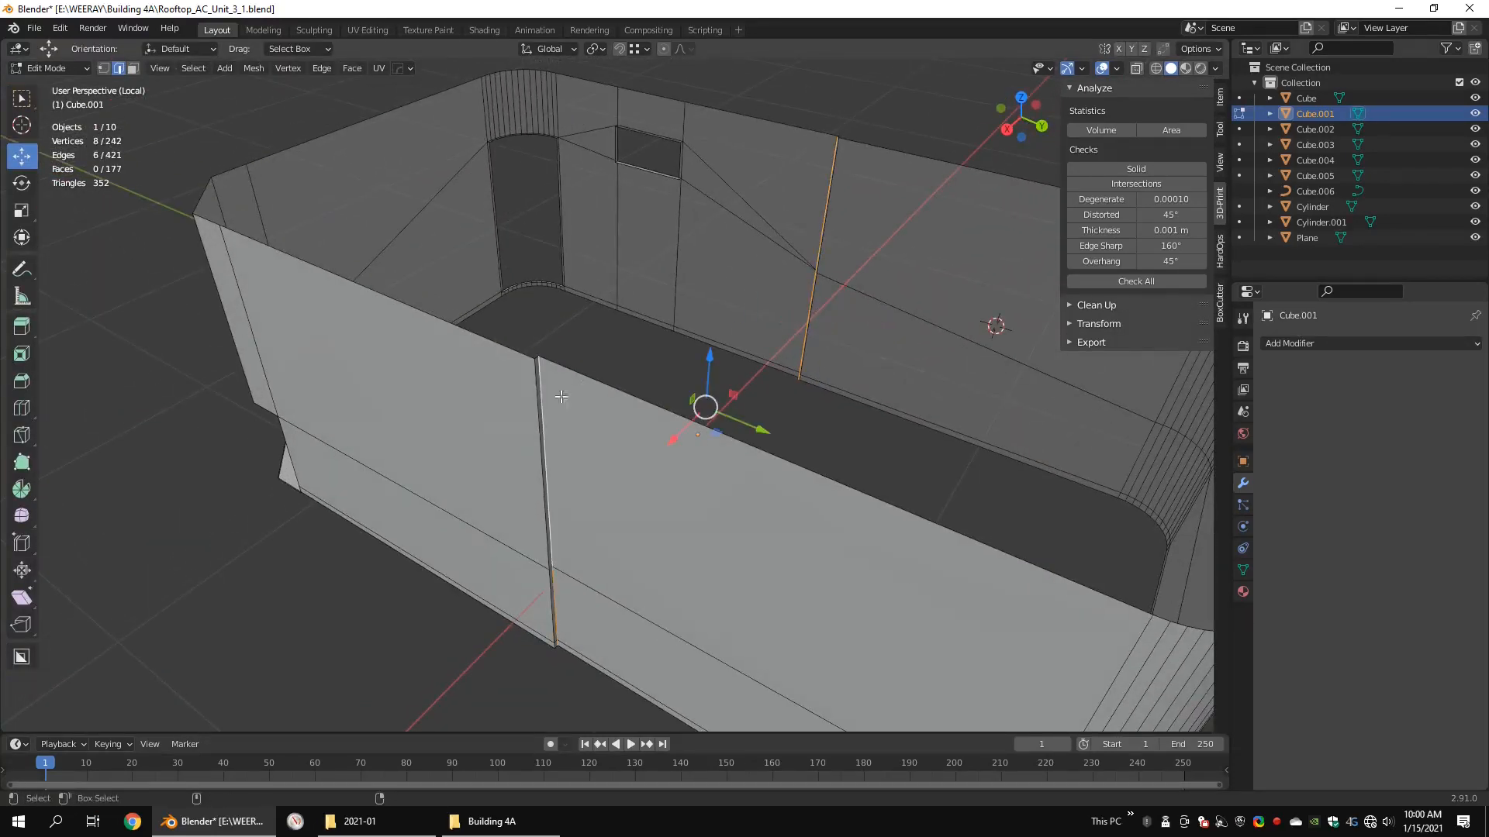
right_click(734, 424)
right_click(708, 276)
click(709, 277)
scroll(775, 349, down, 5)
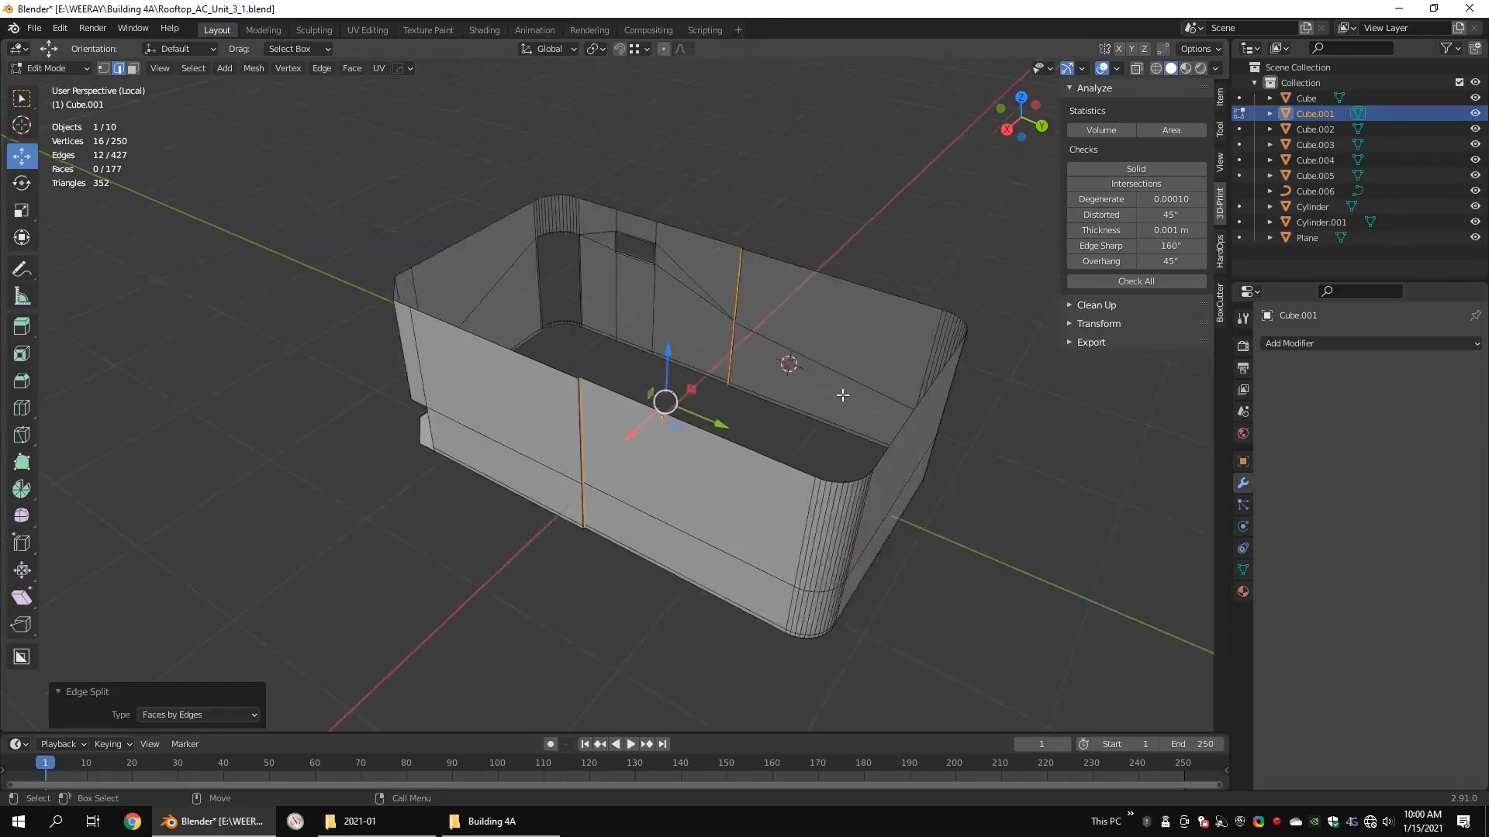
Step: Select the linked geometry of one half of the body shell and inspect the split on both long walls
click(912, 428)
middle_drag(841, 395, 911, 422)
key(ctrl+l)
scroll(853, 411, up, 4)
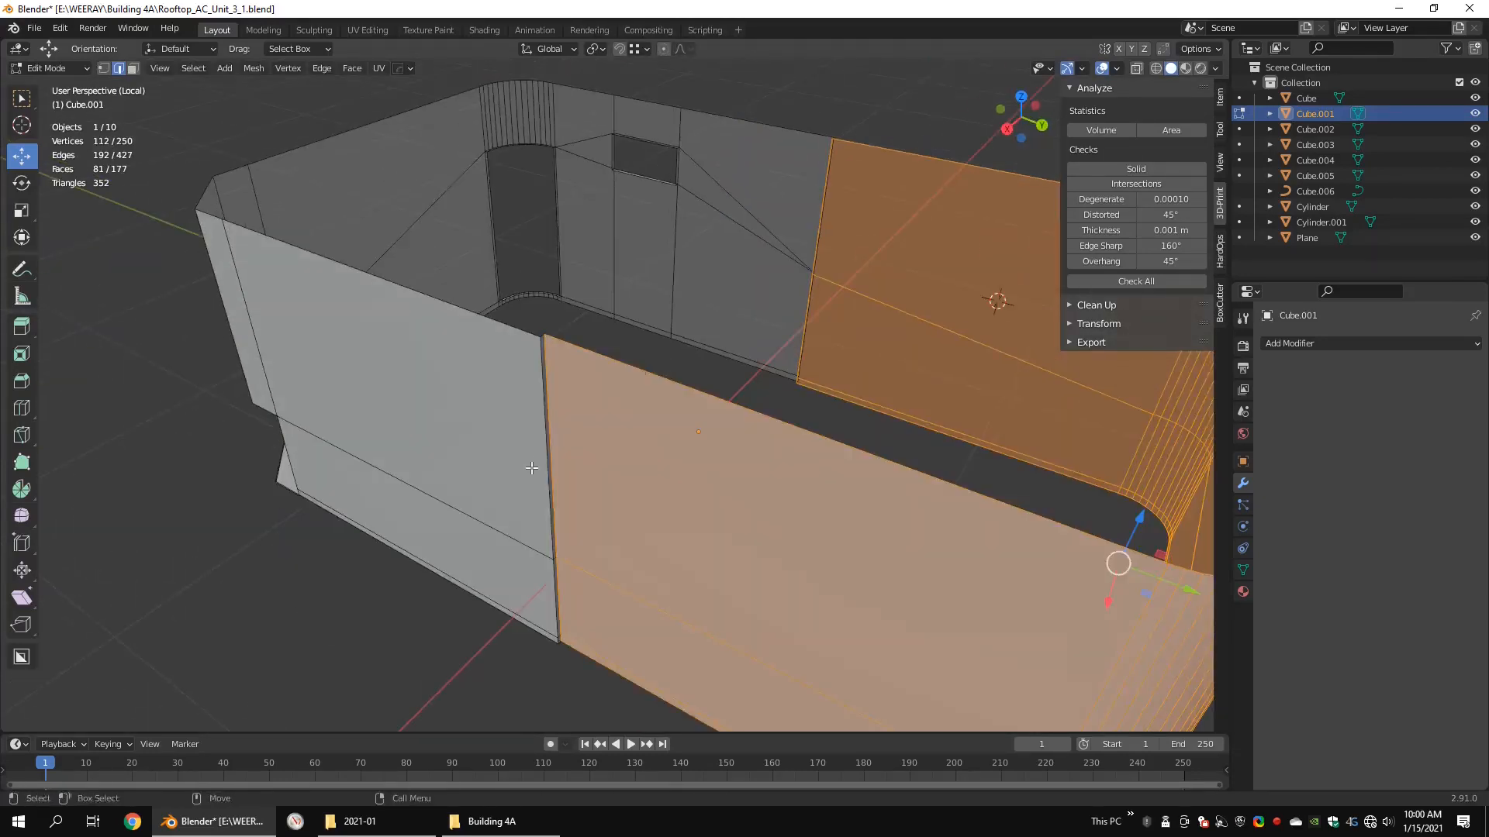
middle_drag(562, 369, 724, 378)
key(Tab)
key(Tab)
click(966, 141)
key(ctrl+l)
key(alt+z)
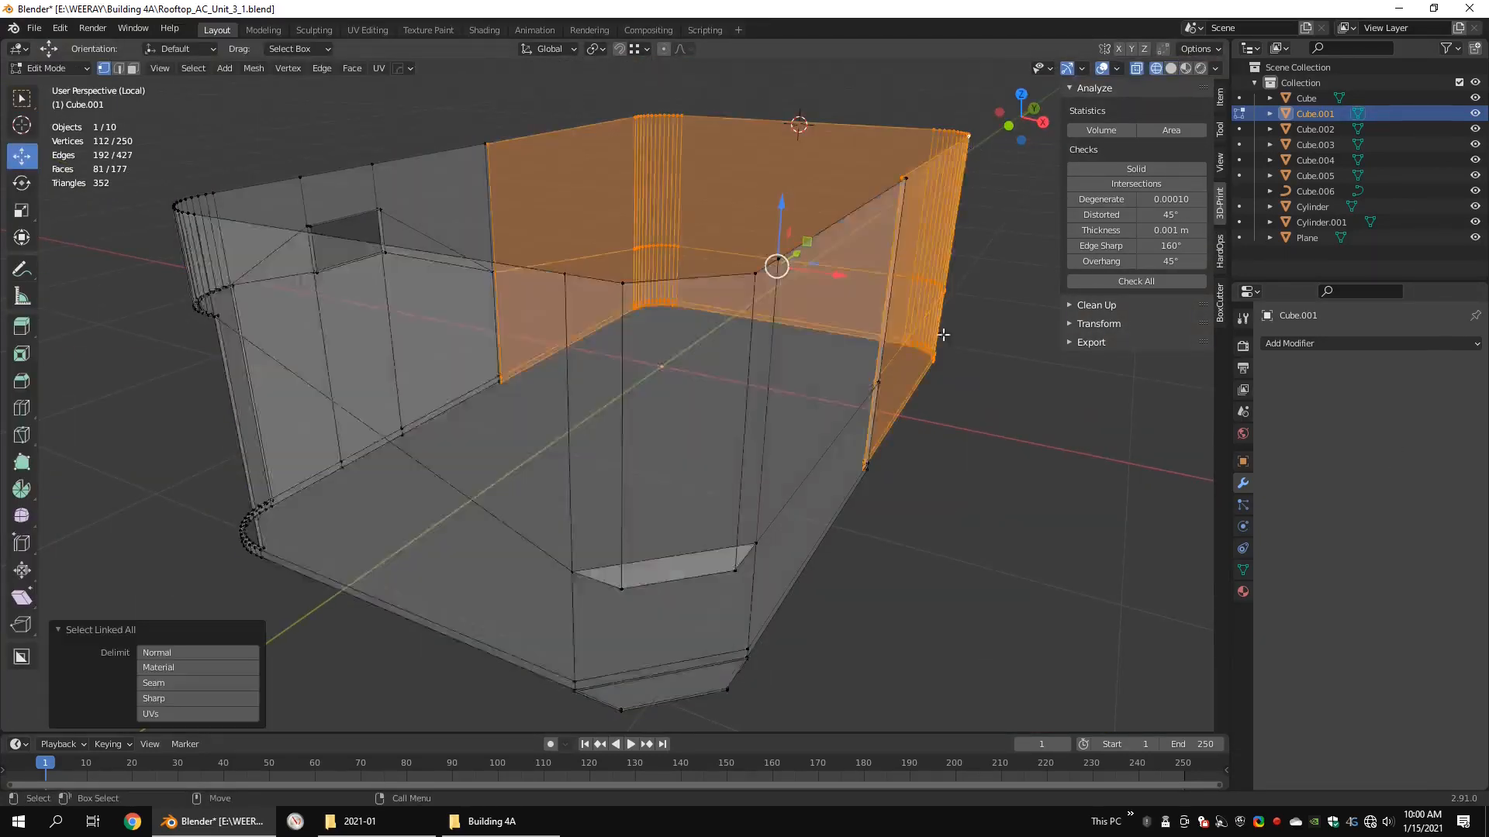
key(alt+z)
Step: Add a Bevel modifier to the body shell and inspect its effect around the chamfered corner in wireframe
key(Tab)
click(1302, 344)
click(1176, 404)
key(alt+z)
middle_drag(822, 387, 858, 388)
key(Escape)
key(shift+z)
scroll(858, 389, up, 4)
key(shift+z)
Step: Delete the stray flange faces along the bottom of the body shell's chamfered corner
key(Tab)
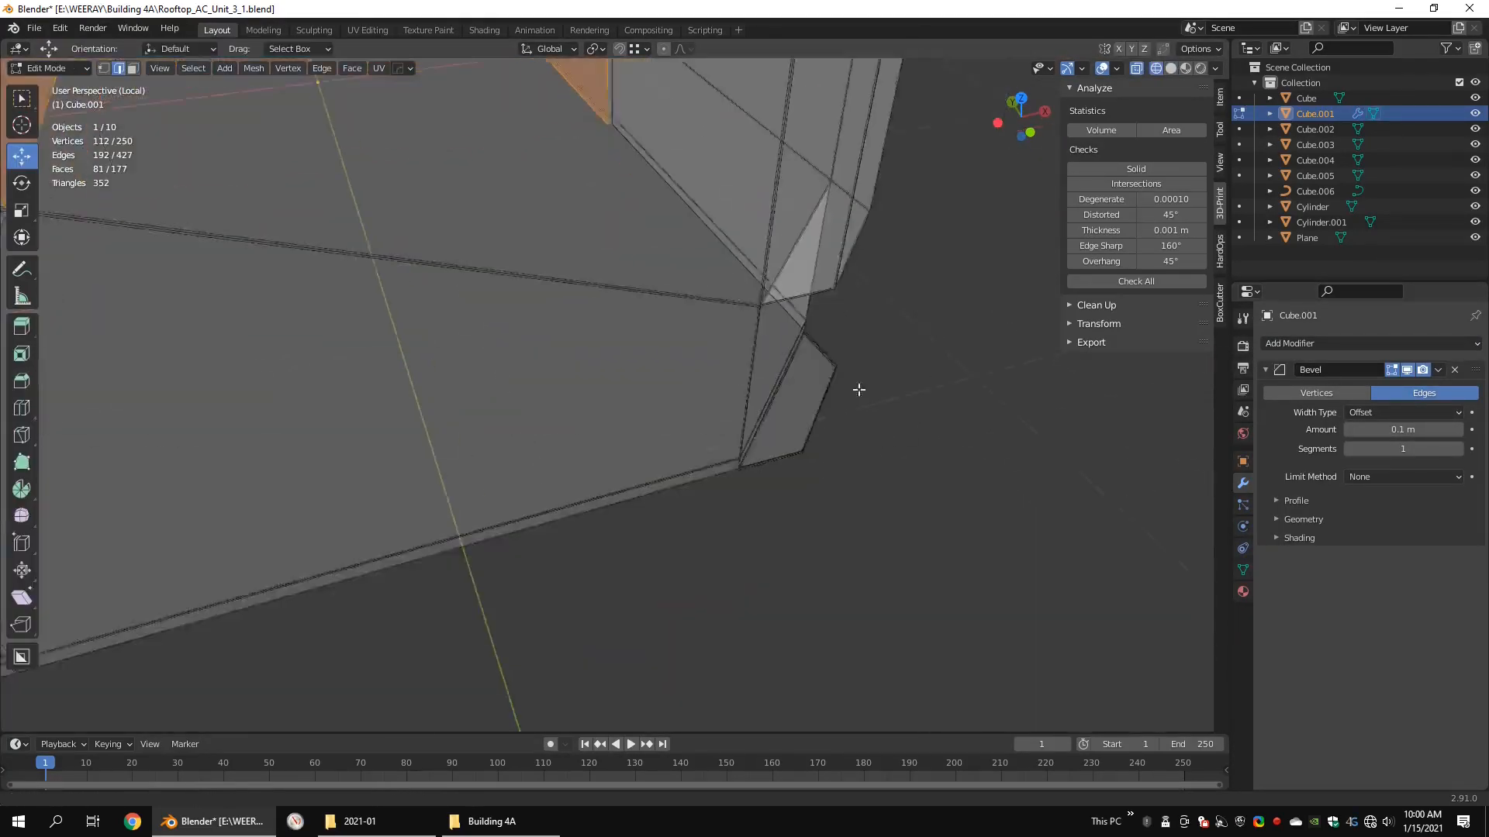
drag(847, 380, 795, 416)
middle_drag(721, 422, 548, 357)
key(x)
click(549, 246)
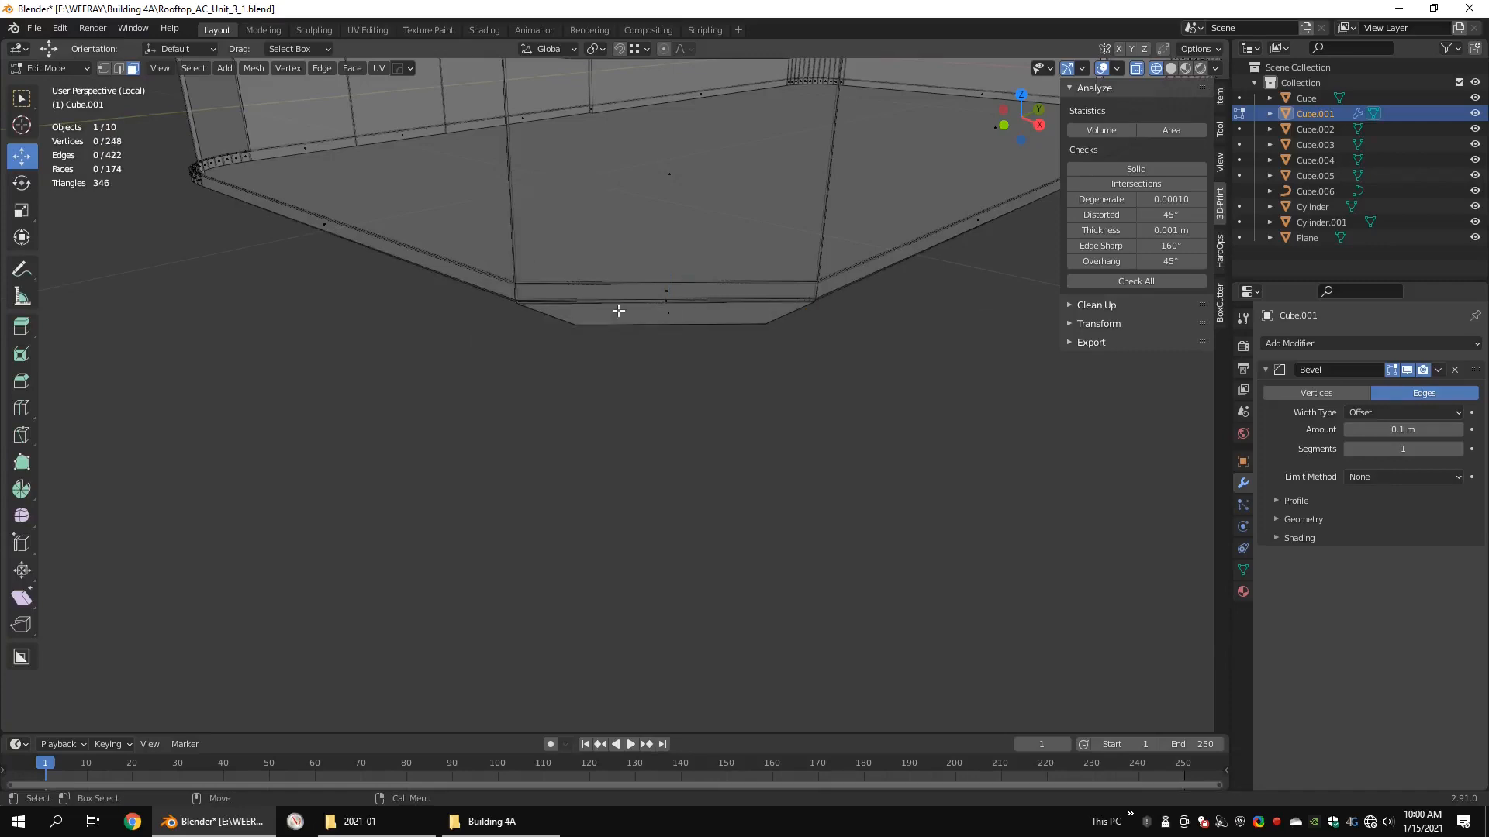
click(684, 320)
mouse_move(684, 325)
middle_down()
mouse_move(672, 386)
mouse_move(695, 377)
middle_up()
key(shift+z)
Step: Set the shell's Bevel modifier to an amount of 0.08 m with 2 segments and return to the full unit
key(Tab)
mouse_move(726, 317)
middle_down()
mouse_move(721, 445)
mouse_move(741, 469)
middle_up()
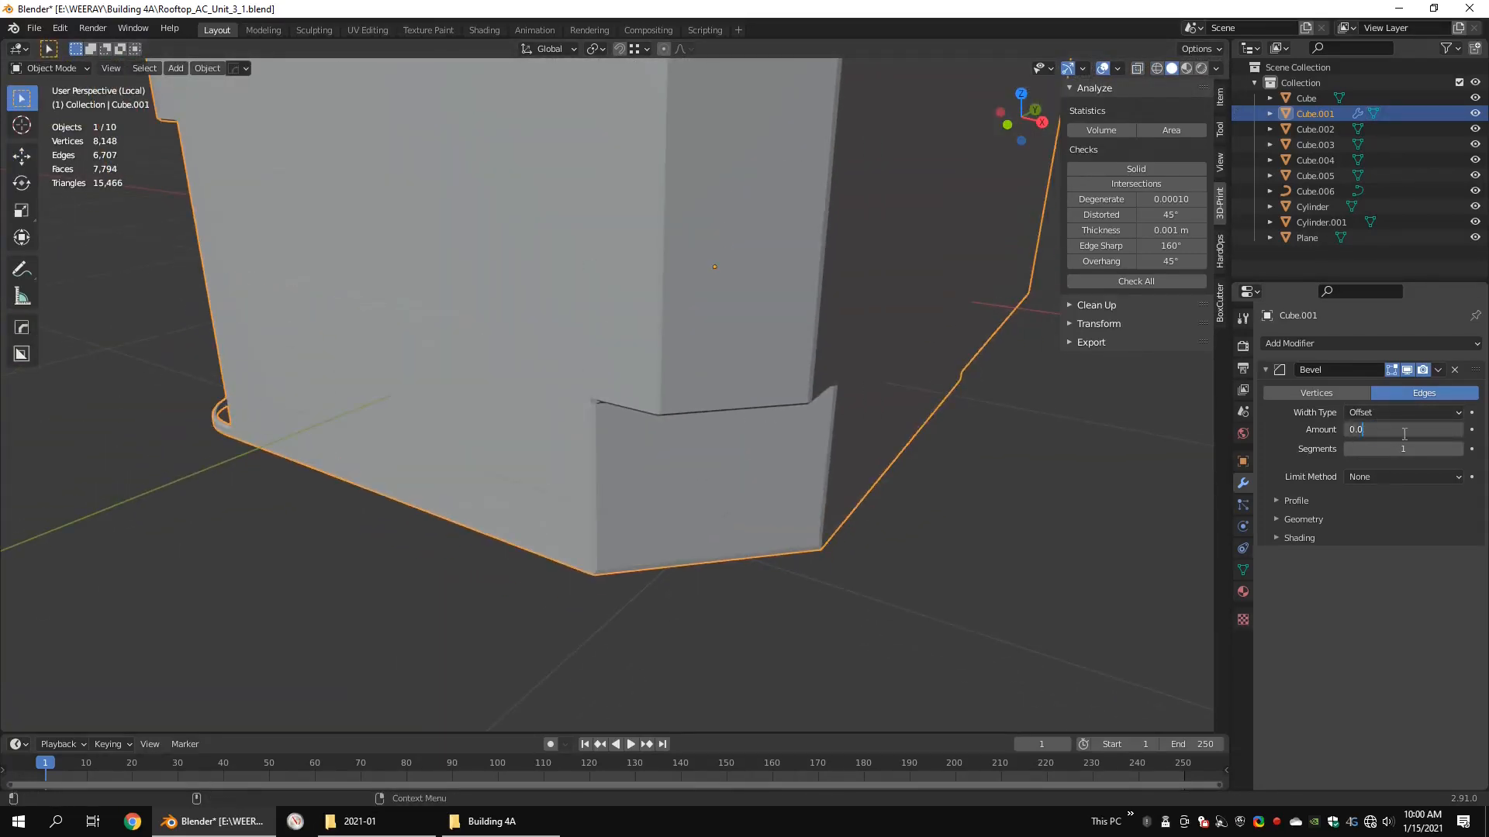
middle_drag(764, 419, 776, 467)
key(slash)
middle_drag(751, 398, 570, 435)
scroll(678, 472, up, 5)
scroll(629, 462, down, 7)
scroll(699, 528, up, 5)
scroll(617, 389, down, 5)
middle_drag(616, 389, 771, 529)
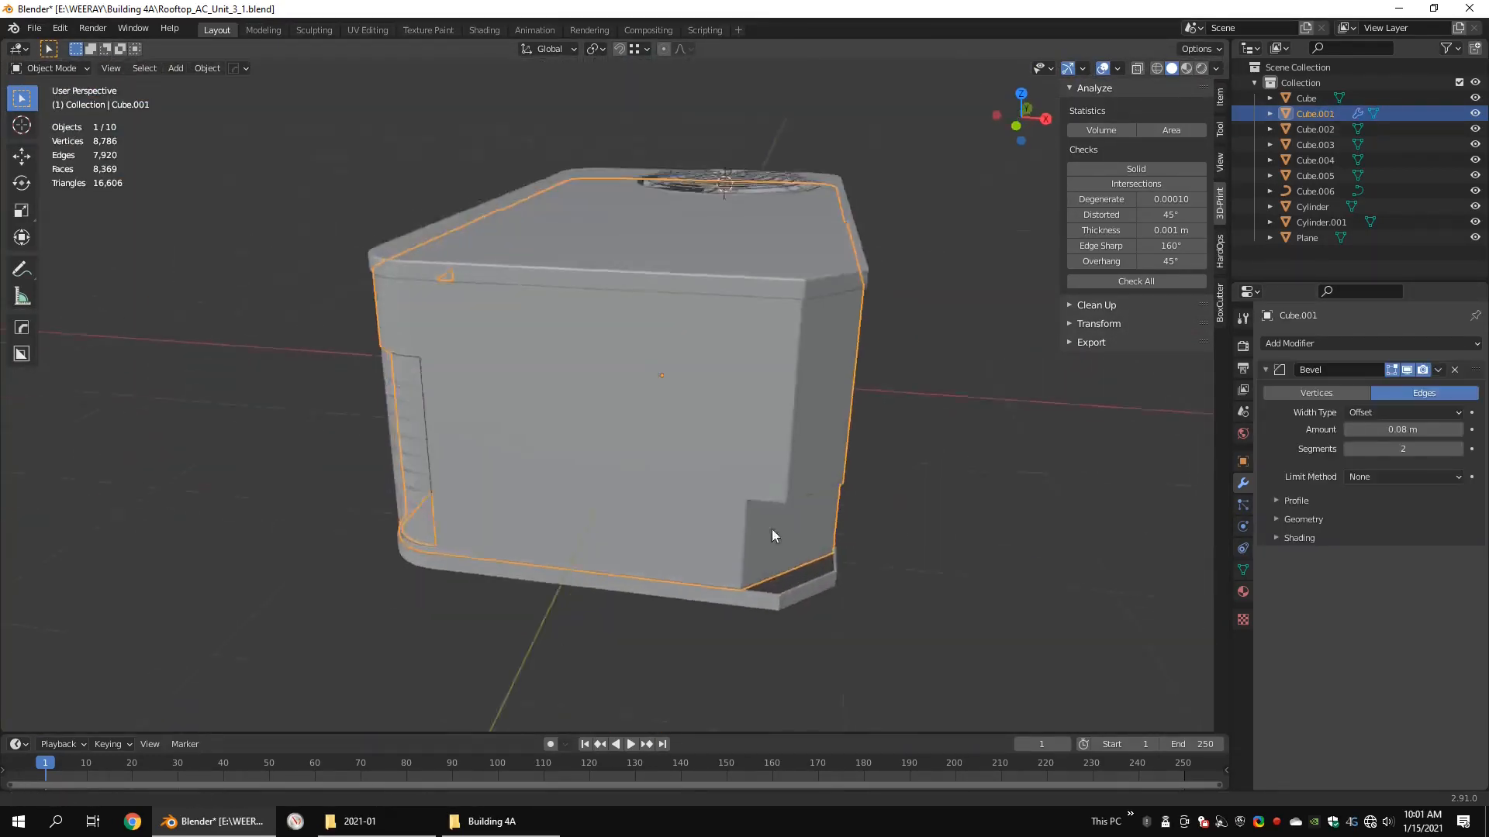
Step: Delete the two vertices of the leftover edge at the bottom of the body shell's chamfered corner
scroll(624, 370, up, 5)
key(Tab)
key(alt+z)
click(977, 477)
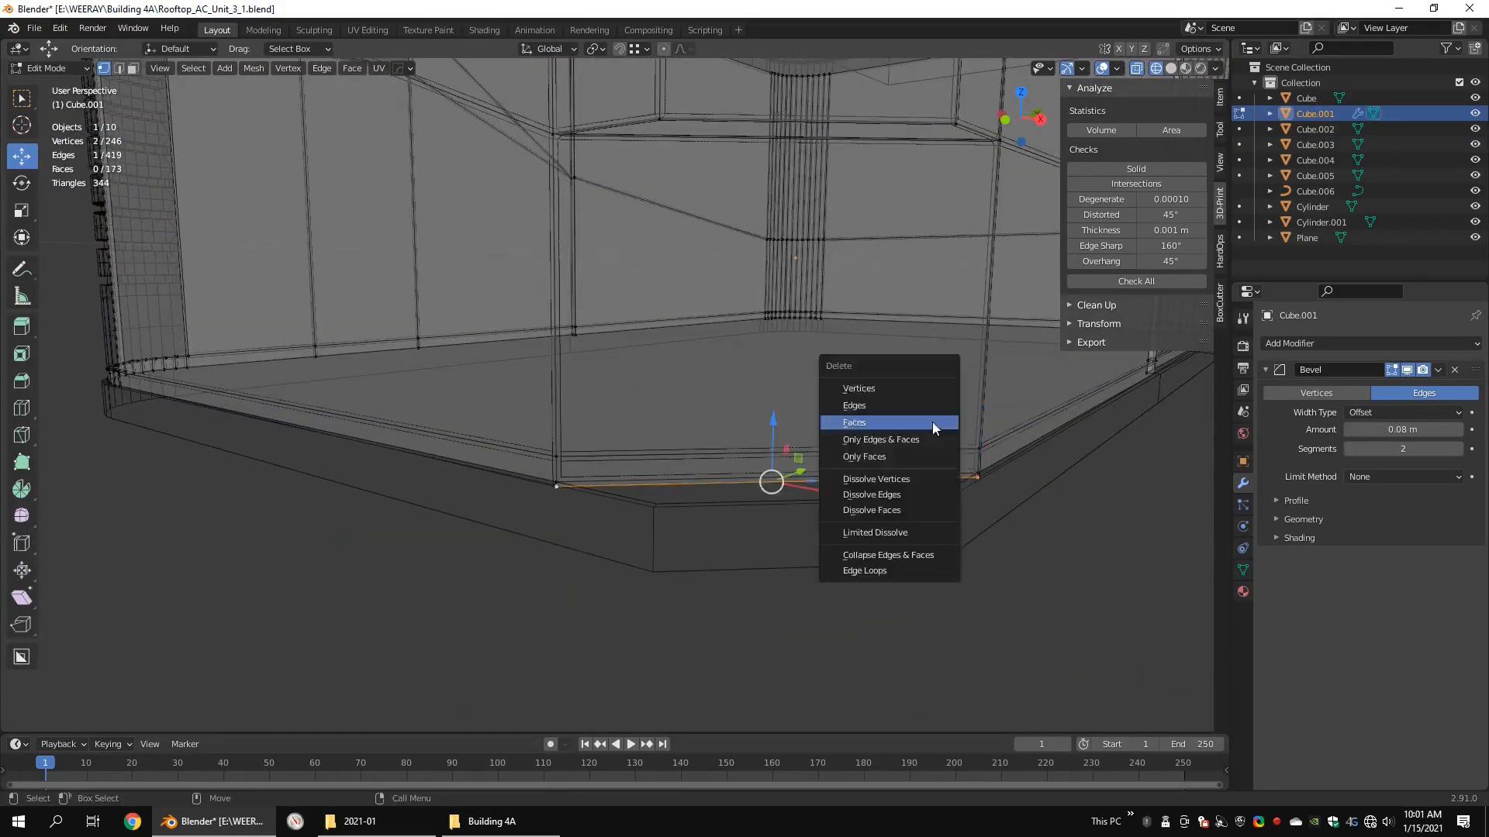
click(904, 388)
key(alt+z)
key(Return)
scroll(744, 387, down, 4)
mouse_move(698, 387)
middle_down()
mouse_move(760, 380)
mouse_move(818, 348)
mouse_move(736, 352)
mouse_move(894, 344)
middle_up()
scroll(766, 373, down, 4)
Step: Set the shell's Bevel modifier amount to 0.008 m with an Angle limit of 30°, and inspect the bevelled edges
key(Tab)
key(shift+z)
scroll(737, 319, up, 1)
click(1374, 512)
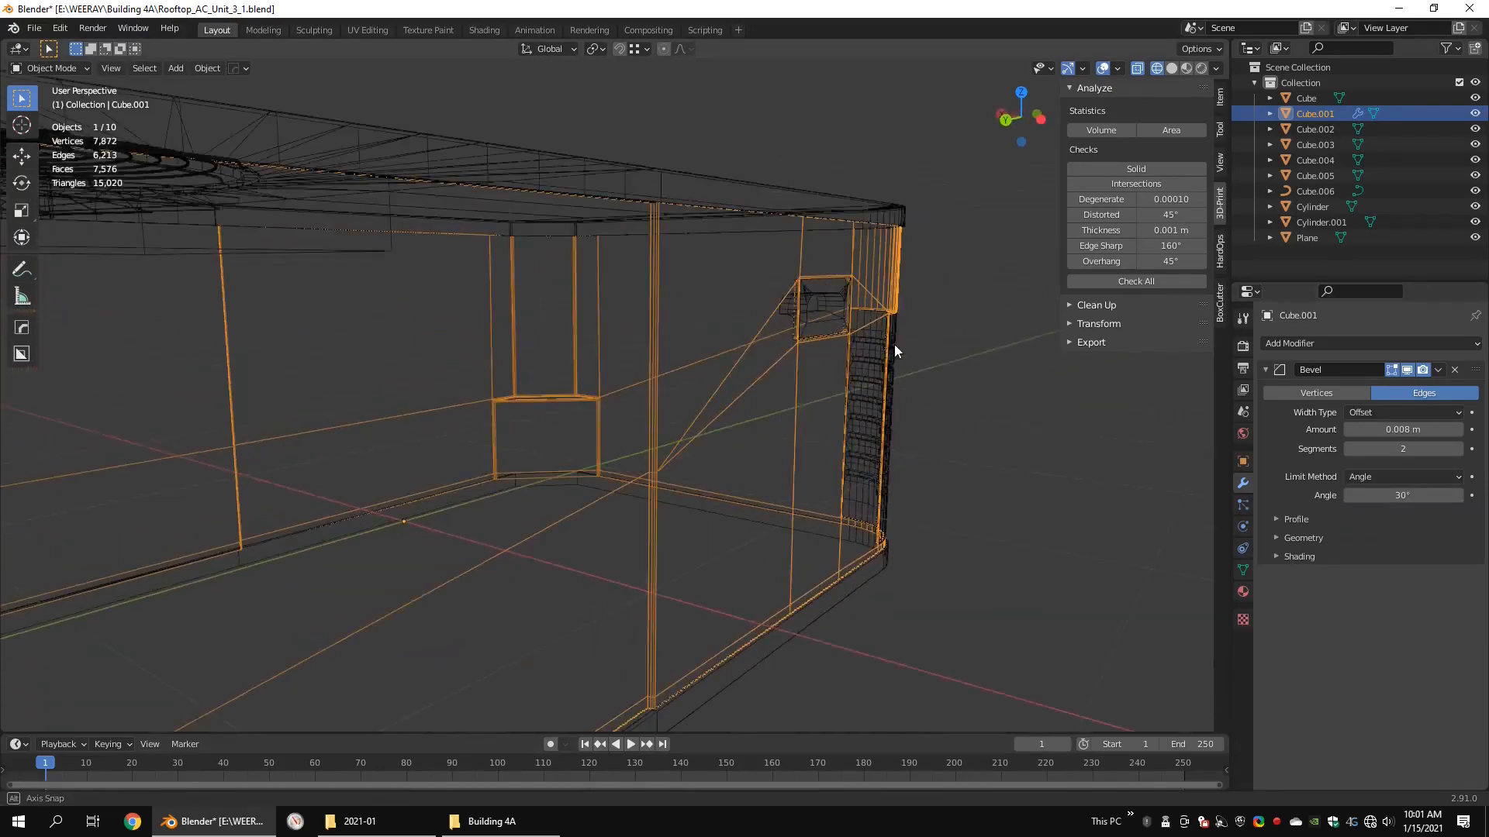
shift+middle_drag(625, 419, 645, 310)
key(shift+z)
scroll(716, 425, down, 4)
mouse_move(514, 333)
middle_down()
mouse_move(775, 343)
mouse_move(774, 374)
middle_up()
key(shift+z)
mouse_move(442, 368)
middle_down()
mouse_move(592, 370)
mouse_move(682, 351)
mouse_move(677, 385)
mouse_move(1006, 476)
mouse_move(874, 445)
mouse_move(745, 441)
mouse_move(688, 475)
mouse_move(691, 311)
middle_up()
scroll(658, 351, up, 4)
key(shift+z)
Step: Apply the Bevel modifier to the body shell and look over the resulting mesh
click(1402, 390)
key(Tab)
scroll(1006, 476, down, 5)
scroll(637, 447, up, 3)
key(Tab)
Step: Add a loop cut to the base on each side of its chamfered corner, close to the body notch's edges
click(564, 566)
key(Tab)
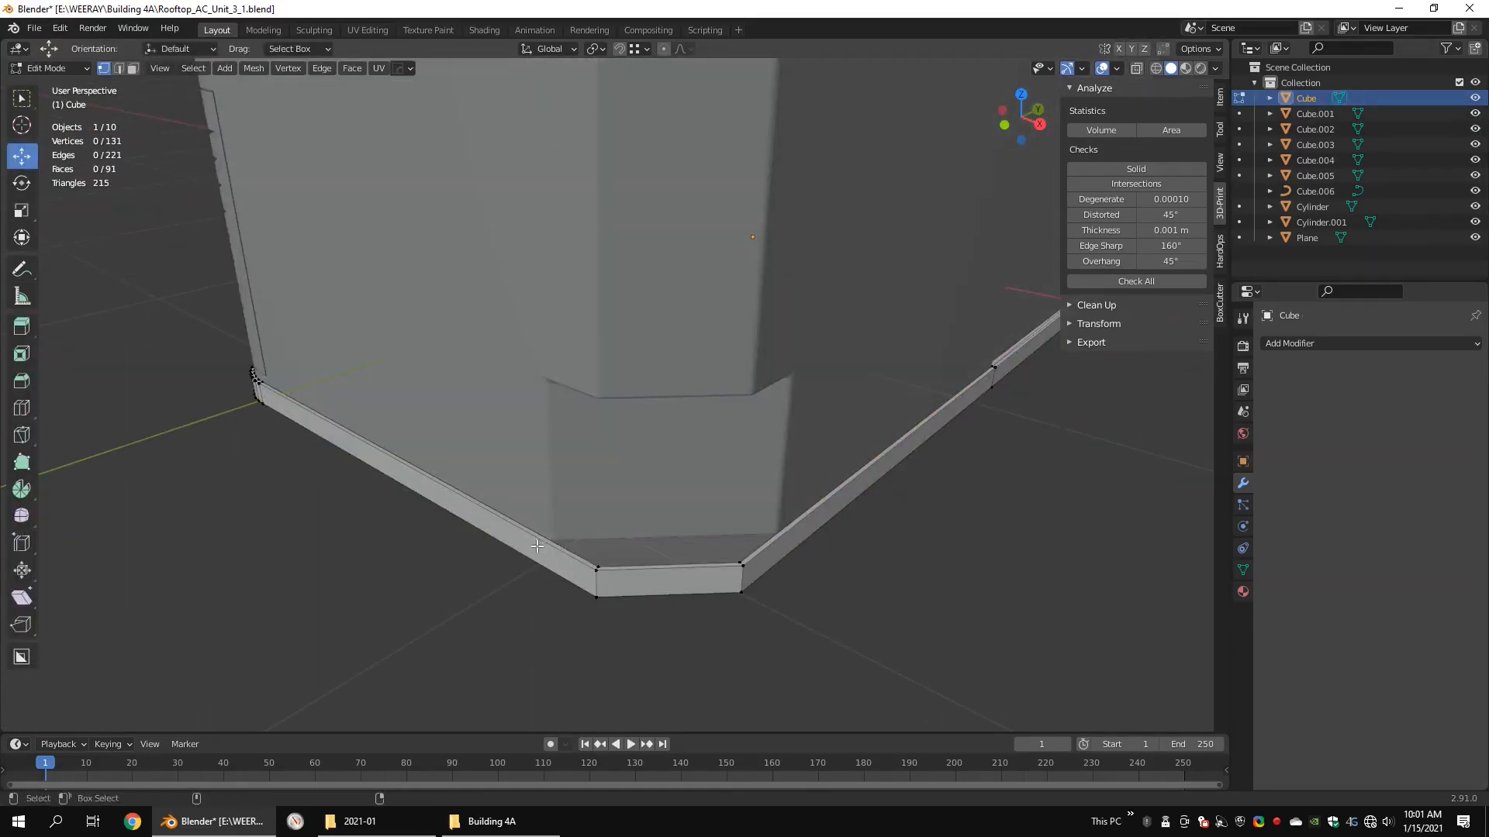
click(723, 587)
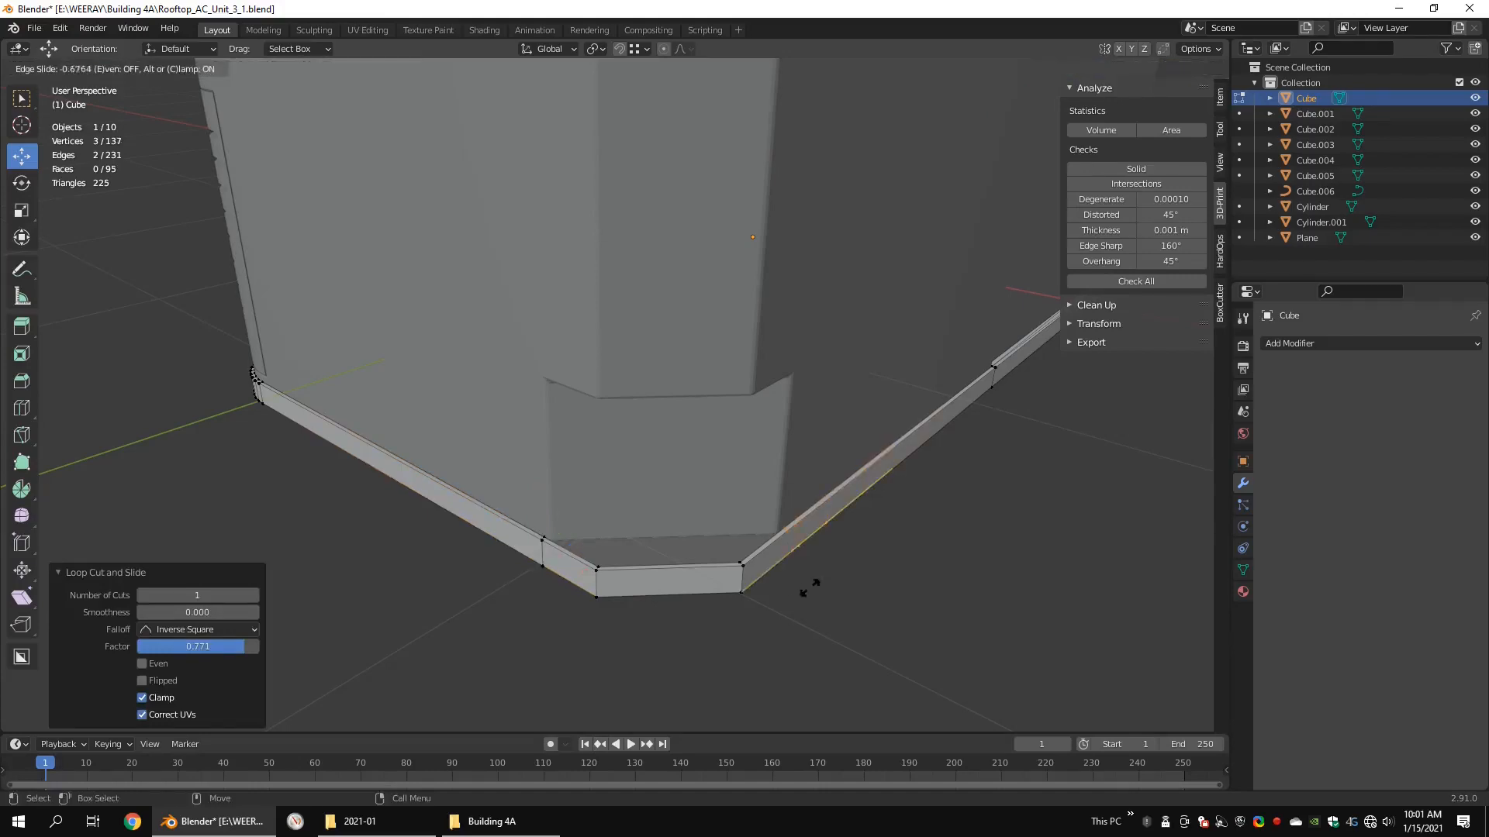
middle_drag(737, 562, 772, 557)
shift+middle_drag(772, 557, 753, 456)
Step: Fill the open ledge at the base's chamfered corner with a face between the two new cuts
scroll(461, 442, up, 4)
click(454, 559)
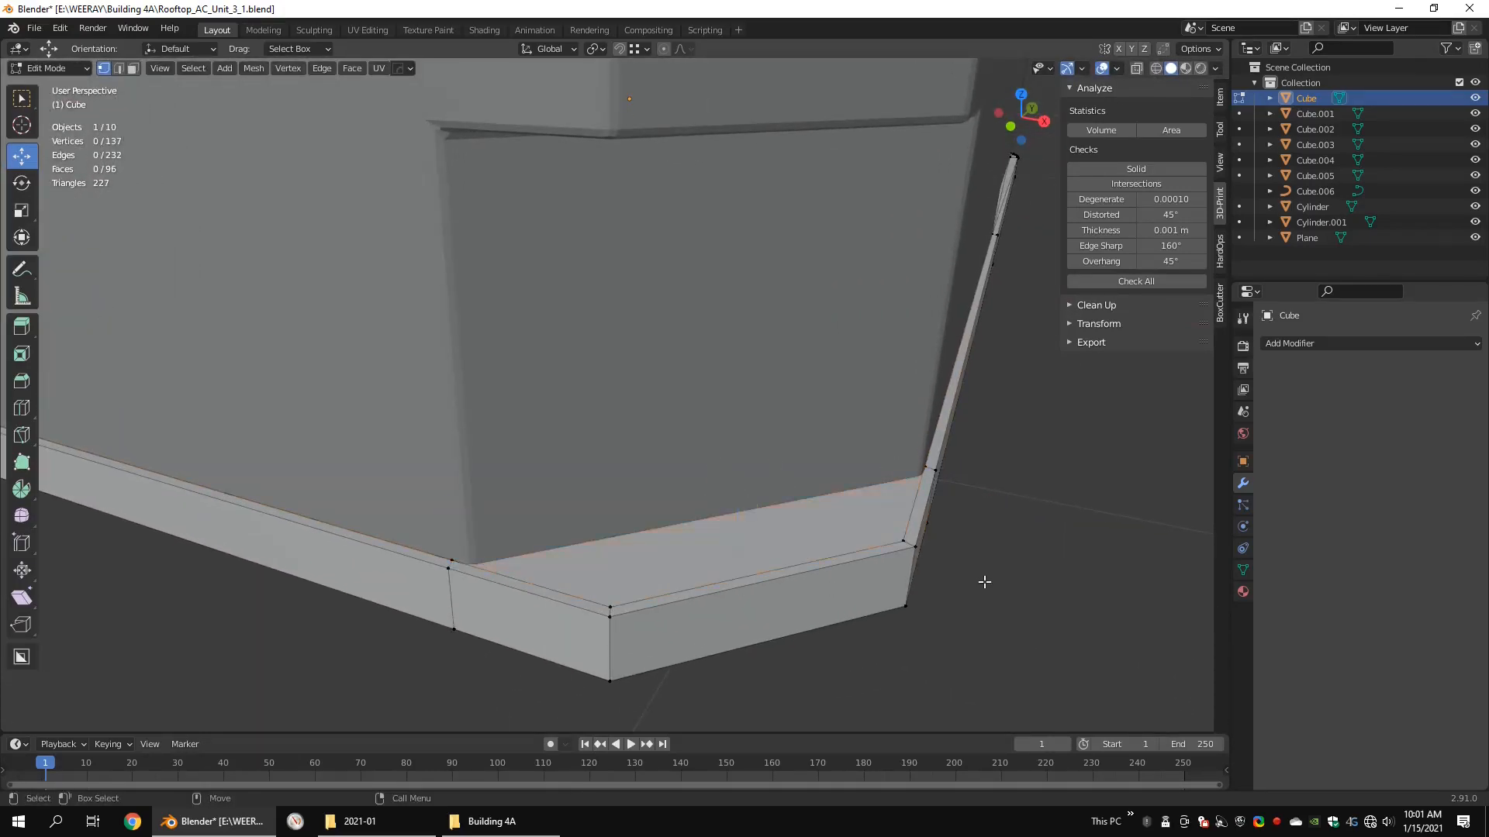
middle_drag(985, 581, 897, 462)
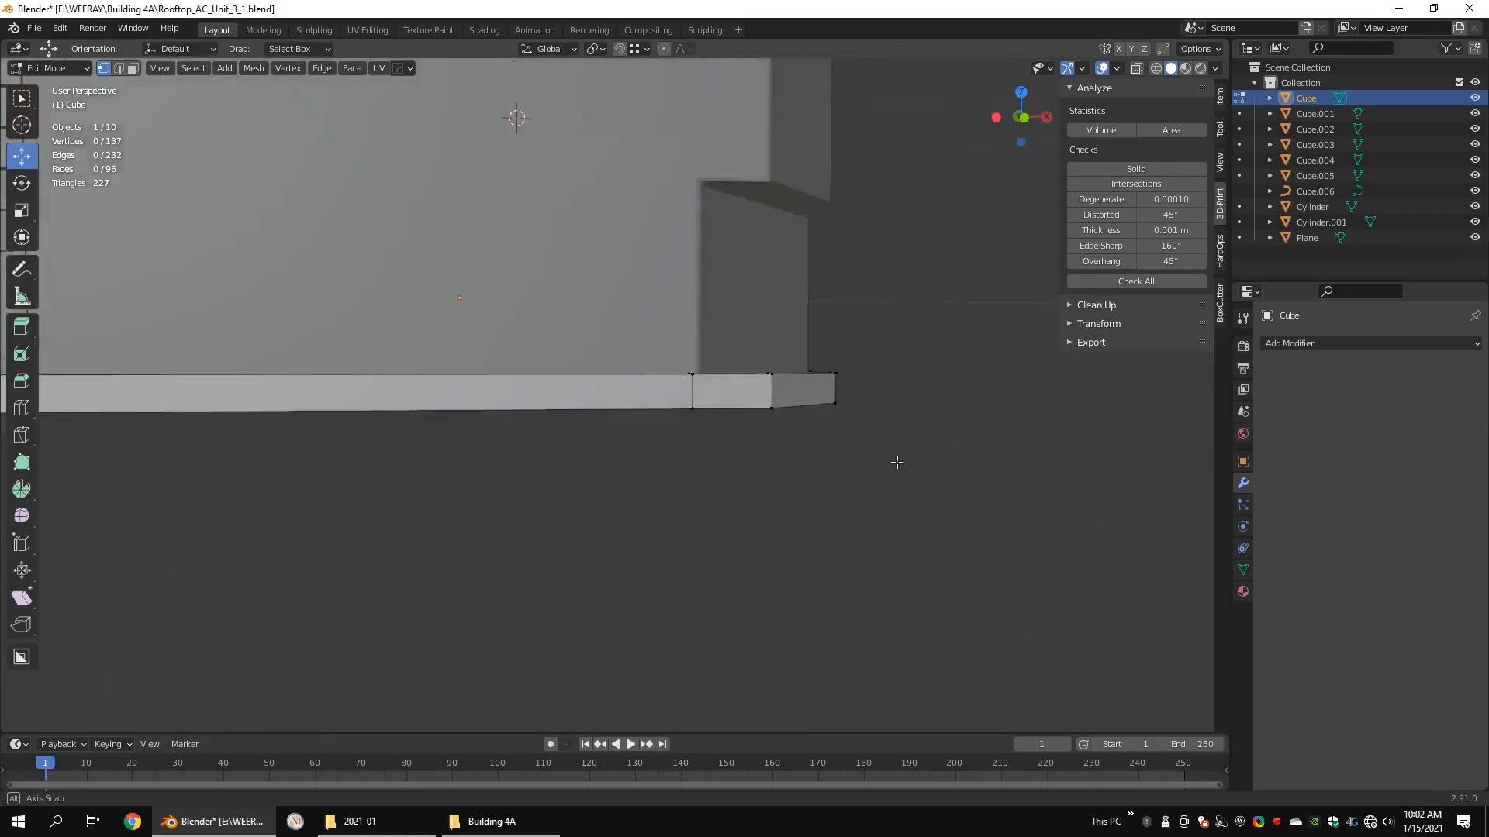
Step: Bevel the base's bottom perimeter edges with a width of 0.008 m and 2 segments
scroll(756, 411, down, 3)
middle_drag(615, 359, 742, 474)
key(2)
double_click(625, 437)
scroll(897, 540, up, 3)
click(879, 540)
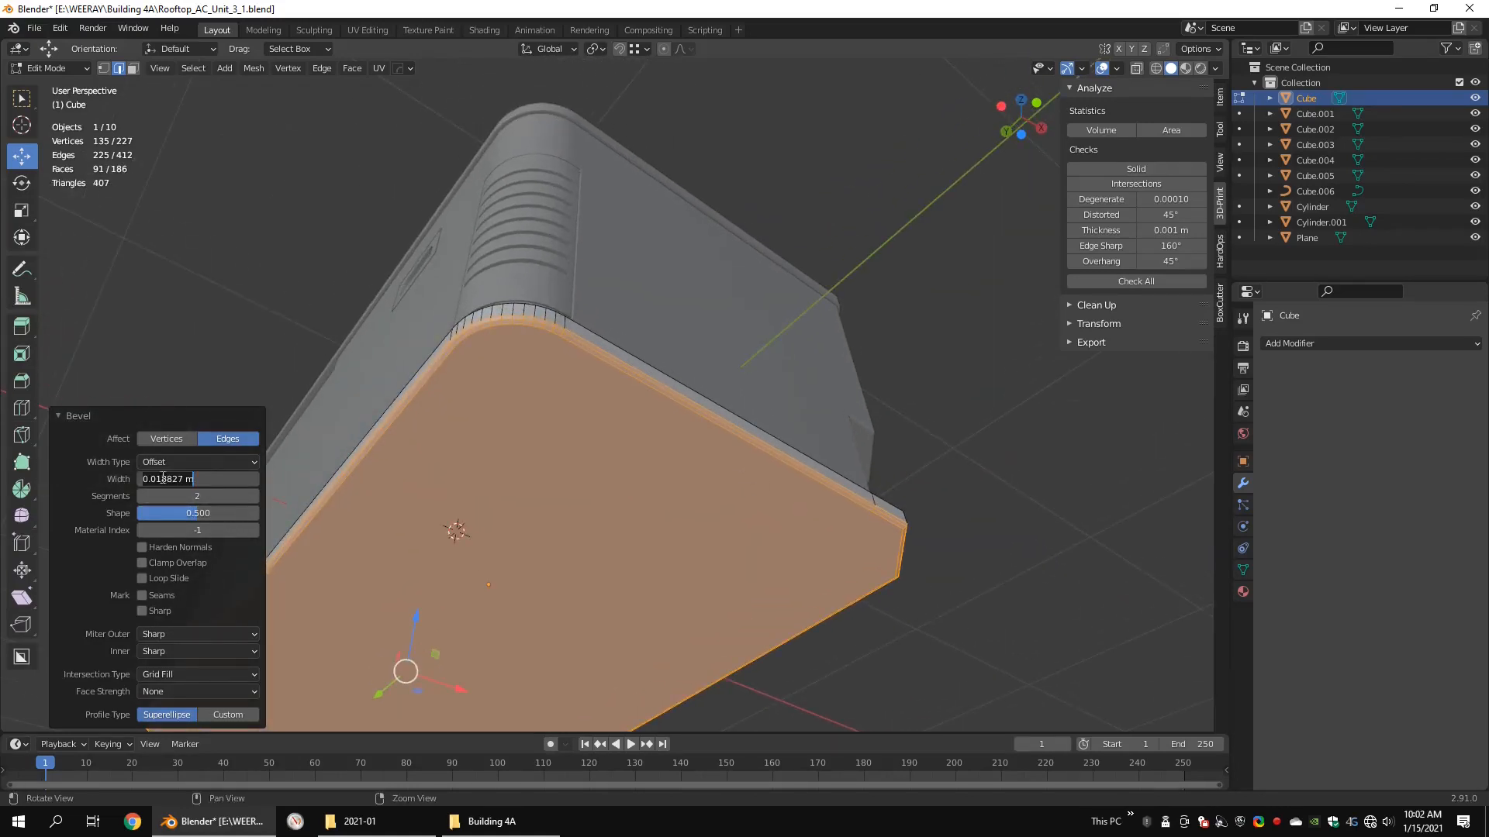
Step: Inset the base's bottom face by about 0.008 m and triangulate the inner face
key(3)
click(685, 500)
scroll(675, 499, down, 3)
middle_drag(620, 500, 702, 546)
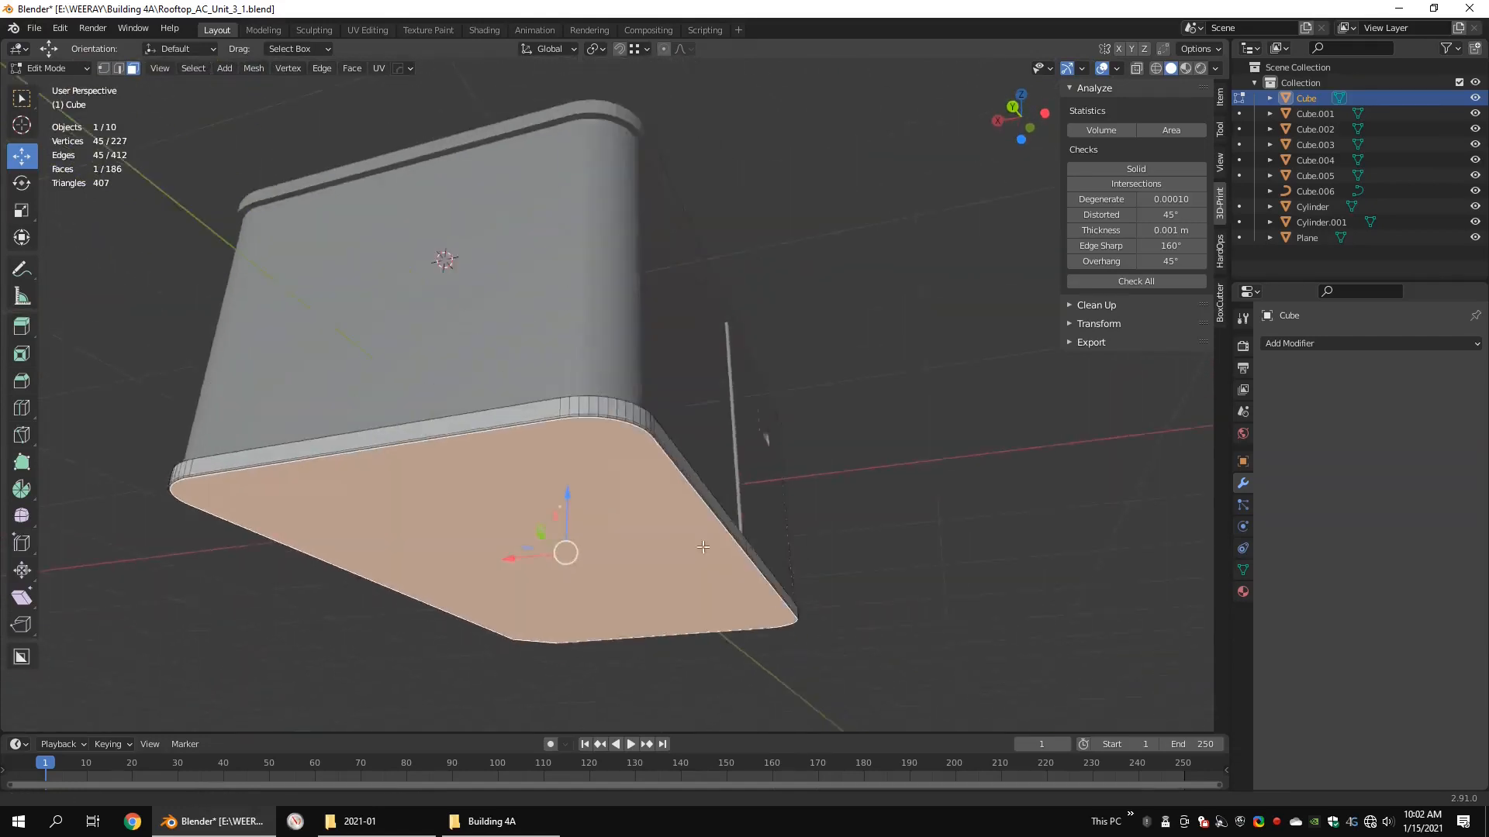
scroll(703, 547, up, 5)
right_click(628, 461)
click(621, 528)
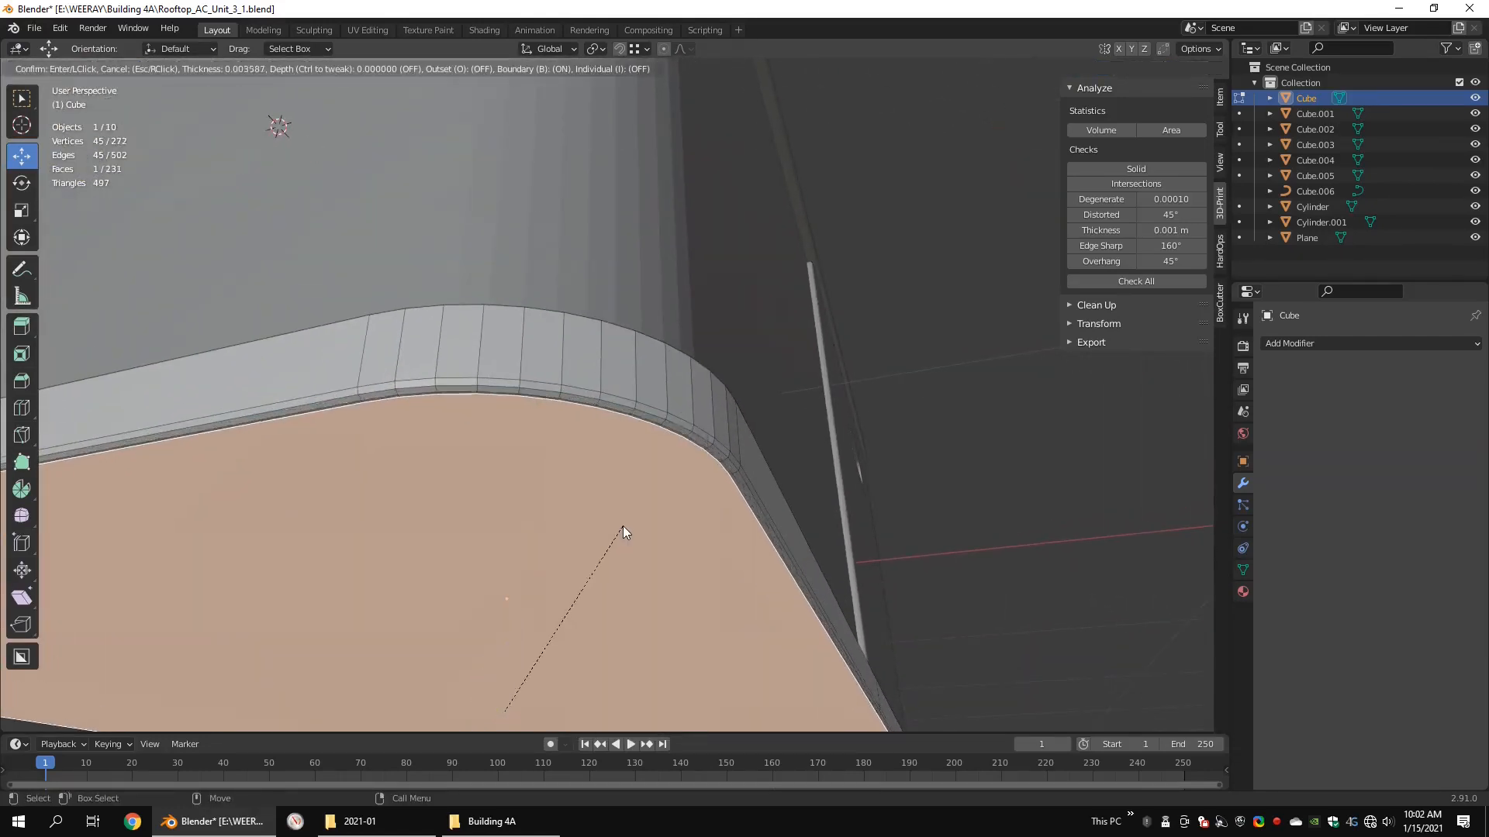
click(622, 529)
right_click(748, 458)
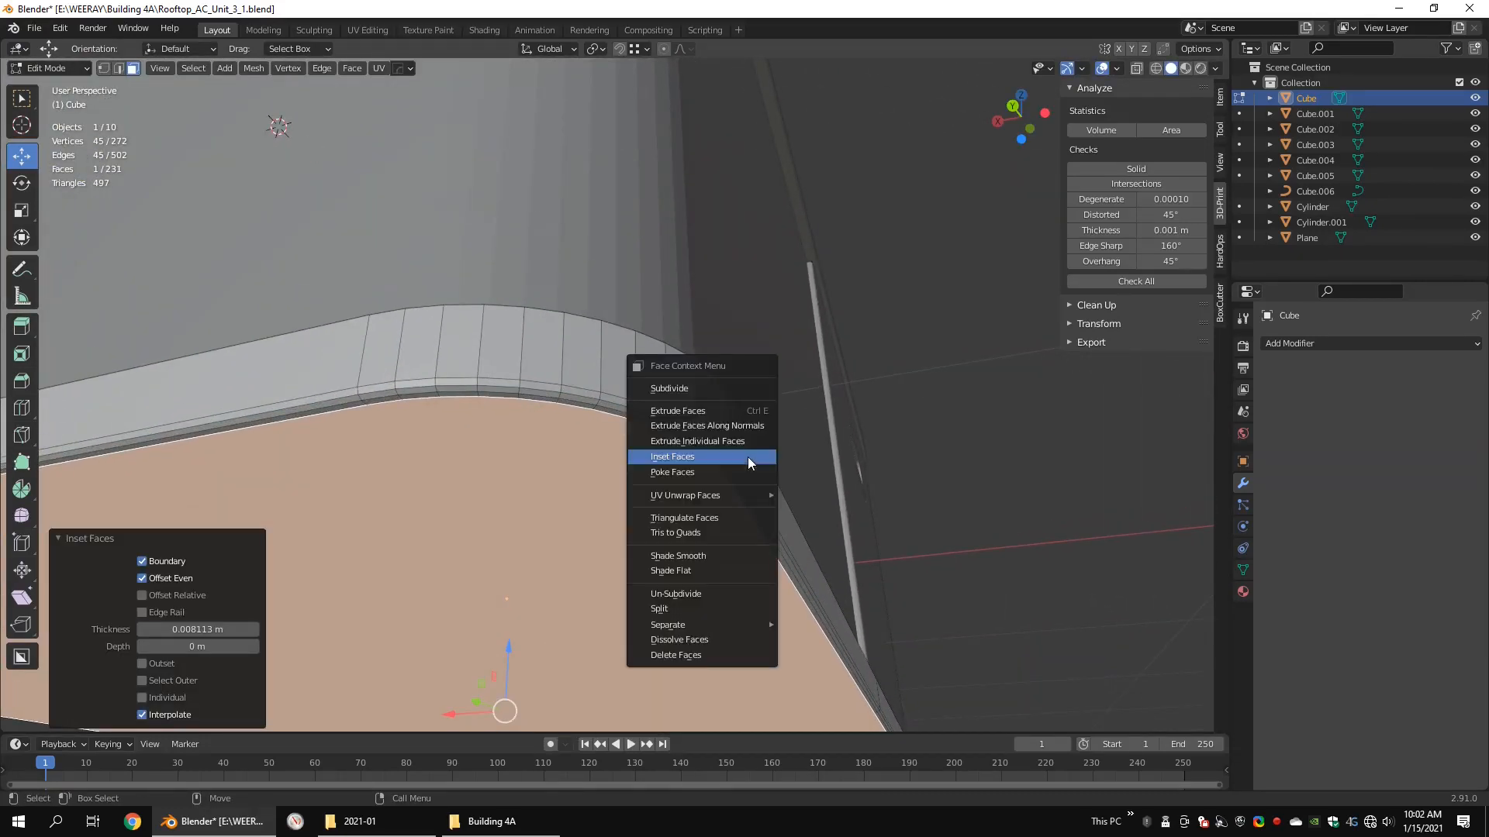
click(715, 520)
scroll(736, 519, down, 6)
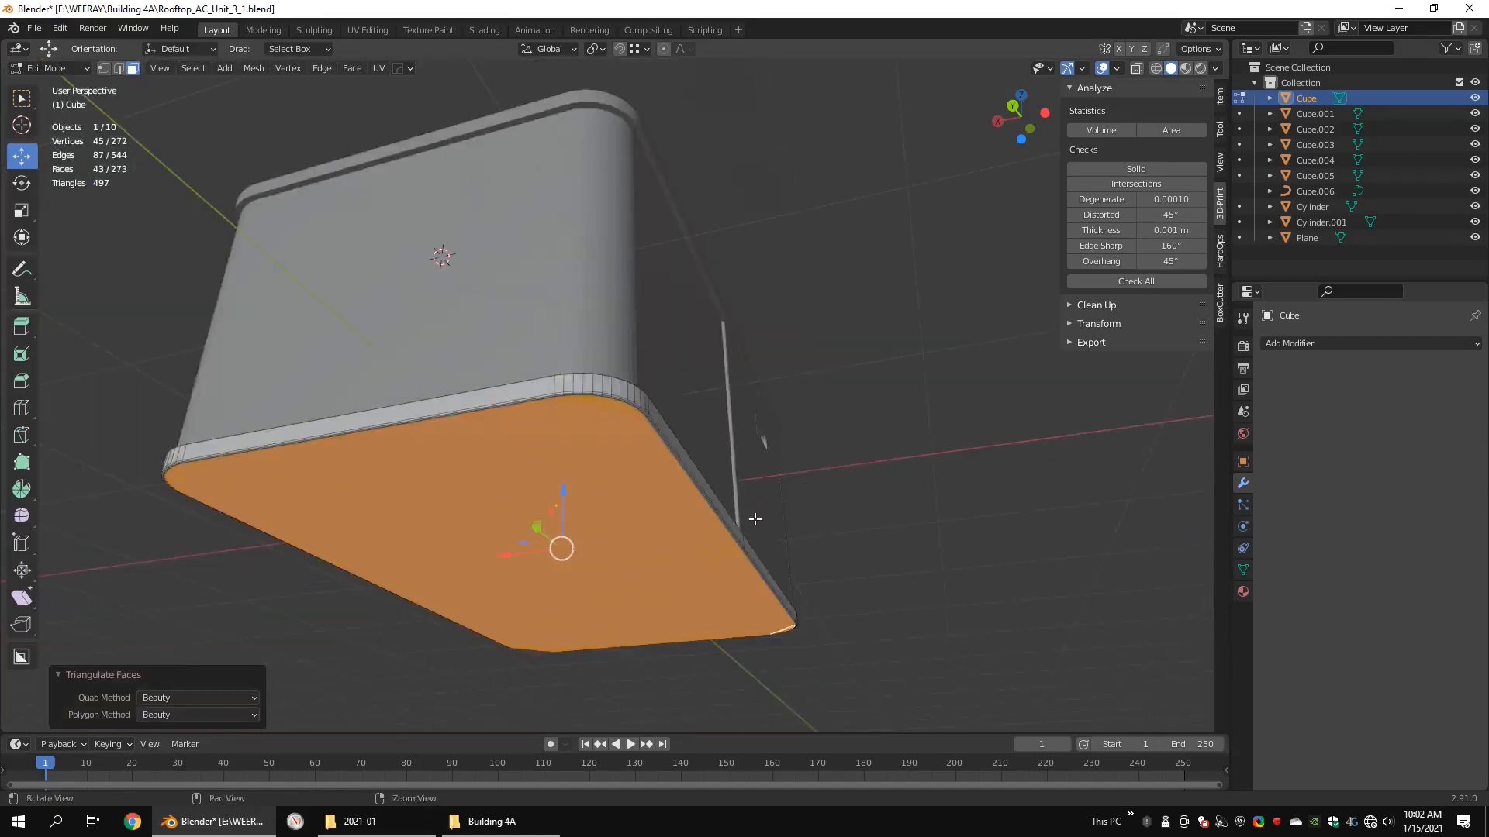
Step: Bevel the outer border edges of the corner louver panel with a width of 0.008 m and 2 segments
alt+drag(755, 519, 515, 504)
click(938, 448)
alt+drag(938, 448, 961, 535)
key(4)
click(719, 375)
key(1)
scroll(720, 358, up, 10)
key(2)
double_click(721, 394)
key(shift+z)
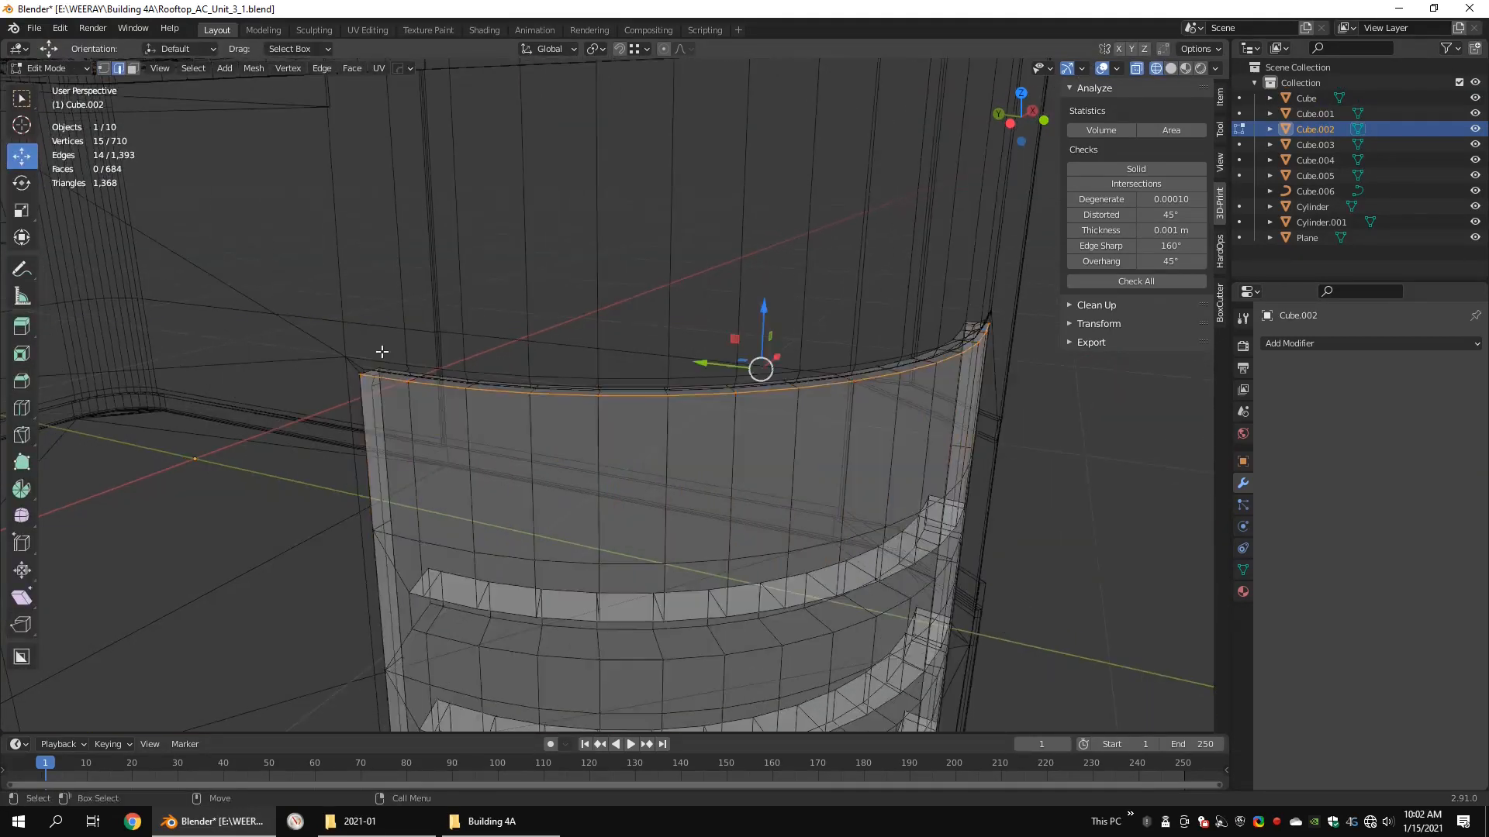
shift+double_click(368, 434)
alt+drag(368, 433, 665, 496)
scroll(614, 418, up, 6)
shift+double_click(609, 418)
scroll(589, 426, down, 6)
scroll(664, 448, up, 5)
shift+click(665, 445)
alt+drag(664, 445, 1000, 442)
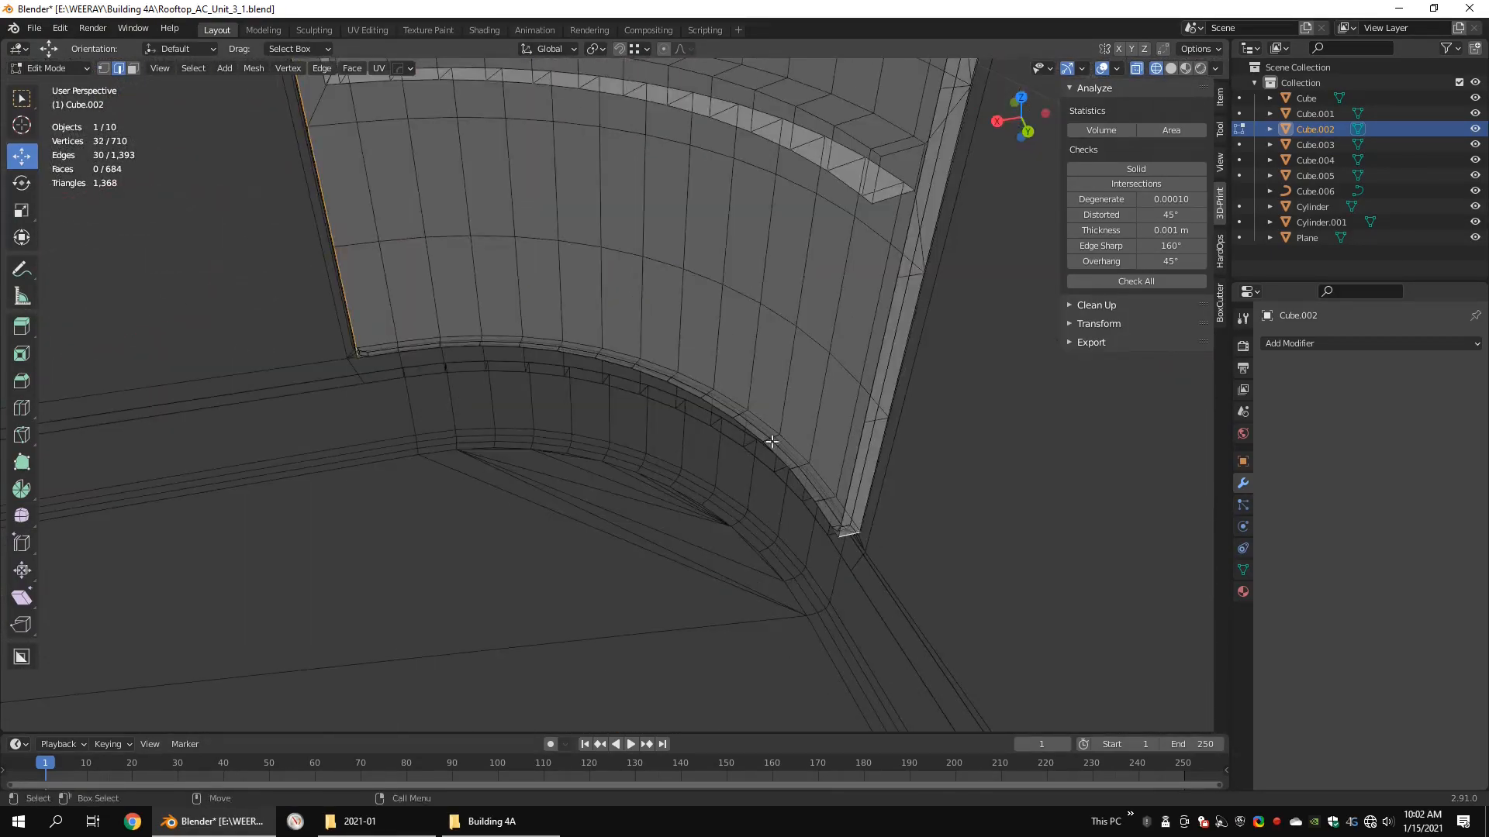
shift+click(847, 530)
key(KP_7)
scroll(695, 247, up, 3)
scroll(744, 276, down, 4)
alt+drag(521, 396, 652, 306)
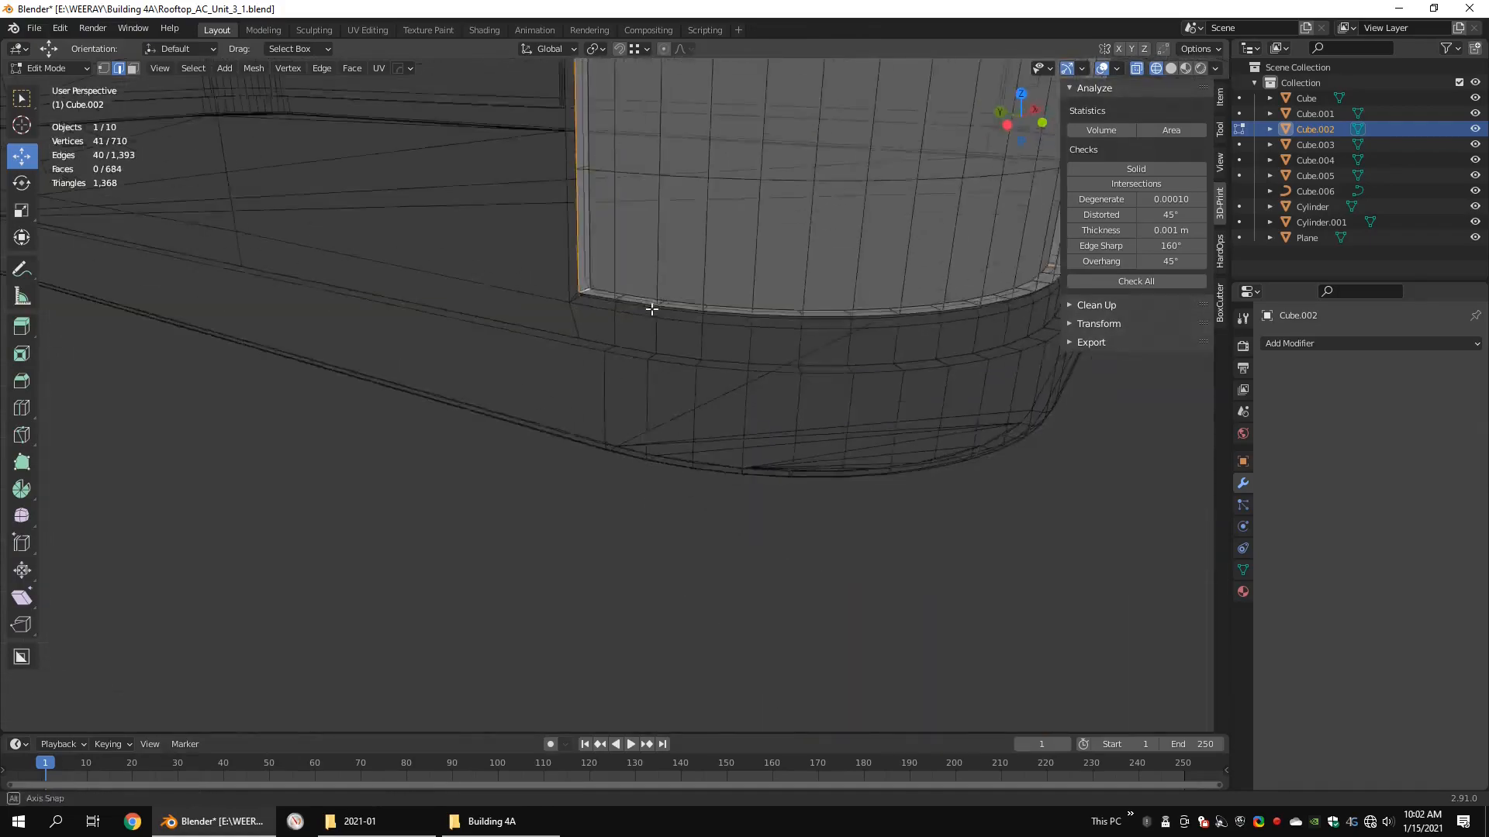
alt+middle_drag(651, 305, 538, 465)
shift+double_click(624, 505)
alt+drag(814, 481, 795, 428)
scroll(701, 419, down, 4)
click(836, 440)
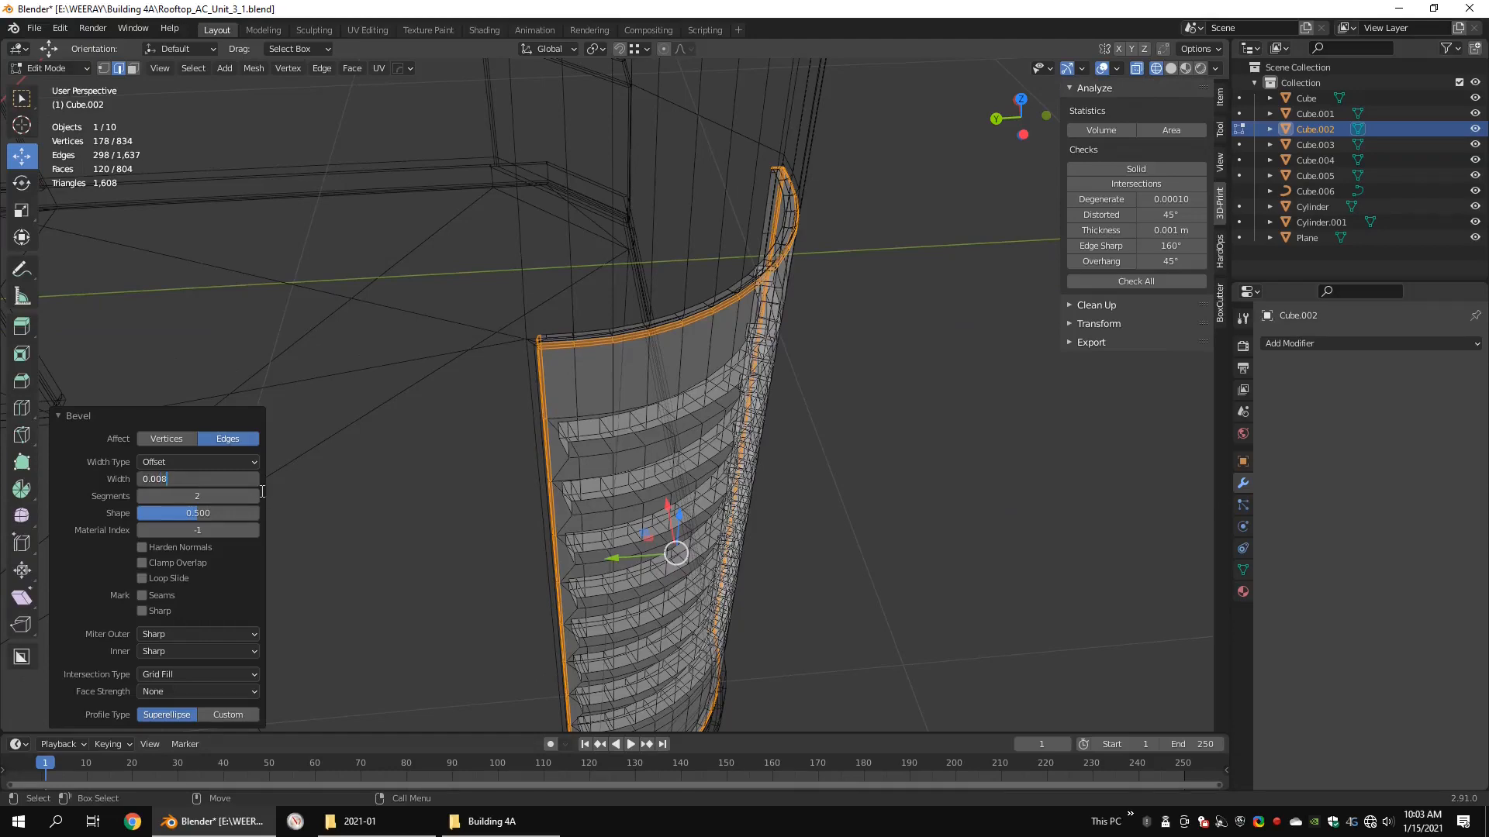
Step: Check the beveled border of the corner louver panel in wireframe and solid display, and finish editing its mesh
alt+drag(549, 345, 458, 316)
key(shift+z)
mouse_move(714, 326)
alt+mouse_down()
mouse_move(609, 306)
mouse_move(837, 318)
alt+mouse_up()
click(666, 307)
scroll(691, 311, down, 3)
alt+middle_drag(852, 667, 876, 535)
alt+drag(892, 535, 983, 509)
key(Tab)
Step: Merge the stray vertices near the two upper corners of the recessed handle panel into its outer corner points
click(983, 508)
scroll(685, 468, up, 6)
alt+drag(561, 476, 698, 450)
scroll(625, 399, down, 6)
scroll(613, 397, up, 4)
click(637, 414)
key(Tab)
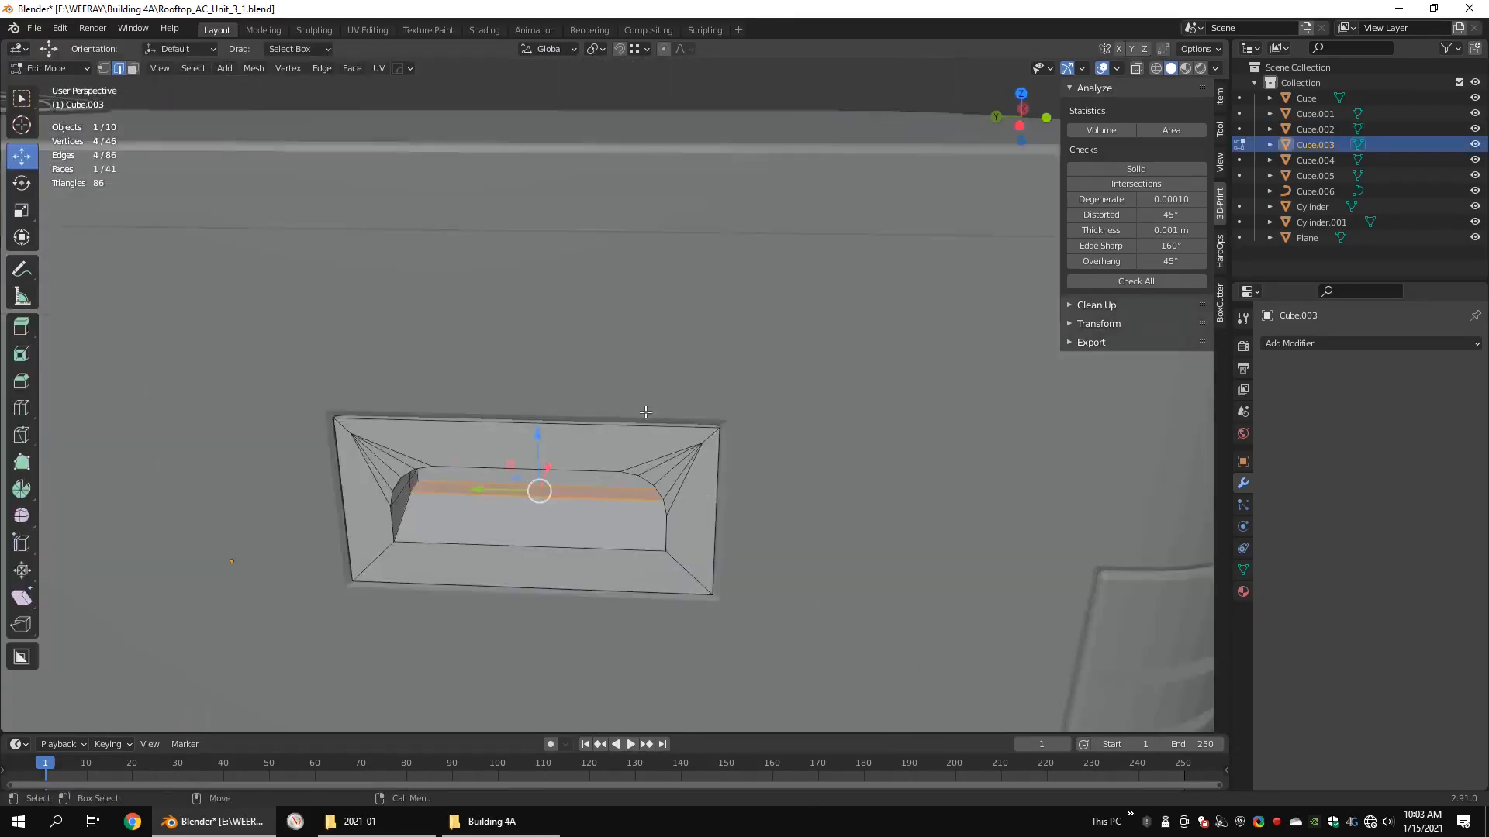
key(shift+z)
key(1)
key(2)
key(shift+z)
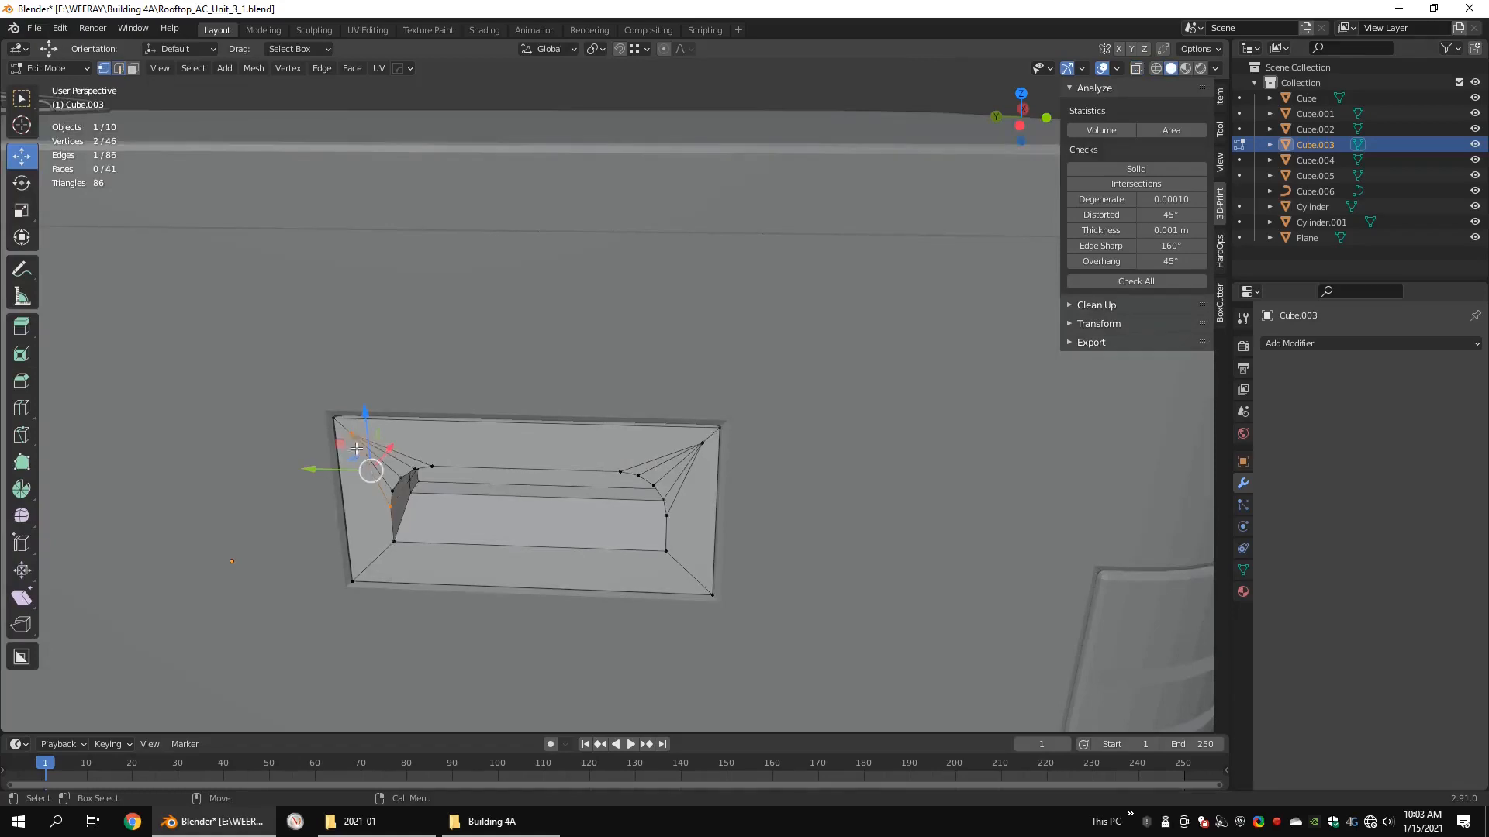
click(708, 443)
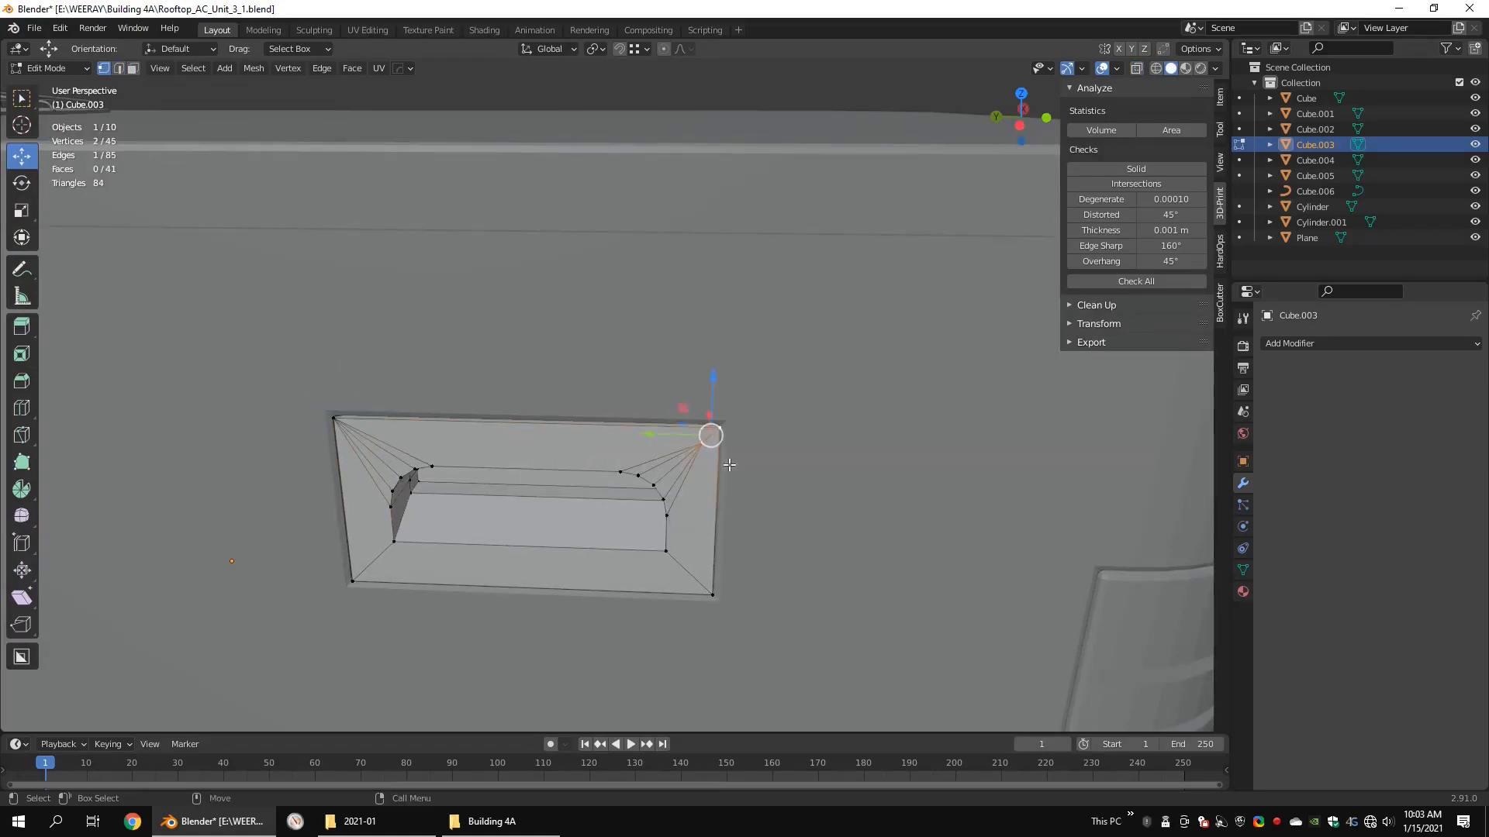
Step: Bevel the edge loop around the handle recess opening with 2 segments
middle_drag(698, 440, 487, 530)
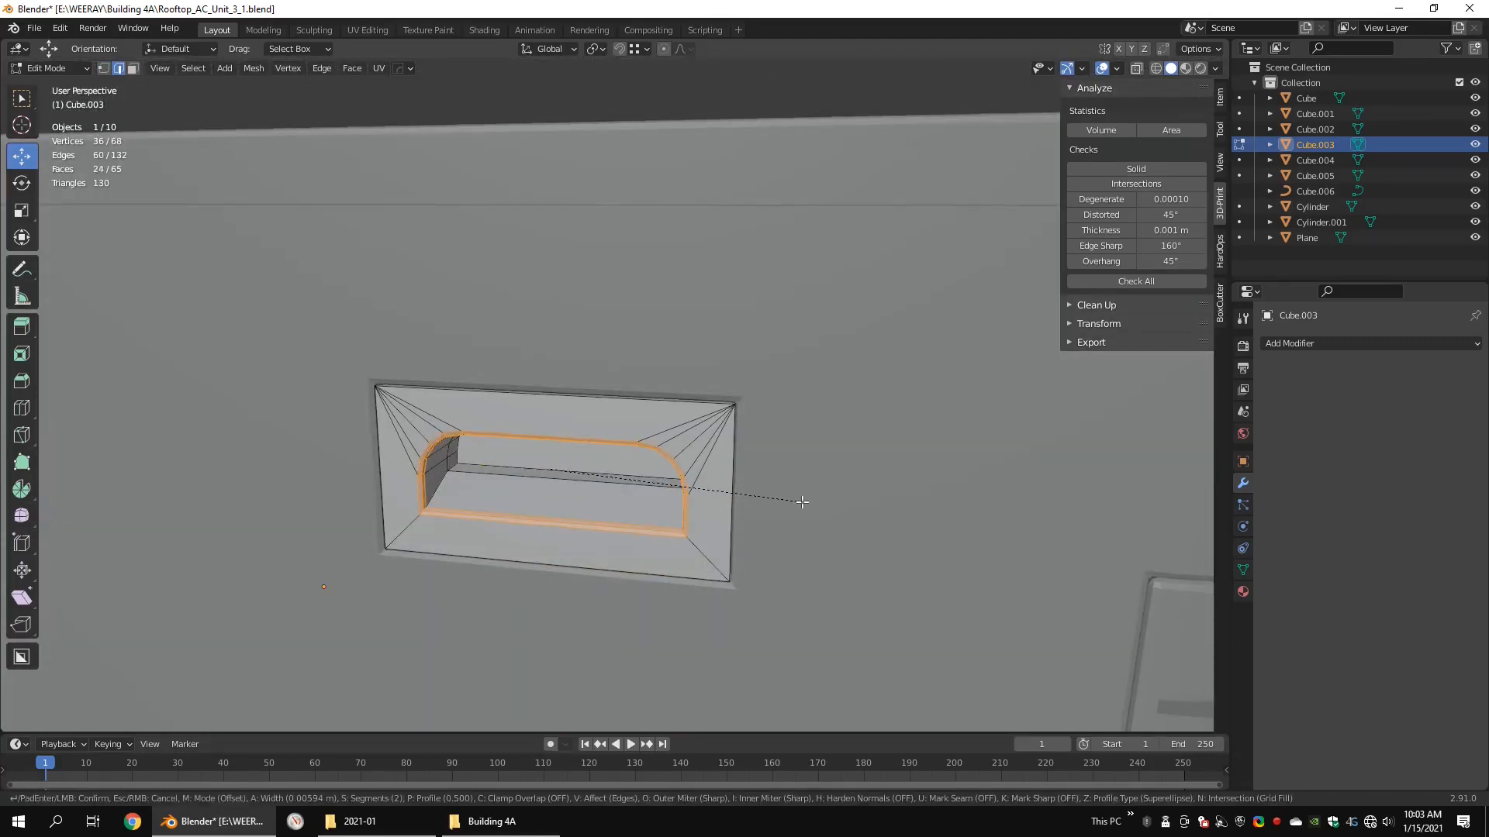
click(803, 503)
mouse_move(798, 496)
middle_down()
mouse_move(731, 451)
mouse_move(737, 465)
middle_up()
Step: Isolate the recessed handle panel and bevel its outer front border edges with a width of 0.008 m and 2 segments
key(shift+z)
click(755, 428)
shift+click(589, 403)
mouse_move(434, 465)
middle_down()
mouse_move(333, 542)
mouse_move(251, 550)
mouse_move(254, 533)
middle_up()
shift+click(275, 530)
shift+click(543, 622)
shift+click(801, 573)
middle_drag(803, 577, 836, 574)
shift+click(782, 587)
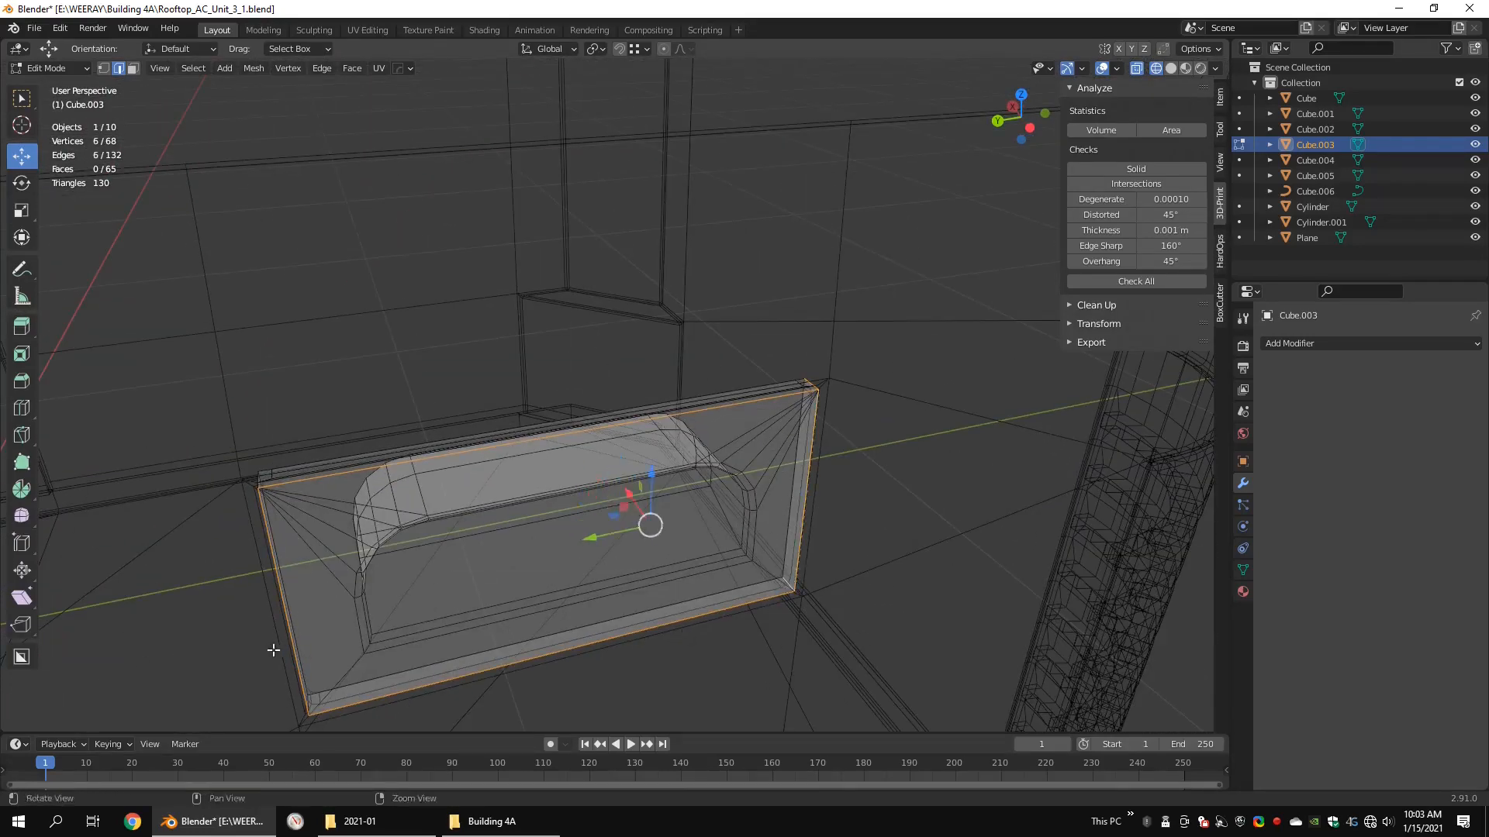
shift+click(309, 704)
key(KP_Divide)
mouse_move(273, 650)
alt+mouse_down()
mouse_move(521, 458)
mouse_move(535, 504)
mouse_move(299, 445)
mouse_move(364, 449)
alt+mouse_up()
key(shift+z)
key(ctrl+b)
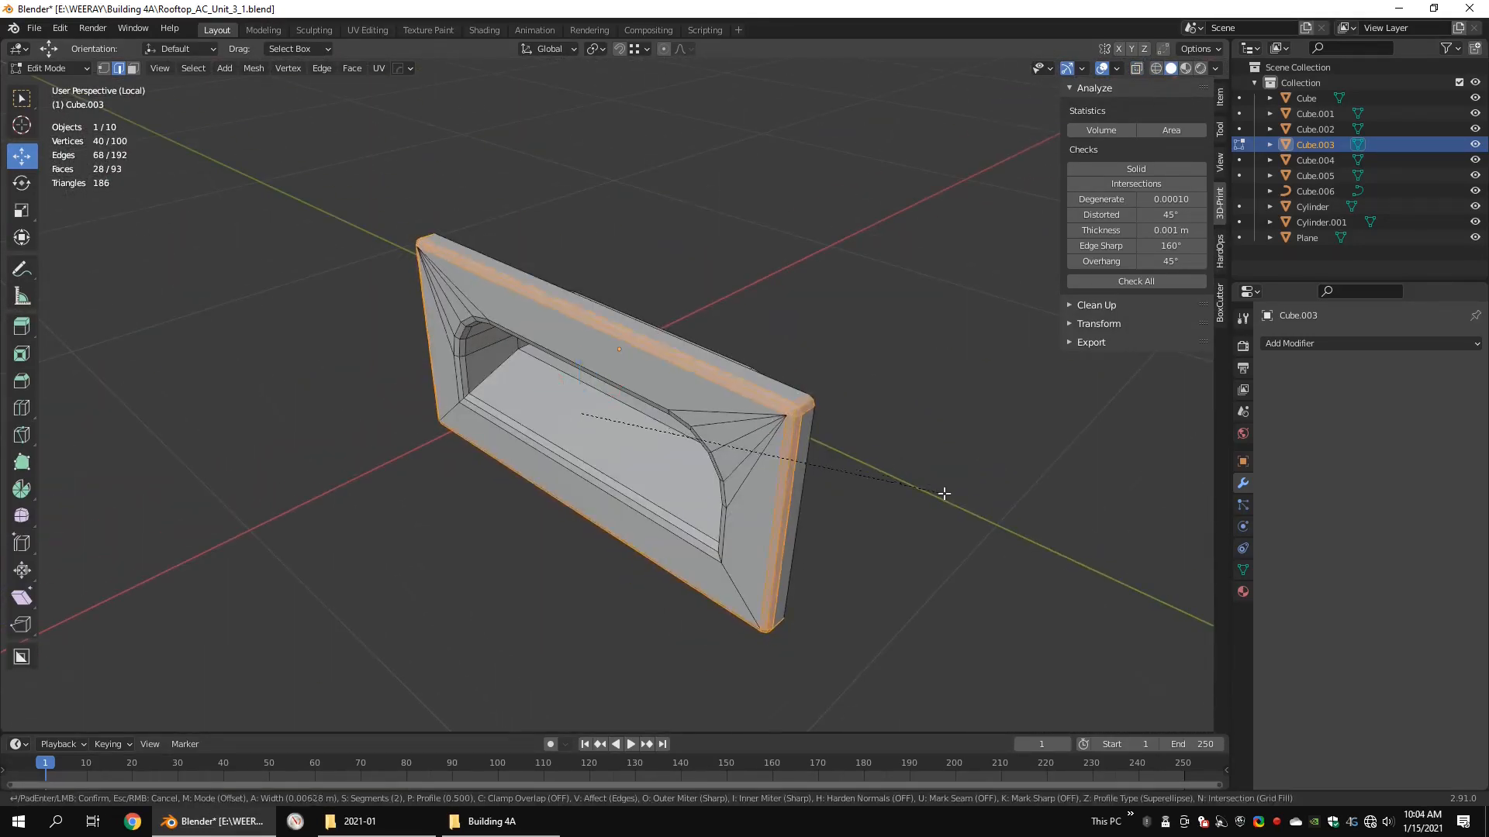
click(944, 493)
alt+drag(944, 493, 977, 447)
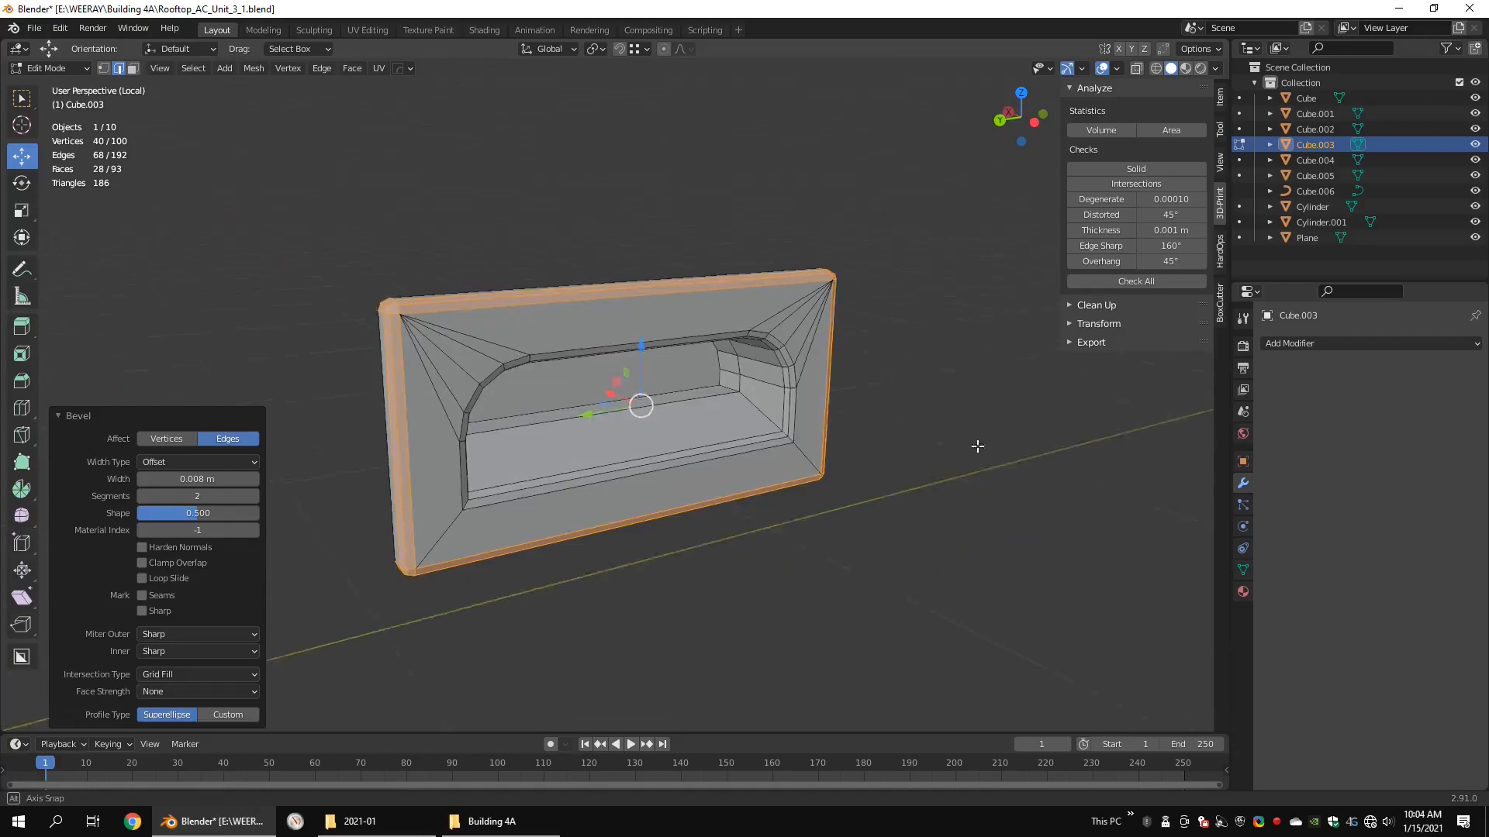
Step: Inset the ring of front faces on the recessed handle panel and return to the full model
click(462, 356)
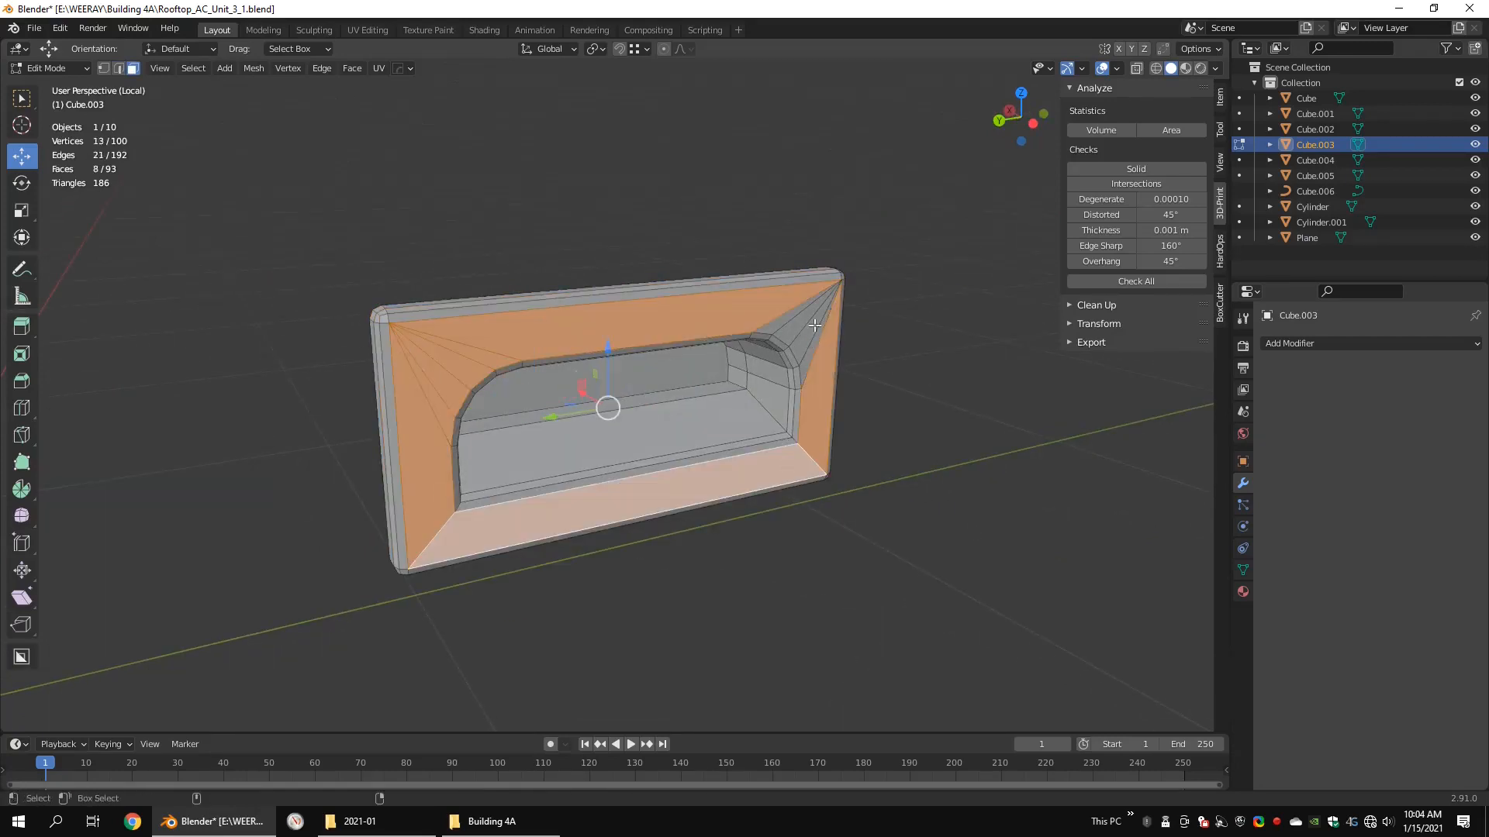
key(Escape)
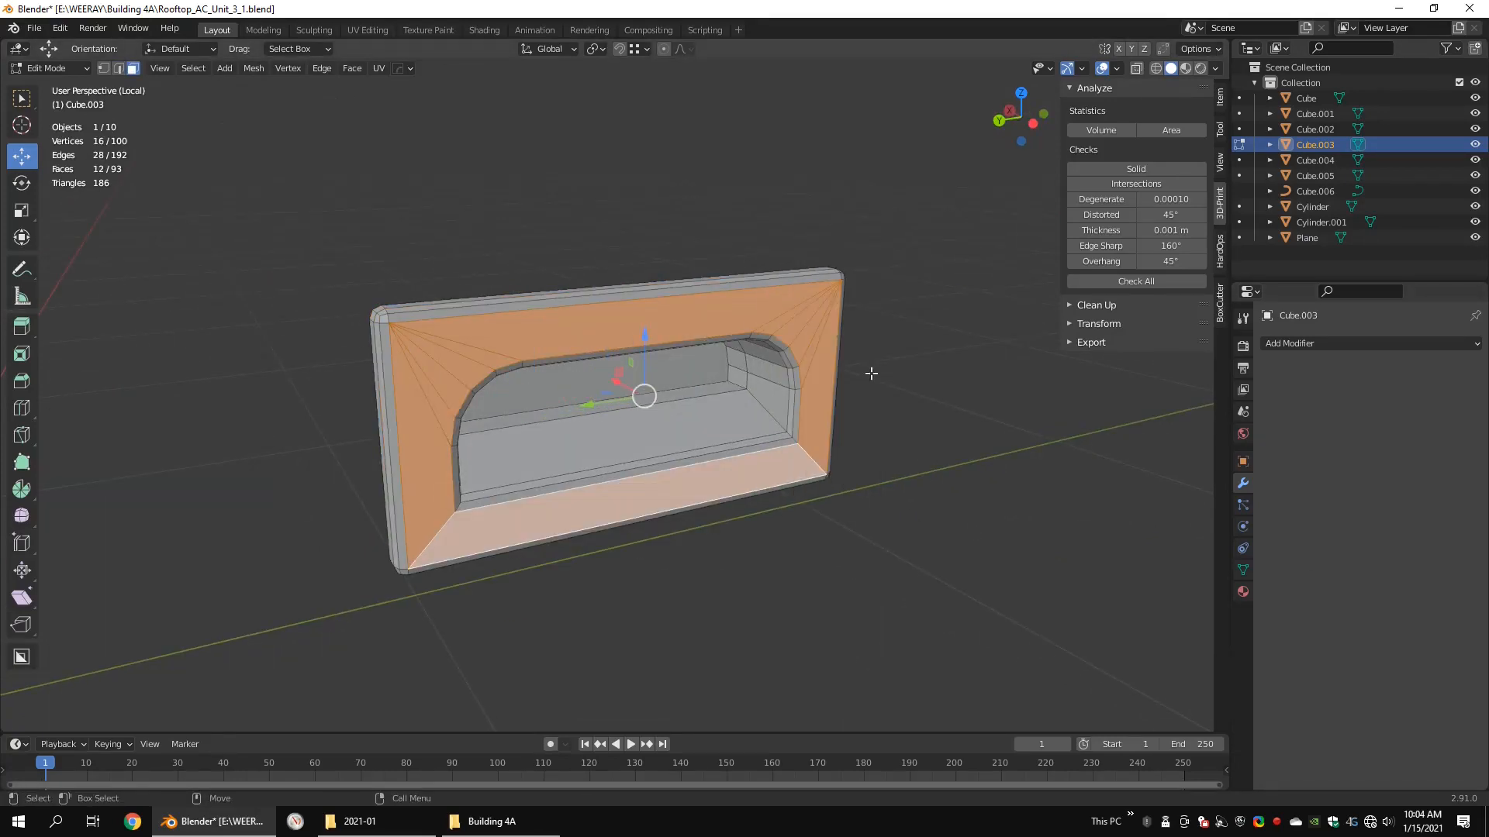
click(821, 304)
key(slash)
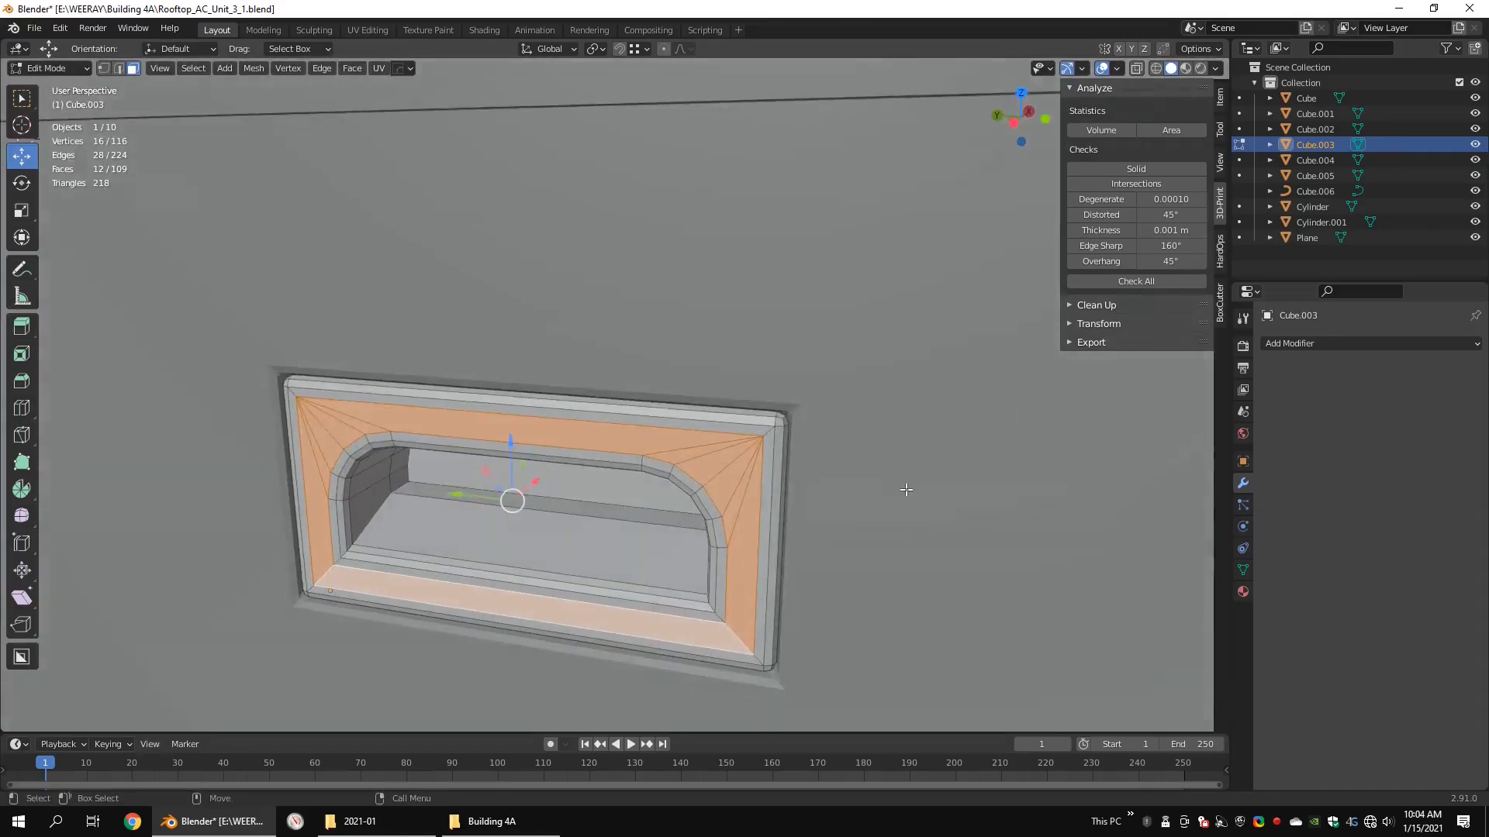
key(alt+a)
key(Tab)
key(alt+a)
Step: Bevel the two vertical edges at the base's chamfered corner with a width of 0.008 m and 2 segments
scroll(892, 475, down, 4)
middle_drag(667, 428, 515, 406)
shift+middle_drag(868, 496, 517, 471)
scroll(513, 504, up, 5)
click(559, 572)
key(Tab)
key(shift+z)
key(shift+z)
key(1)
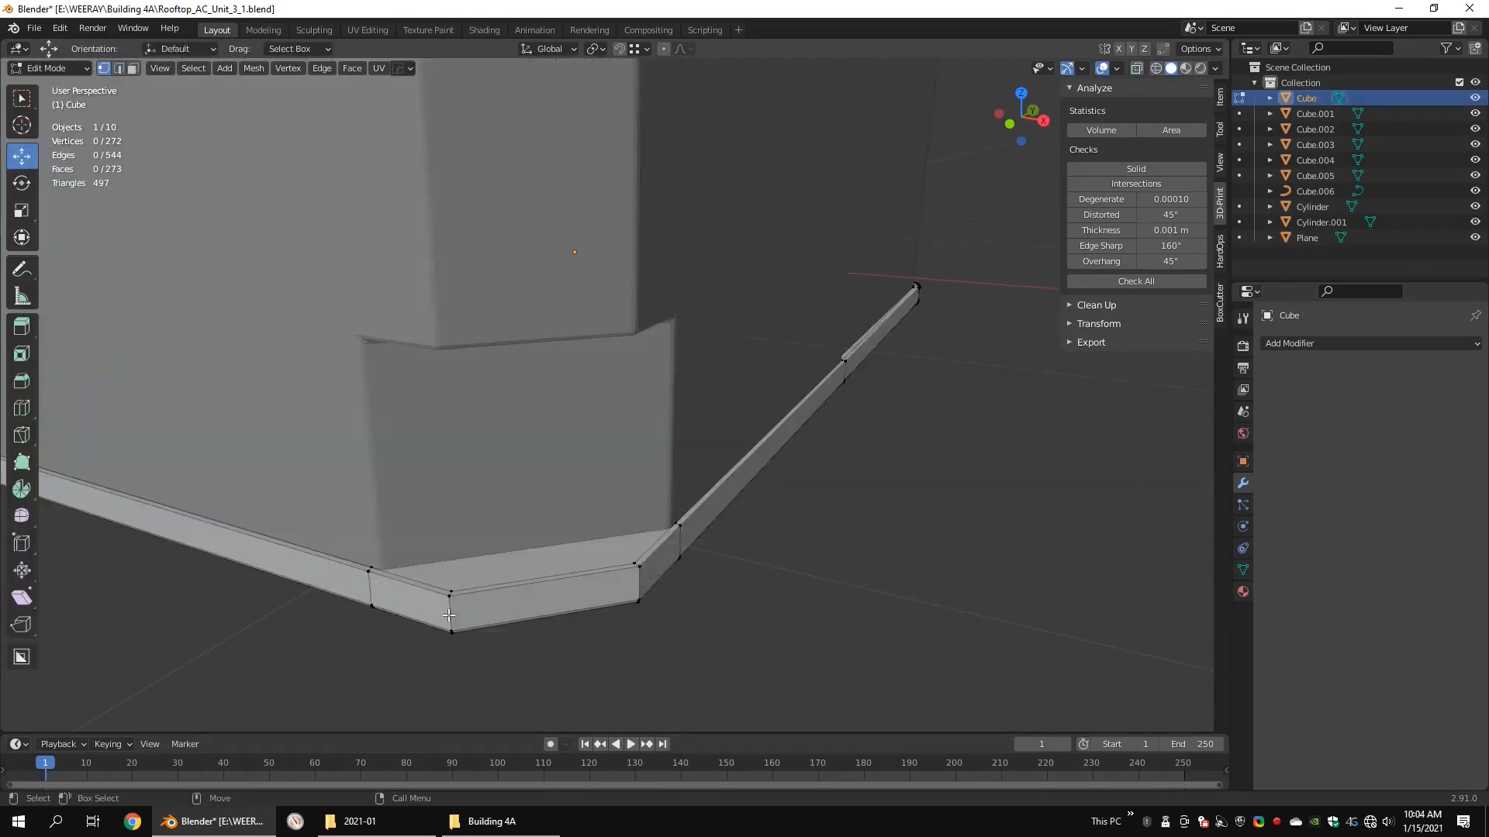
double_click(449, 614)
alt+drag(449, 615, 587, 269)
scroll(618, 380, up, 4)
shift+double_click(620, 366)
scroll(620, 372, down, 3)
alt+drag(621, 373, 732, 442)
shift+click(564, 310)
scroll(636, 403, up, 2)
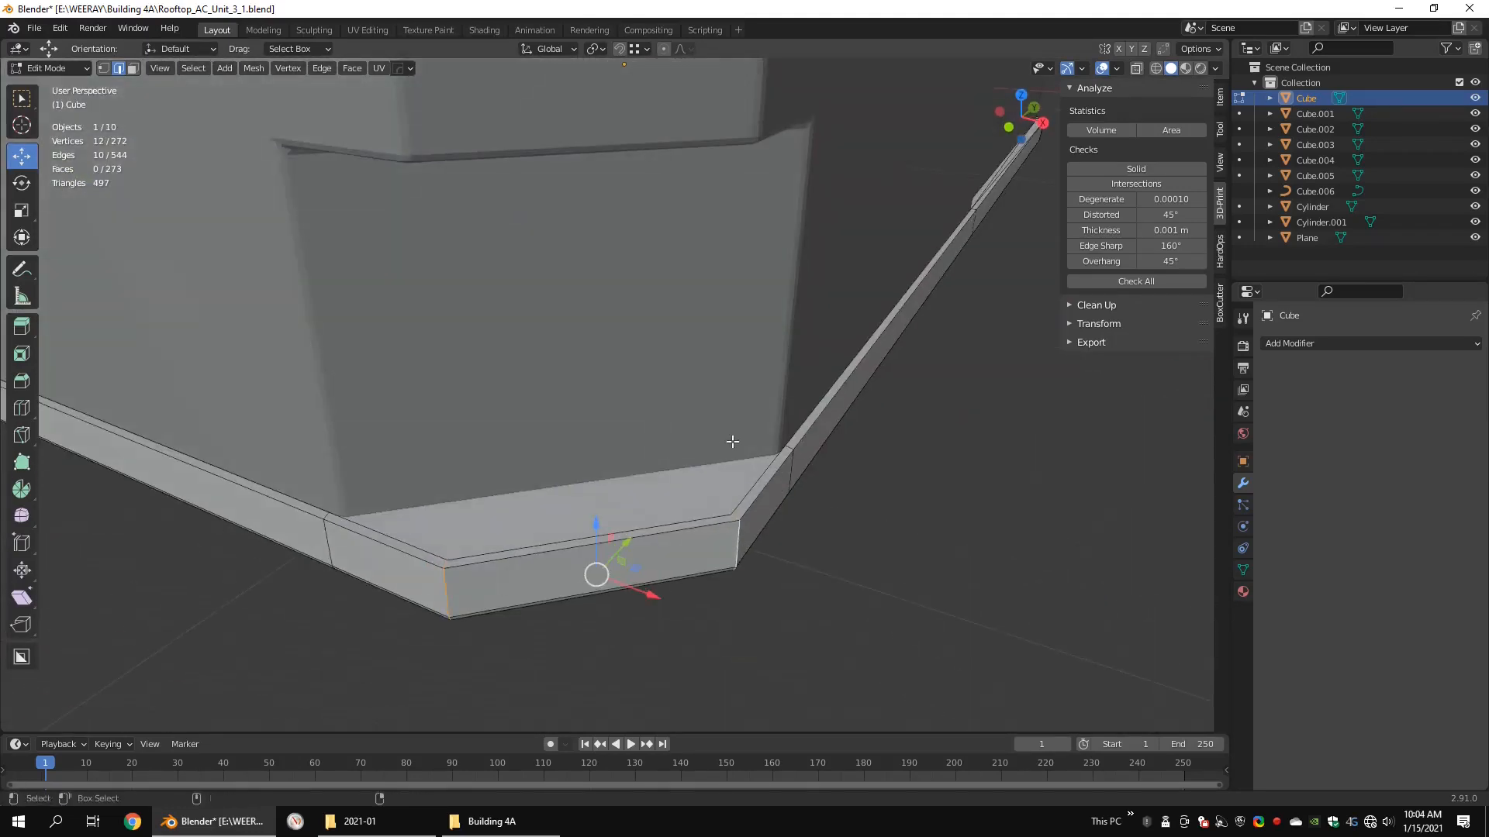
click(757, 443)
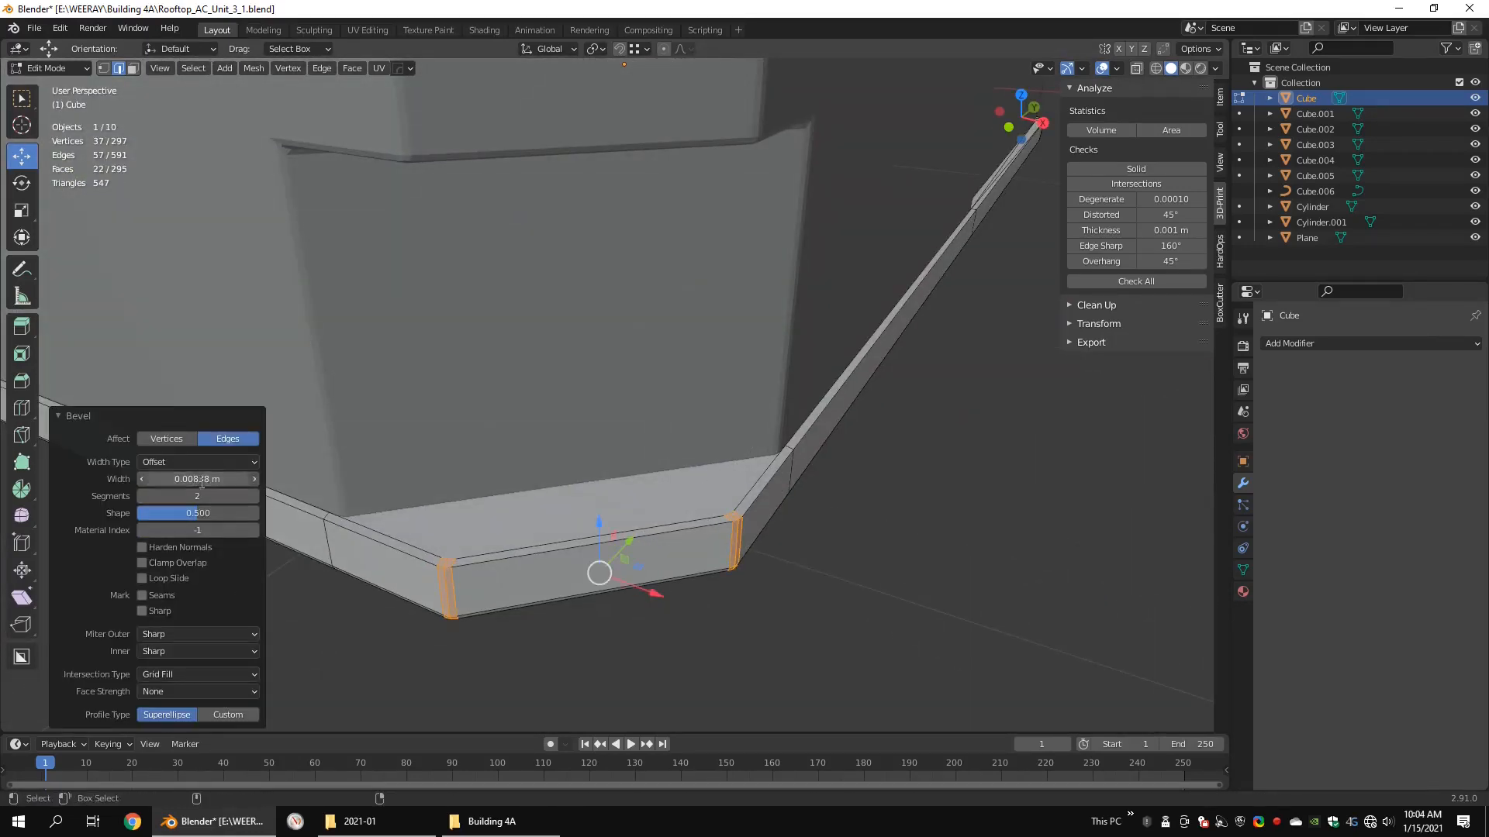
alt+drag(436, 505, 403, 534)
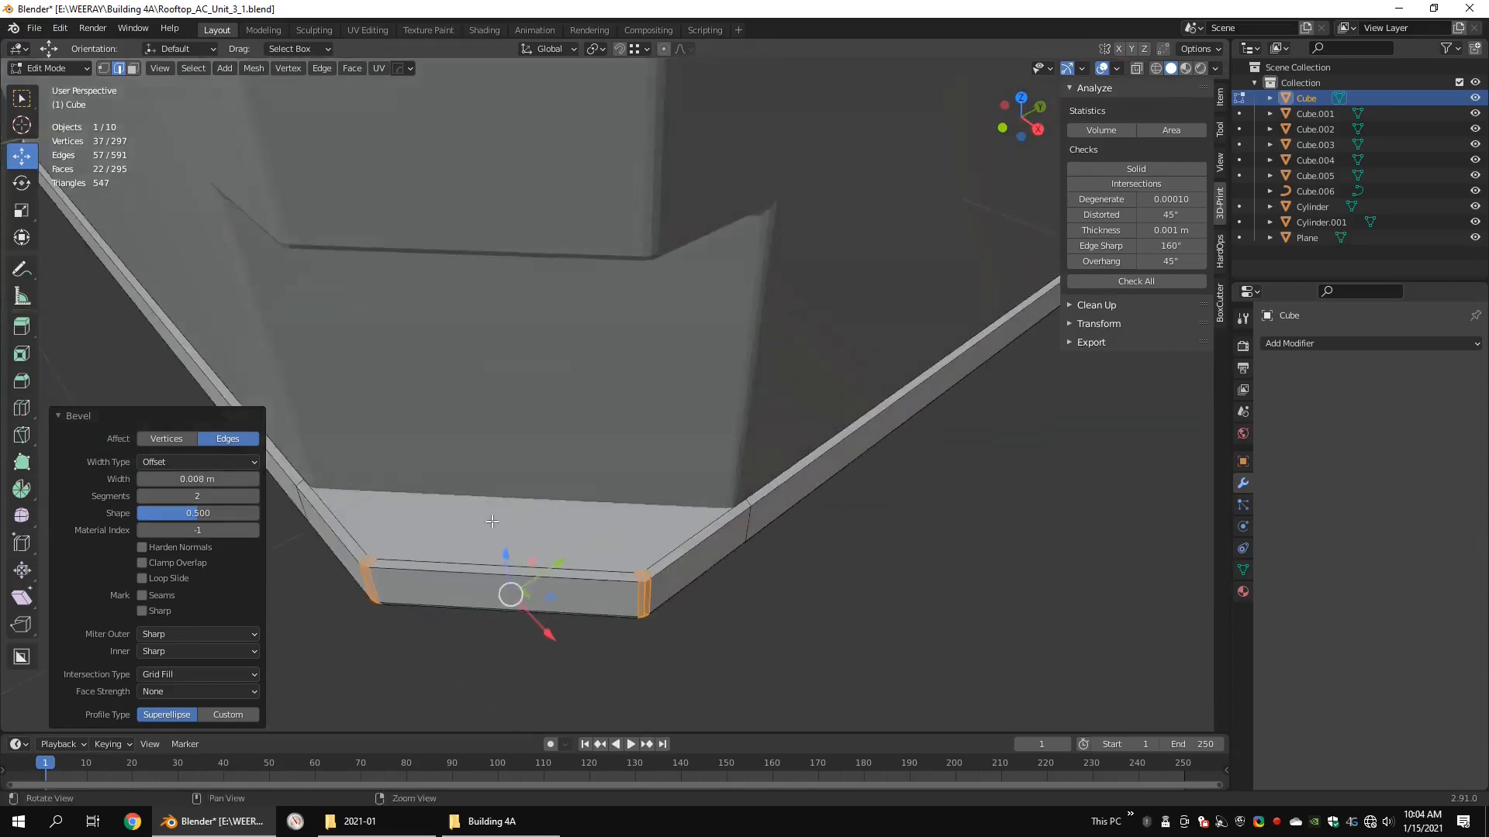
Step: Triangulate the ledge face at the base's chamfered corner and merge the extra bevel vertices at its two outer corners
scroll(426, 535, up, 3)
click(452, 471)
key(3)
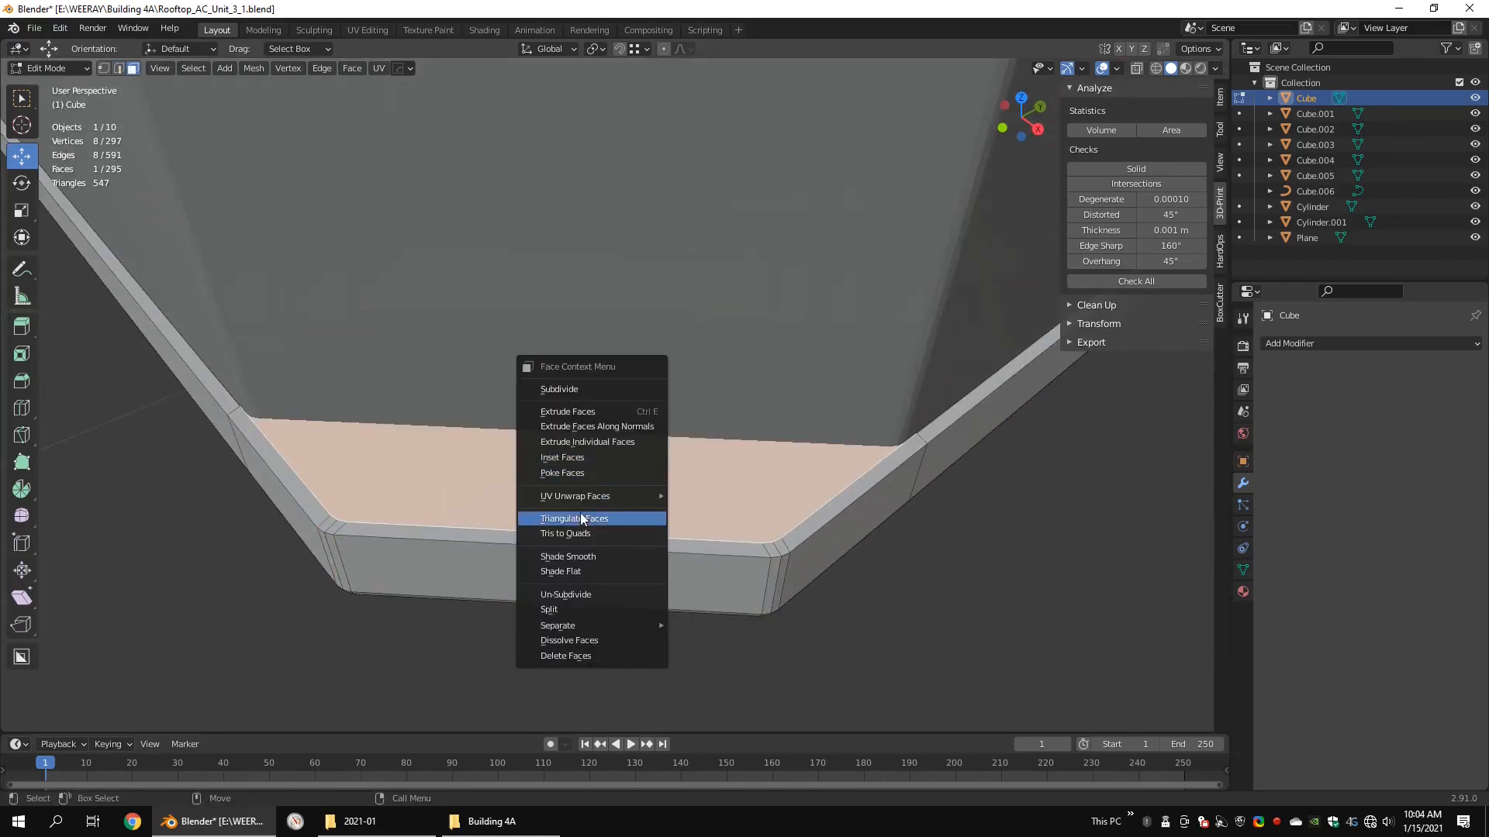
click(581, 518)
scroll(685, 456, down, 4)
scroll(609, 496, up, 4)
alt+drag(620, 564, 631, 546)
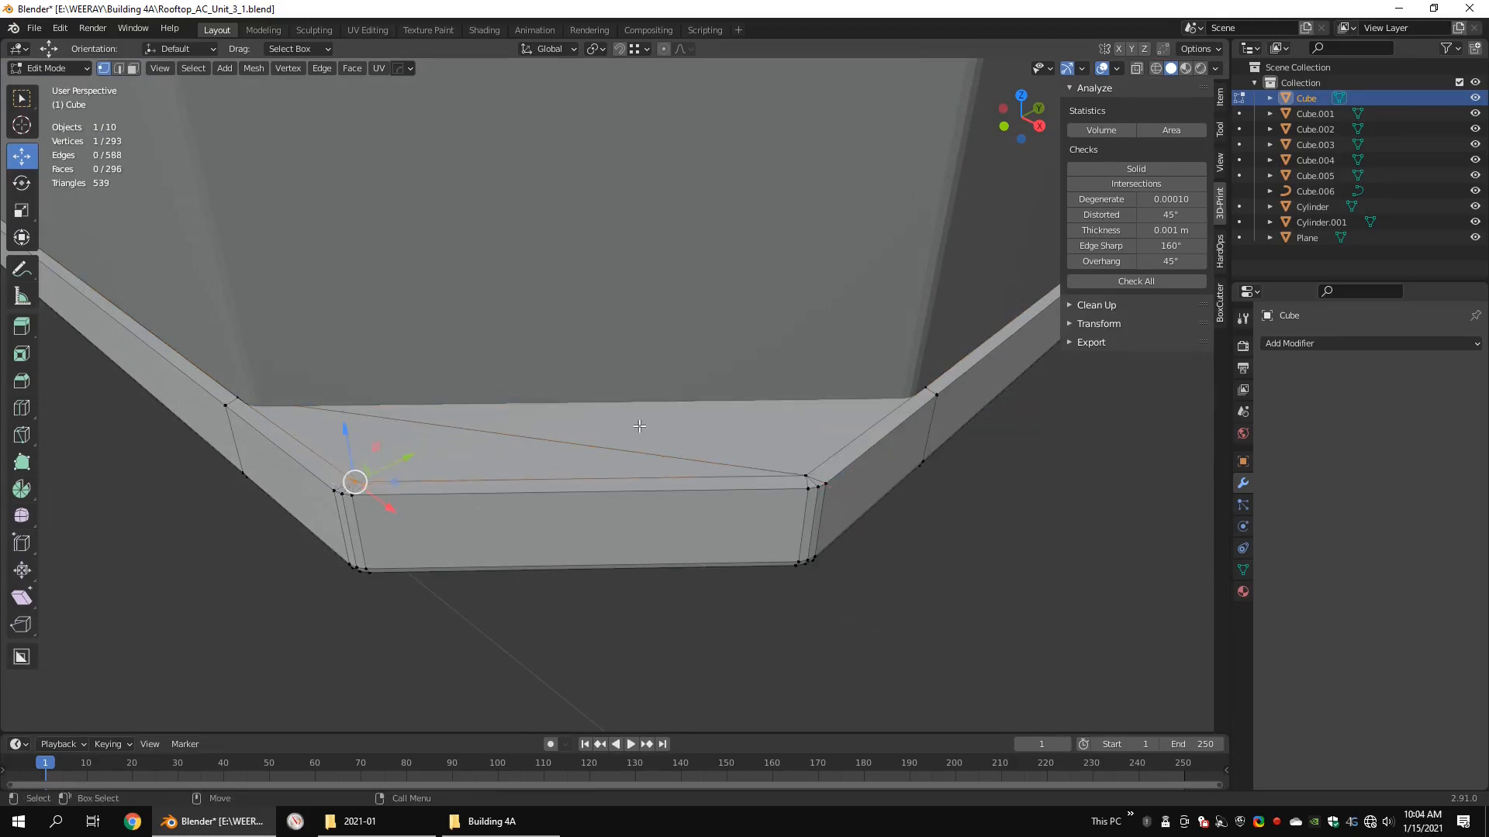
key(alt+a)
Step: Switch to the UV Editing workspace with the base's mesh open for editing in solid display
alt+drag(639, 426, 642, 327)
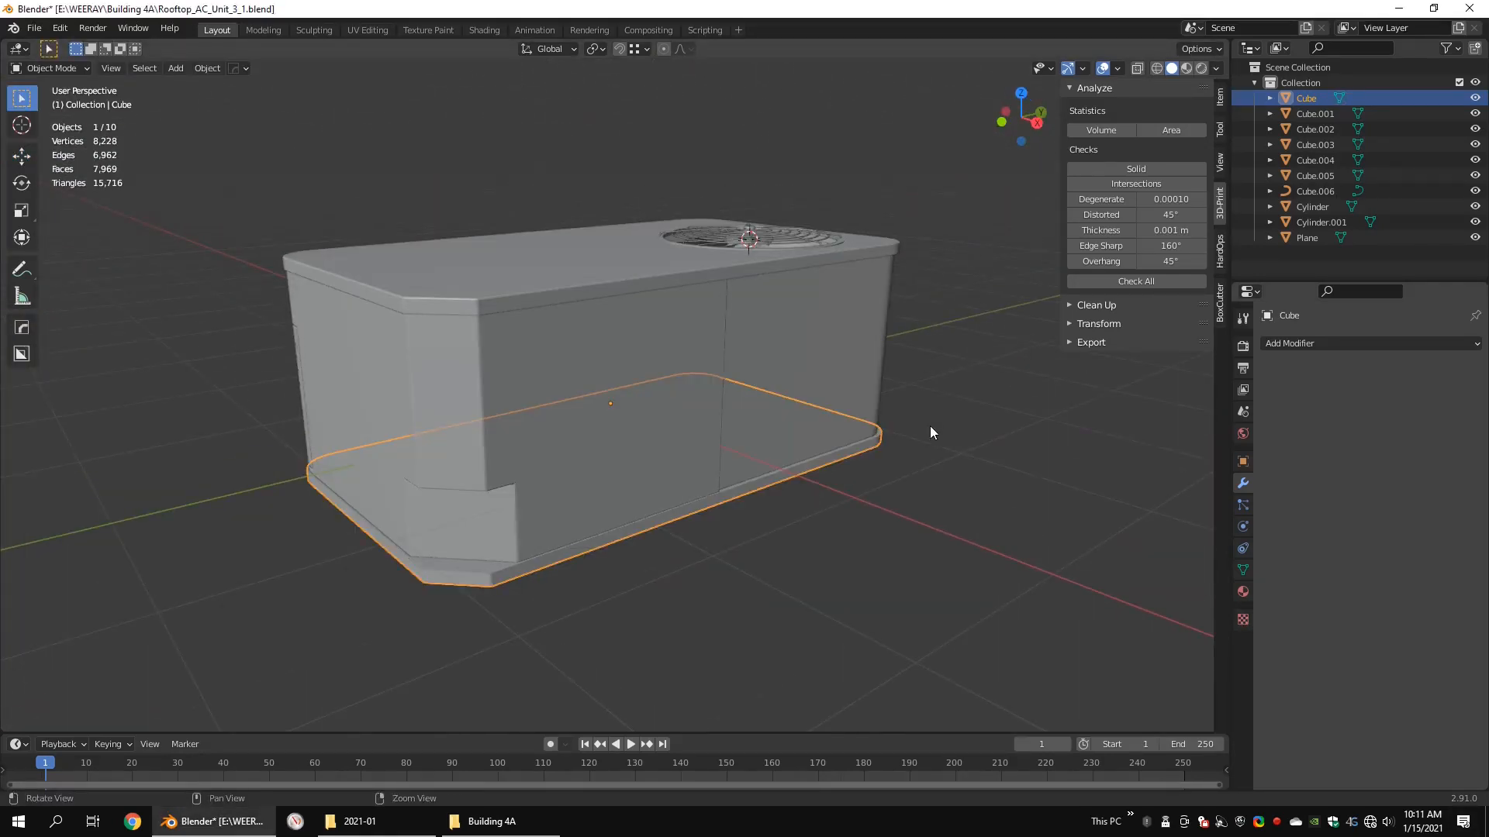
middle_drag(929, 426, 779, 387)
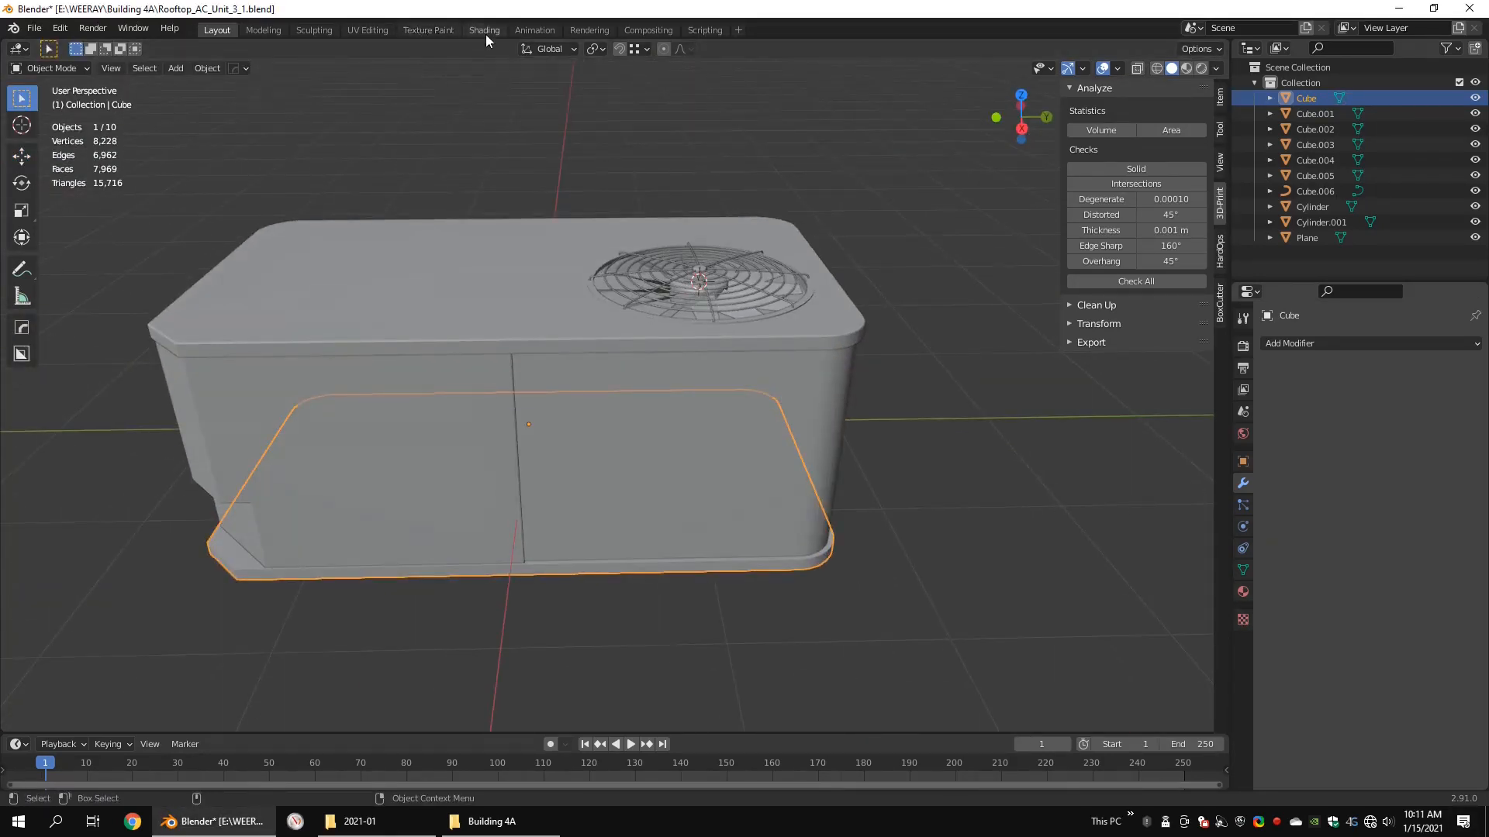
click(368, 30)
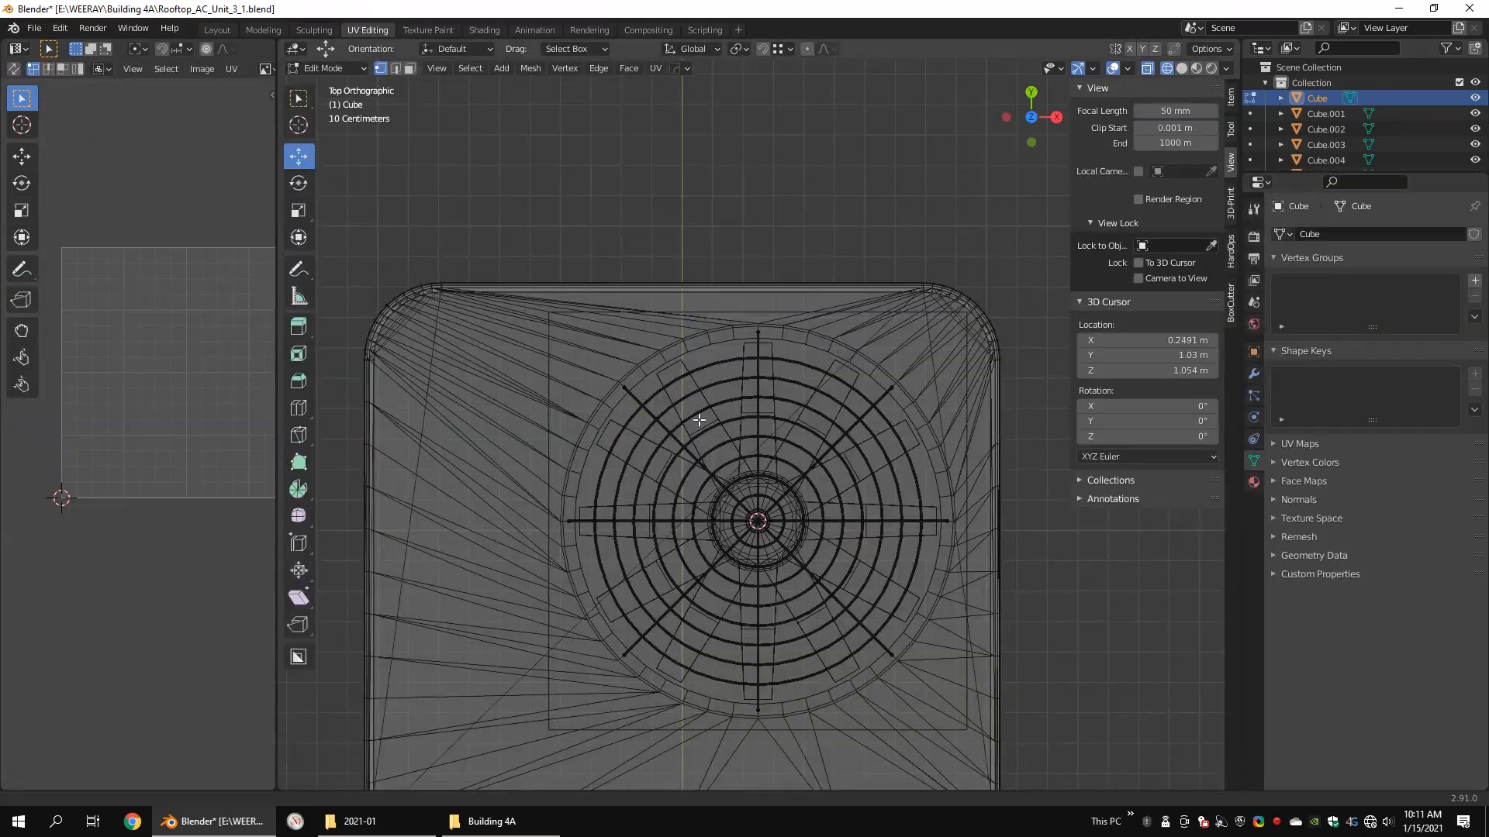
scroll(783, 359, down, 8)
key(shift+z)
scroll(690, 376, up, 2)
alt+middle_drag(651, 421, 738, 455)
Step: Mark the upper and lower edge loops around the base's side band as seams
scroll(737, 455, up, 6)
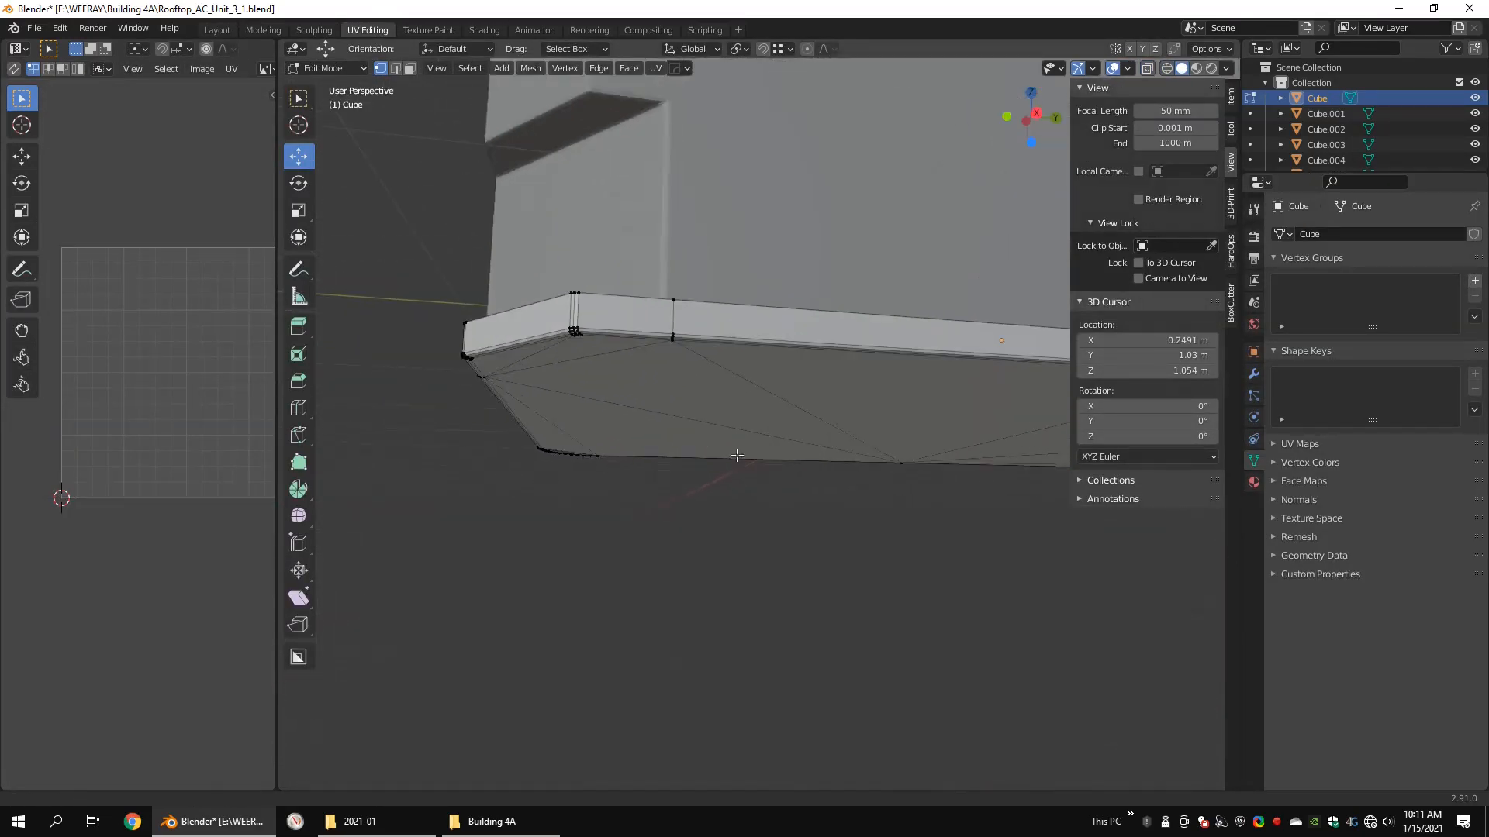
alt+middle_drag(558, 298, 635, 359)
scroll(655, 358, up, 4)
key(2)
alt+shift+click(683, 426)
scroll(690, 426, down, 6)
middle_drag(694, 428, 834, 465)
scroll(829, 467, up, 4)
right_click(763, 469)
click(718, 650)
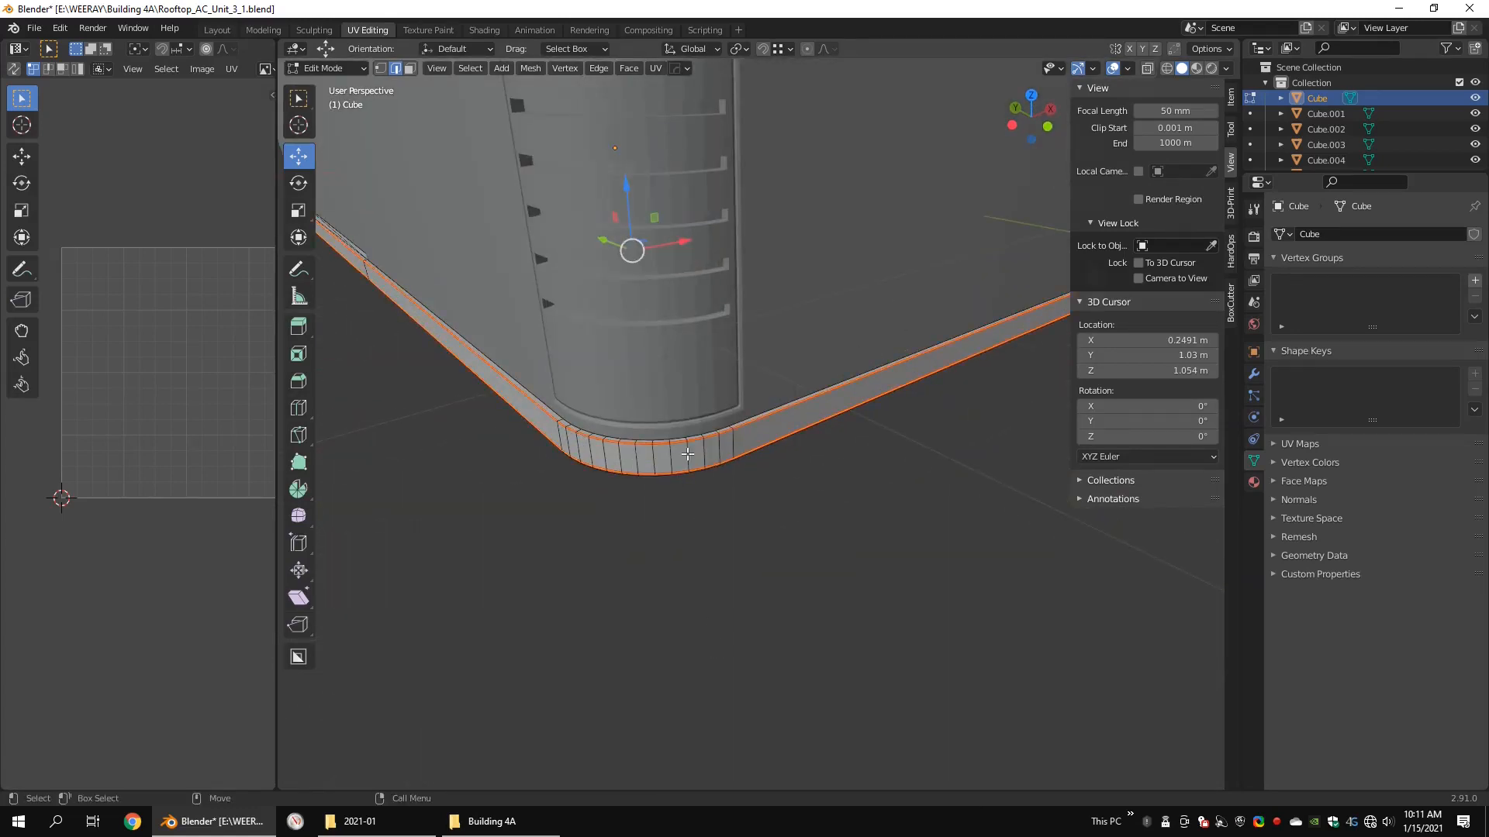
Step: Mark seams on short vertical edges at the base's corners and isolate the base
mouse_move(642, 453)
middle_down()
mouse_move(628, 415)
mouse_move(829, 490)
mouse_move(668, 458)
mouse_move(611, 414)
mouse_move(738, 431)
mouse_move(824, 392)
mouse_move(729, 422)
mouse_move(765, 391)
middle_up()
scroll(831, 515, down, 6)
scroll(667, 458, up, 5)
right_click(825, 392)
click(824, 393)
key(shift+z)
scroll(724, 429, up, 6)
click(682, 432)
shift+middle_drag(682, 432, 947, 386)
shift+click(640, 457)
scroll(654, 416, down, 6)
key(KP_Divide)
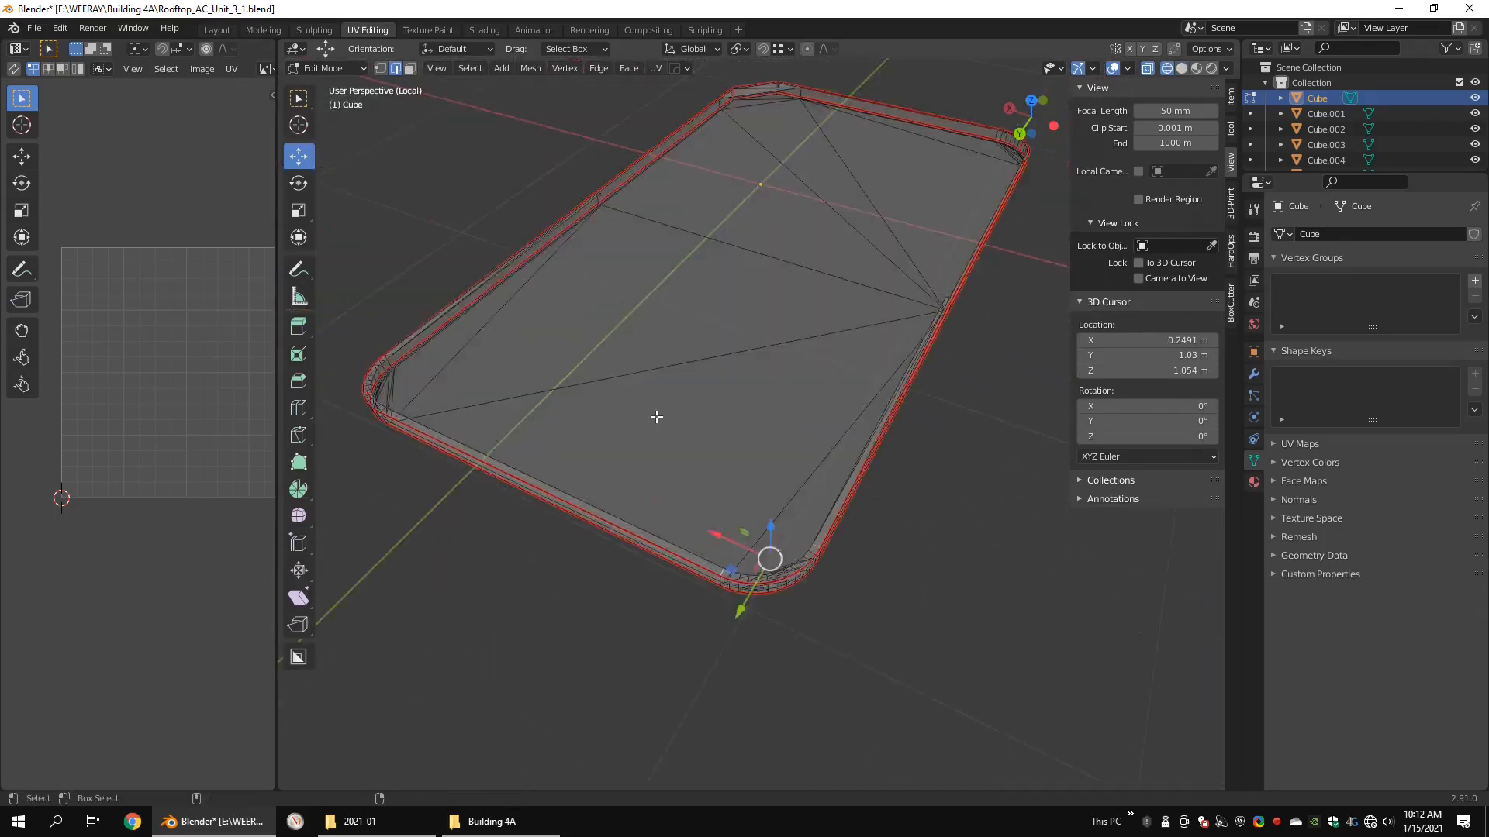
Step: Examine the marked seams around the base's rounded corners, long sides and chamfered corner
shift+middle_drag(654, 415, 698, 277)
middle_drag(698, 277, 791, 291)
key(shift+z)
scroll(568, 236, up, 5)
shift+middle_drag(568, 236, 749, 379)
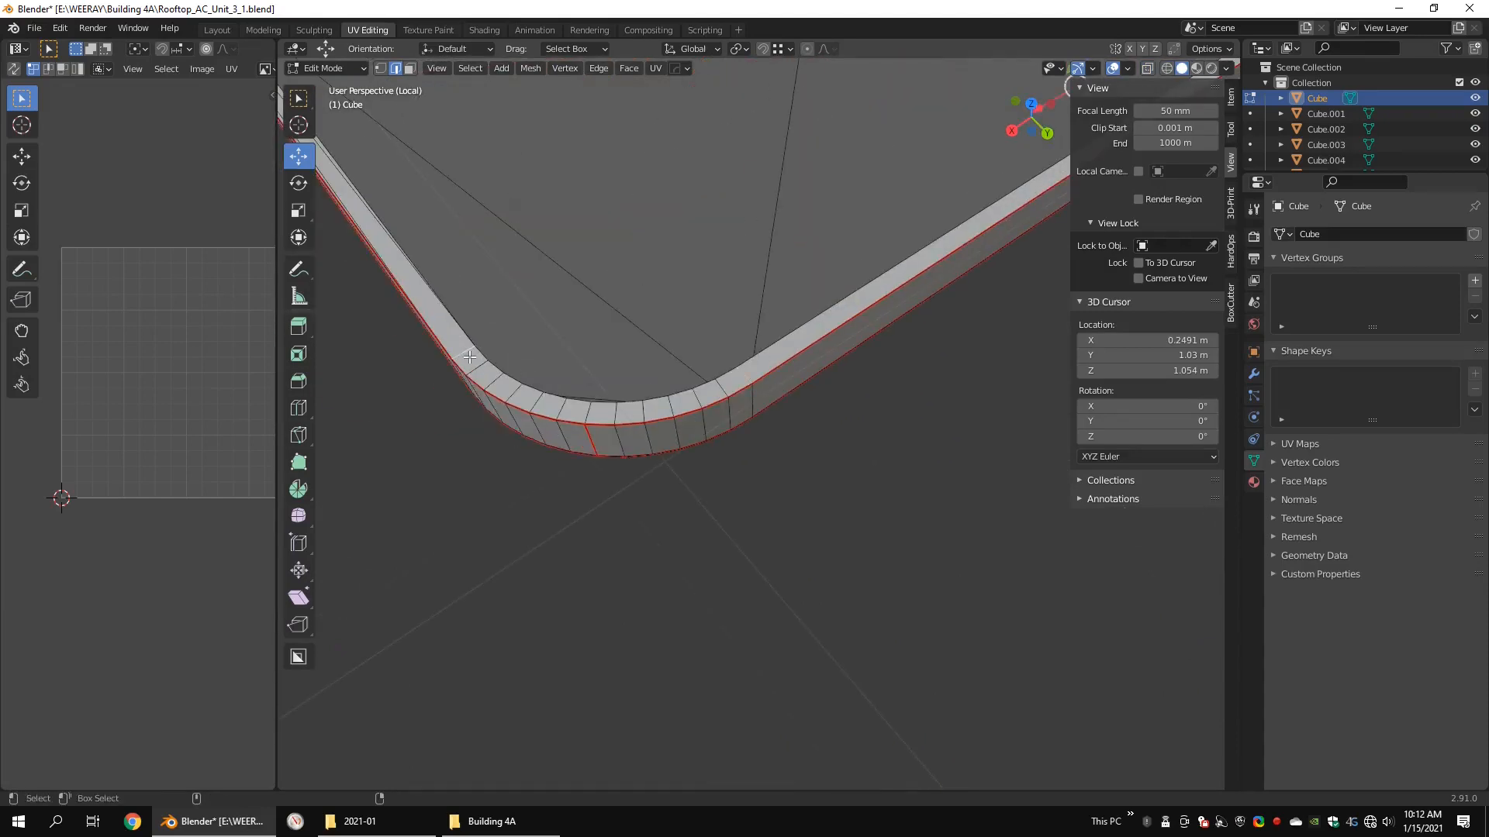
scroll(470, 357, down, 8)
alt+middle_drag(503, 155, 728, 323)
scroll(728, 323, up, 8)
alt+drag(728, 323, 611, 331)
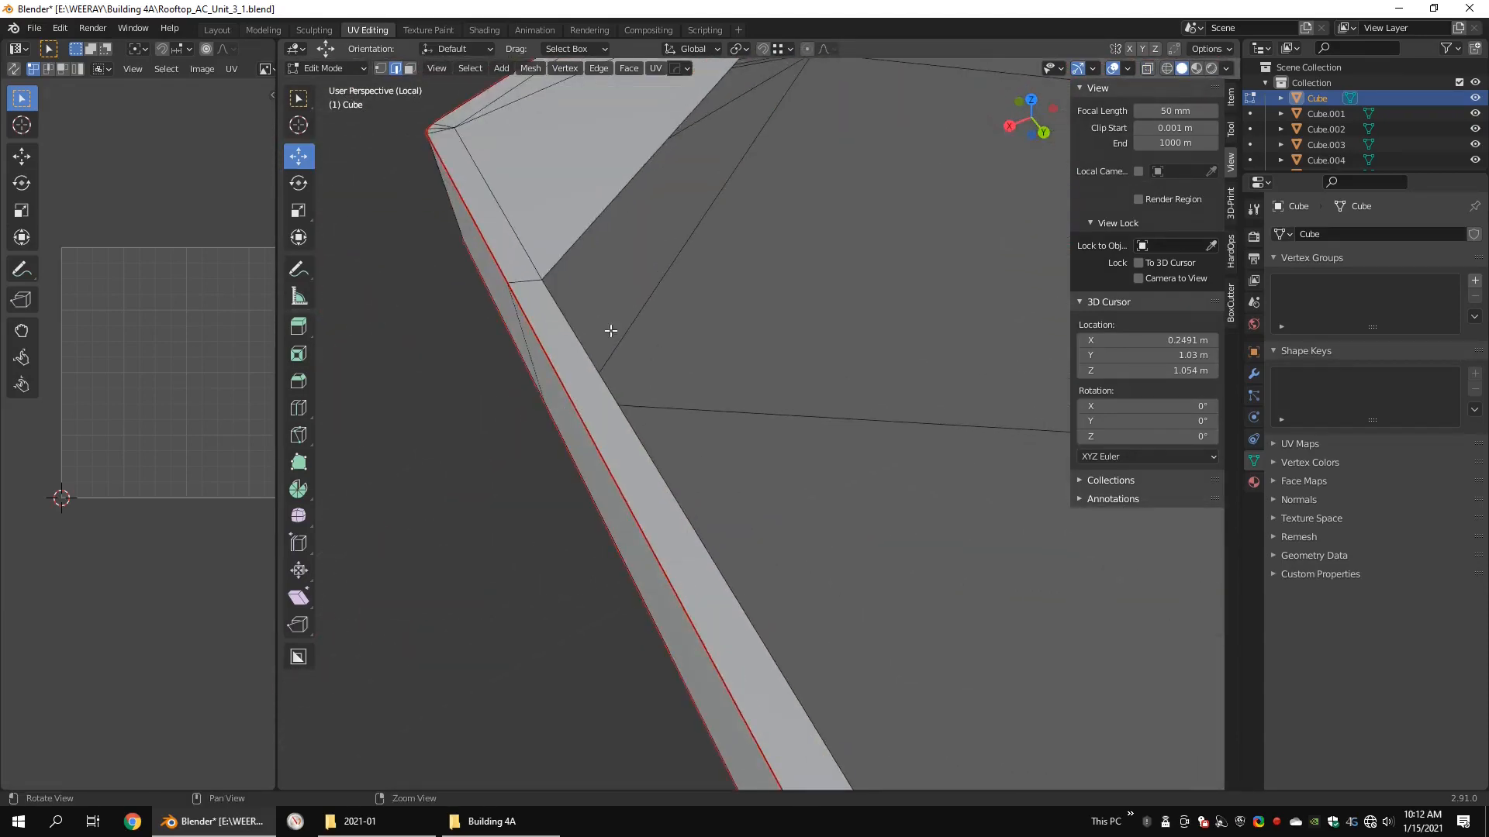
scroll(611, 332, down, 5)
scroll(729, 477, up, 5)
scroll(828, 441, down, 8)
alt+drag(828, 440, 1001, 364)
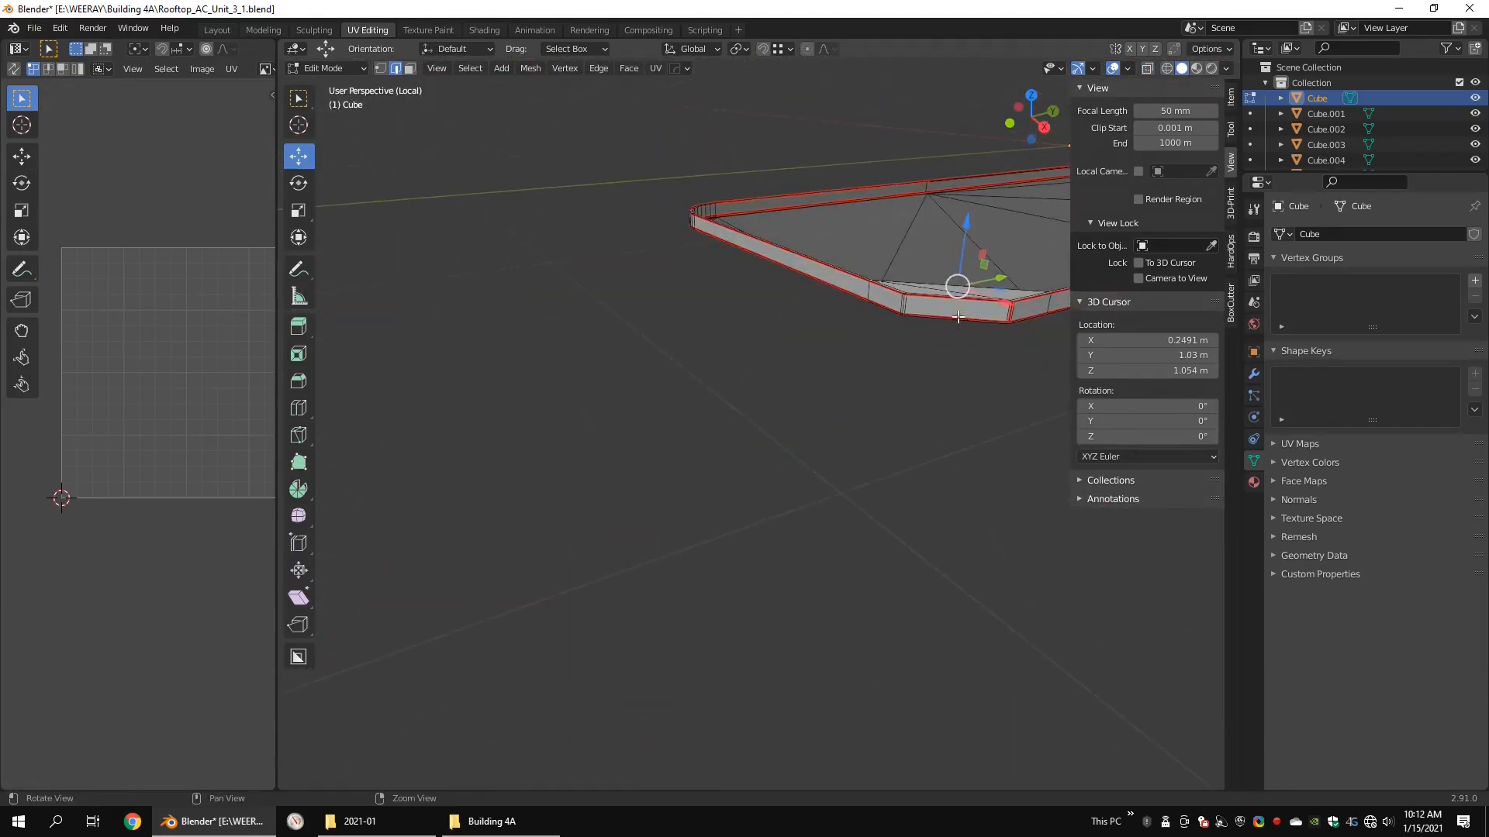
Step: Mark the remaining edges near the base's chamfered corner as seams
alt+drag(683, 369, 794, 395)
alt+drag(543, 345, 602, 382)
alt+drag(512, 384, 787, 398)
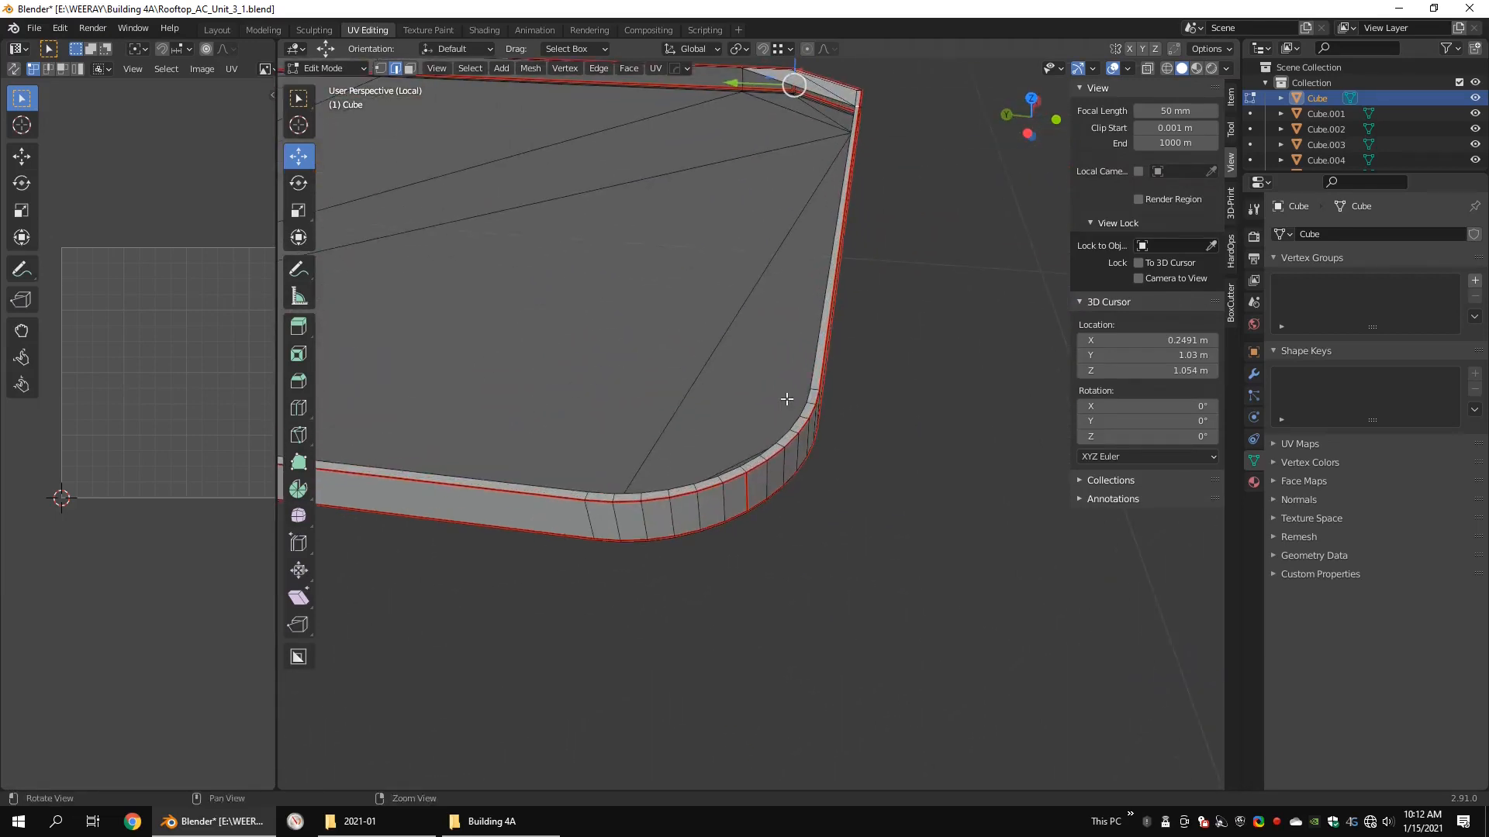
scroll(586, 496, down, 4)
alt+drag(471, 425, 721, 372)
alt+middle_drag(819, 367, 641, 388)
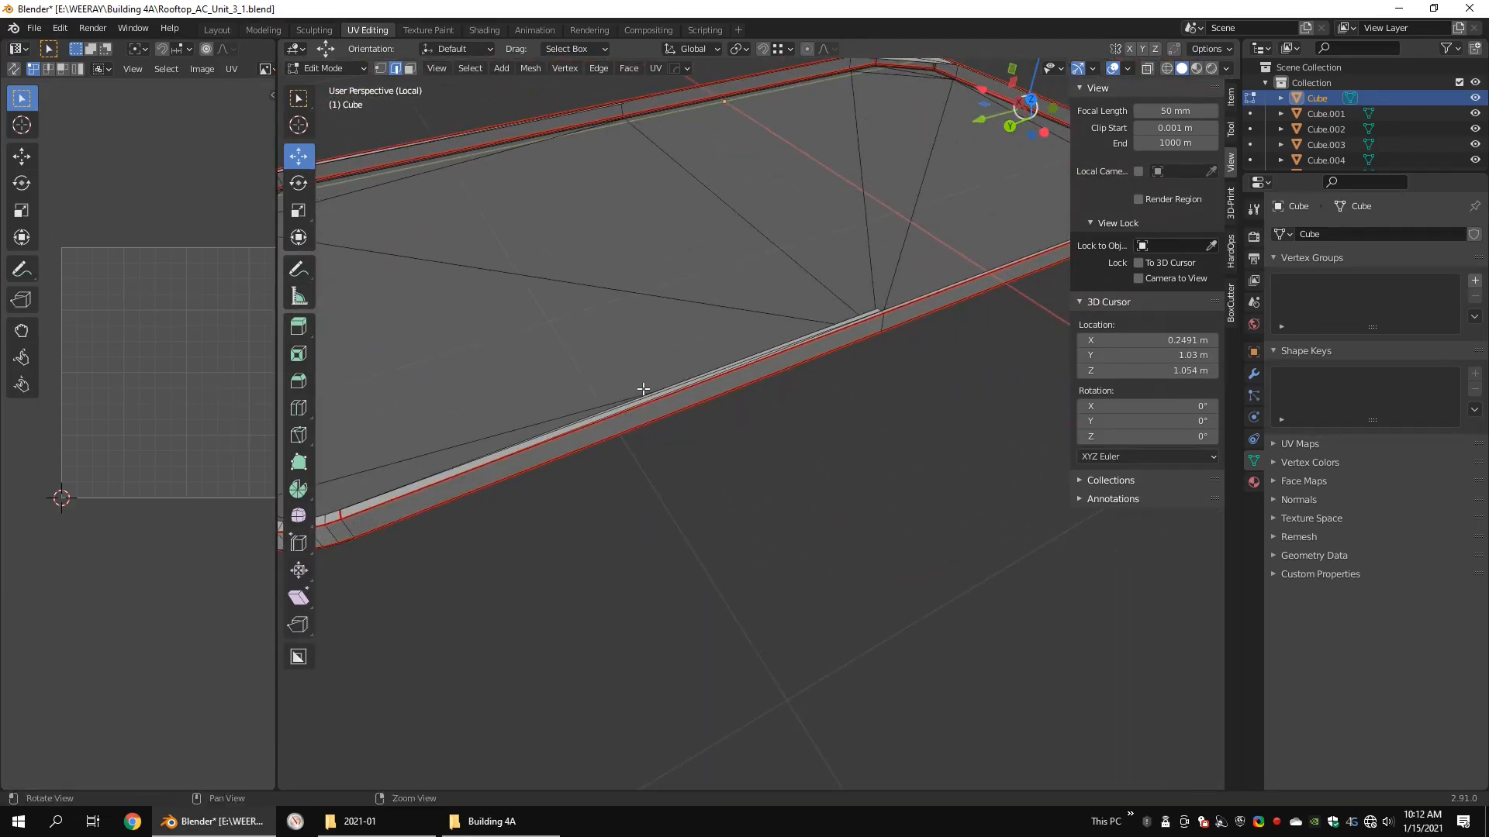
alt+drag(802, 361, 715, 357)
click(861, 391)
right_click(861, 390)
click(860, 390)
Step: Unwrap the entire base mesh with the Conformal method and a margin of 0.068, in an enlarged UV editor
scroll(861, 390, down, 8)
alt+drag(806, 380, 926, 349)
key(1)
key(shift+z)
drag(928, 205, 462, 621)
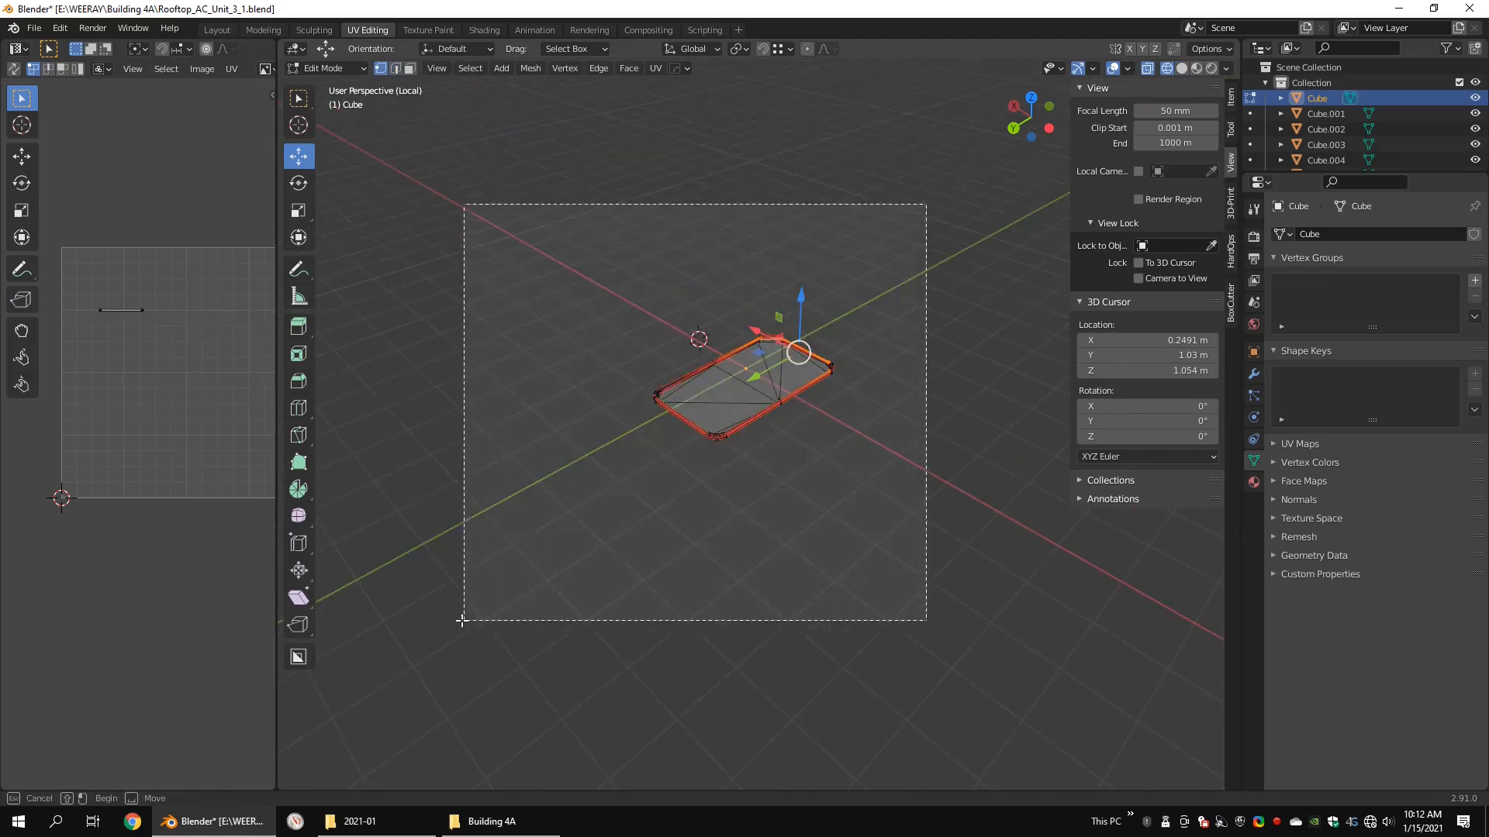
drag(278, 201, 719, 203)
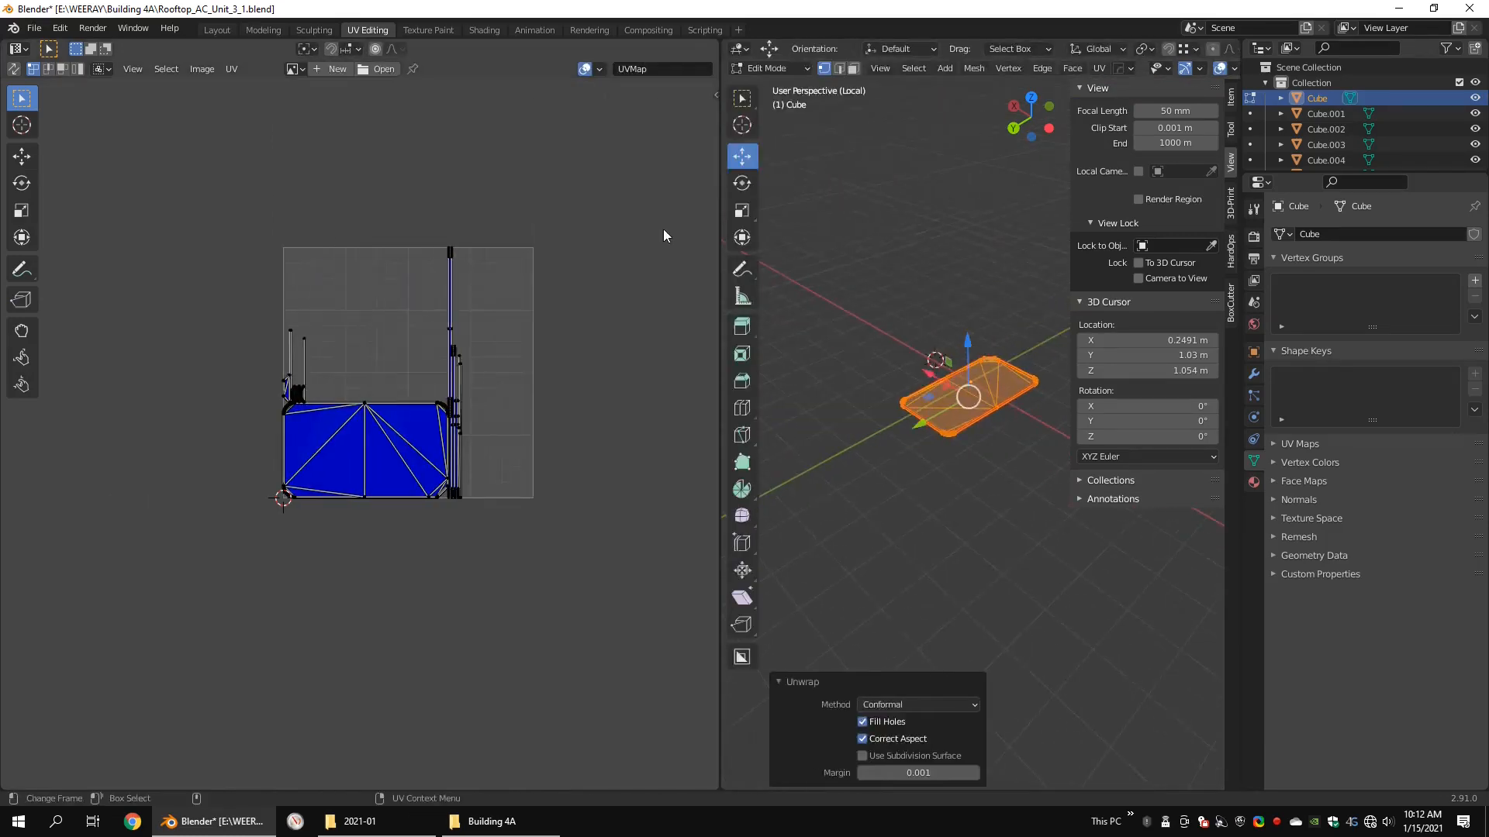
scroll(380, 434, up, 5)
alt+middle_drag(493, 437, 494, 685)
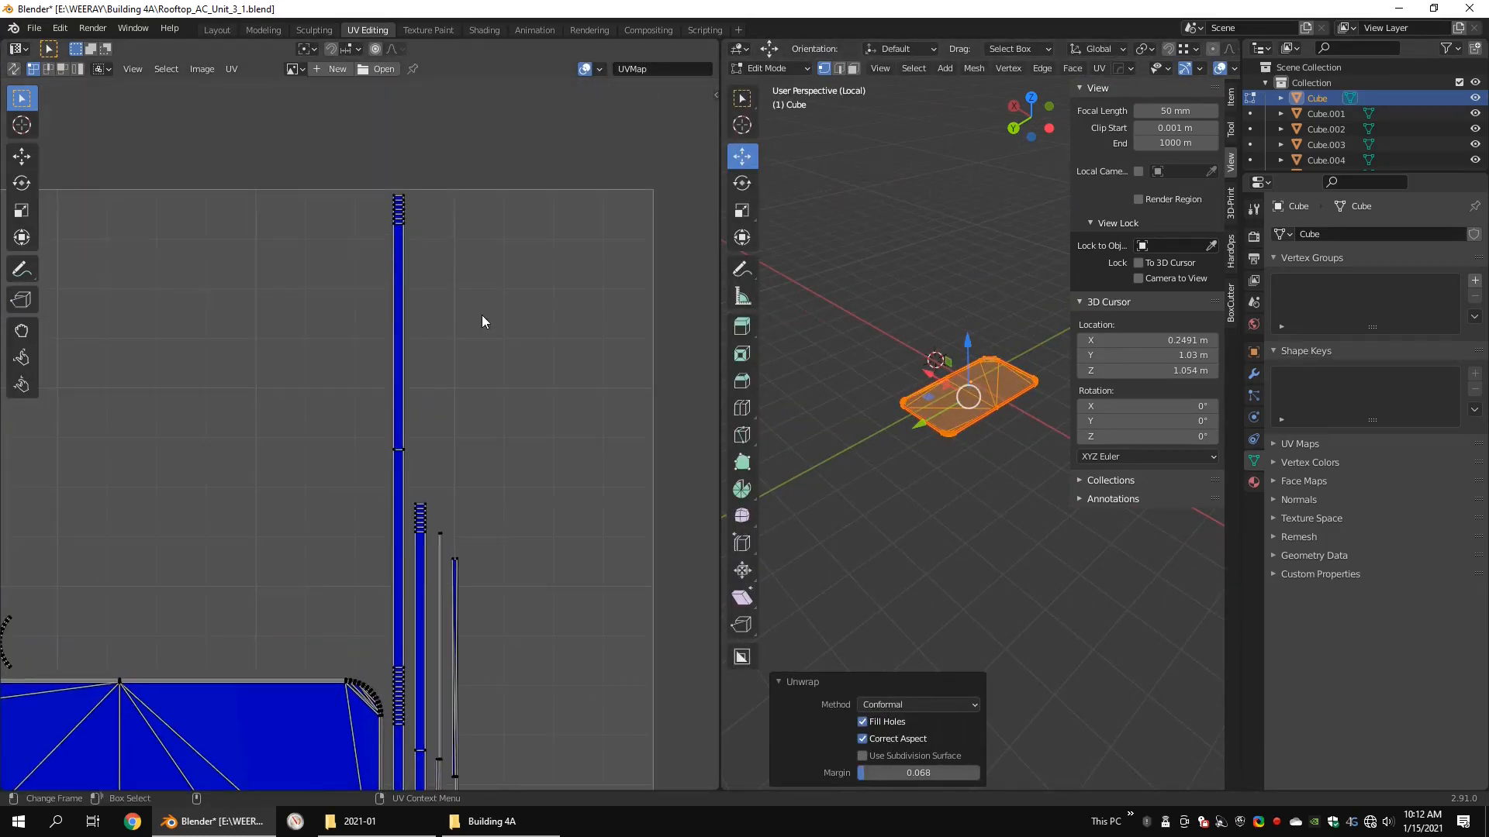
Step: Inspect the base's UV islands up close for spacing, straightness and clean corners
scroll(481, 319, up, 2)
alt+middle_drag(467, 764, 489, 475)
scroll(488, 511, up, 1)
alt+middle_drag(486, 547, 508, 310)
alt+middle_drag(476, 764, 446, 440)
alt+middle_drag(292, 550, 409, 309)
scroll(409, 309, up, 5)
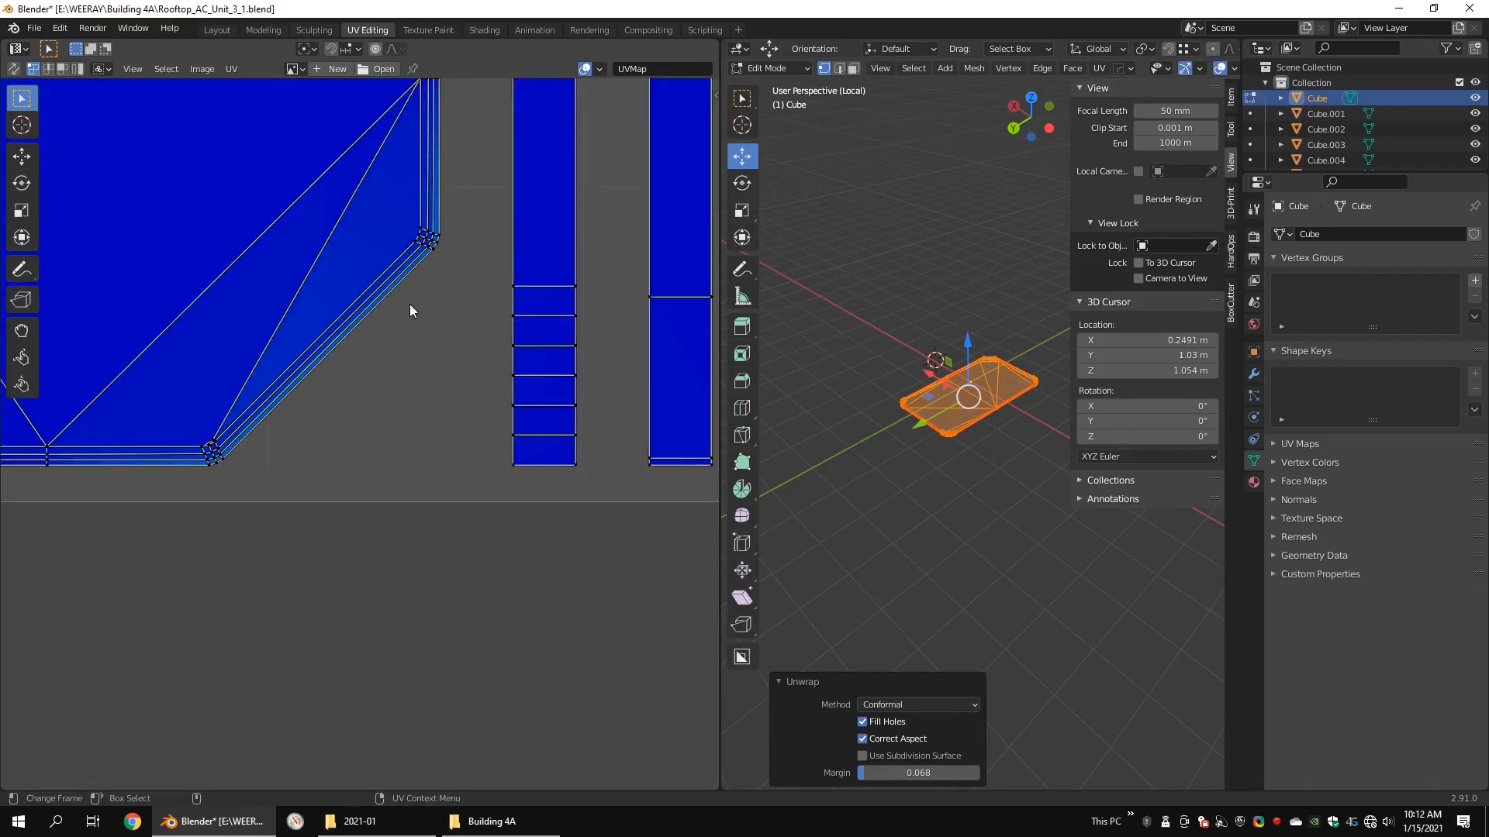
scroll(292, 253, down, 10)
scroll(393, 332, up, 6)
alt+middle_drag(103, 199, 467, 605)
alt+middle_drag(470, 306, 283, 316)
scroll(515, 473, down, 9)
Step: Finish editing the base, then isolate the body shell and open its mesh for editing around the handle cutout
key(Tab)
drag(719, 349, 455, 341)
key(KP_Divide)
scroll(881, 258, down, 4)
click(866, 366)
key(KP_Divide)
key(shift+z)
mouse_move(867, 372)
middle_down()
mouse_move(932, 361)
mouse_move(726, 390)
mouse_move(807, 379)
mouse_move(586, 333)
mouse_move(811, 395)
mouse_move(960, 411)
mouse_move(738, 402)
middle_up()
key(Tab)
scroll(932, 362, up, 4)
scroll(811, 396, down, 3)
scroll(738, 402, up, 3)
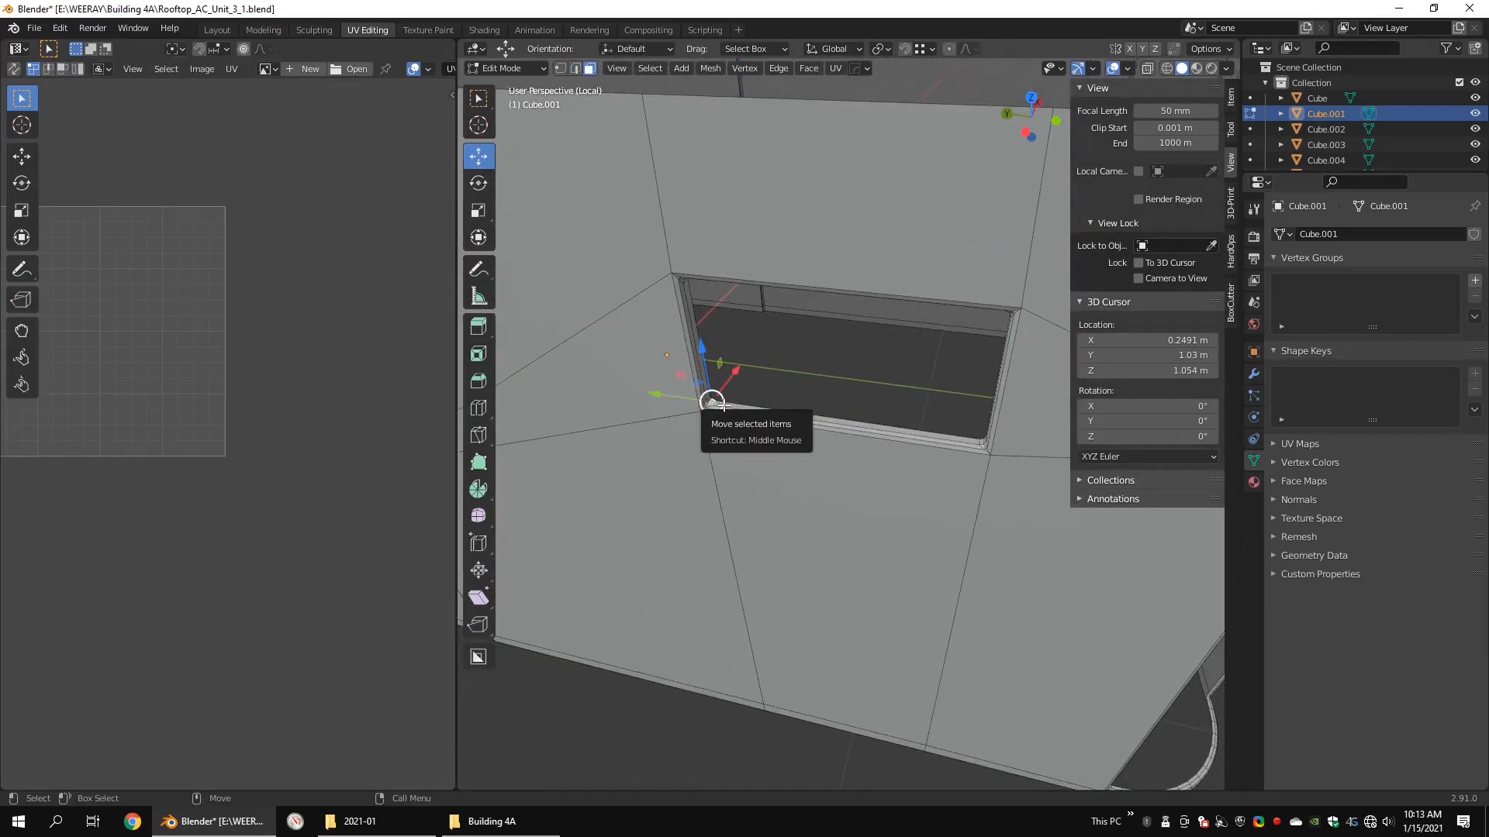
Step: Exit isolation and delete the narrow inner rim faces around the handle cutout in the body shell
key(KP_Divide)
key(Tab)
key(KP_Decimal)
key(Tab)
key(1)
key(KP_Decimal)
middle_drag(901, 458, 964, 375)
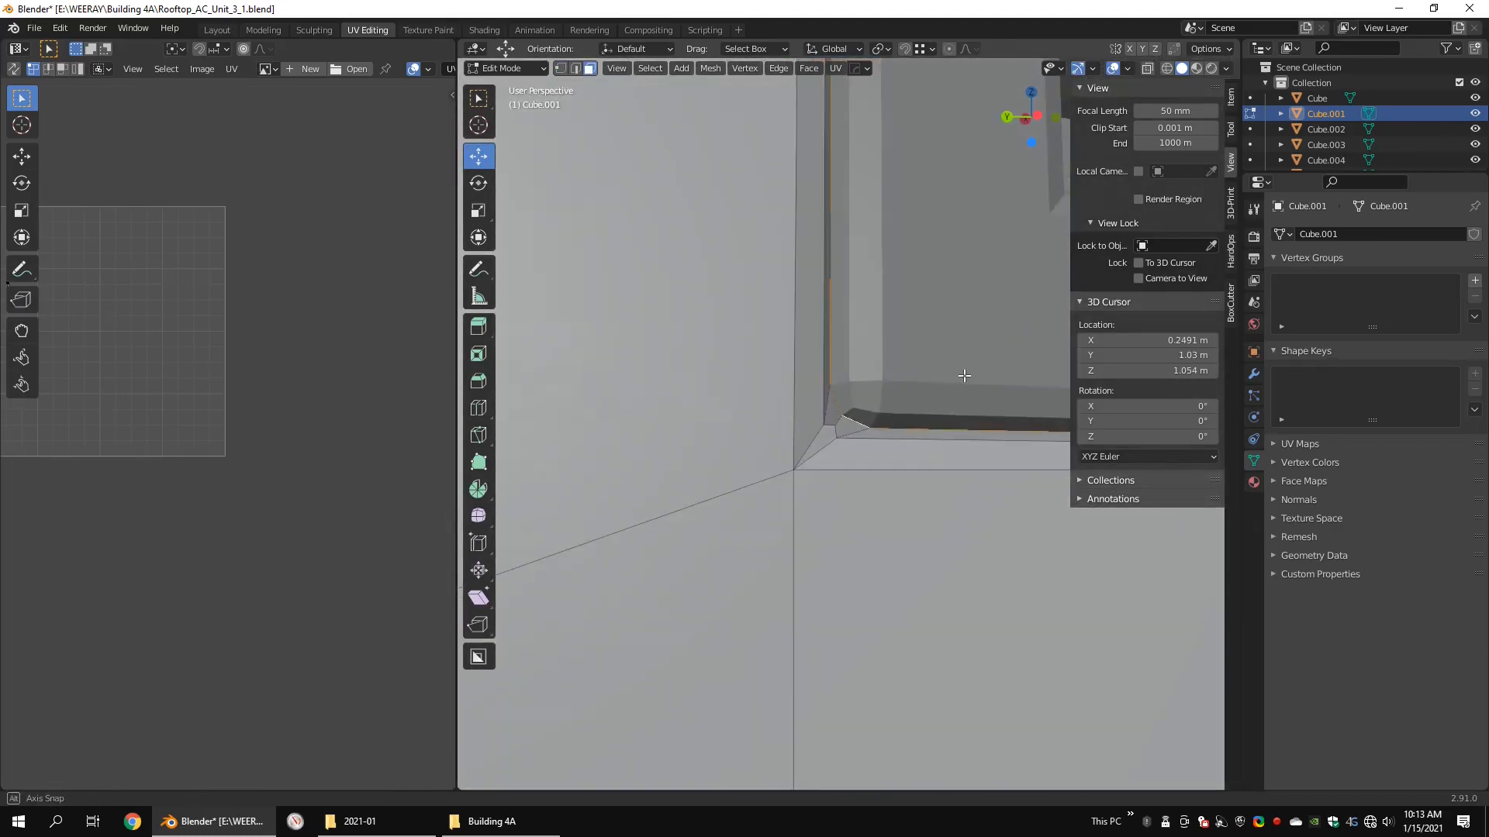
alt+drag(973, 349, 987, 407)
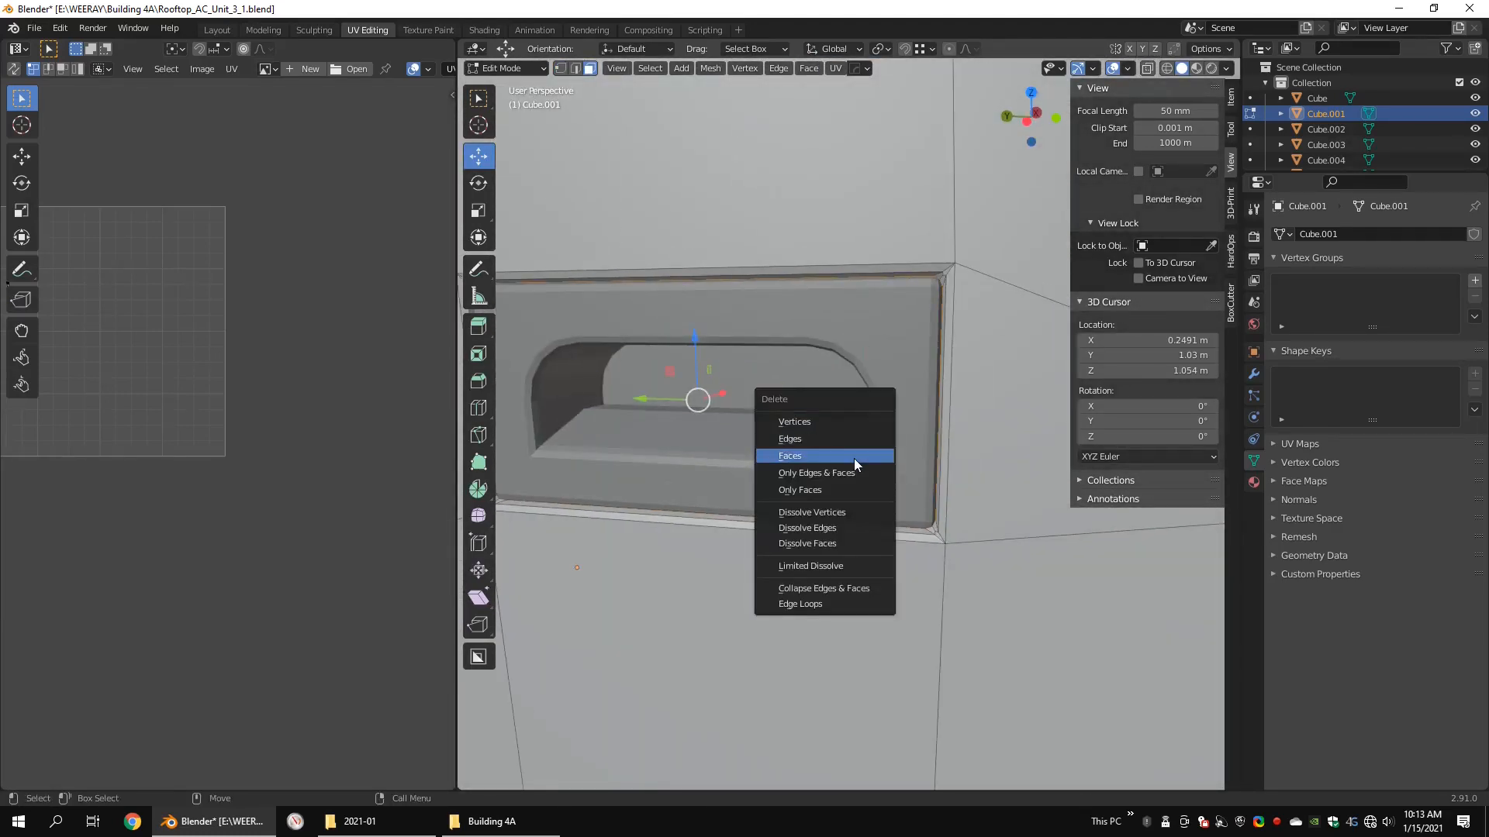
click(855, 458)
Step: Mark the vertical edges at both ends of the curved corner above the vent opening as seams
middle_drag(855, 461, 865, 351)
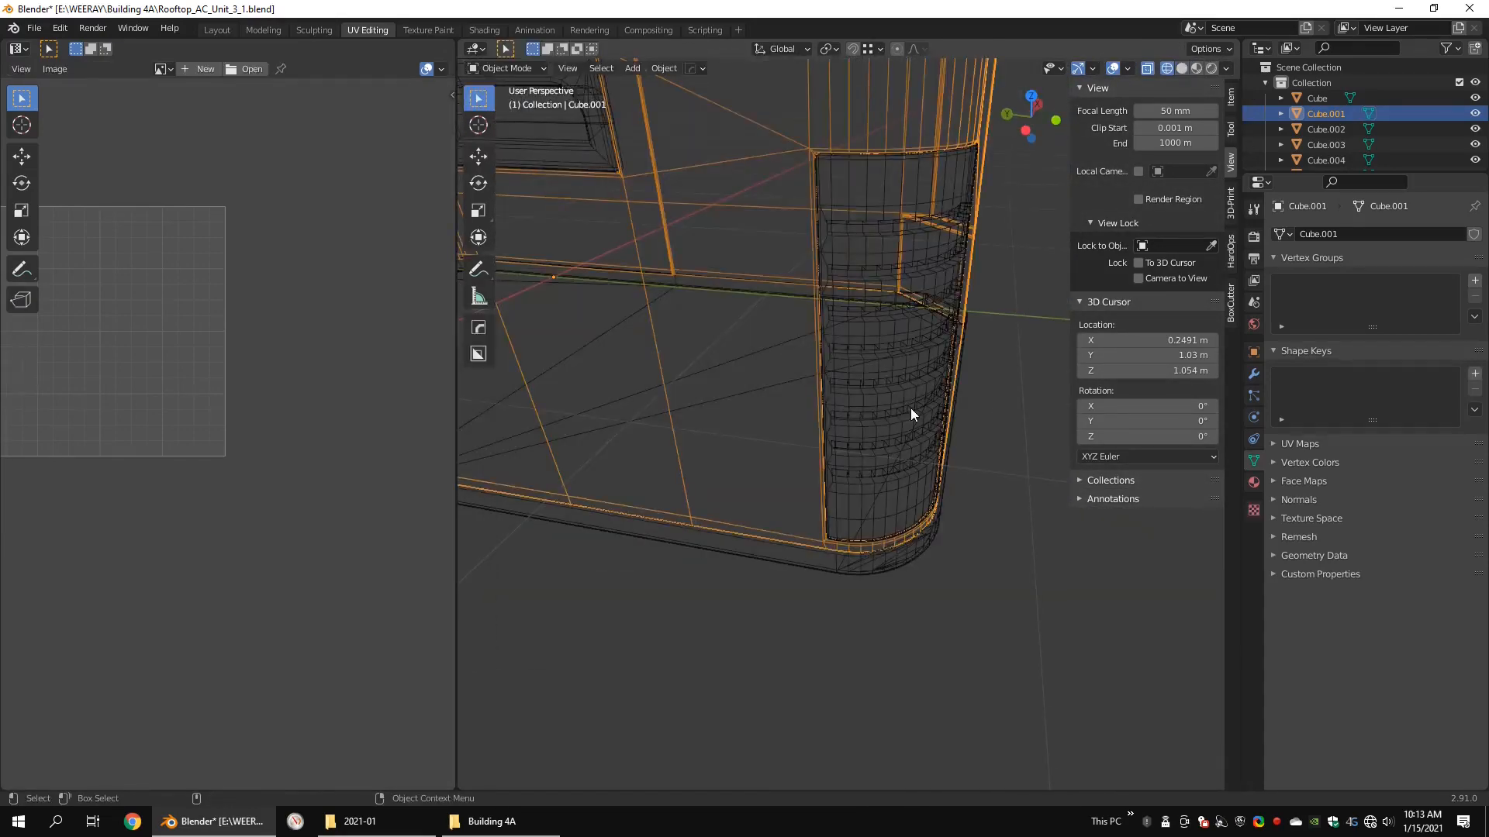
middle_drag(758, 342, 845, 346)
scroll(846, 346, up, 3)
click(869, 298)
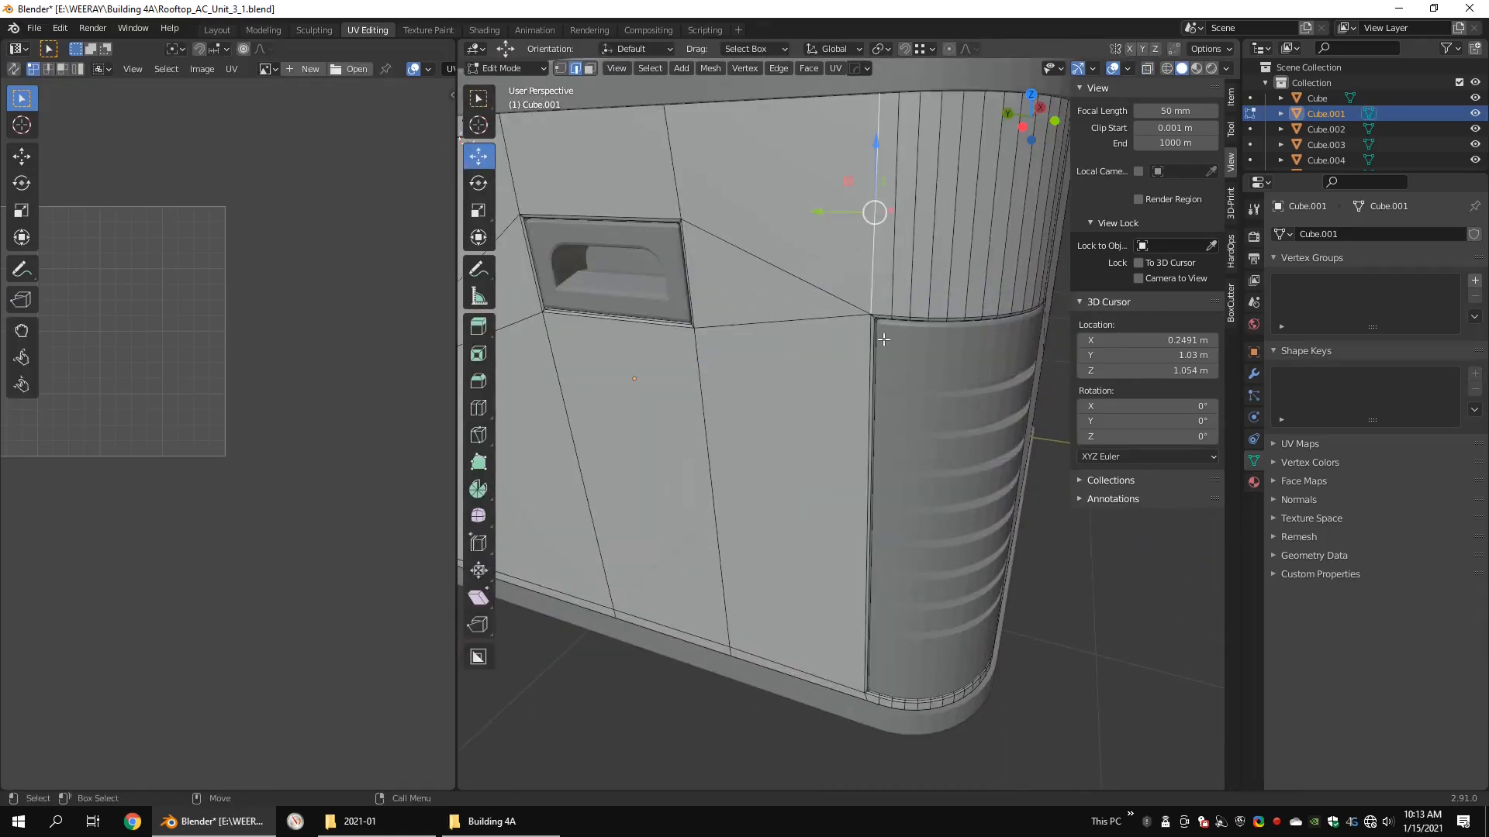
scroll(892, 234, up, 1)
shift+middle_drag(892, 234, 804, 359)
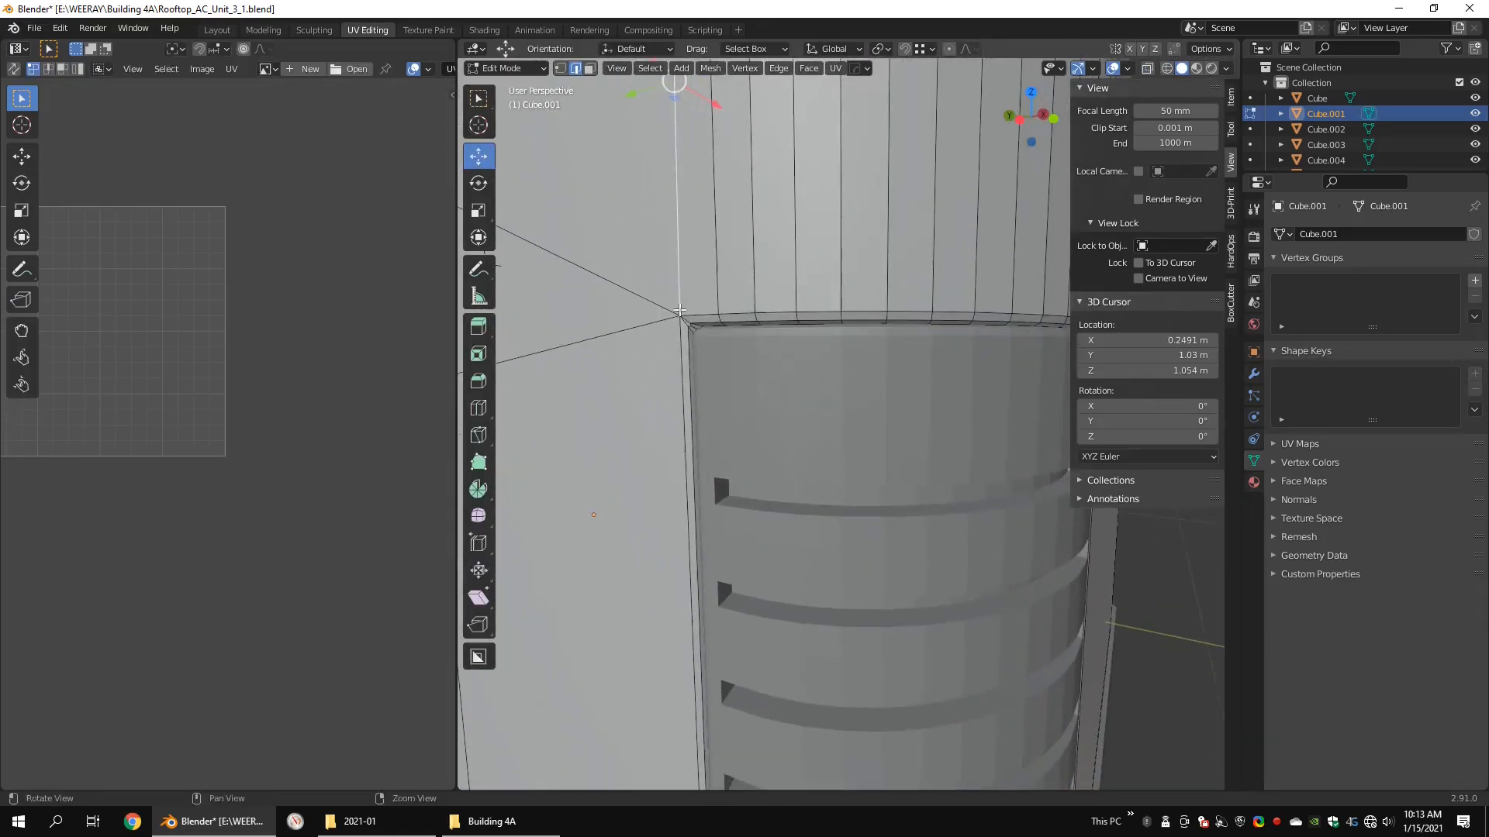
middle_drag(650, 307, 788, 307)
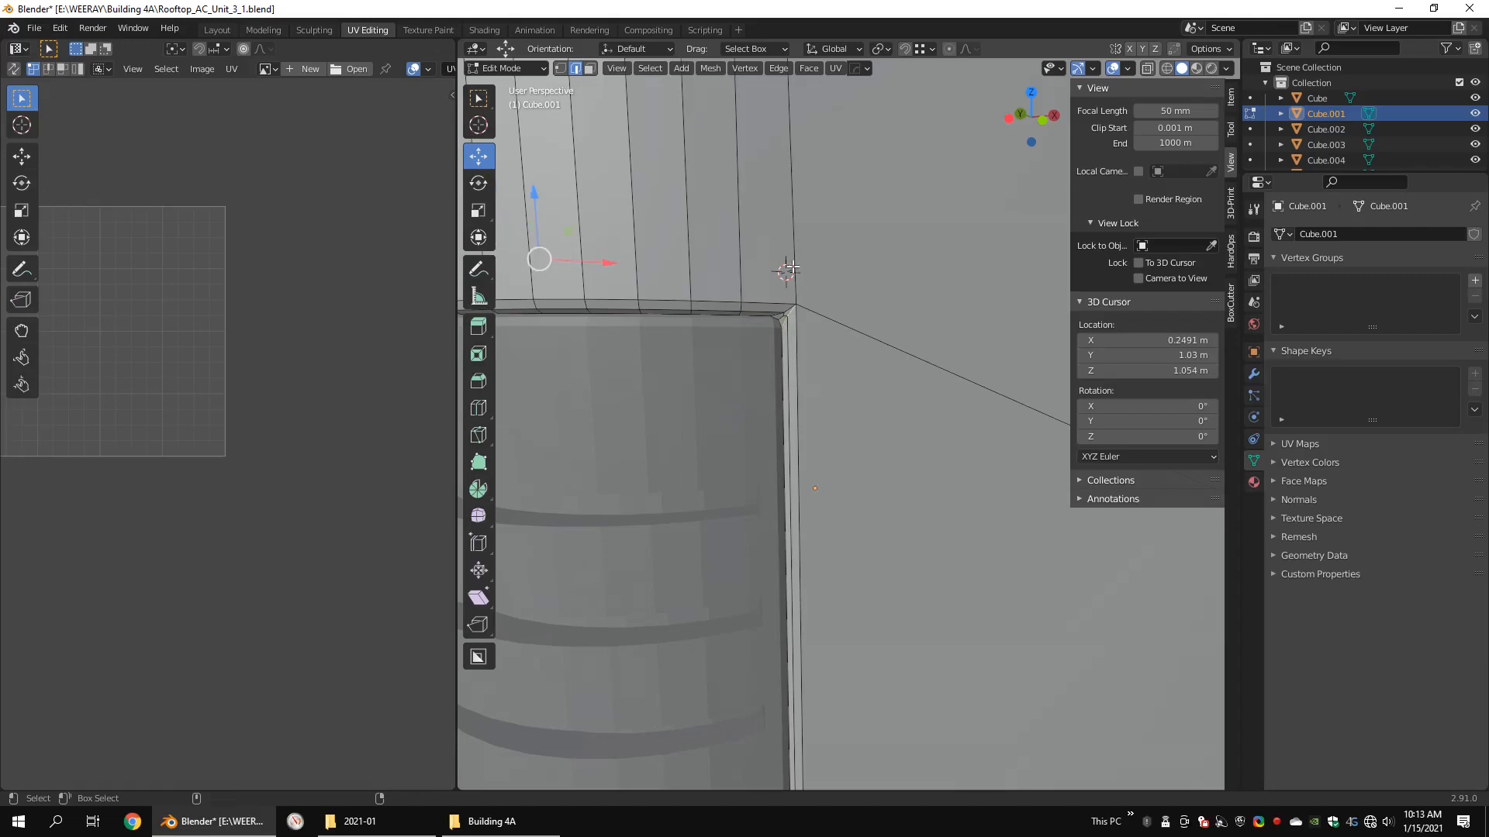
scroll(789, 268, down, 3)
middle_drag(839, 359, 871, 348)
Step: Mark the curved lower edge of the corner vent opening and its short corner edges as seams
scroll(732, 594, up, 4)
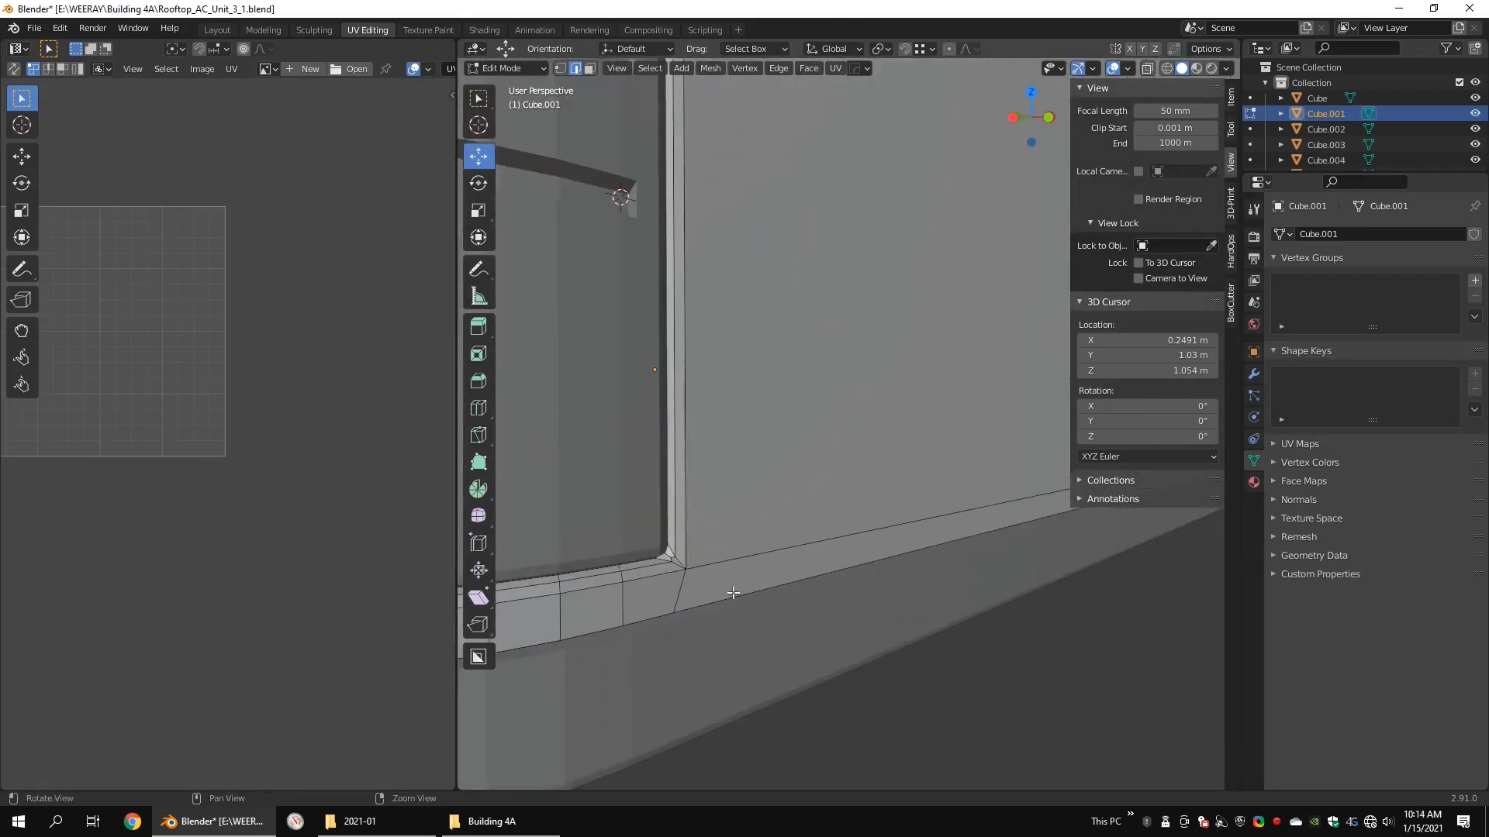
click(691, 557)
middle_drag(691, 558, 807, 594)
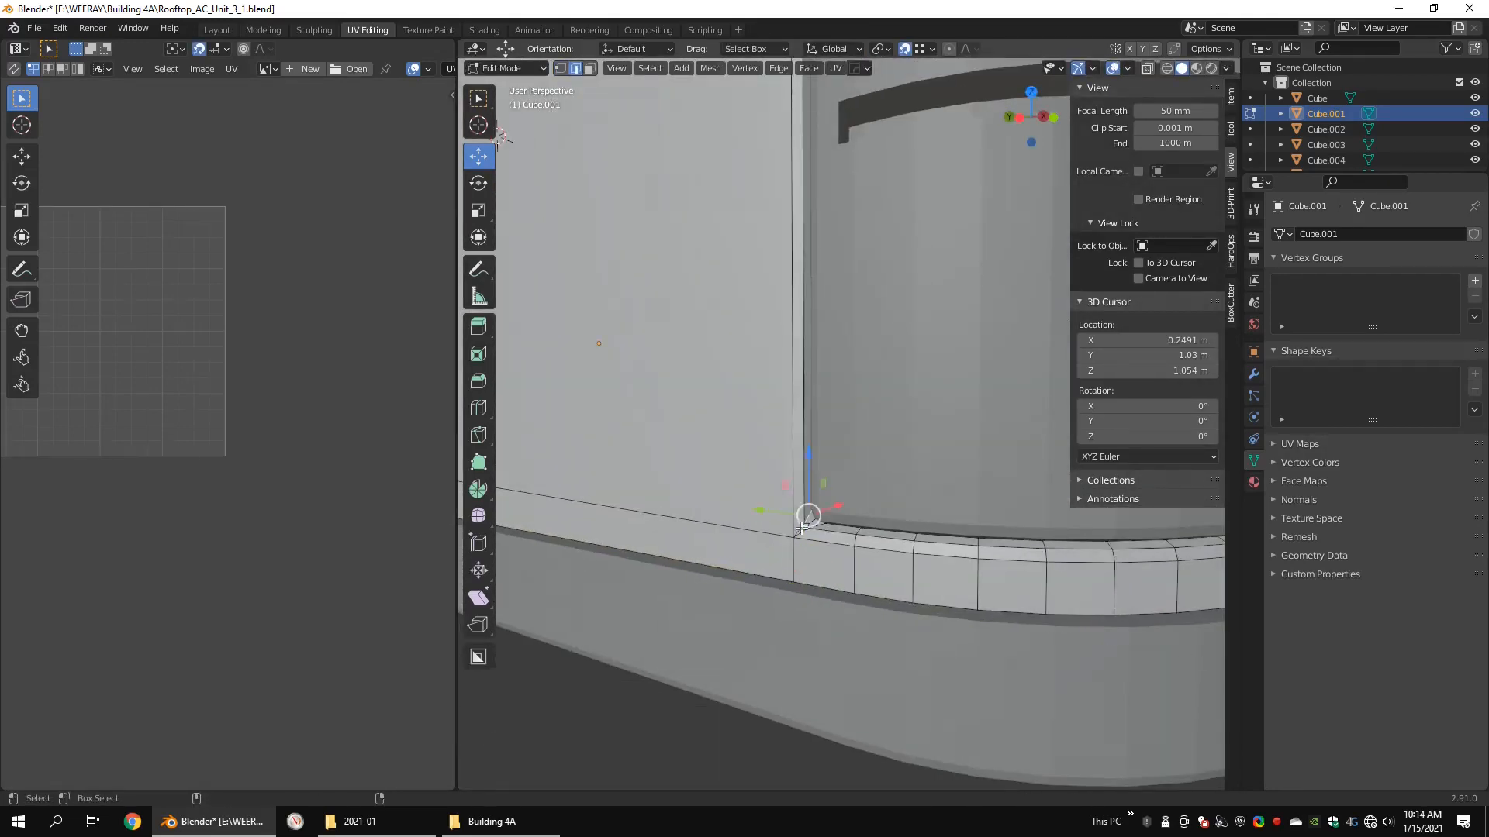
alt+click(803, 530)
middle_drag(804, 530, 676, 556)
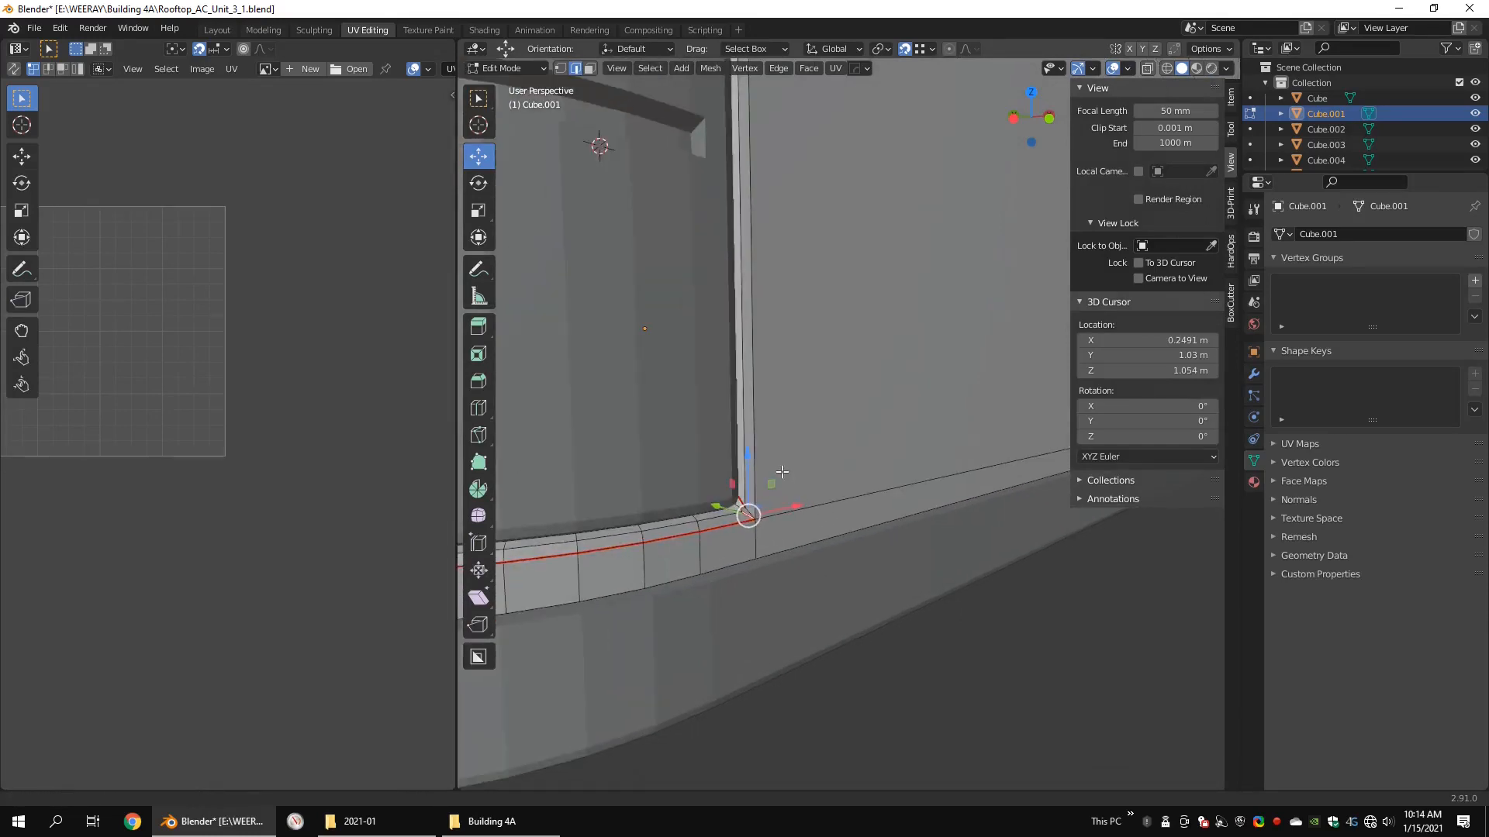
middle_drag(781, 471, 847, 506)
click(851, 503)
Step: Unwrap the curved bottom strip below the corner vent opening with the Conformal method and a margin of 0.068
scroll(851, 503, down, 9)
shift+middle_drag(841, 186, 903, 531)
key(F3)
key(Escape)
key(1)
key(shift+z)
key(u)
click(889, 533)
scroll(160, 380, up, 5)
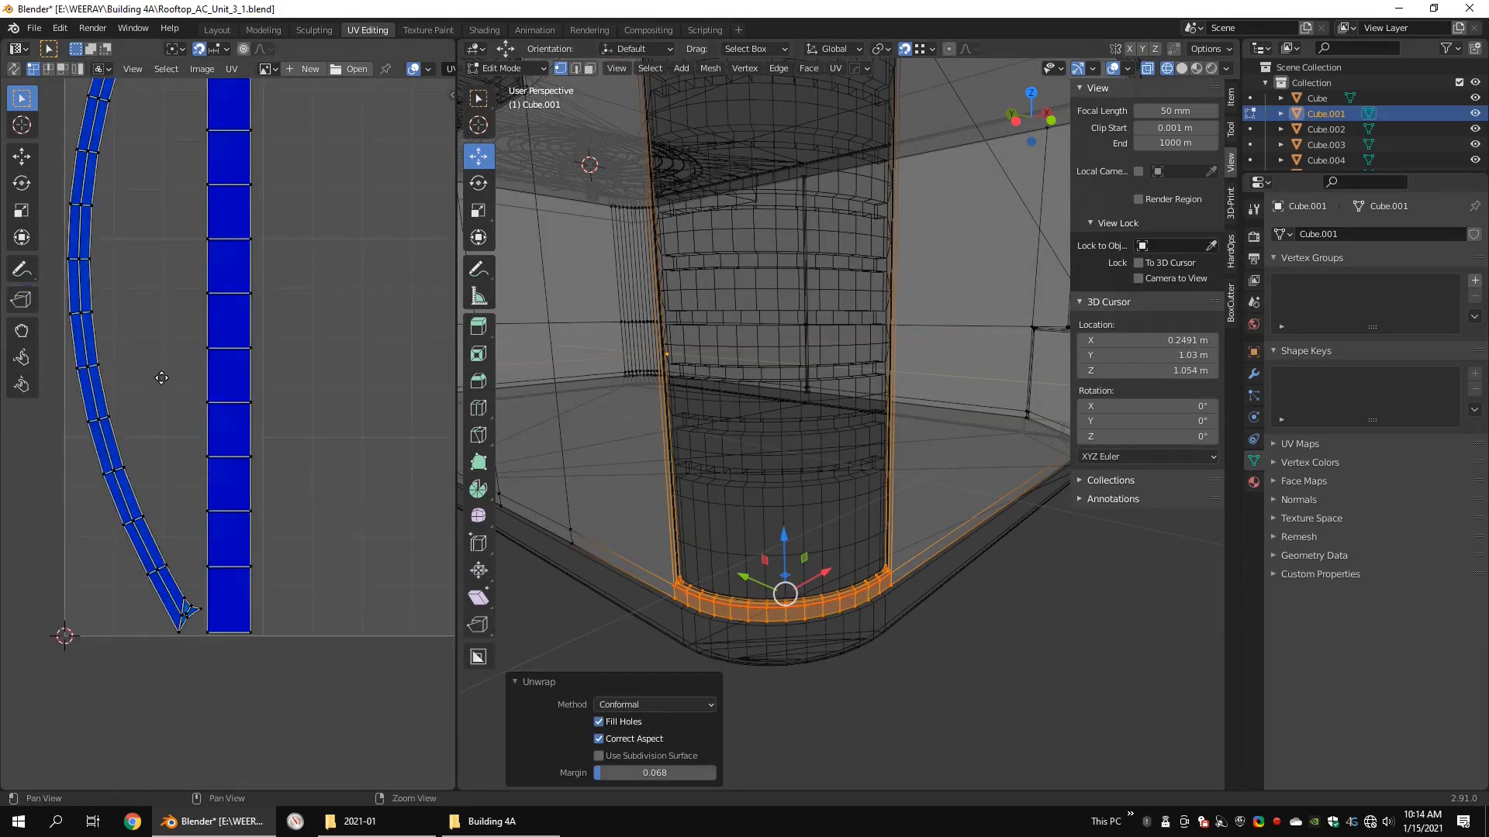
mouse_move(149, 128)
middle_down()
mouse_move(168, 373)
mouse_move(111, 128)
middle_up()
Step: Return to solid shading and mark the remaining short edges at the lower ends of the corner vent opening as seams
key(Tab)
key(shift+z)
scroll(924, 473, down, 4)
key(Tab)
alt+drag(927, 473, 984, 470)
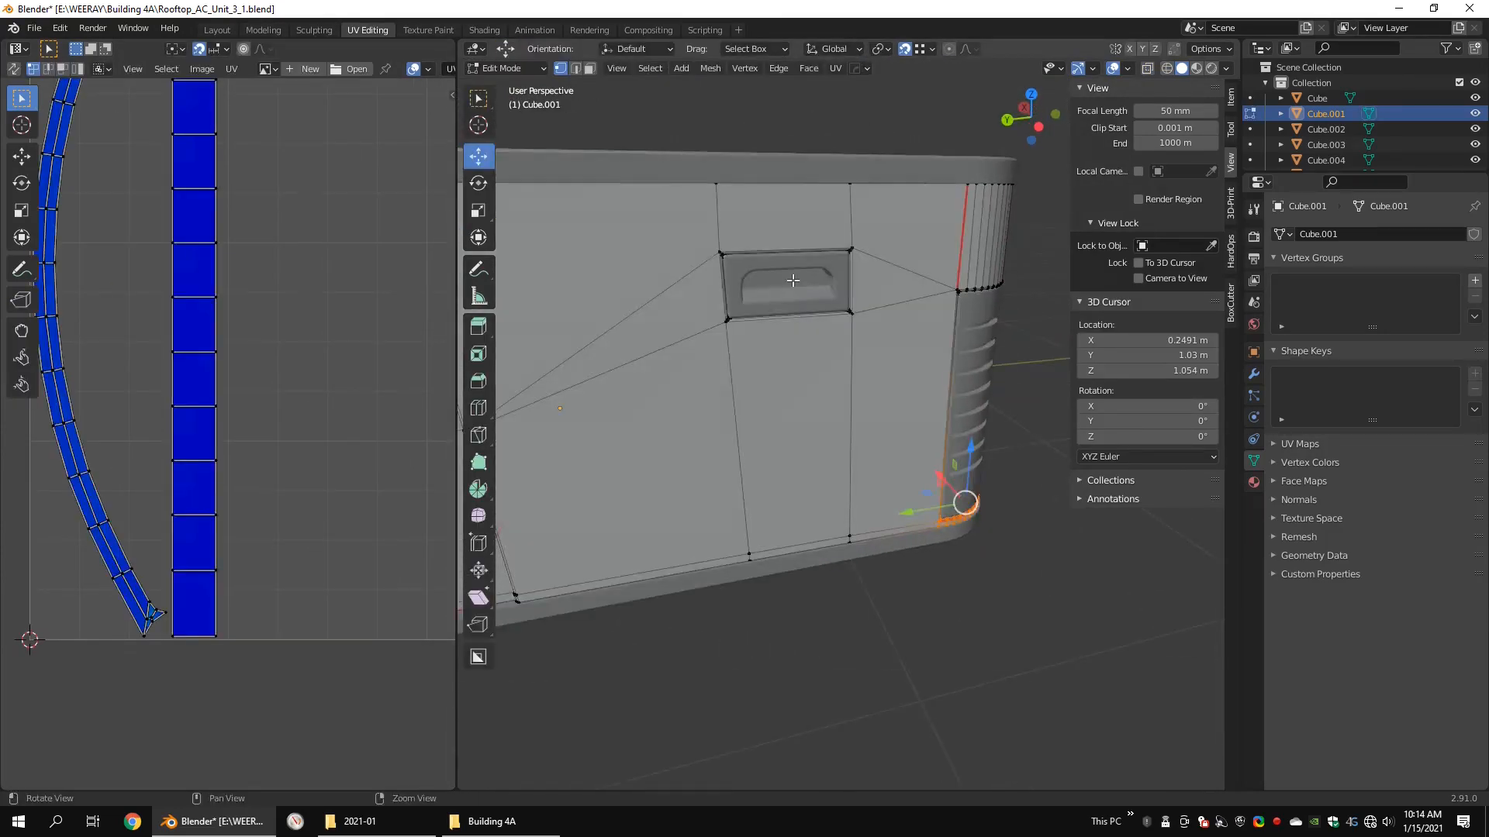
alt+middle_drag(853, 323, 884, 422)
scroll(884, 422, up, 7)
scroll(884, 422, down, 10)
alt+drag(993, 415, 942, 417)
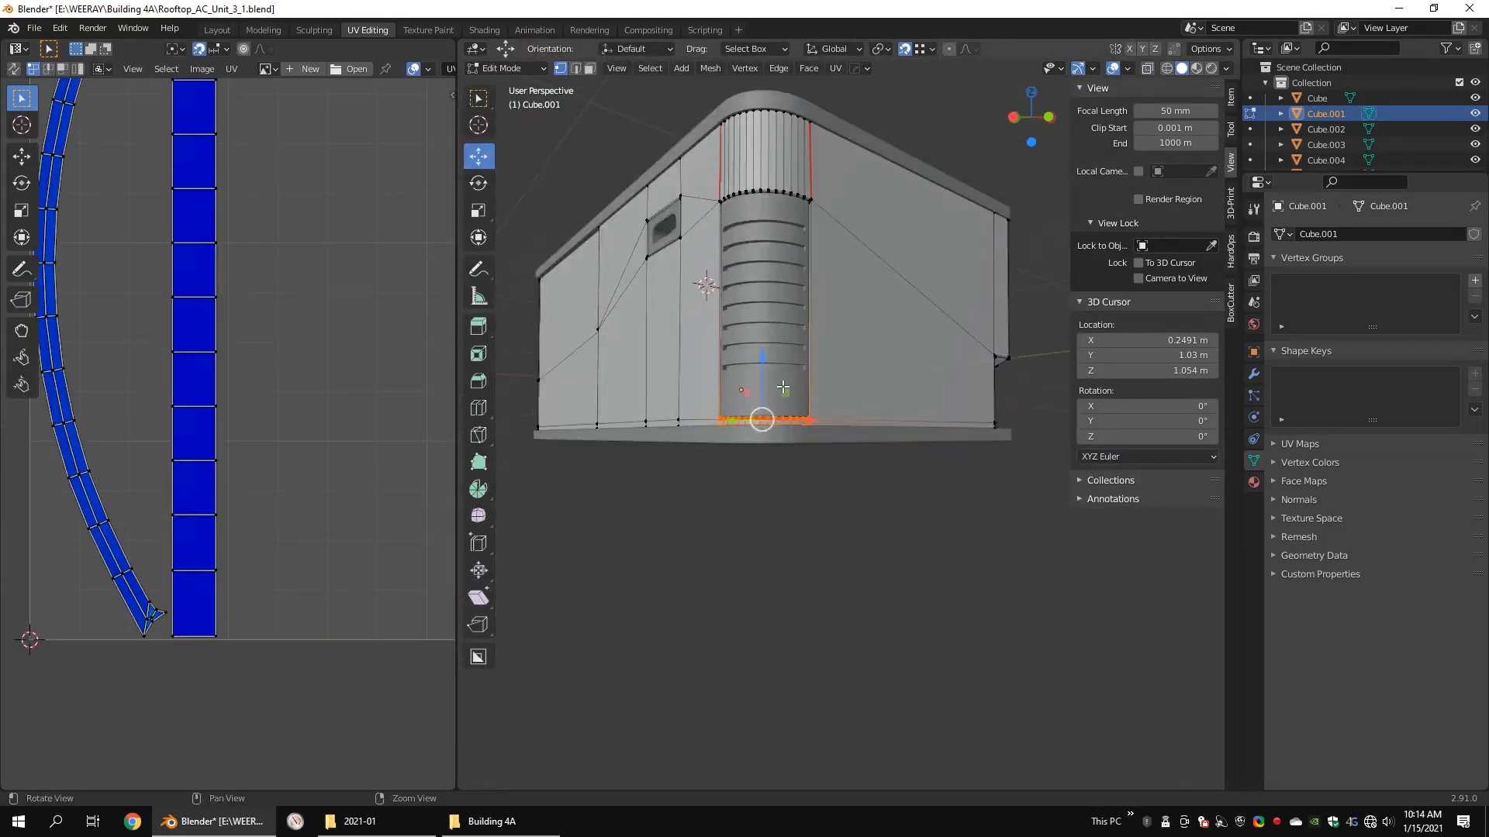
scroll(914, 419, up, 5)
key(2)
click(760, 419)
alt+drag(775, 423, 834, 423)
shift+click(717, 452)
Step: Mark the profile edges along both sides of the body shell's stepped chamfered corner recess as seams
scroll(822, 434, down, 5)
alt+drag(922, 430, 799, 410)
scroll(804, 329, up, 3)
middle_drag(798, 410, 834, 321)
alt+drag(792, 330, 843, 345)
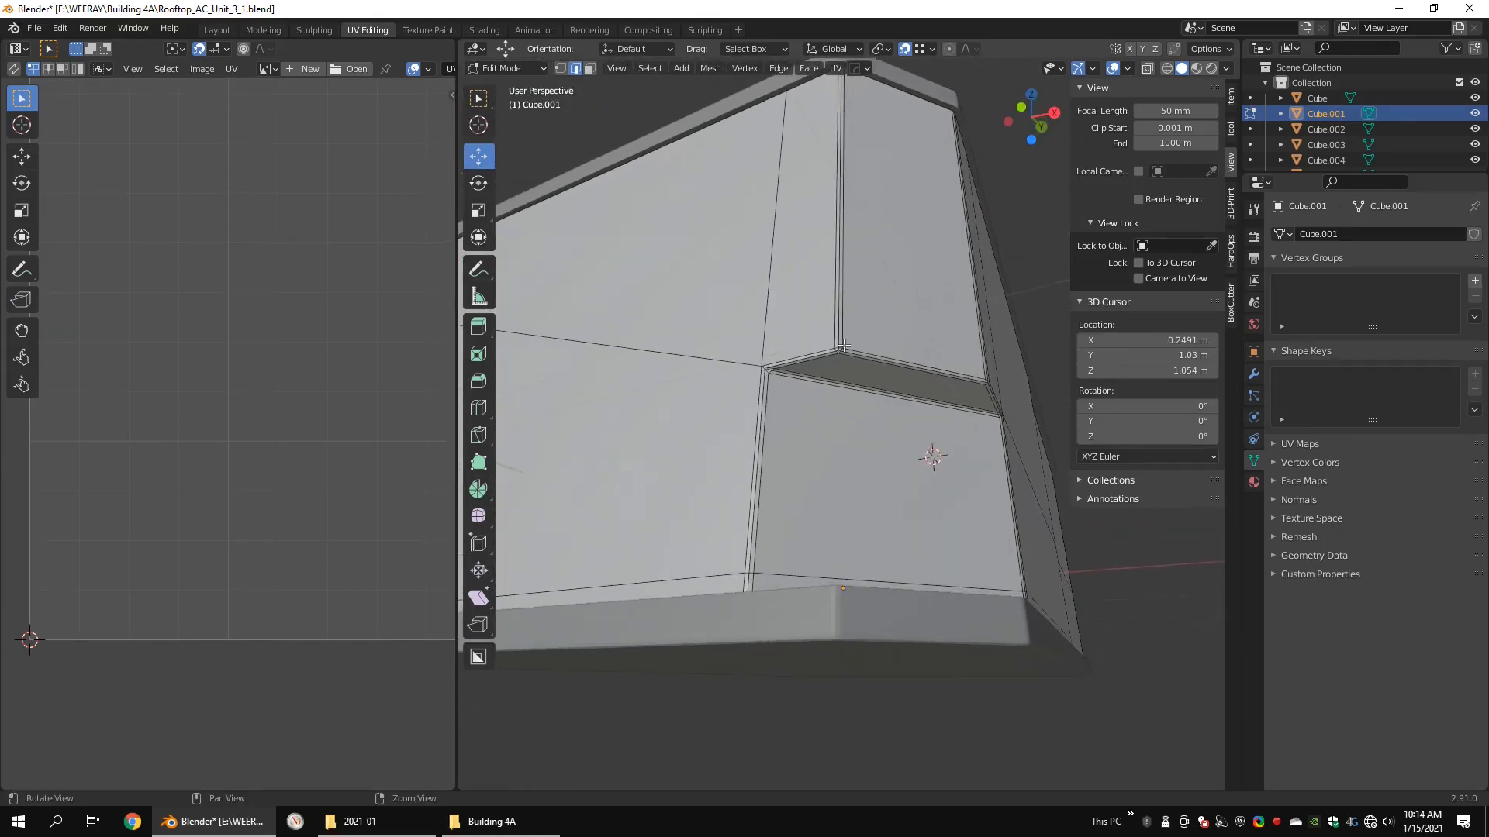
scroll(776, 343, up, 1)
shift+click(785, 344)
shift+click(742, 404)
alt+drag(962, 435, 829, 390)
scroll(884, 438, up, 1)
shift+click(707, 350)
right_click(820, 435)
click(837, 426)
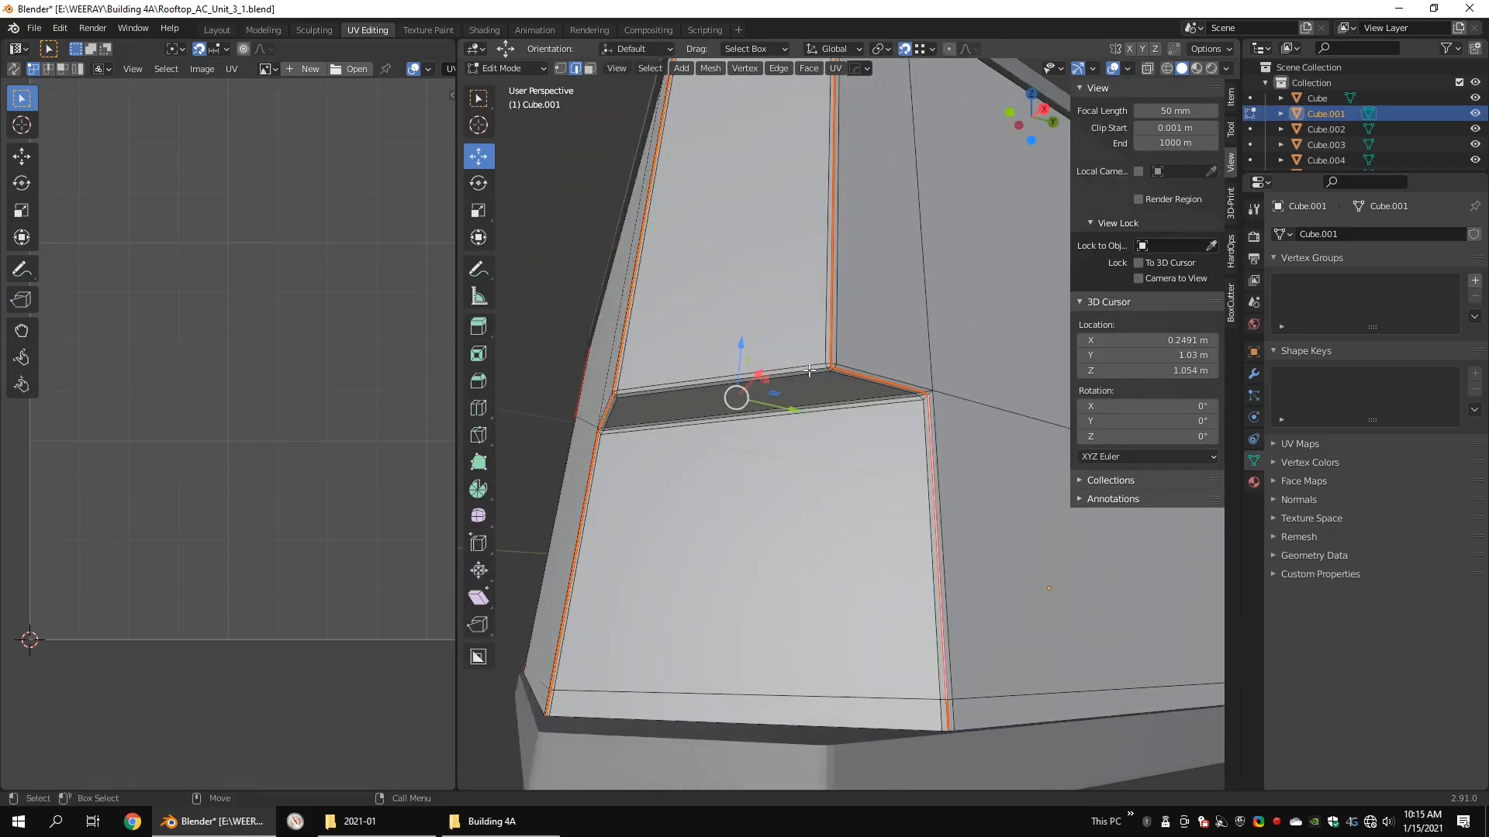
Step: Unwrap the entire body shell with the Conformal method and a margin of 0.068, and enlarge the UV editor
scroll(1014, 415, down, 6)
key(1)
key(4)
alt+drag(958, 361, 940, 431)
scroll(940, 432, down, 5)
drag(1007, 333, 770, 509)
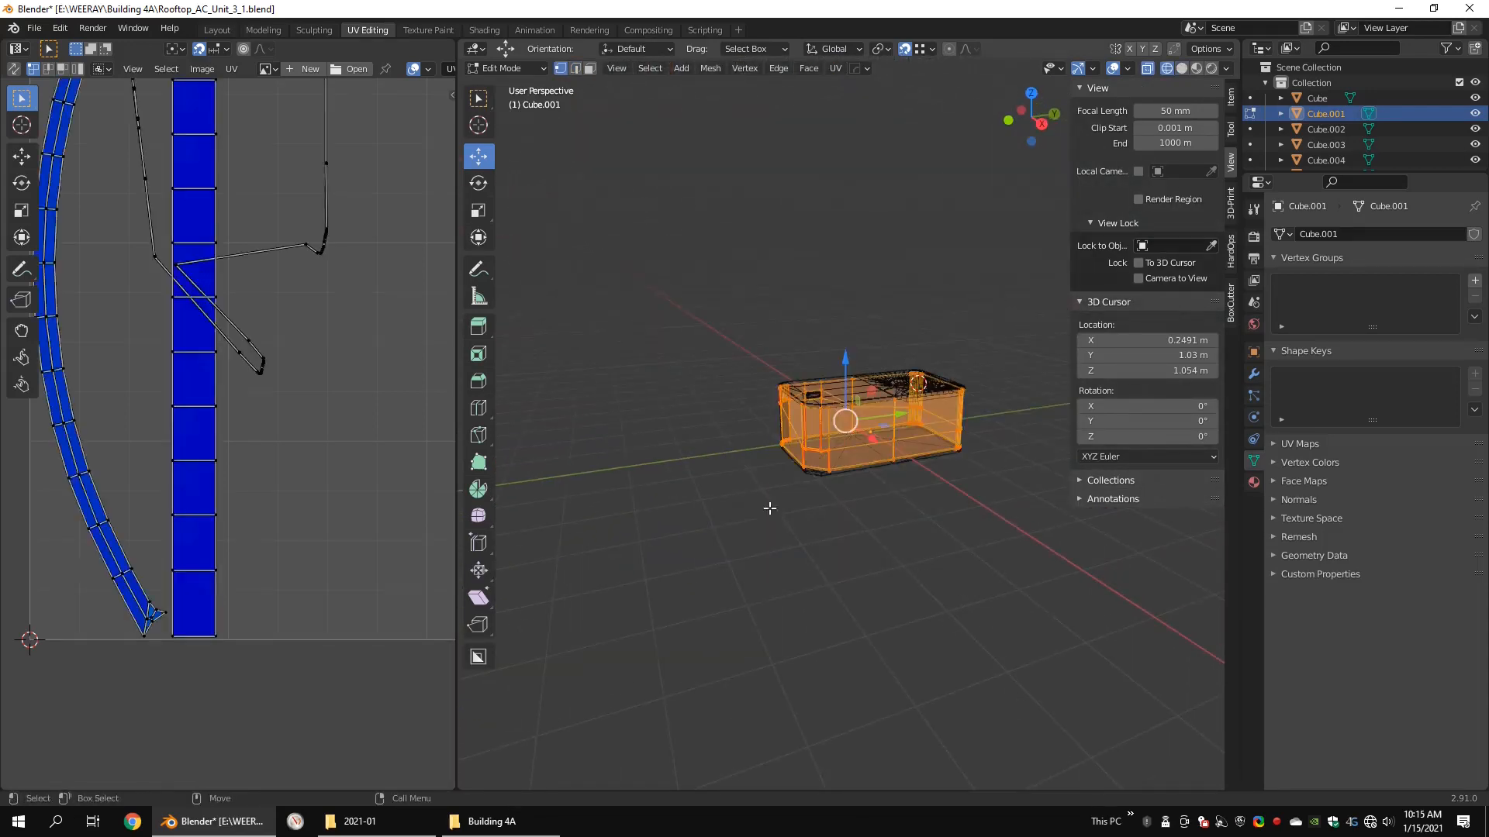
drag(709, 568, 704, 566)
key(u)
click(704, 566)
drag(455, 329, 794, 334)
alt+middle_drag(481, 266, 529, 633)
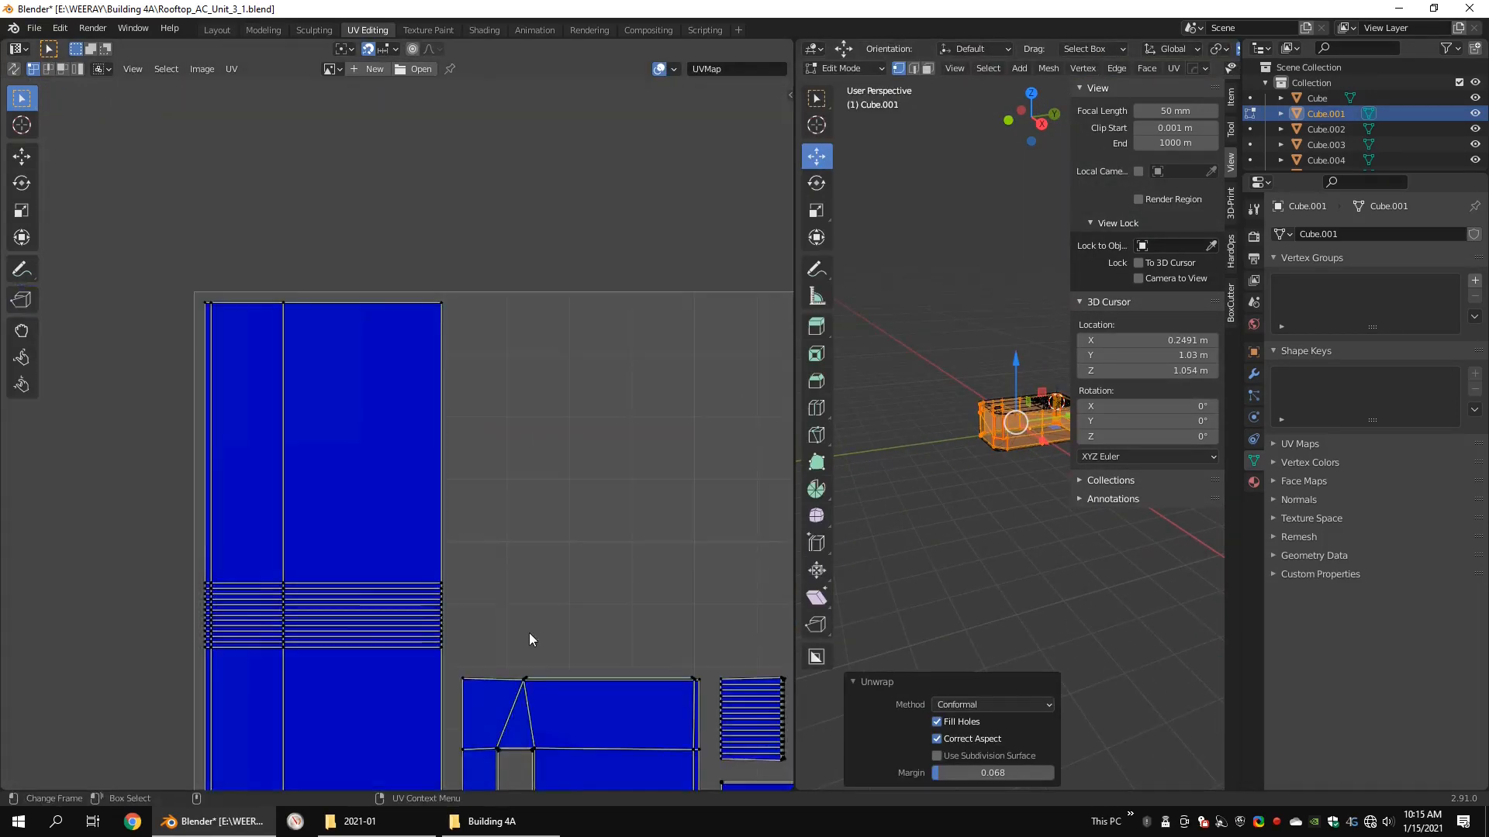
Step: Inspect the body shell's UV islands up close for straight edges, spacing and stretching
scroll(642, 684, up, 6)
alt+middle_drag(642, 684, 357, 184)
scroll(500, 373, down, 5)
scroll(421, 378, up, 6)
scroll(421, 379, down, 4)
scroll(435, 411, down, 1)
alt+middle_drag(435, 411, 420, 207)
scroll(496, 416, down, 7)
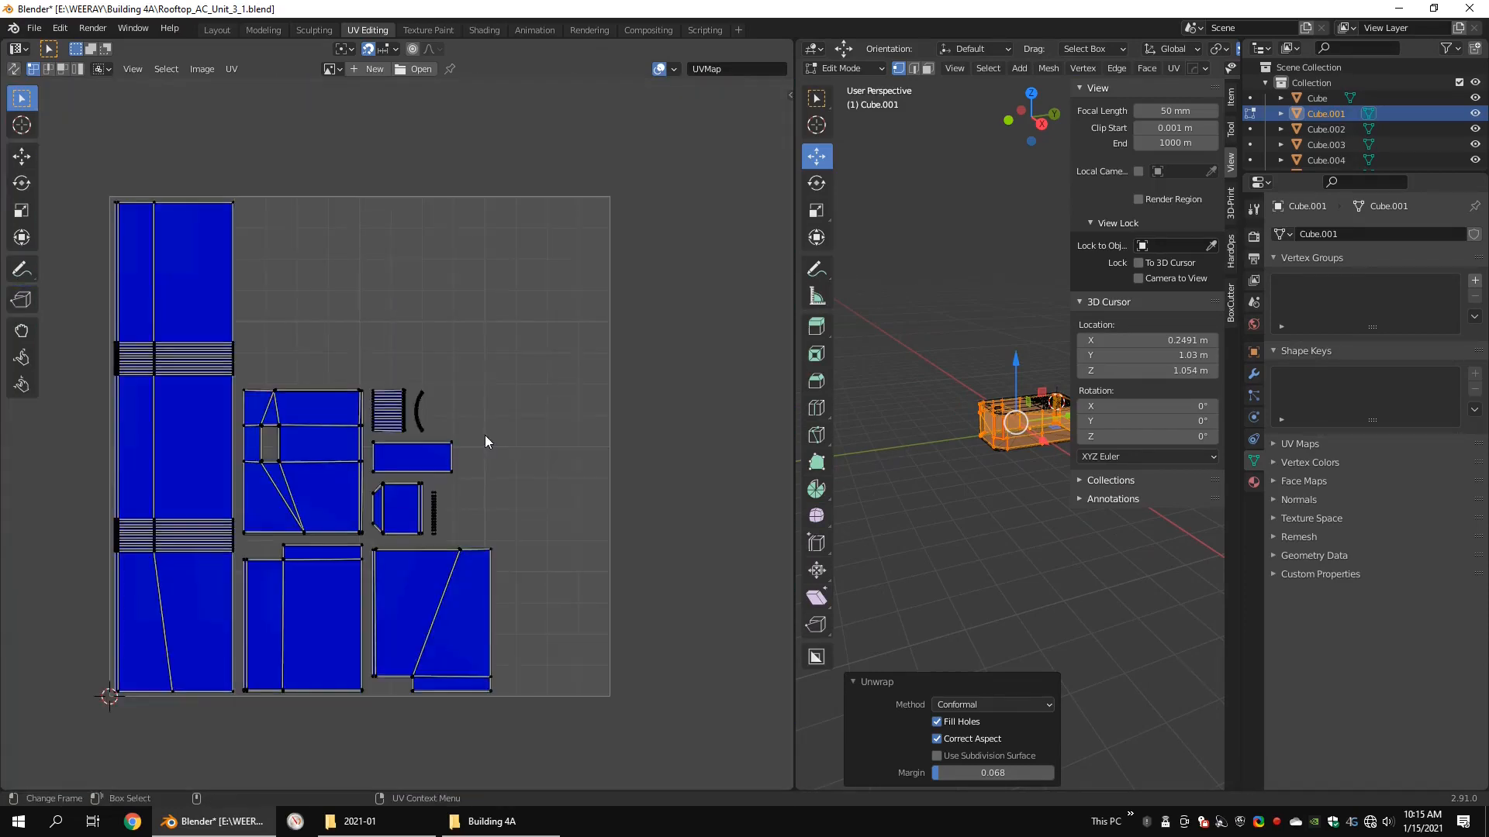
scroll(468, 475, up, 11)
scroll(432, 304, down, 10)
alt+middle_drag(431, 304, 435, 335)
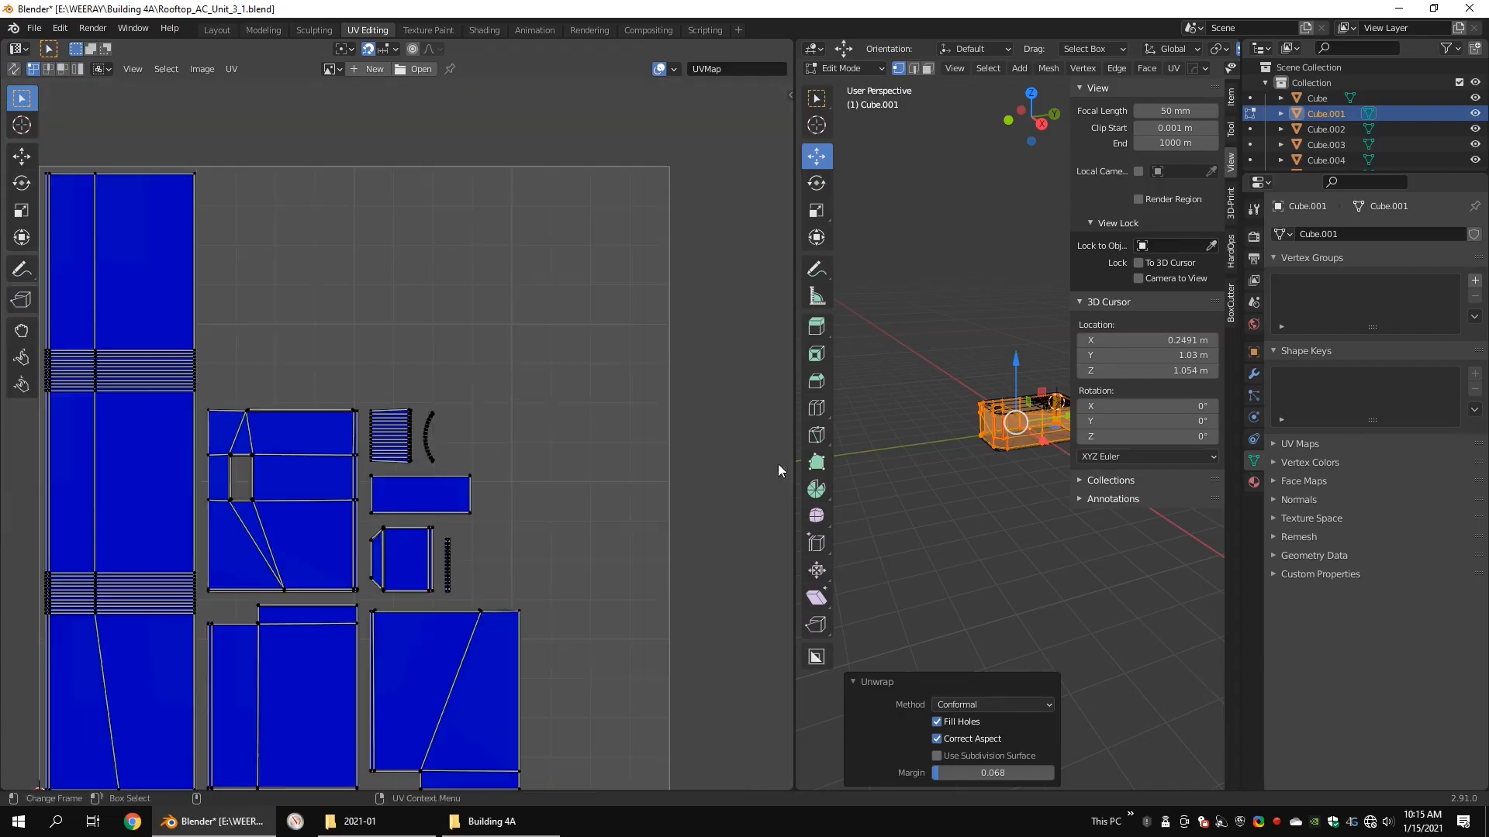
Step: Shrink the UV editor, finish editing the body shell and join it with the base
drag(794, 463, 342, 464)
scroll(859, 444, up, 5)
key(Tab)
scroll(859, 443, up, 4)
shift+click(775, 609)
mouse_move(843, 482)
middle_down()
mouse_move(913, 372)
mouse_move(701, 469)
middle_up()
Step: Open the handle insert's mesh for editing and mark the edge loop around its recess opening as a seam
click(728, 499)
key(shift+z)
key(KP_Decimal)
key(Tab)
key(alt+z)
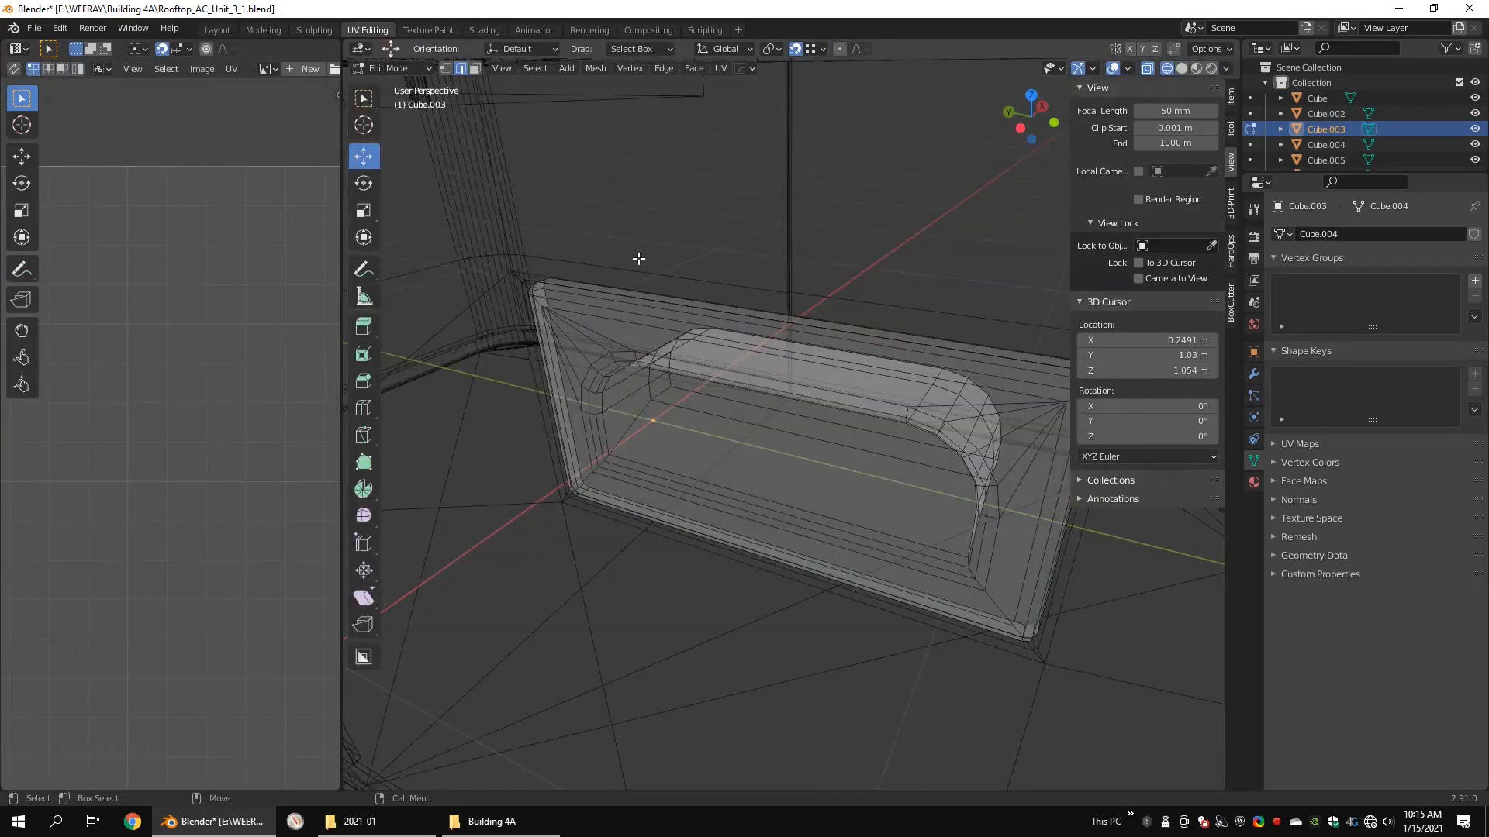
middle_drag(638, 252, 817, 429)
click(795, 406)
alt+click(574, 422)
right_click(789, 519)
click(788, 517)
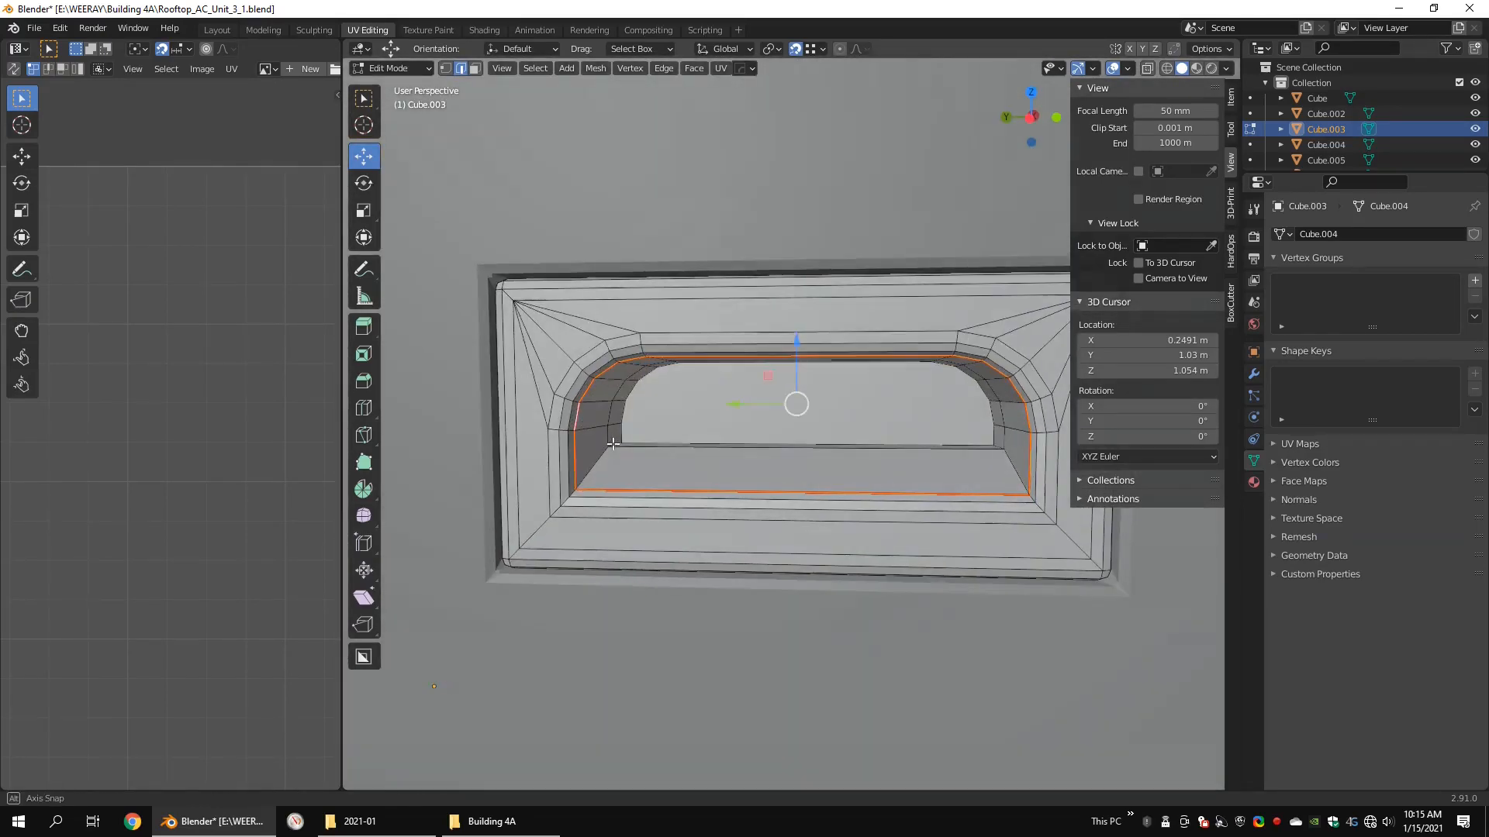
Step: Mark the outline of the recess's back face and the floor's corner edges as seams, and the floor's rear edge as sharp
scroll(490, 449, up, 6)
middle_drag(553, 415, 638, 421)
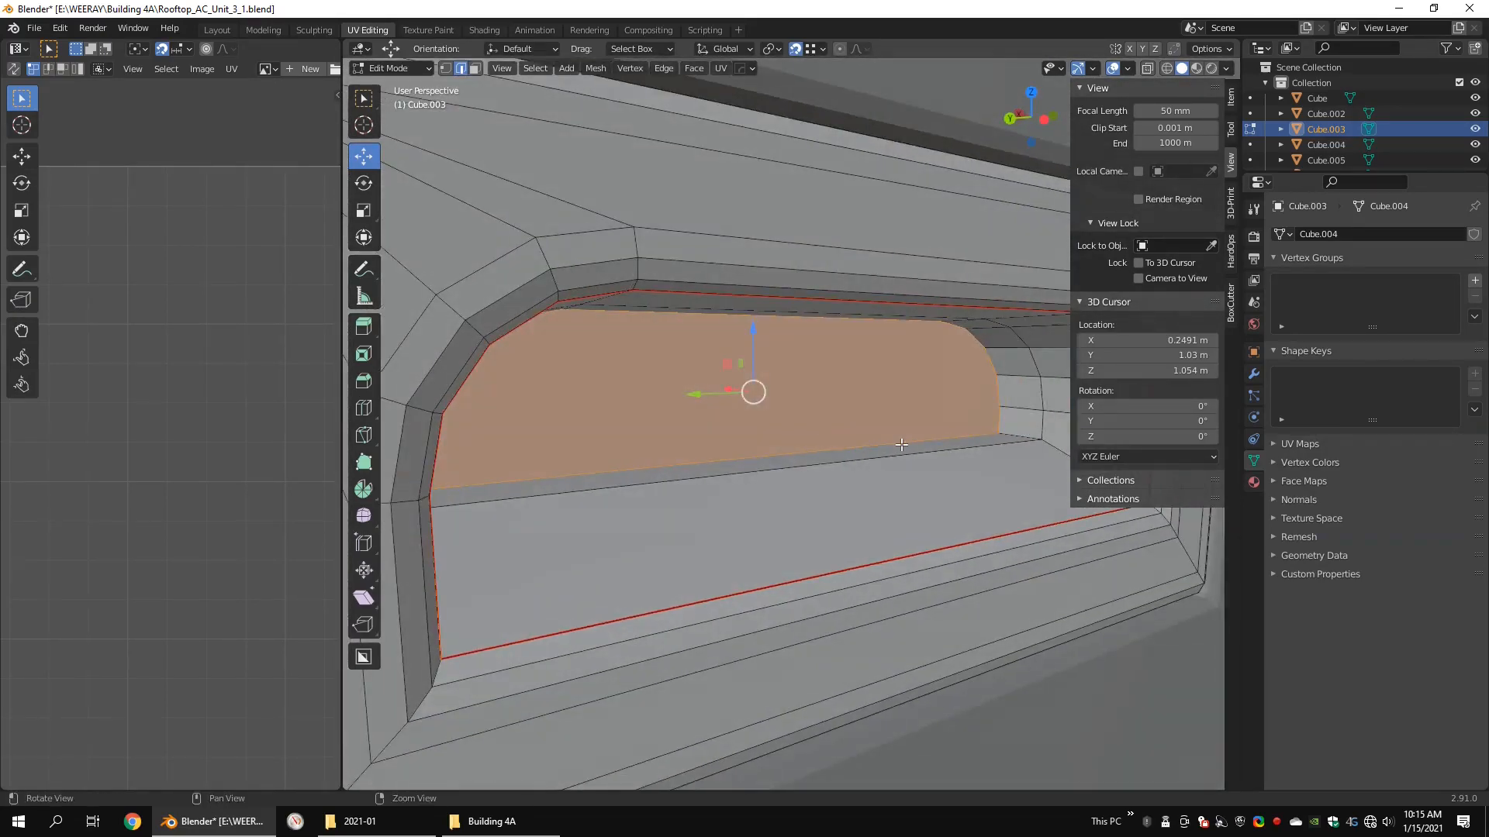
shift+middle_drag(904, 444, 855, 452)
scroll(914, 497, down, 1)
right_click(916, 502)
click(917, 504)
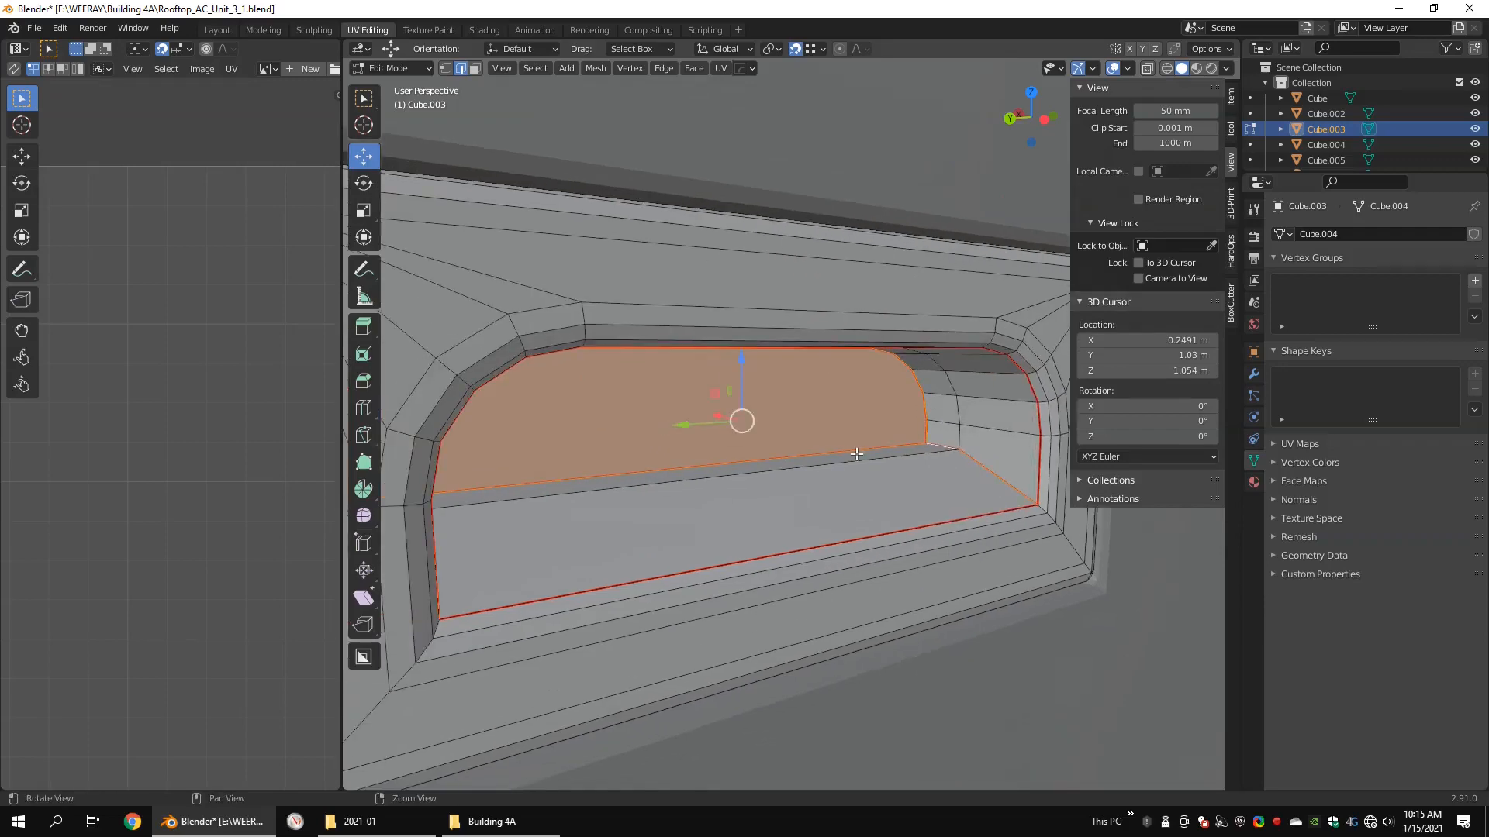
alt+drag(854, 452, 698, 456)
right_click(932, 490)
click(906, 531)
Step: Unwrap the whole handle insert with the Conformal method and a margin of 0.068
scroll(904, 528, down, 3)
scroll(721, 442, down, 6)
key(shift+z)
key(1)
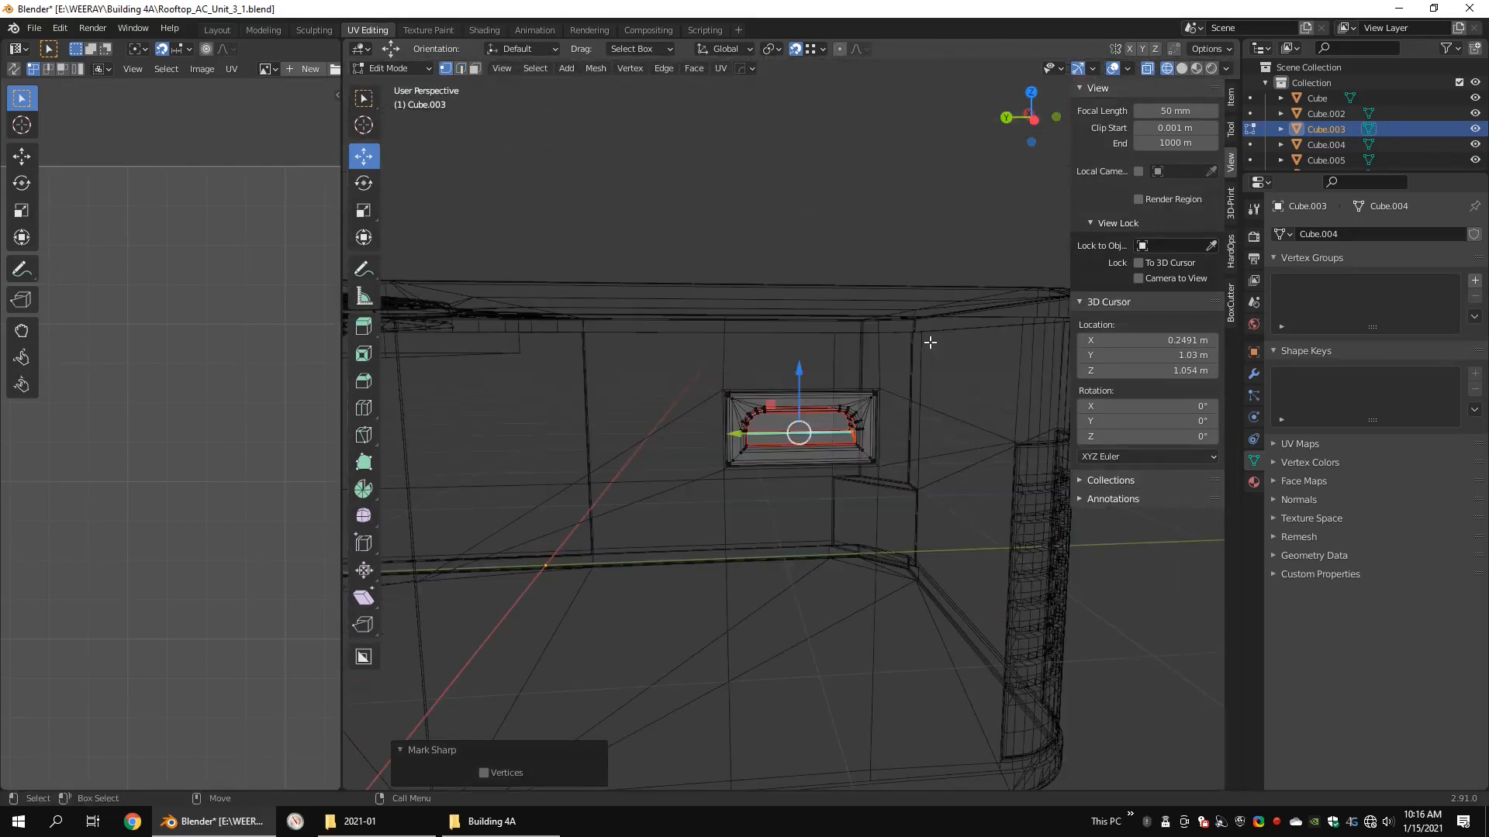
drag(960, 339, 561, 608)
key(u)
click(909, 455)
scroll(268, 304, up, 4)
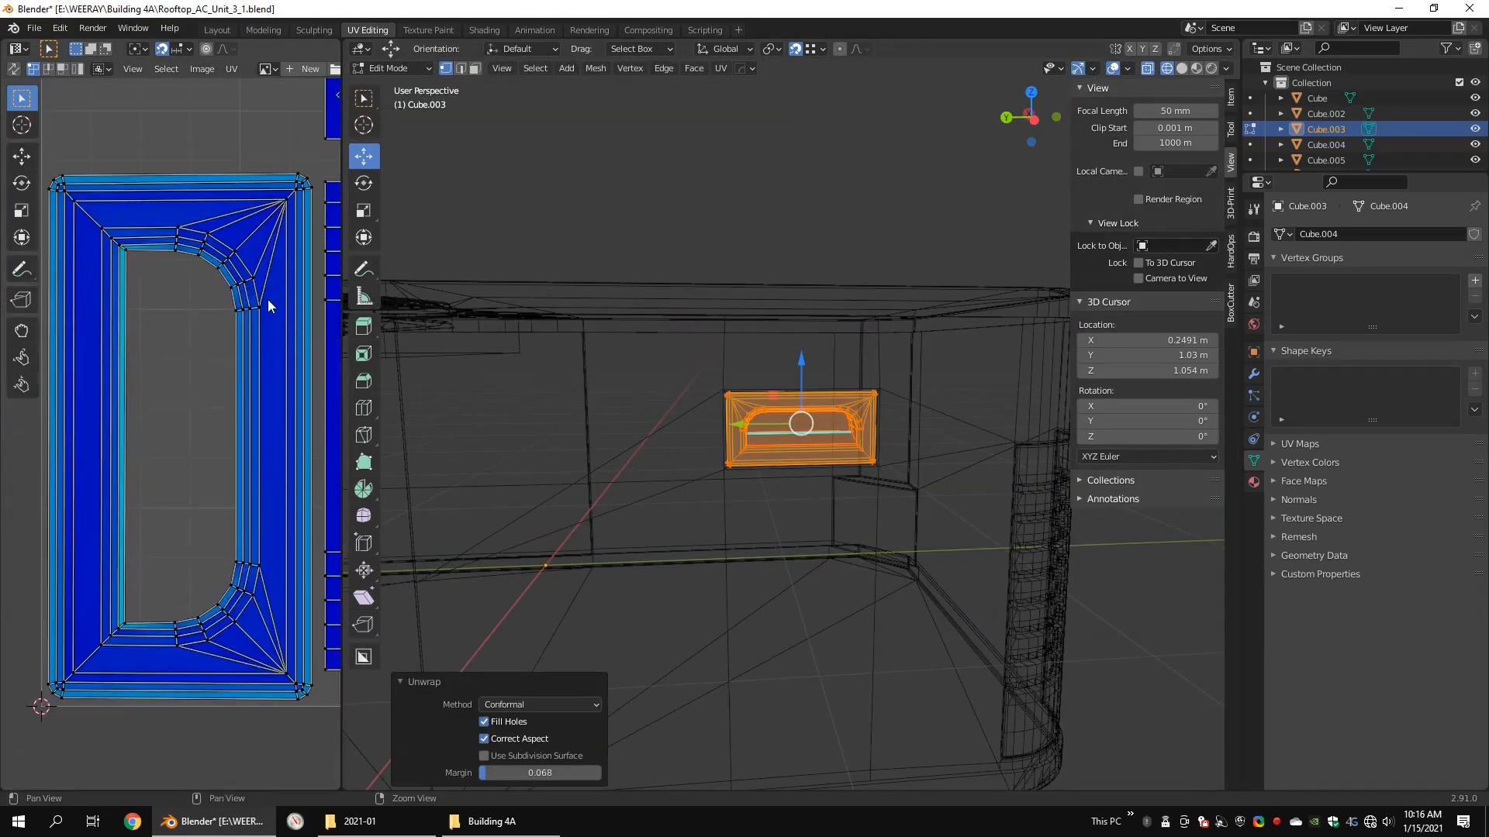
Step: Examine the handle insert's UV islands and compare them with the recess edges on the model
scroll(898, 474, up, 8)
key(shift+z)
key(2)
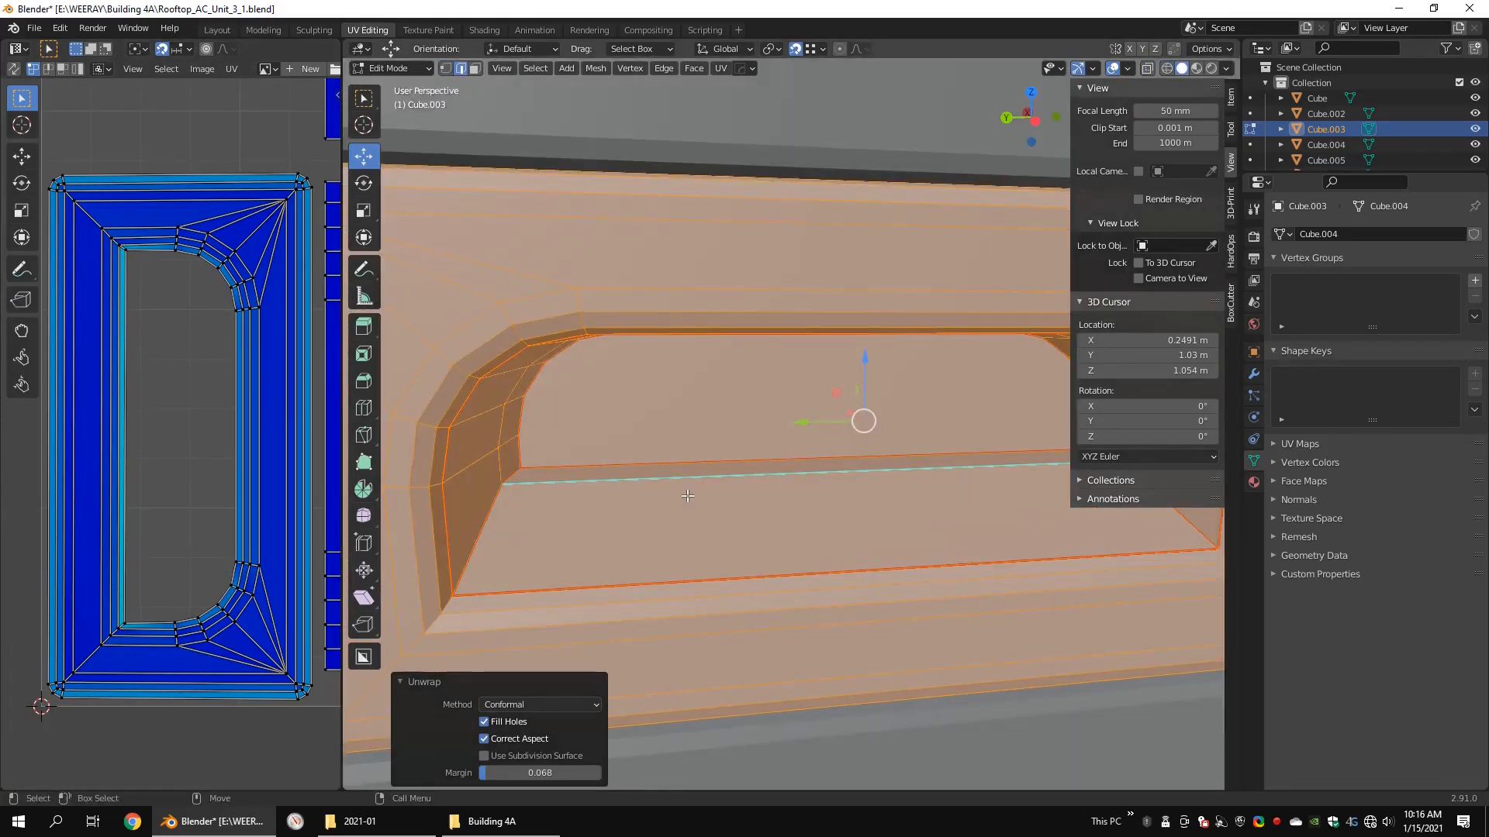
scroll(697, 474, down, 2)
alt+drag(650, 482, 645, 464)
scroll(130, 380, down, 1)
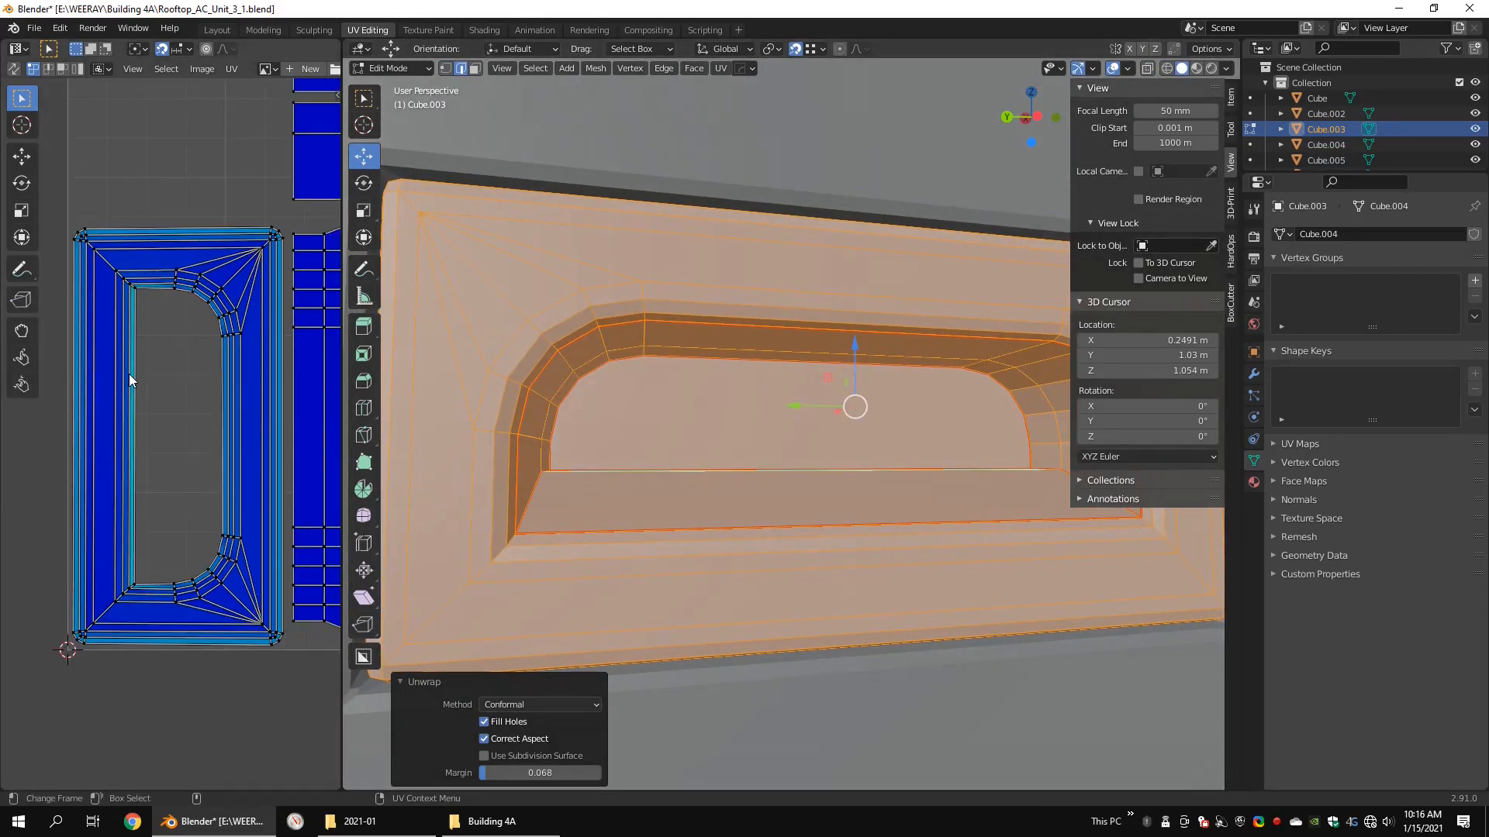
scroll(679, 451, down, 3)
alt+drag(552, 414, 535, 411)
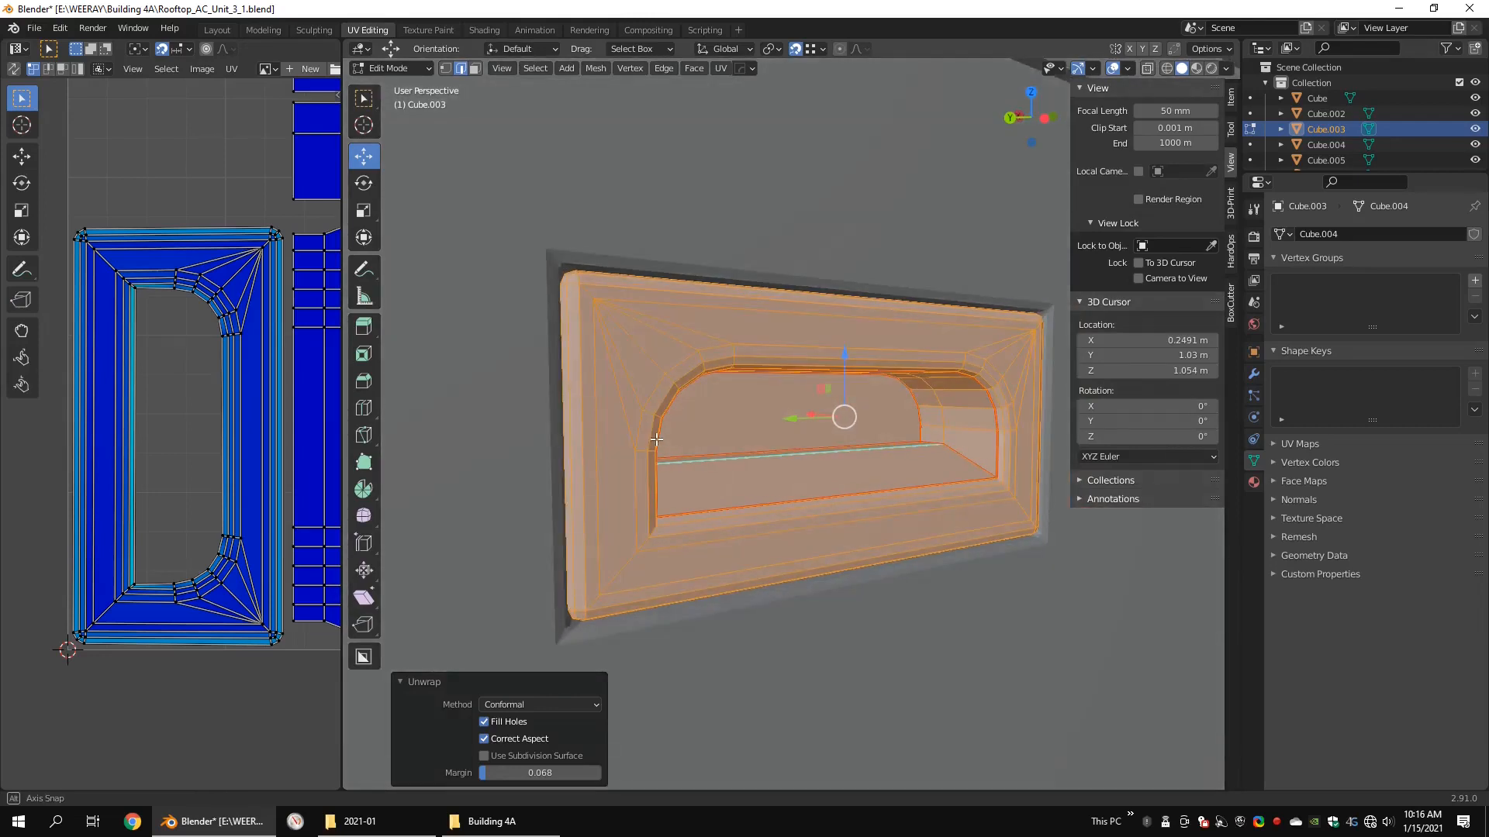
scroll(310, 343, down, 3)
Step: Triangulate the back face of the handle recess with the Beauty quad and polygon methods
key(3)
click(739, 414)
right_click(739, 416)
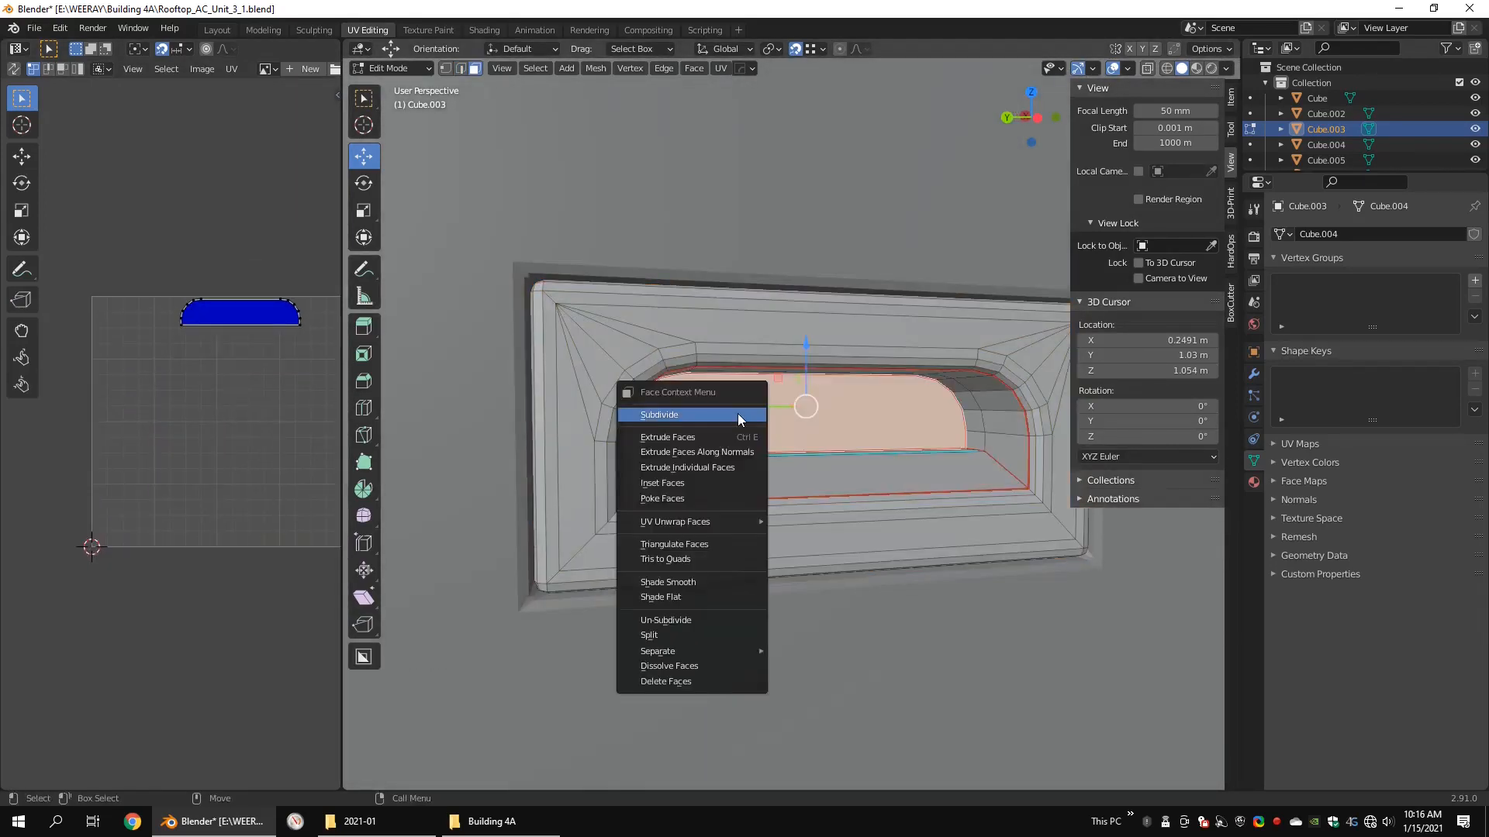
click(692, 544)
scroll(698, 535, down, 7)
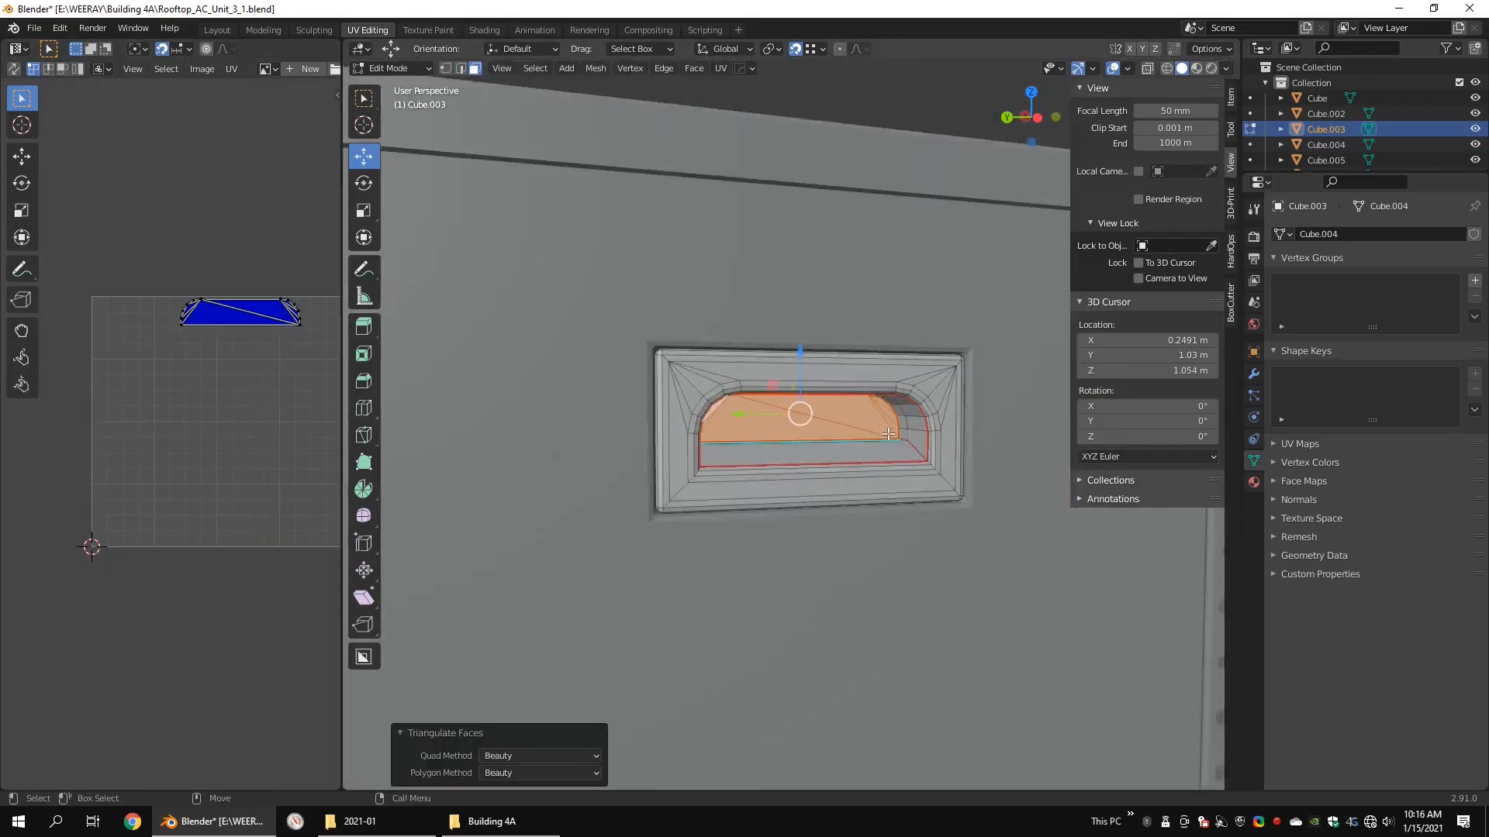
Step: Unwrap the triangulated handle insert again with the Conformal method and a margin of 0.068, and check its islands
key(1)
key(shift+z)
key(a)
key(u)
scroll(128, 479, up, 7)
scroll(744, 532, up, 4)
key(shift+z)
scroll(744, 532, up, 3)
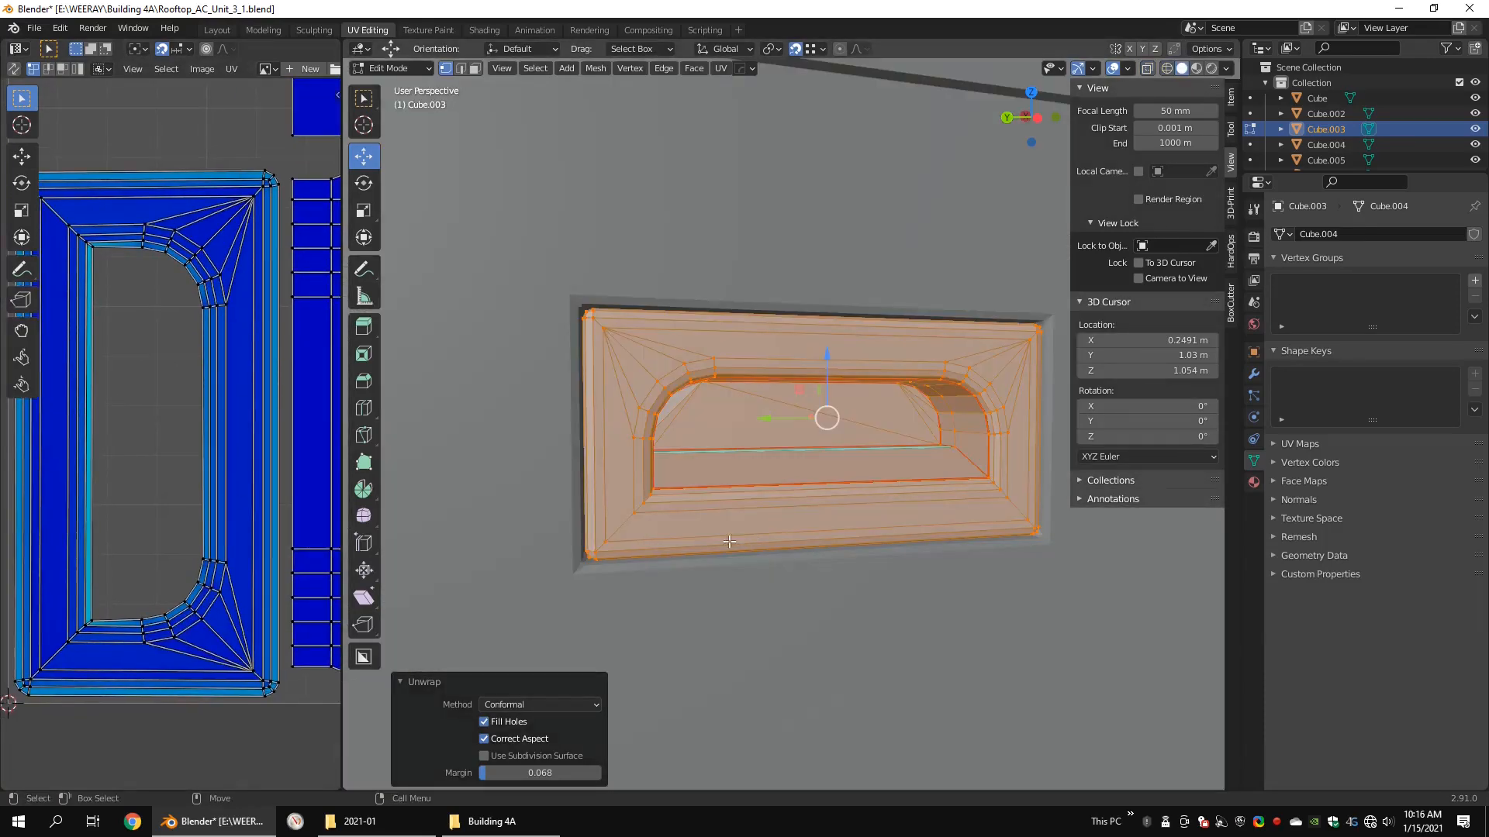
scroll(146, 512, down, 3)
scroll(199, 442, up, 4)
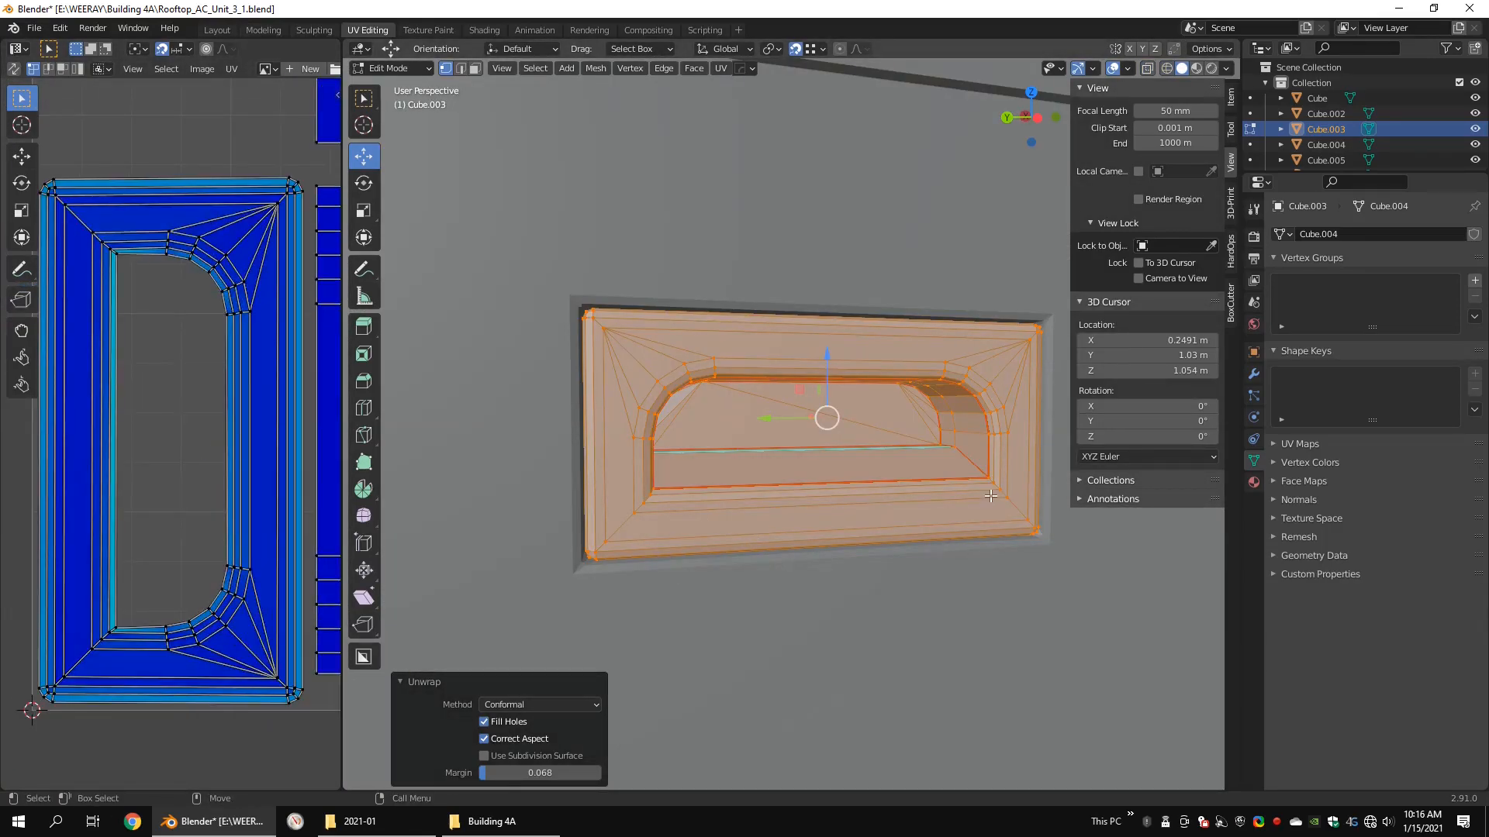
Step: Finish editing the handle insert and join it with the main unit
key(Tab)
scroll(992, 495, down, 10)
middle_drag(992, 494, 899, 534)
shift+click(865, 518)
key(ctrl+j)
Step: Open the louvered corner vent's mesh for editing and check its inner structure in wireframe
click(908, 490)
key(Tab)
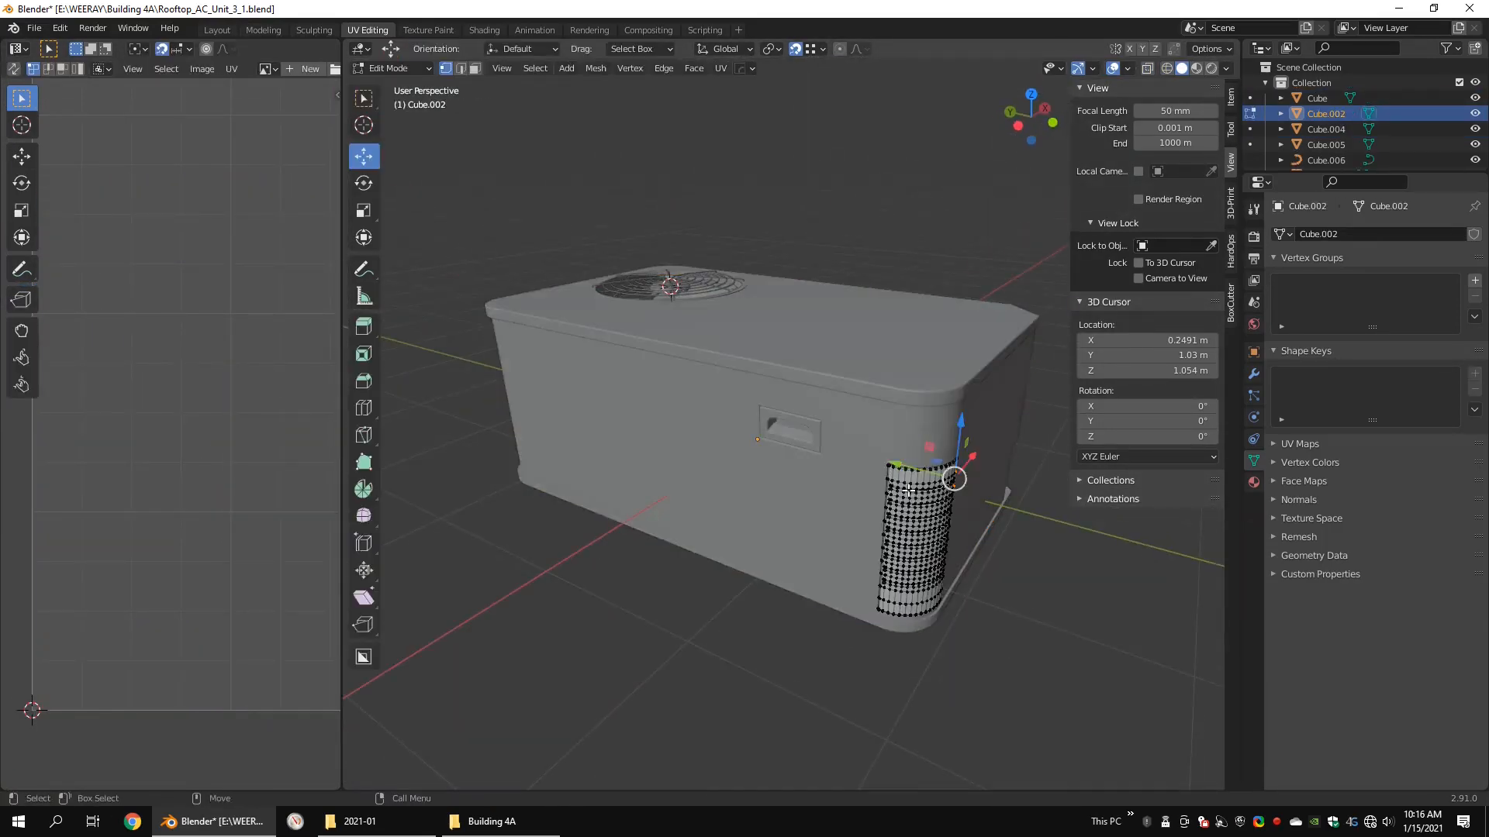
key(KP_Decimal)
click(858, 473)
middle_drag(858, 472, 981, 516)
key(shift+z)
key(3)
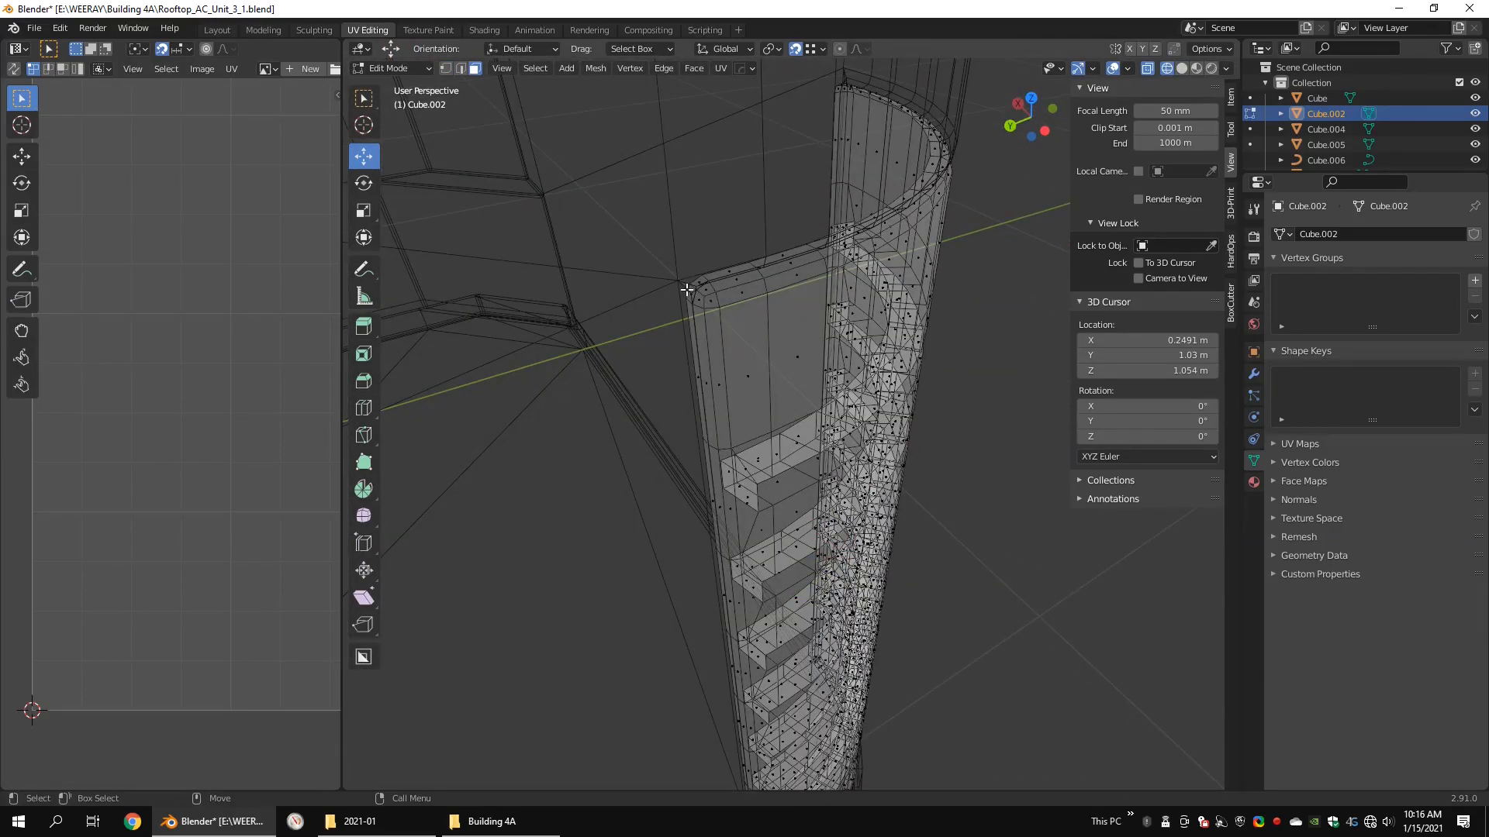
key(shift+z)
Step: Select the outer edge loops around the upper louver slots on the corner vent's curved face
mouse_move(811, 360)
middle_down()
mouse_move(759, 370)
mouse_move(551, 295)
middle_up()
click(780, 353)
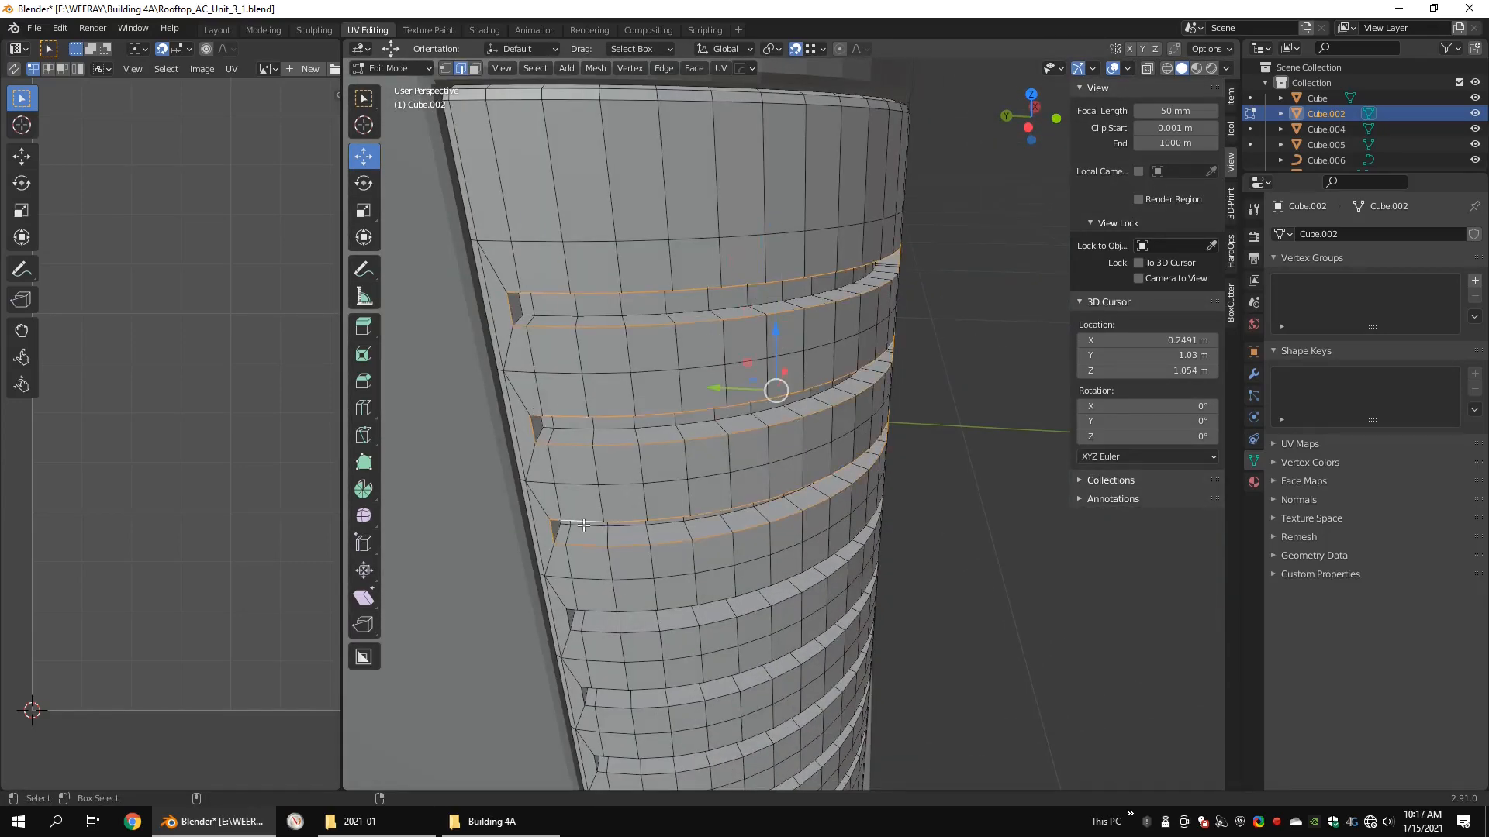
shift+middle_drag(617, 689, 623, 509)
alt+shift+click(630, 577)
middle_drag(629, 577, 653, 380)
alt+shift+click(653, 380)
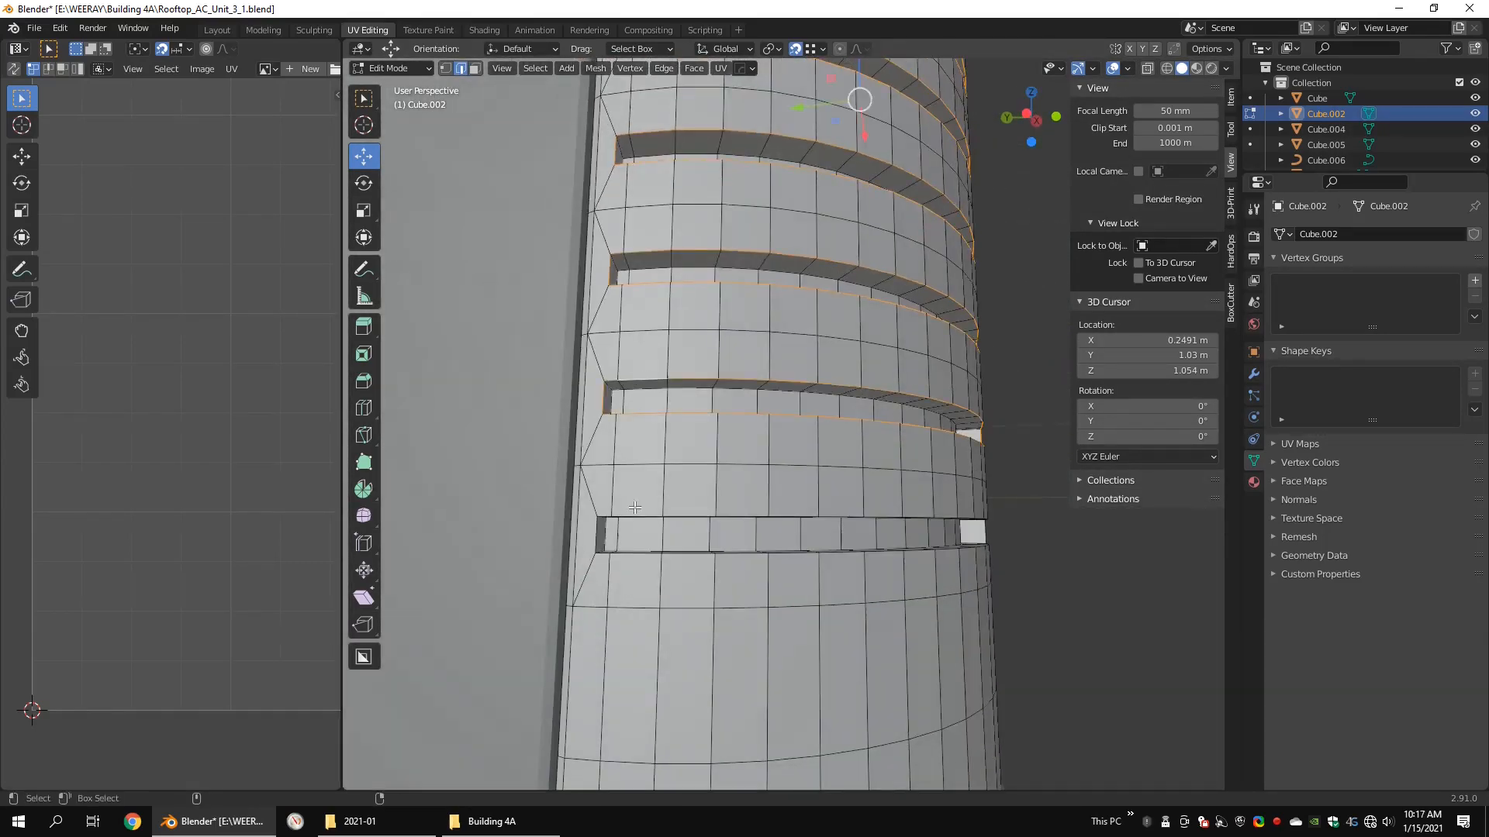
Step: Add the lower slots' outer edge loops to the selection and mark all of them as seams
alt+shift+click(650, 518)
right_click(749, 663)
middle_drag(649, 518, 656, 613)
click(745, 651)
click(610, 541)
shift+click(939, 534)
shift+middle_drag(1031, 535, 935, 608)
shift+click(936, 503)
middle_drag(490, 508, 945, 387)
Step: Unwrap the whole corner vent with the Conformal method and a margin of 0.068, and check its islands
scroll(691, 496, down, 4)
middle_drag(904, 588, 824, 542)
scroll(824, 541, down, 6)
key(shift+z)
key(1)
key(a)
key(u)
scroll(252, 460, down, 3)
mouse_move(225, 628)
middle_down()
mouse_move(249, 598)
mouse_move(257, 405)
middle_up()
key(shift+z)
key(KP_Decimal)
scroll(589, 434, up, 4)
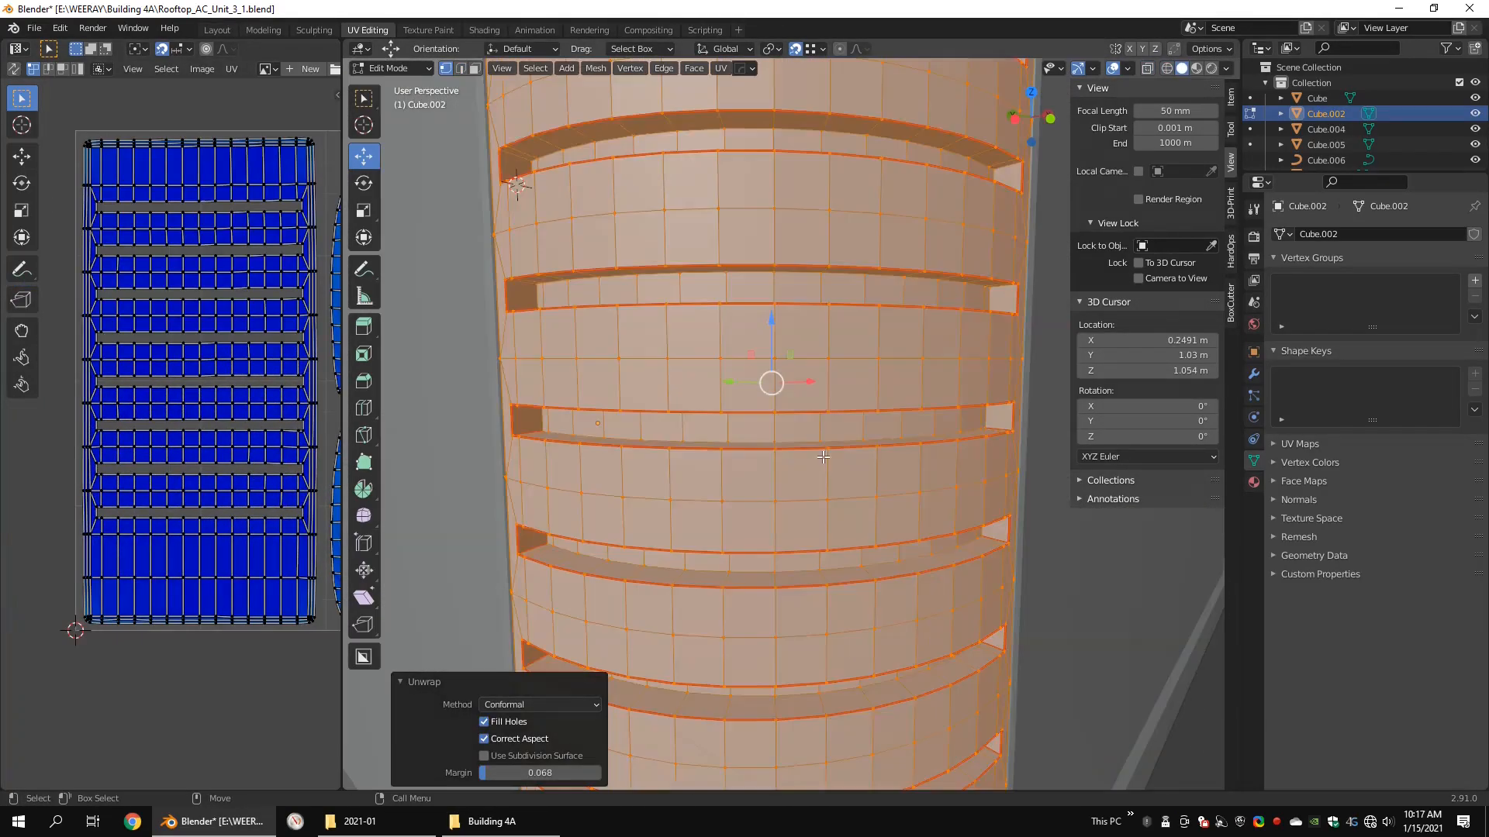
Step: Select the inner edge loops at the back of the corner vent's lower louver slots
key(2)
alt+click(590, 438)
middle_drag(589, 438, 568, 412)
middle_drag(777, 452, 683, 590)
alt+drag(683, 590, 676, 552)
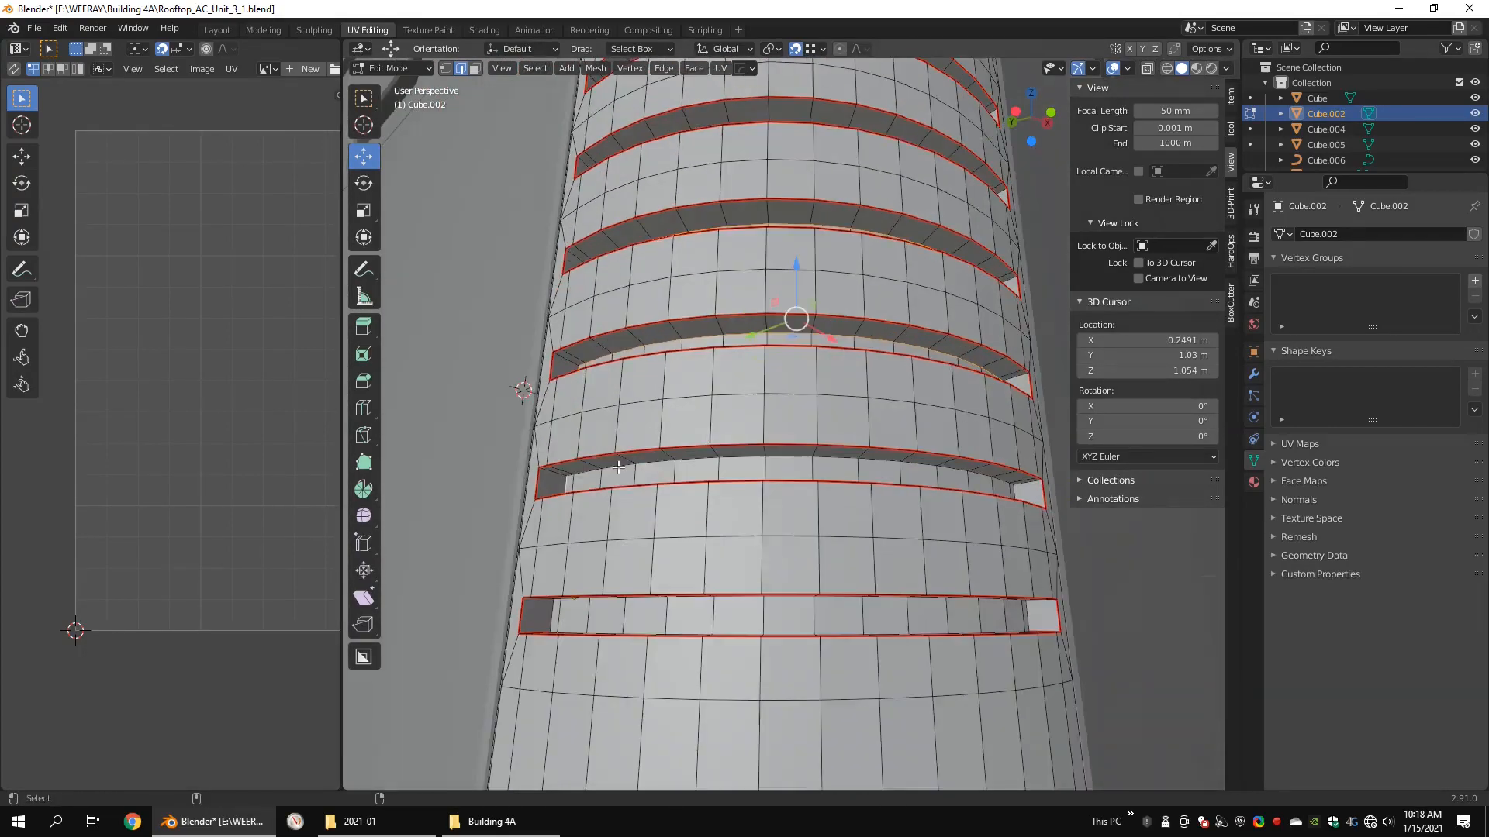
shift+double_click(621, 458)
alt+middle_drag(806, 435, 558, 465)
mouse_move(667, 543)
alt+mouse_down()
mouse_move(670, 500)
mouse_move(682, 535)
alt+mouse_up()
shift+double_click(817, 513)
alt+drag(818, 513, 813, 490)
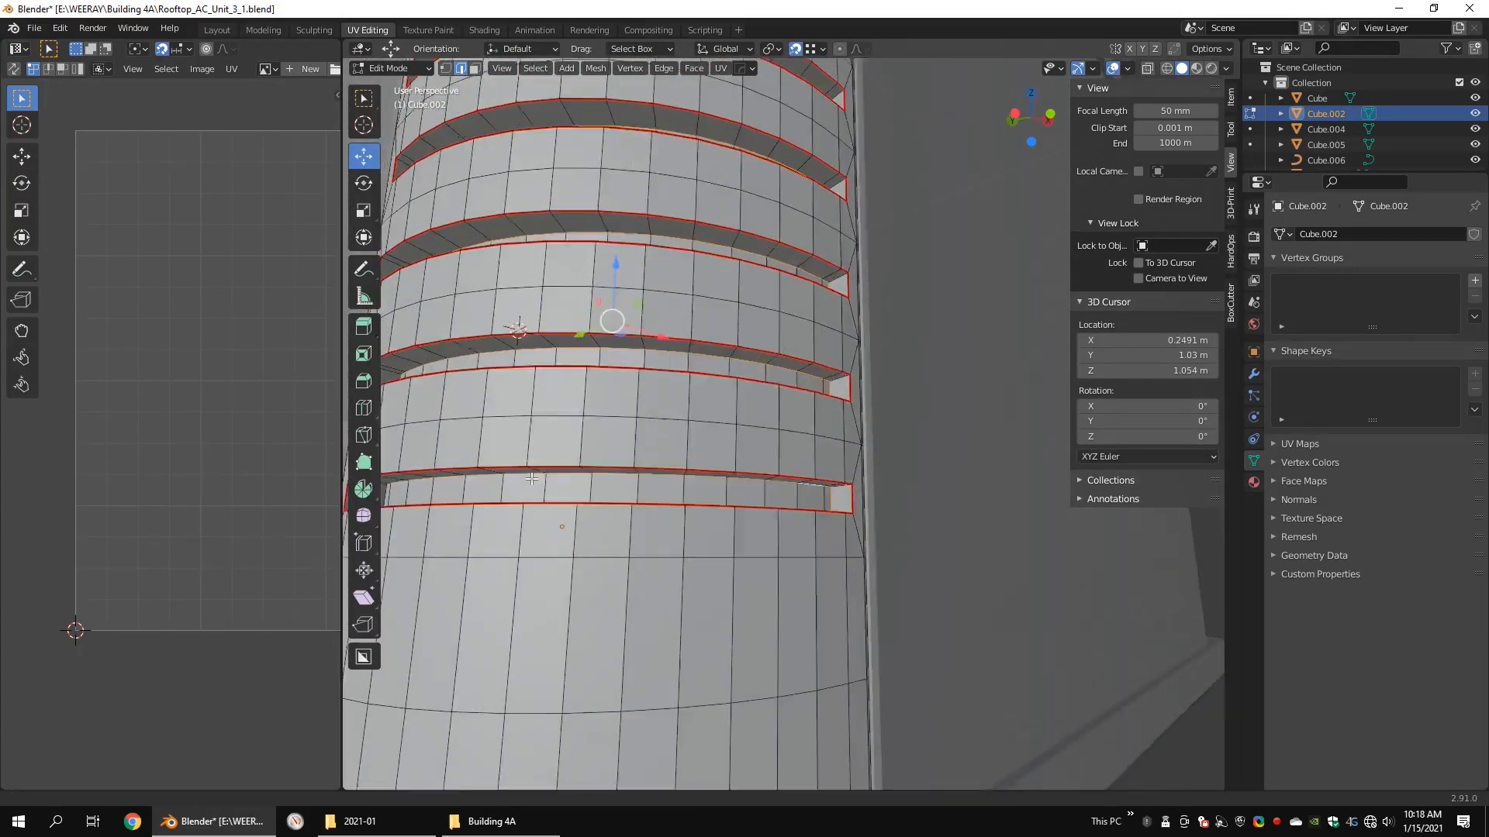
Step: Add the inner edge loops of the remaining louver slots up to the top one and mark them as seams
alt+drag(667, 403, 732, 446)
alt+middle_drag(628, 201, 593, 497)
alt+drag(593, 473, 565, 404)
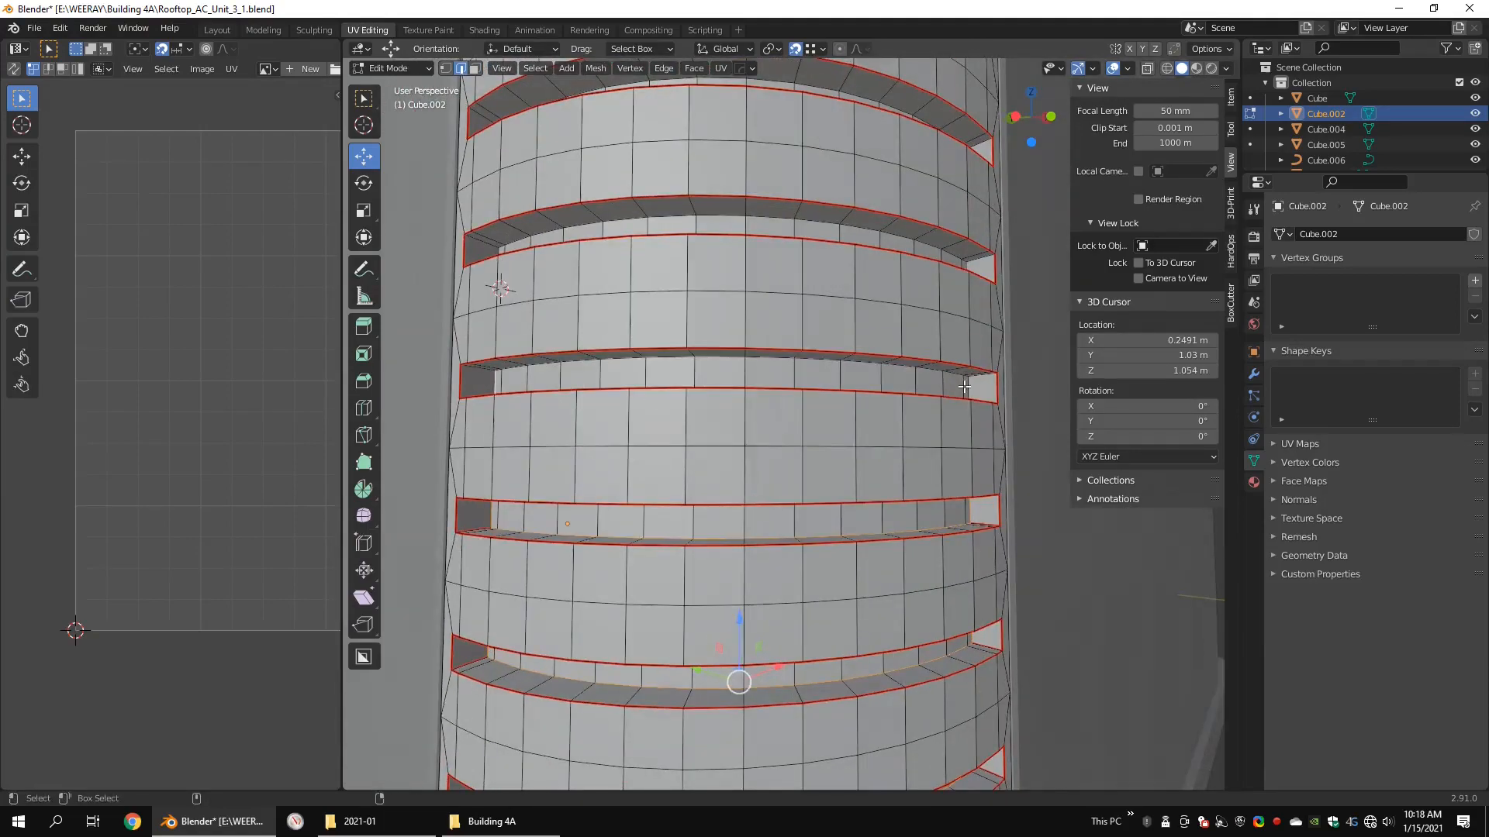
middle_drag(838, 323, 807, 364)
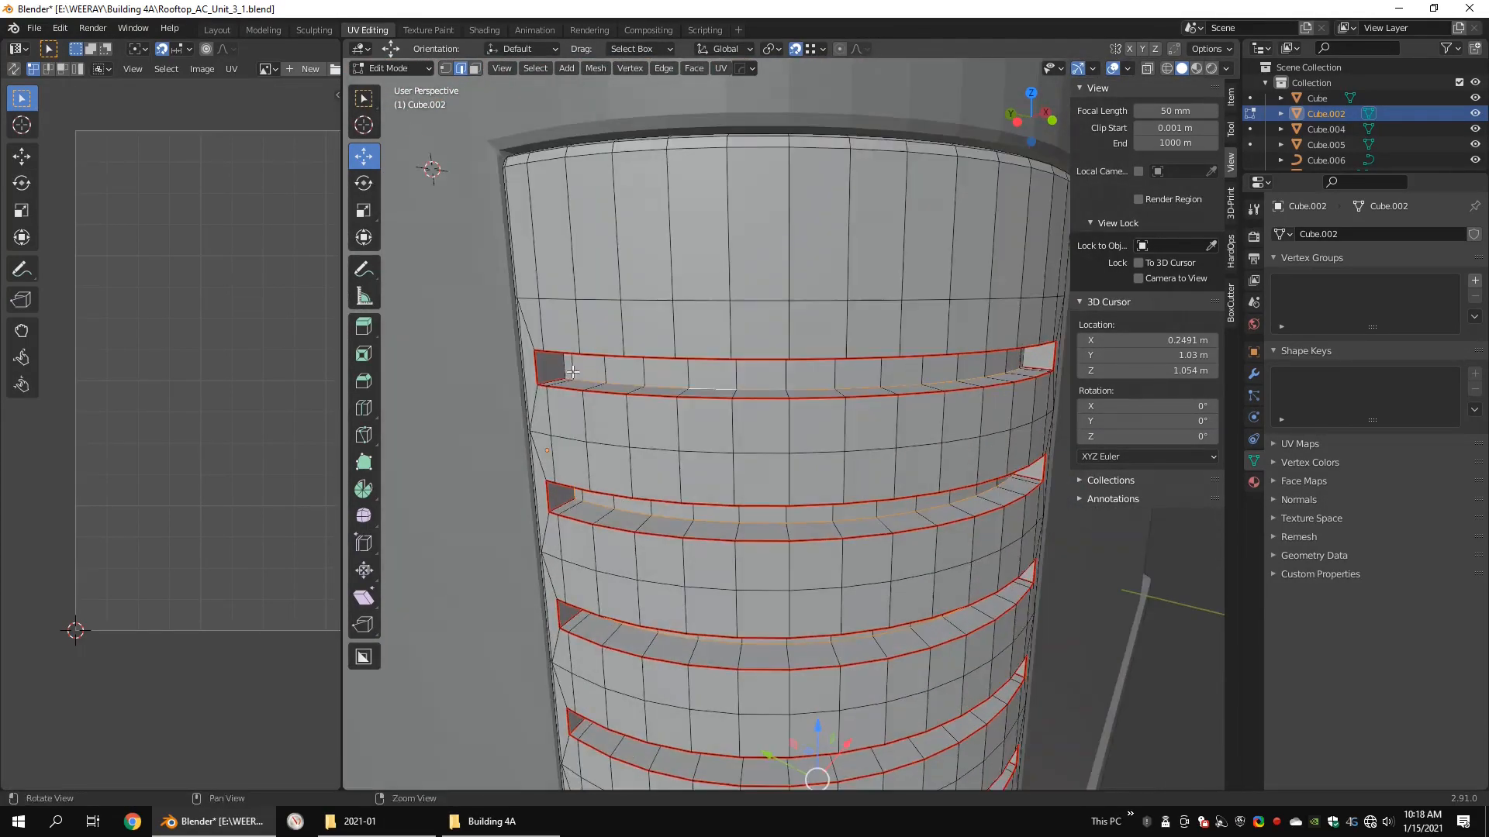
right_click(876, 521)
click(876, 521)
right_click(891, 504)
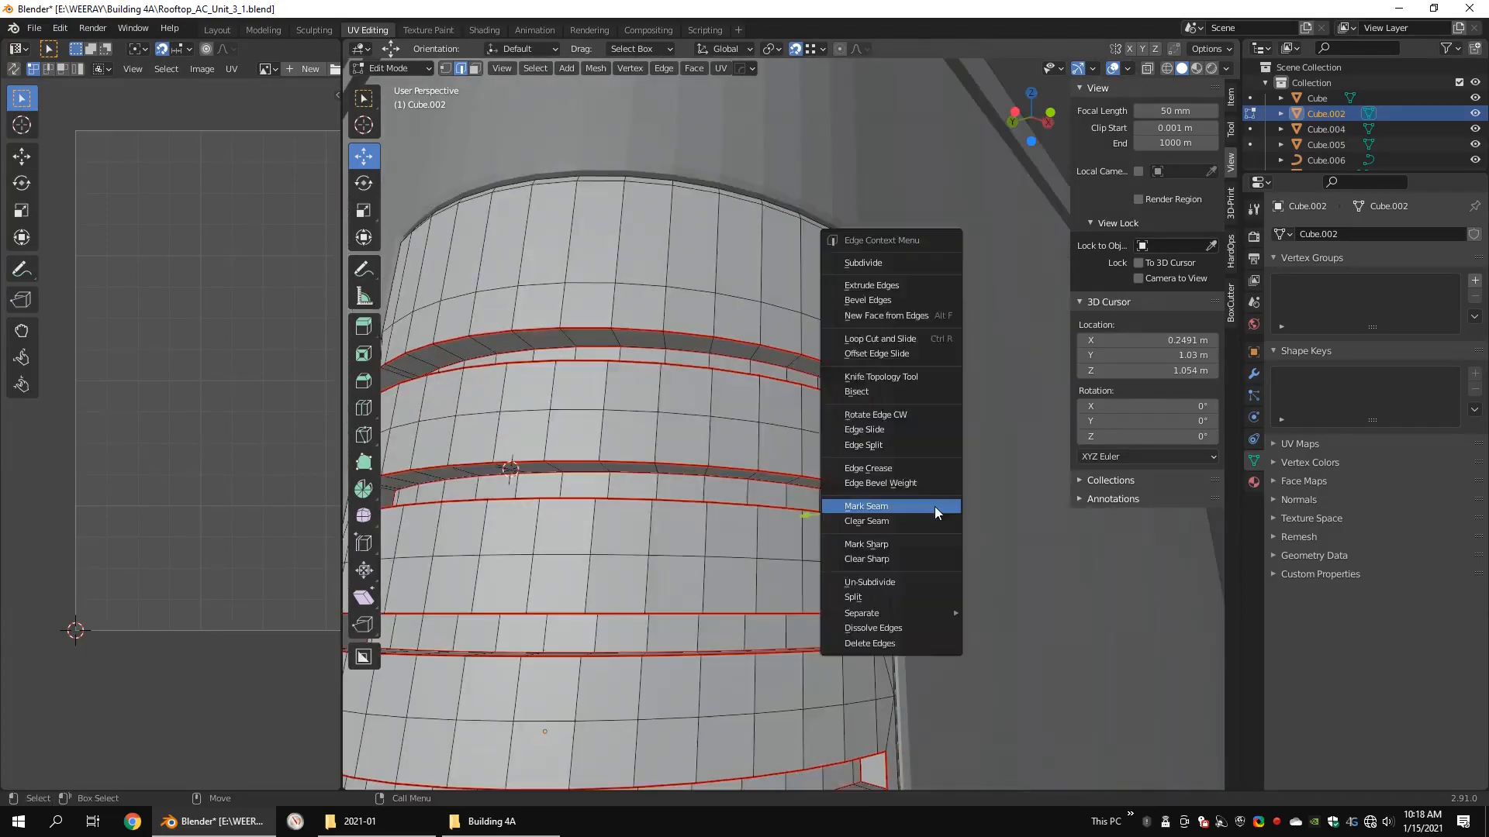
click(892, 505)
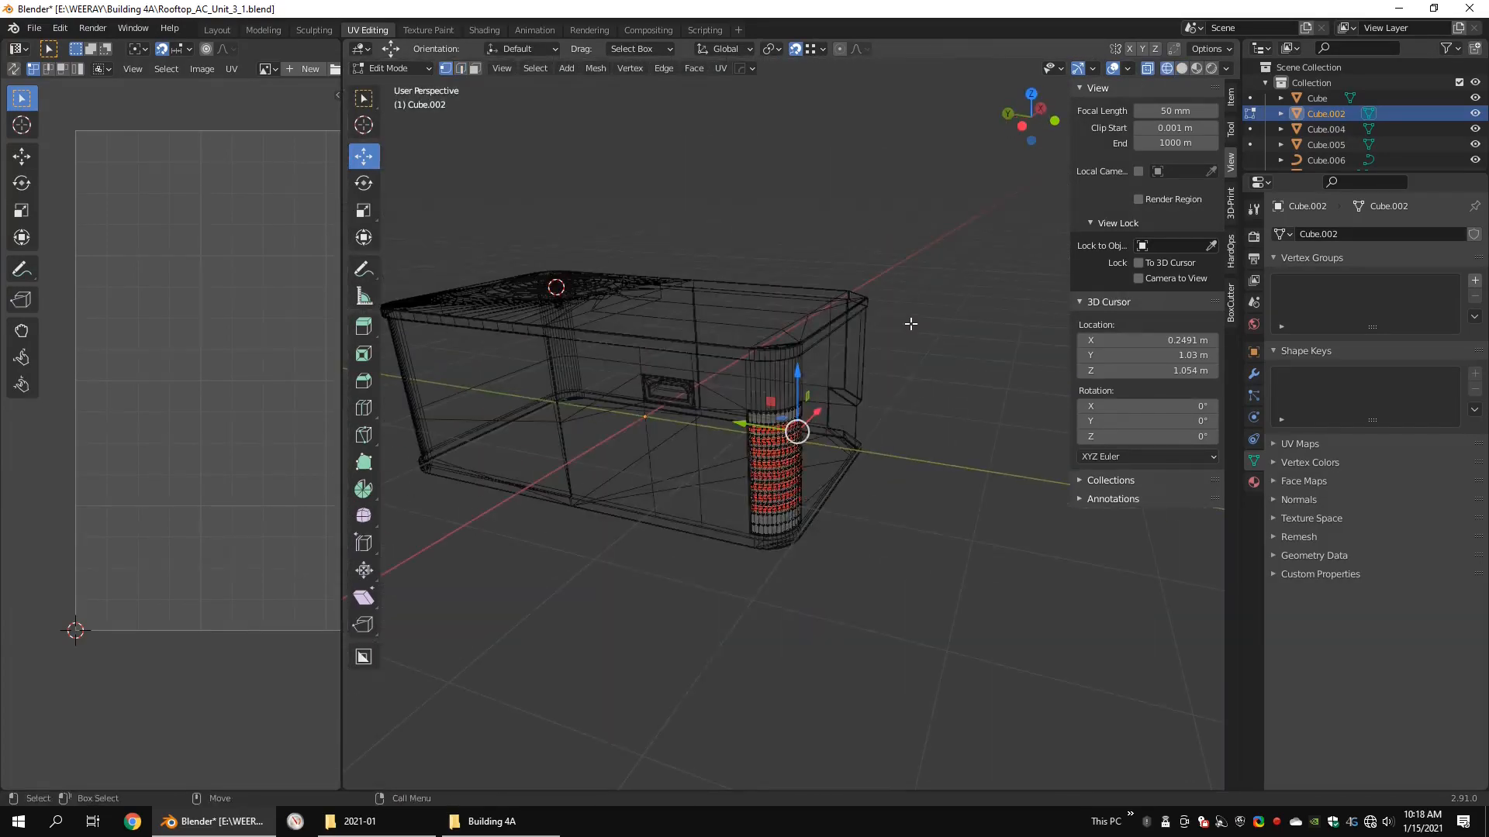
Step: Unwrap the entire corner vent again with the new seams, check its UV islands and finish editing the mesh
key(a)
key(u)
click(911, 324)
drag(342, 376, 624, 372)
scroll(546, 369, up, 3)
middle_drag(546, 369, 459, 381)
scroll(332, 458, up, 2)
scroll(425, 275, down, 5)
key(Tab)
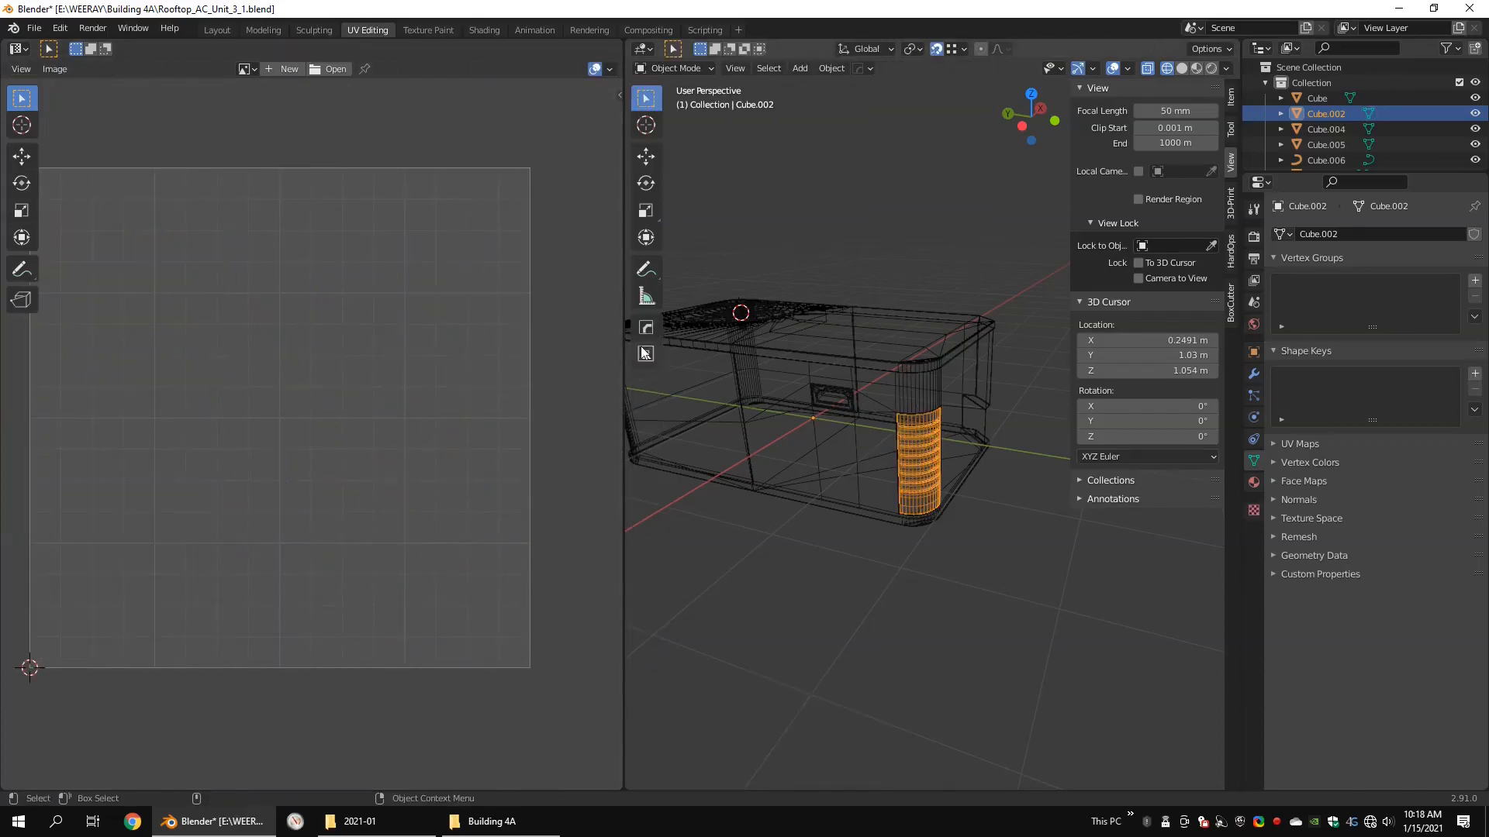
Step: Join the corner vent with the main unit
drag(624, 345, 447, 387)
scroll(760, 510, up, 3)
shift+click(760, 510)
key(ctrl+j)
Step: Select the fan guard's ring curve and inspect its splines in edit mode
scroll(839, 467, down, 3)
key(shift+z)
mouse_move(840, 468)
middle_down()
mouse_move(799, 415)
mouse_move(766, 436)
mouse_move(836, 470)
mouse_move(861, 408)
middle_up()
click(921, 385)
scroll(921, 384, up, 5)
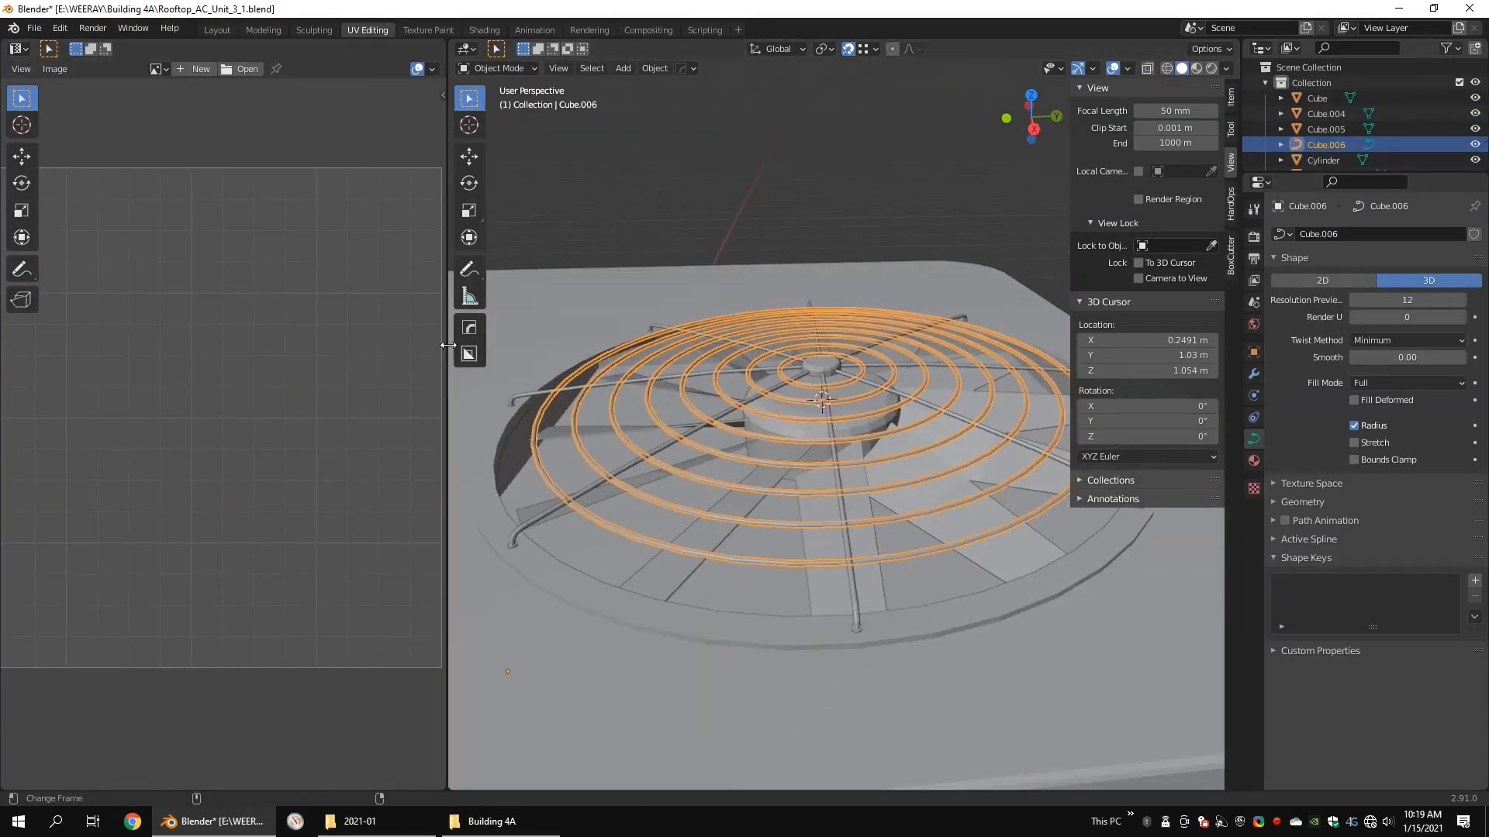
drag(447, 388, 178, 387)
alt+drag(642, 364, 717, 365)
key(shift+z)
key(Tab)
key(shift+z)
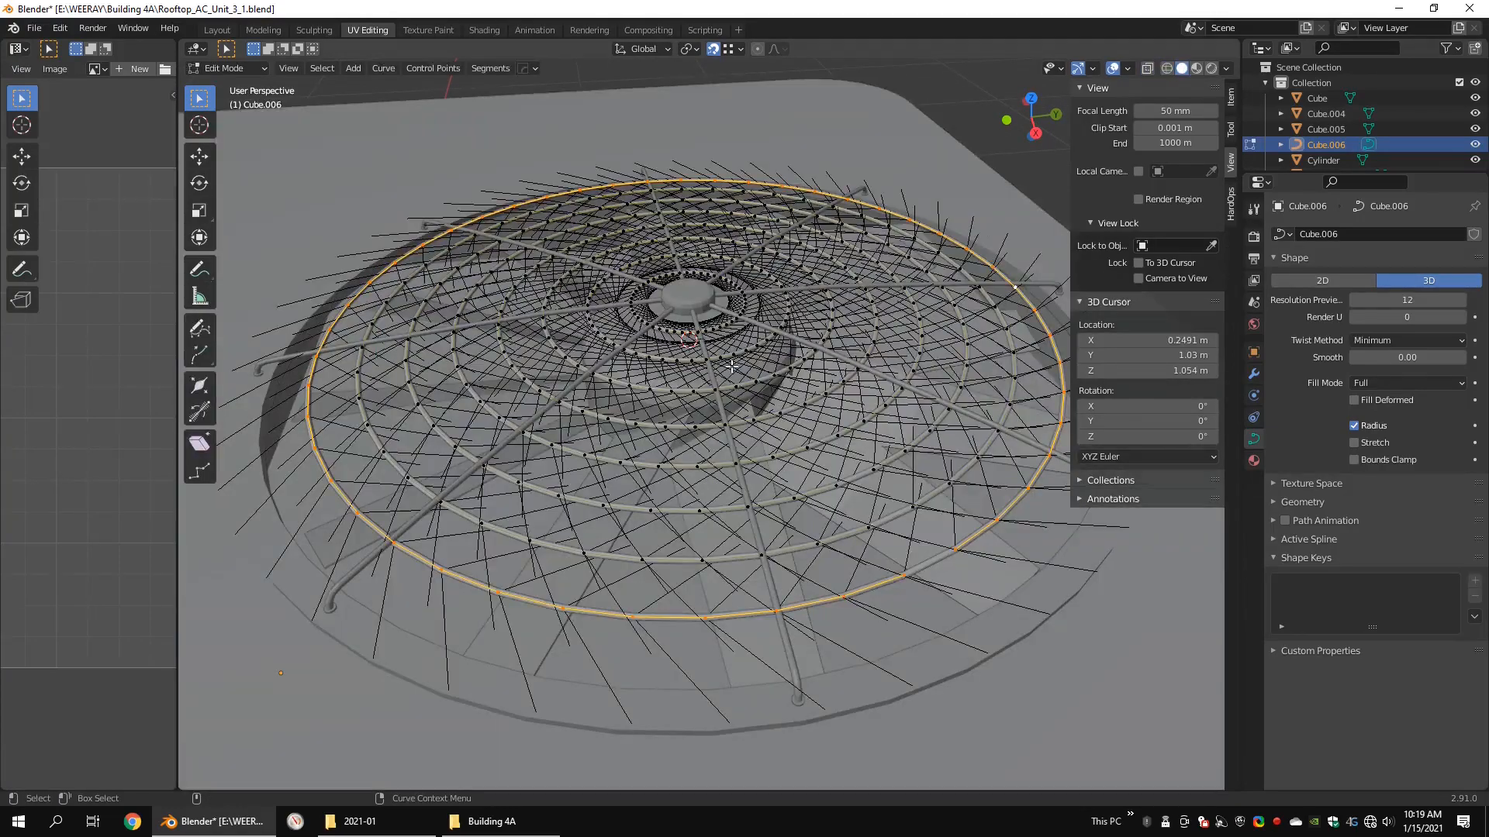
key(Tab)
Step: Lower the guard rings' bevel resolution to 1 and check the thinner geometry in wireframe
middle_drag(732, 366, 860, 330)
scroll(861, 329, up, 4)
click(1304, 503)
alt+drag(938, 380, 760, 353)
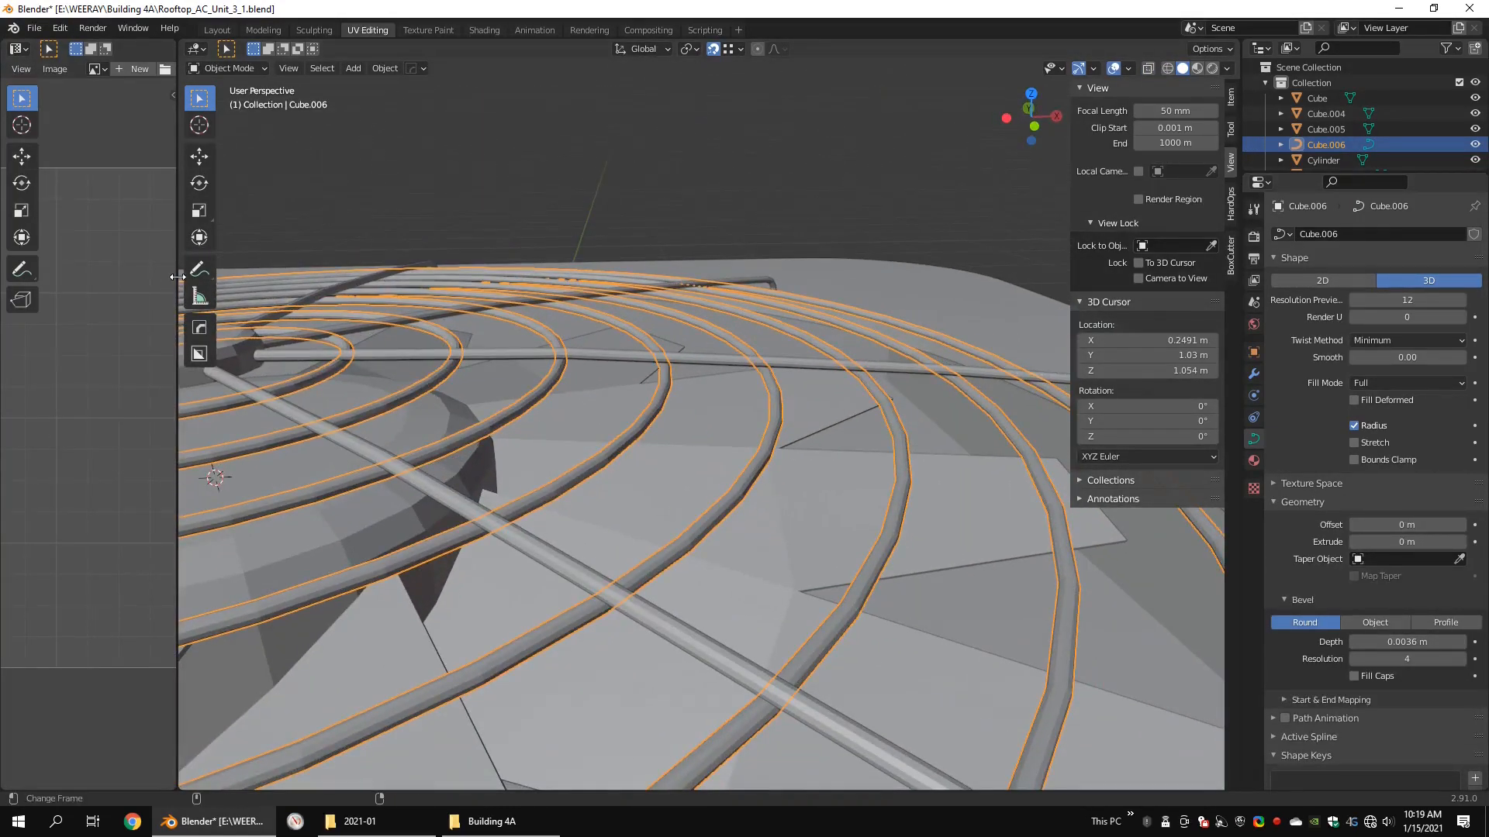
drag(178, 276, 25, 277)
middle_drag(698, 347, 683, 337)
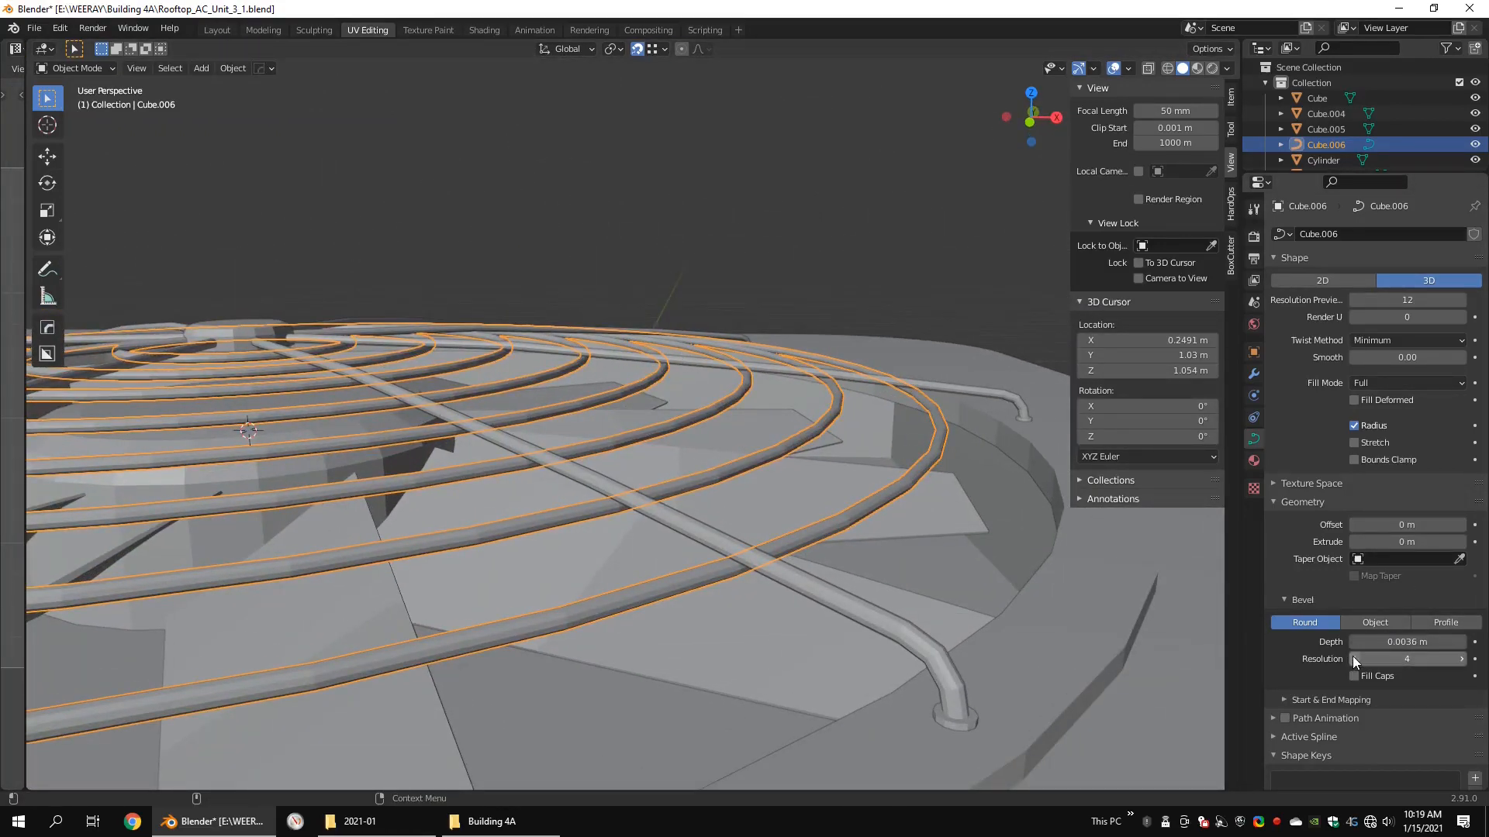
scroll(625, 385, up, 1)
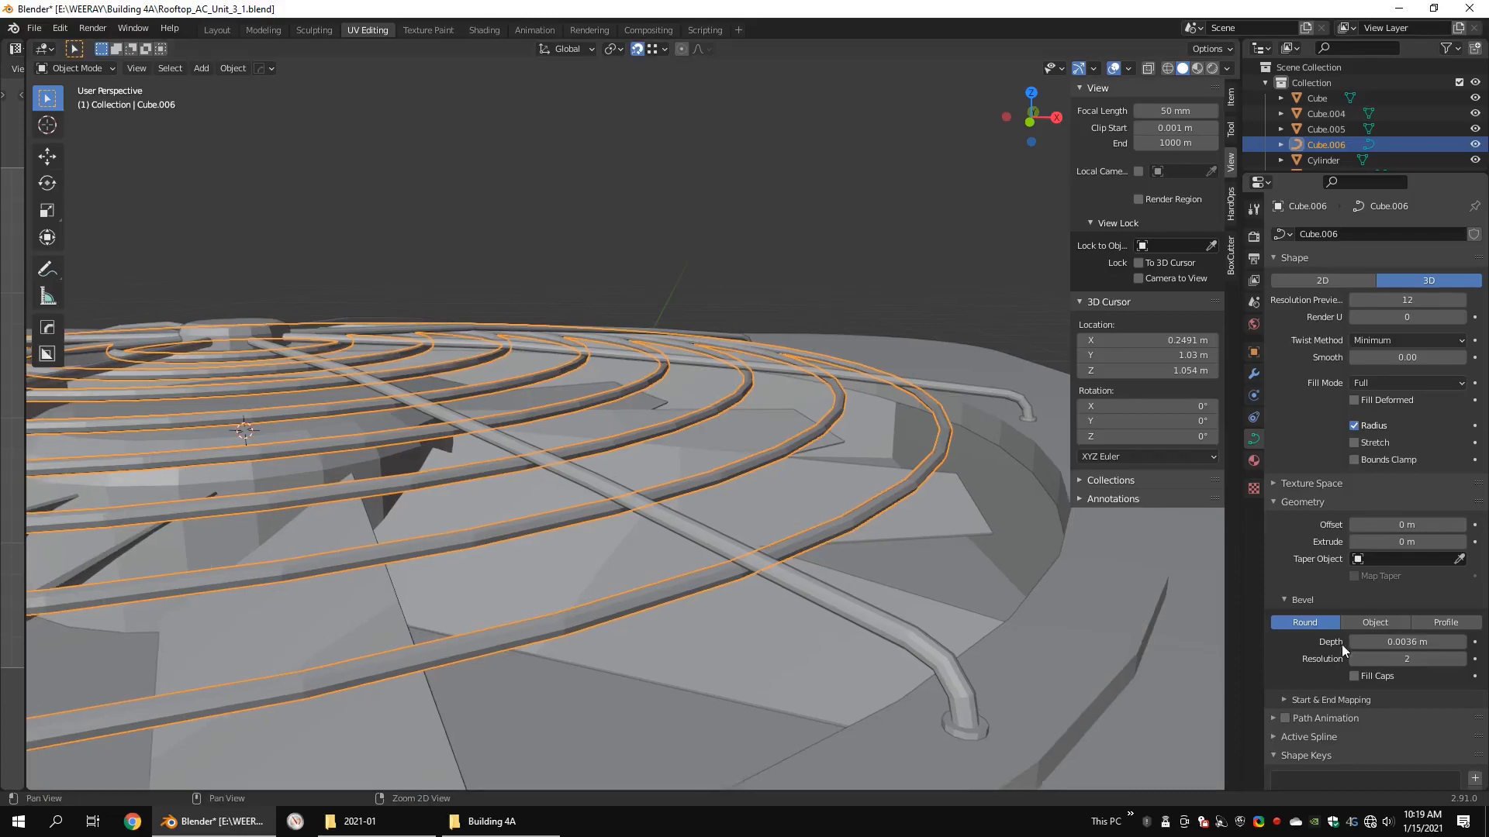
key(shift+z)
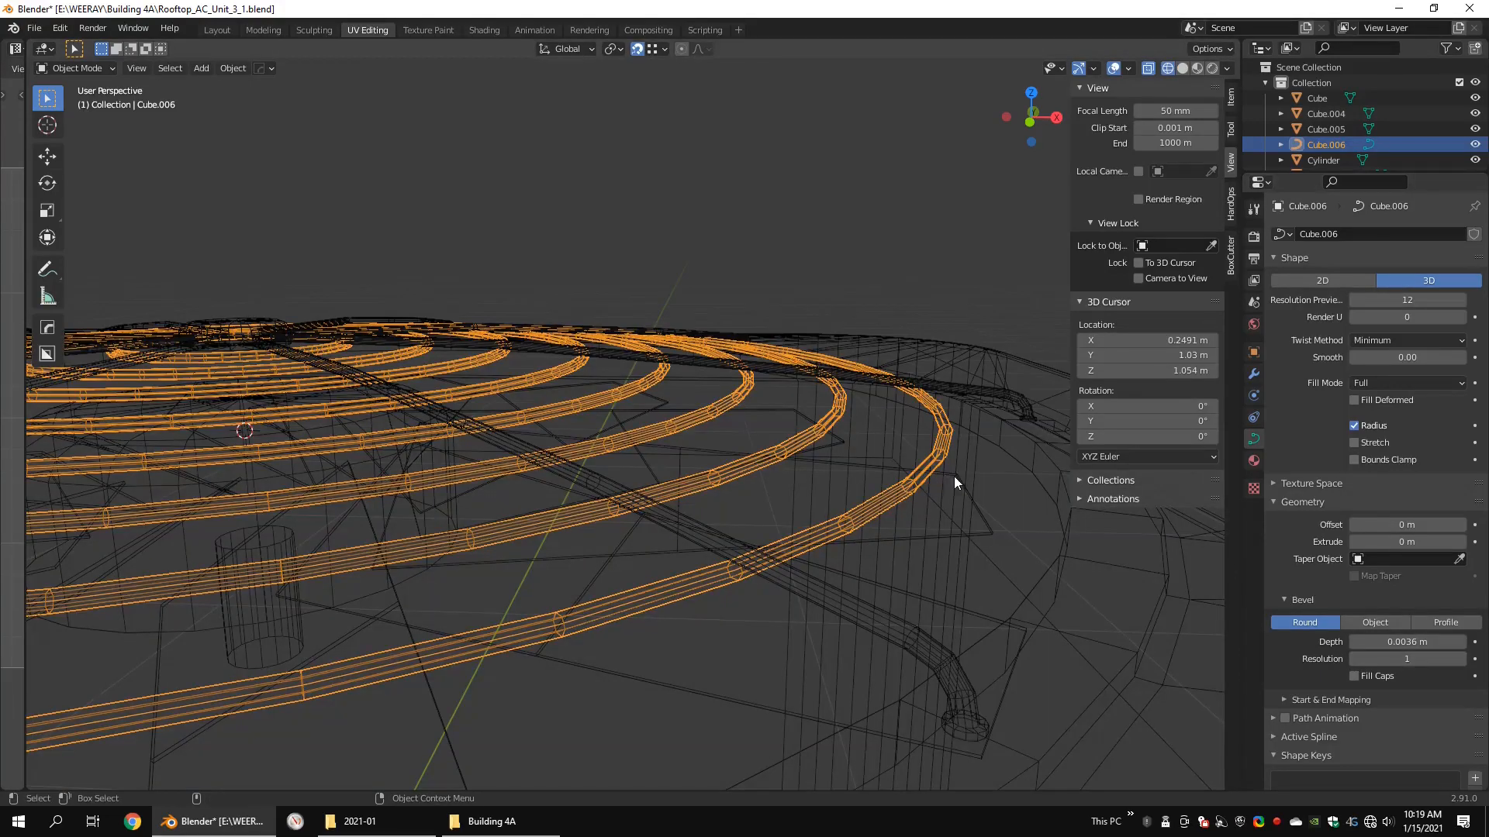
Step: Convert the fan guard's ring curve to a mesh
scroll(954, 476, down, 4)
key(shift+z)
middle_drag(884, 388, 841, 431)
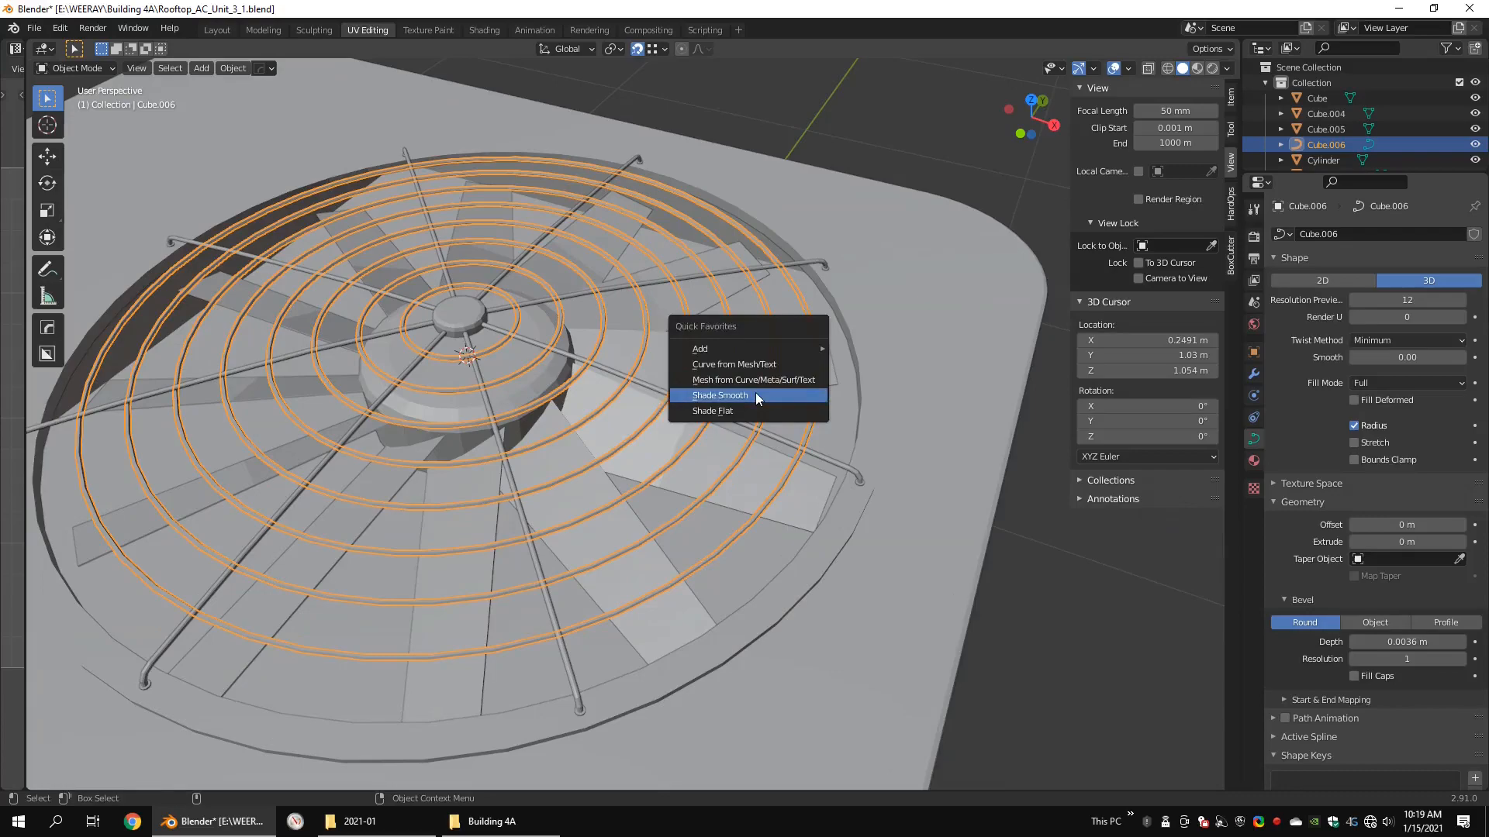
click(716, 379)
middle_drag(716, 379, 444, 222)
Step: In top view, select the guard rings' cross-section vertices along the vertical support rod above and below the hub
key(KP_7)
key(Tab)
scroll(611, 187, down, 1)
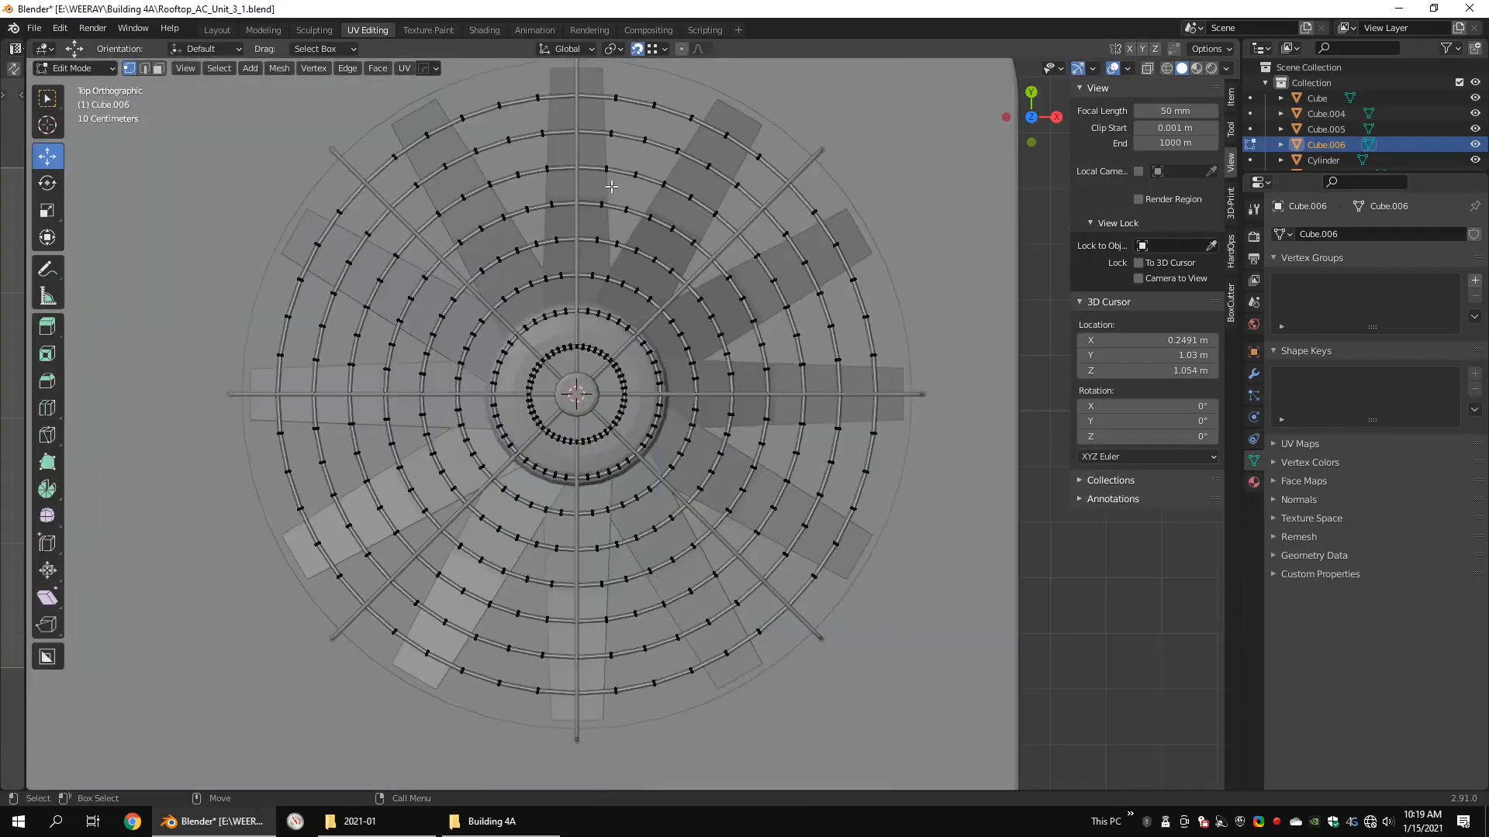
key(shift+z)
shift+middle_drag(579, 62, 632, 193)
key(1)
drag(630, 194, 636, 453)
shift+middle_drag(633, 428, 648, 365)
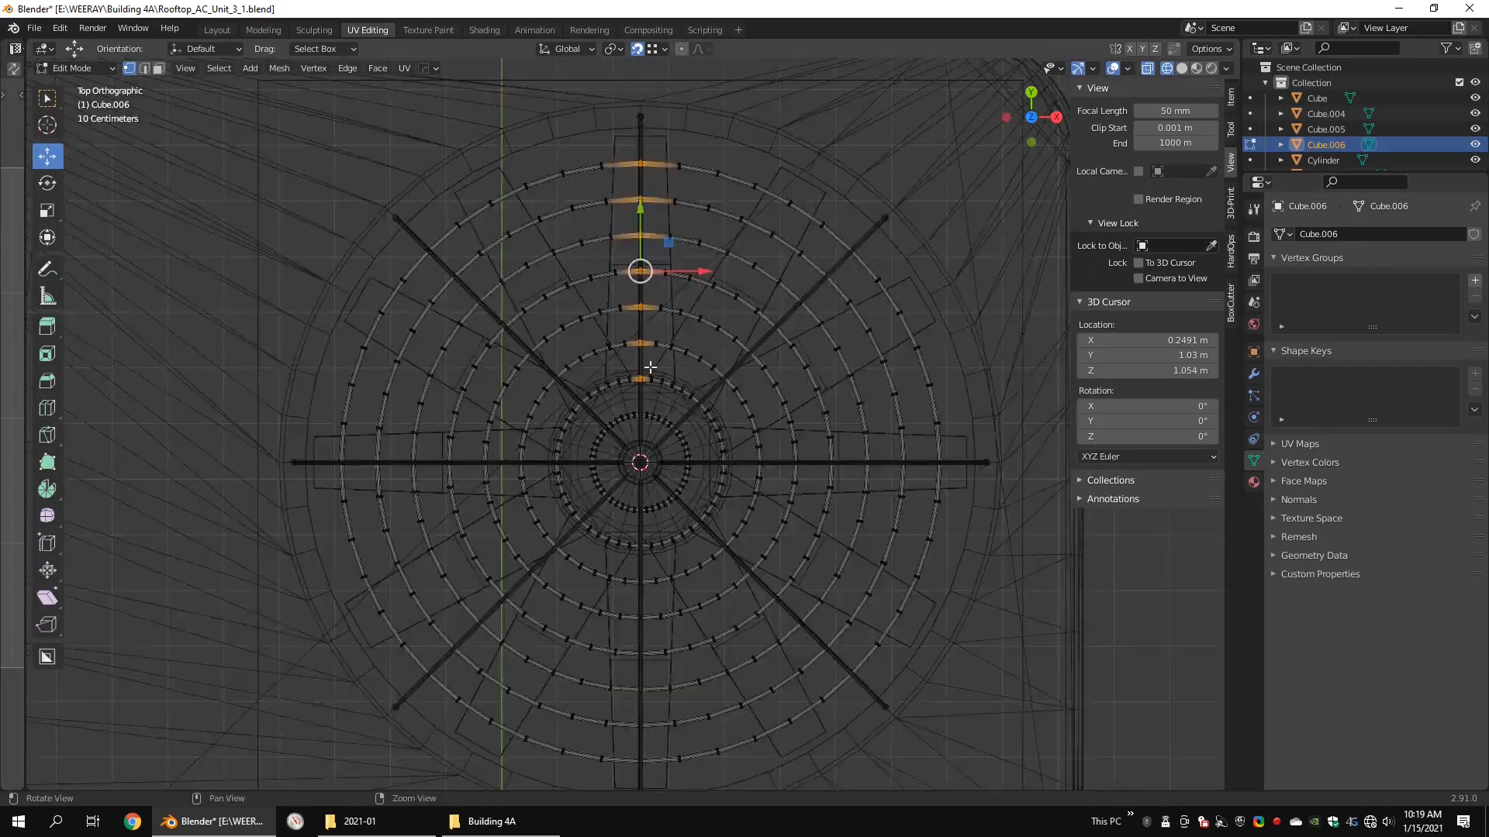
scroll(650, 372, up, 3)
scroll(683, 466, down, 1)
shift+middle_drag(644, 535, 673, 273)
shift+drag(673, 273, 664, 731)
Step: Add the rings' cross-sections along the horizontal support rod and mark all the selected cross-sections as seams
scroll(729, 465, down, 1)
shift+middle_drag(775, 328, 597, 475)
shift+drag(464, 390, 945, 403)
shift+middle_drag(419, 388, 728, 382)
scroll(728, 382, up, 3)
key(shift+z)
middle_drag(786, 332, 725, 314)
key(ctrl+e)
click(830, 375)
Step: Select a lengthwise edge loop around each guard ring and mark these loops as seams
key(2)
scroll(721, 334, up, 3)
alt+click(673, 371)
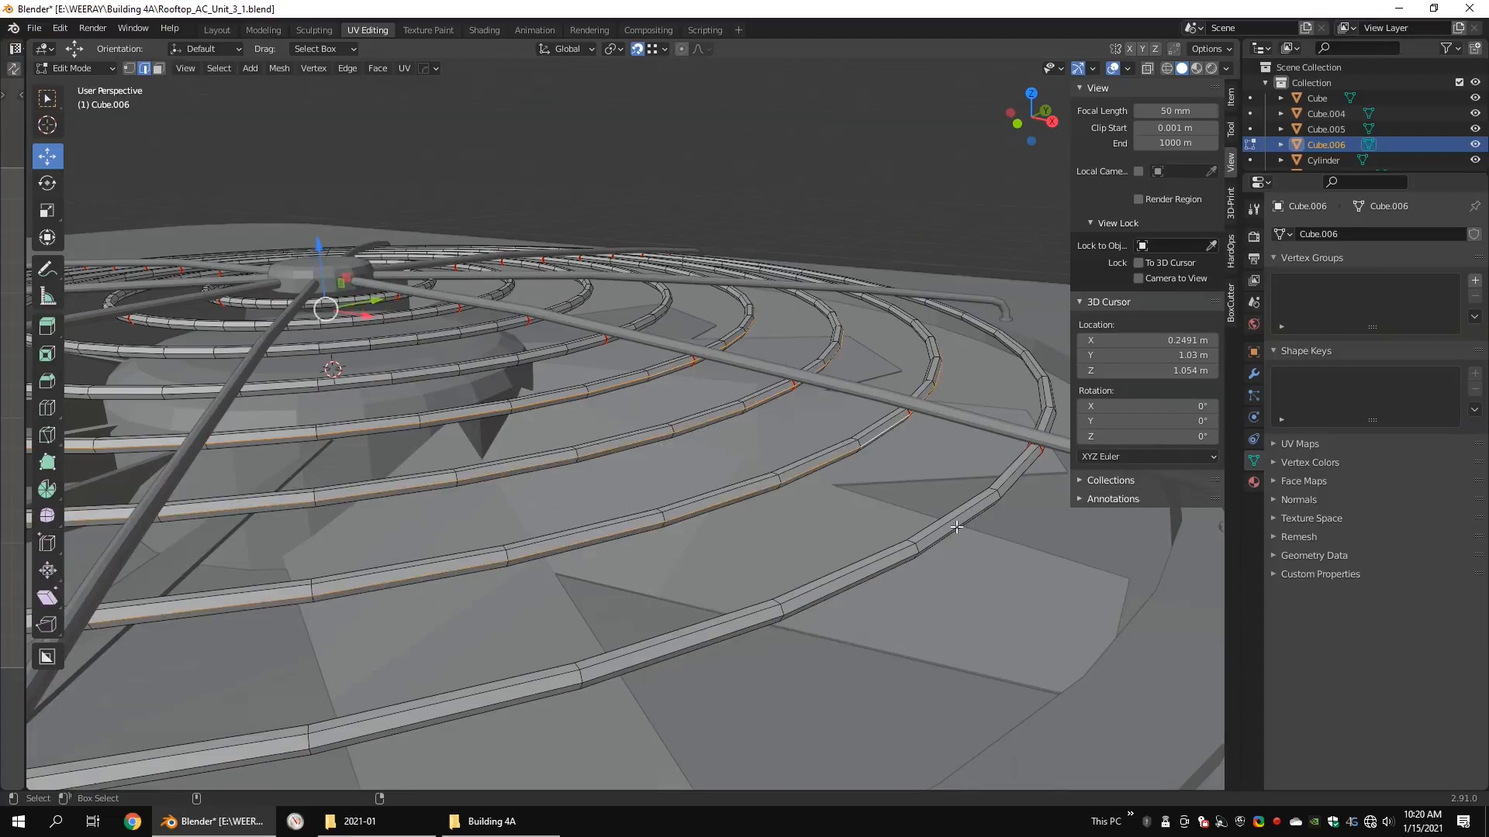
middle_drag(957, 527, 821, 496)
right_click(823, 497)
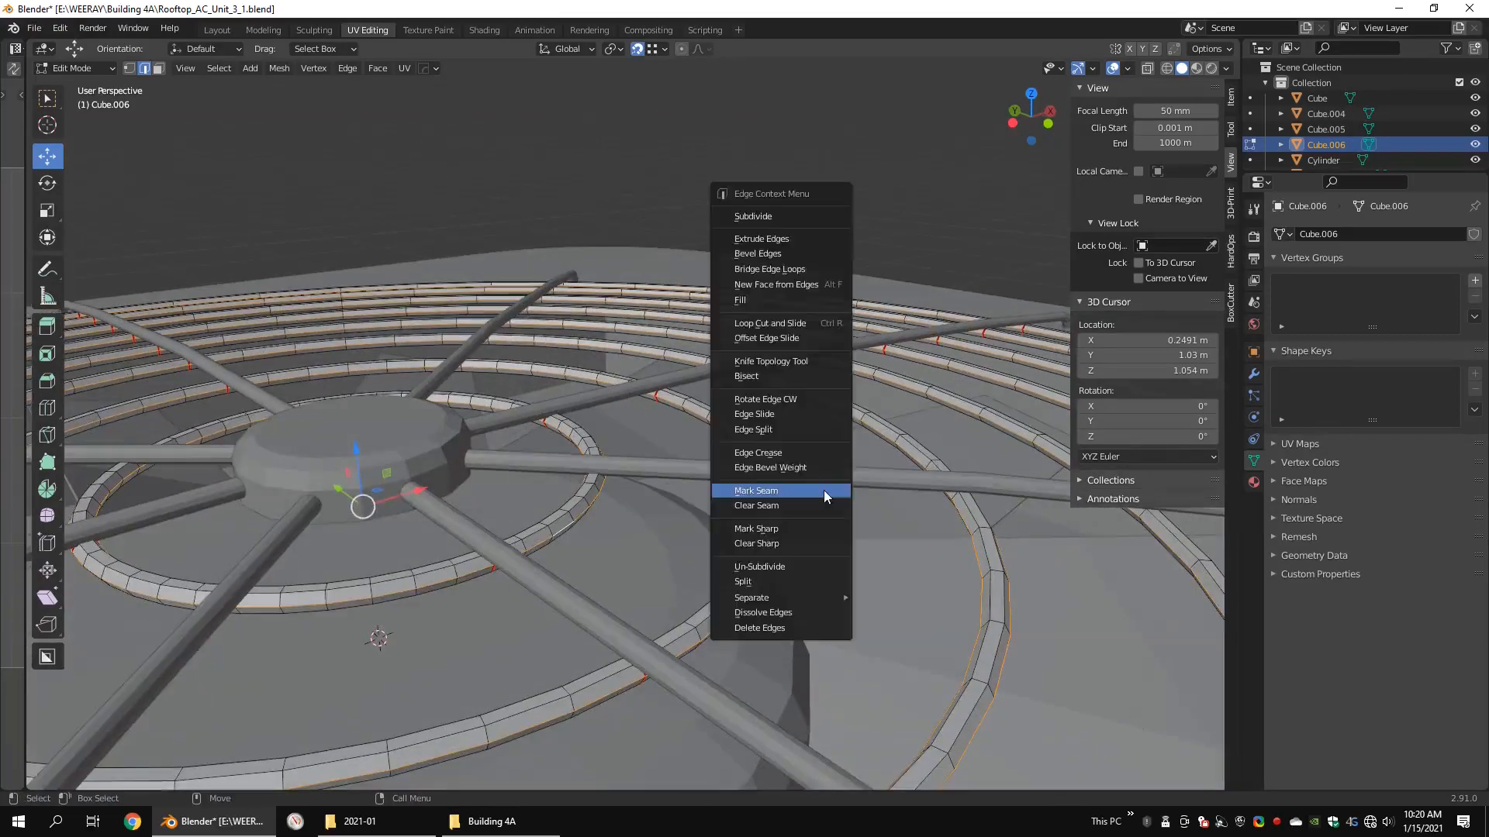
click(823, 497)
Step: Select all of the guard rings' geometry and unwrap it with the Conformal method
scroll(775, 474, down, 6)
key(F3)
key(1)
key(shift+z)
drag(781, 281, 305, 643)
key(u)
click(304, 642)
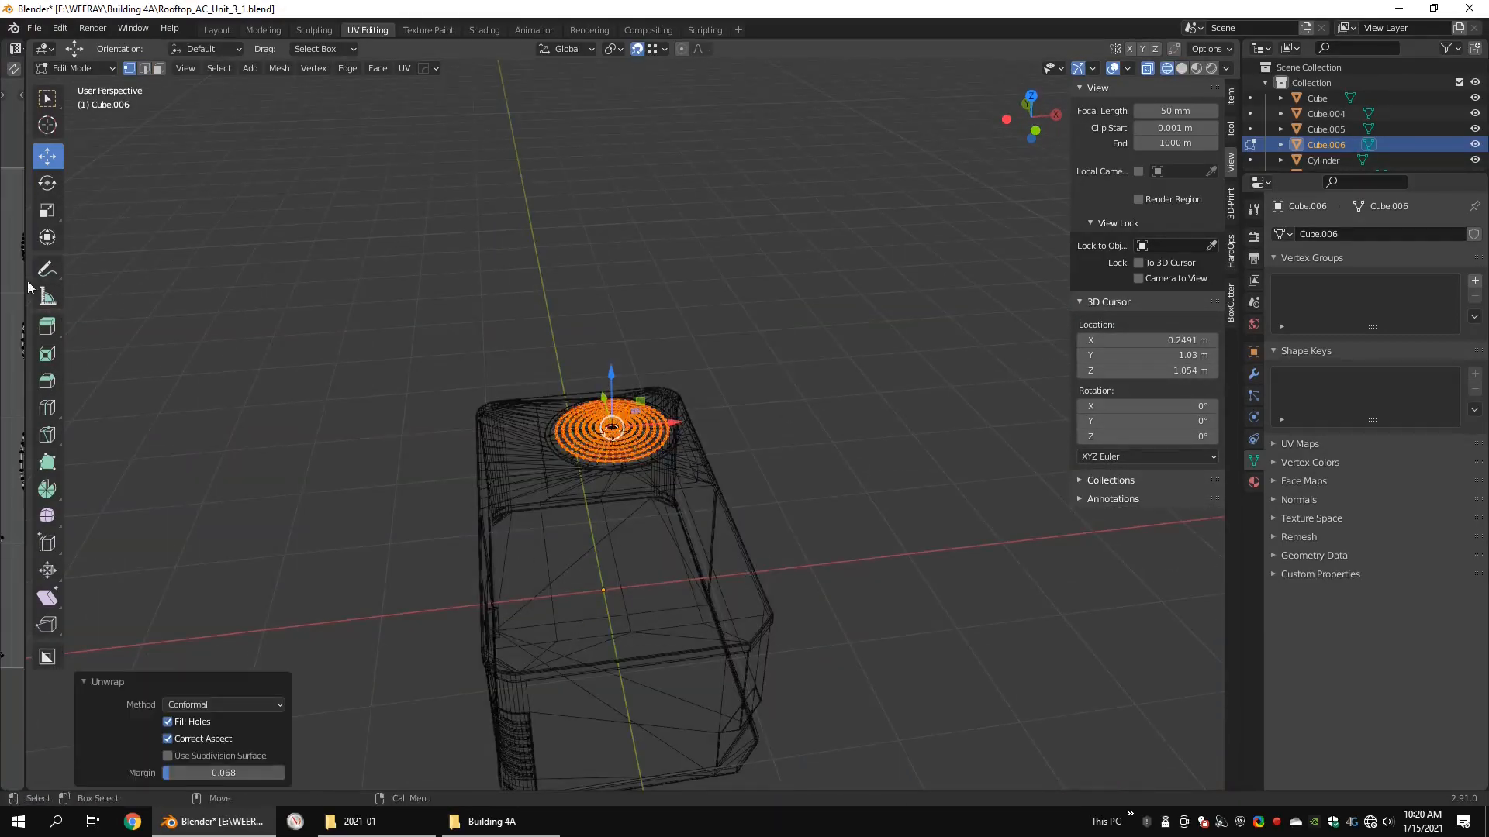
Step: Set the guard rings' unwrap margin to 0.047 and check the island layout
drag(26, 287, 754, 310)
drag(919, 774, 924, 774)
scroll(551, 450, up, 6)
scroll(551, 450, down, 7)
drag(754, 364, 388, 373)
scroll(811, 384, up, 8)
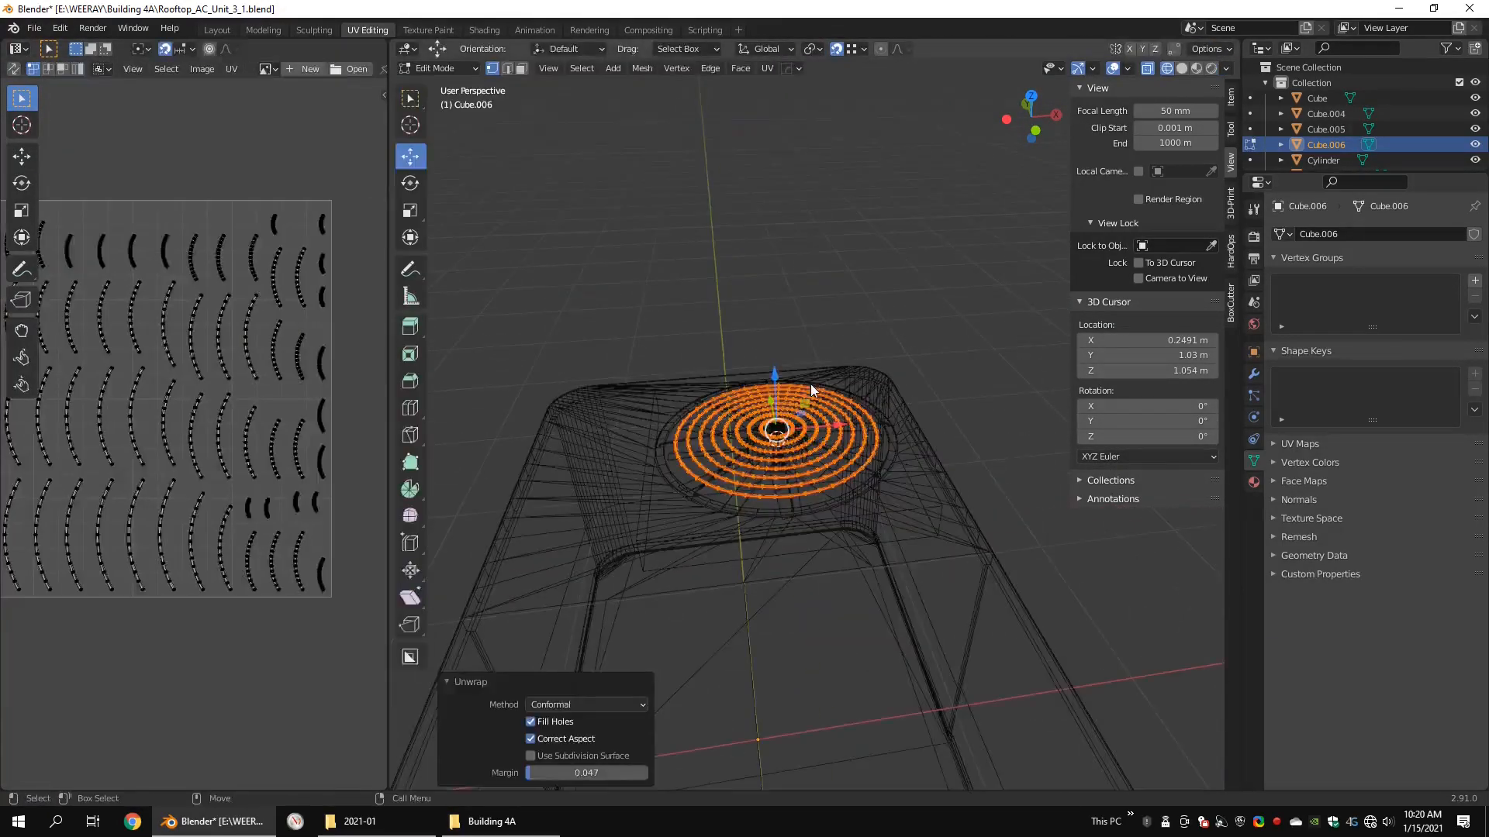
Step: Finish editing the guard rings and join them with the main unit
key(shift+z)
key(Tab)
mouse_move(811, 384)
middle_down()
mouse_move(855, 500)
mouse_move(845, 421)
mouse_move(908, 479)
mouse_move(803, 456)
mouse_move(785, 434)
mouse_move(817, 451)
middle_up()
shift+click(862, 501)
scroll(899, 490, down, 5)
click(845, 421)
shift+click(882, 592)
key(ctrl+j)
Step: Open the fan guard's support rods for editing and delete the faces of all rods except one
scroll(818, 467, up, 4)
click(1253, 374)
click(835, 447)
scroll(886, 478, up, 2)
key(shift+z)
key(Tab)
key(shift+z)
key(shift+z)
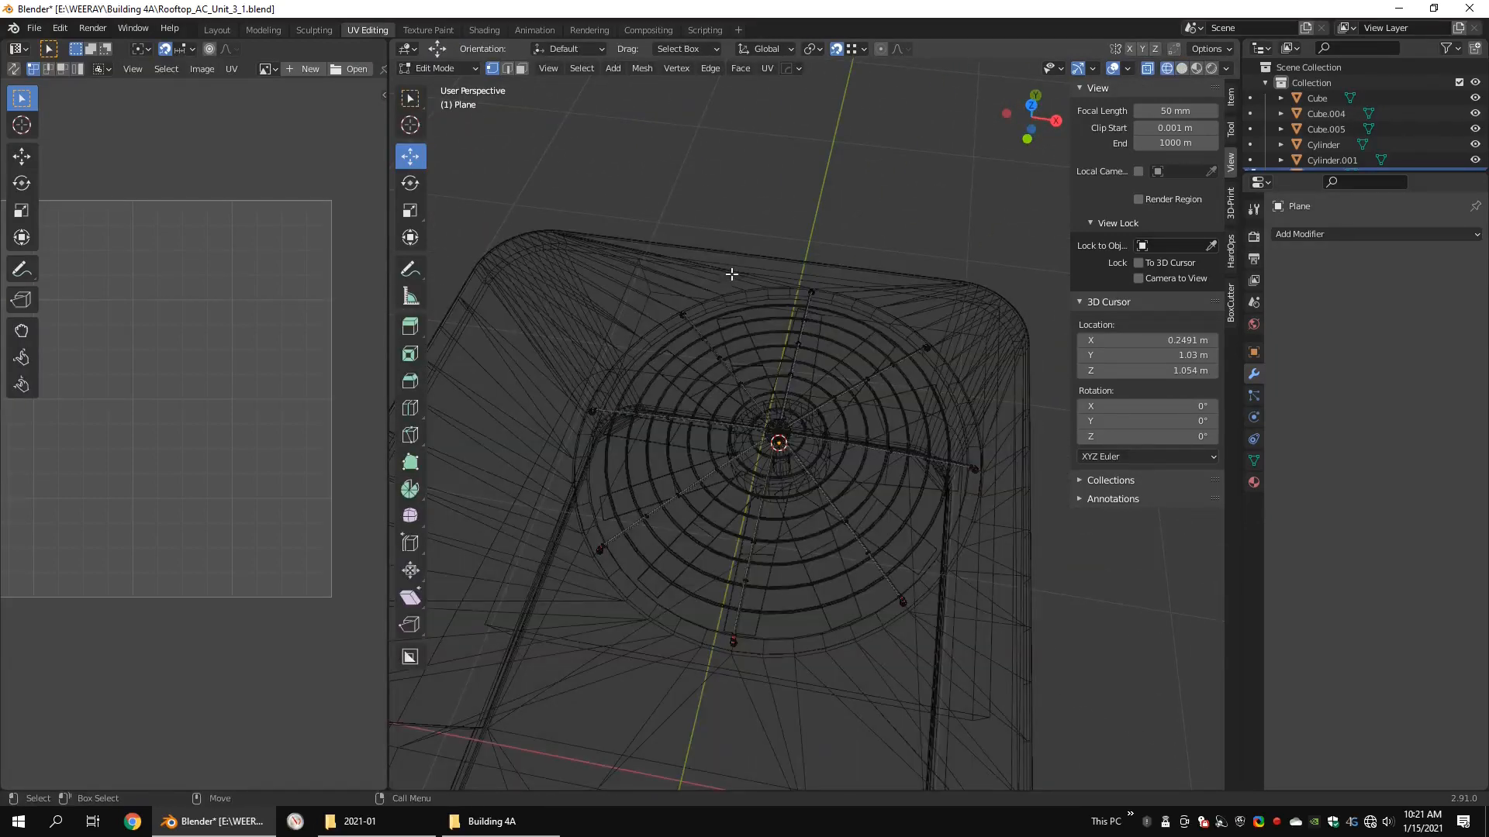
middle_drag(1013, 307, 791, 549)
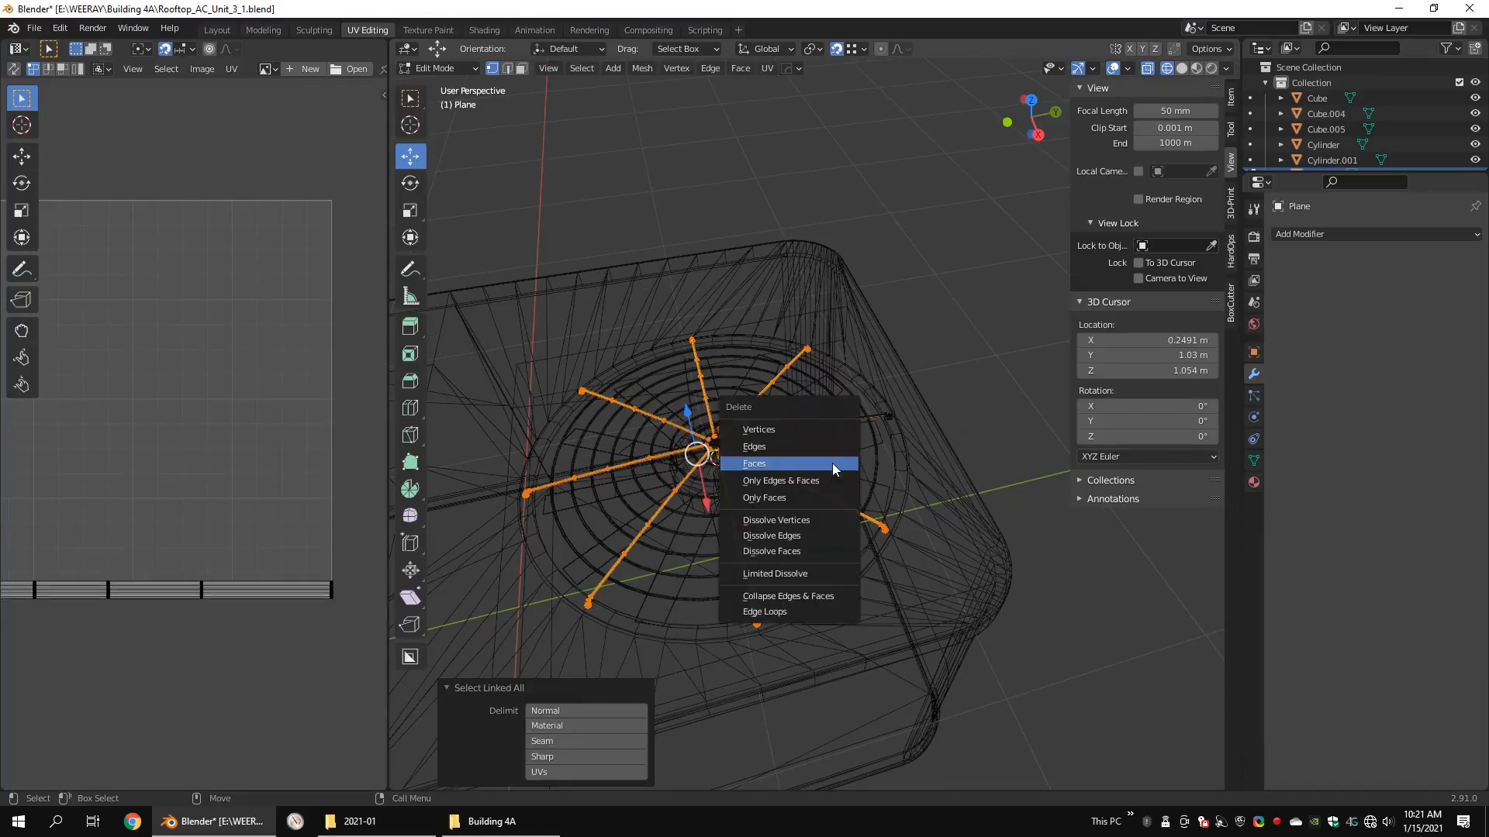
click(831, 463)
Step: Reduce the remaining support rod to a single lengthwise line of edges by deleting the rest of its tube geometry
middle_drag(838, 489, 891, 418)
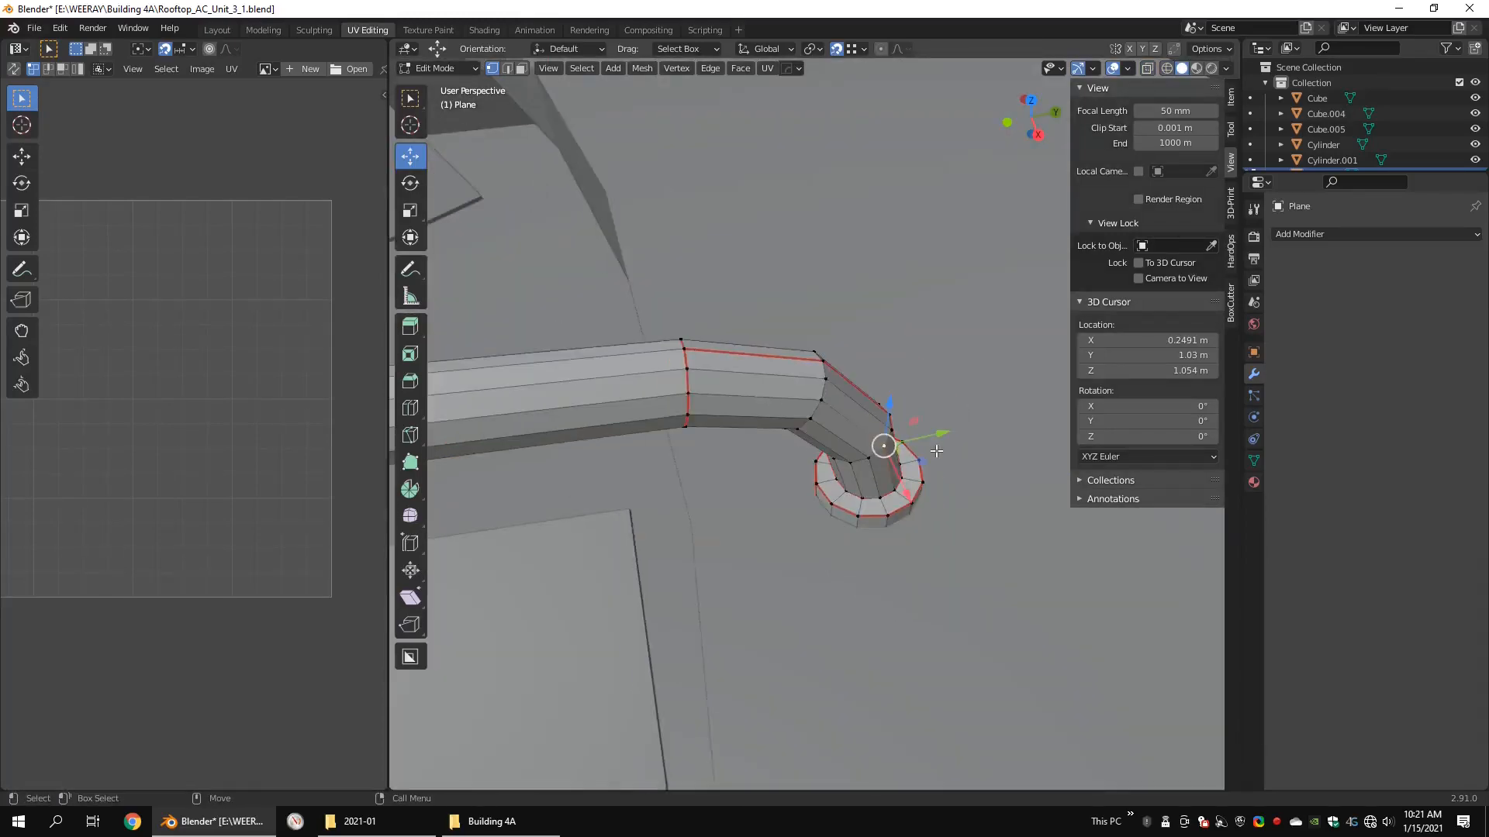
mouse_move(885, 442)
middle_down()
mouse_move(759, 381)
mouse_move(884, 379)
middle_up()
scroll(768, 387, down, 6)
shift+middle_drag(574, 341, 682, 374)
scroll(686, 373, up, 2)
key(shift+z)
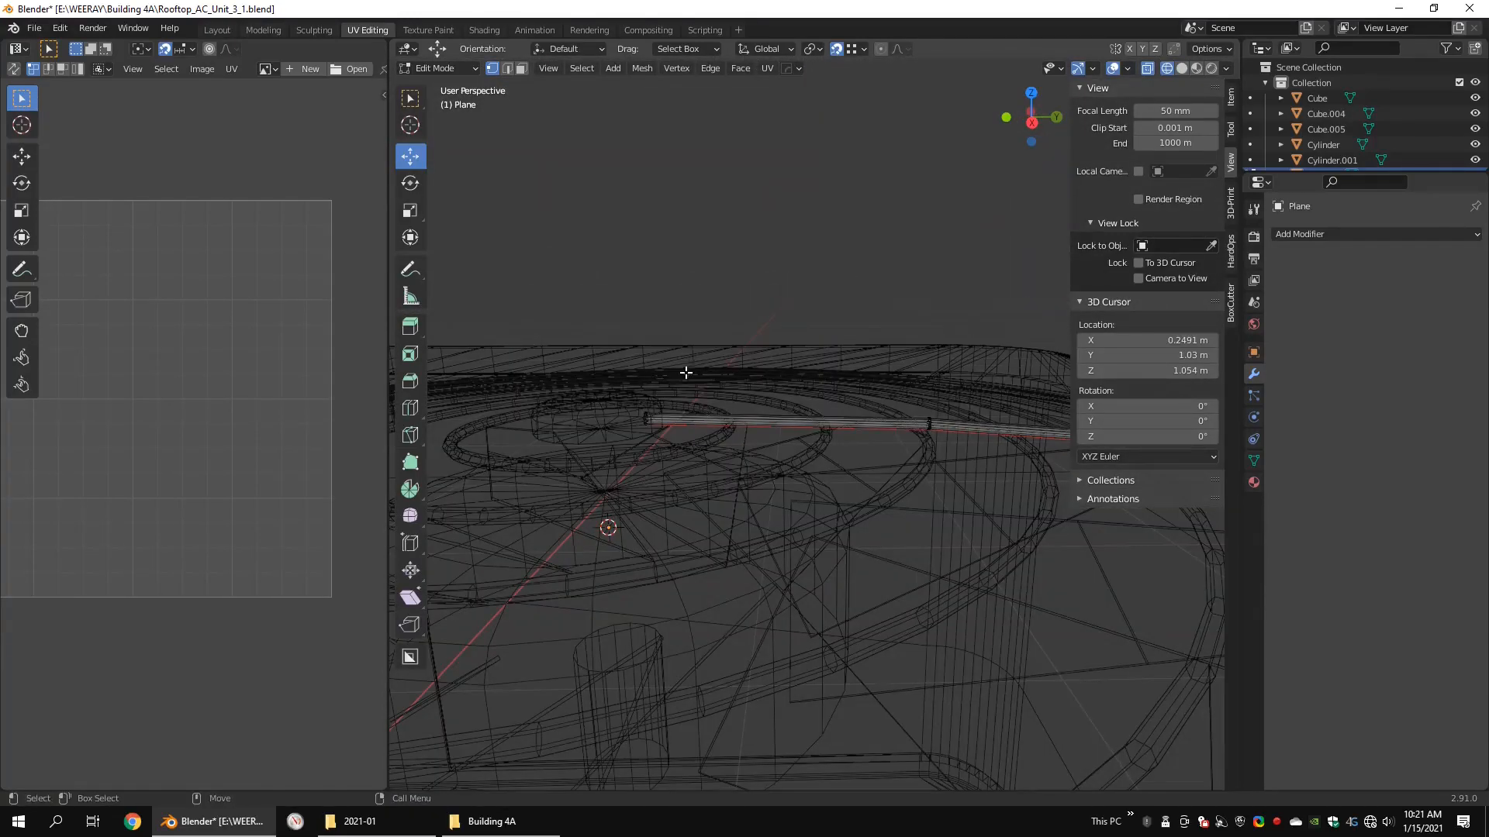
drag(884, 469, 879, 472)
scroll(879, 471, down, 2)
alt+middle_drag(879, 470, 793, 460)
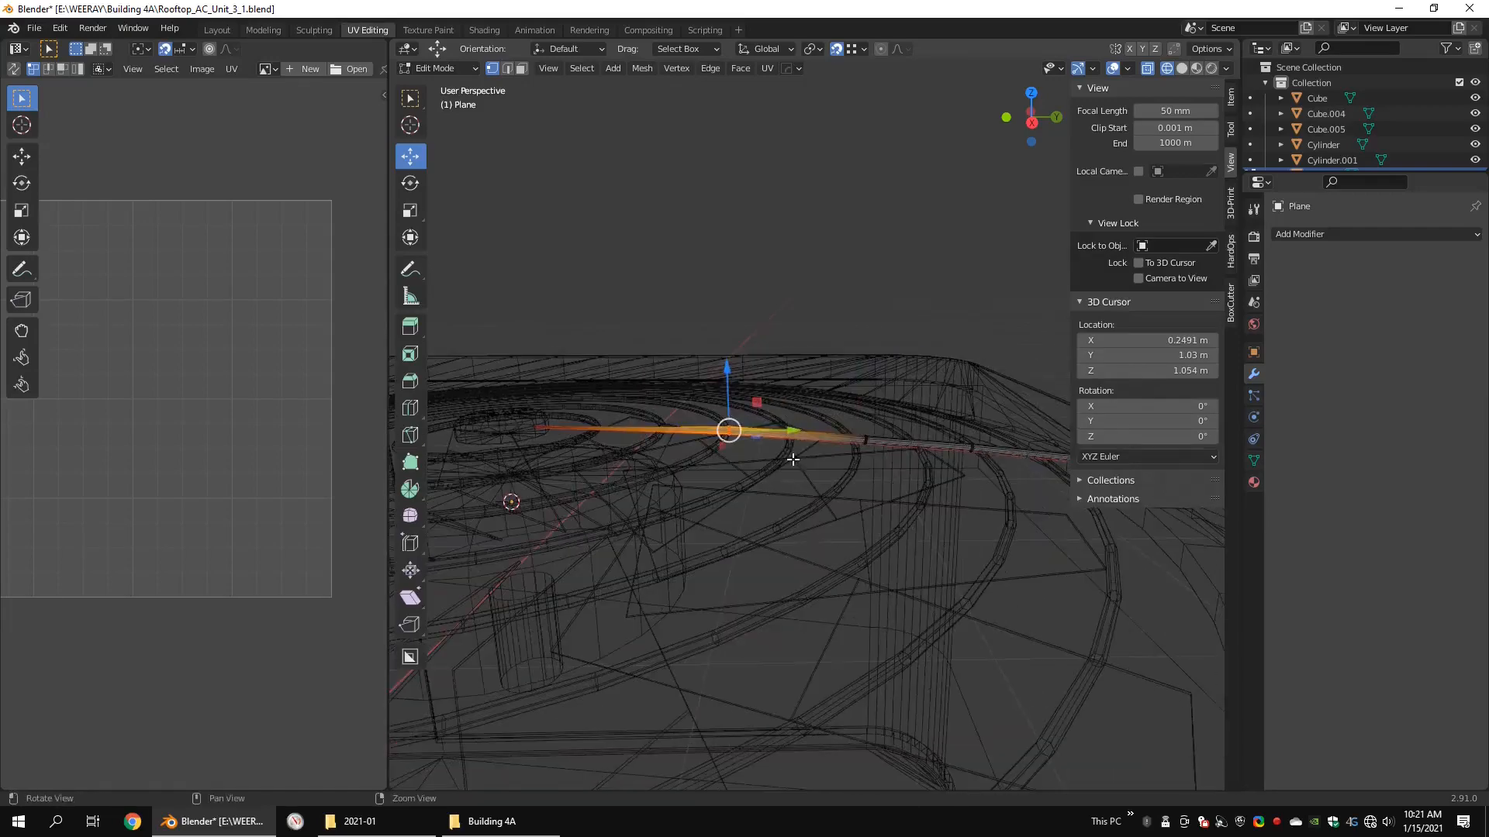
key(shift+r)
scroll(964, 492, down, 2)
shift+middle_drag(964, 491, 799, 489)
scroll(798, 489, up, 4)
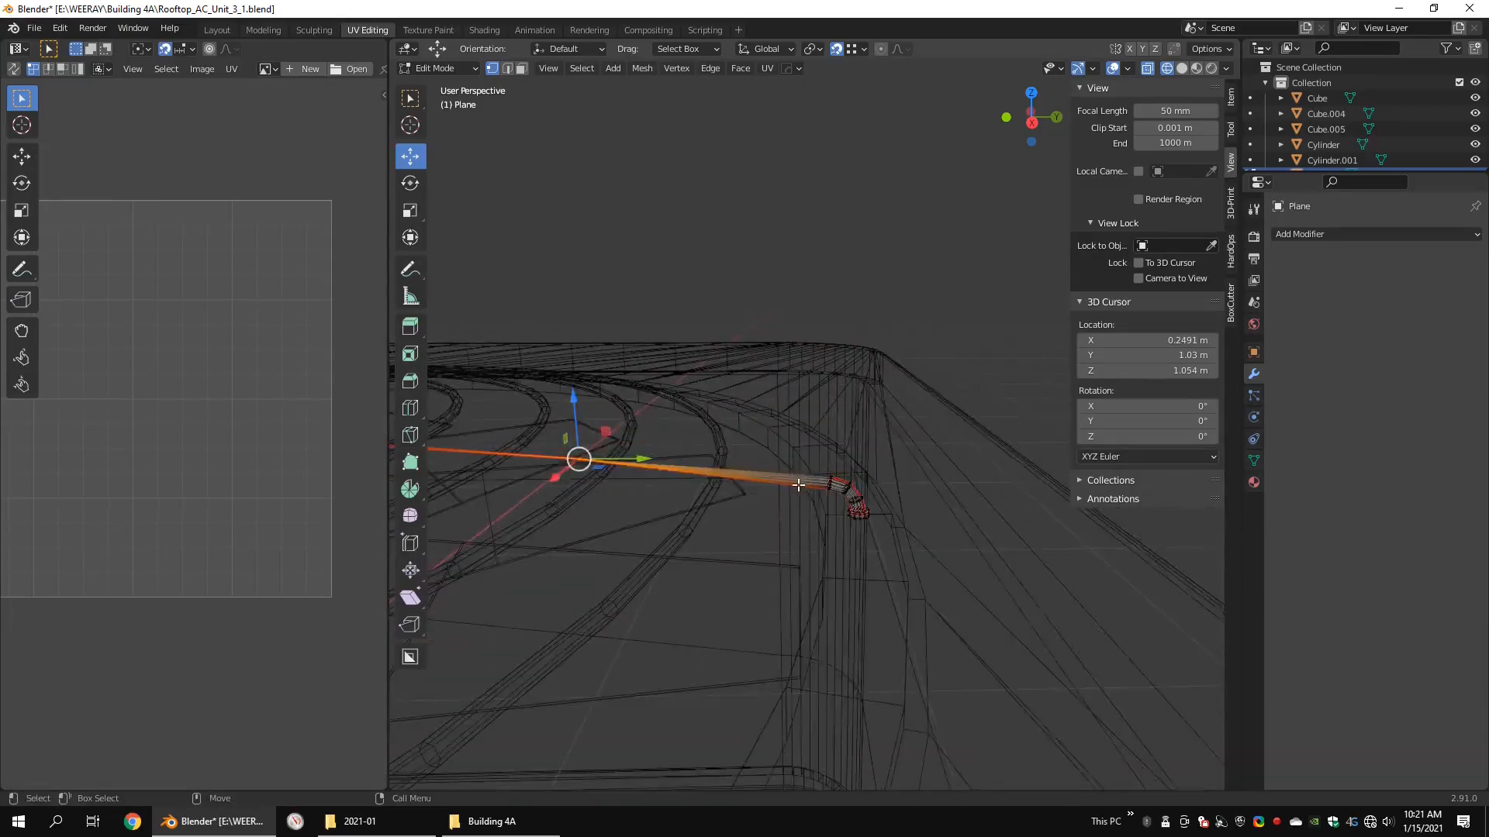
drag(857, 504, 830, 545)
key(shift+r)
scroll(932, 528, up, 3)
drag(932, 527, 829, 671)
key(g)
alt+middle_drag(830, 670, 765, 490)
key(g)
mouse_move(794, 486)
mouse_down()
mouse_move(921, 547)
mouse_move(918, 499)
mouse_move(961, 552)
mouse_up()
key(g)
key(x)
click(927, 345)
Step: Lower the rod's edge line along Z by about 0.011 m so its bent end sits closer to the cover
key(shift+z)
scroll(860, 438, down, 4)
drag(834, 405, 836, 421)
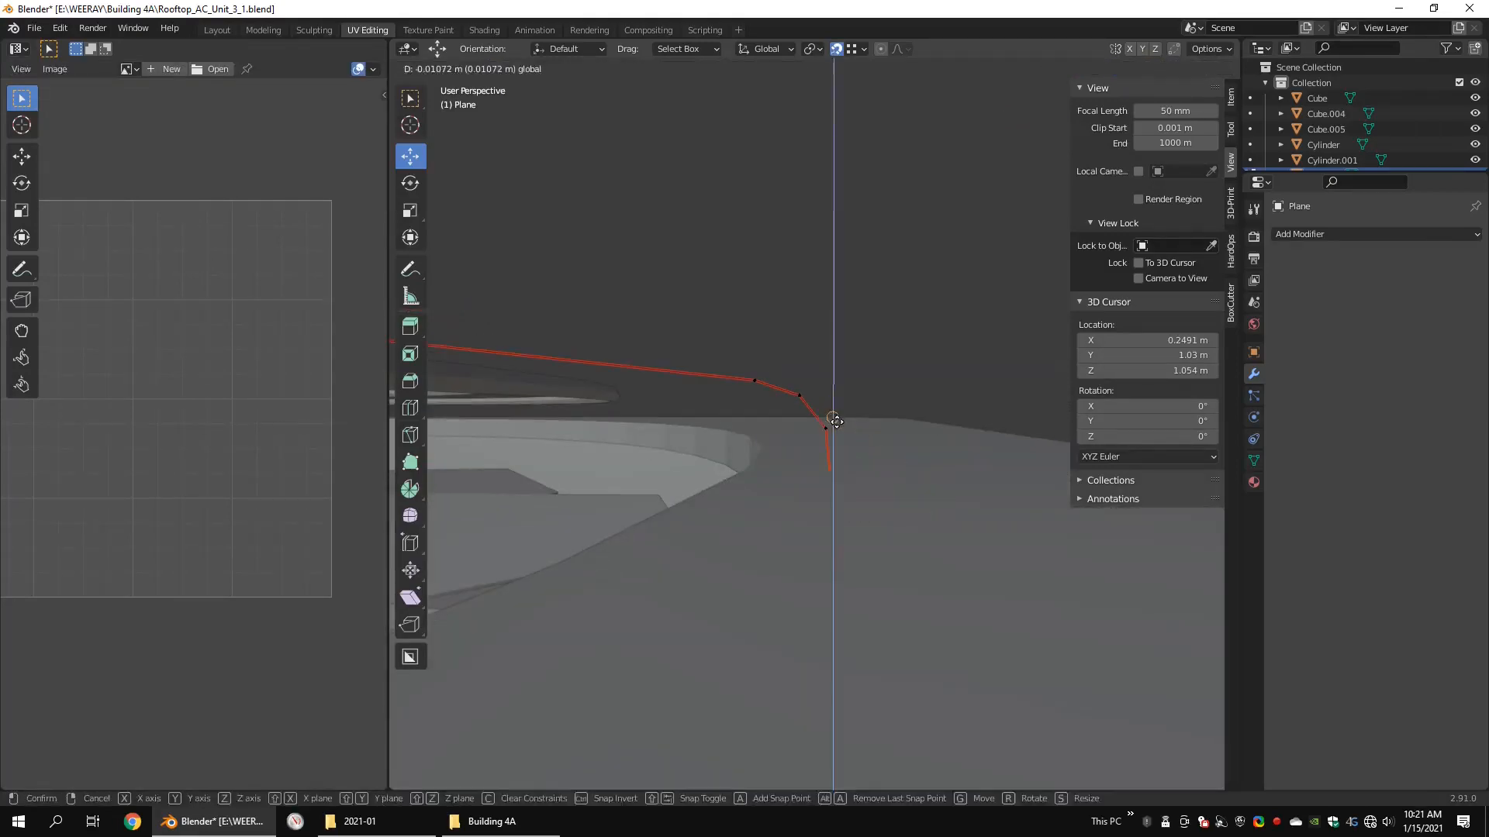
scroll(842, 412, down, 8)
middle_drag(842, 412, 795, 457)
Step: Convert the rod line into a curve and give it a round bevel with depth 0.005 m and resolution 1
drag(388, 434, 227, 434)
key(Tab)
scroll(760, 465, down, 4)
key(q)
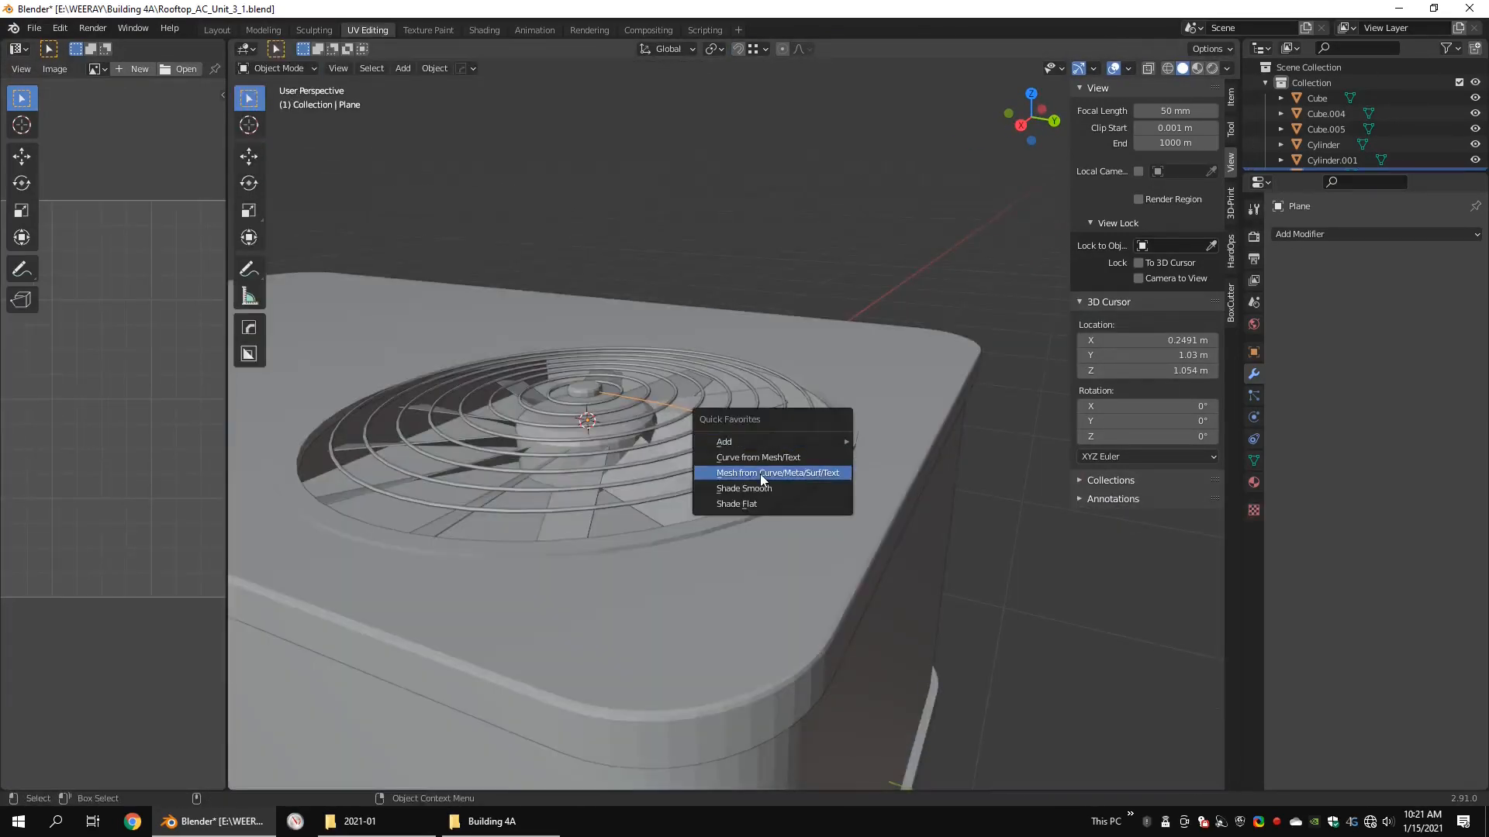
click(761, 474)
click(1255, 441)
scroll(845, 434, up, 3)
alt+drag(845, 435, 714, 425)
alt+right_drag(715, 425, 722, 380)
alt+drag(721, 380, 732, 435)
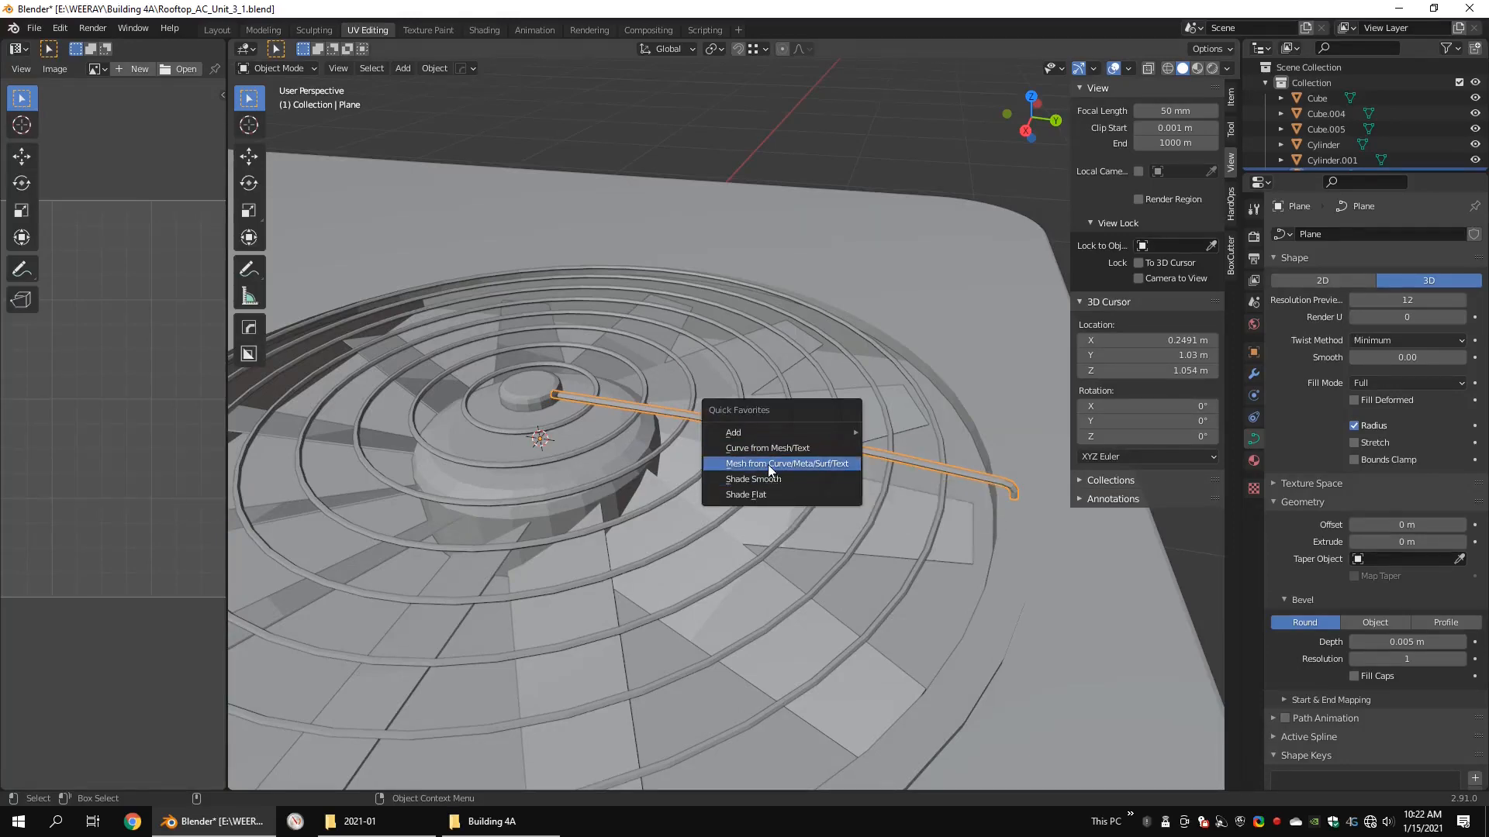
Step: Convert the beveled rod curve back to a mesh and open it for editing in wireframe
click(768, 464)
alt+right_drag(535, 384, 644, 400)
key(shift+z)
key(Tab)
Step: Mark a lengthwise seam along the rod, following its bent outer end
drag(472, 328, 390, 429)
alt+right_drag(390, 429, 248, 411)
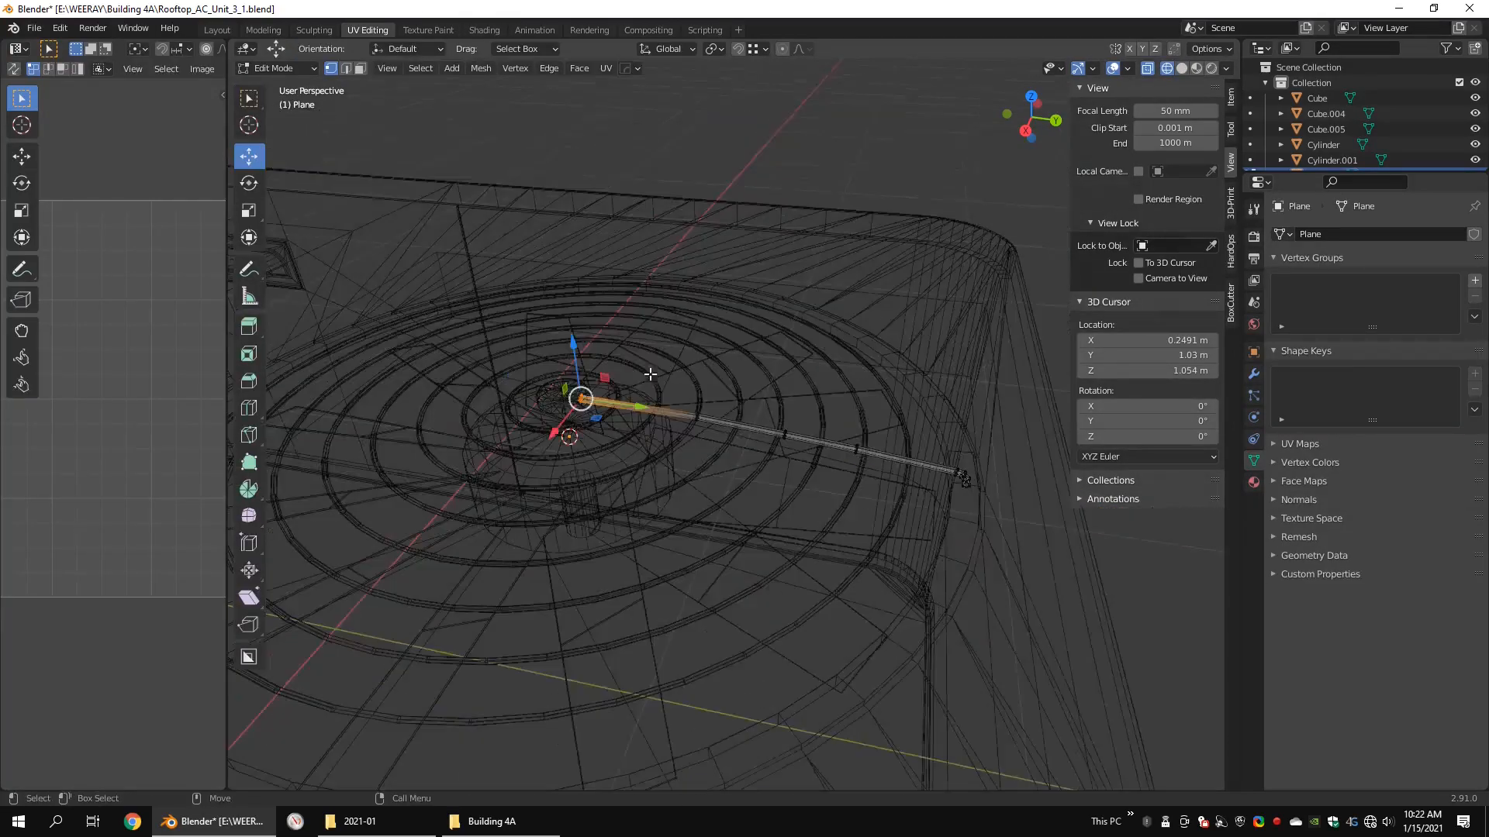
alt+middle_drag(648, 376, 400, 305)
alt+right_drag(399, 304, 667, 340)
key(shift+z)
key(2)
double_click(593, 239)
alt+drag(676, 304, 686, 341)
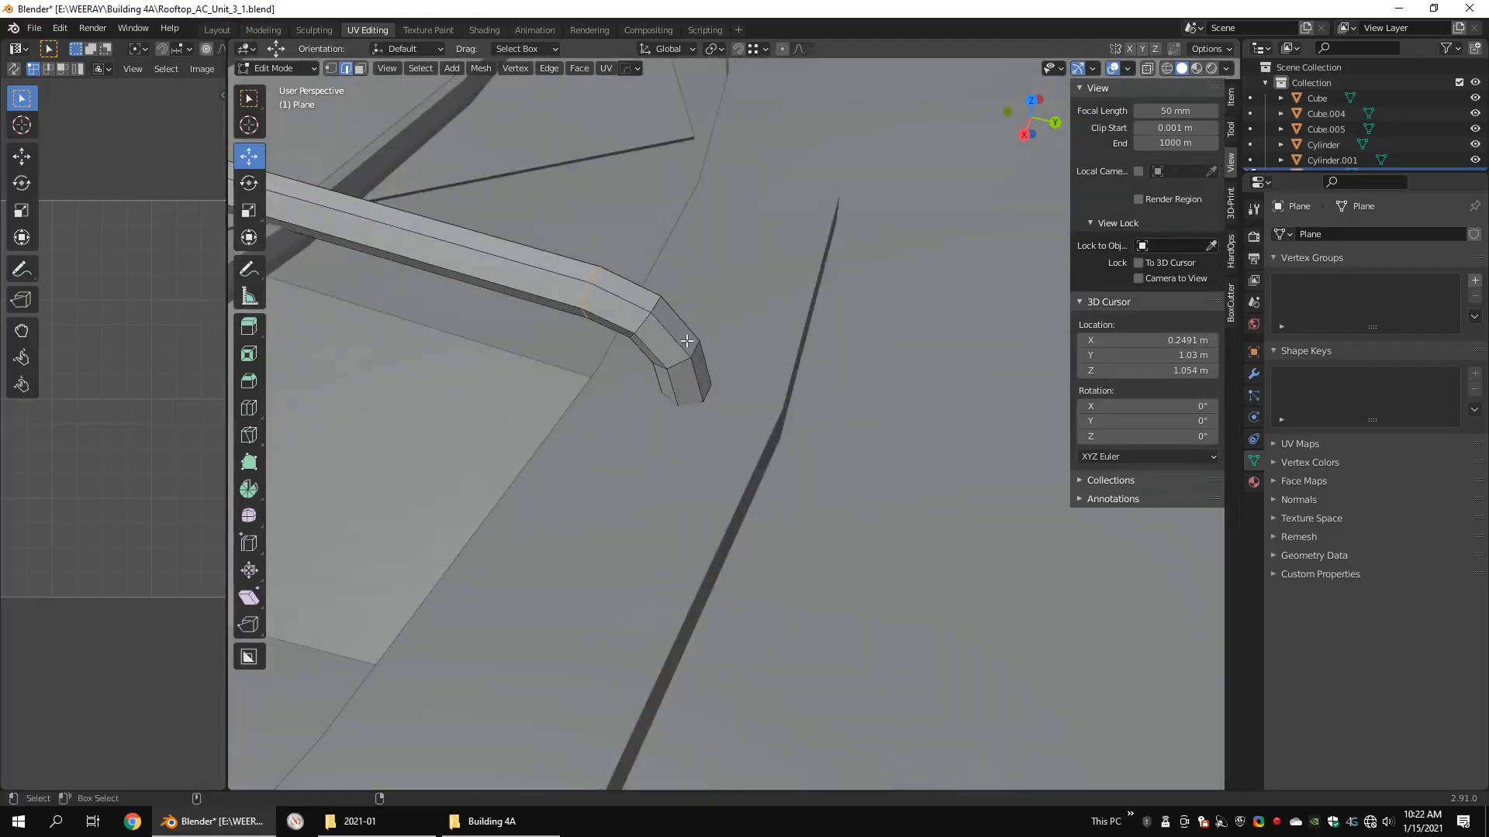
right_click(820, 384)
click(820, 384)
Step: Select the whole rod, unwrap it with the Conformal method and 0.047 margin, and check its UV layout
key(shift+z)
alt+right_drag(820, 380, 659, 342)
key(1)
drag(862, 277, 428, 640)
key(u)
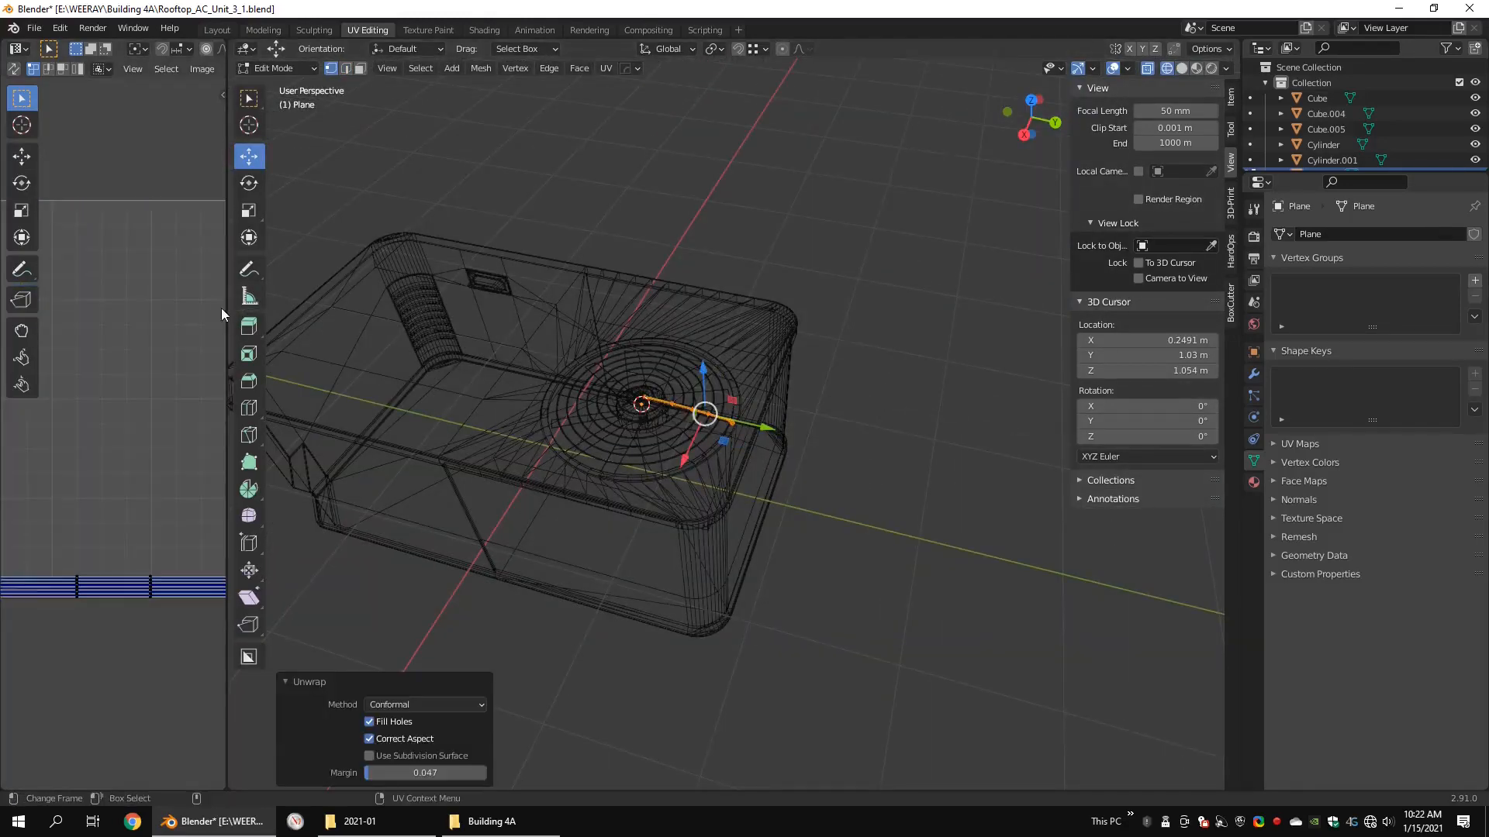
drag(228, 311, 593, 326)
alt+right_drag(109, 449, 538, 399)
alt+middle_drag(538, 399, 346, 422)
alt+right_drag(345, 422, 259, 407)
Step: Spin the unwrapped rod as duplicates through 360° around the fan centre, working from the top view
key(Tab)
key(ctrl+alt+q)
key(ctrl+alt+q)
key(Tab)
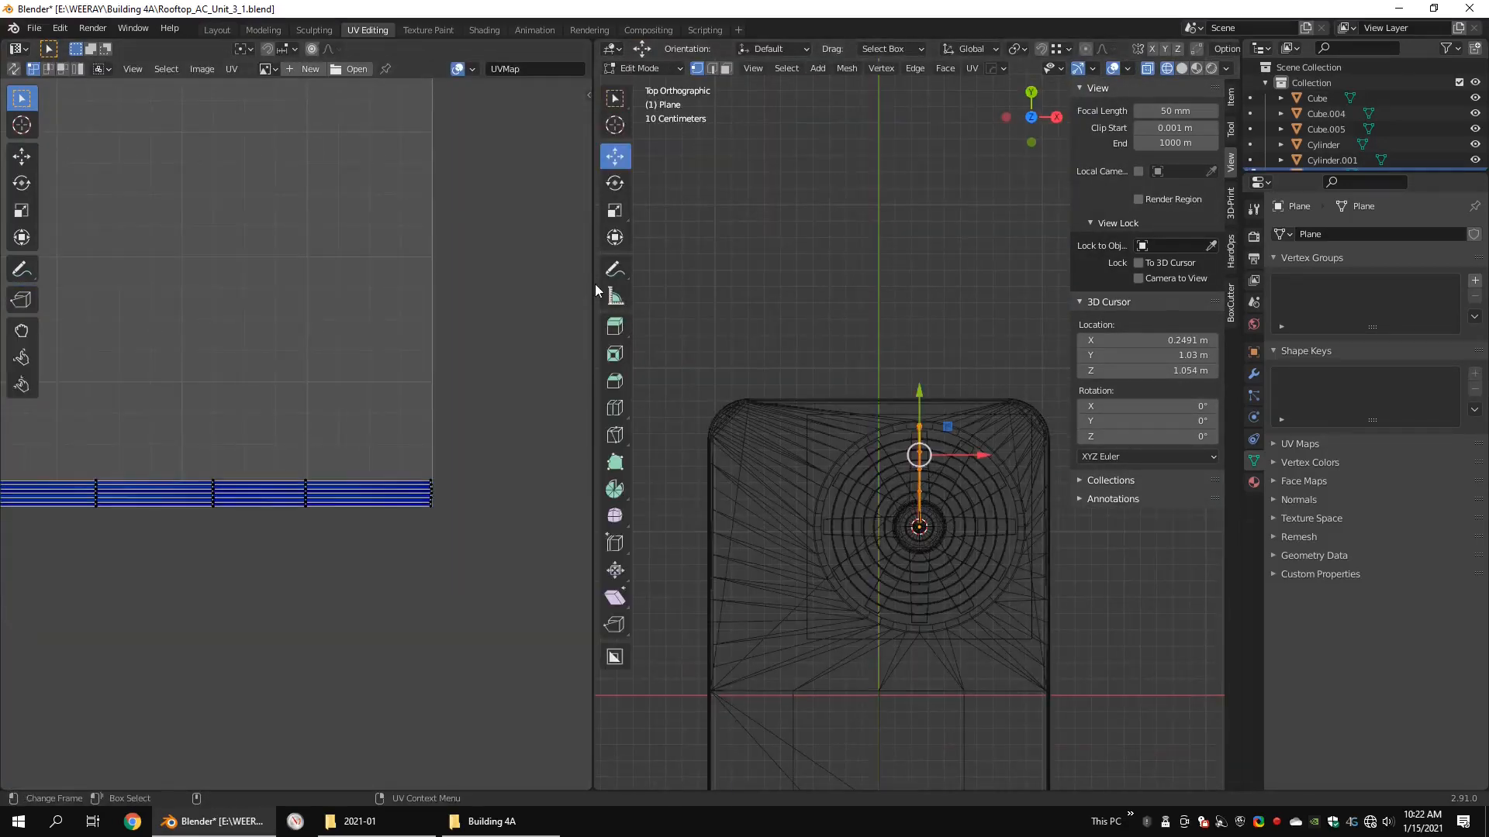
drag(594, 284, 366, 261)
alt+middle_drag(698, 465, 612, 351)
scroll(620, 357, up, 2)
click(391, 490)
click(809, 337)
alt+middle_drag(810, 337, 885, 324)
Step: Set the rod spin to 8 steps and check the resulting rods in solid view
click(515, 626)
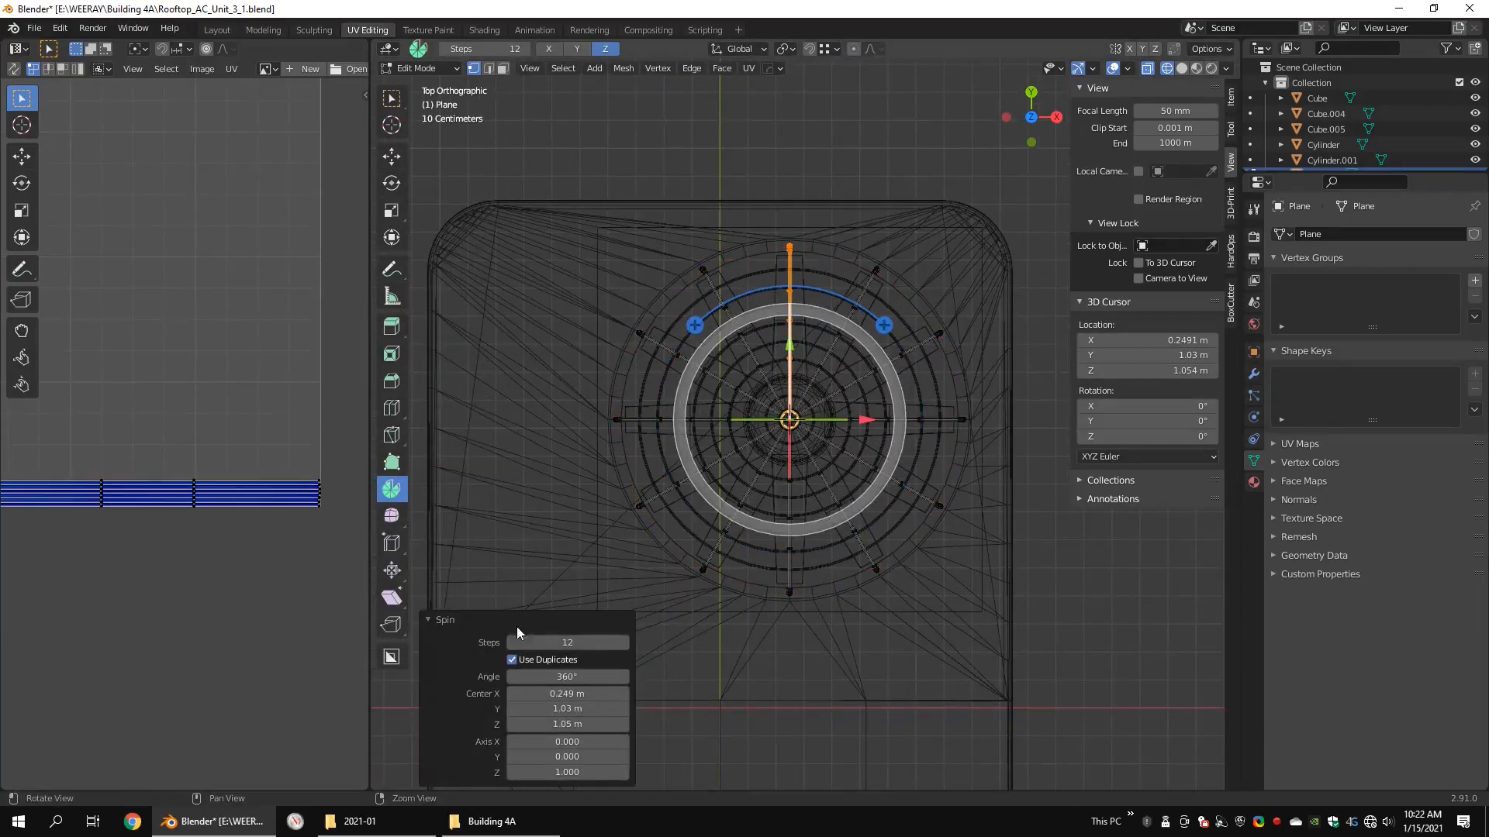
double_click(576, 642)
text(8)
key(Return)
mouse_move(913, 663)
alt+mouse_down()
mouse_move(814, 532)
mouse_move(783, 543)
alt+mouse_up()
key(shift+z)
key(w)
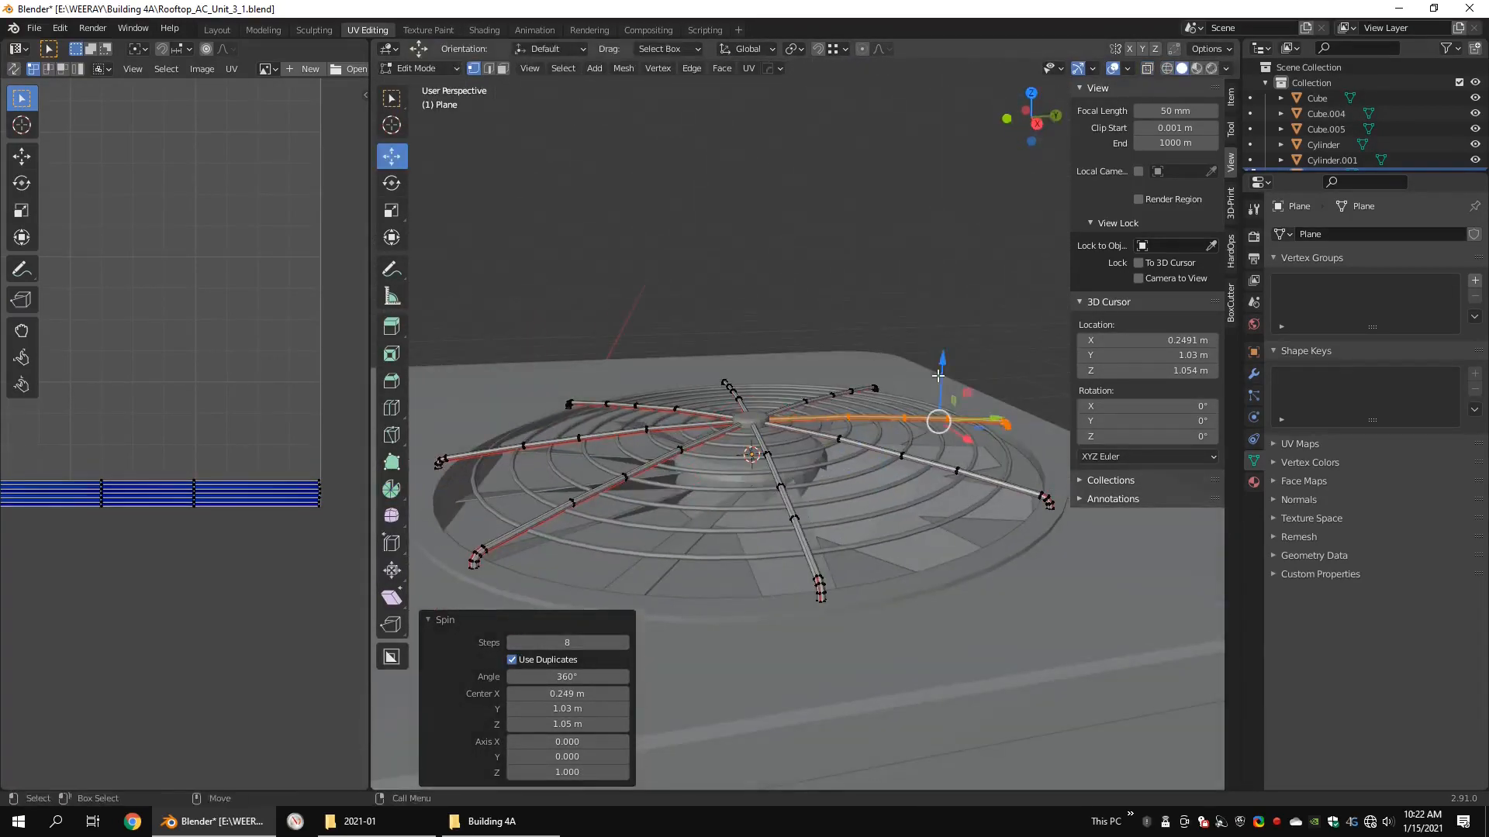
click(946, 369)
mouse_move(946, 368)
alt+mouse_down()
mouse_move(894, 491)
mouse_move(807, 298)
alt+mouse_up()
Step: Select the geometry of all the support rods, unwrap them together and check the UV layout
key(Tab)
Step: Finish editing the support rods and join them with the main unit
key(Tab)
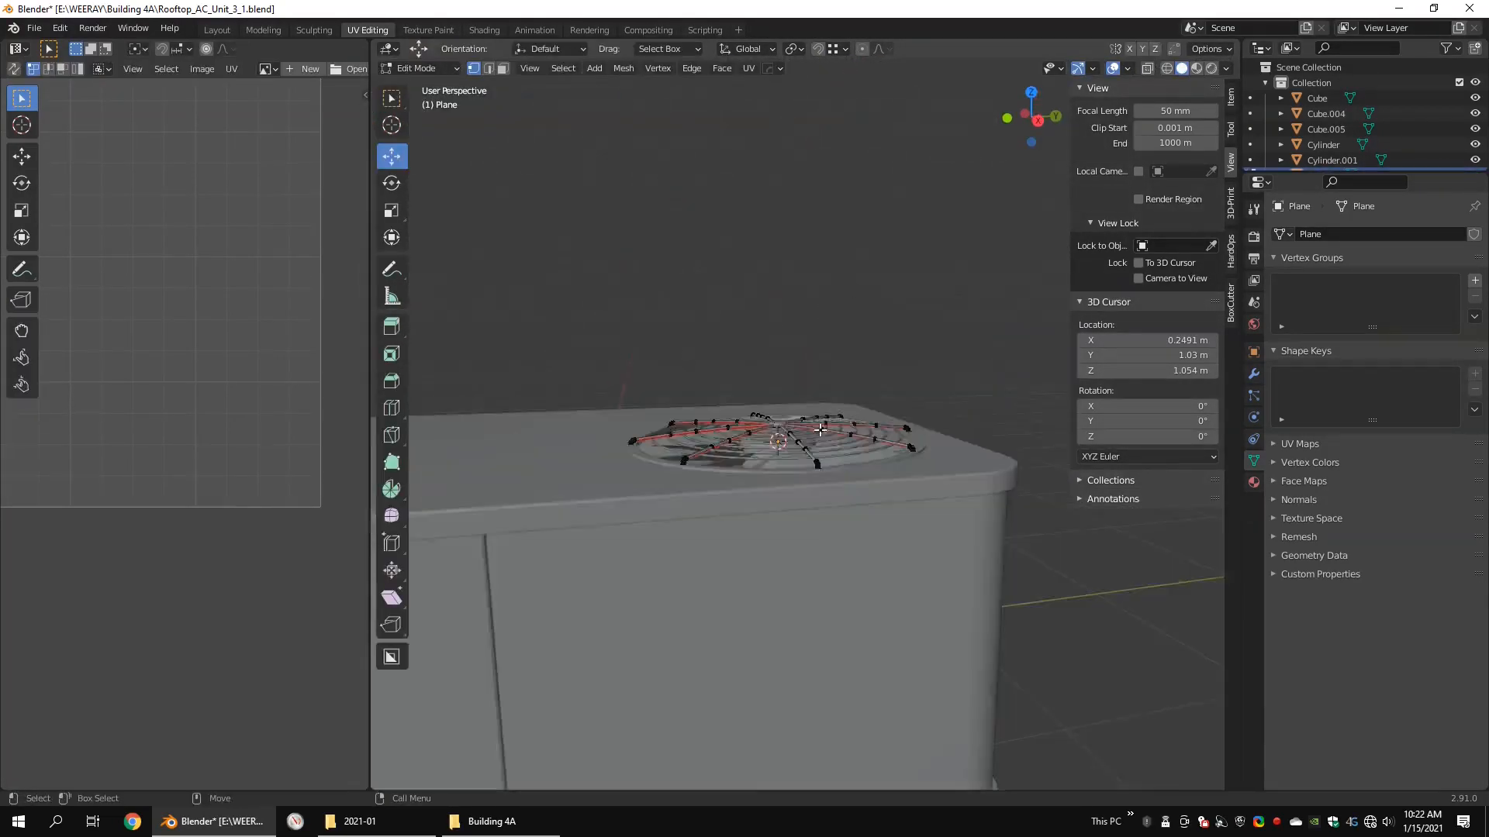
key(shift+z)
key(a)
key(u)
click(814, 462)
scroll(84, 345, down, 1)
middle_drag(84, 346, 260, 471)
key(Tab)
scroll(915, 528, up, 6)
middle_drag(919, 527, 855, 491)
shift+click(1043, 594)
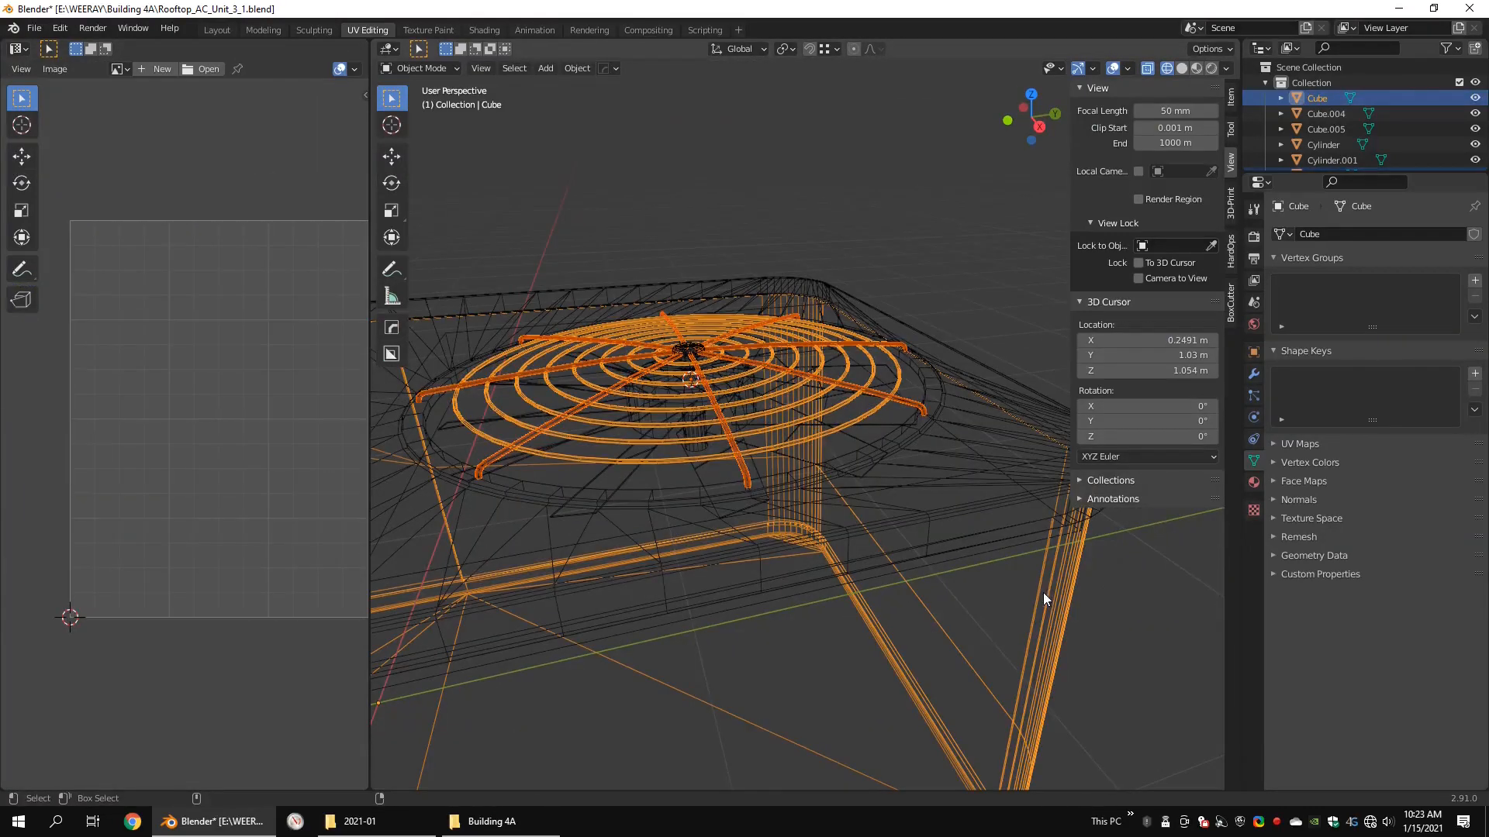
Step: Open the unit's top cover for editing and mark the upper and lower edge loops of its side rim as seams
click(920, 430)
click(922, 419)
click(922, 428)
key(2)
key(shift+z)
mouse_move(935, 472)
alt+mouse_down()
mouse_move(807, 475)
mouse_move(783, 310)
alt+mouse_up()
double_click(690, 116)
scroll(558, 298, down, 3)
drag(370, 300, 91, 292)
scroll(589, 372, up, 3)
alt+drag(589, 372, 419, 388)
scroll(774, 418, down, 5)
scroll(310, 320, up, 5)
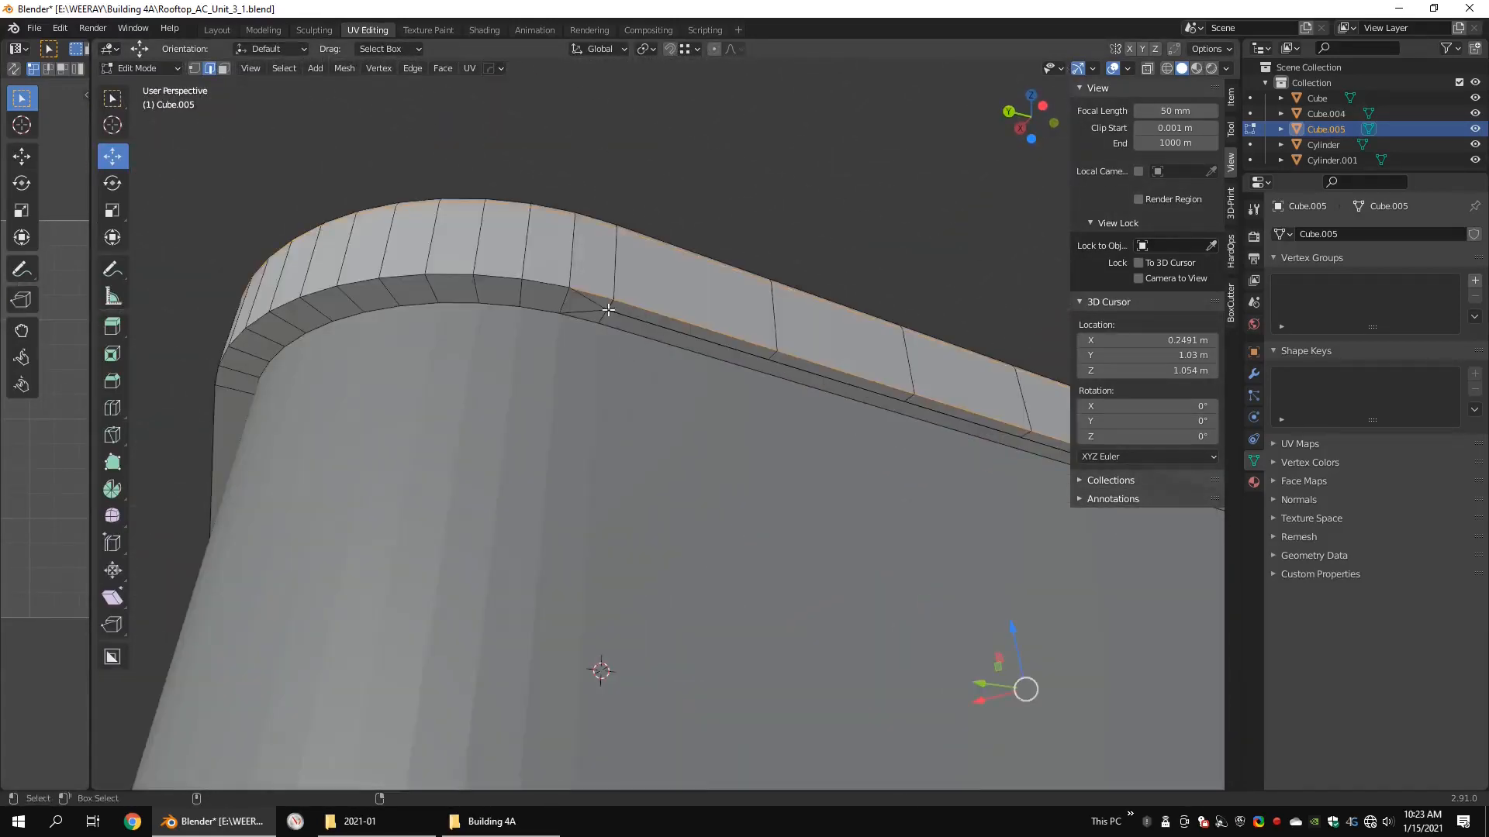
right_click(607, 309)
click(669, 360)
Step: Merge the close vertices on the cover's top edge above the panel groove, using At Last
alt+drag(669, 360, 370, 493)
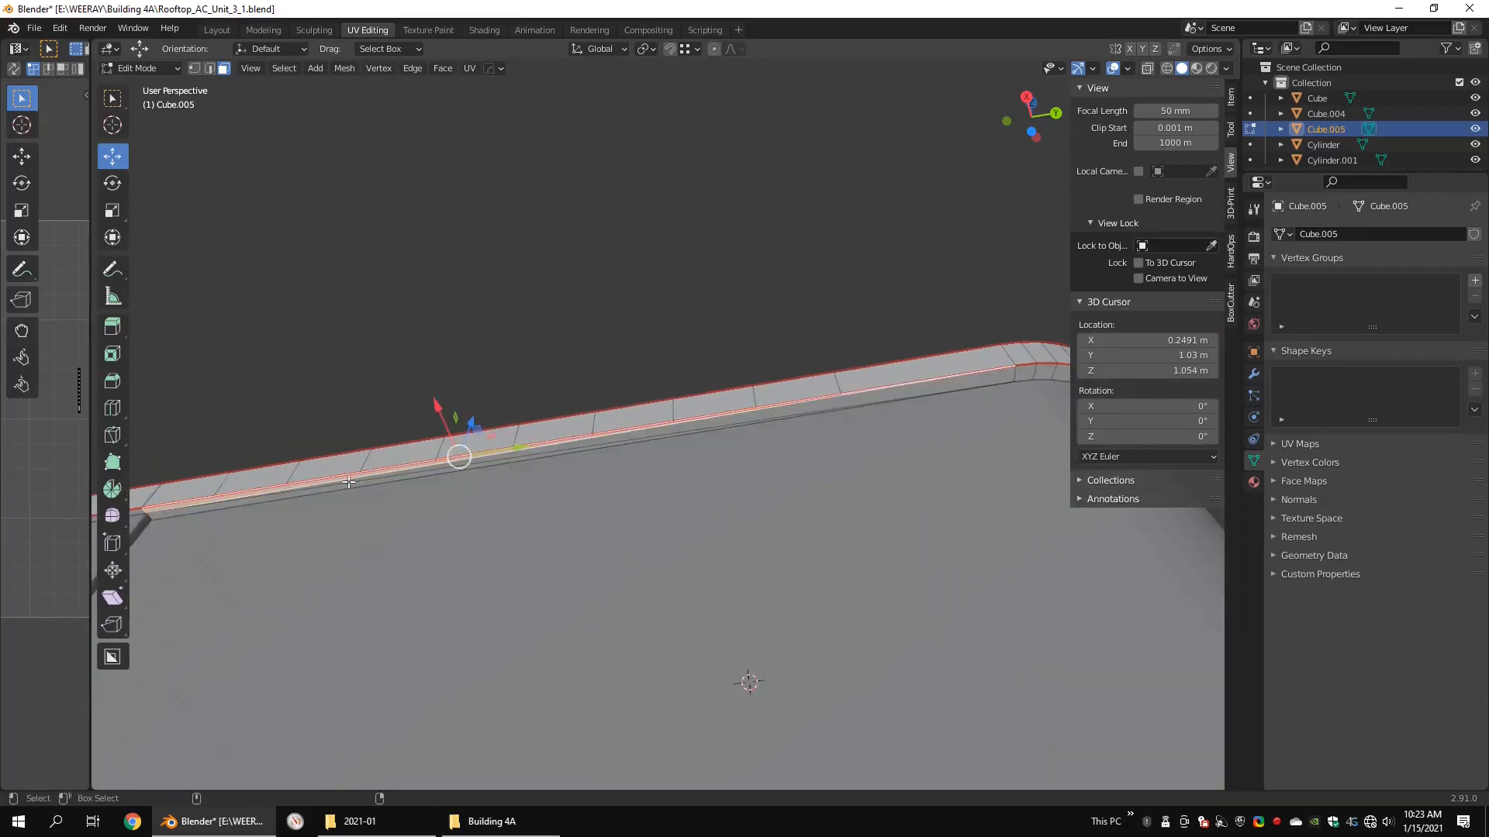
alt+drag(489, 454, 535, 596)
alt+middle_drag(542, 612, 610, 467)
scroll(593, 504, up, 2)
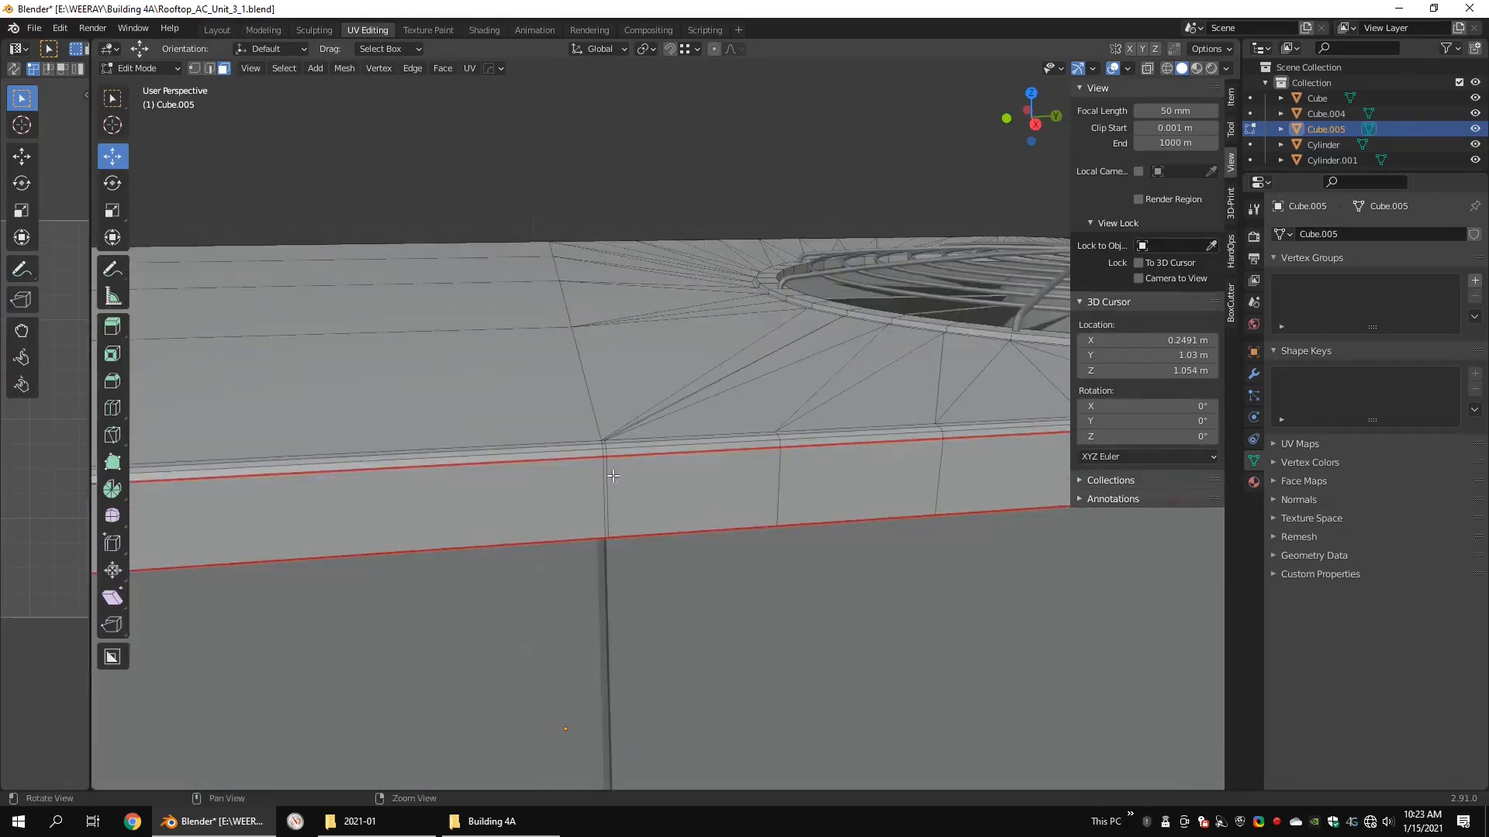
scroll(605, 456, up, 4)
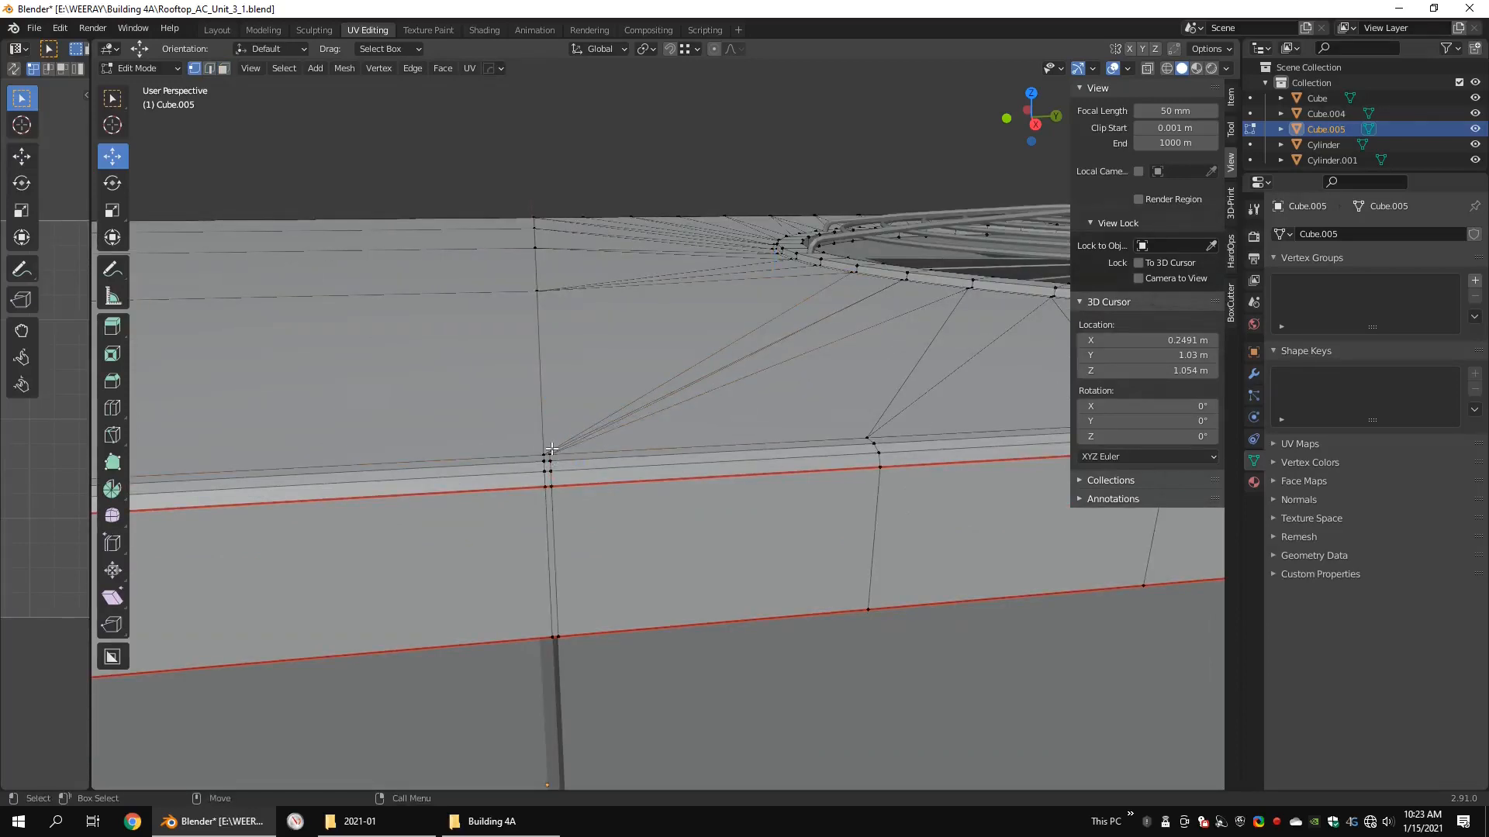
click(611, 482)
Step: Delete the redundant vertical edge loop on the cover's rim above the panel groove
key(2)
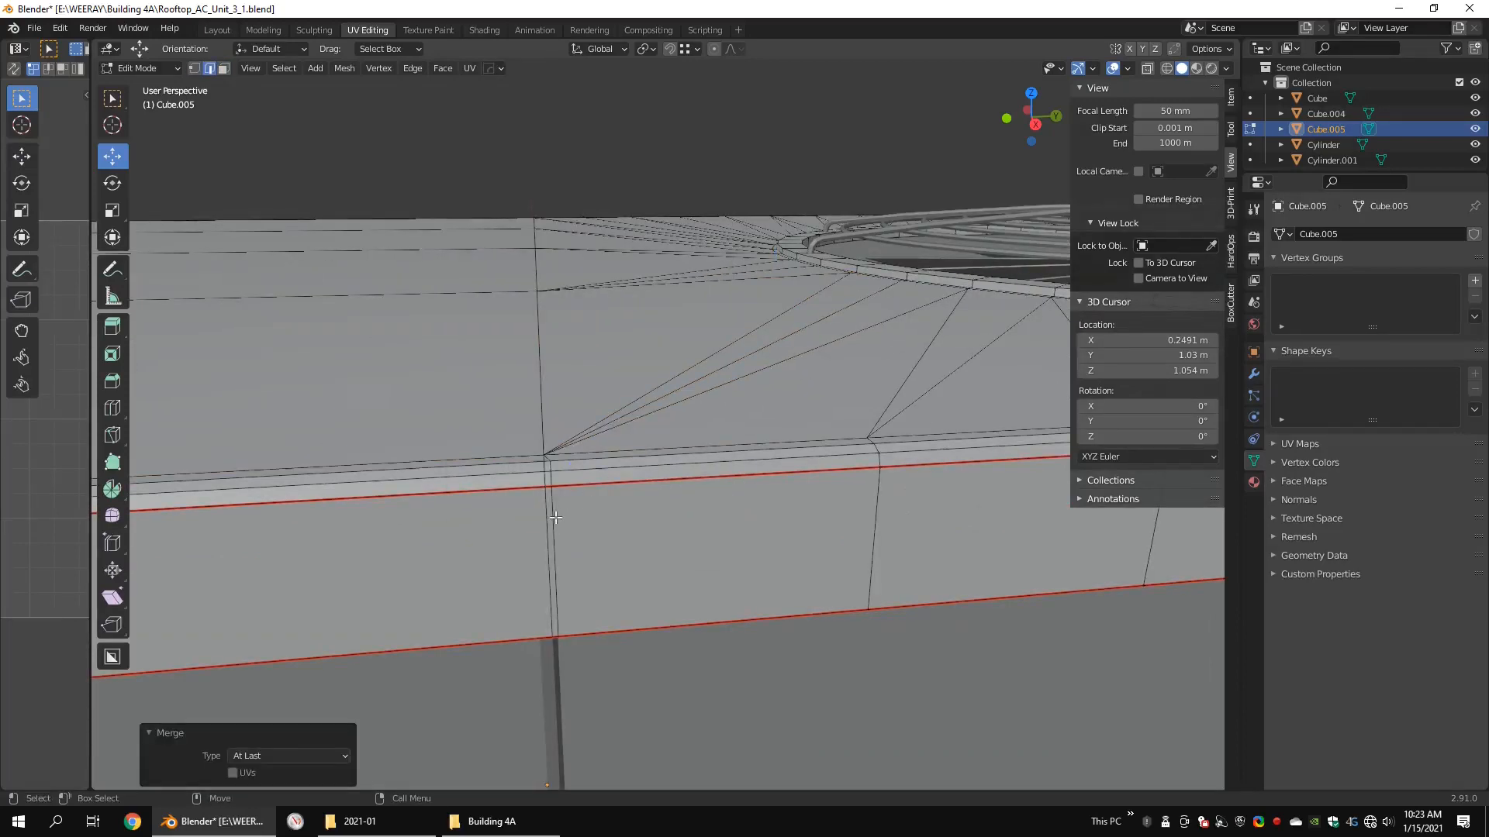
click(555, 572)
alt+drag(560, 577, 592, 462)
scroll(592, 474, down, 5)
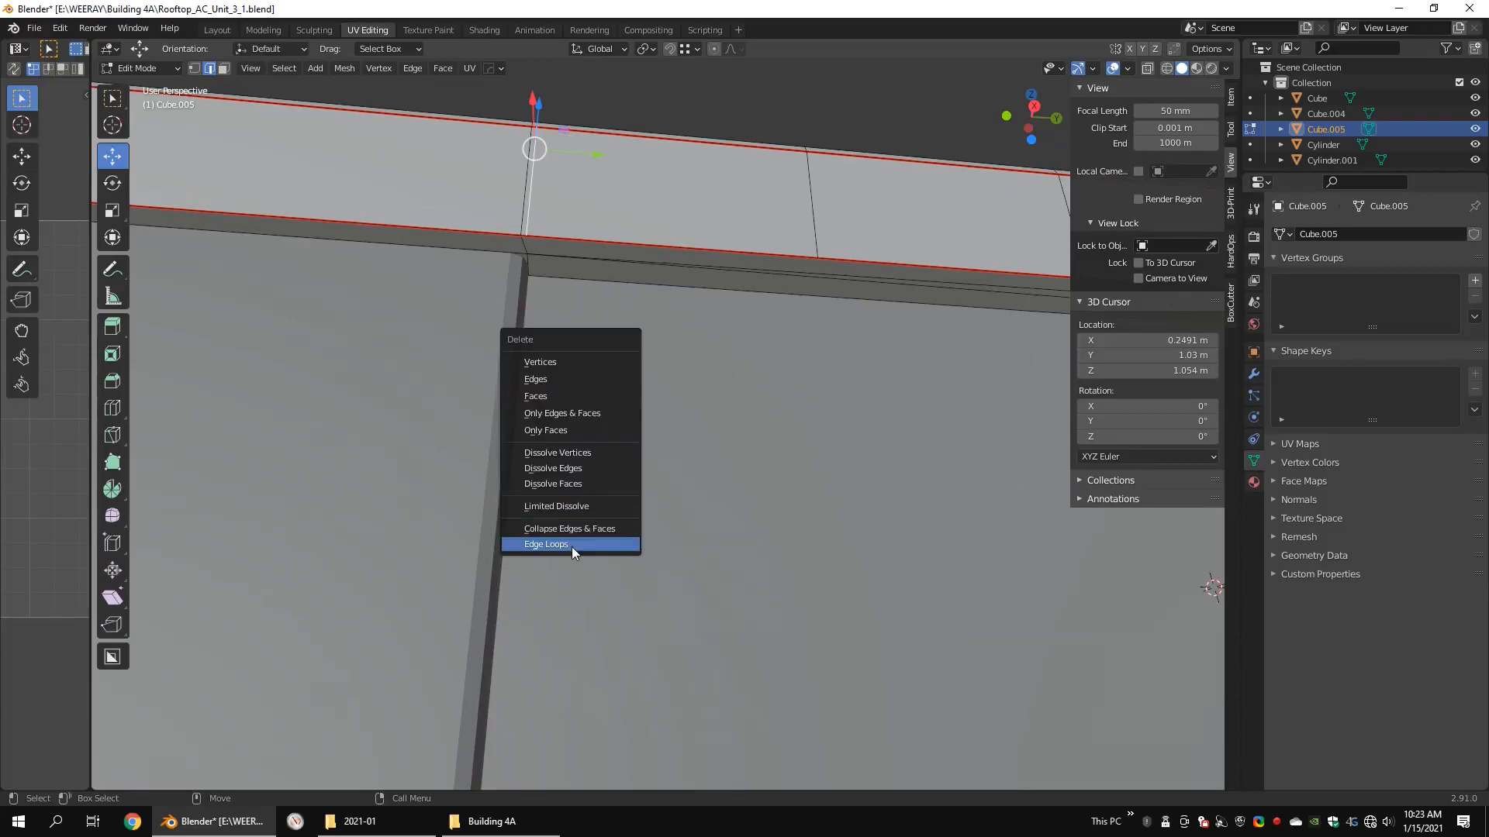
click(570, 547)
alt+drag(571, 547, 694, 479)
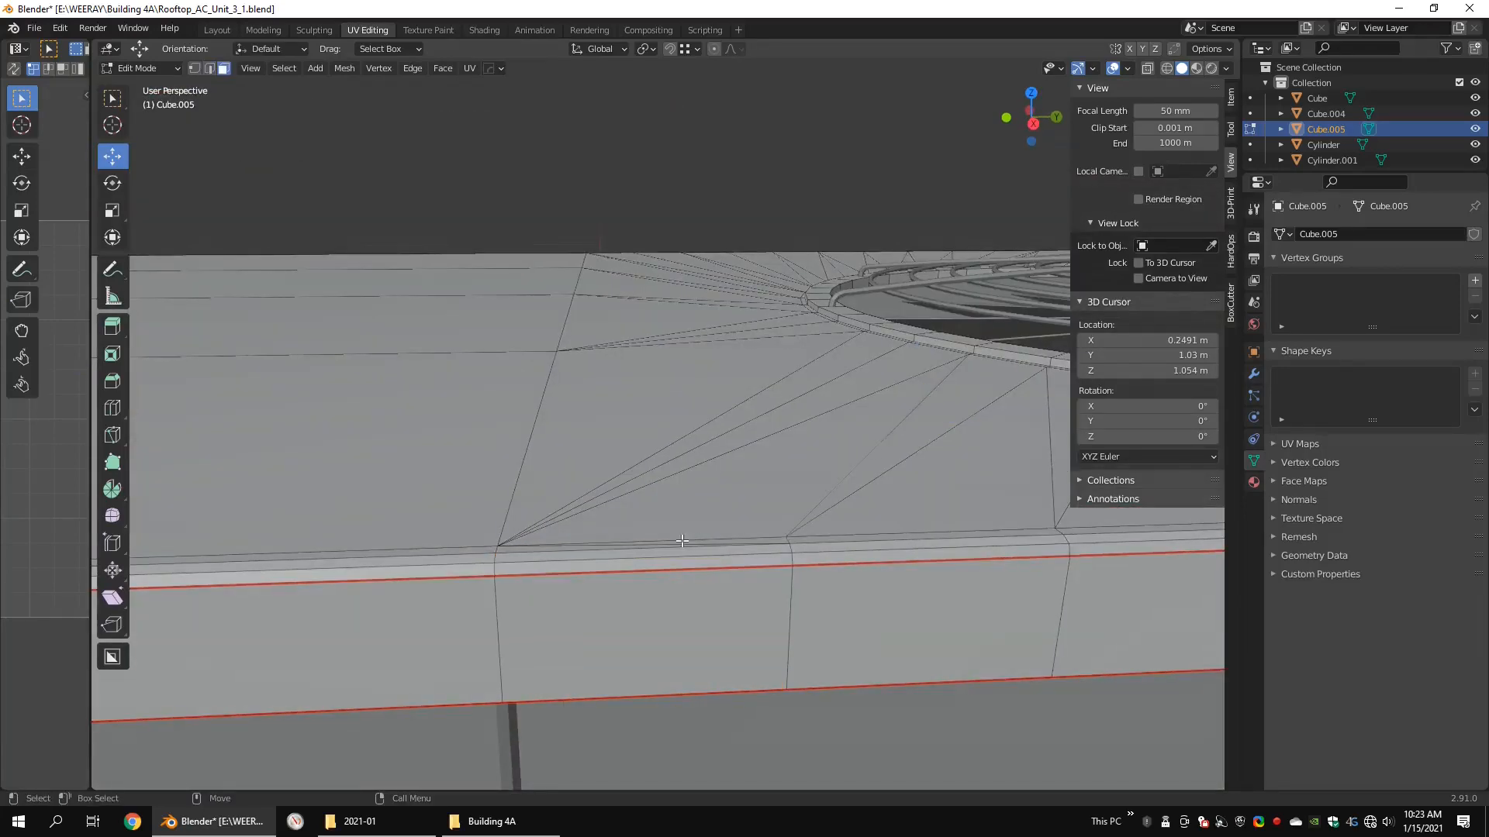
Step: Convert the narrow triangular faces along the cover's top edge beside the groove to quads
click(685, 541)
right_click(774, 544)
click(732, 665)
Step: Select the strip of faces under the cover's rim between the rounded corner and the panel groove, and delete those faces
alt+drag(721, 574, 473, 447)
scroll(651, 480, down, 4)
double_click(585, 485)
scroll(584, 485, down, 2)
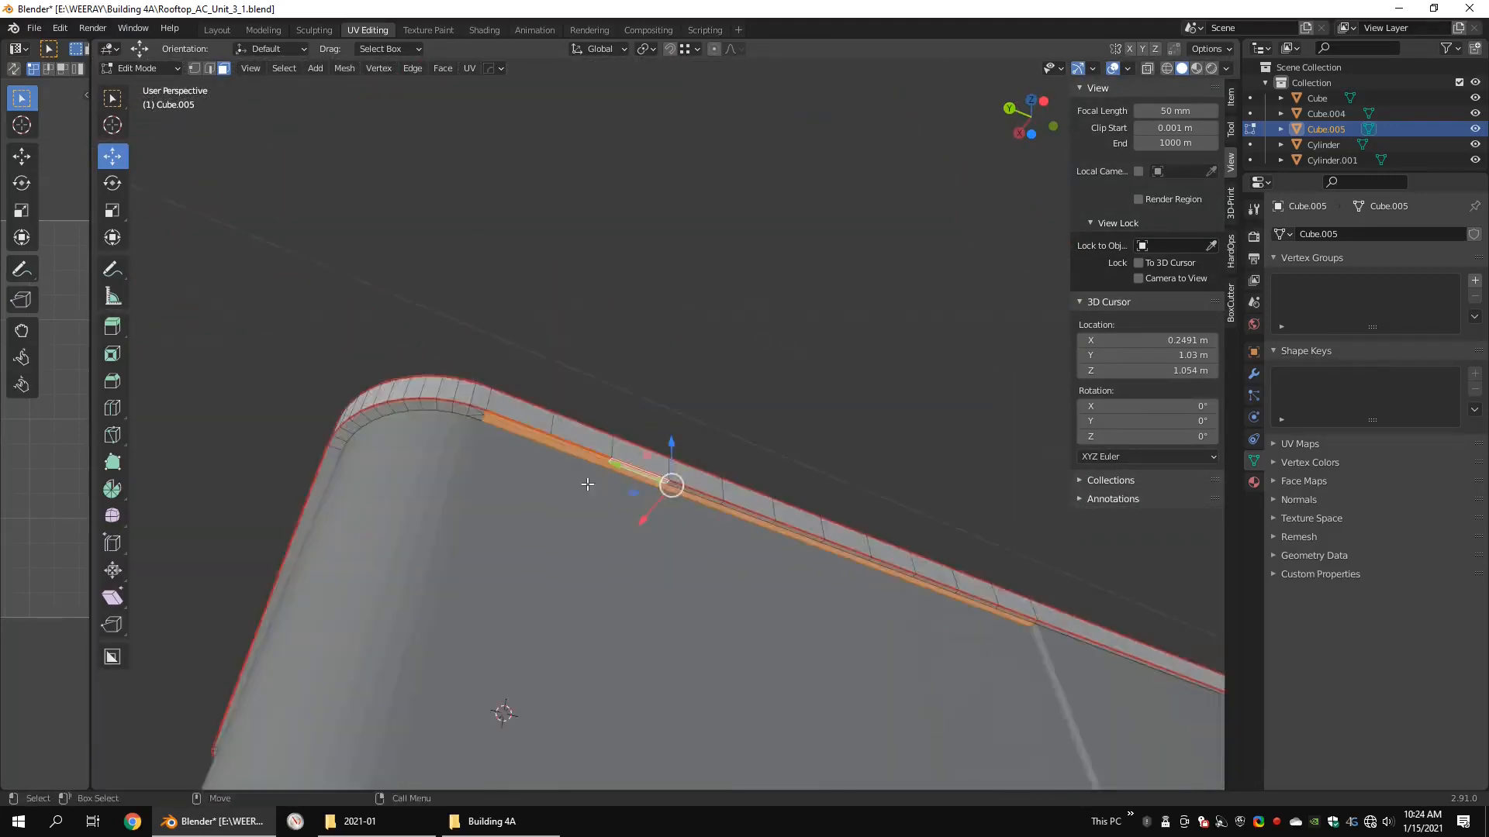
alt+drag(585, 486, 695, 545)
scroll(694, 545, up, 4)
alt+drag(620, 457, 586, 451)
alt+middle_drag(803, 435, 640, 429)
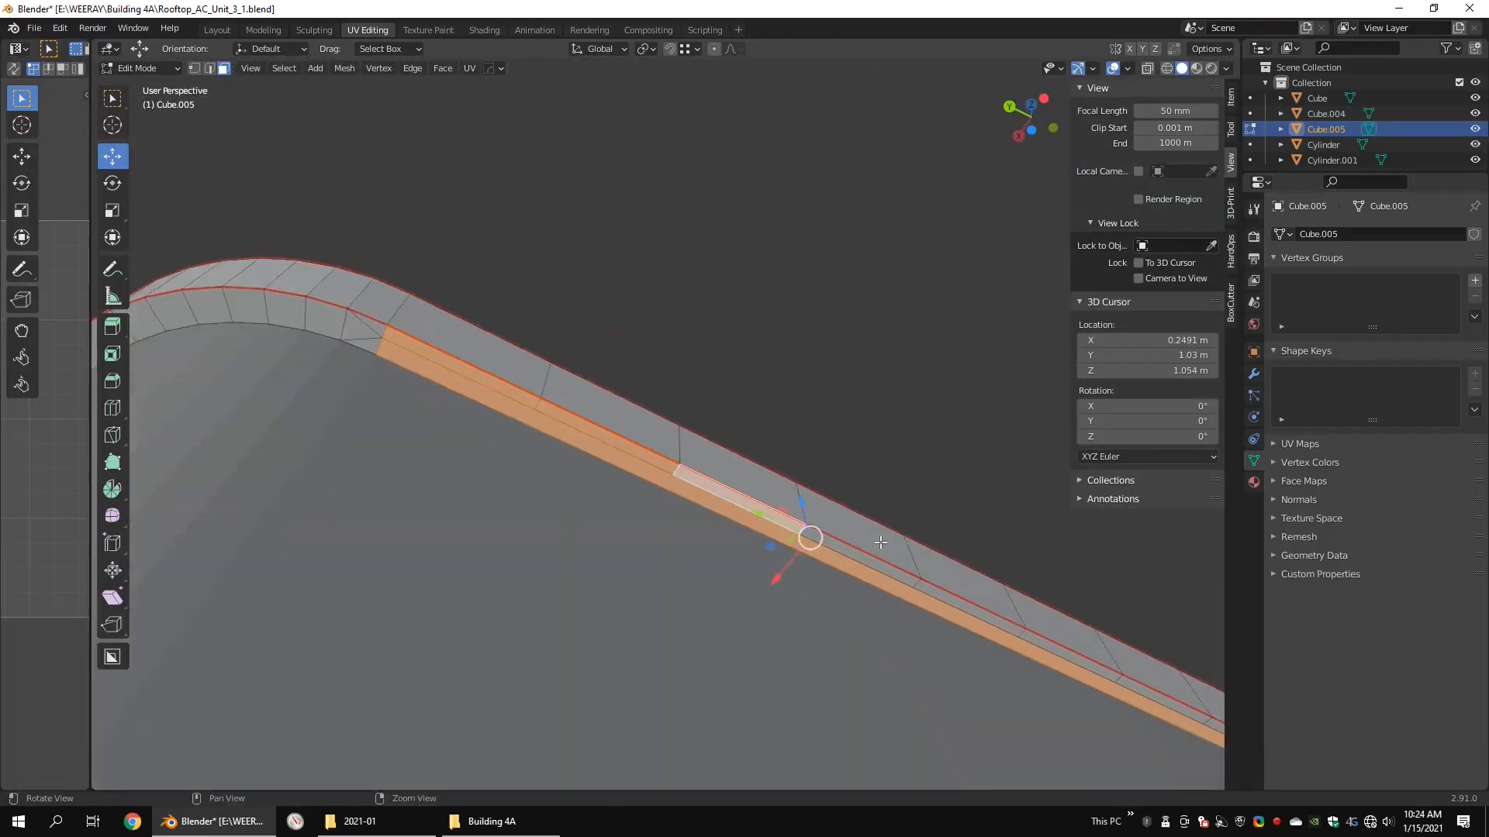
alt+middle_drag(881, 542, 577, 369)
shift+click(694, 461)
shift+click(622, 426)
shift+click(1089, 651)
alt+middle_drag(1101, 656, 703, 401)
shift+click(878, 493)
alt+drag(830, 498, 758, 512)
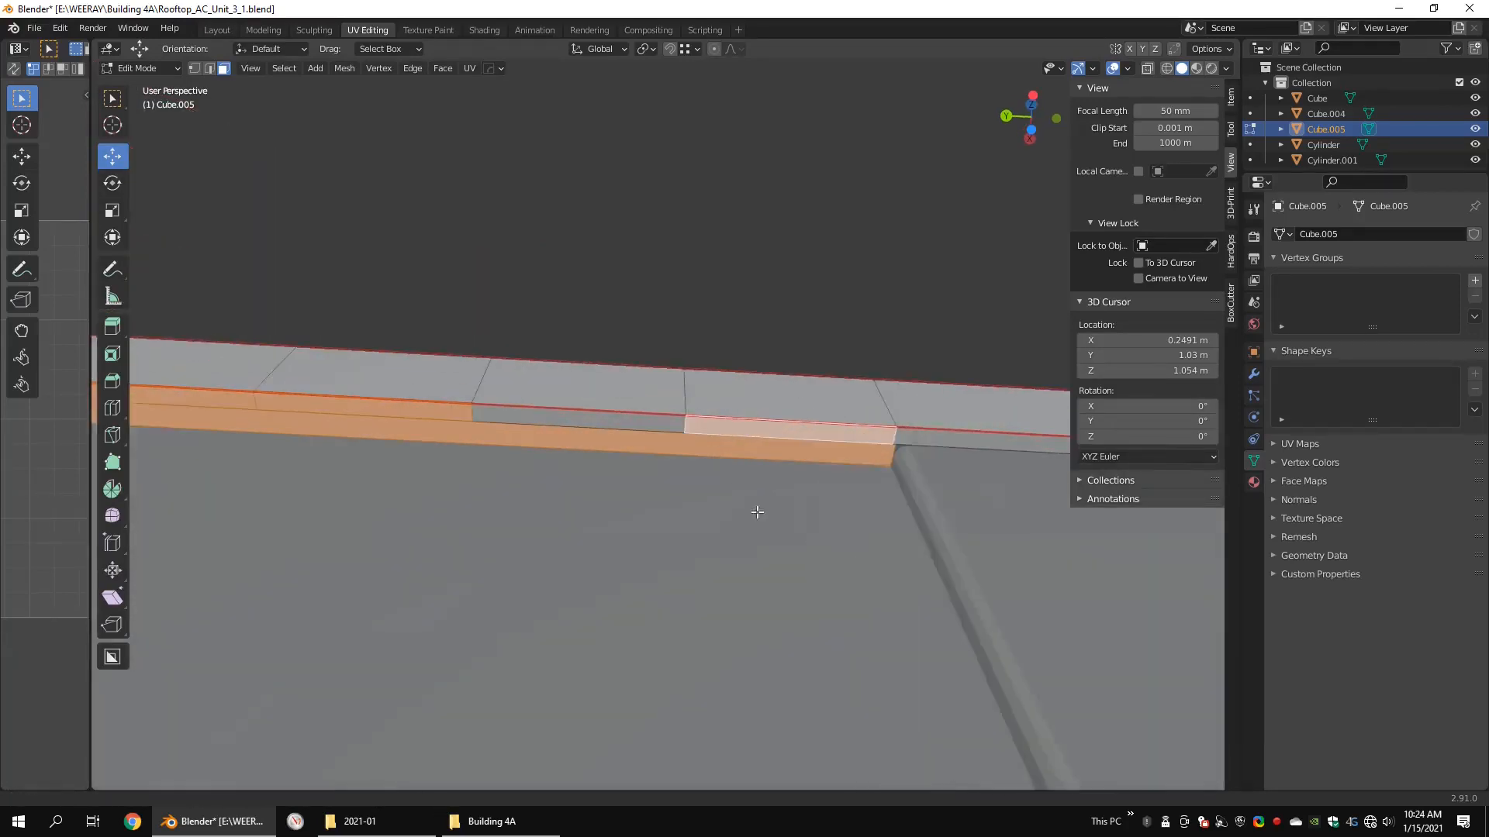
scroll(758, 512, up, 2)
shift+click(589, 419)
alt+middle_drag(1077, 457, 769, 500)
scroll(769, 500, up, 5)
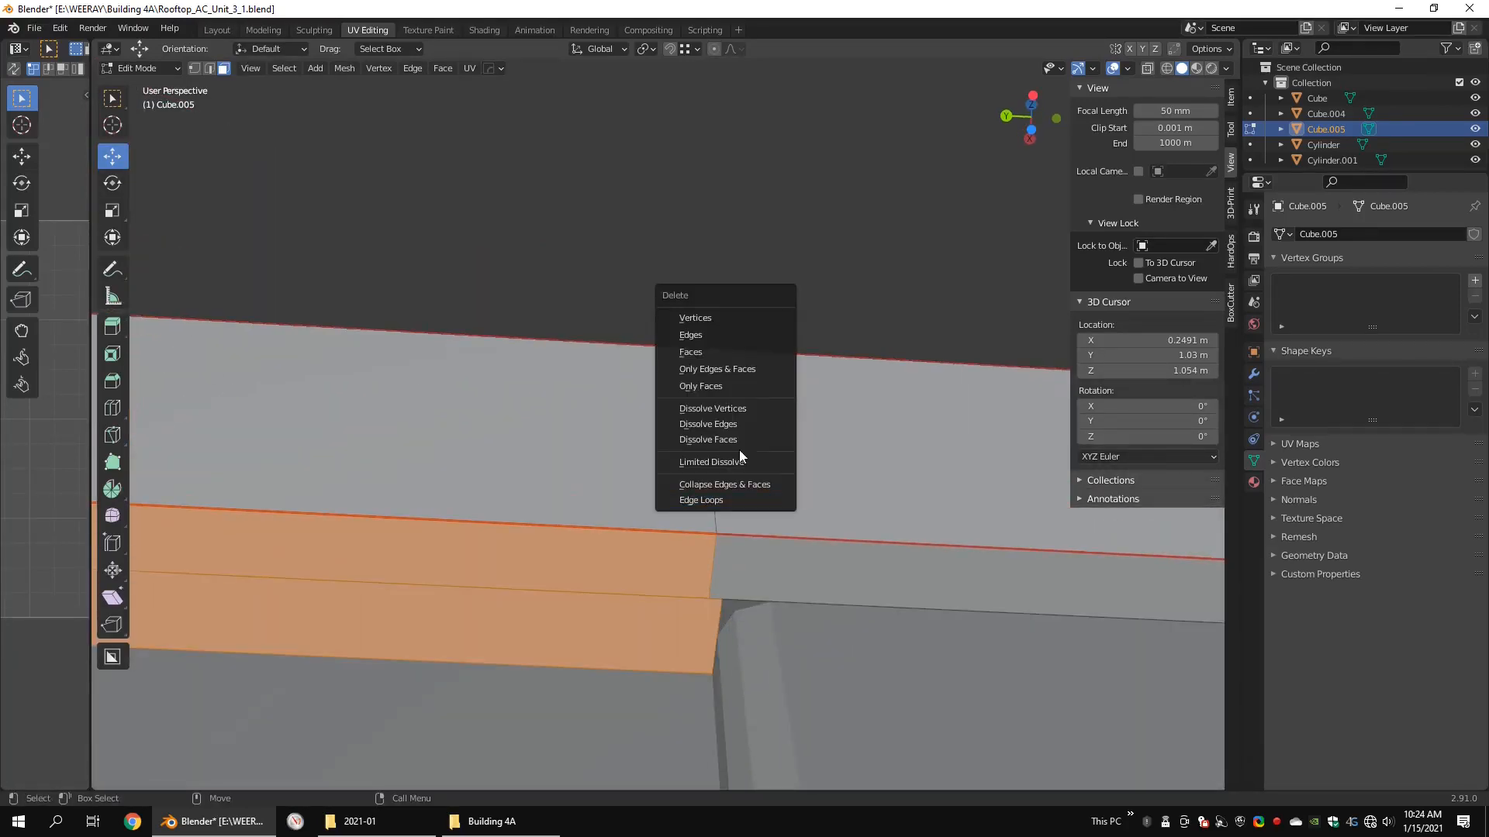
click(772, 352)
Step: Connect the upper and lower rim vertices at the groove end and the corner end of the open underside strip
key(alt+x)
scroll(757, 589, down, 12)
key(alt+x)
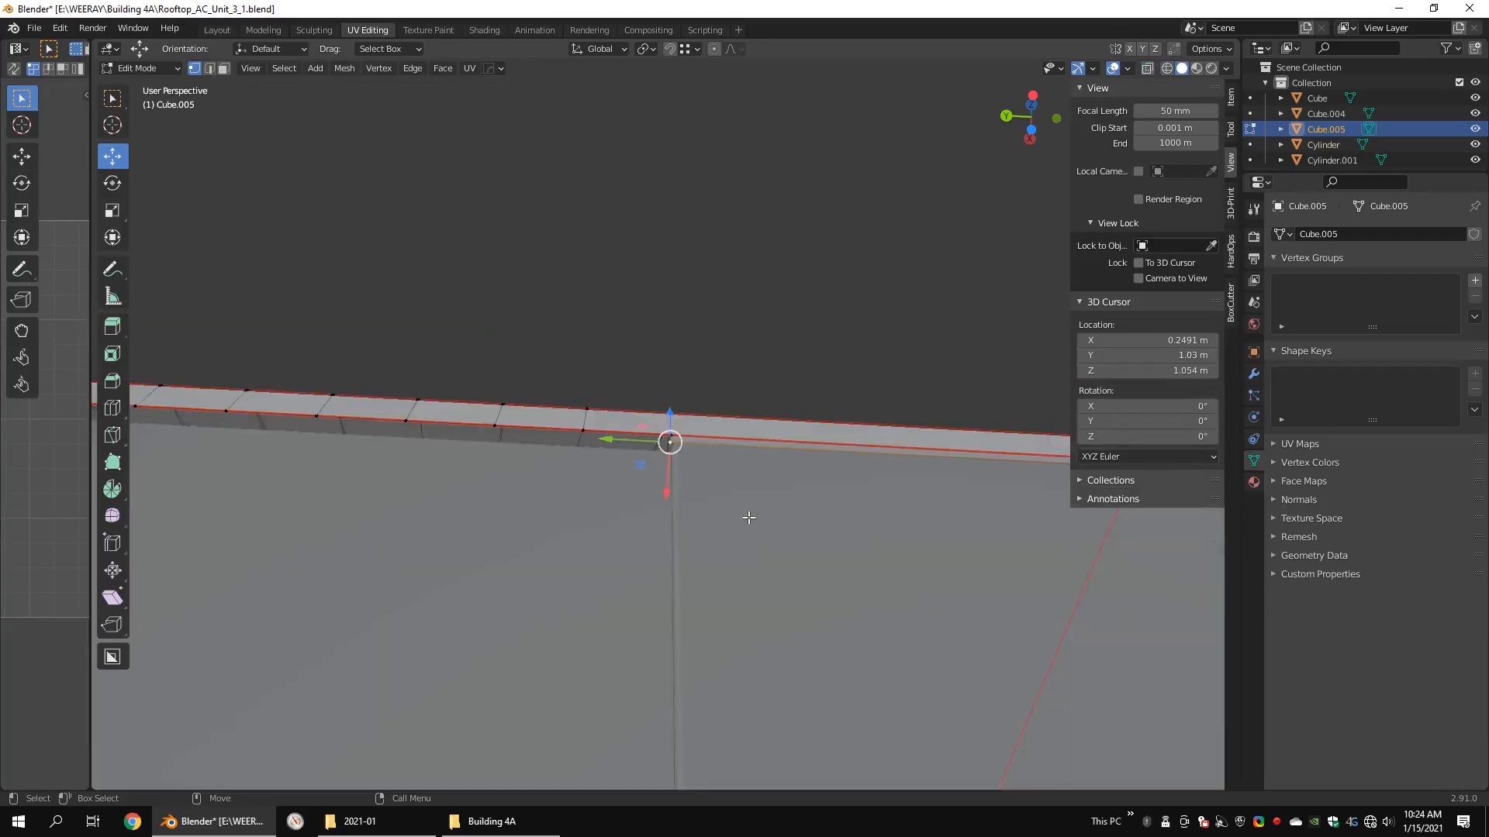
scroll(554, 413, up, 5)
alt+middle_drag(248, 419, 529, 406)
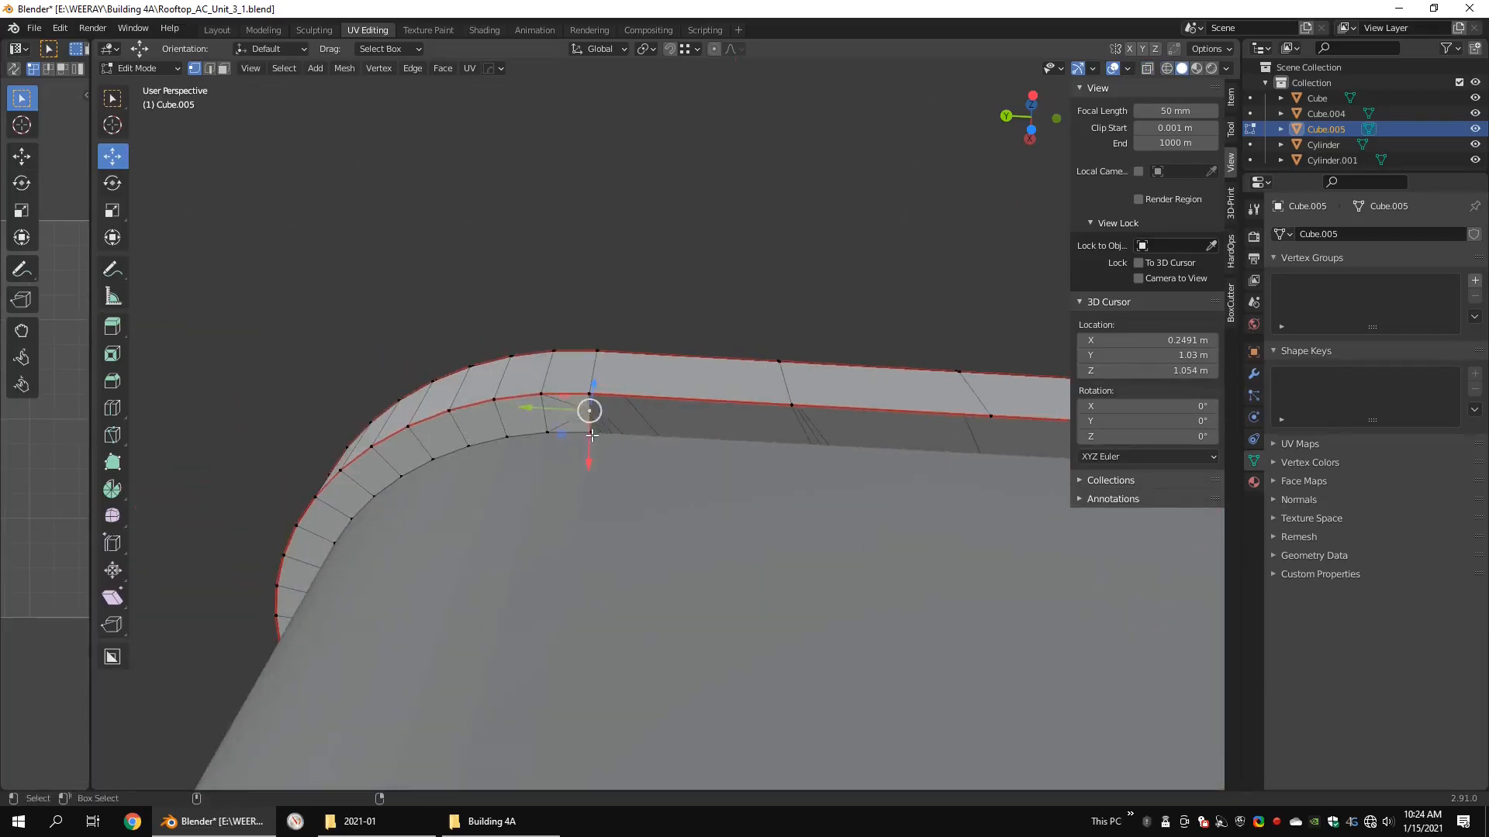
click(731, 419)
Step: Convert the triangular faces at the rounded-corner end of the rim's underside into a quad
key(3)
drag(571, 403, 561, 423)
right_click(733, 447)
click(724, 442)
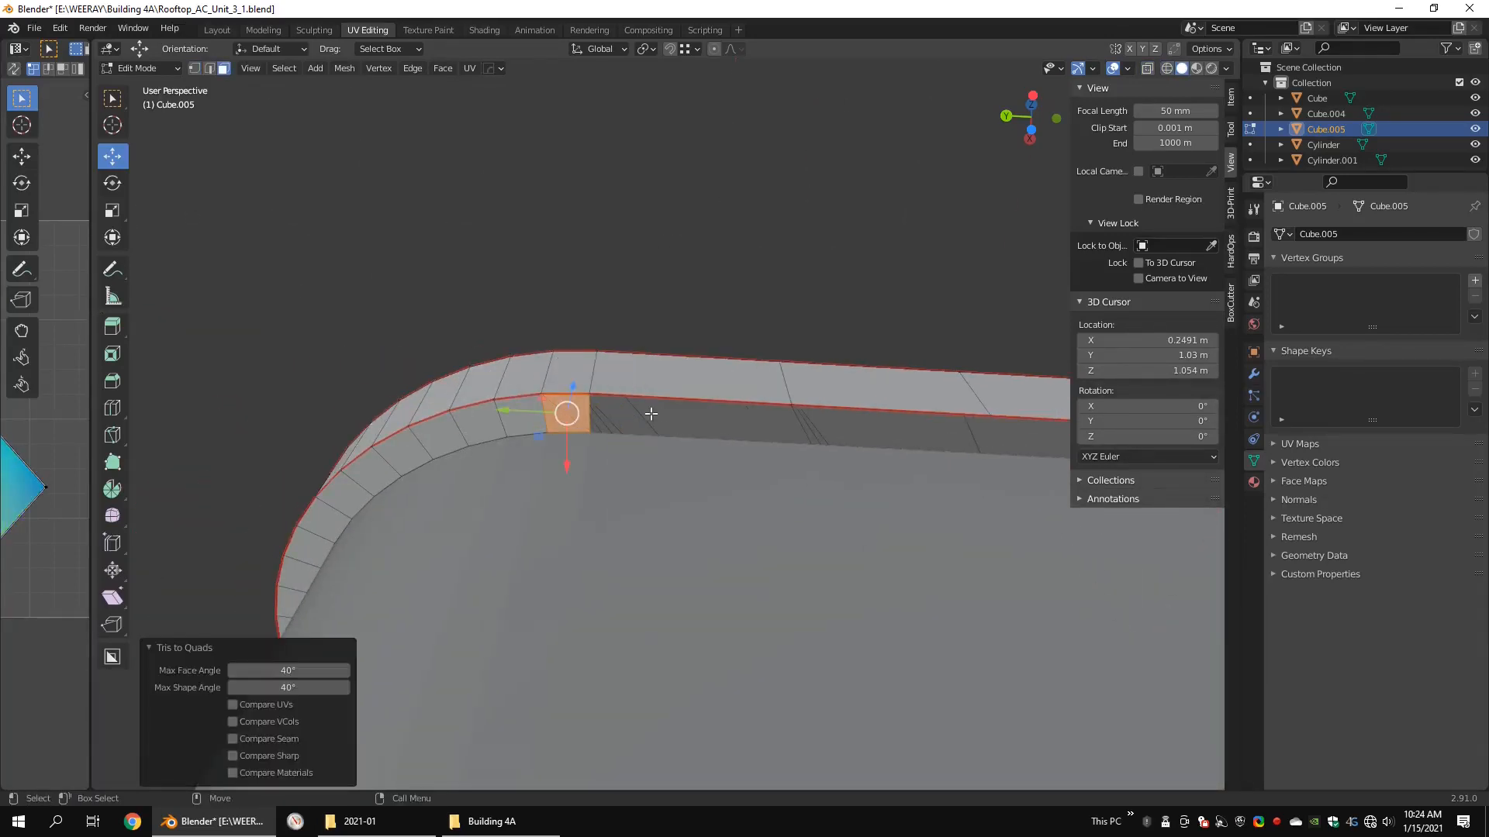
Step: Extrude the rim's lower edges along the straight side between the rounded corner and the panel groove inward across the underside
scroll(758, 437, down, 2)
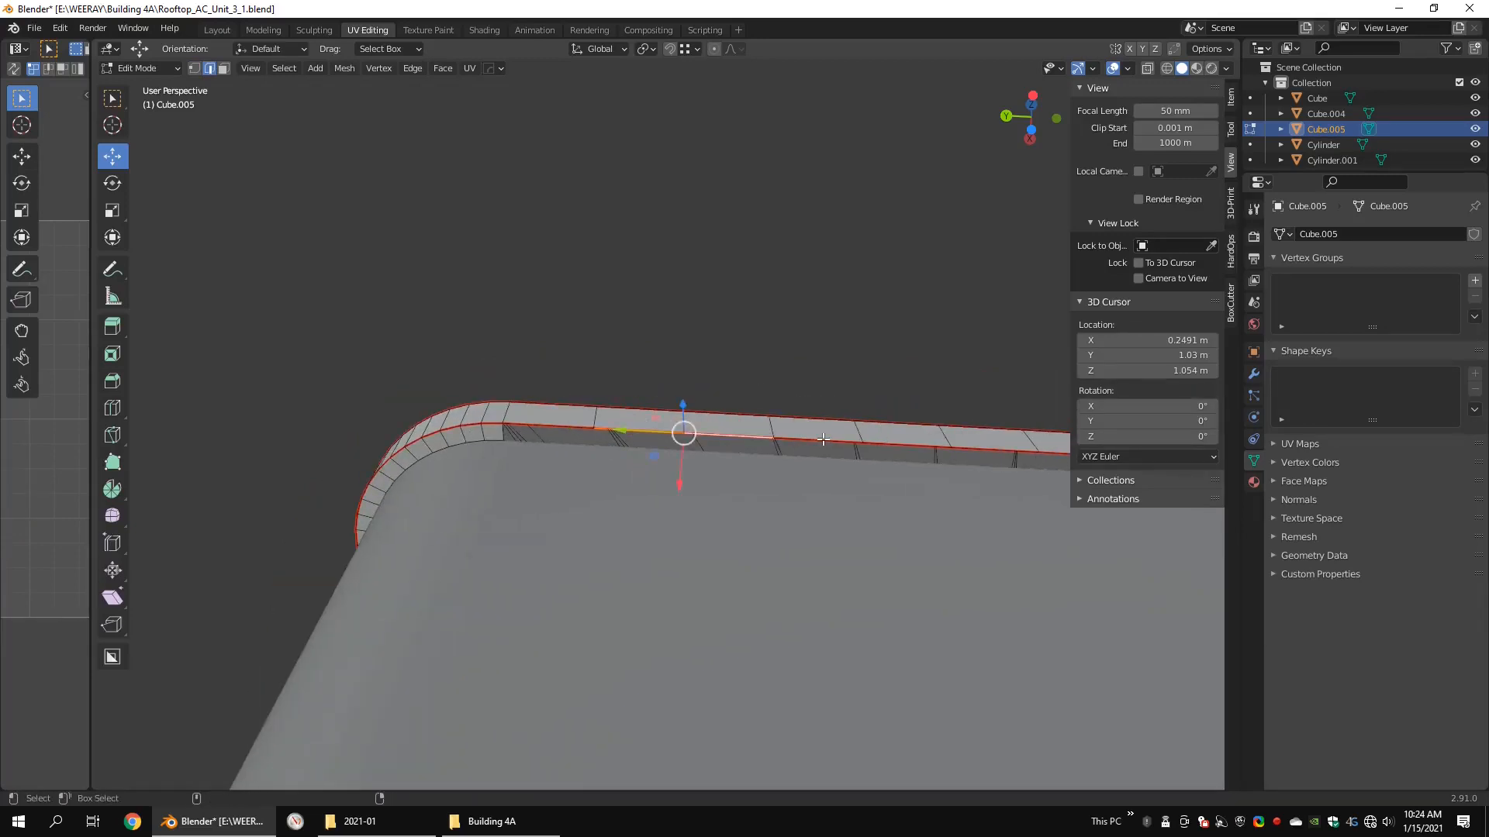
middle_drag(822, 439, 790, 440)
scroll(944, 451, down, 5)
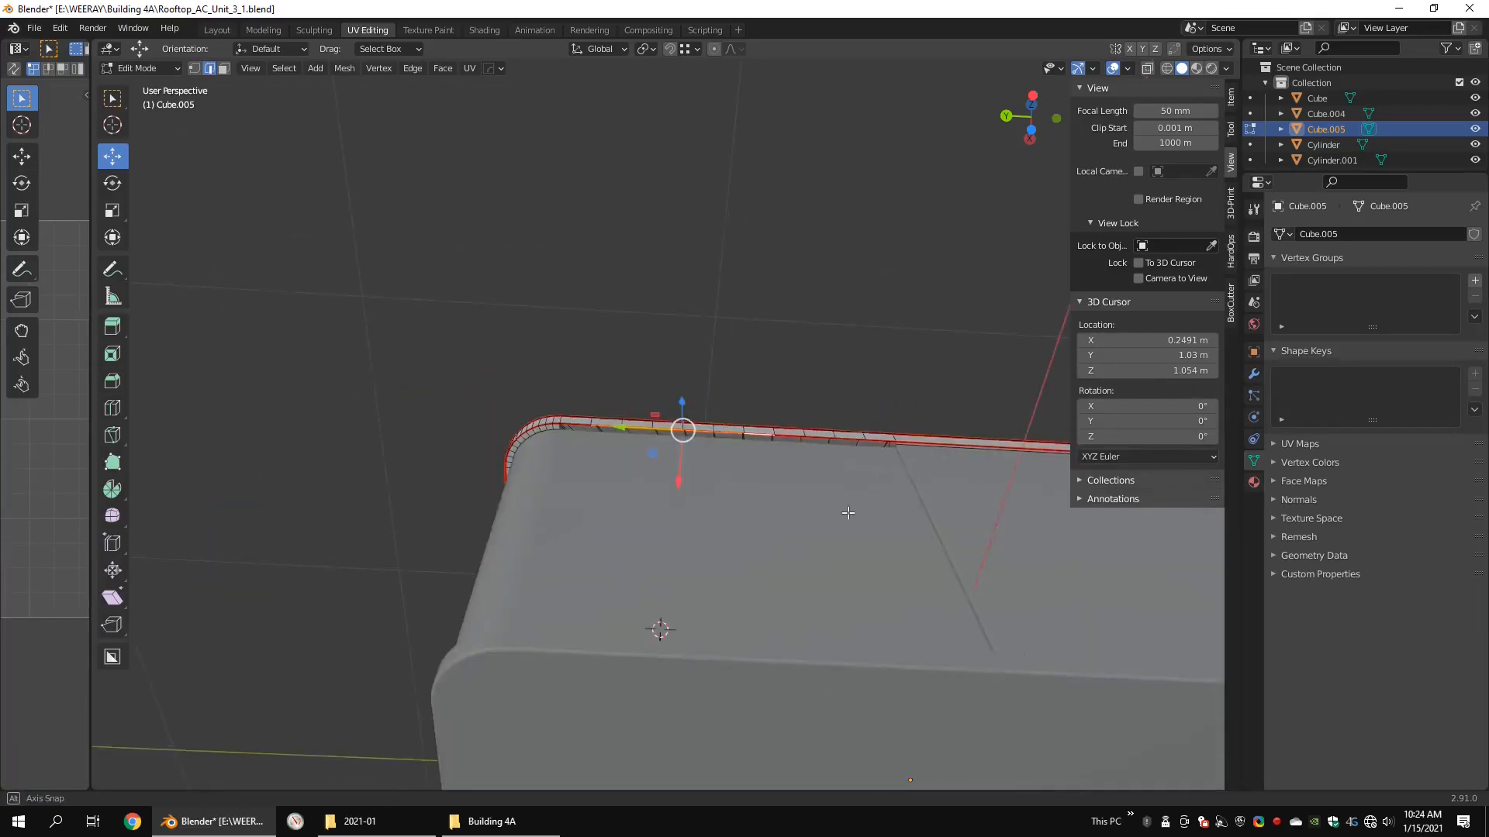
middle_drag(847, 512, 765, 435)
scroll(764, 435, up, 6)
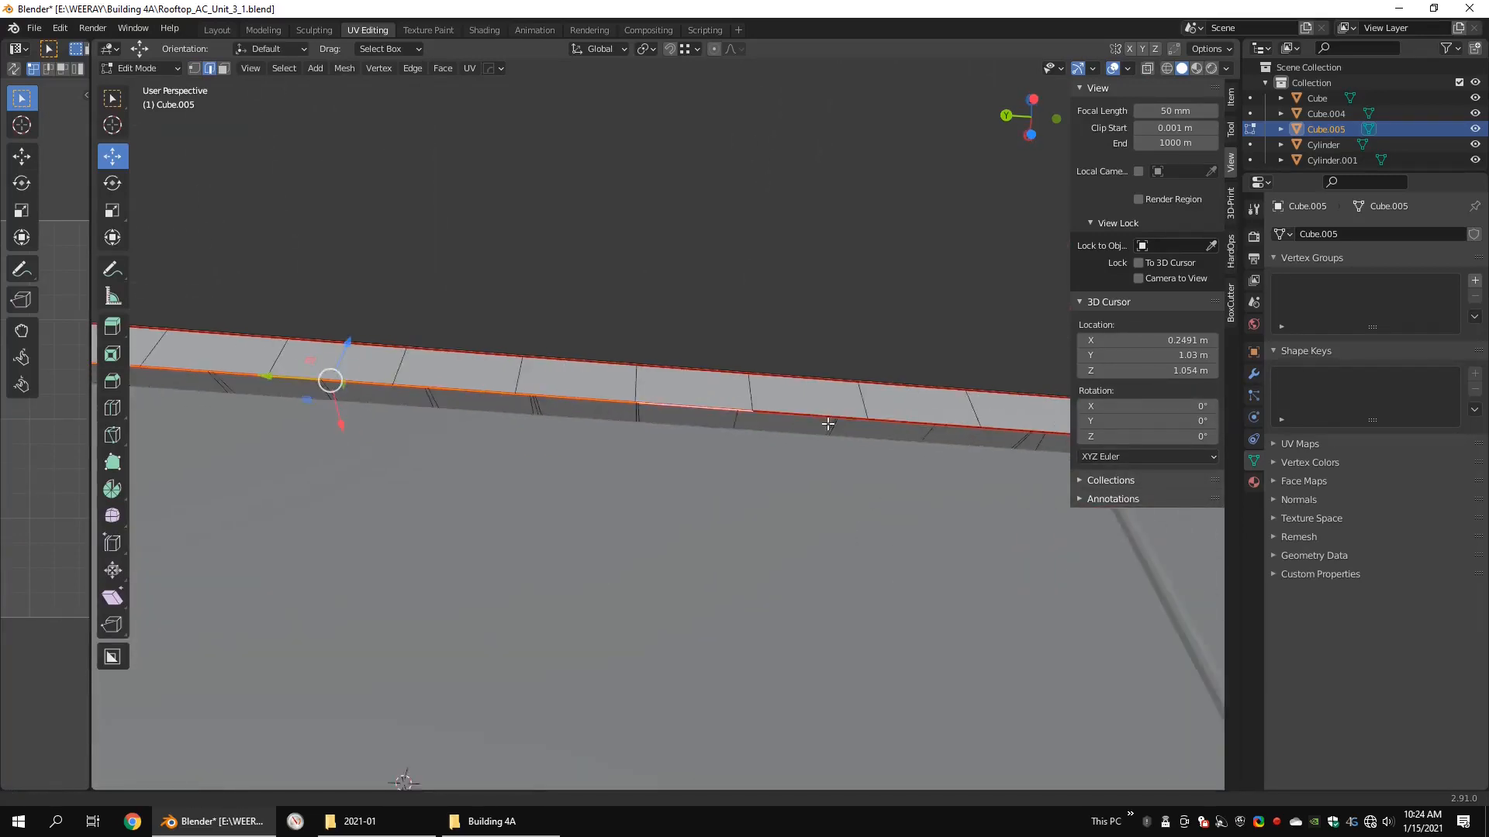
middle_drag(904, 410, 969, 655)
key(e)
key(Escape)
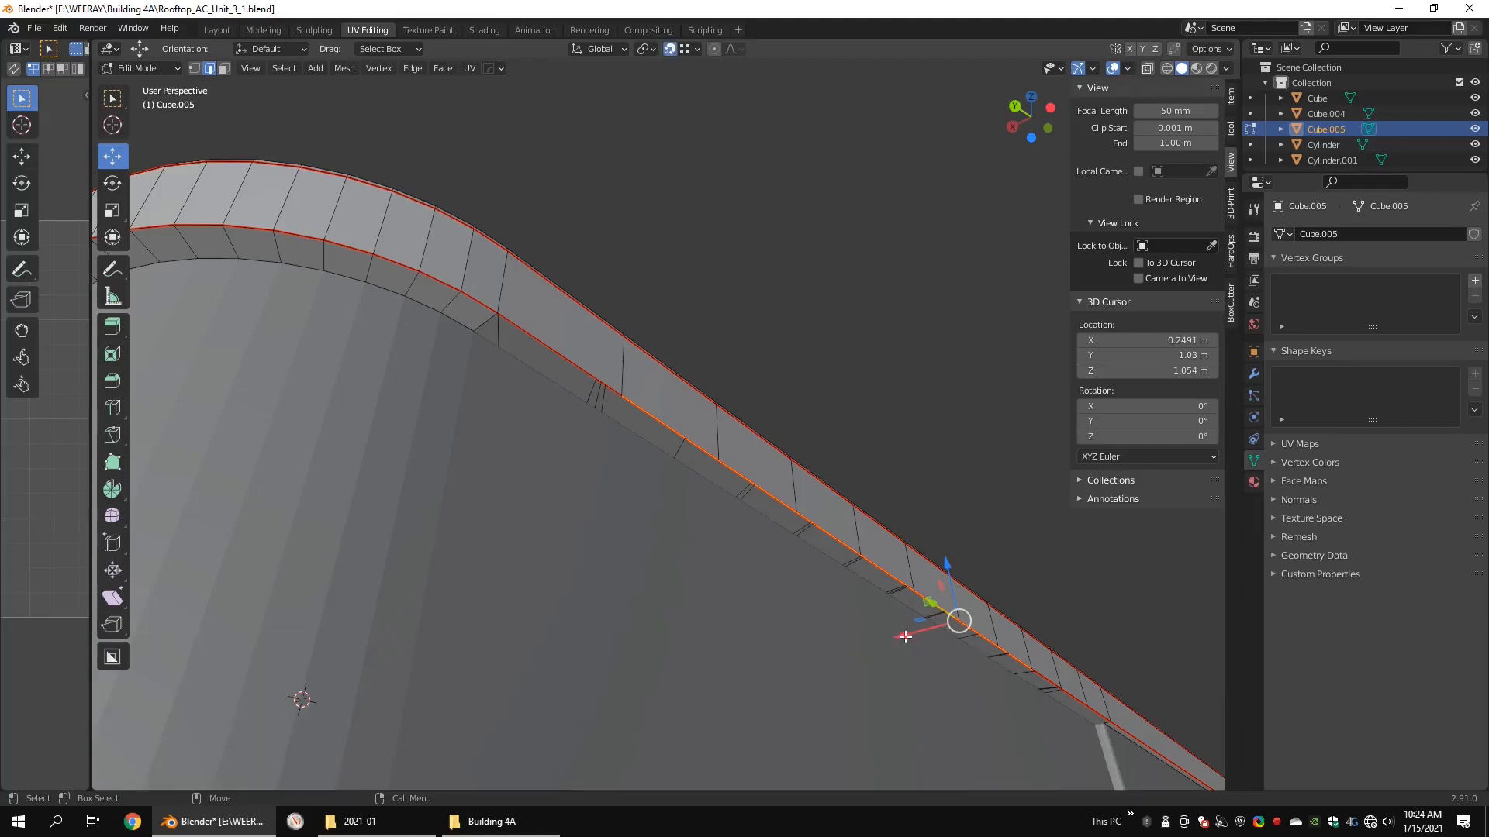
Step: Fill the gap between the extruded strip and the corner's underside with a face, and mark the strip's inner edges as a seam
click(469, 329)
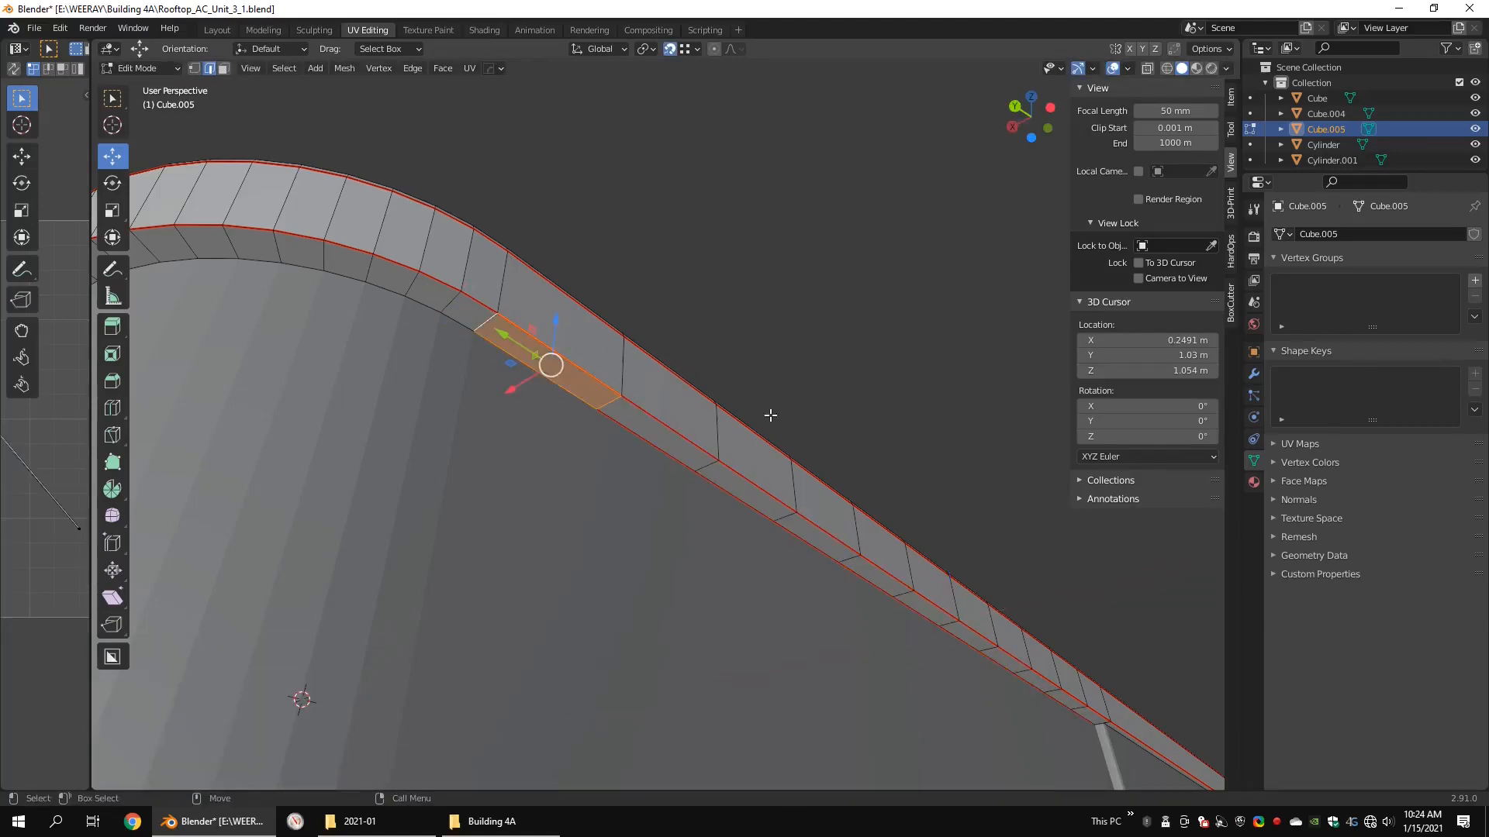
alt+middle_drag(950, 476, 697, 392)
double_click(659, 531)
right_click(873, 439)
key(Escape)
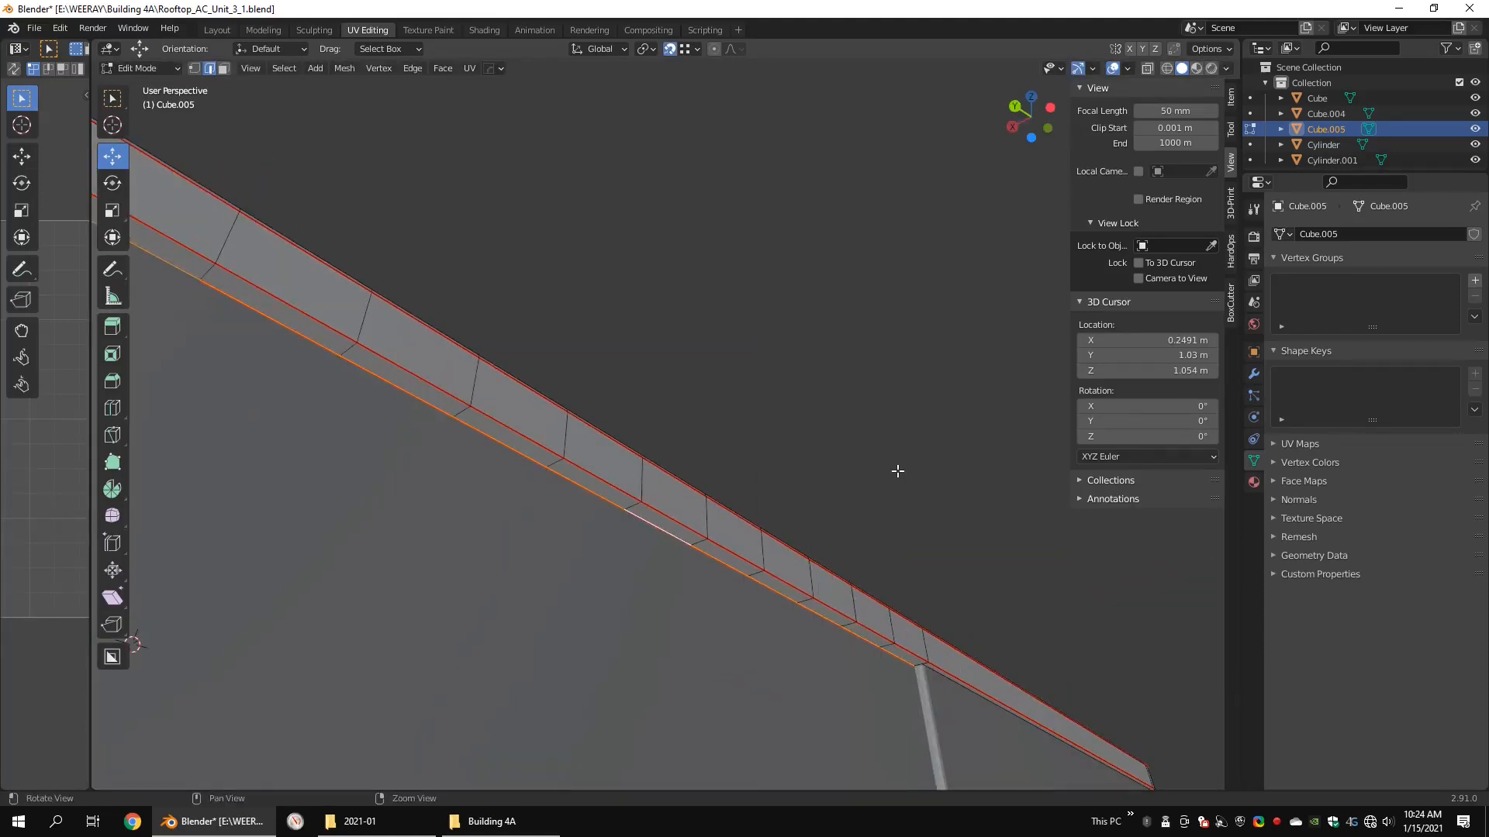
Step: Merge the two underside vertices at the groove end of the strip using At Last
alt+drag(898, 471, 808, 446)
scroll(685, 492, up, 5)
alt+middle_drag(495, 421, 610, 399)
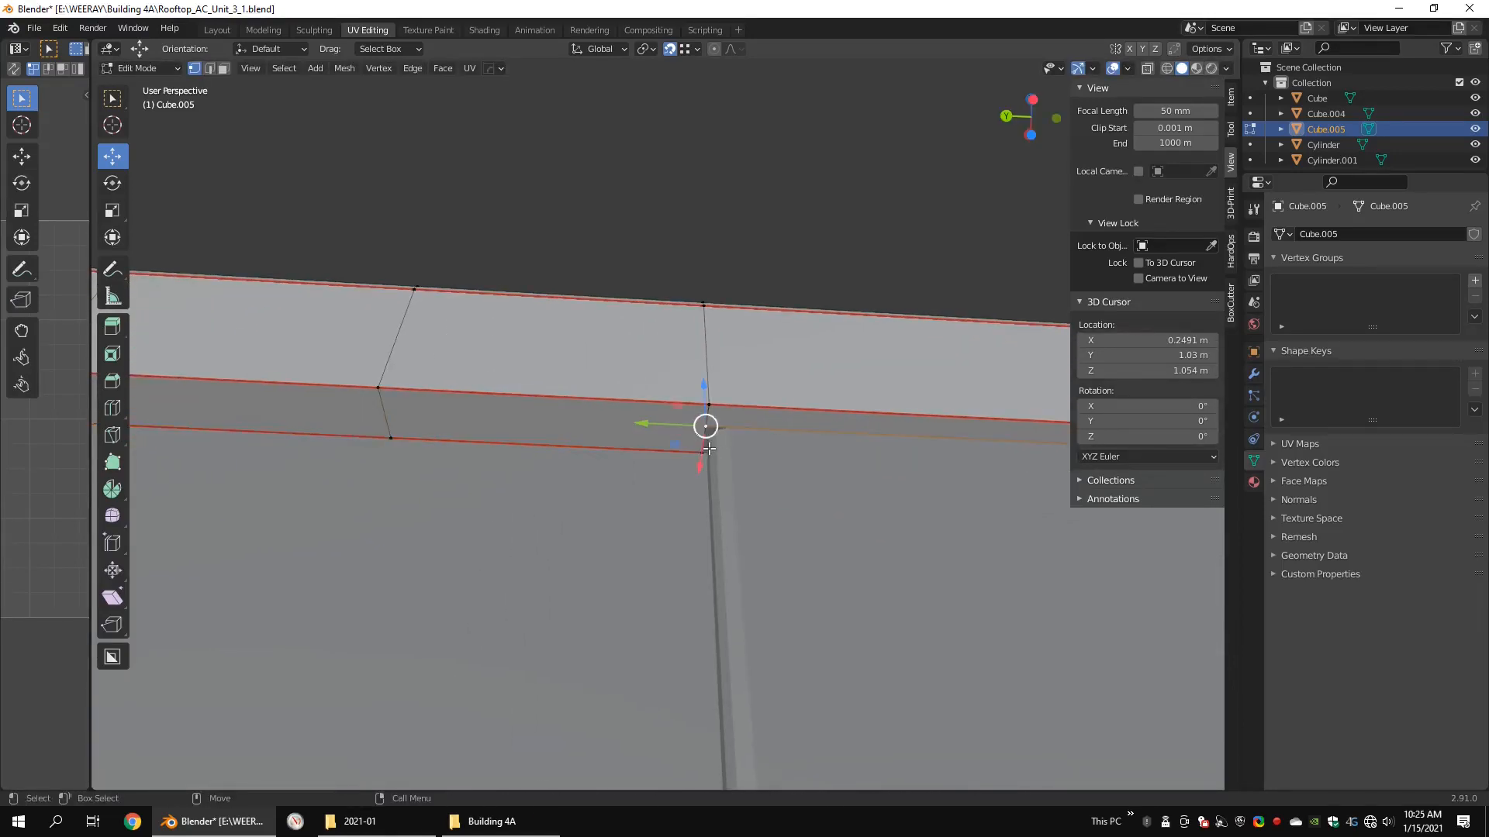
click(856, 439)
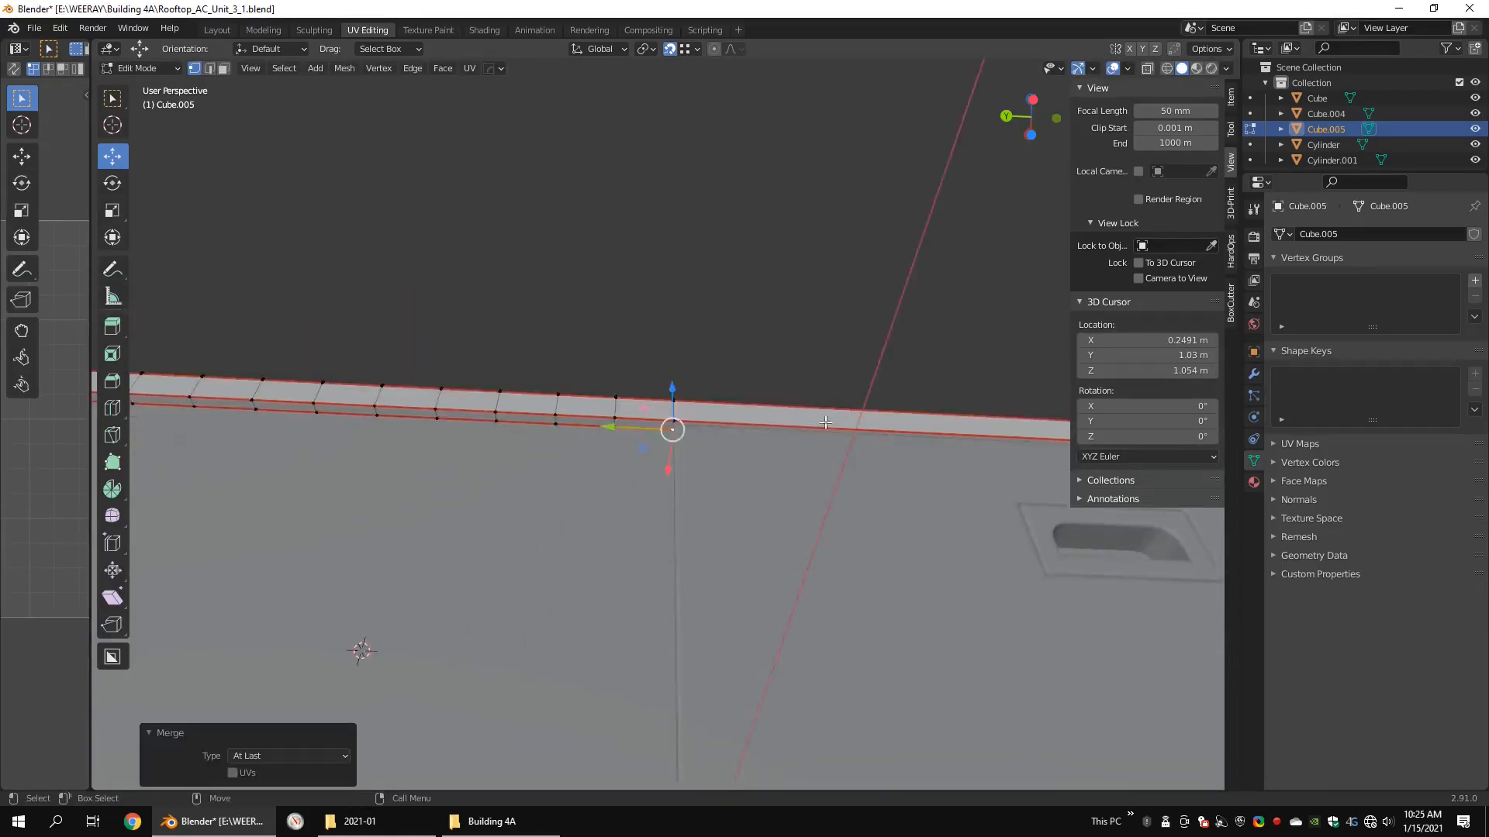
Step: Select the strip of underside faces beneath the rim from the groove onward on the opposite long side, and delete them
alt+drag(856, 439, 655, 354)
scroll(814, 232, up, 6)
key(3)
click(478, 366)
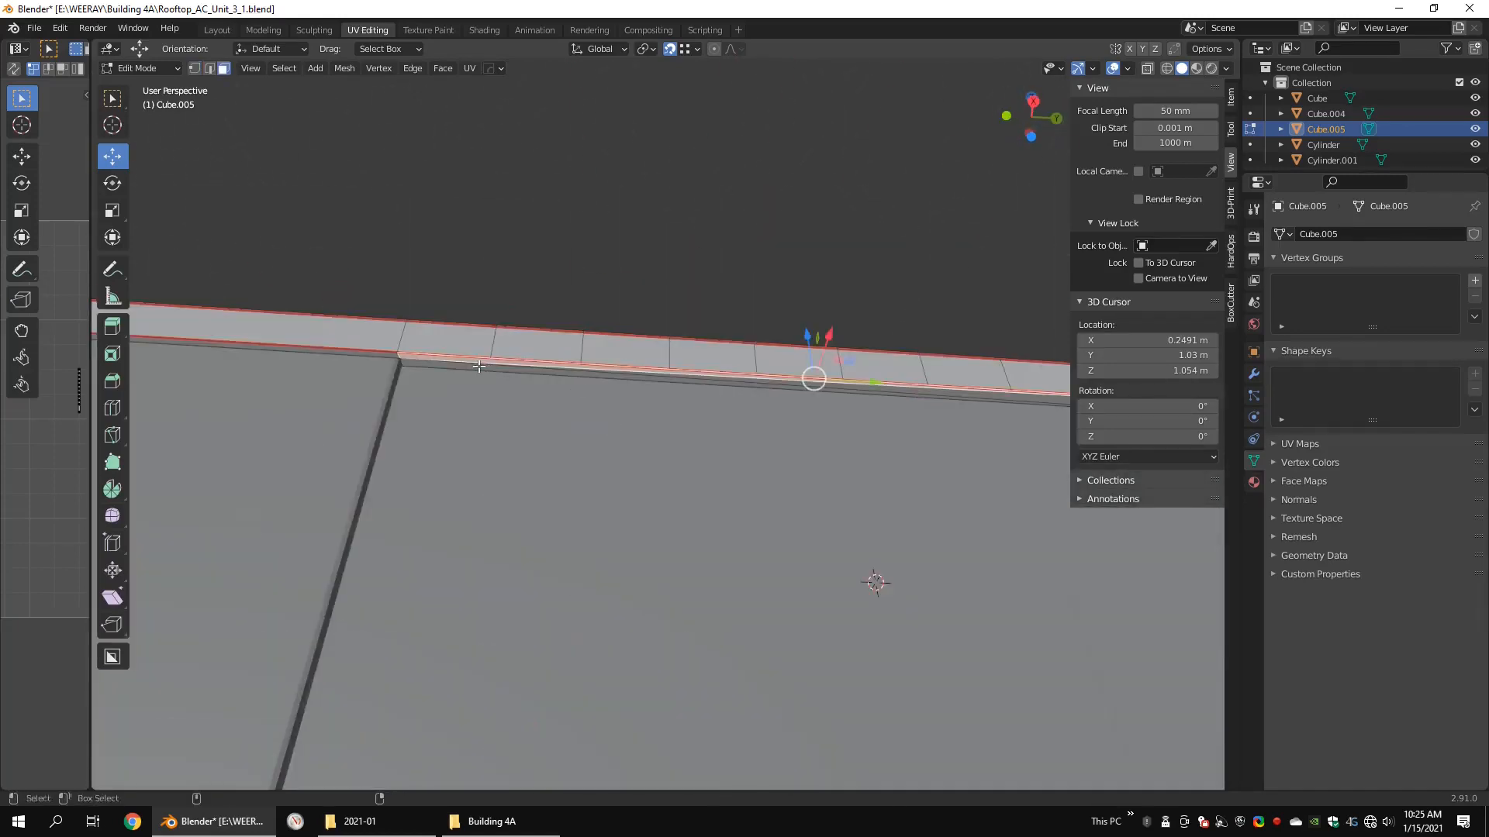
shift+click(725, 382)
alt+middle_drag(1039, 392, 689, 373)
key(Delete)
click(688, 364)
Step: Extrude the rim's lower edges between the groove and the rounded corner on the opposite long side inward along X
key(2)
click(558, 389)
alt+middle_drag(558, 389, 923, 389)
shift+click(834, 381)
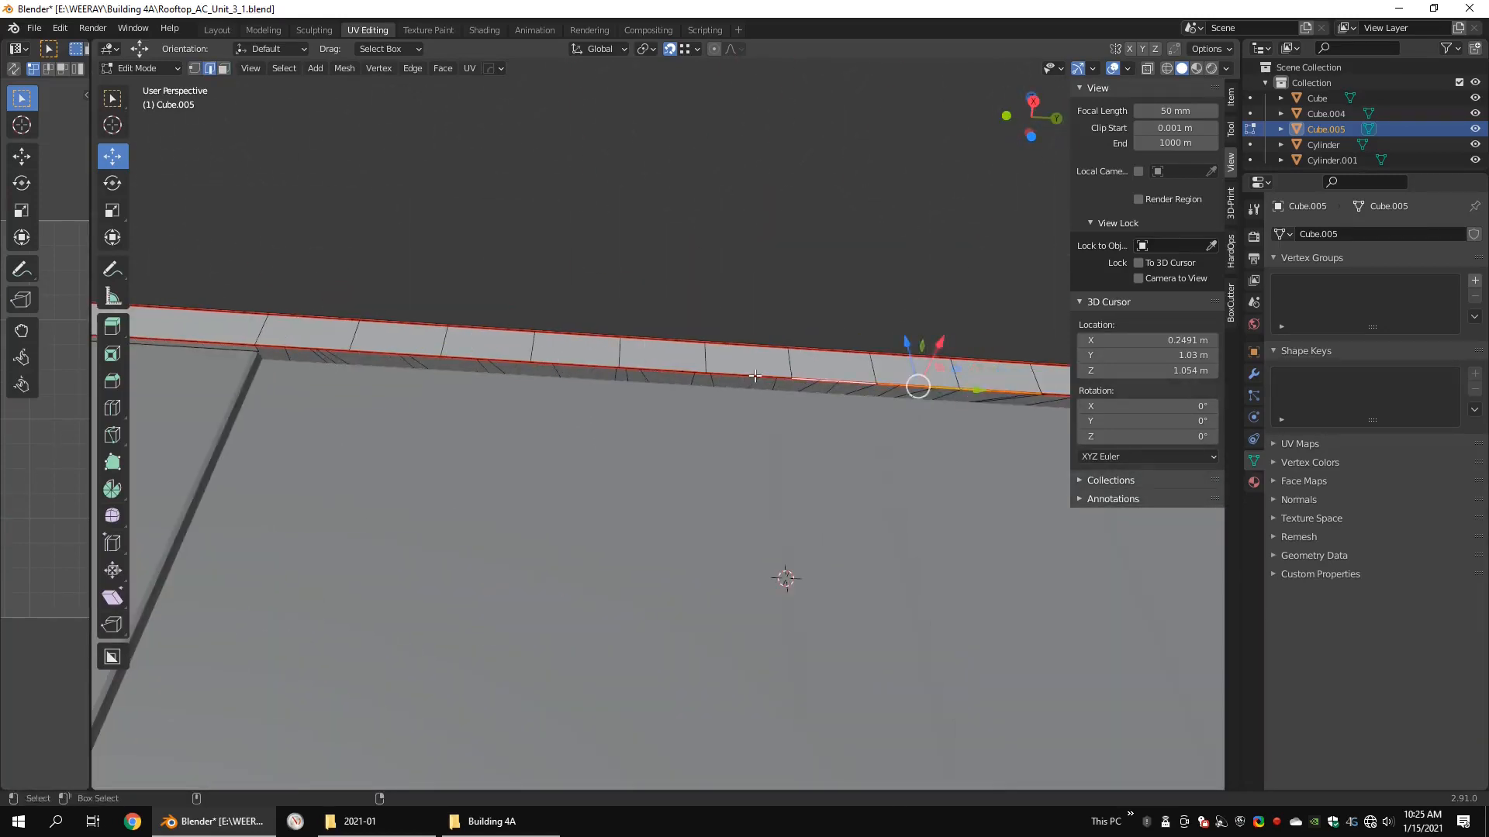
shift+click(397, 351)
alt+drag(398, 345, 522, 286)
key(ctrl+e)
right_click(521, 286)
alt+drag(983, 318, 698, 334)
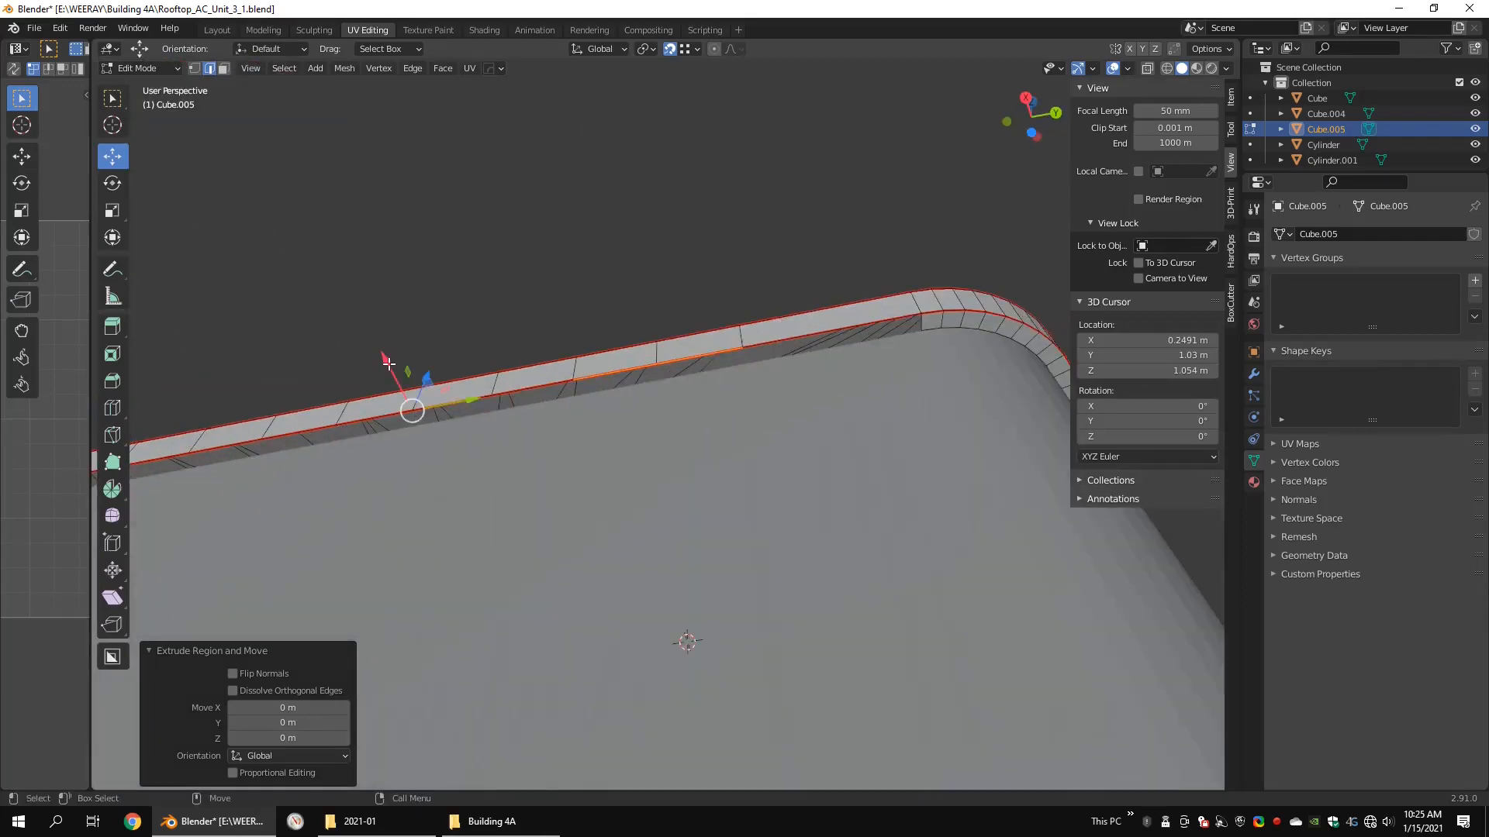
drag(389, 363, 930, 334)
Step: Fill the gap between the newly extruded strip and the rounded corner's underside with a face
click(921, 323)
shift+click(742, 355)
key(f)
Step: Move the rim's underside vertex at the groove end by -0.017321 m along X, in line with the extruded strip
alt+middle_drag(140, 380, 549, 318)
scroll(578, 397, up, 7)
key(1)
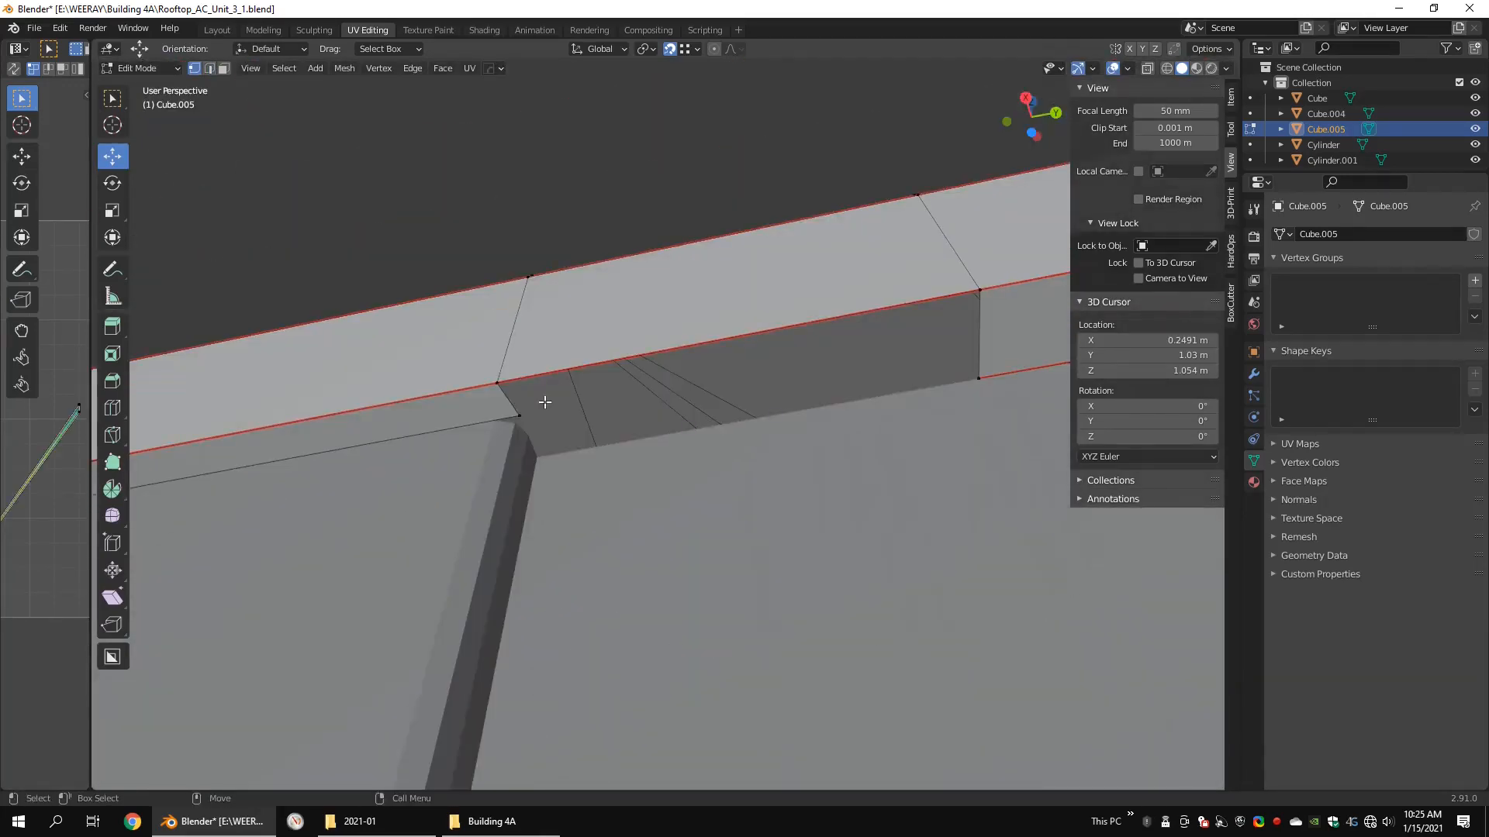
drag(505, 364, 515, 419)
scroll(833, 375, down, 5)
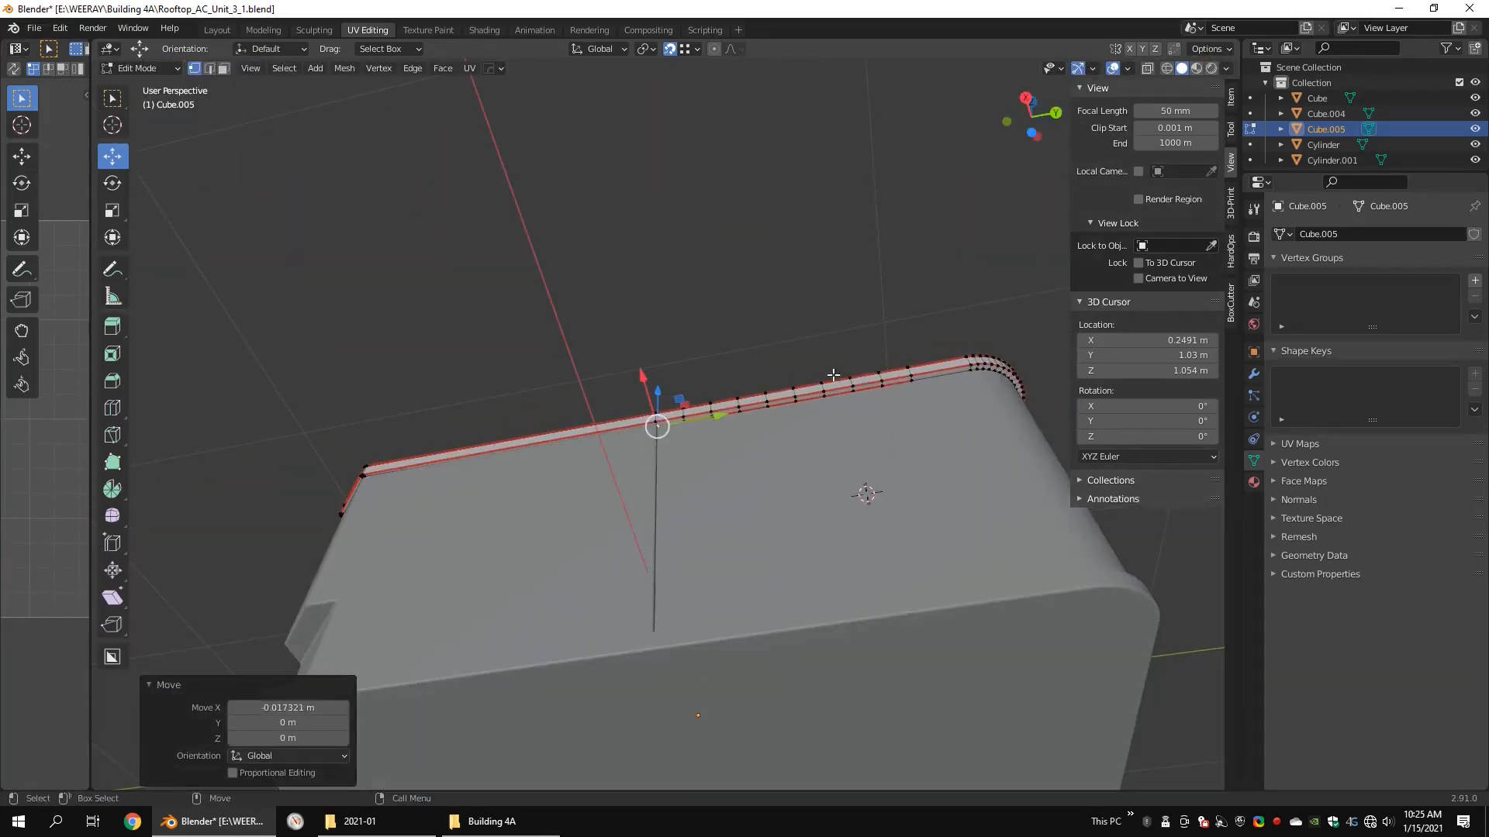
Step: Mark the inner edge of the rim's underside as a seam along the sides and around the first rounded corner
alt+drag(977, 417, 528, 272)
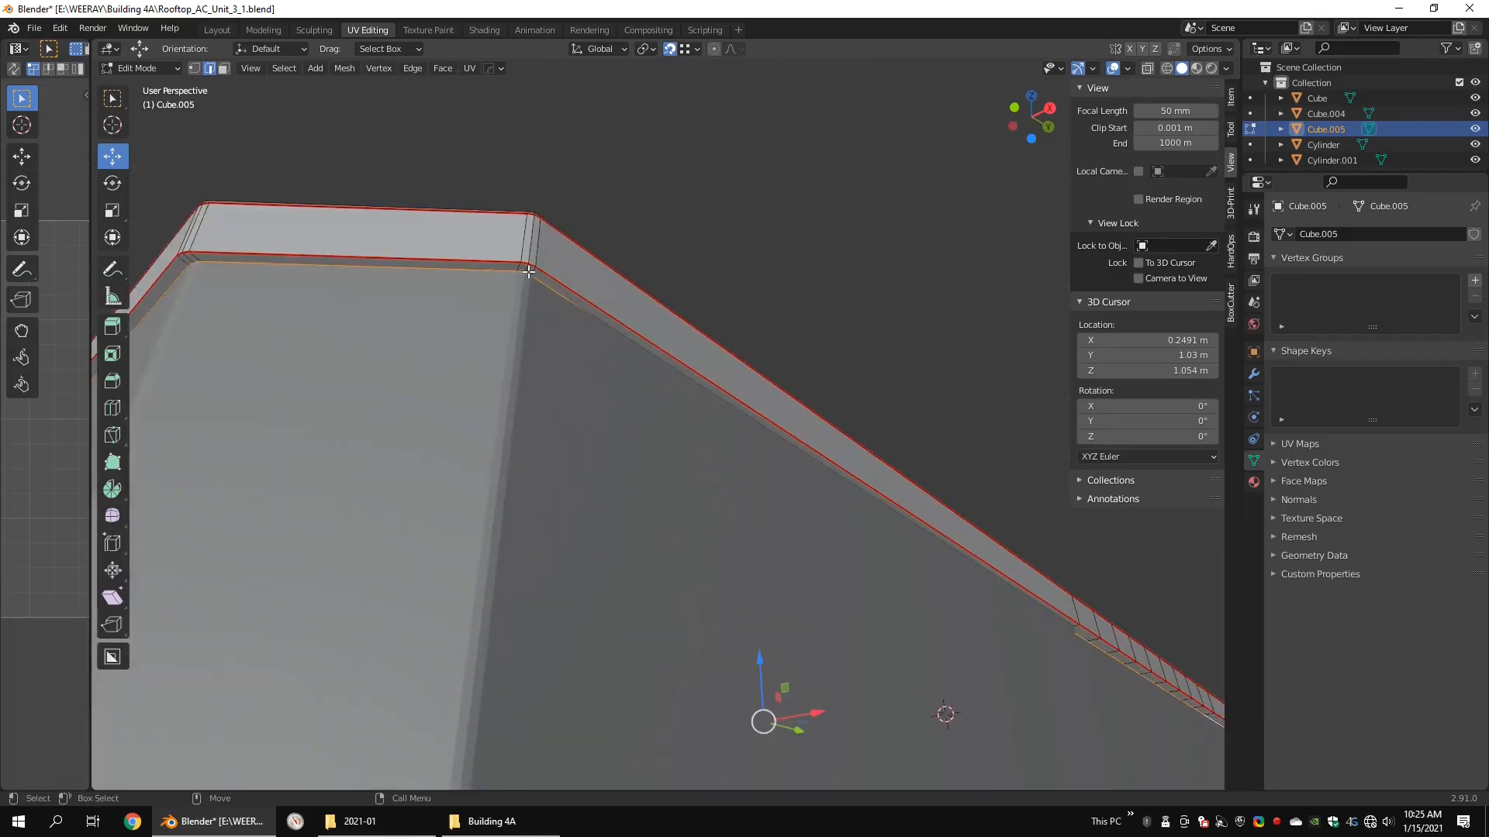
middle_drag(714, 245, 449, 273)
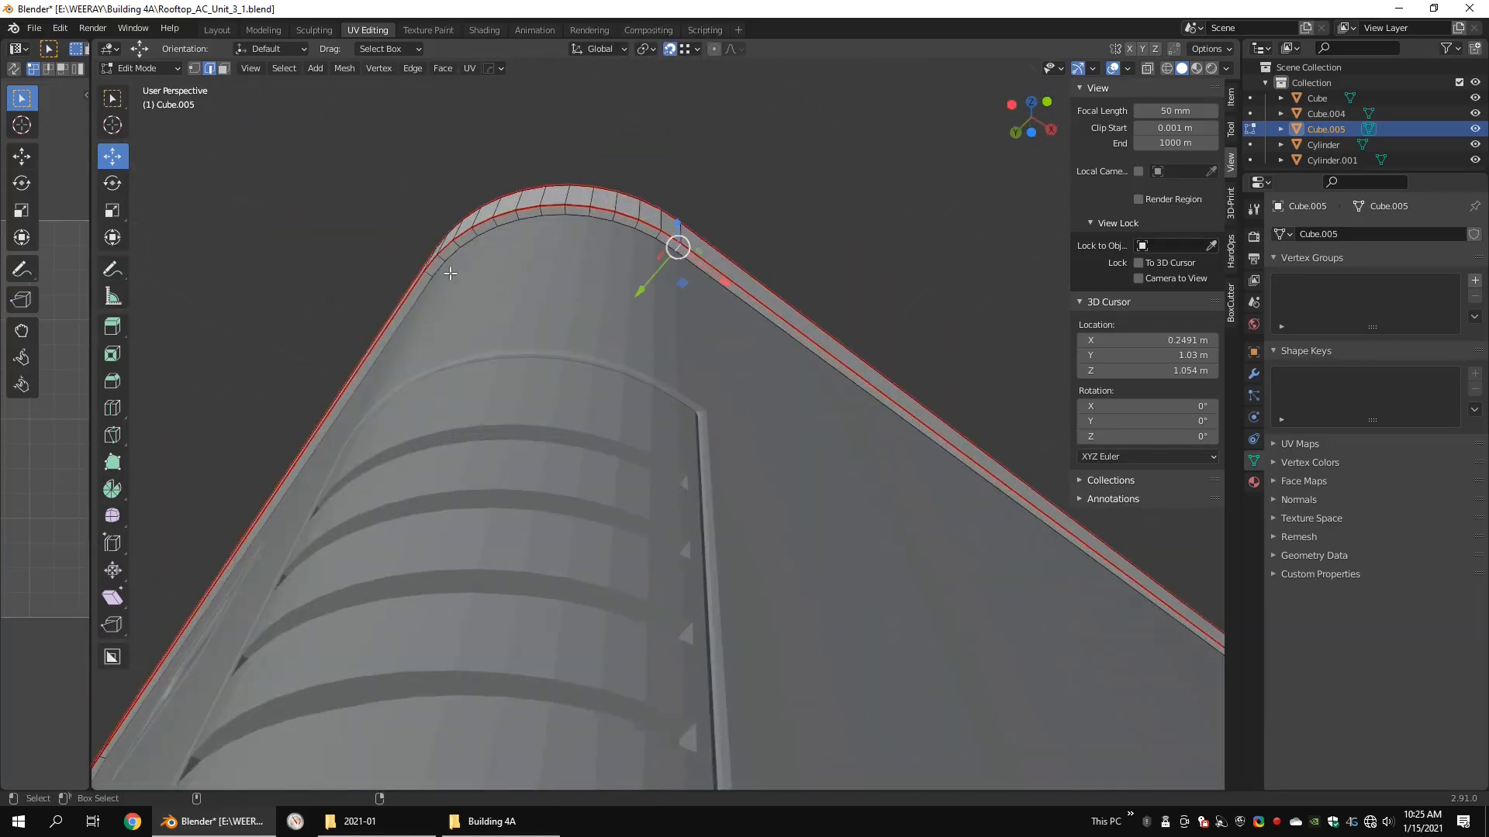
shift+click(426, 277)
right_click(681, 319)
click(681, 319)
Step: Mark the remaining inner underside edges around the next rounded corner of the rim as seams
middle_drag(681, 319, 625, 679)
click(548, 351)
shift+click(322, 311)
middle_drag(352, 313, 496, 326)
shift+click(423, 311)
shift+click(609, 272)
right_click(827, 356)
click(827, 356)
Step: Isolate the top cover in local view and switch to vertex selection at the fan opening's outer ring
scroll(775, 363, down, 10)
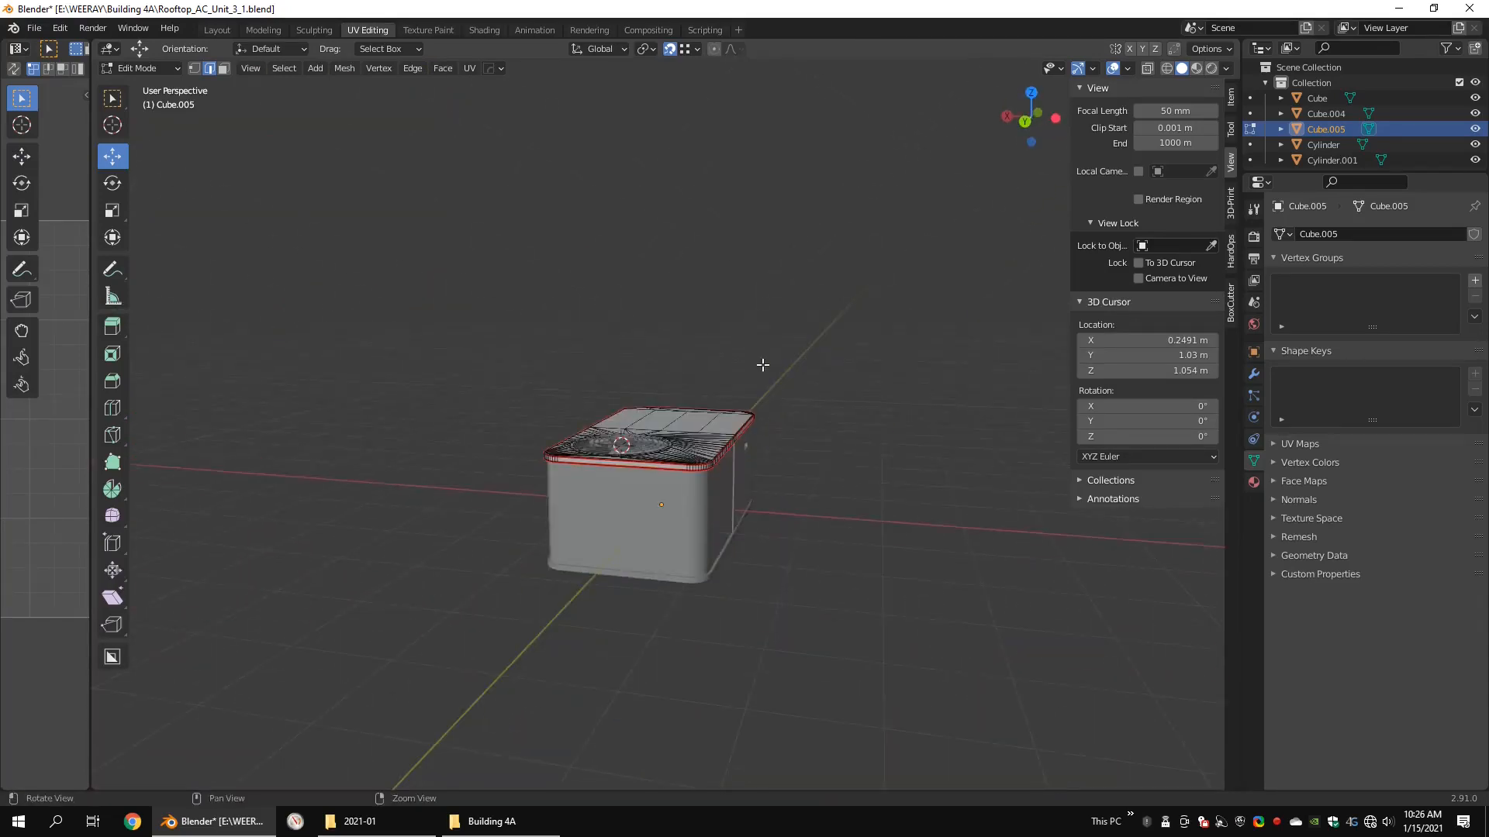
key(KP_Divide)
drag(848, 463, 688, 598)
alt+click(753, 498)
middle_drag(754, 498, 845, 477)
key(1)
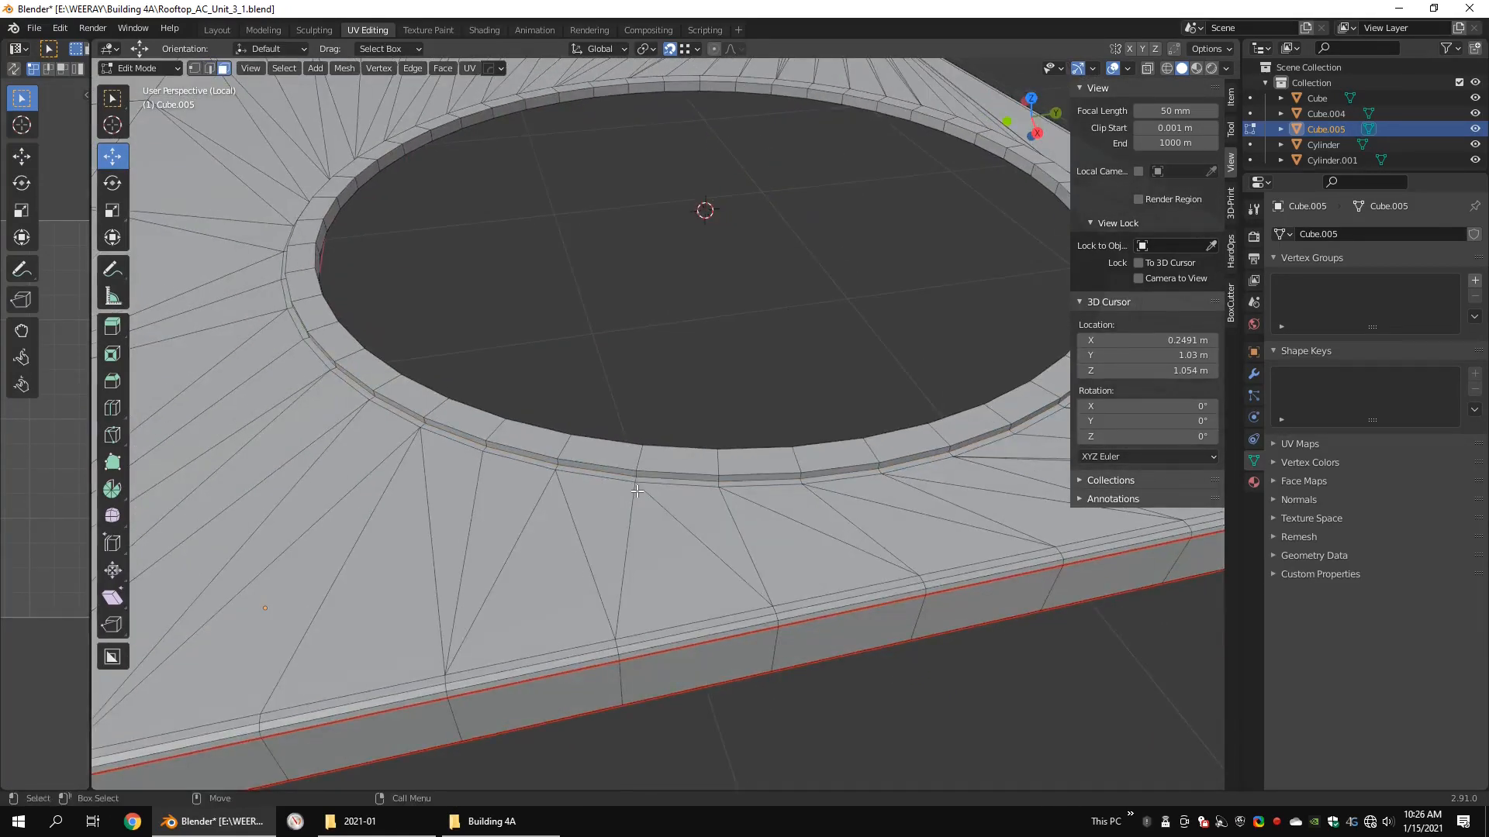
Step: Snap the outer ring vertices on the fan opening's +X side onto the adjacent vertices at the base of the raised lip
click(555, 458)
middle_drag(555, 458, 637, 497)
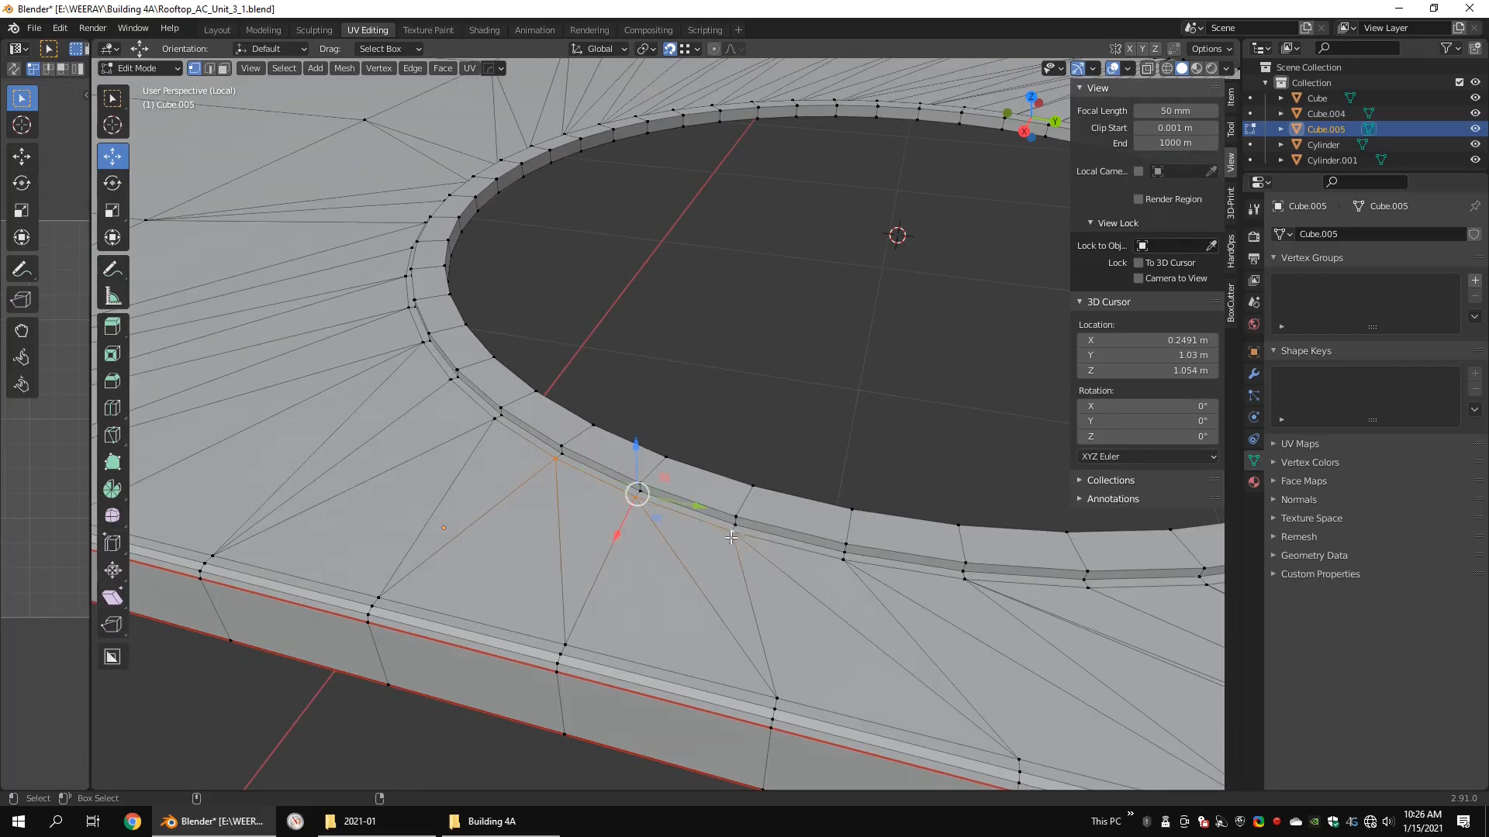
click(719, 586)
click(847, 562)
click(964, 580)
click(892, 546)
key(g)
shift+middle_drag(964, 578, 604, 508)
click(719, 500)
click(824, 482)
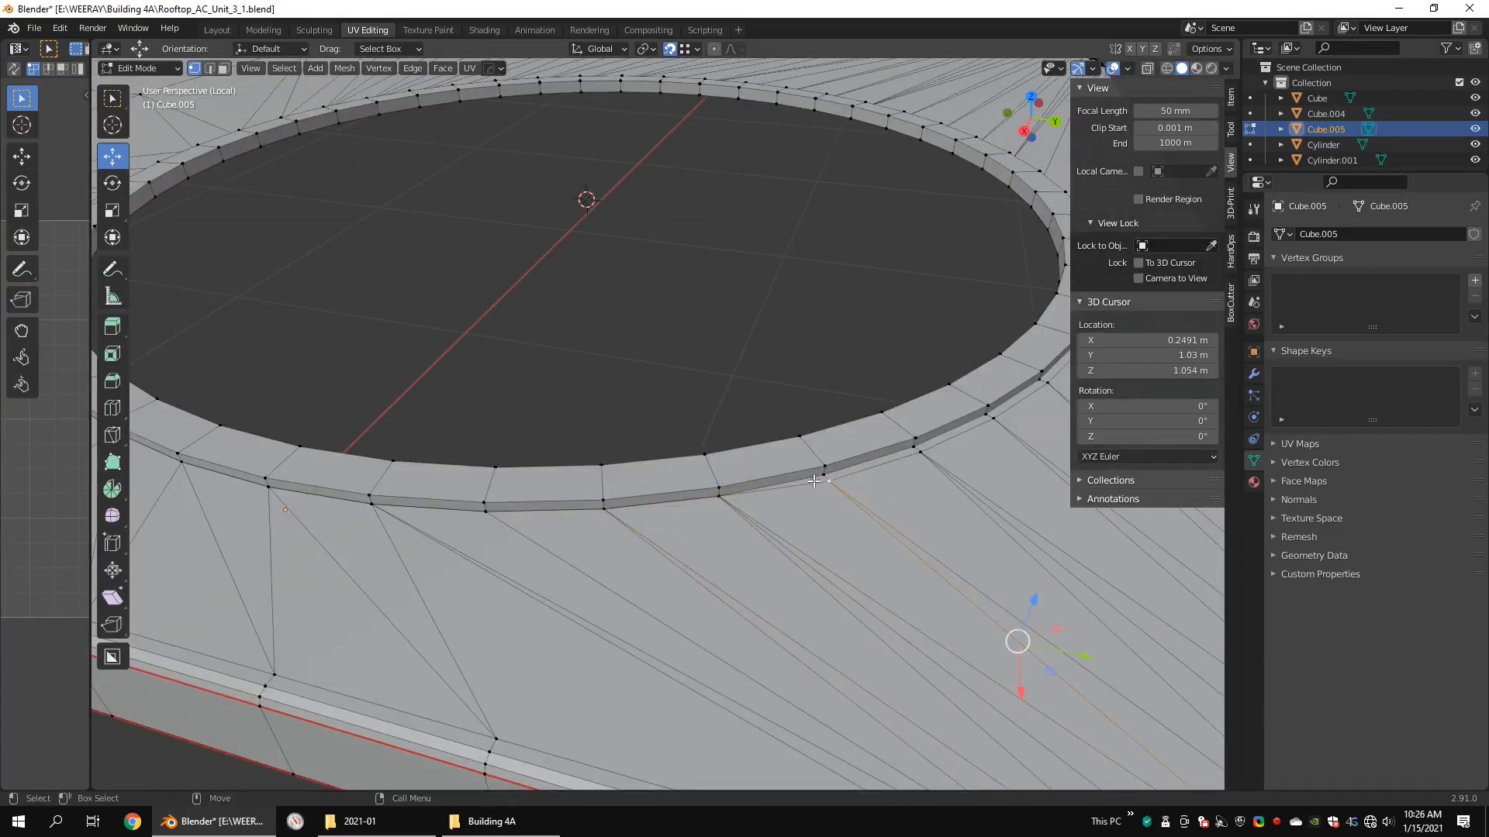
Step: Snap the outer ring vertices along the fan opening's arc from the +X side to the +Y end onto the lip's base vertices
scroll(902, 455, up, 1)
shift+middle_drag(901, 455, 725, 496)
click(880, 453)
drag(881, 453, 877, 456)
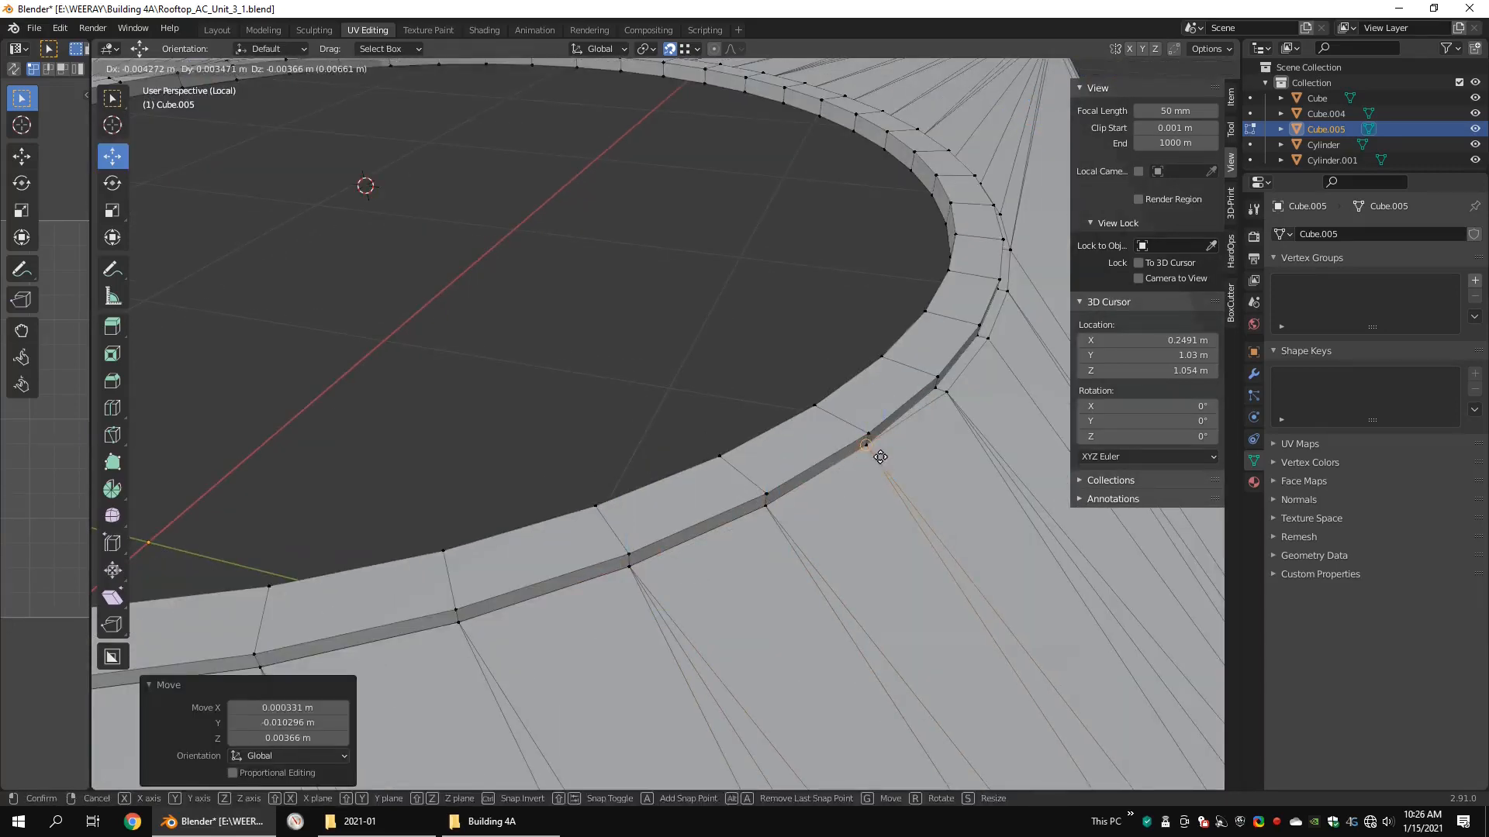
middle_drag(876, 455, 818, 469)
click(654, 478)
drag(656, 477, 639, 476)
click(854, 393)
middle_drag(855, 395, 671, 476)
drag(669, 476, 665, 466)
click(750, 539)
drag(749, 538, 742, 523)
Step: Snap the outer ring vertices along the fan opening's arc from the +Y end towards the -X side onto the lip's base
middle_drag(744, 524, 861, 463)
click(847, 449)
click(1019, 502)
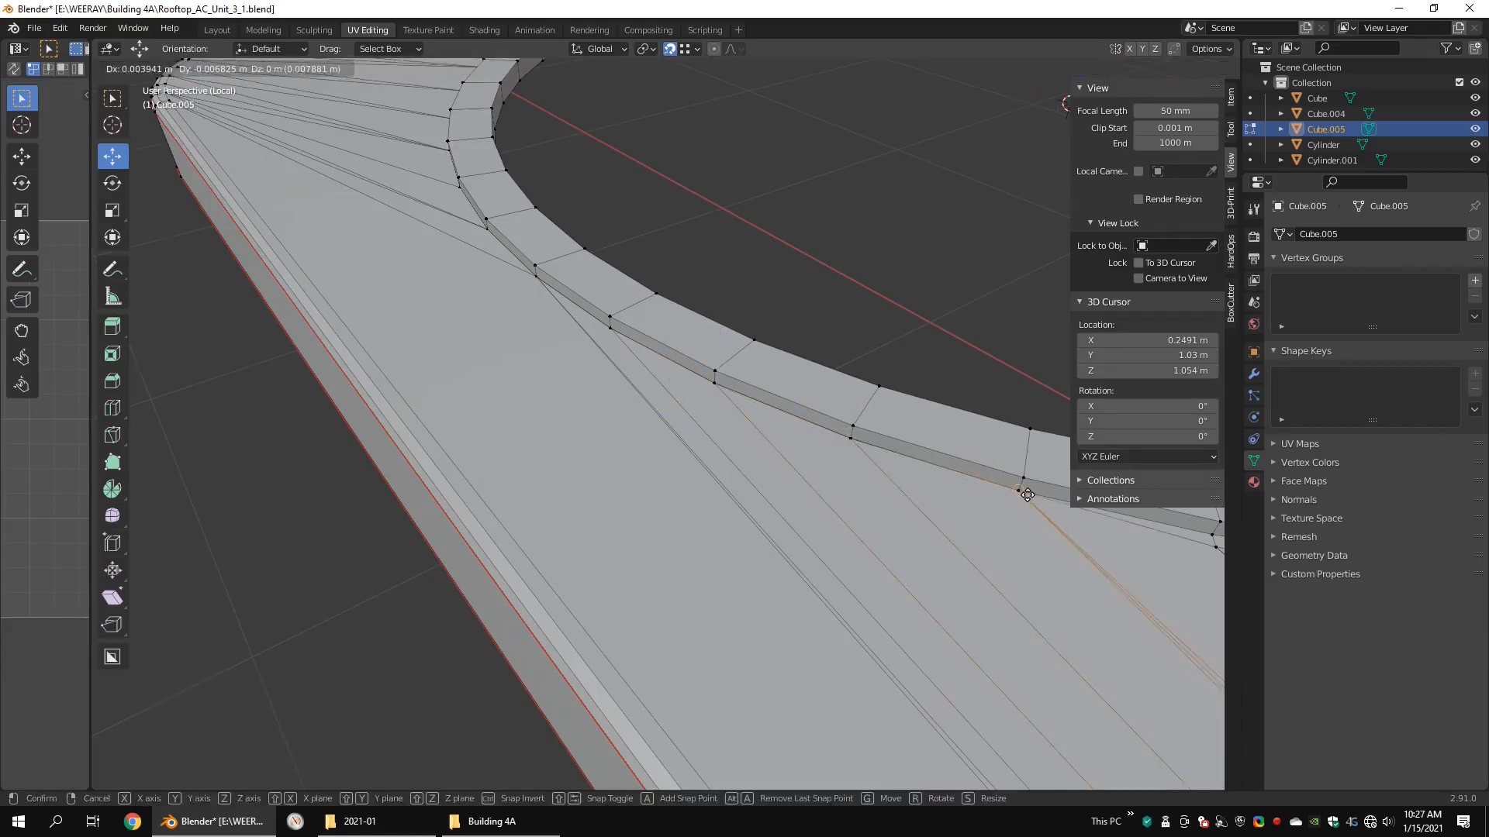
shift+middle_drag(1024, 493, 686, 466)
click(677, 487)
click(825, 508)
shift+middle_drag(824, 500, 612, 502)
click(650, 519)
drag(652, 519, 649, 515)
click(795, 516)
drag(797, 516, 794, 507)
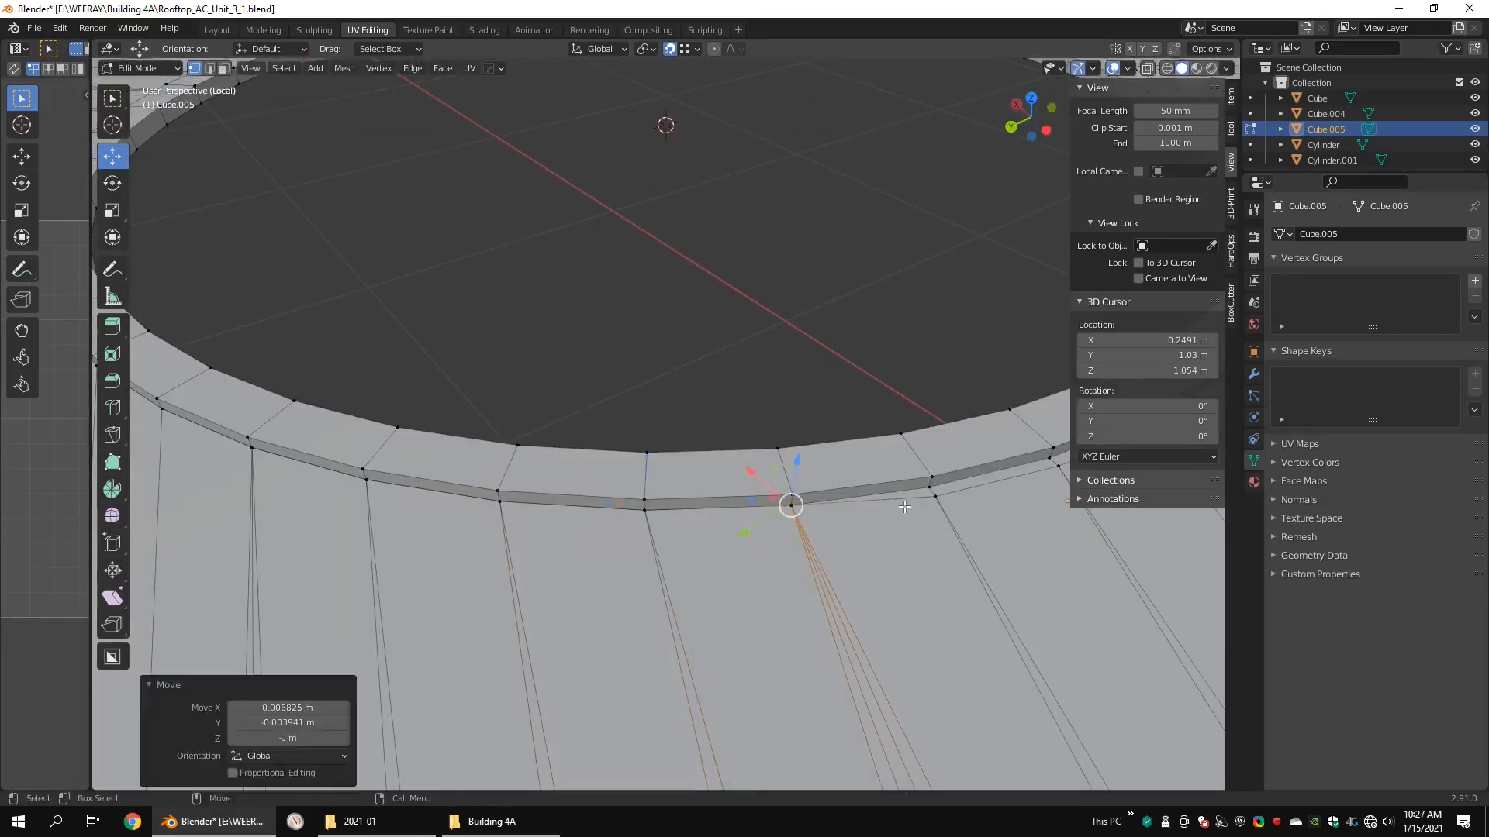
click(937, 497)
drag(936, 498, 931, 489)
Step: Snap the outer ring vertices along the fan opening's -X side onto the matching base vertices of the lip
shift+middle_drag(934, 492, 615, 542)
click(749, 517)
drag(749, 516, 744, 508)
click(864, 473)
drag(862, 472, 857, 464)
shift+middle_drag(857, 467, 659, 557)
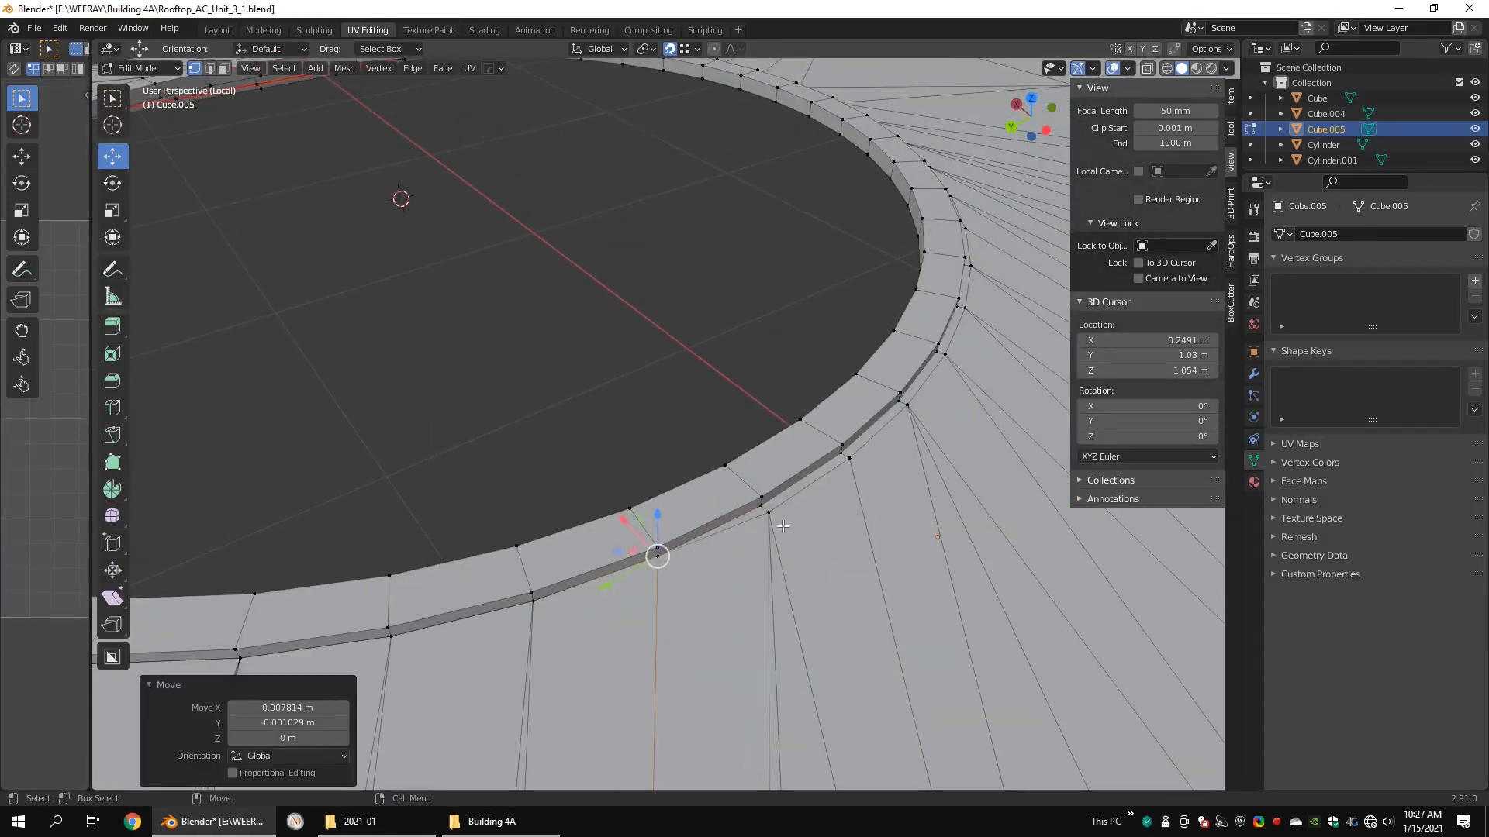
click(761, 519)
click(849, 458)
shift+middle_drag(843, 456, 659, 546)
click(839, 485)
drag(840, 486, 834, 477)
Step: Snap the outer ring vertices along the arc from the -X side to the fan opening's -Y side onto the lip's base
middle_drag(834, 477, 671, 503)
click(725, 532)
drag(726, 531, 740, 527)
click(918, 620)
drag(919, 620, 935, 616)
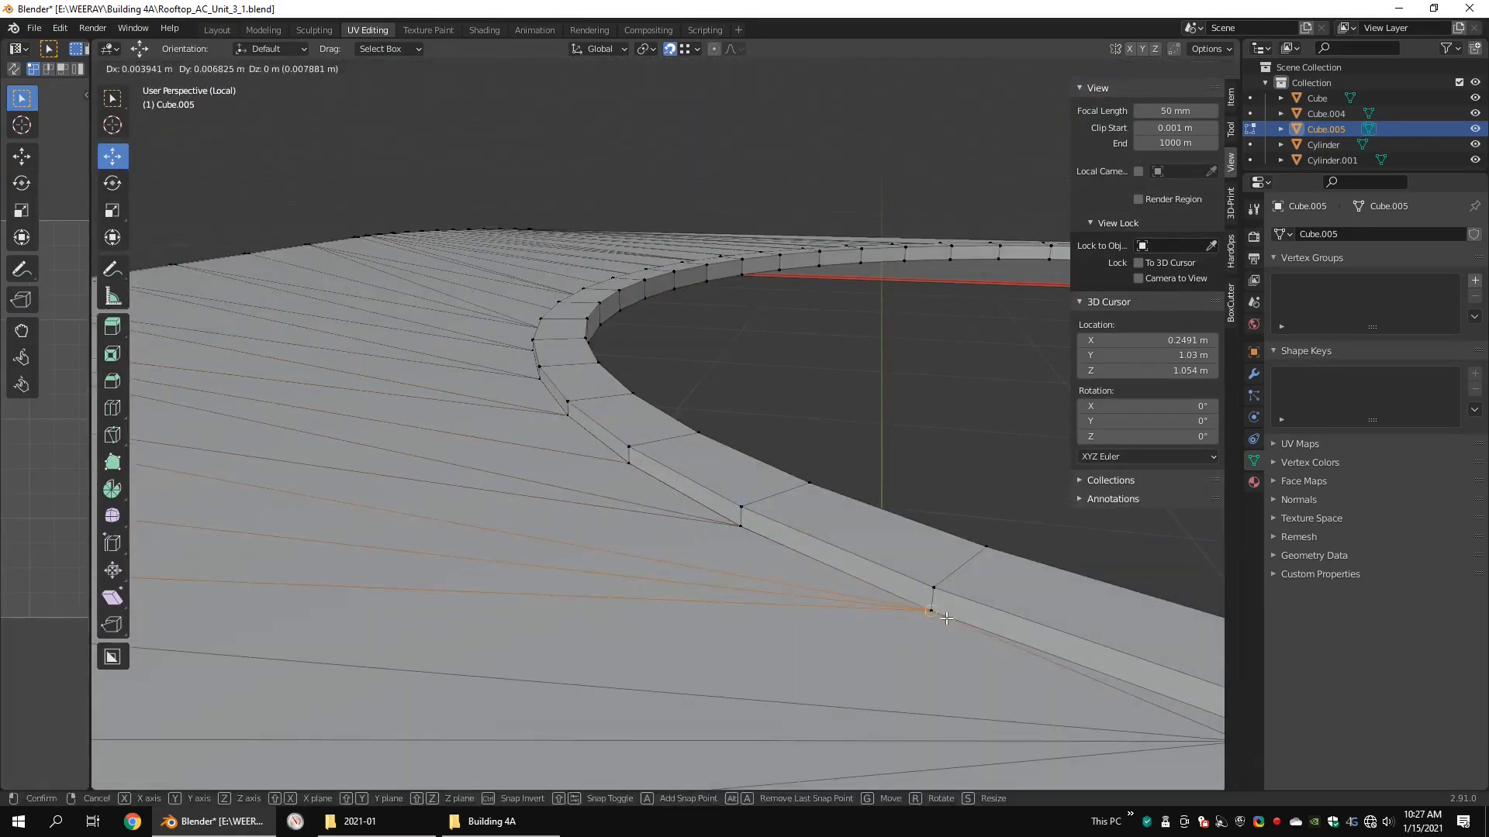
middle_drag(934, 614, 760, 643)
drag(587, 548, 598, 543)
click(664, 588)
drag(757, 630, 771, 618)
click(870, 669)
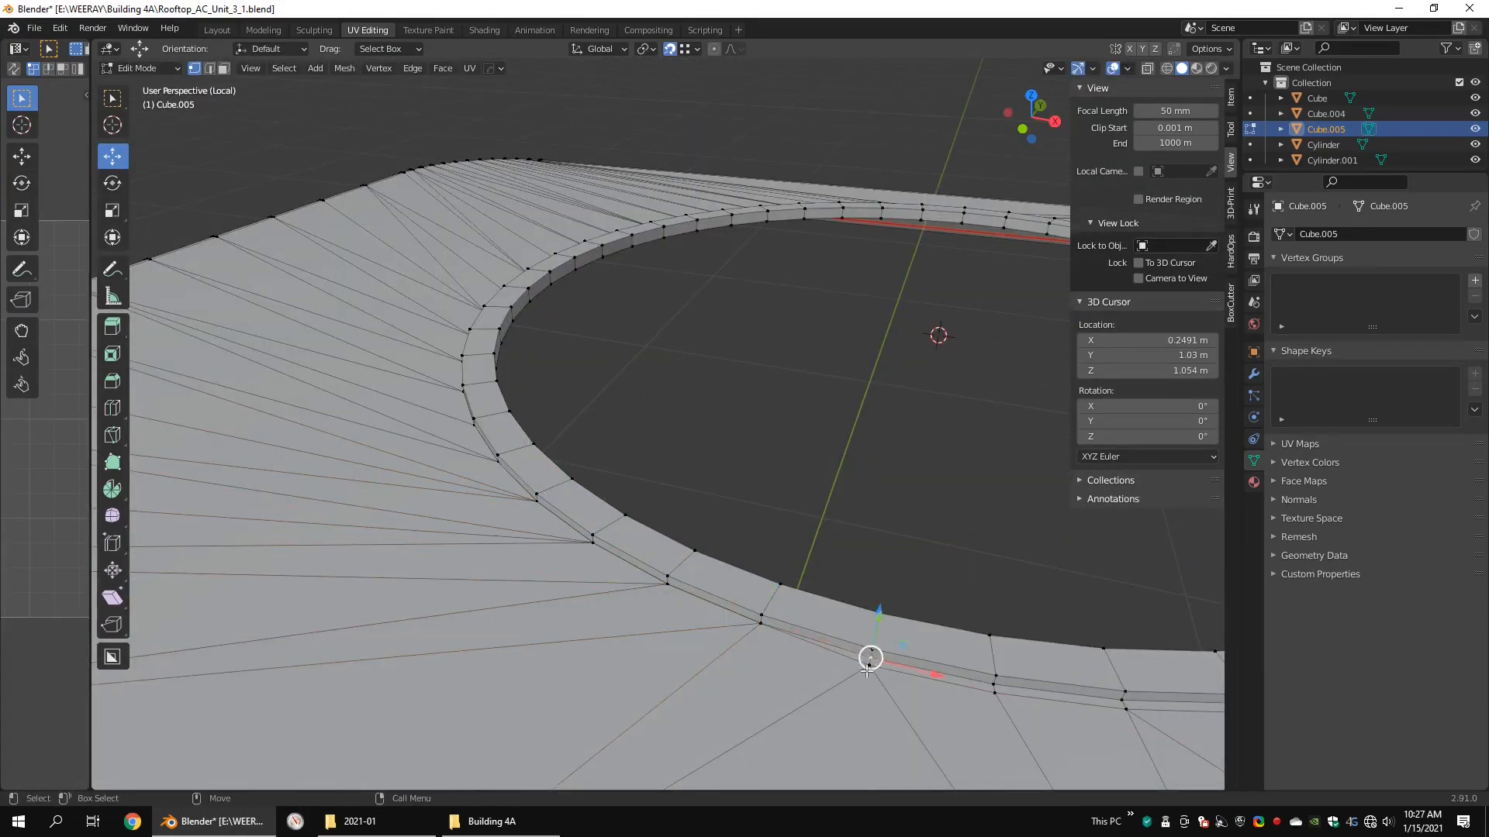
drag(870, 668, 873, 659)
Step: Snap the last outer ring vertices, from the fan opening's -Y side back to the +X side, onto the lip's base vertices
middle_drag(873, 659, 496, 594)
scroll(496, 593, up, 5)
click(1321, 754)
click(587, 461)
drag(587, 462, 579, 445)
click(805, 354)
drag(805, 354, 791, 342)
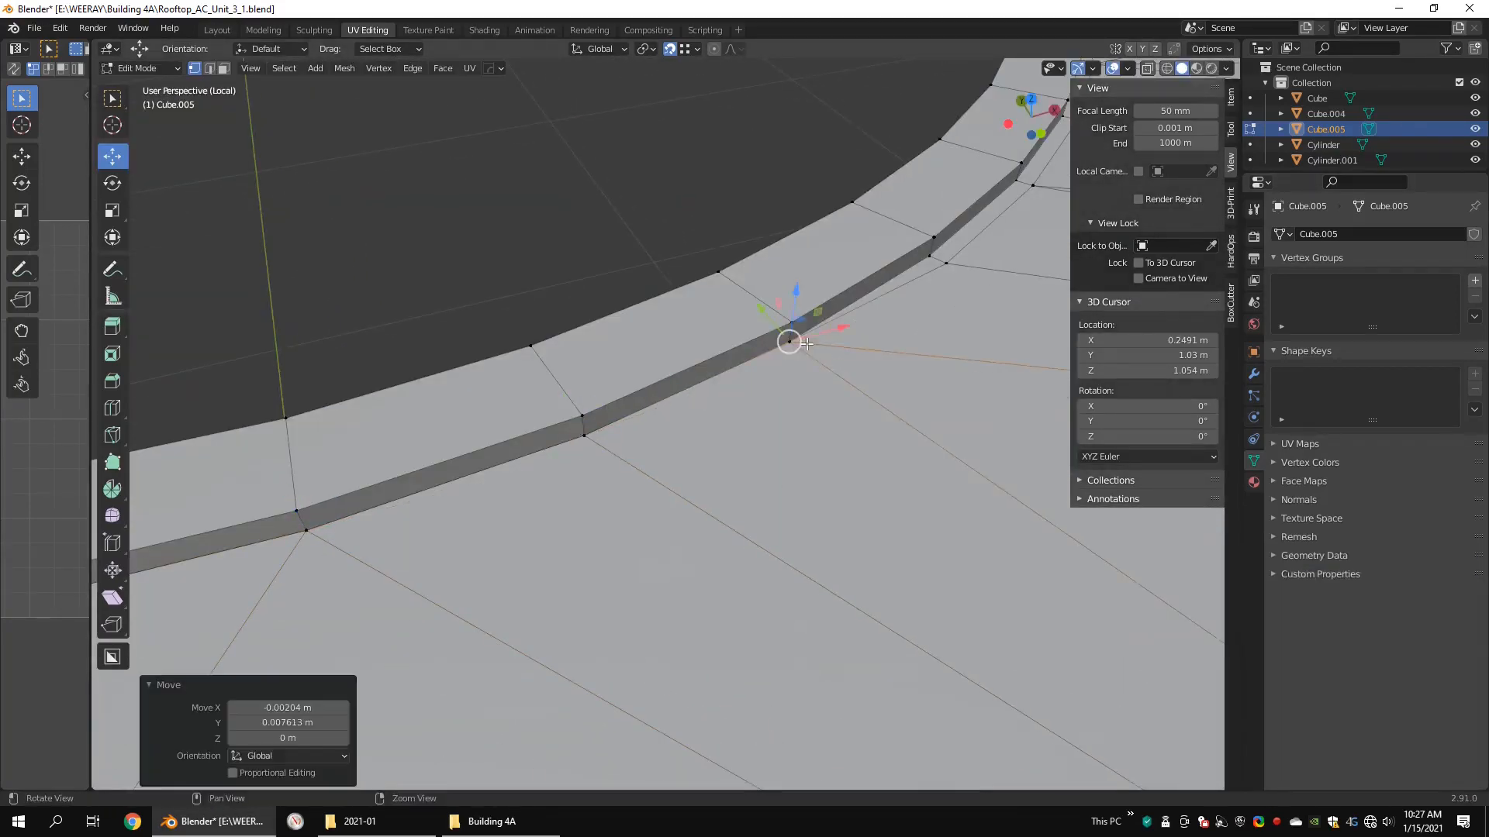
shift+middle_drag(791, 342, 578, 518)
click(750, 423)
shift+middle_drag(746, 417, 645, 538)
drag(782, 437, 773, 431)
shift+middle_drag(857, 327, 717, 434)
click(764, 362)
drag(764, 362, 752, 358)
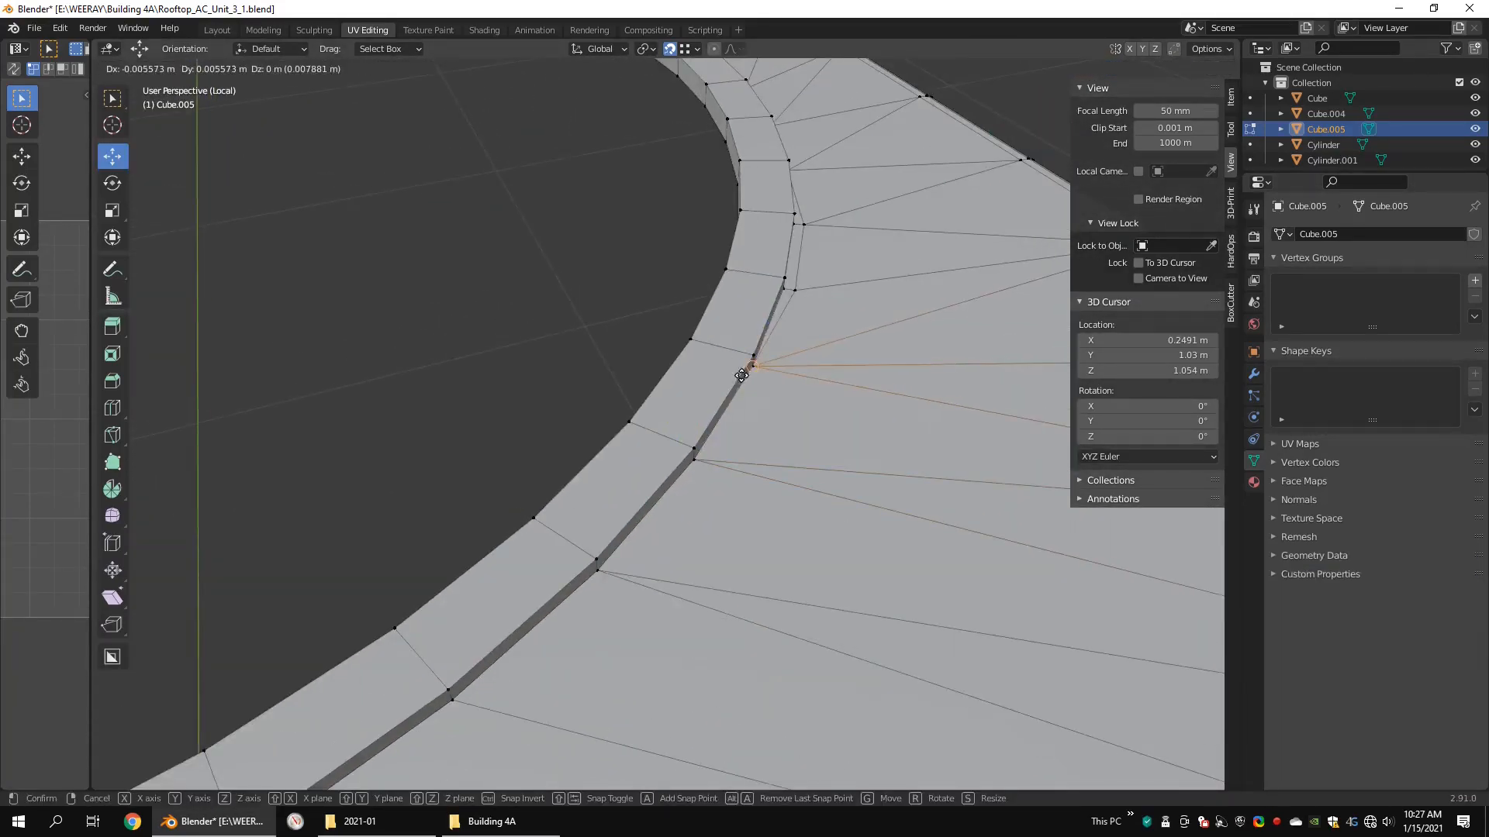
middle_drag(752, 358, 659, 359)
drag(626, 365, 625, 356)
Step: Select all vertices of the ring around the fan opening and merge the overlapping ones by distance
scroll(698, 372, down, 12)
middle_drag(775, 395, 738, 406)
key(shift+z)
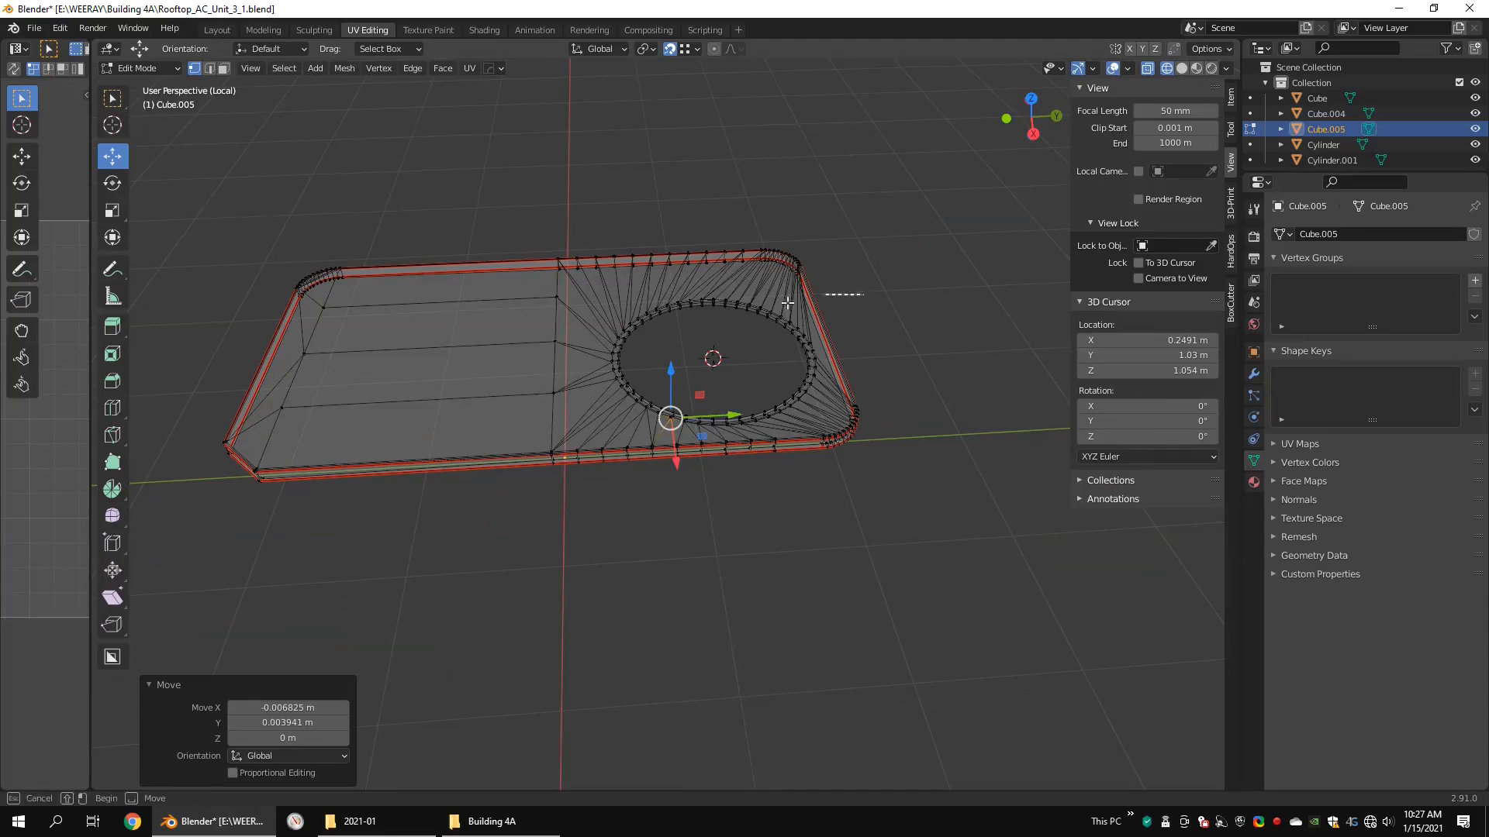
drag(787, 302, 515, 425)
key(shift+z)
scroll(814, 349, up, 4)
key(q)
mouse_move(857, 380)
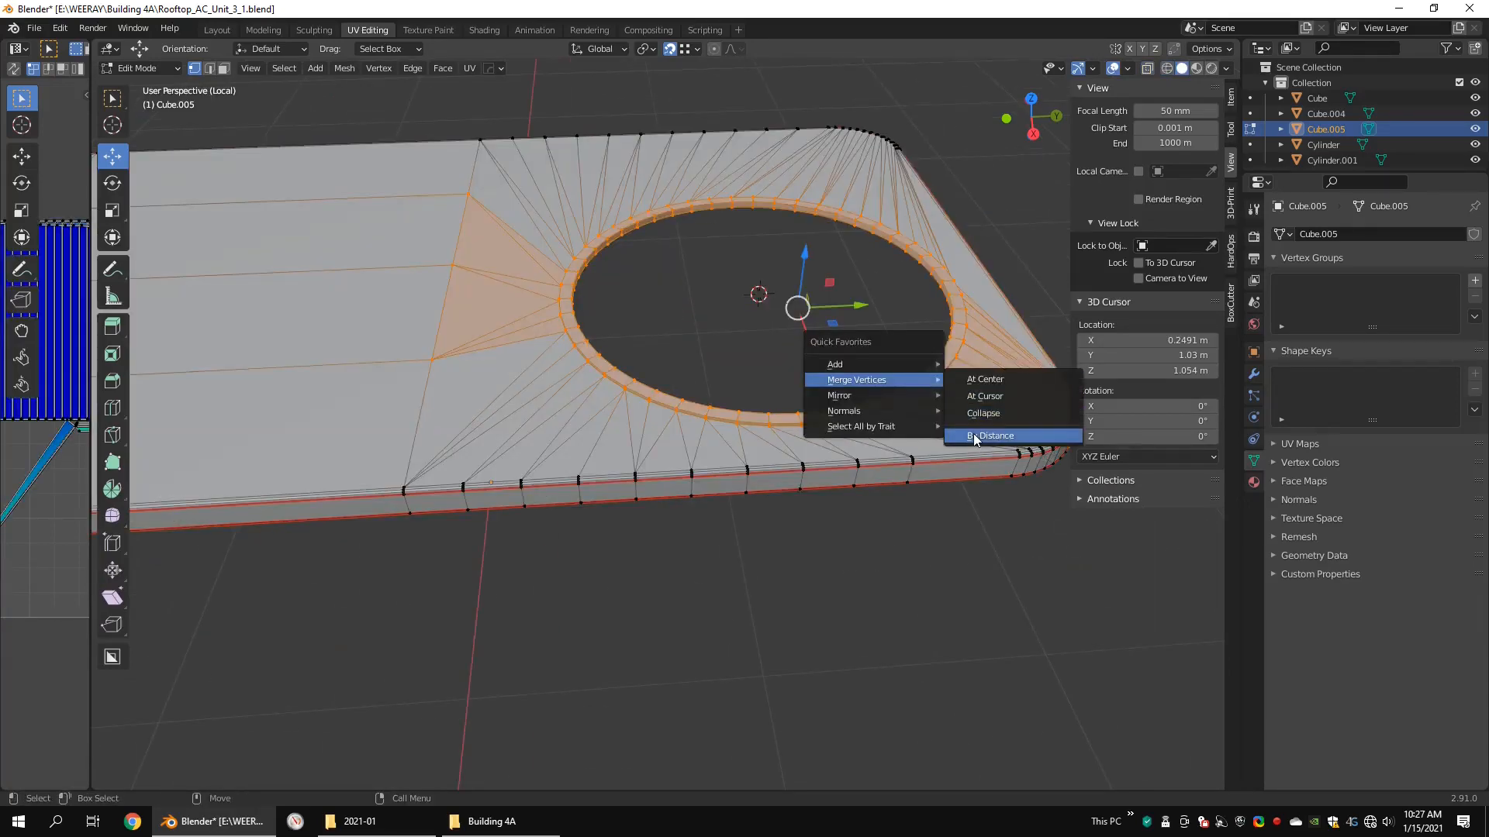
click(974, 436)
middle_drag(969, 434, 1016, 438)
scroll(807, 403, up, 3)
click(805, 404)
shift+middle_drag(605, 351, 680, 401)
key(2)
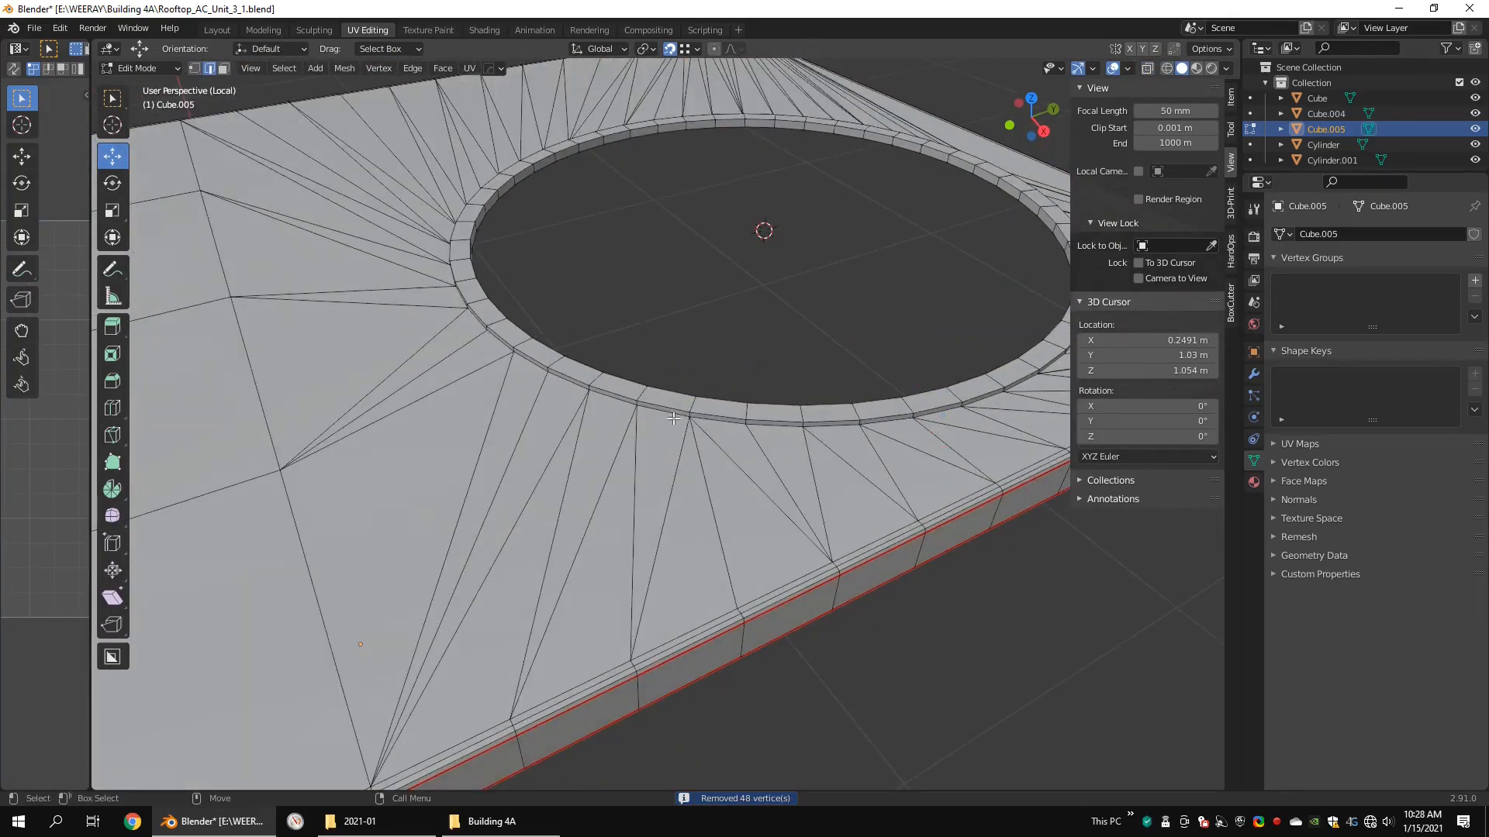
Step: Select the outer base edges of the fan opening's lip one by one along its +X side
click(673, 417)
shift+click(718, 423)
shift+click(773, 427)
shift+click(831, 427)
shift+click(886, 423)
shift+click(937, 413)
shift+click(983, 401)
middle_drag(983, 405, 676, 443)
shift+click(660, 444)
shift+click(724, 452)
shift+click(797, 457)
shift+click(870, 455)
shift+click(938, 447)
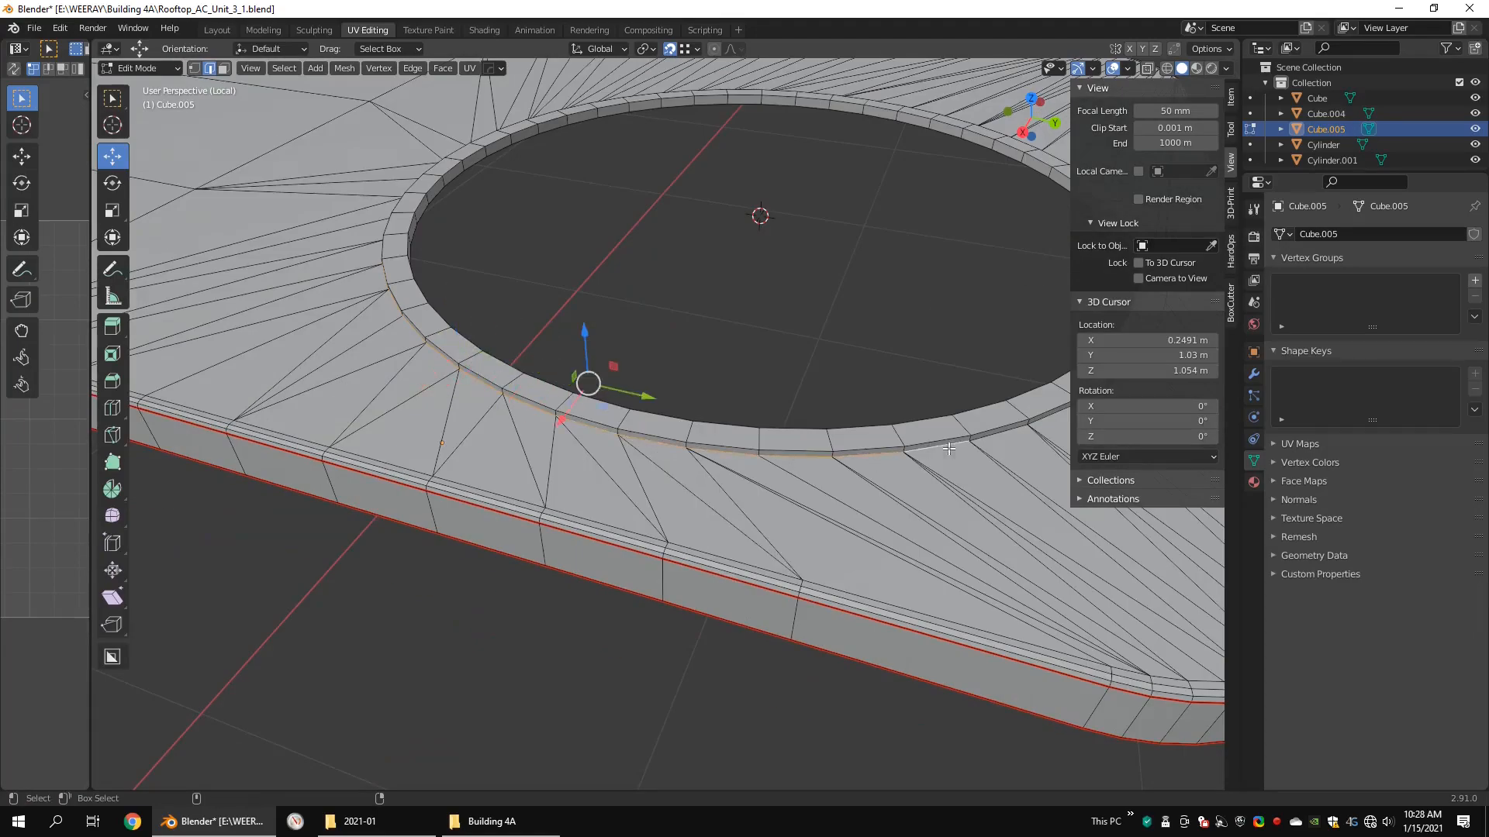
Step: Extend the base edge selection around the fan opening's lip towards its +Y side
middle_drag(950, 445, 674, 403)
shift+click(694, 397)
middle_drag(868, 345, 725, 473)
shift+click(900, 484)
shift+click(958, 478)
shift+middle_drag(969, 476, 670, 473)
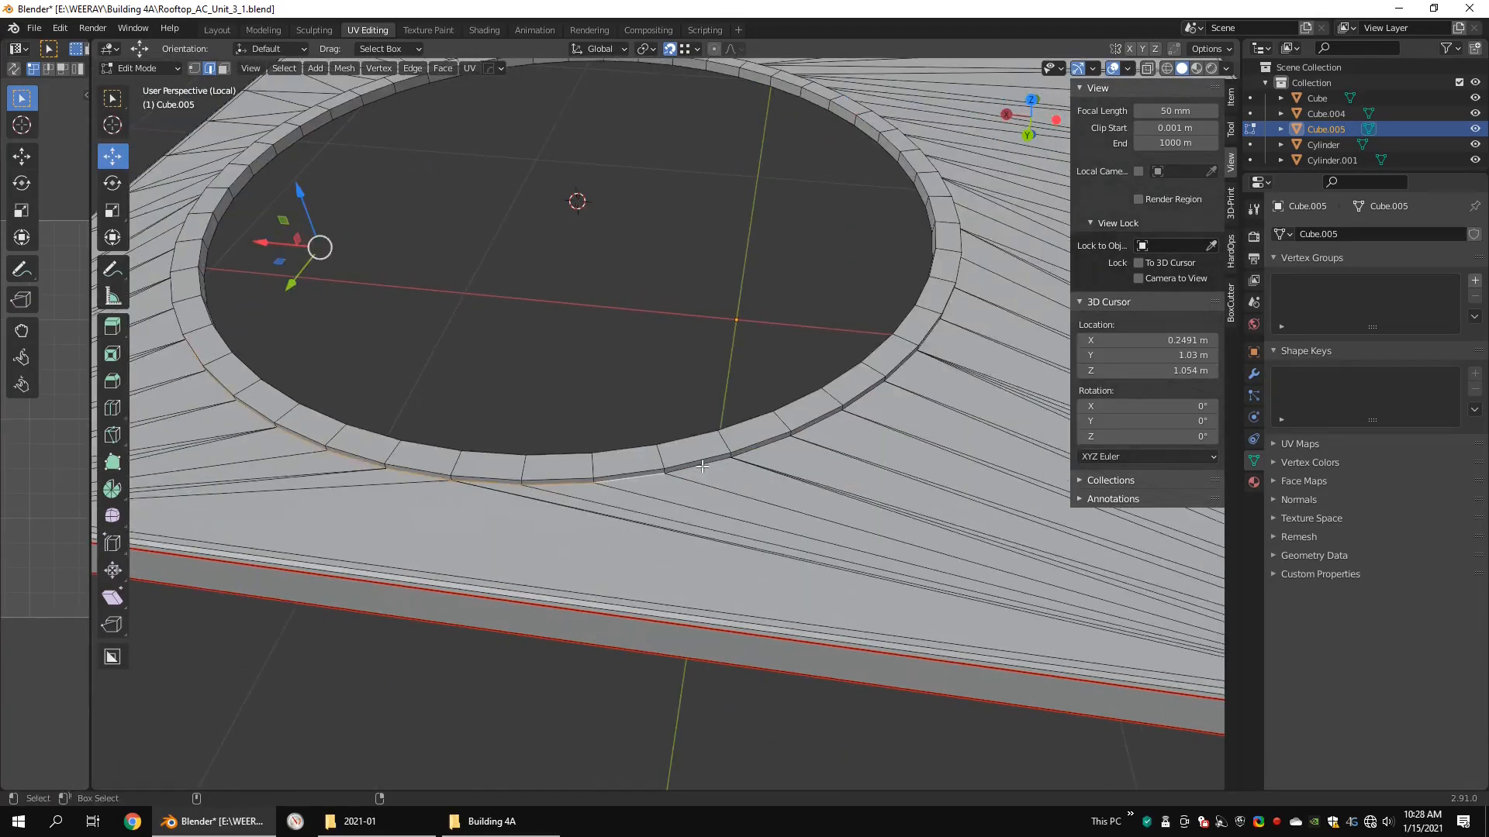
Step: Add the lip's outer base edges from the fan opening's +Y side round to the -X side
shift+click(764, 447)
middle_drag(775, 443, 656, 423)
shift+click(770, 423)
shift+middle_drag(930, 406, 663, 449)
shift+click(799, 401)
middle_drag(822, 393, 666, 426)
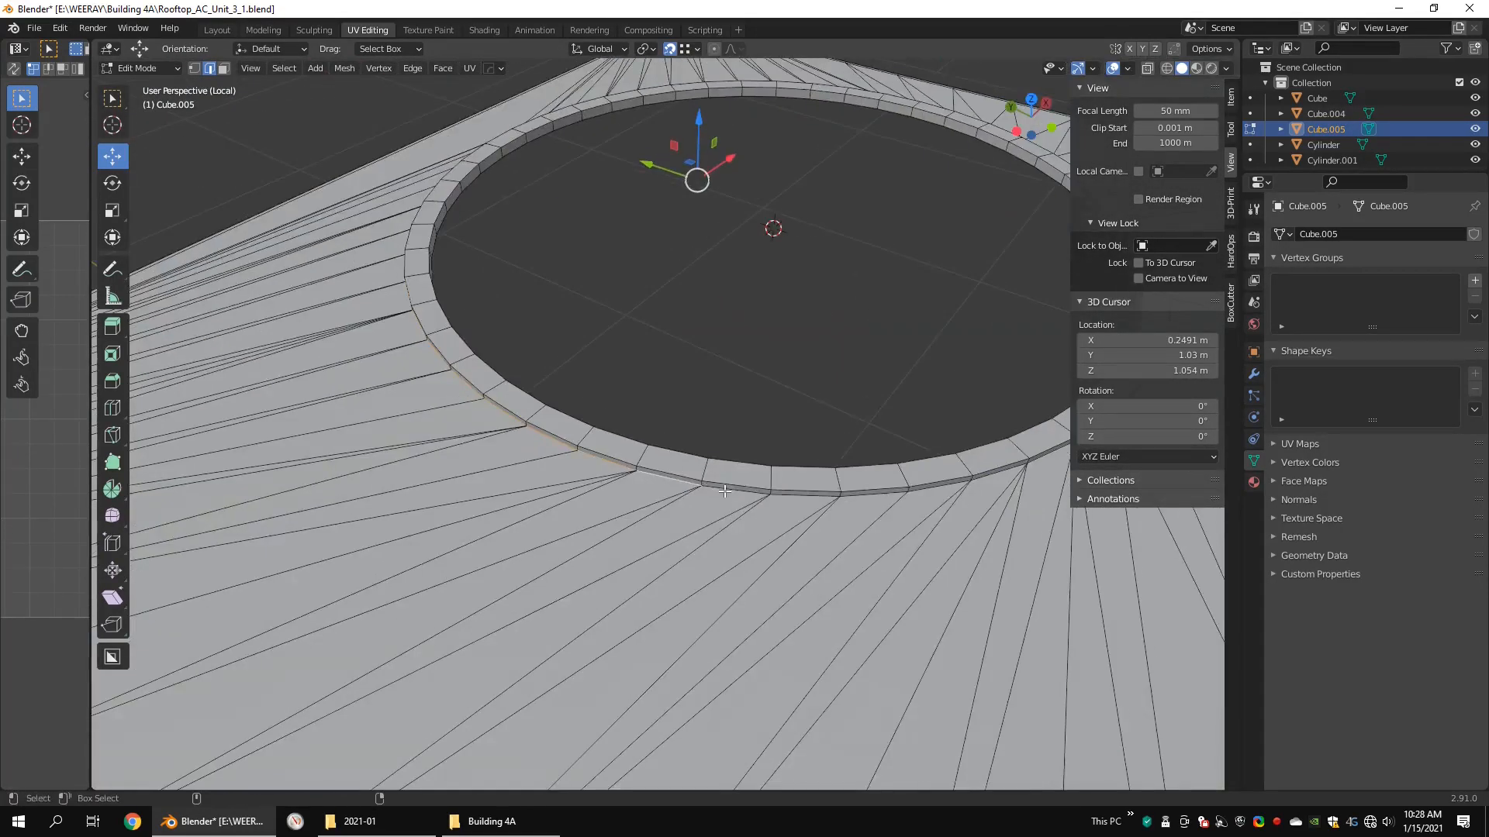
Step: Add the remaining outer base edges past the fan opening's -Y side to complete the selected ring
shift+click(806, 492)
shift+middle_drag(818, 490, 702, 502)
shift+click(760, 508)
shift+click(876, 476)
middle_drag(892, 473, 814, 463)
shift+click(842, 505)
shift+click(914, 502)
shift+middle_drag(923, 501, 763, 515)
shift+click(798, 505)
shift+click(856, 489)
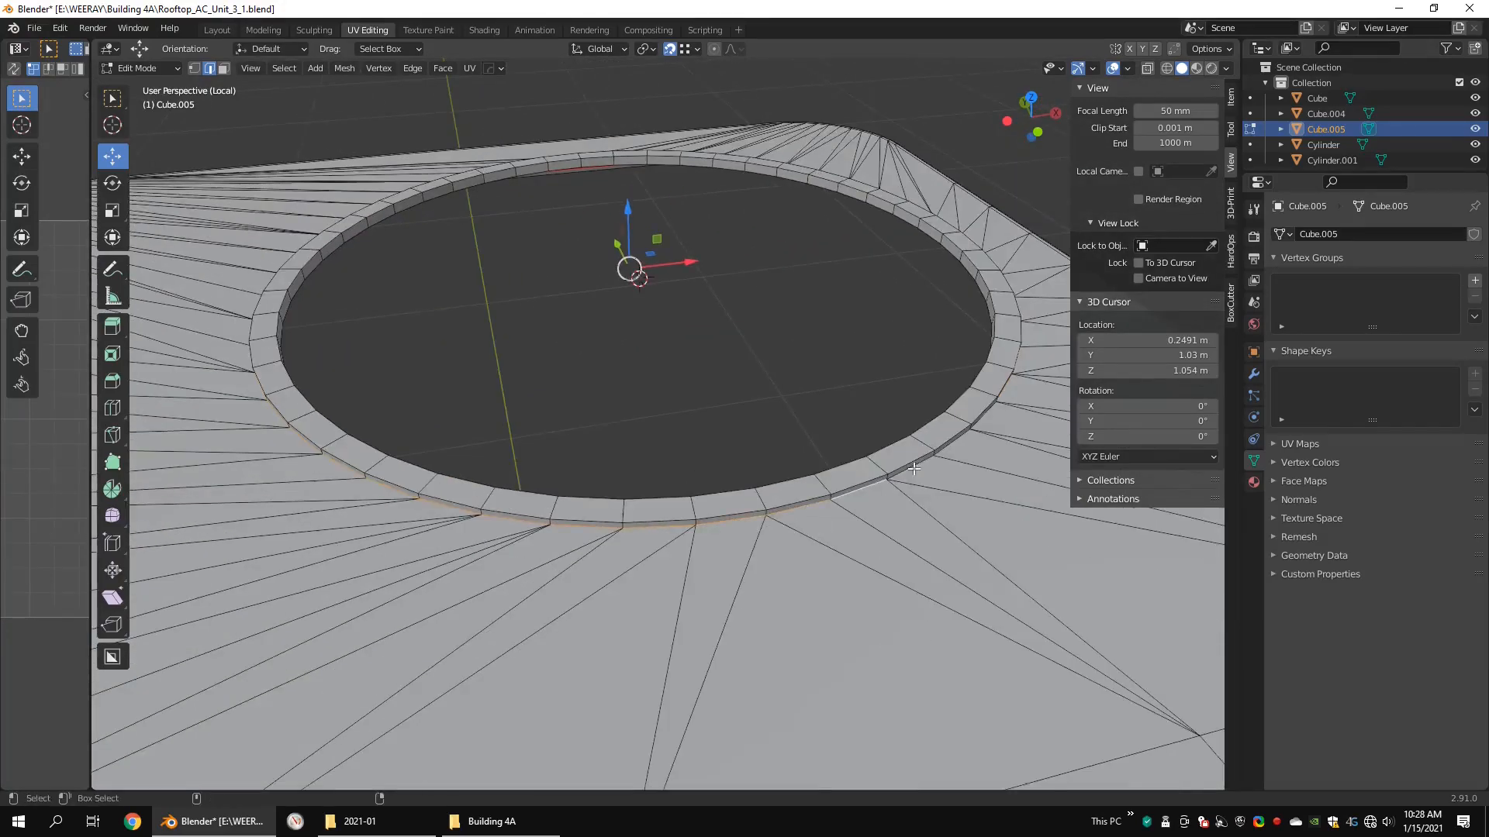
shift+click(904, 470)
middle_drag(911, 469, 779, 472)
shift+click(736, 529)
Step: Add the lip's upper outer edge loop to the selection and mark both rings as seams
shift+double_click(662, 510)
right_click(794, 523)
click(794, 524)
Step: Mark short vertical edges on the lip's outer wall as seams to split the thin band
alt+drag(752, 514, 1039, 490)
alt+right_drag(605, 388, 561, 493)
middle_drag(561, 493, 644, 542)
scroll(724, 596, up, 4)
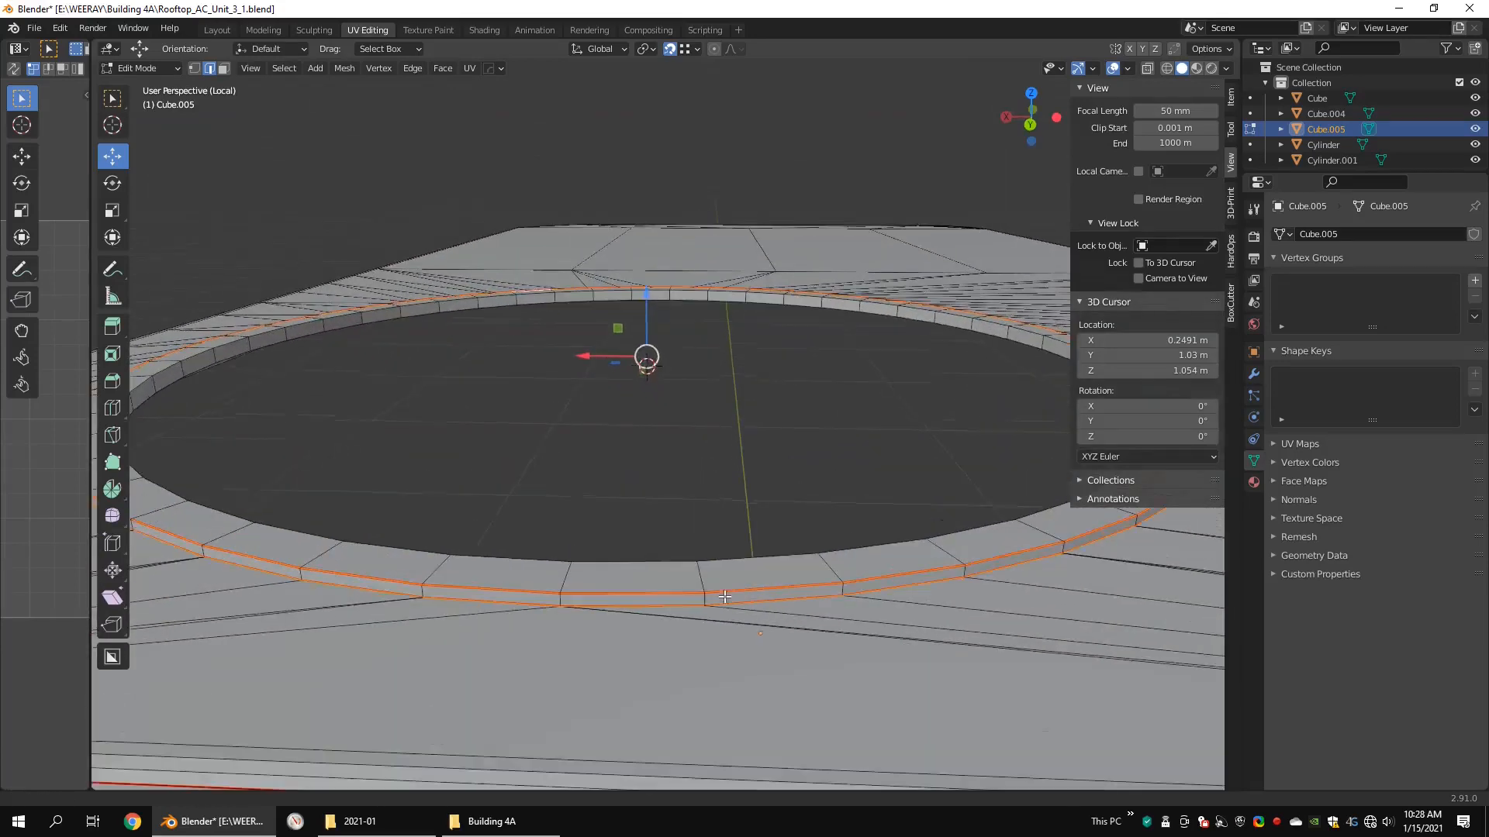
click(561, 598)
alt+drag(729, 570, 415, 569)
scroll(558, 520, up, 1)
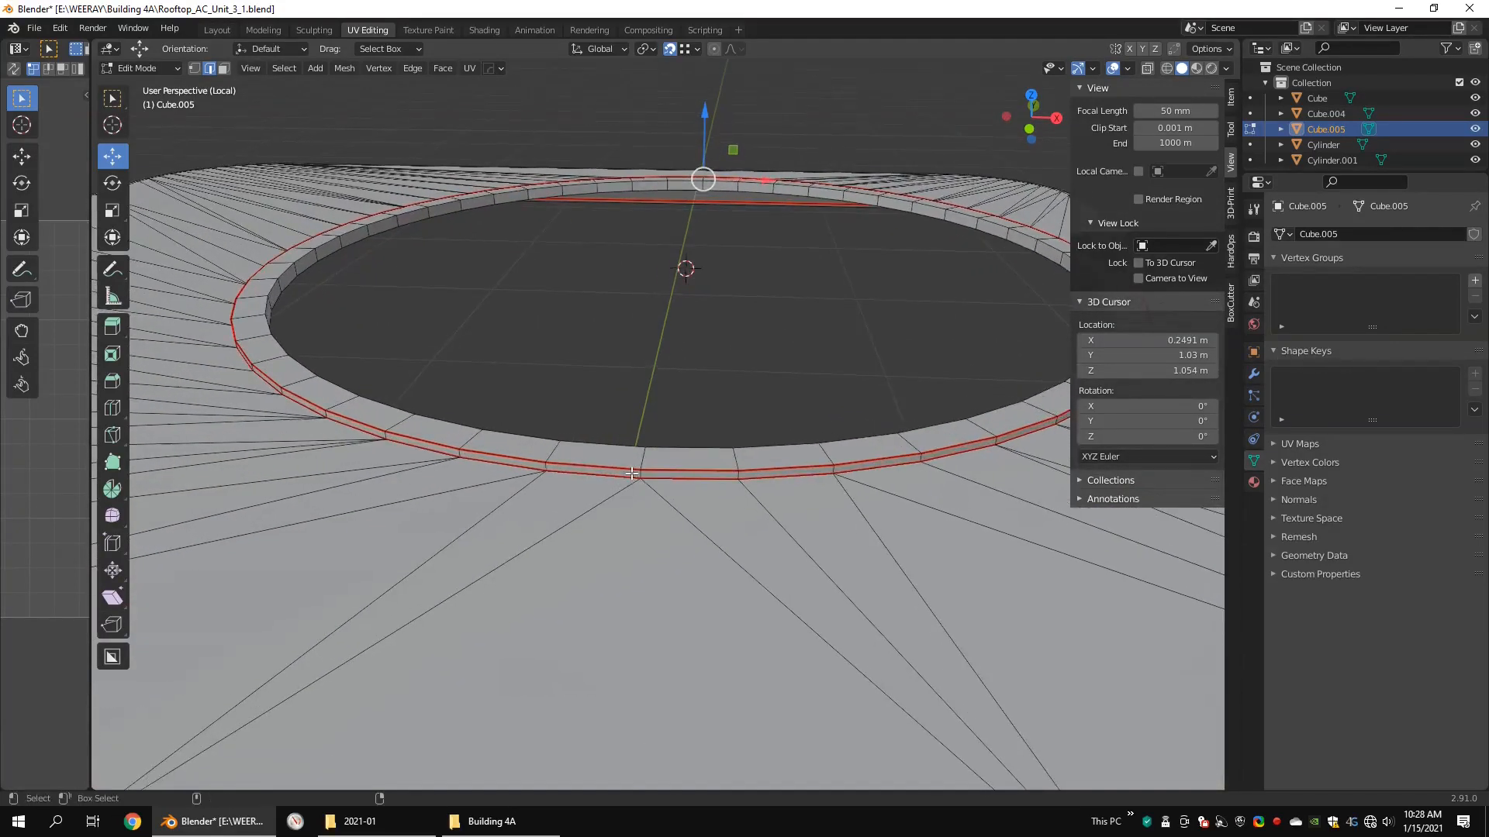
shift+click(641, 474)
right_click(873, 478)
click(873, 478)
Step: Mark the lip's inner top edge loop and one cross edge on its flat top as seams
scroll(873, 478, down, 4)
alt+drag(873, 466, 834, 511)
scroll(952, 224, up, 2)
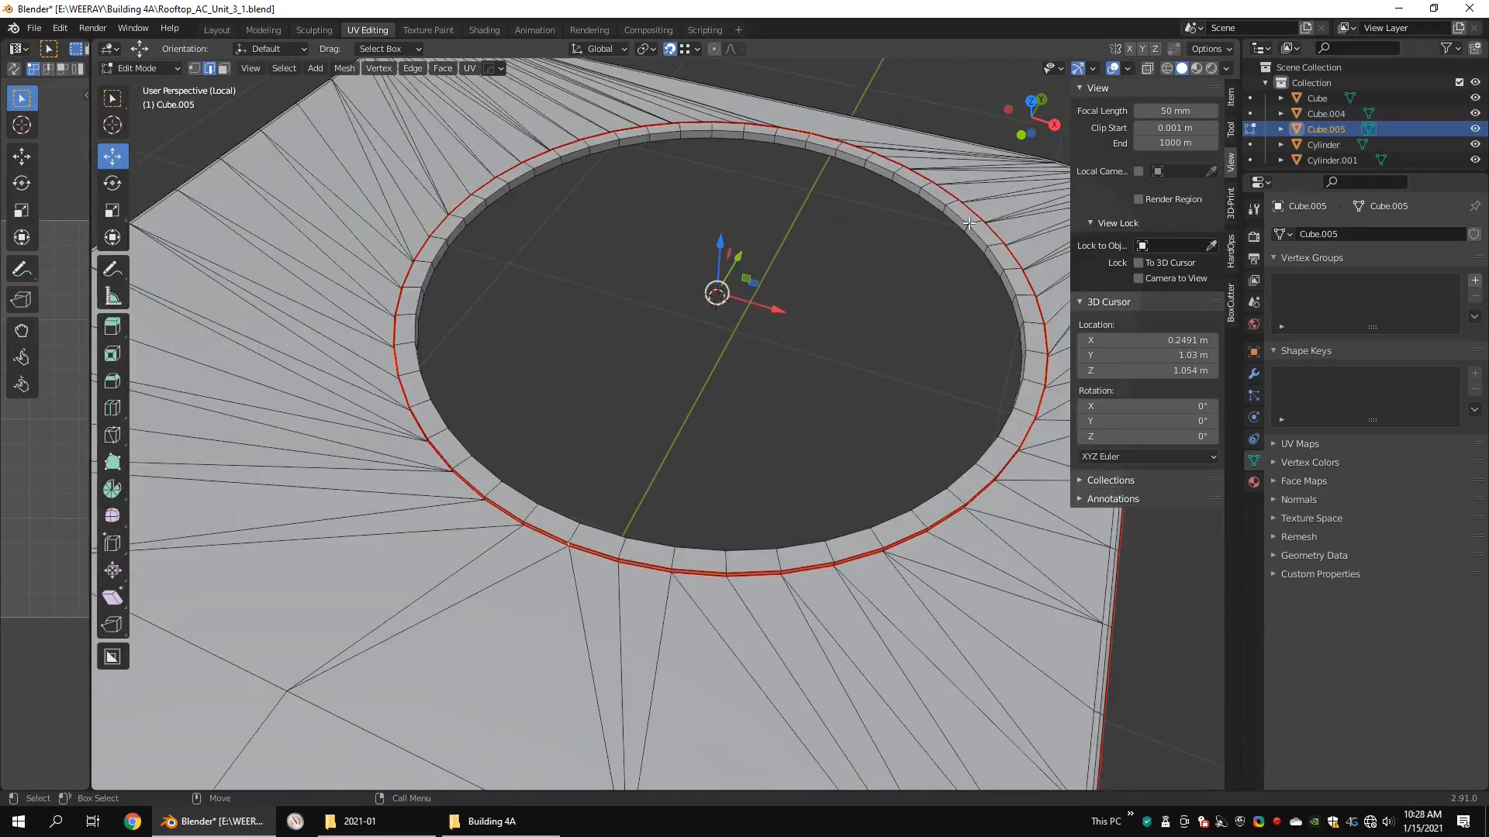
double_click(963, 229)
alt+drag(944, 279, 1013, 267)
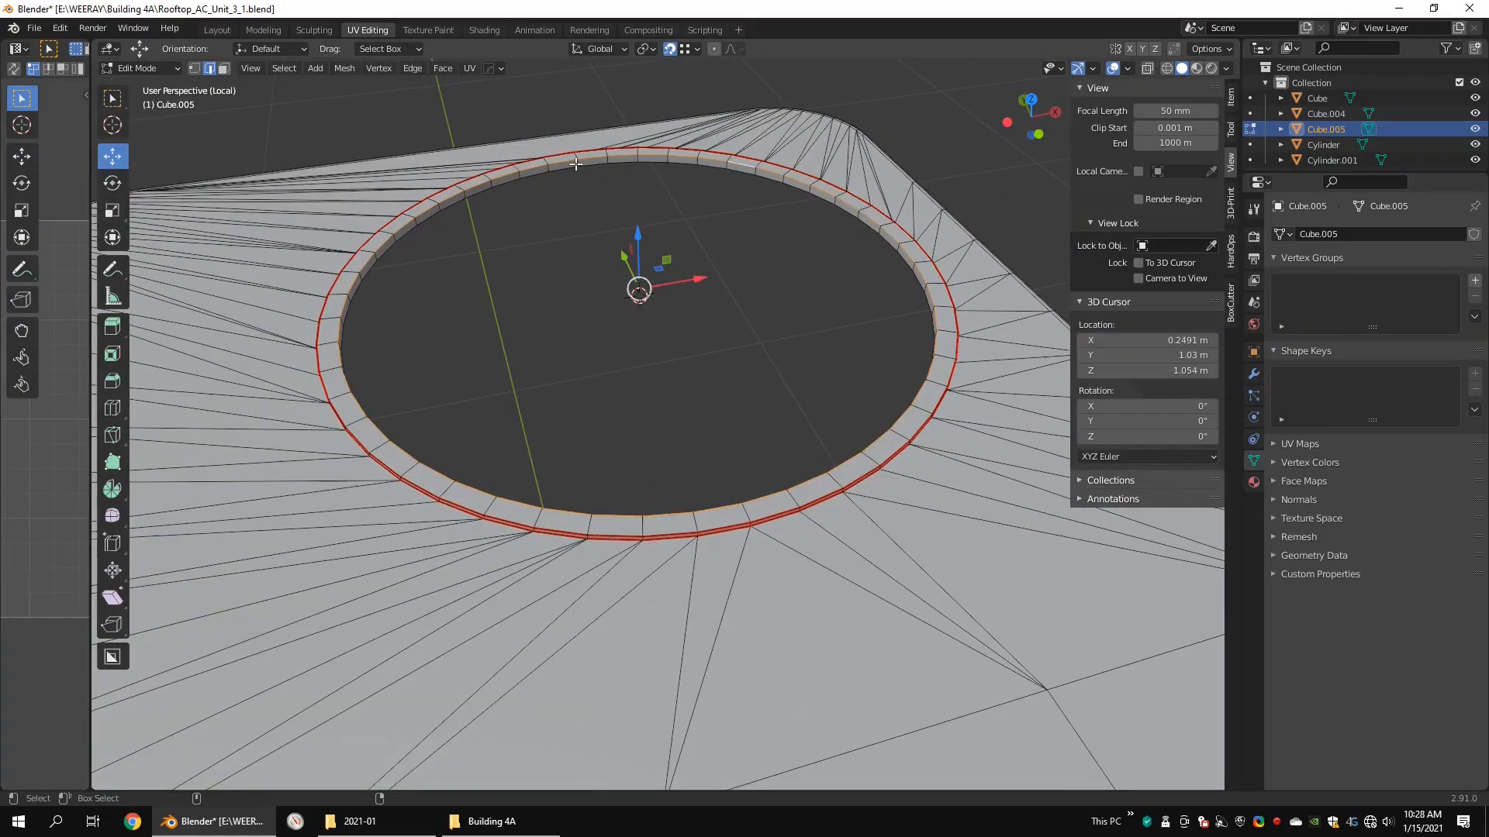
alt+drag(760, 465, 735, 440)
alt+drag(665, 78, 634, 246)
right_click(806, 369)
click(807, 377)
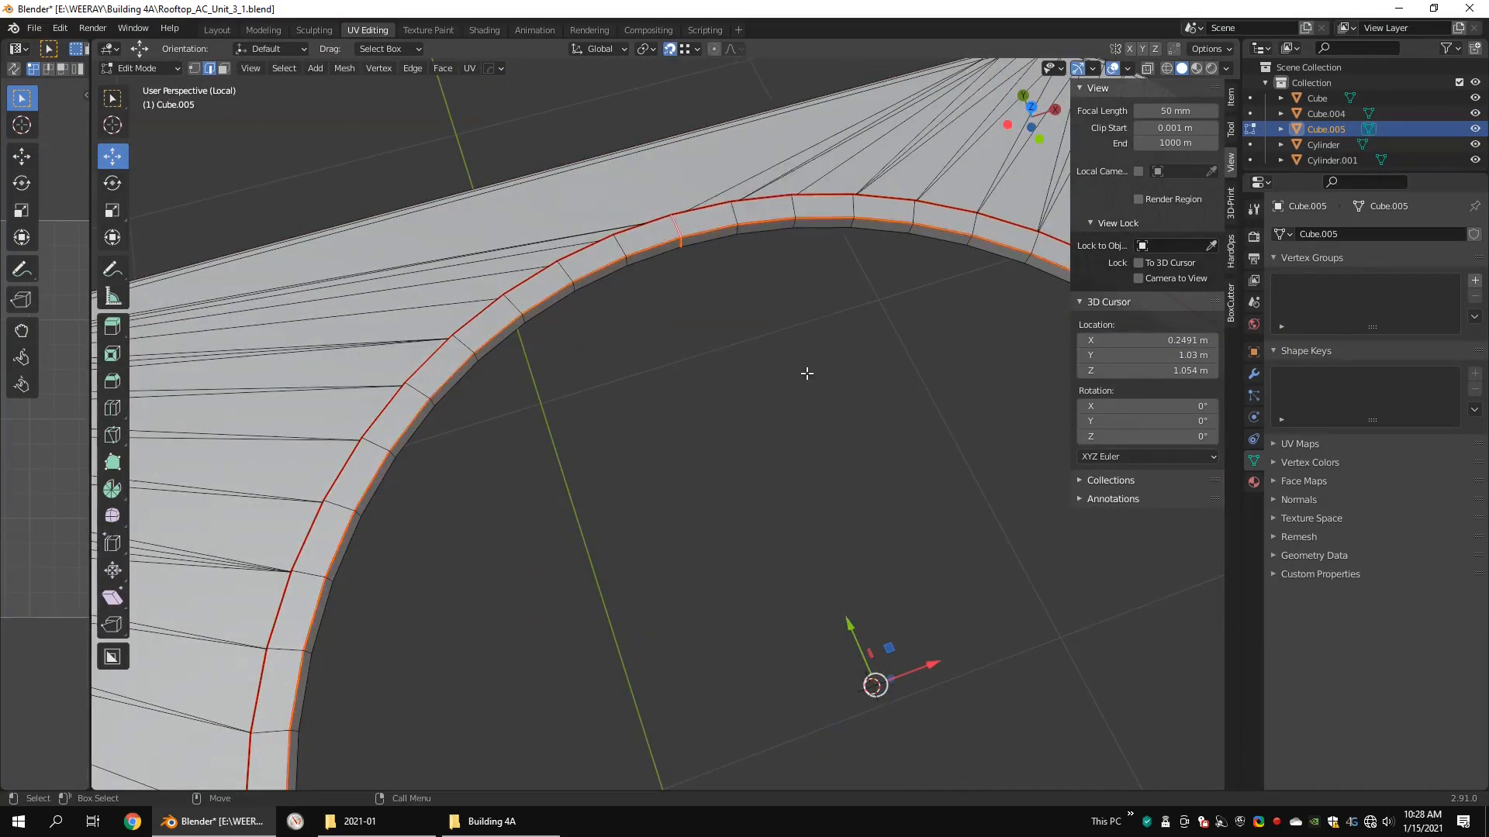
Step: Select the entire top cover, unwrap it, and widen the UV editor to show the resulting islands
scroll(804, 373, down, 8)
alt+drag(803, 373, 735, 403)
scroll(734, 403, down, 7)
key(1)
key(ctrl+a)
key(u)
click(734, 404)
drag(90, 285, 640, 285)
scroll(907, 398, up, 8)
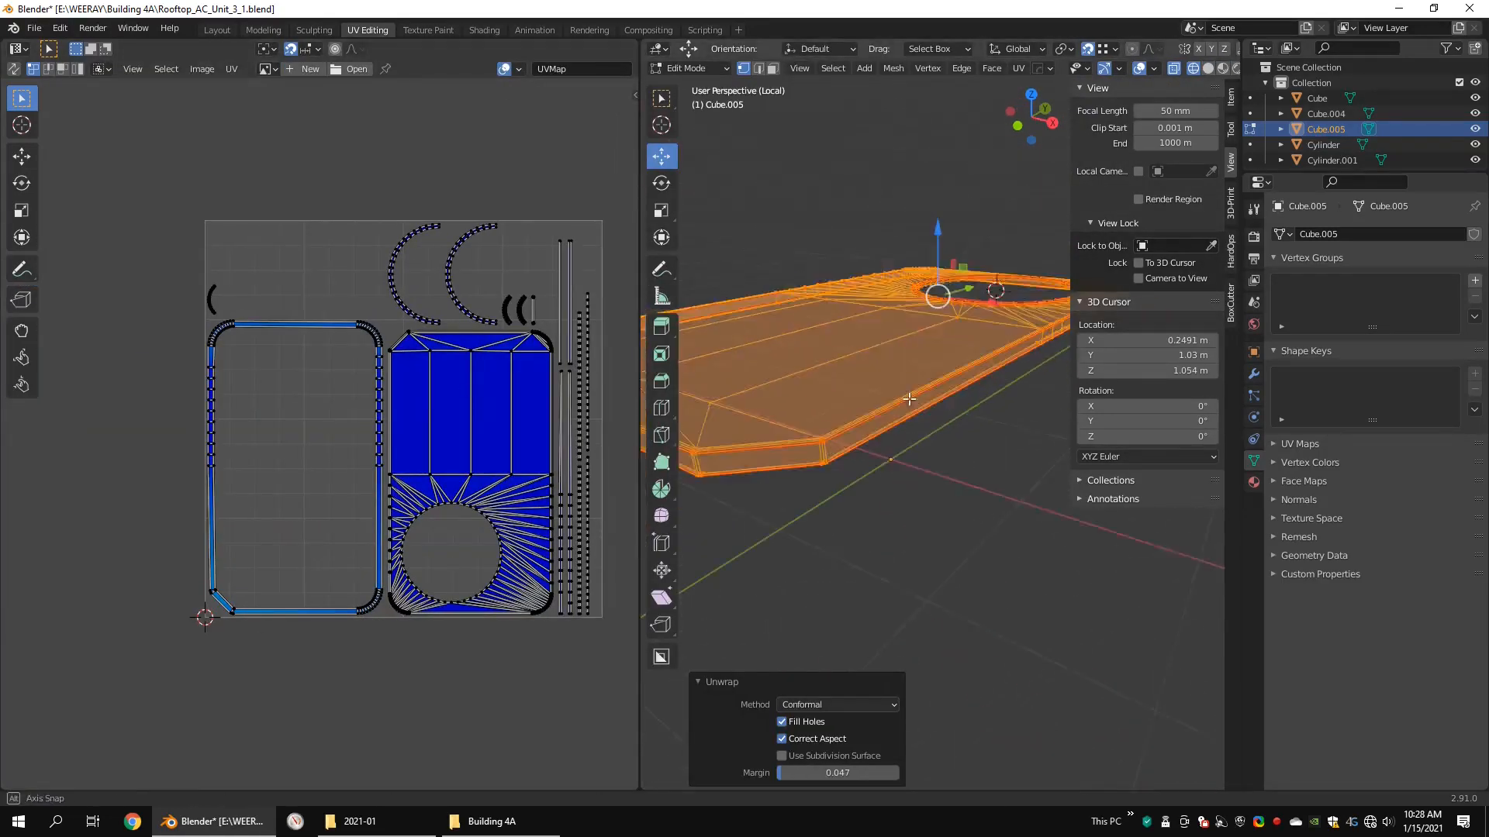
Step: Mark seams on the cover rim's vertical edges at the corners to split the rim into strips
key(shift+z)
key(2)
alt+drag(907, 398, 1015, 372)
click(897, 332)
scroll(897, 332, down, 6)
scroll(930, 380, up, 3)
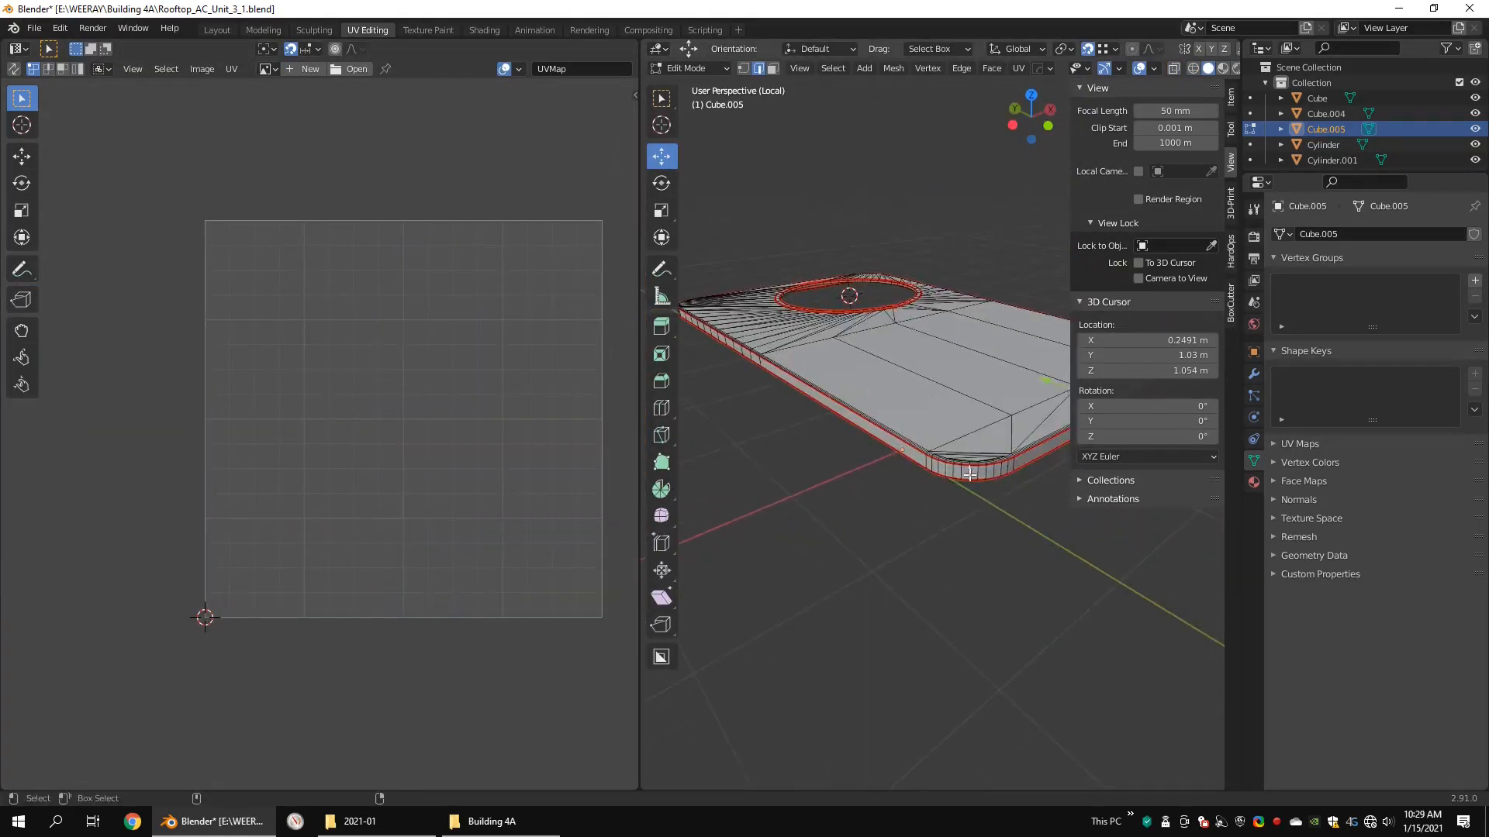
alt+drag(697, 383, 884, 409)
Step: Unwrap the whole cover using the added rim seams and check its UV islands up close
scroll(943, 407, down, 8)
key(shift+z)
key(1)
key(ctrl+a)
key(u)
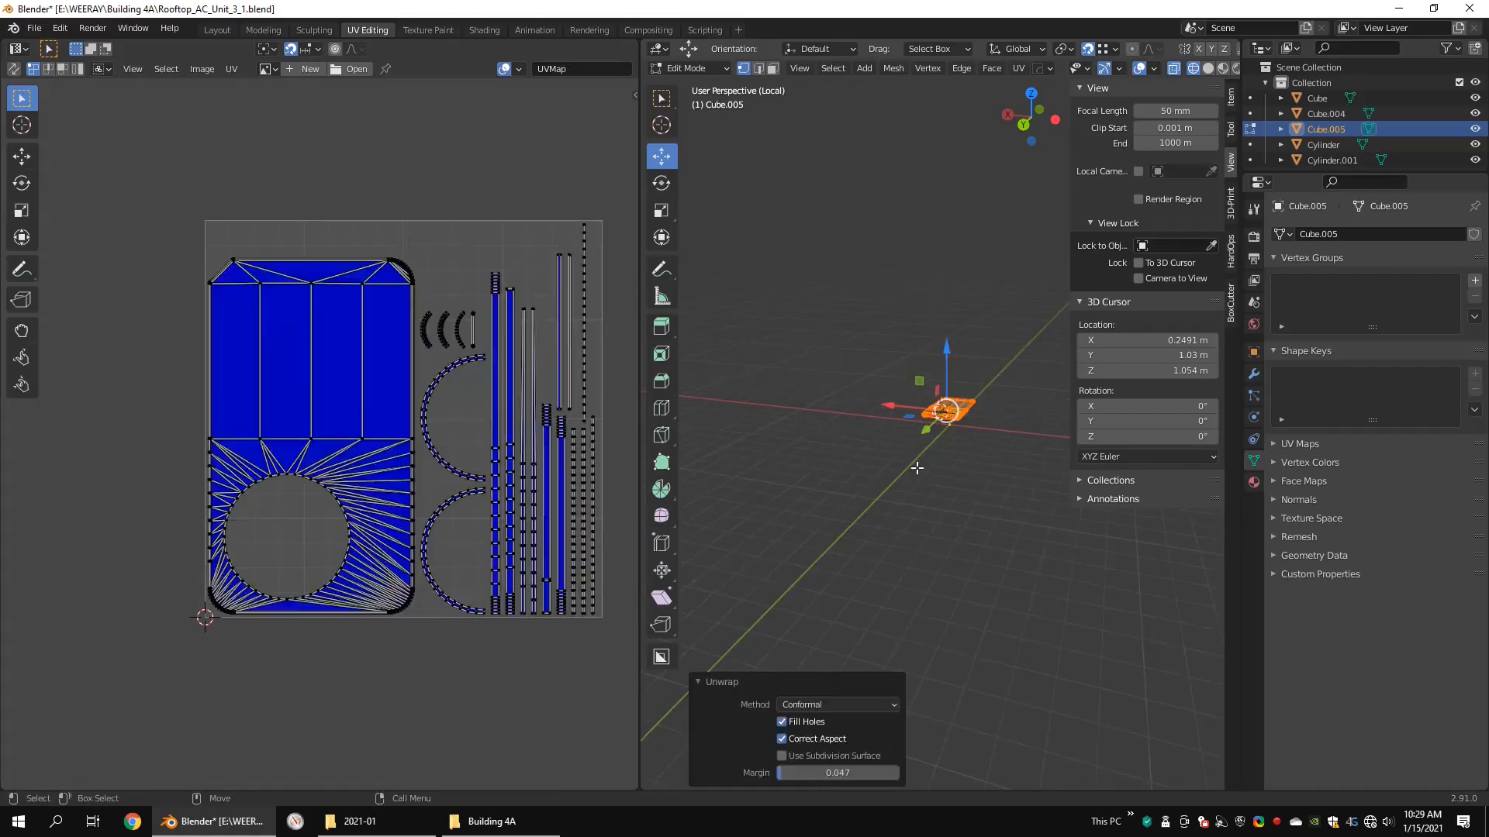
scroll(449, 339, up, 6)
alt+middle_drag(605, 450, 388, 326)
scroll(347, 361, down, 3)
scroll(402, 417, up, 8)
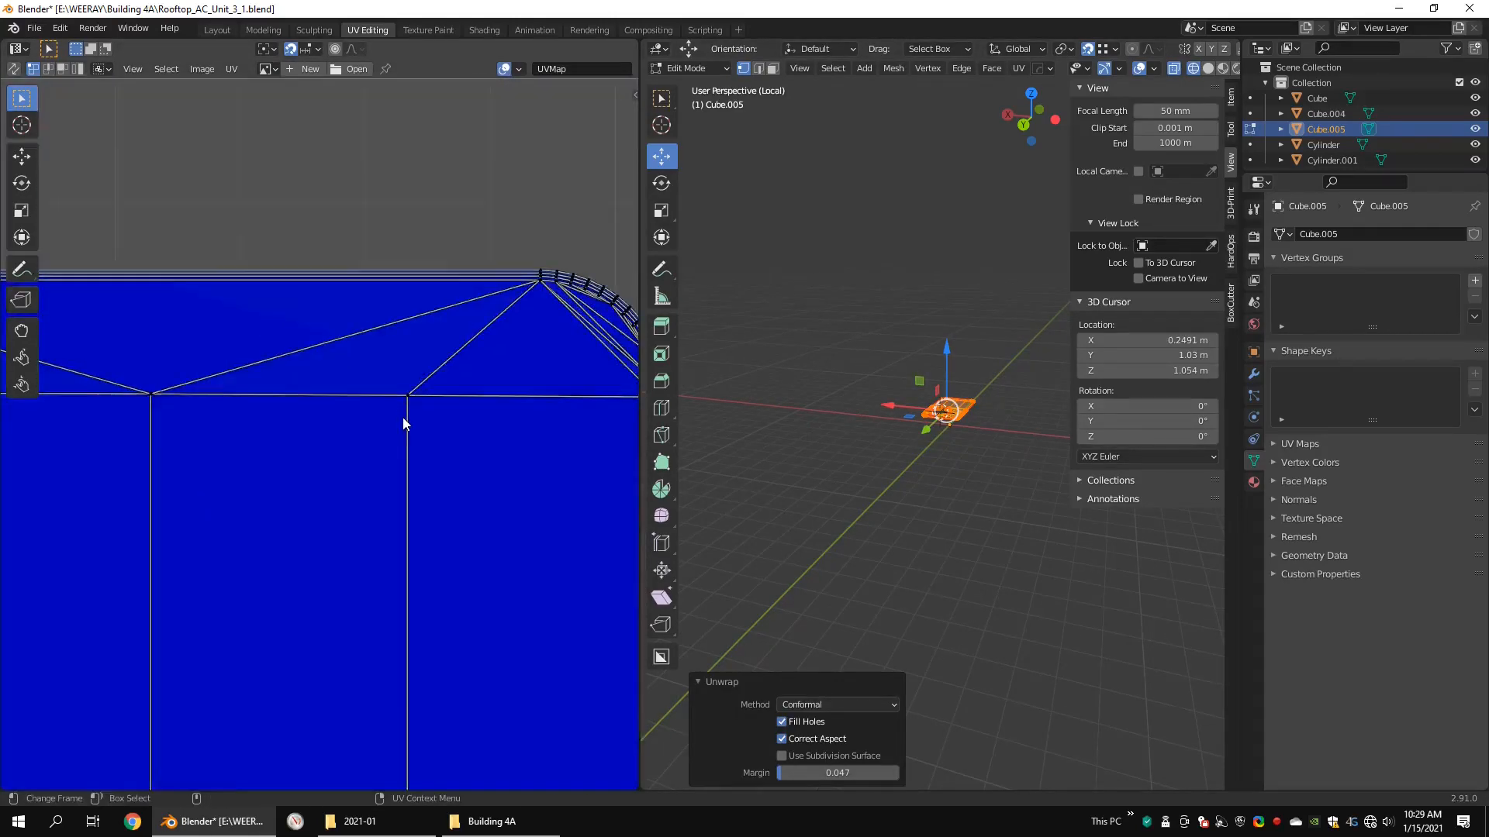
scroll(402, 418, down, 10)
drag(640, 415, 437, 411)
Step: Leave the isolated view and join the top cover to the main unit body
key(4)
key(shift+i)
shift+click(871, 513)
scroll(858, 481, up, 5)
key(ctrl+j)
Step: Mark the vertical corner edges of the box beneath the fan as seams and unwrap the box
alt+drag(783, 488, 1002, 543)
click(854, 478)
key(2)
right_click(965, 524)
click(966, 524)
key(ctrl+a)
key(u)
scroll(967, 434, up, 6)
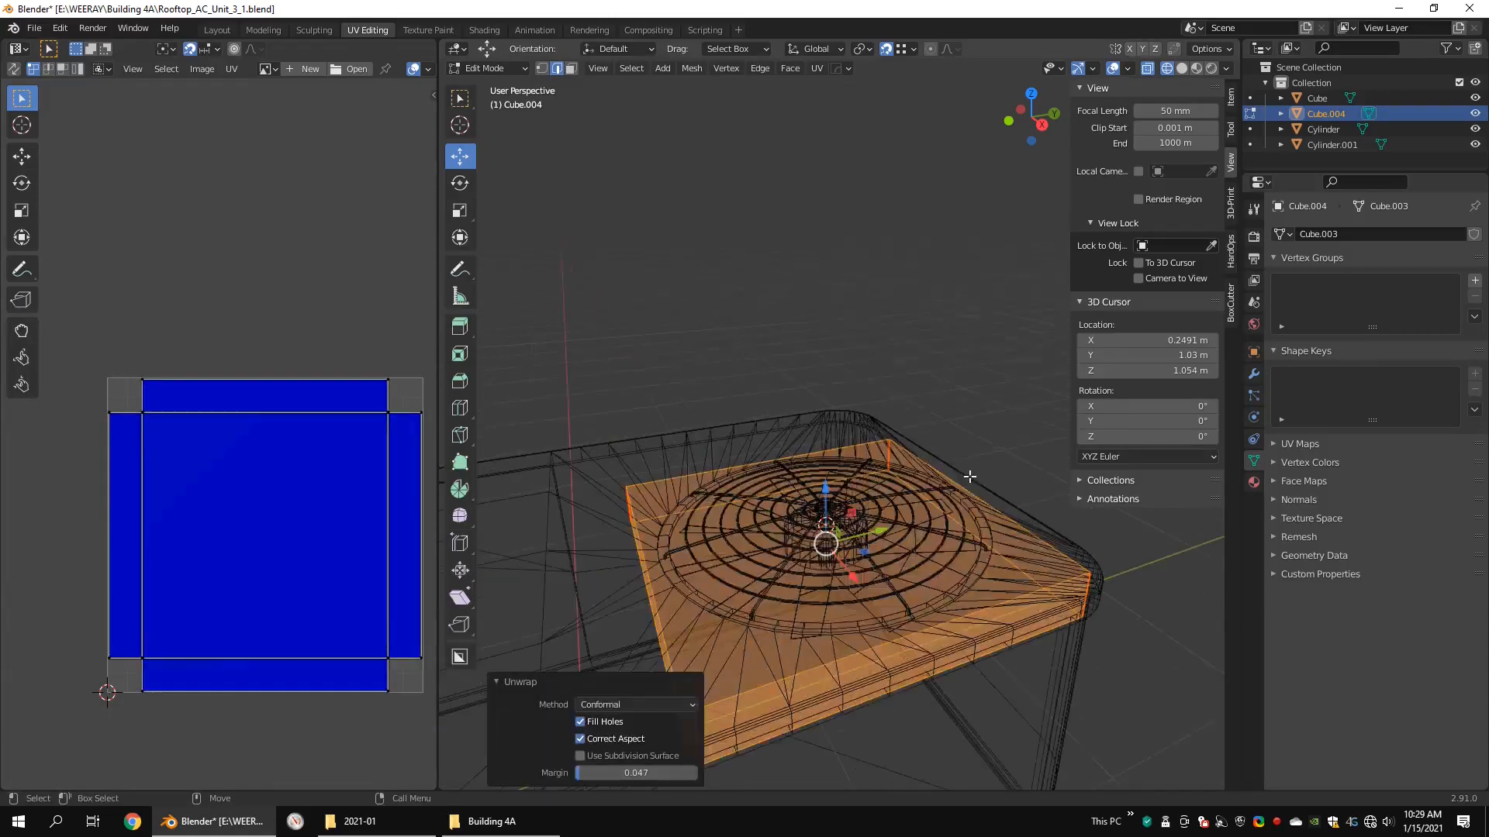
Step: Join the box beneath the fan to the main unit body
key(4)
shift+click(1094, 569)
key(ctrl+j)
Step: Isolate the fan and mark a seam around its hub just below the rounded top
click(884, 505)
key(shift+i)
scroll(870, 485, up, 3)
key(shift+z)
key(2)
double_click(787, 407)
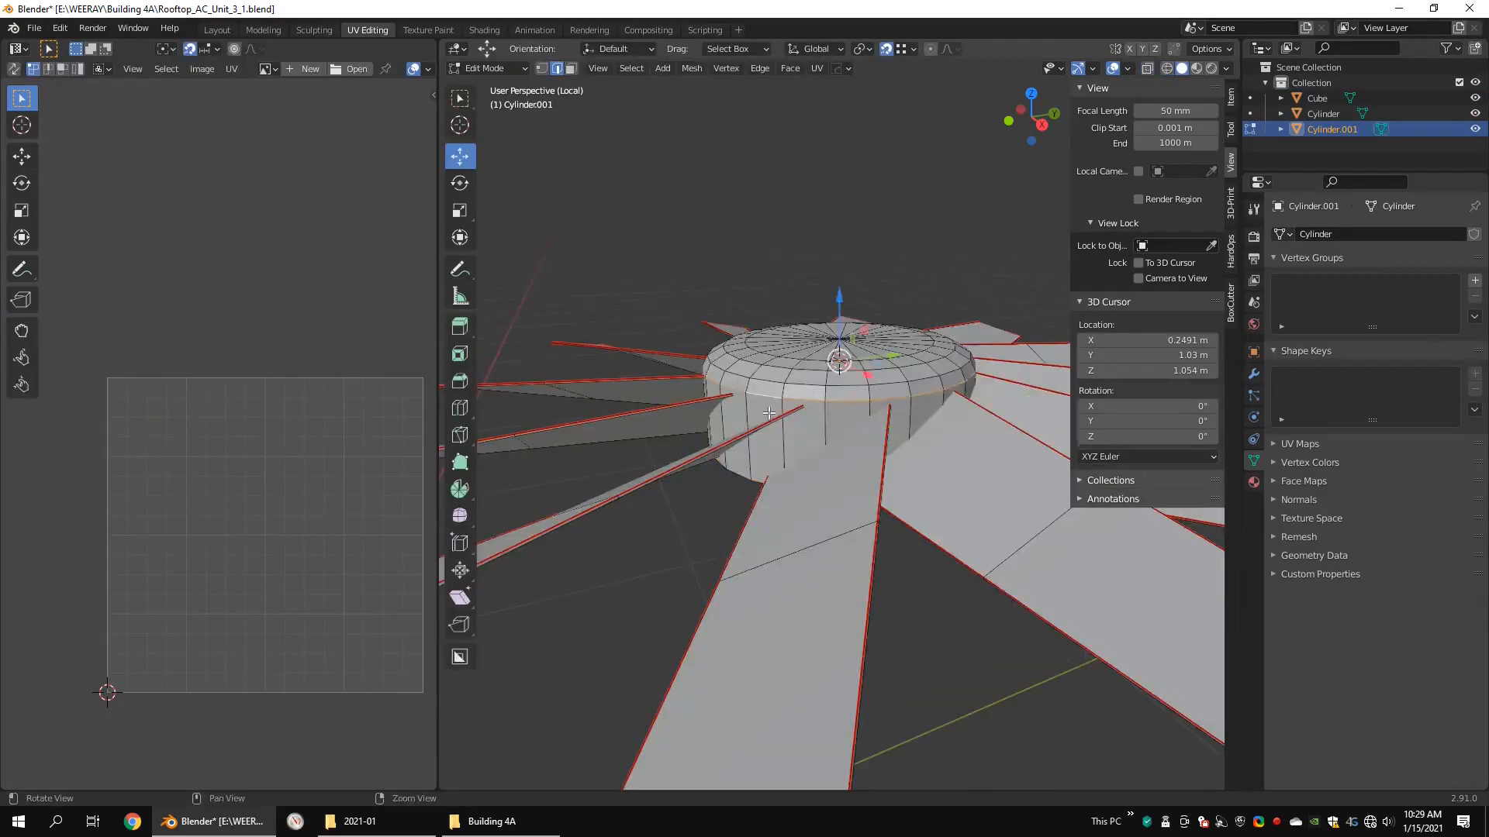
alt+drag(704, 431, 804, 462)
Step: Unwrap the fan's hub on its own and the entire fan as a trial
scroll(805, 462, down, 5)
key(ctrl+l)
key(u)
scroll(269, 518, up, 4)
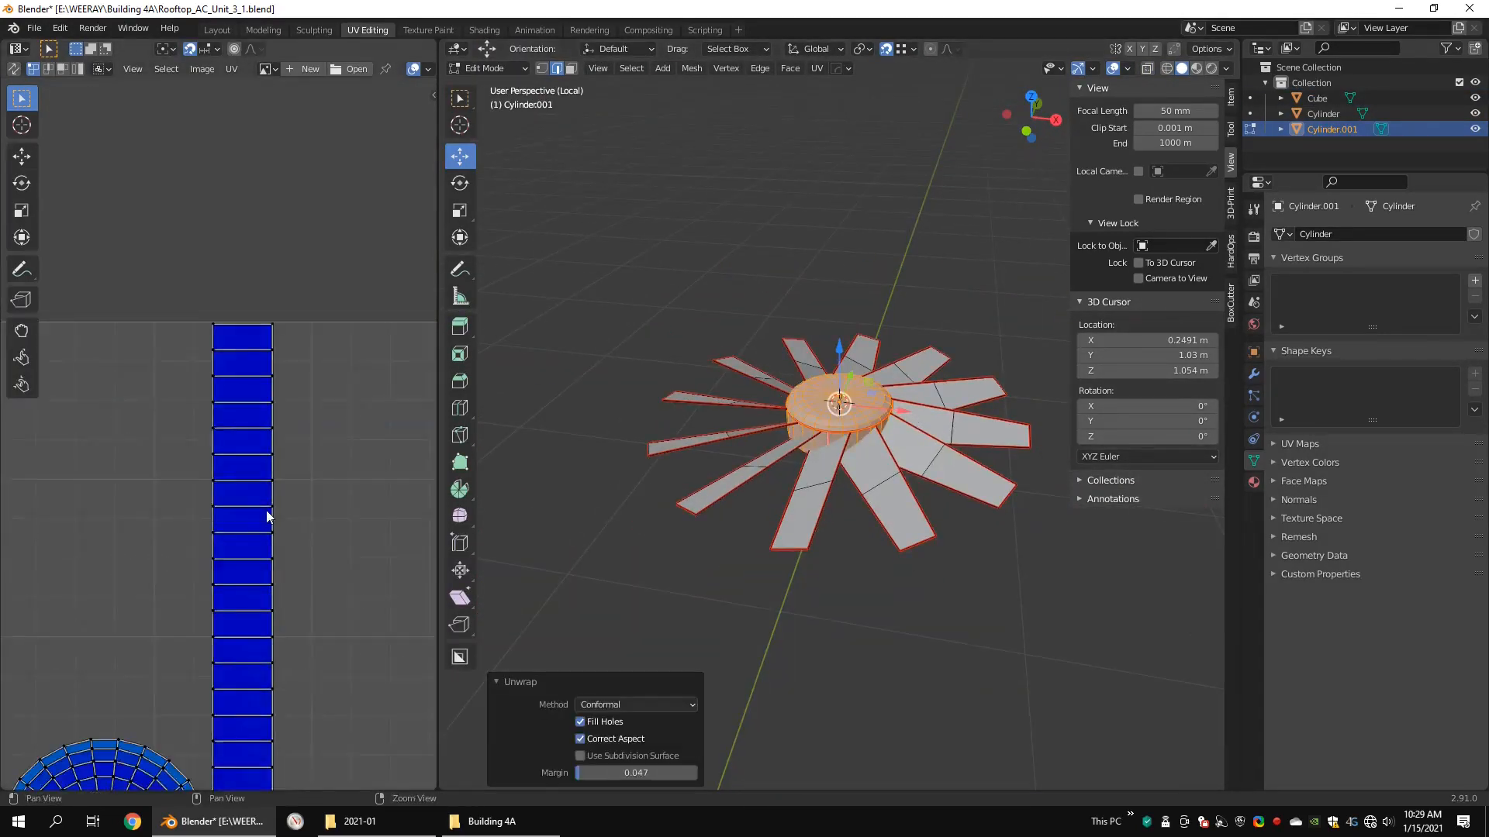
key(1)
key(shift+z)
drag(990, 299, 595, 575)
key(u)
Step: Mark a seam on the underside of the fan's hub
scroll(842, 434, up, 5)
alt+drag(845, 496, 853, 419)
right_click(917, 463)
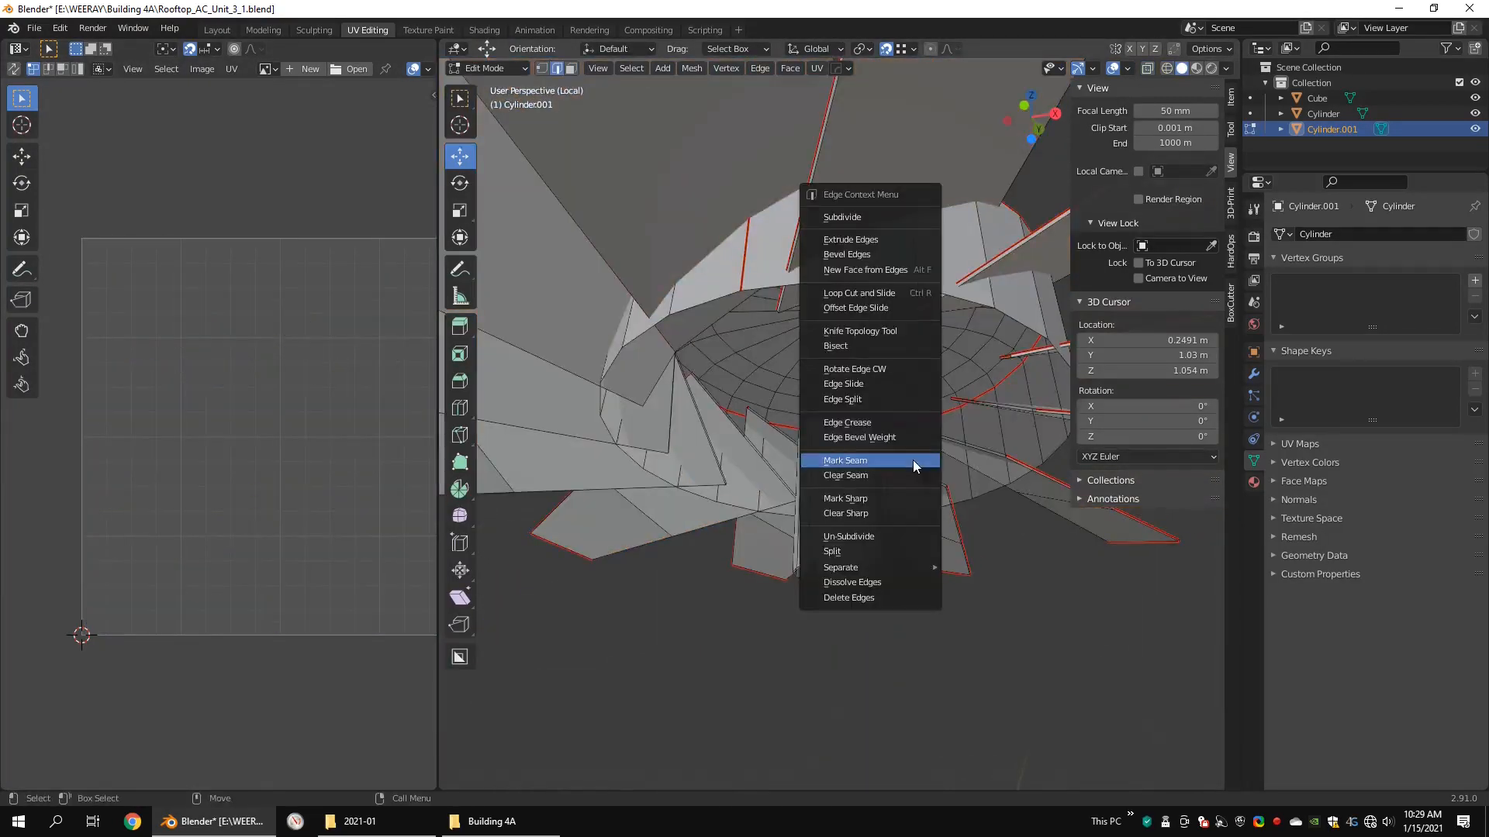
click(916, 463)
Step: Select the entire fan, unwrap it with the hub's underside seam, and check its UV islands
scroll(916, 463, down, 6)
drag(997, 318, 548, 592)
key(u)
alt+drag(242, 499, 154, 455)
scroll(154, 454, up, 2)
alt+drag(17, 611, 150, 522)
scroll(294, 471, down, 4)
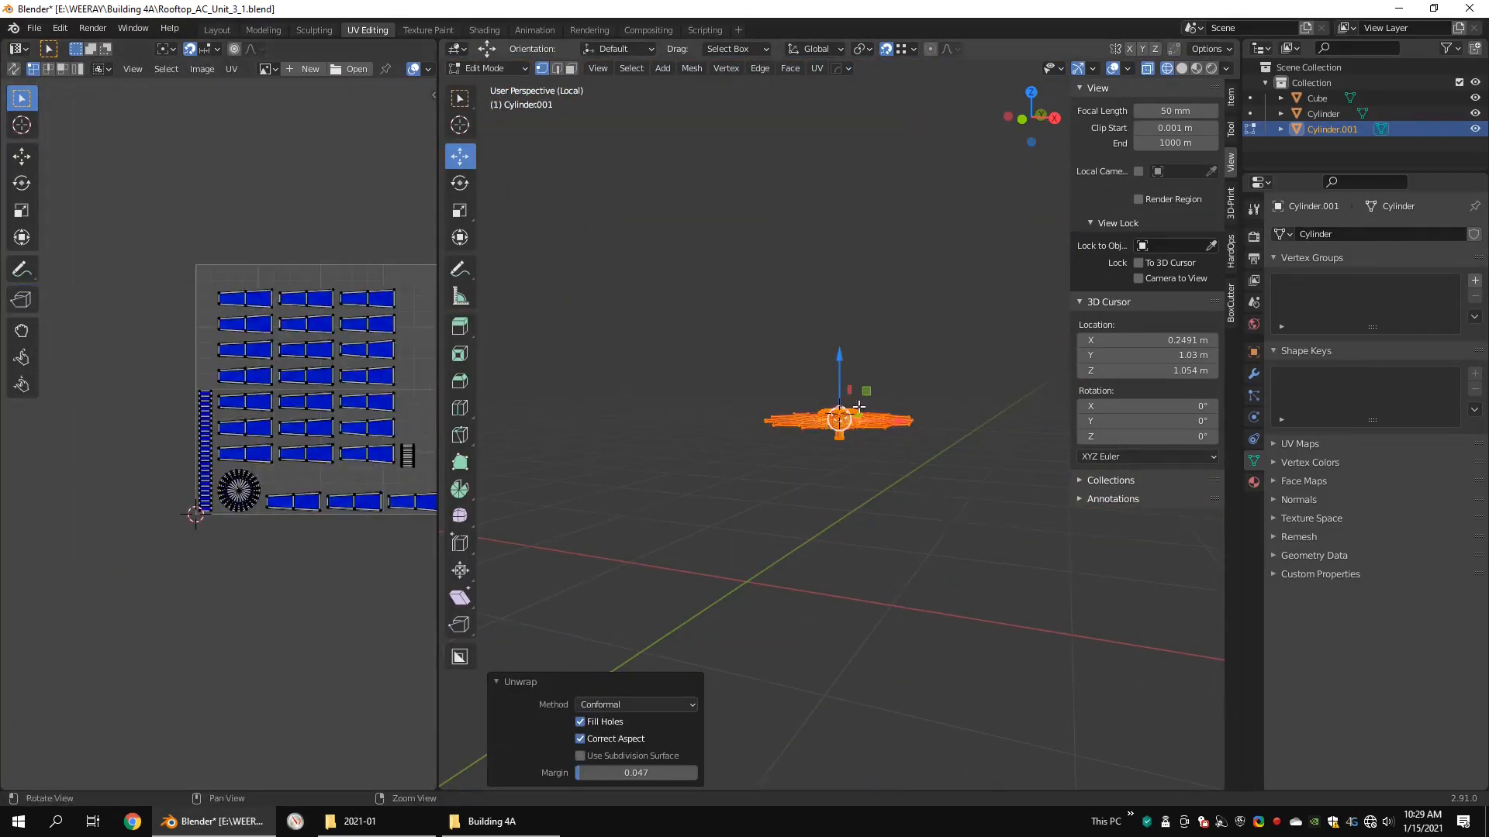
Step: Return to the full unit and mark seams on the edges of the grille's round center cap
key(shift+i)
key(4)
key(shift+z)
alt+drag(849, 477, 978, 268)
click(805, 386)
key(shift+z)
scroll(859, 272, up, 6)
key(shift+z)
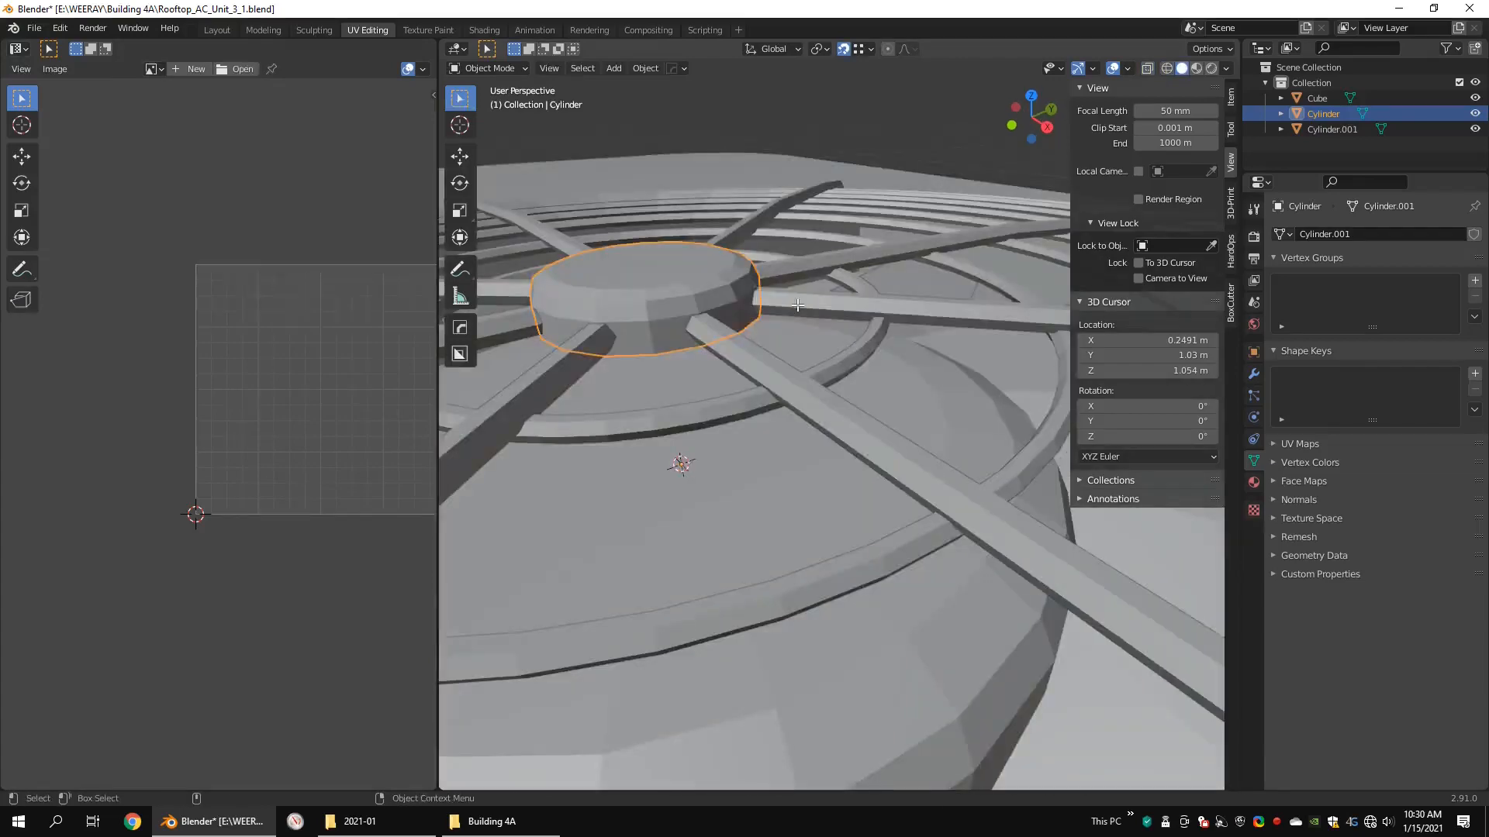
key(2)
alt+drag(678, 364, 788, 320)
right_click(790, 326)
click(791, 326)
Step: Select the whole center cap of the grille and unwrap it
key(shift+z)
scroll(853, 387, down, 6)
drag(690, 473, 934, 372)
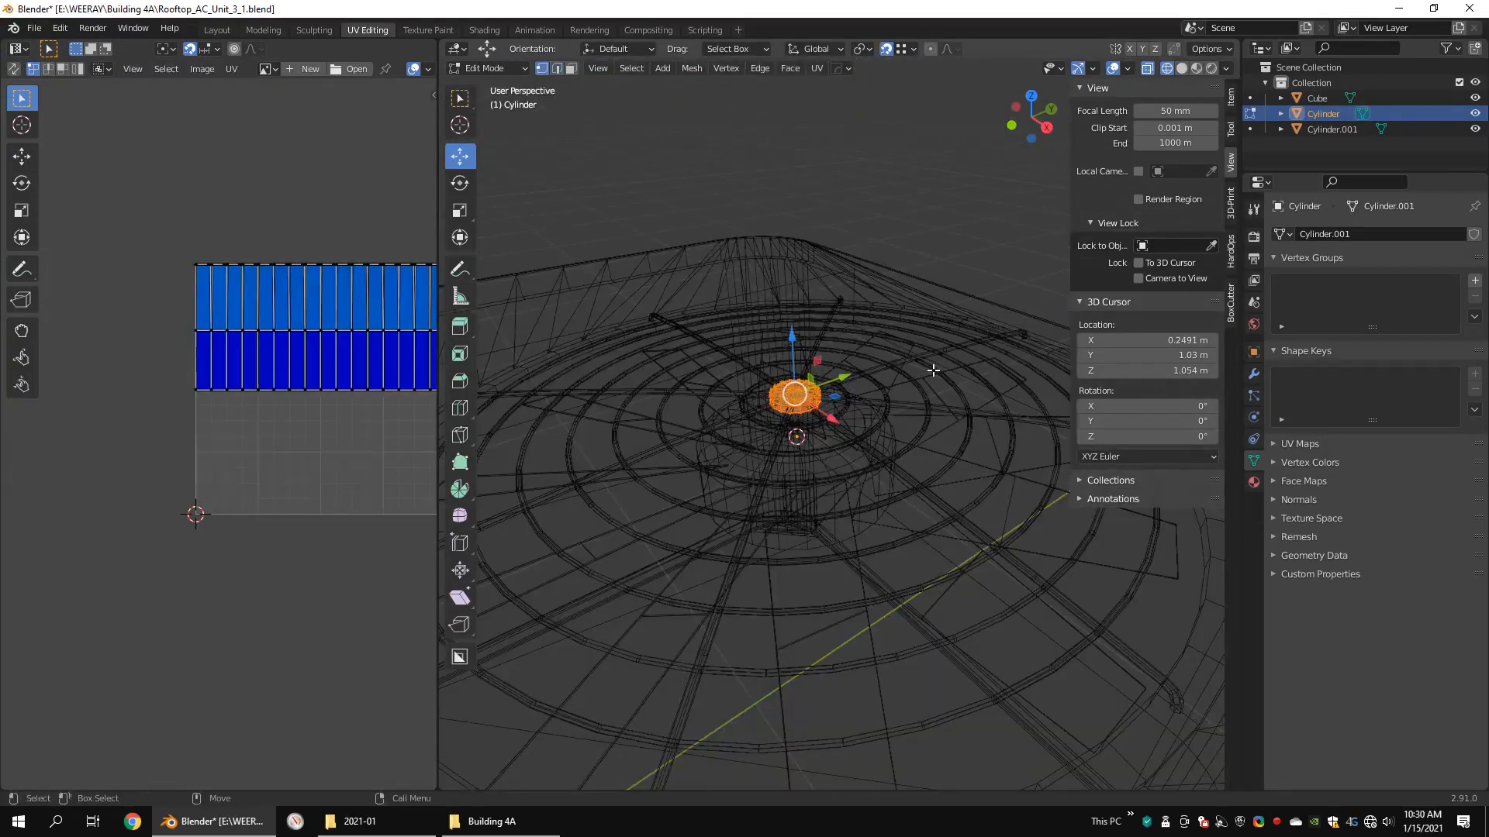
key(u)
Step: Join the grille's center cap to the main unit body and select the fan
key(4)
shift+click(852, 431)
key(ctrl+j)
scroll(852, 398, down, 3)
alt+drag(853, 399, 828, 434)
scroll(822, 439, down, 3)
click(820, 441)
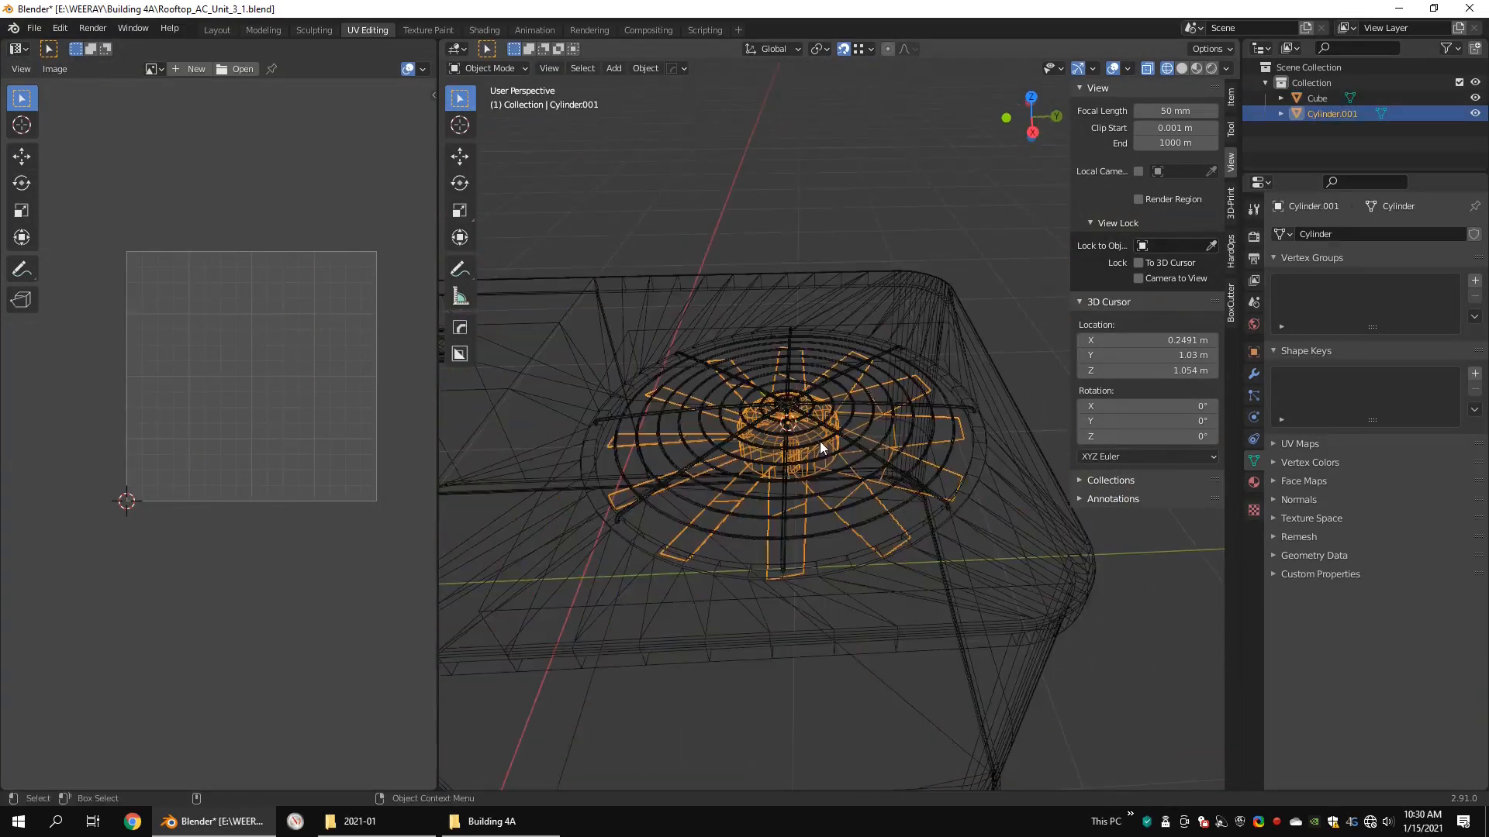
Step: Enlarge the 3D view, select all objects, and snap the 3D cursor to the world origin
drag(437, 275, 211, 279)
scroll(845, 400, down, 7)
alt+drag(845, 405, 803, 305)
key(a)
key(shift+s)
click(768, 342)
shift+click(726, 284)
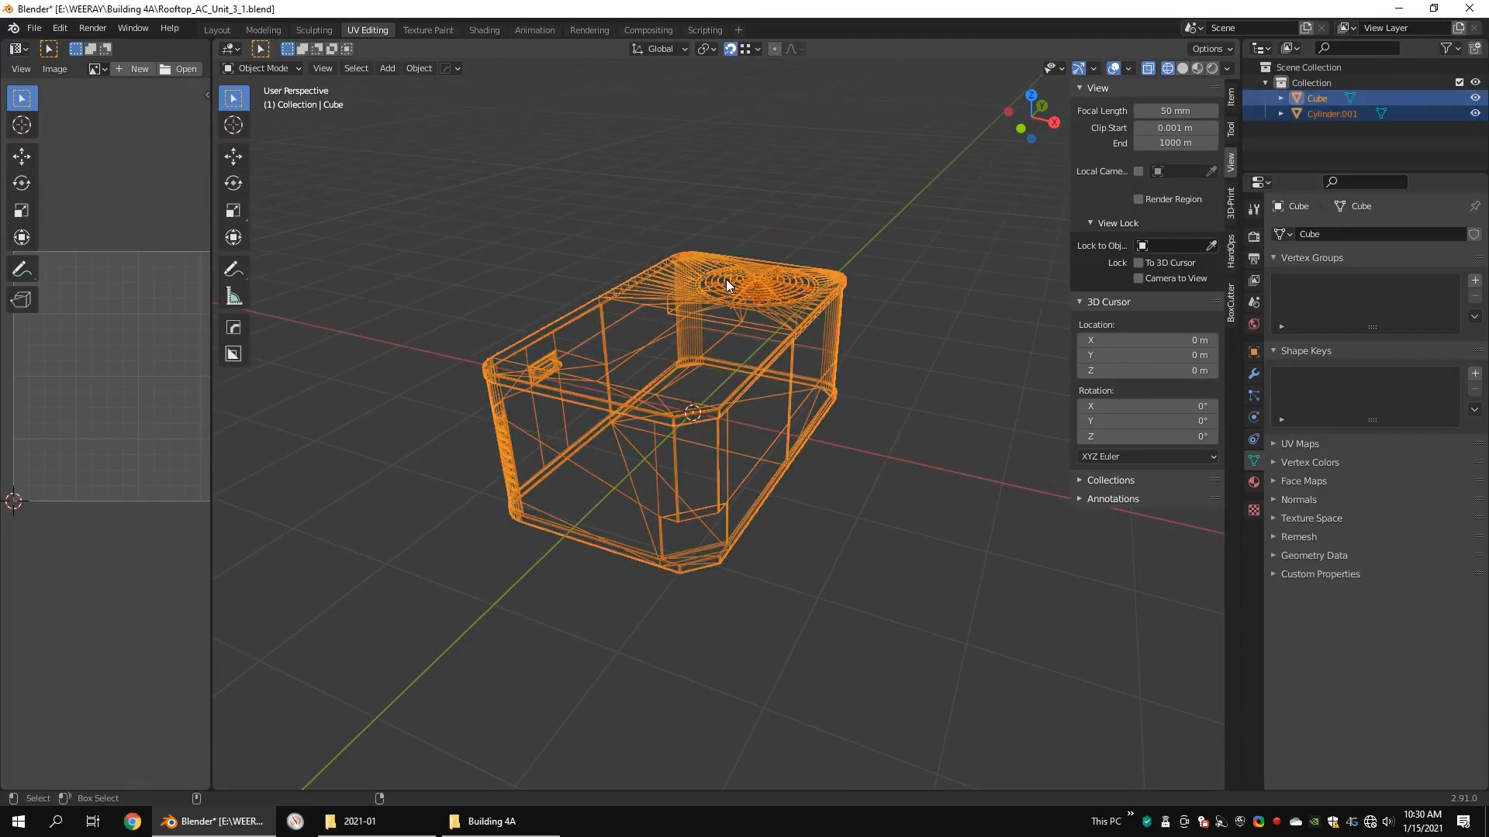
Step: Apply the scale of all selected objects and save the file
key(ctrl+a)
click(737, 288)
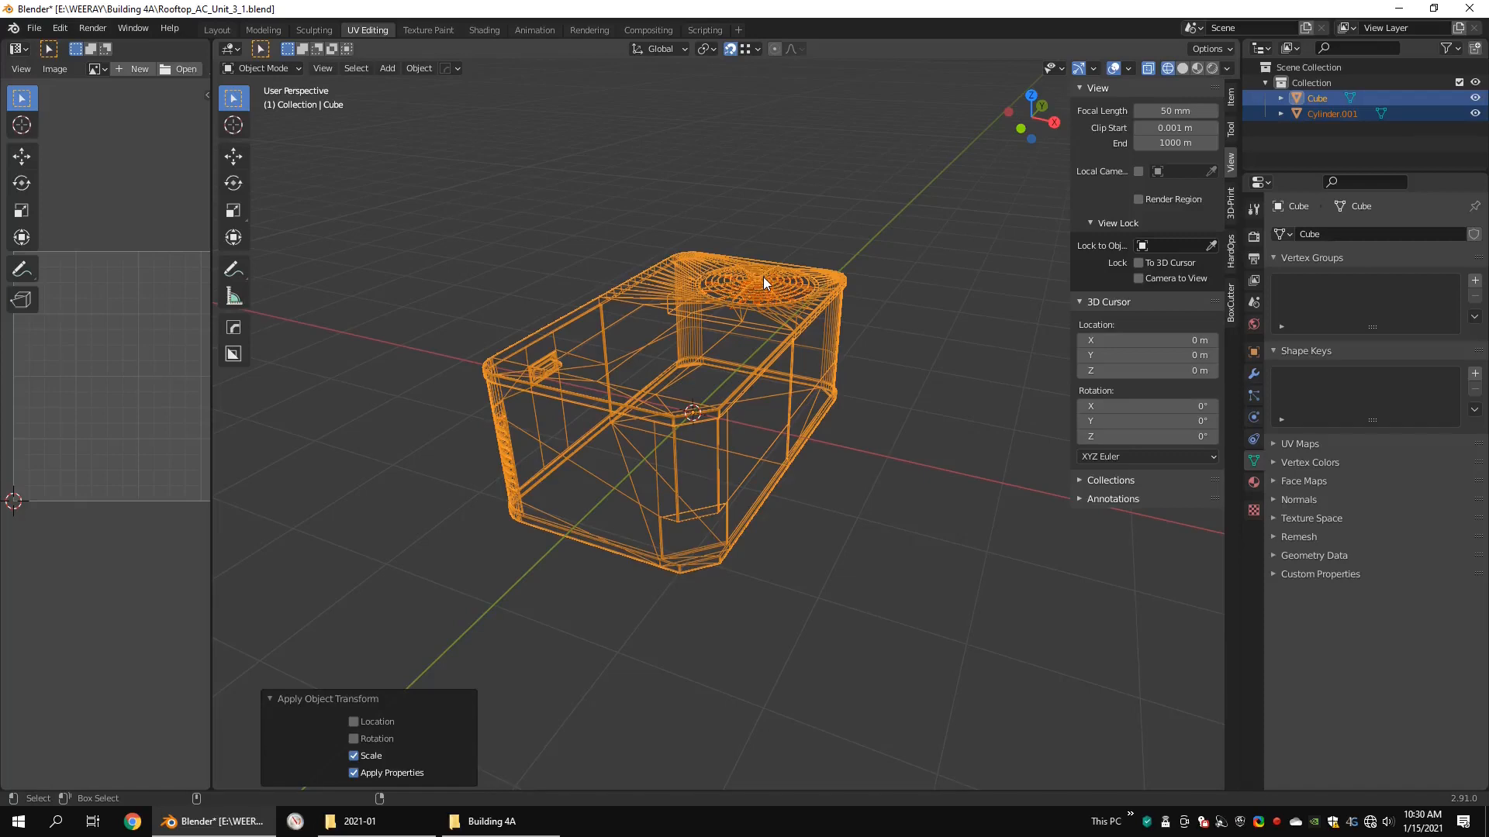
key(ctrl+s)
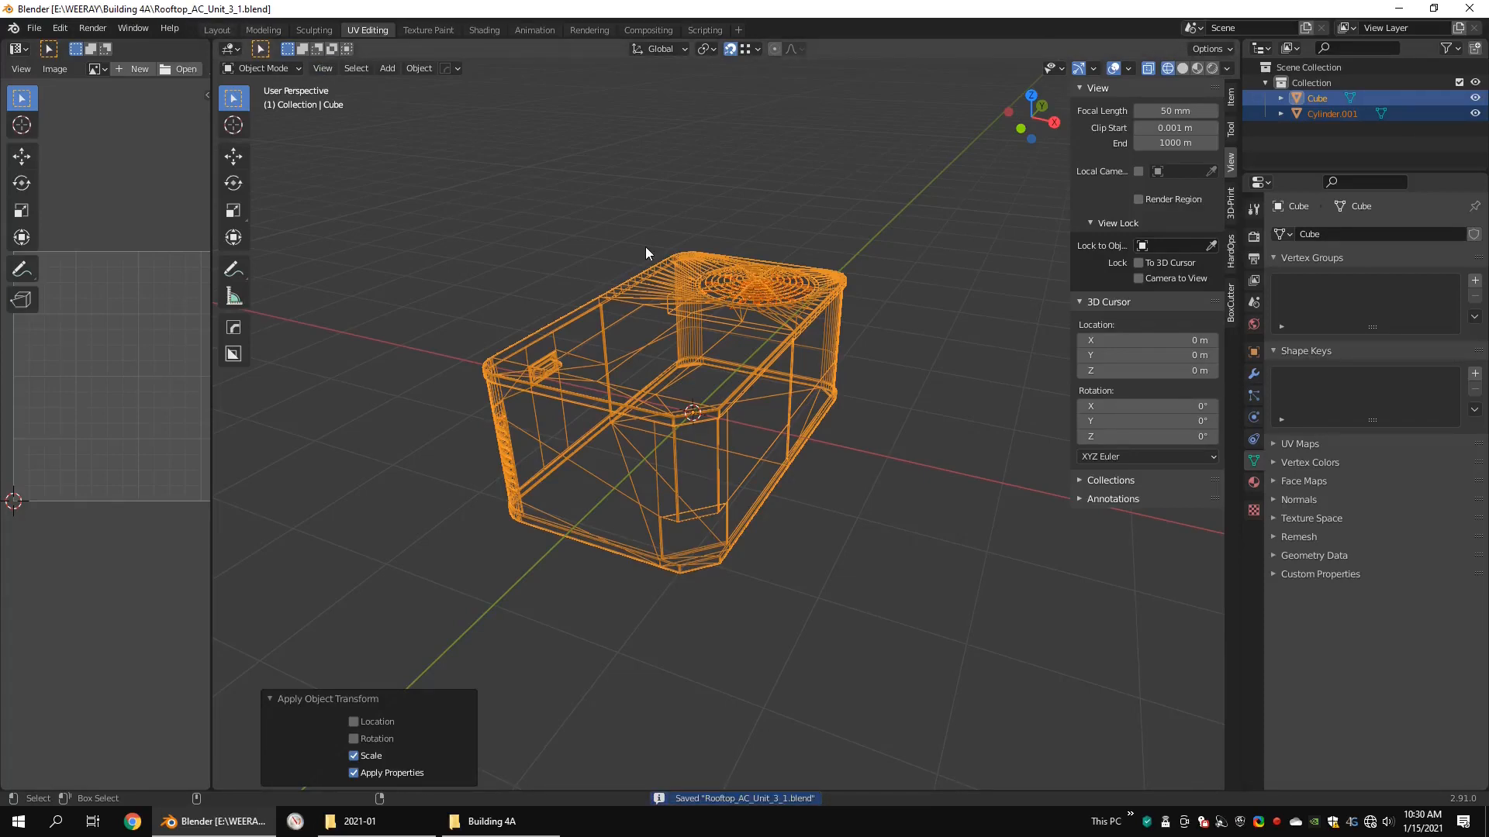
Step: Enter Edit Mode on both objects, clear the selection, and check the meshes for non-manifold geometry
key(Tab)
key(alt+a)
key(q)
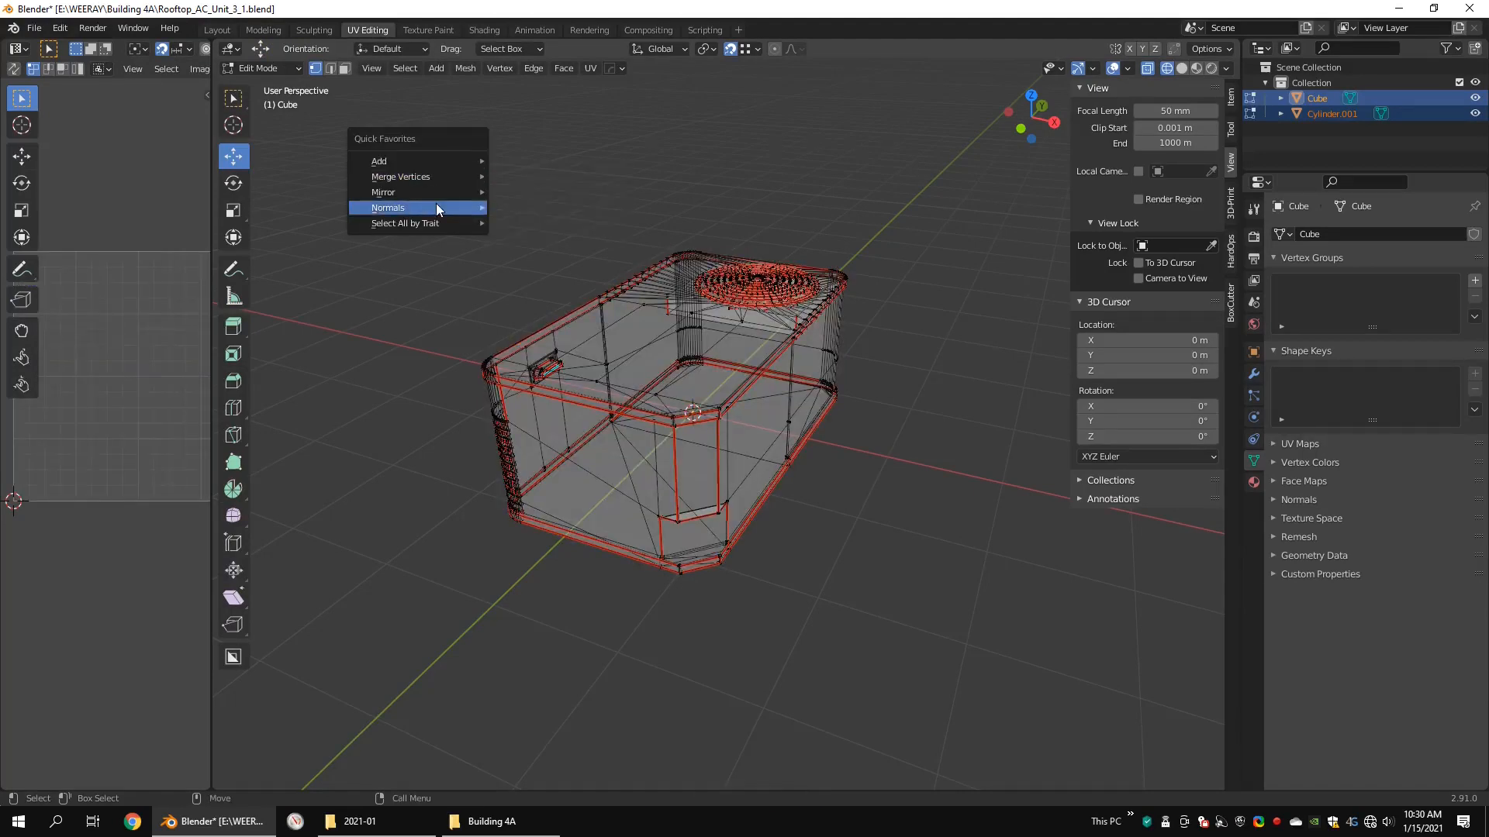
mouse_move(423, 222)
click(519, 223)
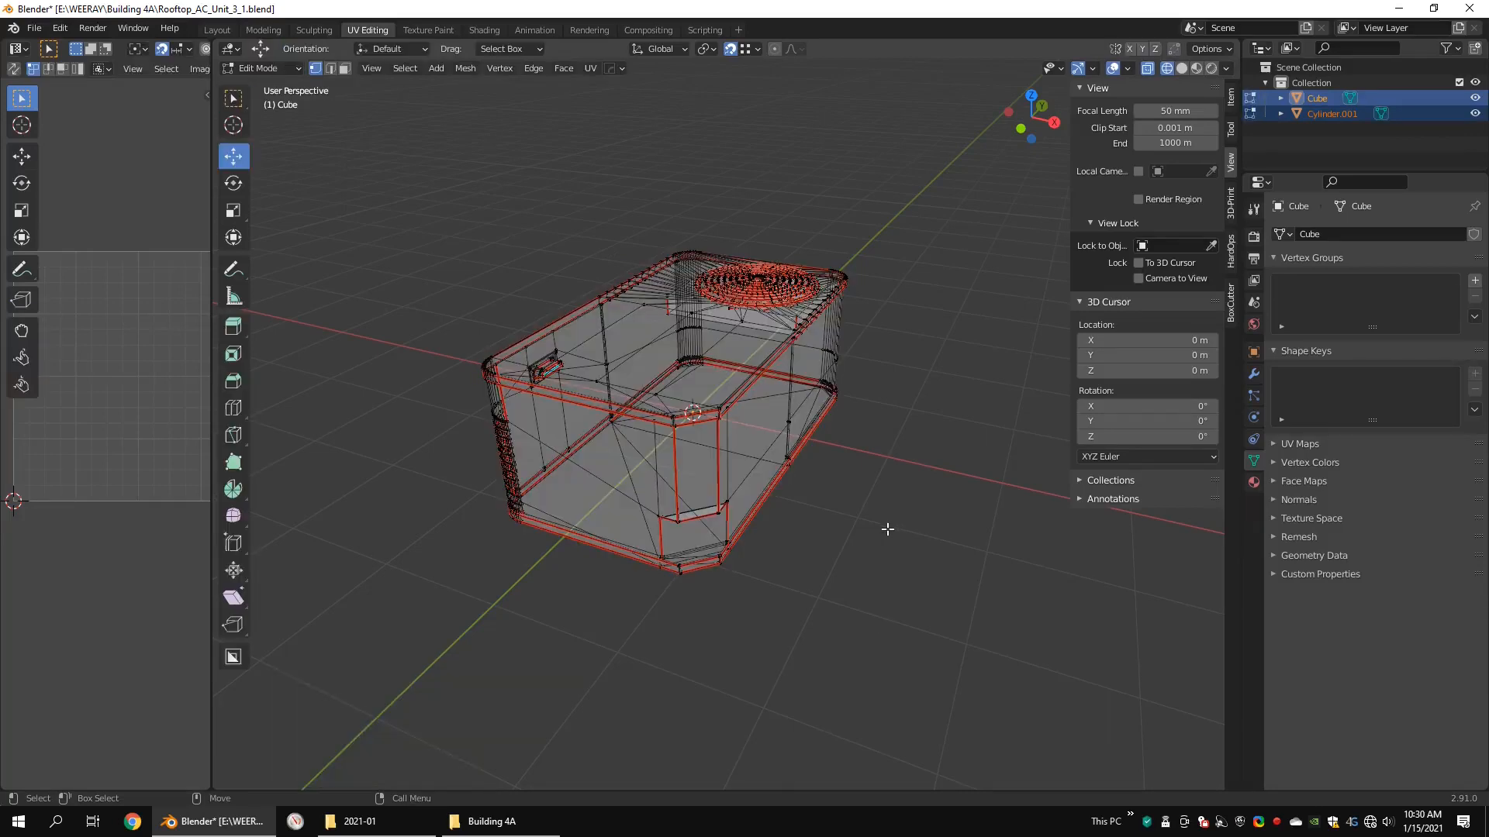
Step: Select all faces with more than four vertices and frame them in solid view on the unit's underside
key(q)
click(964, 578)
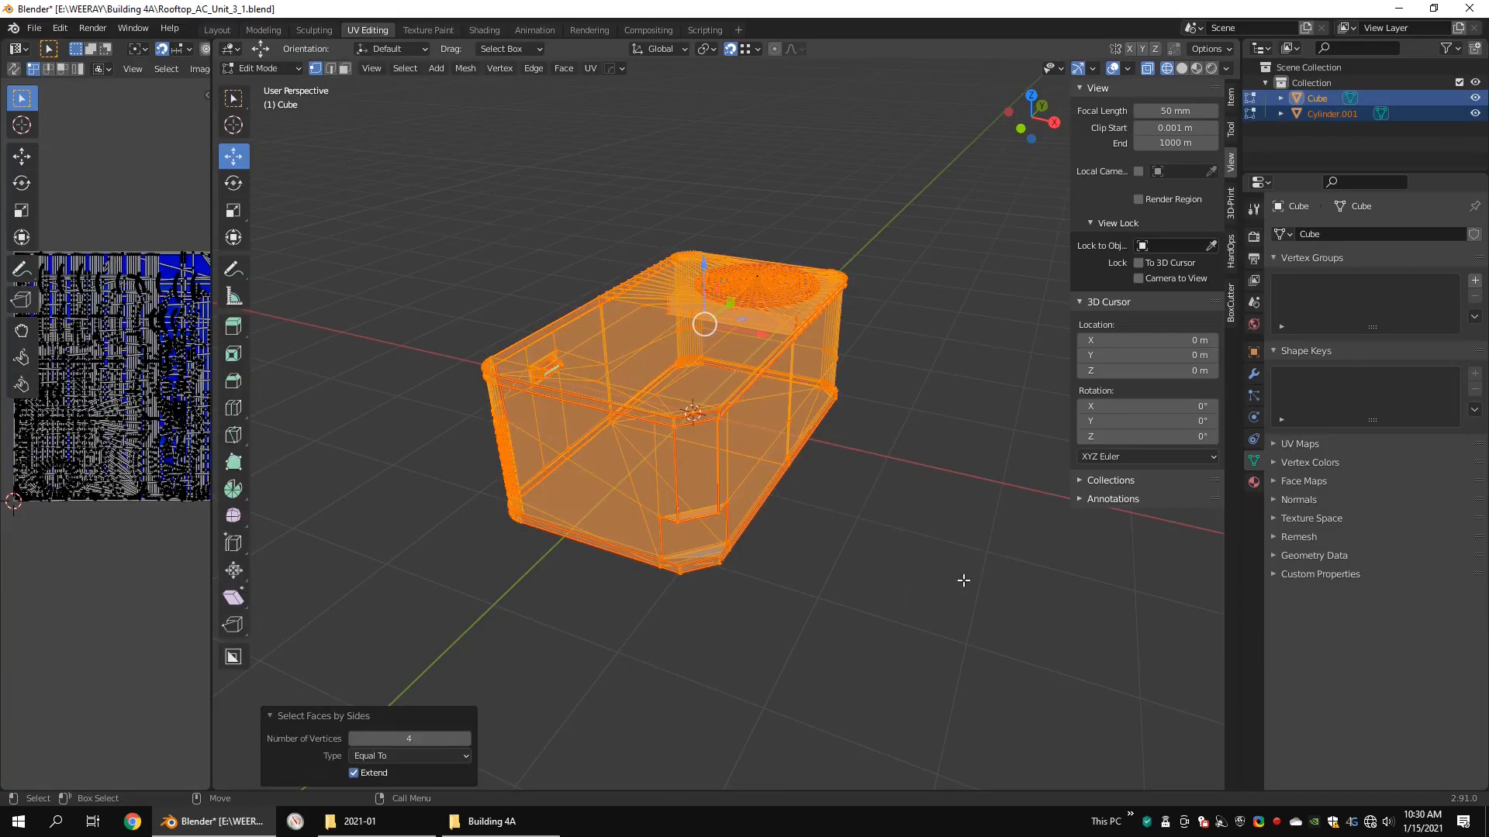
click(415, 756)
click(392, 703)
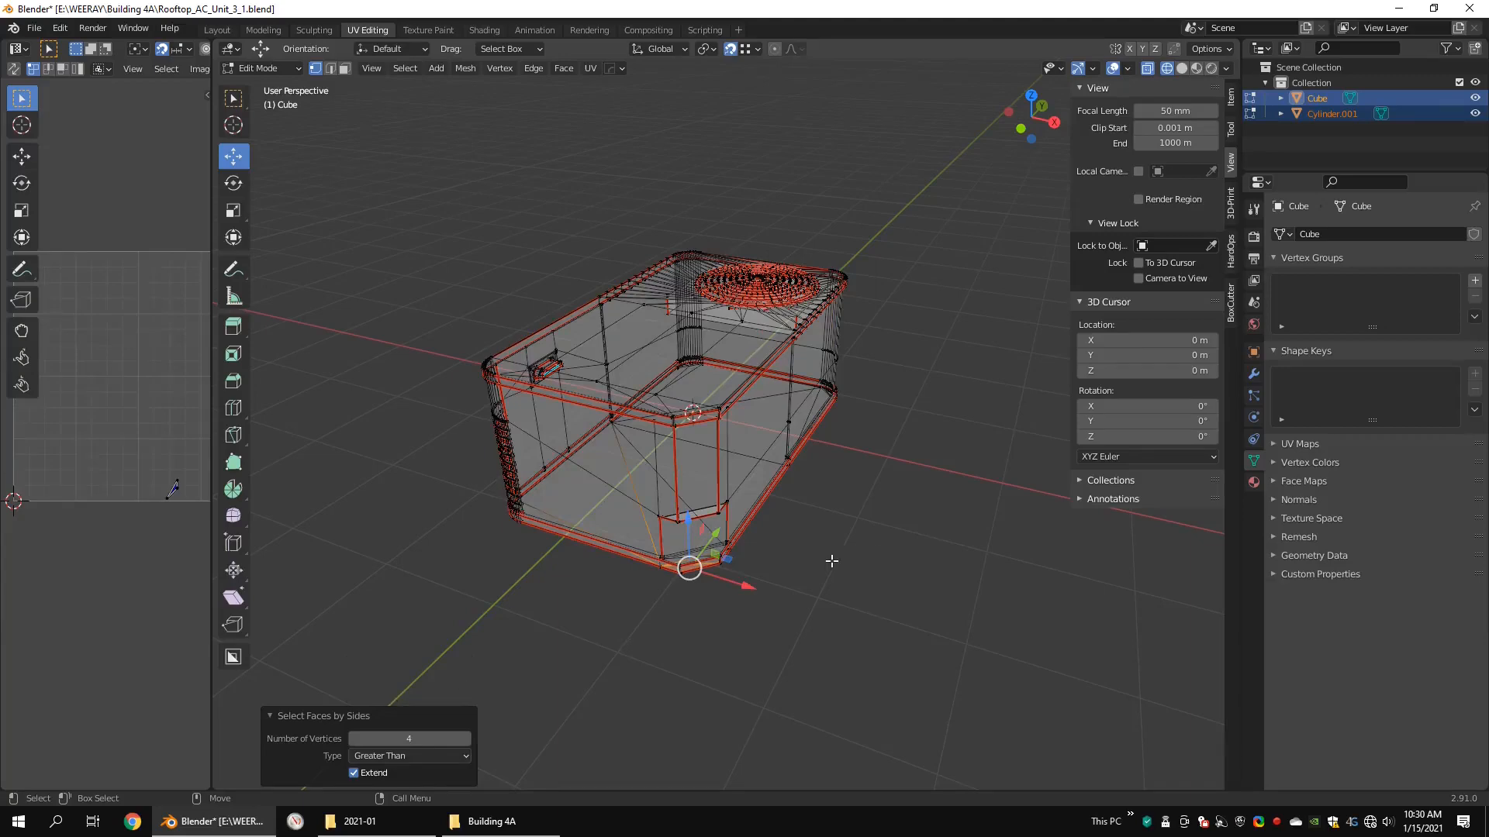
middle_drag(832, 561, 682, 449)
scroll(677, 443, up, 3)
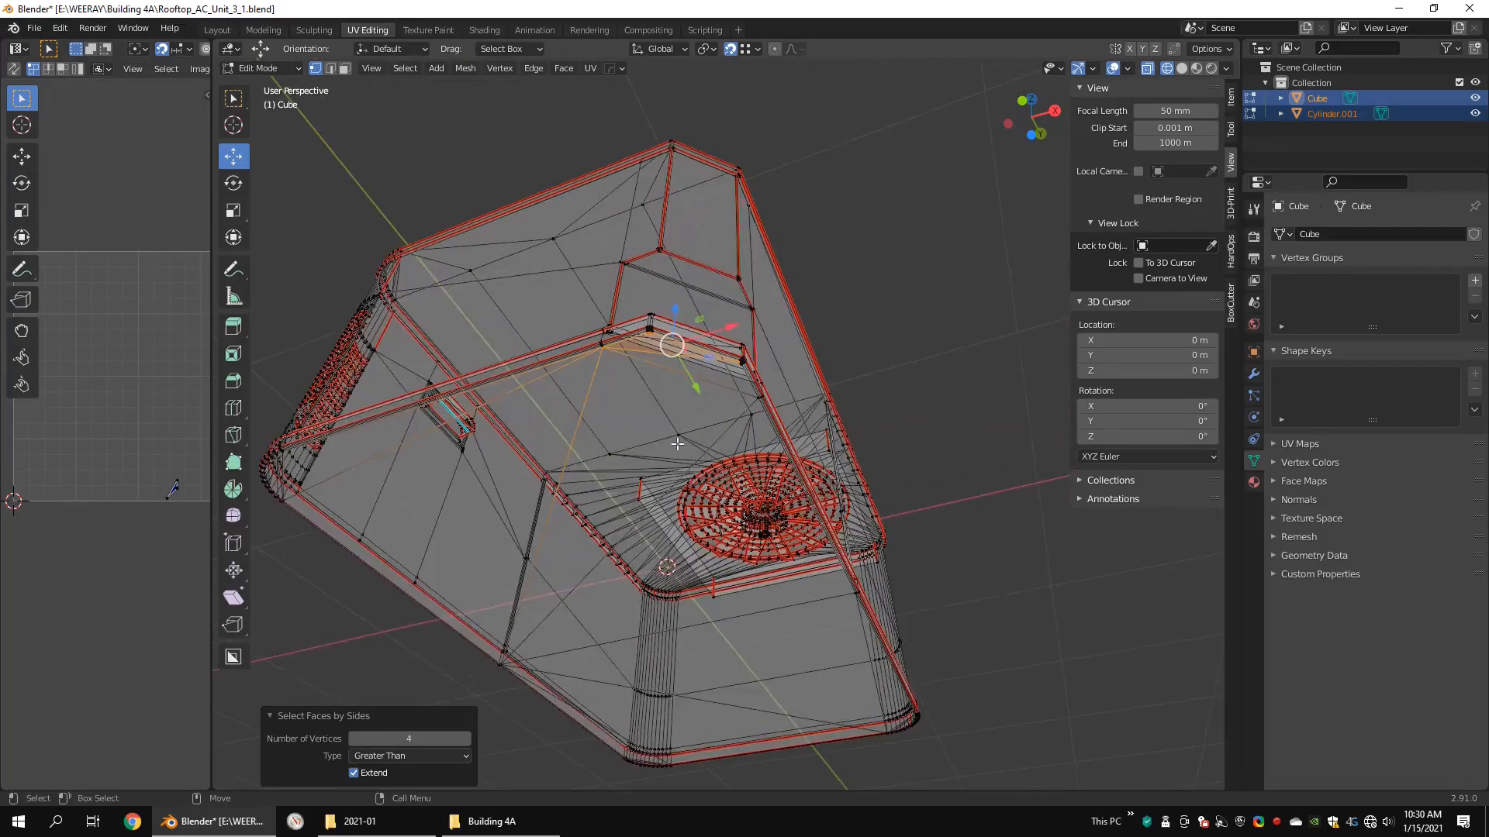
key(shift+z)
key(KP_Decimal)
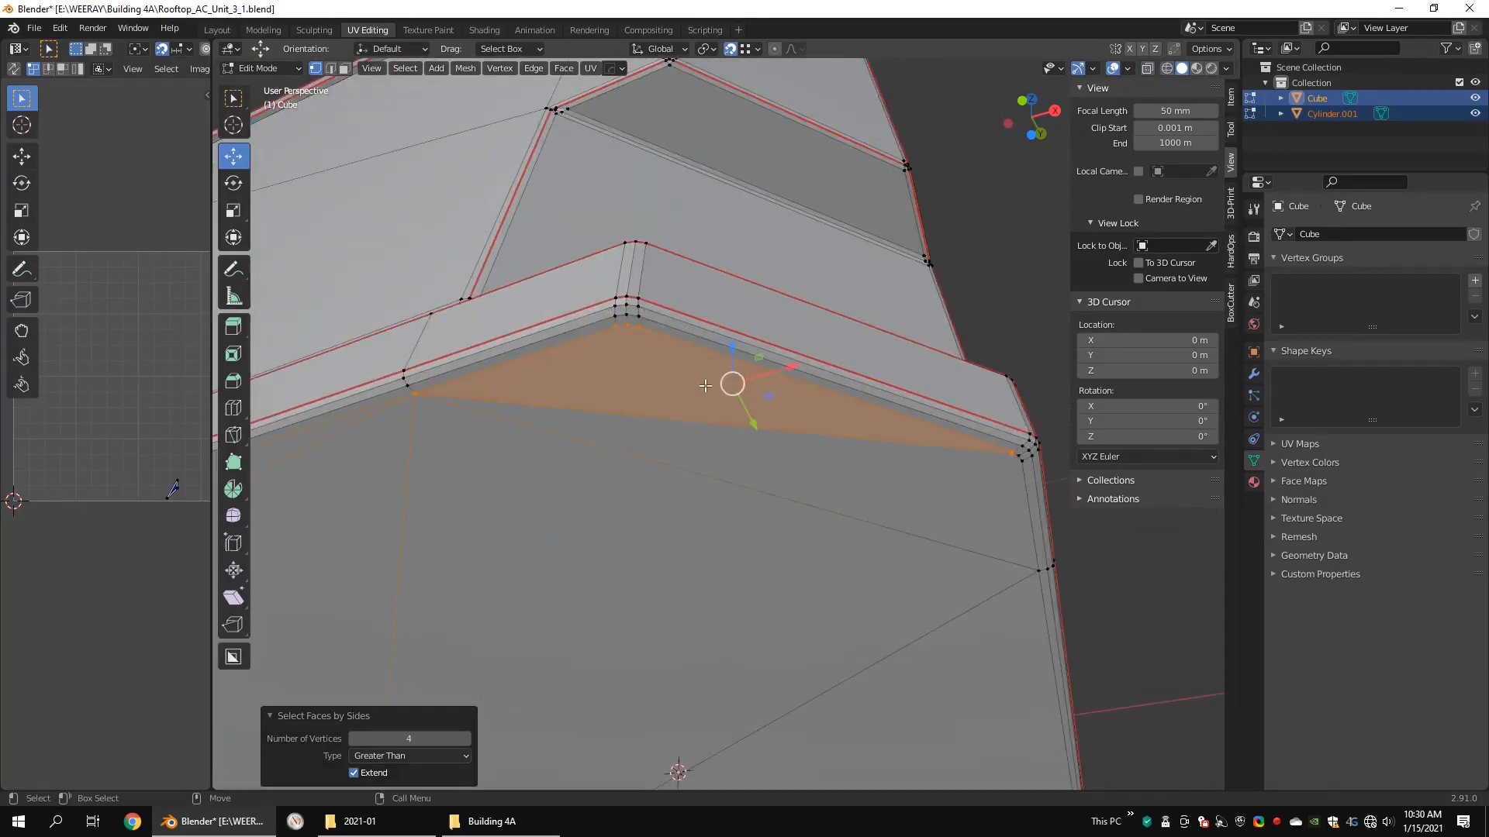
Step: Triangulate the selected n-gon at the chamfered corner of the unit's underside
key(3)
right_click(658, 370)
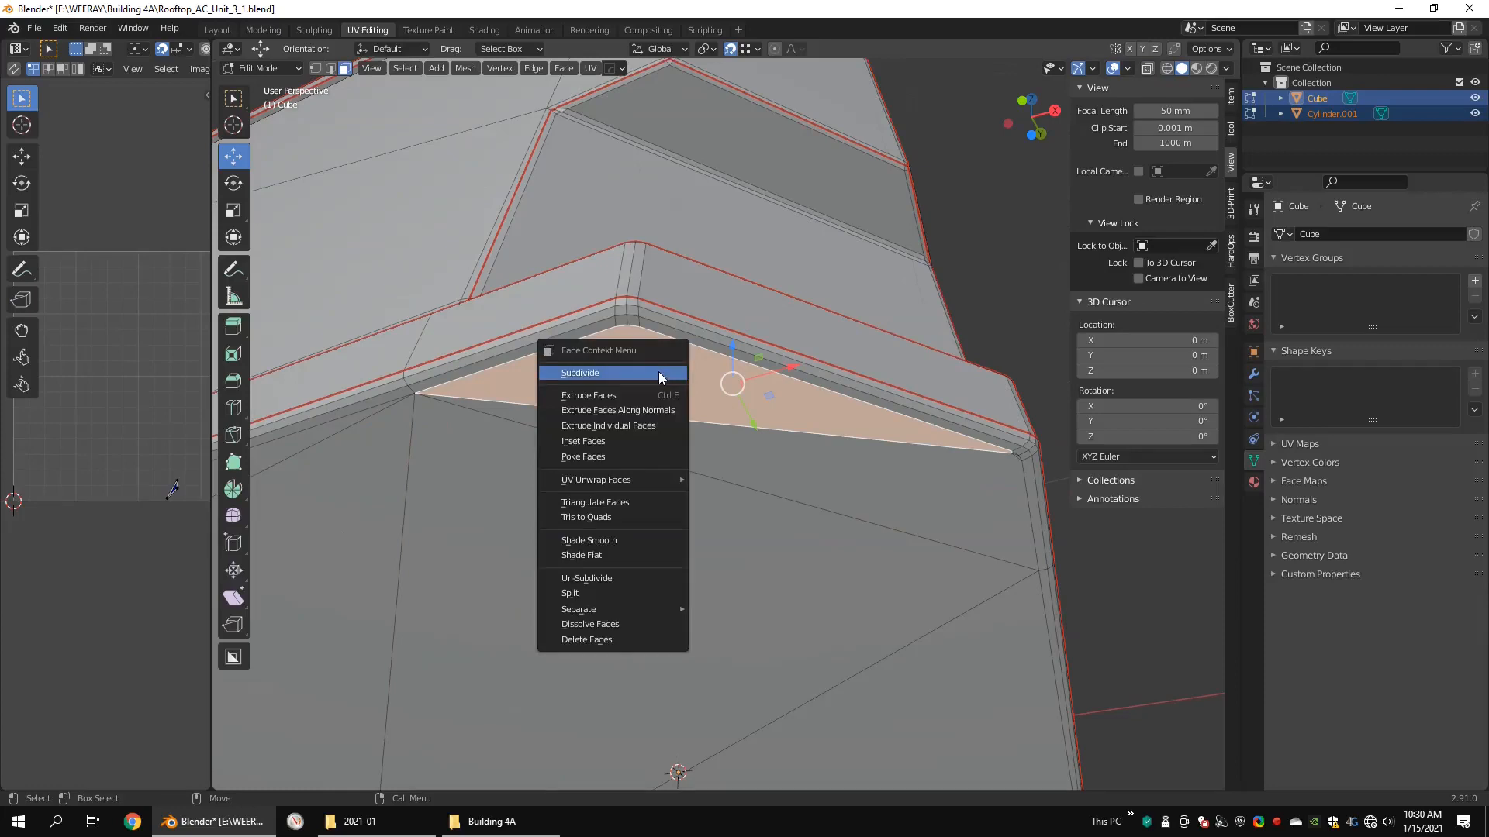
click(597, 498)
click(943, 535)
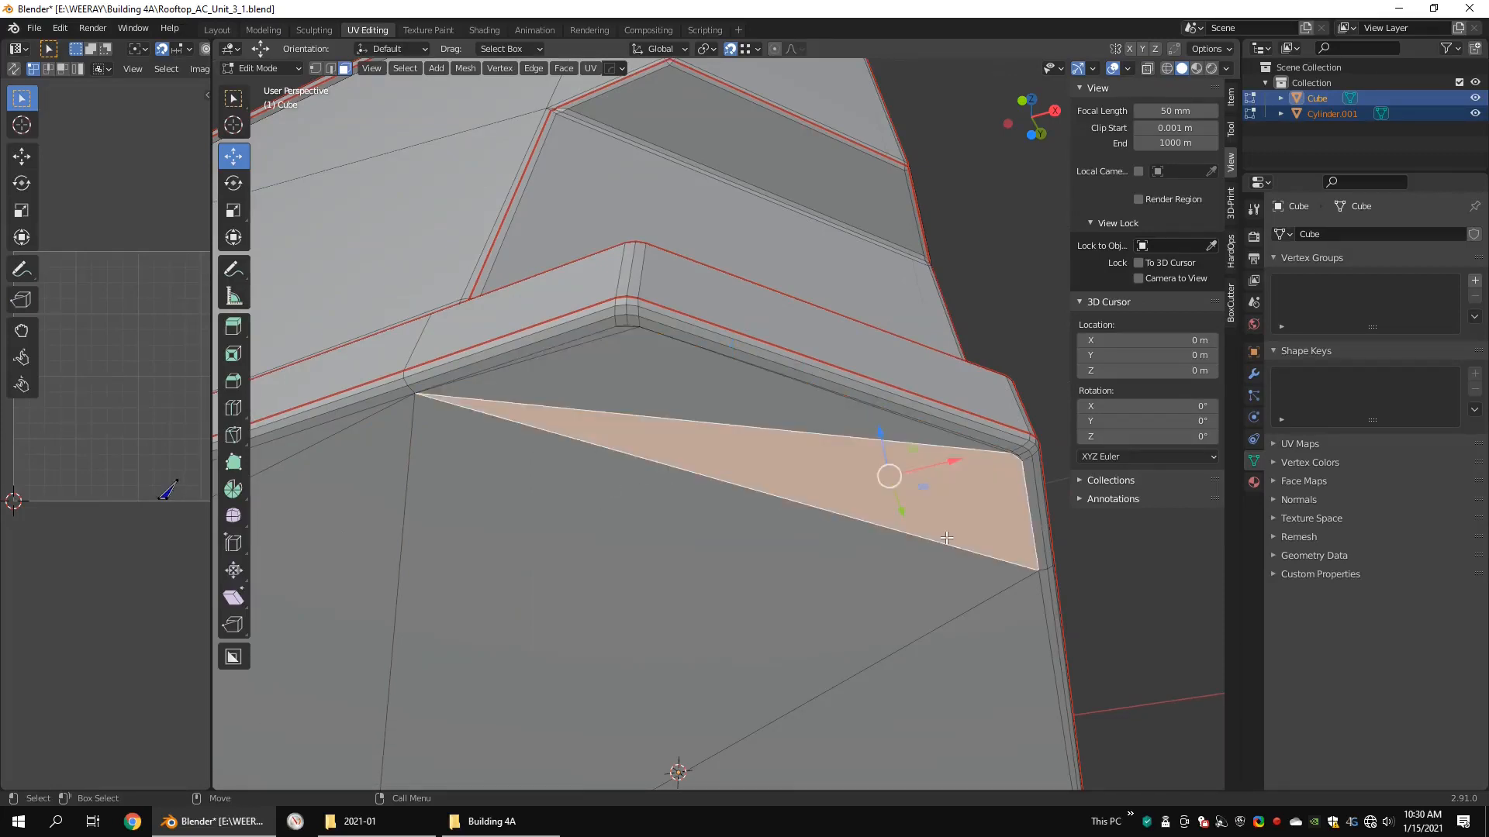
scroll(929, 514, down, 5)
scroll(929, 514, down, 3)
middle_drag(869, 473, 831, 581)
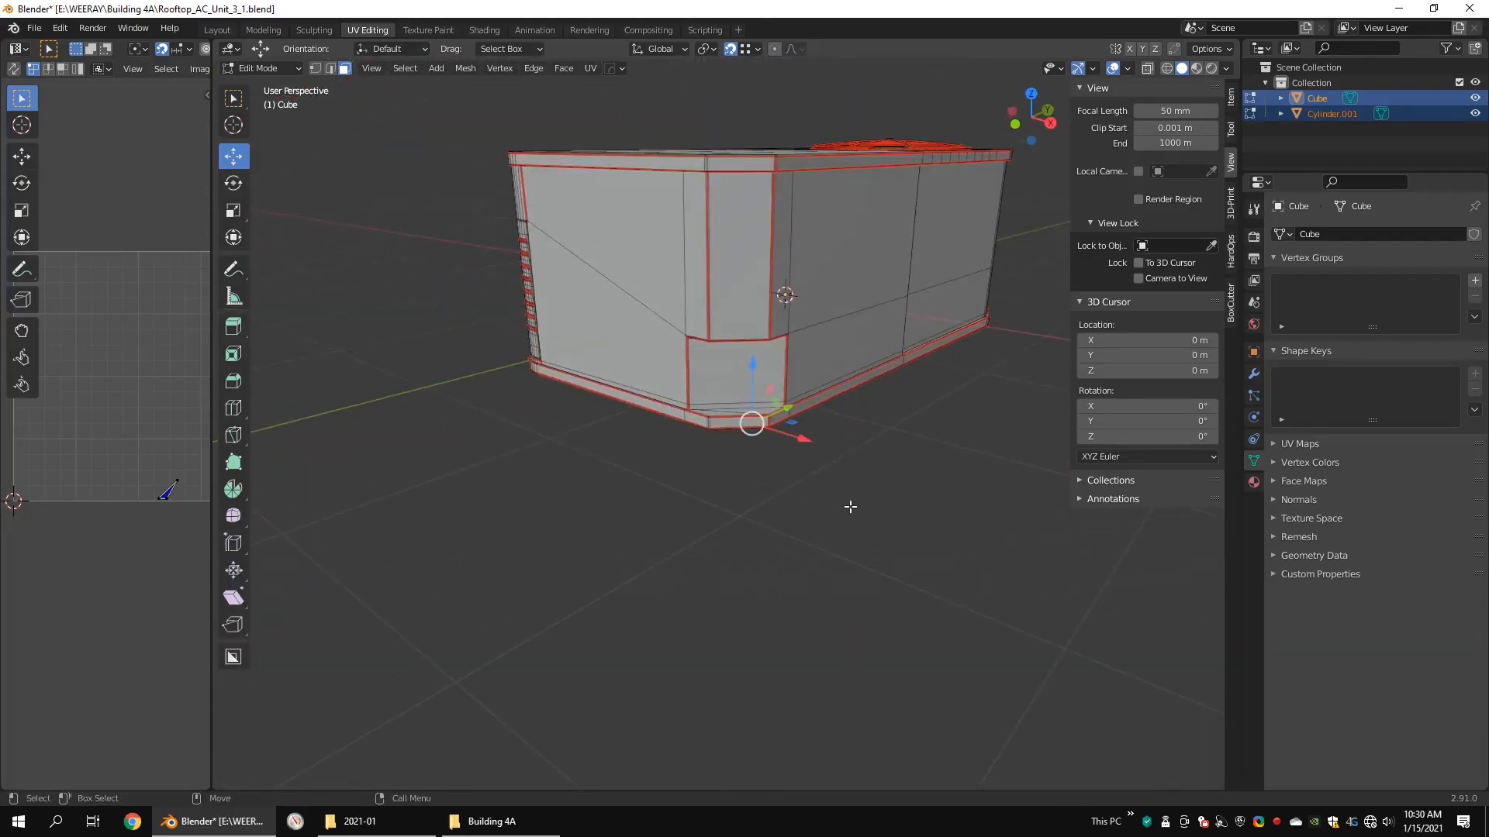
Step: Return to wireframe vertex selection, clear the selection, and recheck both meshes for non-manifold geometry
key(shift+z)
scroll(857, 491, down, 5)
key(1)
scroll(860, 486, down, 3)
drag(930, 238, 508, 548)
scroll(887, 322, up, 3)
key(q)
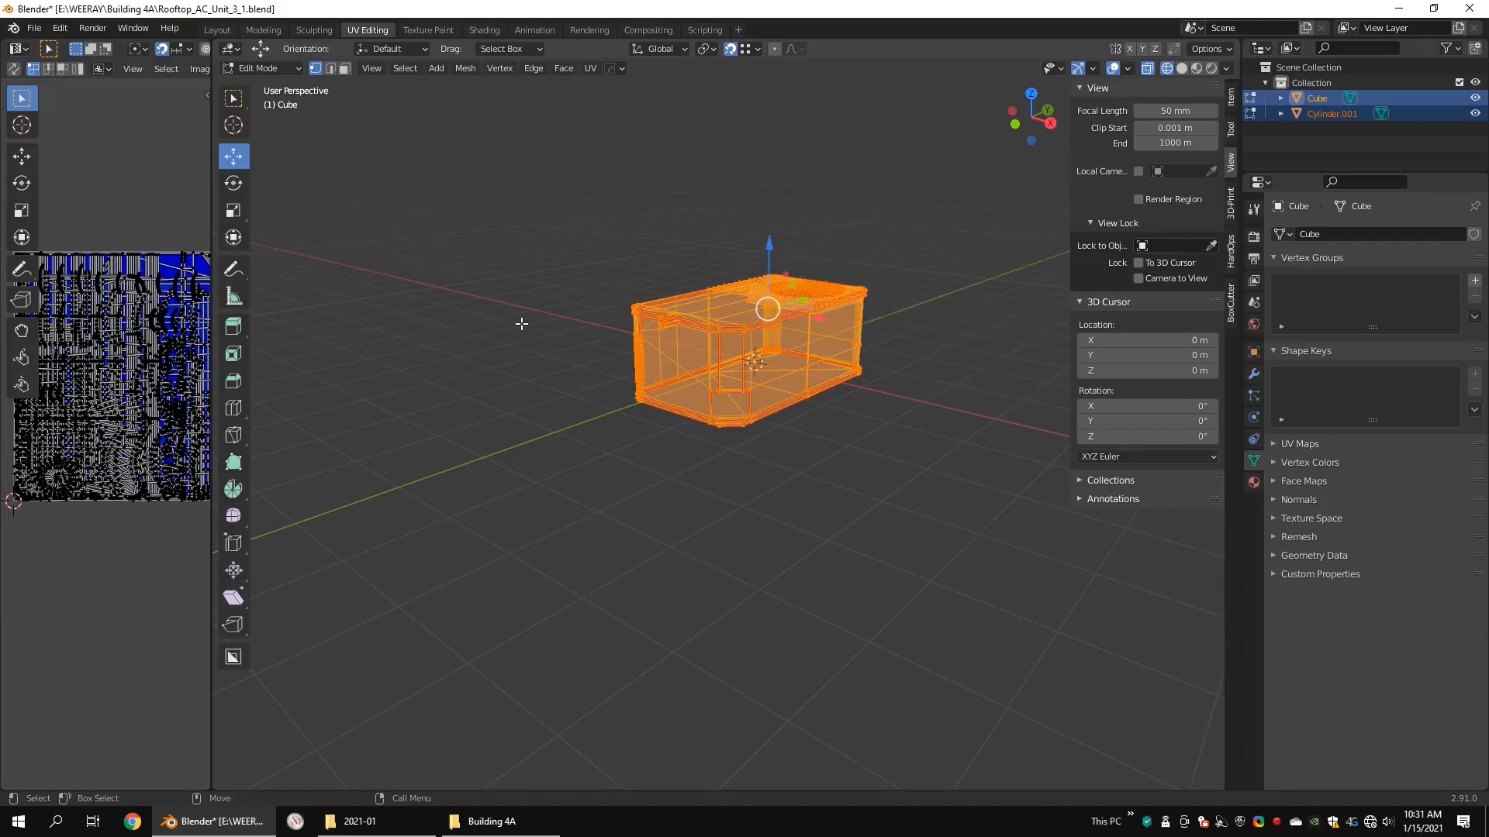
key(alt+a)
key(q)
mouse_move(520, 320)
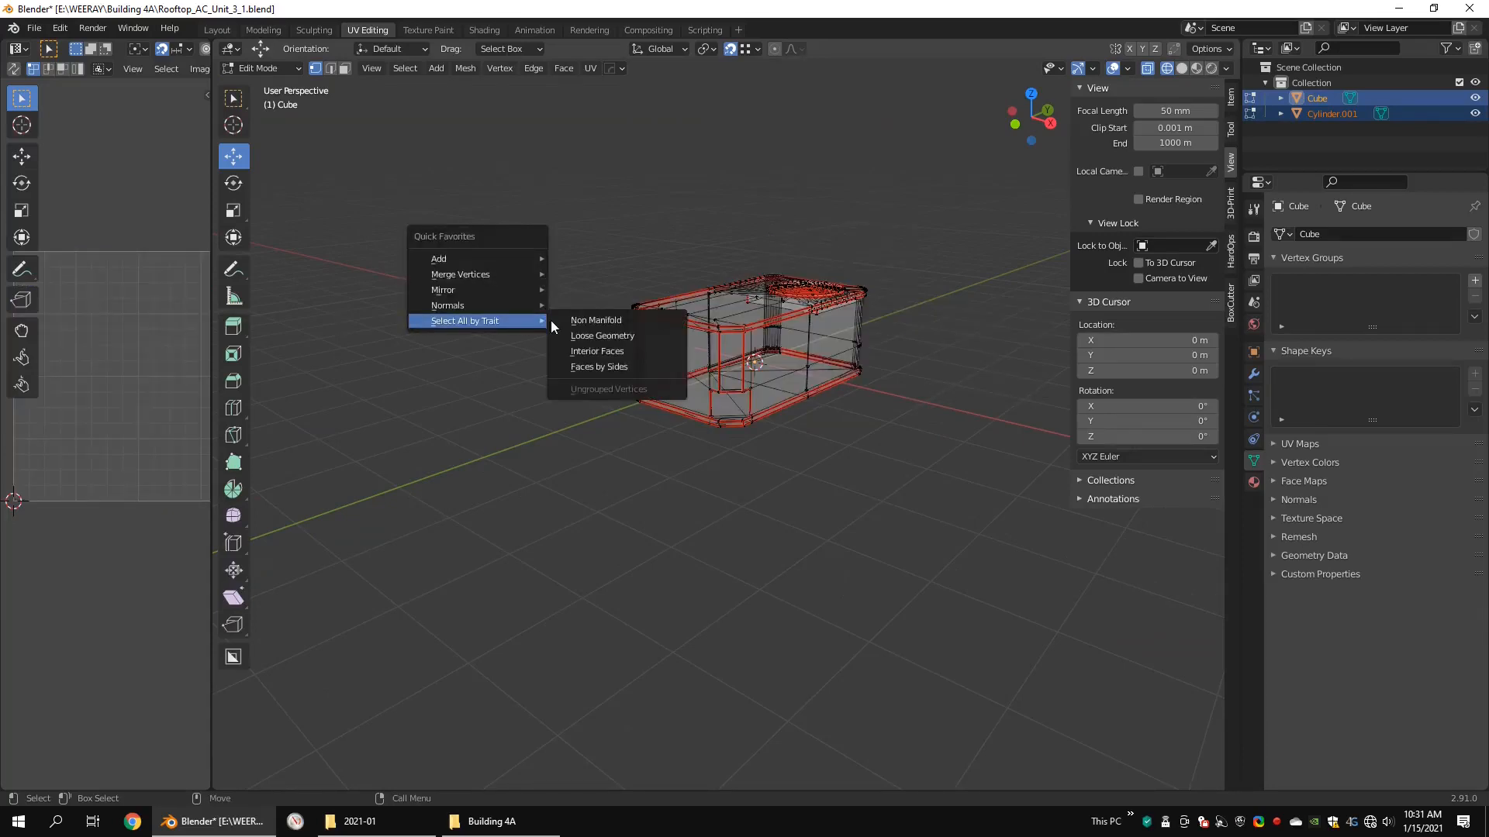
click(575, 321)
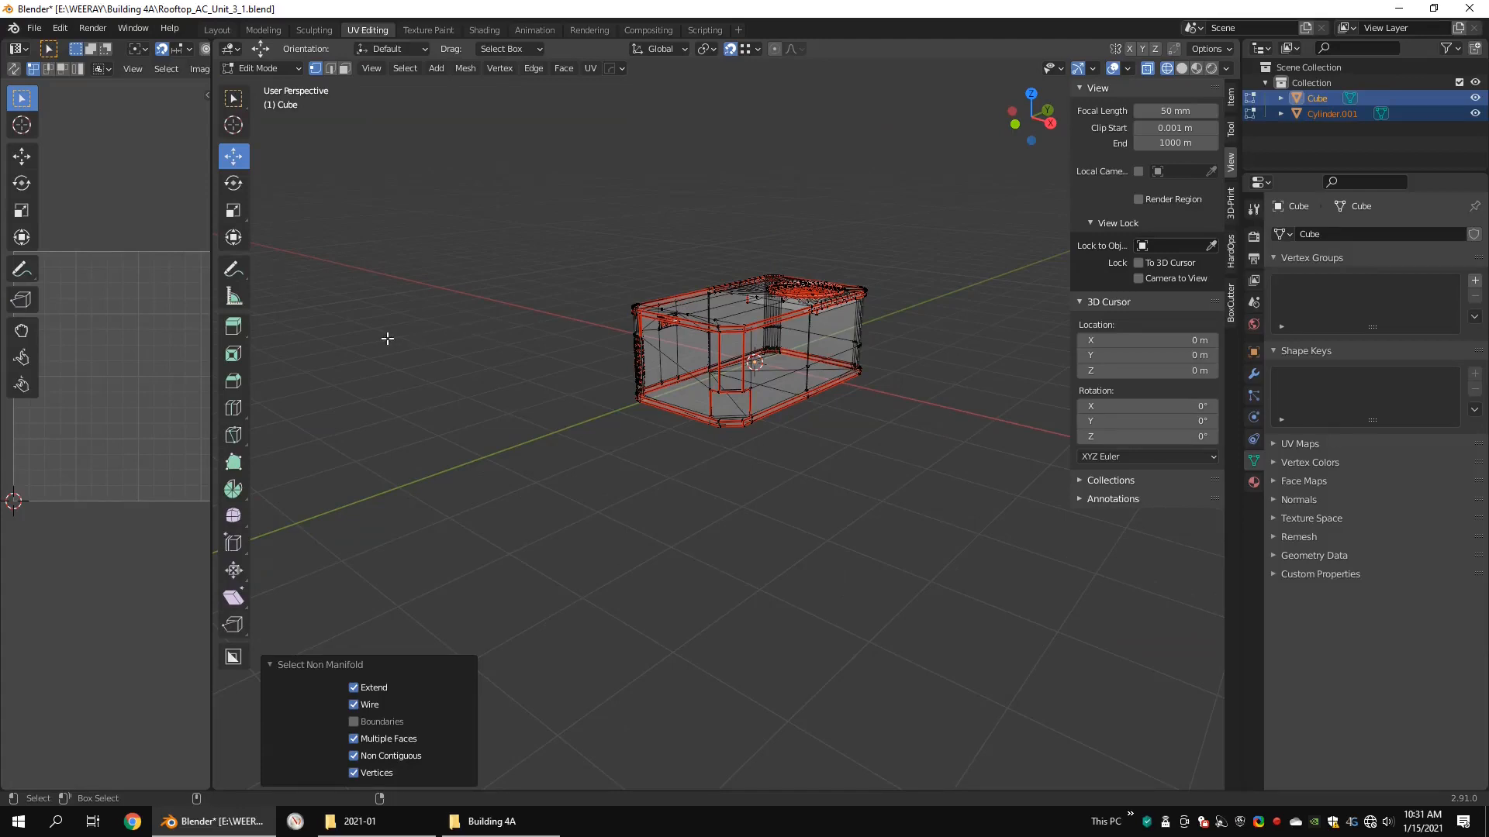
Step: Recheck the meshes for faces with more than four vertices and return to Object Mode
key(q)
mouse_move(388, 338)
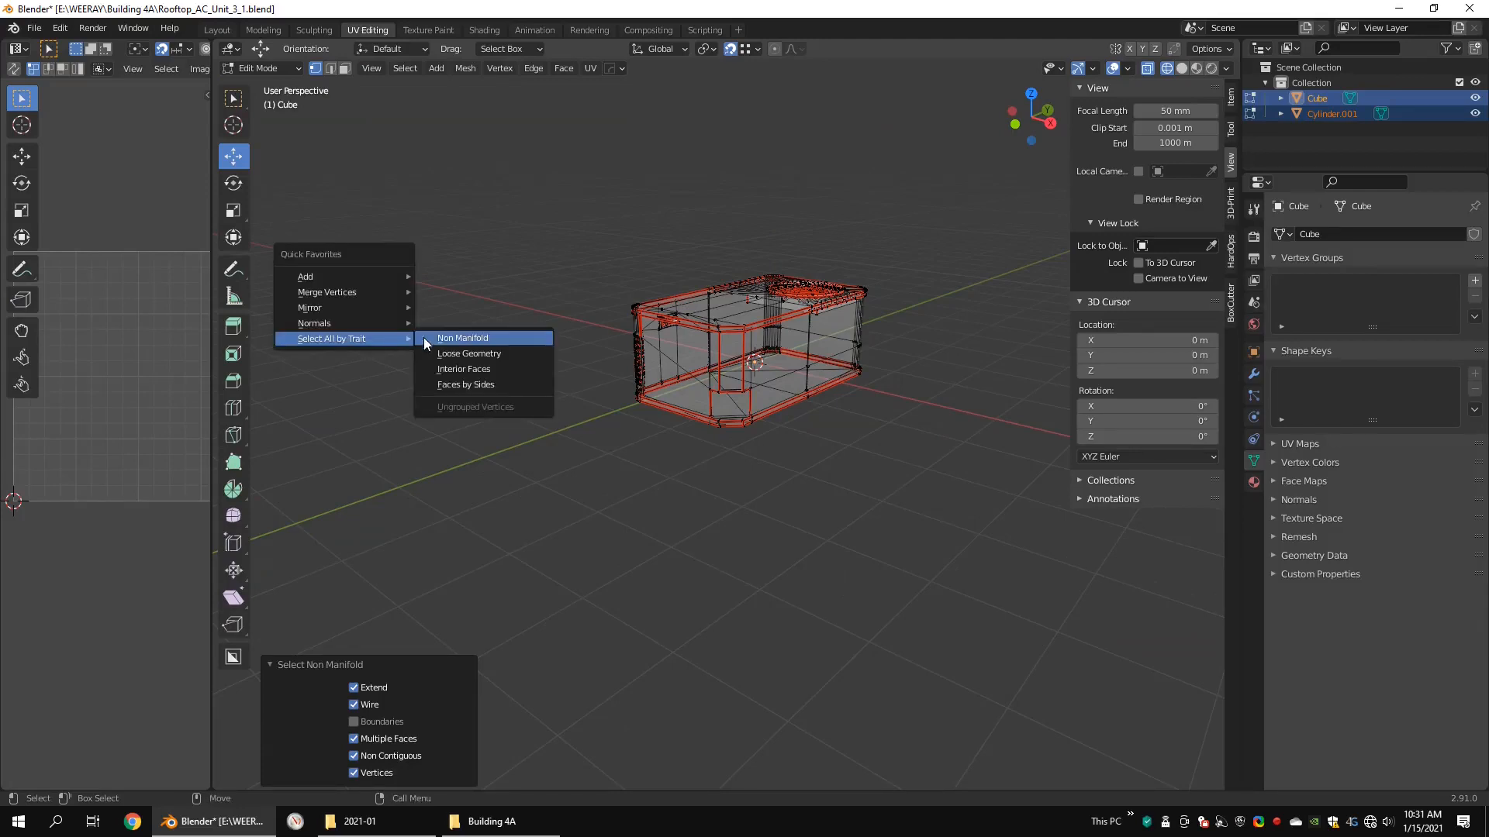
click(456, 384)
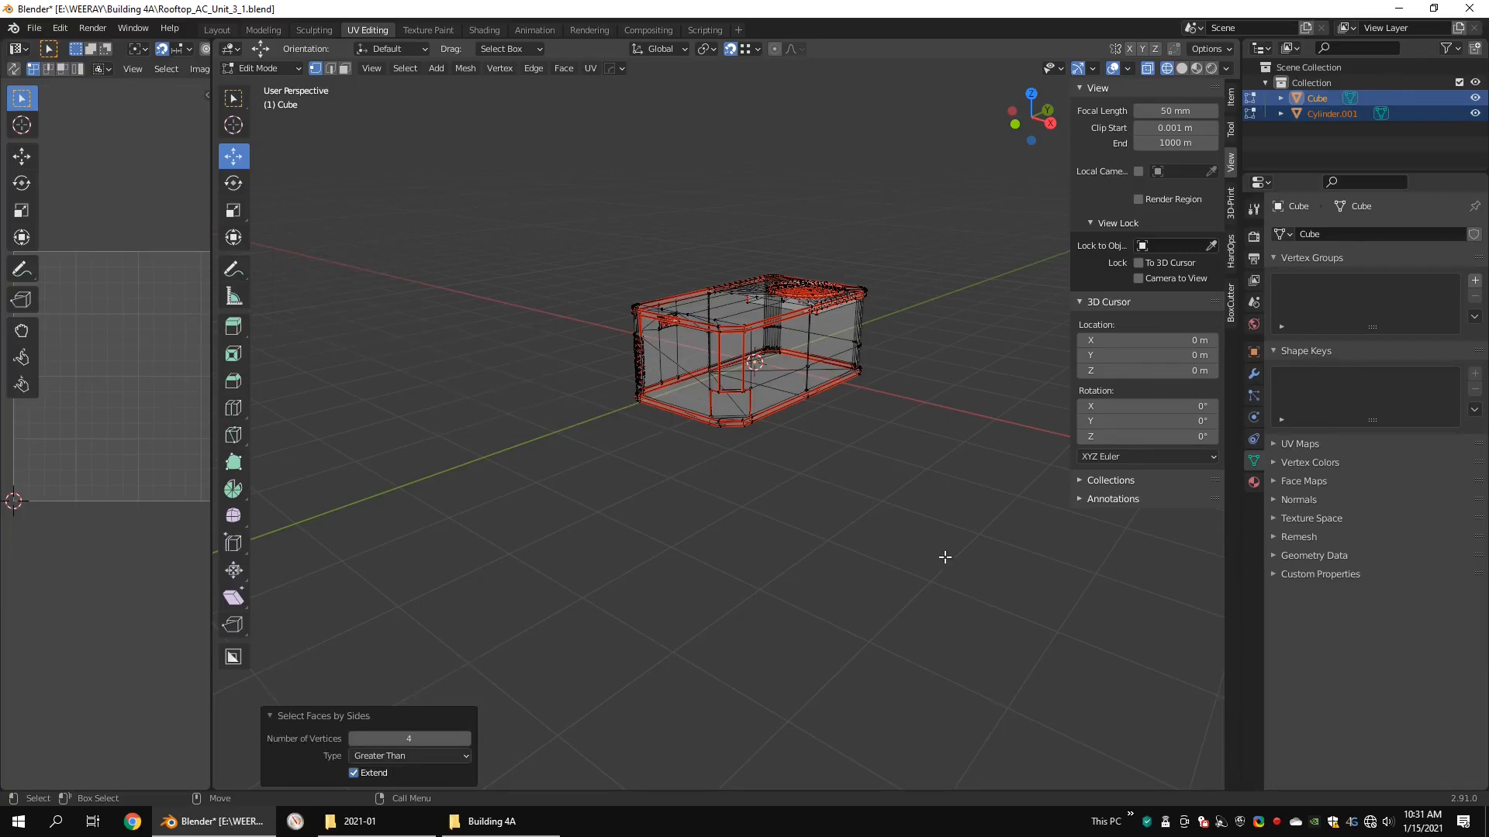
key(Tab)
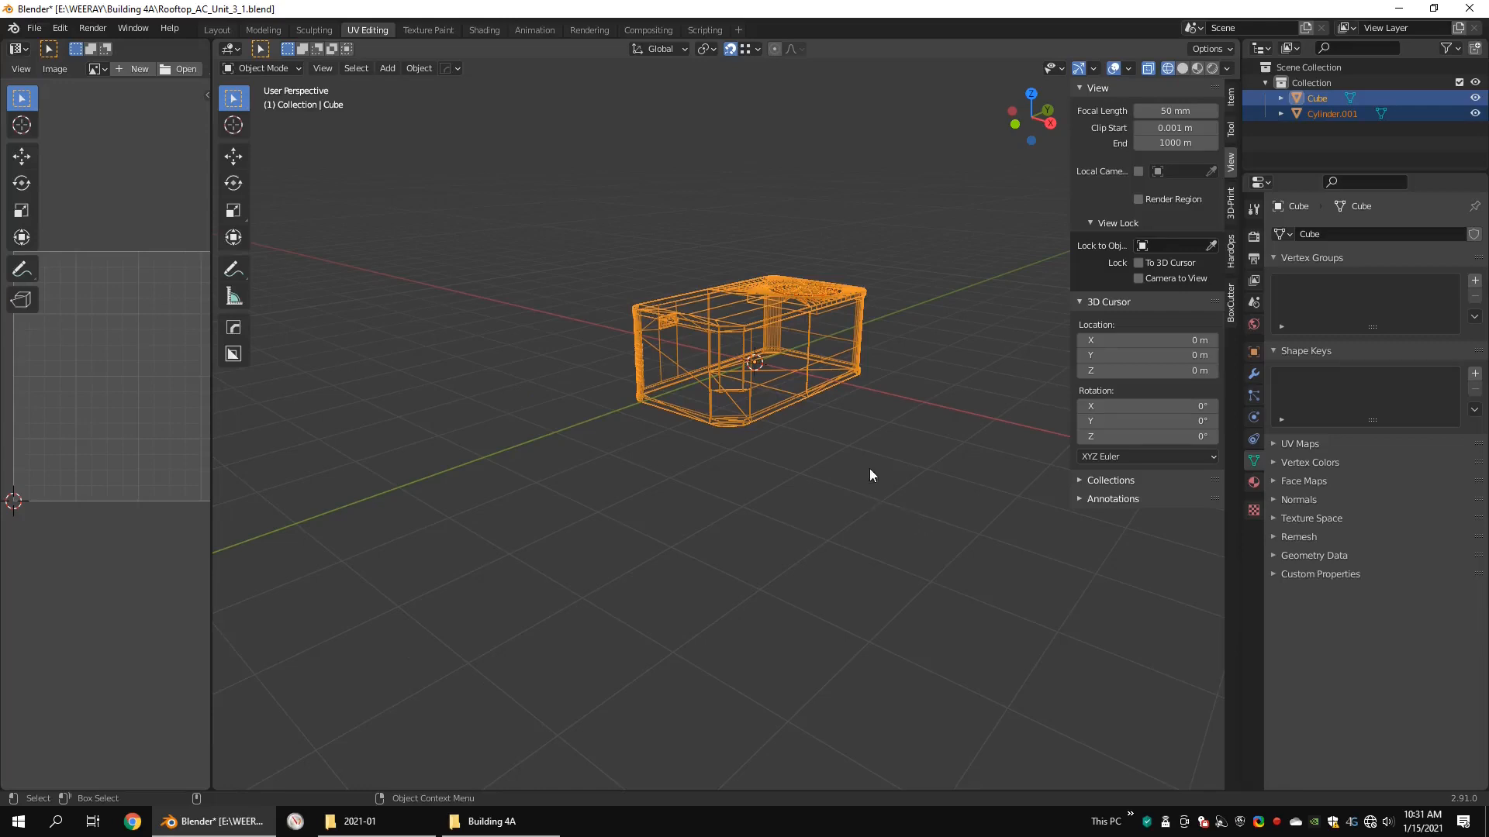
mouse_move(870, 470)
middle_down()
mouse_move(871, 447)
mouse_move(861, 487)
middle_up()
Step: Select the whole geometry of both objects in Edit Mode and unwrap it with a margin of 0.001
key(Tab)
drag(940, 218, 392, 671)
key(u)
click(413, 730)
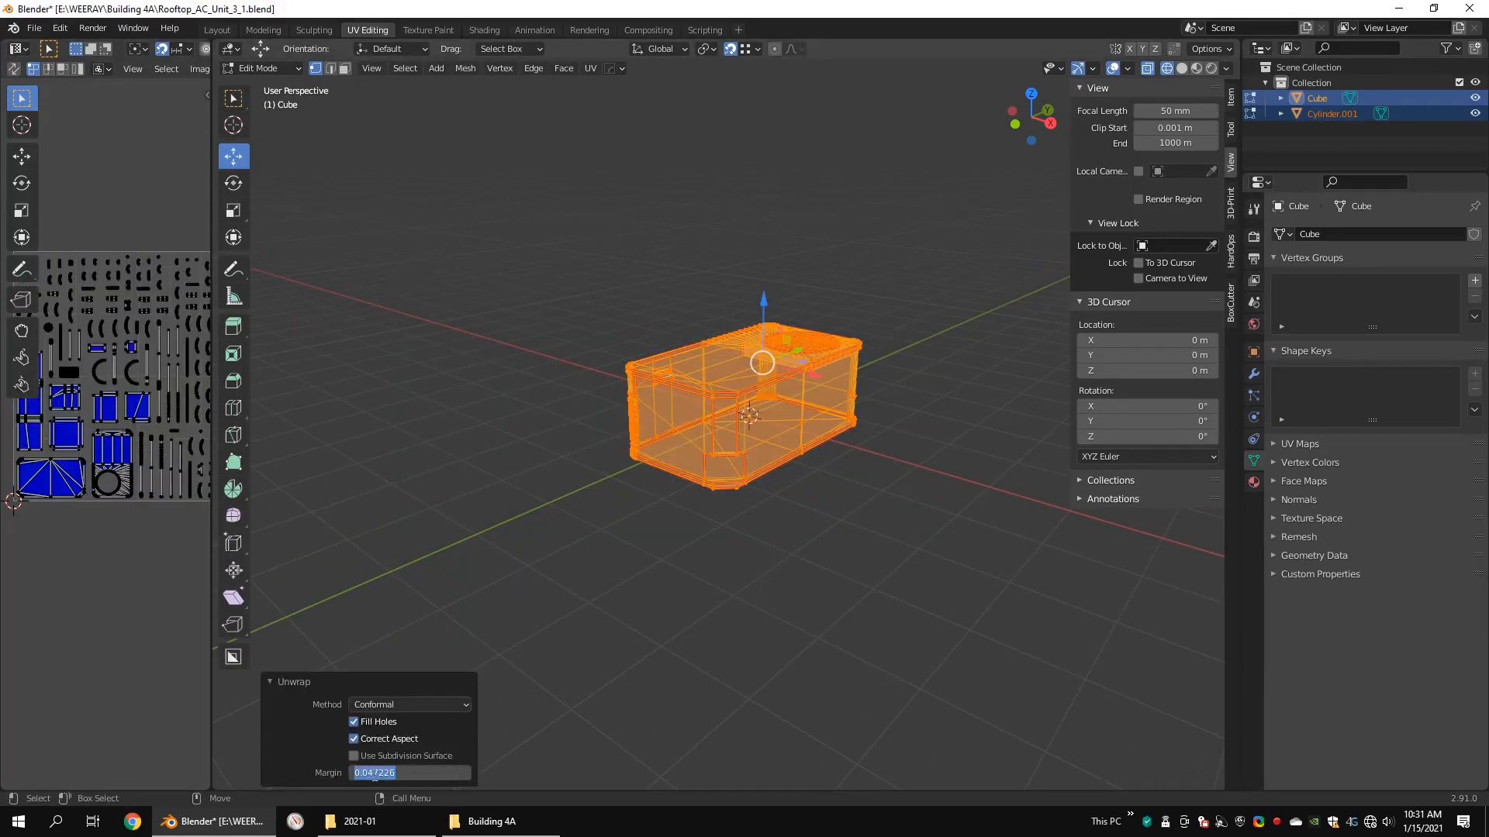
click(431, 773)
text(0.001)
key(Return)
Step: Enlarge the UV editor, select all UV islands, and pack them with UVPackmaster2
drag(211, 339, 722, 310)
key(n)
scroll(384, 258, up, 2)
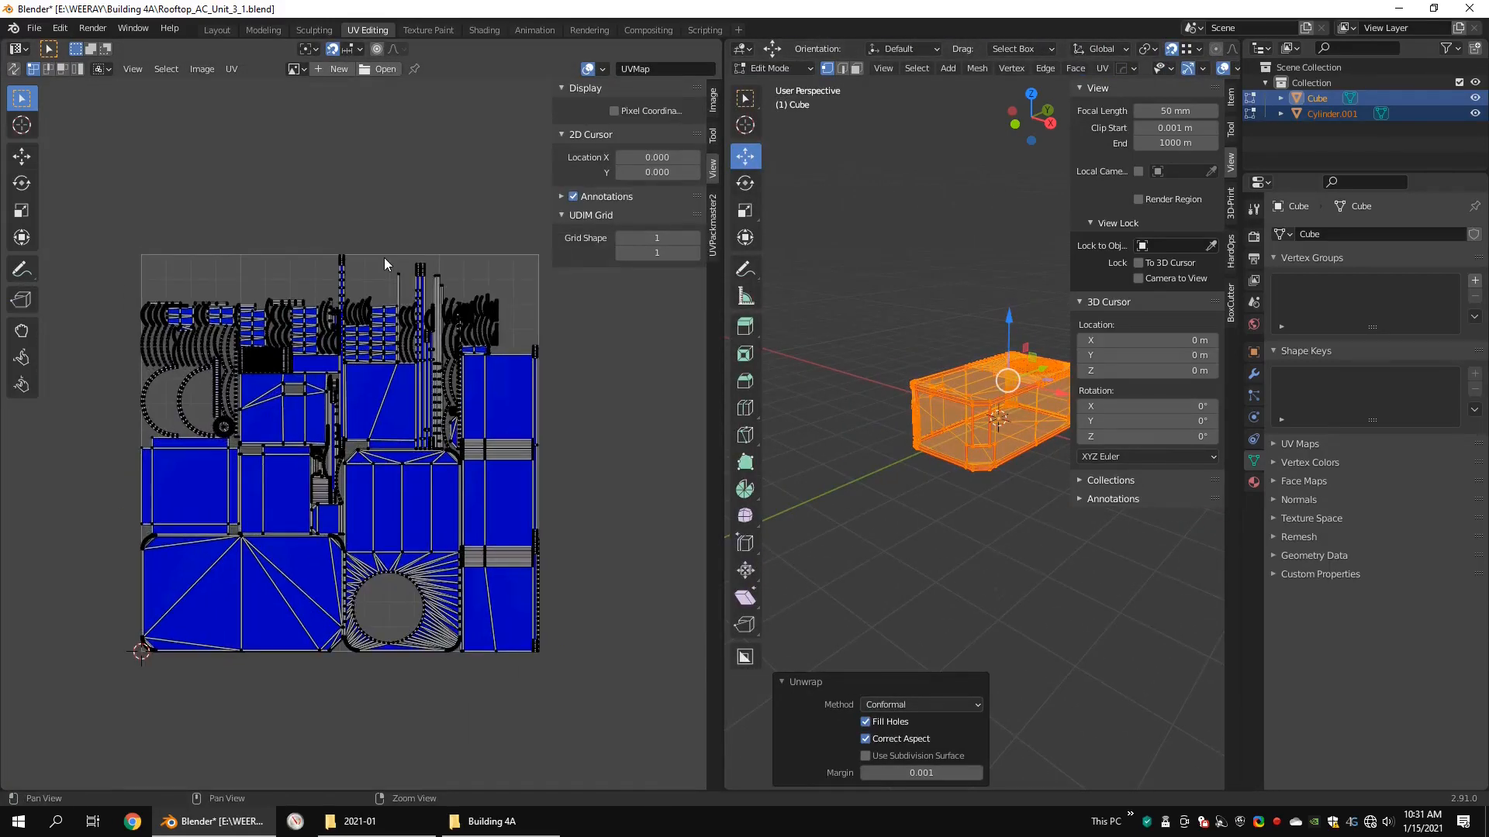
key(a)
click(713, 223)
click(626, 203)
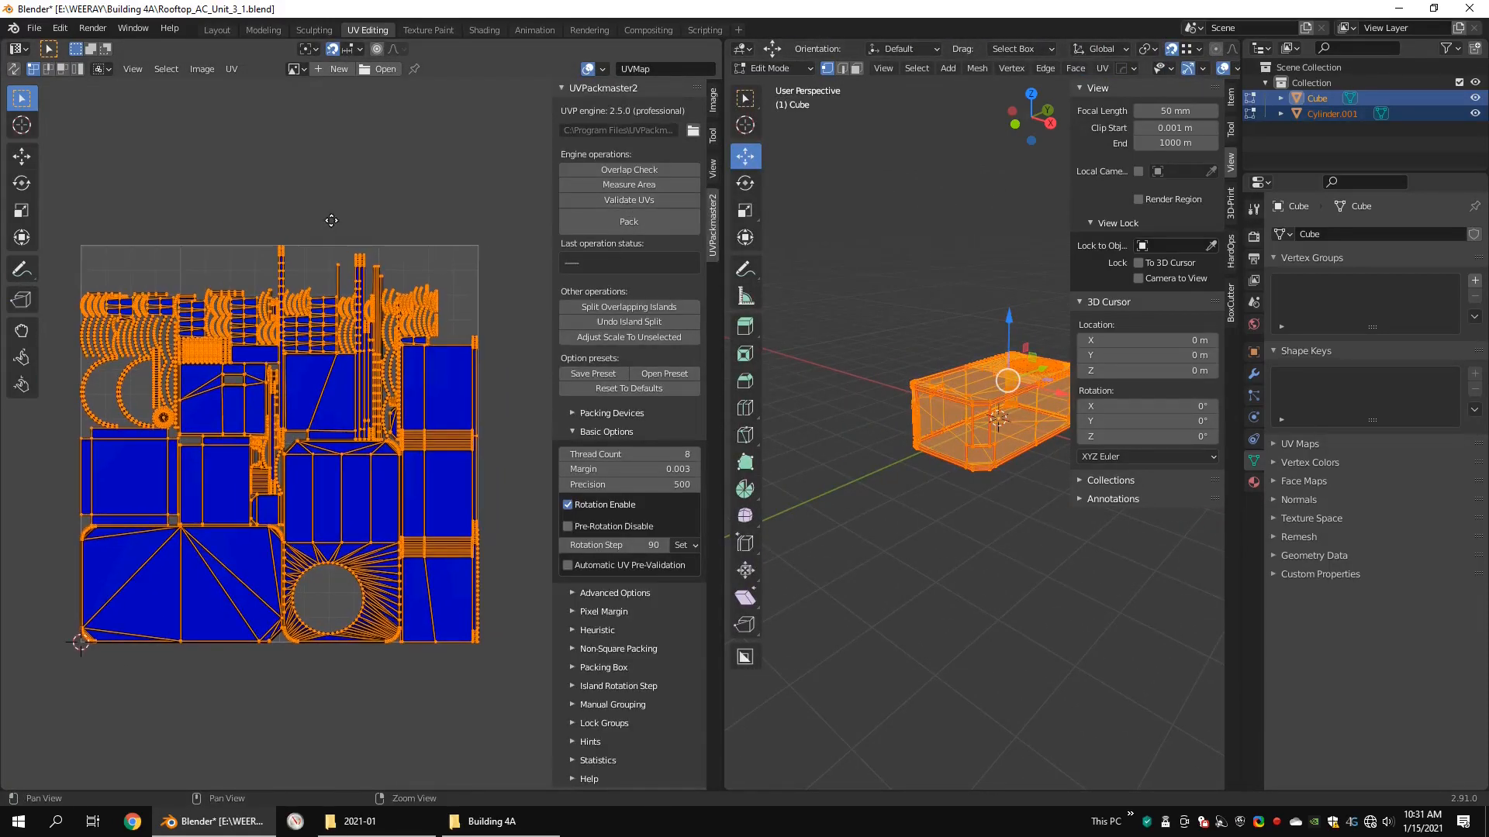
click(643, 222)
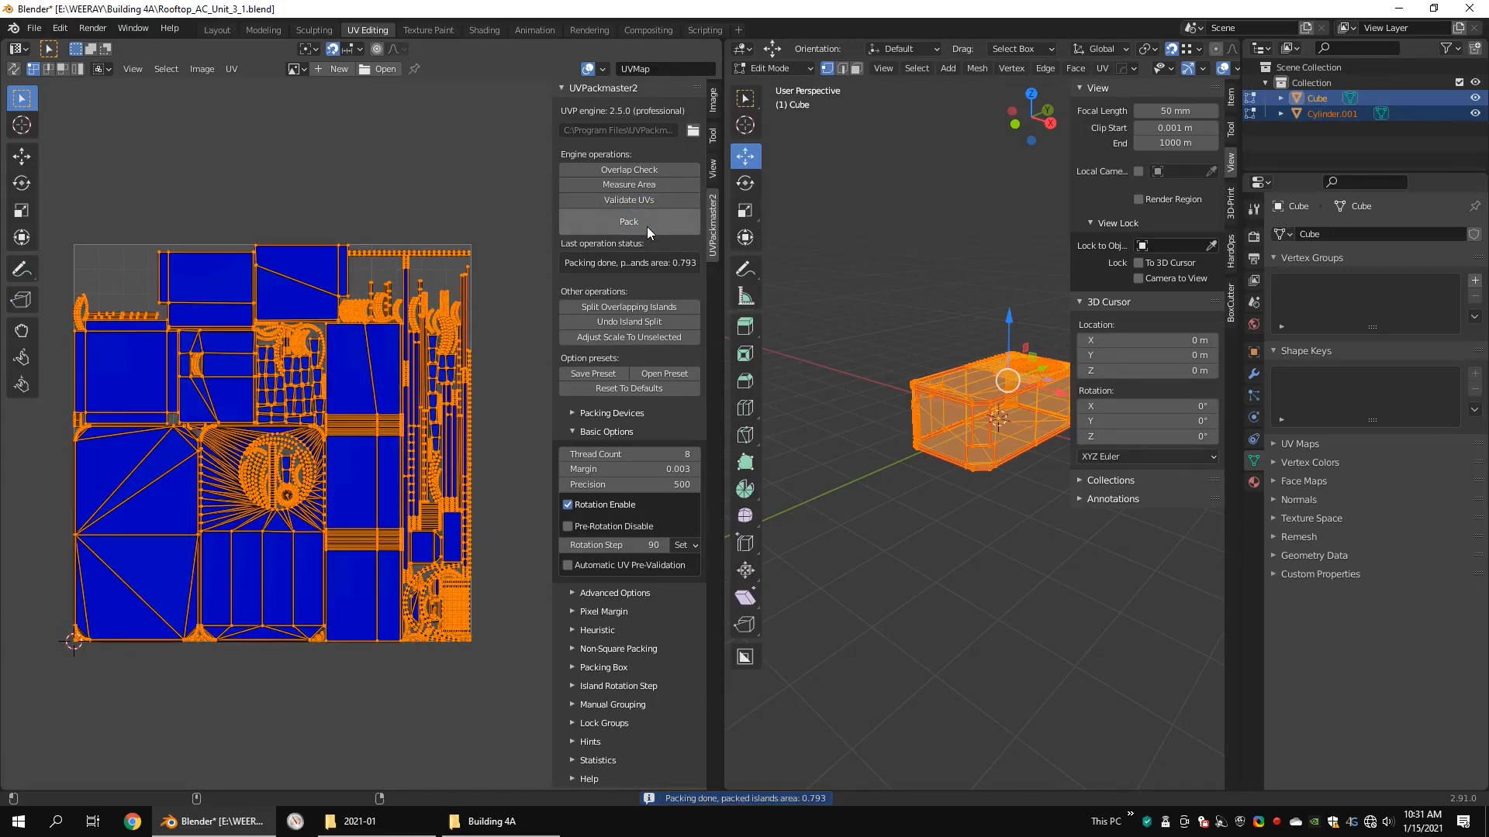
Step: Set the UVPackmaster2 pixel margin to 1 and its texture size to 2048
click(580, 591)
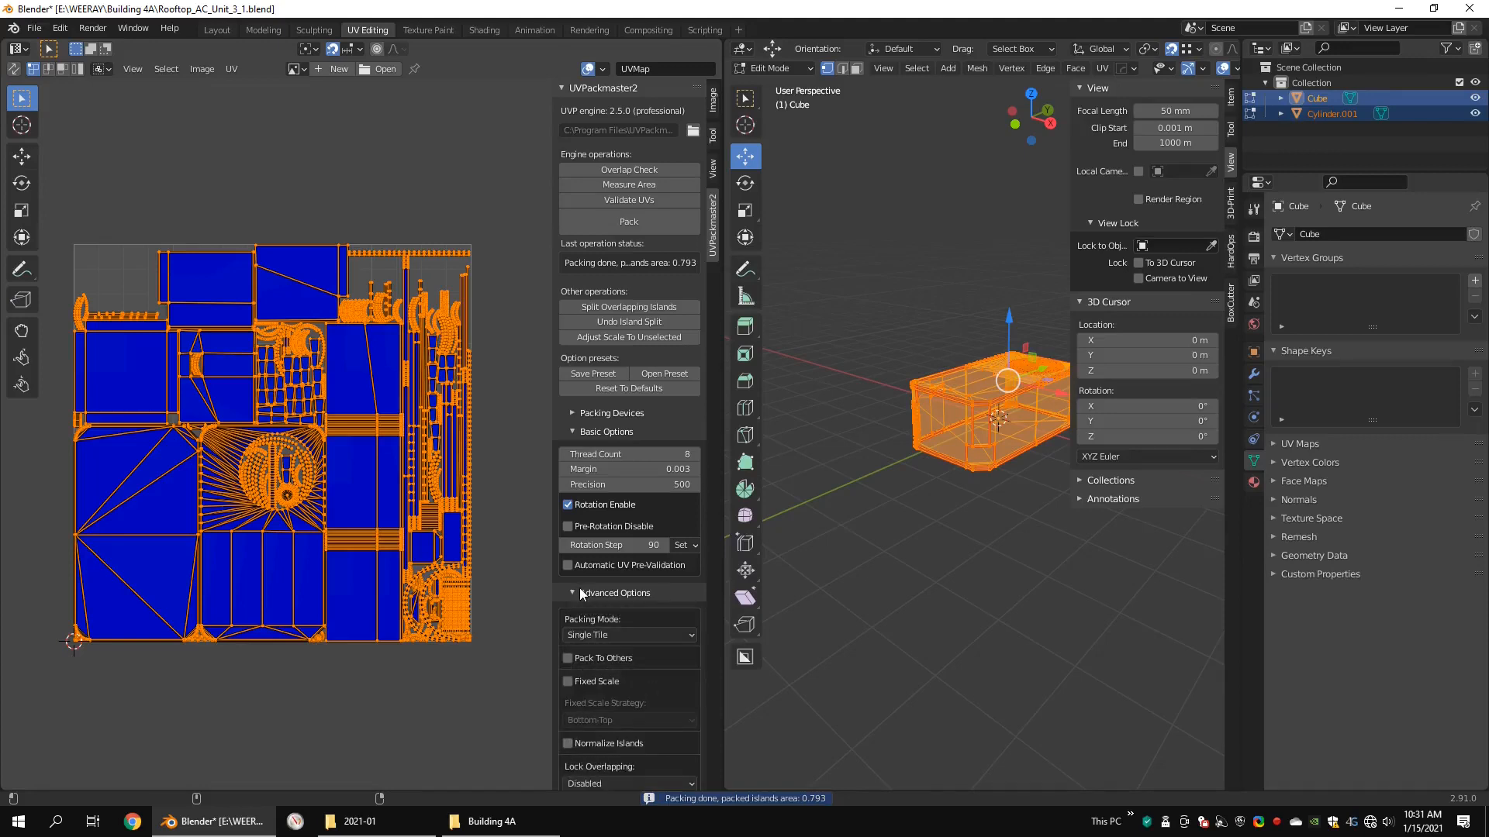
scroll(580, 590, down, 4)
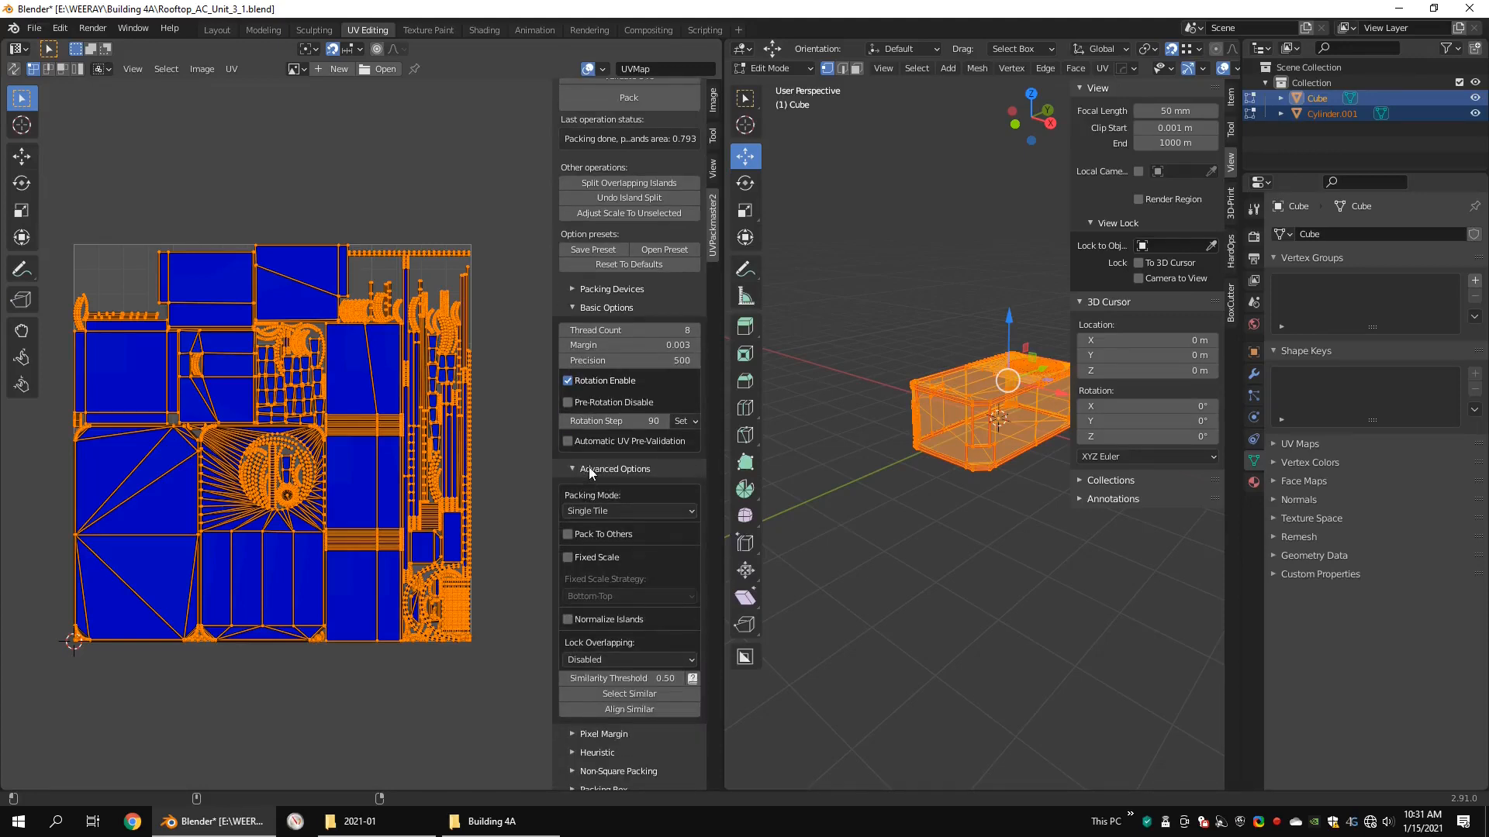
click(589, 467)
click(612, 613)
scroll(620, 608, down, 1)
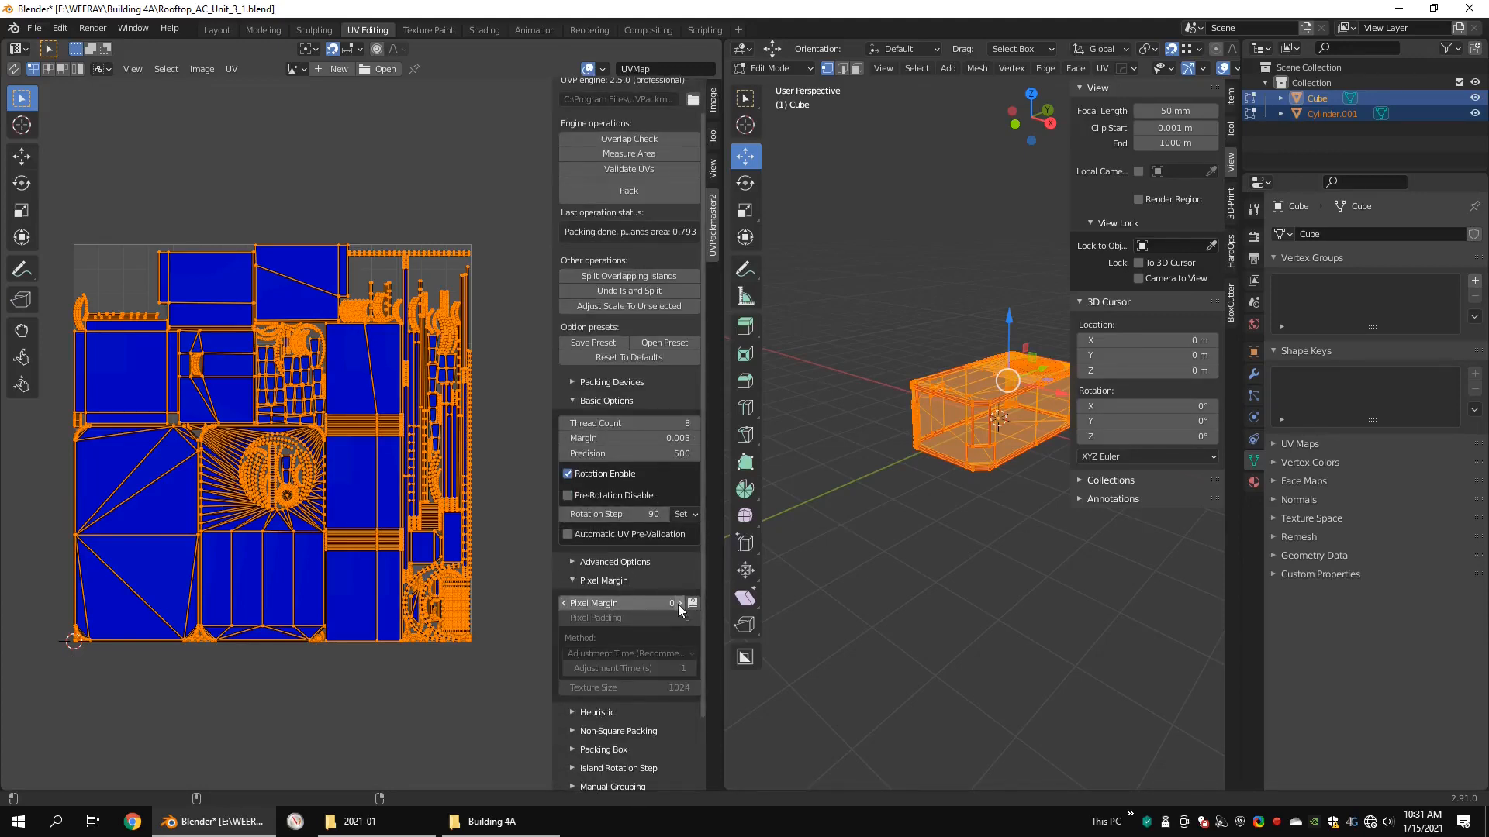
click(677, 603)
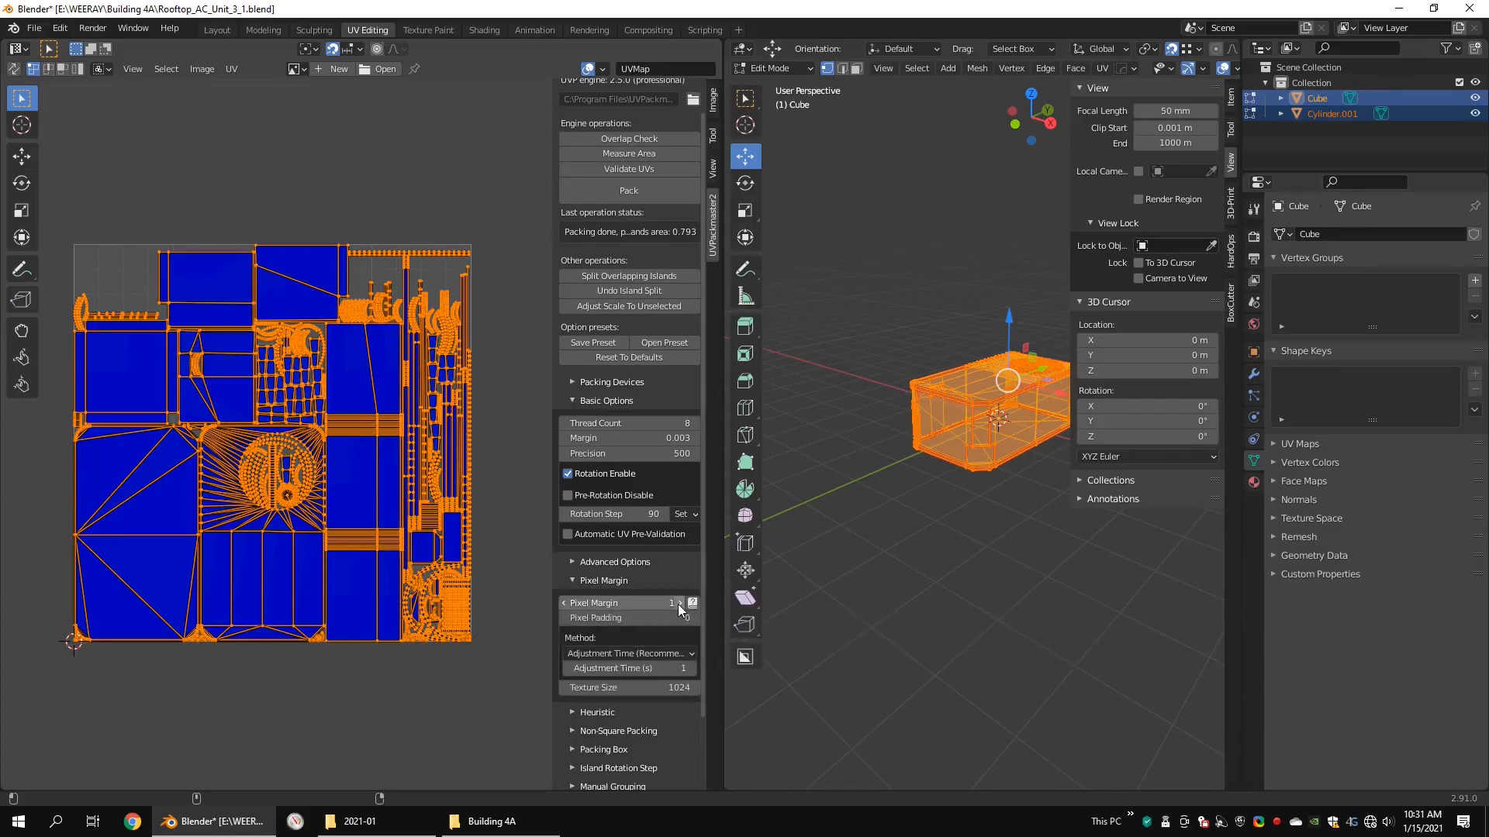
click(625, 684)
key(Return)
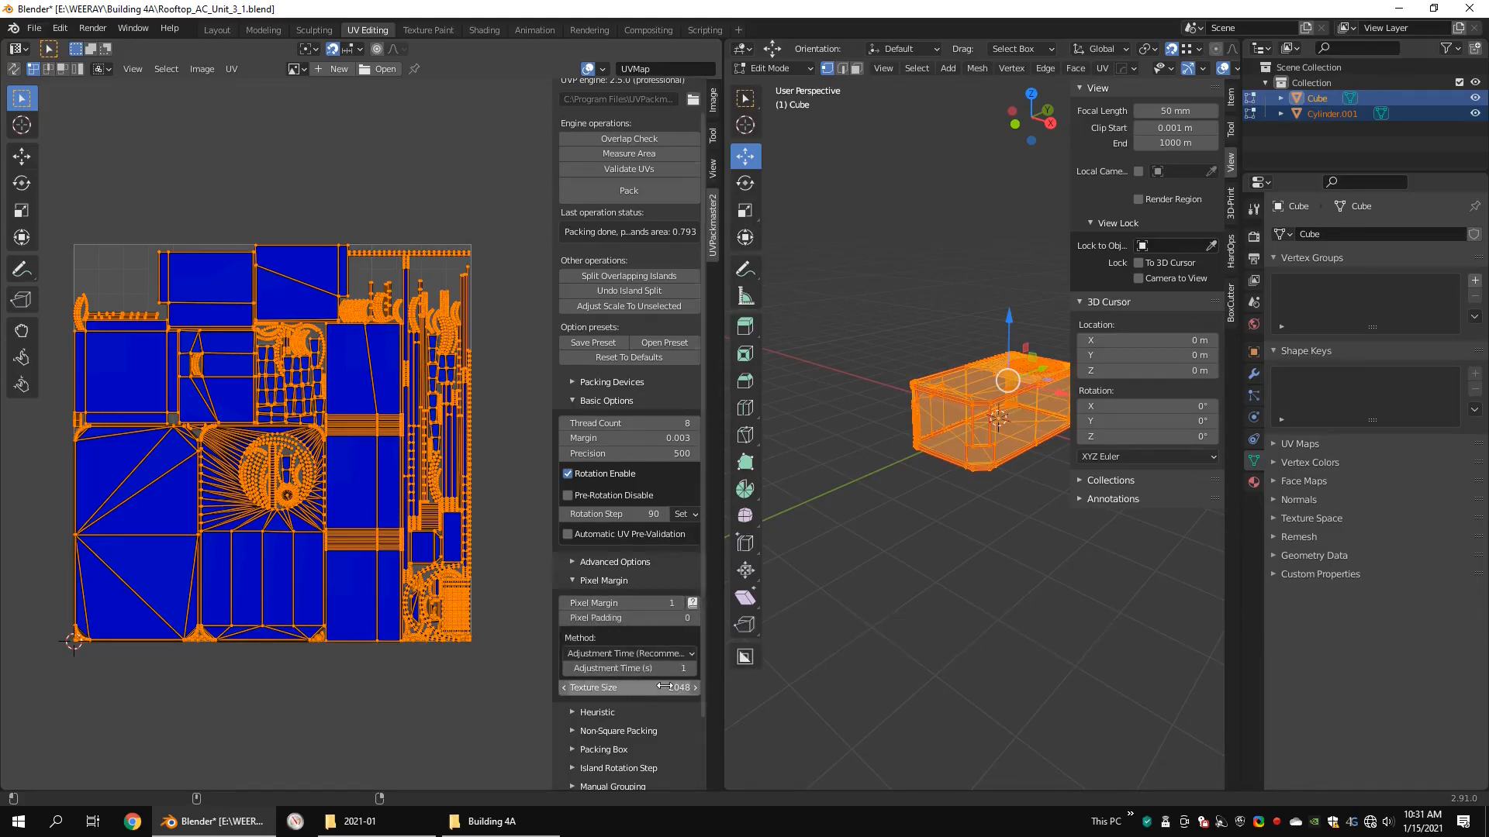
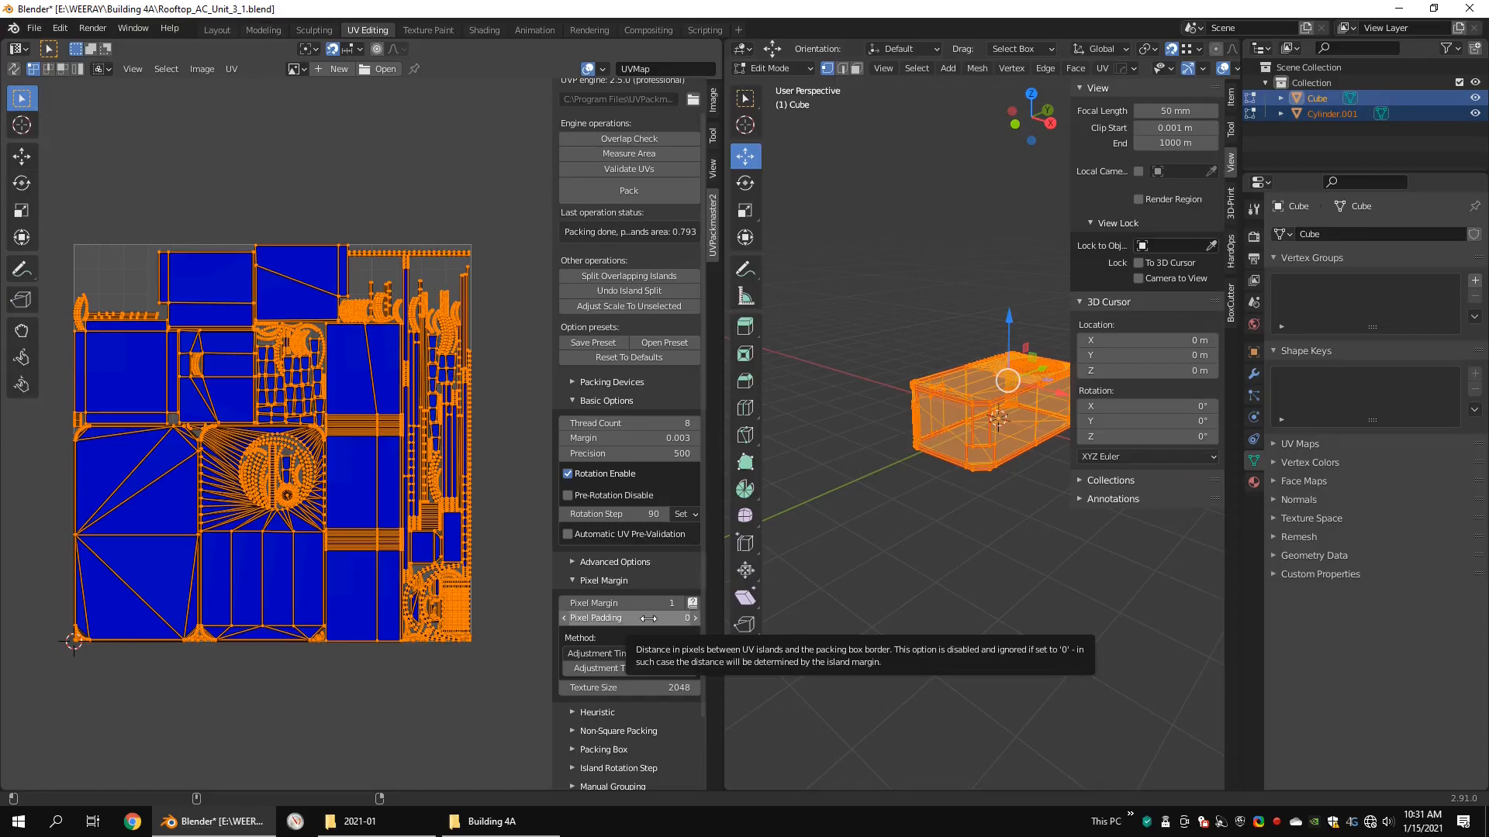
Step: Set the UVPackmaster2 pixel padding to 8 and precision to 4000, and repack the UV islands
click(648, 618)
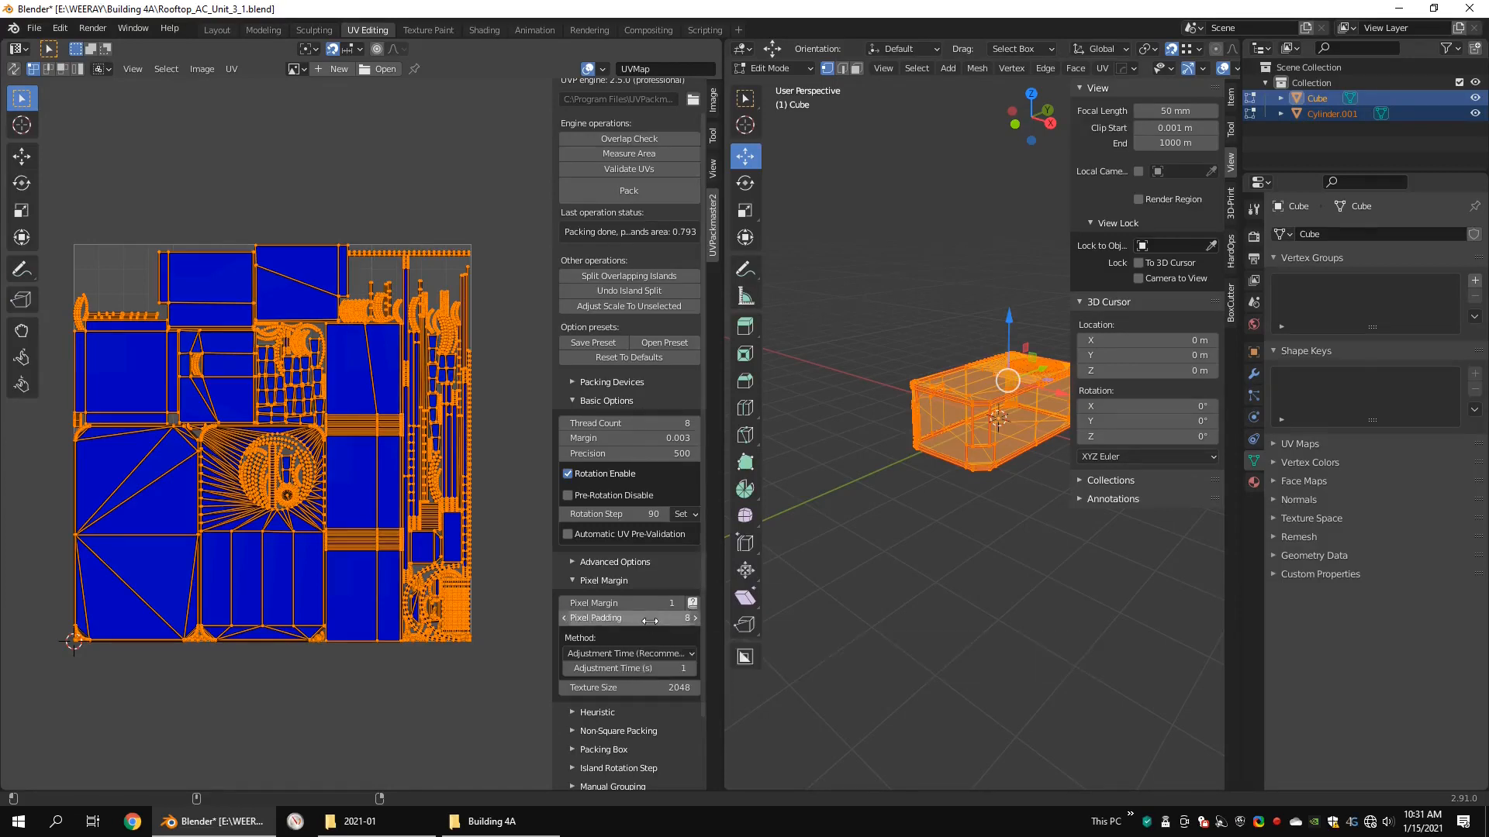
click(650, 453)
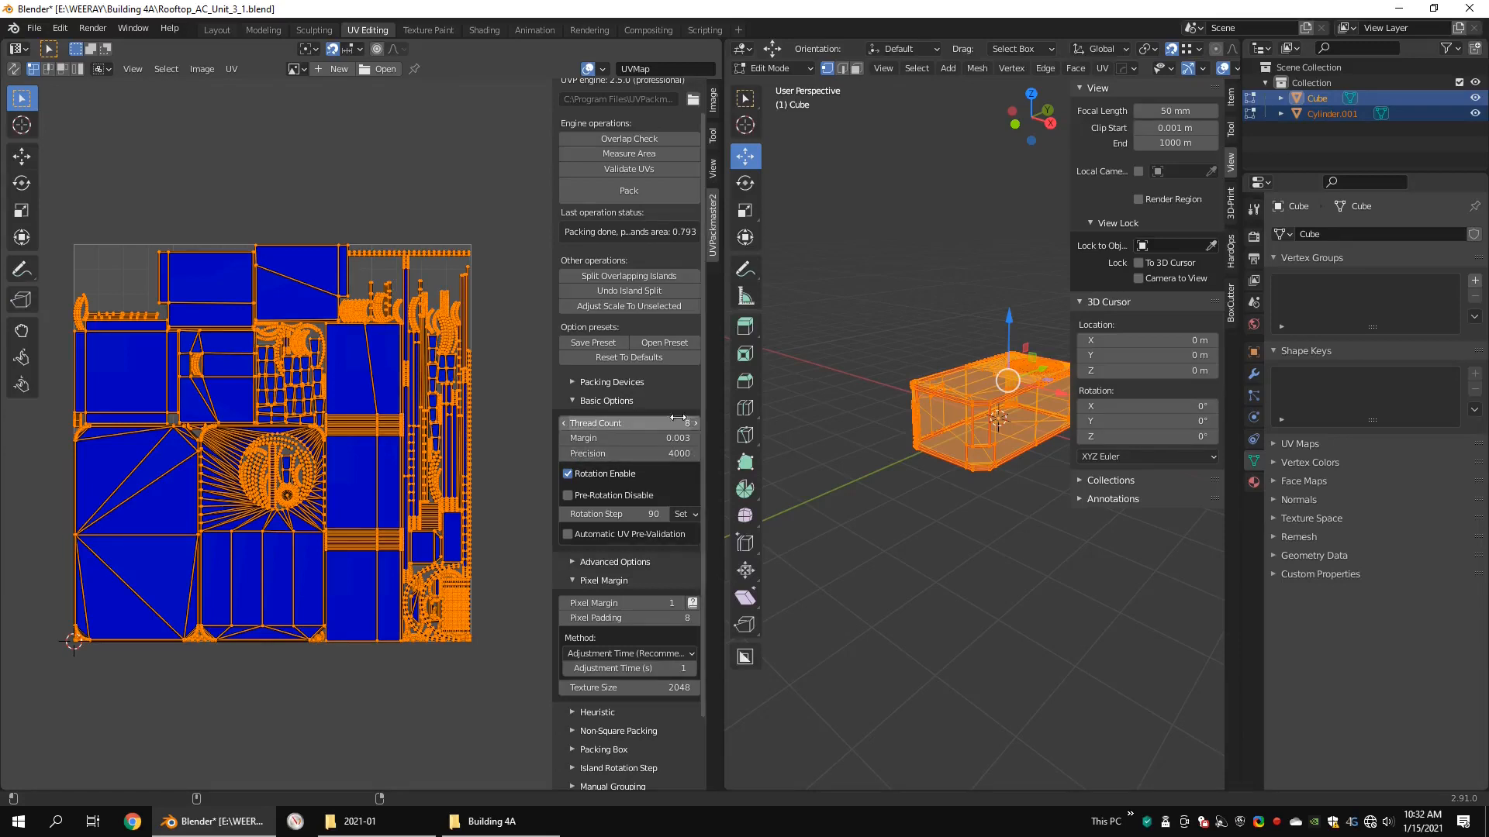
scroll(638, 387, up, 1)
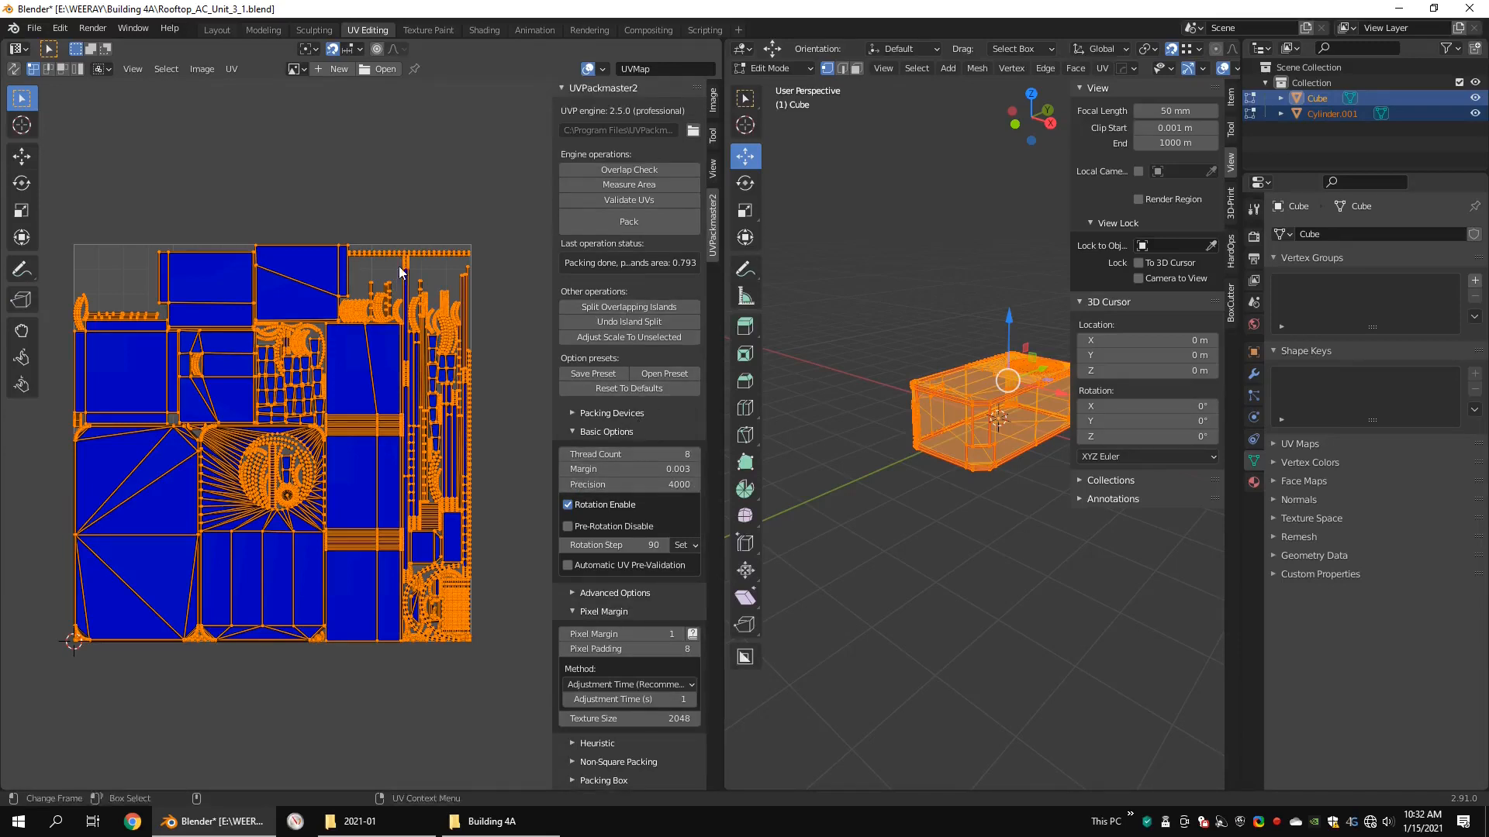
click(651, 223)
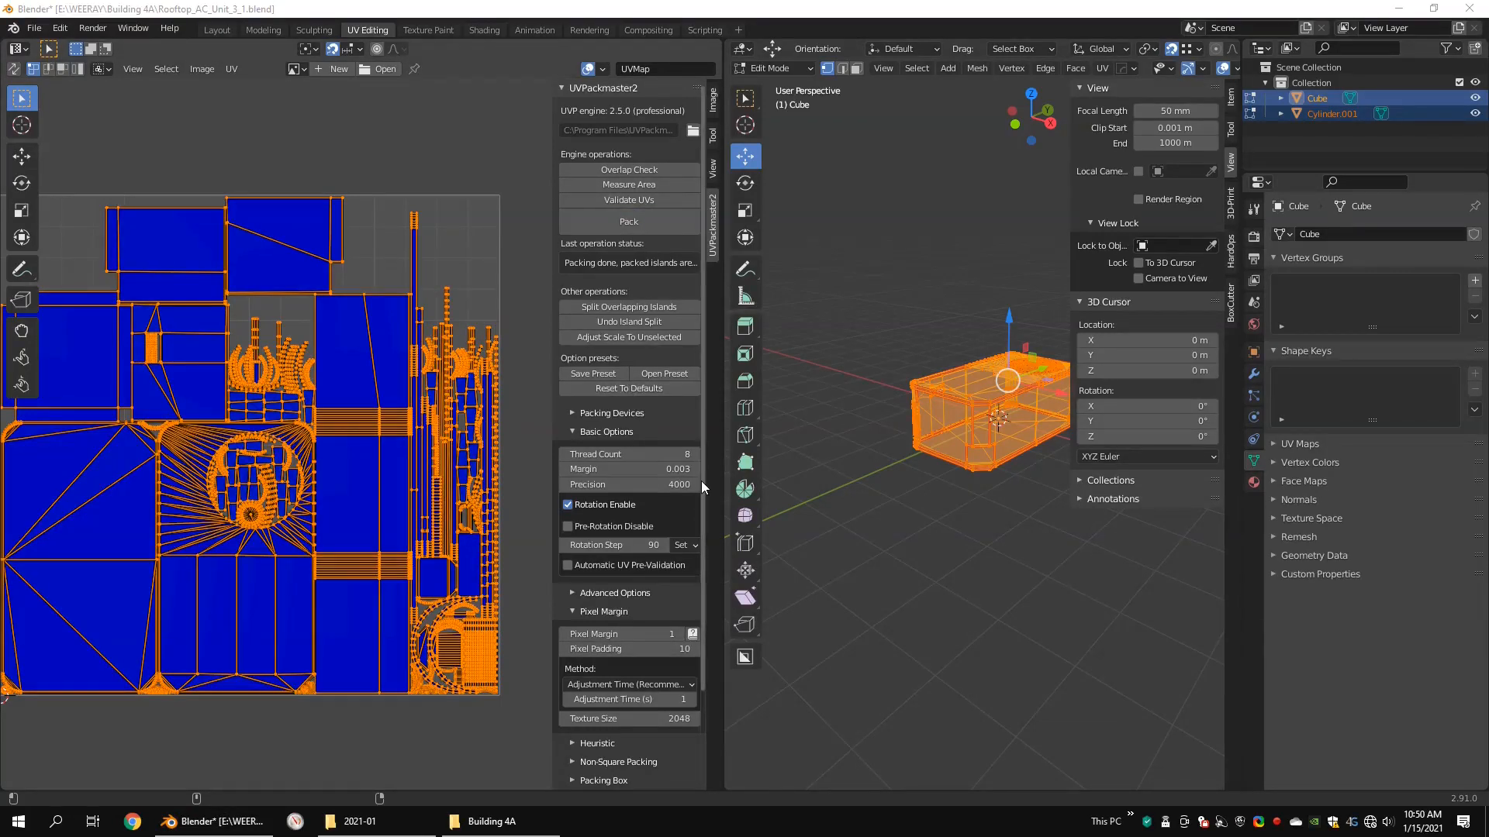
Step: Set the pixel margin to 8 and the pixel padding to 0, and repack all UV islands
click(656, 633)
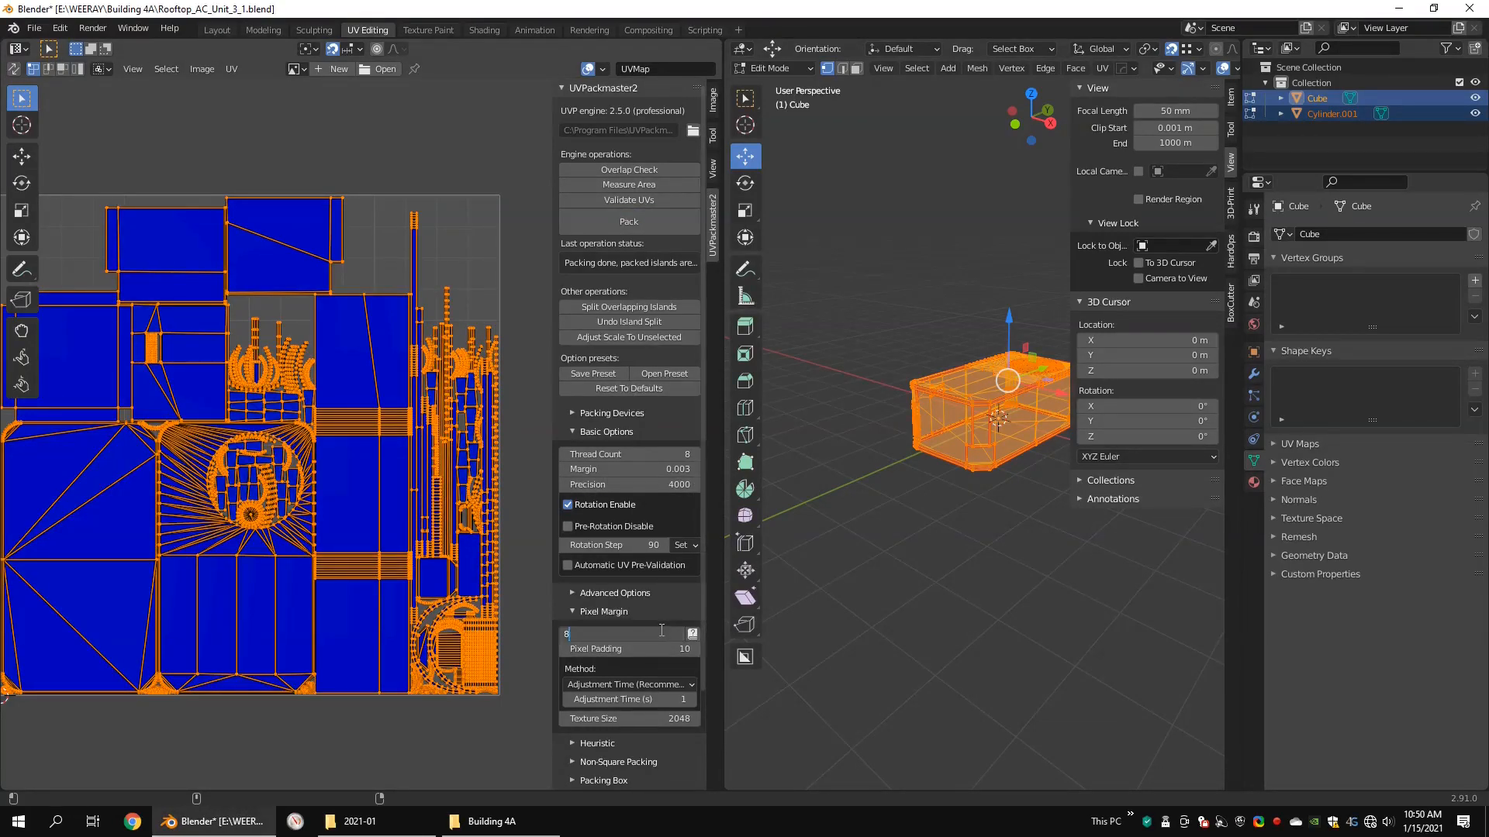
key(Return)
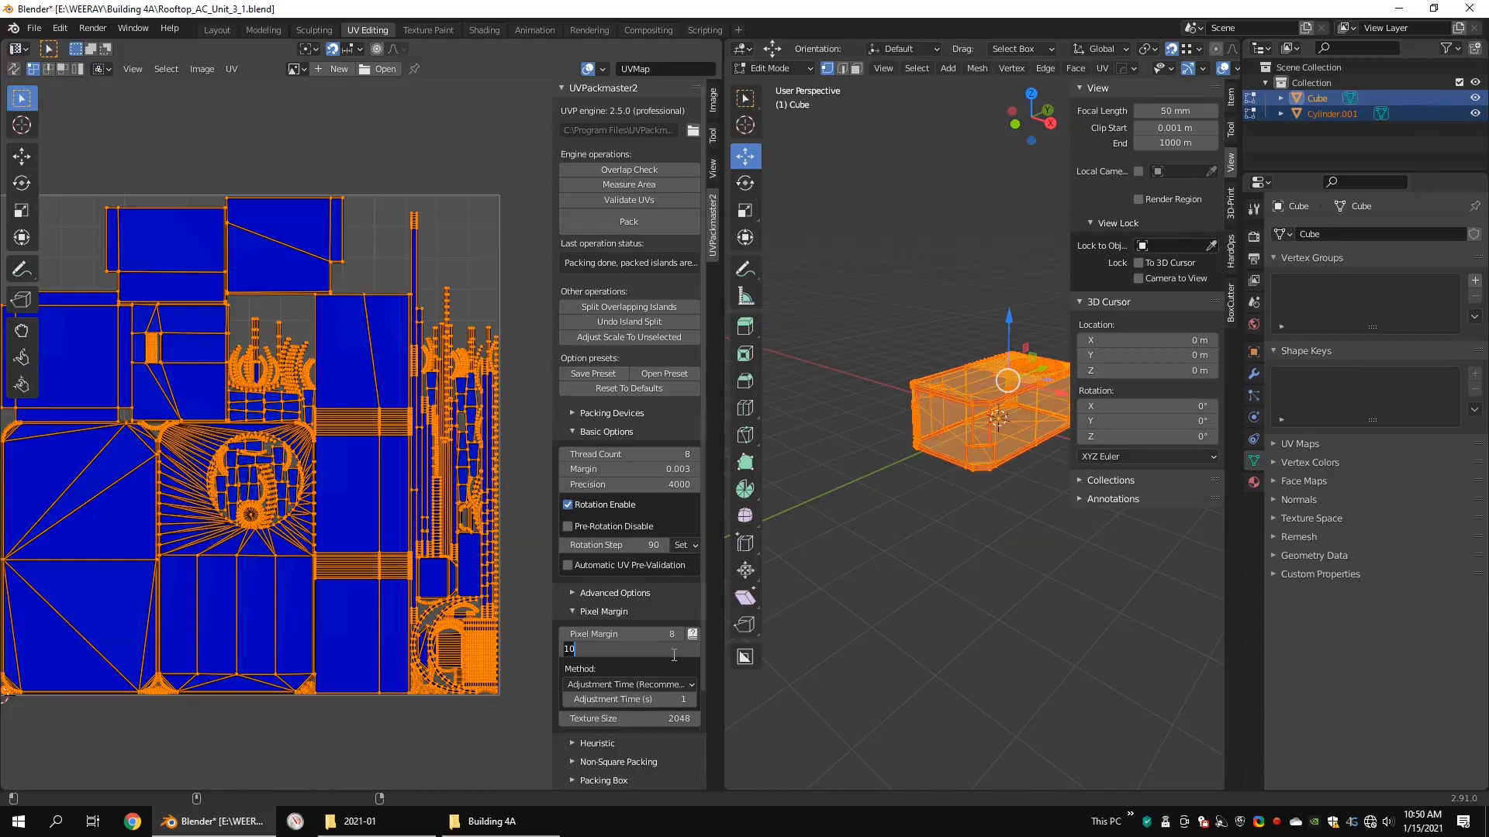
key(Return)
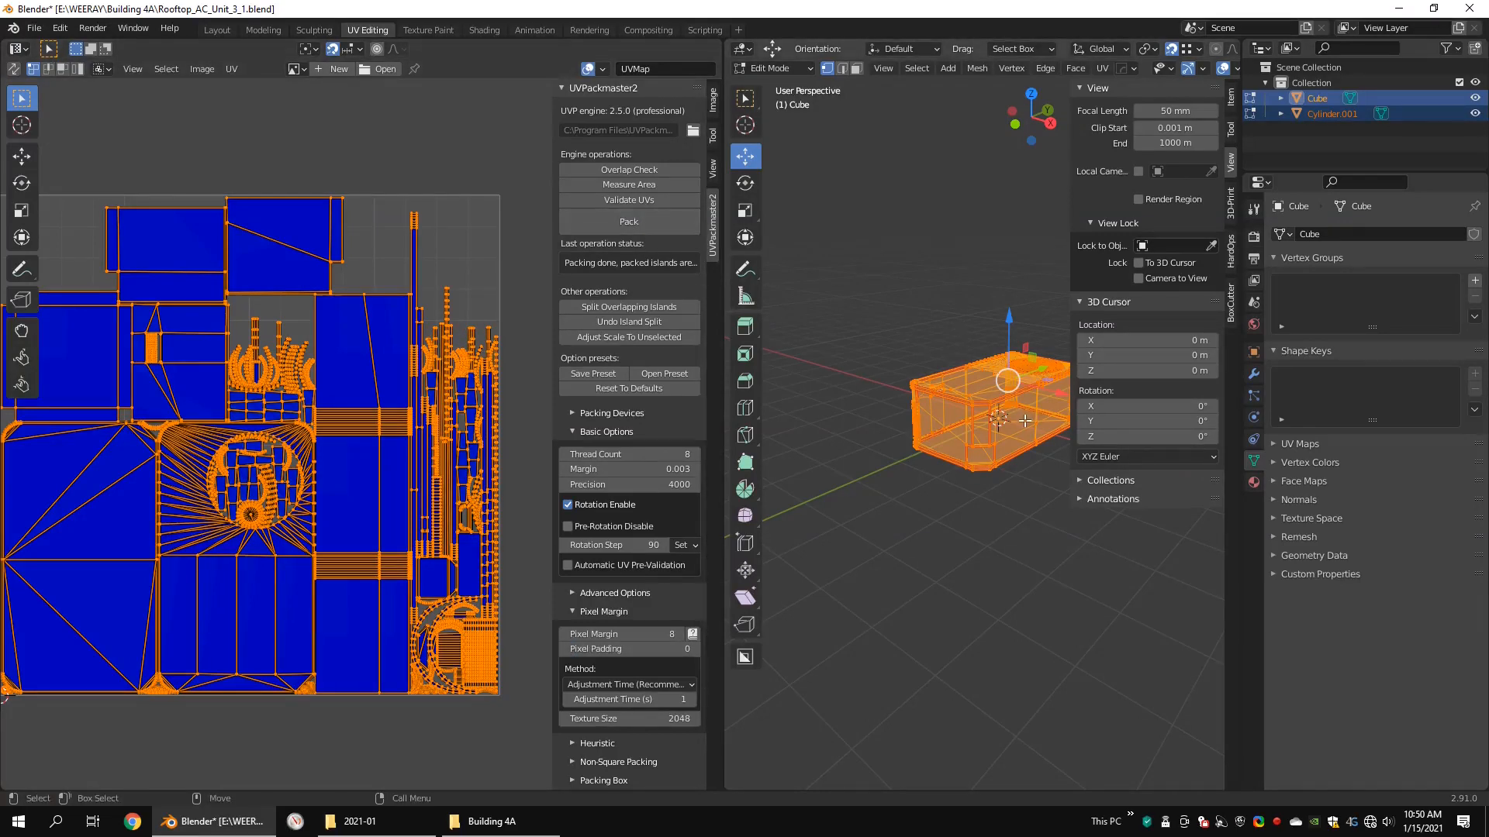
key(u)
key(ctrl+p)
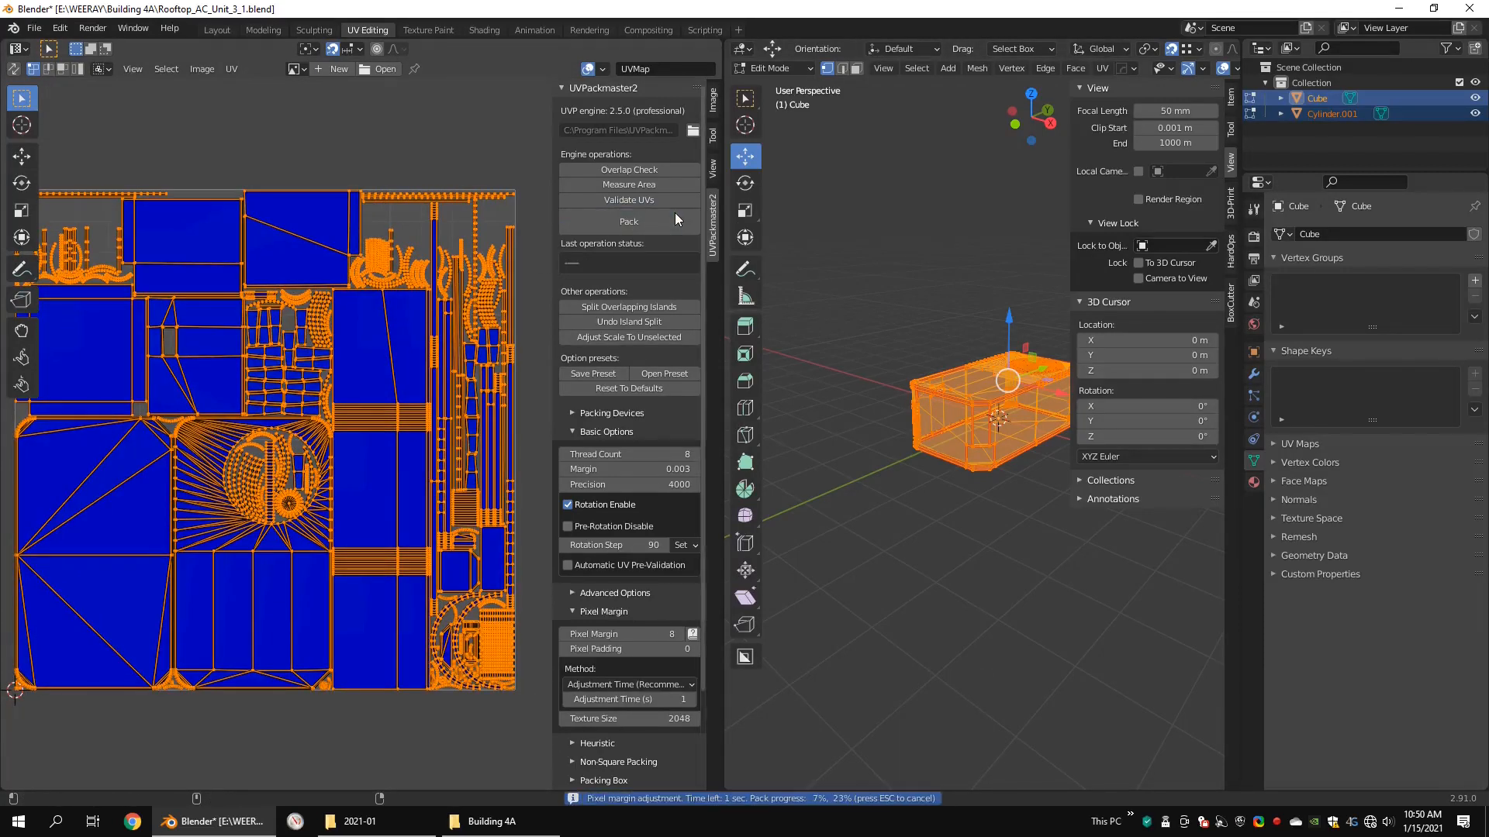
click(642, 222)
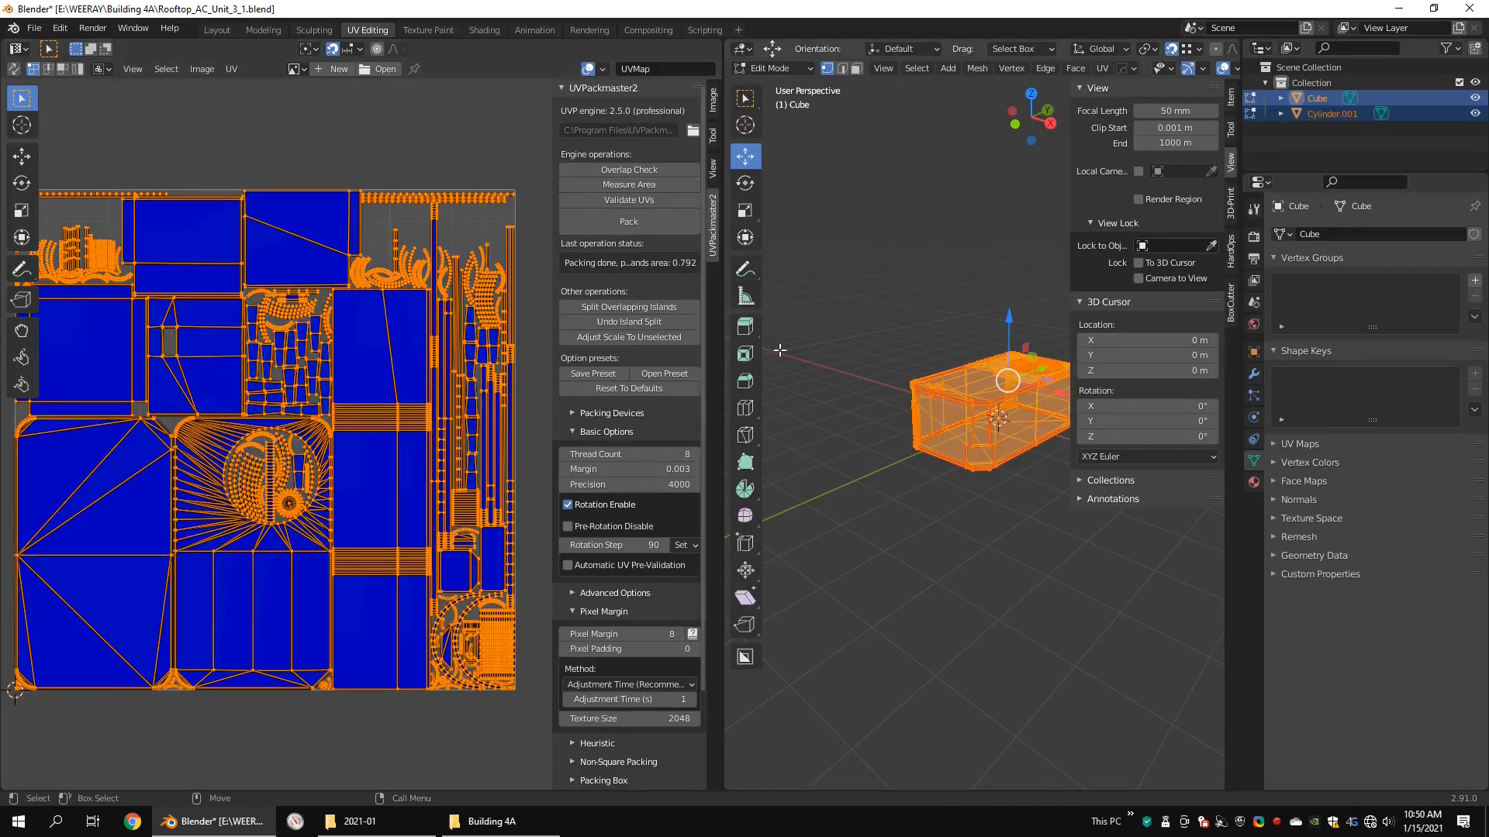
Step: Repack the UV islands with a pixel margin of 12 and again with a pixel margin of 10
click(679, 634)
click(679, 634)
click(679, 634)
click(679, 634)
click(649, 226)
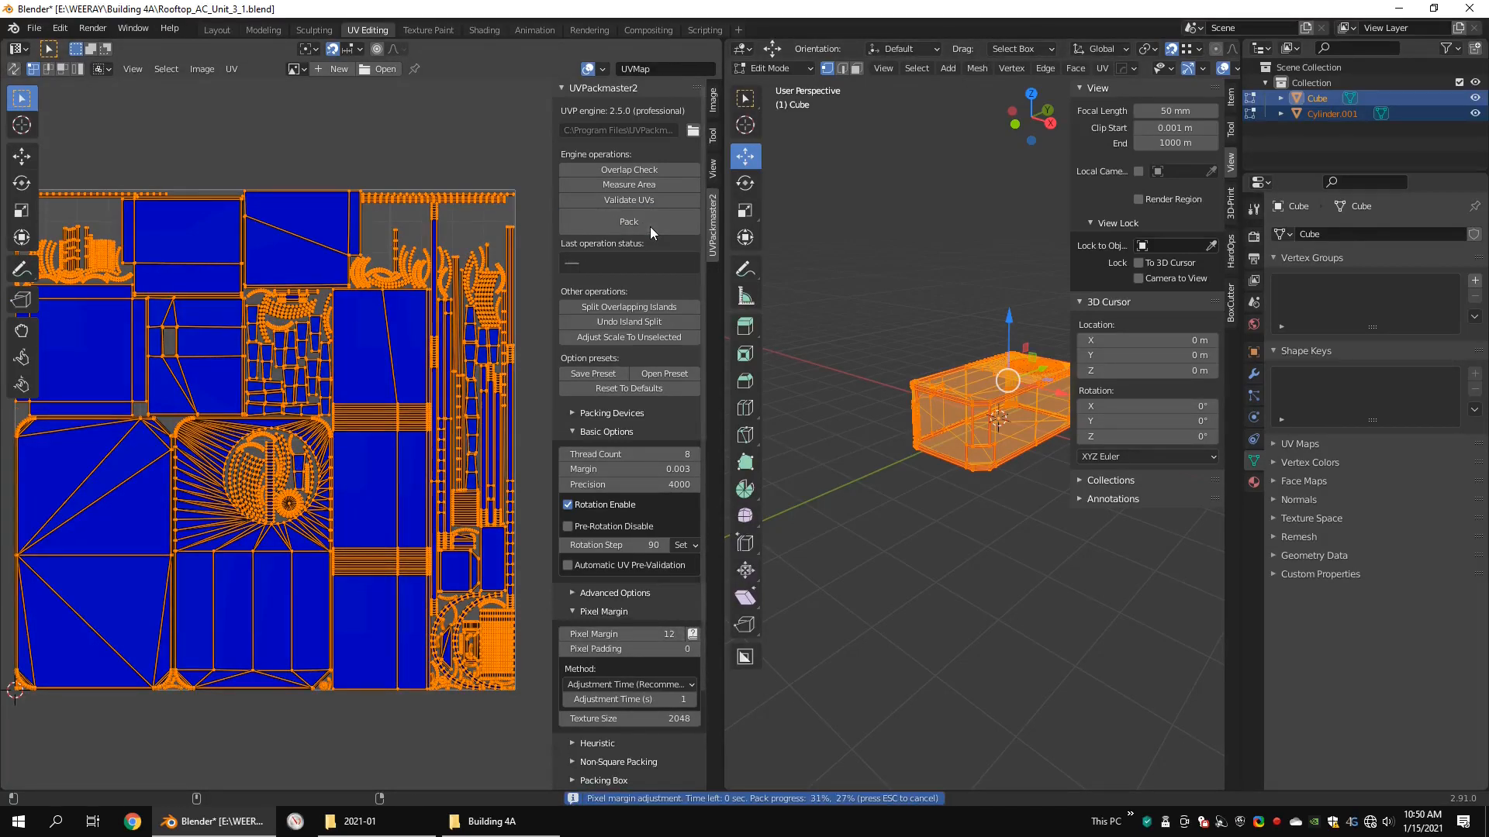
click(667, 223)
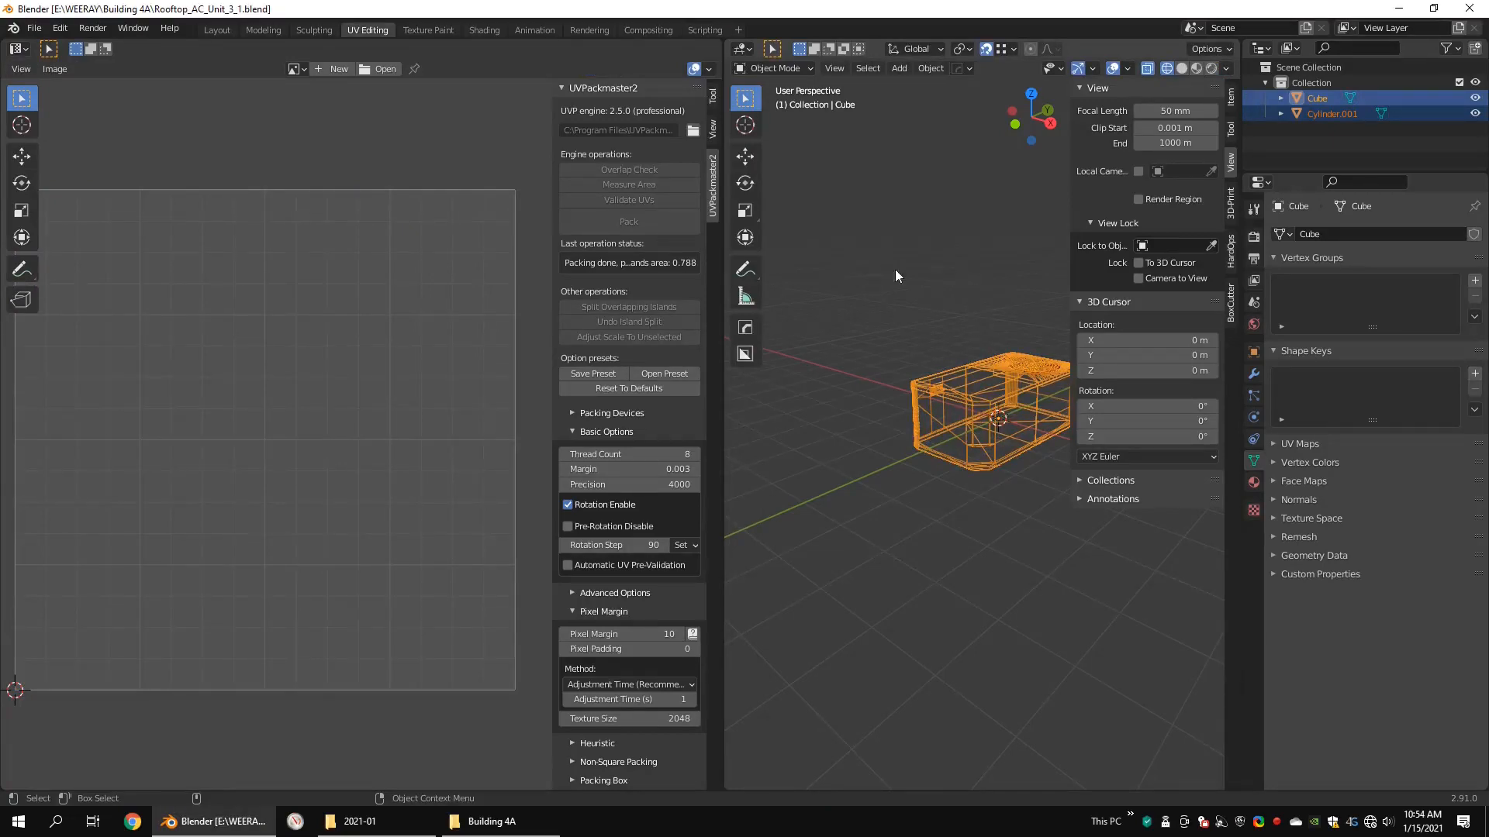
Step: Switch to the Layout workspace, select only the unit's main body, and shade it smooth
middle_drag(895, 269, 918, 279)
click(918, 279)
click(210, 33)
scroll(707, 290, down, 3)
click(721, 311)
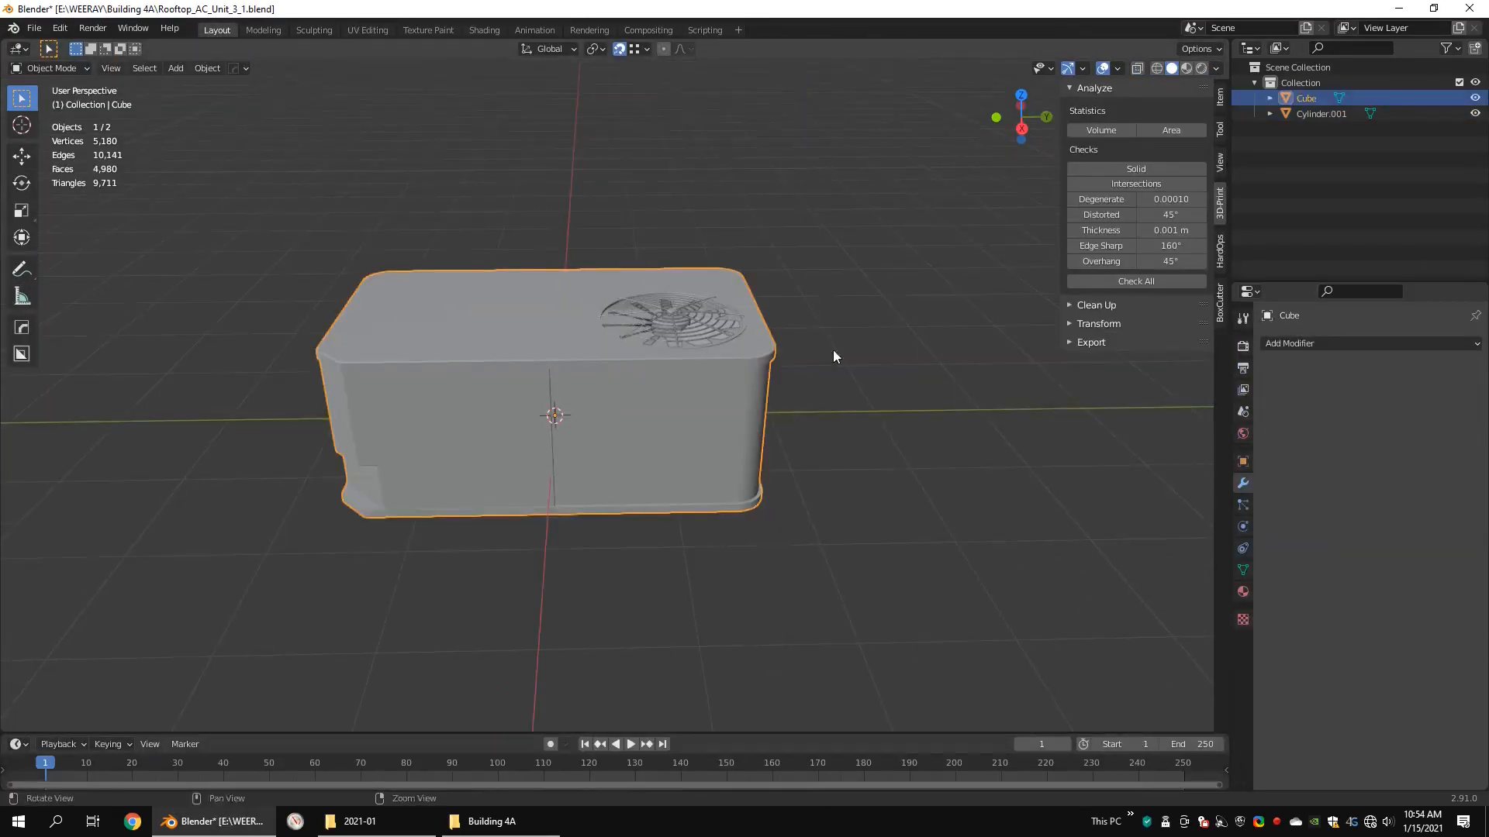
middle_drag(833, 351, 773, 345)
scroll(773, 346, up, 4)
key(q)
click(761, 394)
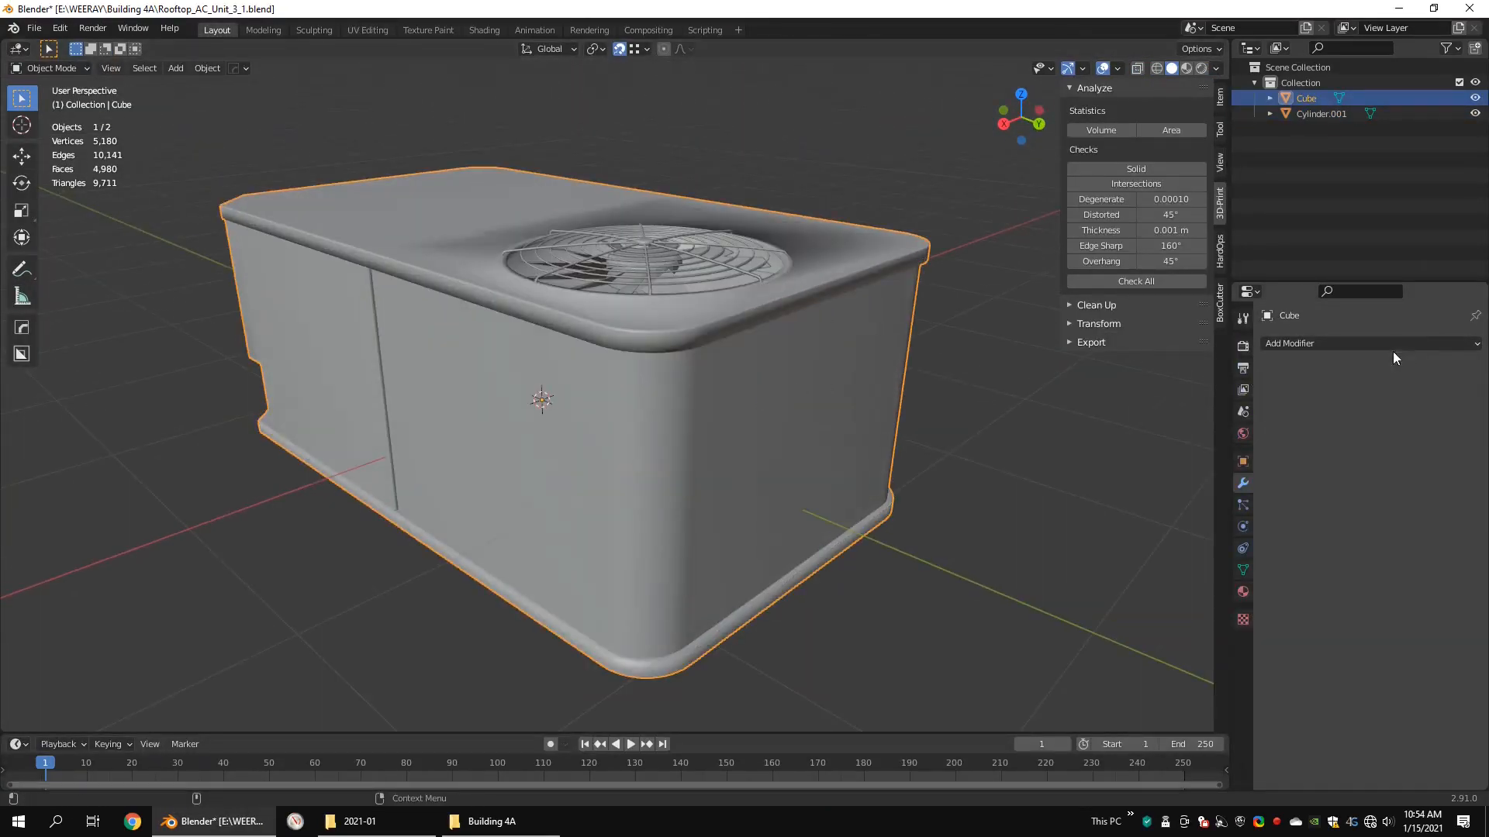
Step: Add a Weighted Normal modifier to the unit's main body
middle_drag(737, 258, 776, 276)
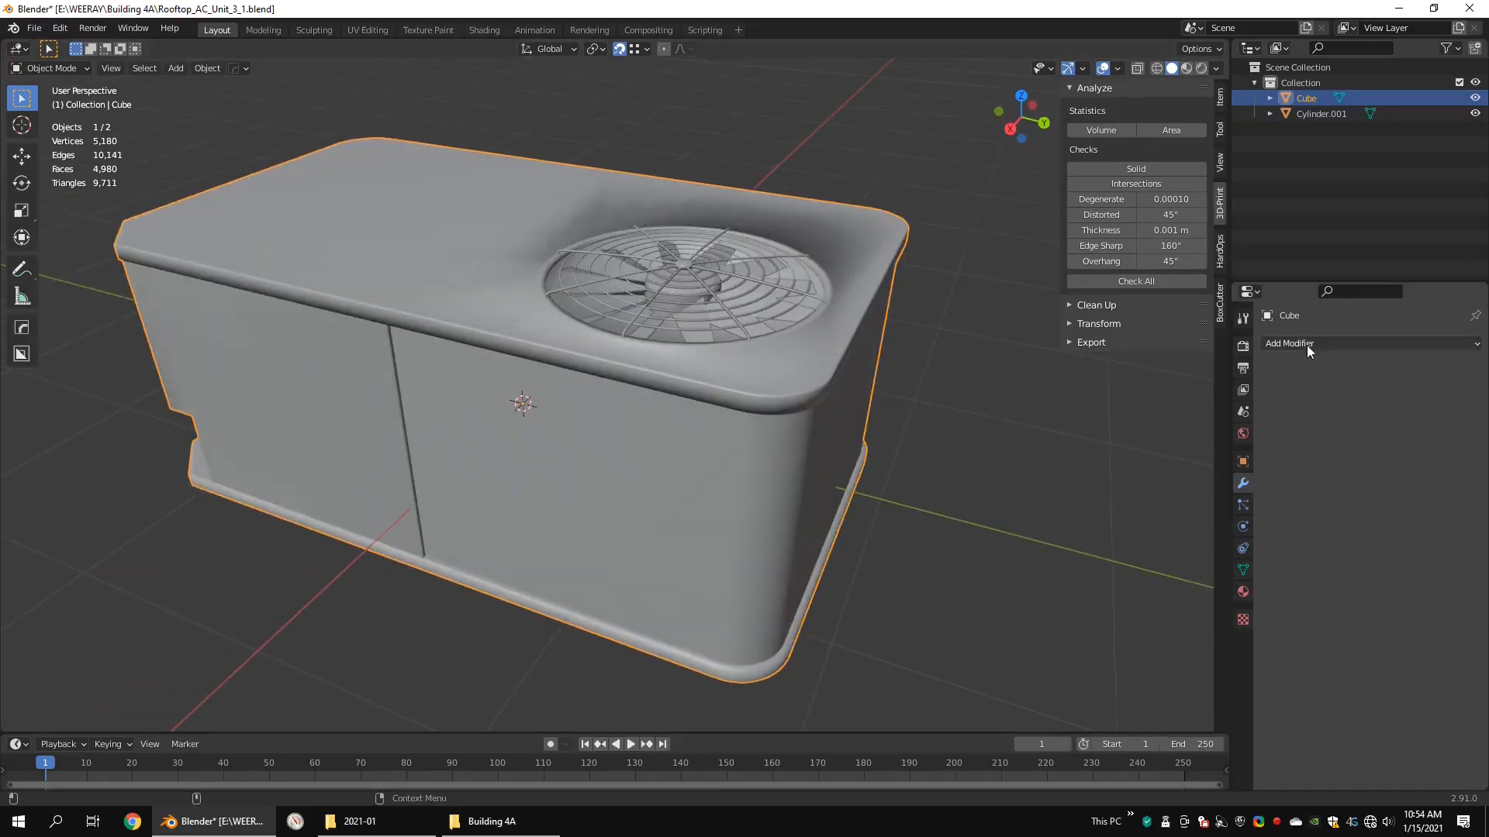
click(1243, 592)
click(1243, 570)
click(1243, 483)
click(1318, 344)
click(1091, 443)
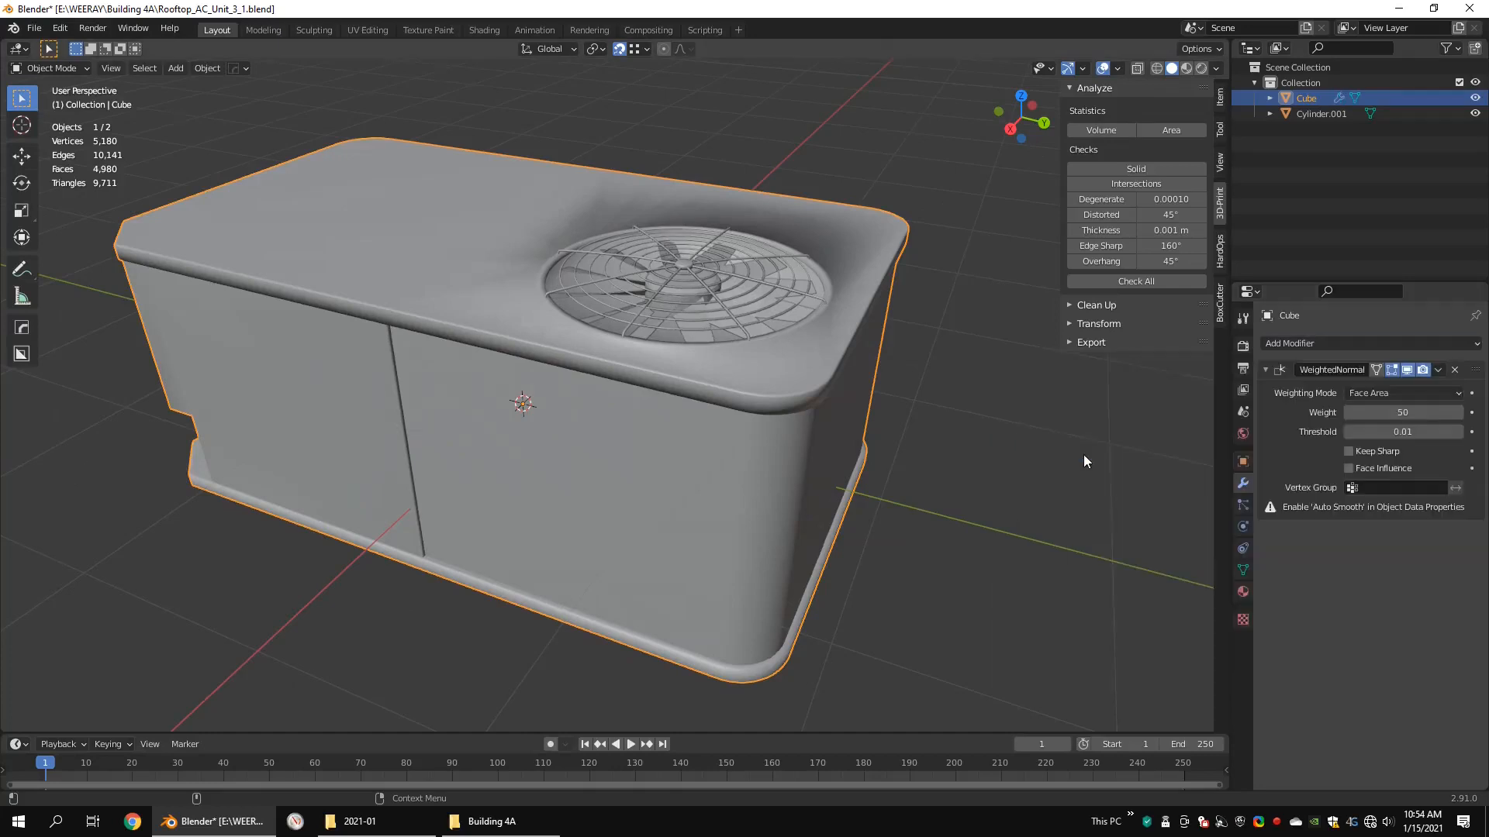
Step: Enable Auto Smooth in the main body's normals settings with an angle of 60°
click(1242, 570)
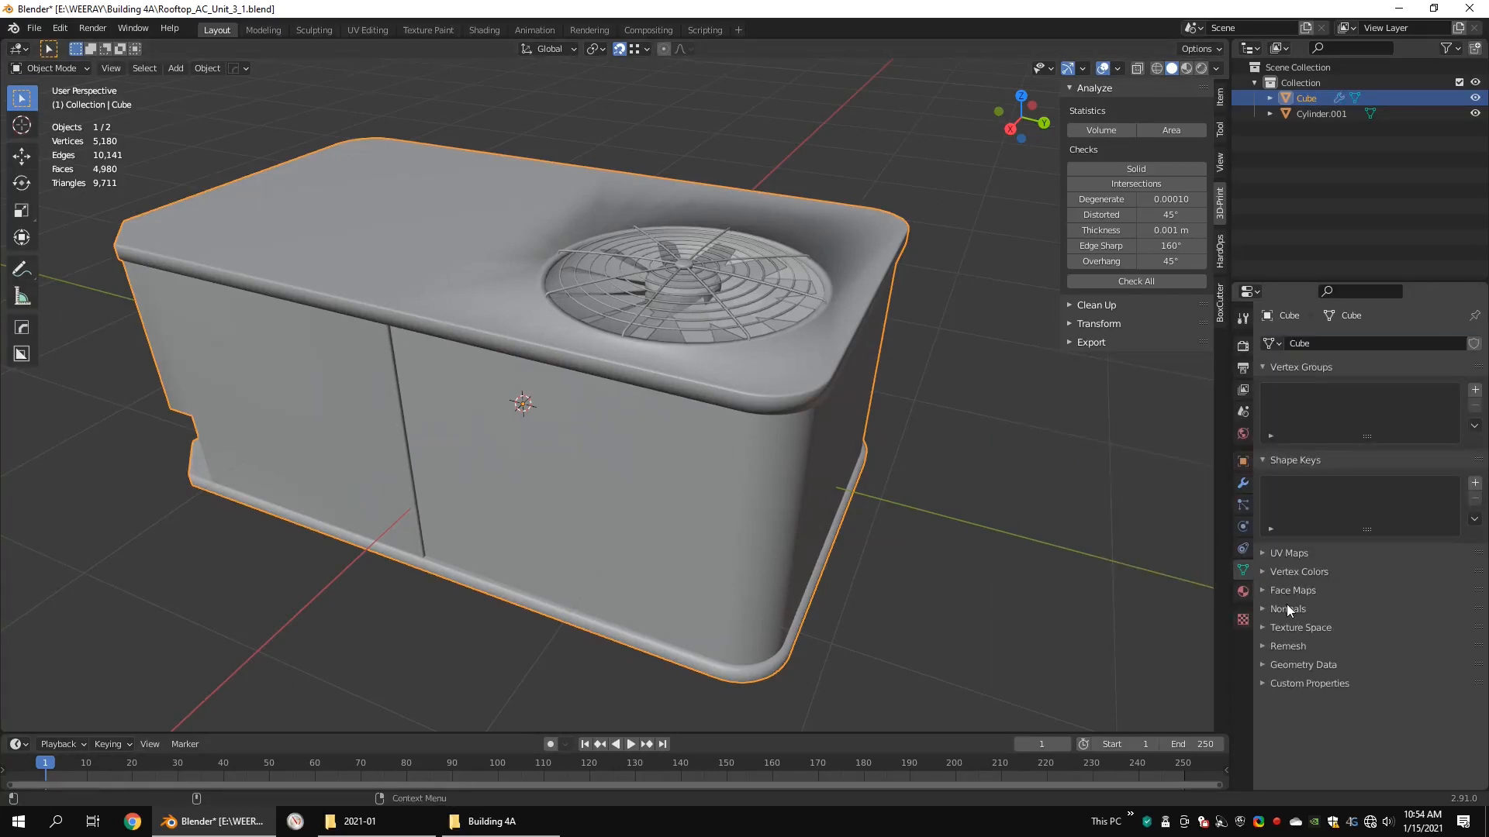
click(1287, 608)
click(1348, 631)
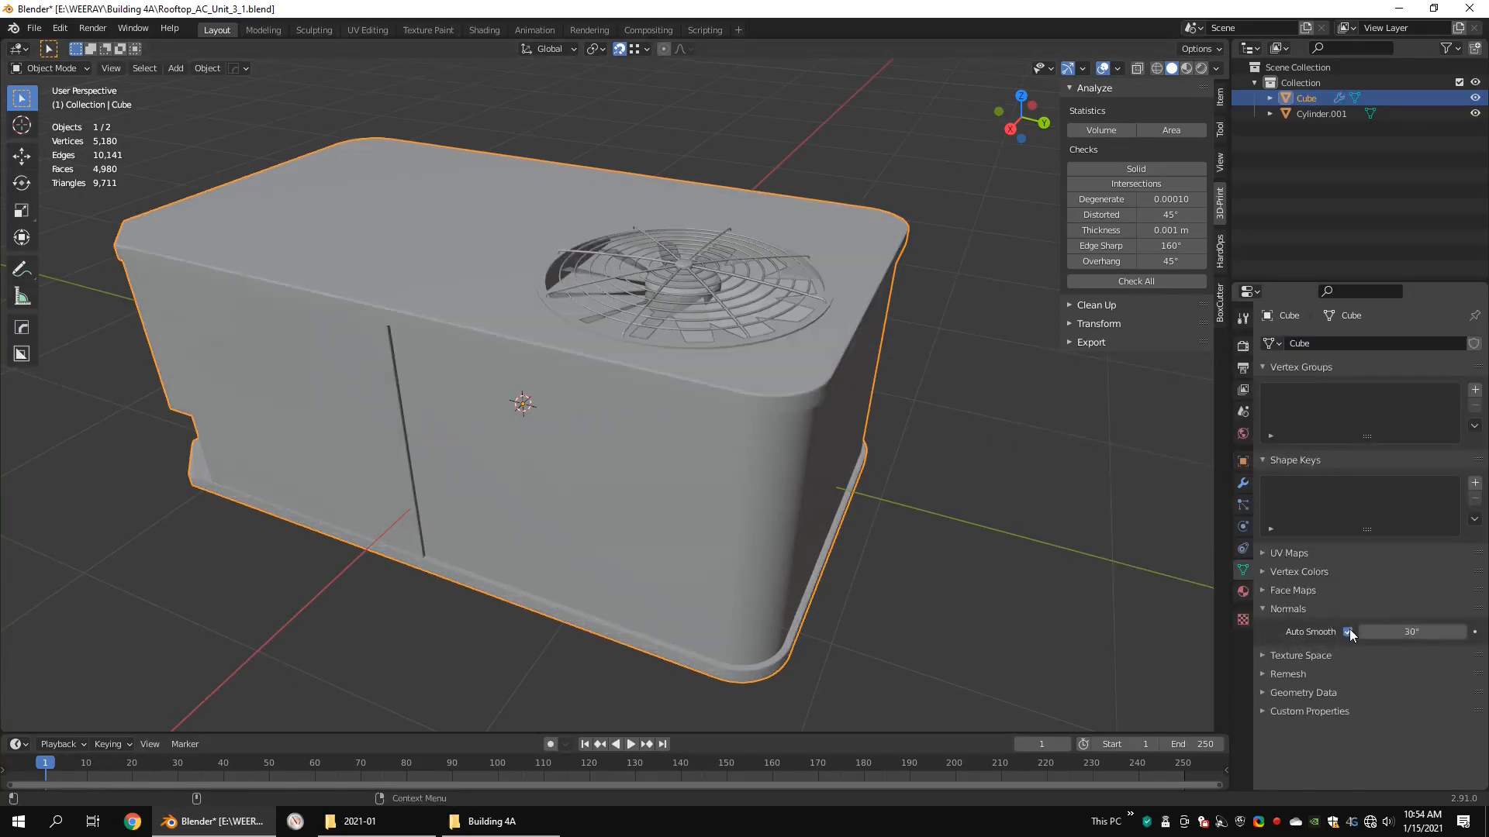
click(1427, 634)
text(60)
key(Return)
Step: Shade the fan blades object smooth and add a Weighted Normal modifier to it
click(679, 294)
scroll(680, 293, up, 2)
key(q)
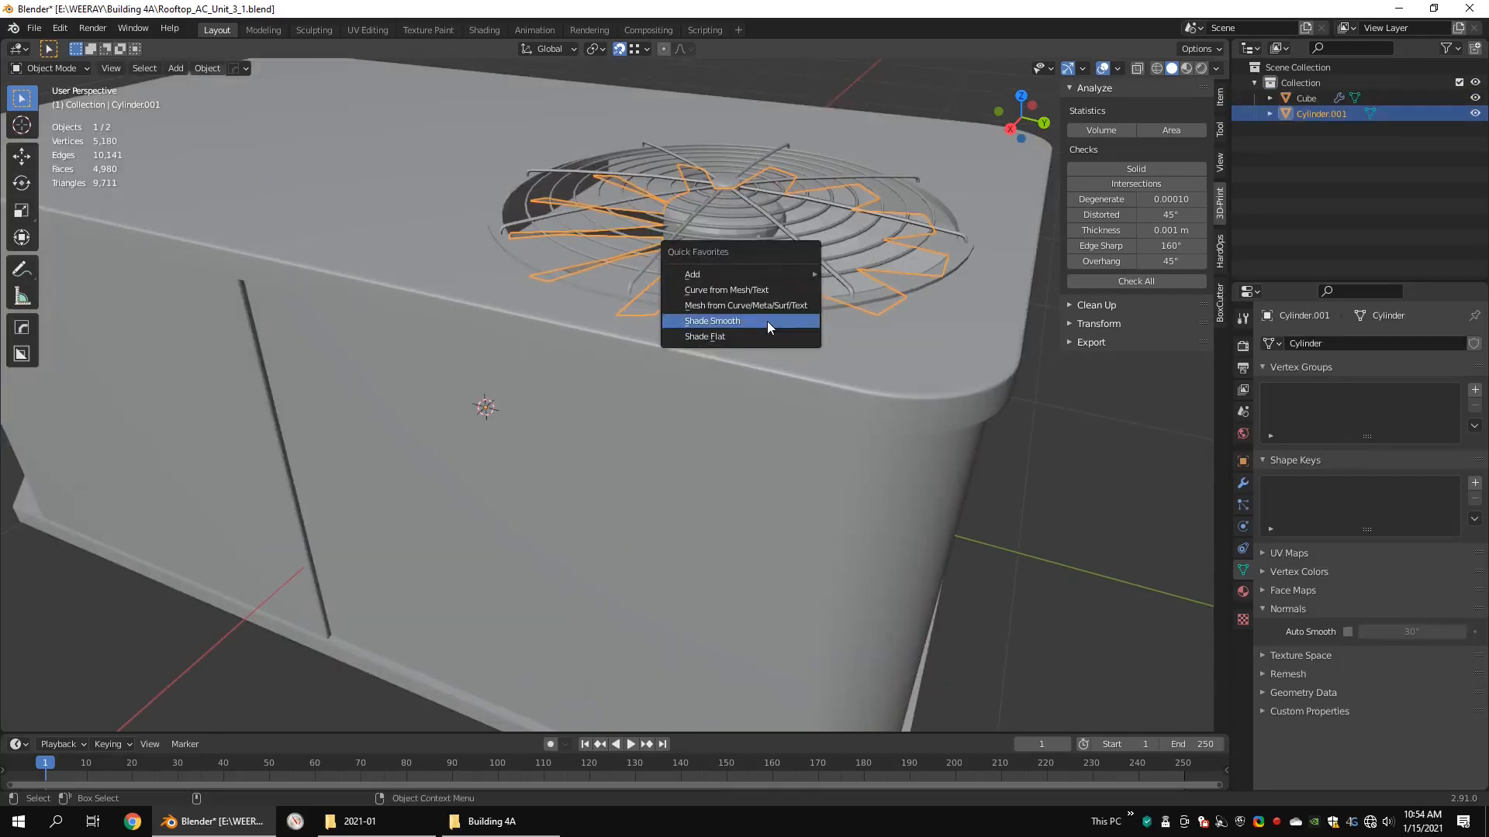
click(766, 321)
shift+middle_drag(819, 301, 769, 317)
click(1242, 485)
click(1314, 343)
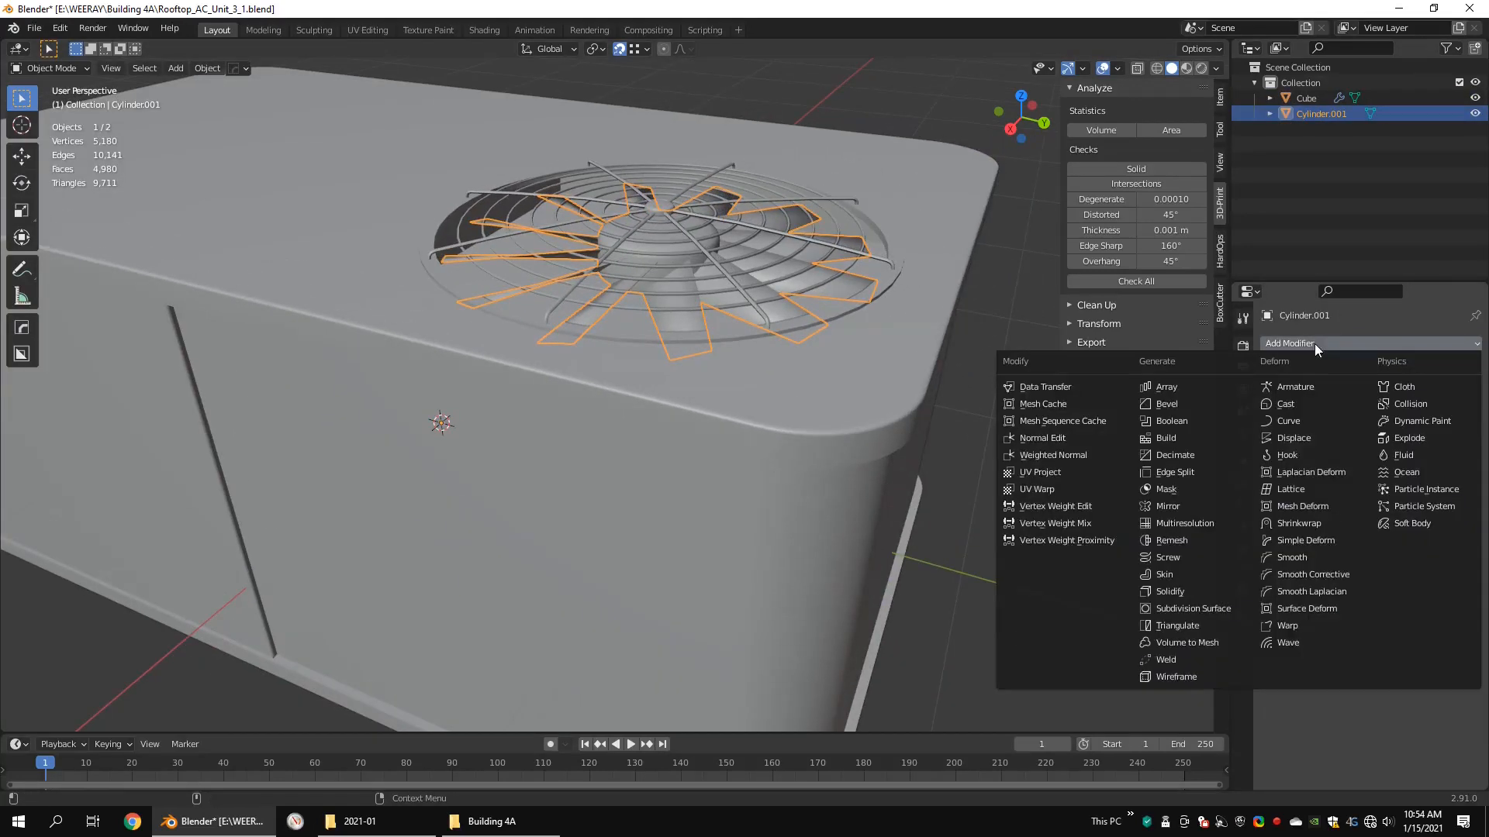
click(1052, 456)
Step: Enable Auto Smooth on the fan blades object with an angle of 60°
click(1243, 570)
click(1347, 631)
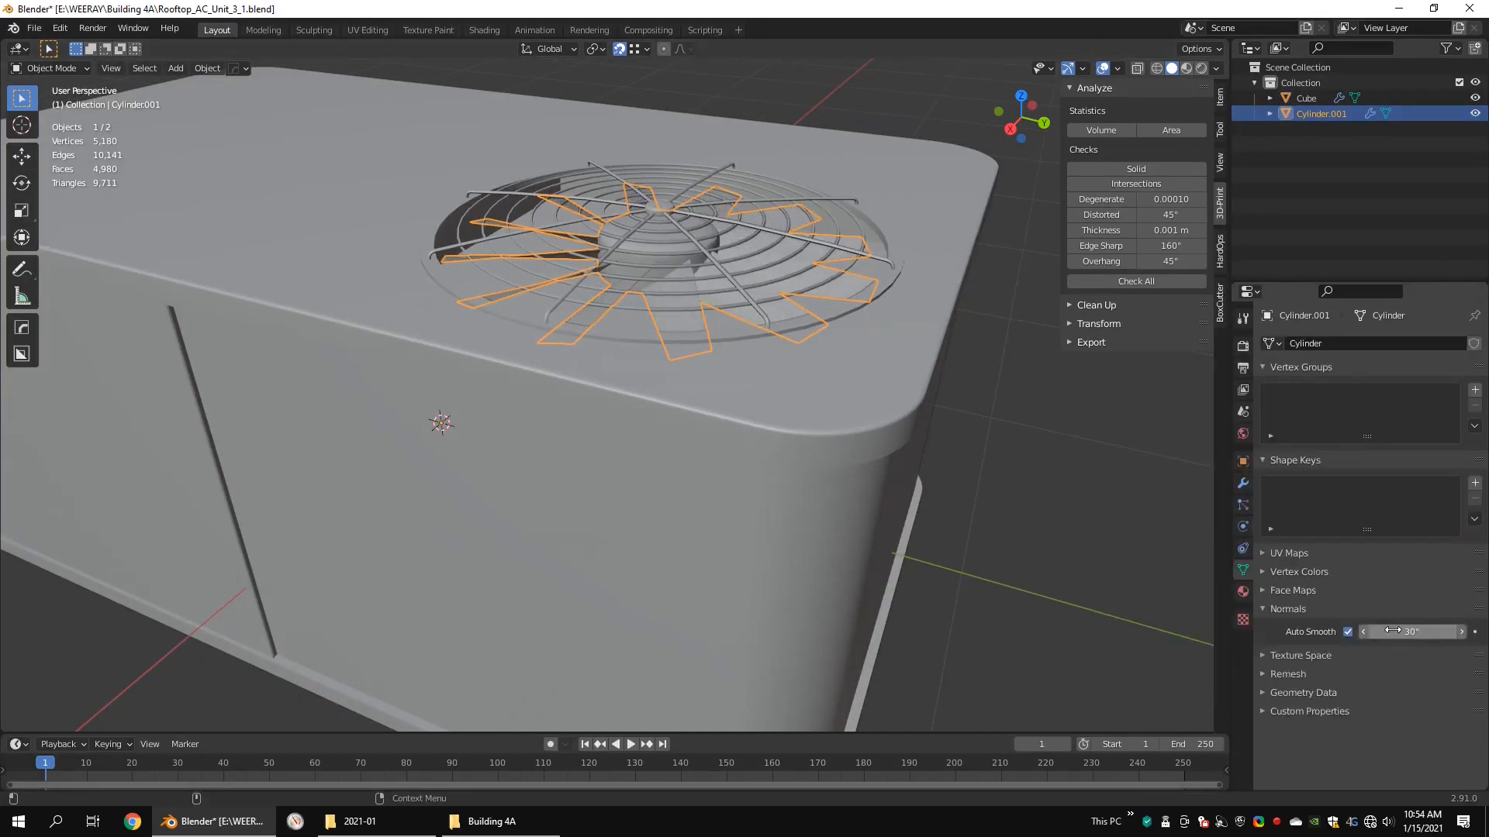
text(0)
key(Return)
Step: Rename the body object to main_body and the fan blades object to fan
middle_drag(799, 229, 780, 290)
scroll(769, 278, down, 5)
middle_drag(535, 318, 671, 295)
scroll(672, 295, up, 3)
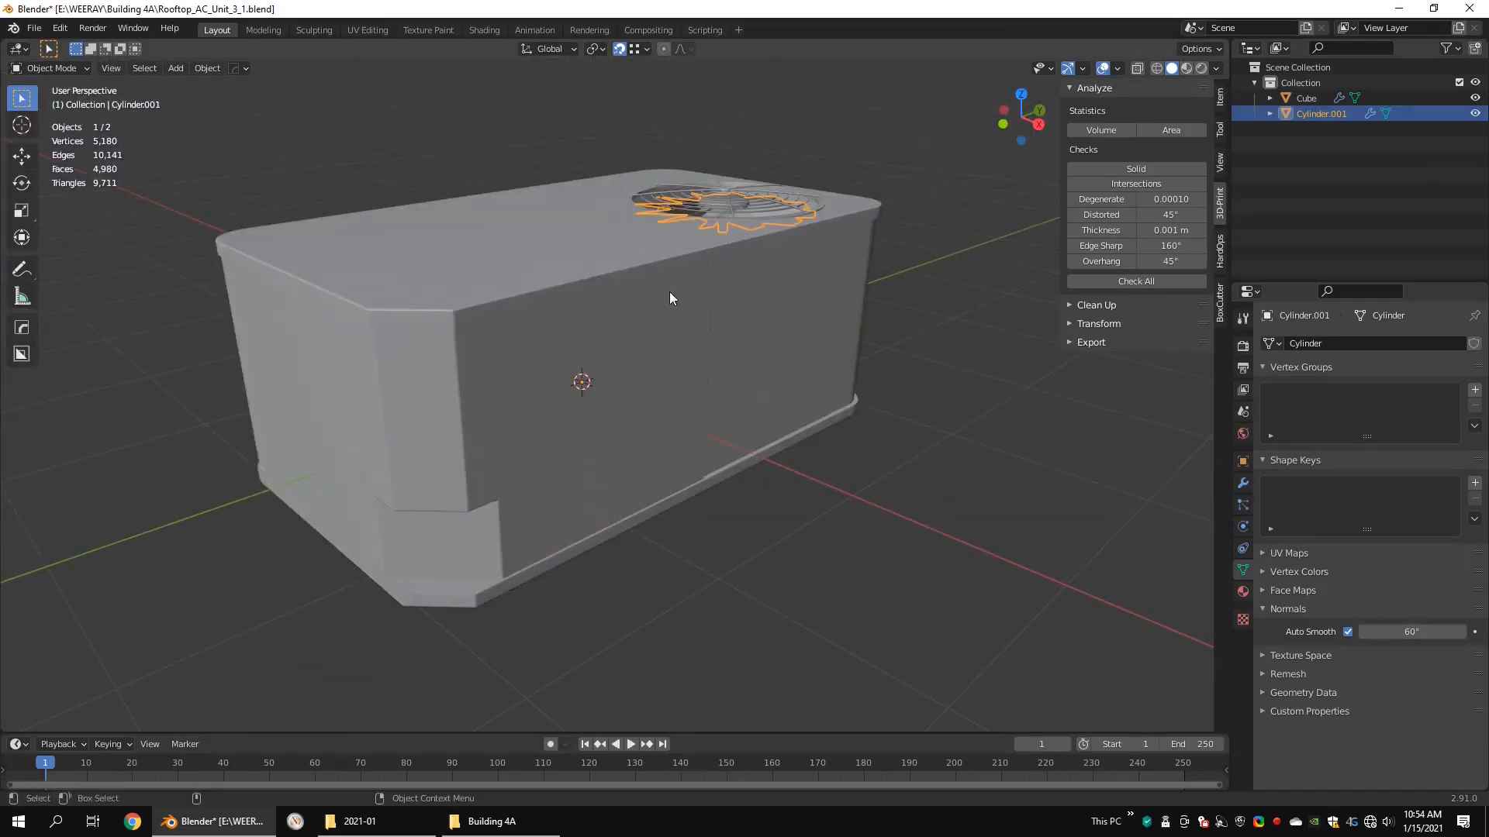
double_click(1325, 95)
text(main_body)
key(Return)
double_click(1325, 96)
text(fan)
key(Return)
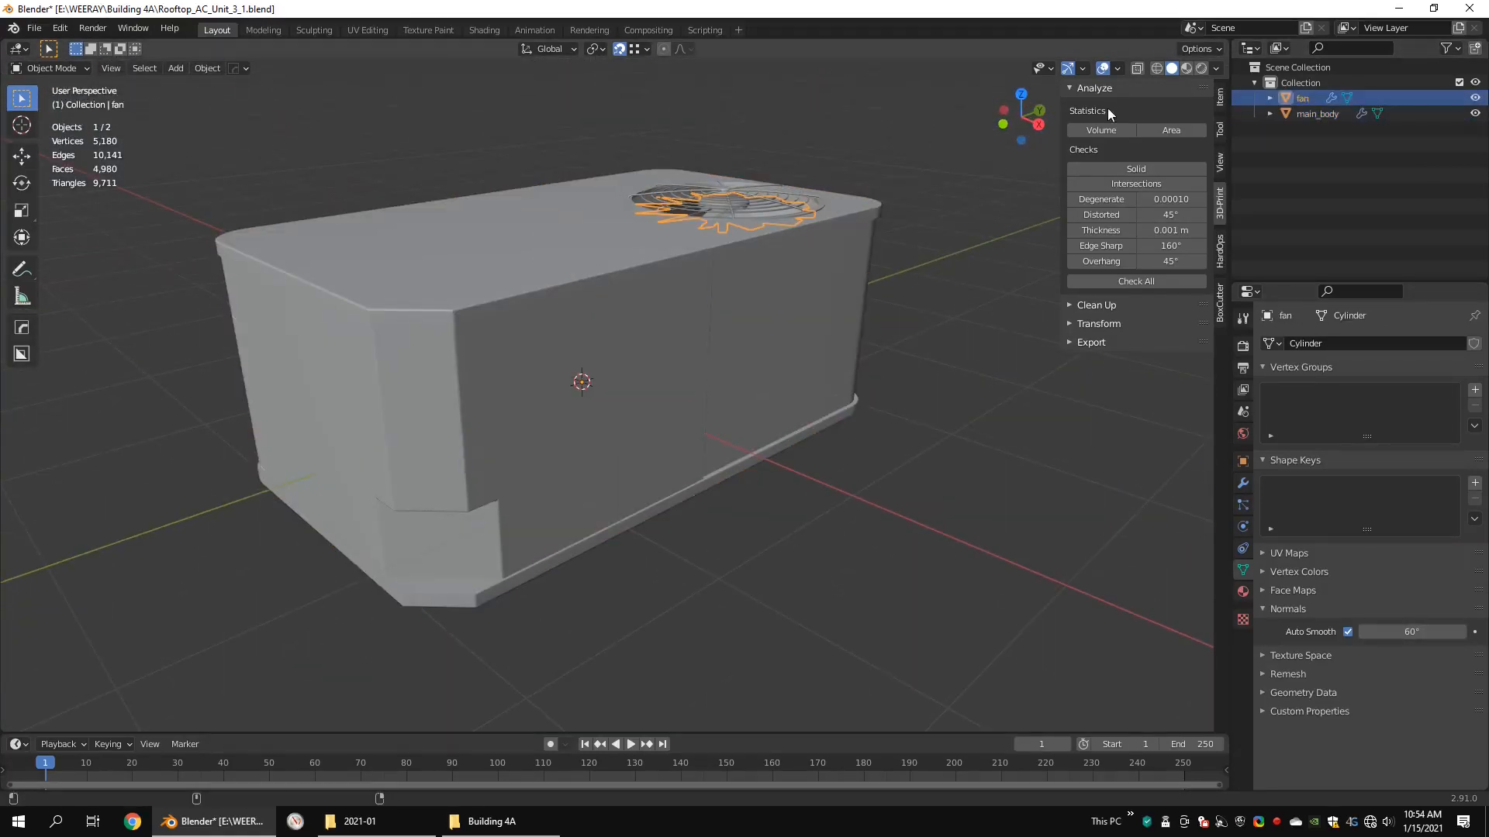
Step: Select both objects and save the Blender file
scroll(861, 208, down, 3)
key(a)
key(ctrl+s)
Step: Start an FBX export and browse to the Substance Painter Projects folder on drive E
click(34, 28)
mouse_move(62, 246)
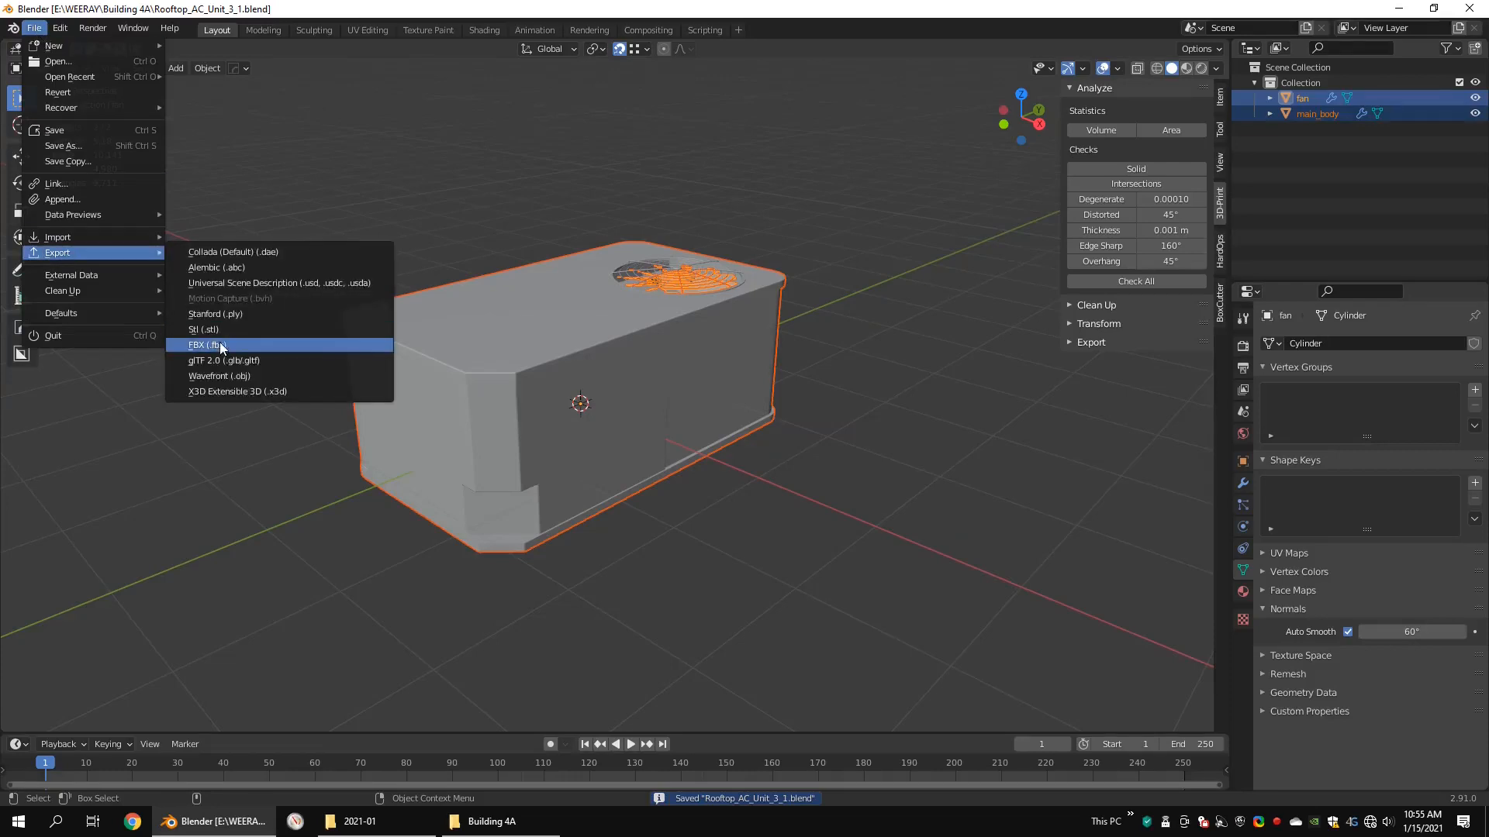
click(220, 342)
click(355, 260)
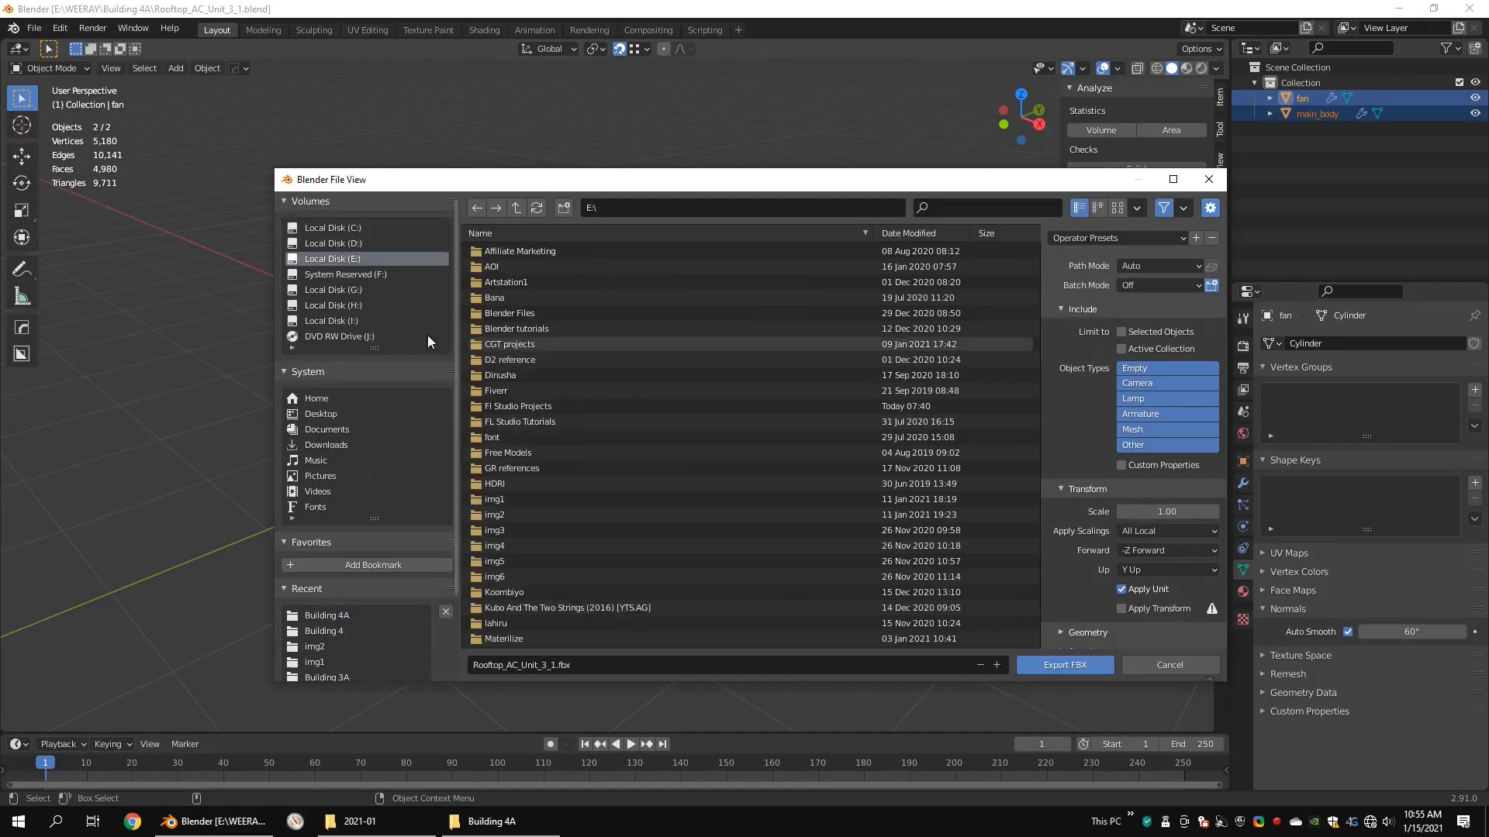
scroll(645, 541, down, 8)
click(574, 485)
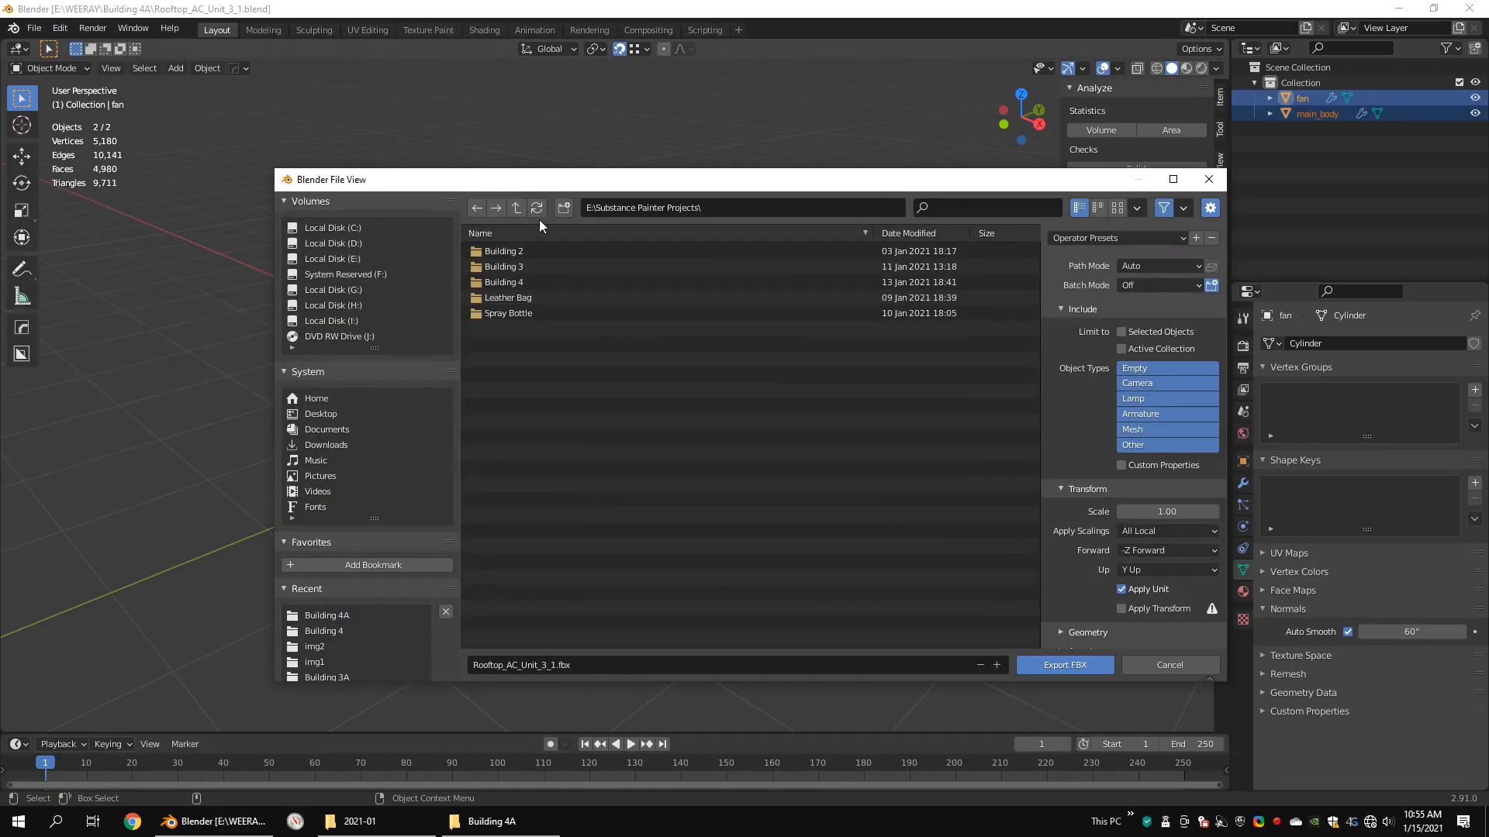
Step: Create a folder named "Rooftop Ac Unit 3" and open it as the export destination
click(560, 211)
text(Rooftop)
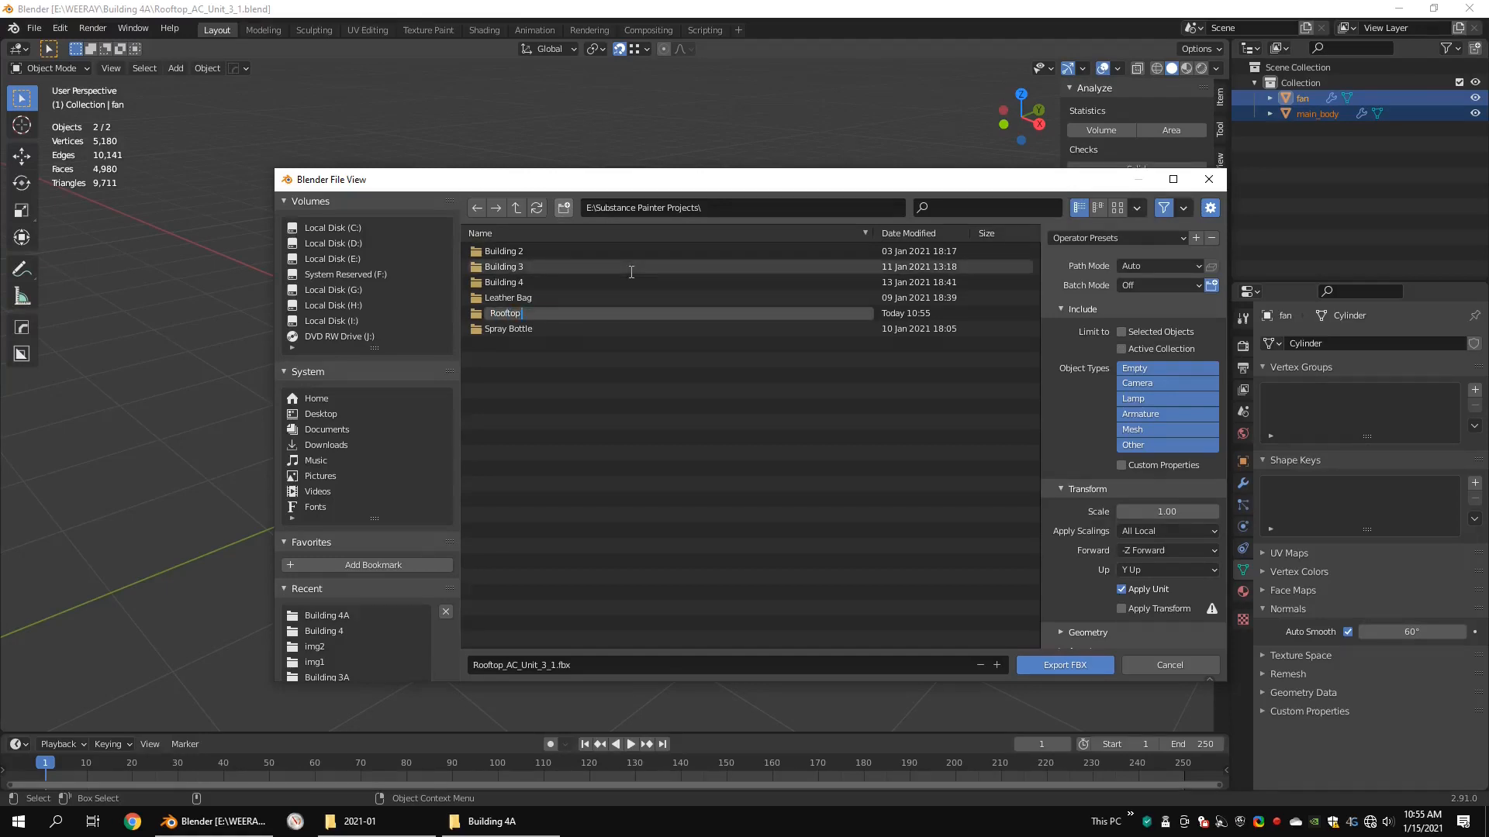
text( Ac Unit 3)
key(Return)
double_click(542, 313)
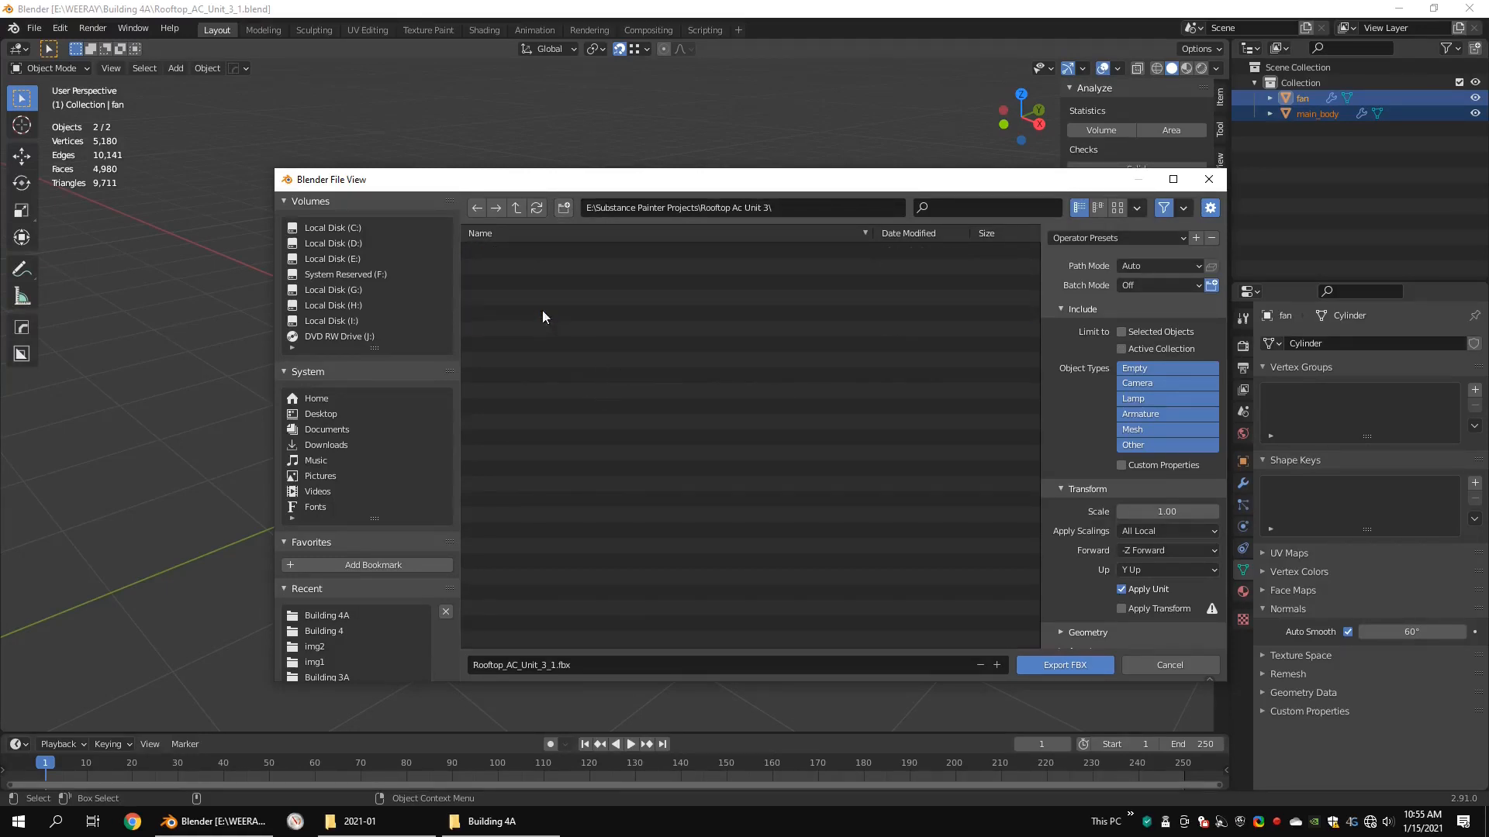
Step: Export the model as Rooftop_AC_Unit_3.fbx and save the Blender file
click(634, 664)
click(1065, 665)
key(ctrl+s)
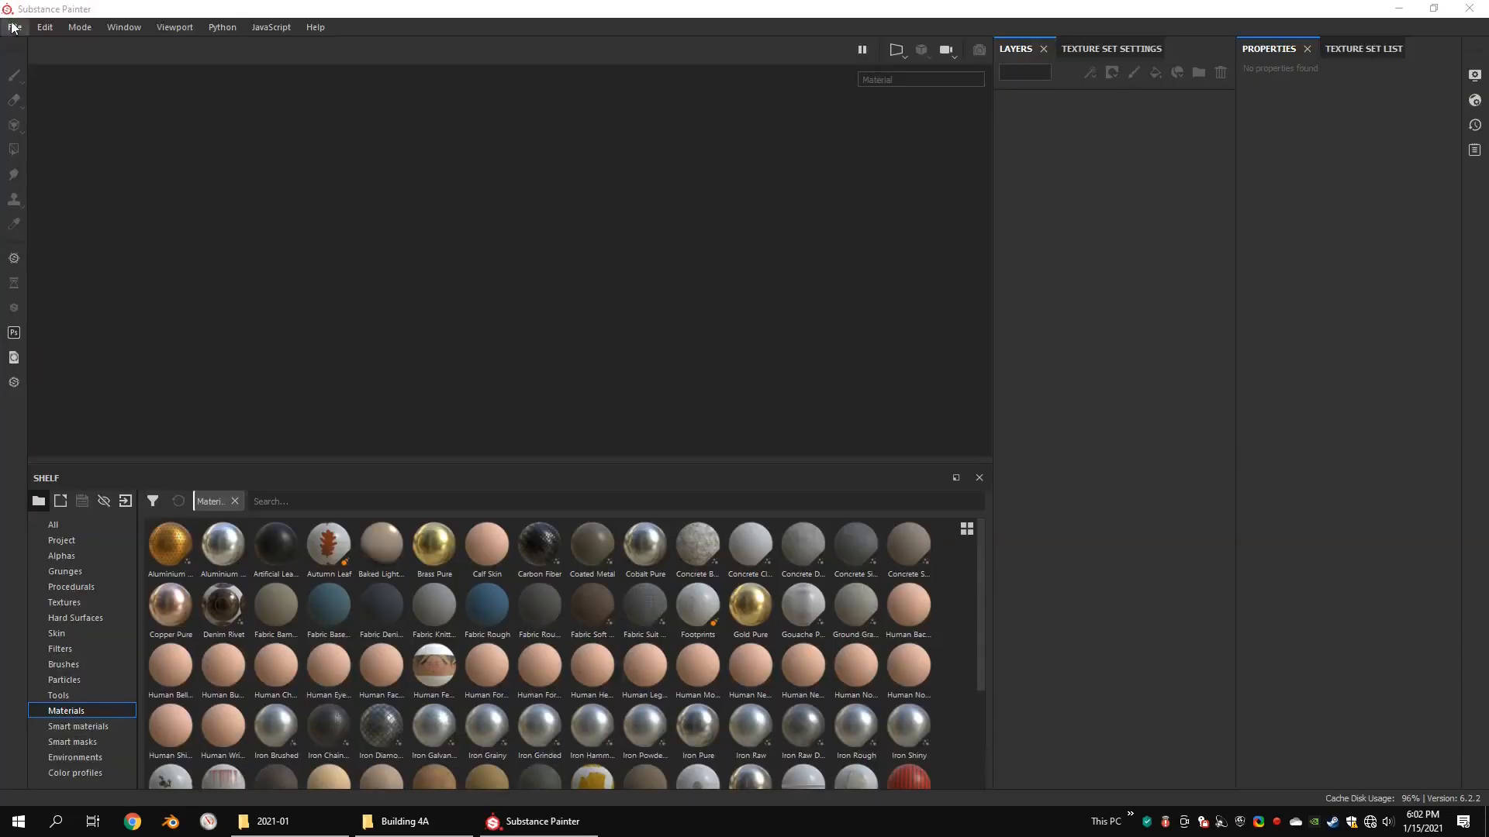
Step: In Substance Painter, create a new project from Rooftop_AC_Unit_3.fbx in the Rooftop Ac Unit 3 folder
click(15, 27)
click(78, 46)
click(899, 192)
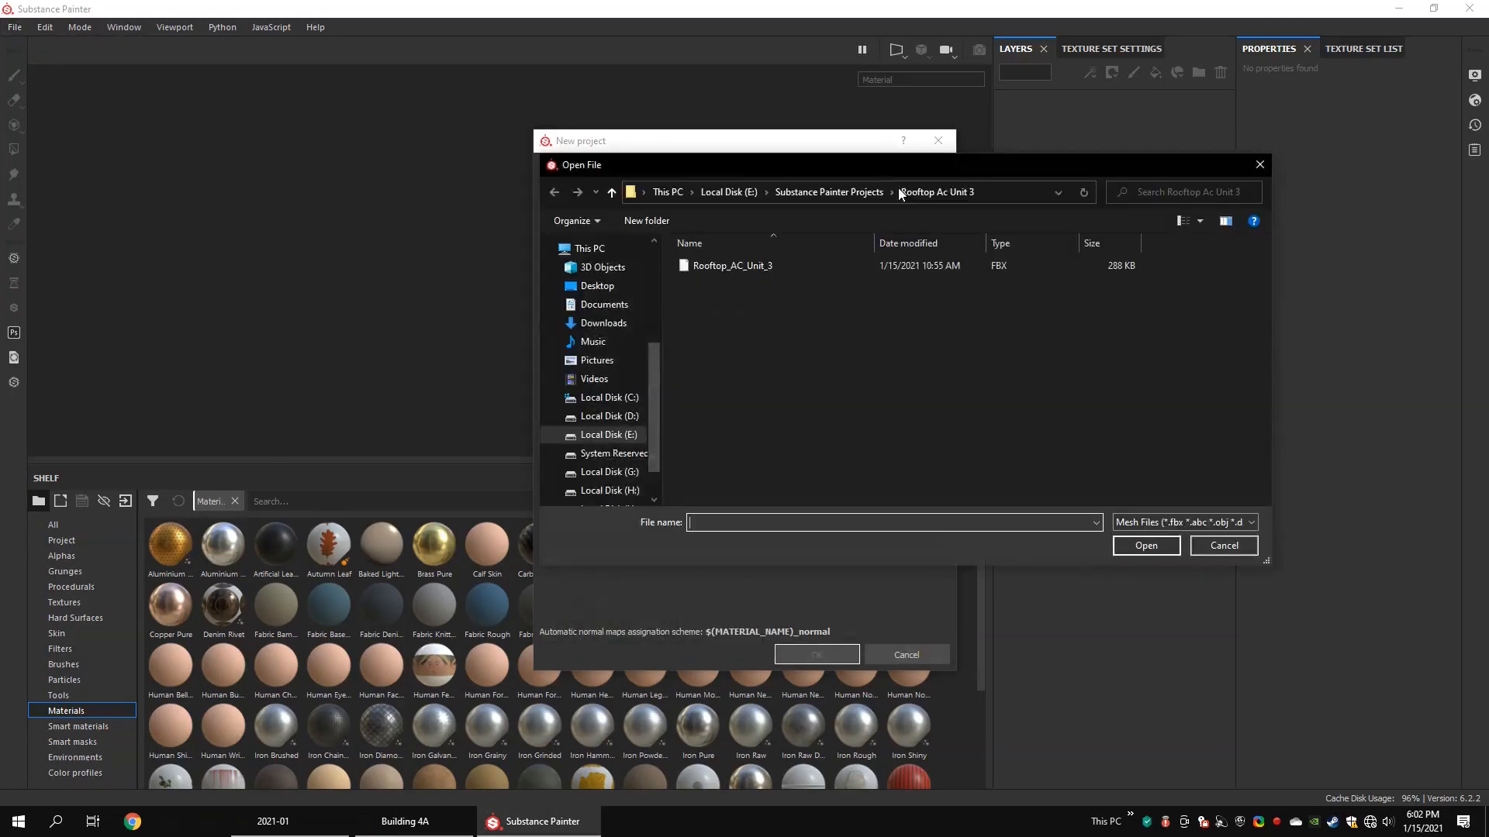
click(752, 270)
click(1144, 546)
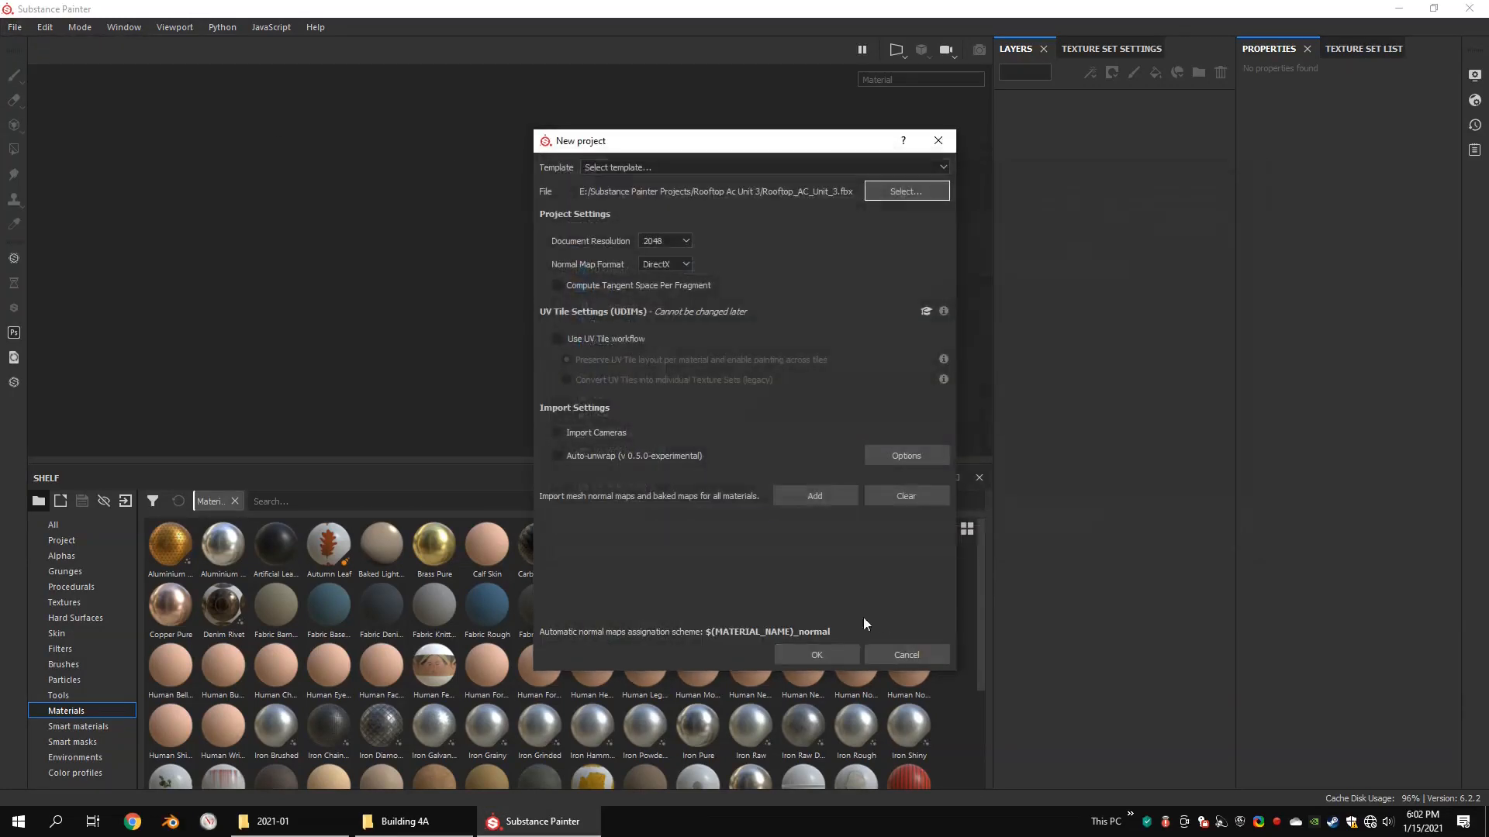
click(839, 656)
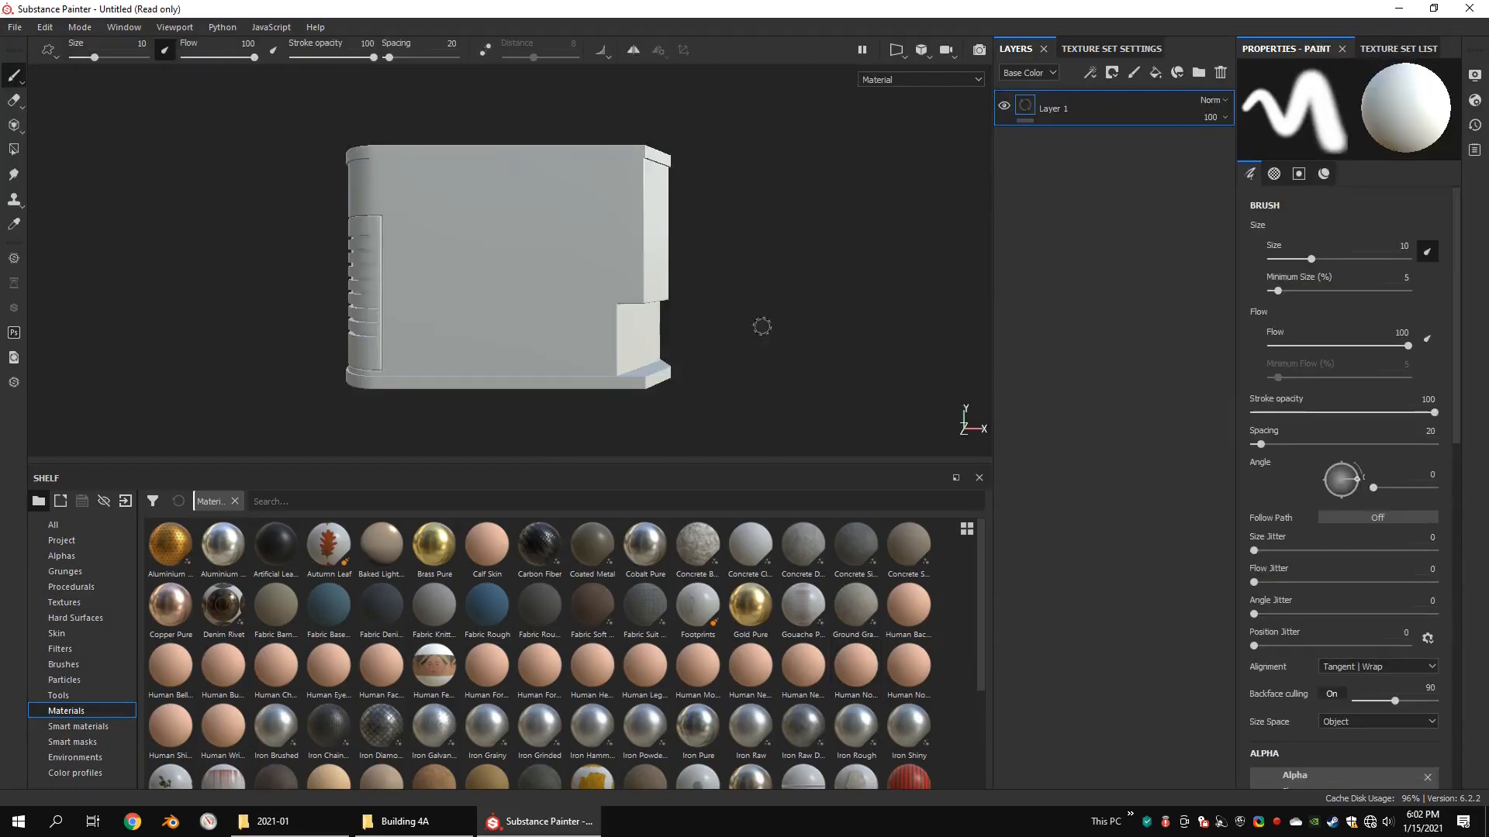
Step: Save the project as Rooftop_AC_Unit_3 in the Rooftop Ac Unit 3 folder
key(ctrl+s)
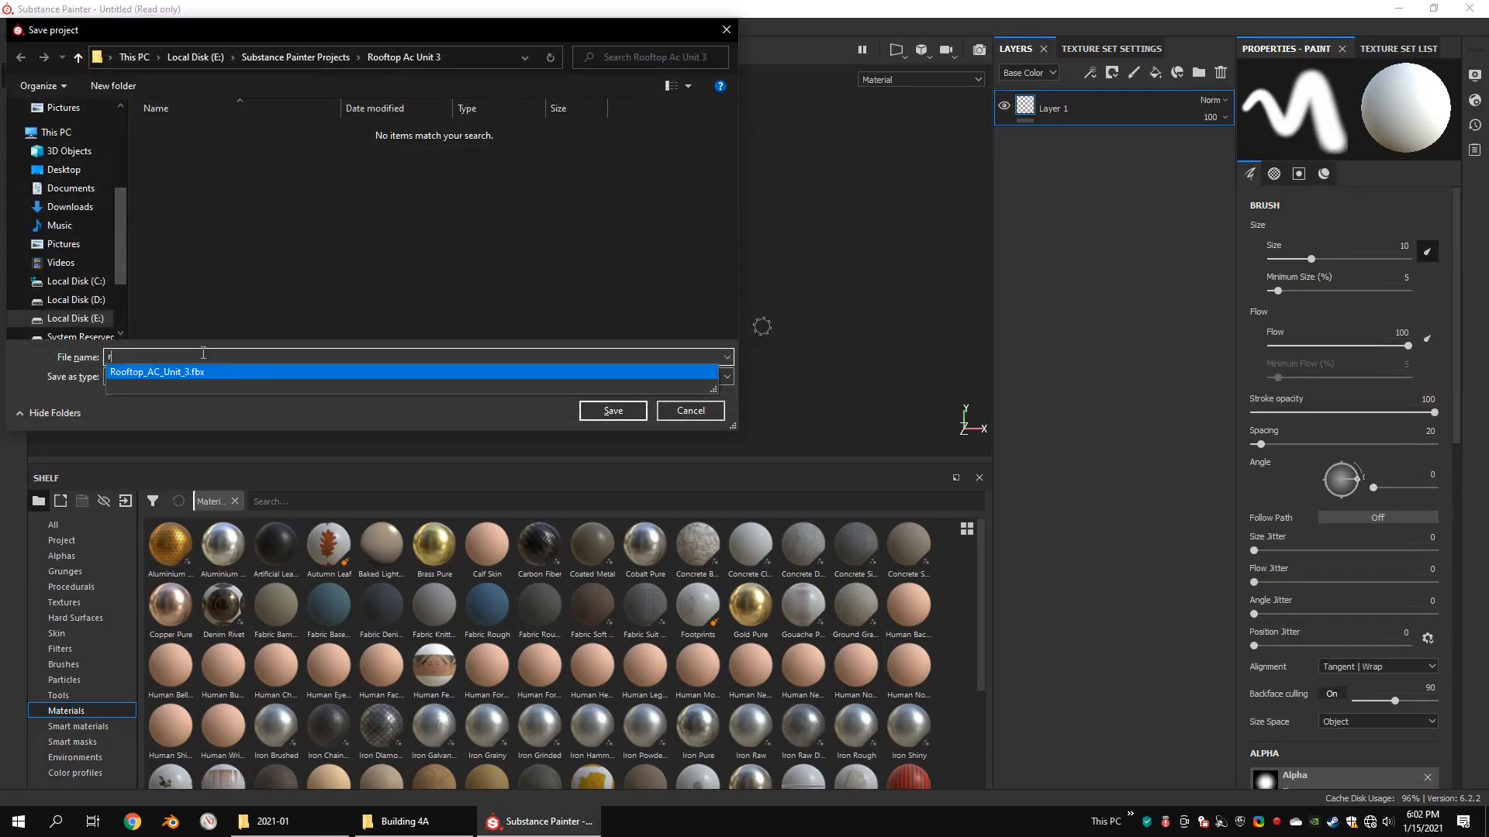
click(238, 357)
key(BackSpace)
key(BackSpace)
key(BackSpace)
key(BackSpace)
click(613, 411)
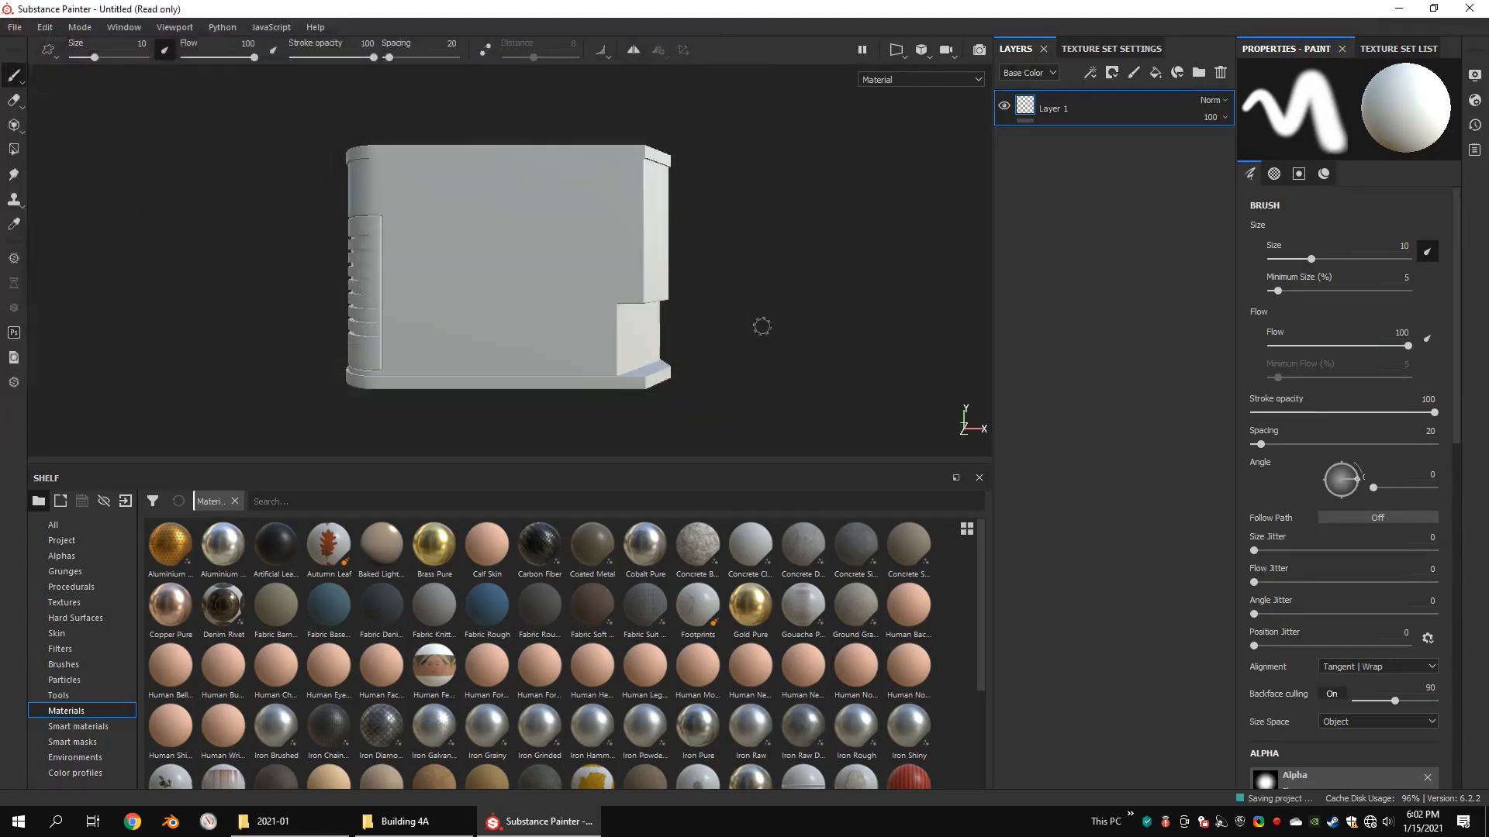
Step: Set up the mesh map bake at 2048 output size with Subsampling 4x4 antialiasing, leaving out the Normal and ID maps
click(1140, 56)
click(1167, 530)
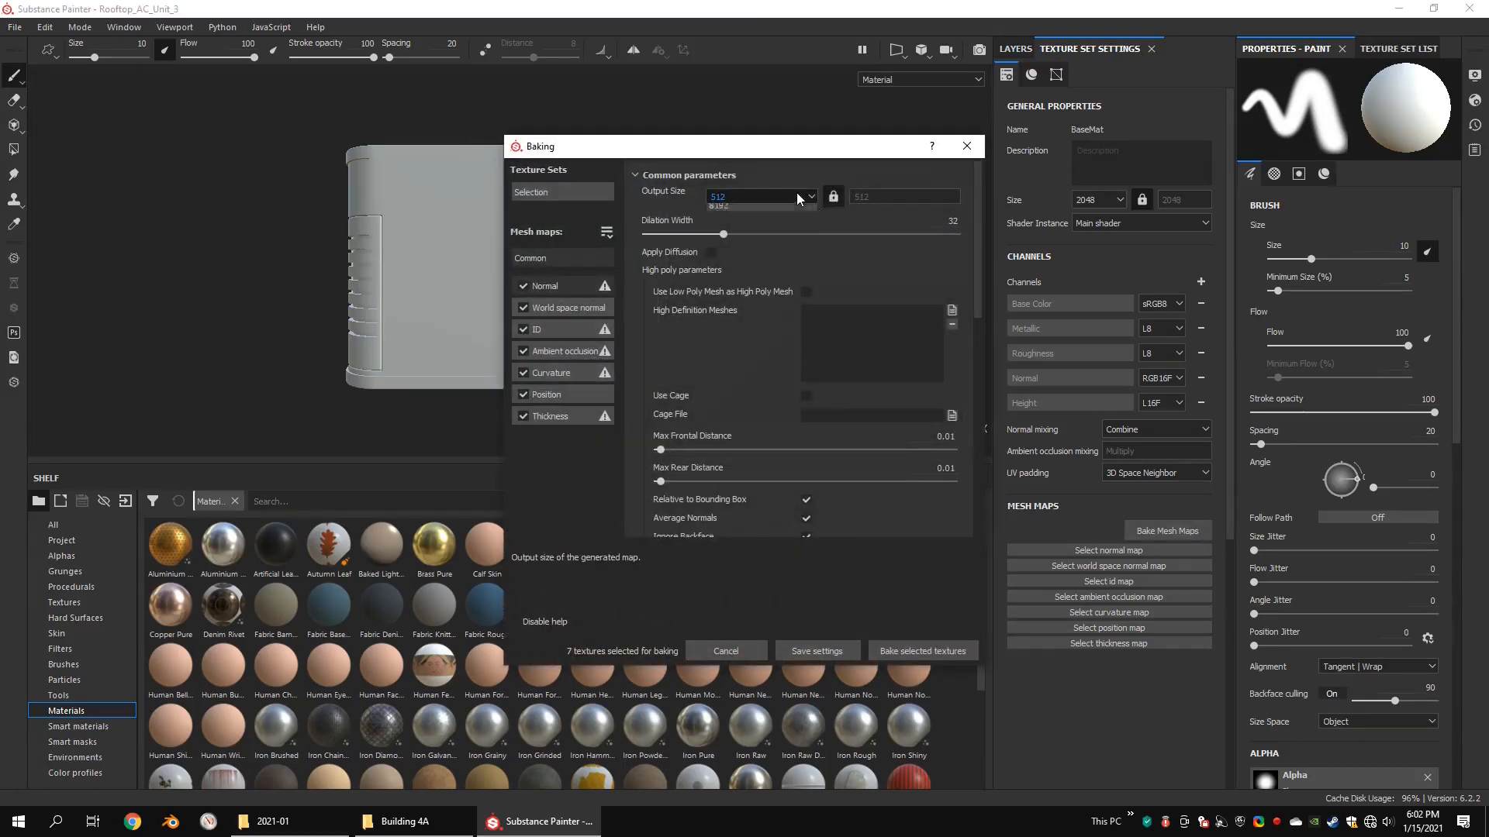
click(756, 230)
drag(976, 303, 976, 375)
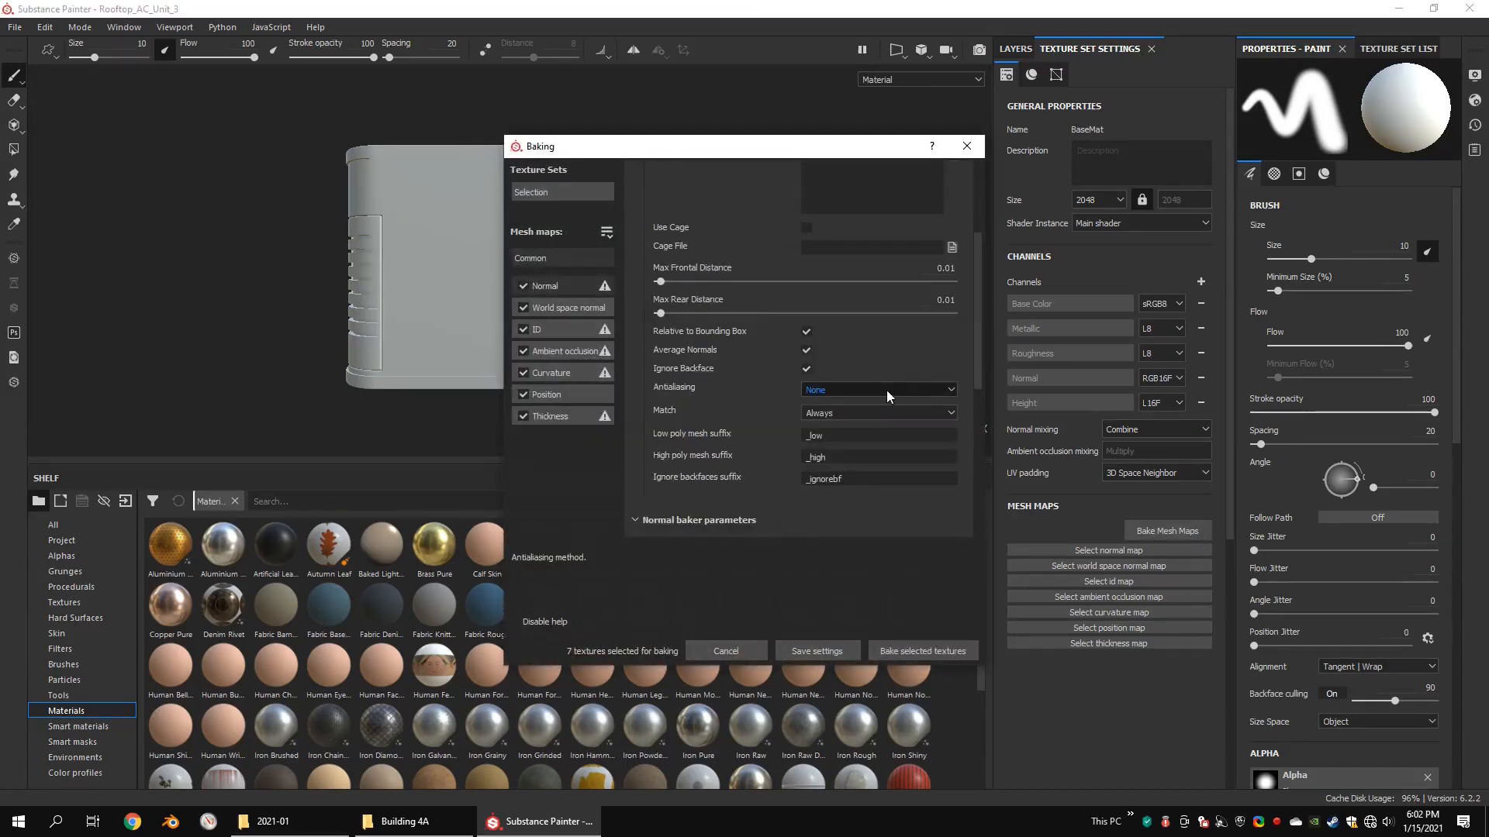
click(881, 391)
click(854, 423)
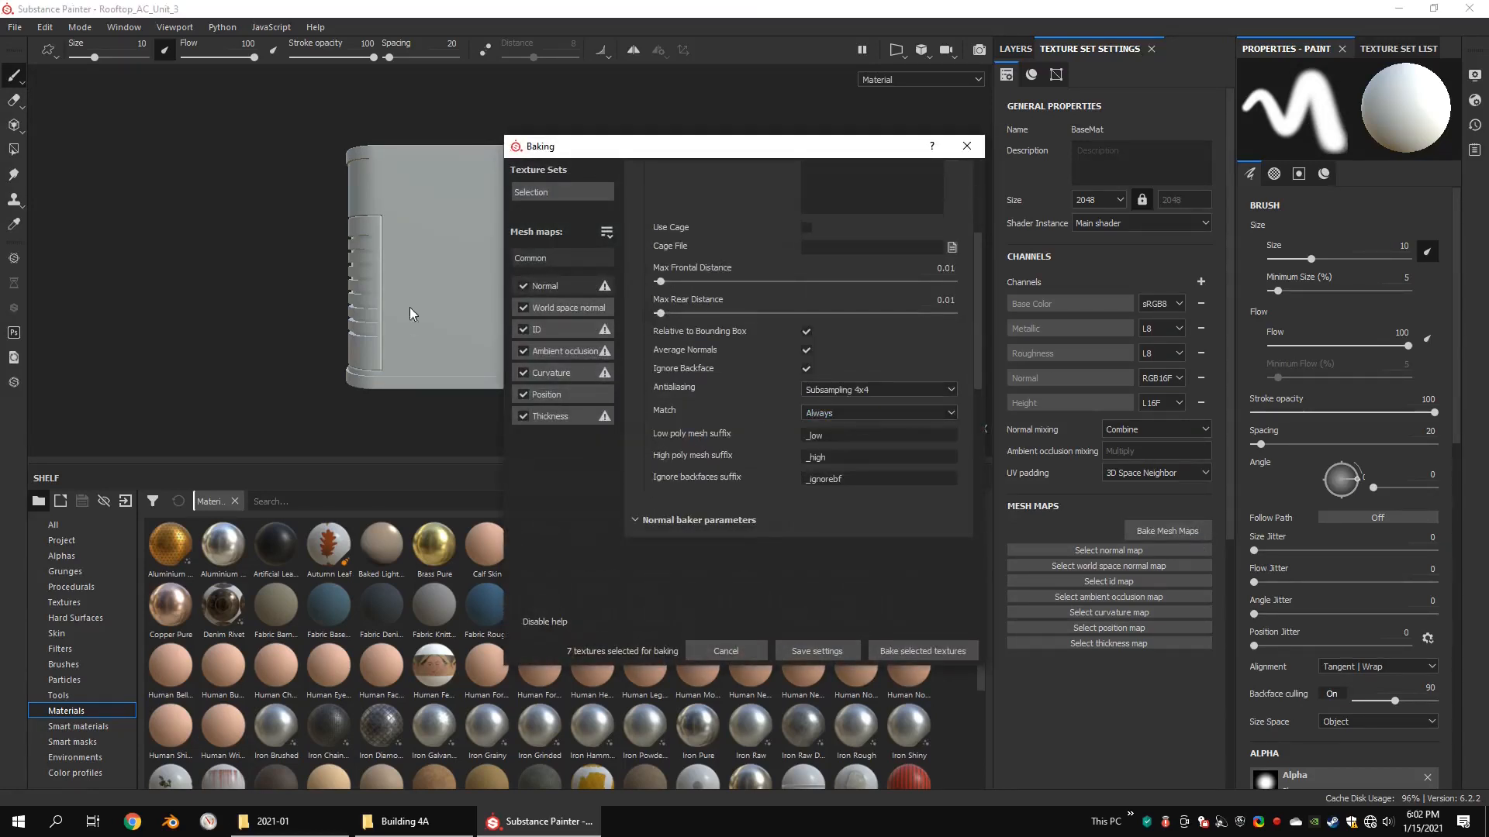
Step: Set the ambient occlusion baker's Self Occlusion to Only Same Mesh Name and bake the selected mesh maps
click(546, 359)
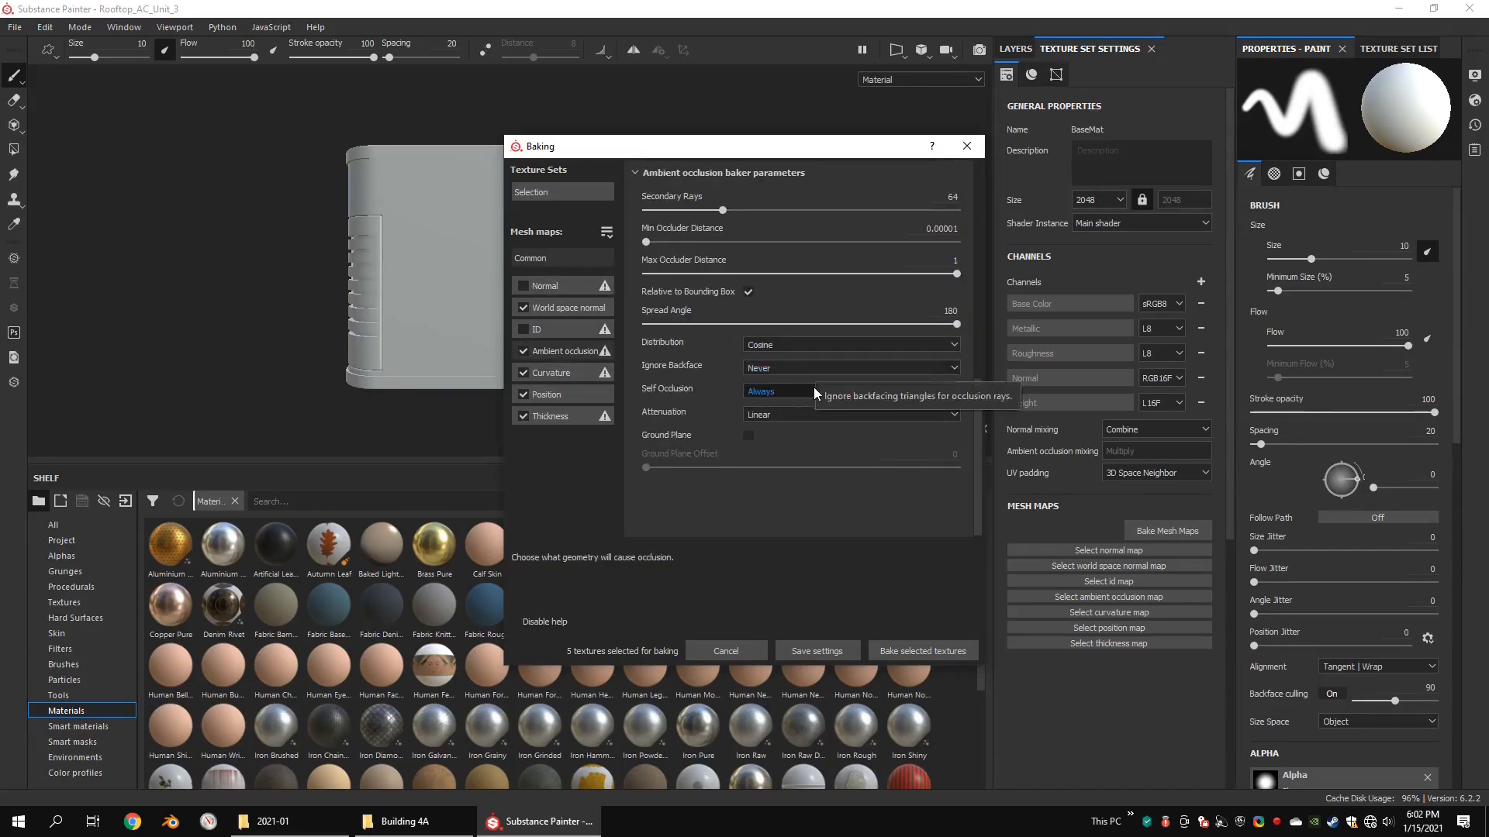
click(812, 391)
click(802, 417)
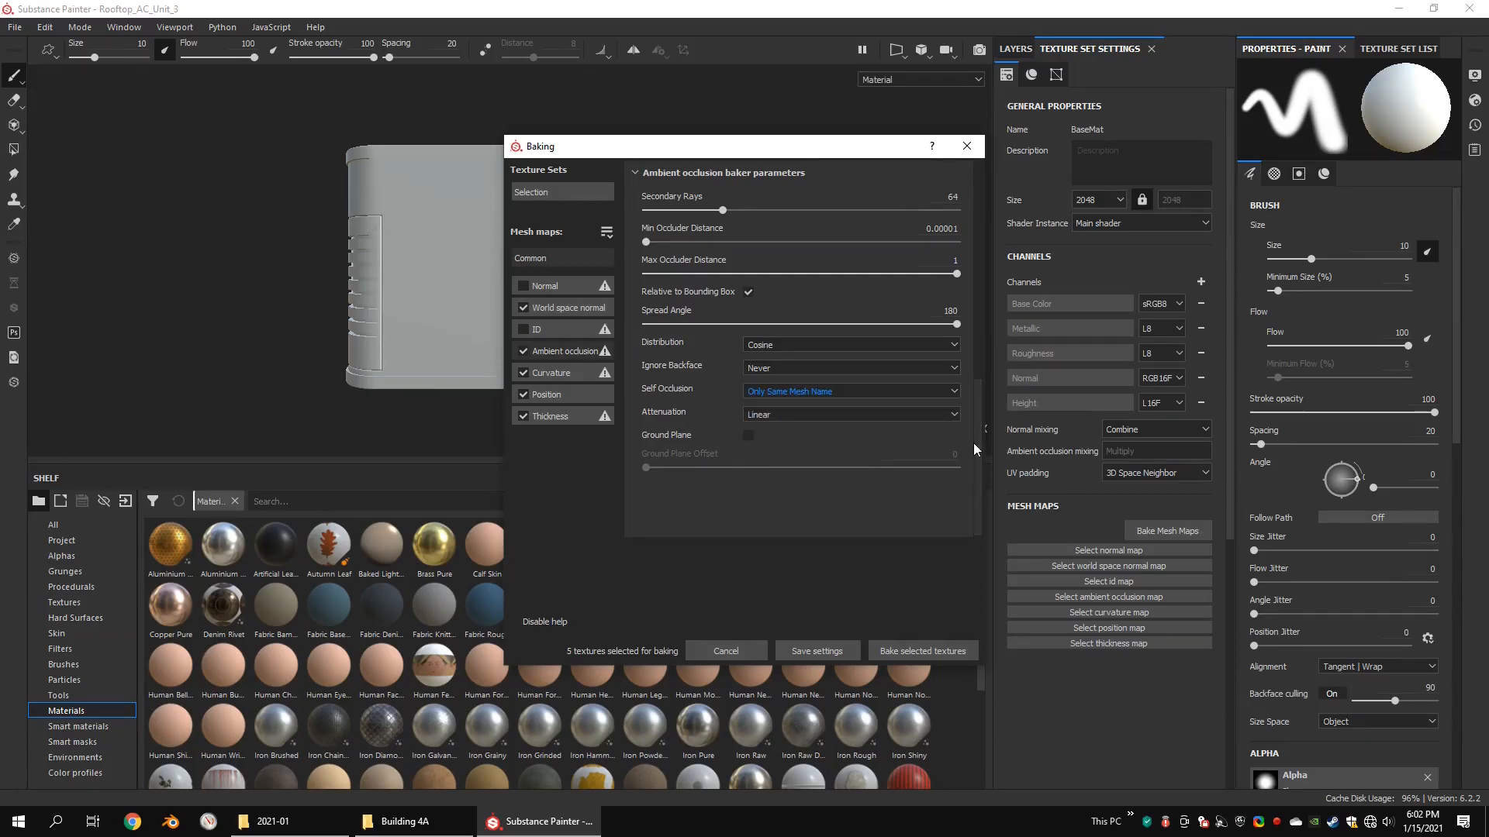
scroll(978, 440, down, 1)
drag(978, 440, 1005, 217)
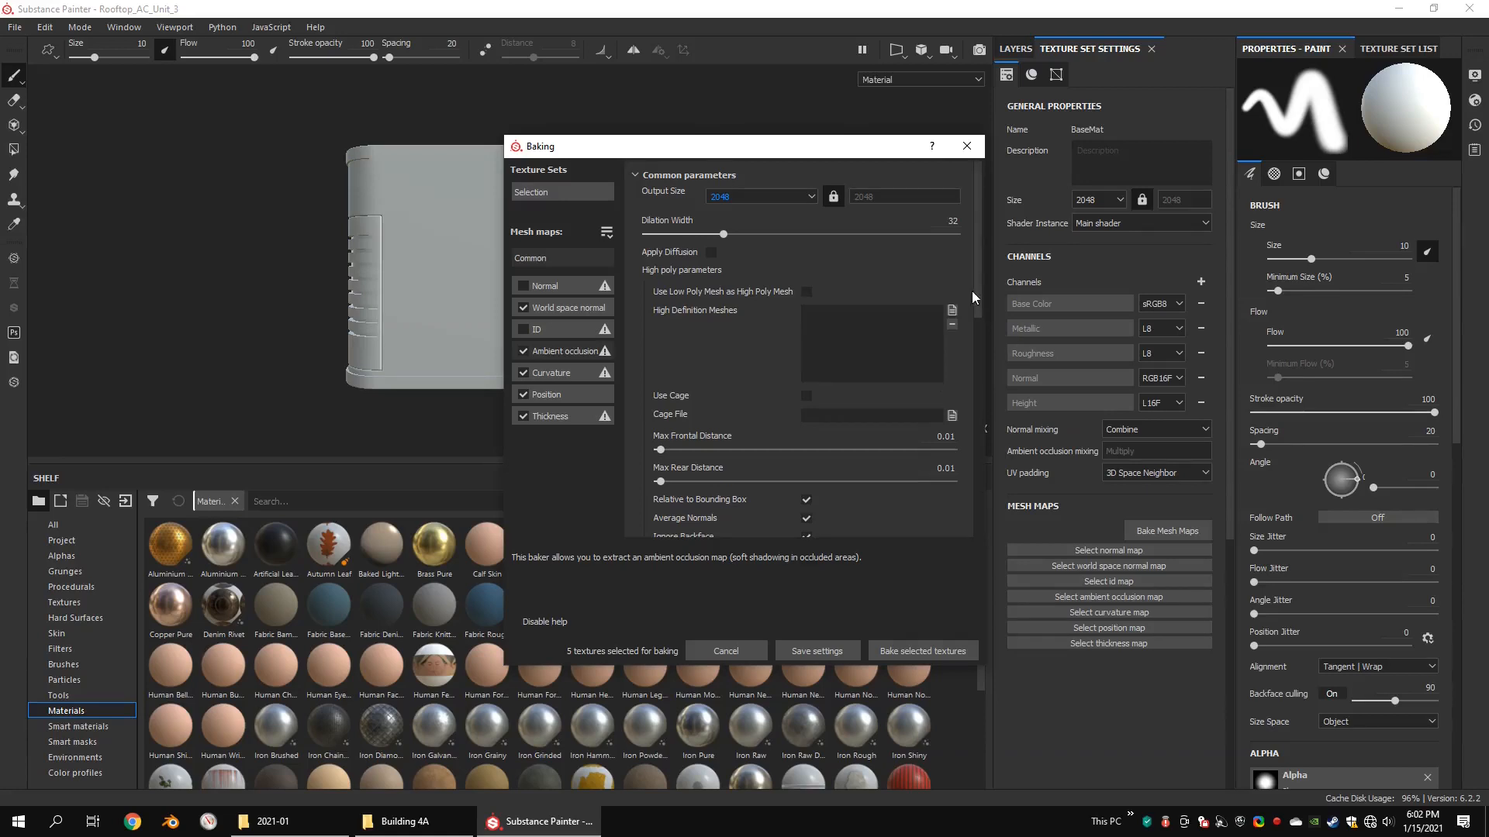
mouse_move(977, 290)
mouse_down()
mouse_move(980, 336)
mouse_move(983, 306)
mouse_up()
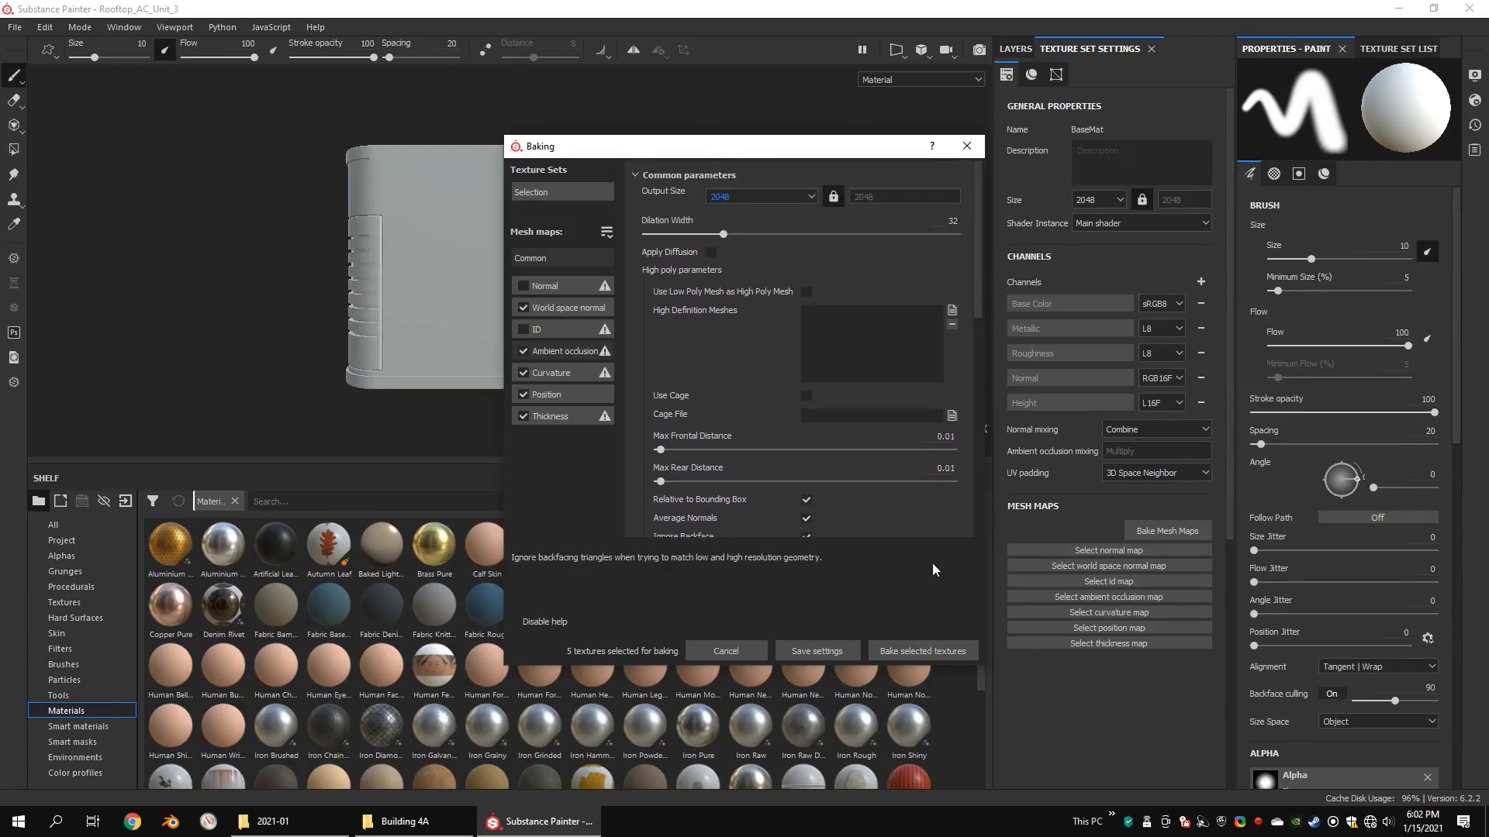
click(920, 645)
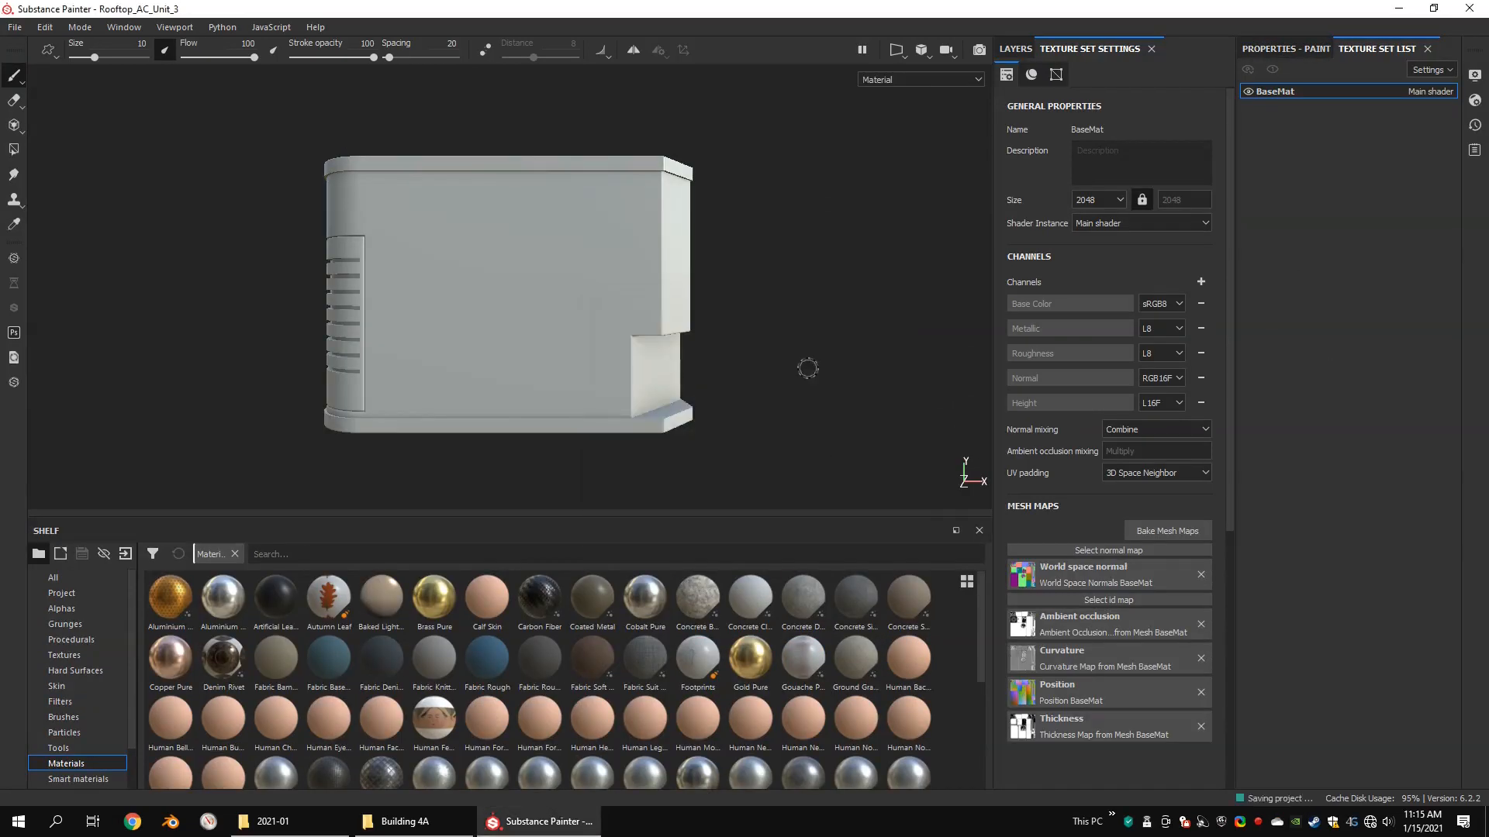
Step: Replace Layer 1 with a new fill layer and place the Iron Pure material beneath it
alt+drag(828, 380, 950, 353)
click(1023, 50)
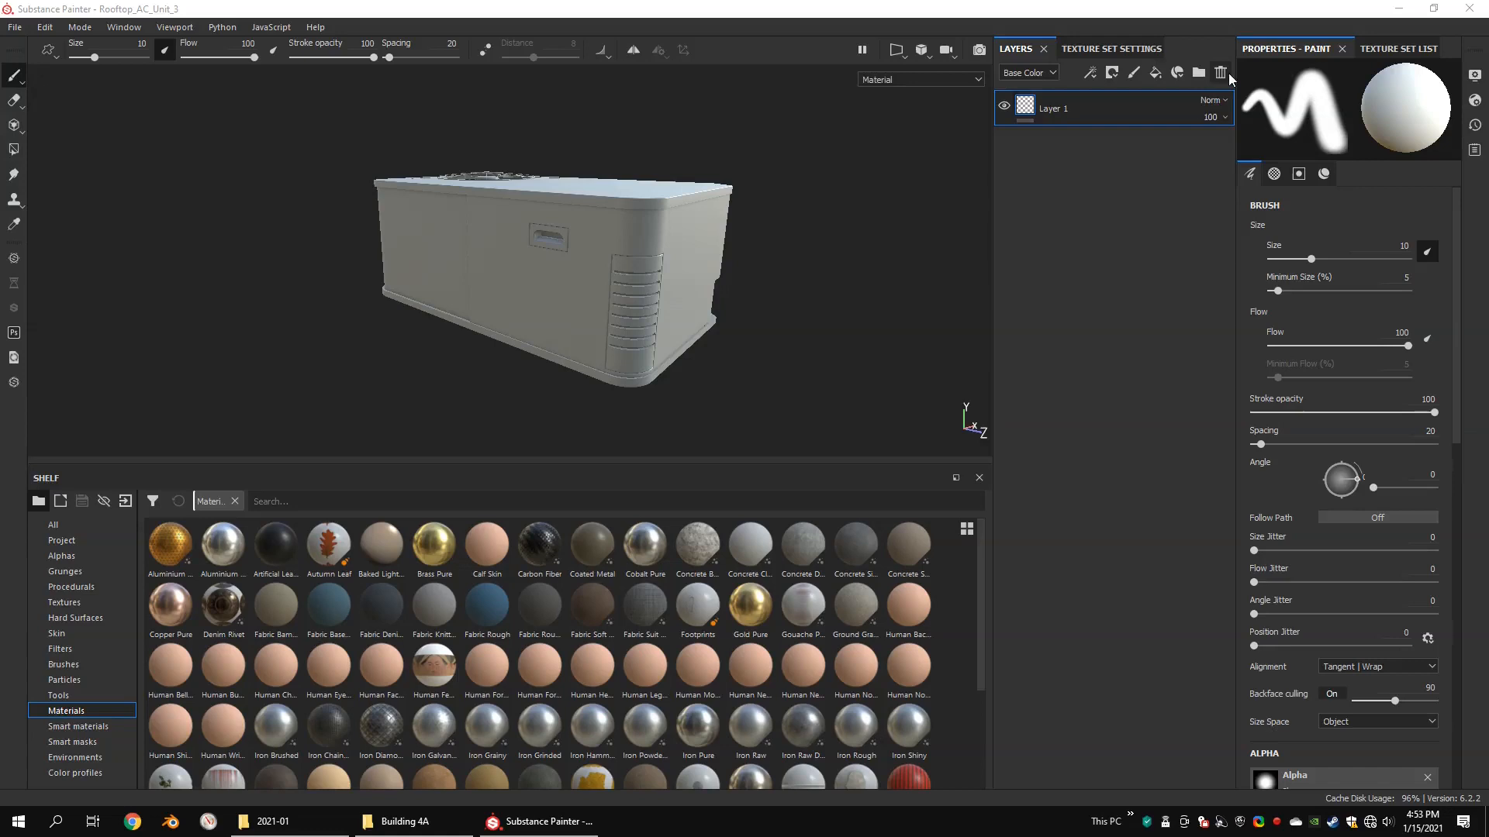
click(1222, 73)
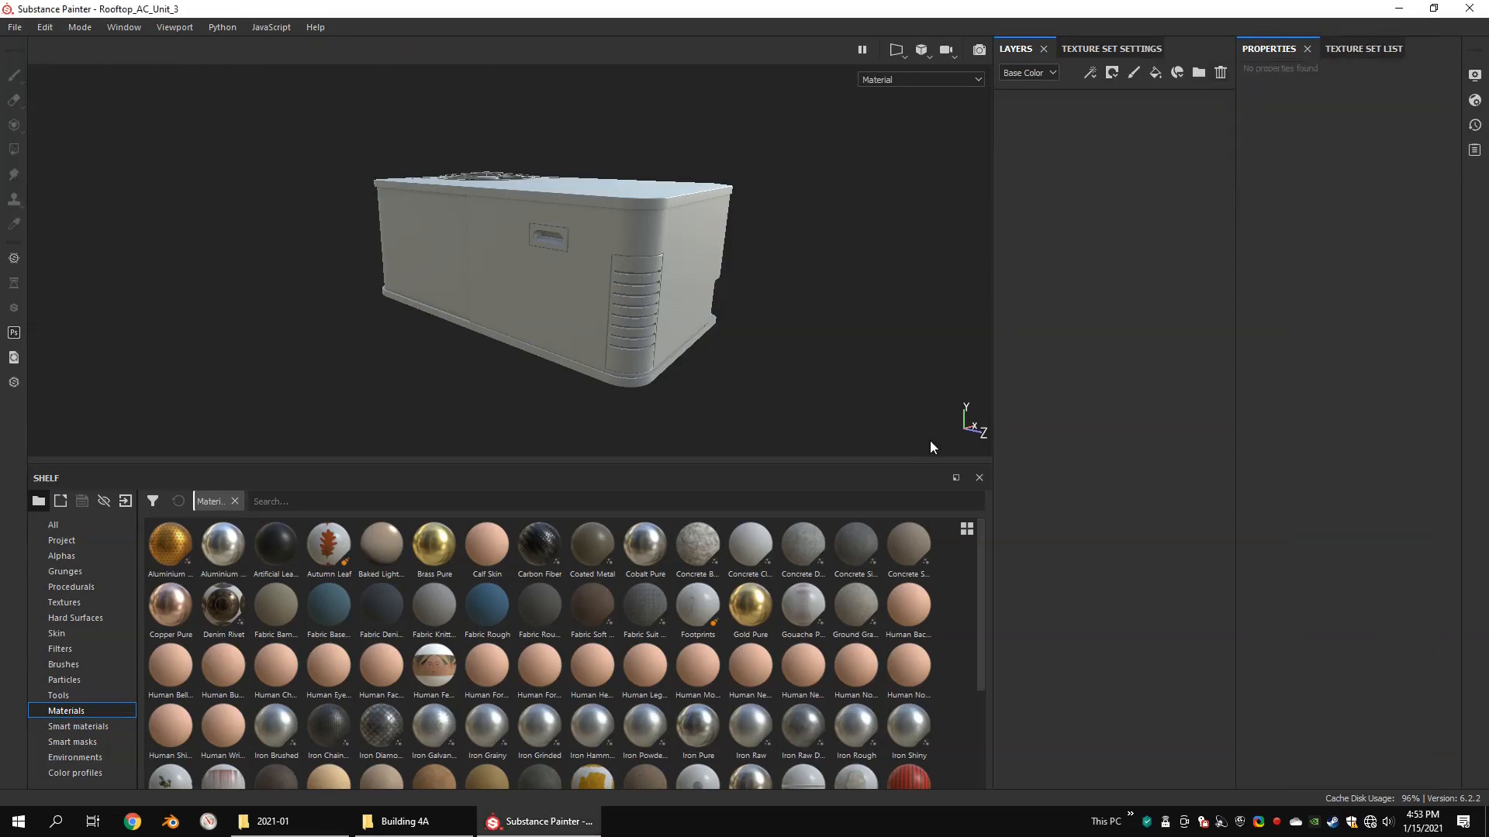
click(1155, 73)
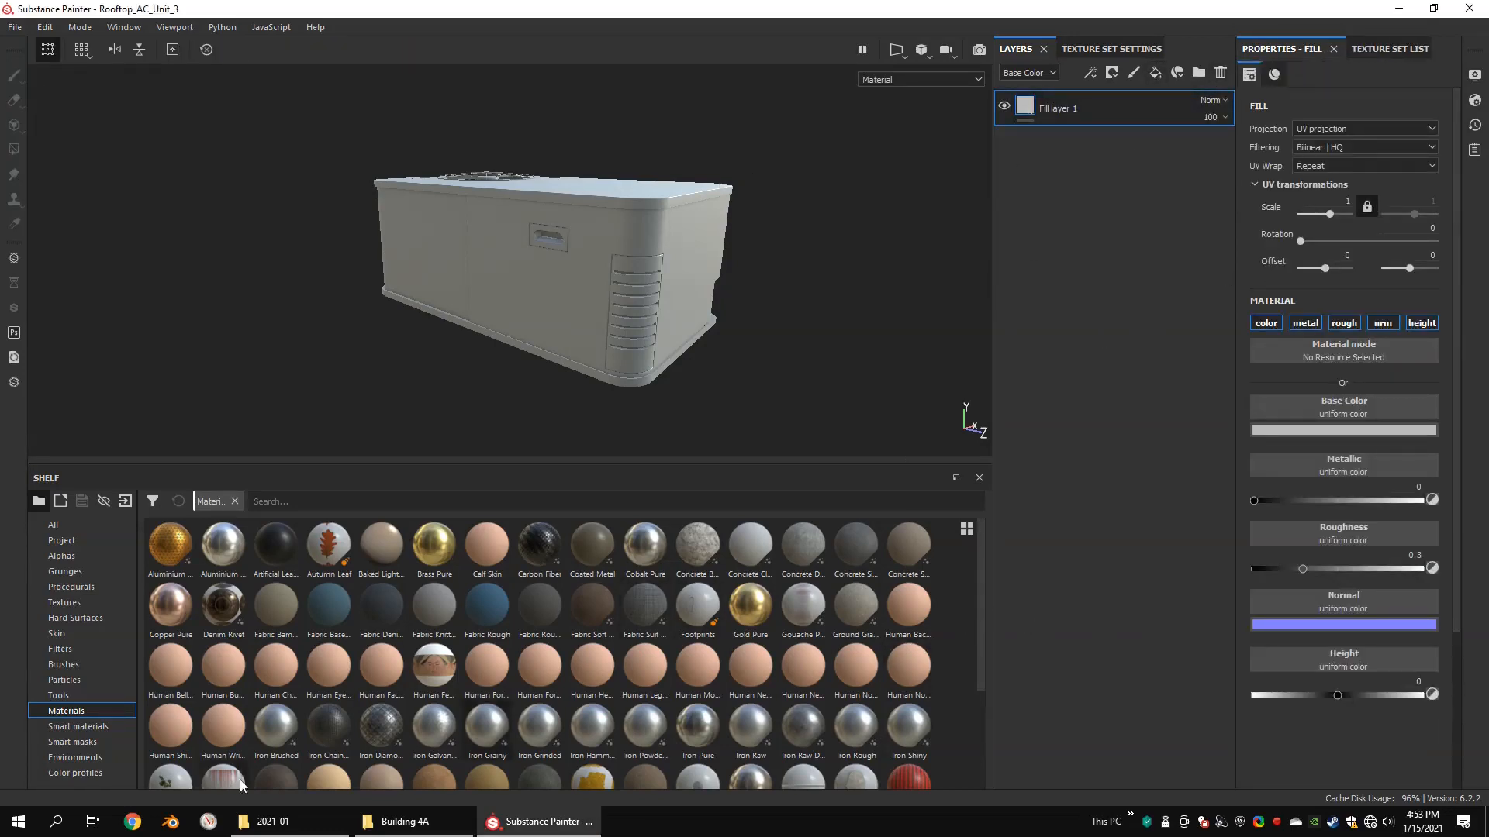
drag(689, 744, 1097, 229)
scroll(810, 186, up, 3)
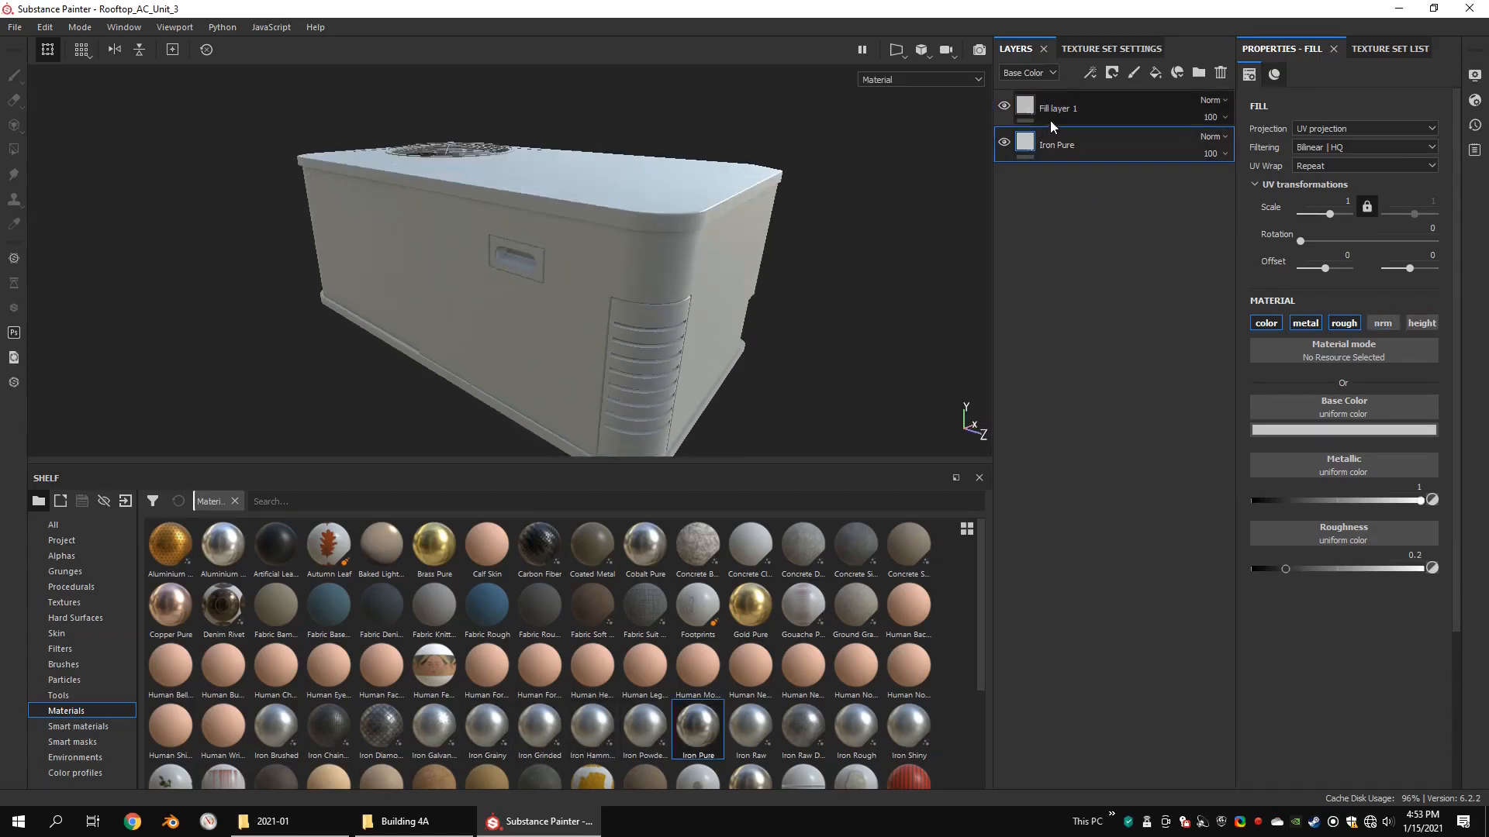
Step: Add a white mask to Fill layer 1 and set Polygon Fill to UV chunk mode with color 0
right_click(1047, 117)
click(1056, 124)
click(15, 148)
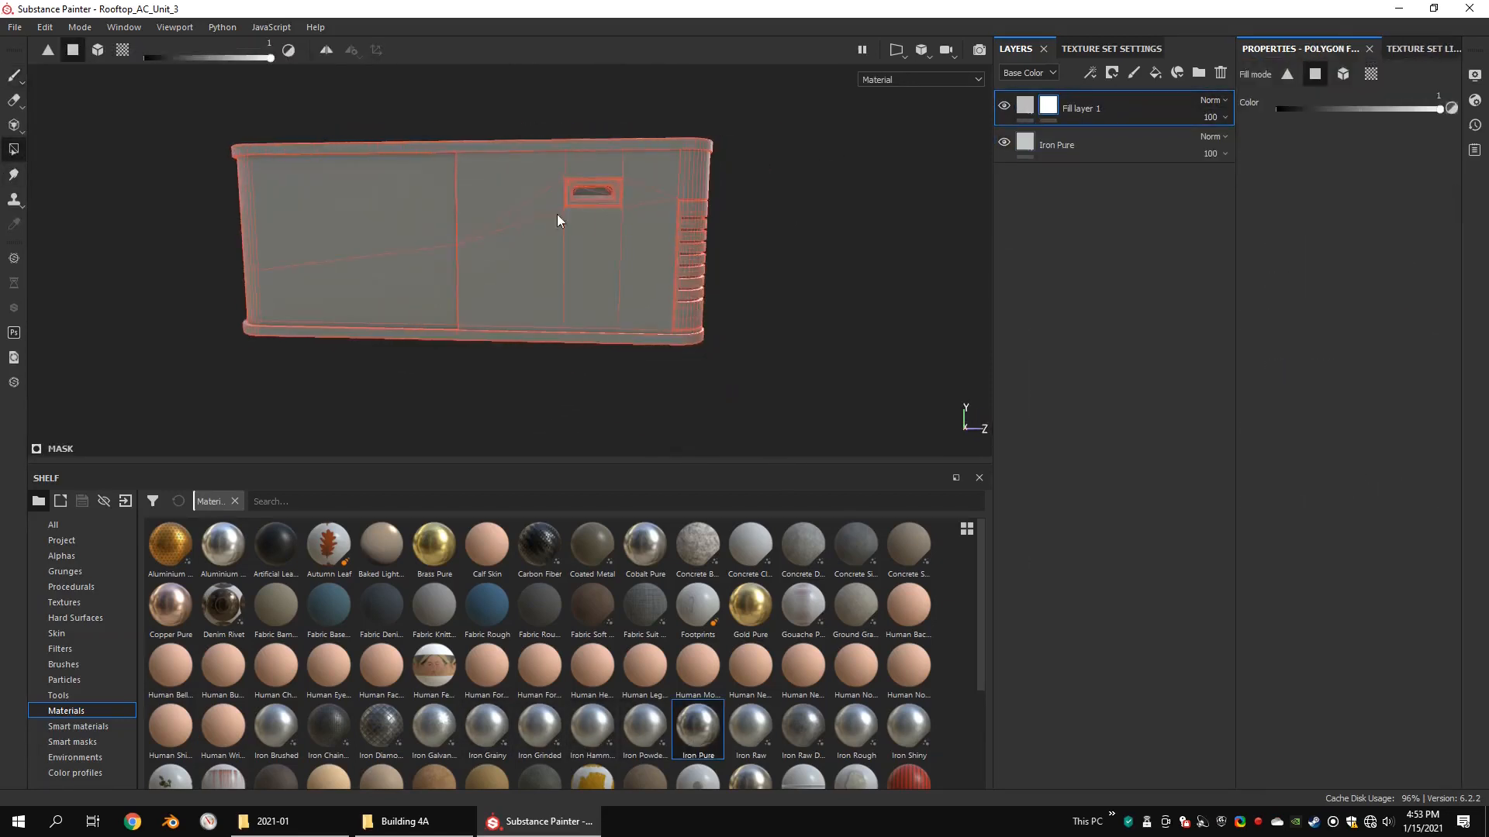
click(1344, 75)
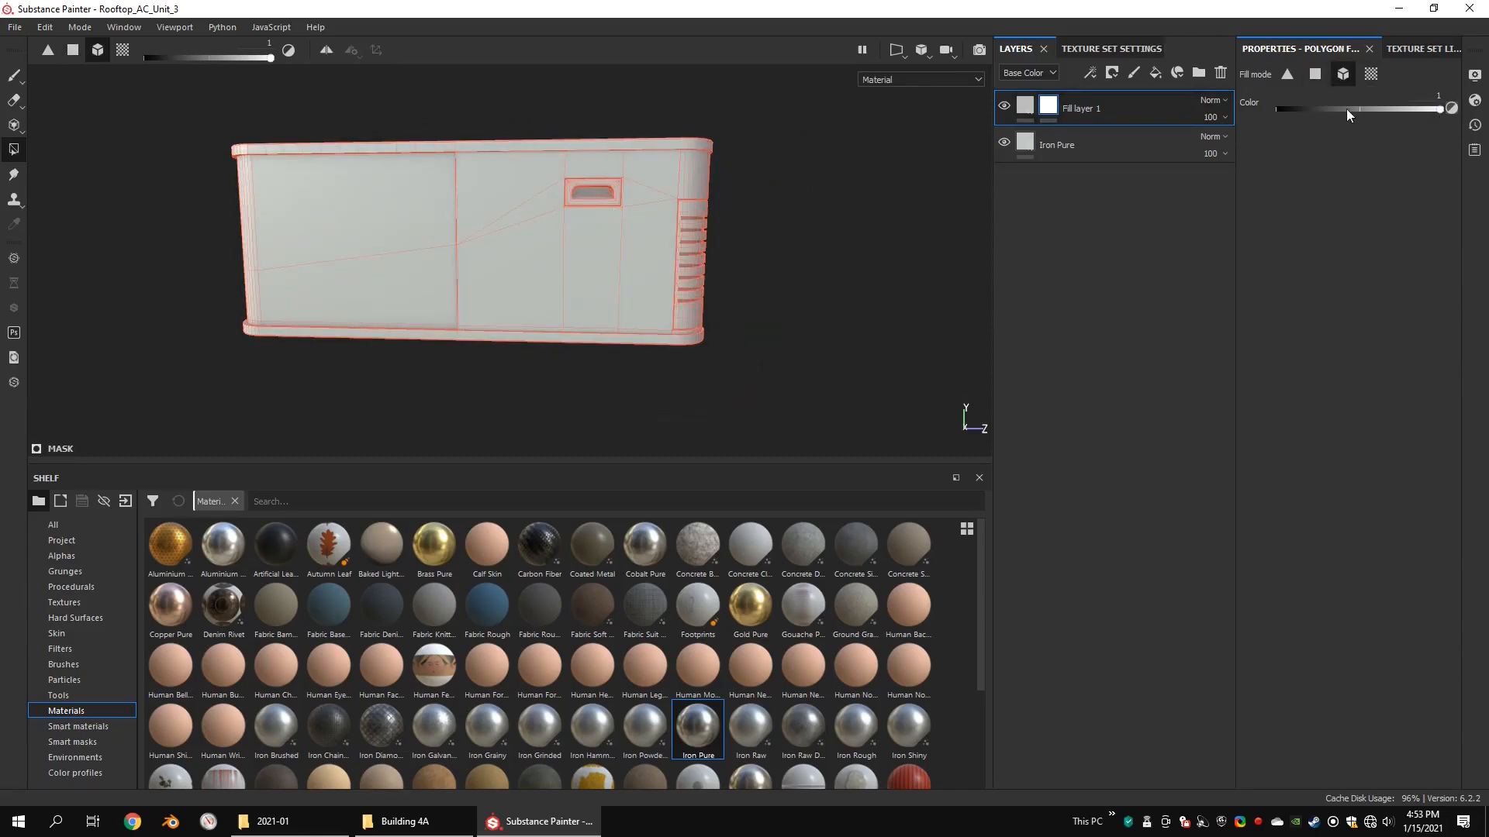
click(1370, 75)
key(x)
alt+drag(399, 186, 573, 308)
scroll(573, 308, up, 3)
scroll(575, 278, up, 3)
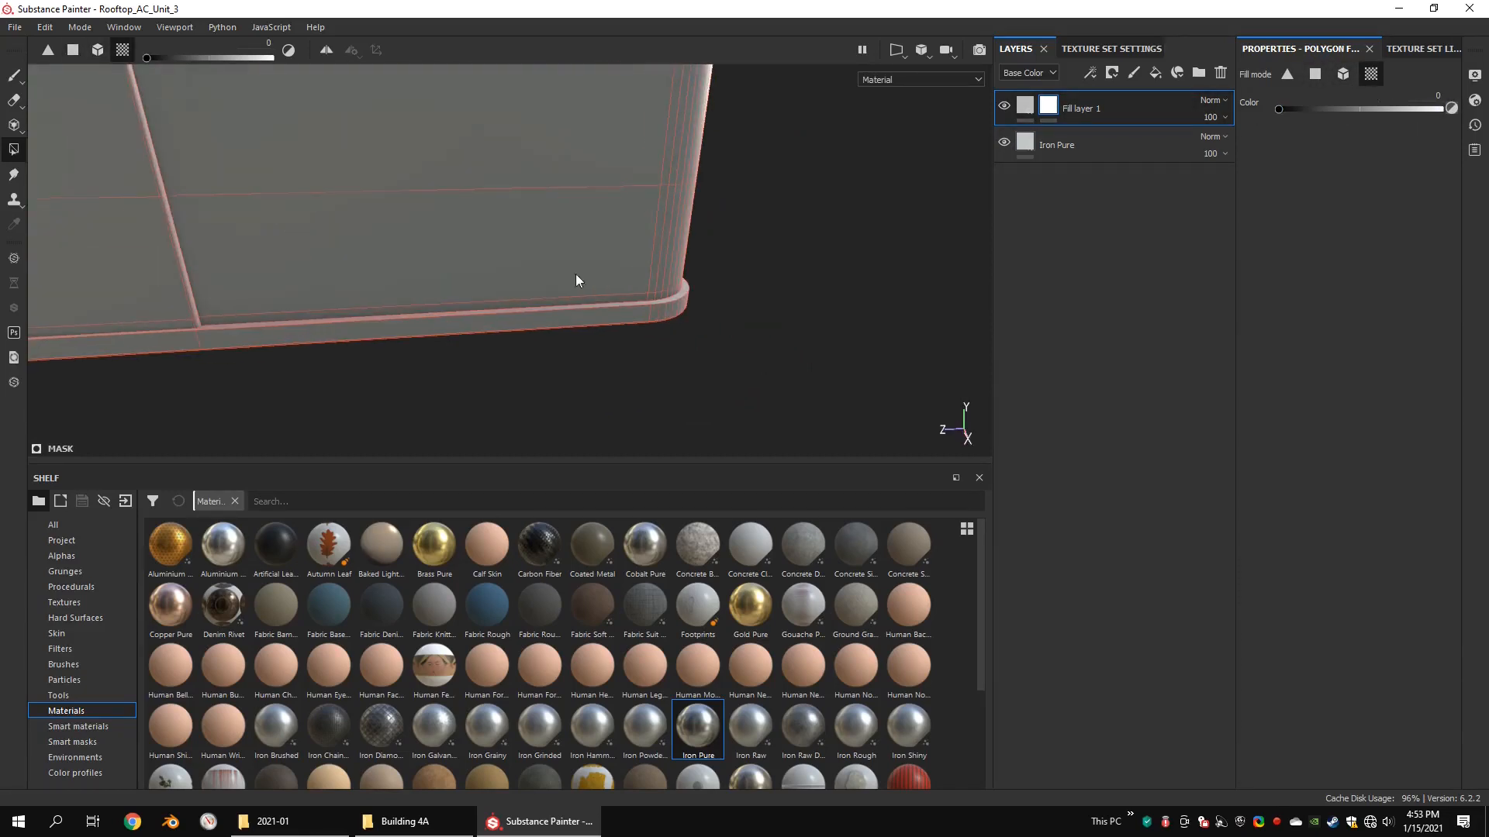
click(1342, 75)
click(539, 319)
key(ctrl+z)
Step: Mask the base rim out of Fill layer 1 using UV chunk fill to expose the iron beneath
click(1371, 74)
scroll(542, 349, up, 2)
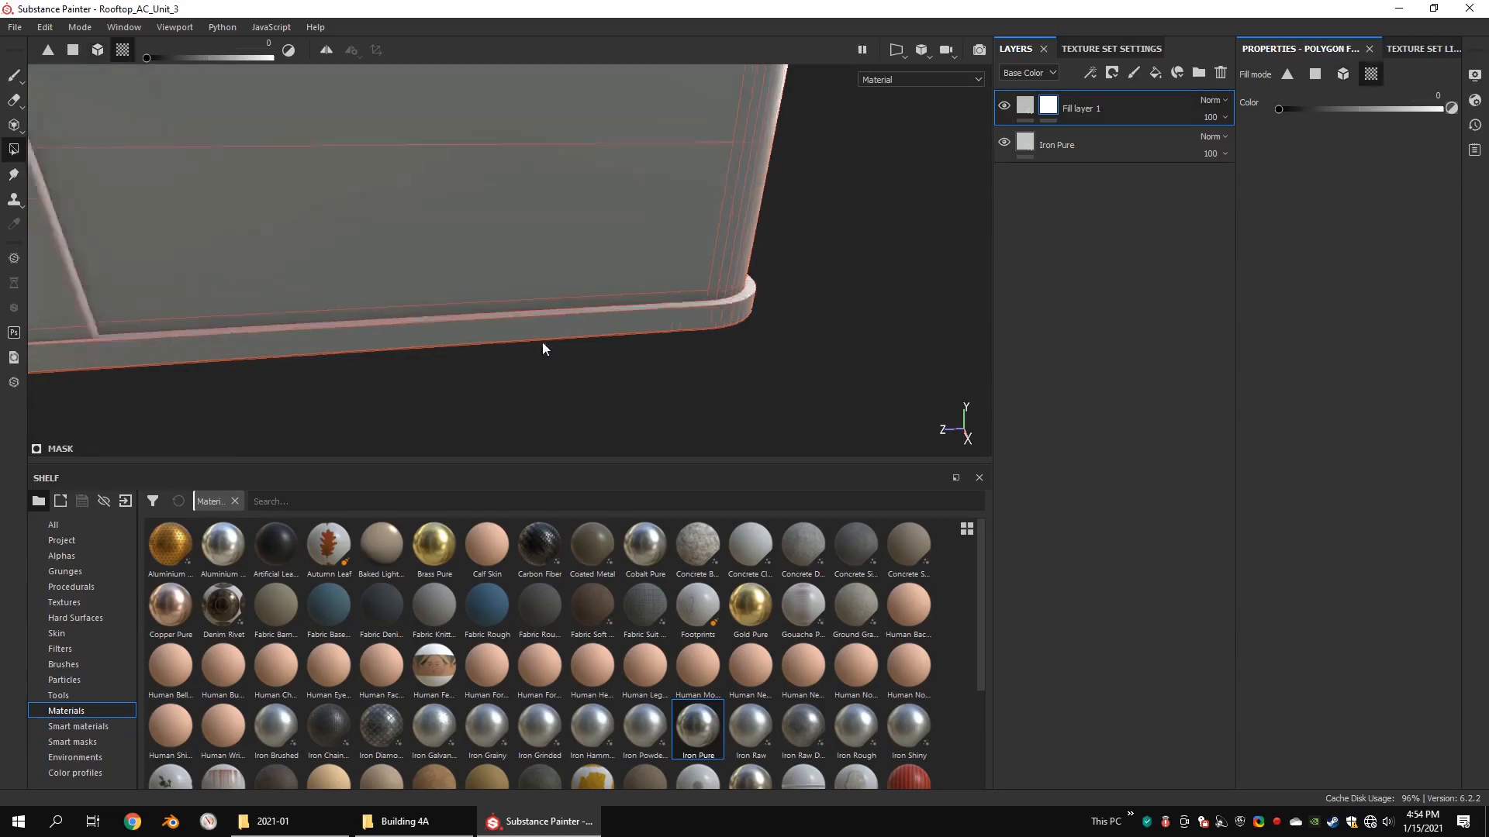
alt+drag(542, 349, 605, 364)
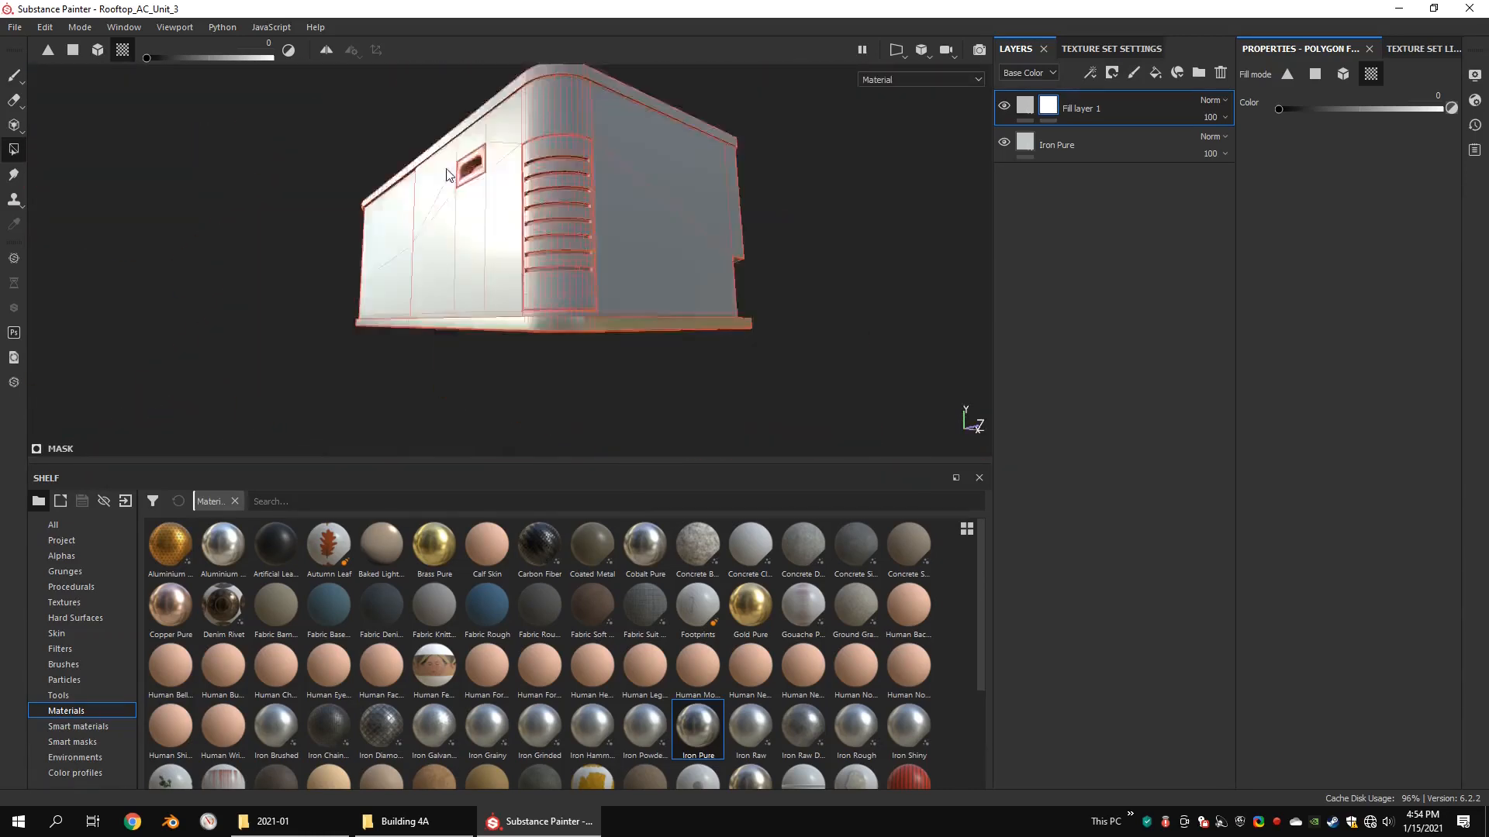
Step: Mask the curved corner vent's slats and slot surfaces out of Fill layer 1 using UV chunk fill
click(1343, 74)
click(1370, 74)
scroll(555, 171, up, 3)
alt+drag(539, 159, 402, 286)
alt+drag(384, 183, 417, 259)
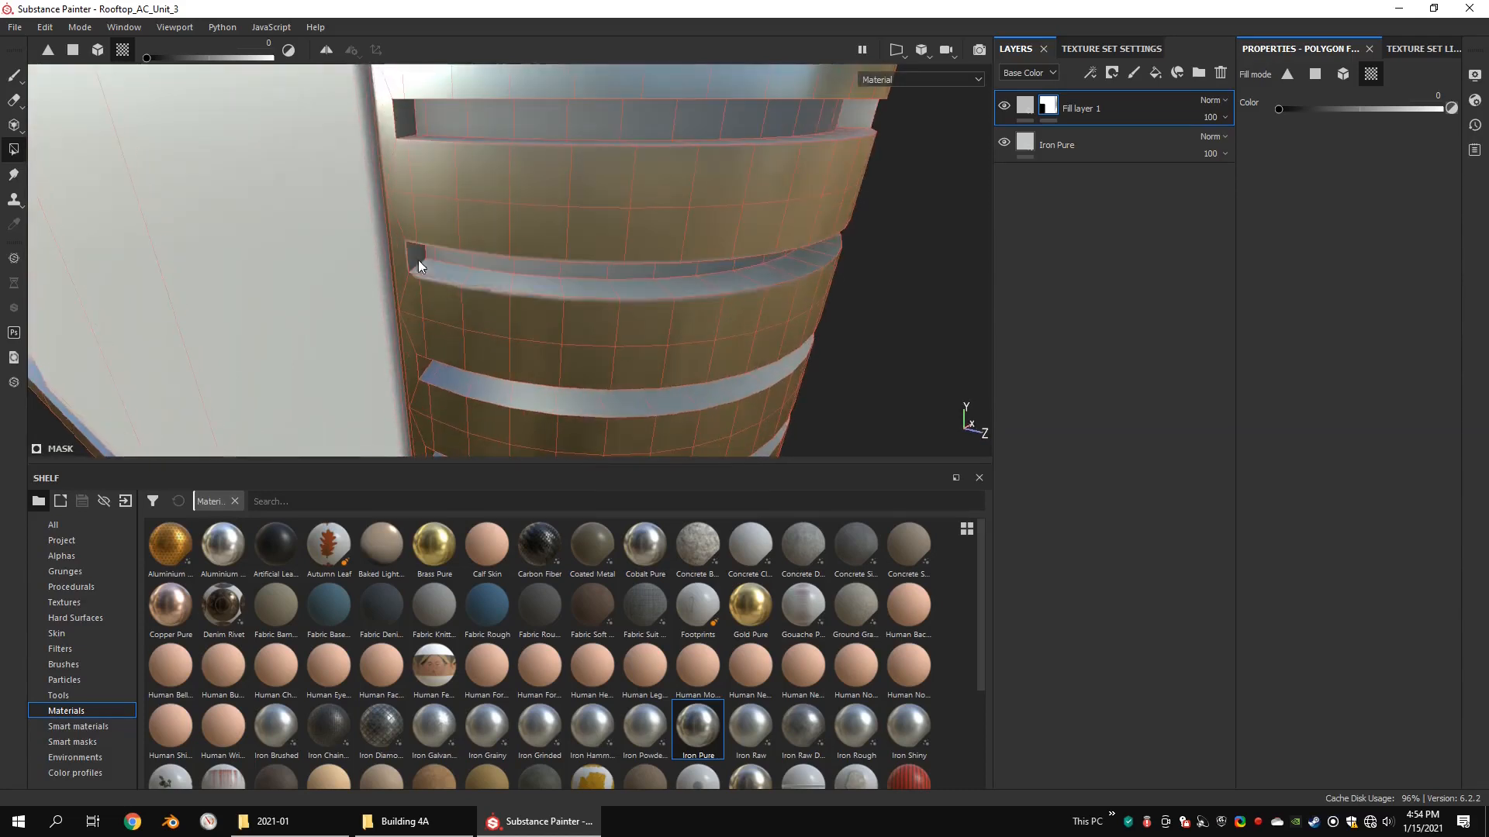
alt+middle_drag(417, 259, 477, 334)
Step: Add a fill layer named black_rough above Fill layer 1 with a black base color and roughness 1
click(1026, 106)
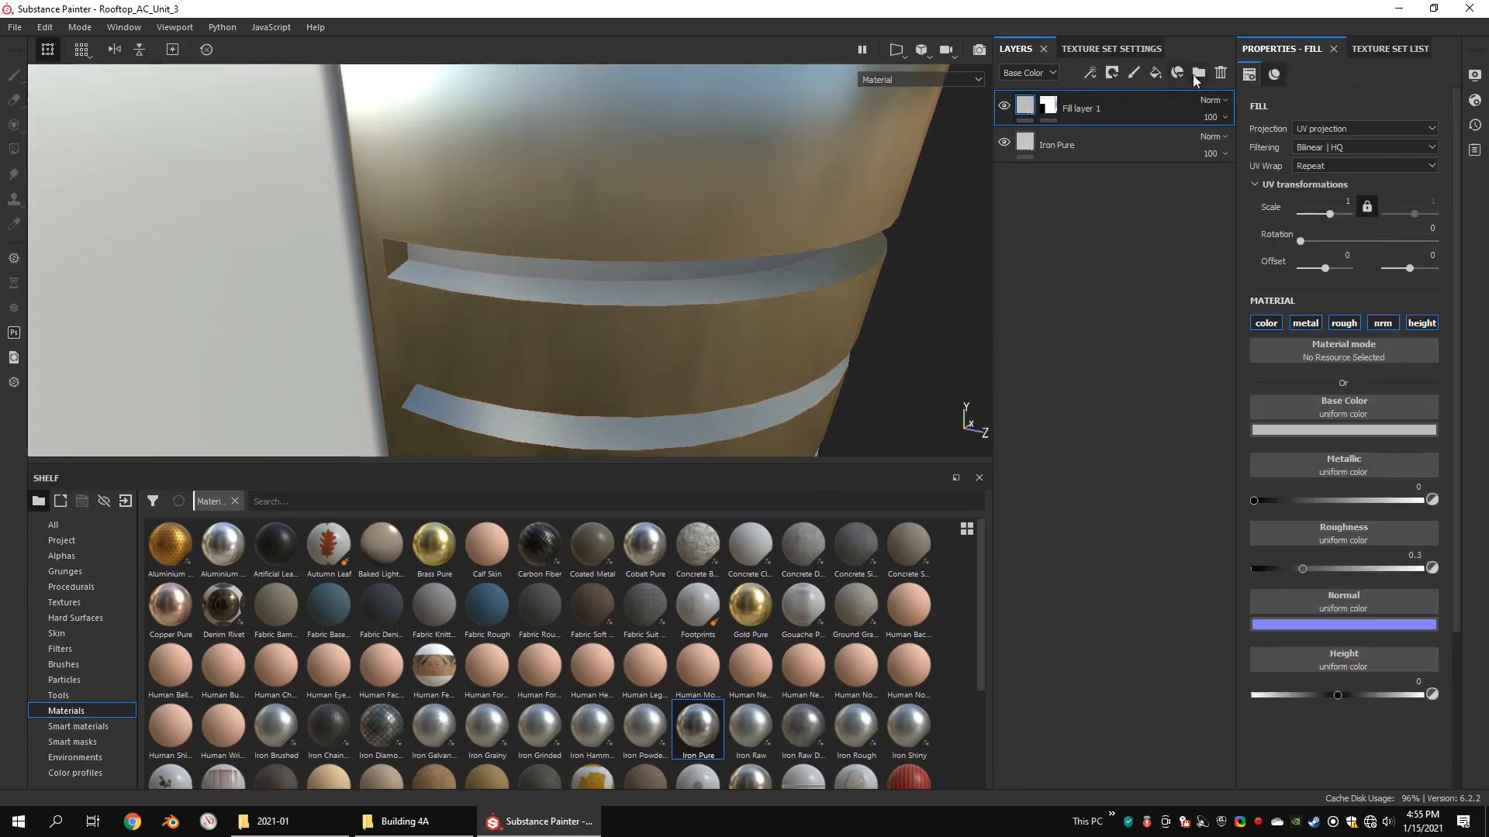
double_click(1075, 106)
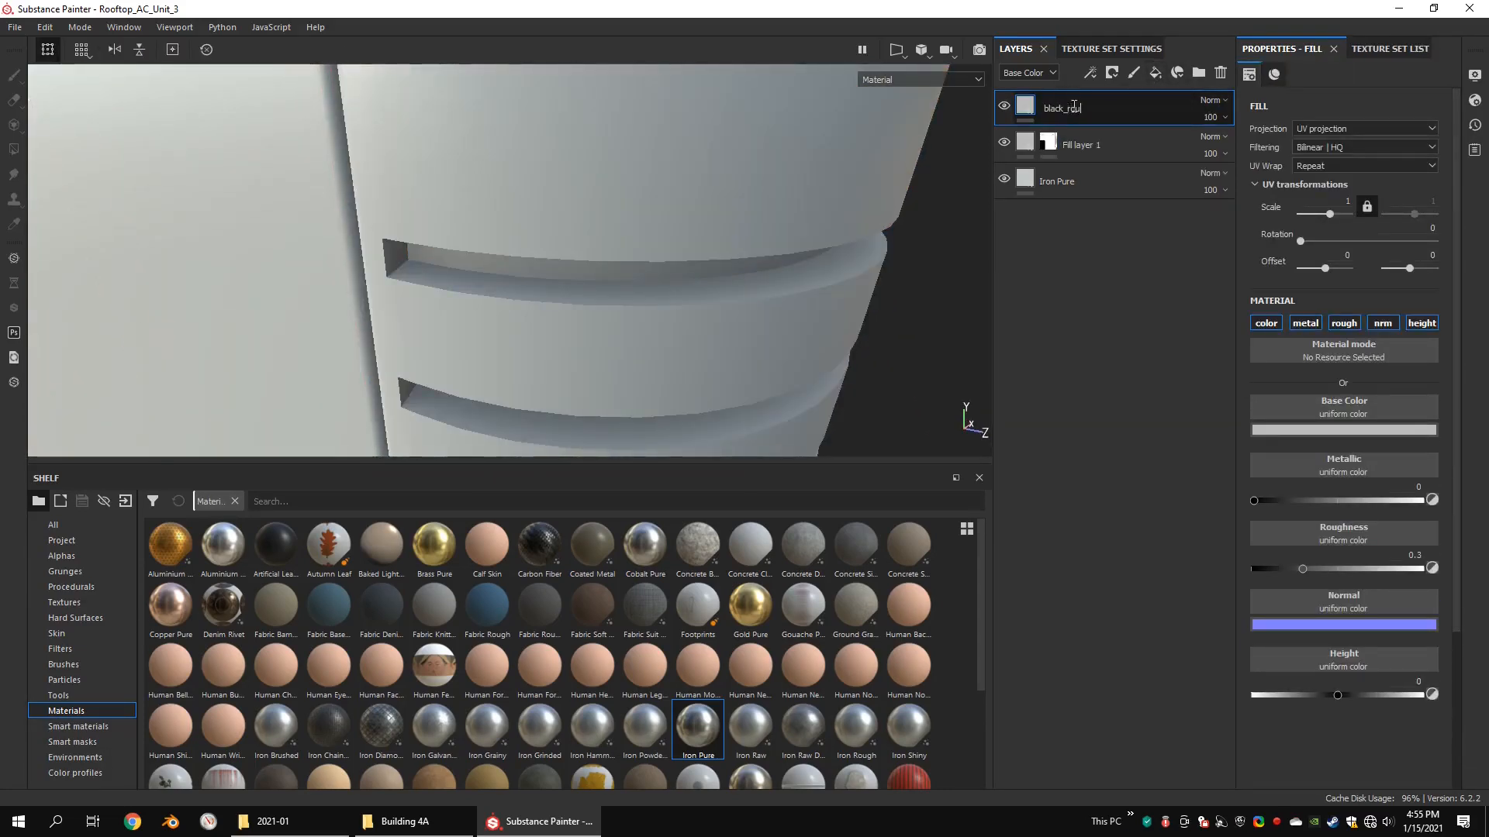
click(1306, 429)
drag(1306, 535, 1244, 655)
click(1458, 418)
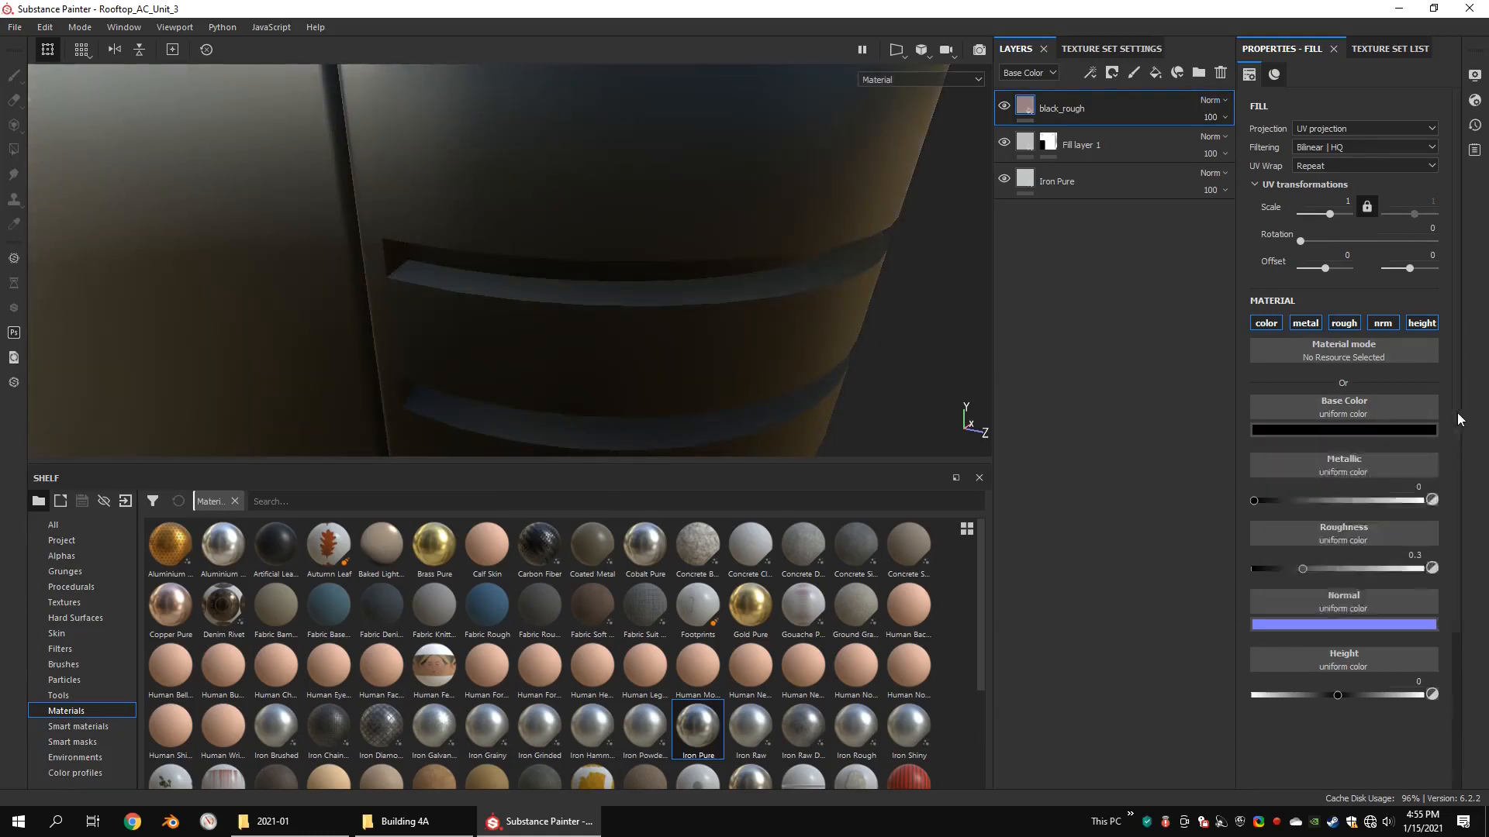
Step: Rename Fill layer 1 to white-paint and give it a warm off-white base color and roughness 0.0811
click(1026, 145)
scroll(659, 196, down, 4)
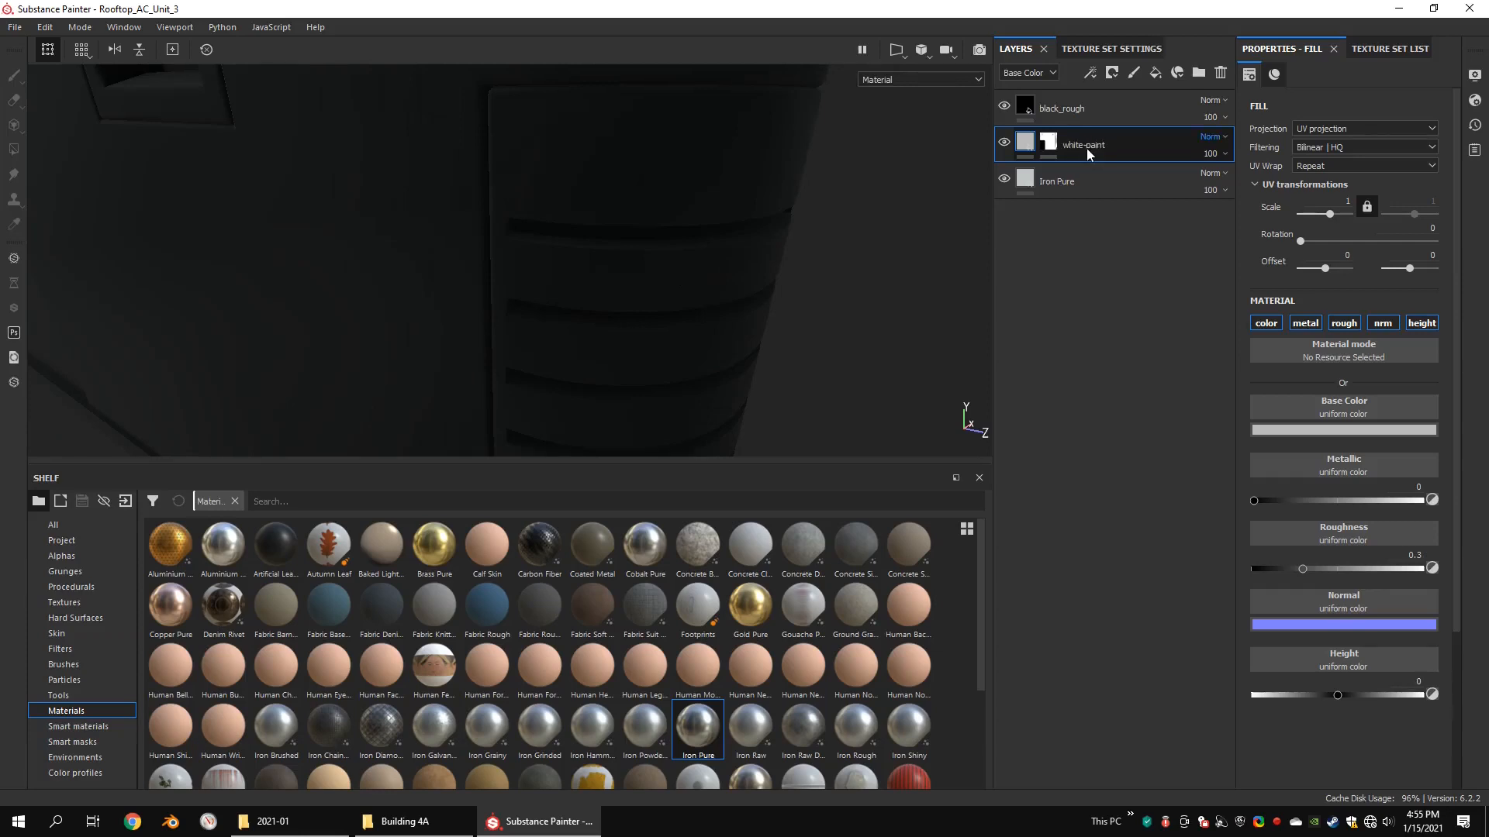
click(1412, 431)
click(1285, 482)
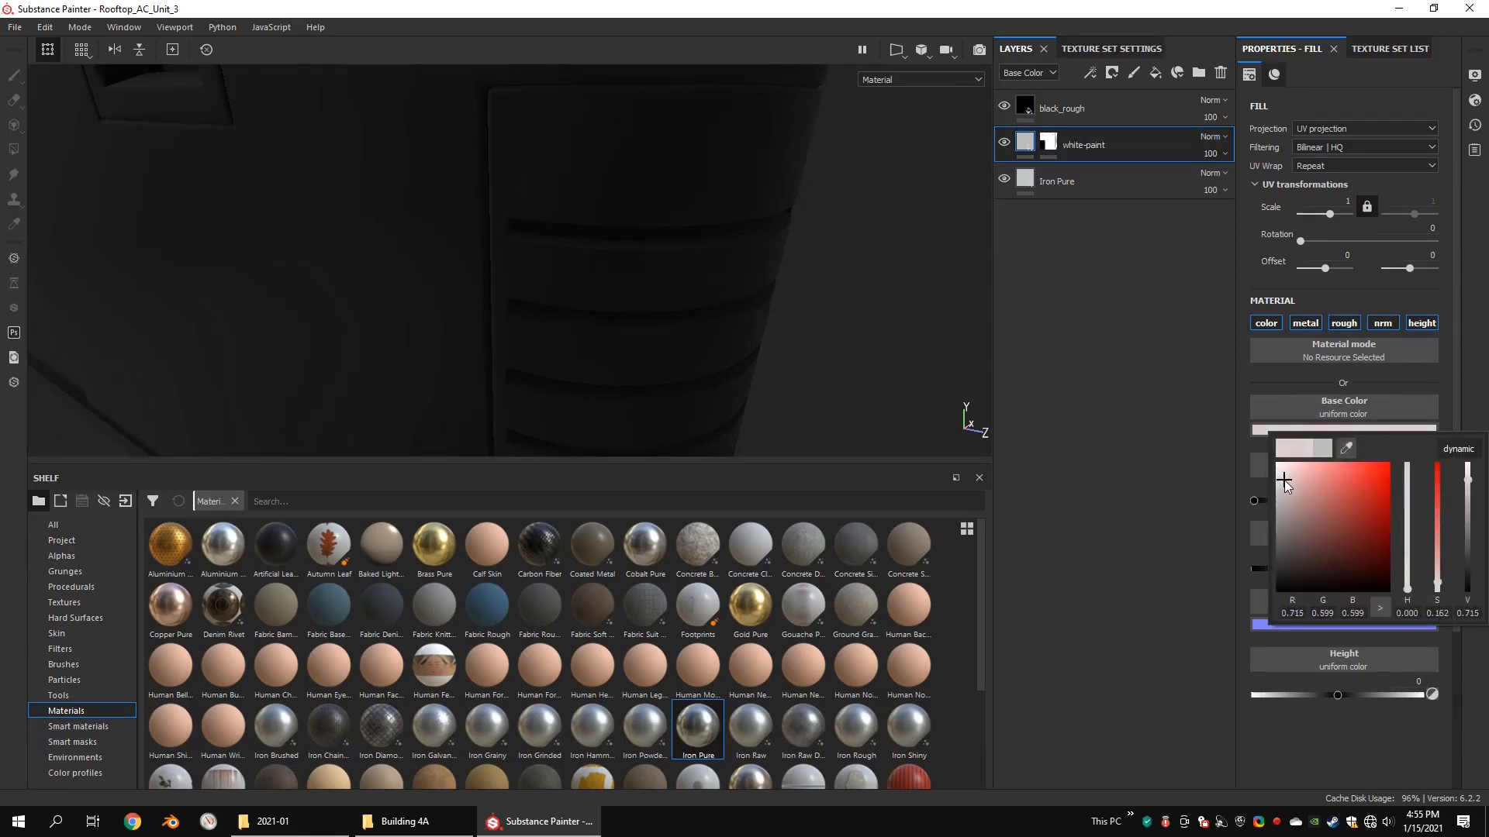
click(1407, 578)
alt+middle_drag(753, 391, 720, 291)
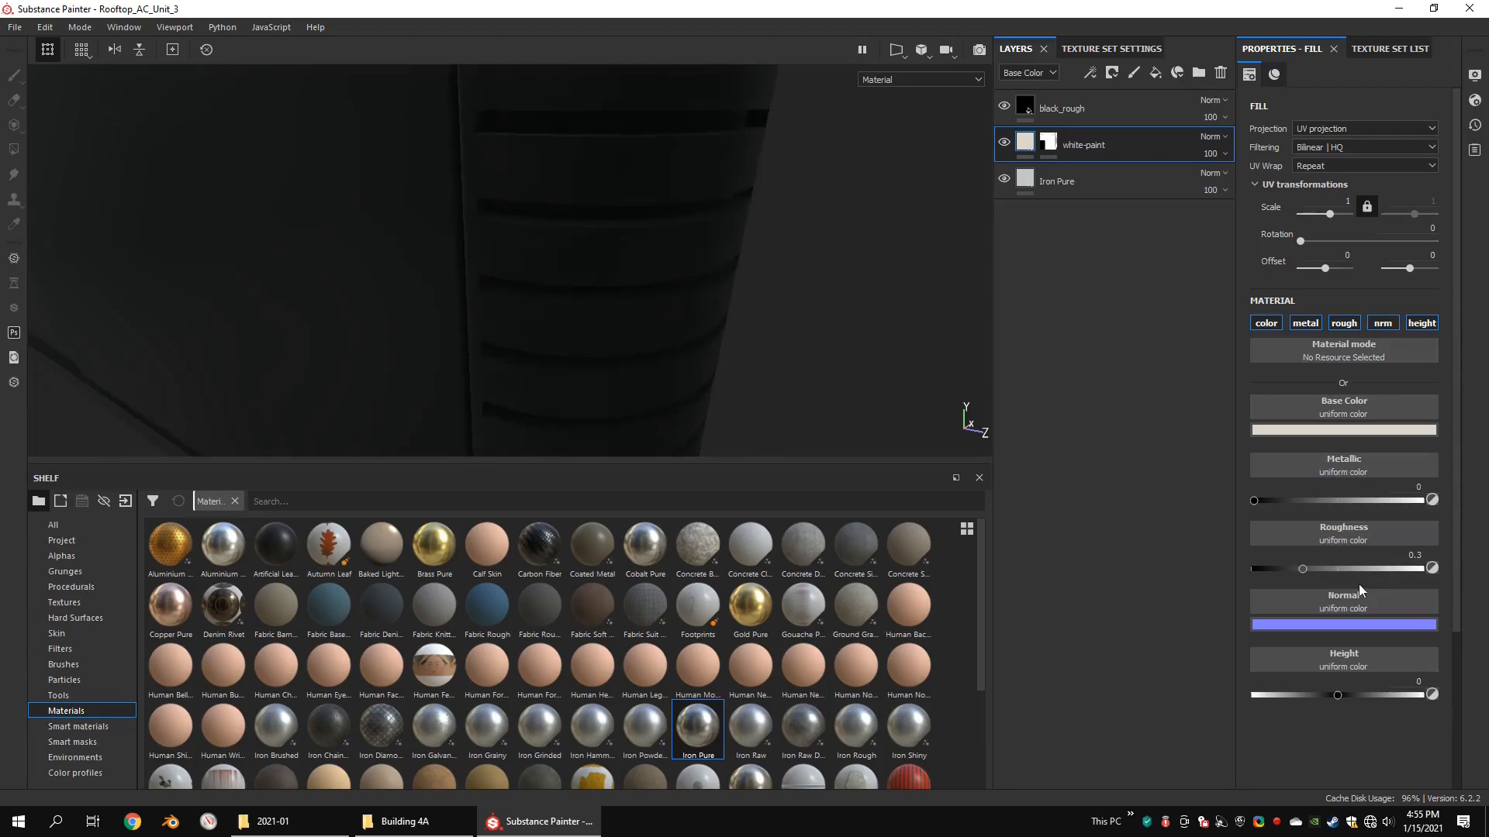
scroll(678, 318, down, 5)
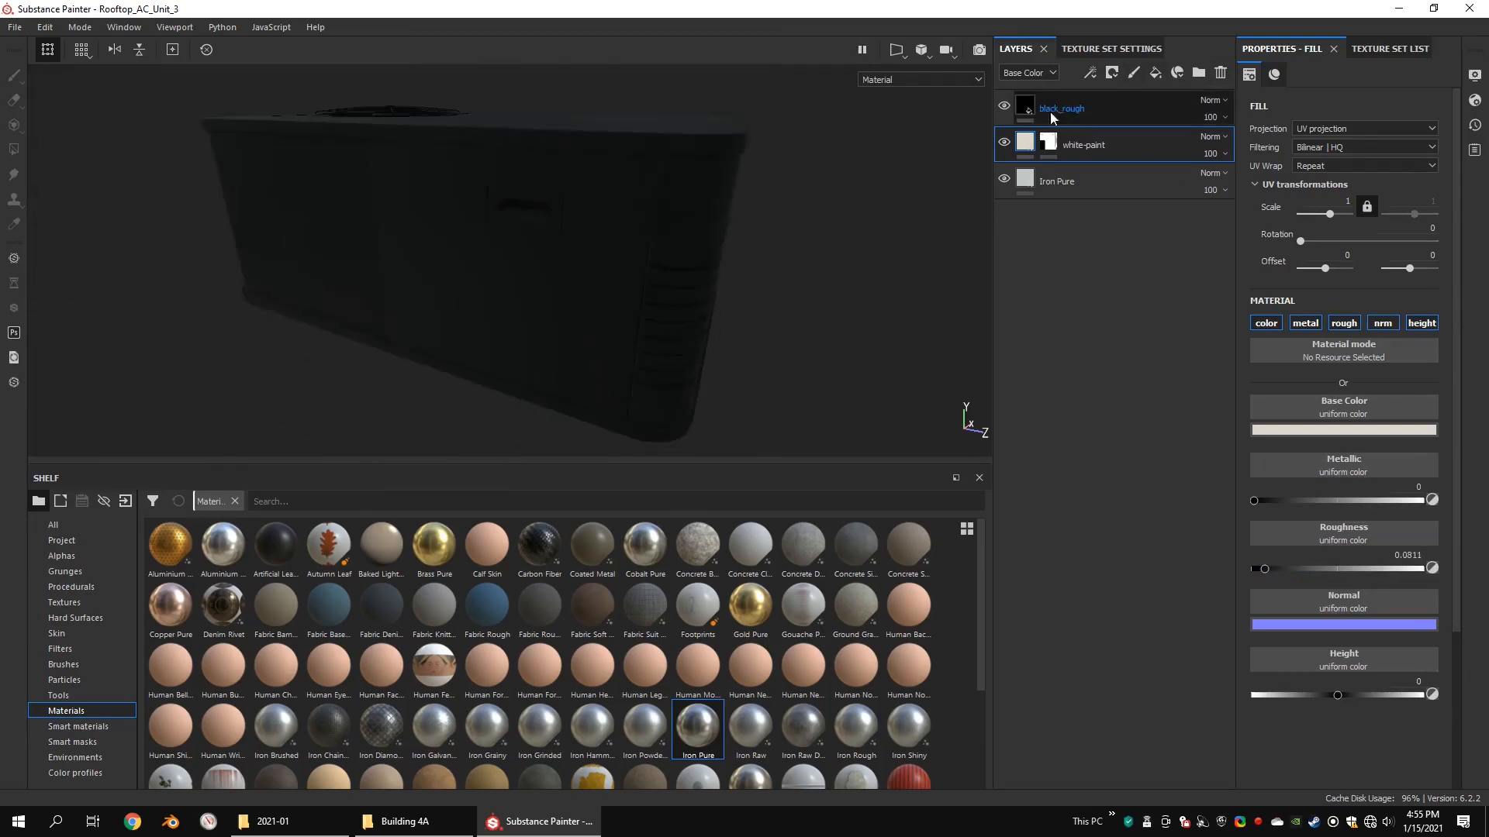
Step: Add a black mask to the black_rough layer
click(1050, 110)
alt+drag(656, 248, 587, 220)
right_click(1025, 102)
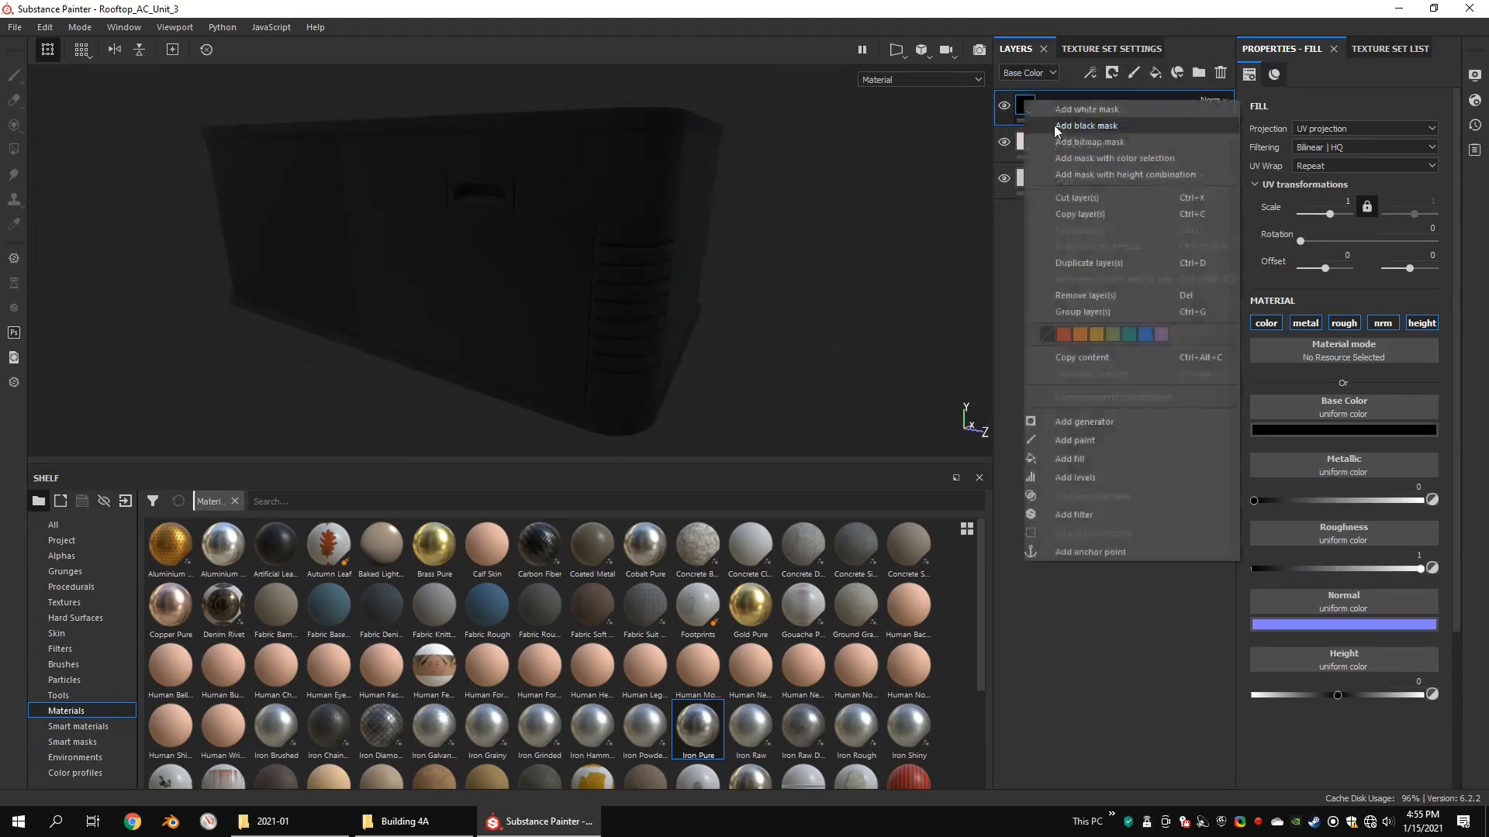
click(1057, 126)
Step: Reveal black_rough on the recessed back faces of the corner vent's slots using UV chunk fill
scroll(814, 245, up, 4)
alt+middle_drag(814, 244, 651, 210)
alt+drag(651, 209, 593, 222)
scroll(593, 222, up, 2)
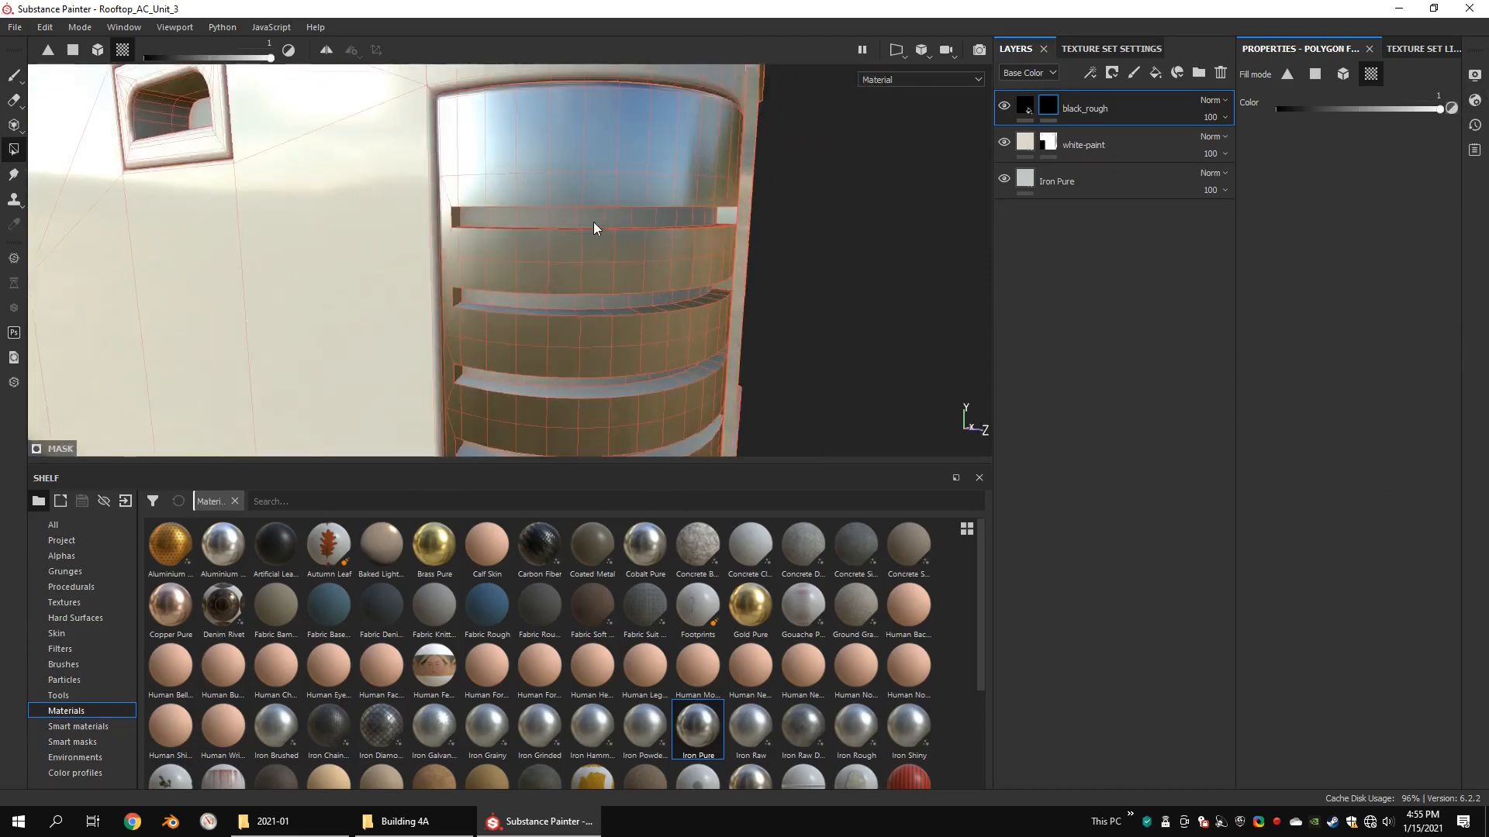
click(593, 222)
click(567, 301)
alt+middle_drag(567, 301, 567, 217)
click(554, 317)
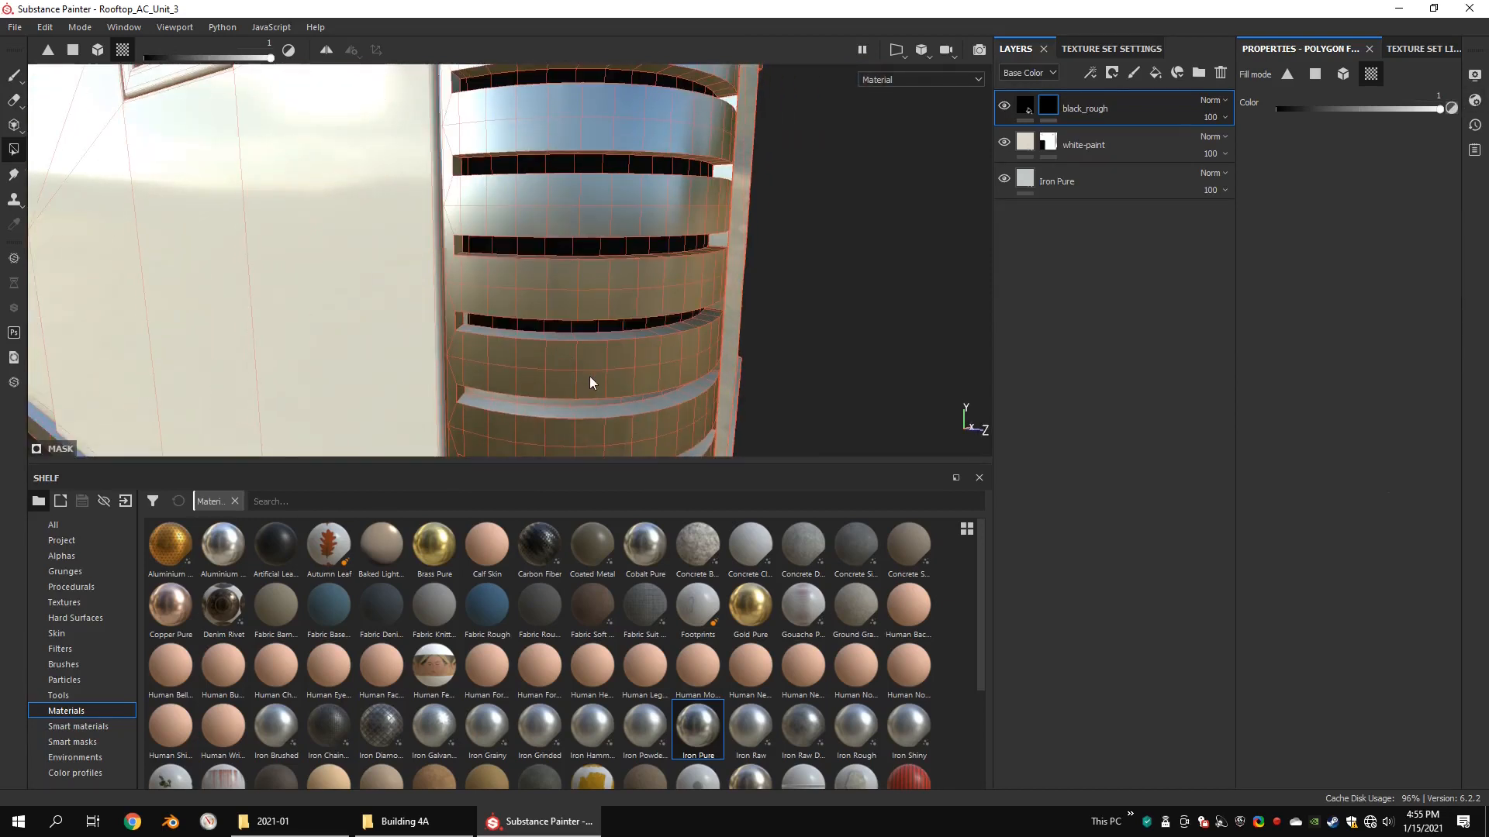
alt+middle_drag(589, 378, 584, 190)
click(583, 189)
click(585, 271)
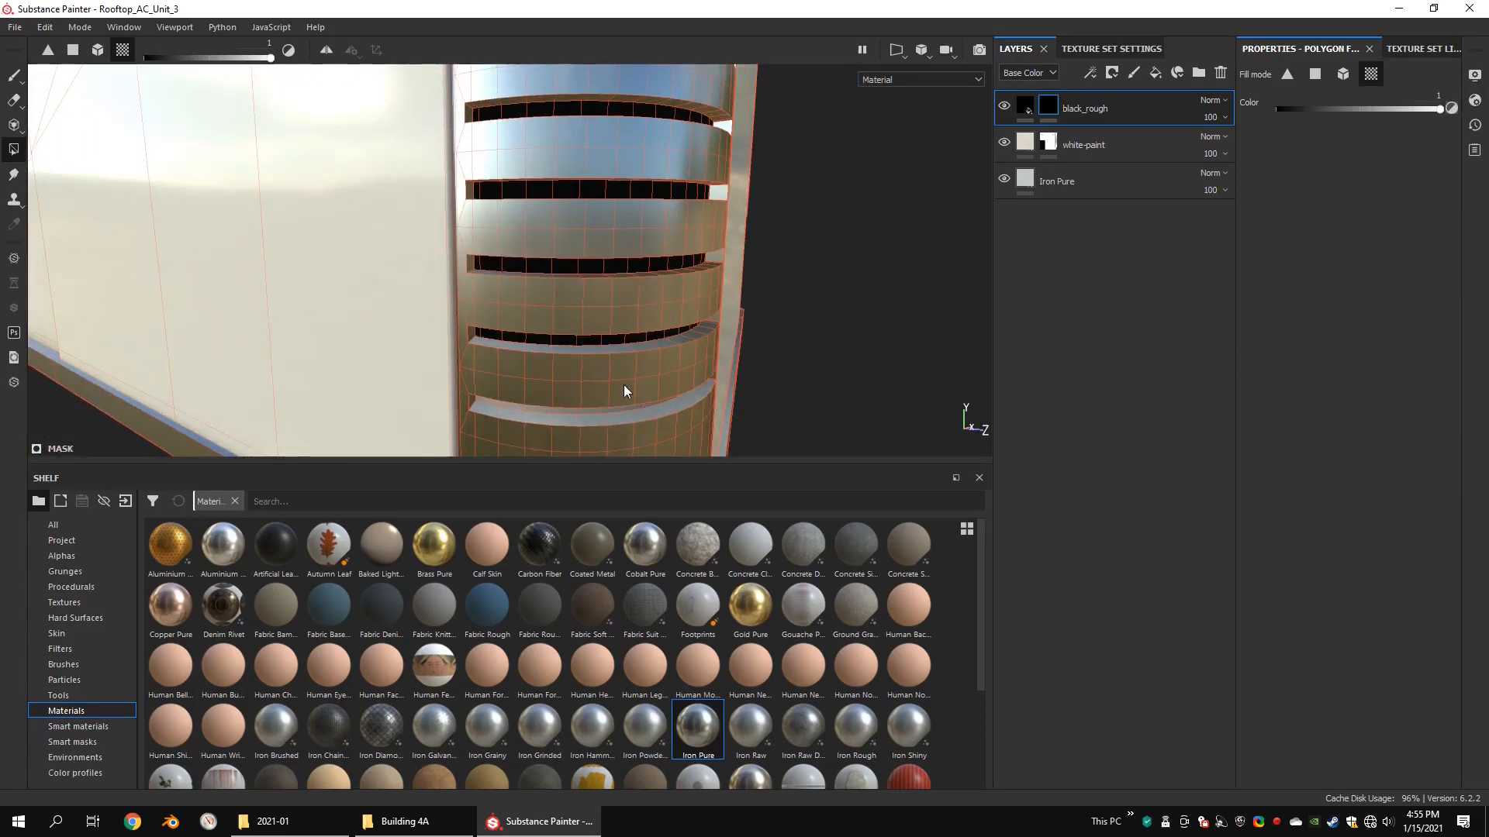
alt+middle_drag(624, 385, 625, 242)
scroll(623, 257, down, 2)
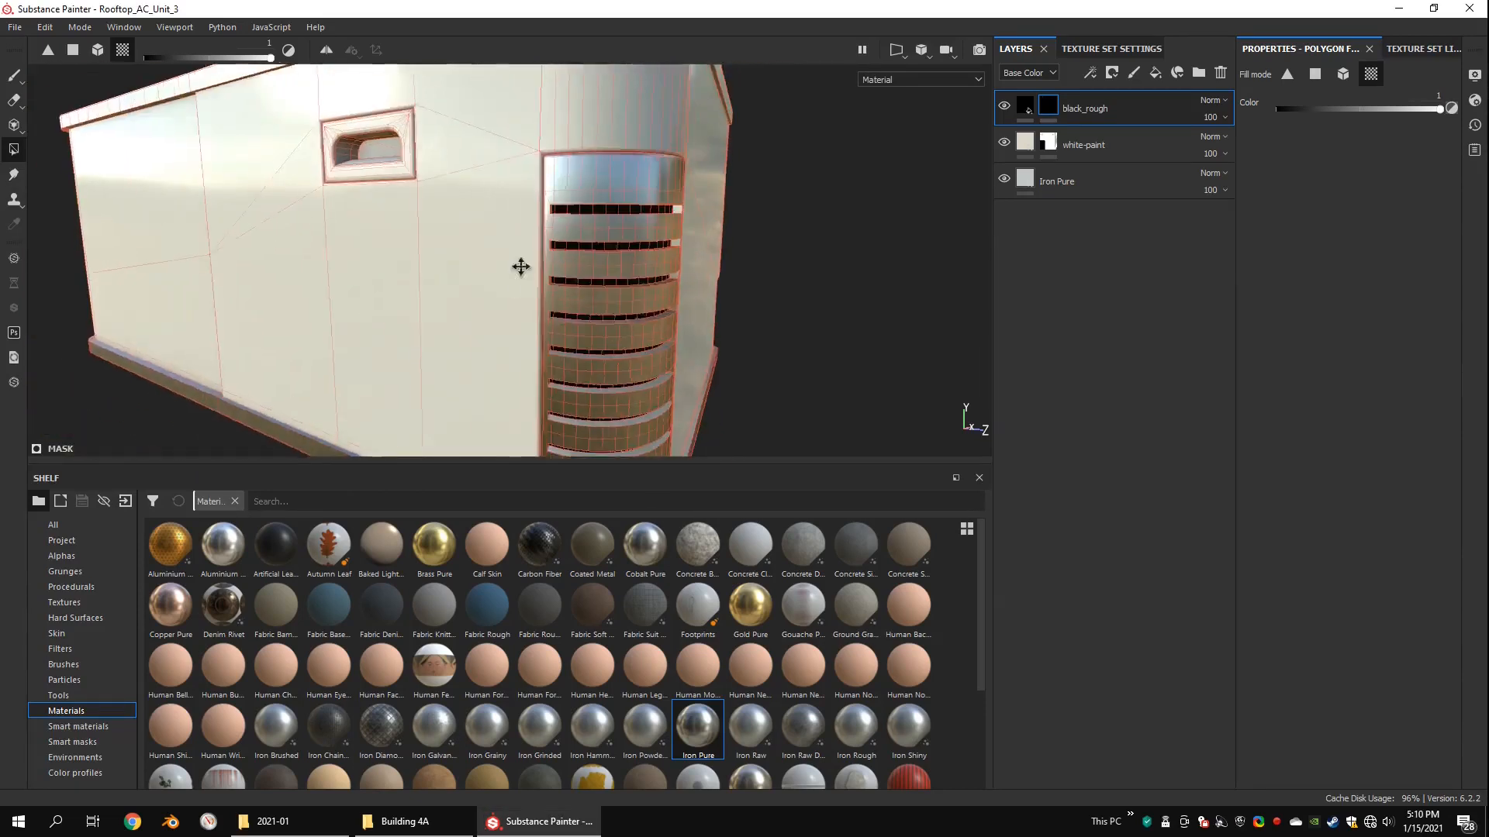
Step: Mask the recessed side handle out of the white-paint layer
scroll(515, 266, up, 4)
click(1124, 145)
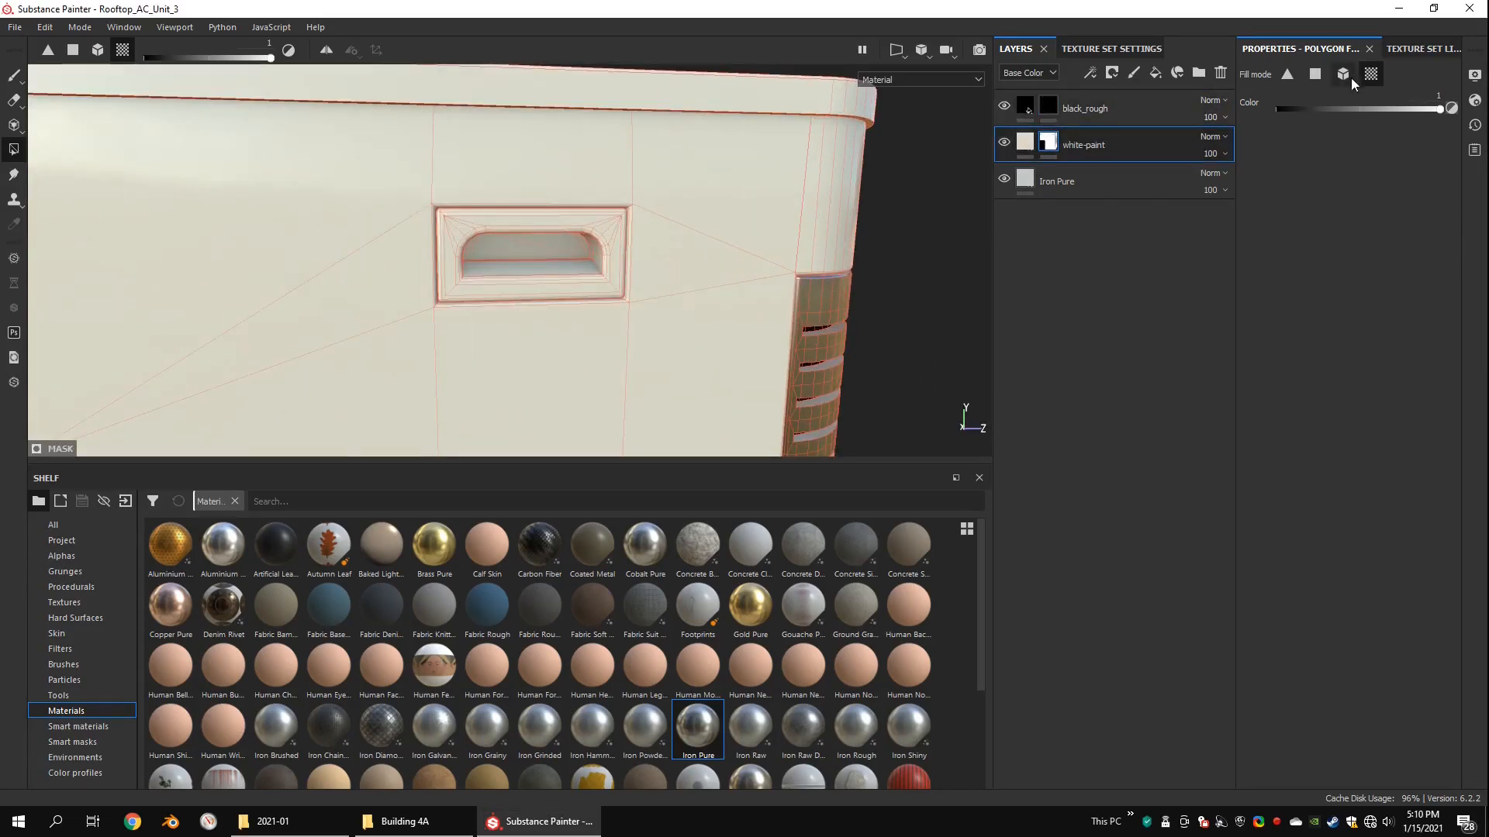
scroll(569, 199, up, 3)
click(603, 226)
click(594, 271)
scroll(677, 271, down, 6)
Step: Mask the rooftop fan parts out of the white-paint layer so the metal beneath is exposed
alt+drag(594, 271, 532, 130)
scroll(677, 279, up, 4)
scroll(654, 208, up, 3)
click(714, 230)
scroll(701, 346, up, 3)
click(439, 387)
mouse_move(701, 346)
alt+mouse_down()
mouse_move(458, 295)
mouse_move(688, 266)
mouse_move(783, 202)
alt+mouse_up()
scroll(439, 388, down, 8)
click(1049, 106)
Step: Add a fill layer above white-paint with a dark grey base color of value 0.138 and full metallic
click(1083, 144)
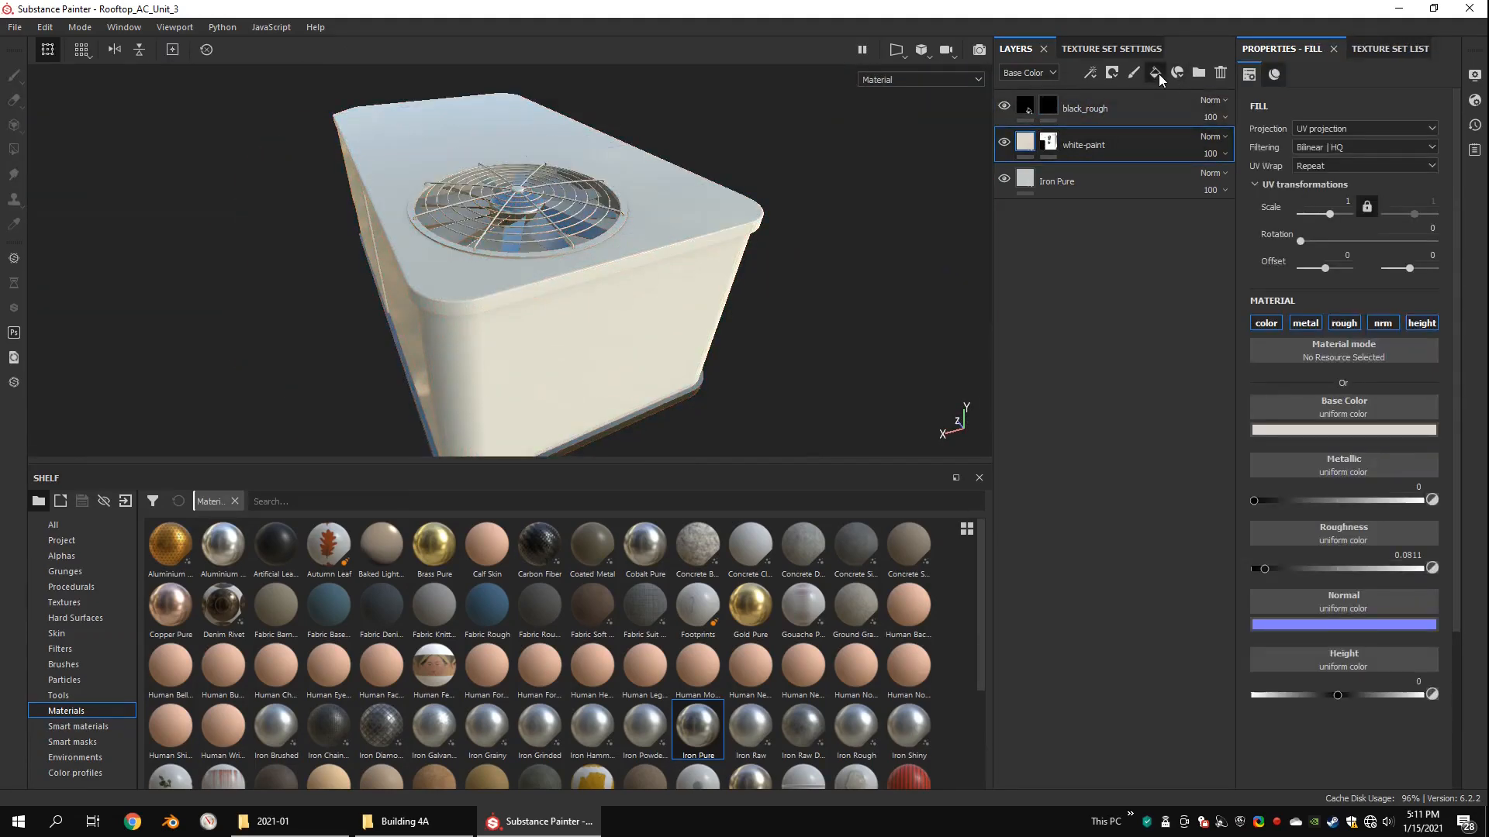
click(1156, 72)
click(1362, 429)
drag(1298, 522, 1276, 541)
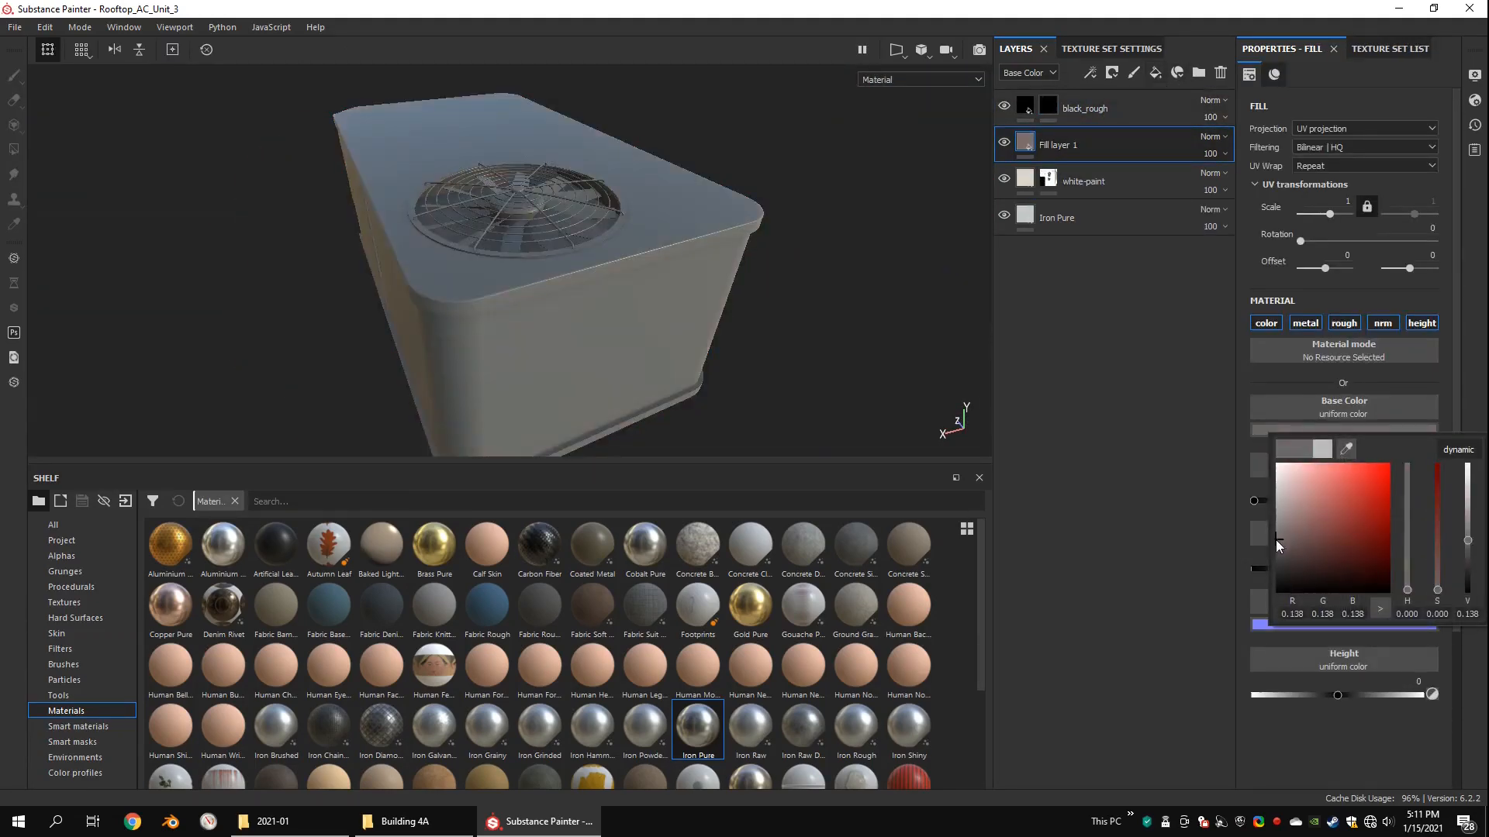
click(1456, 424)
drag(1347, 500, 1423, 501)
Step: Add a black mask to the dark grey fill layer, rename it metal_rough, and move it below white-paint
scroll(558, 232, up, 4)
alt+drag(535, 225, 702, 275)
right_click(1037, 141)
click(1064, 164)
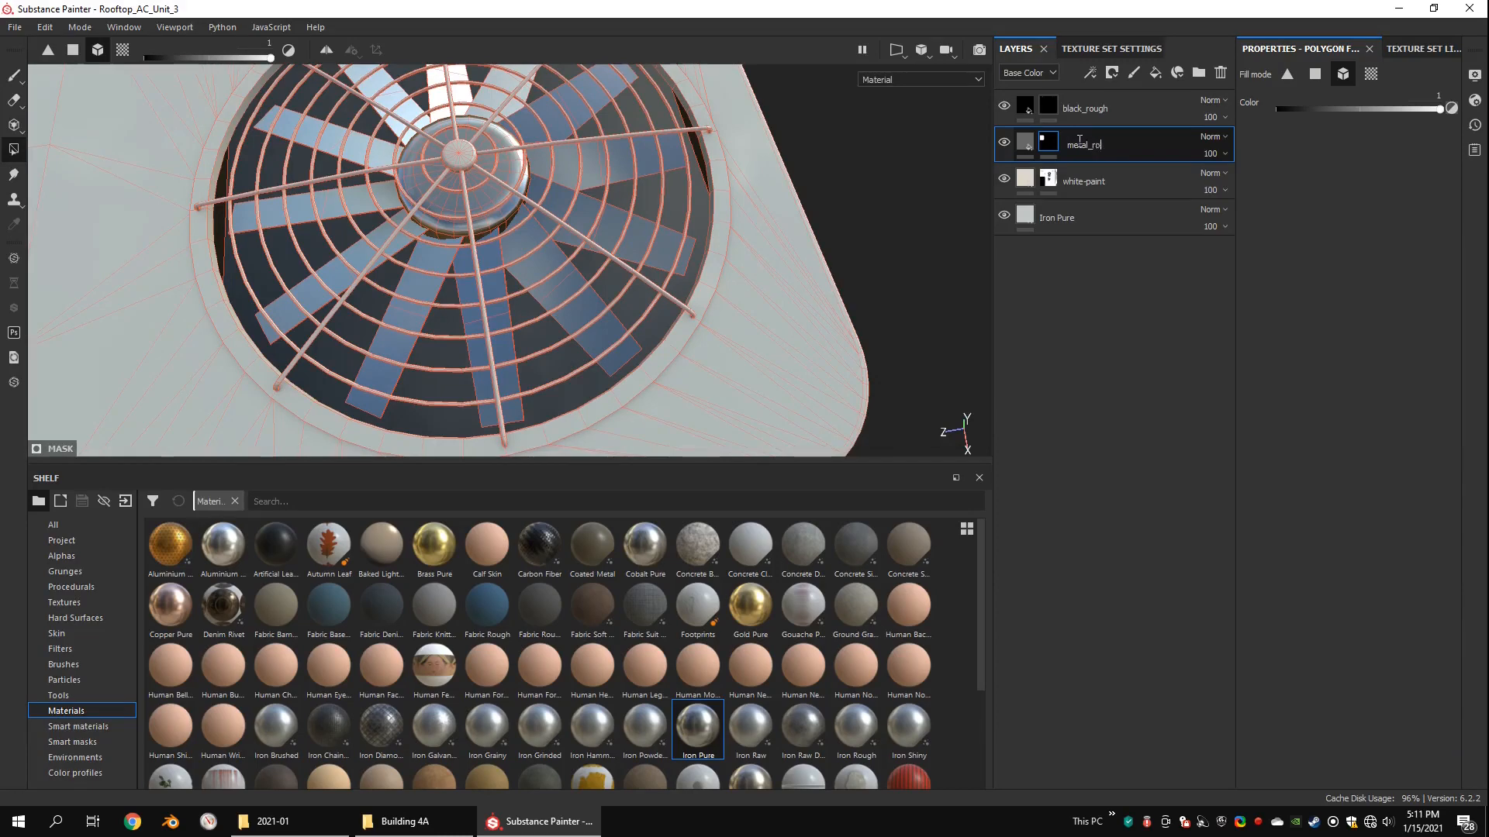
mouse_move(1031, 147)
mouse_down()
mouse_move(1012, 200)
mouse_move(1025, 203)
mouse_up()
Step: Examine the unit's base rim, corner notch and side panels from several angles, then select the black_rough layer
scroll(665, 153, down, 4)
alt+drag(664, 152, 656, 87)
mouse_move(582, 248)
alt+mouse_down()
mouse_move(685, 253)
mouse_move(581, 244)
alt+mouse_up()
alt+middle_drag(333, 303, 468, 217)
scroll(468, 217, up, 4)
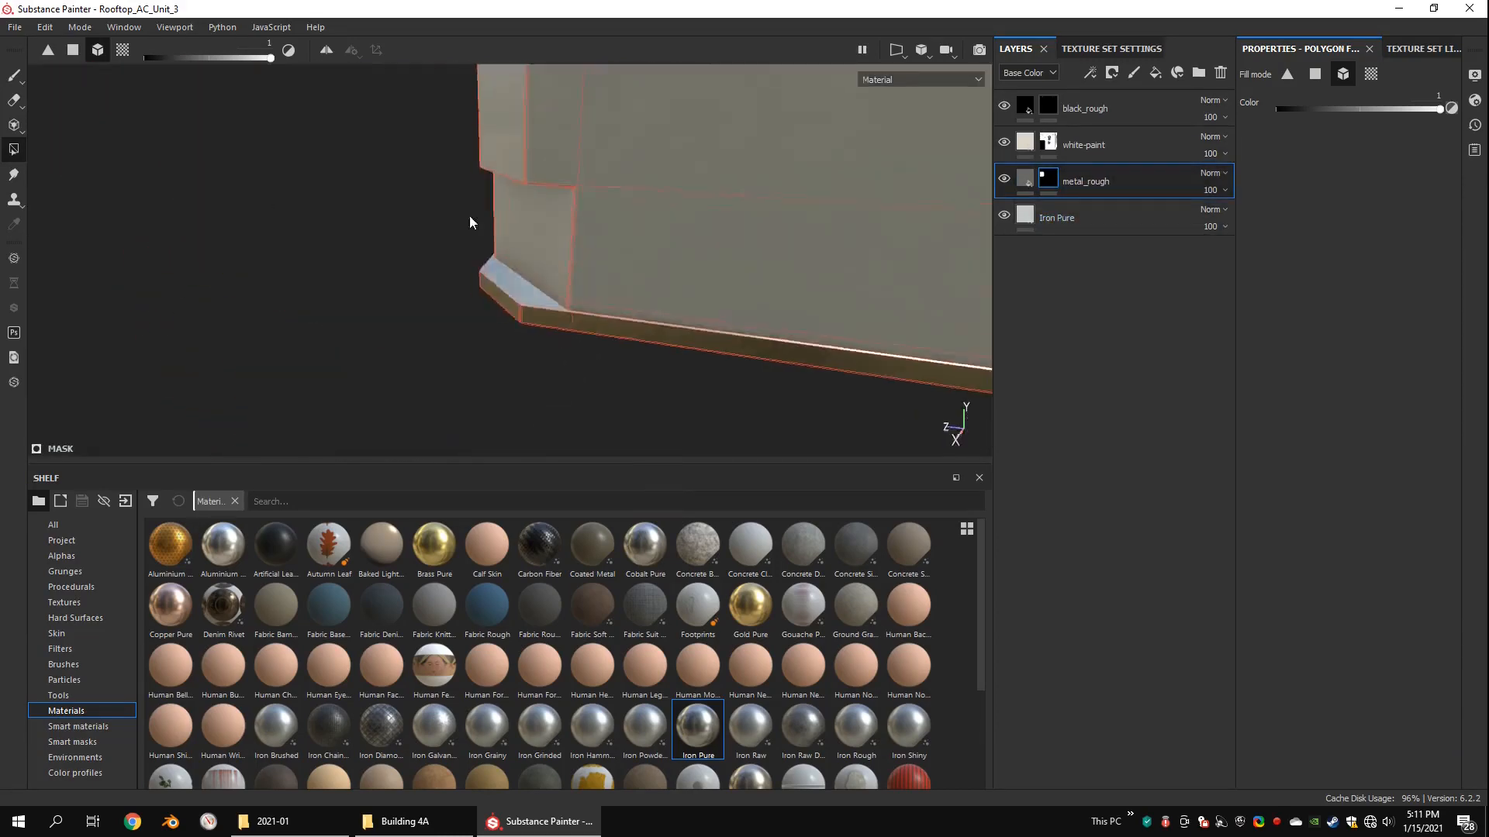
scroll(469, 223, down, 5)
alt+drag(496, 240, 399, 276)
alt+drag(745, 256, 527, 244)
scroll(535, 241, up, 2)
click(1028, 109)
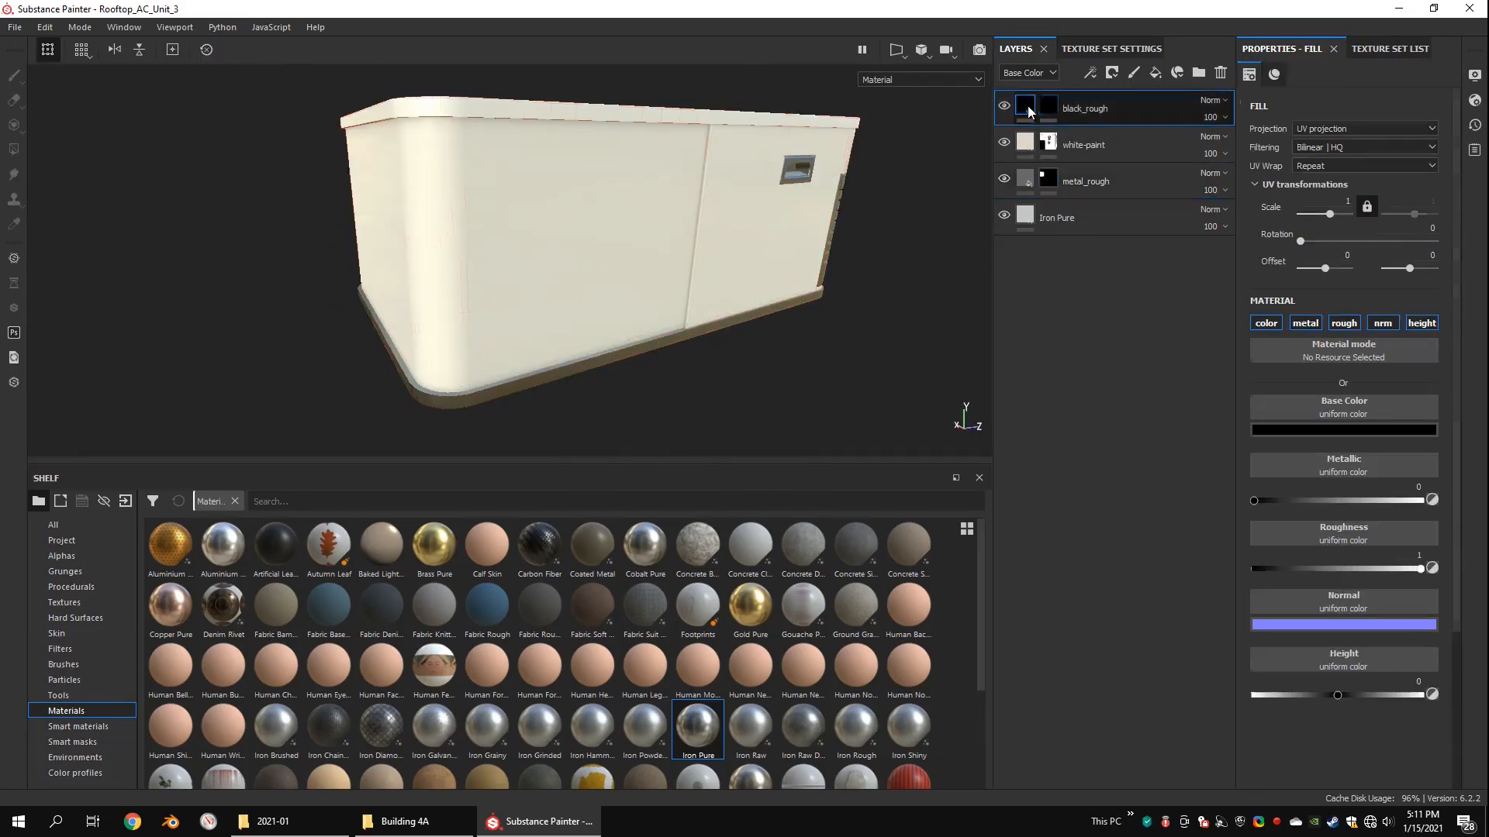
Step: Add a fill layer named net above black_rough with a black base color and a roughness of 1
click(1154, 73)
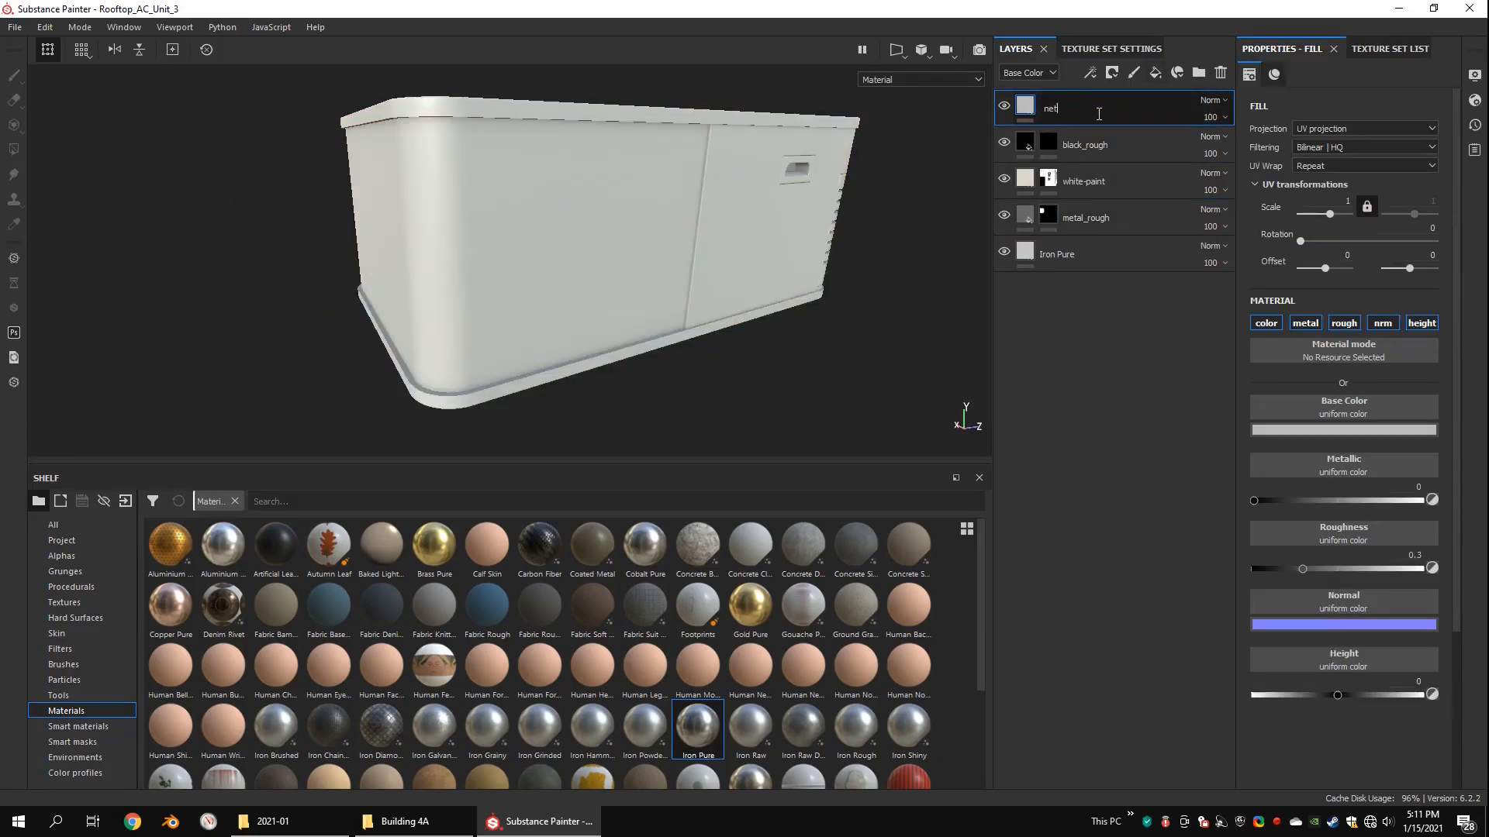
click(1346, 434)
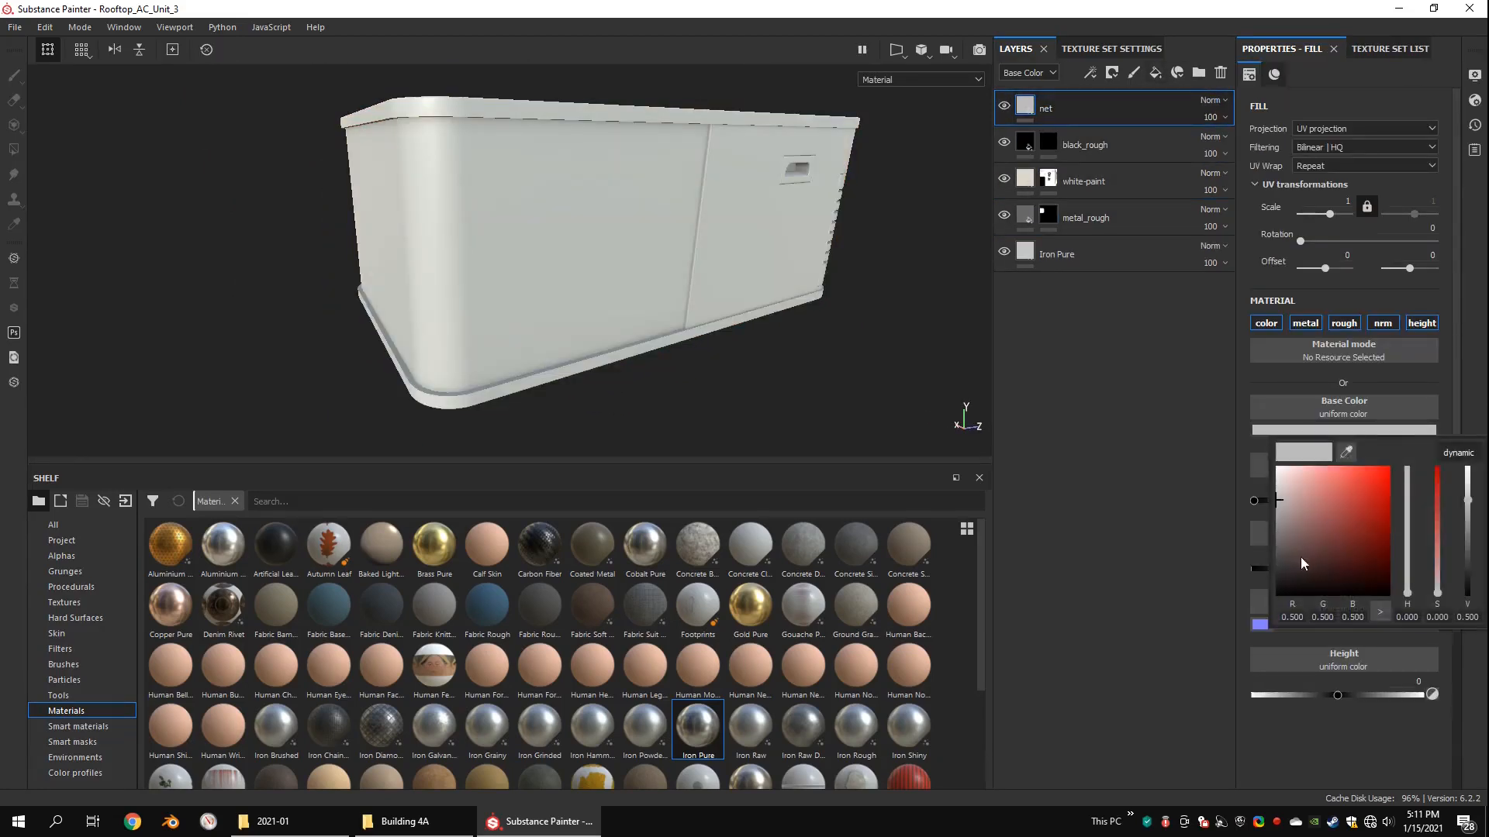
click(1304, 626)
drag(1376, 570, 1430, 569)
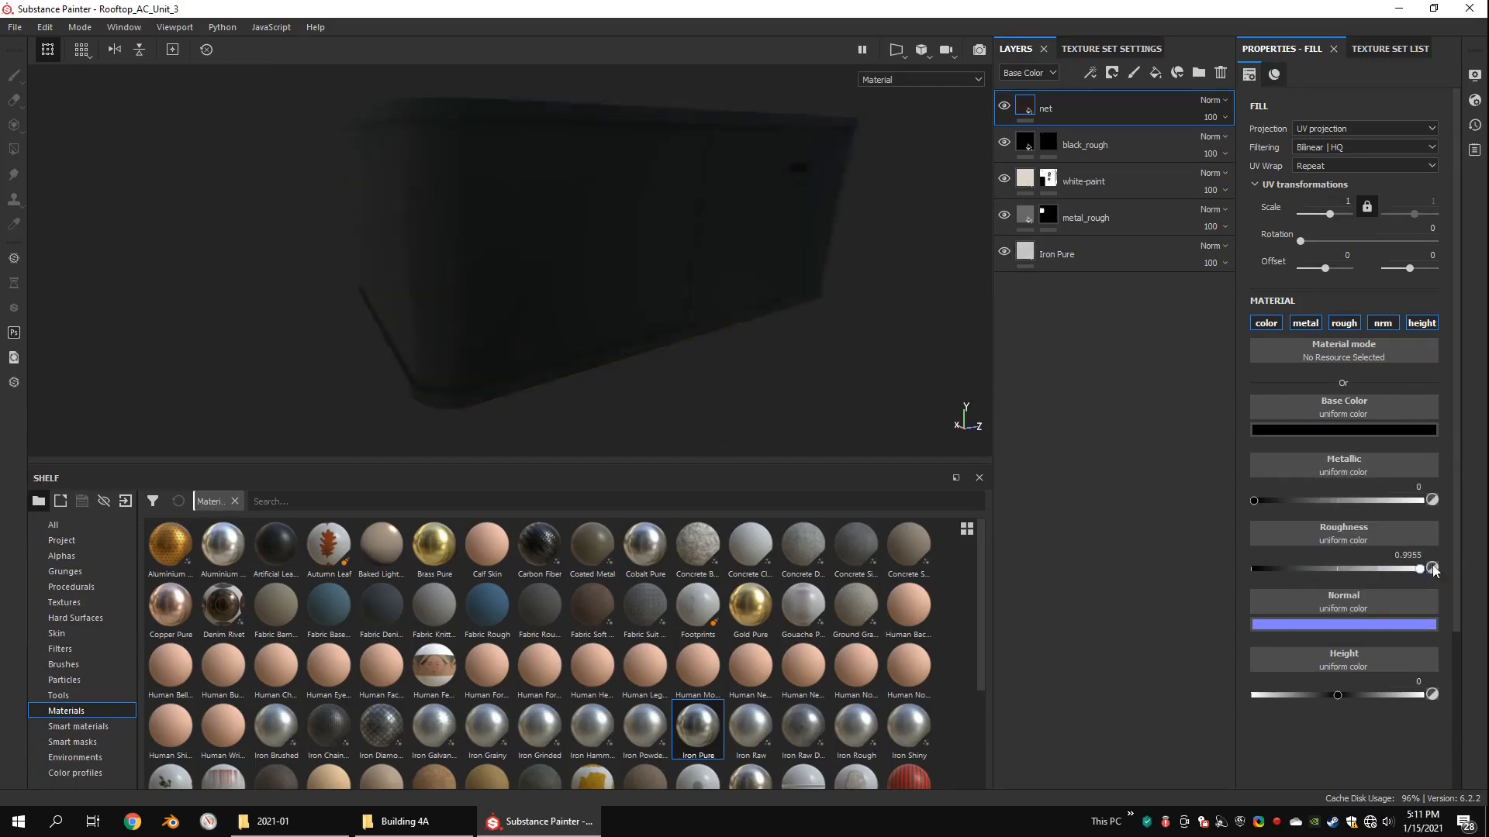
alt+drag(506, 153, 515, 147)
right_click(1035, 109)
key(Escape)
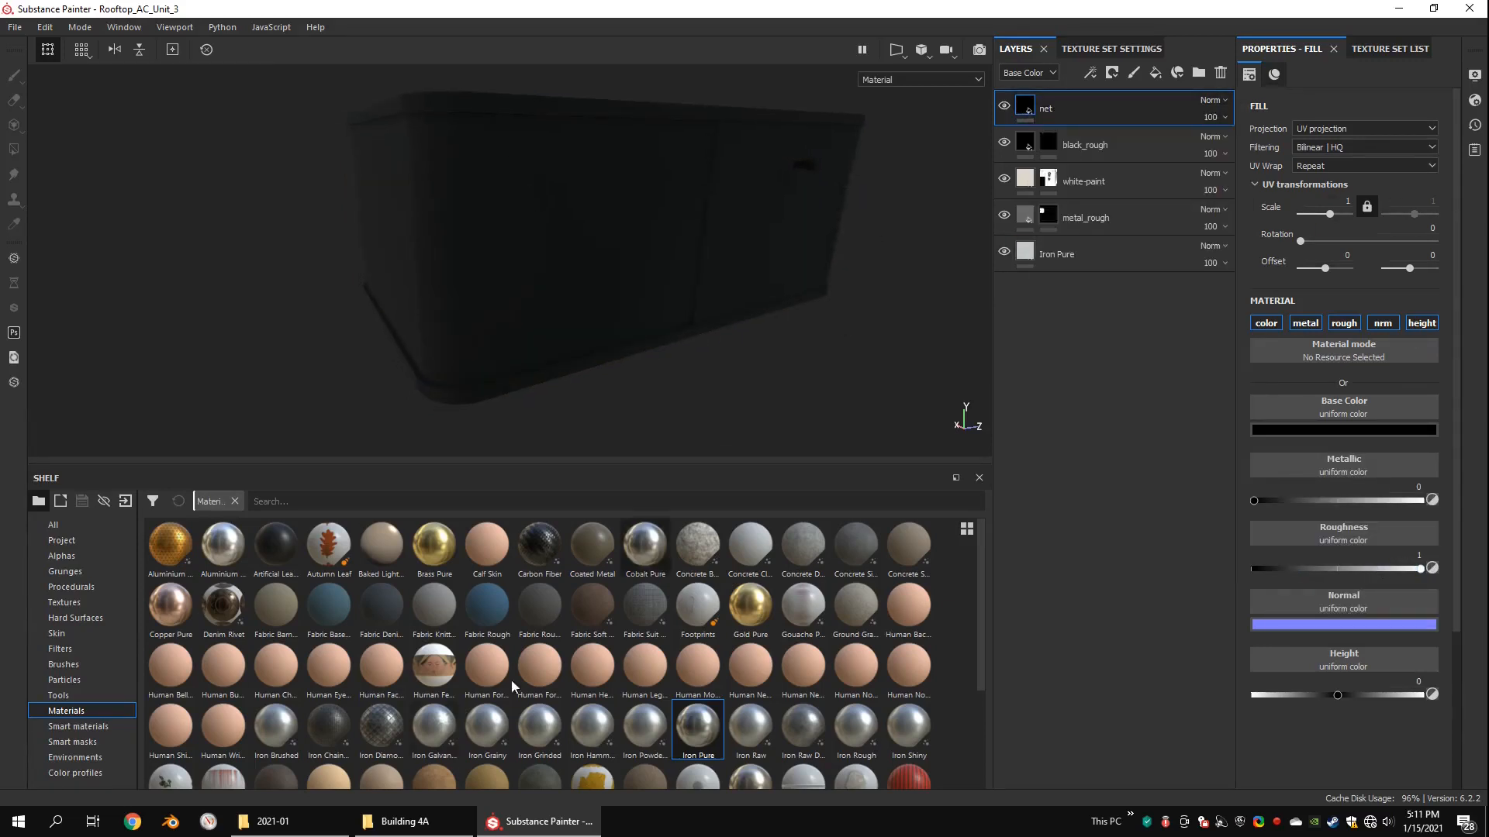
Step: Add a black mask to the net layer and give it a fill effect using the Stripes procedural
click(65, 571)
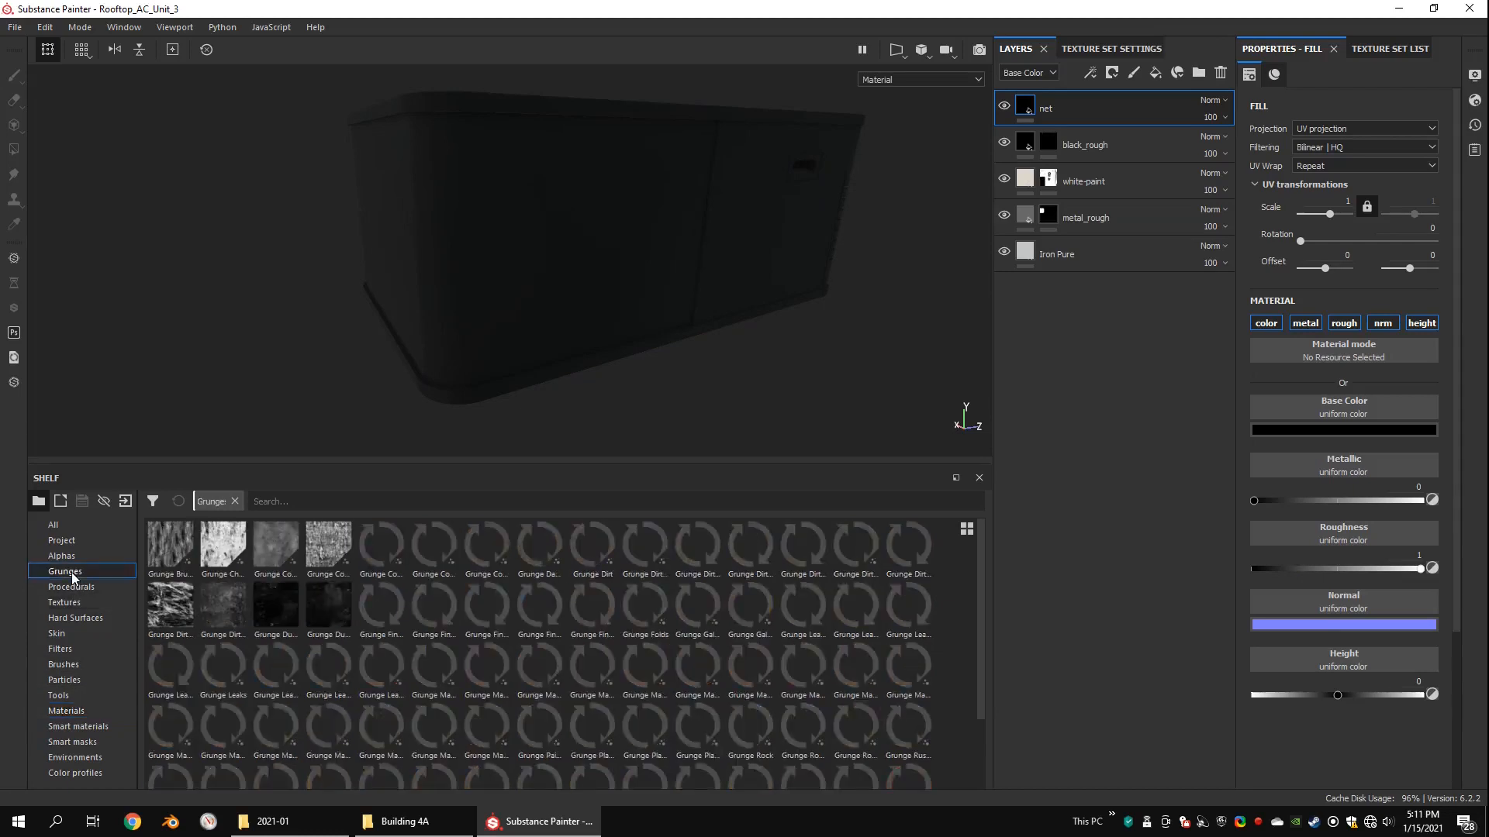
click(71, 586)
drag(976, 617, 975, 769)
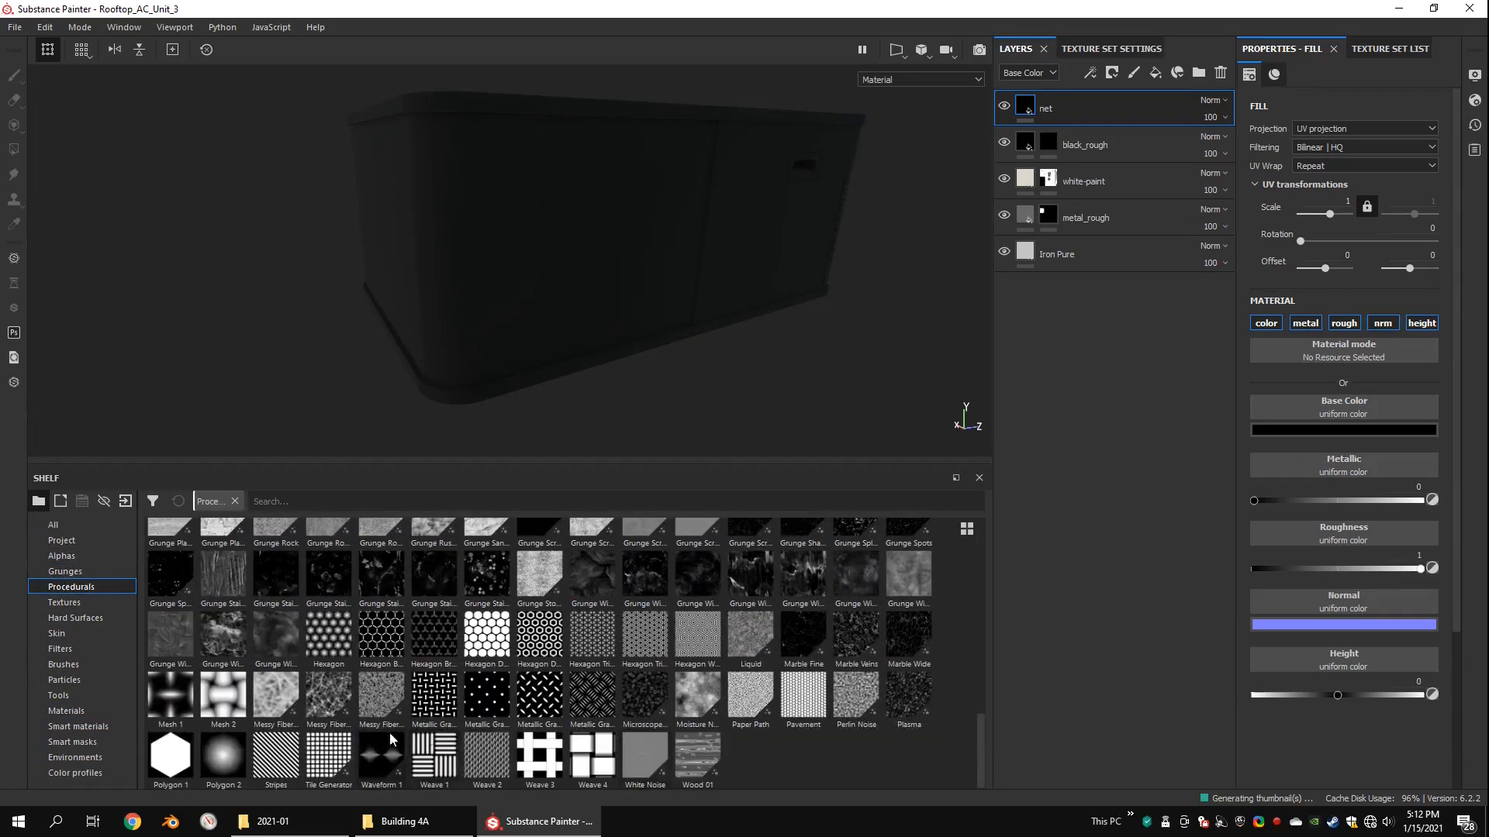
drag(1269, 409, 1025, 441)
right_click(1020, 96)
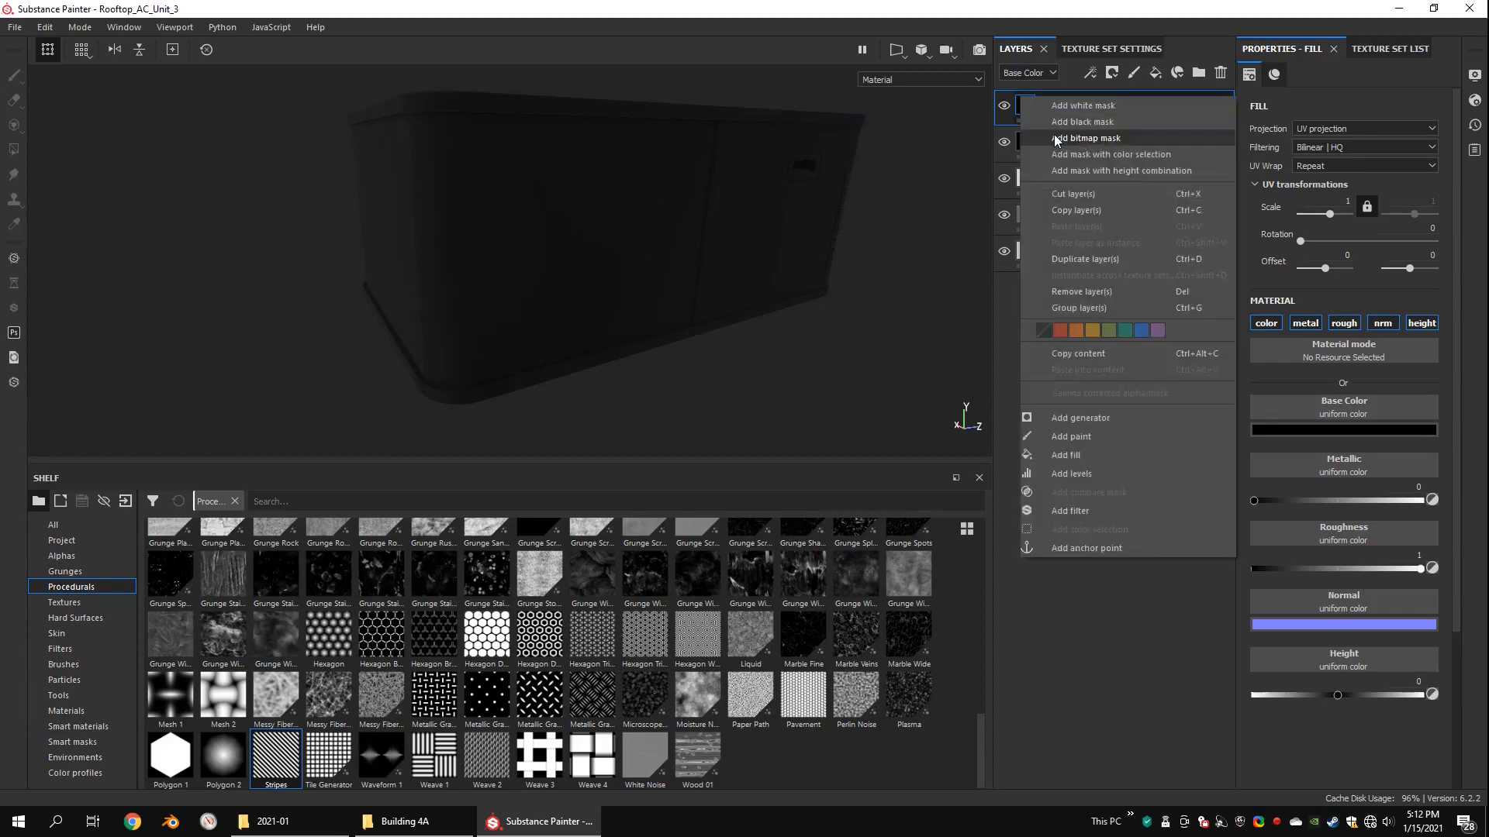
click(1056, 123)
drag(269, 770, 1053, 111)
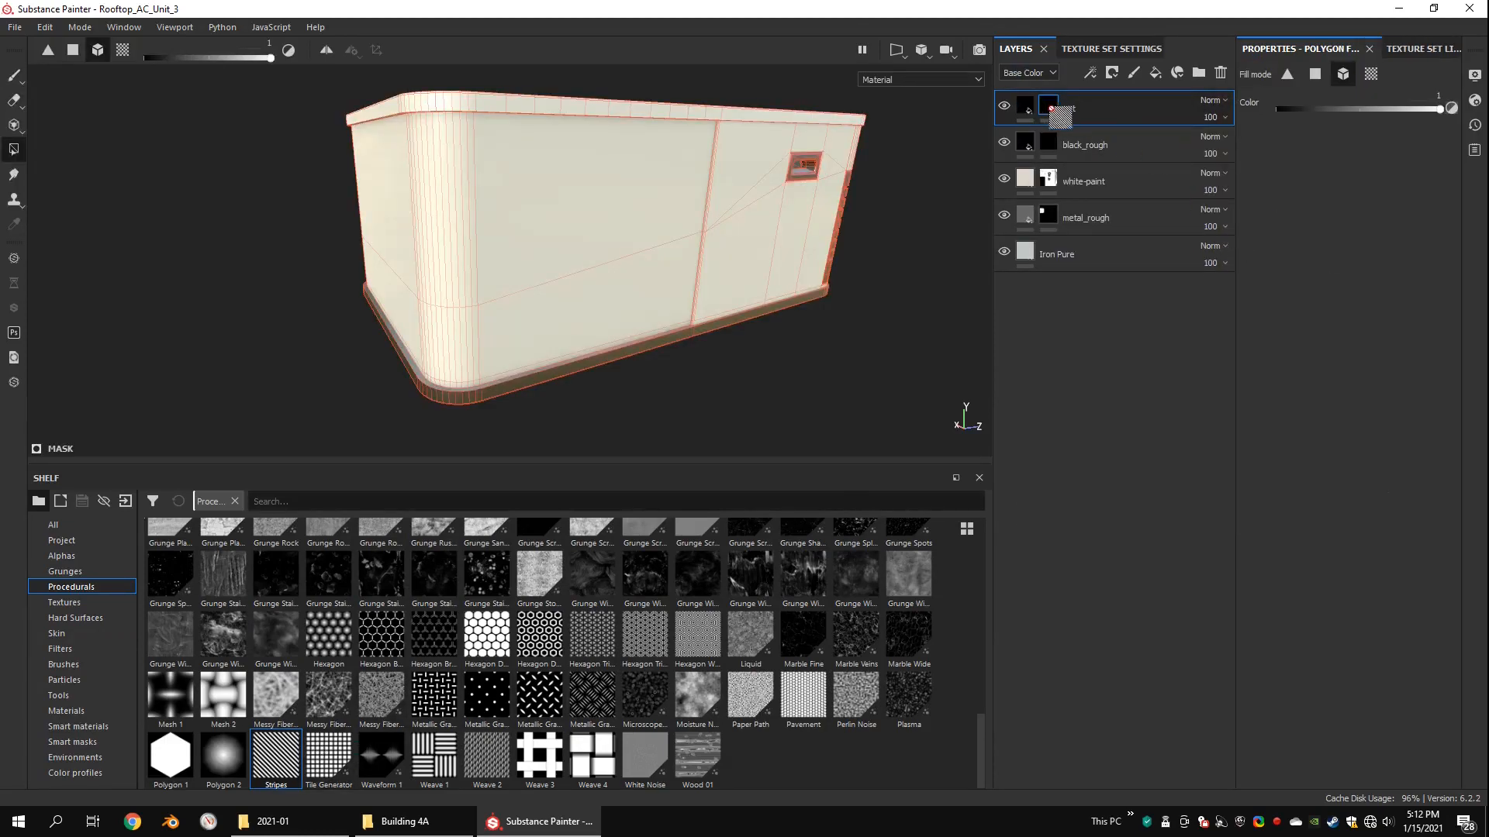
right_click(1048, 106)
click(1095, 444)
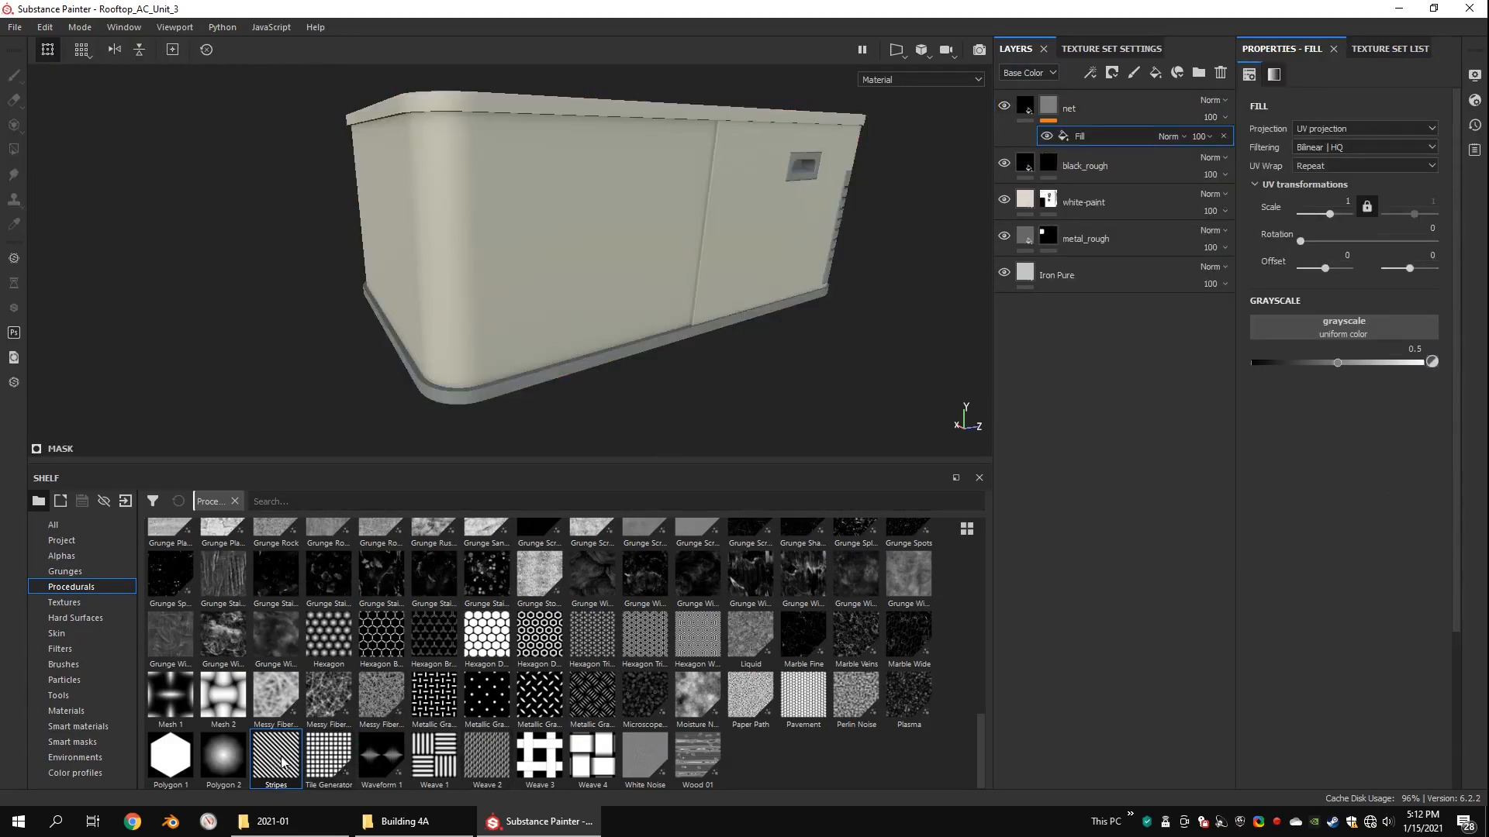
drag(1337, 334, 1341, 332)
Step: Set the mask's Stripes fill to tri-planar projection with shift 0, 100 stripes and a UV scale of 3.2
click(1365, 128)
click(1349, 154)
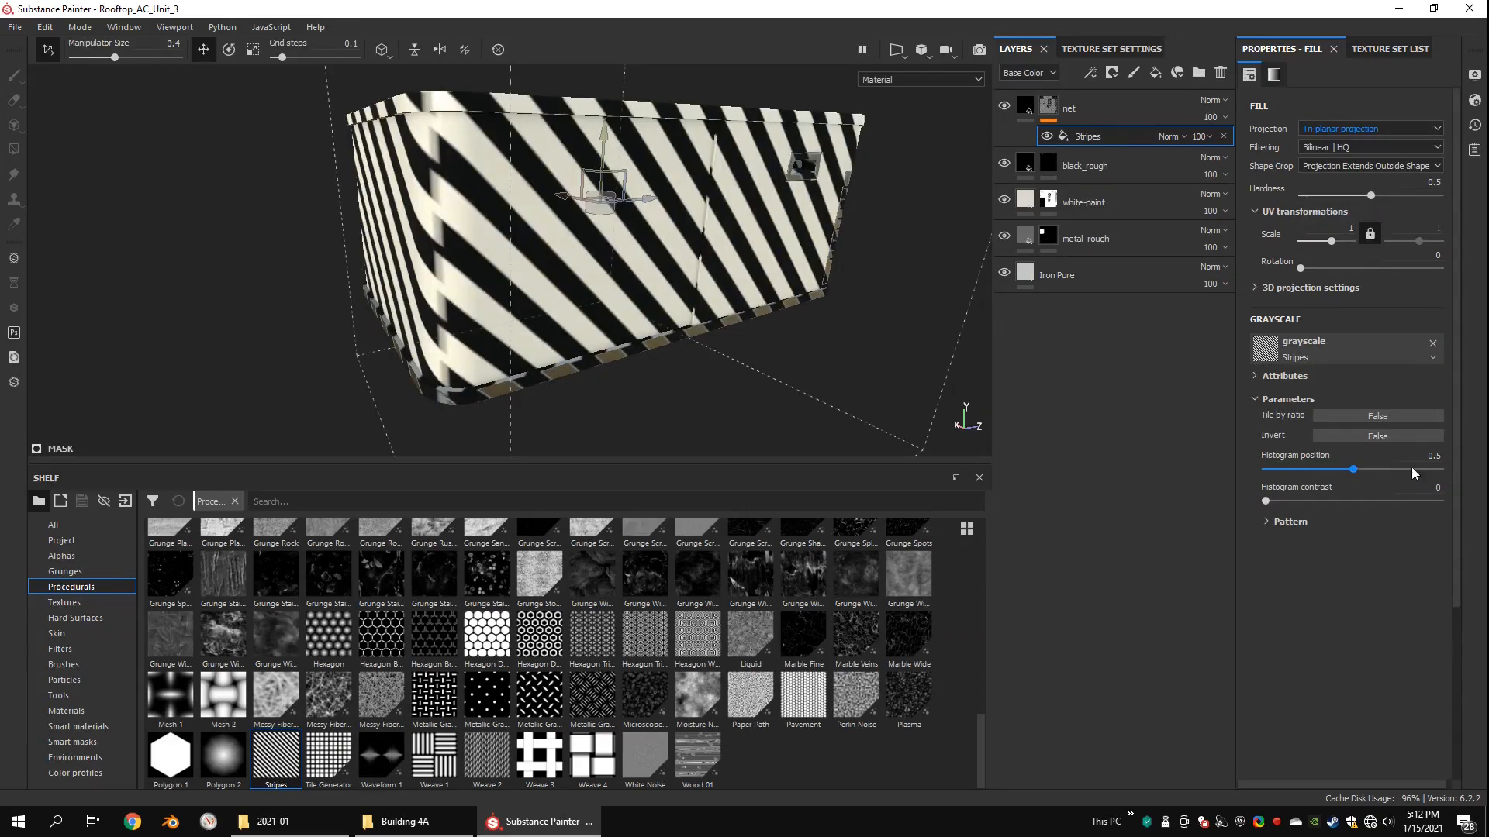
click(1310, 521)
drag(1288, 655, 1193, 649)
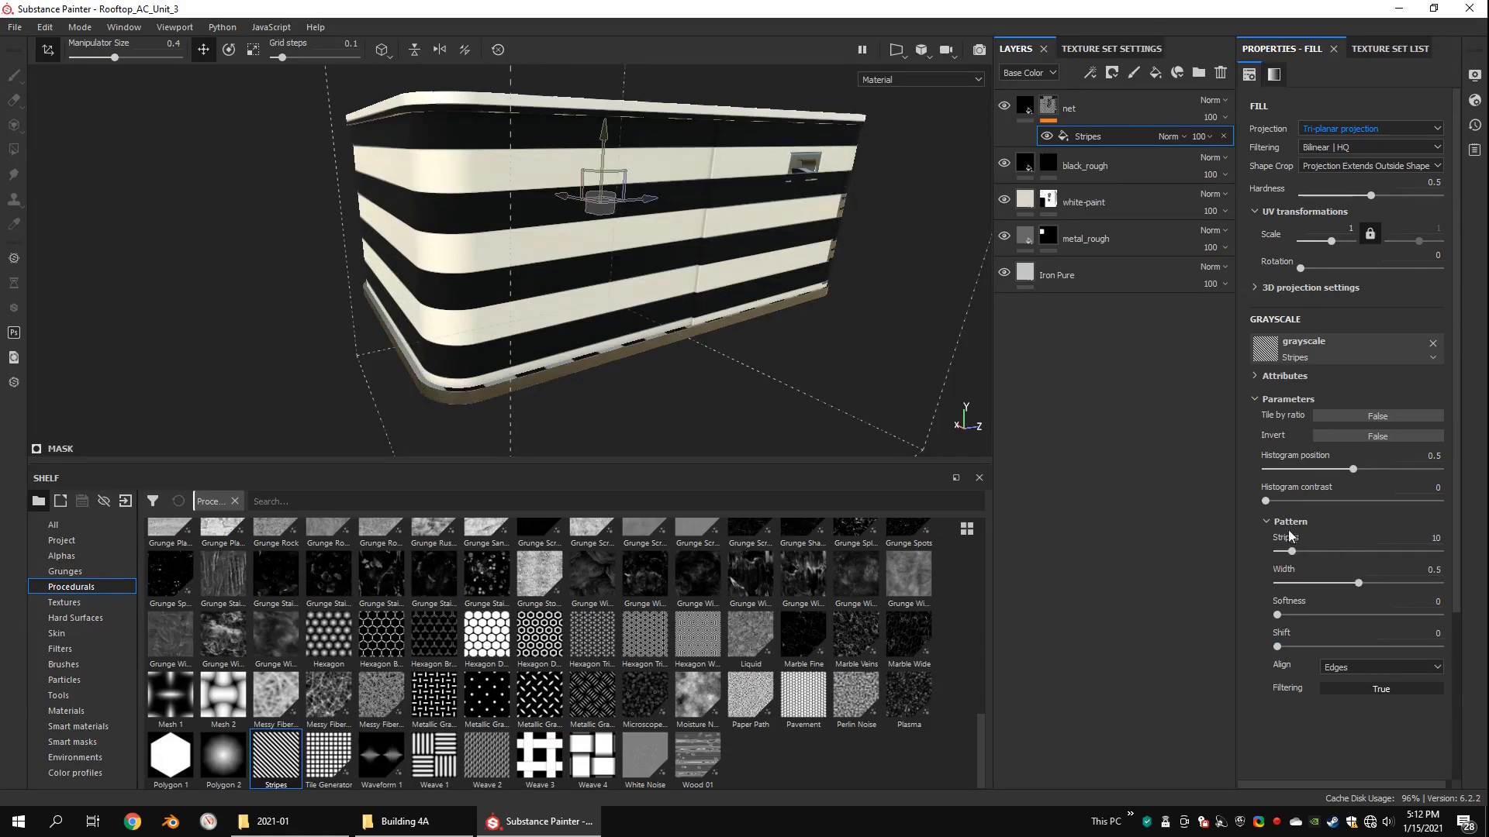
drag(1292, 554, 1439, 551)
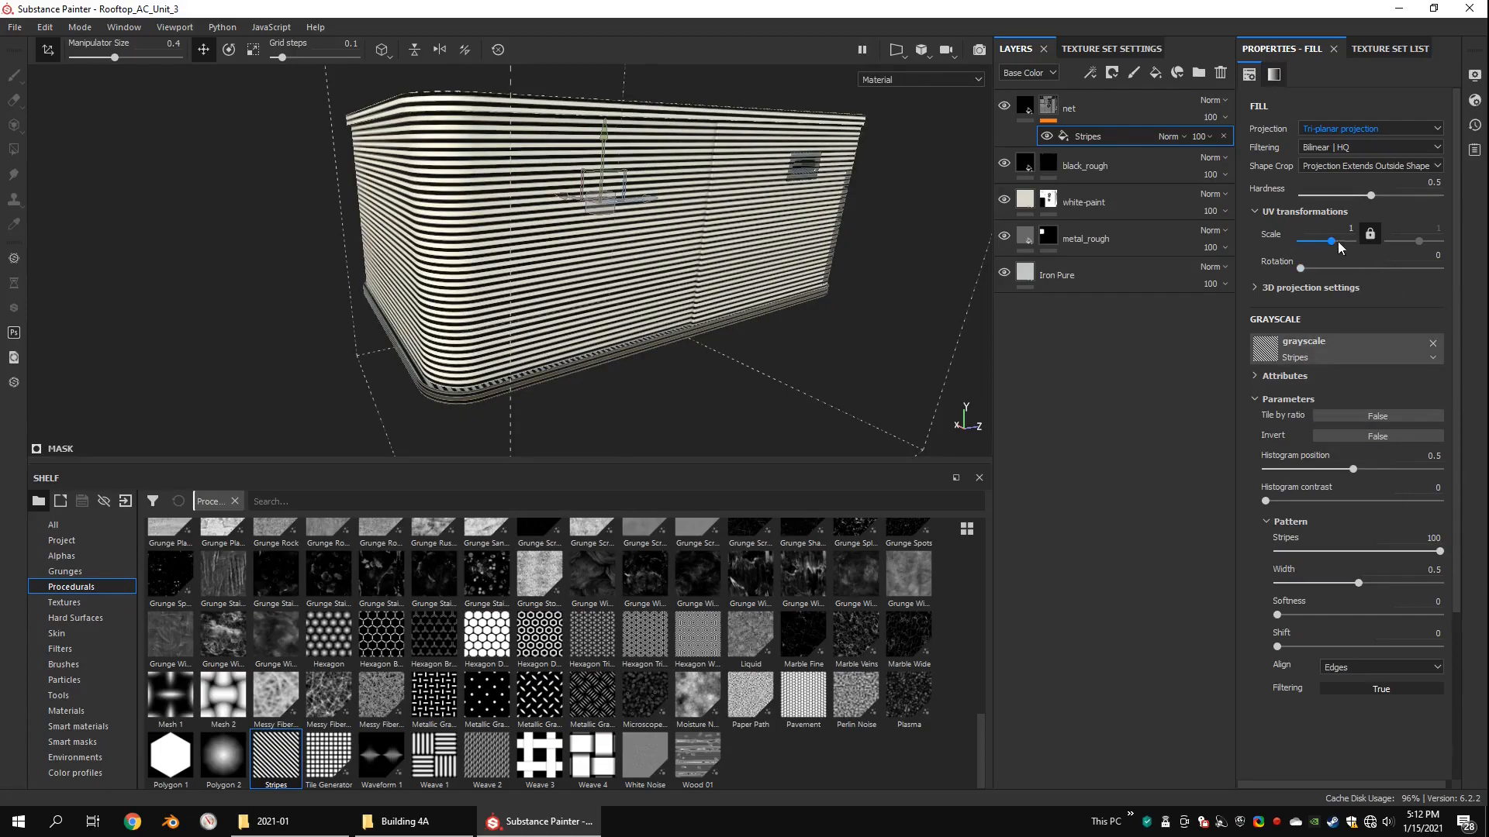
drag(1341, 247, 1336, 246)
Step: Set the tri-planar stripes' width to 0.86, checking the line thickness up close on the side panel
alt+drag(697, 227, 654, 229)
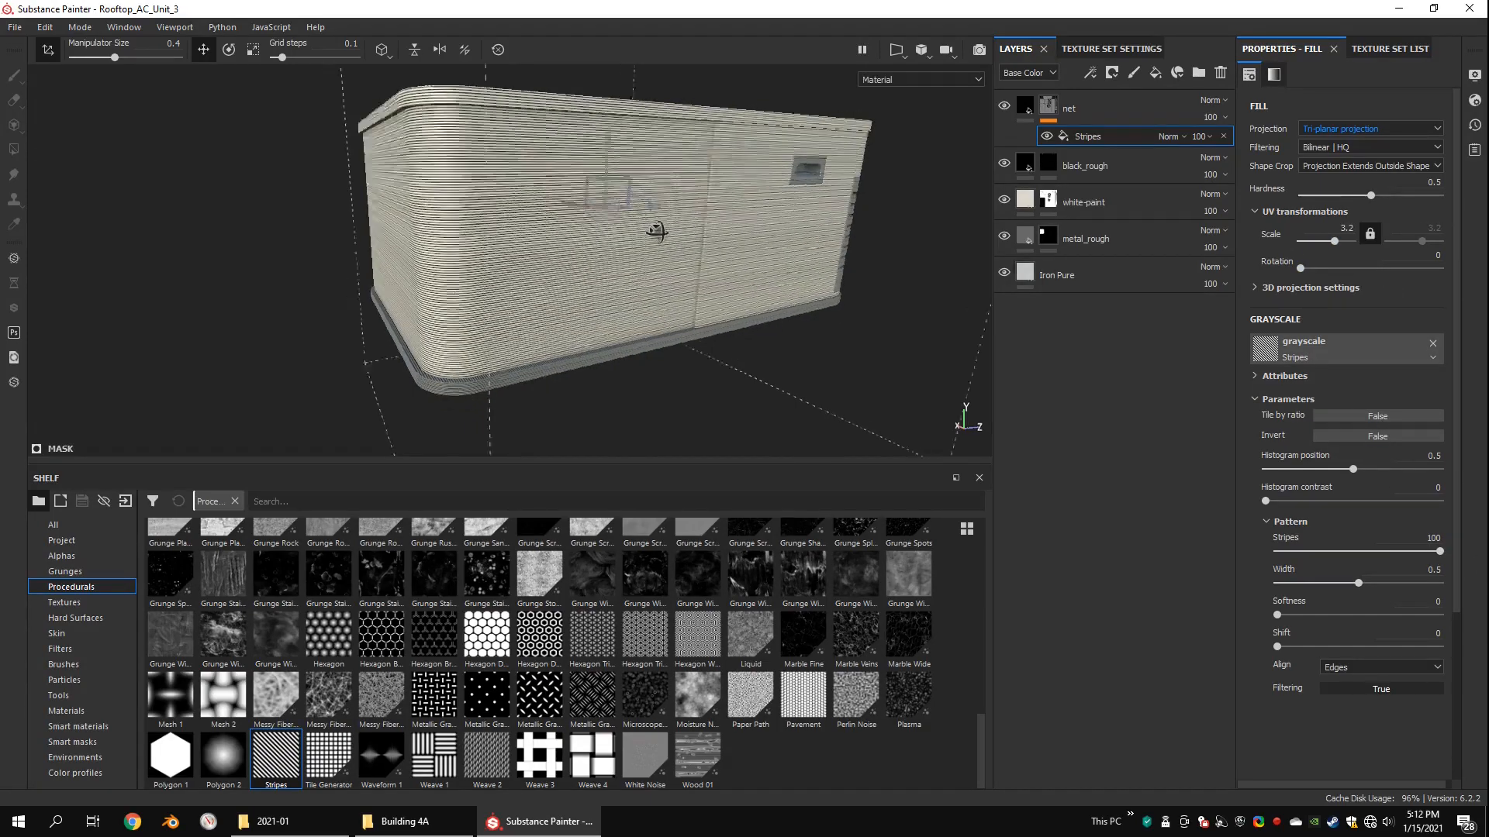
alt+right_drag(655, 229, 629, 279)
alt+drag(884, 221, 861, 269)
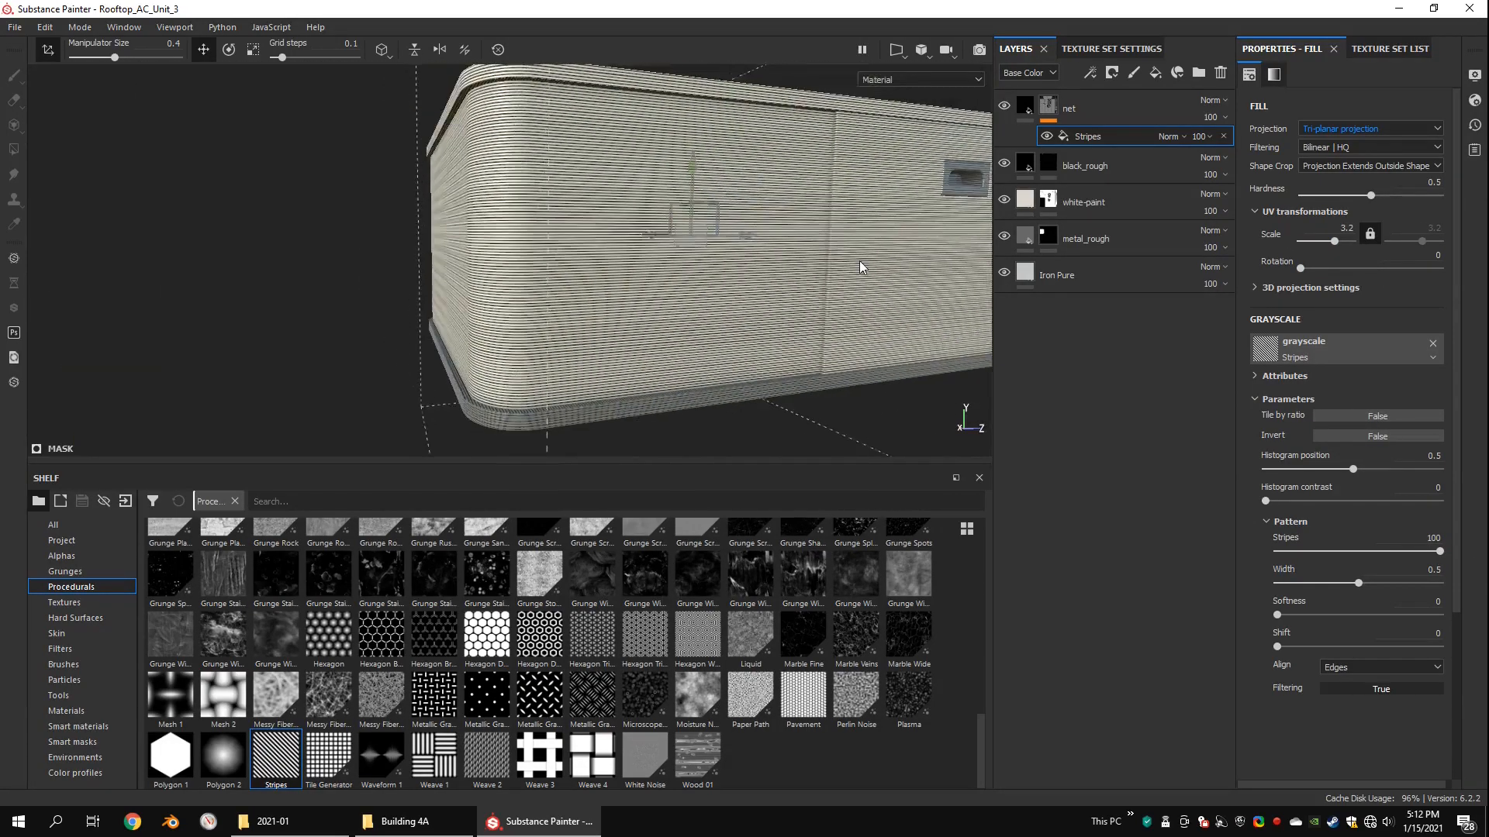
alt+right_drag(860, 269, 794, 322)
alt+drag(794, 322, 822, 327)
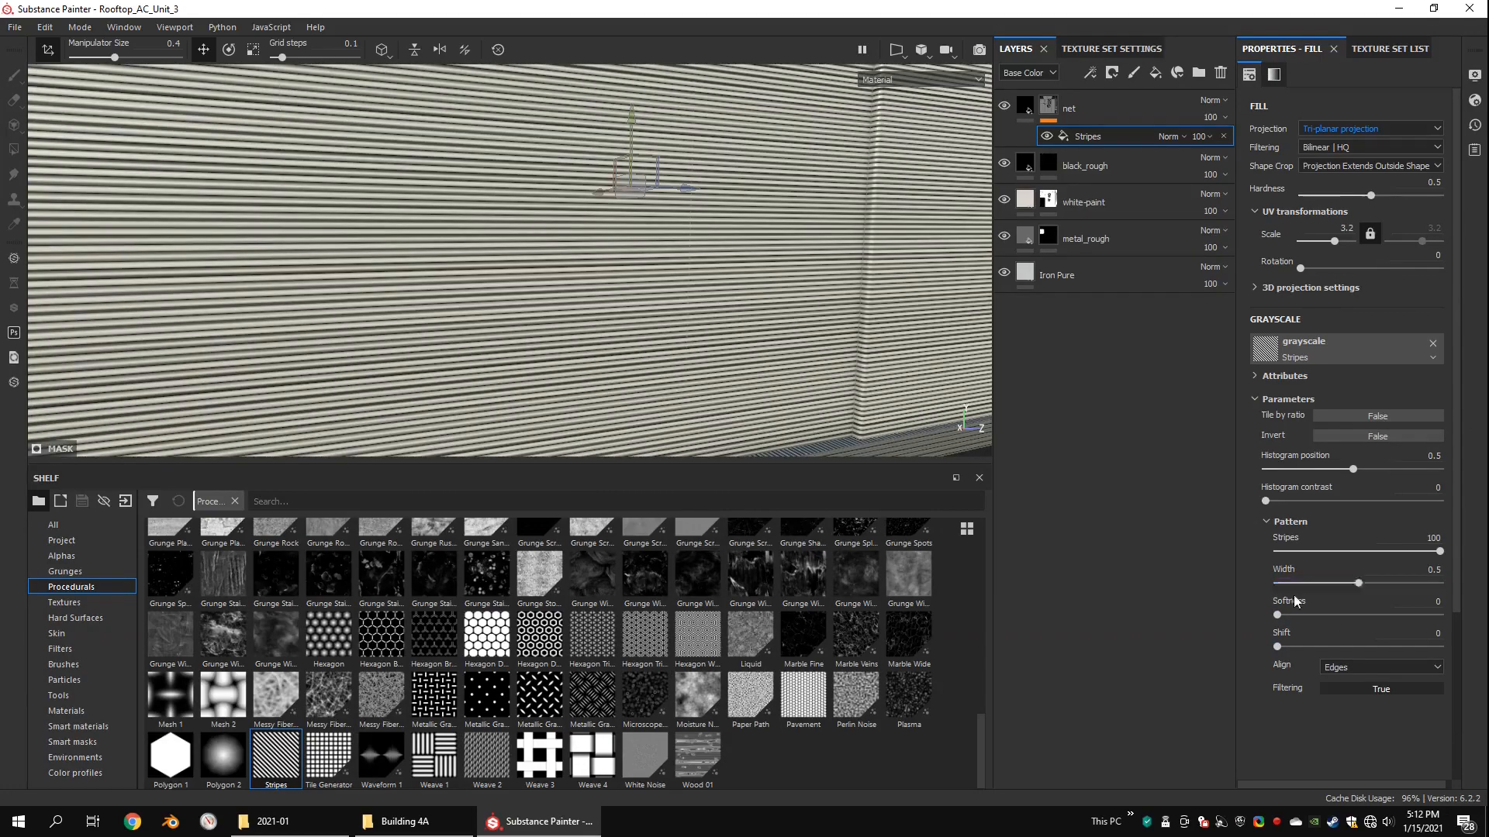
drag(1357, 583, 1415, 580)
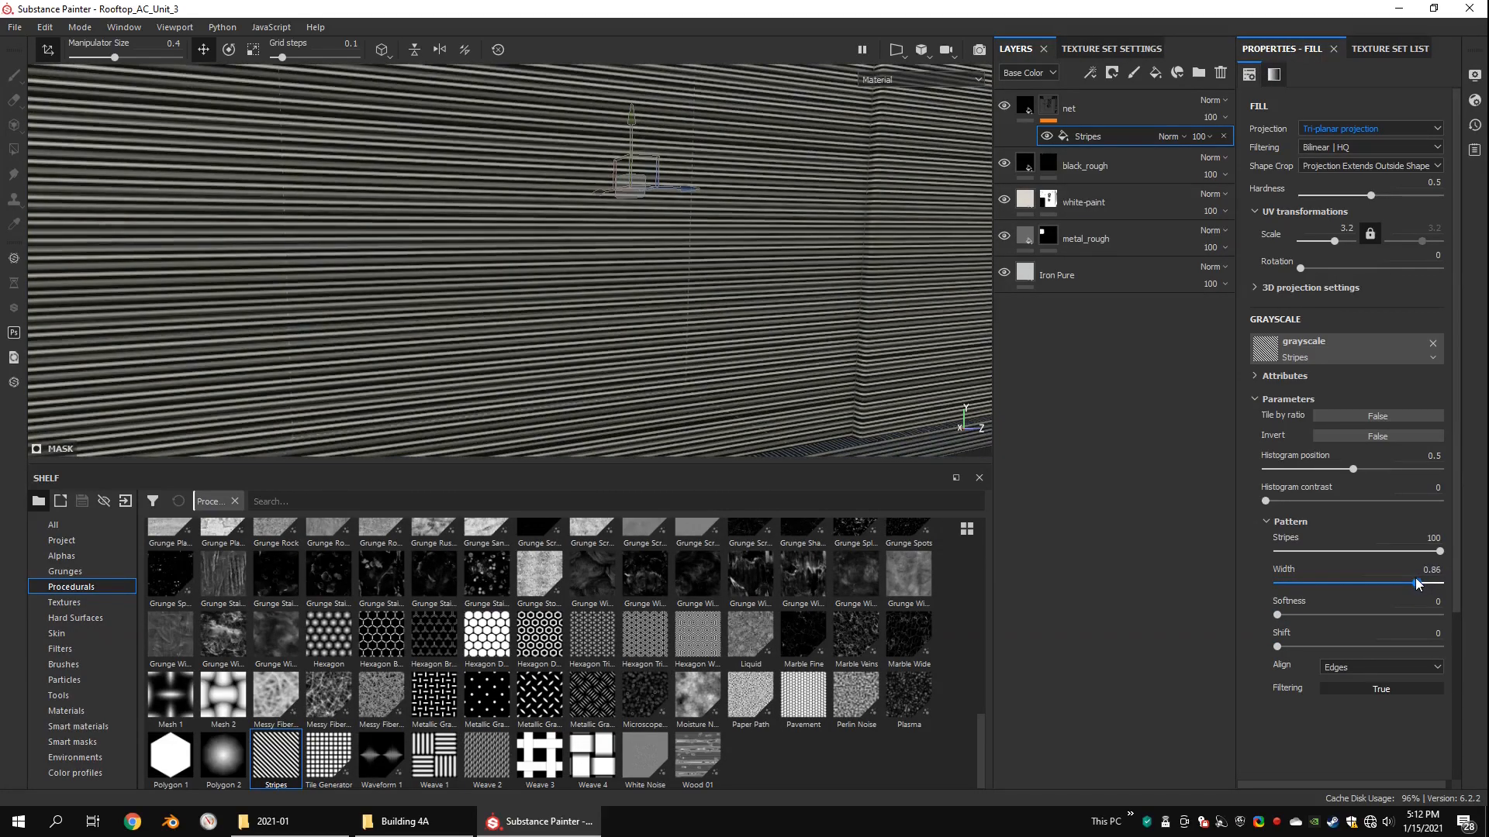
alt+right_drag(659, 310, 884, 303)
Step: Add a second fill effect with the Stripes procedural to the net mask and set its shift to 0
right_click(1052, 106)
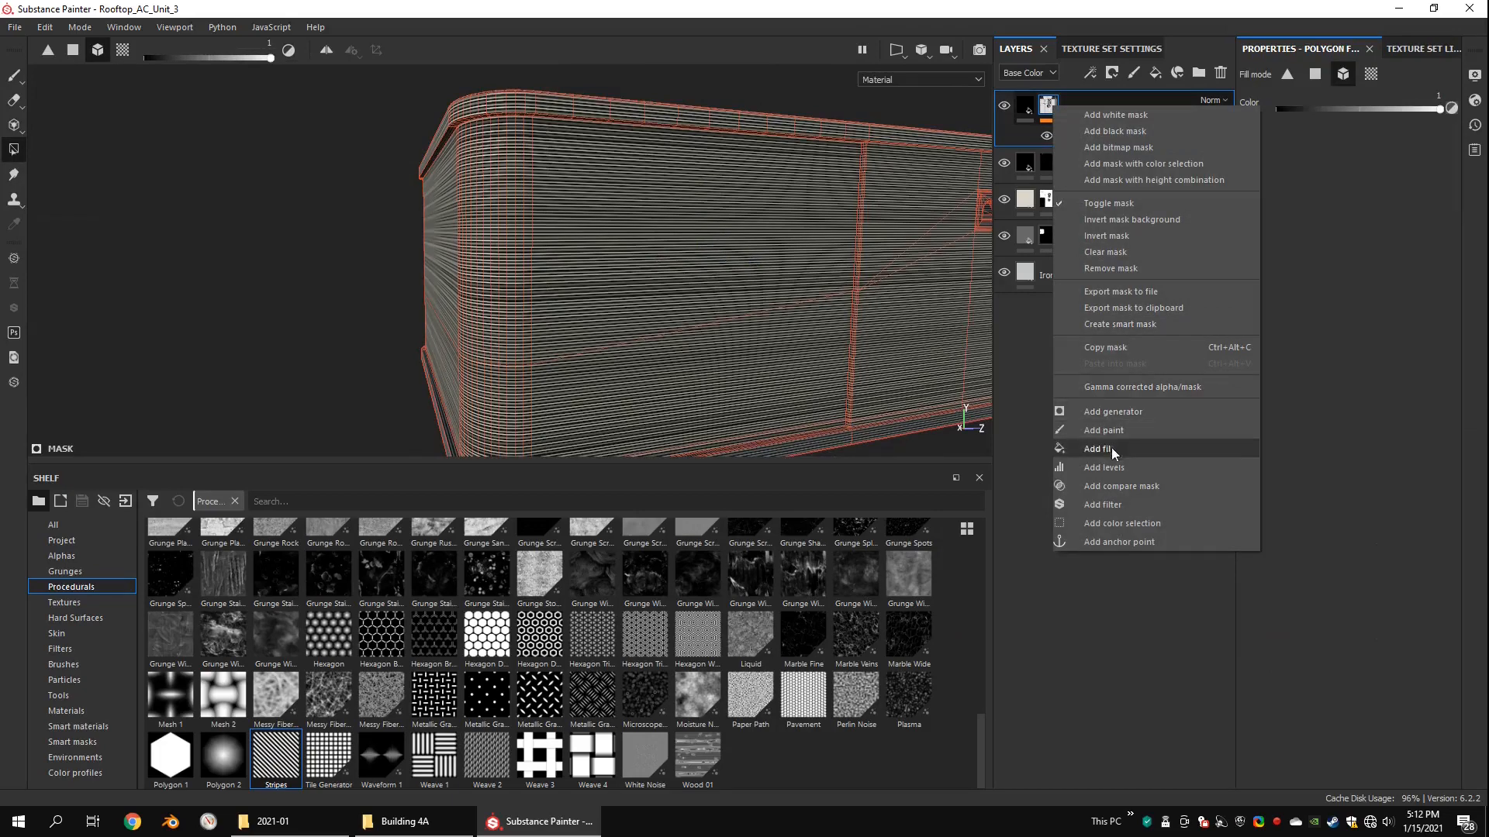
click(1044, 430)
alt+right_drag(762, 296, 761, 234)
alt+drag(761, 234, 837, 239)
alt+right_drag(837, 239, 802, 250)
right_click(1069, 129)
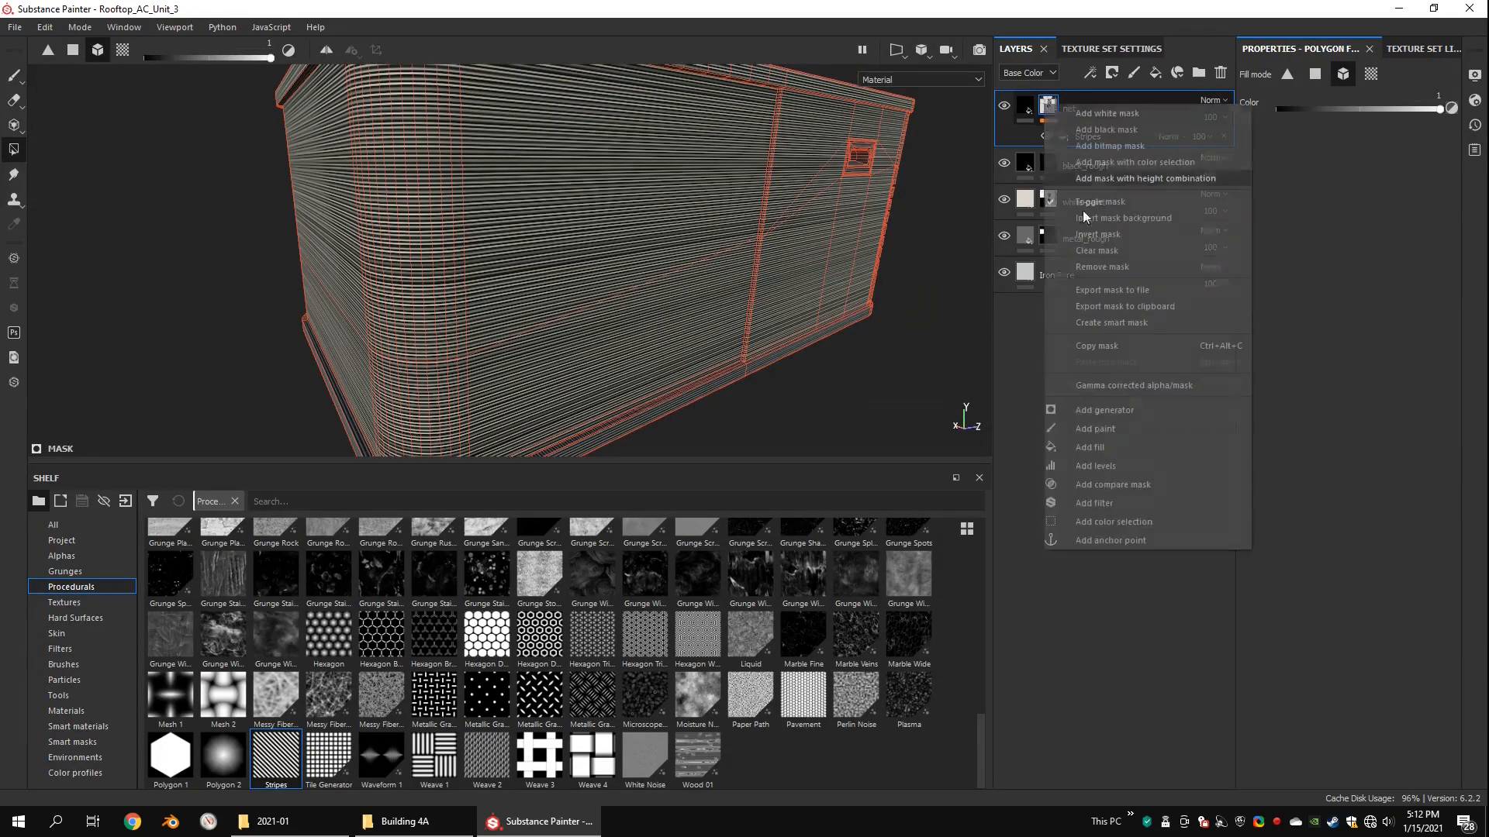
click(1095, 449)
drag(1309, 324, 1318, 330)
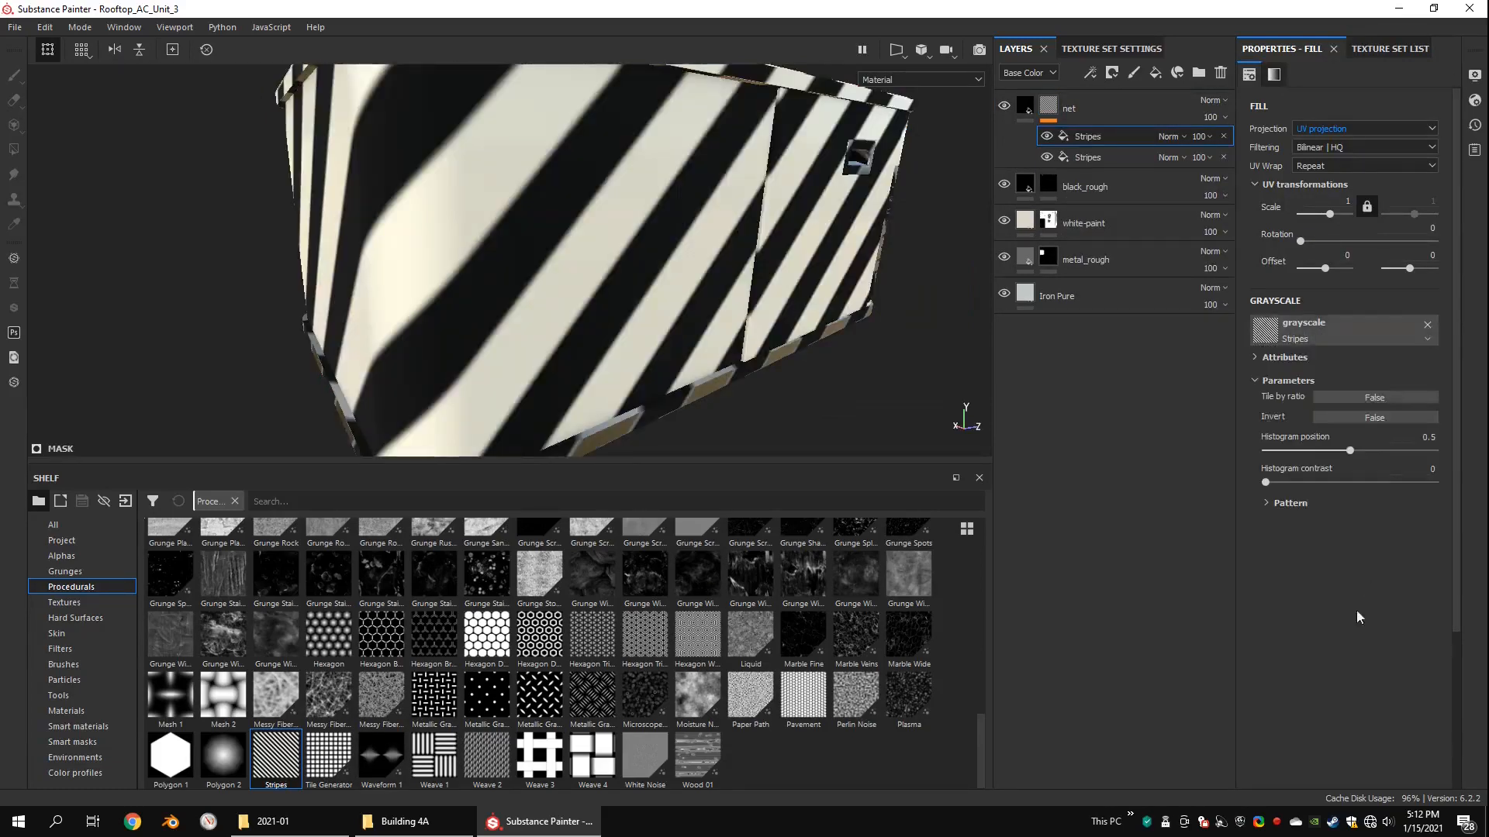
drag(1250, 628, 1194, 614)
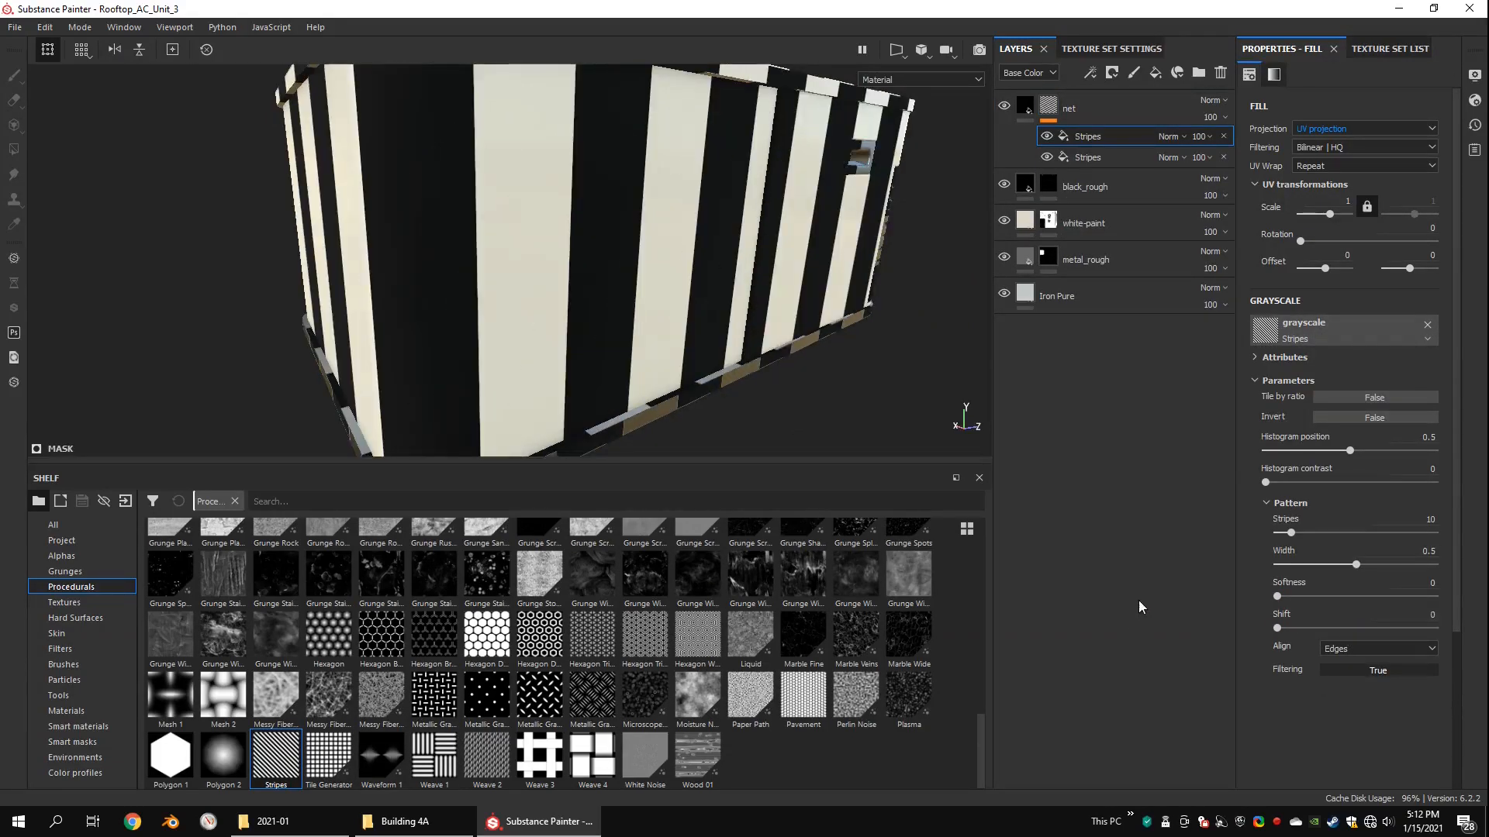
Step: Set the second Stripes fill to 100 stripes with a width of 0.12
alt+right_drag(558, 271, 481, 205)
alt+drag(481, 206, 621, 205)
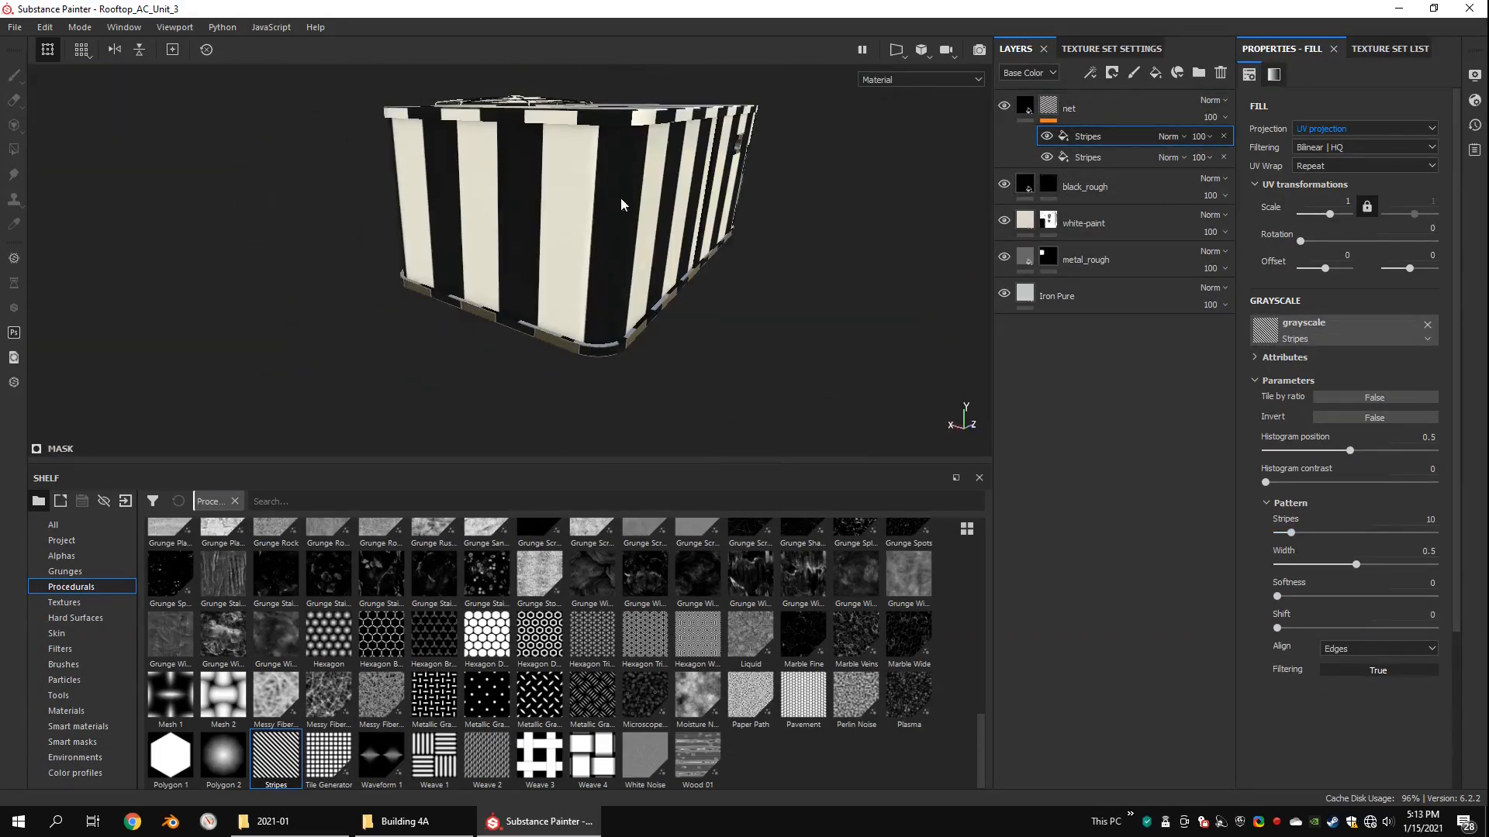
alt+drag(518, 199, 469, 212)
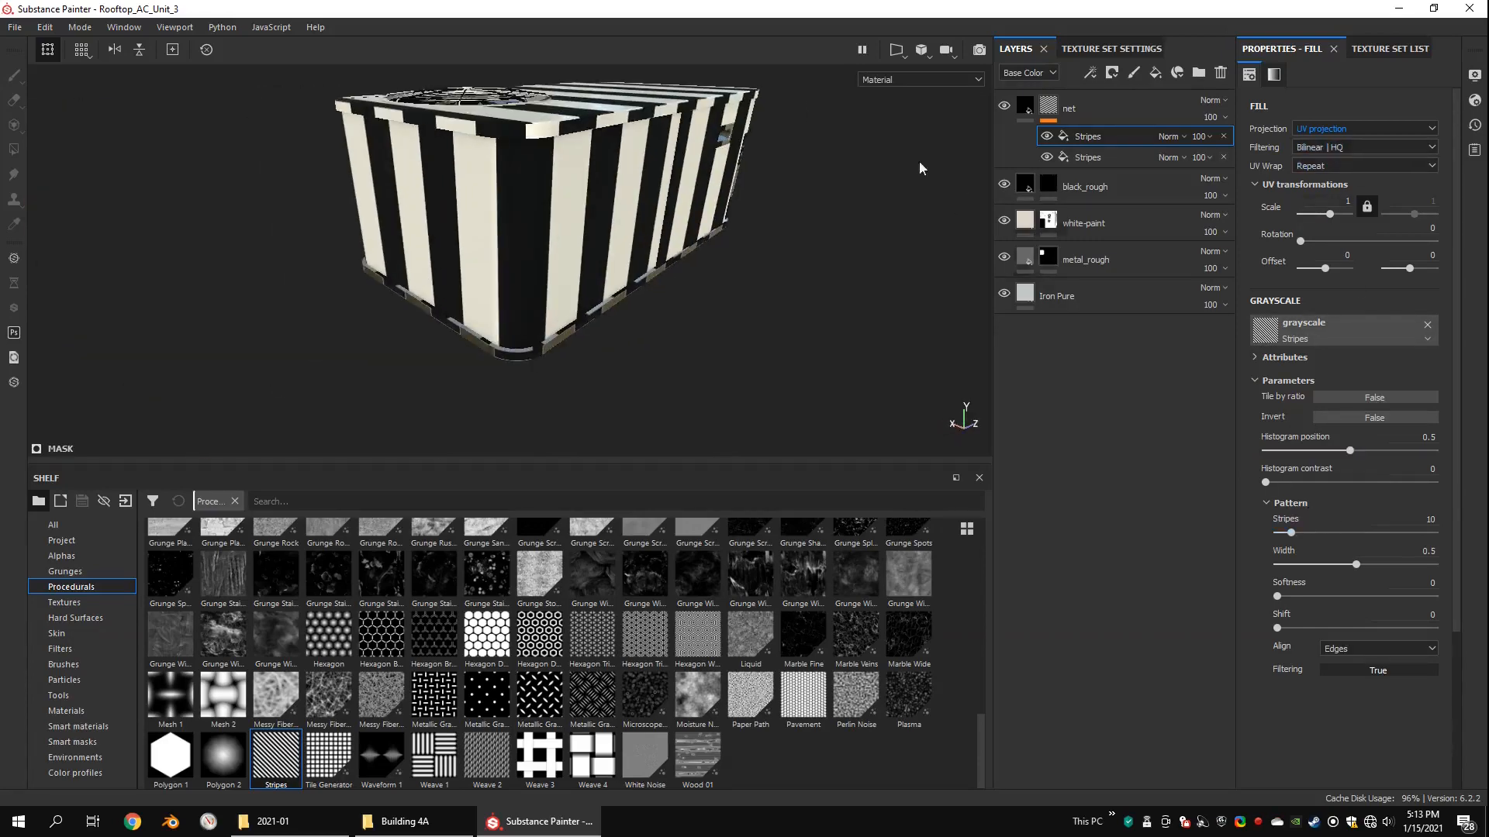
drag(1295, 535, 1441, 535)
alt+right_drag(578, 206, 635, 242)
alt+drag(635, 242, 645, 285)
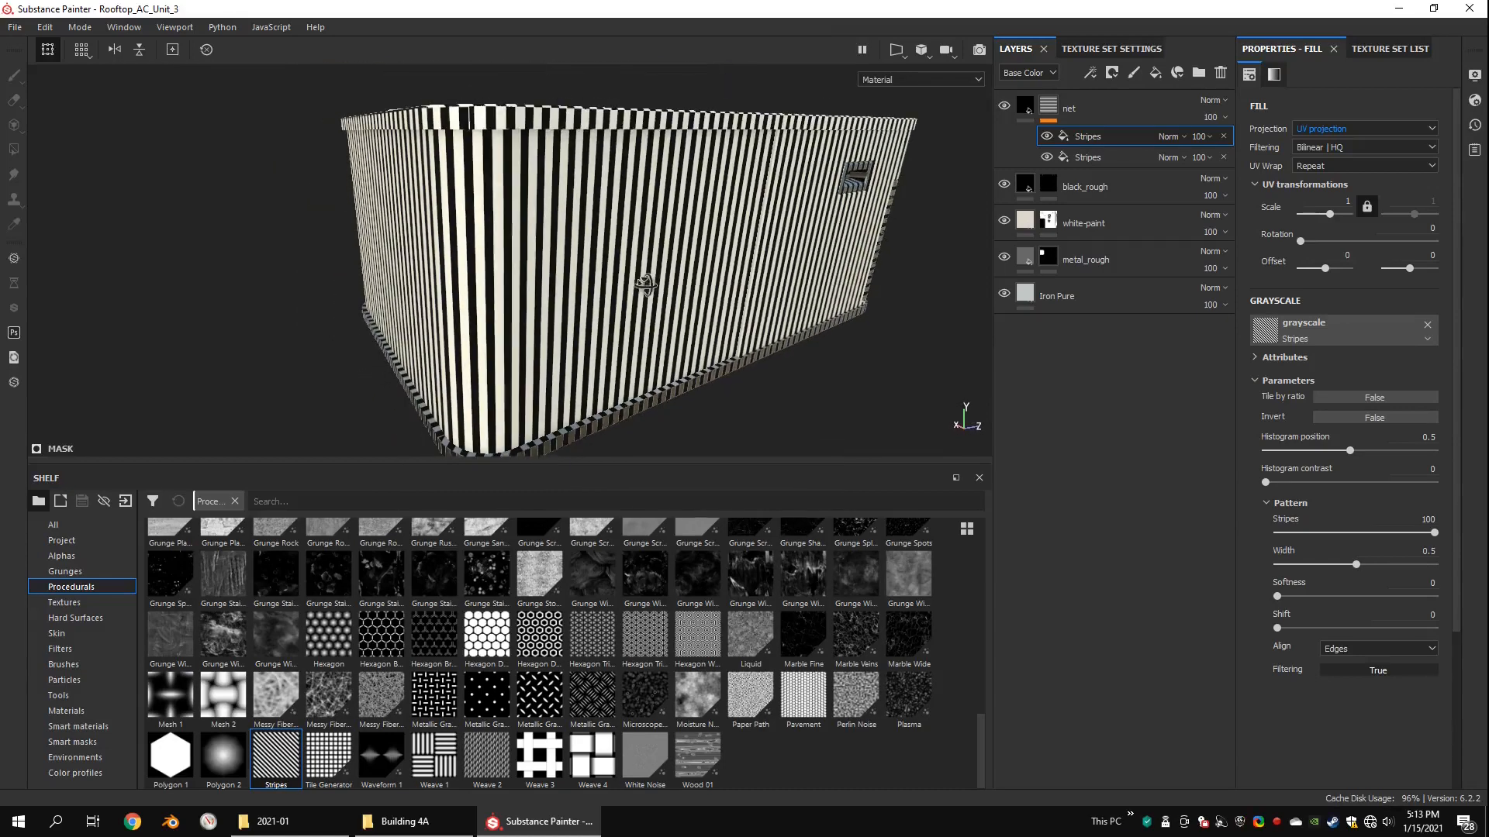
drag(1356, 565, 1297, 565)
alt+drag(648, 309, 645, 310)
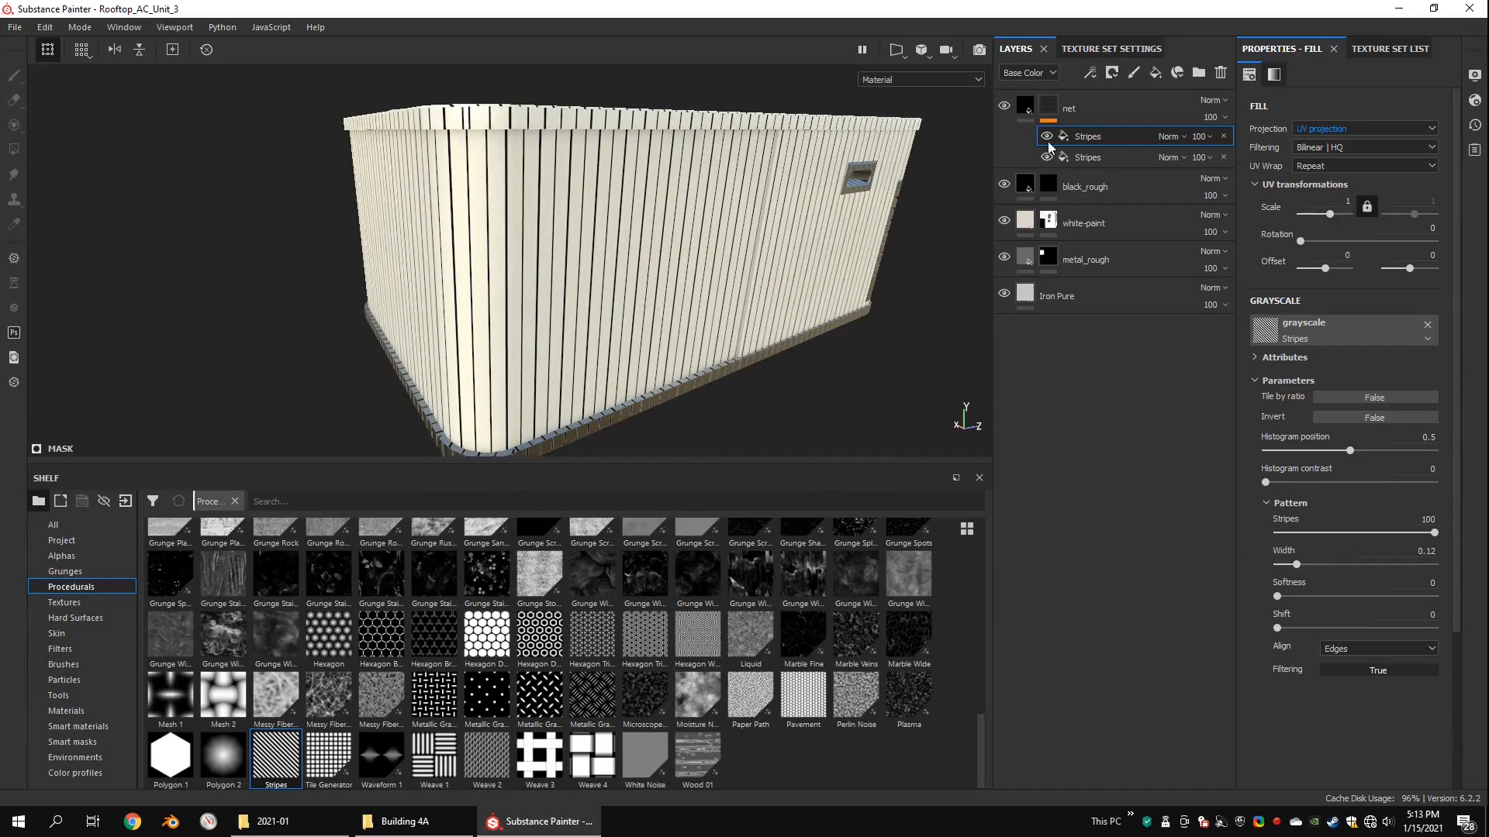
Step: Change the upper Stripes fill's blend mode to Screen to combine both stripe directions into a grid
click(1180, 136)
click(1165, 379)
scroll(682, 176, up, 5)
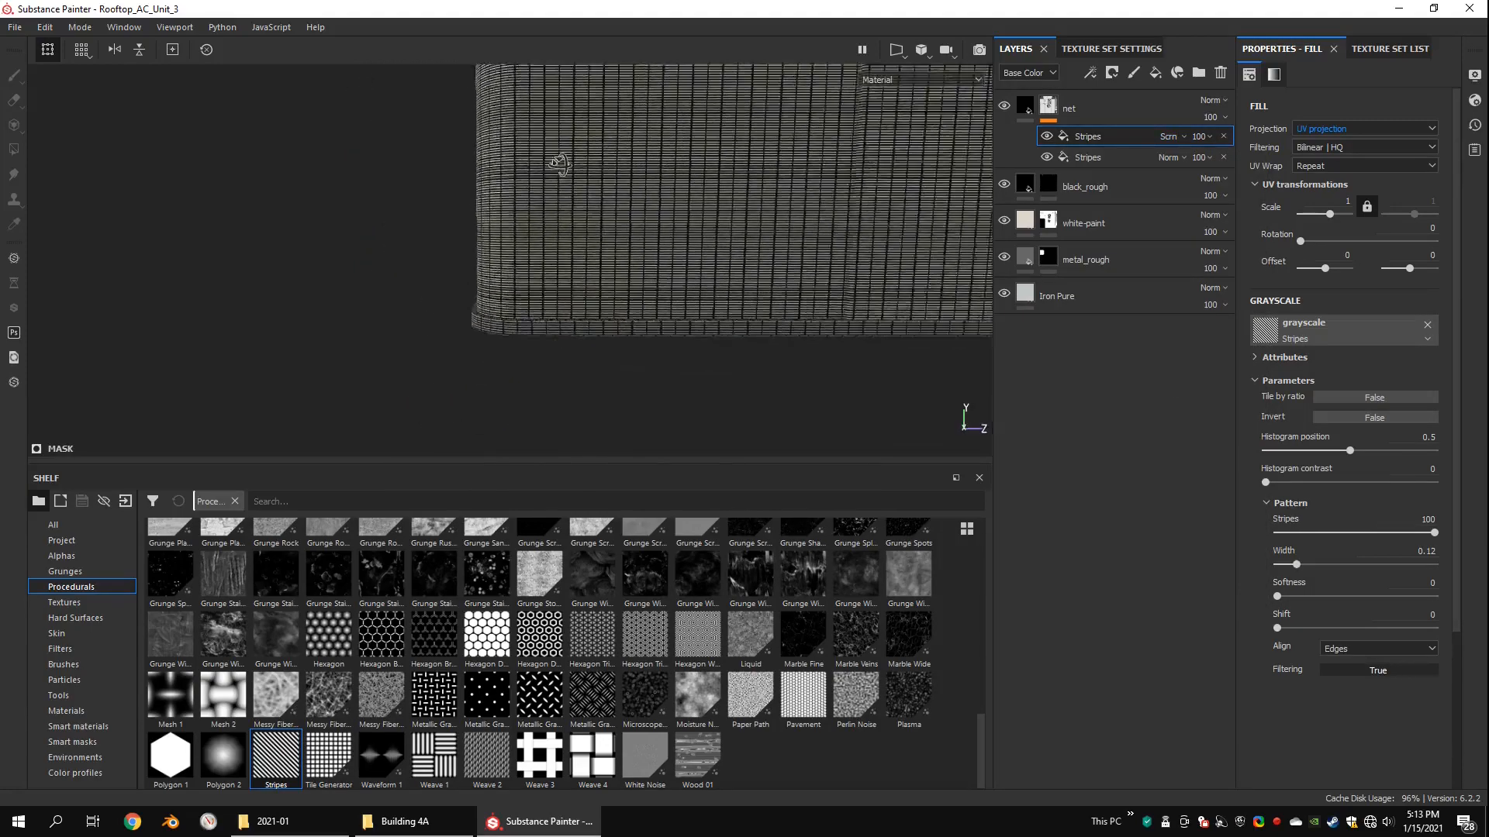
scroll(558, 163, down, 5)
Step: Restrict the net mask to the wraparound side panel with a Multiply paint effect, filling that panel white and the rest of the unit black
click(1047, 105)
right_click(1066, 105)
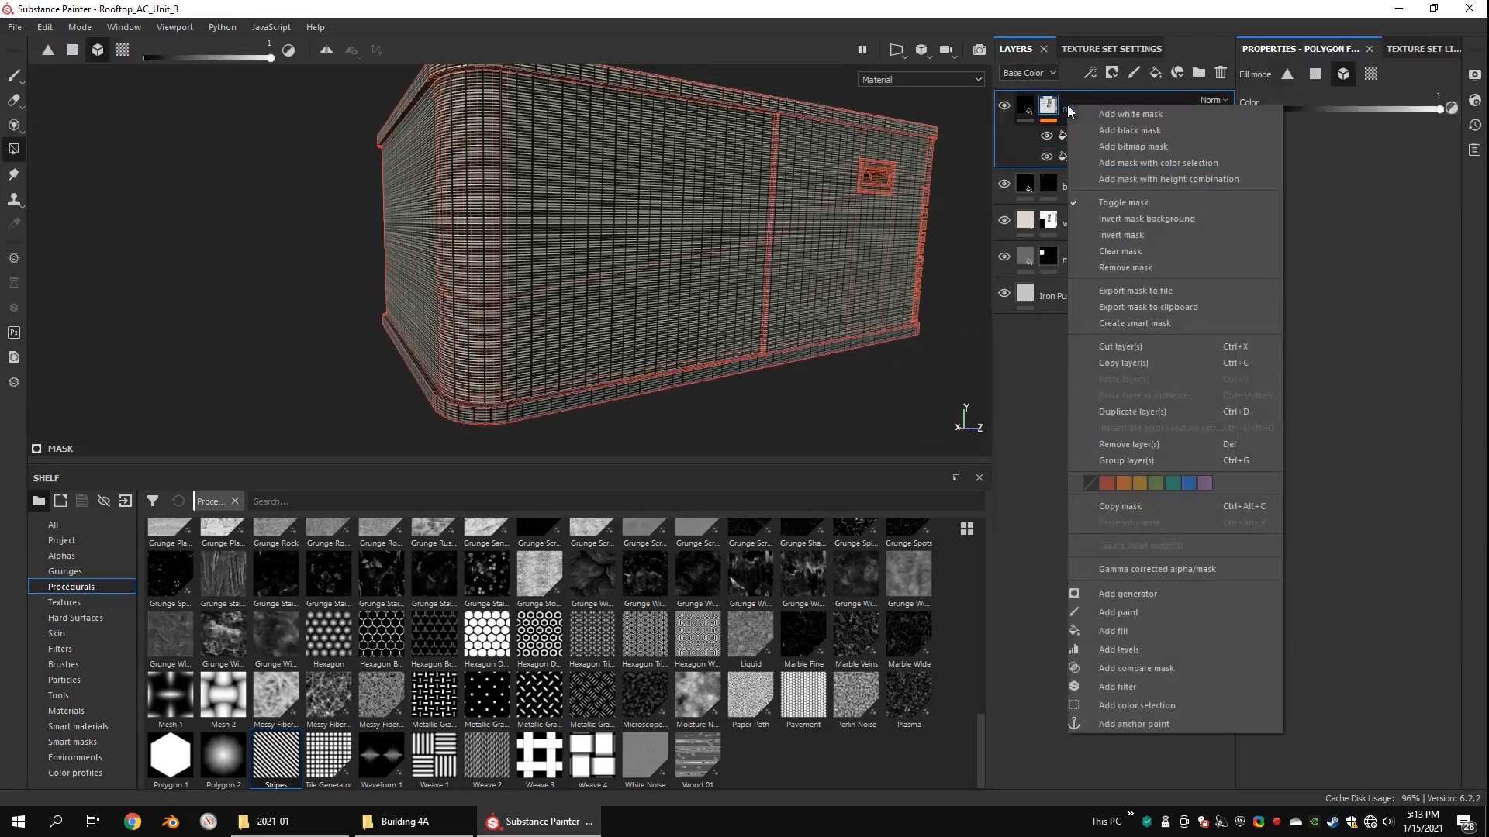
click(1134, 613)
scroll(625, 204, down, 5)
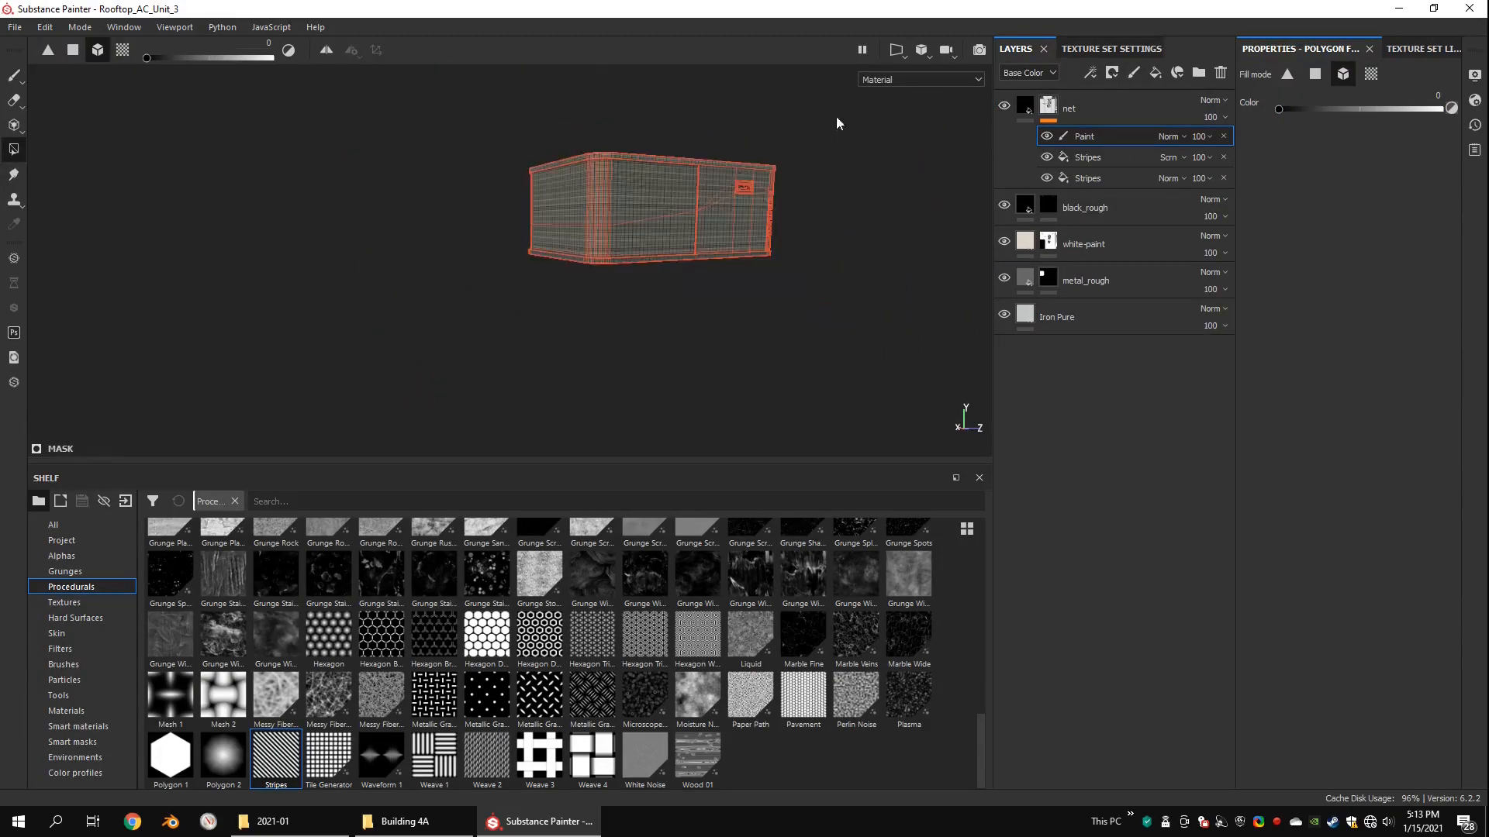
click(614, 212)
alt+drag(614, 213, 566, 249)
scroll(636, 244, up, 4)
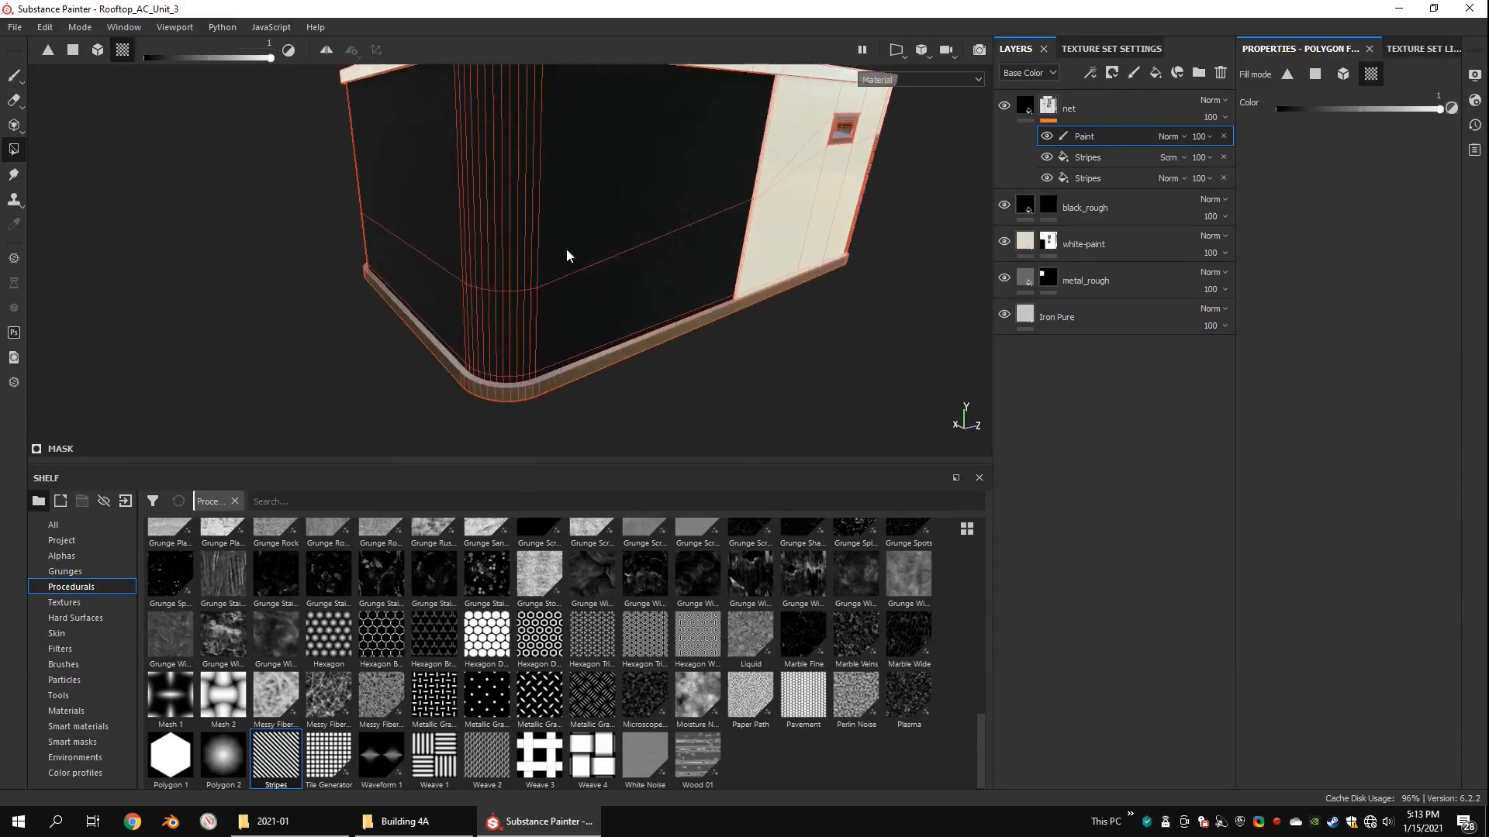
click(1167, 136)
click(1174, 211)
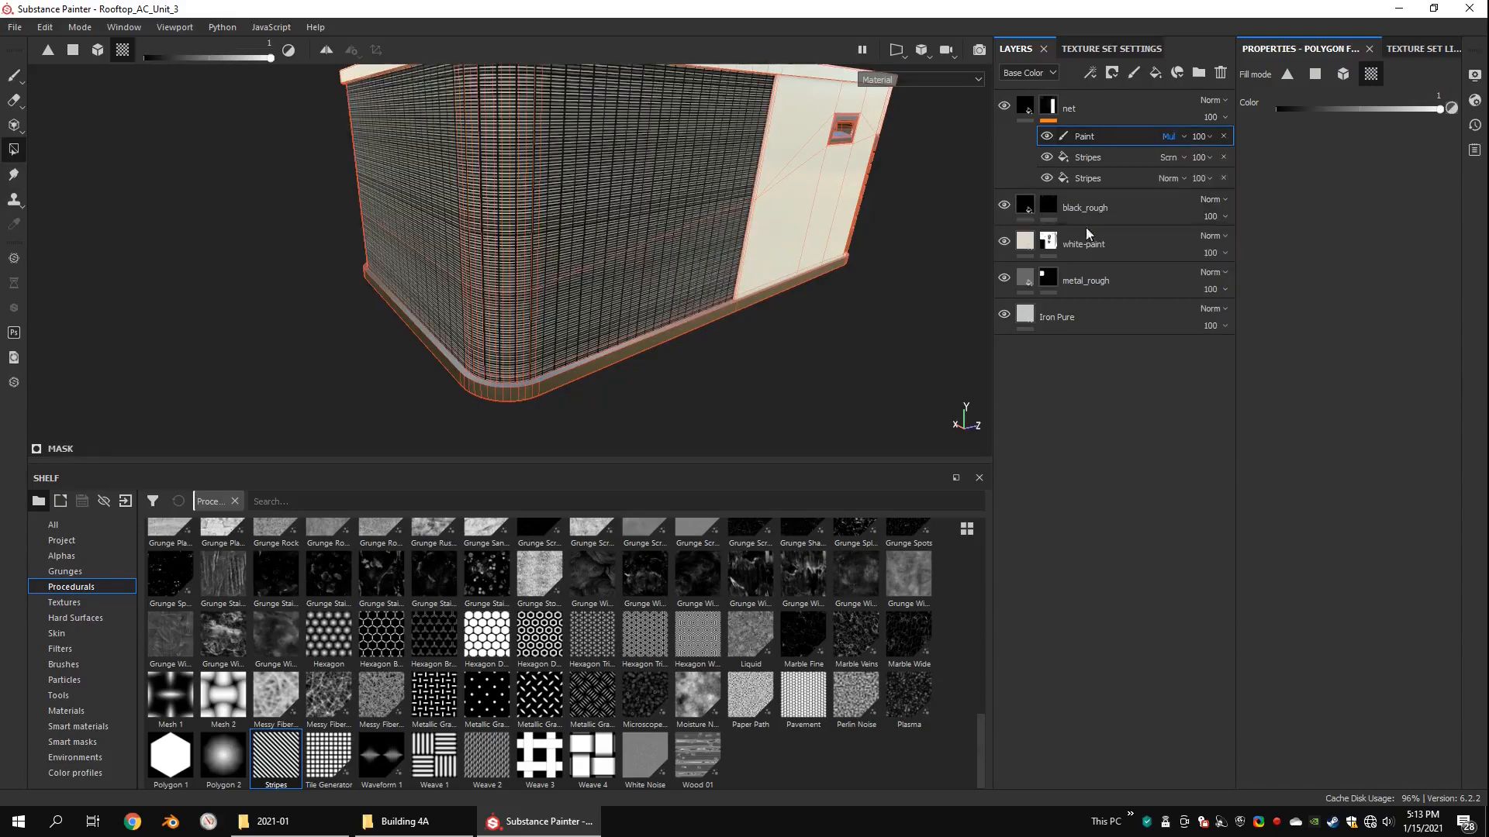
Step: Set the net layer's height to -0.02 and check the grid relief around the rounded corner
click(1027, 106)
scroll(625, 255, down, 4)
alt+drag(625, 256, 659, 282)
scroll(636, 271, up, 4)
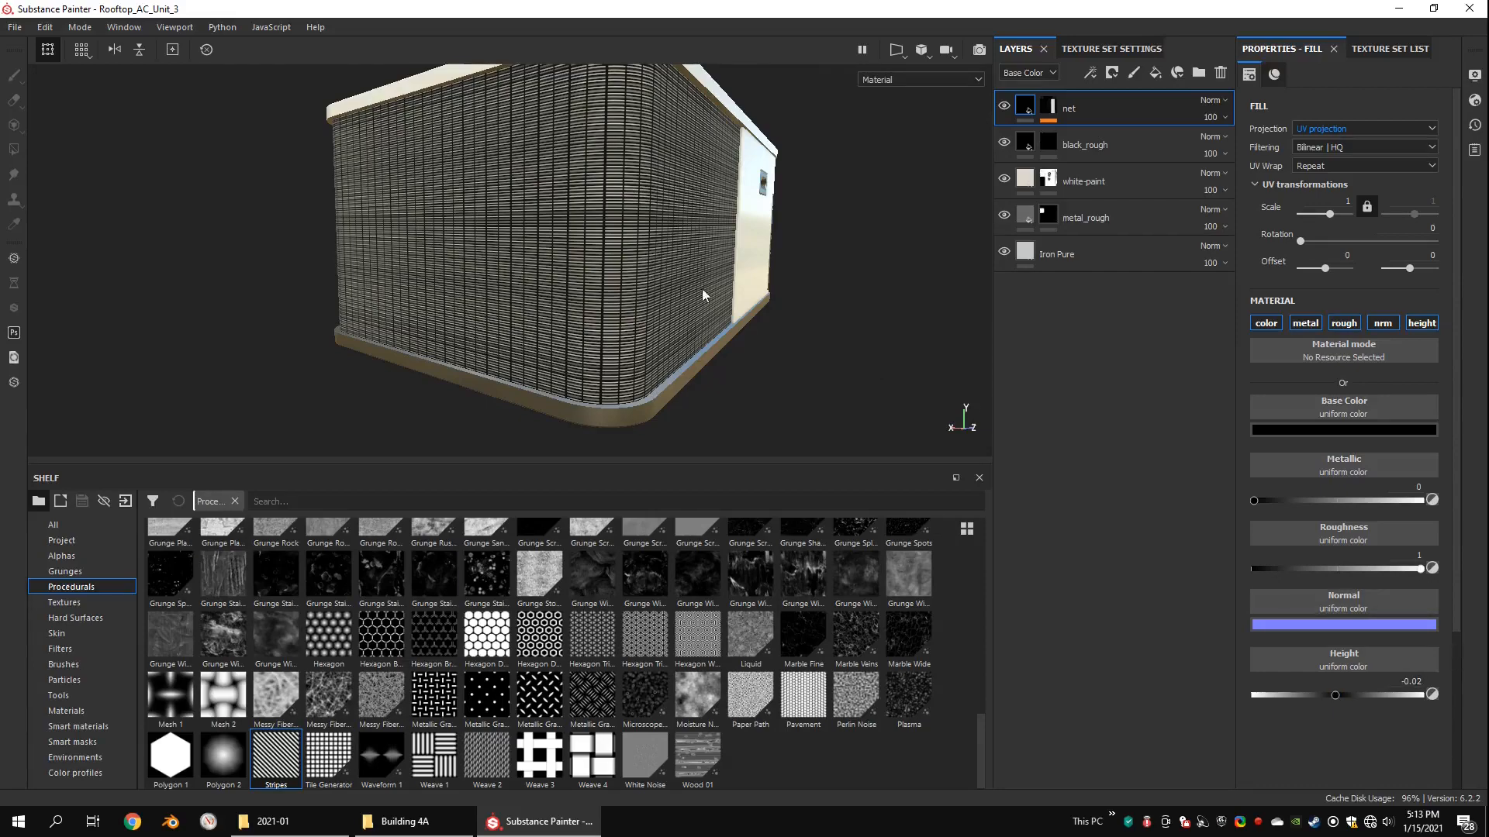
scroll(702, 296, up, 4)
alt+drag(698, 296, 580, 287)
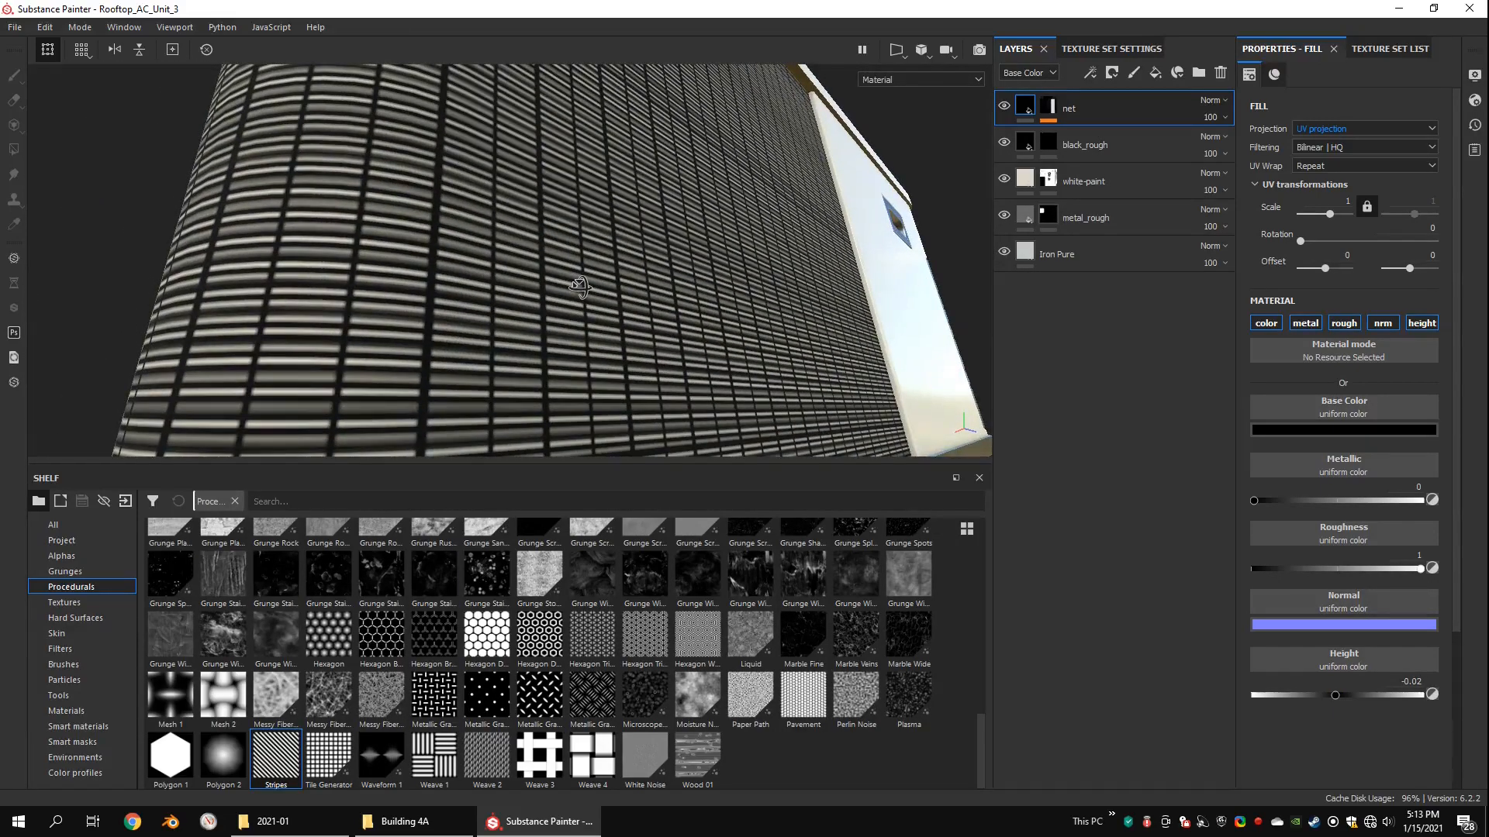
scroll(798, 189, down, 4)
alt+drag(799, 190, 711, 219)
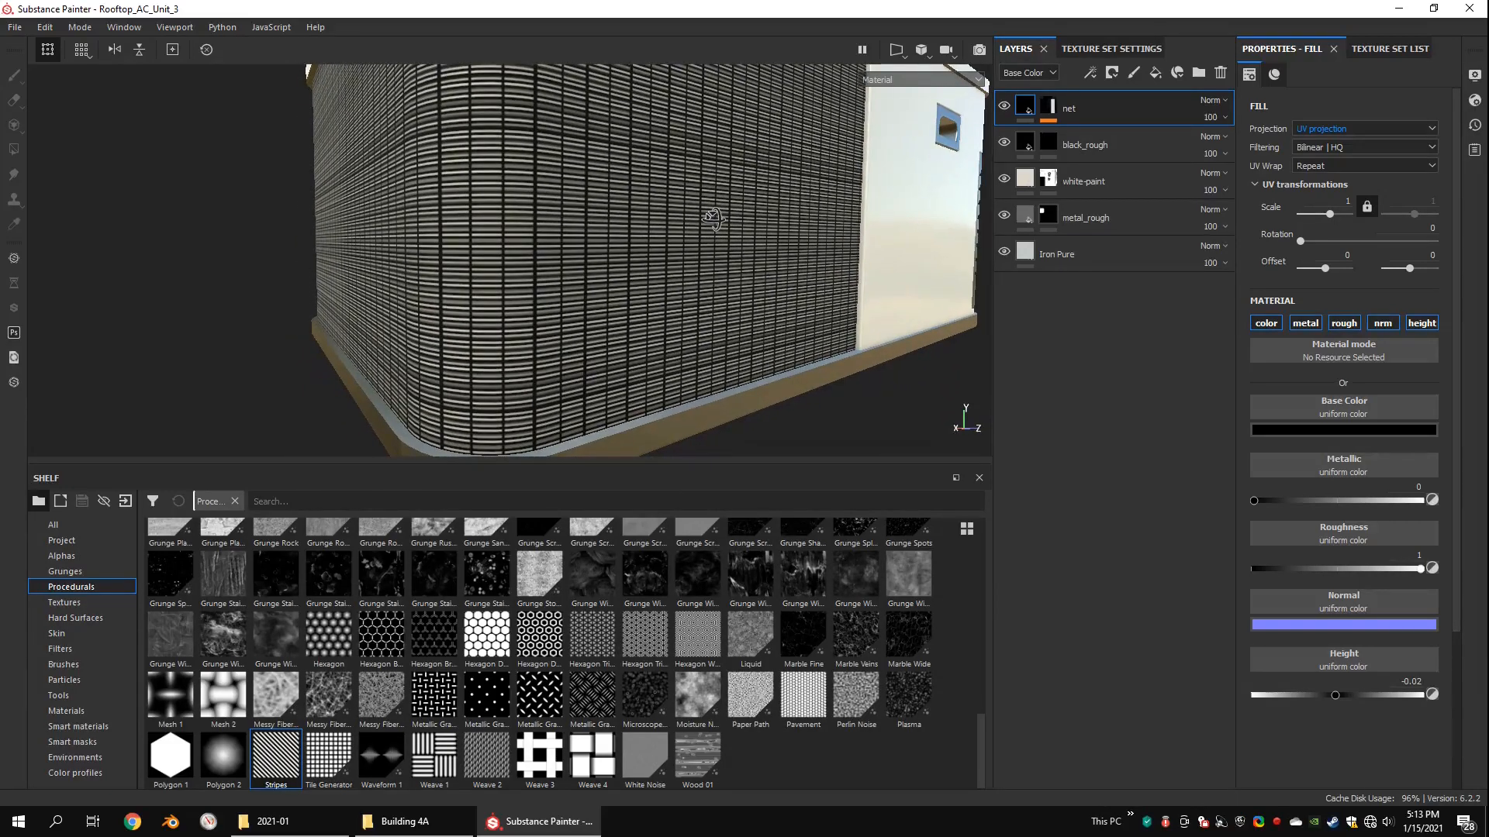
Step: Set the upper Stripes fill of the net mask to a width of 0.95 and a Multiply blend mode
click(1049, 109)
click(1088, 156)
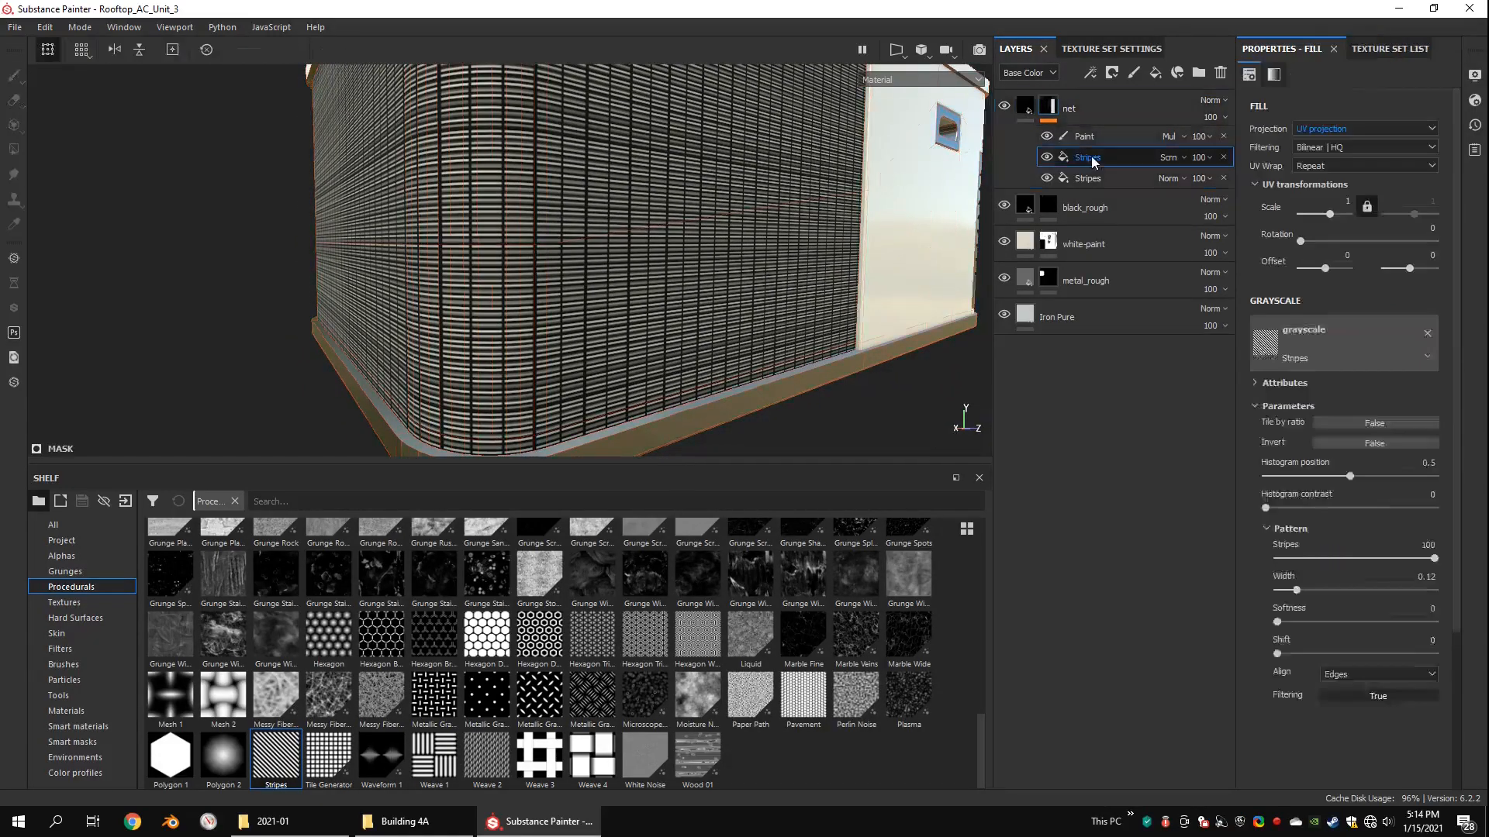
drag(1318, 565, 1392, 568)
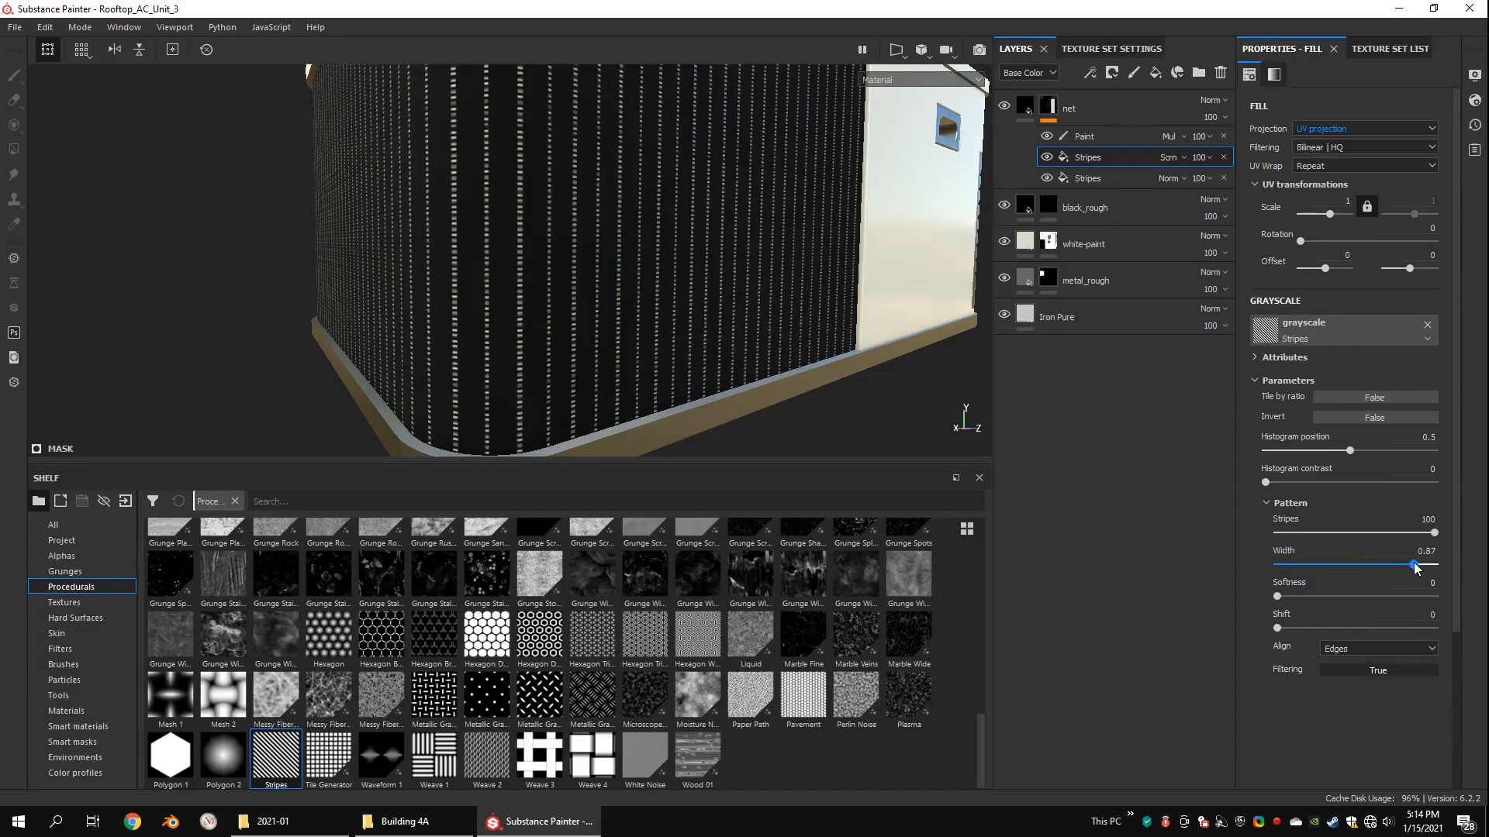
click(1171, 158)
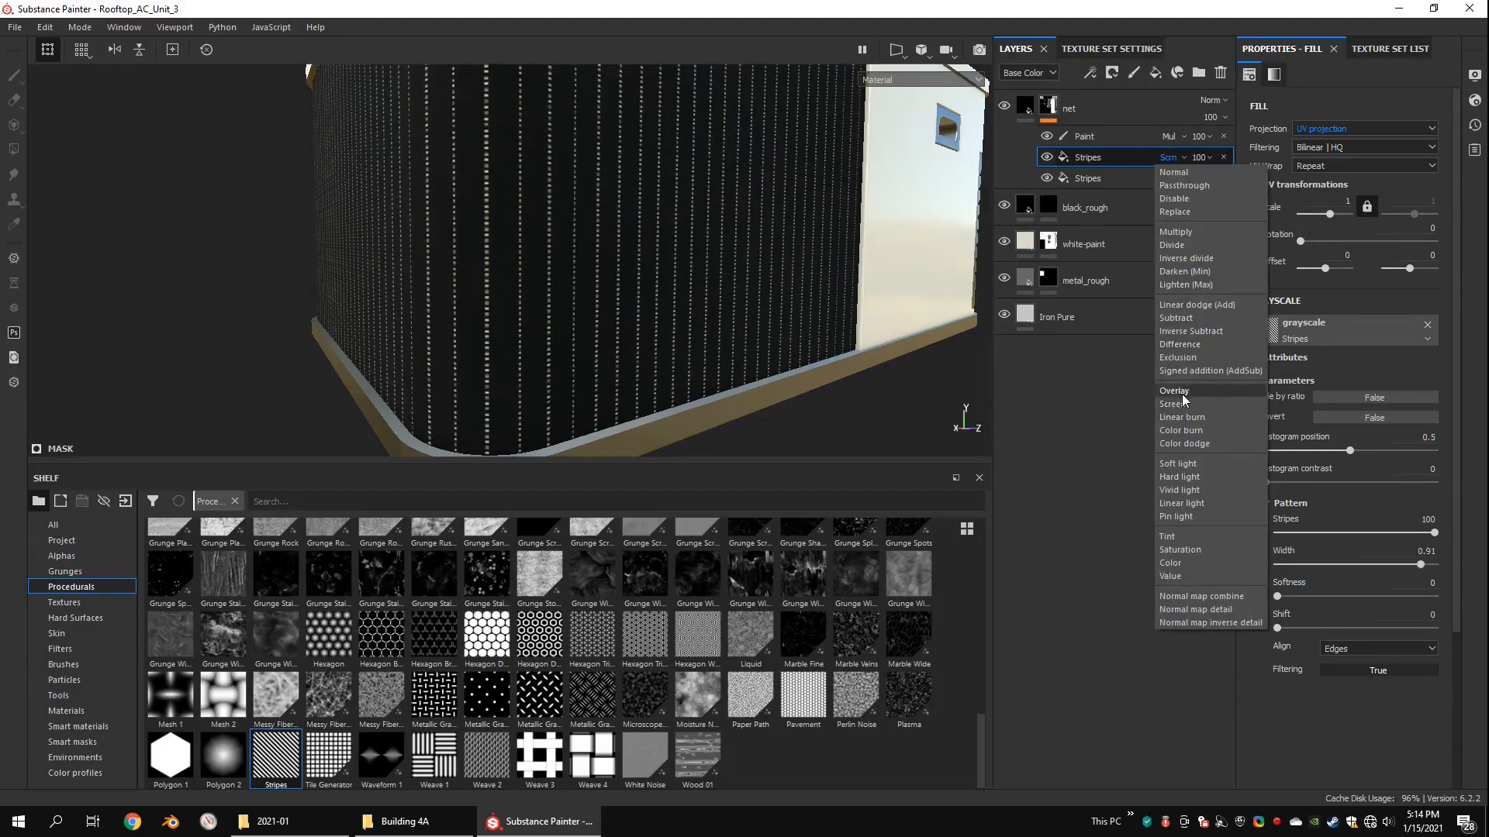
click(1177, 233)
alt+drag(822, 263, 791, 225)
scroll(791, 224, up, 5)
drag(1420, 565, 1426, 565)
scroll(727, 260, down, 10)
alt+drag(764, 274, 405, 266)
scroll(406, 266, up, 5)
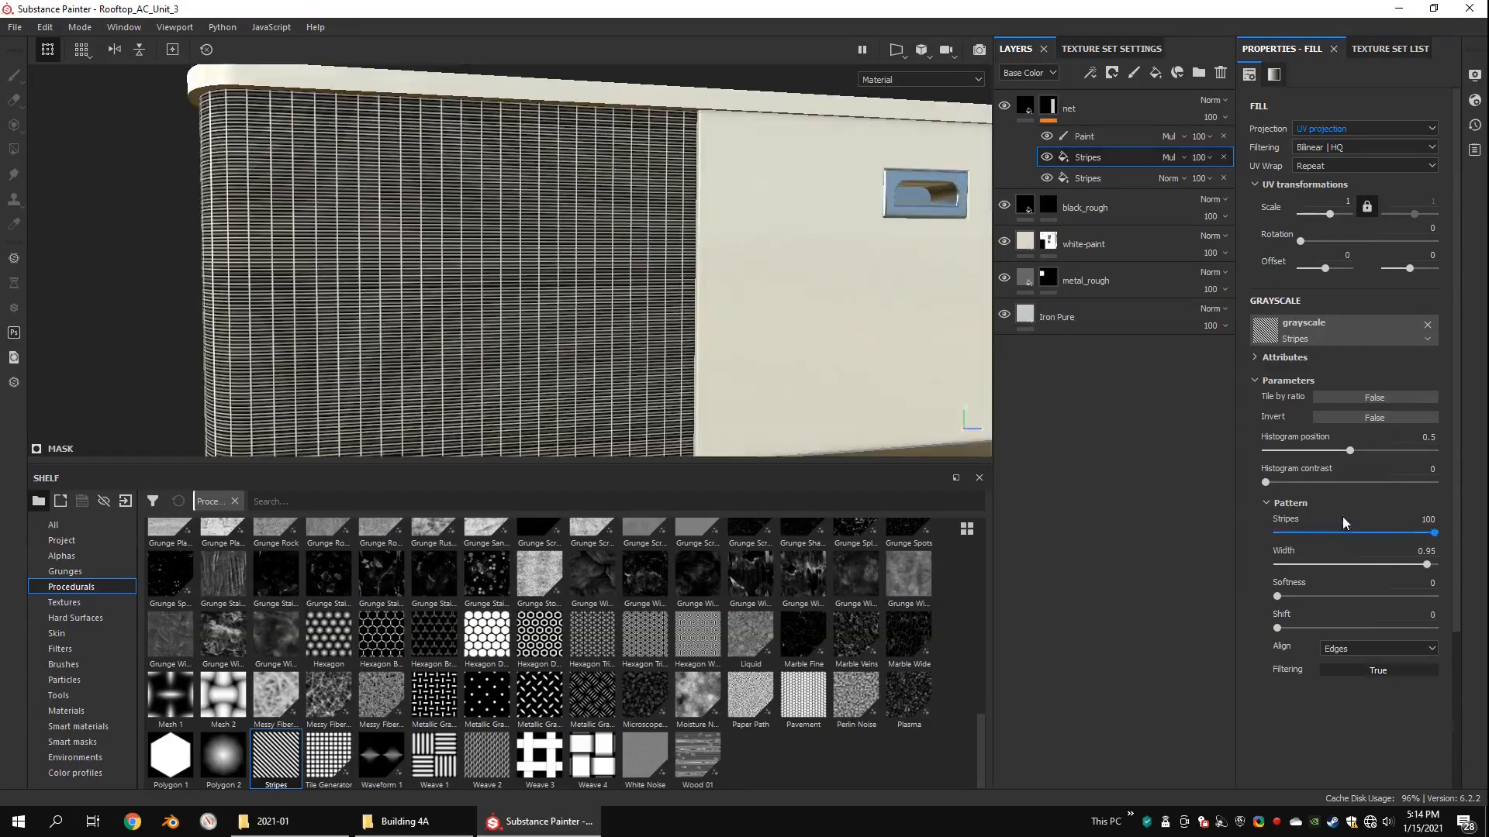
Step: Set the width of the lower Stripes fill in the net mask to 0.75
click(1083, 179)
drag(1424, 584, 1399, 585)
scroll(622, 216, down, 4)
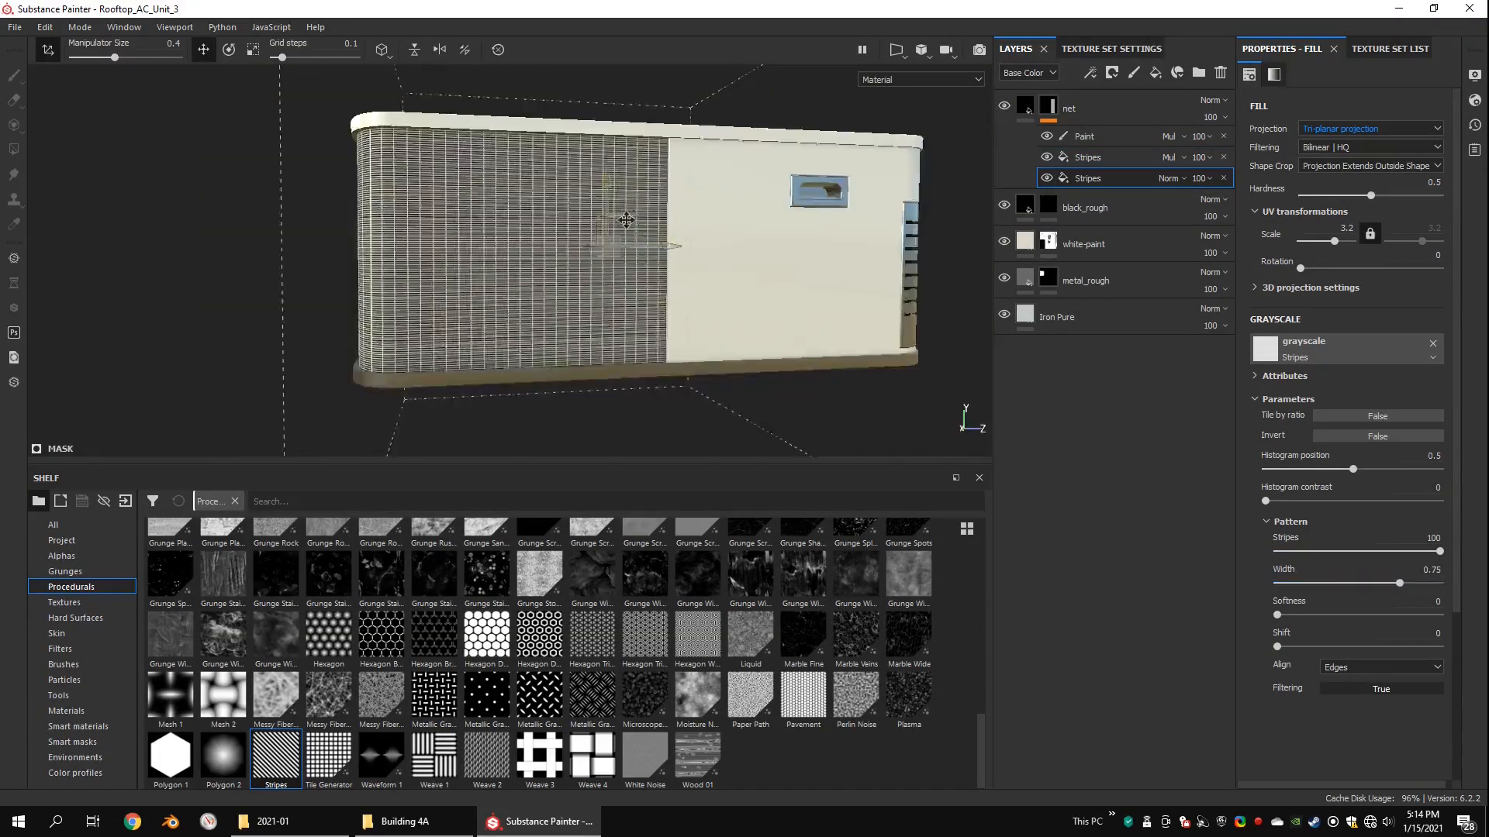
mouse_move(622, 216)
alt+mouse_down()
mouse_move(764, 198)
mouse_move(632, 241)
mouse_move(636, 227)
alt+mouse_up()
Step: Reduce the upper Stripes fill in the net mask to 62 stripes
click(1089, 159)
drag(1433, 533, 1372, 540)
alt+drag(719, 251, 535, 193)
alt+right_drag(535, 193, 1081, 177)
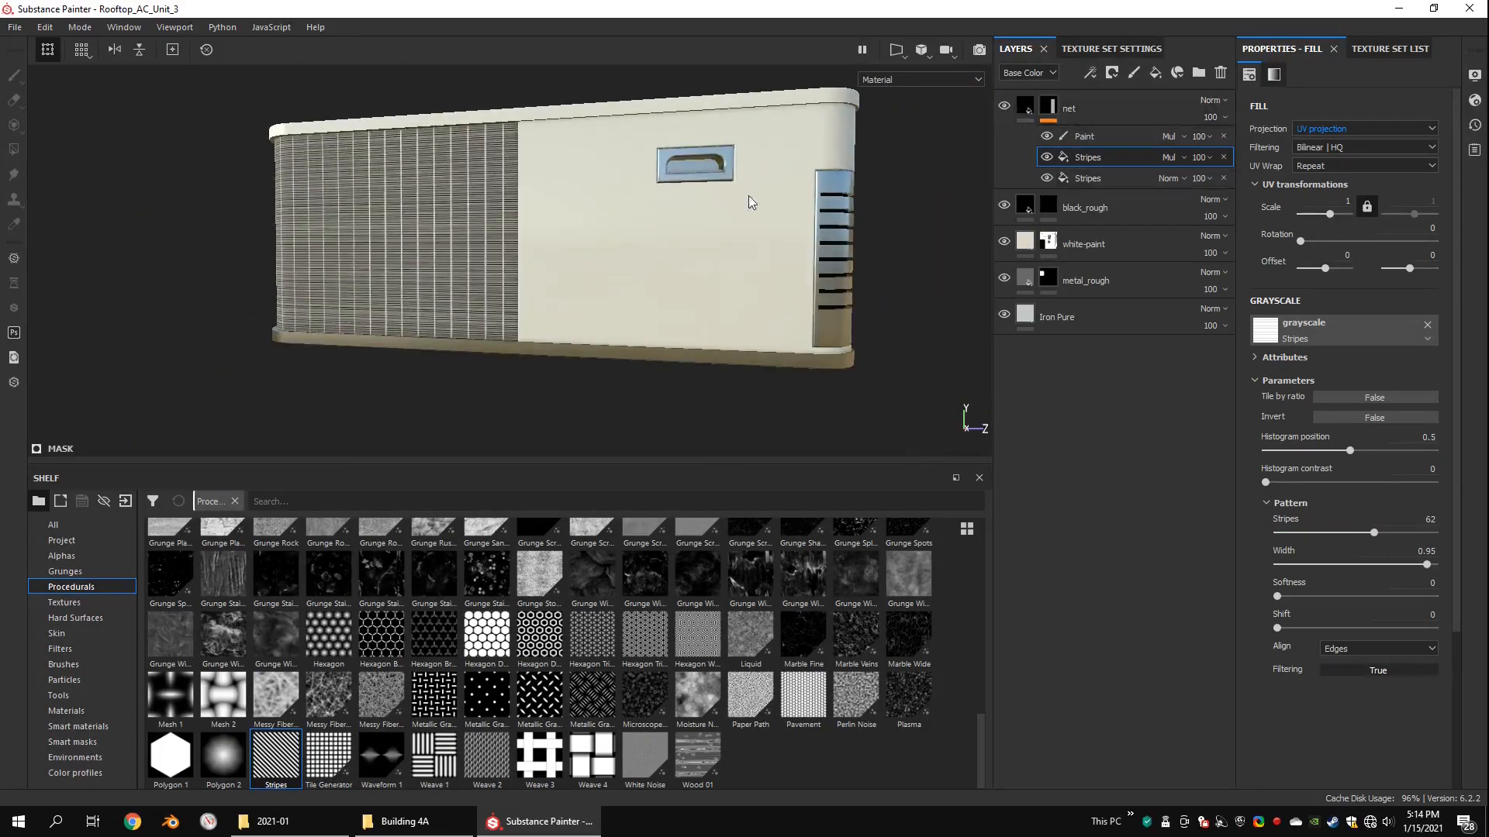
mouse_move(751, 202)
alt+mouse_down()
mouse_move(707, 300)
mouse_move(608, 291)
mouse_move(602, 312)
alt+mouse_up()
Step: Add a new paint layer directly above white-paint and choose the Basic Hard brush
click(63, 664)
drag(980, 581, 988, 640)
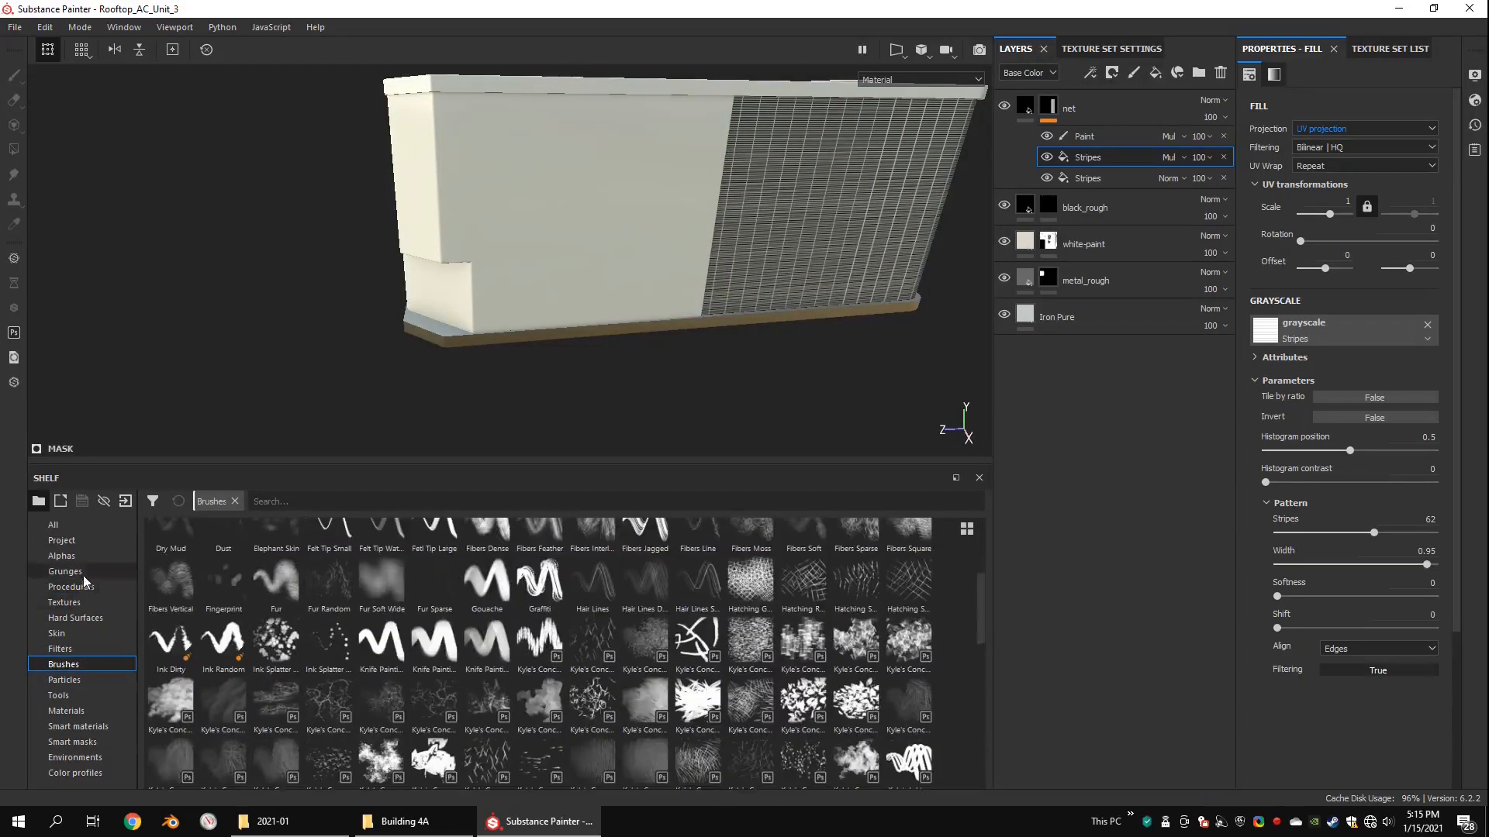
click(82, 572)
click(1145, 247)
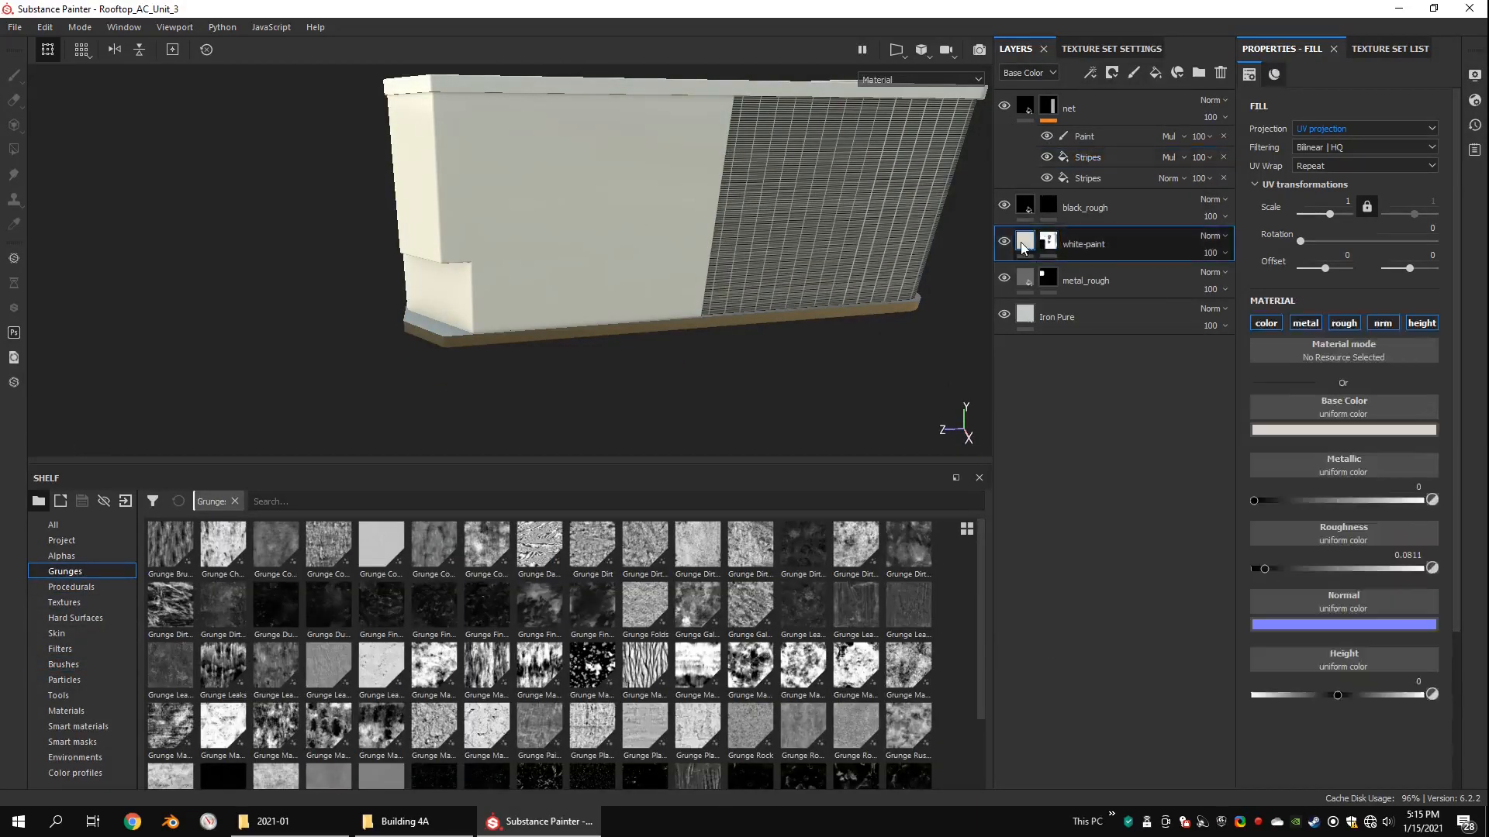
click(1133, 73)
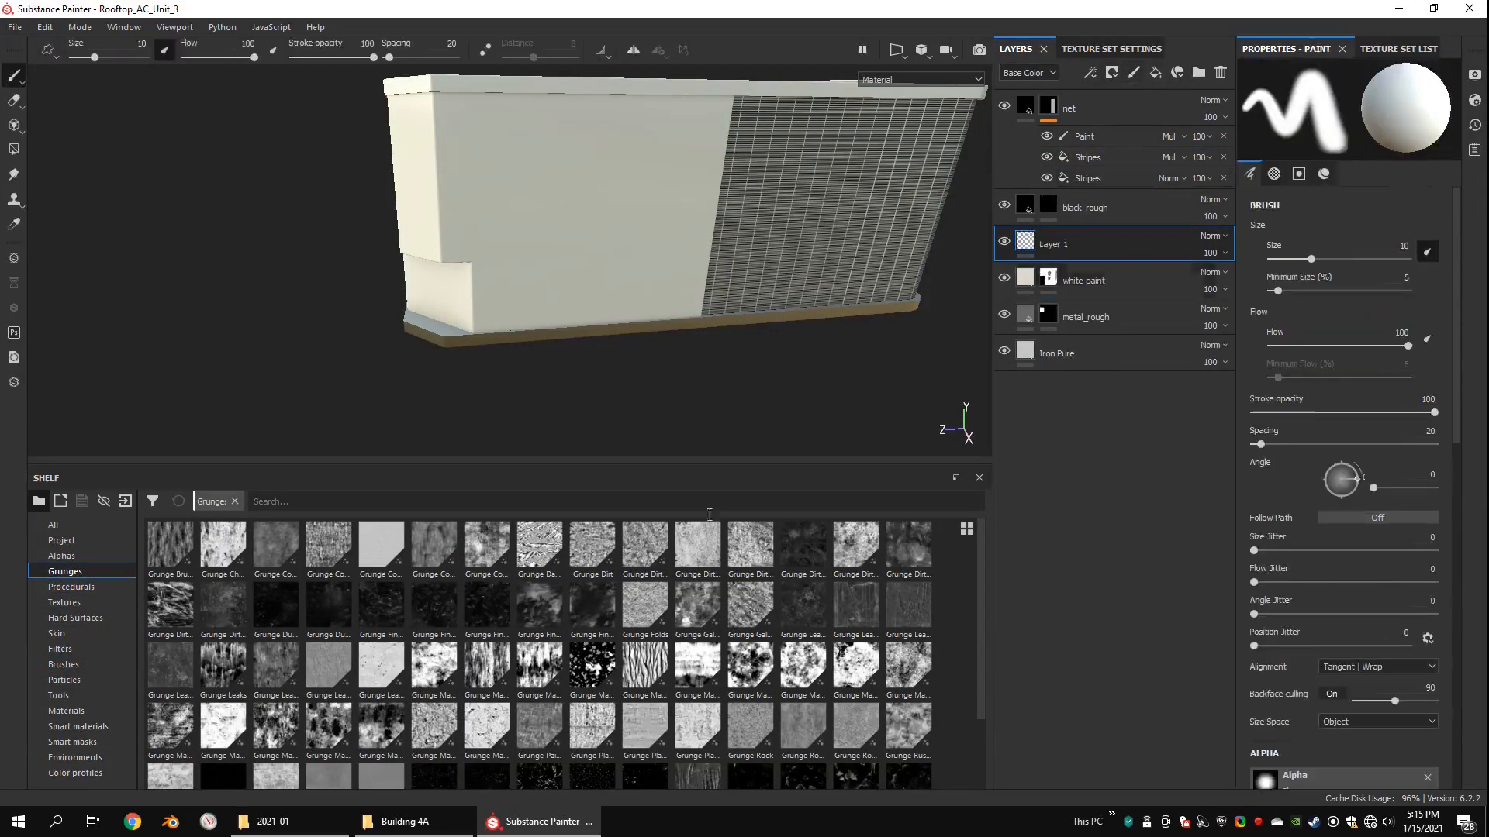
click(63, 665)
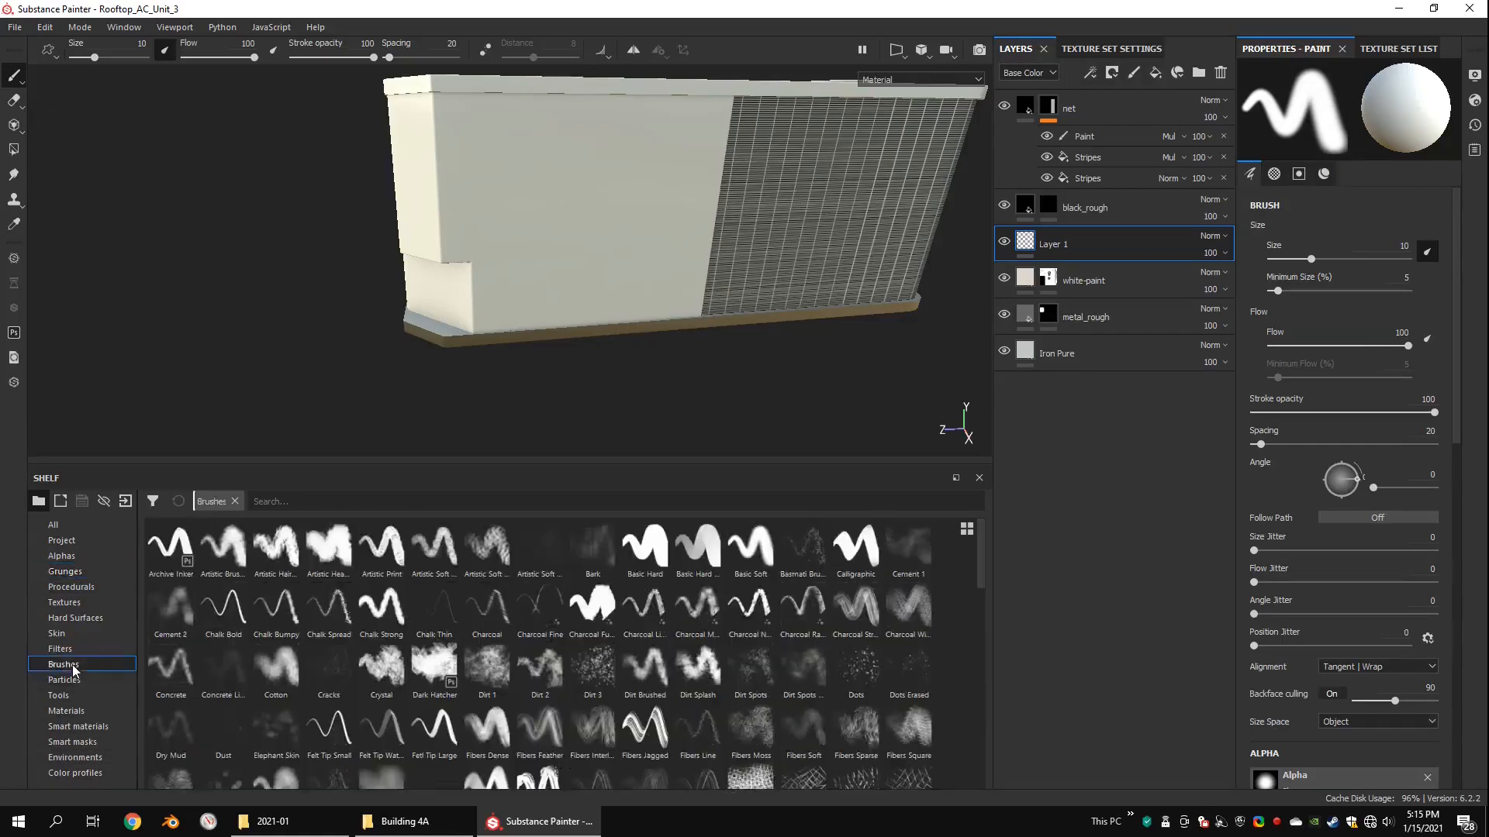
click(636, 552)
Step: Choose the Sign Electrical alpha for the brush
click(65, 603)
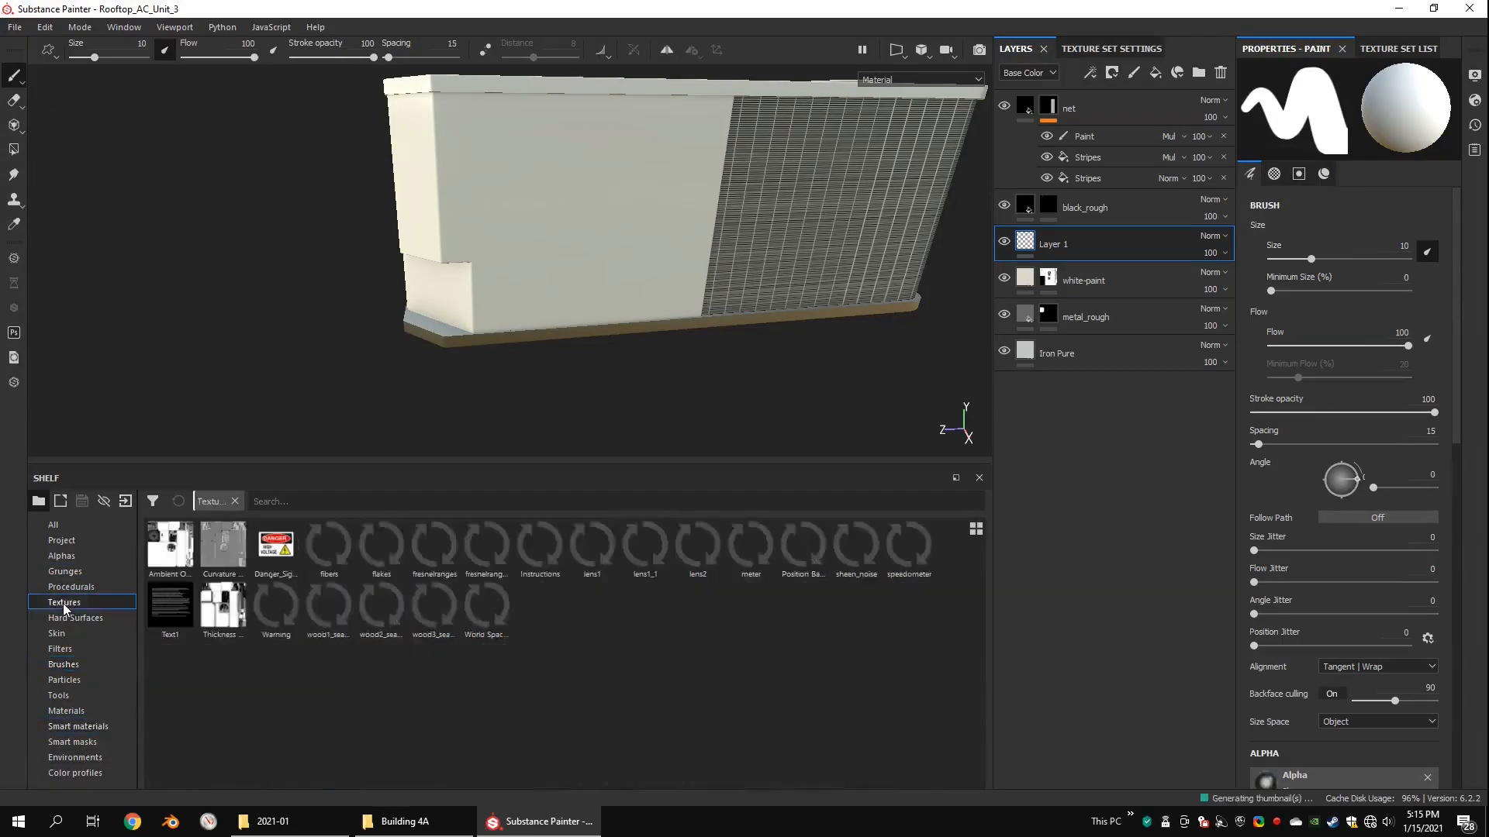
click(65, 664)
click(62, 558)
mouse_move(981, 542)
mouse_down()
mouse_move(983, 650)
mouse_move(961, 583)
mouse_move(959, 607)
mouse_move(961, 547)
mouse_move(938, 715)
mouse_move(985, 740)
mouse_move(983, 716)
mouse_up()
click(328, 626)
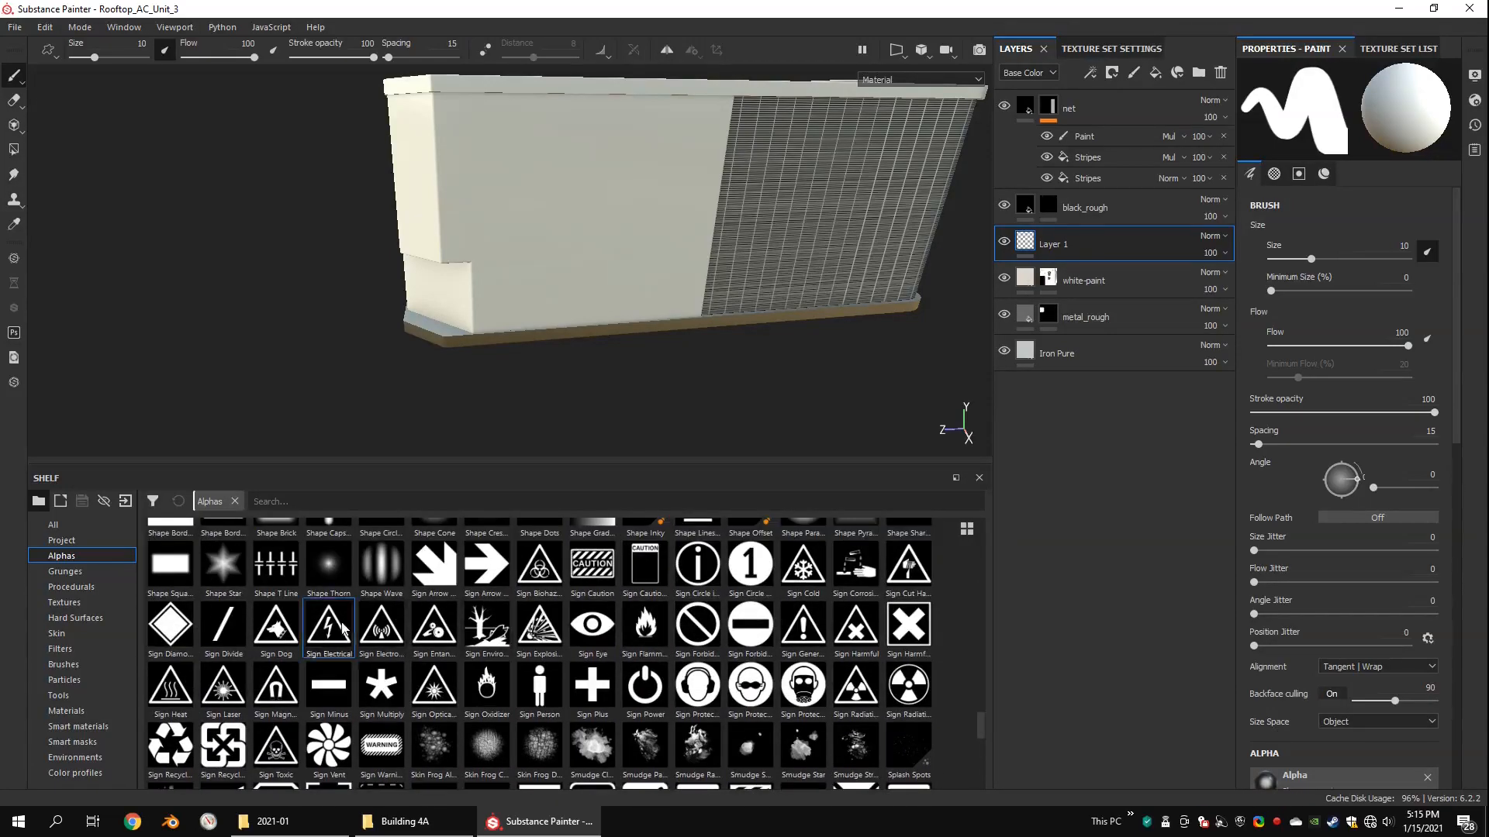
Step: Set the brush to yellow with roughness 0.2477 and stamp the electrical sign at size 16.17 on the white side panel beside the net
scroll(1392, 523, down, 10)
click(1347, 513)
drag(1358, 567, 1387, 599)
click(1406, 649)
click(1389, 572)
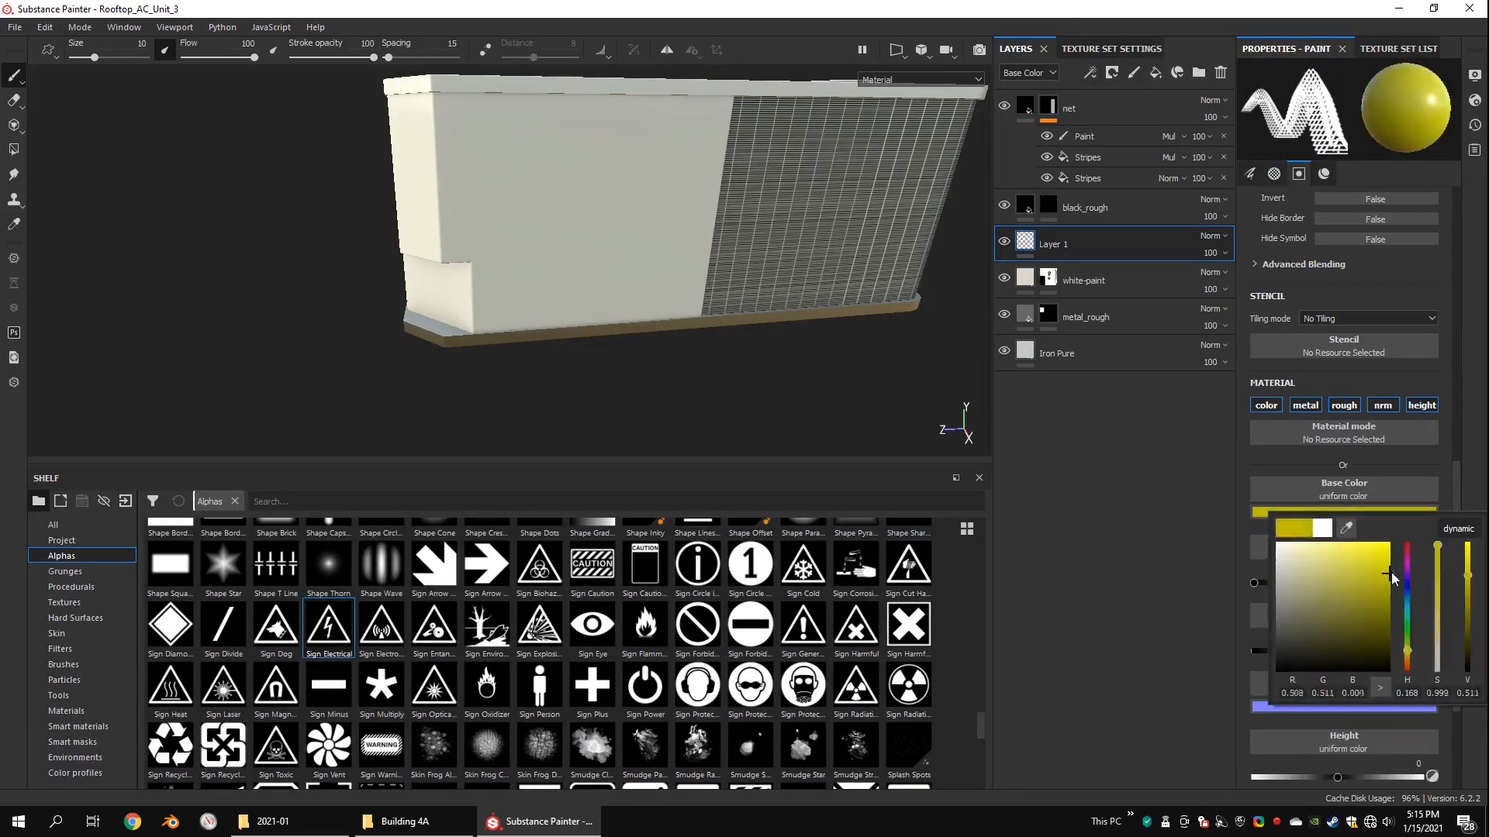
alt+drag(682, 287, 667, 264)
scroll(667, 264, up, 3)
ctrl+right_drag(648, 263, 659, 262)
click(658, 262)
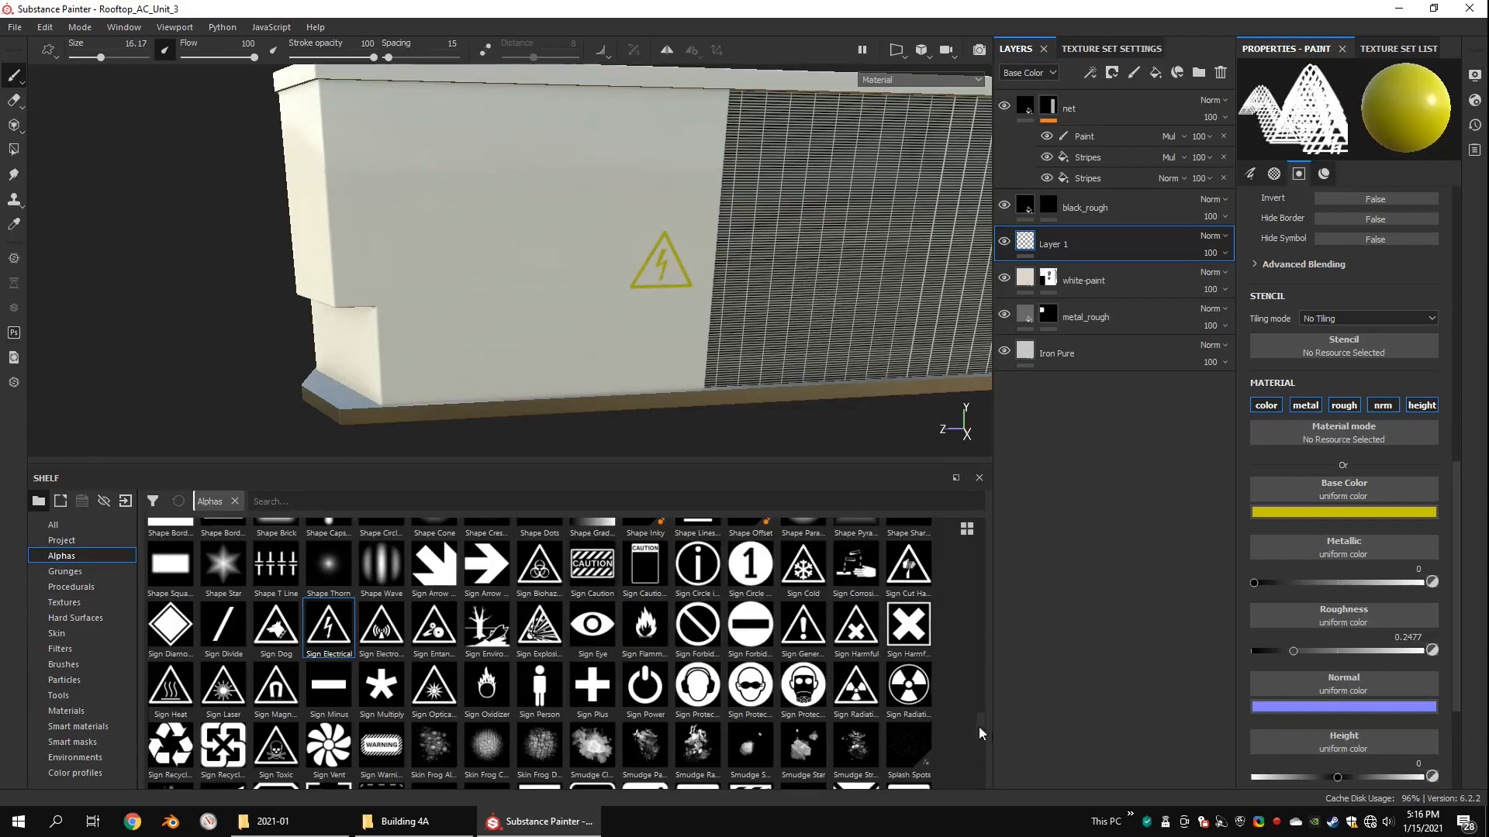
Step: Stamp the Text Caution alpha in yellow directly below the electrical sign
drag(979, 728, 982, 753)
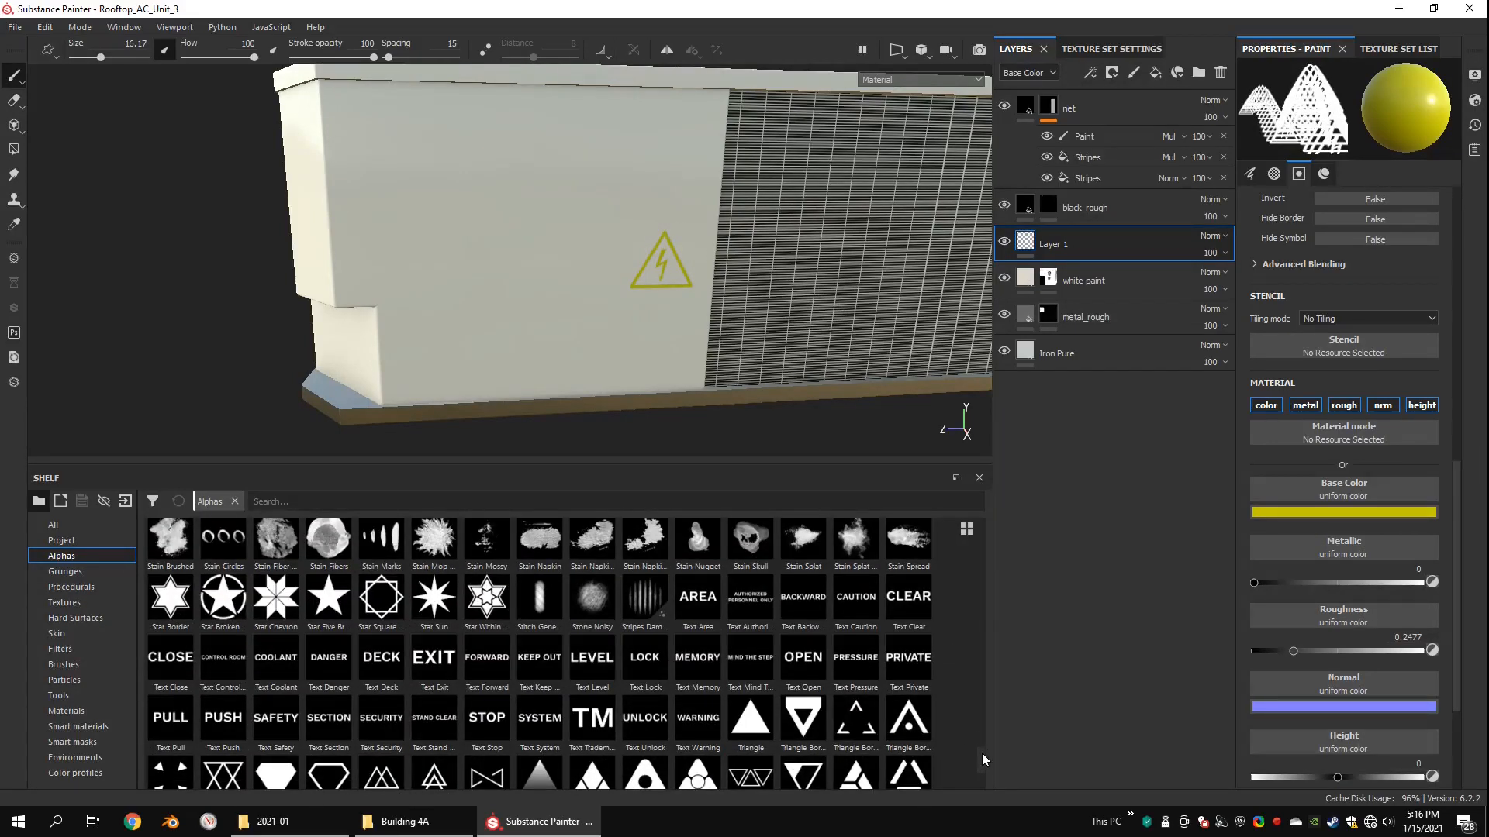
drag(981, 751, 979, 766)
scroll(500, 686, up, 4)
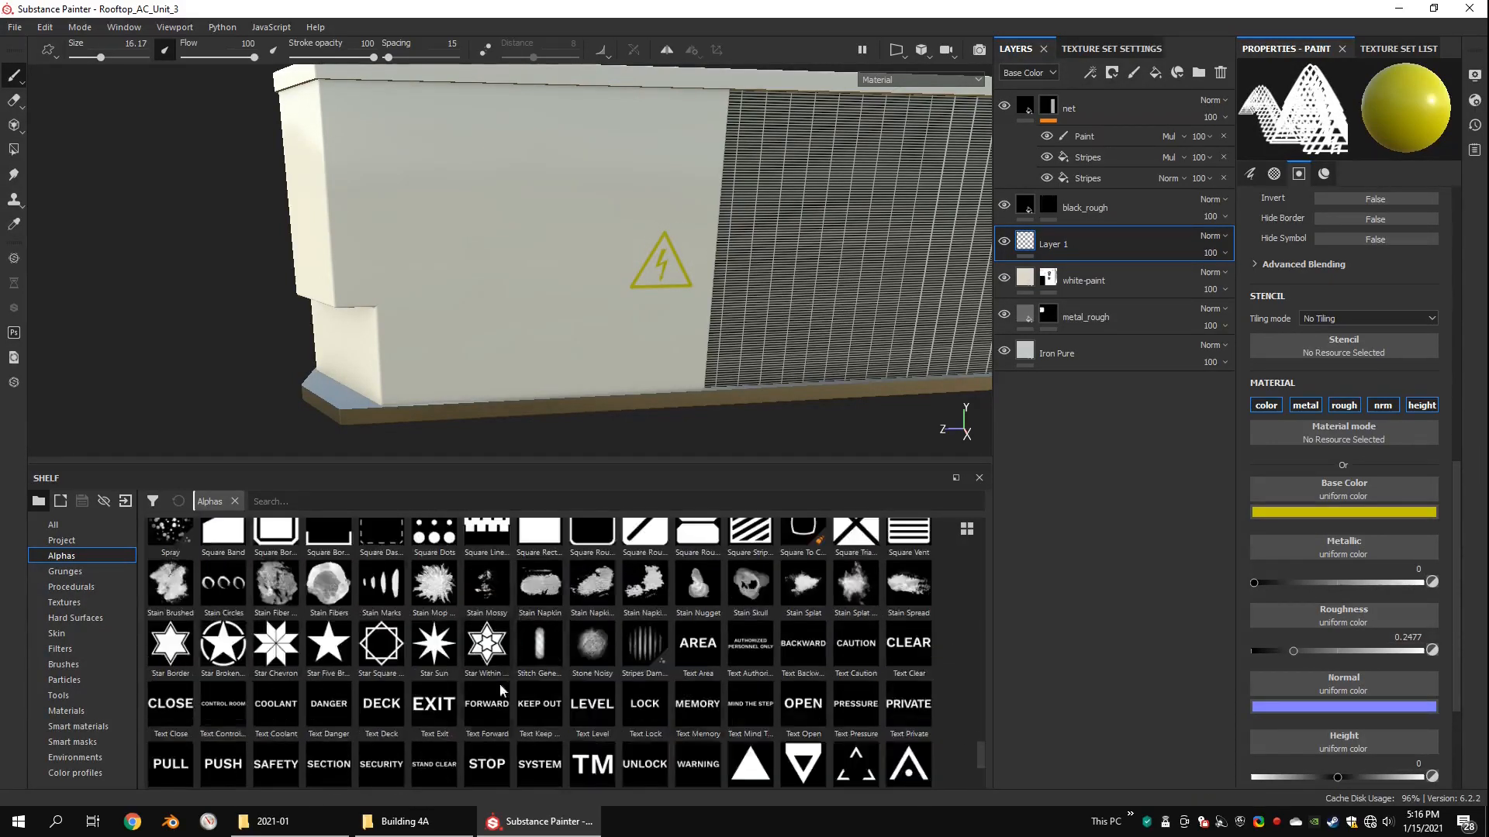
click(859, 648)
alt+middle_drag(673, 169, 499, 221)
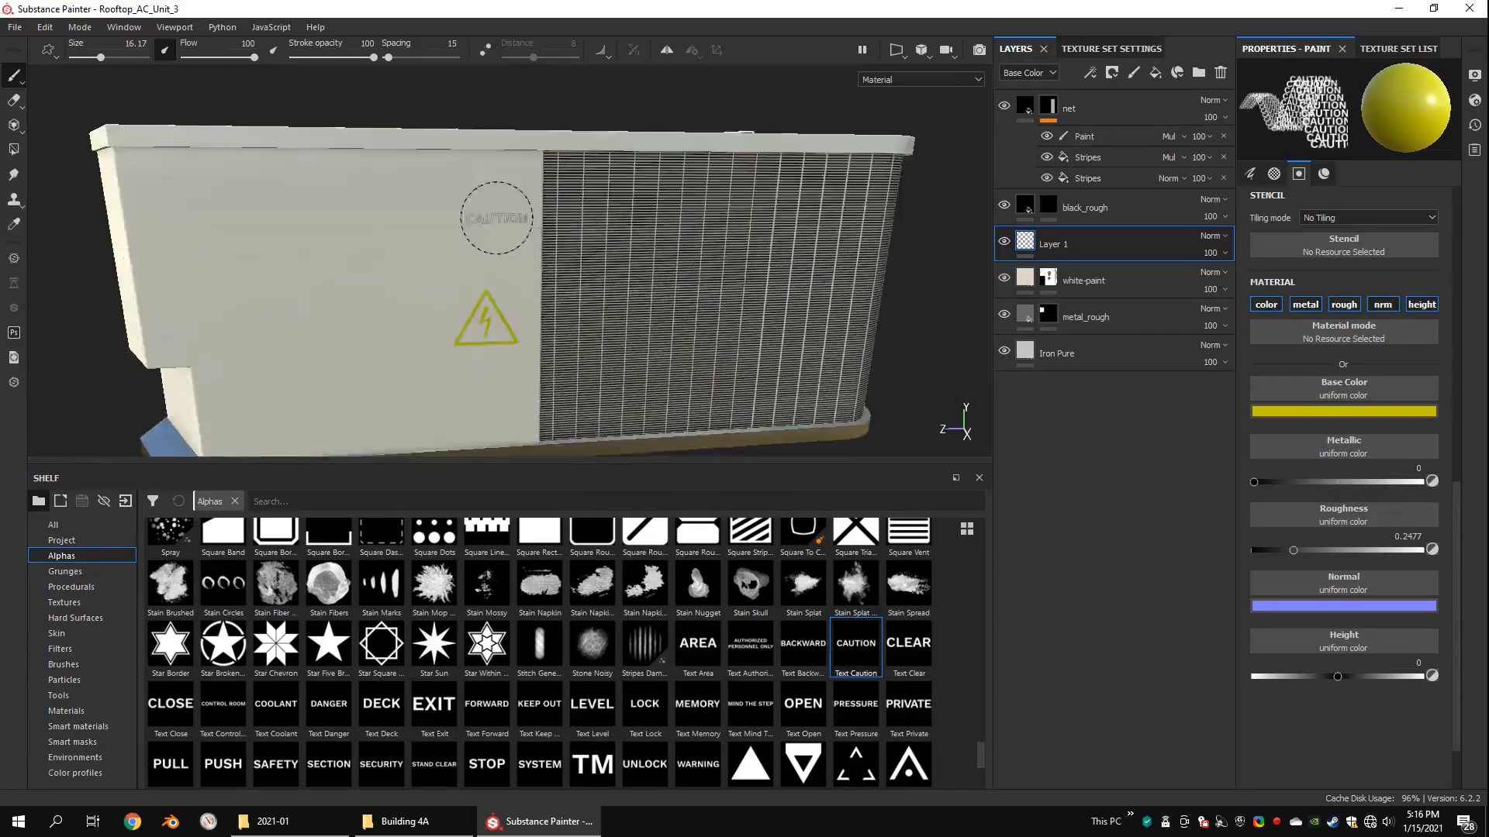
scroll(496, 248, up, 1)
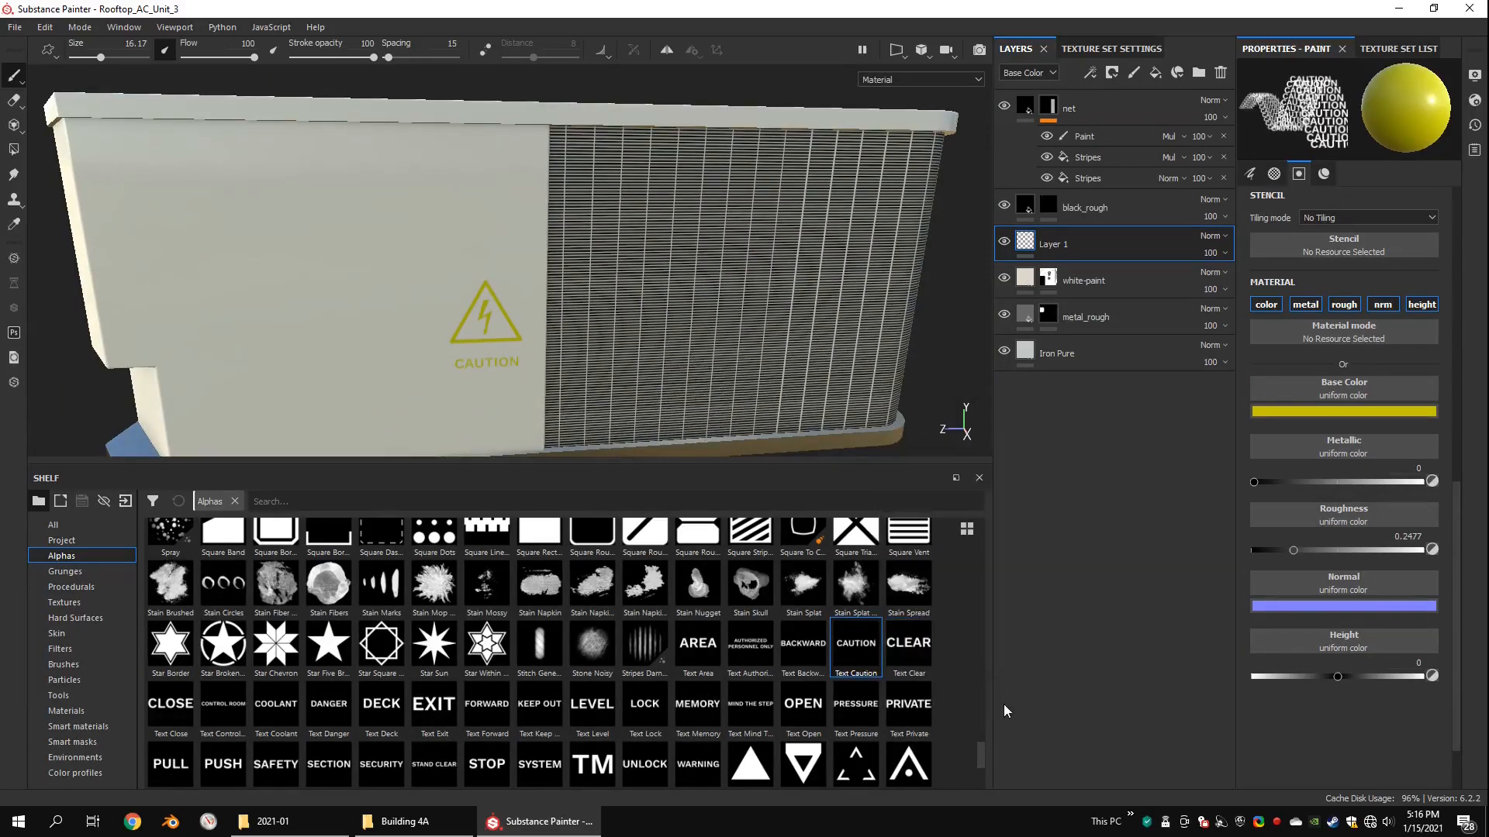
Step: Stamp the Text Danger alpha in red on the opposite side panel, just below the recessed handle
scroll(365, 310, down, 3)
alt+drag(364, 311, 542, 275)
scroll(504, 276, up, 5)
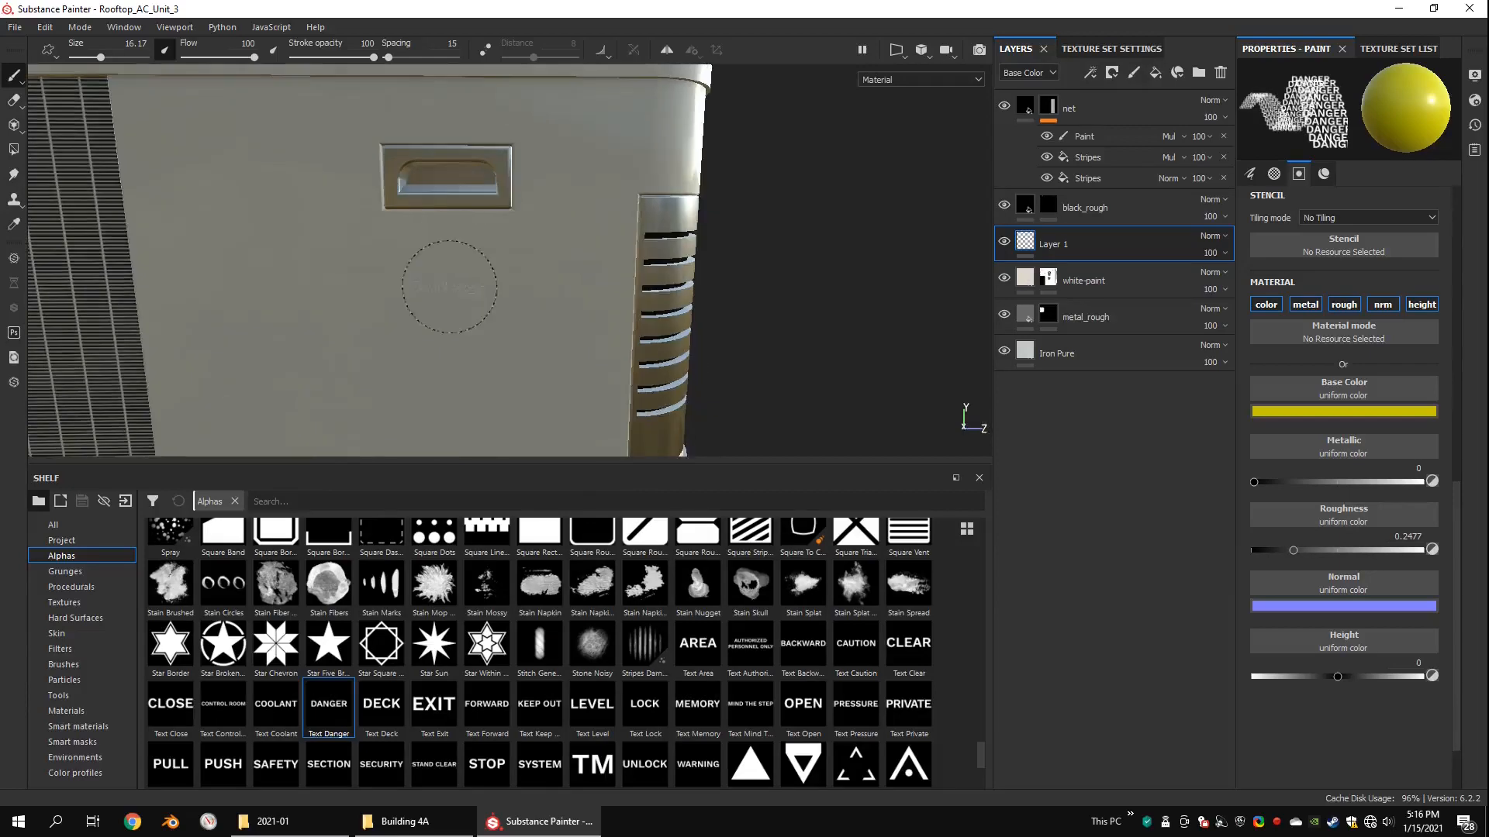
click(1344, 411)
click(1435, 562)
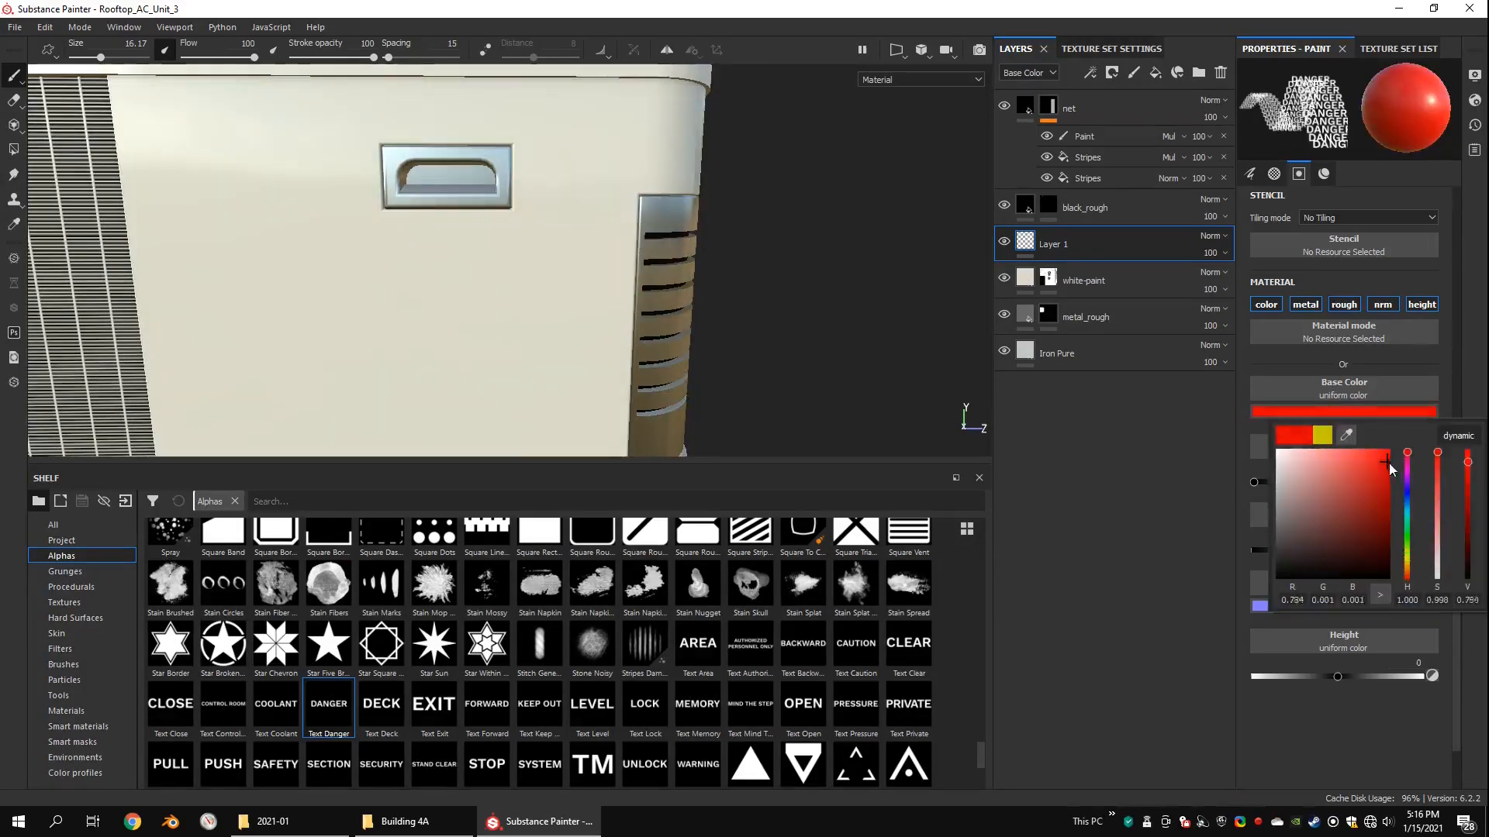
click(449, 255)
scroll(496, 264, down, 5)
alt+drag(635, 290, 603, 290)
Step: Load the Warning texture as the brush's base color and use Square Rectangle as its alpha
drag(981, 754, 985, 763)
click(63, 602)
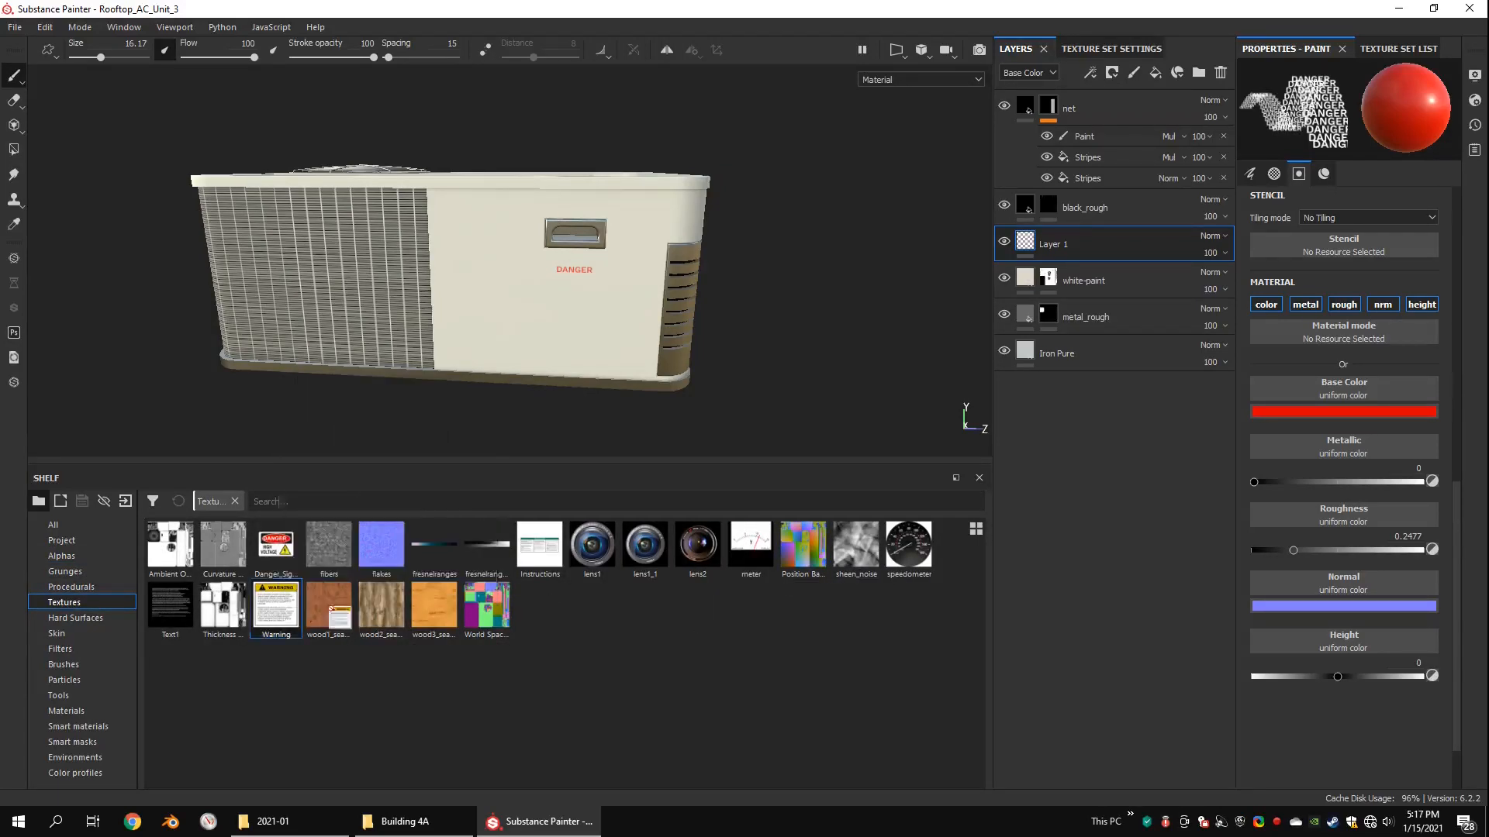
drag(280, 616, 1321, 400)
scroll(1343, 403, up, 3)
click(1356, 358)
scroll(1385, 411, down, 12)
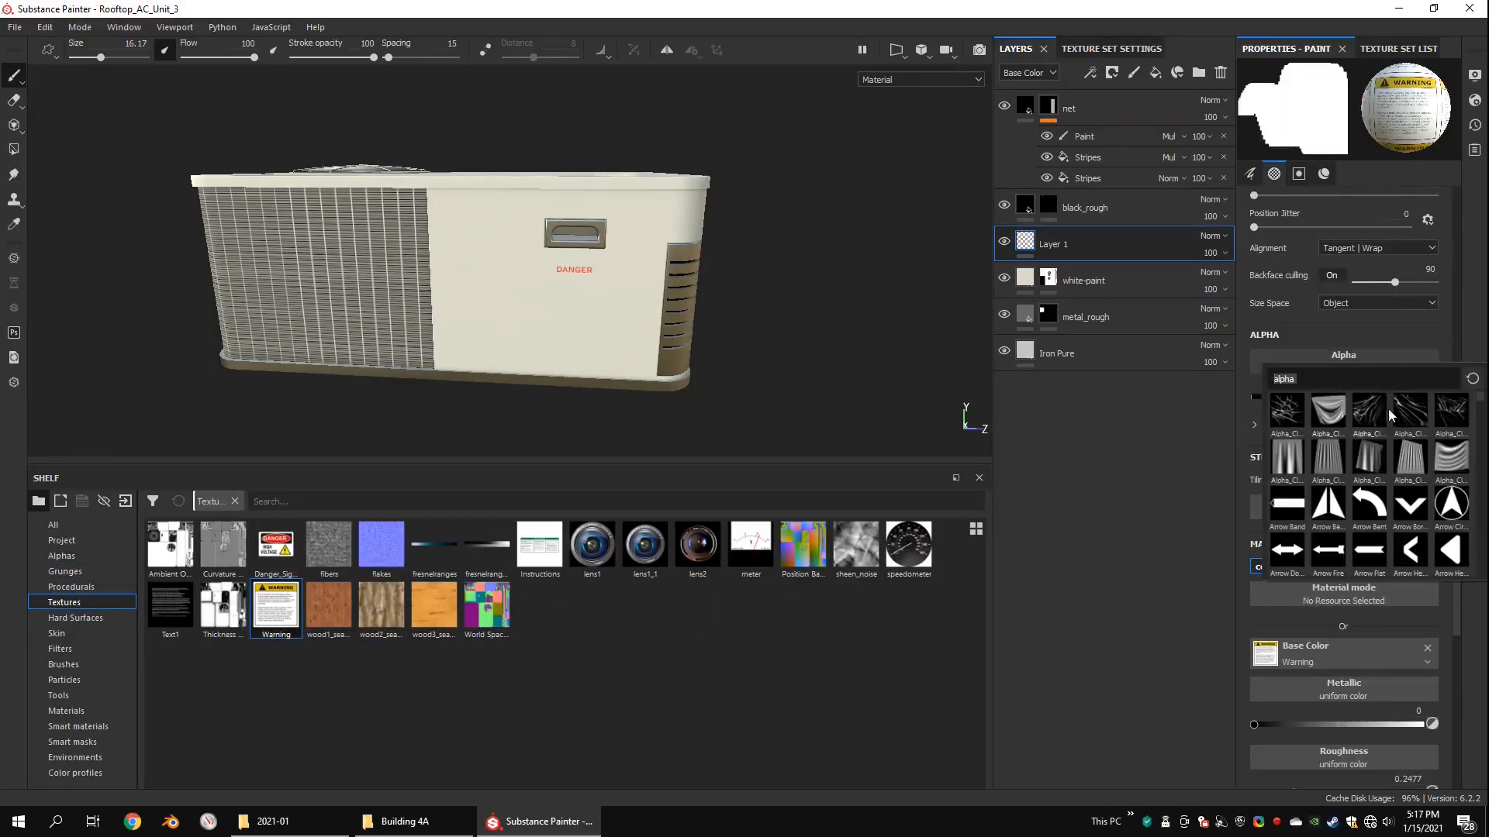
click(1406, 512)
Step: Stamp the Warning label below the red DANGER text at brush size 19.36, undoing the misplaced stamp
click(577, 306)
scroll(576, 305, up, 4)
mouse_move(581, 305)
alt+mouse_down()
mouse_move(632, 303)
mouse_move(569, 309)
alt+mouse_up()
key(ctrl+z)
ctrl+right_drag(556, 312, 563, 313)
click(557, 312)
scroll(589, 306, down, 4)
Step: Stamp a second Warning label low on the electrical-sign side, next to the stepped corner cutout
mouse_move(807, 272)
alt+mouse_down()
mouse_move(496, 299)
mouse_move(458, 277)
mouse_move(481, 299)
alt+mouse_up()
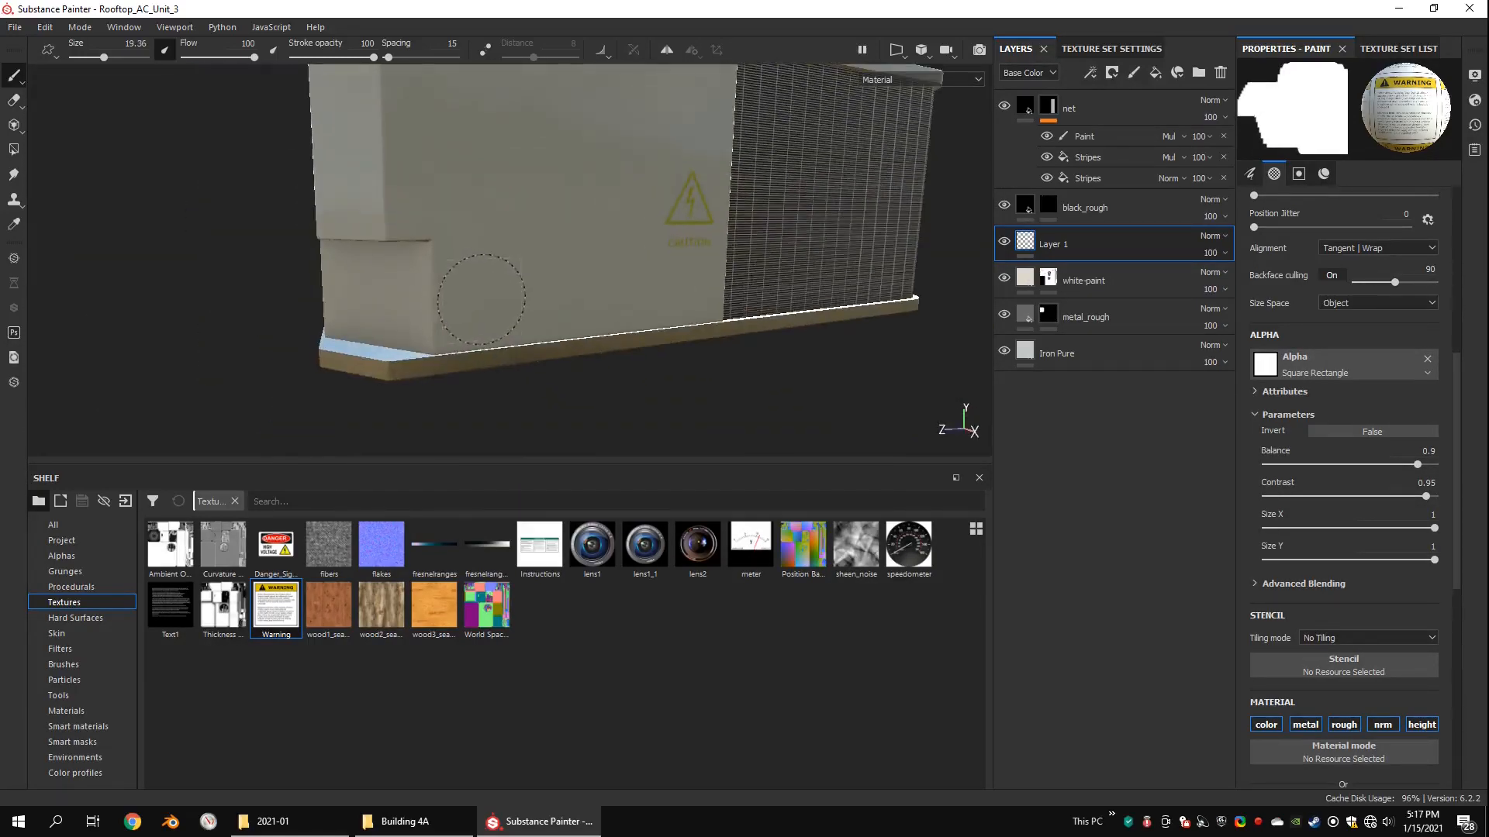
alt+right_drag(644, 271, 601, 287)
alt+drag(711, 303, 884, 310)
Step: Use the Instructions texture as the brush's base color and stamp it low on the end panel beside the vents at size 26.44
drag(540, 545, 625, 548)
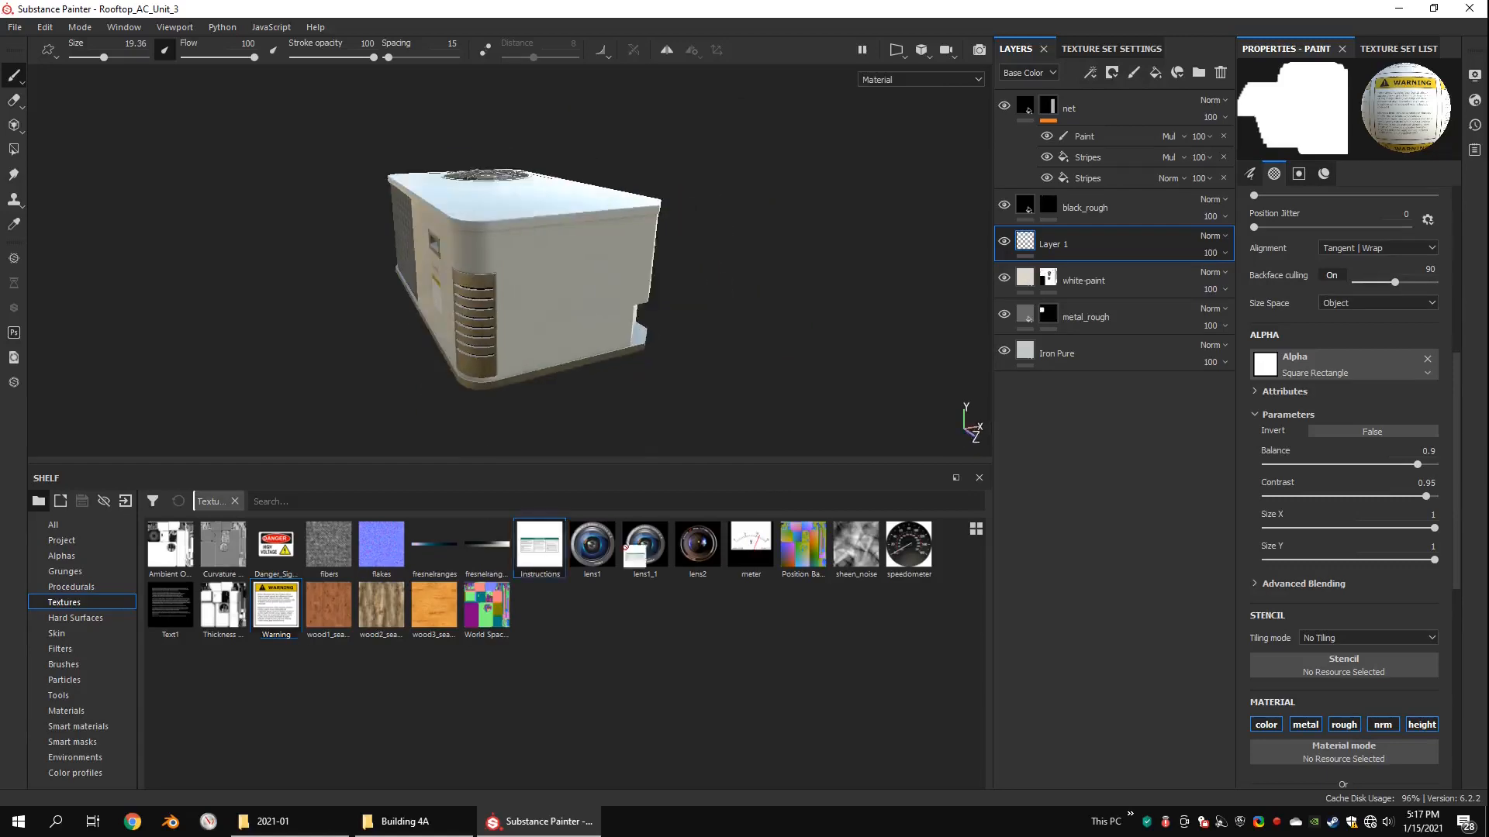
drag(1363, 766, 1330, 673)
alt+drag(612, 349, 528, 325)
ctrl+right_drag(475, 362, 490, 362)
click(475, 362)
mouse_move(496, 357)
alt+mouse_down()
mouse_move(515, 331)
mouse_move(504, 325)
alt+mouse_up()
alt+right_drag(504, 326, 589, 310)
Step: Set up the Eraser with the Square Rectangle alpha
click(14, 101)
click(1316, 225)
text(sqrec)
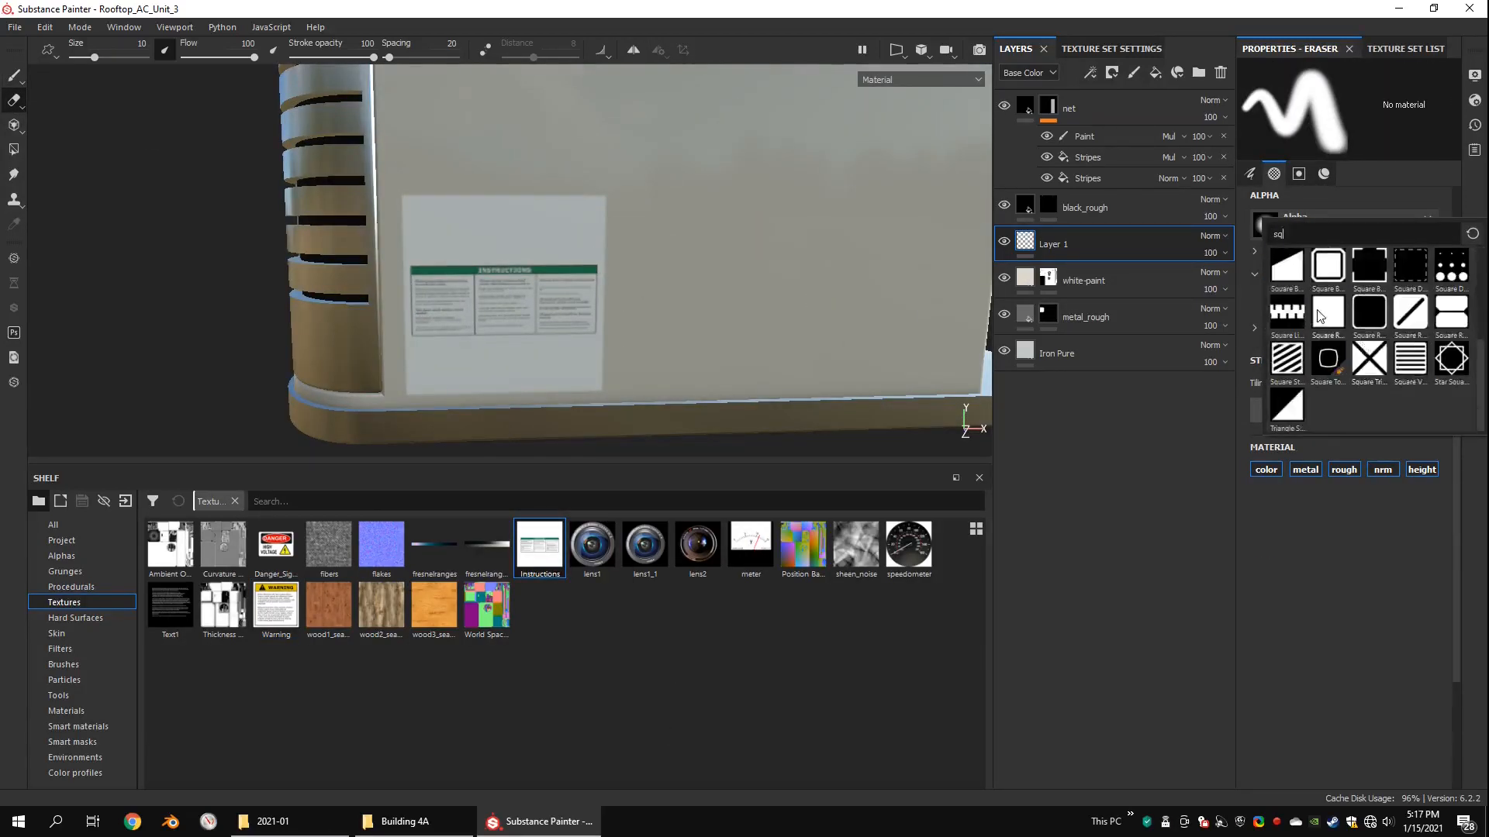
click(1410, 358)
Step: Erase the blank margins around the instructions table, using a smaller eraser of size 3.46 for the side edges, and return to painting
alt+shift+drag(659, 248, 599, 252)
click(961, 90)
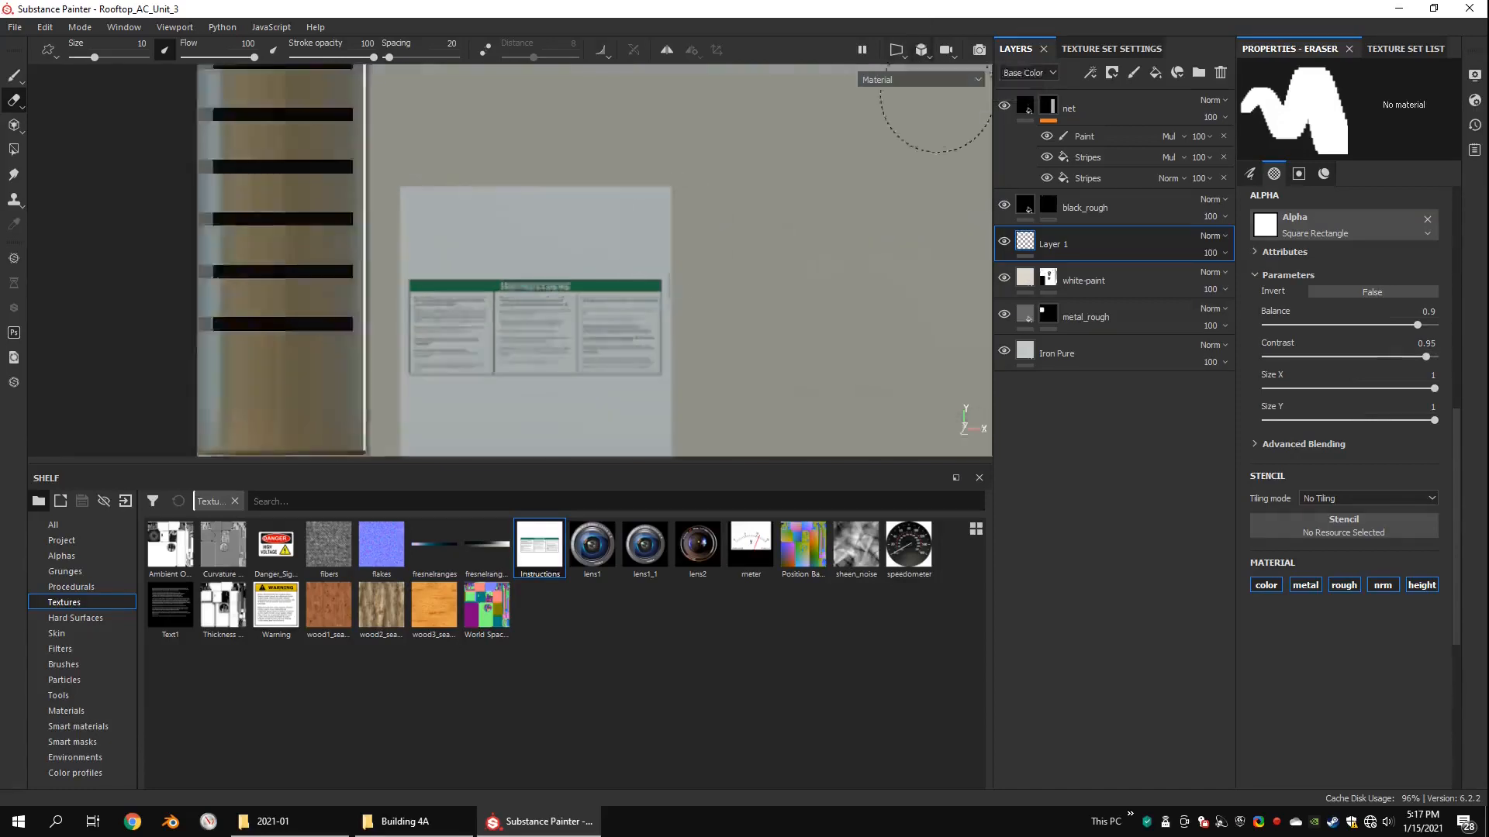
click(382, 190)
ctrl+shift+click(620, 191)
alt+middle_drag(686, 299, 699, 204)
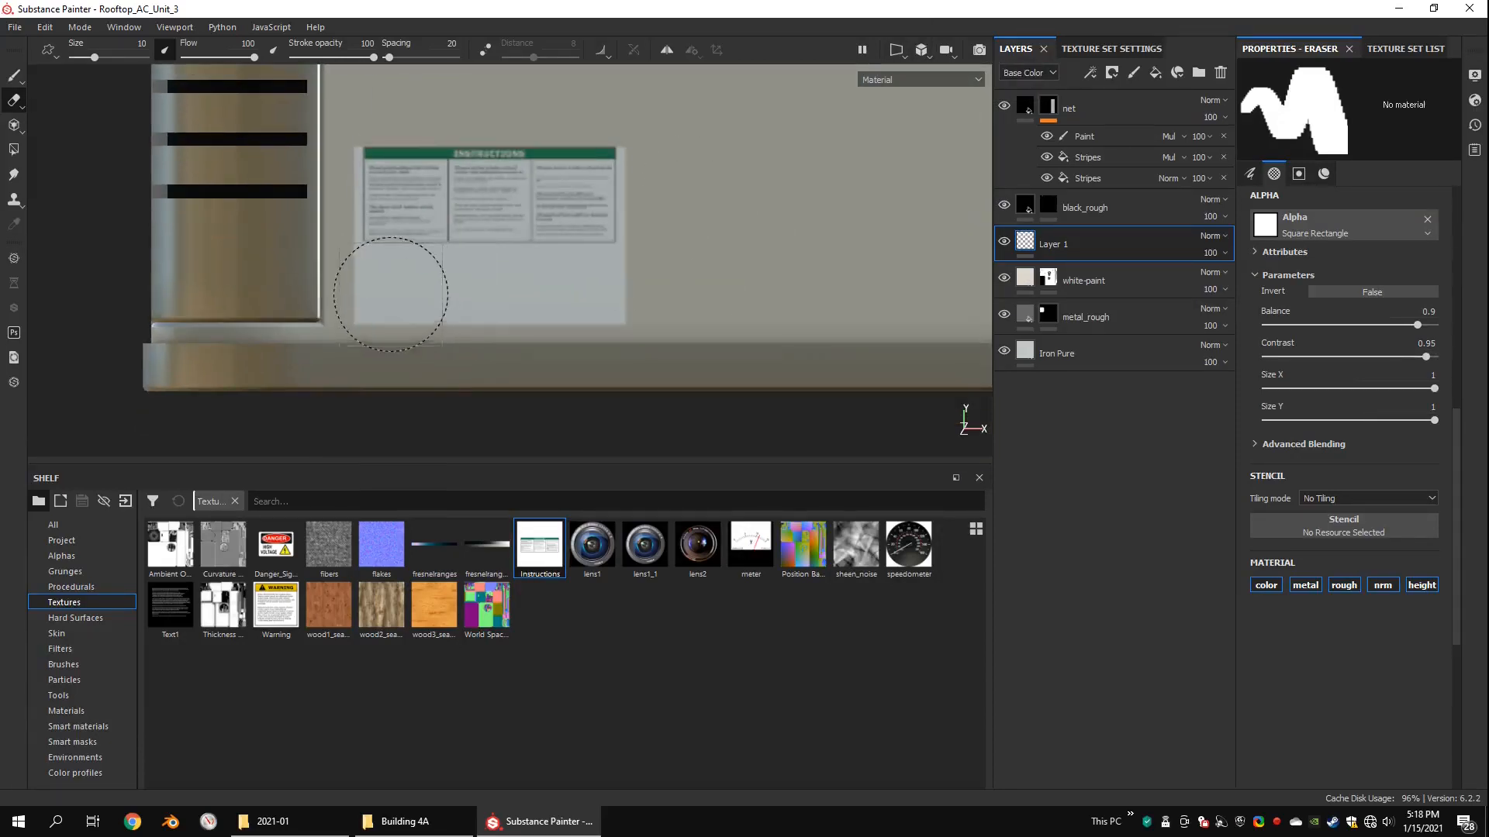
click(390, 293)
ctrl+shift+click(599, 294)
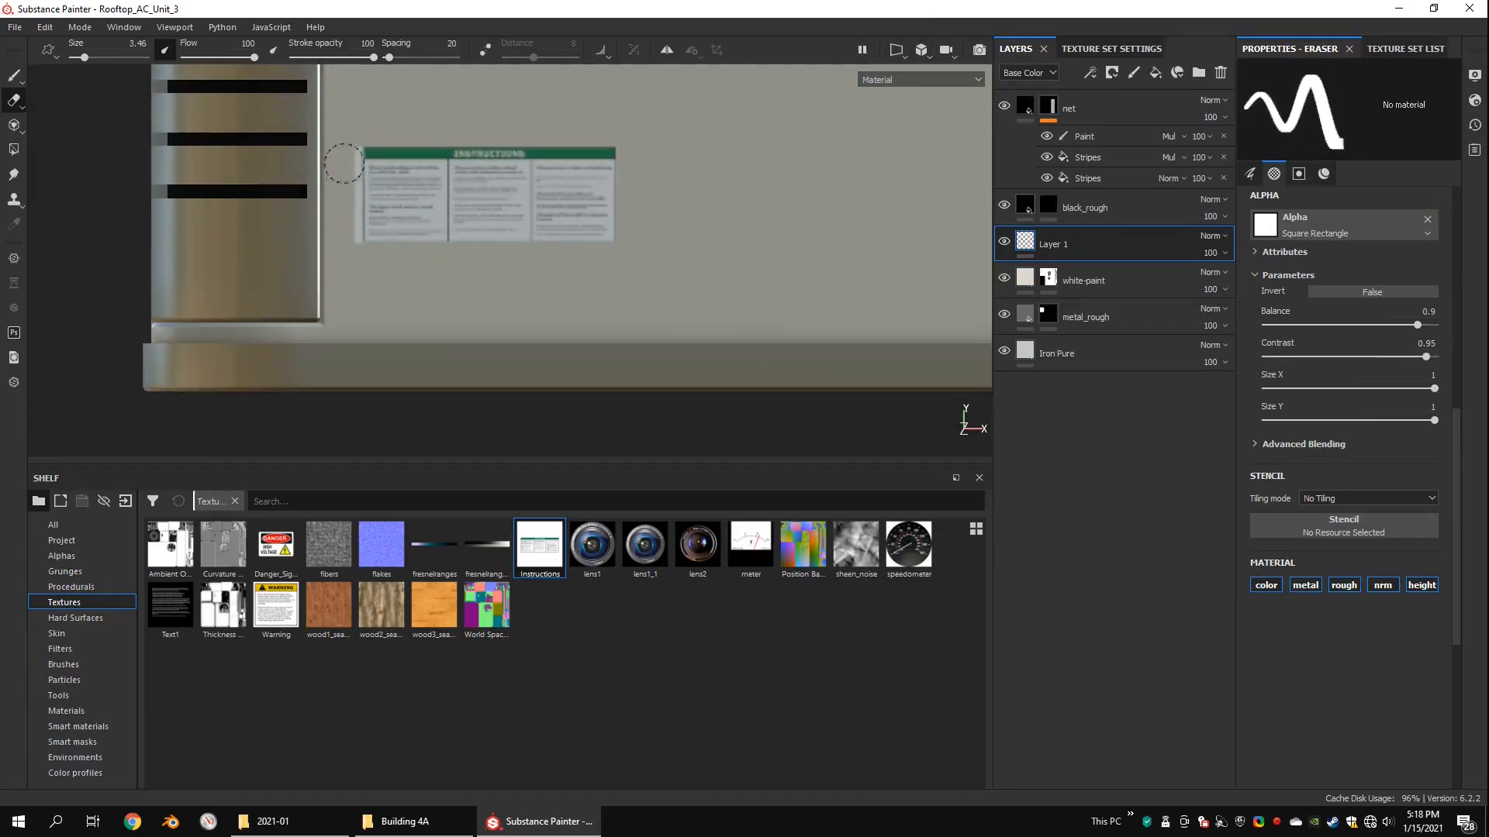
scroll(688, 306, down, 8)
alt+drag(667, 287, 783, 321)
key(1)
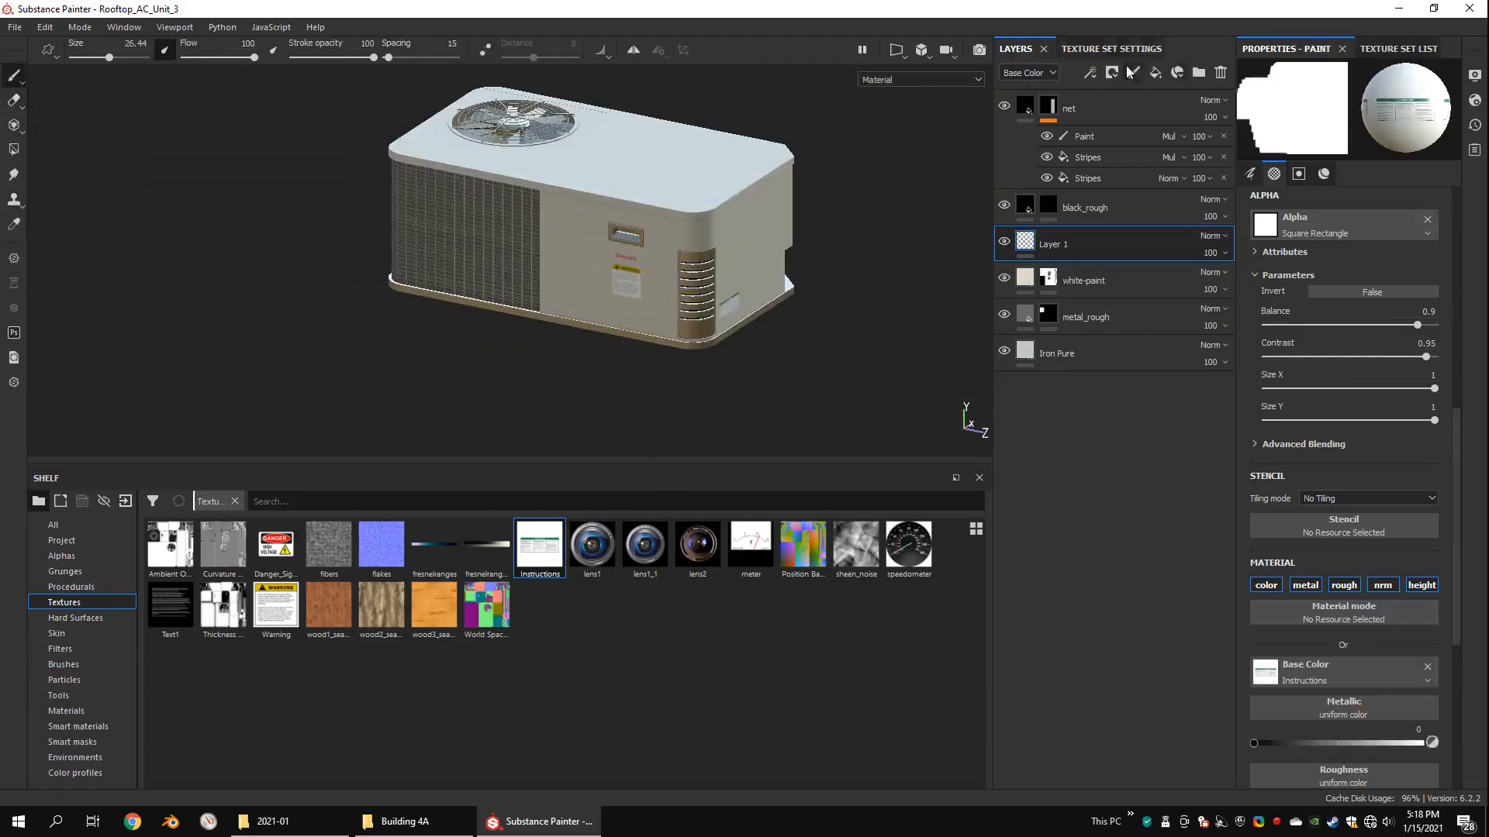
Step: Add the Rust Fine material as a layer above Layer 1 and set its projection to Tri-planar
scroll(652, 198, up, 1)
click(962, 73)
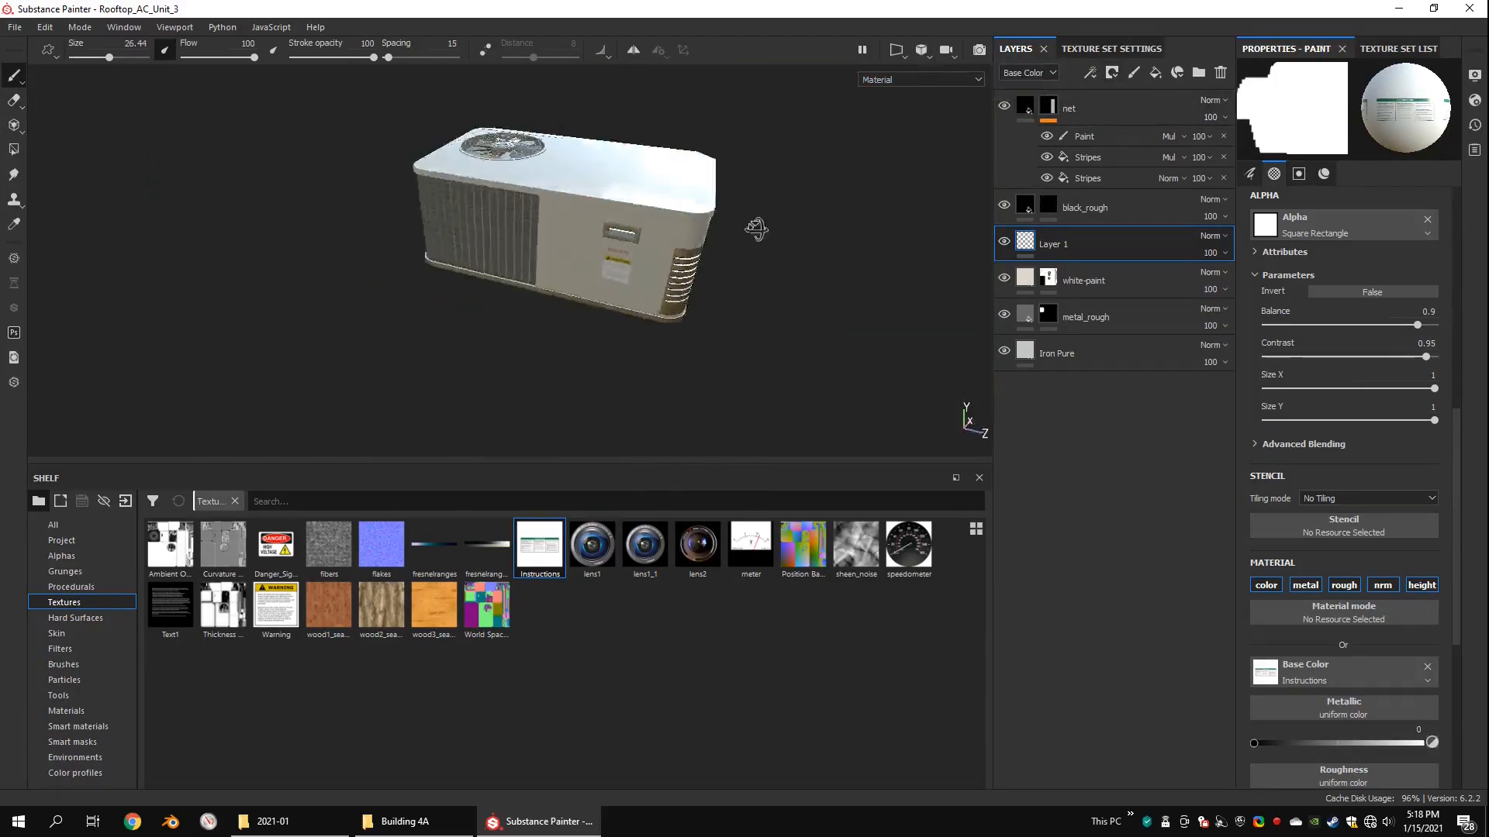
alt+drag(758, 233, 930, 248)
click(1083, 280)
click(66, 711)
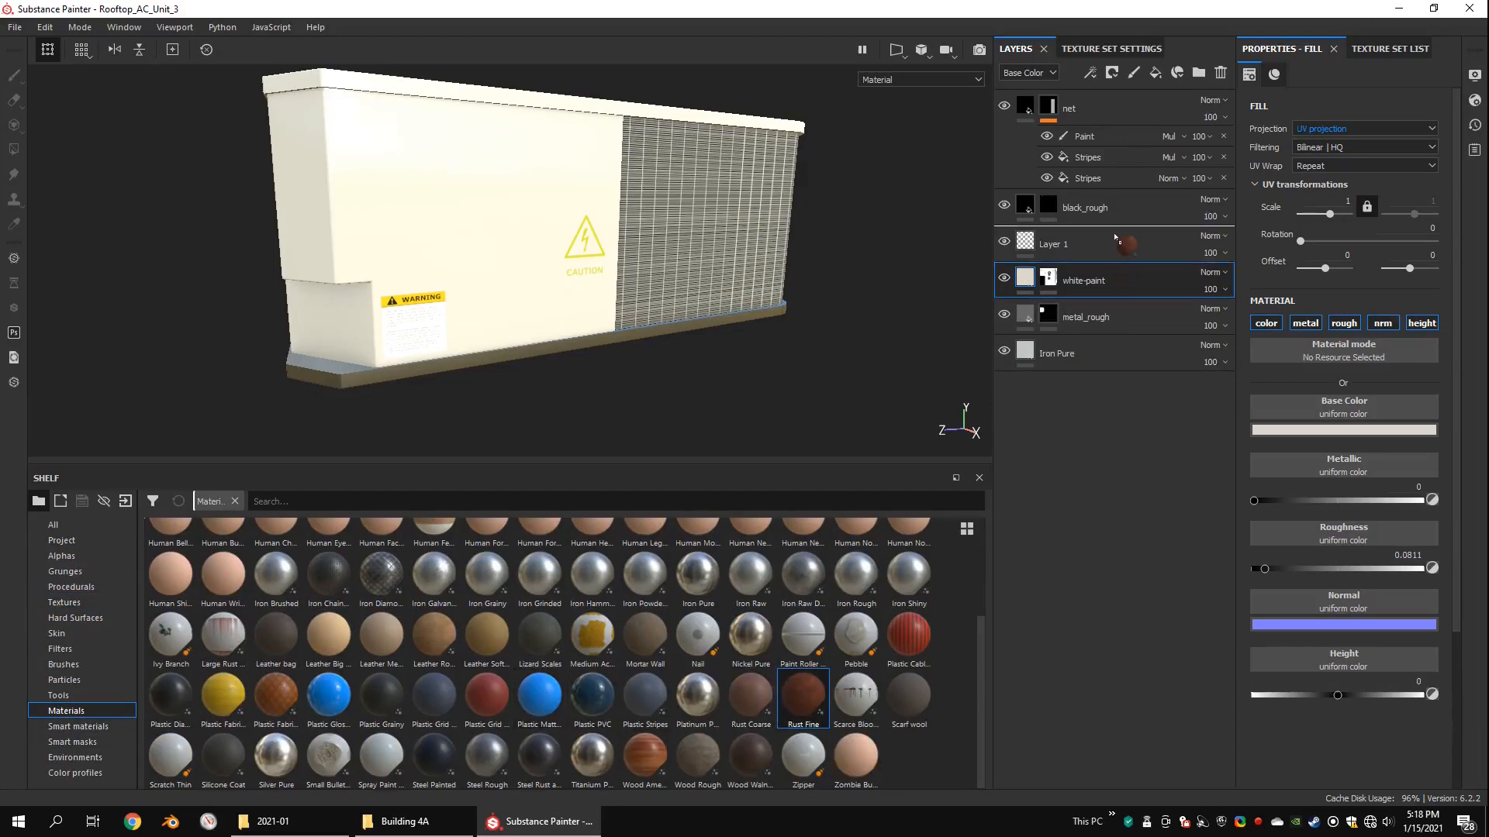
drag(1115, 236, 1115, 232)
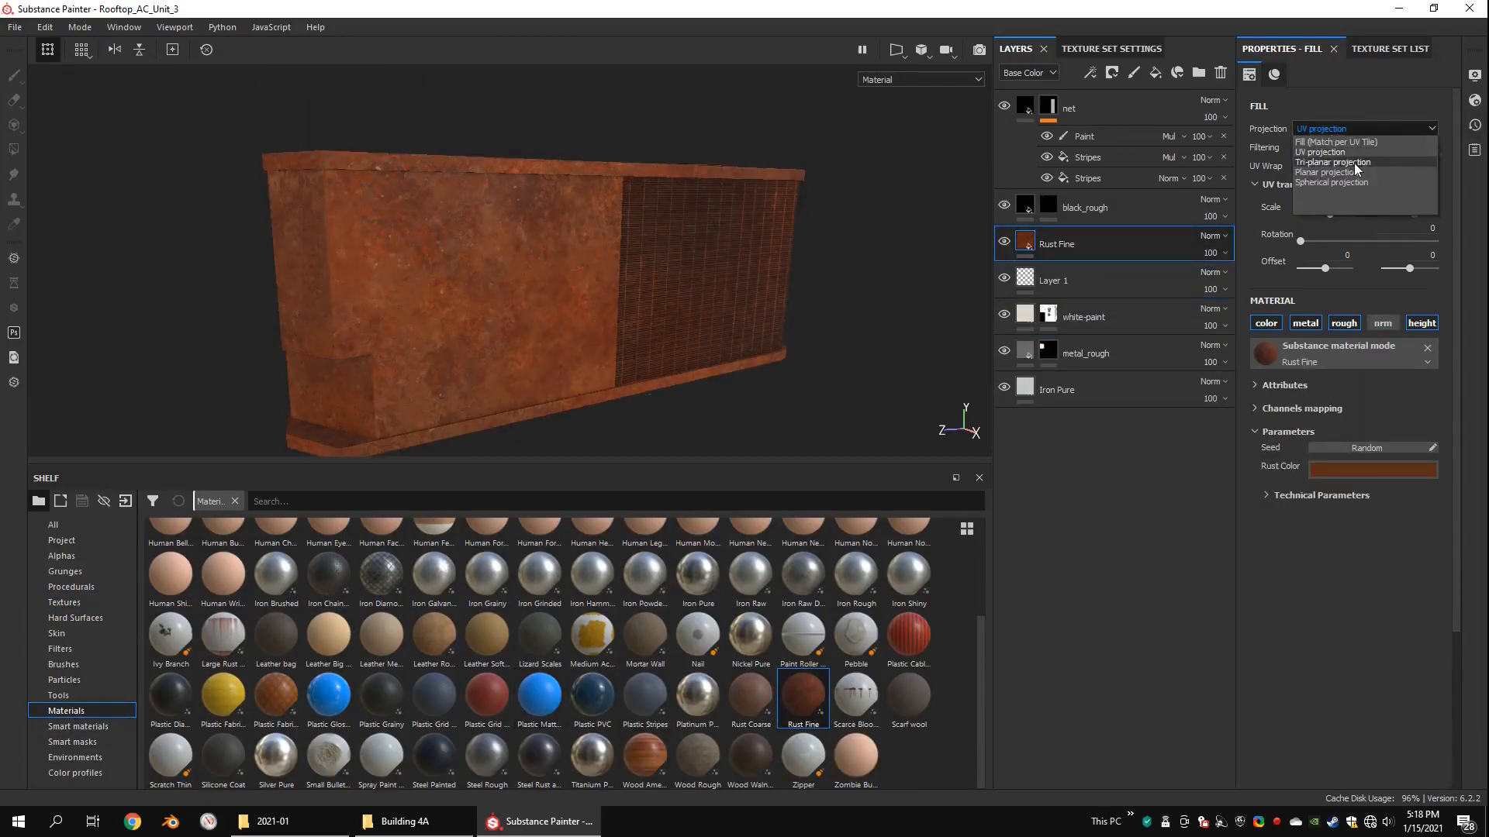
click(1355, 162)
Step: Rotate the Rust Fine layer's tri-planar projection to reorient the rust, and switch the manipulator to translation
alt+drag(760, 233, 578, 226)
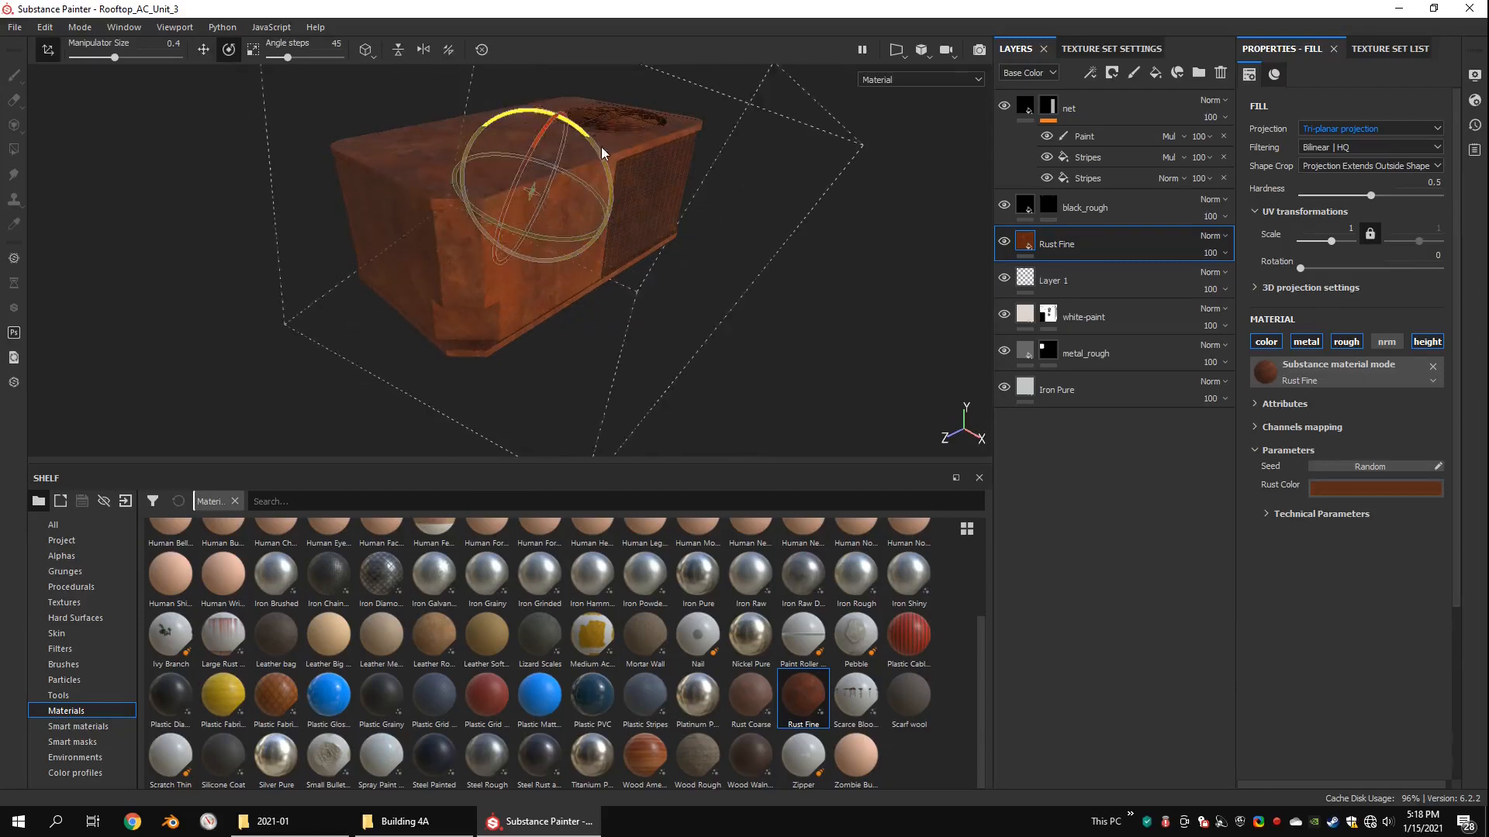
drag(552, 125, 537, 161)
scroll(898, 286, up, 2)
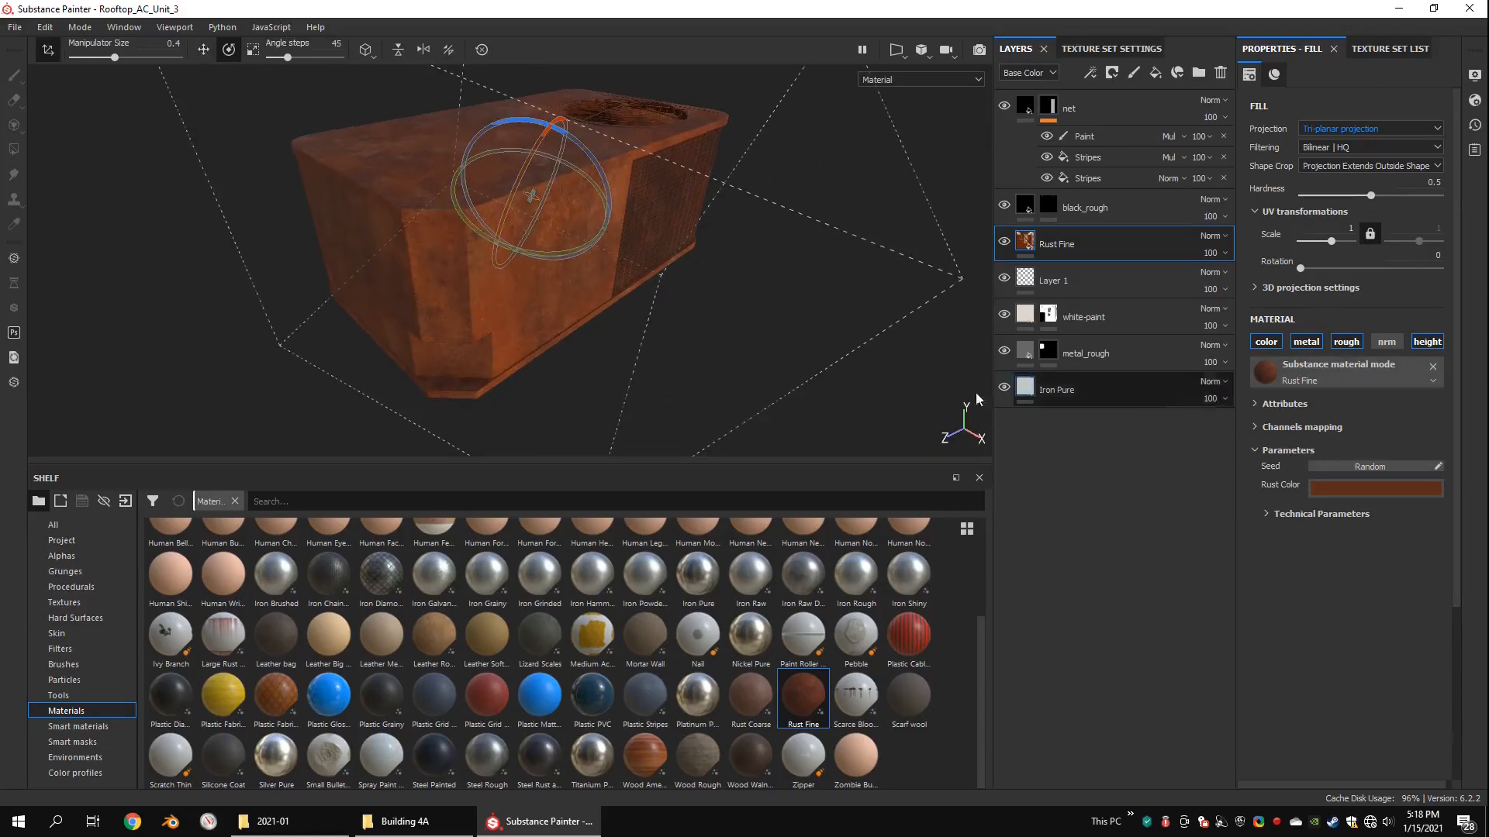
alt+drag(618, 346, 634, 252)
key(w)
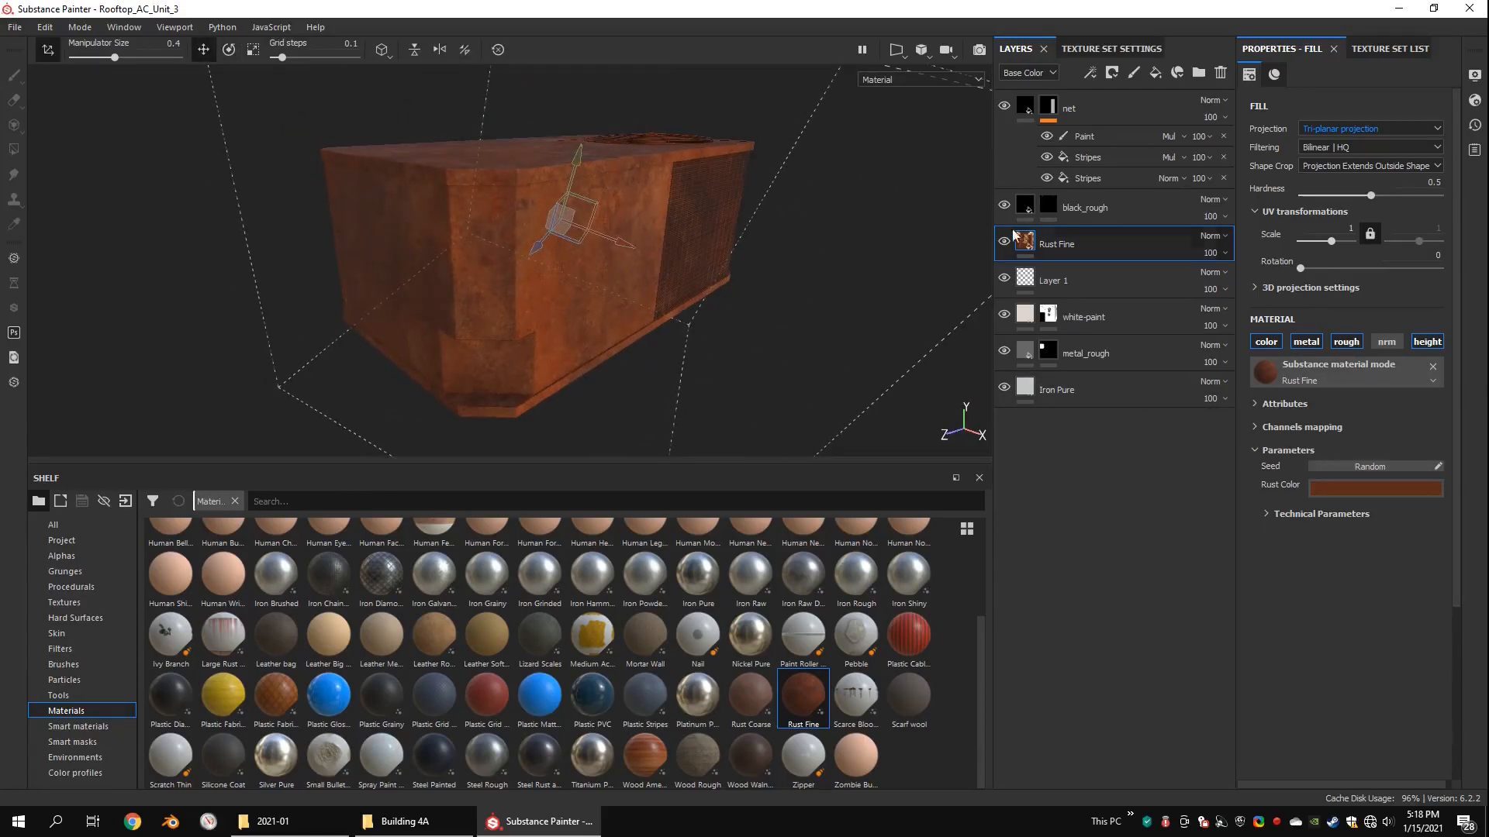
Step: Add a black mask to the Rust Fine layer
right_click(1022, 235)
click(1046, 258)
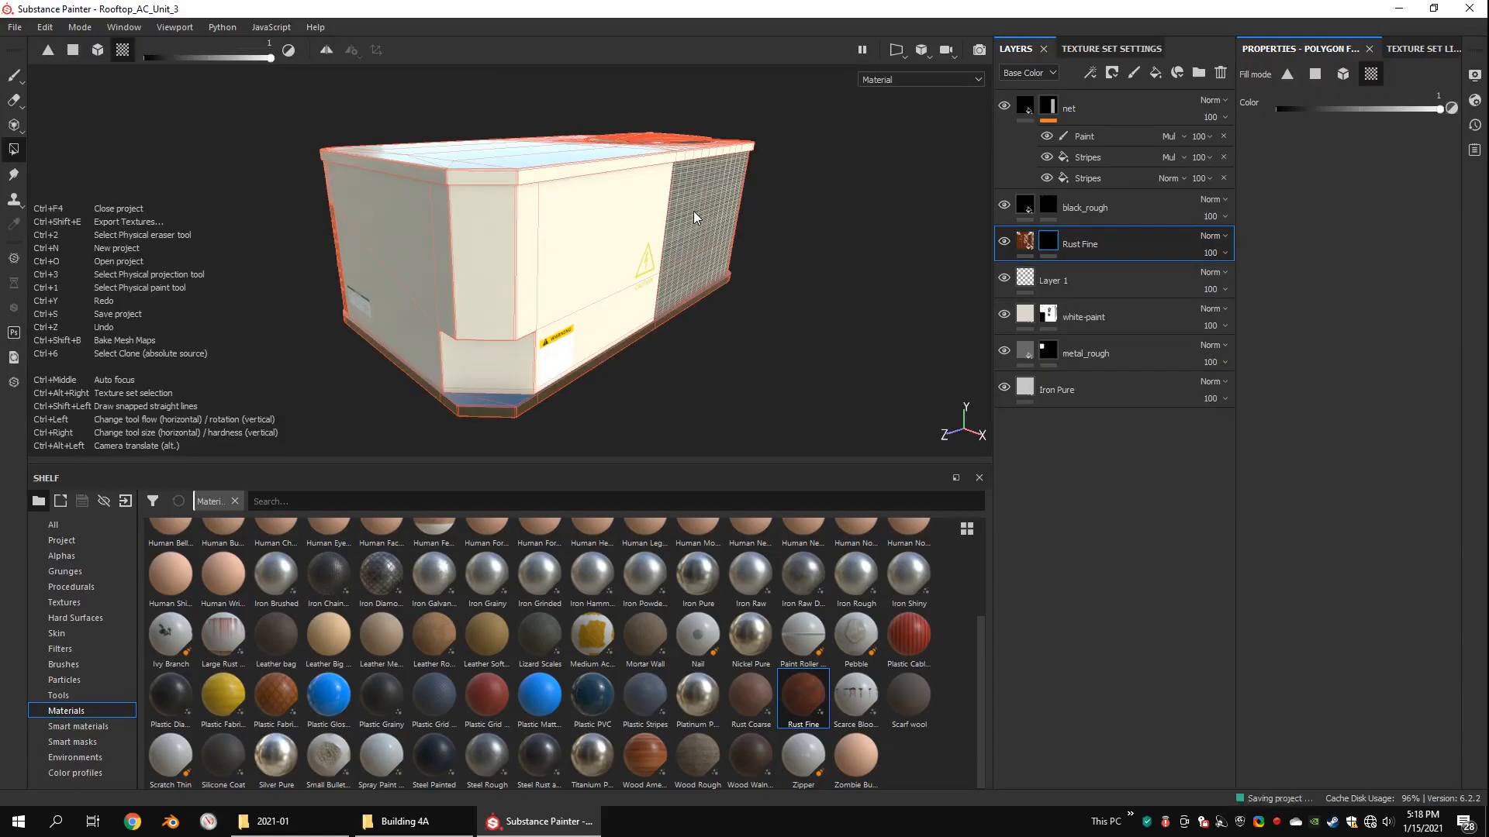
mouse_move(693, 211)
alt+mouse_down()
mouse_move(686, 194)
mouse_move(654, 209)
mouse_move(667, 213)
alt+mouse_up()
right_click(1046, 241)
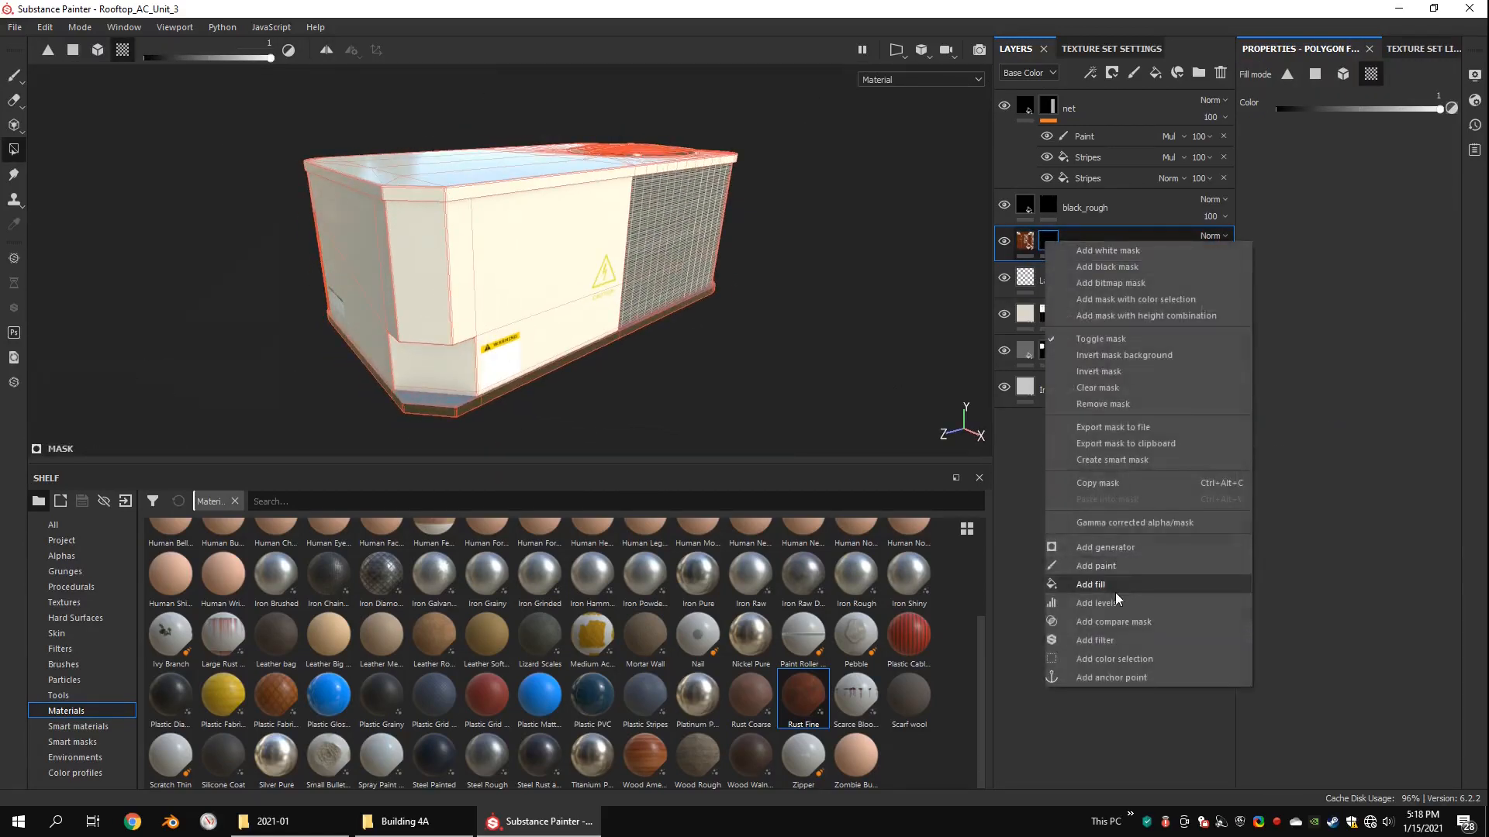
click(1115, 566)
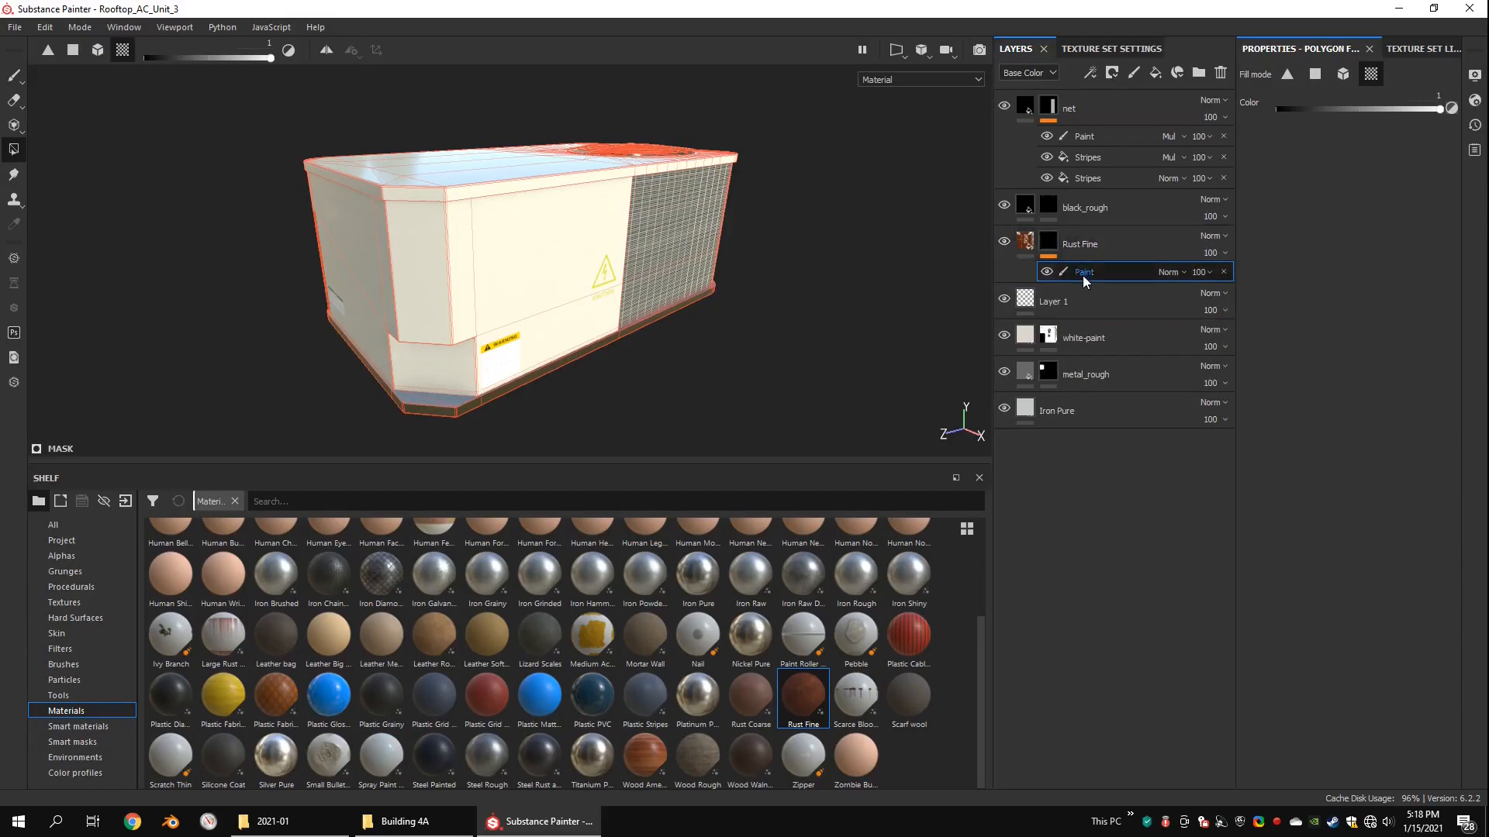
alt+drag(697, 256, 745, 252)
click(1223, 271)
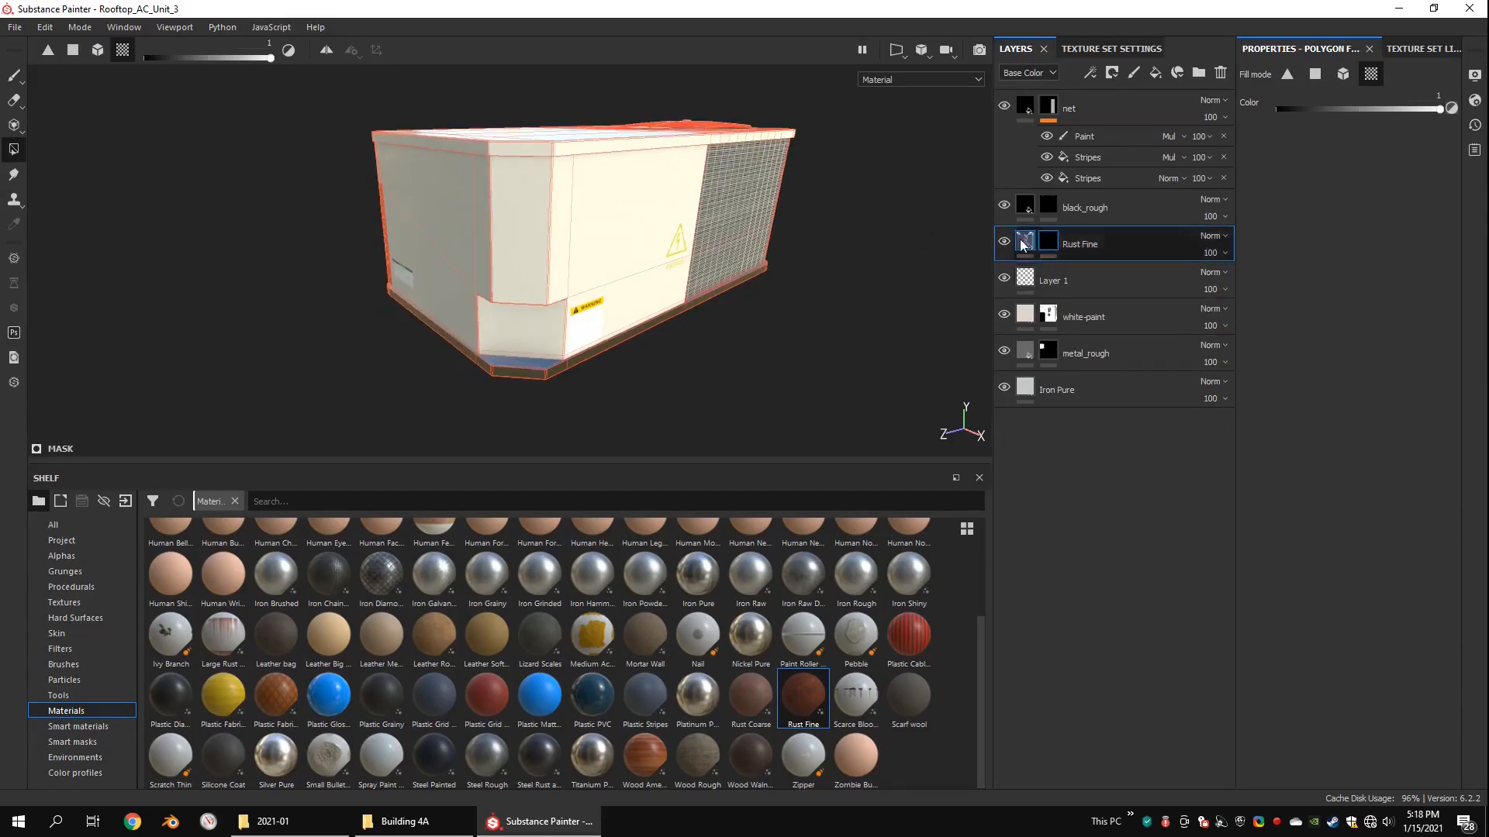
Step: Apply the Gun Edges smart mask to the Rust Fine layer and open its Mask Editor generator settings
click(103, 741)
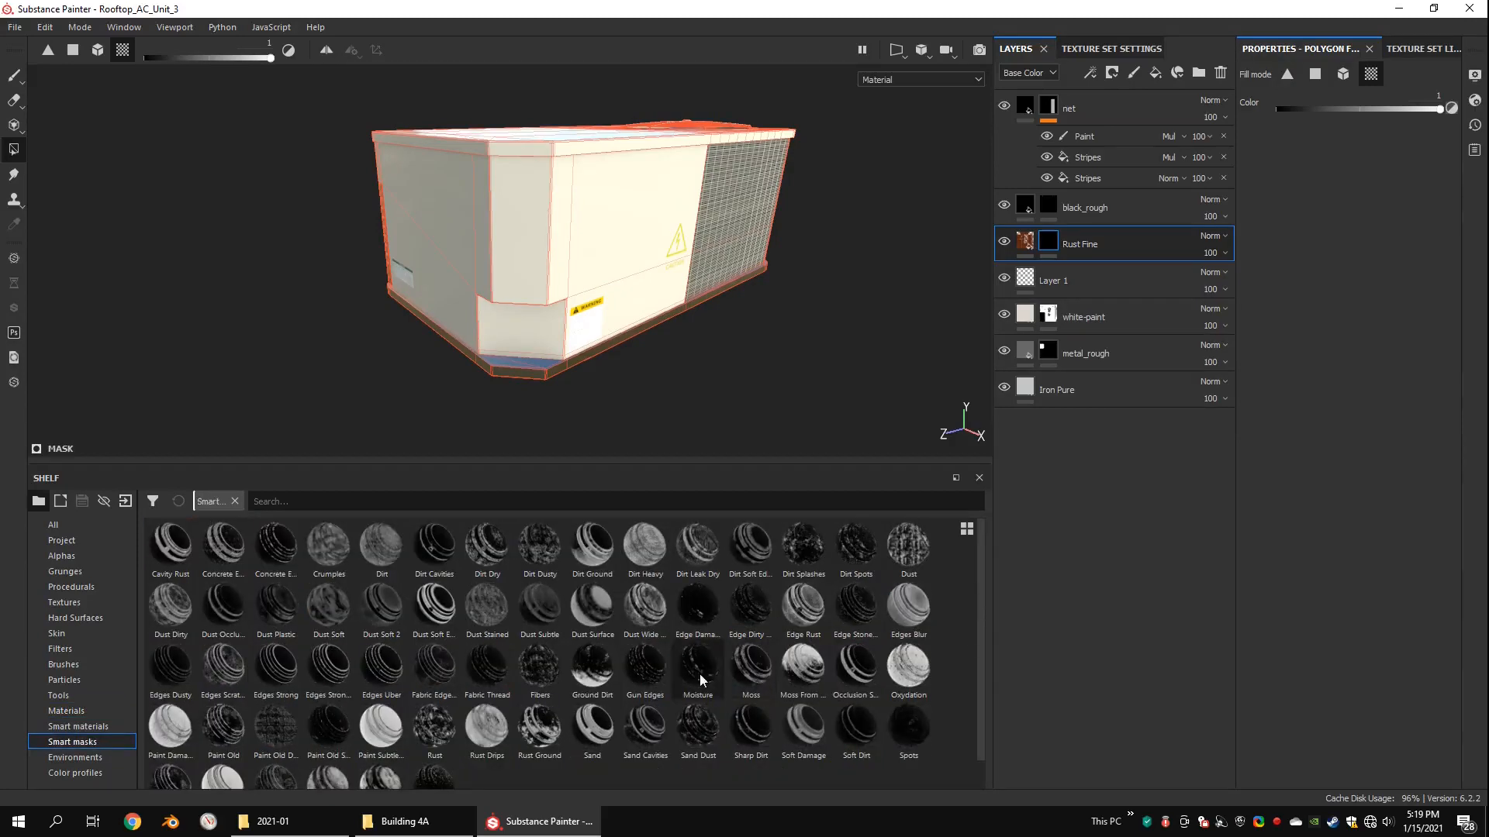
drag(1067, 244, 1067, 241)
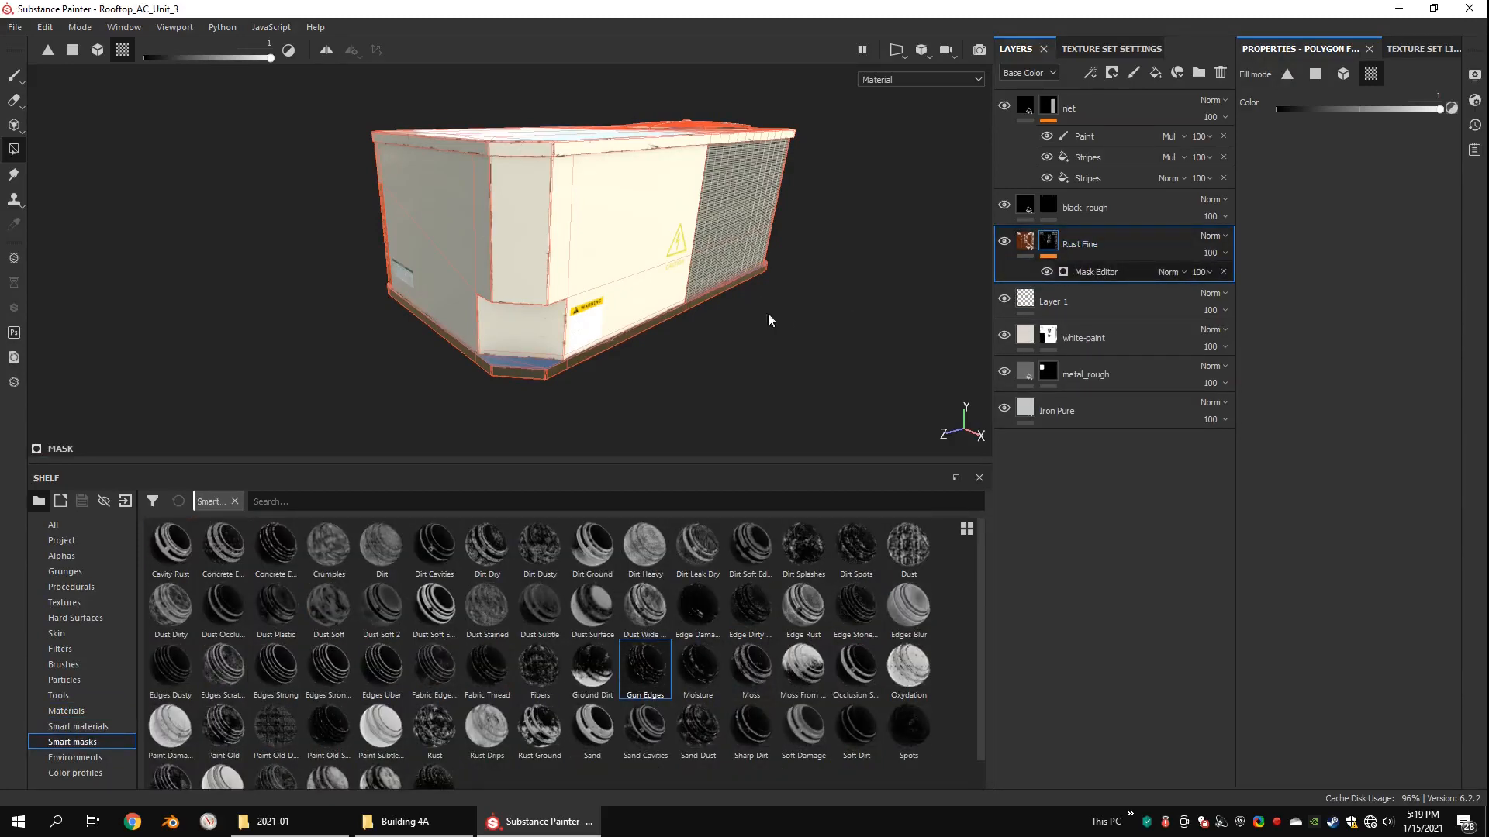
click(1095, 272)
alt+drag(775, 209, 693, 257)
scroll(625, 252, up, 3)
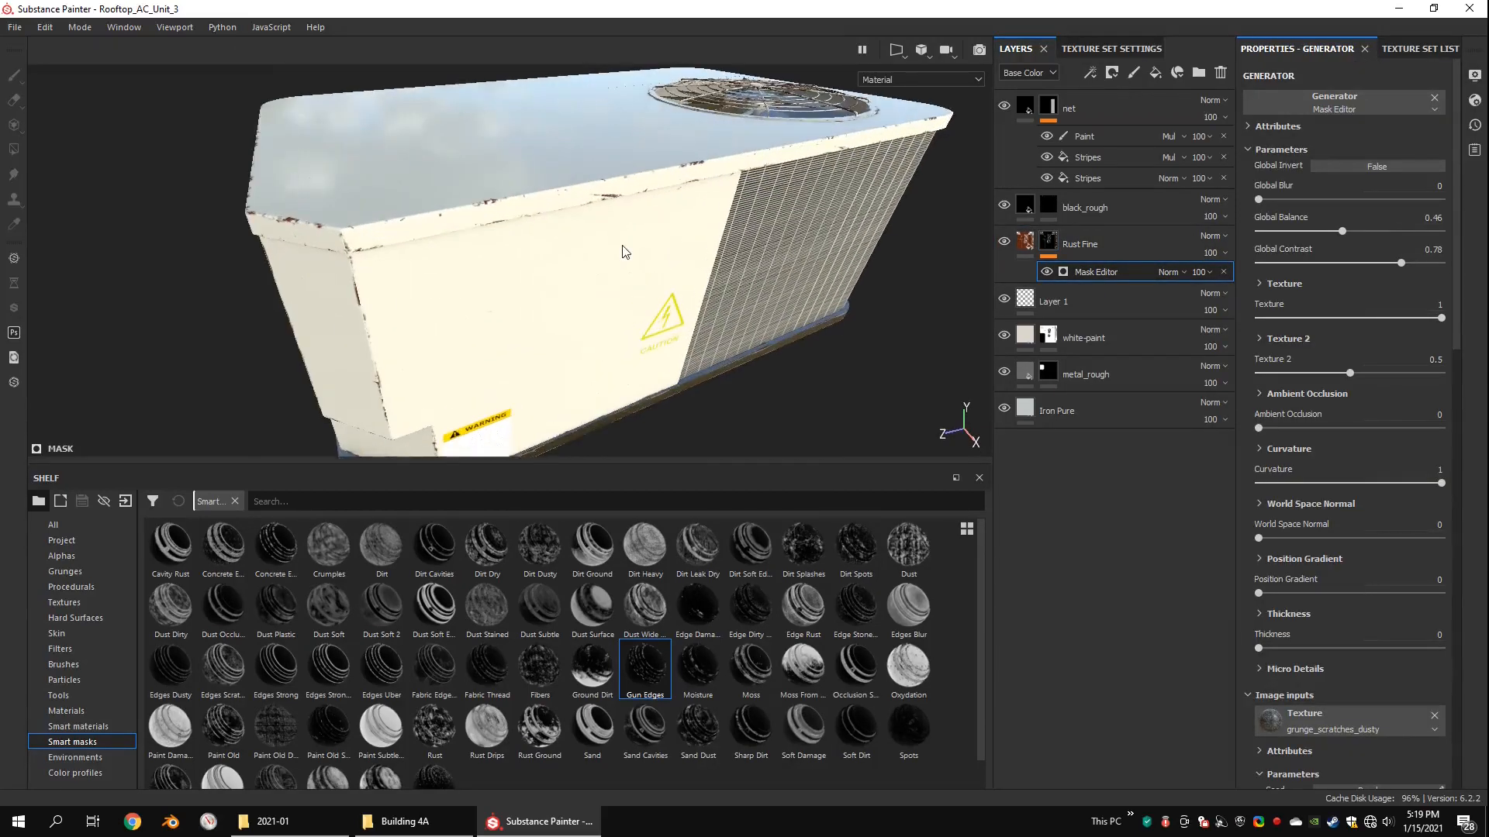
Step: Set the Mask Editor's Curvature mode to Edges and its Global Balance to 0.35 to limit the edge rust
click(1288, 451)
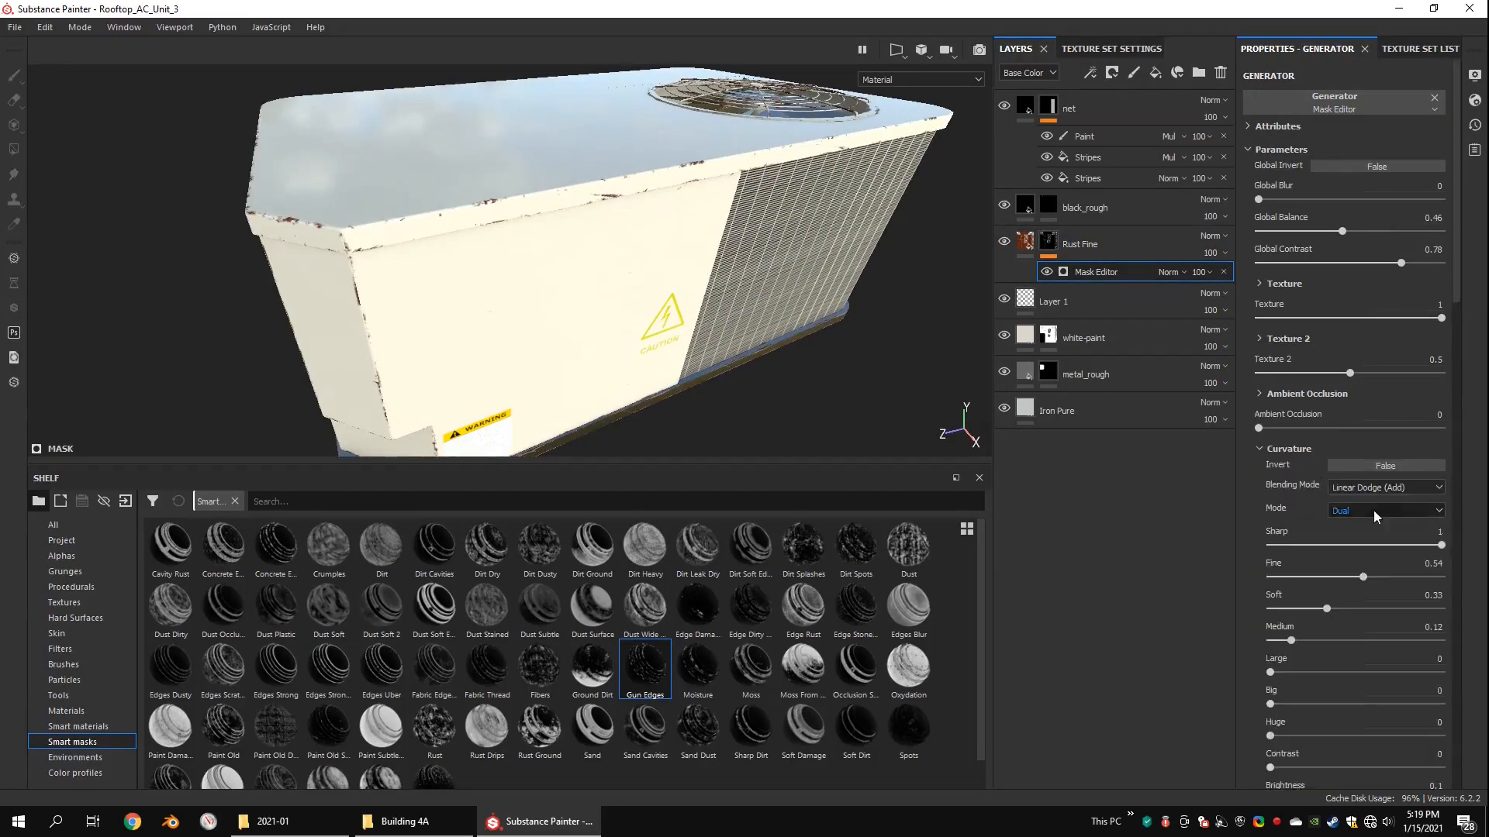
click(1373, 510)
click(1360, 528)
alt+drag(674, 308, 695, 281)
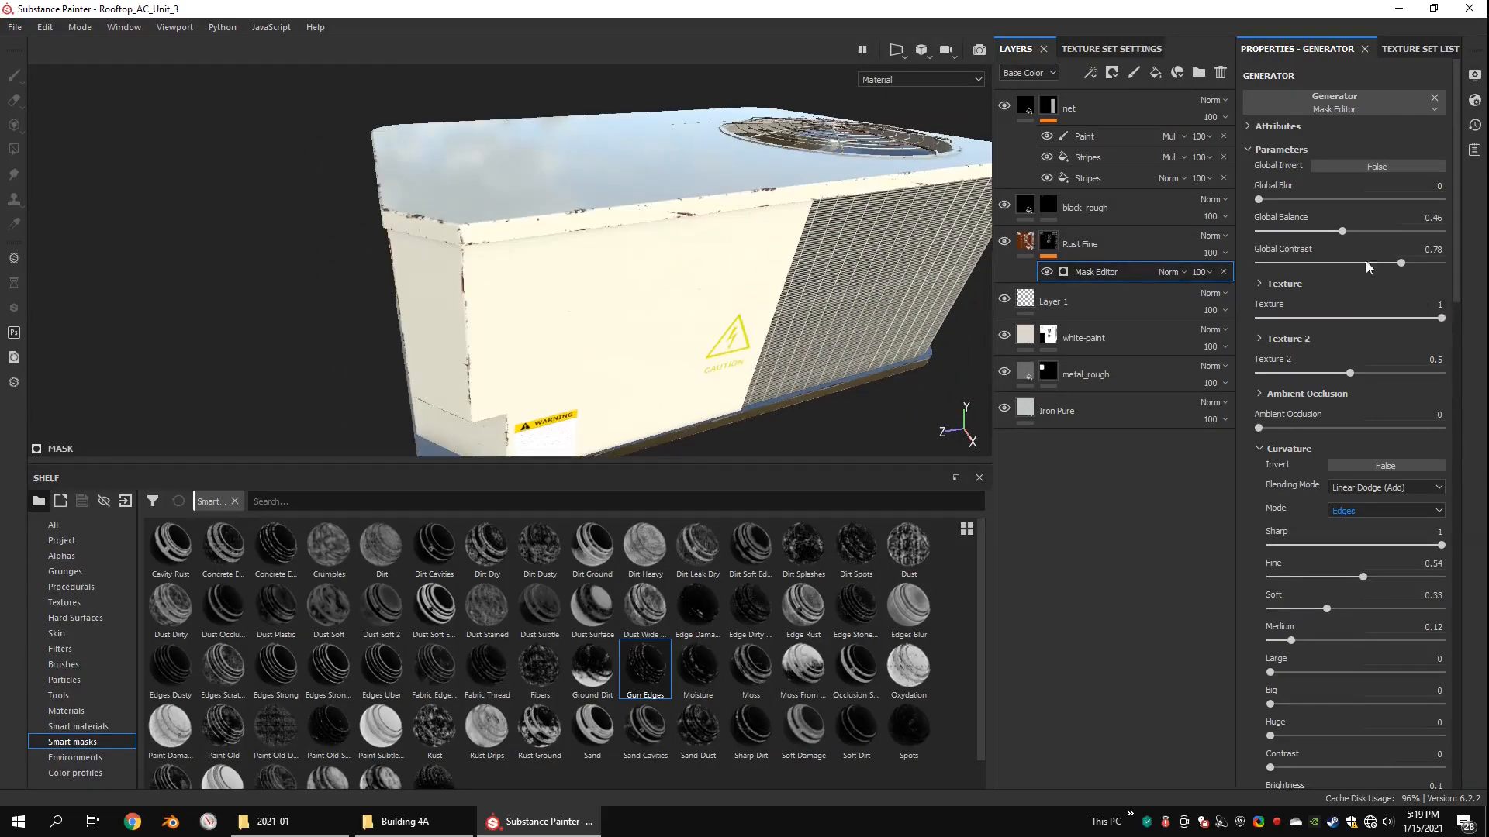
drag(1315, 232, 1323, 233)
alt+drag(791, 225, 572, 204)
scroll(508, 199, up, 3)
alt+middle_drag(572, 203, 725, 243)
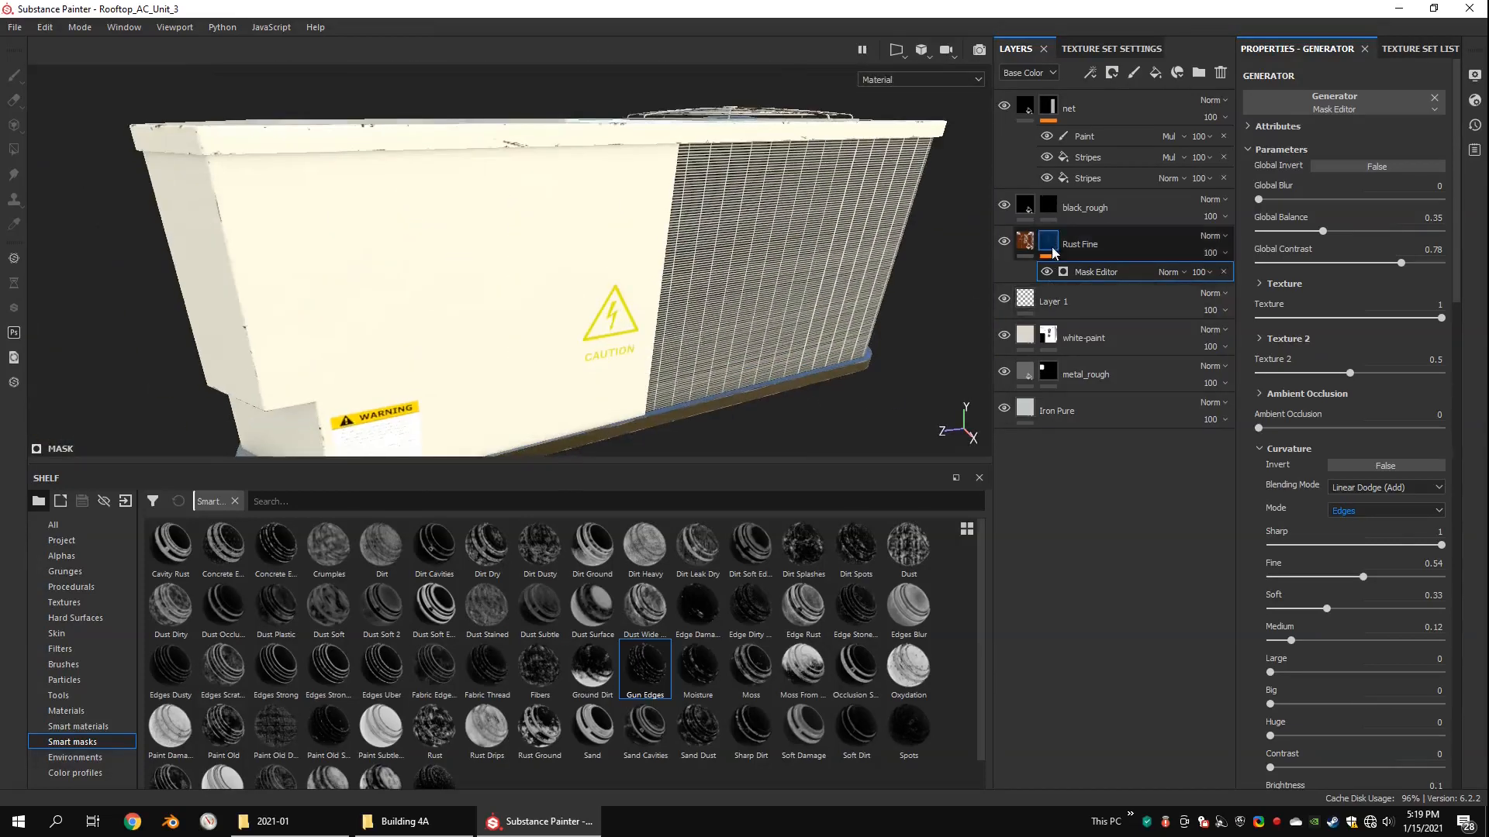
Step: Add a fill to the Rust Fine mask using Grunge Plaster Painted, with contrast 0.38 and Invert turned on
right_click(1052, 247)
click(1119, 593)
click(65, 571)
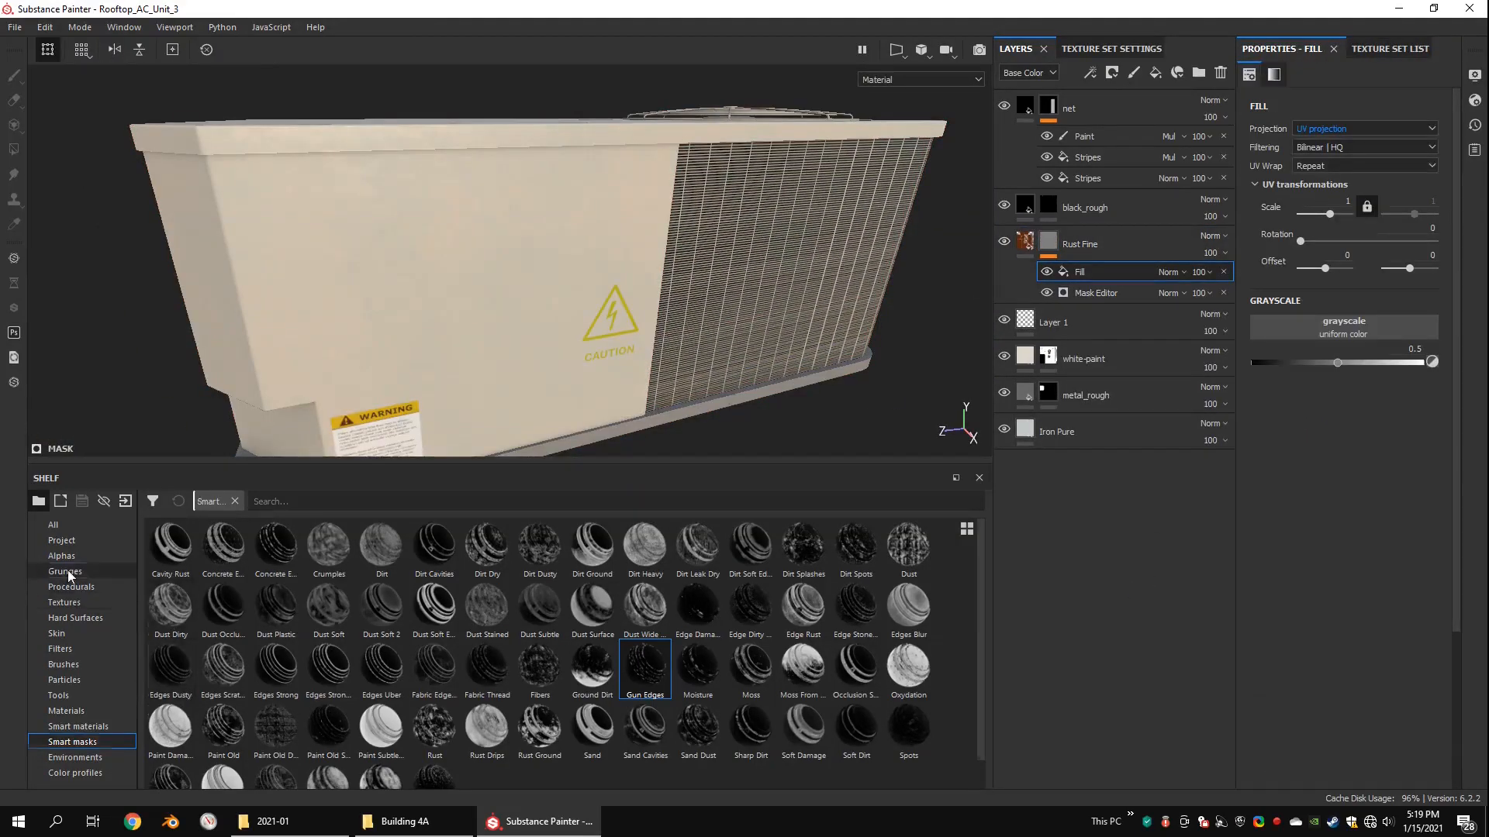
scroll(979, 659, down, 1)
drag(697, 690, 589, 267)
mouse_move(1266, 479)
mouse_down()
mouse_move(1331, 479)
mouse_move(1292, 448)
mouse_up()
click(1382, 498)
Step: Reposition the Grunge Plaster Painted fill on the unit with Tri-planar projection and set its balance to 0.11
alt+drag(542, 248, 799, 254)
key(w)
click(554, 228)
alt+drag(554, 233, 605, 247)
drag(1292, 447, 1284, 448)
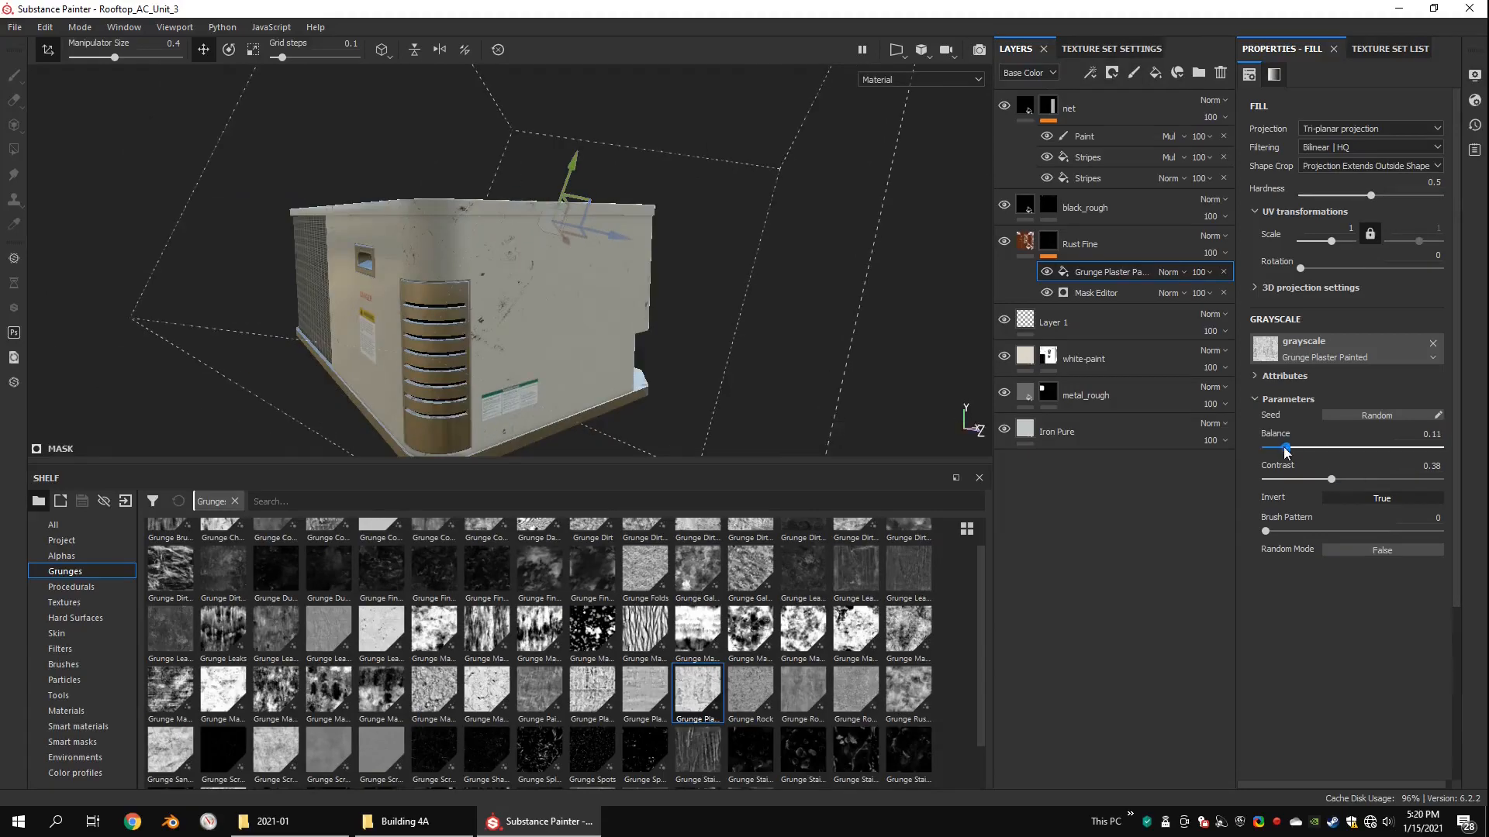
alt+drag(434, 232, 698, 248)
alt+middle_drag(574, 268, 397, 275)
alt+drag(398, 276, 732, 298)
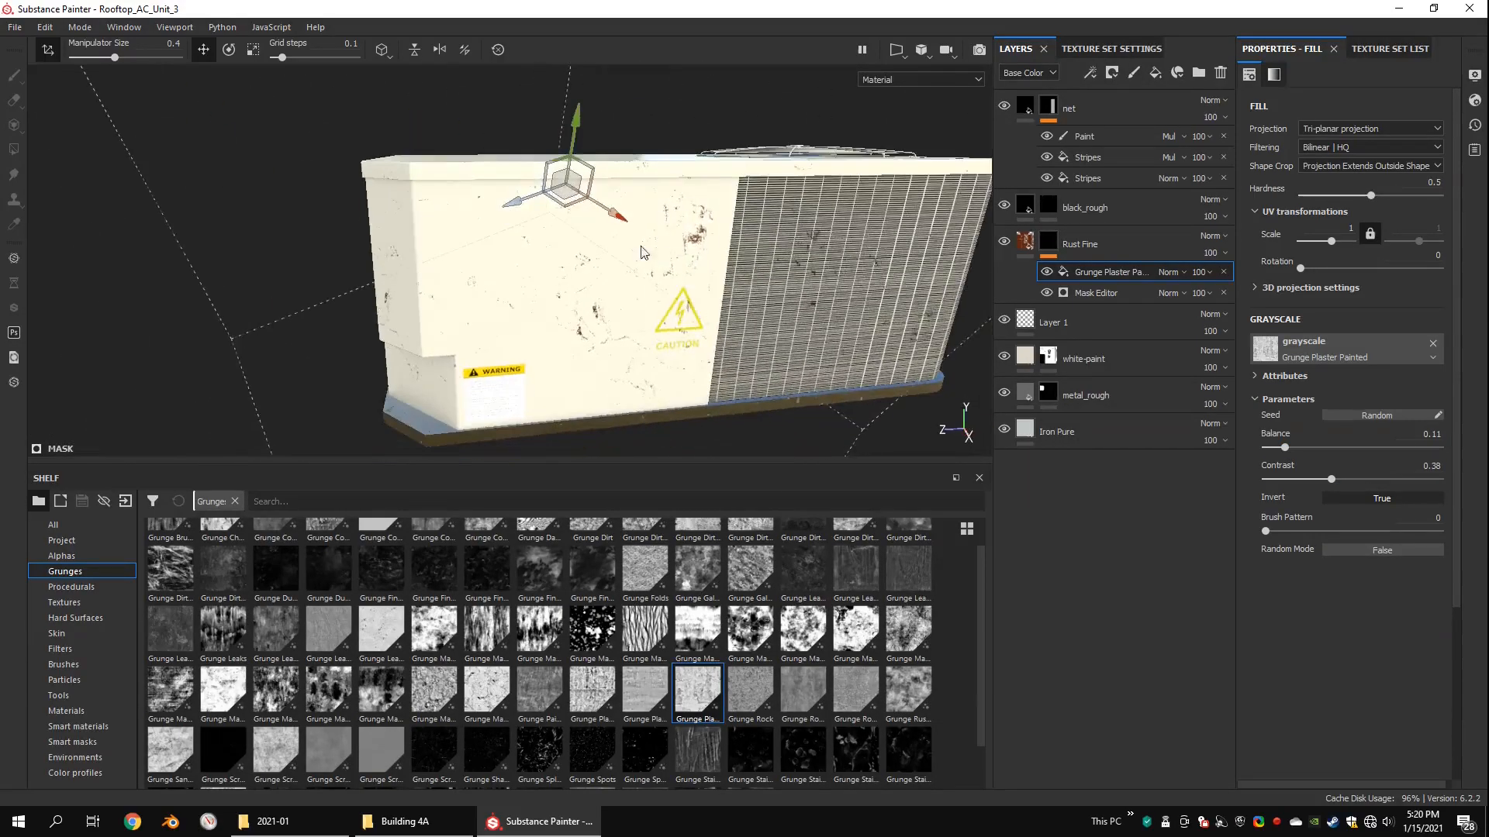
Step: Add an HSL Perceptive filter to Layer 1 with saturation 0.398 and lightness 0.411 to mute the decals
click(1053, 322)
right_click(1034, 317)
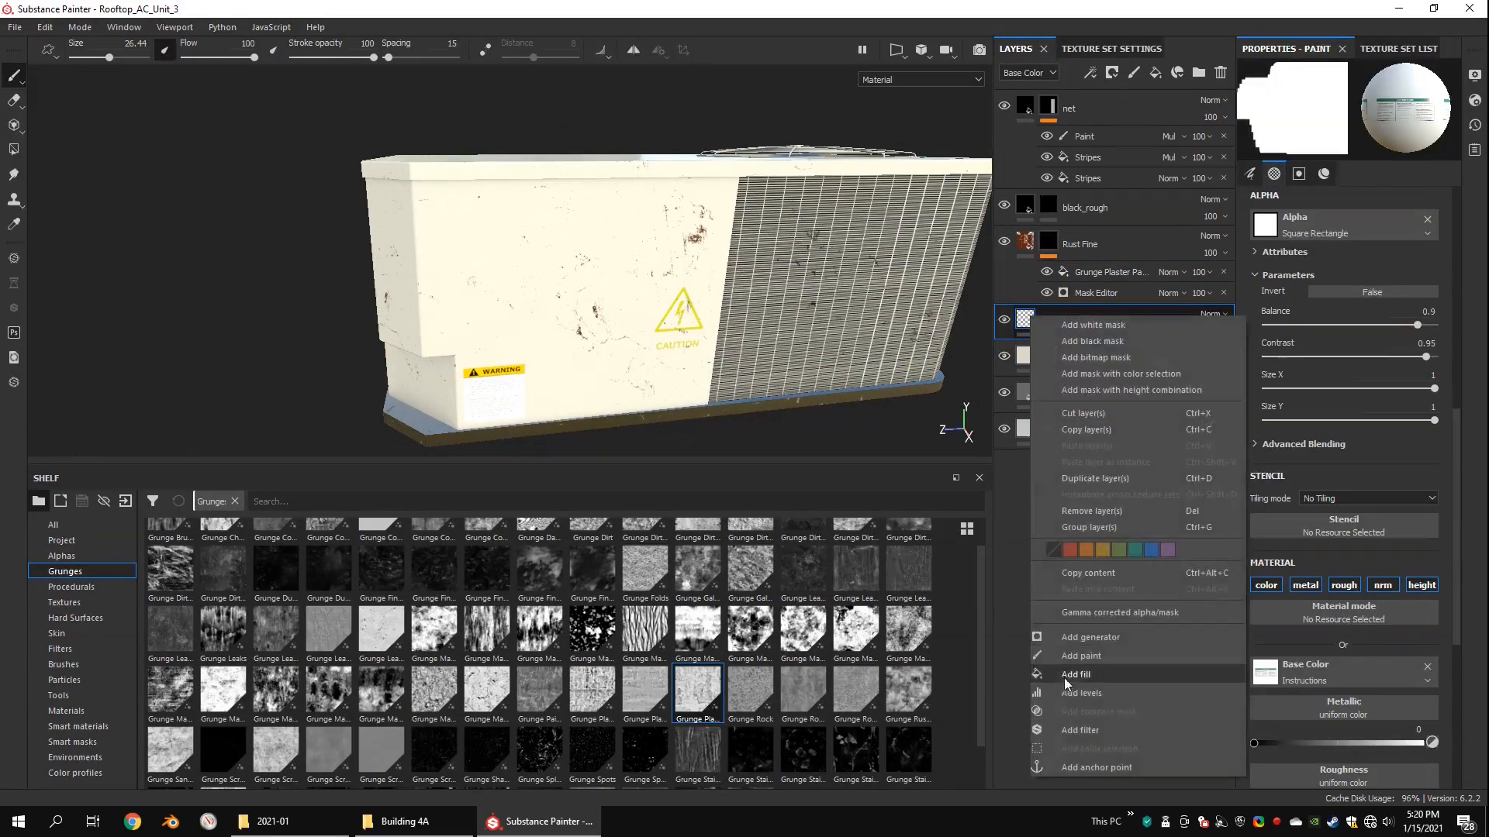
click(1071, 729)
click(1339, 120)
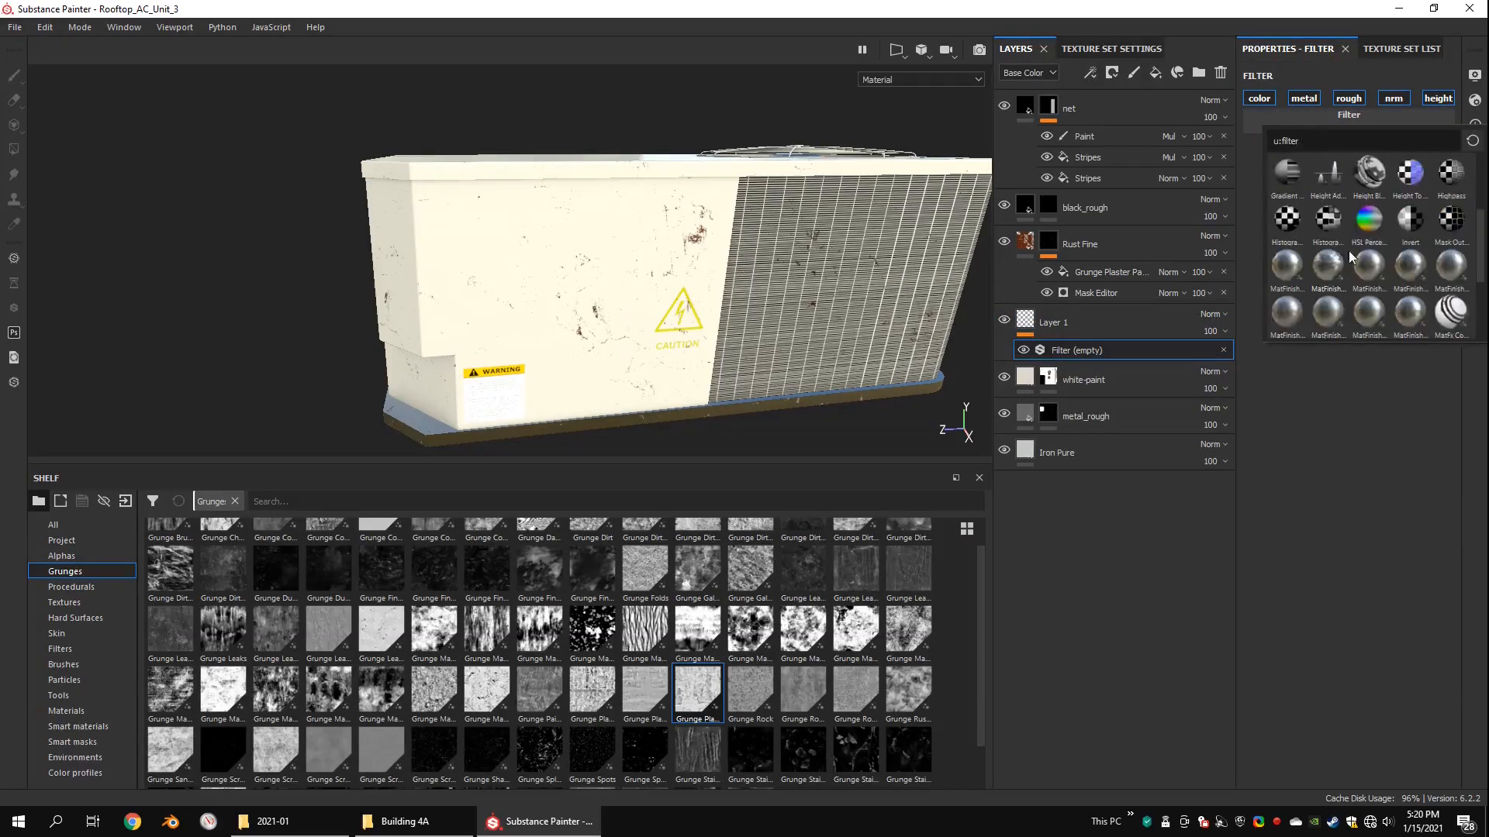
click(1357, 227)
click(1332, 254)
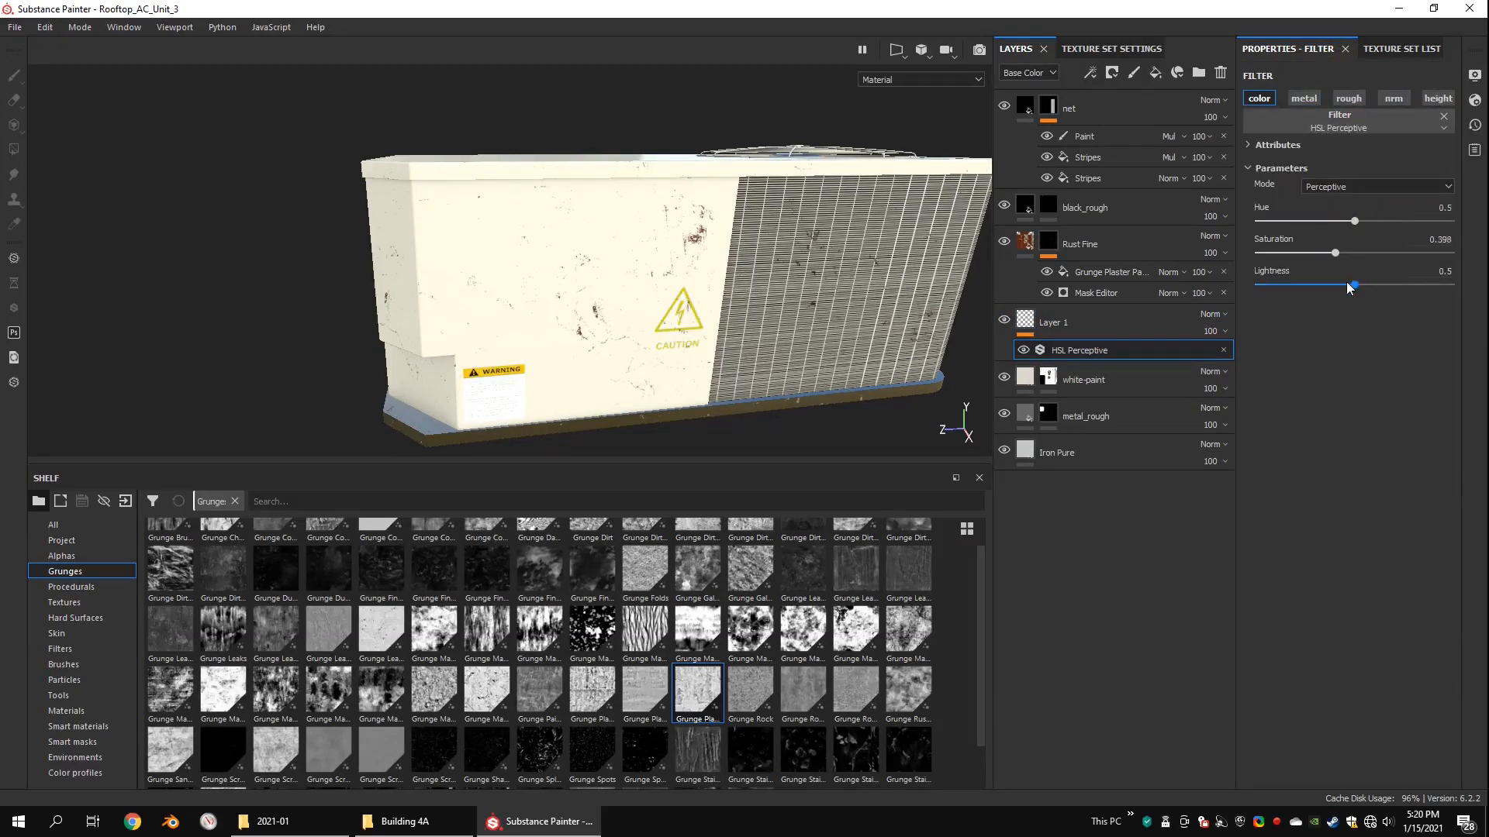
alt+drag(676, 300, 683, 224)
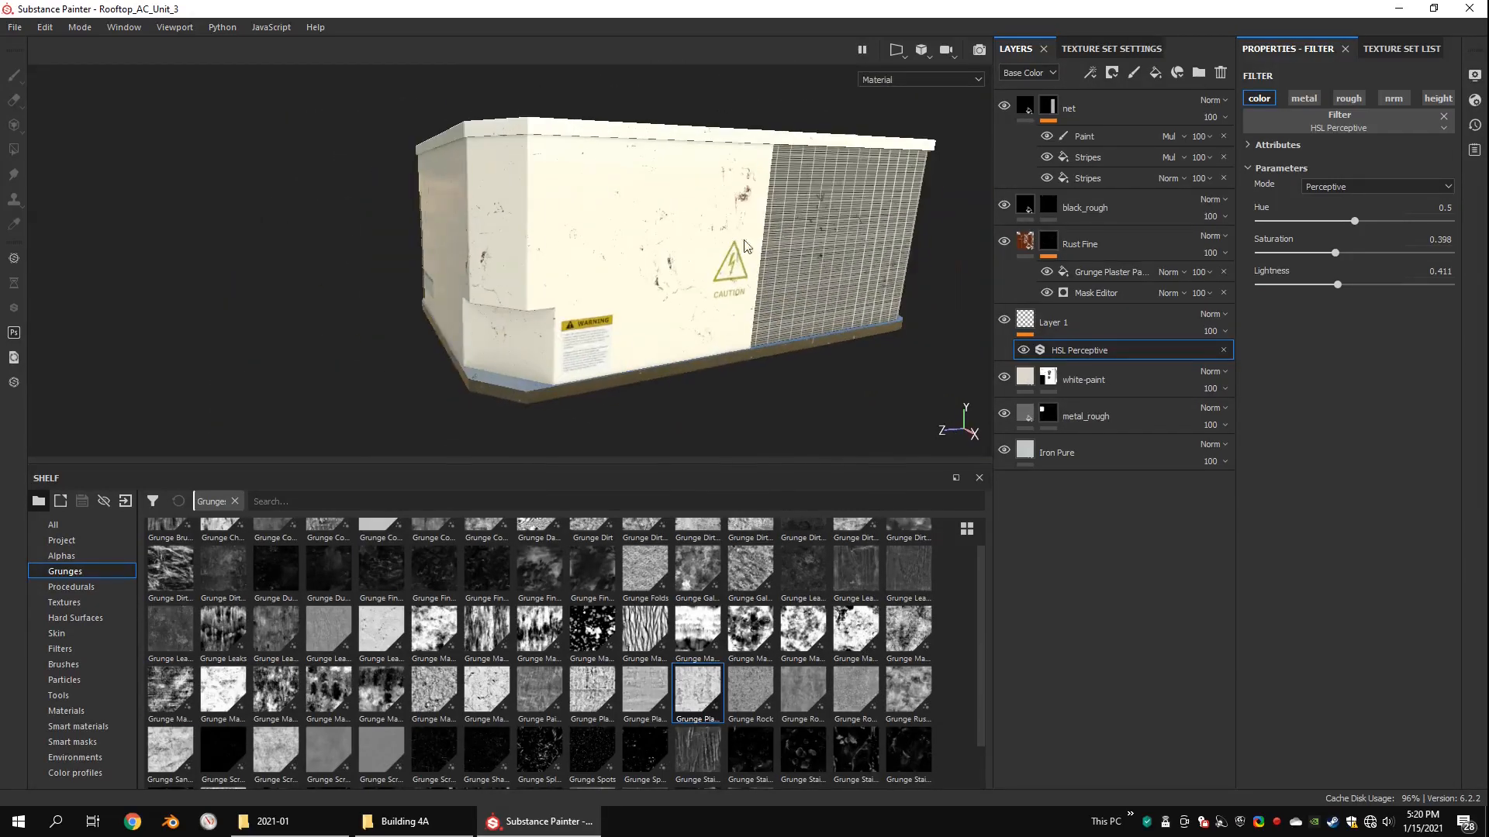
Step: Set the blending mode of the Grunge Plaster Painted fill in the Rust Fine mask to Screen
click(1168, 272)
click(1172, 518)
alt+drag(748, 194, 688, 283)
Step: Add a paint effect to the Rust Fine mask and choose the concrete brush that uses the Ground03 alpha
right_click(1051, 237)
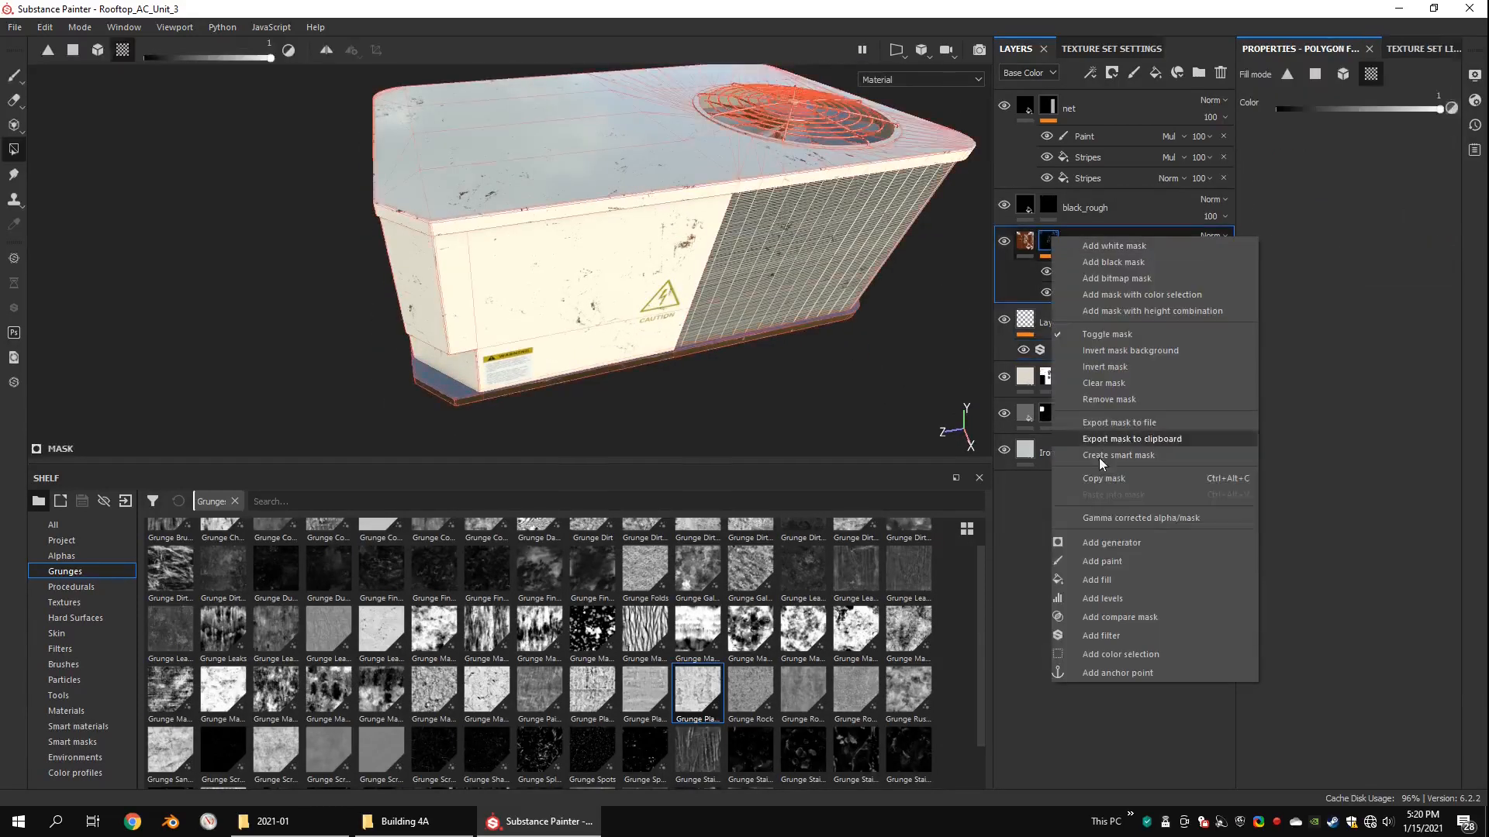
click(1102, 561)
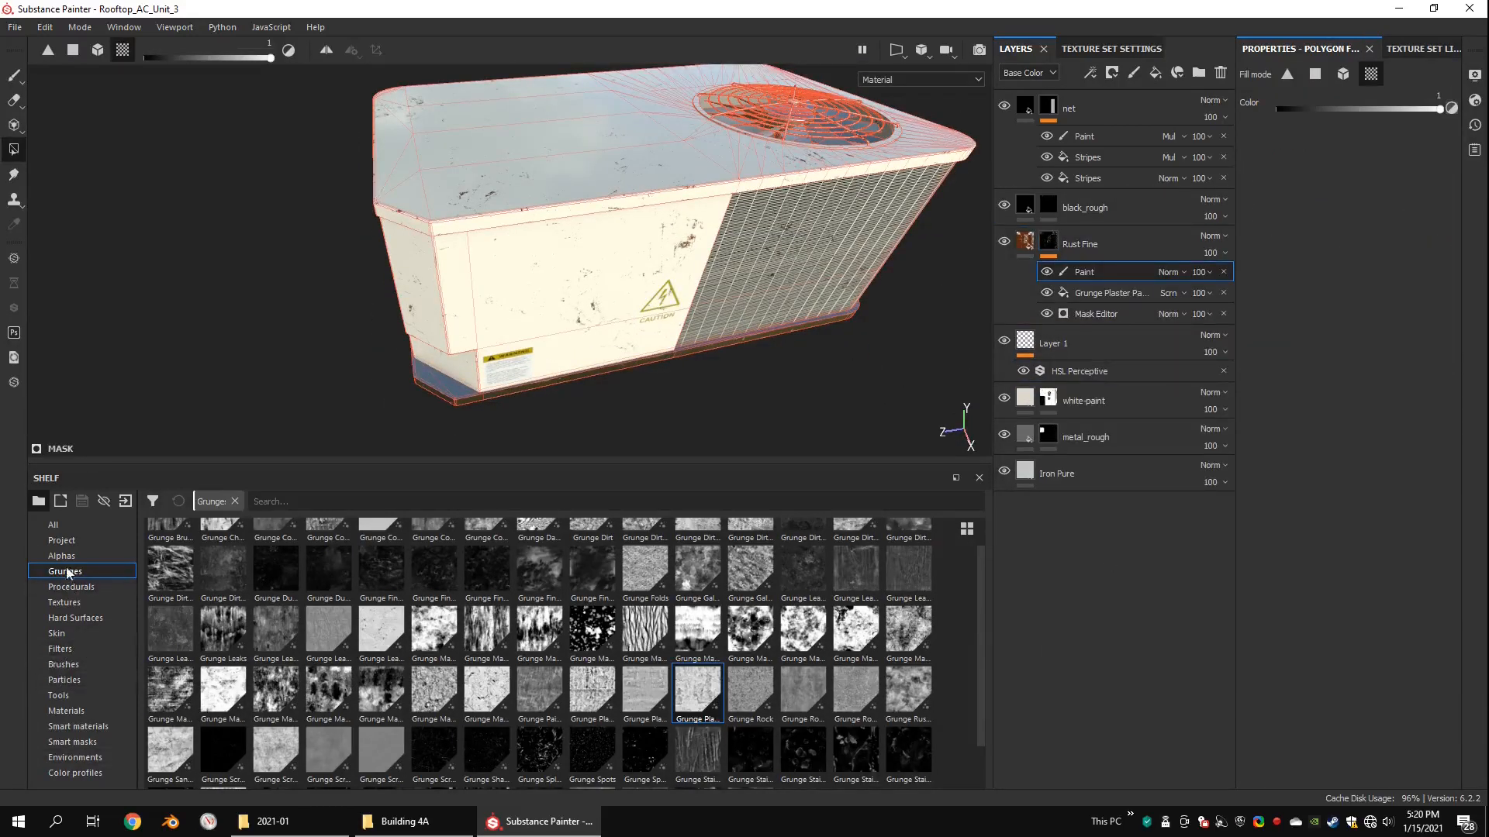
click(13, 75)
click(76, 668)
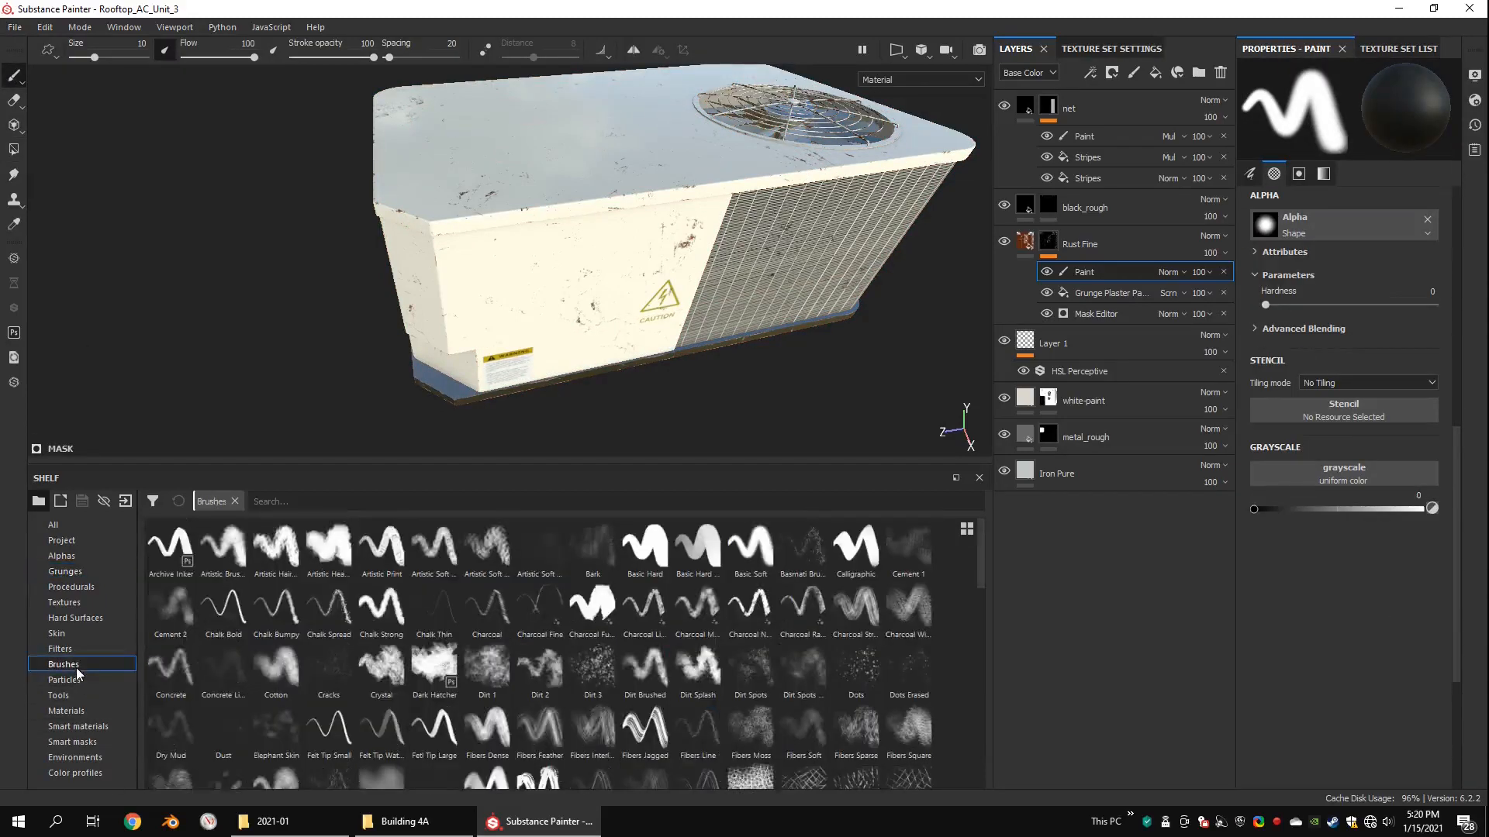
click(232, 668)
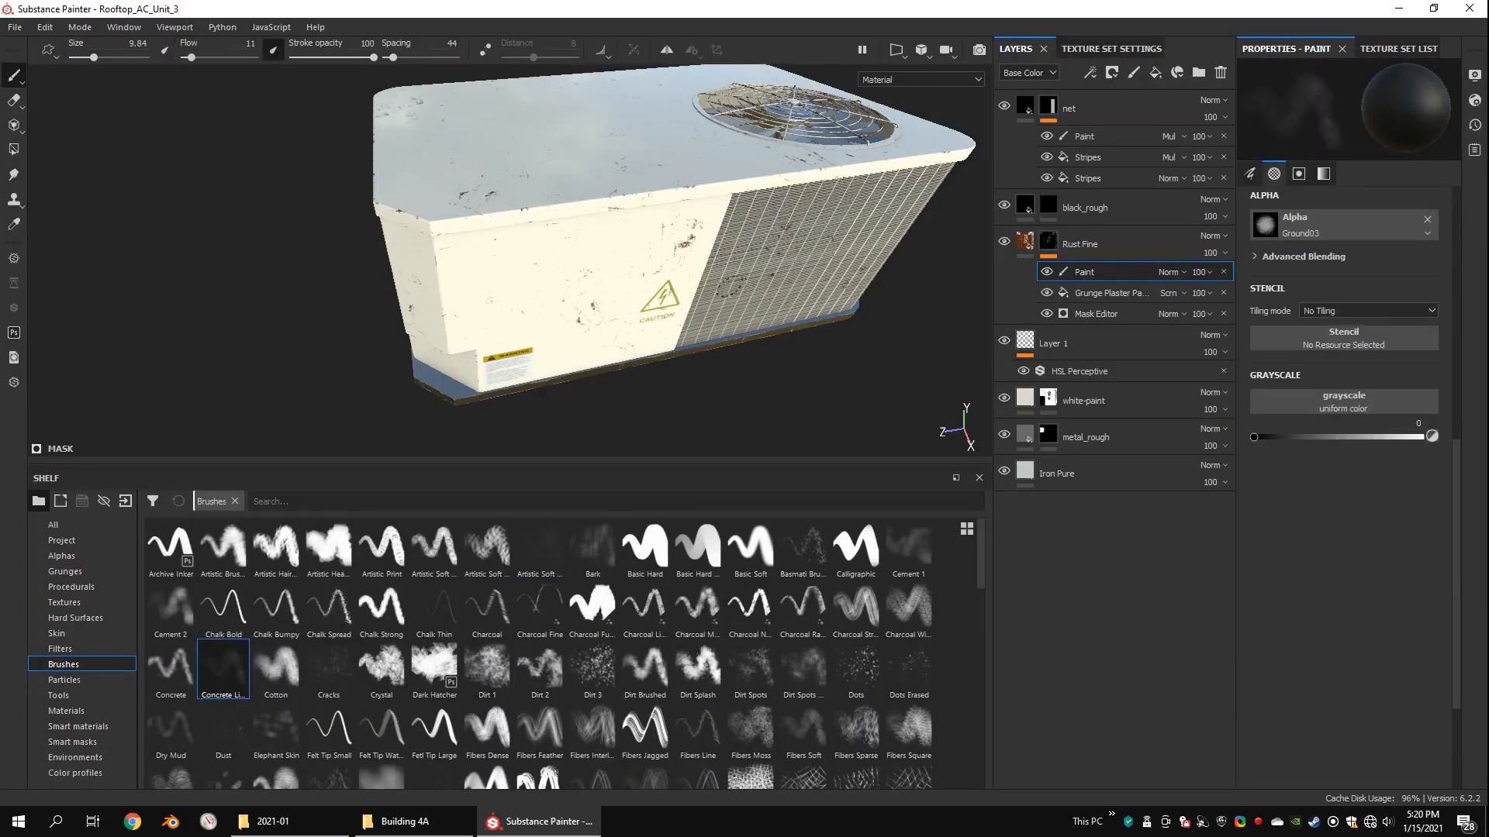
alt+drag(730, 286, 568, 273)
scroll(568, 272, up, 2)
Step: Load Grunge Map 006 as the brush stencil and turn on its Invert option
click(68, 571)
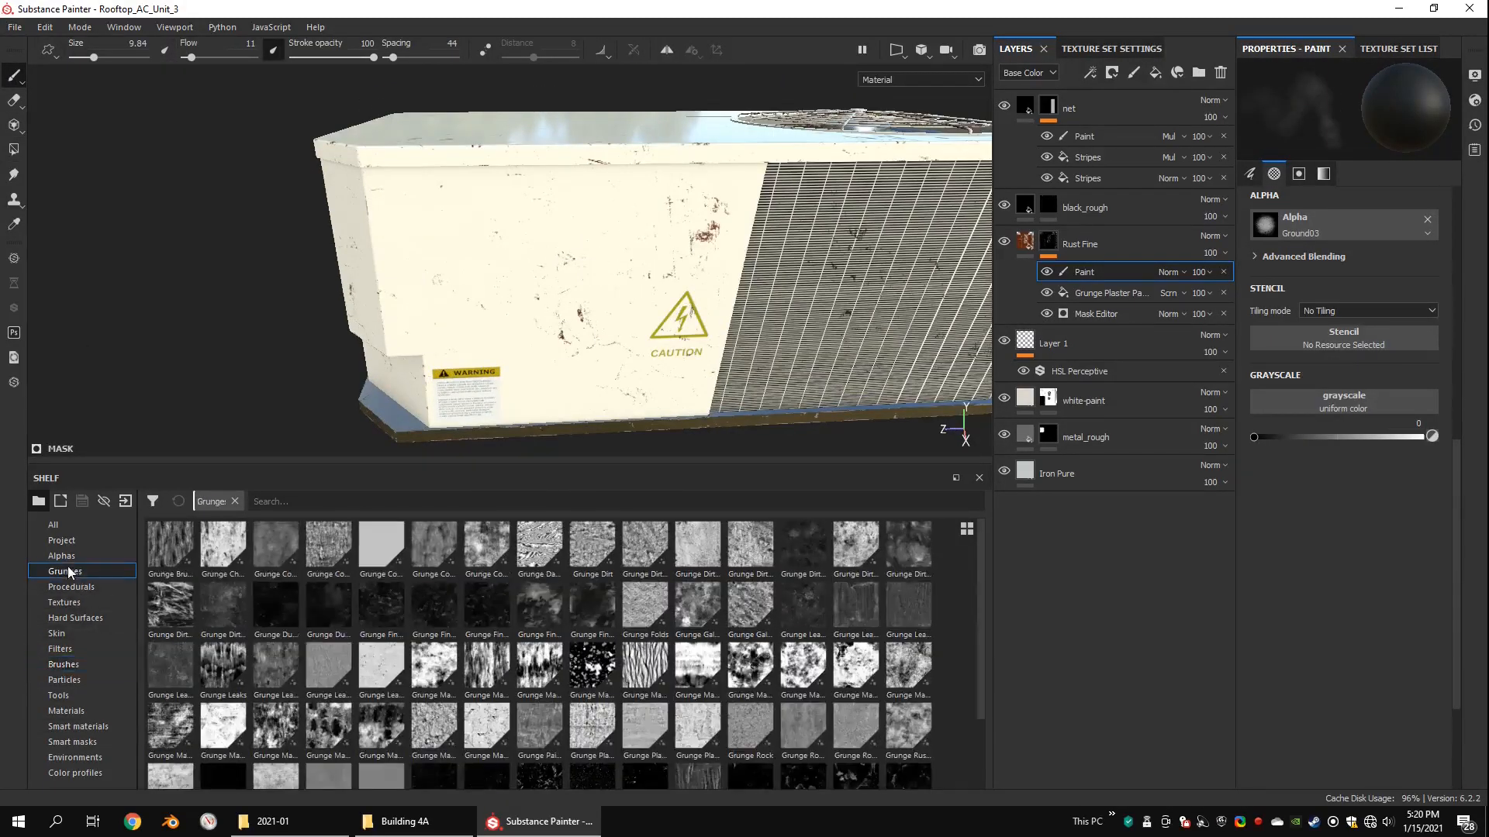
mouse_move(616, 282)
alt+mouse_down()
mouse_move(591, 282)
mouse_move(610, 329)
mouse_move(595, 288)
alt+mouse_up()
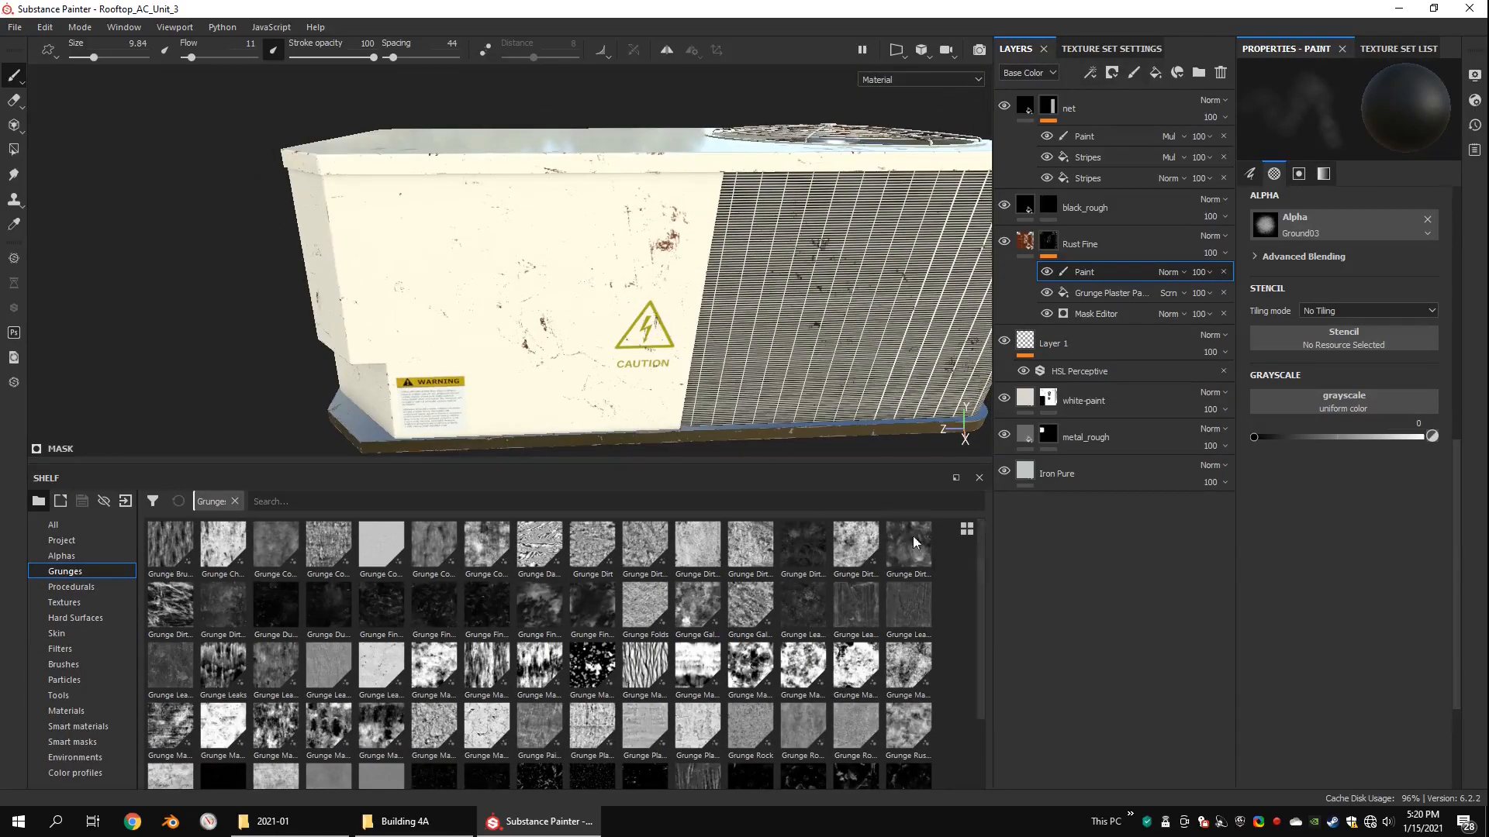
alt+drag(914, 543, 898, 533)
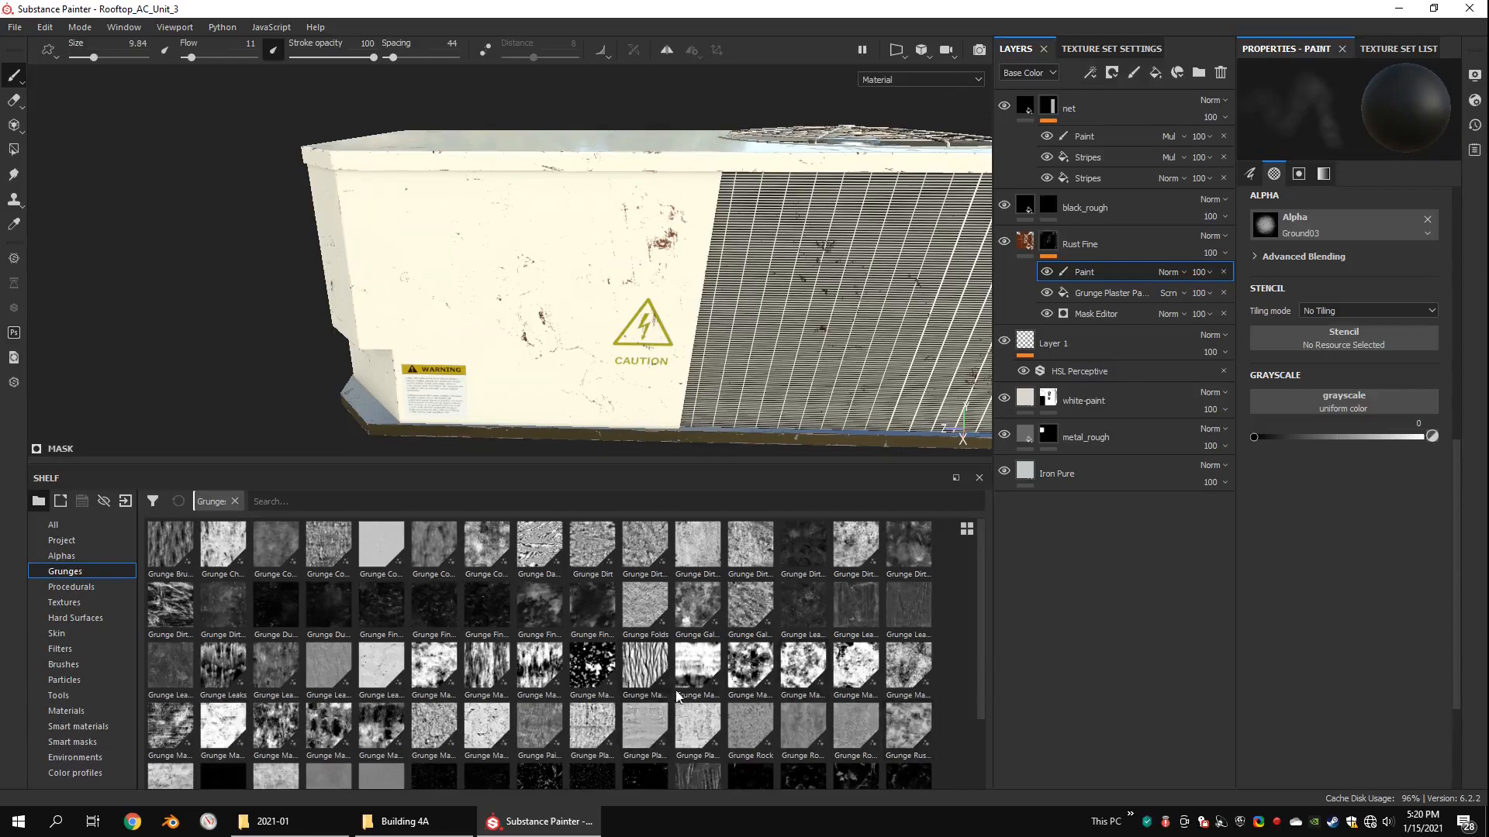
drag(1368, 345, 1364, 348)
drag(630, 380, 633, 298)
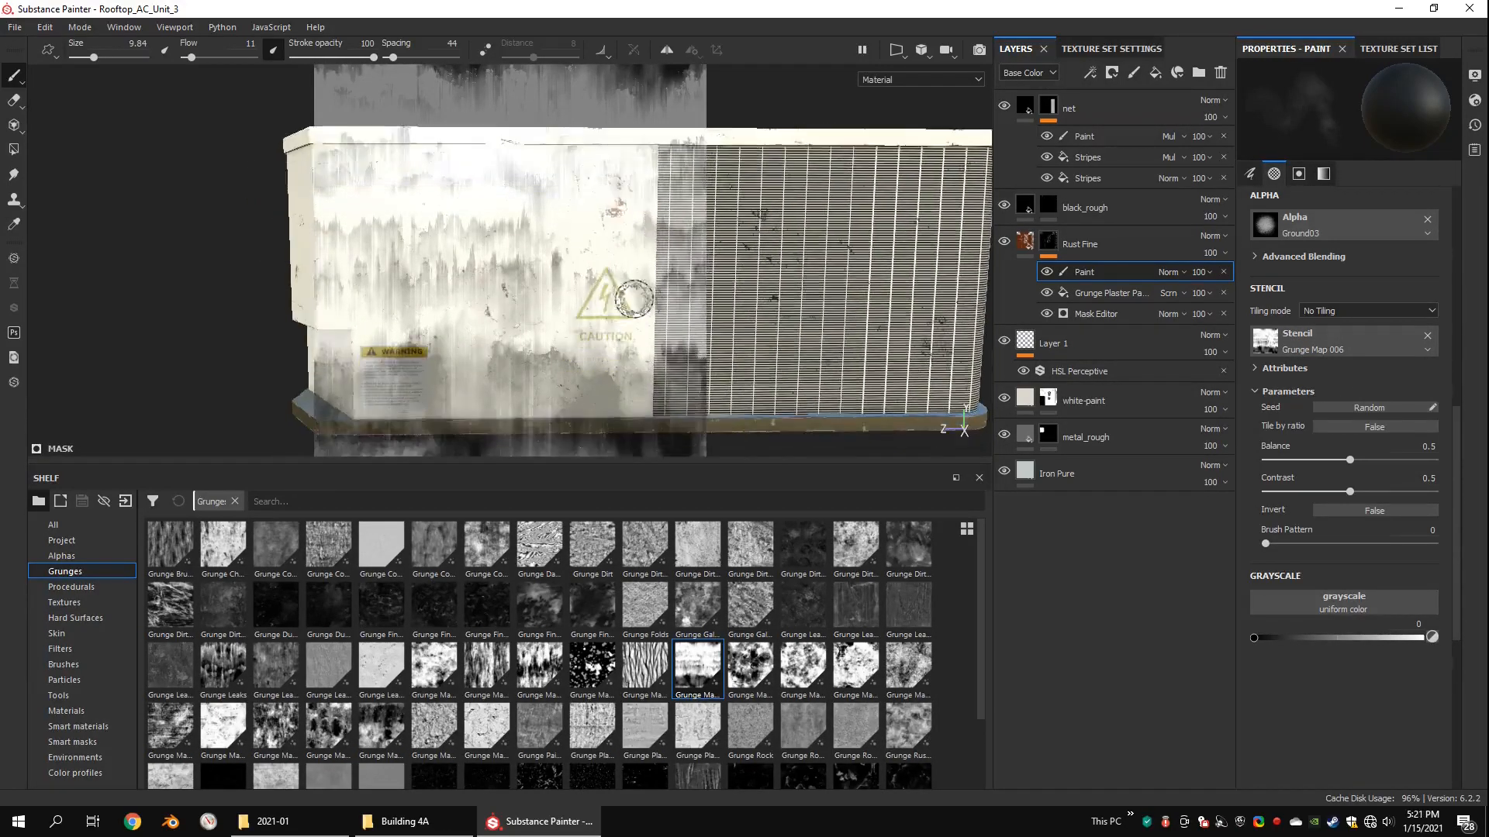
click(1372, 512)
click(1374, 511)
Step: Line up the Caution-sign panel under the stencil and switch the paint grayscale value to 1
scroll(643, 232, up, 1)
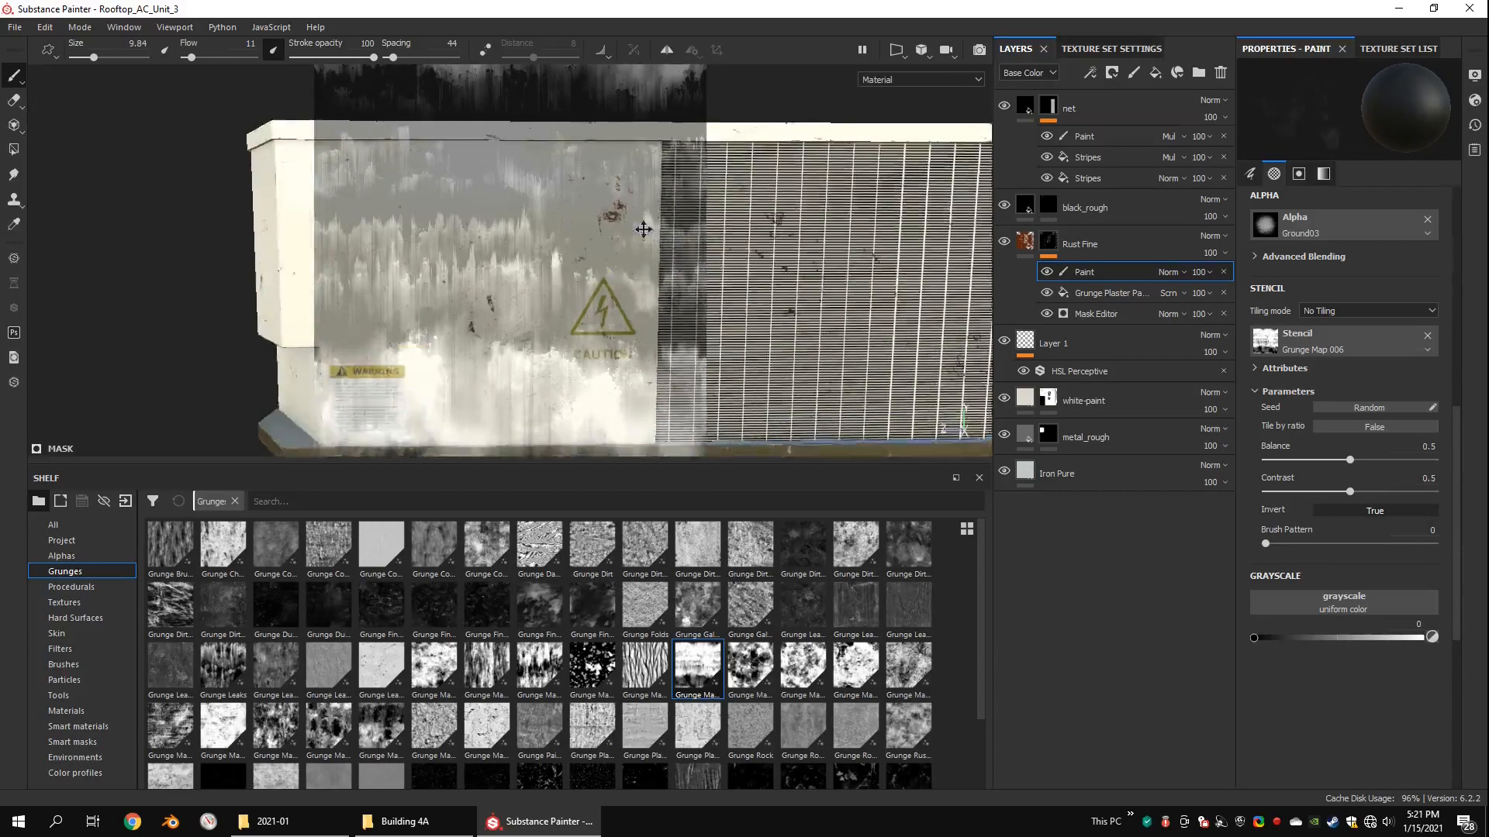
alt+middle_drag(643, 226, 659, 163)
middle_drag(556, 255, 555, 282)
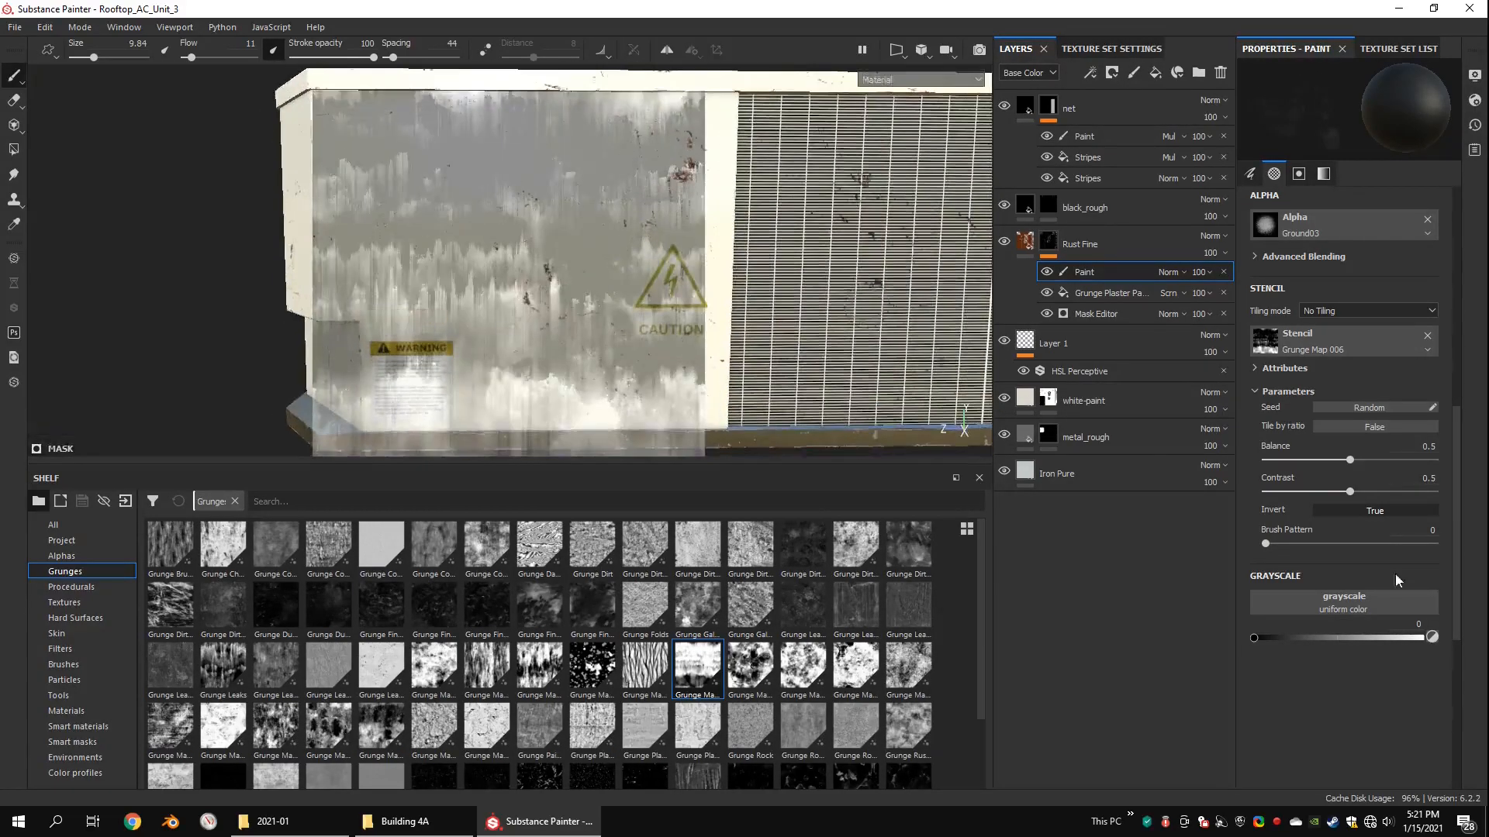
alt+drag(543, 241, 578, 236)
alt+middle_drag(578, 236, 563, 253)
key(x)
scroll(593, 241, up, 3)
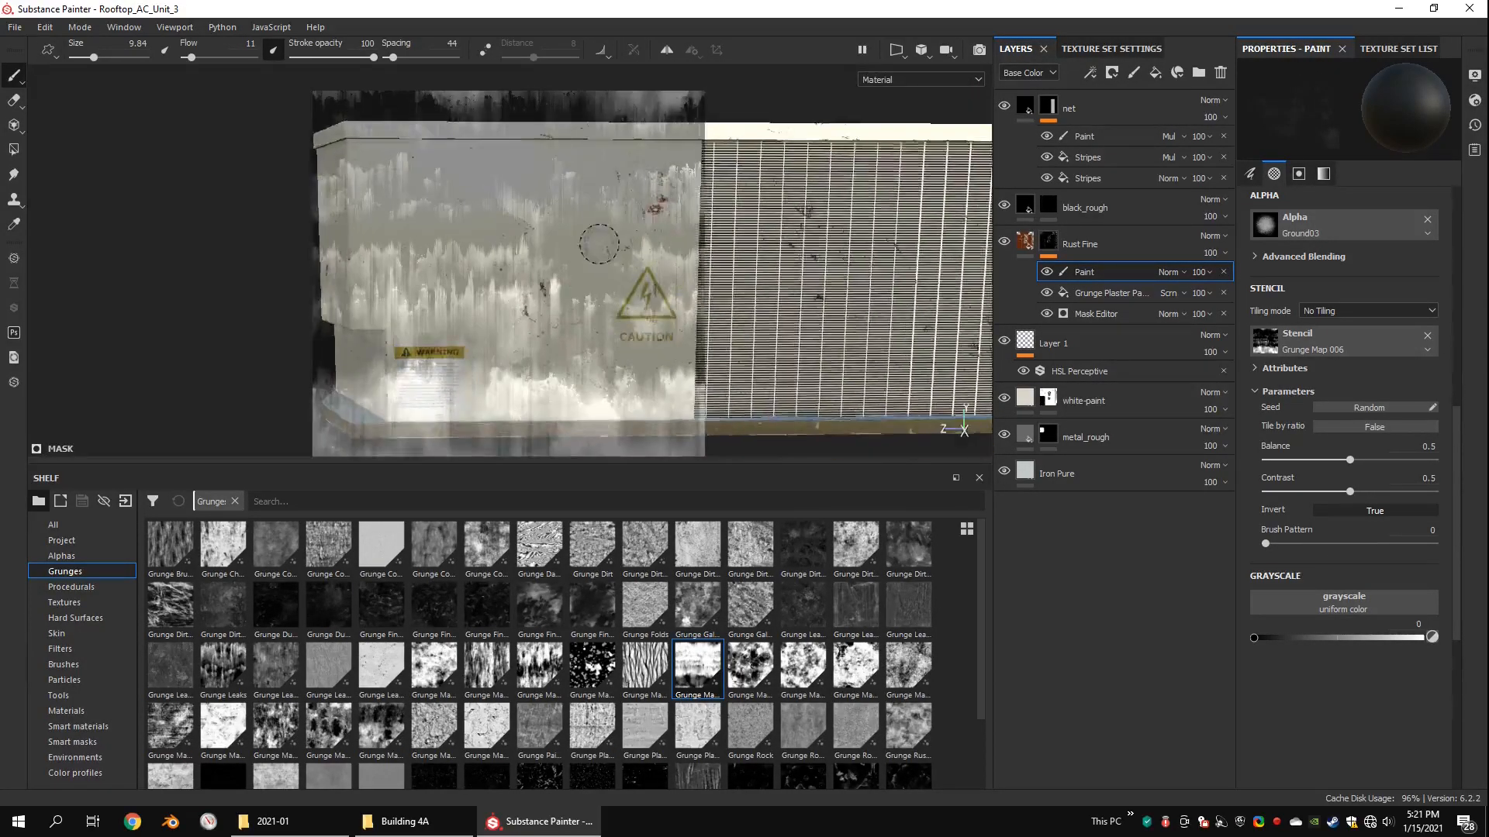
Step: Paint rust through the stencil below the top edge of the side panel, above the Caution sign
right_drag(598, 243, 697, 255)
middle_drag(641, 164, 638, 233)
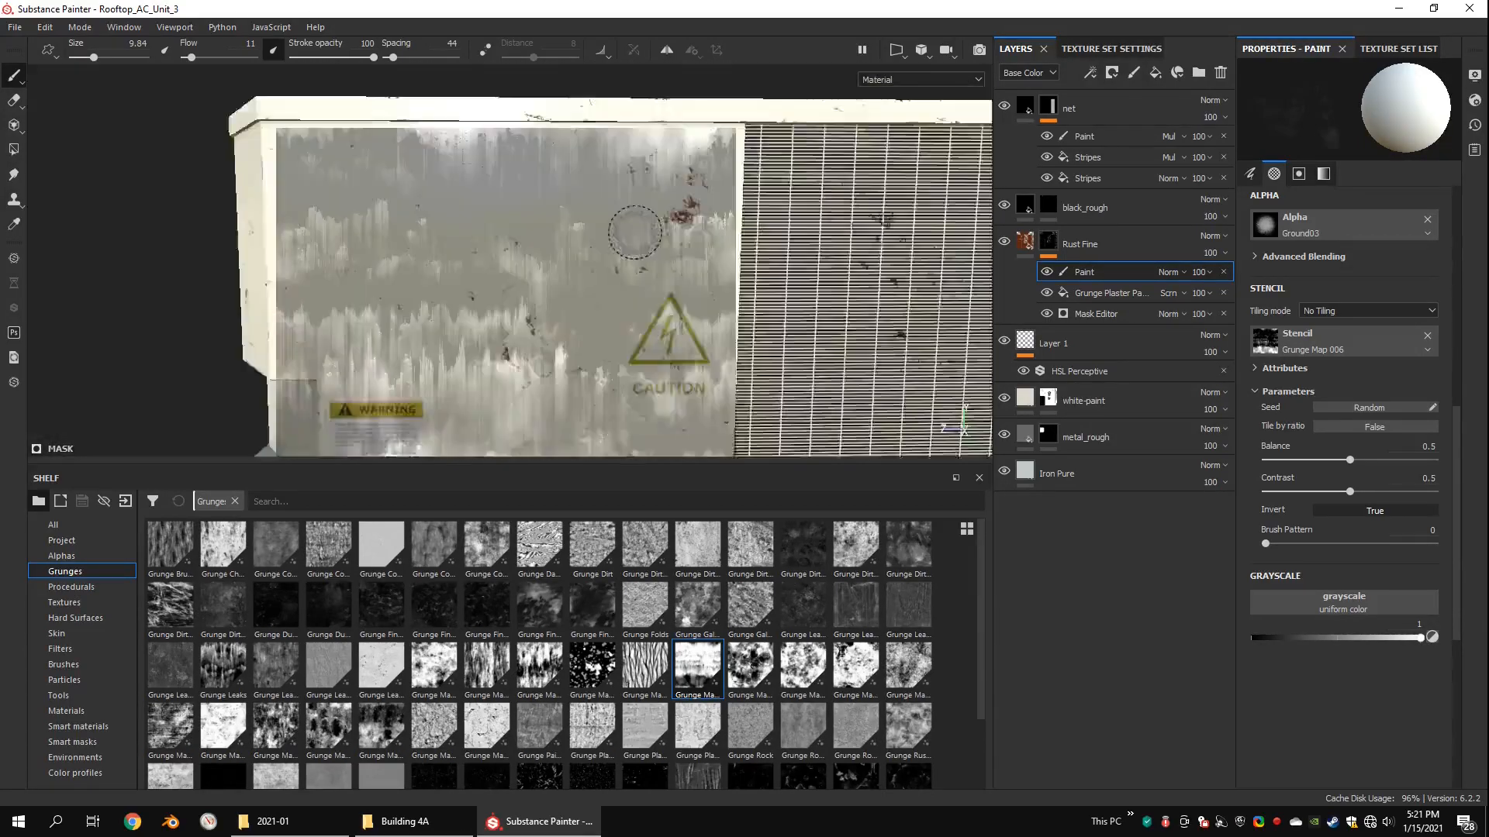
scroll(628, 204, up, 2)
scroll(625, 200, down, 1)
alt+drag(624, 199, 643, 189)
drag(650, 141, 640, 154)
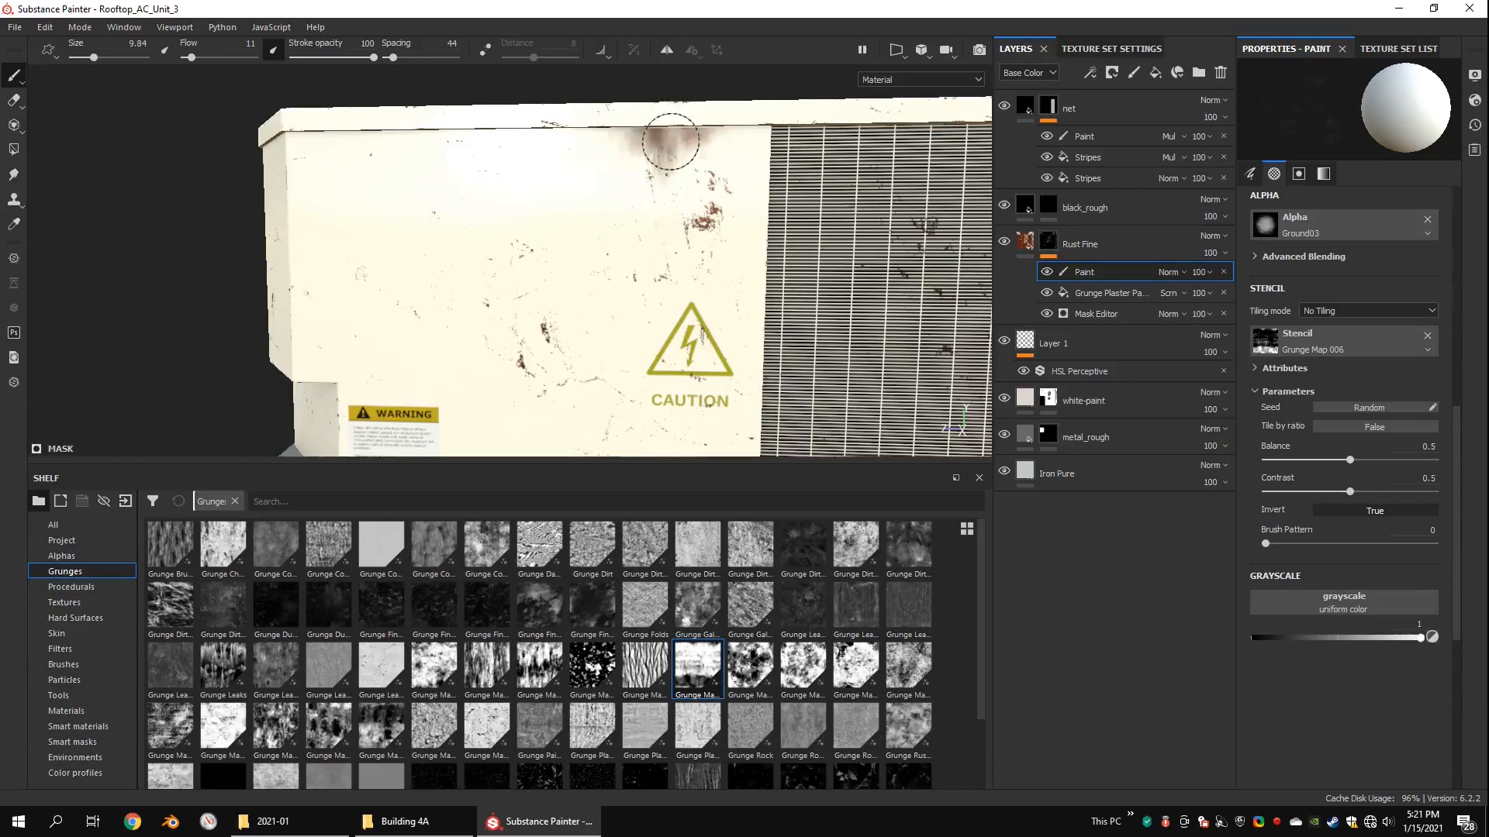
drag(583, 127, 606, 134)
Step: Shift the unit relative to the stencil and paint more rust streaks under the top edge, working towards the end face
alt+middle_drag(465, 225, 532, 292)
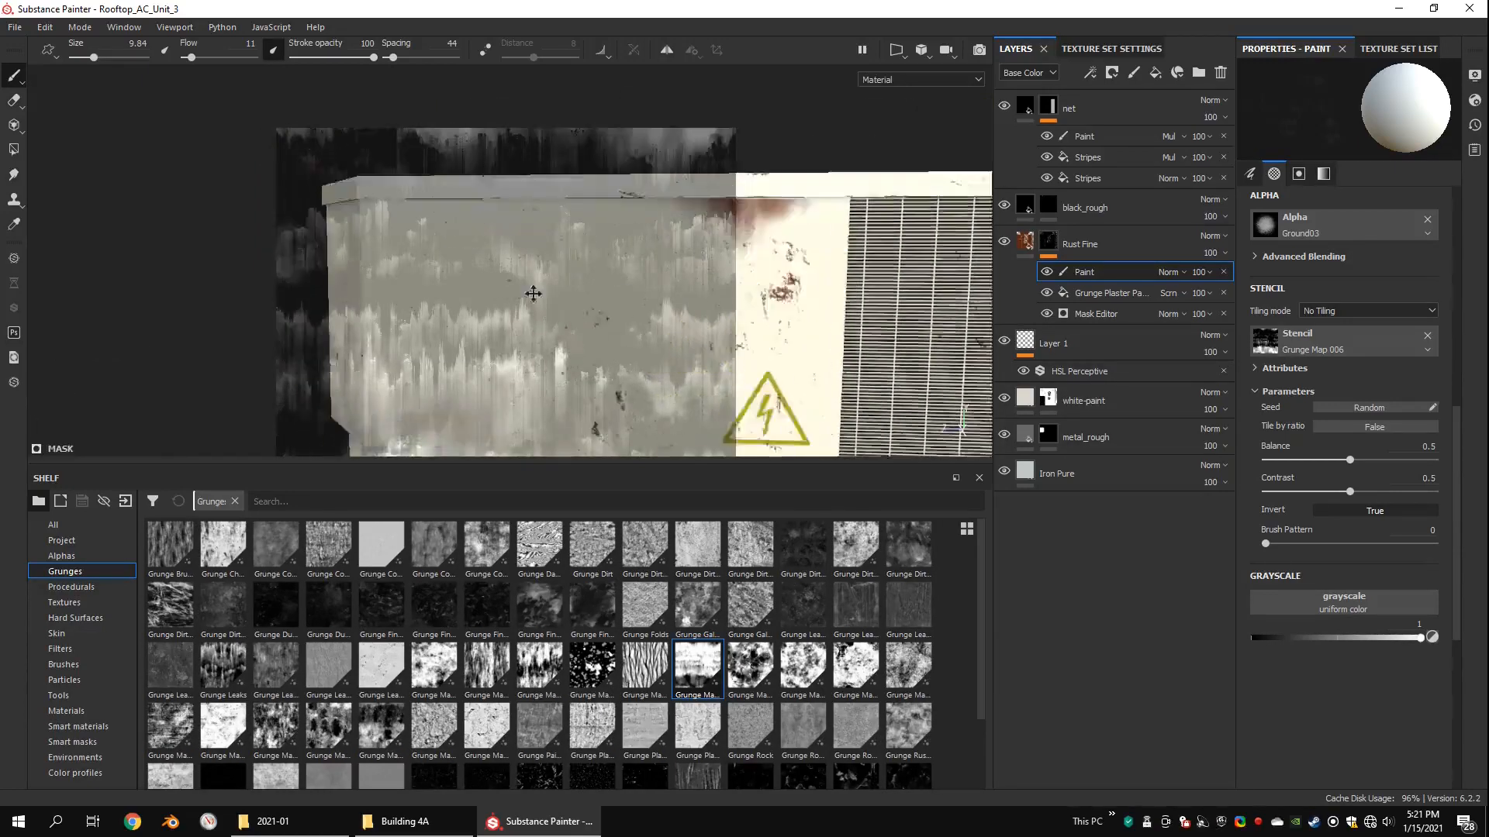
mouse_move(535, 294)
alt+mouse_down()
mouse_move(644, 313)
mouse_move(629, 344)
mouse_move(614, 335)
alt+mouse_up()
middle_drag(608, 353, 596, 312)
alt+drag(593, 328, 584, 333)
ctrl+right_drag(548, 322, 537, 323)
mouse_move(548, 321)
mouse_down()
mouse_move(547, 373)
mouse_move(558, 309)
mouse_up()
alt+middle_drag(558, 310, 884, 194)
Step: Set the stencil's balance to 0.55 and contrast to 0.27, and frame the end face with a brush size of 9.11
mouse_move(1347, 493)
mouse_down()
mouse_move(1310, 494)
mouse_move(1360, 467)
mouse_up()
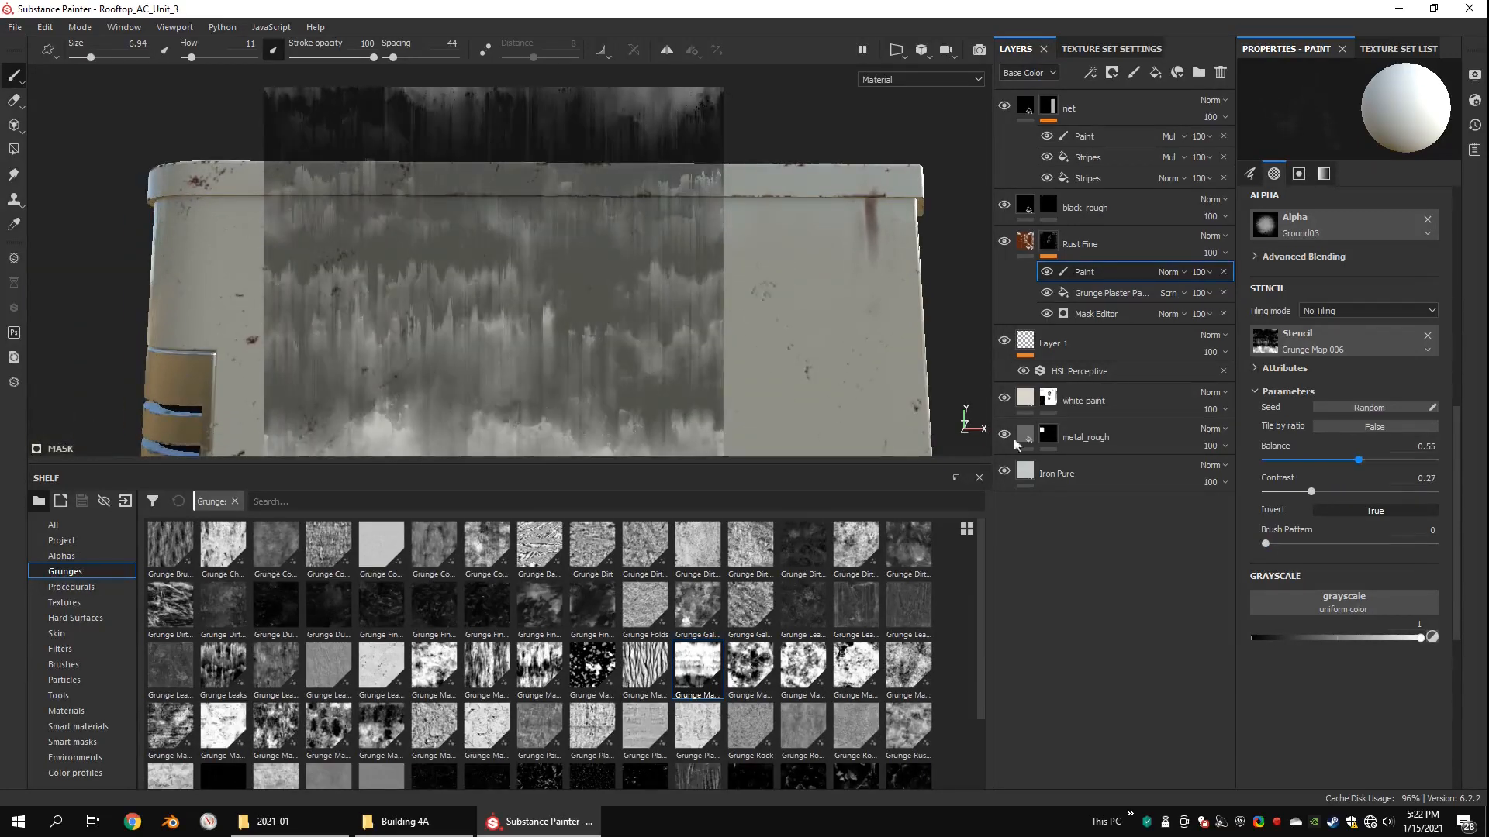
alt+middle_drag(599, 364, 767, 299)
alt+right_drag(768, 300, 591, 214)
mouse_move(591, 214)
alt+mouse_down()
mouse_move(532, 219)
mouse_move(469, 121)
mouse_move(465, 194)
alt+mouse_up()
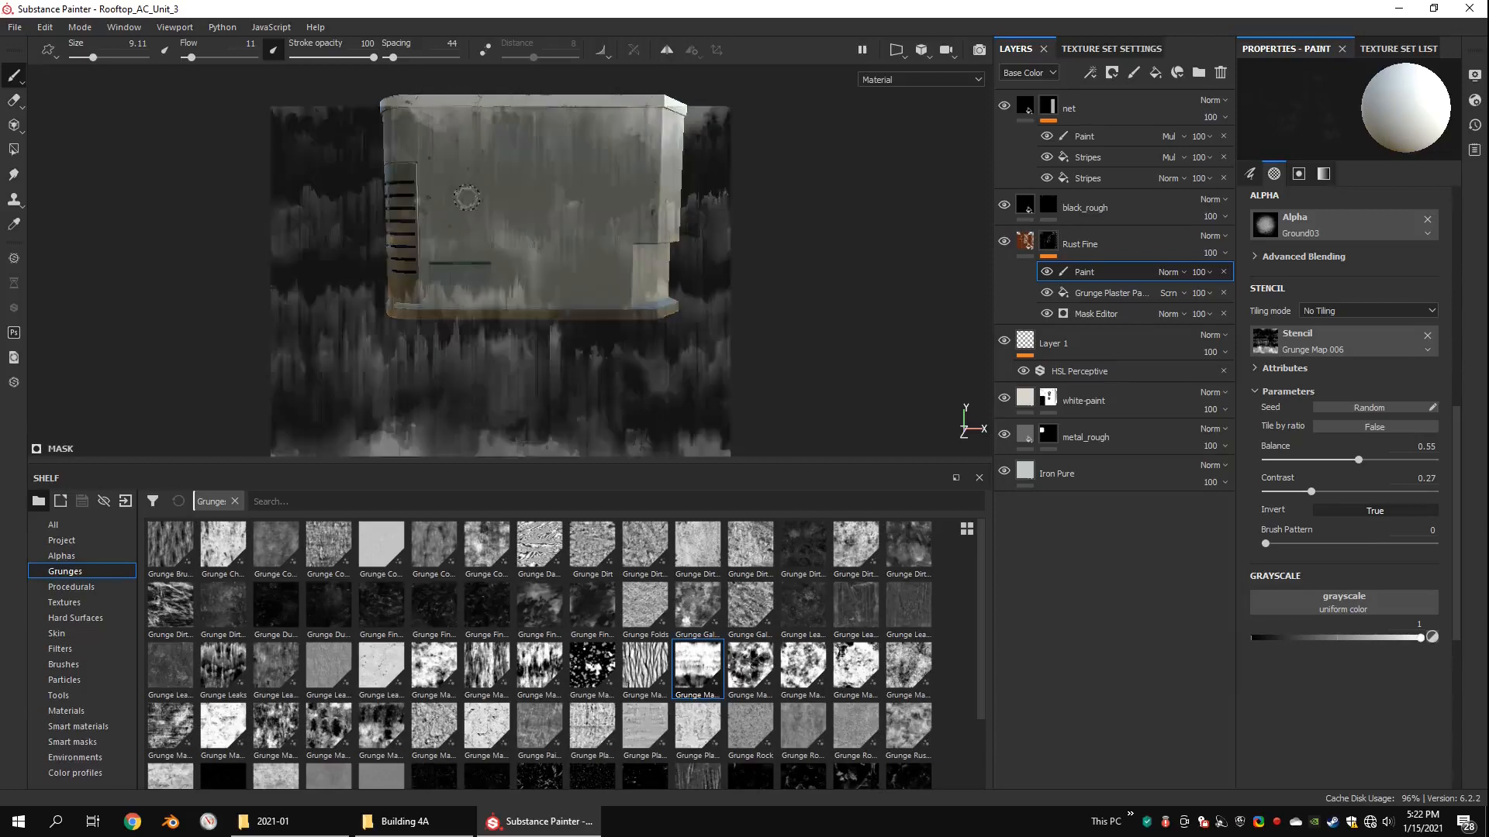
Step: Paint rust streaks through the stencil down from the top edge of the end face with the louvred corner
drag(486, 107, 486, 180)
drag(426, 104, 425, 135)
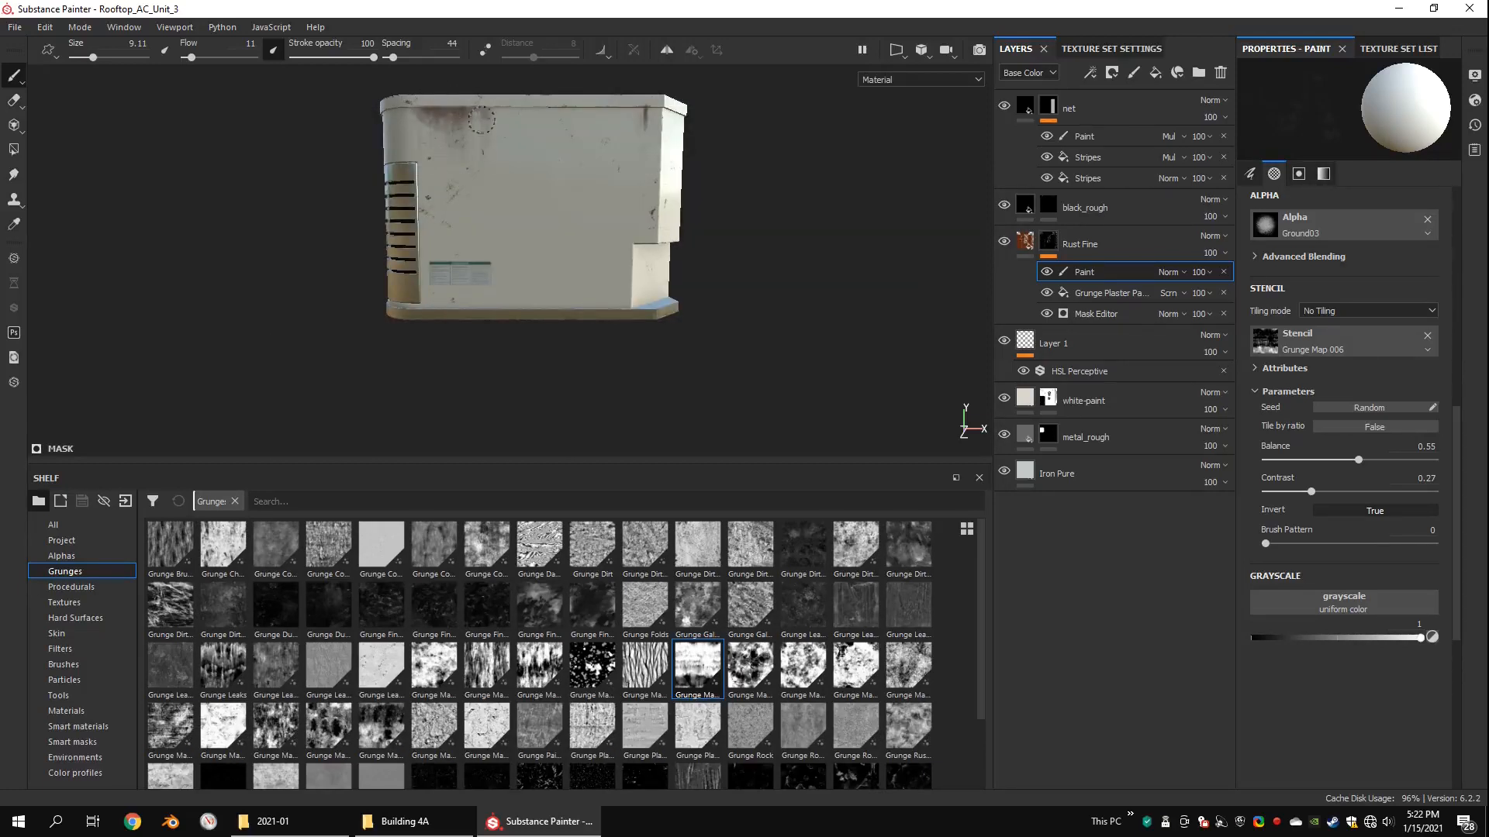
alt+drag(426, 118, 539, 126)
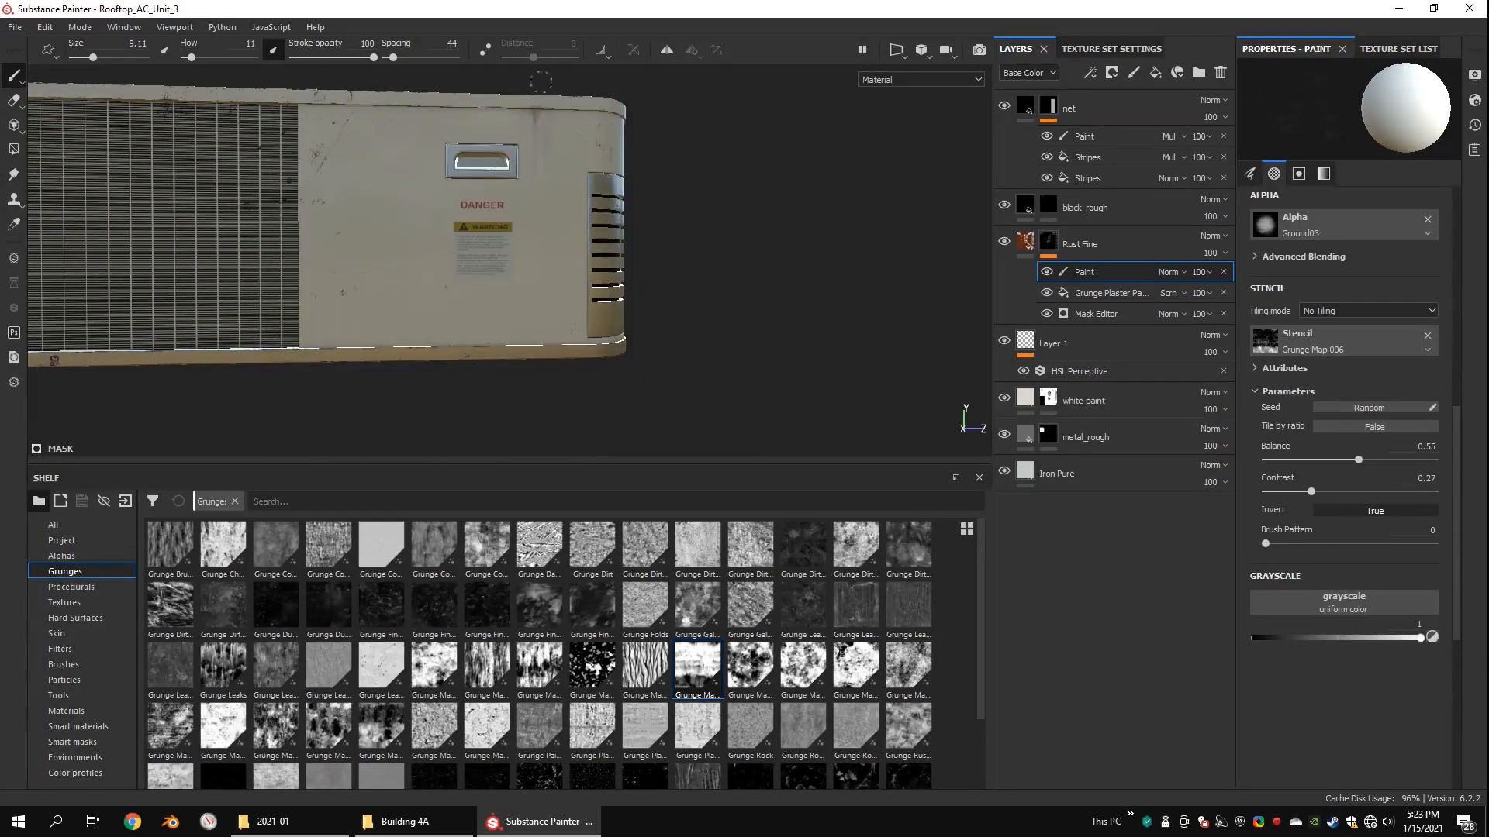
Step: Remove the stencil from the brush and duplicate the Rust Fine layer
alt+drag(494, 117, 396, 138)
click(1427, 337)
alt+drag(659, 225, 496, 256)
click(1044, 249)
key(ctrl+d)
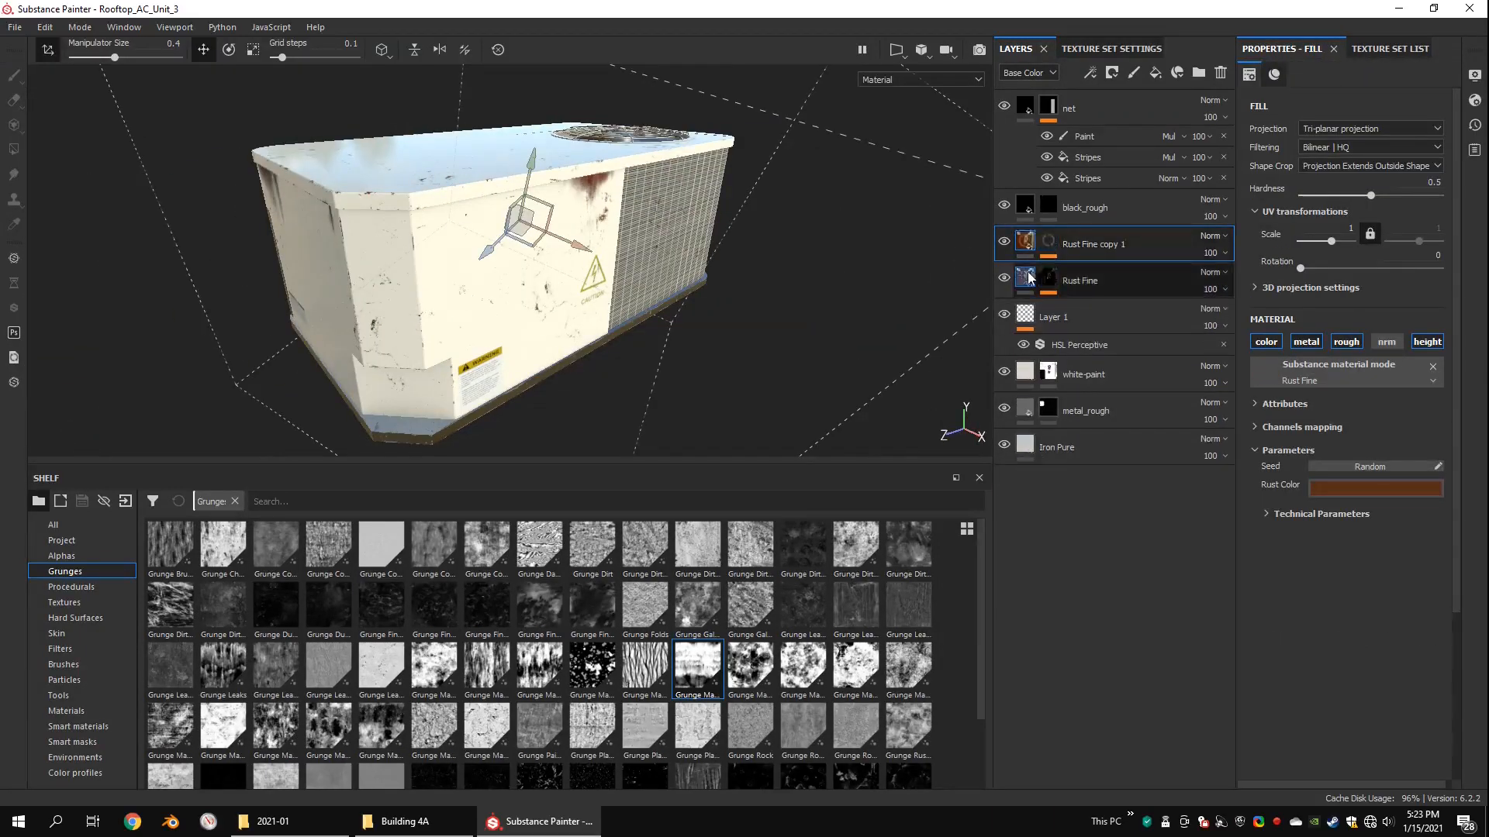
Step: Change the rust color of the lower Rust Fine layer to a bright amber yellow
click(1374, 488)
click(1407, 627)
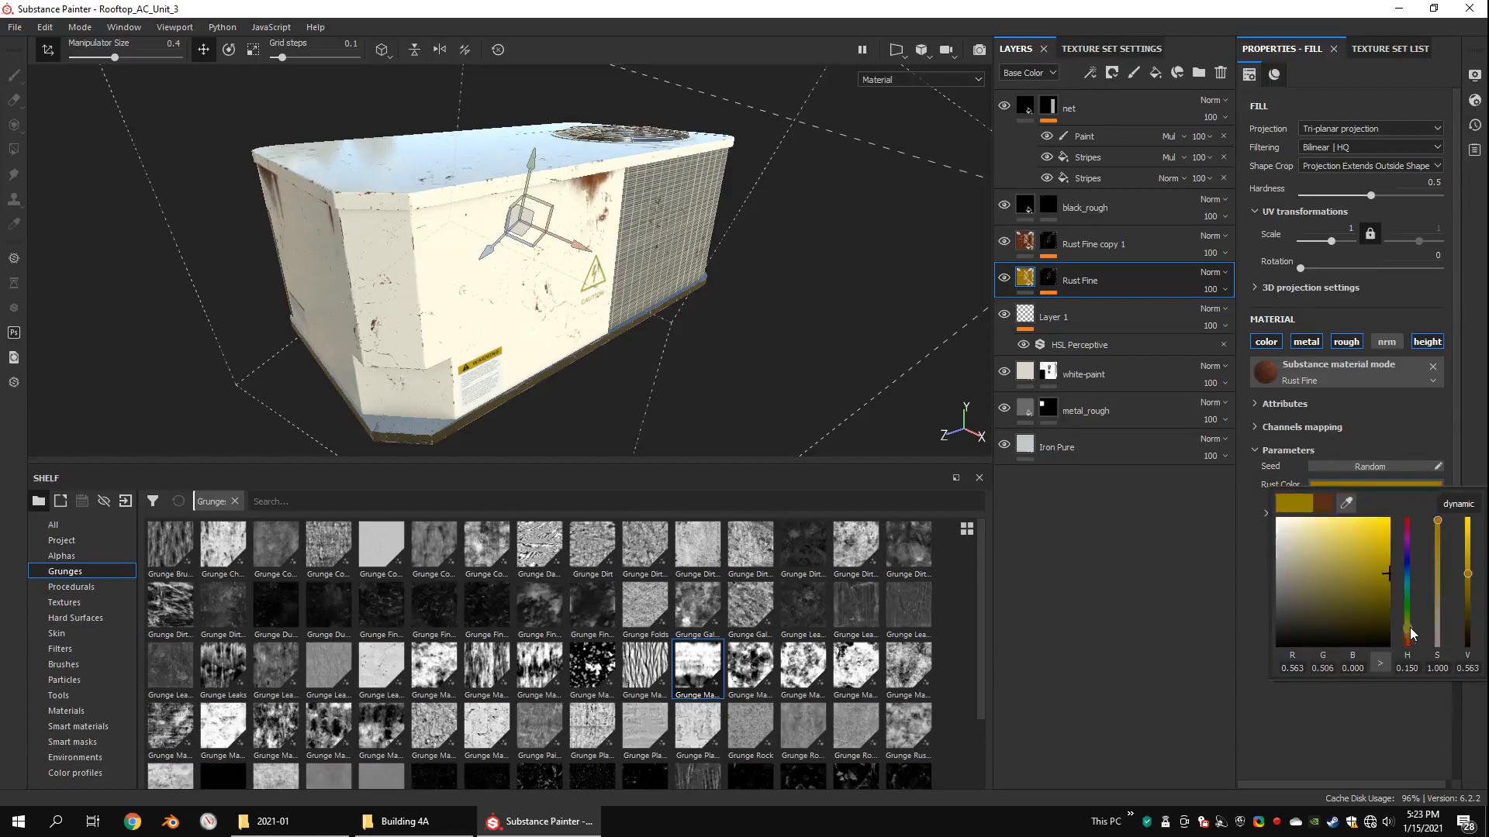
scroll(641, 240, up, 3)
mouse_move(641, 239)
alt+mouse_down()
mouse_move(618, 190)
mouse_move(616, 232)
alt+mouse_up()
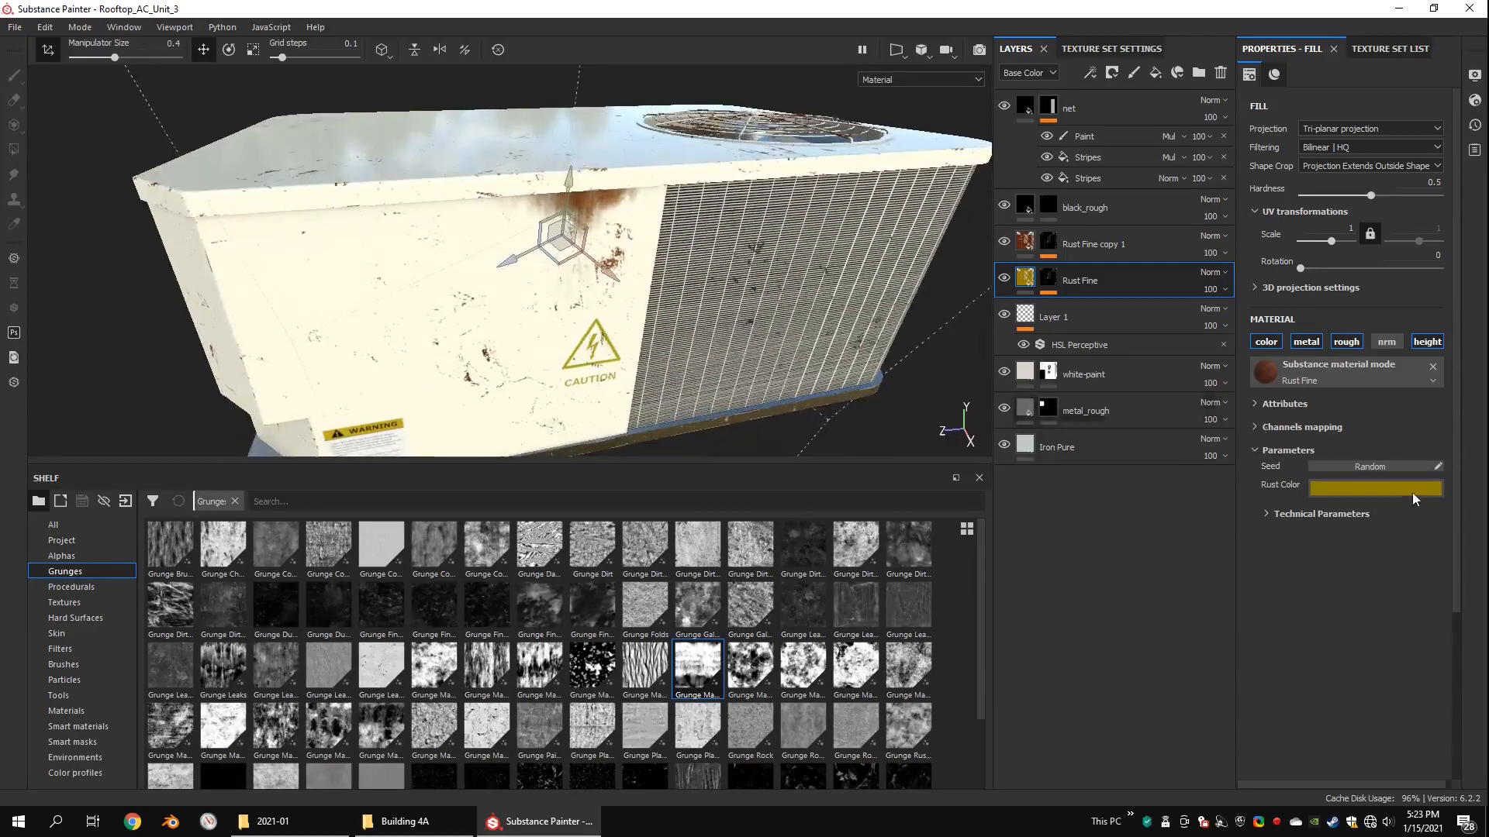
click(1411, 488)
drag(1405, 552, 1409, 541)
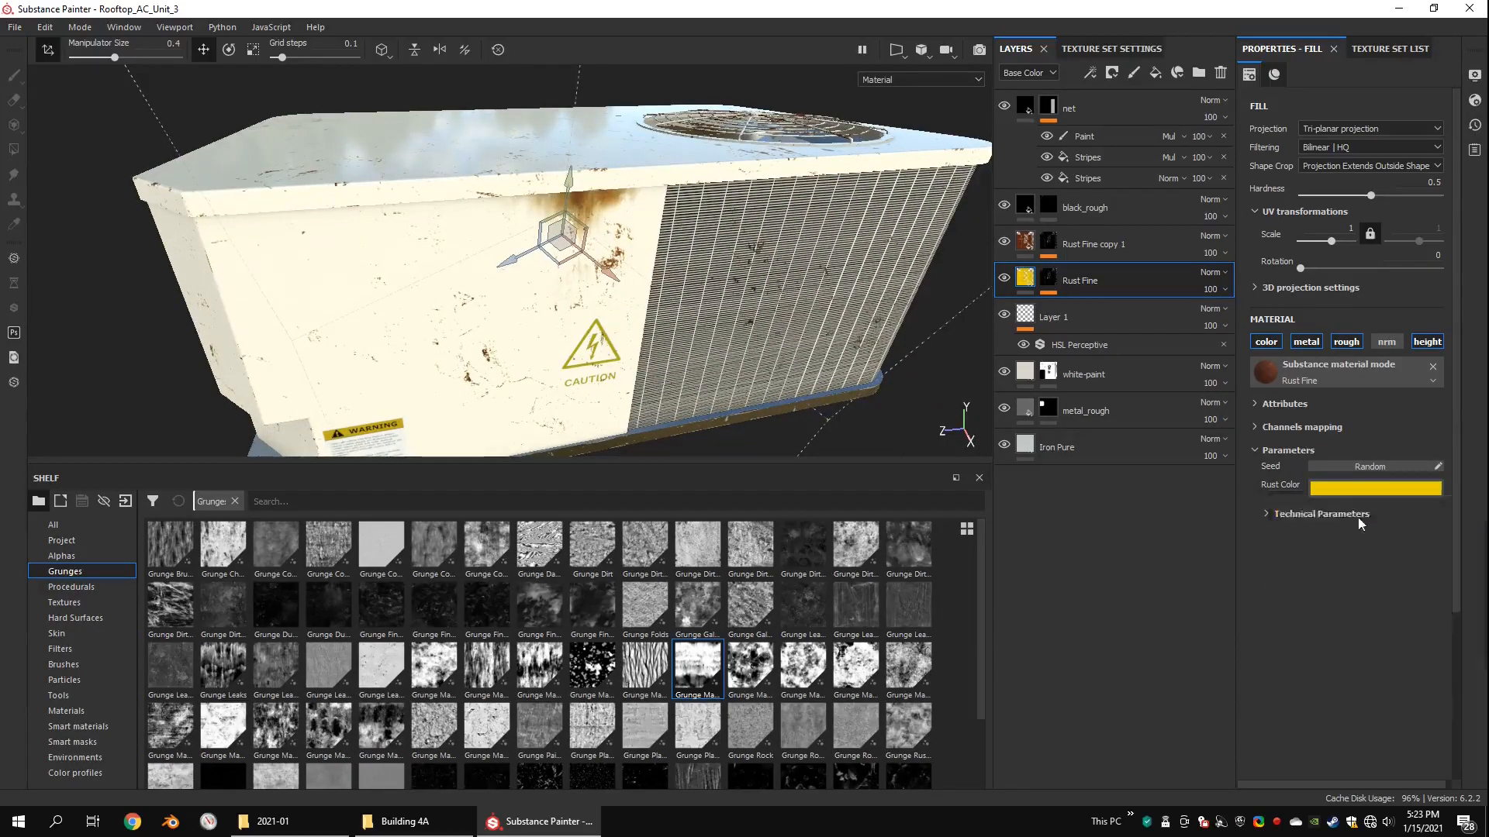
alt+drag(686, 282, 676, 234)
click(1411, 498)
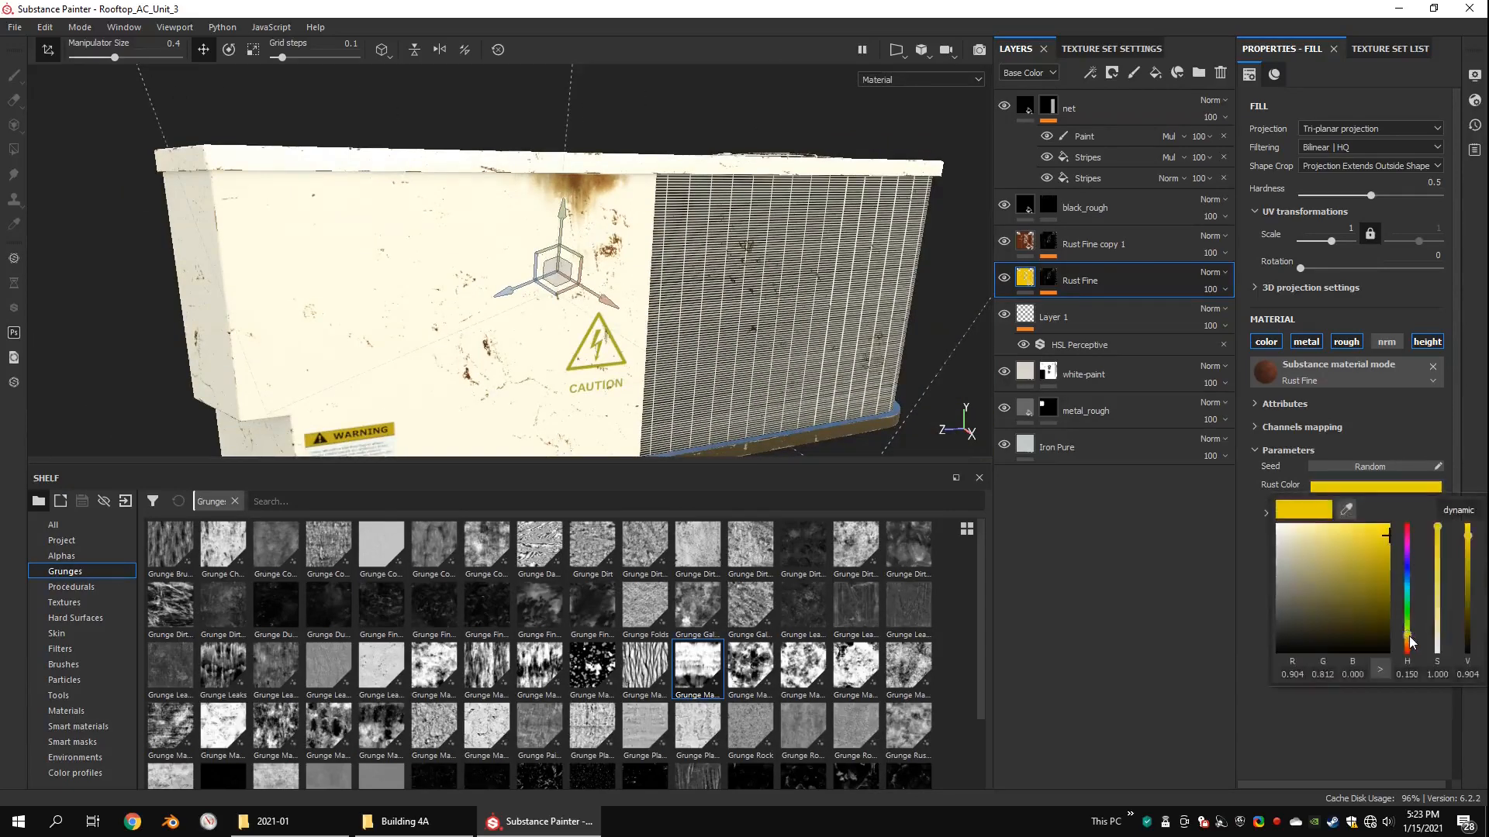
click(1408, 639)
Step: Examine the two-tone rust on the louvred corner, side panel, grille and decals from several sides of the unit
alt+drag(326, 241, 557, 242)
shift+right_drag(558, 244, 673, 242)
scroll(671, 245, down, 3)
alt+drag(620, 262, 756, 262)
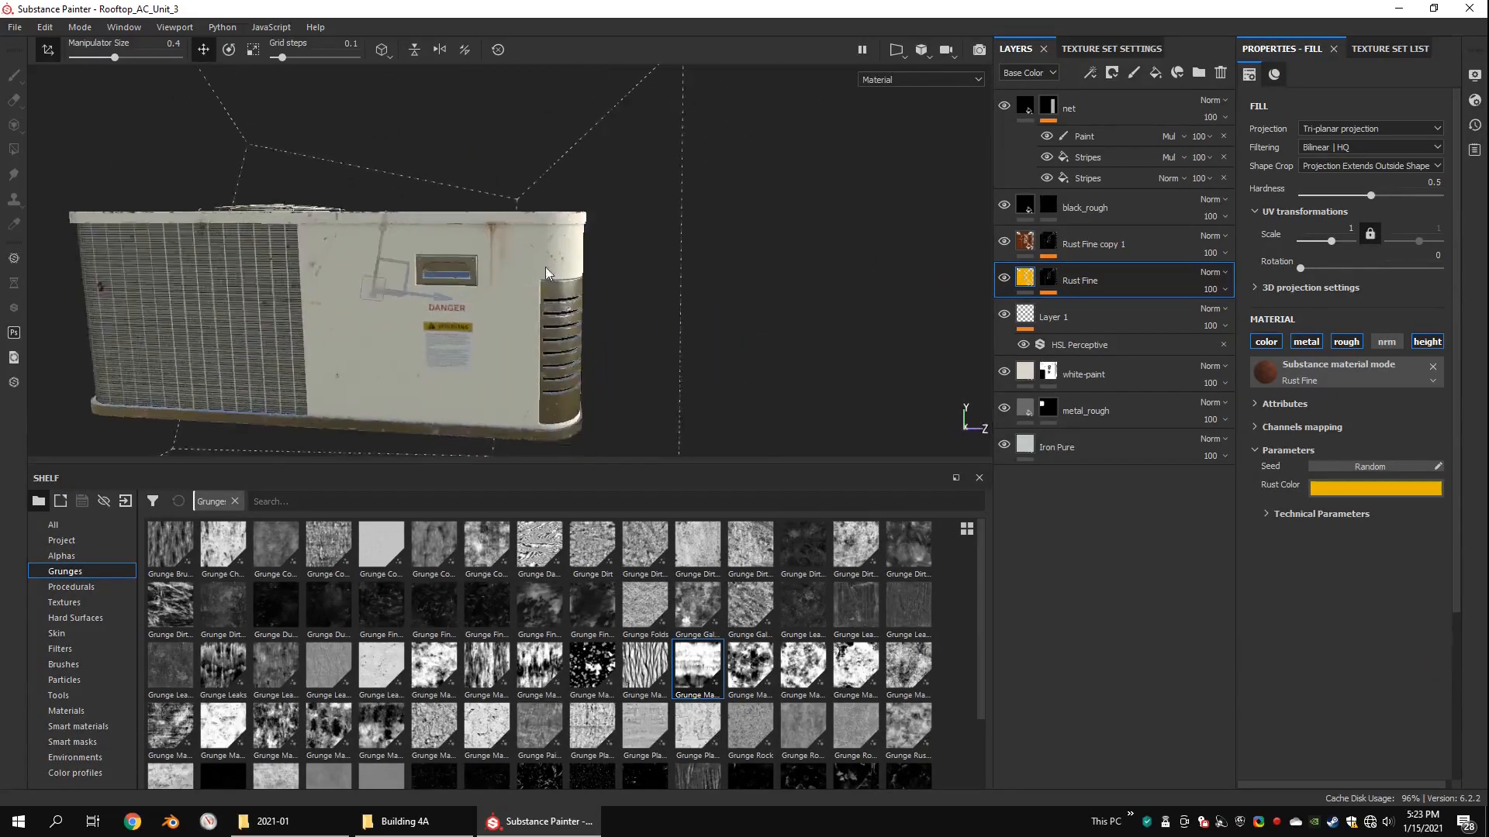
shift+right_drag(543, 264, 621, 266)
scroll(620, 266, up, 2)
scroll(620, 266, down, 2)
alt+drag(620, 266, 262, 239)
shift+right_drag(263, 237, 426, 218)
alt+drag(426, 223, 387, 247)
scroll(389, 247, up, 1)
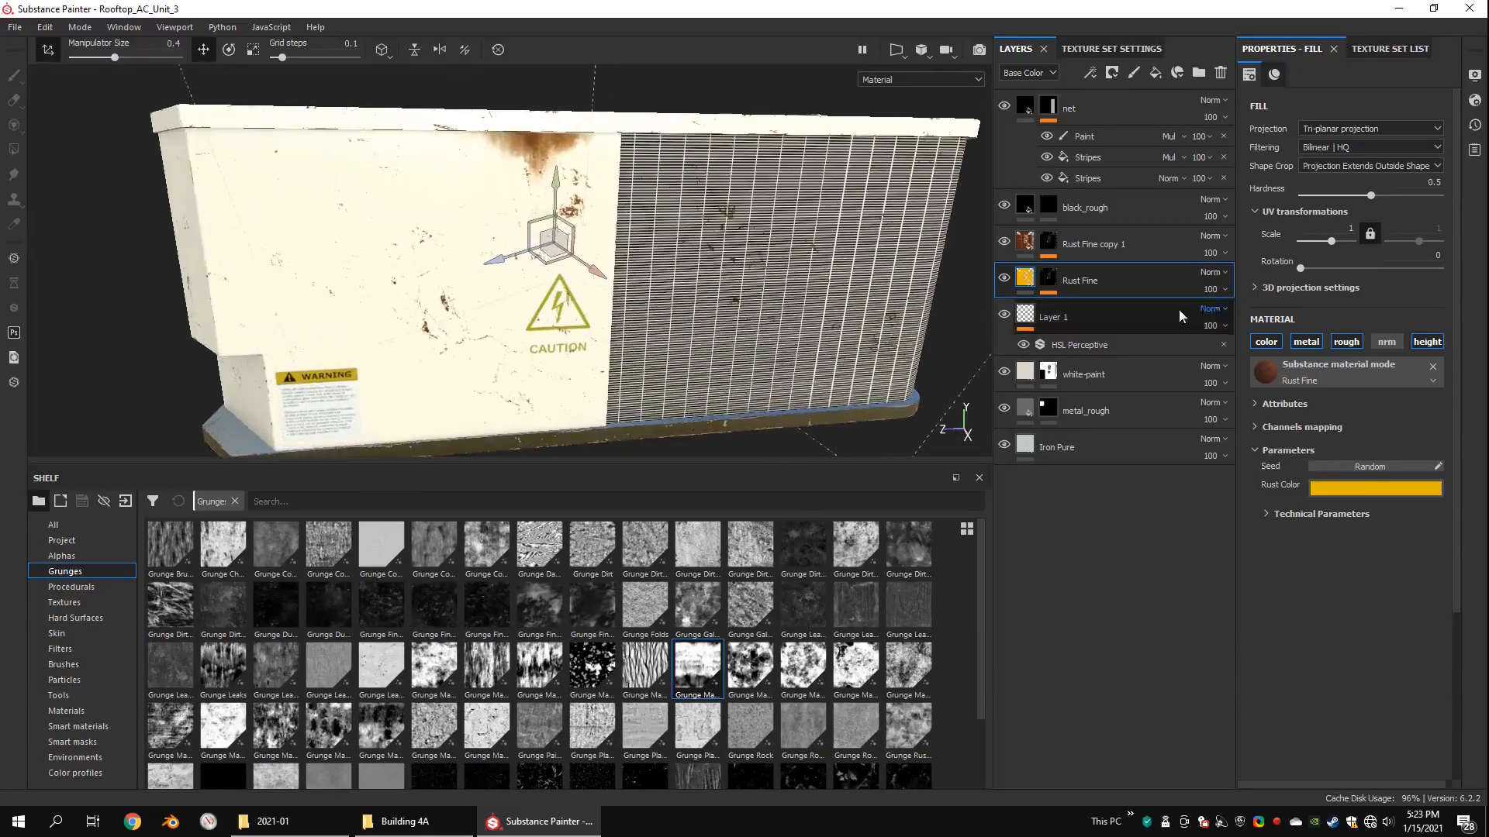
Step: Hide the lower Rust Fine layer and set Grunge Plaster Painted in the upper copy's mask to balance 0.22 and contrast 0
click(1050, 245)
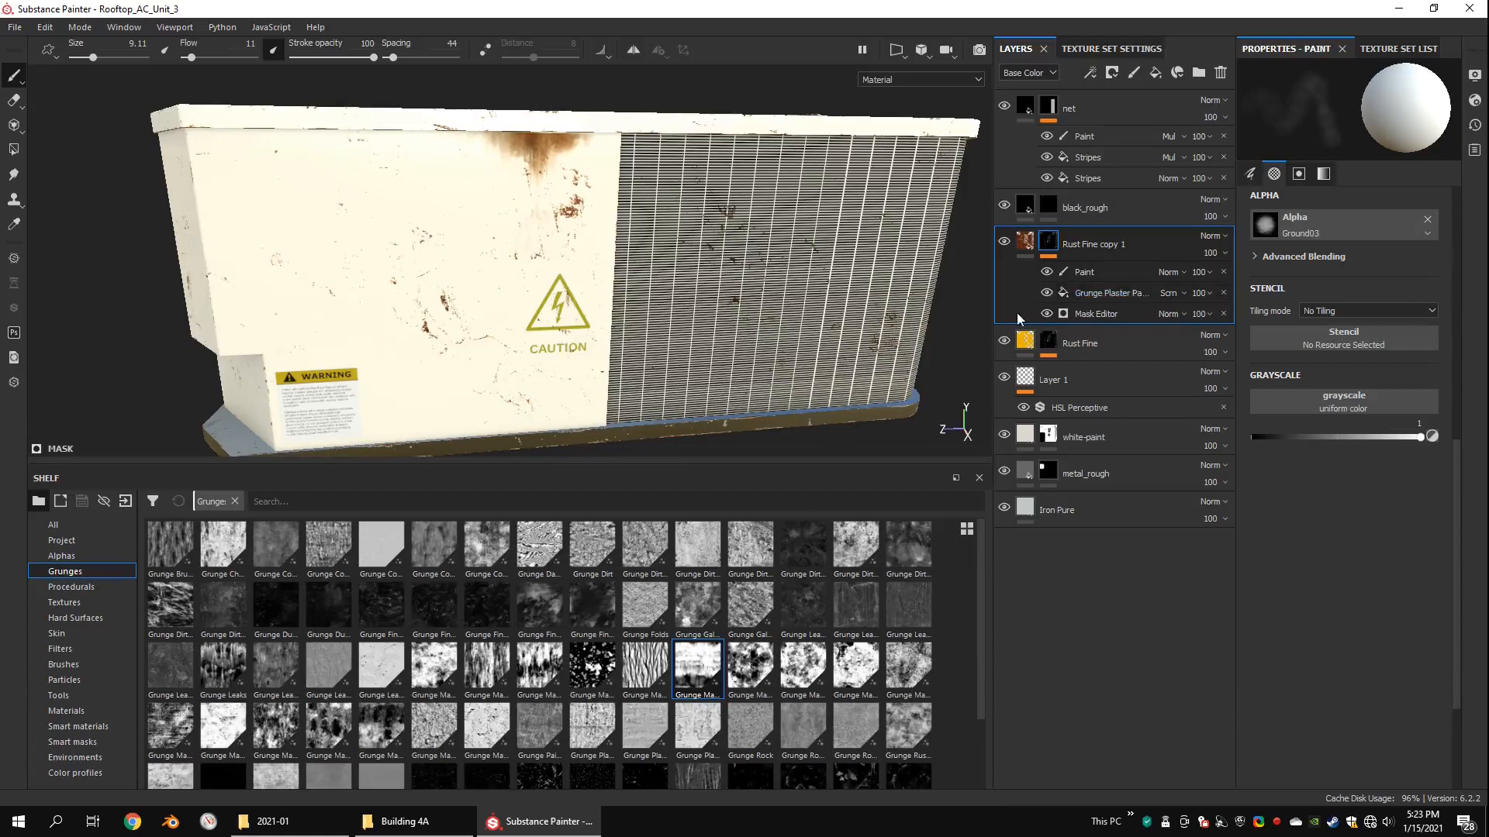
click(1004, 341)
click(1101, 293)
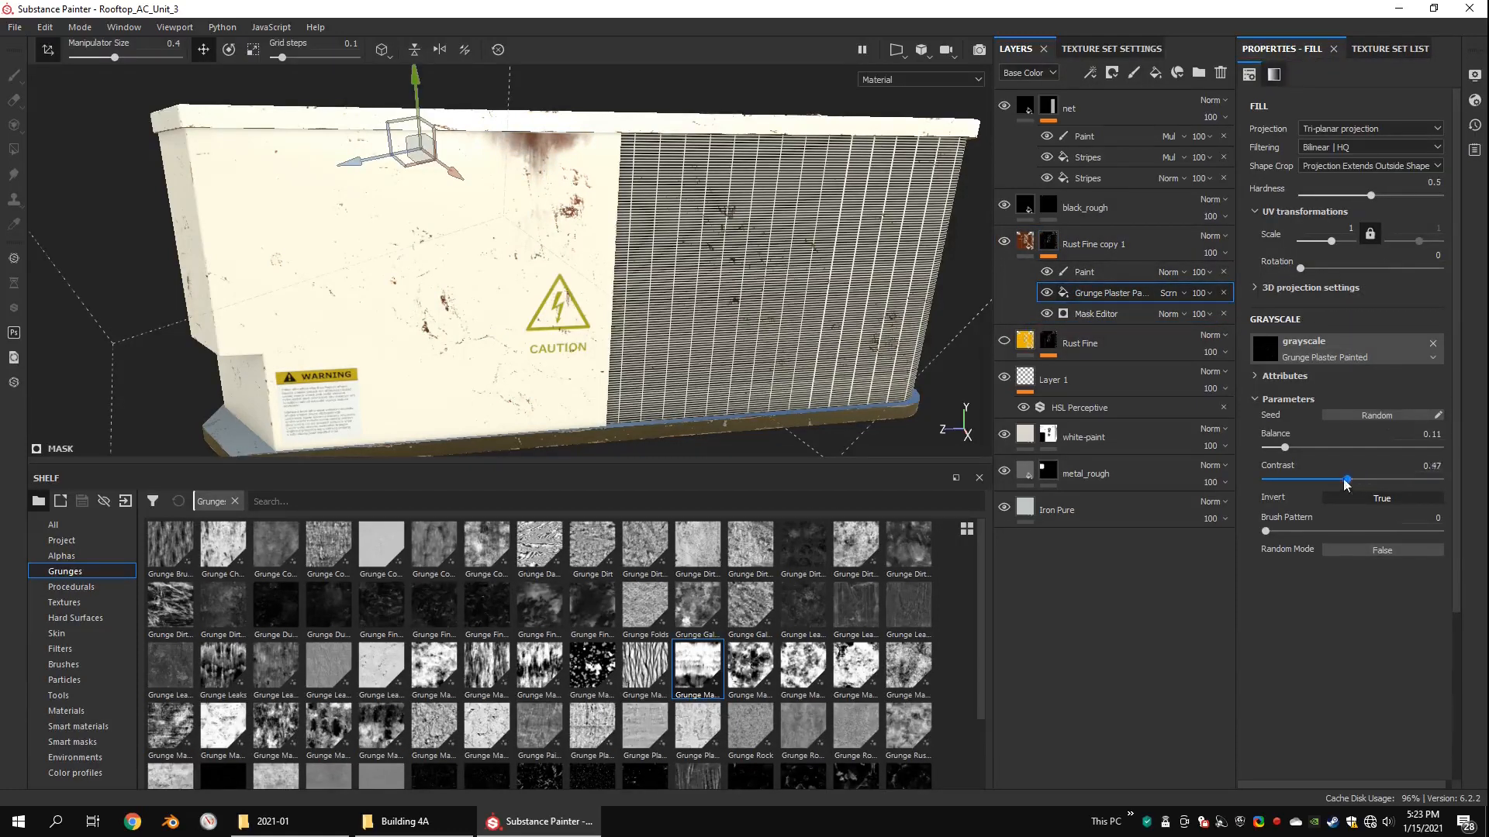
mouse_move(1324, 457)
mouse_down()
mouse_move(1239, 478)
mouse_move(1303, 455)
mouse_up()
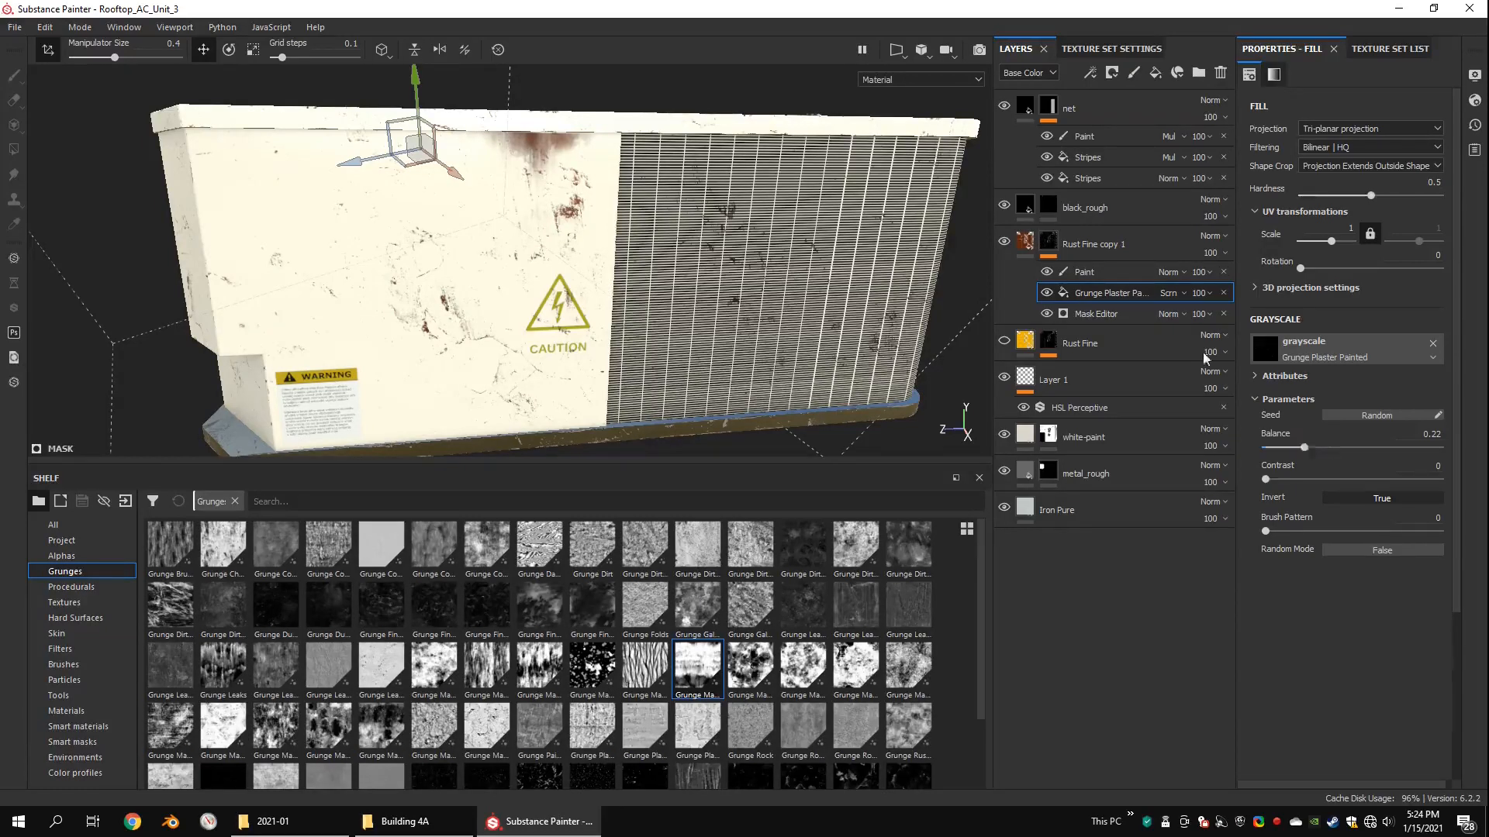
Step: Copy the mask of Rust Fine copy 1 and paste it into the mask of the Rust Fine layer below
click(1048, 242)
right_click(1048, 242)
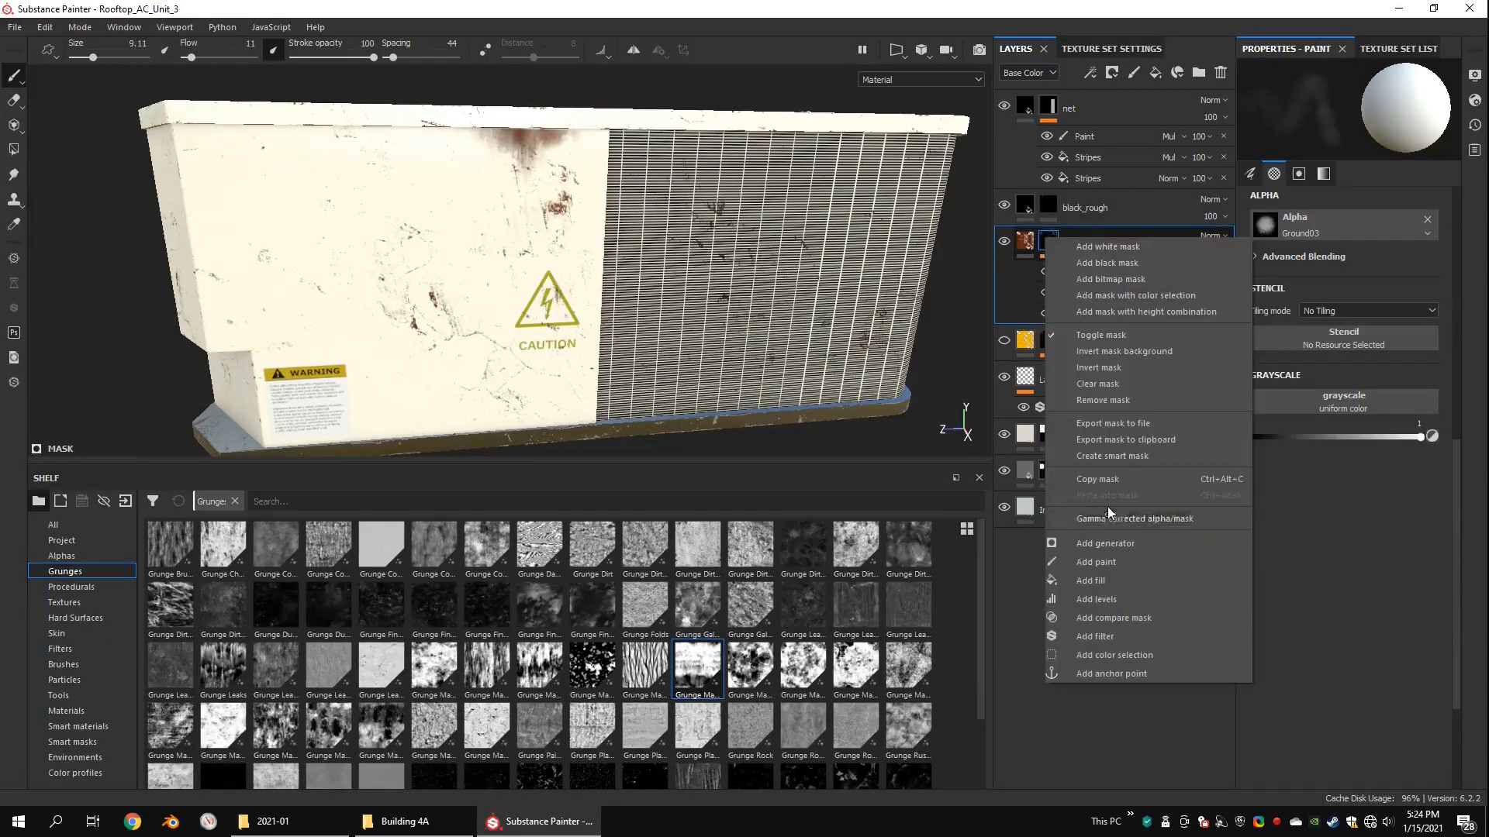
key(Escape)
click(1049, 339)
right_click(1048, 339)
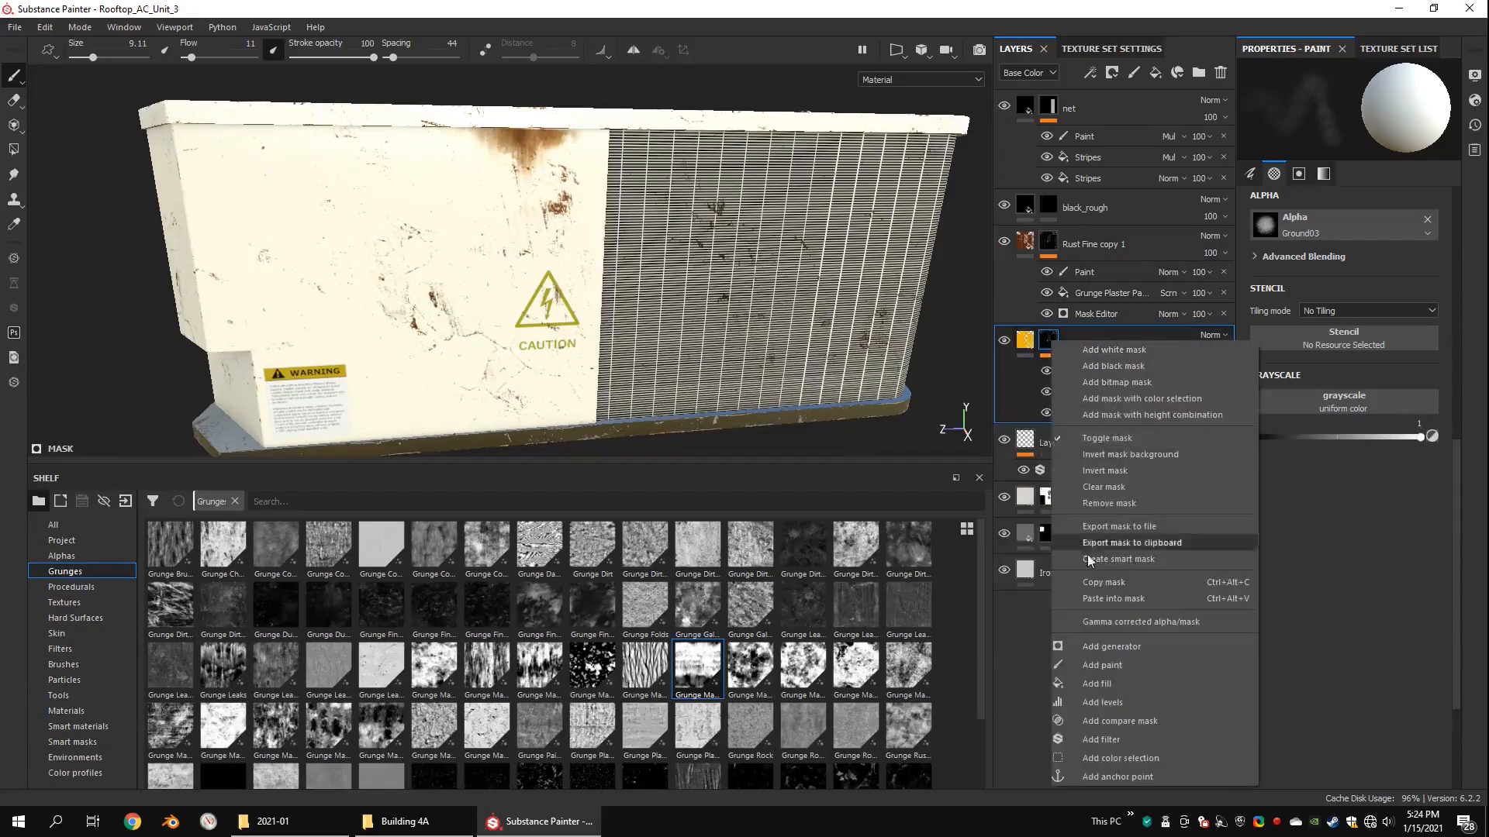
click(1105, 598)
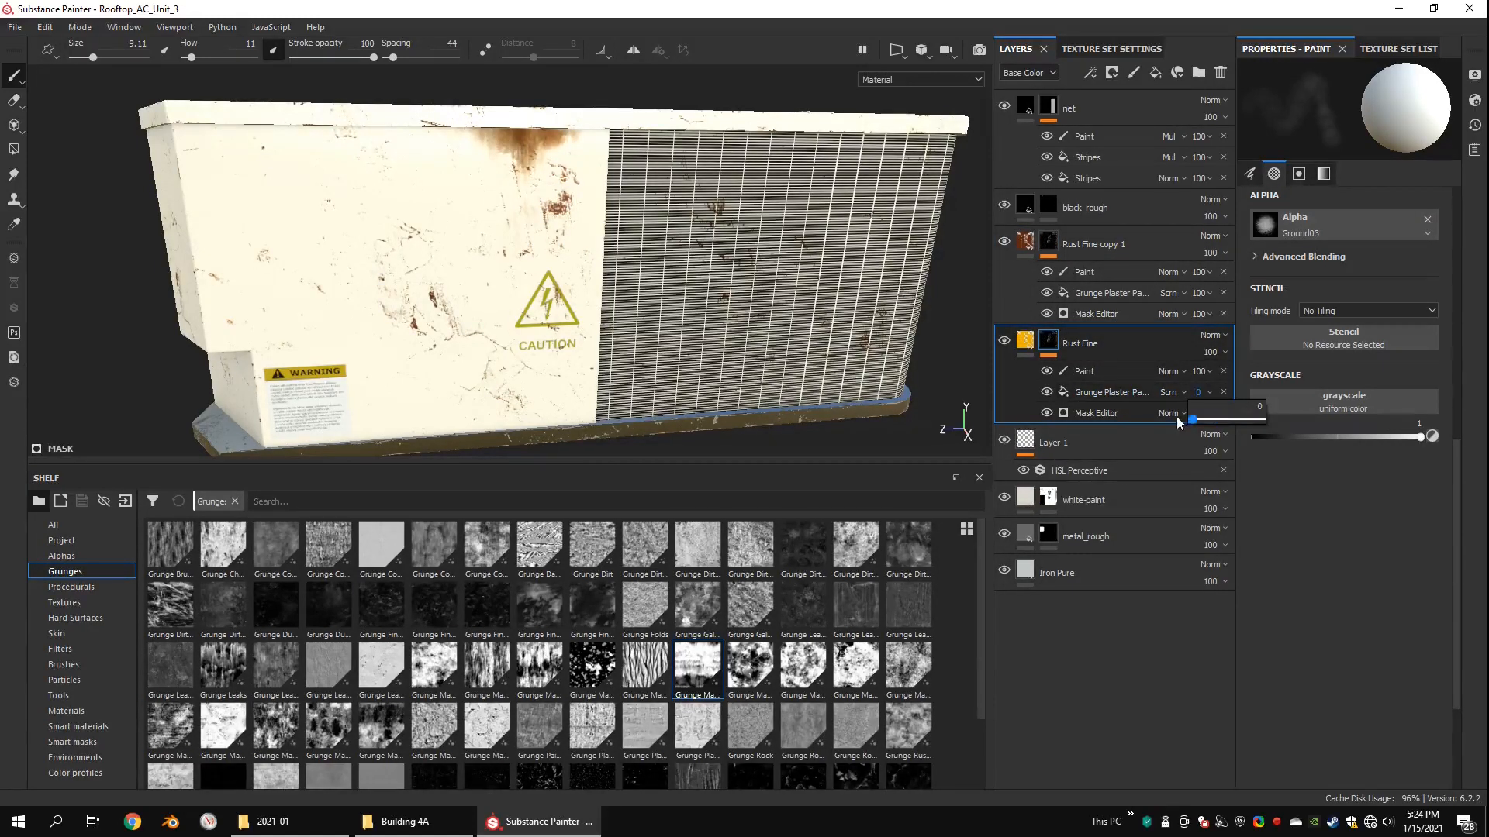
Step: Paste the mask into the lower Rust Fine layer again and set Grunge Plaster Painted opacity in Rust Fine copy 1 to 93
right_click(1050, 335)
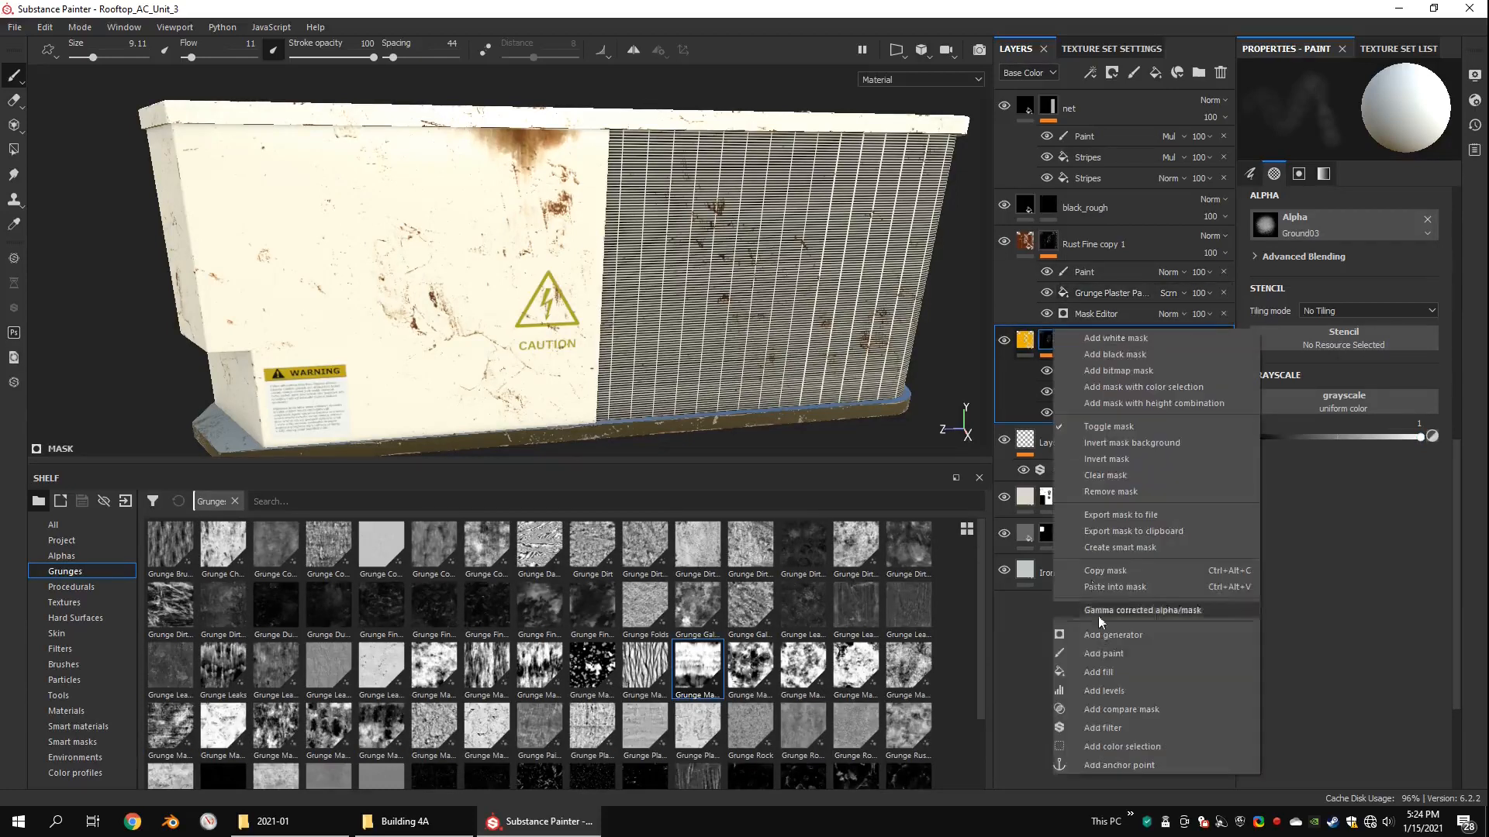
click(1100, 592)
drag(1253, 323, 1246, 323)
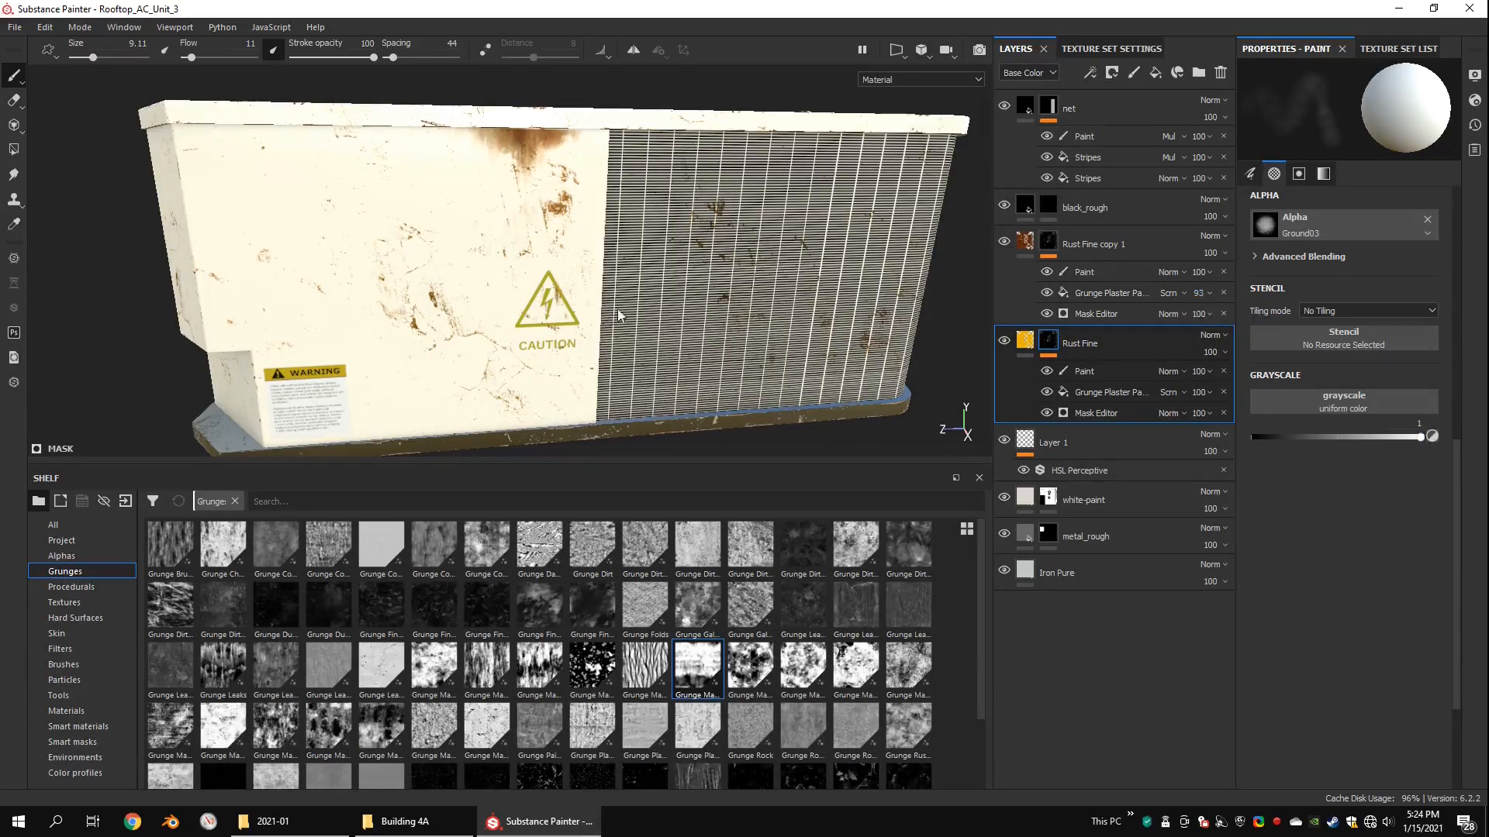
Step: Examine the layered rust on the unit's top, side panel and grille
alt+drag(618, 316, 625, 217)
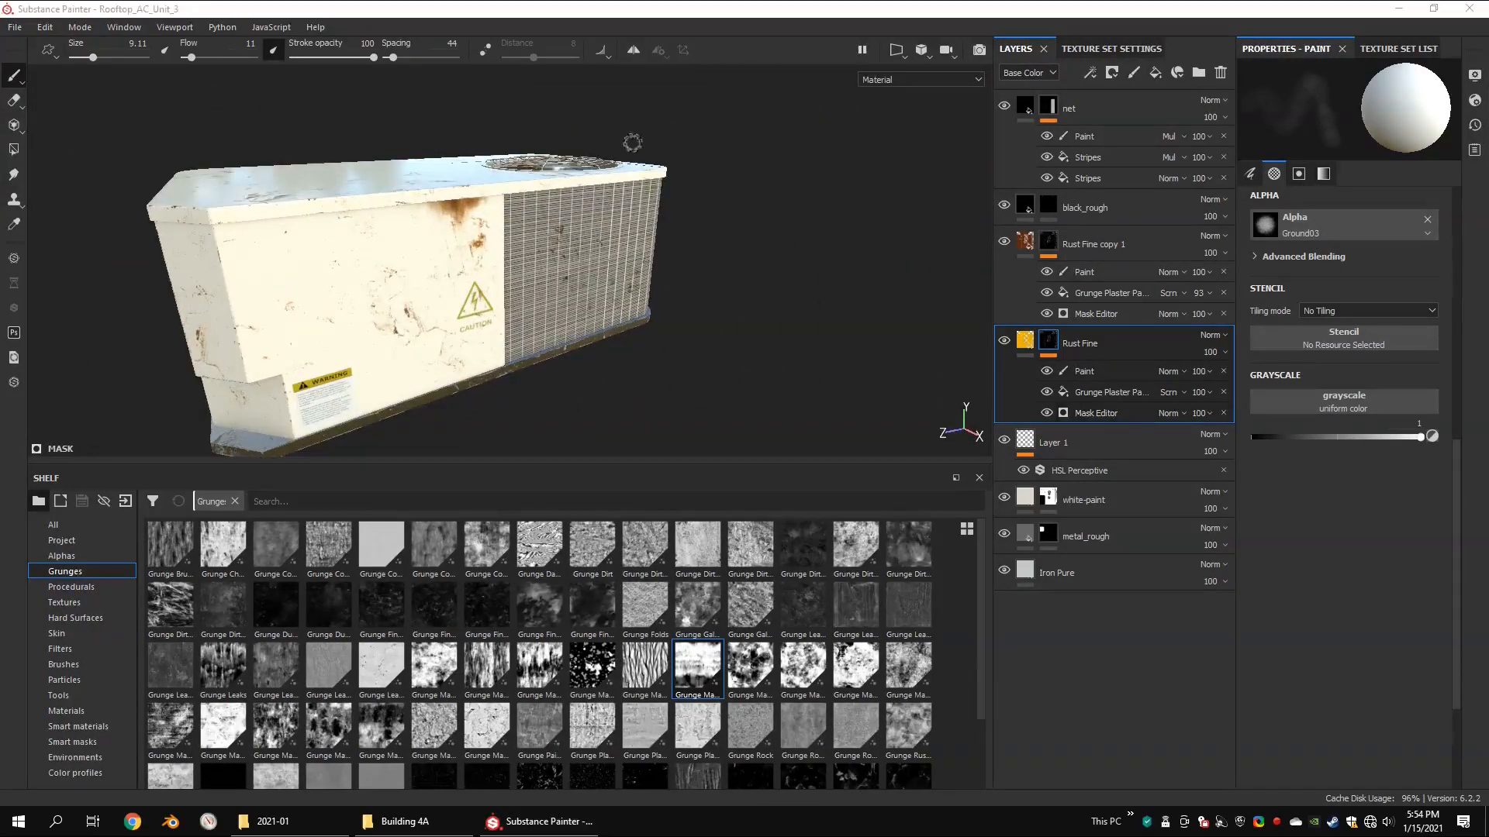
alt+drag(684, 186, 685, 233)
scroll(588, 226, up, 3)
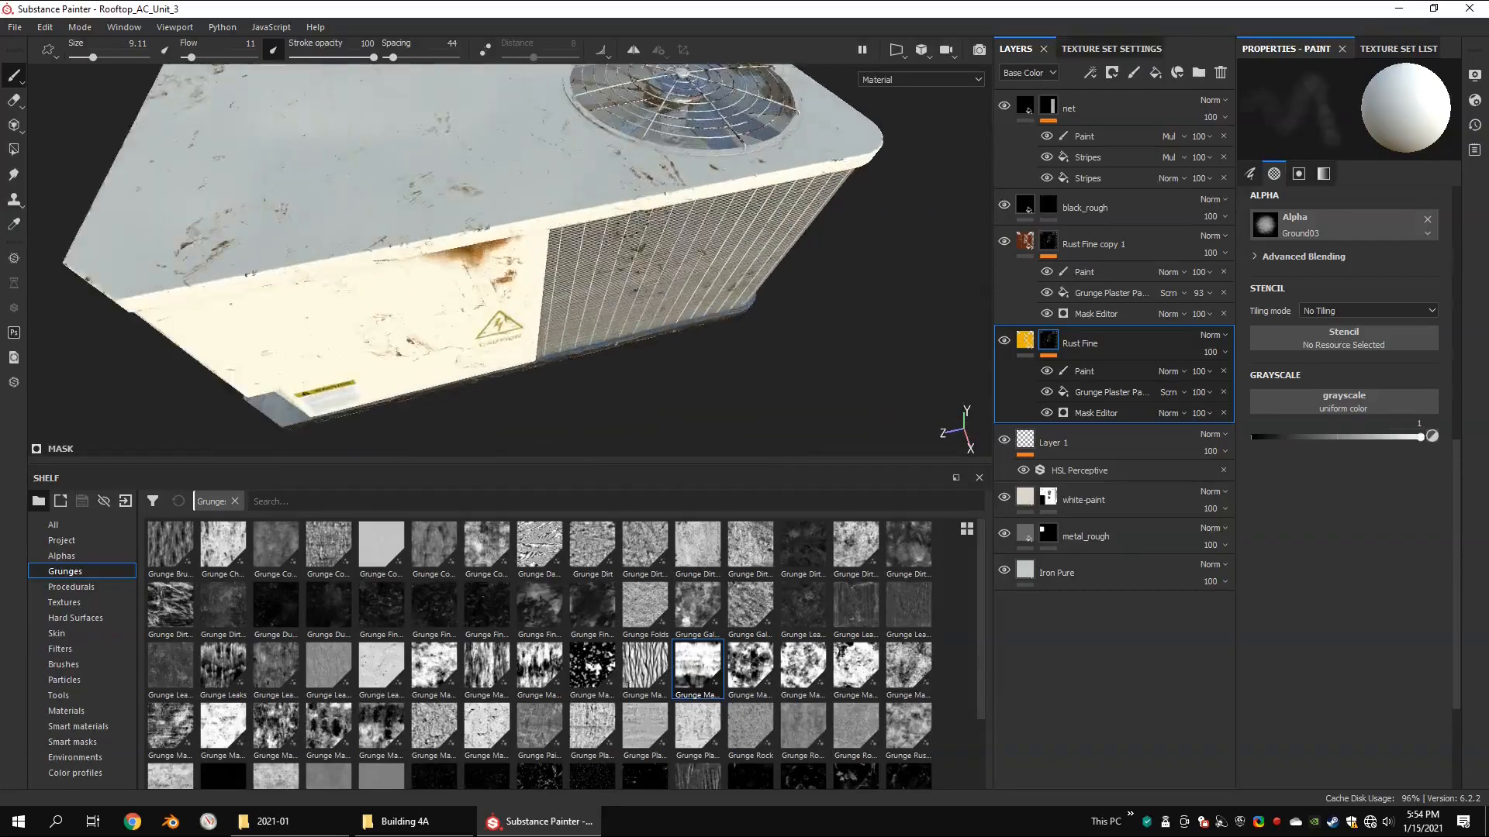
alt+drag(589, 226, 535, 209)
mouse_move(535, 209)
alt+middle_down()
mouse_move(497, 224)
mouse_move(558, 225)
alt+middle_up()
alt+drag(558, 225, 783, 163)
alt+middle_drag(783, 163, 1070, 147)
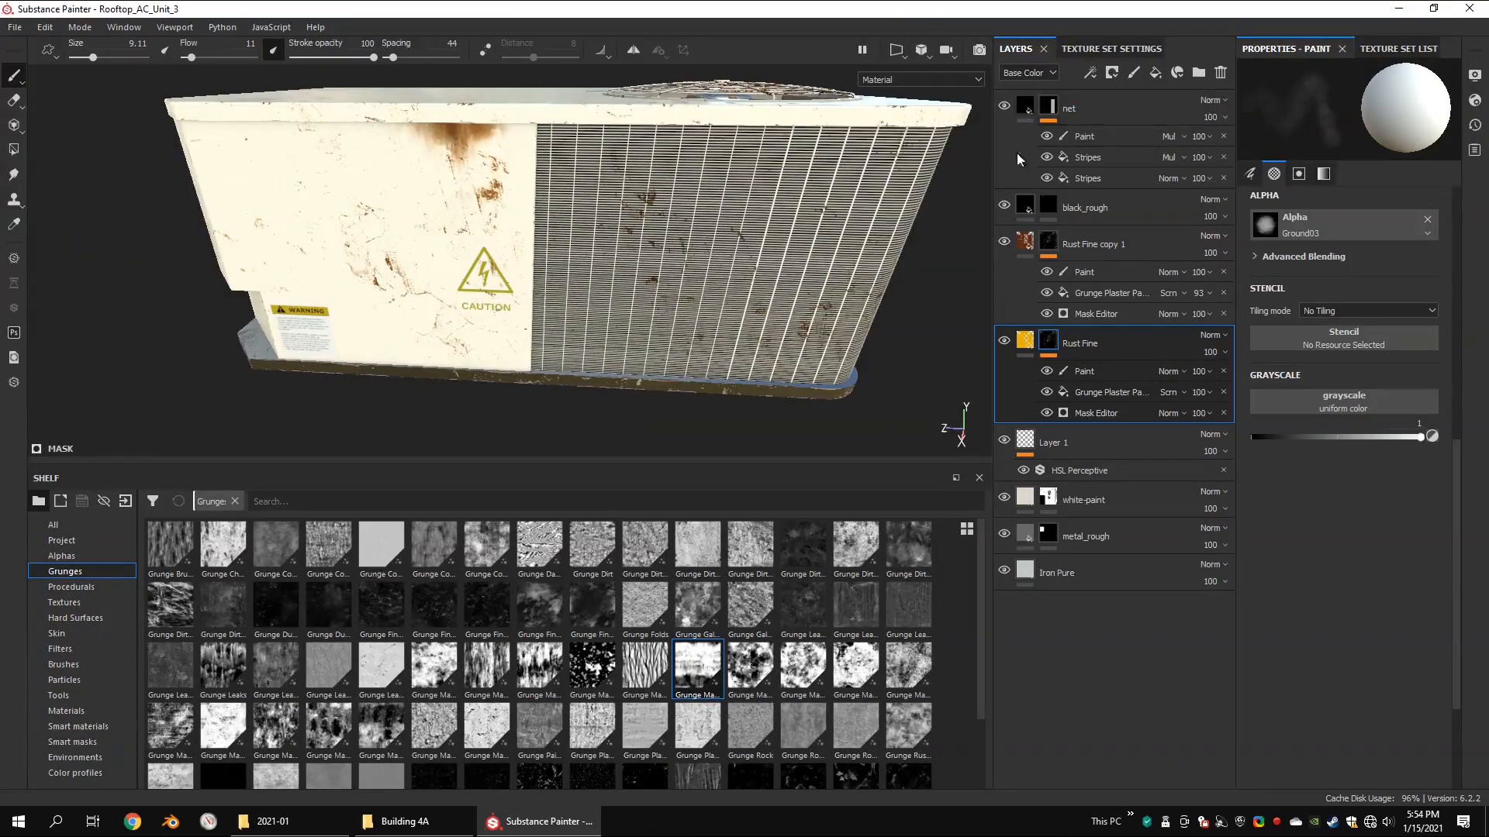
Step: Add a fill layer above Rust Fine copy 1 and name it dirt
click(1041, 229)
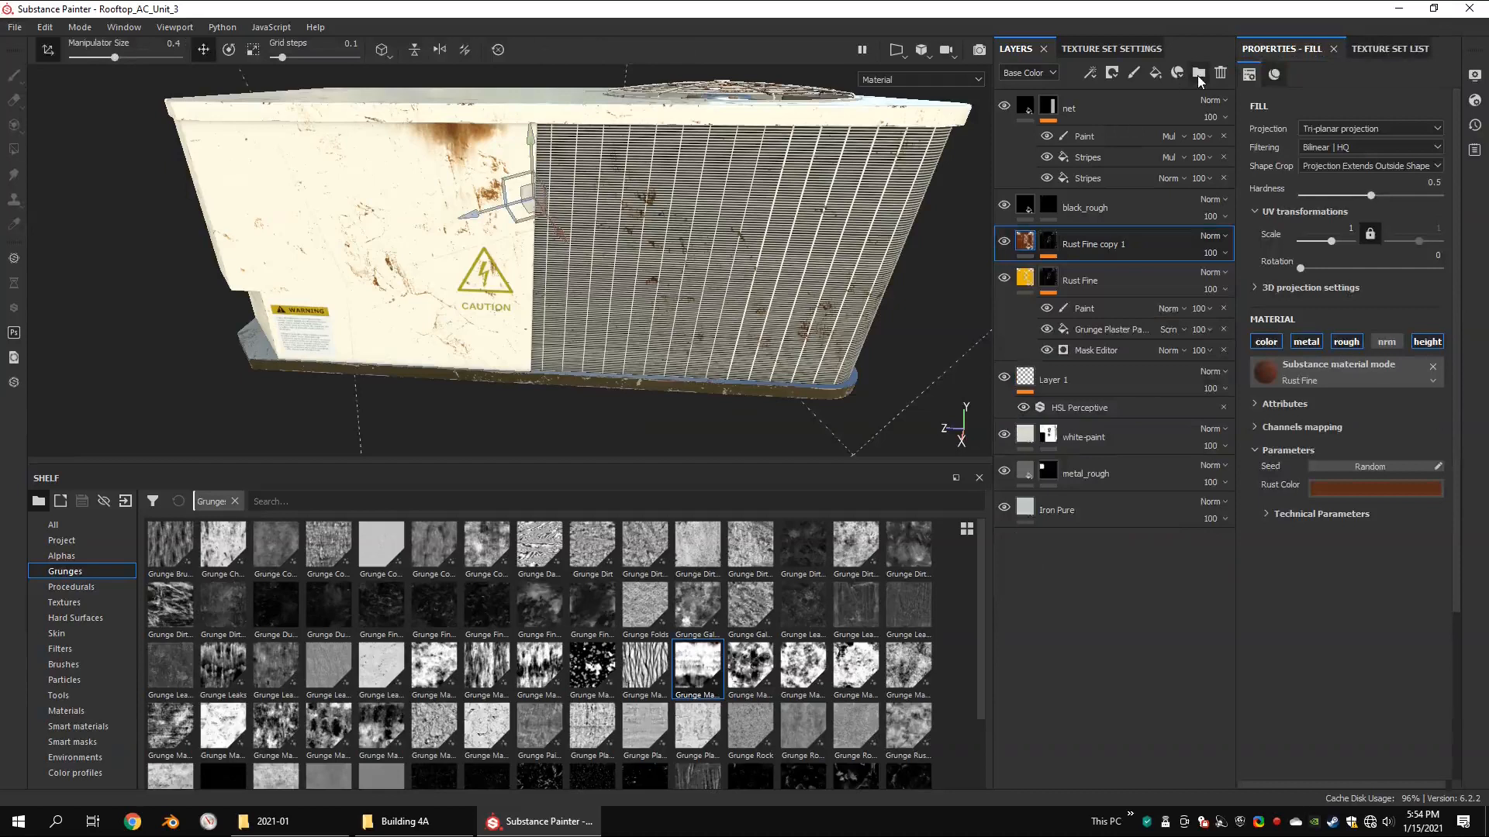
click(1156, 72)
double_click(1070, 246)
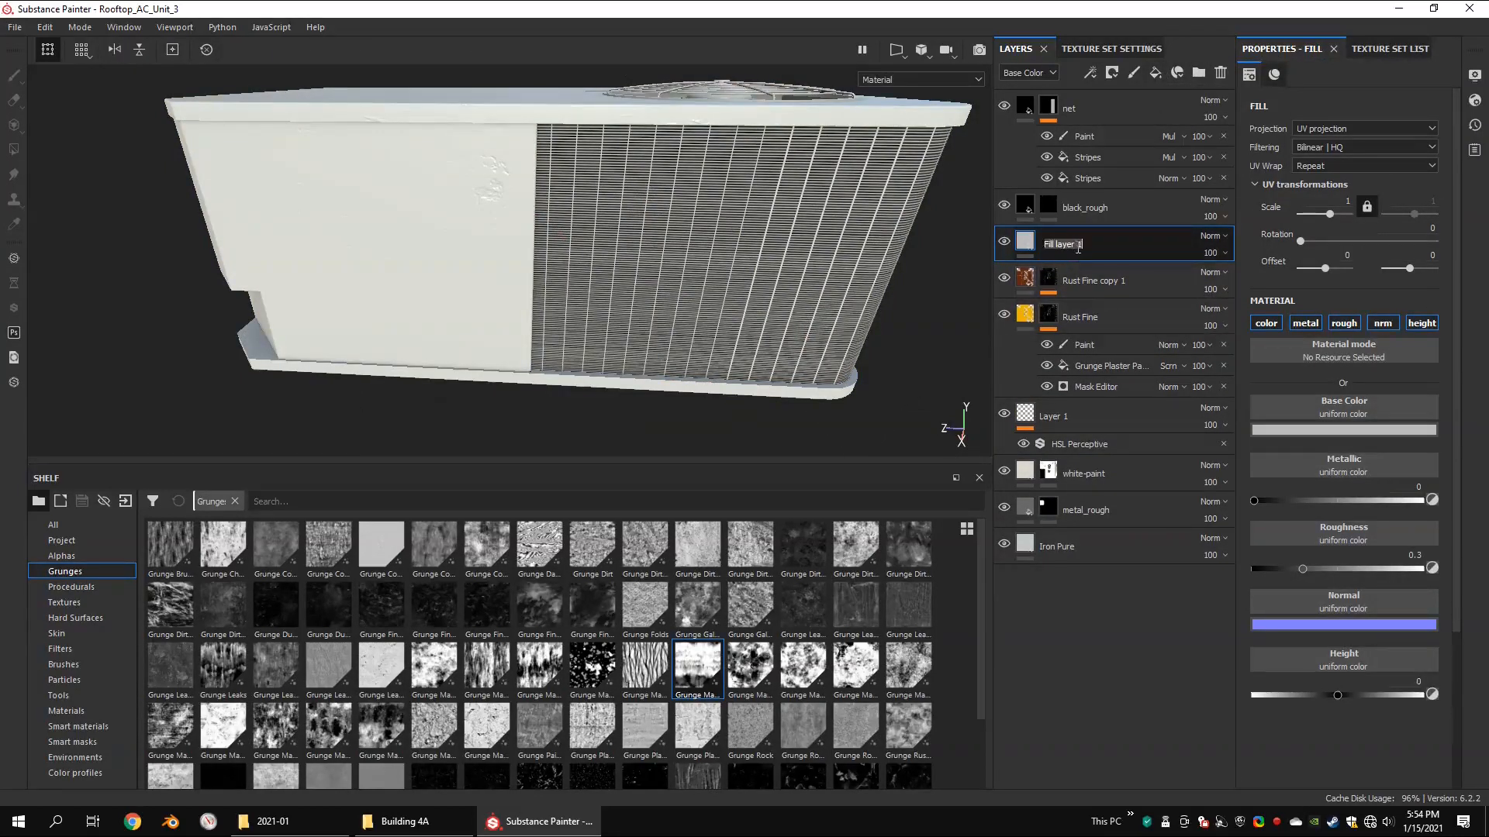
Step: Give the dirt layer a very dark brown base color of about RGB 0.016, 0.014, 0.007 and set its roughness to 1
click(1344, 430)
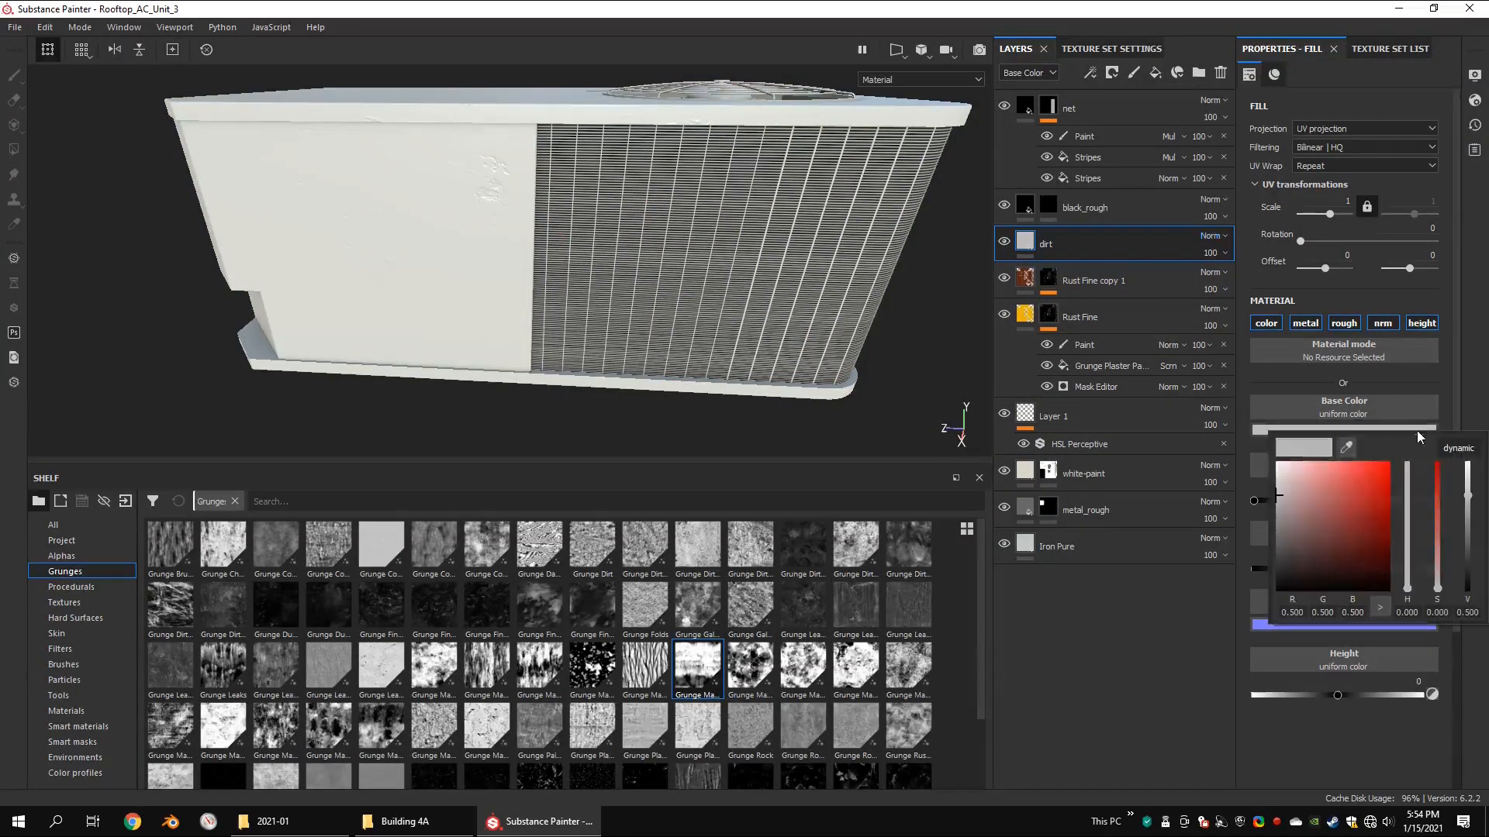
drag(1299, 479, 1300, 578)
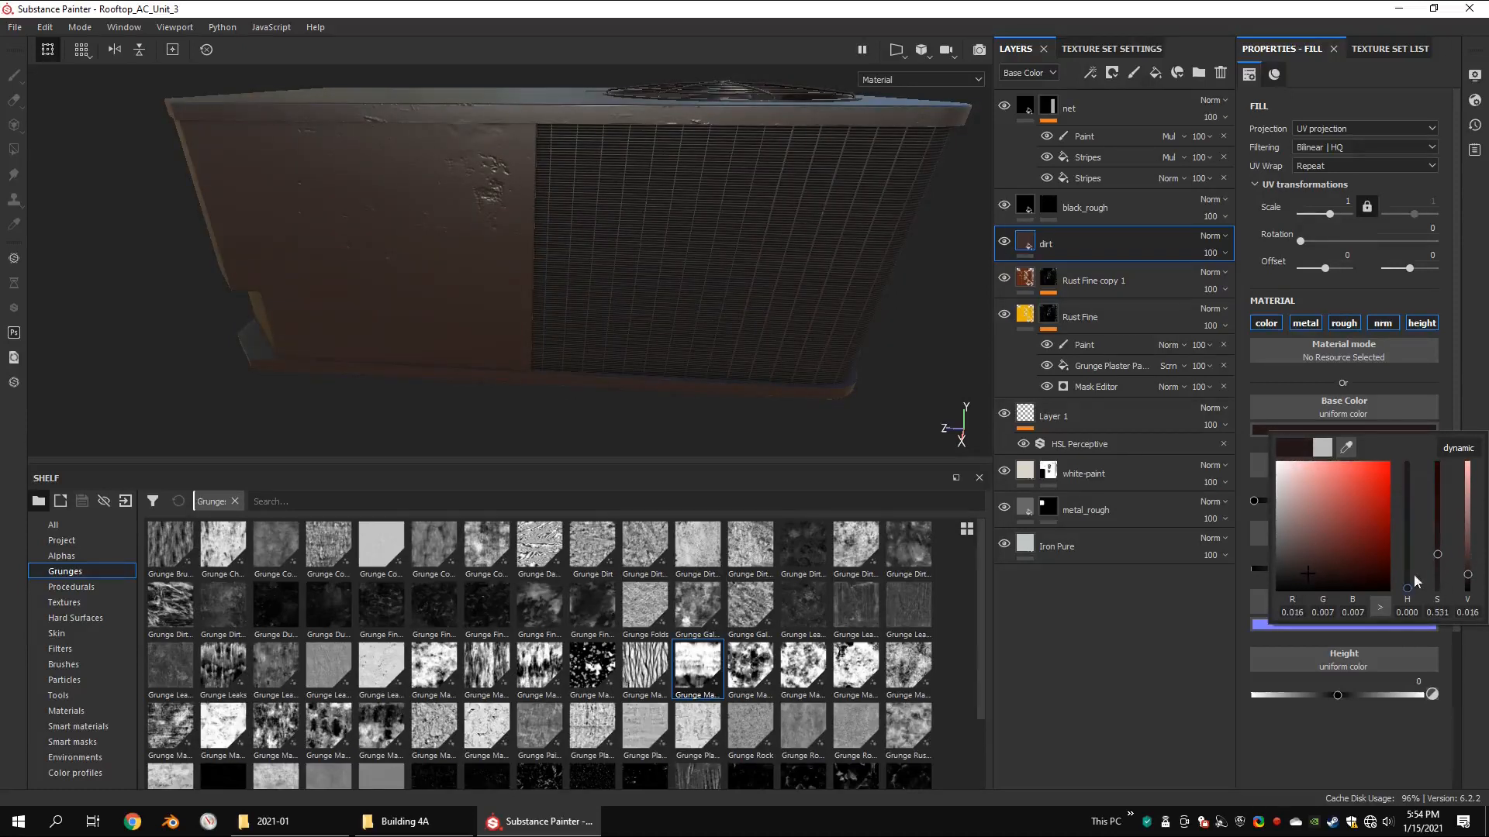
drag(1414, 576, 1415, 579)
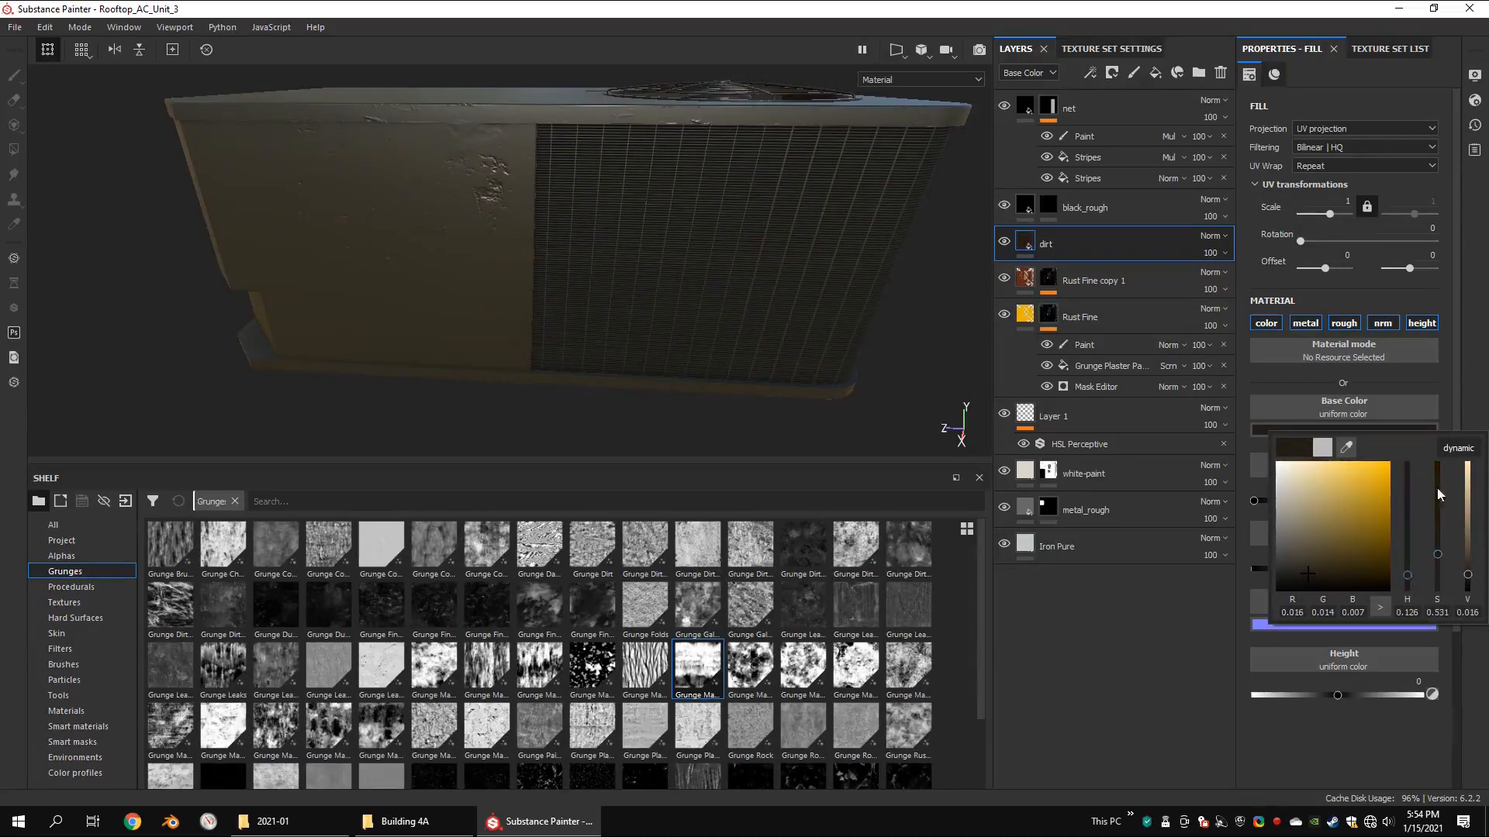
drag(1304, 569, 1423, 570)
alt+drag(631, 306, 714, 271)
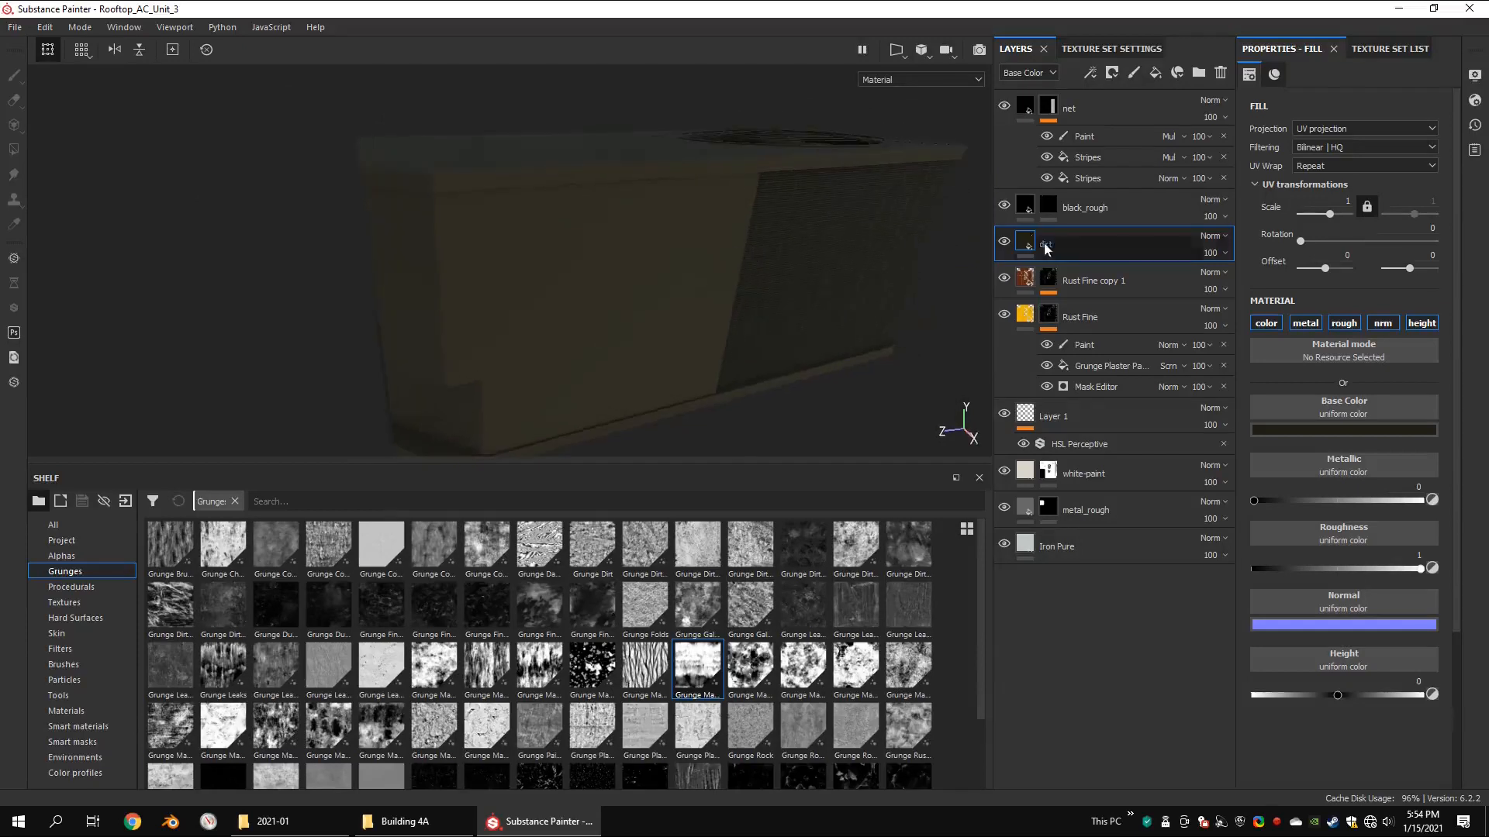
Step: Add a black mask to the dirt layer and apply the Dirt generator to it
right_click(1045, 246)
click(1101, 262)
right_click(1047, 242)
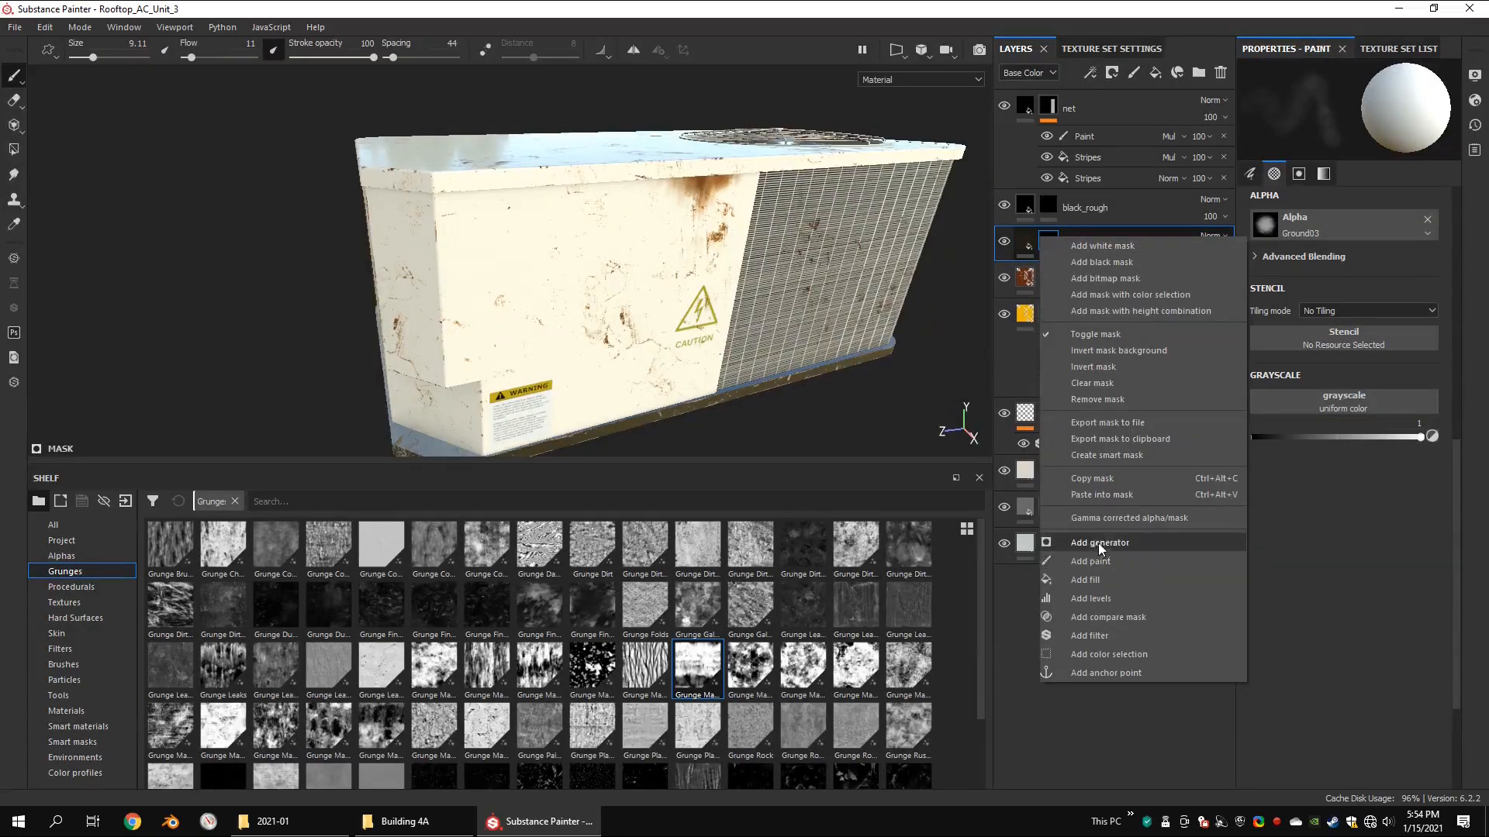
click(1100, 542)
click(1364, 103)
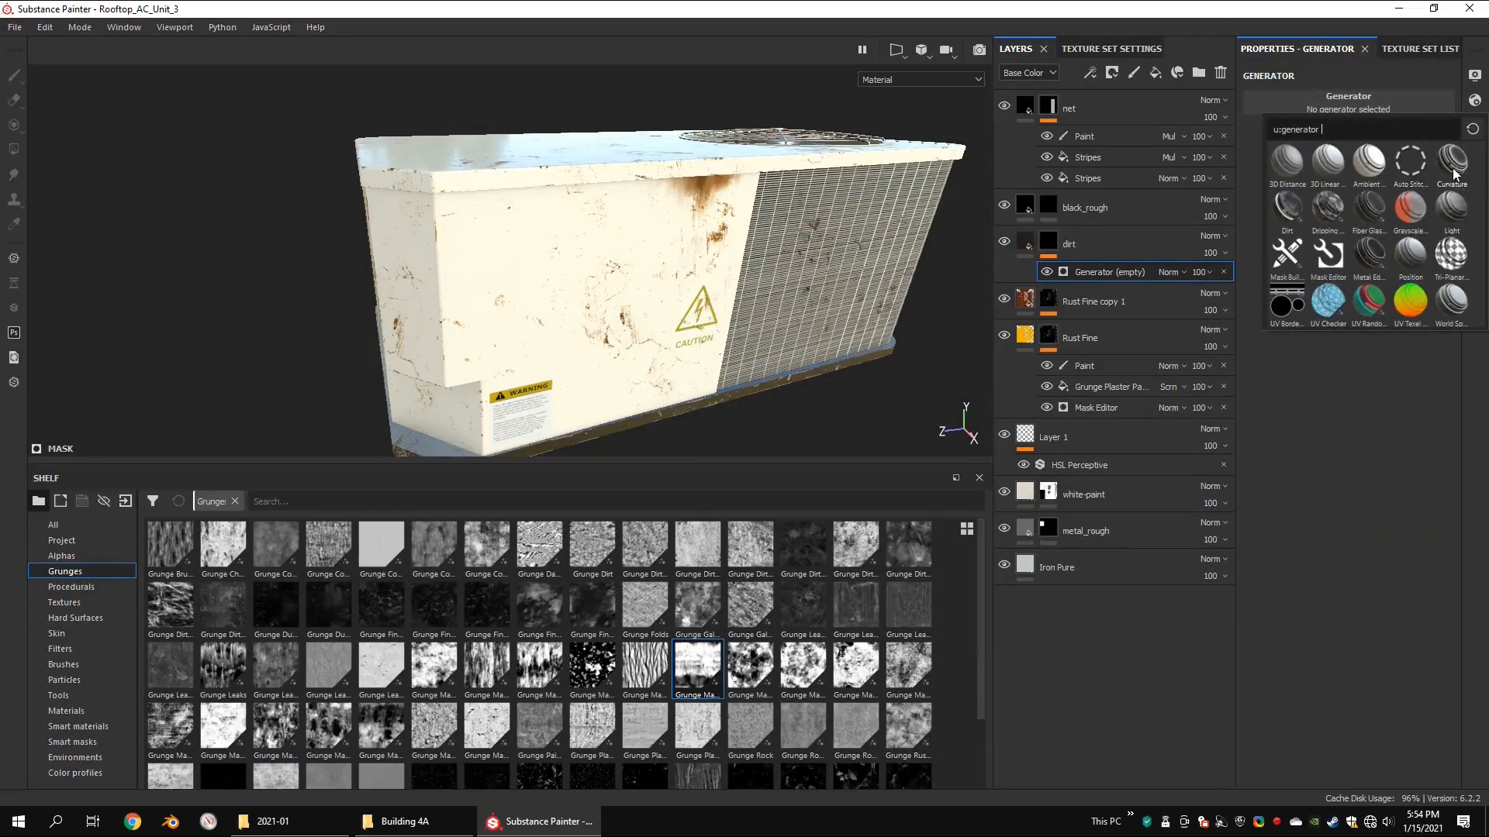
click(1290, 216)
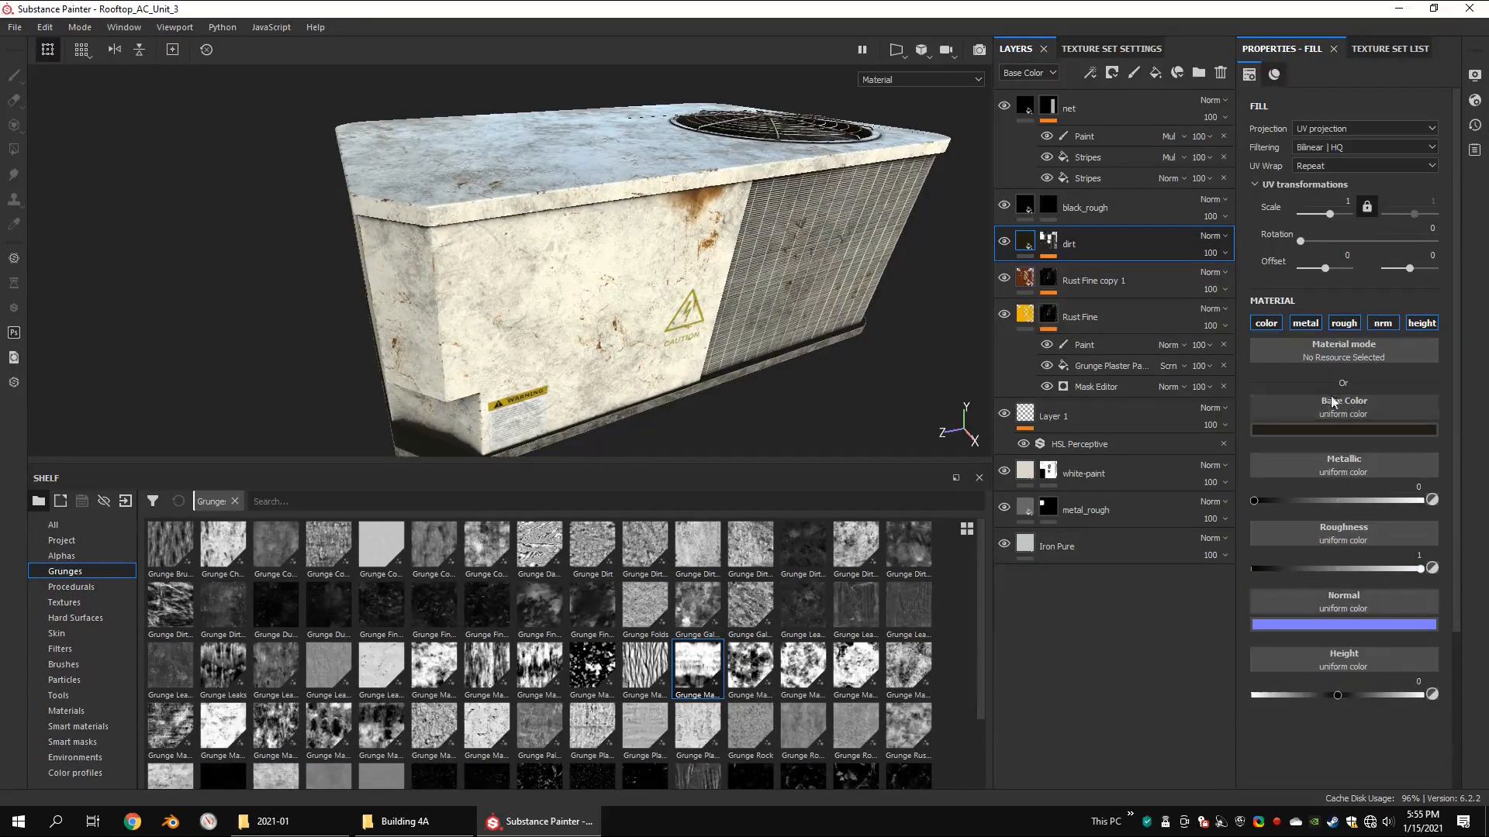
Step: Enable triplanar on the Dirt generator and set grunge amount to 0.16, dirt contrast to 0 and dirt level to 0.46
click(1048, 240)
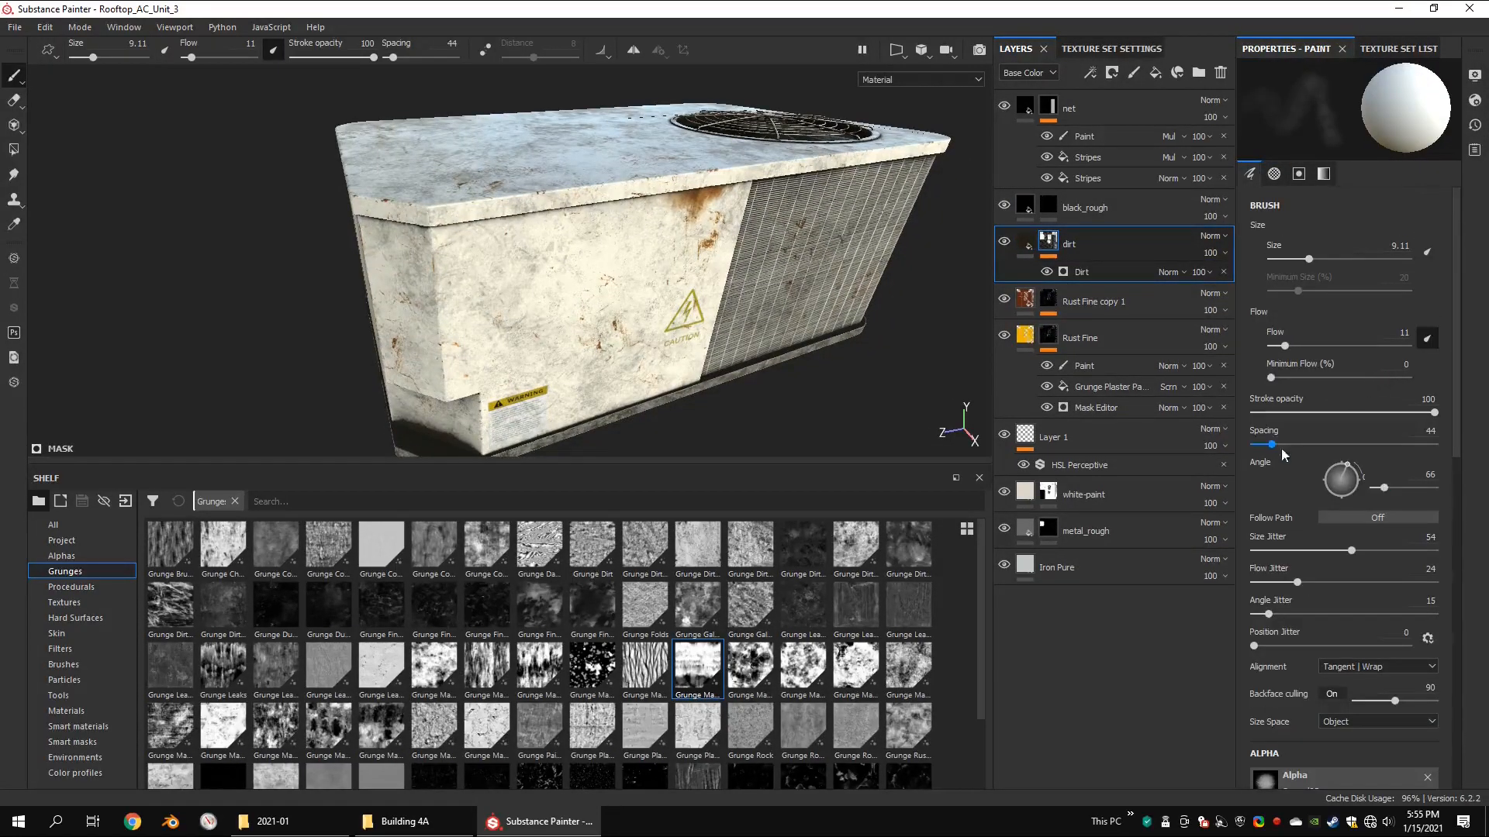
click(1108, 272)
click(1392, 269)
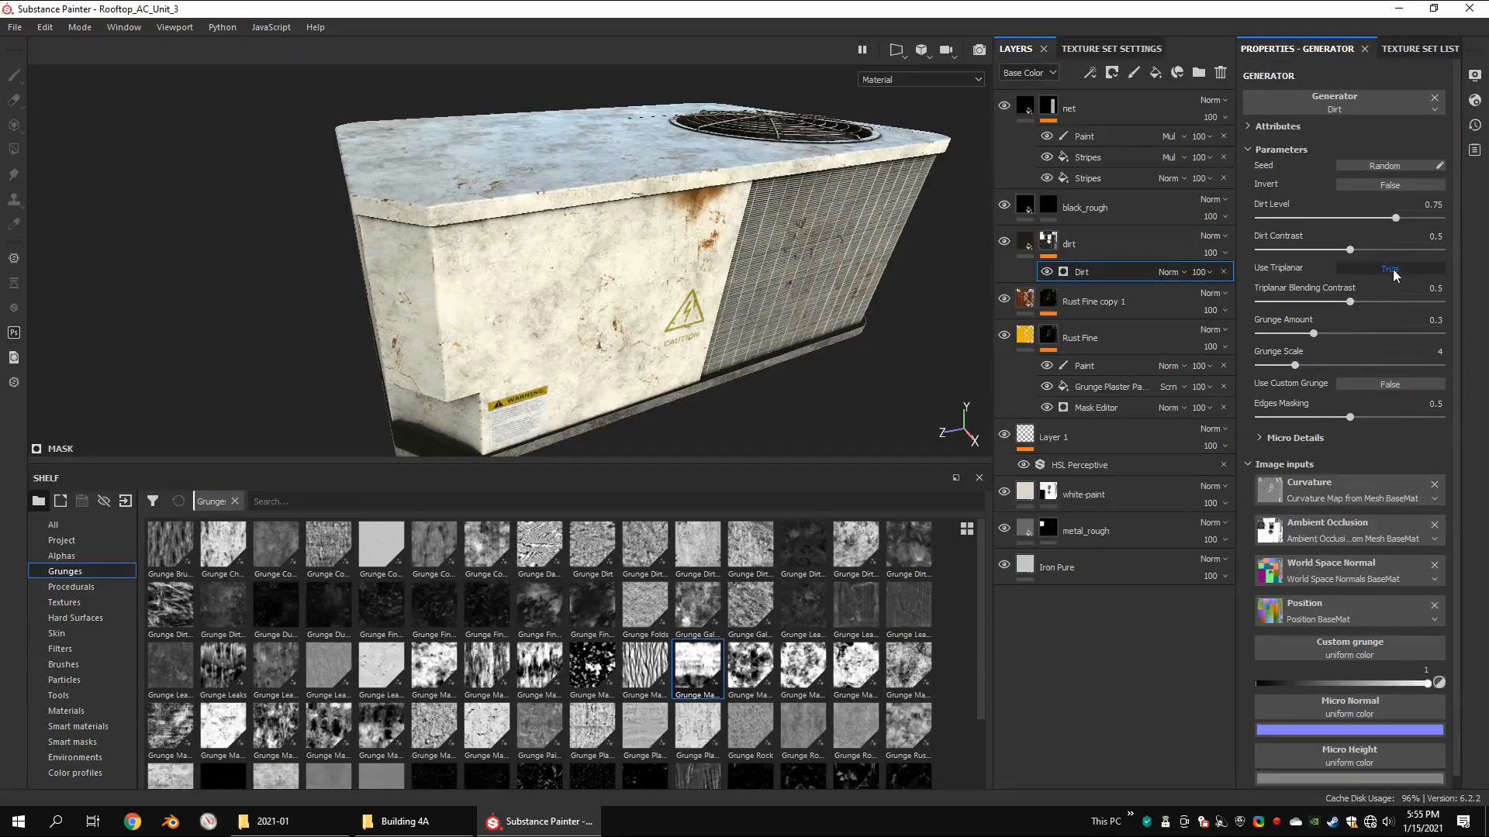
drag(1314, 333, 1279, 335)
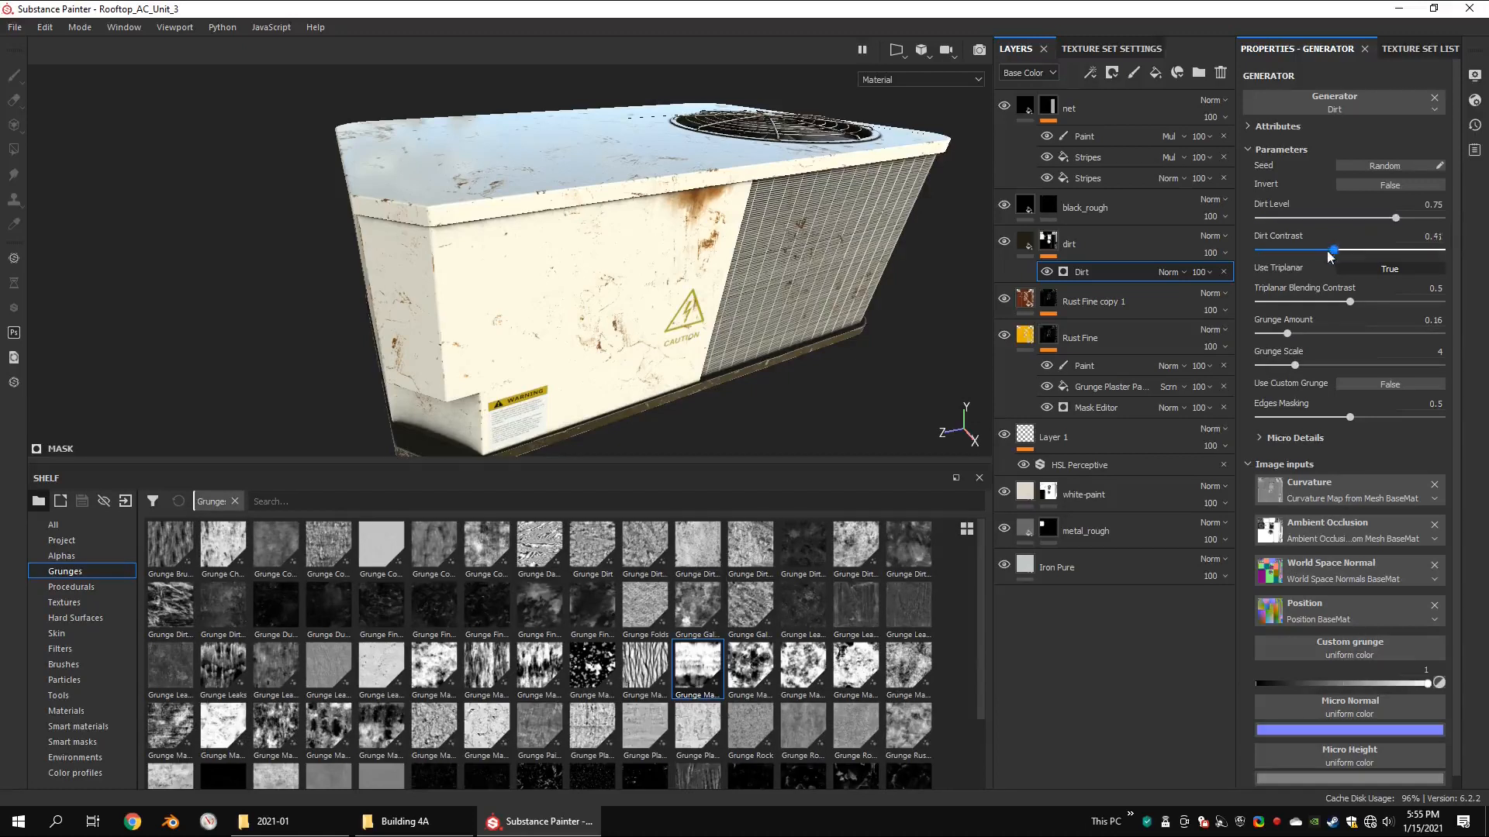
drag(1330, 252, 1248, 249)
drag(1395, 218, 1347, 220)
mouse_move(702, 255)
alt+mouse_down()
mouse_move(659, 217)
mouse_move(693, 252)
alt+mouse_up()
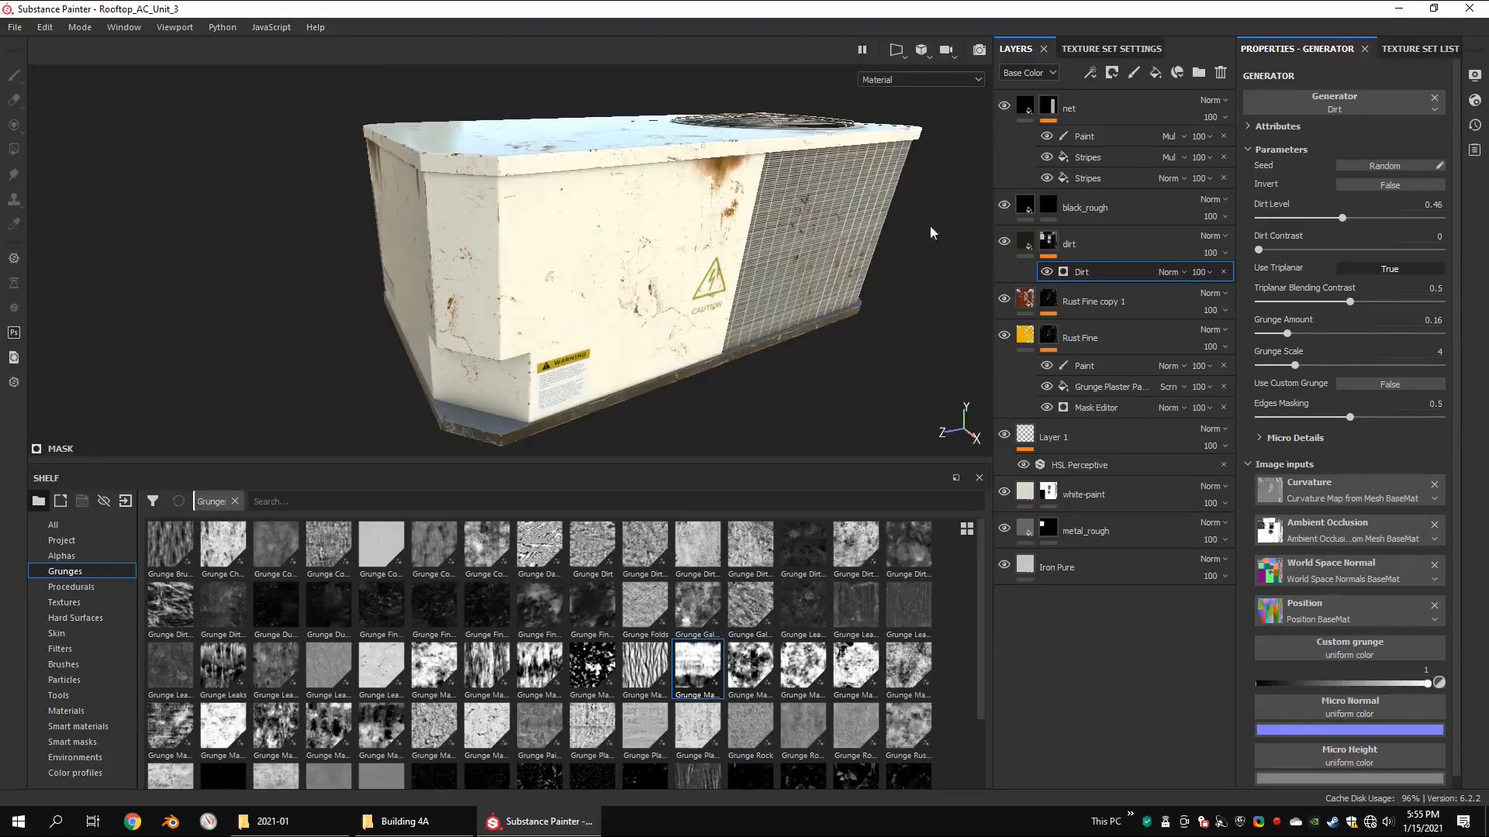
Step: Add a fill above the Dirt generator in the dirt layer's mask and hide it
right_click(1047, 242)
click(1090, 562)
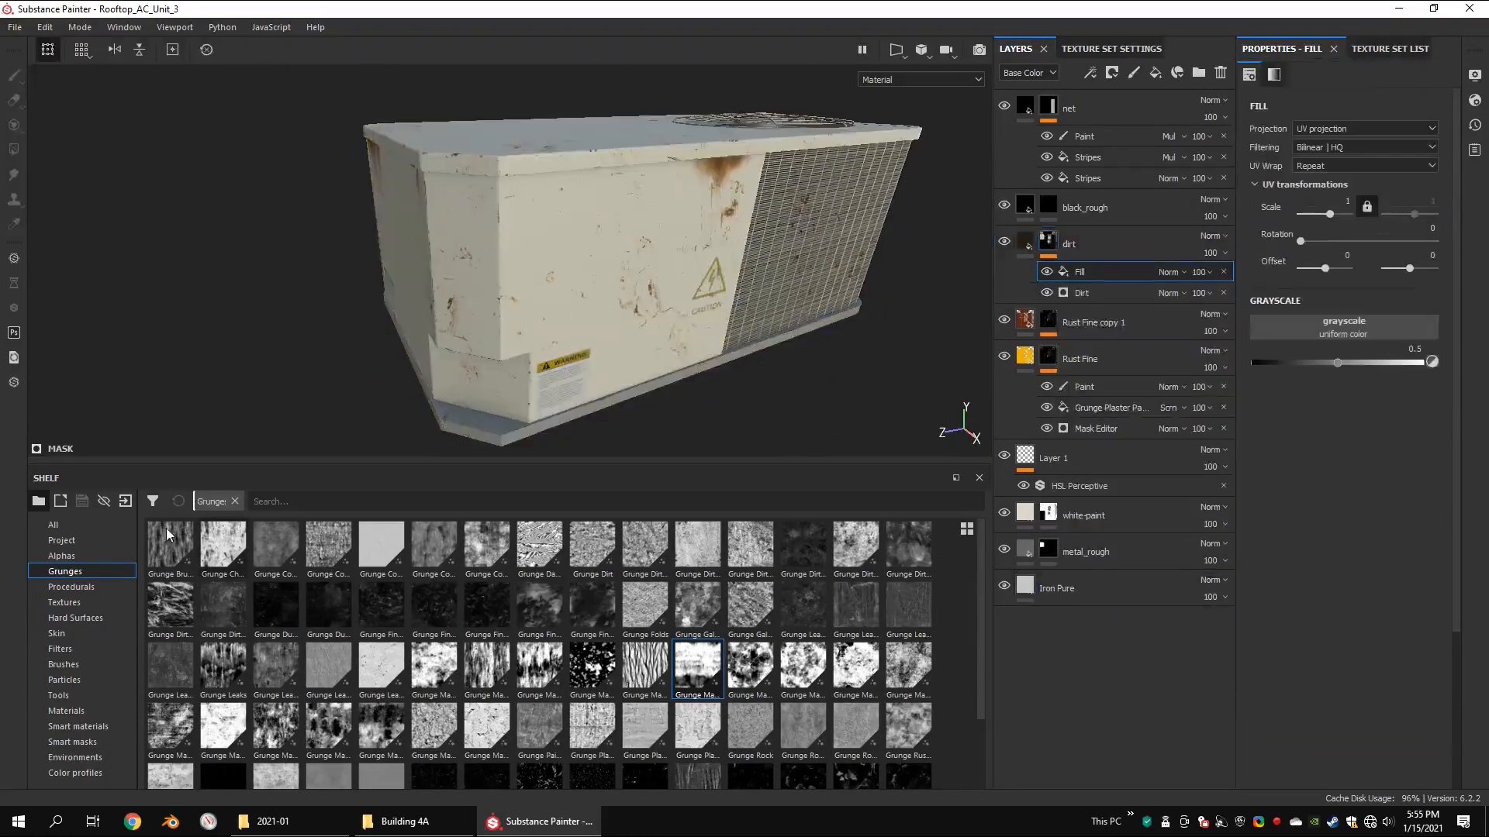
click(1046, 272)
Step: Set the Dirt generator's dirt level to 0.64, dirt contrast to 0.42 and opacity to 55
click(1081, 293)
drag(1346, 219, 1349, 220)
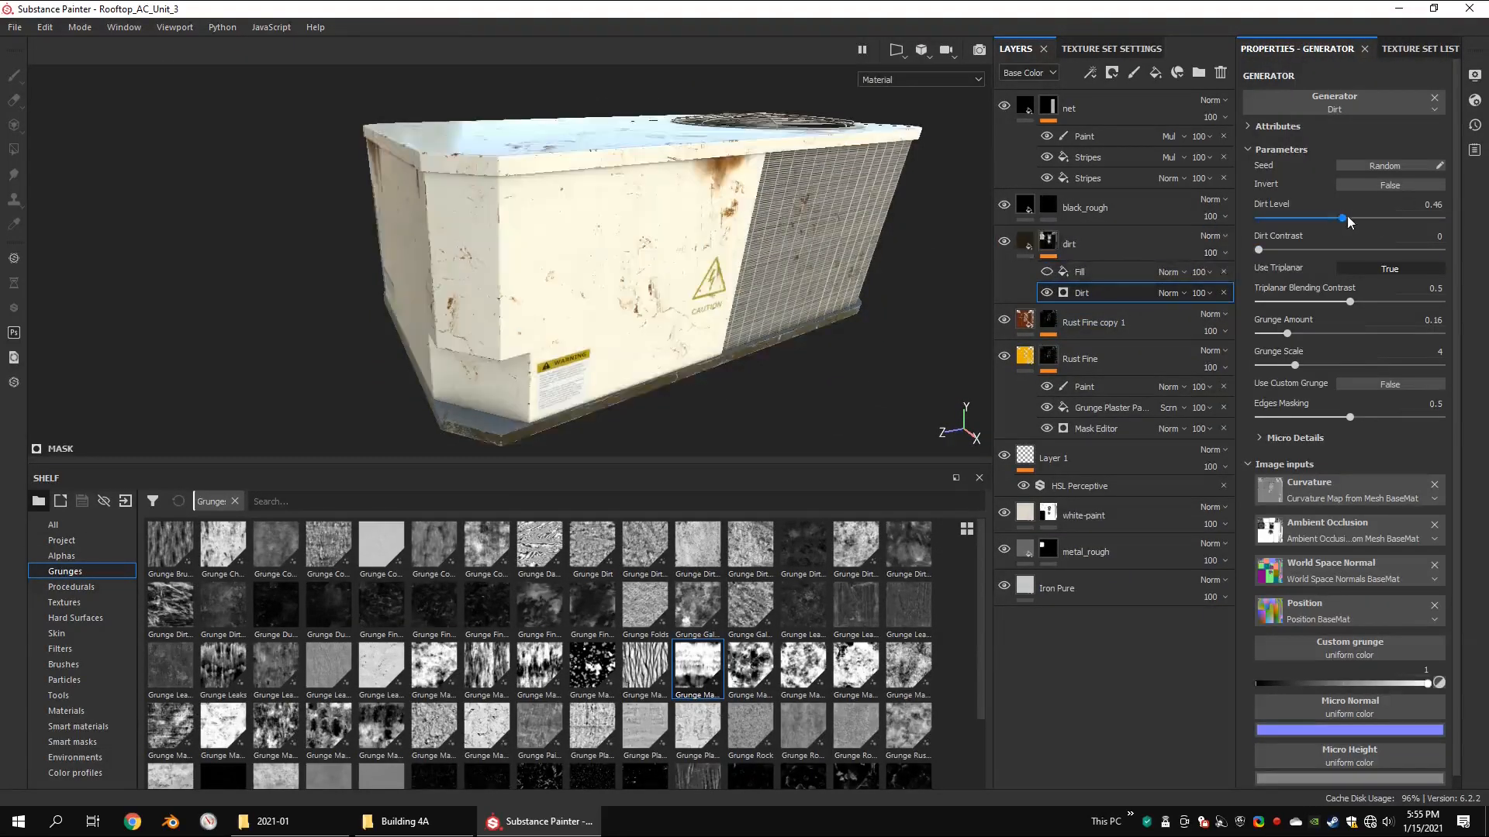
drag(1270, 250, 1375, 219)
click(1200, 292)
drag(1262, 324, 1231, 324)
Step: Show the fill in the dirt layer's mask and give it the Grunge Dirt Thin texture with tri-planar projection
click(1046, 272)
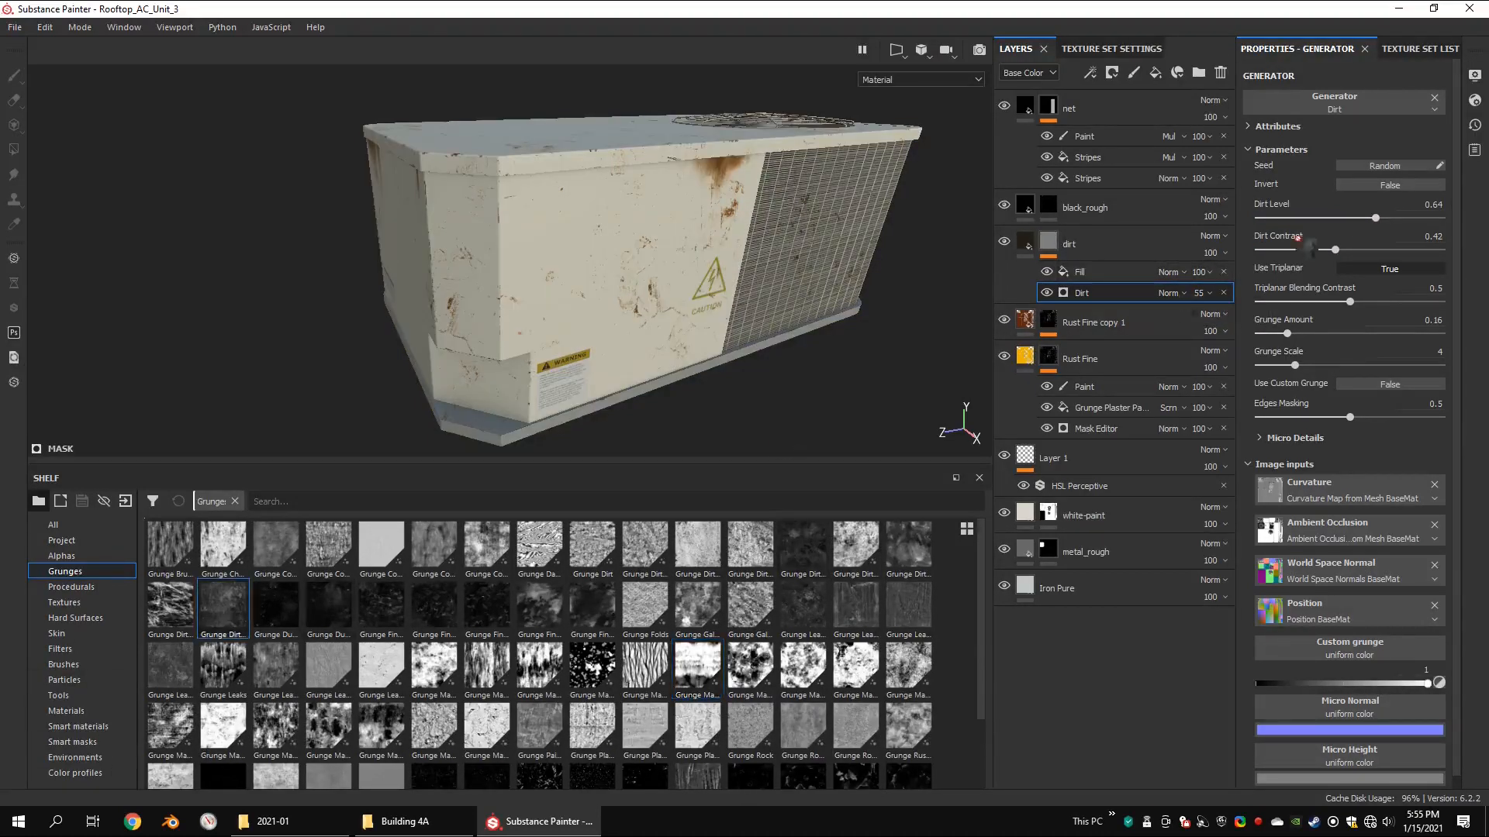
click(1101, 273)
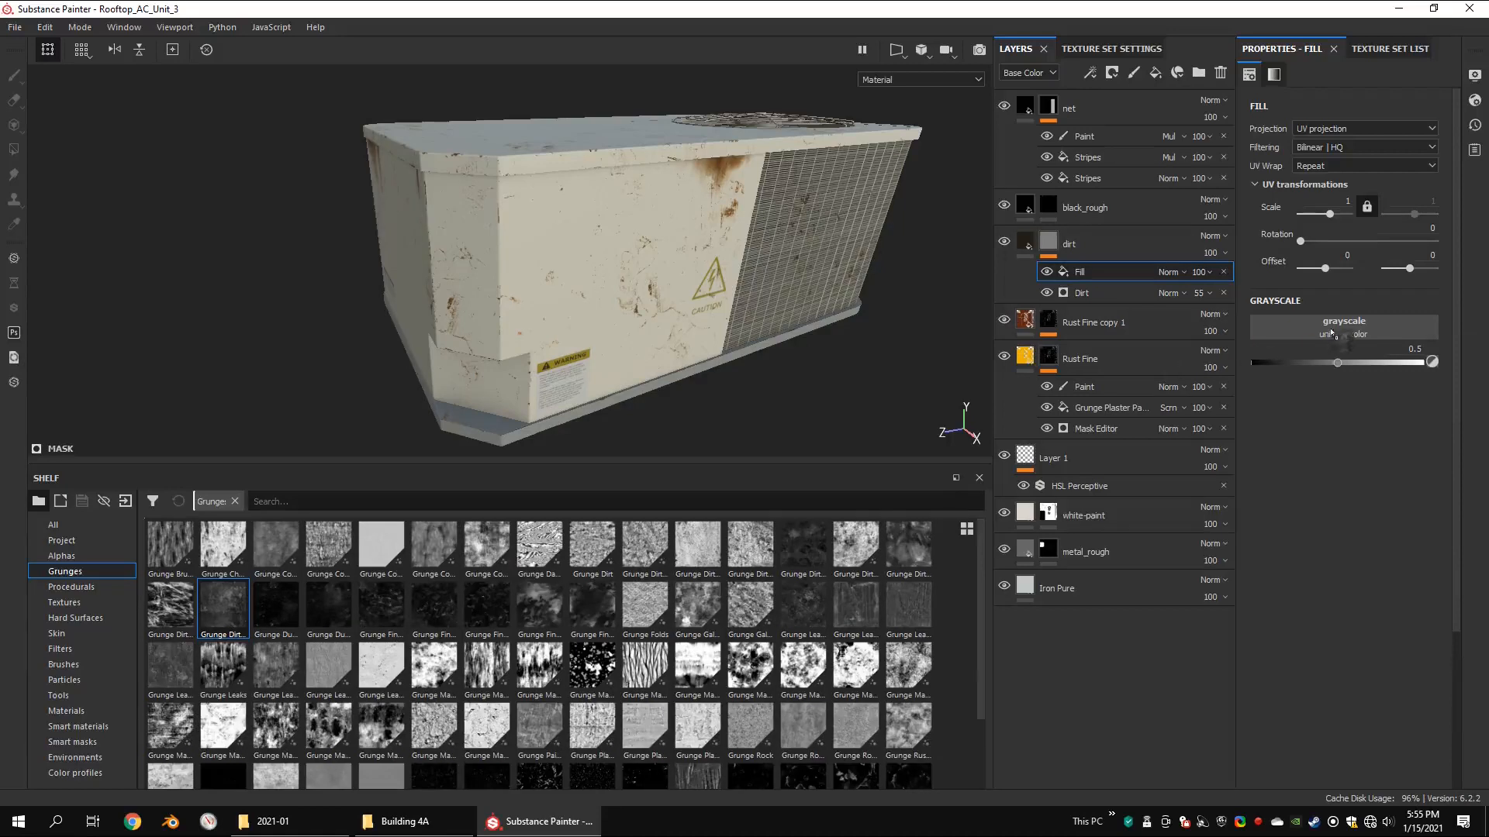
drag(1332, 333, 1332, 334)
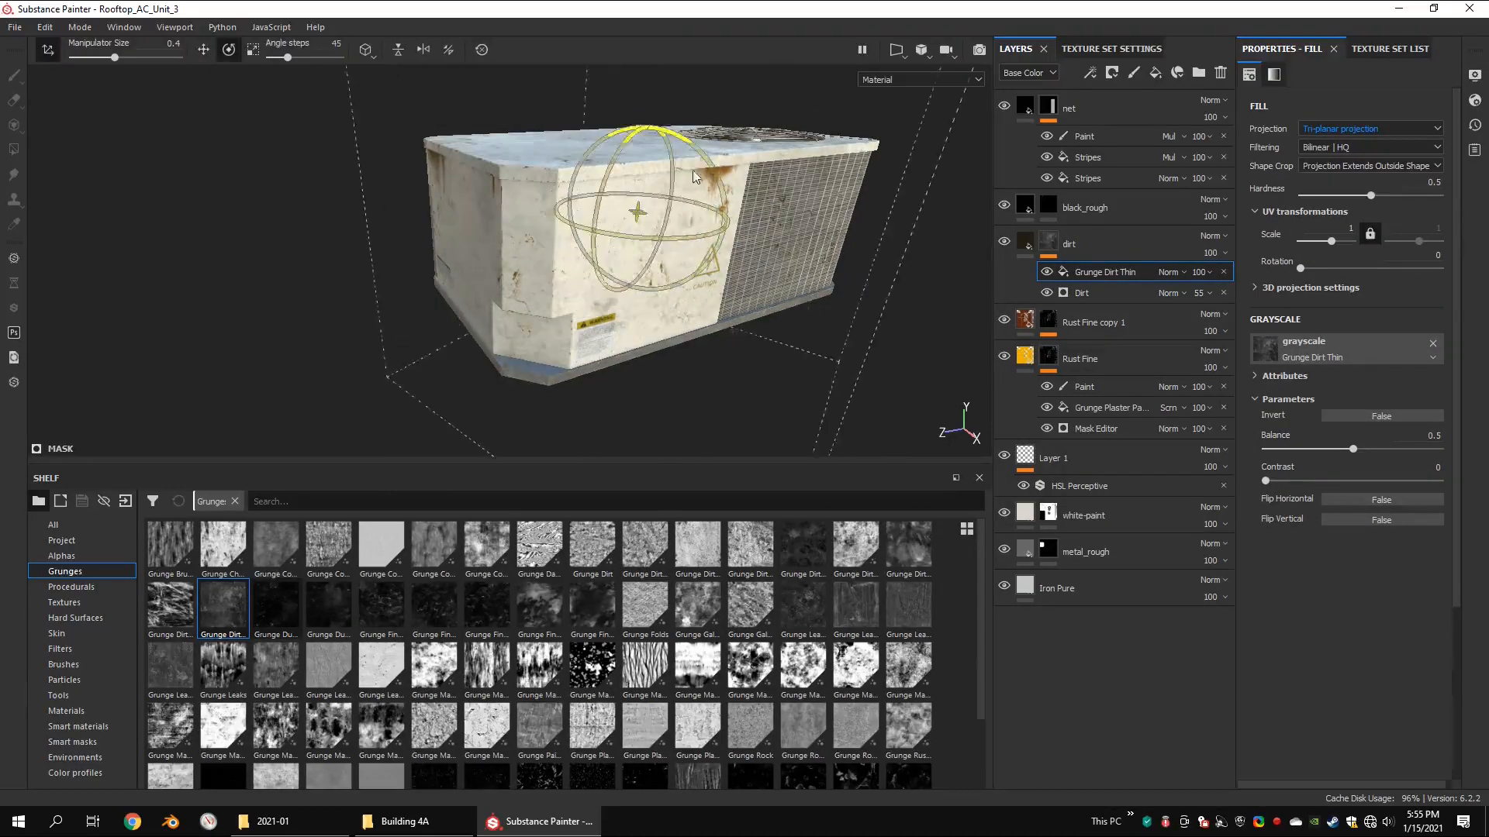
drag(692, 177, 837, 204)
key(w)
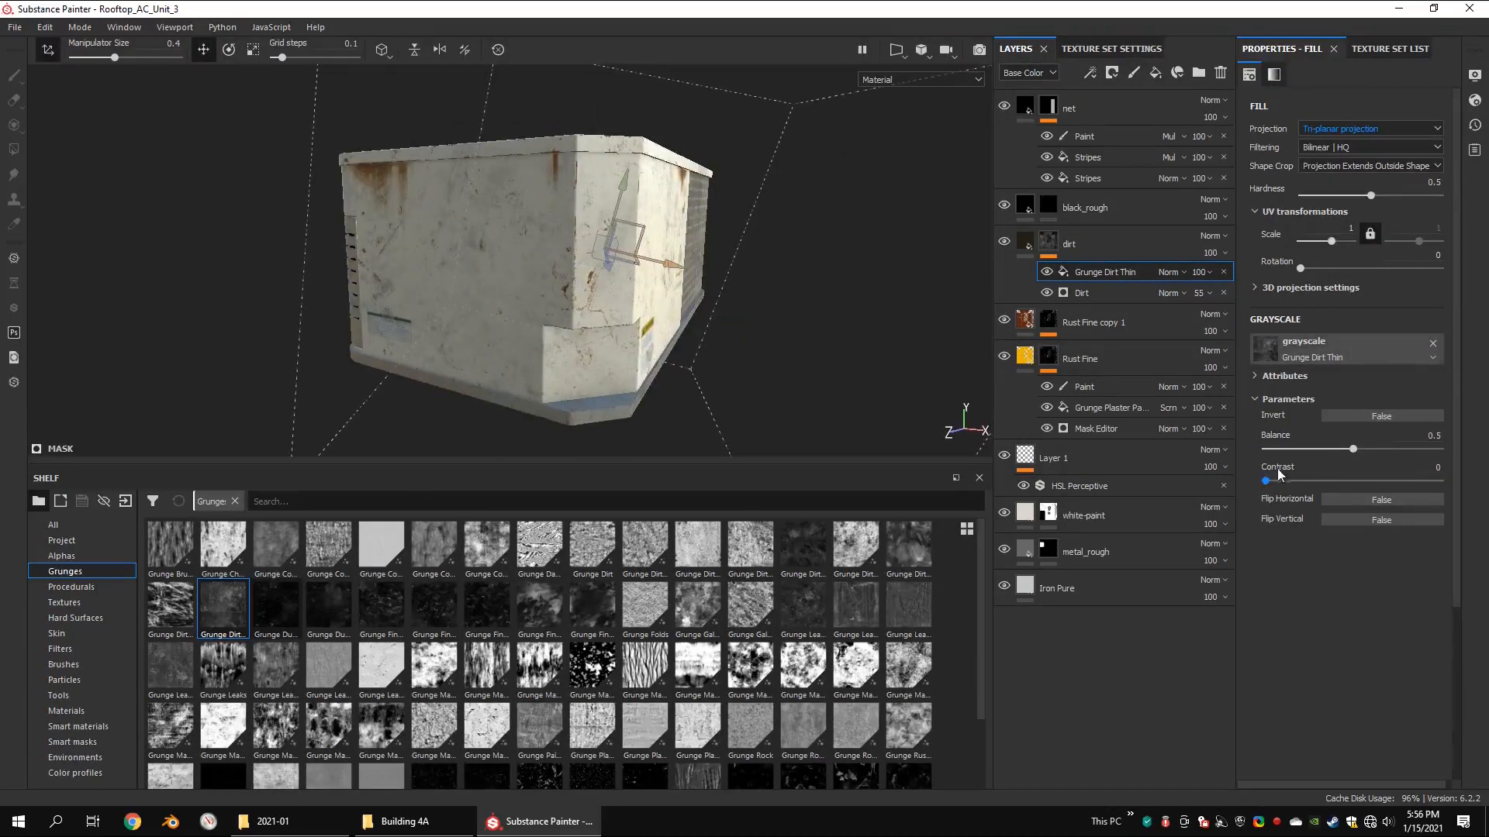
Step: Set the Grunge Dirt Thin fill's opacity to 43 and its blend mode to Screen
drag(1262, 327, 1219, 300)
alt+drag(923, 193, 801, 257)
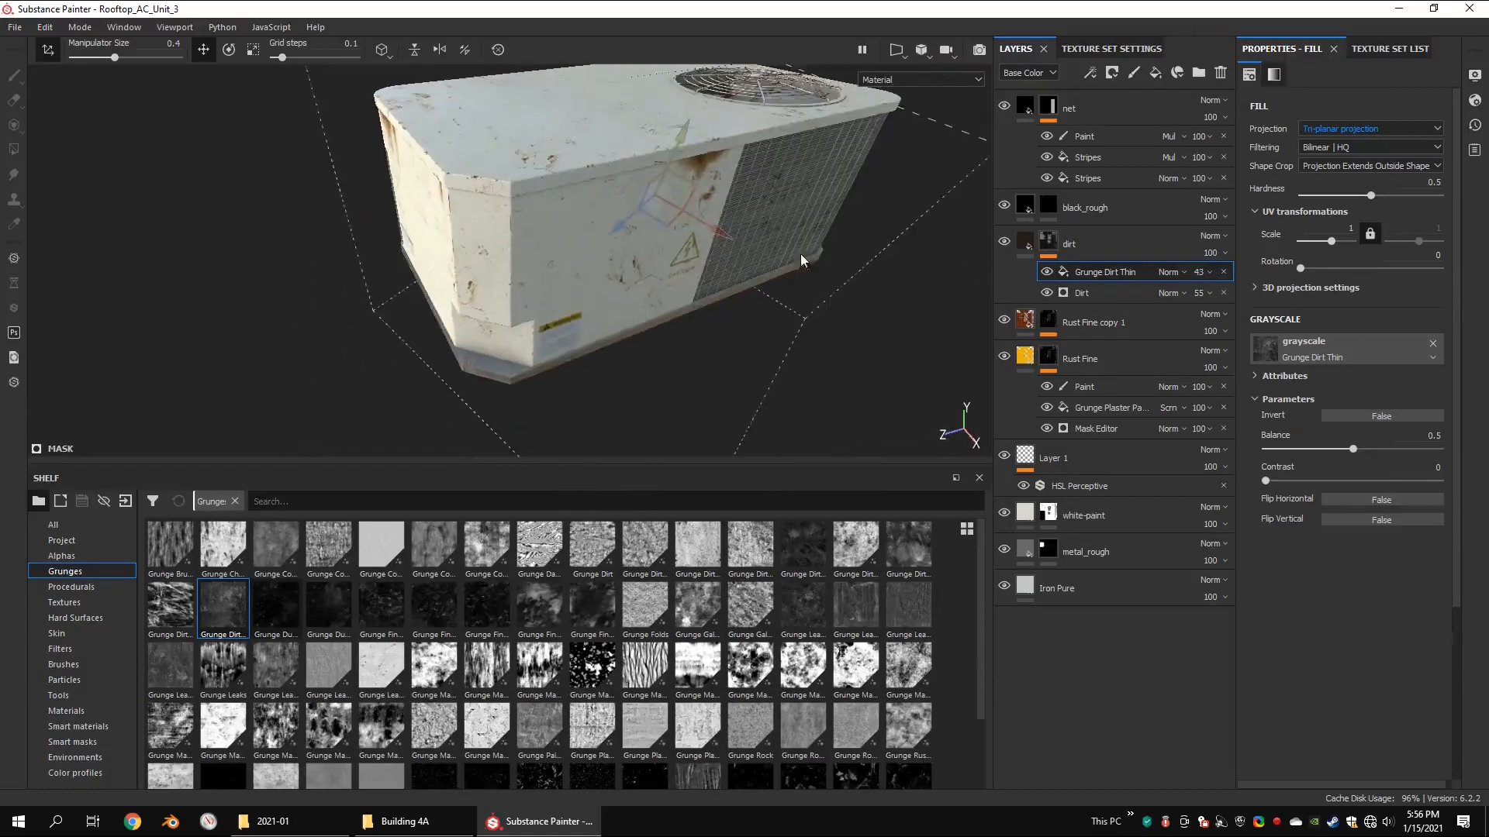
click(1048, 241)
click(1168, 273)
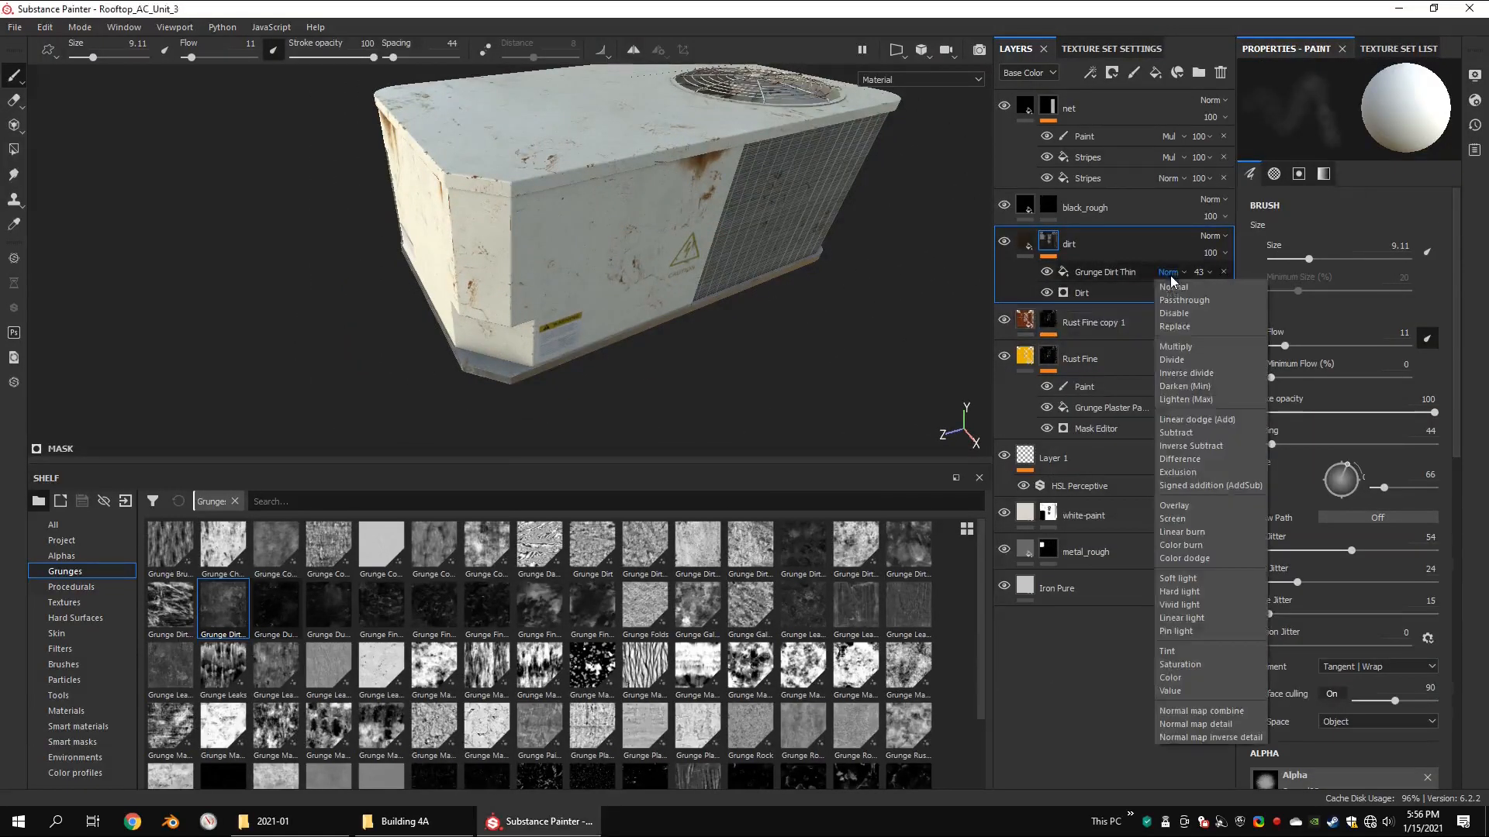
click(1171, 506)
Step: Add another fill on top of the dirt layer's mask stack and assign Grunge Dust Small to its grayscale
right_click(1049, 241)
click(1112, 584)
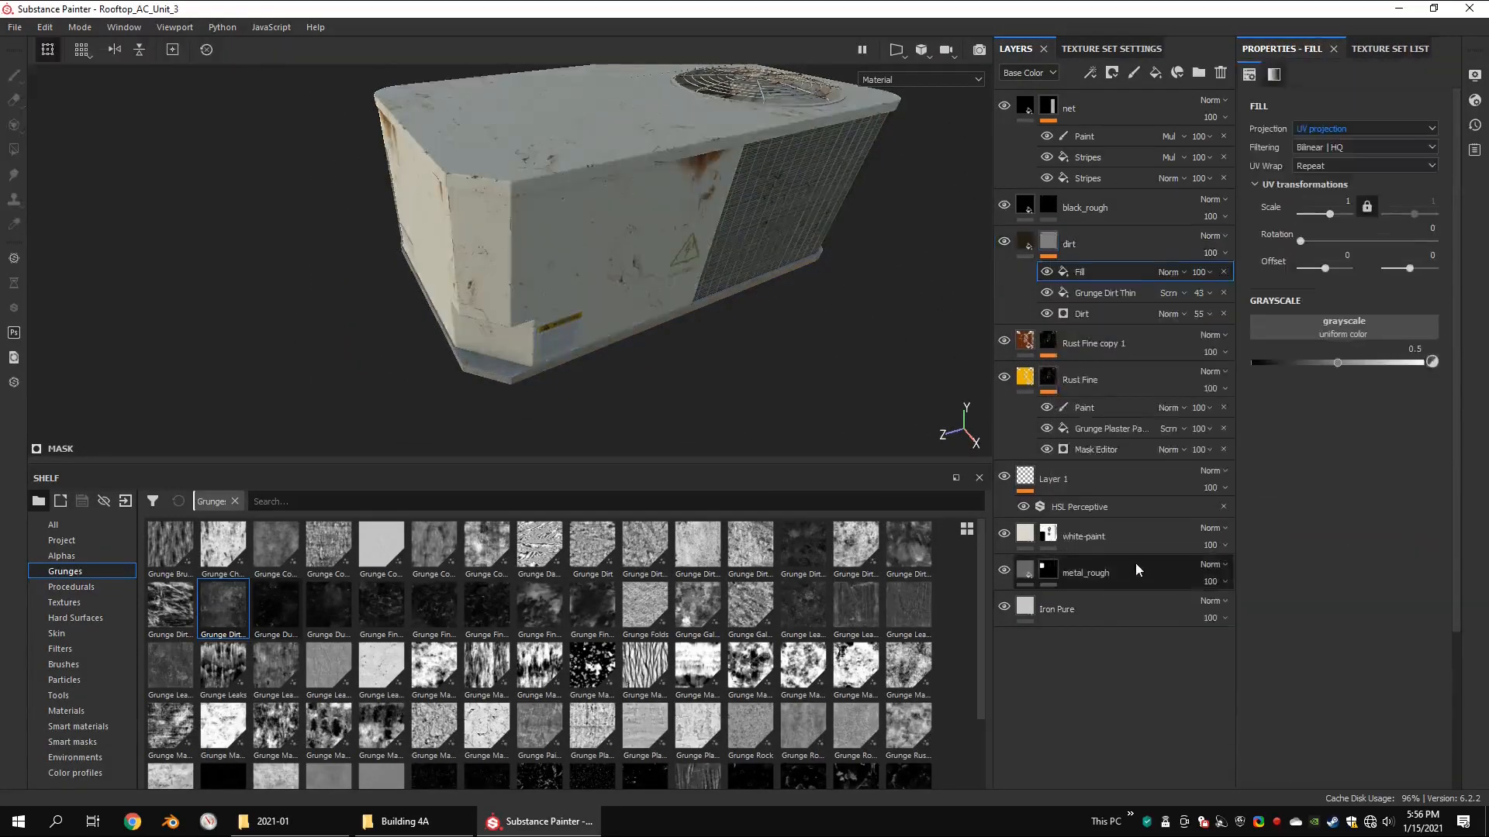
alt+drag(798, 343, 613, 539)
mouse_move(279, 607)
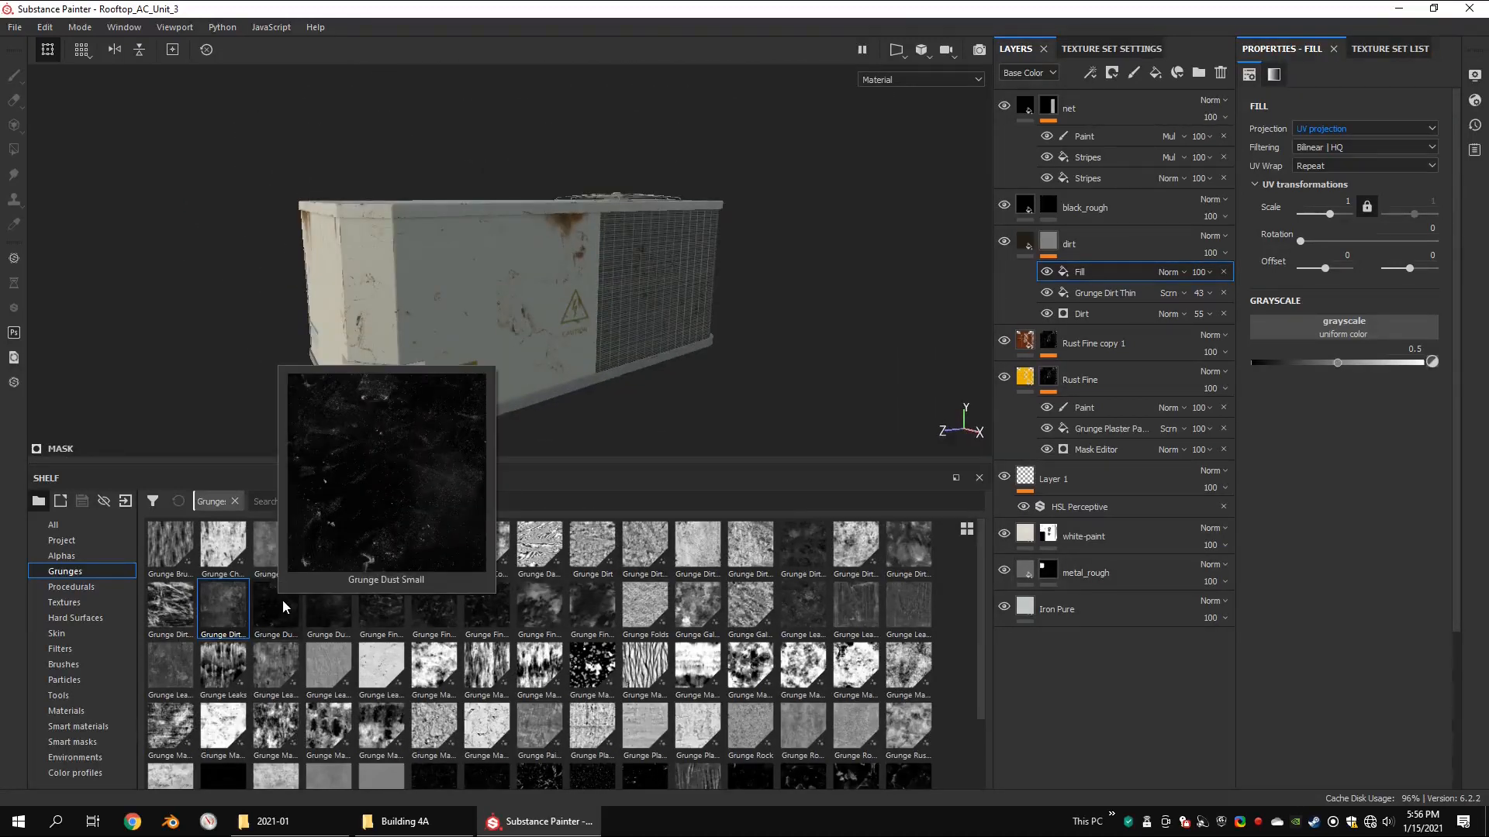
drag(278, 607, 1290, 326)
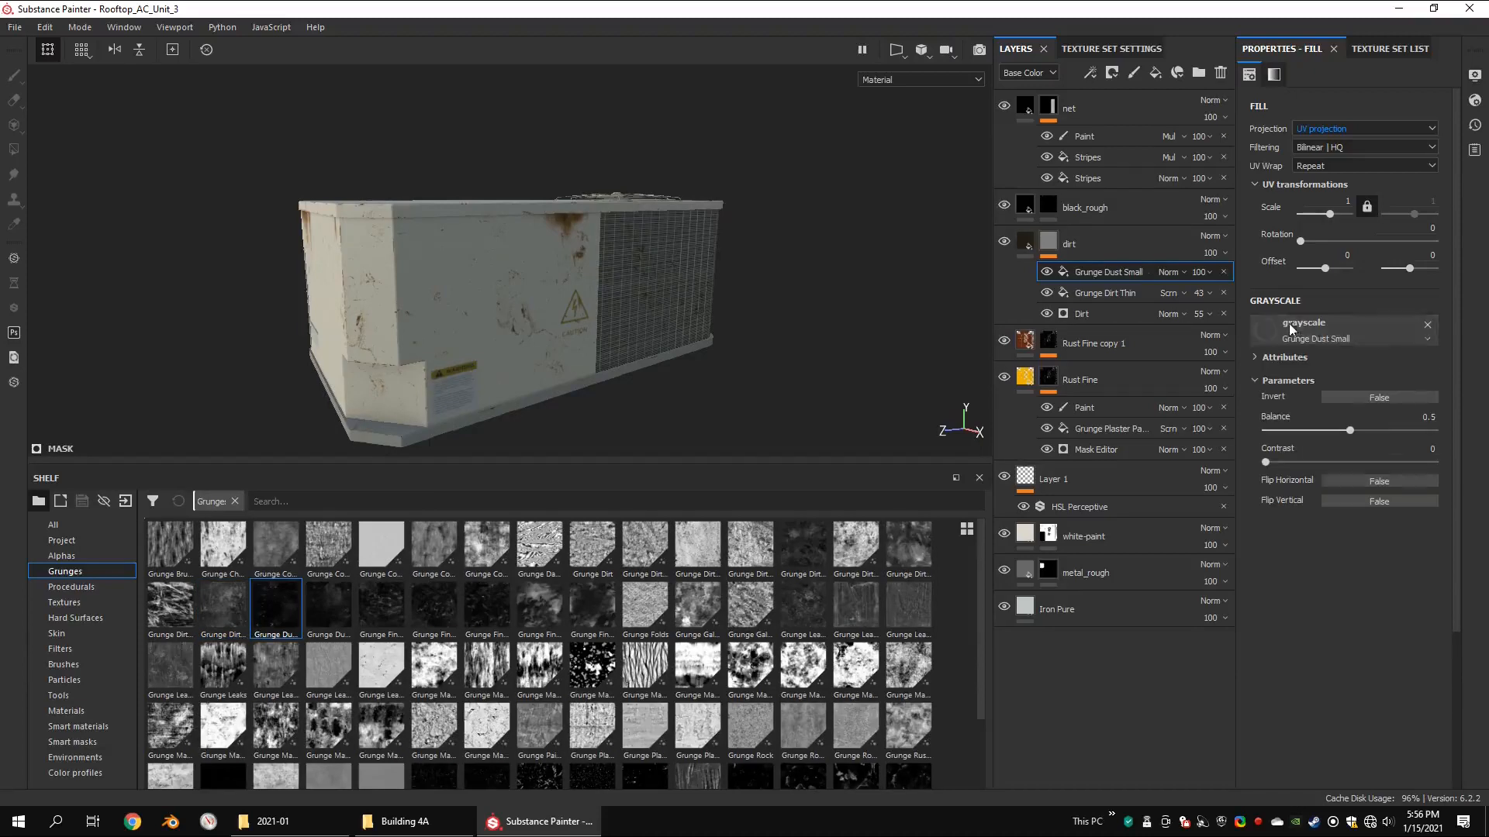
Step: Switch the Grunge Dust Small fill to tri-planar projection and activate its move manipulator
alt+drag(599, 271, 776, 257)
click(1365, 129)
click(1349, 149)
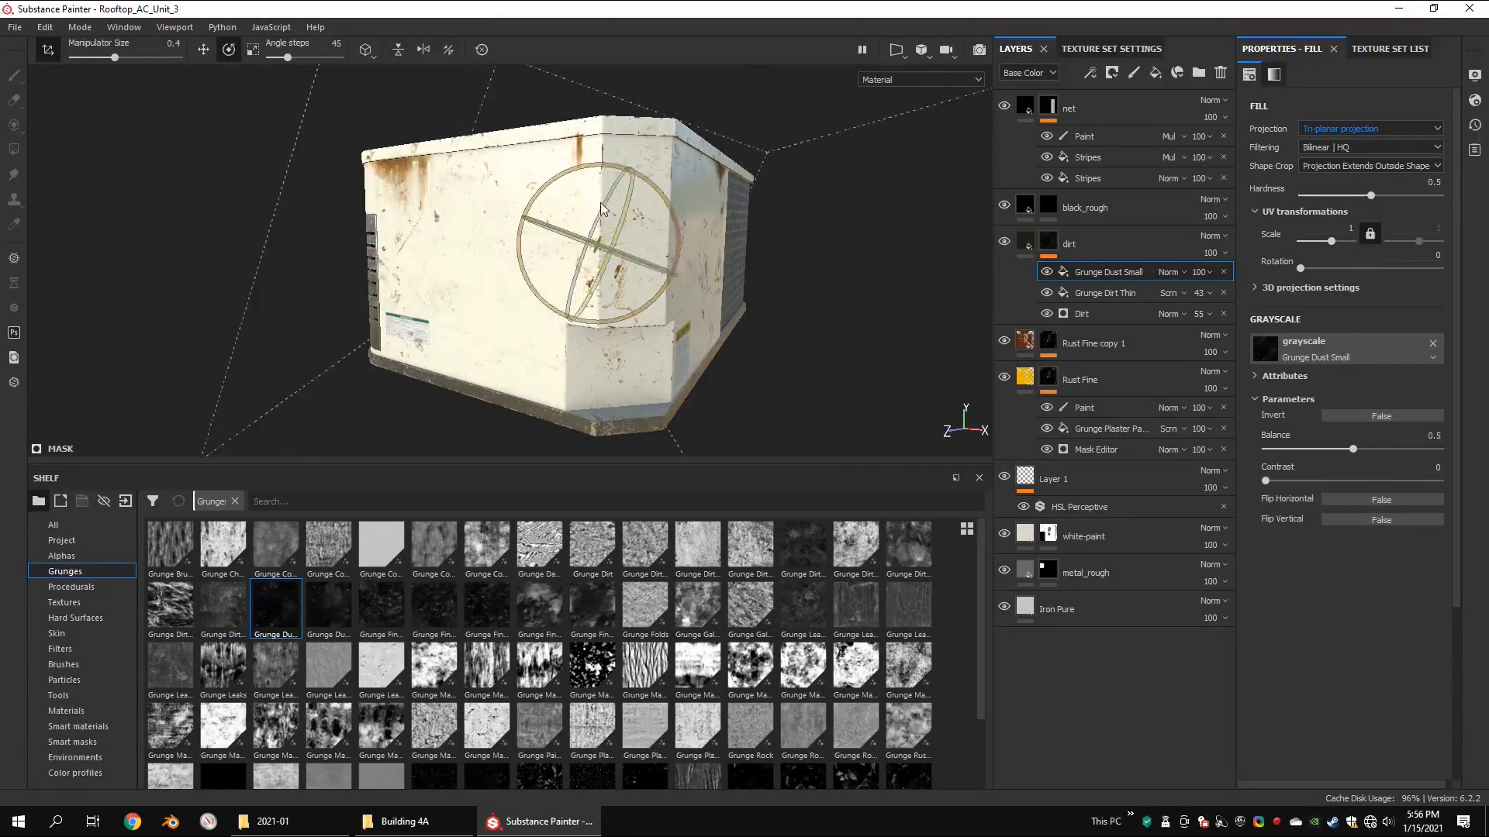
key(w)
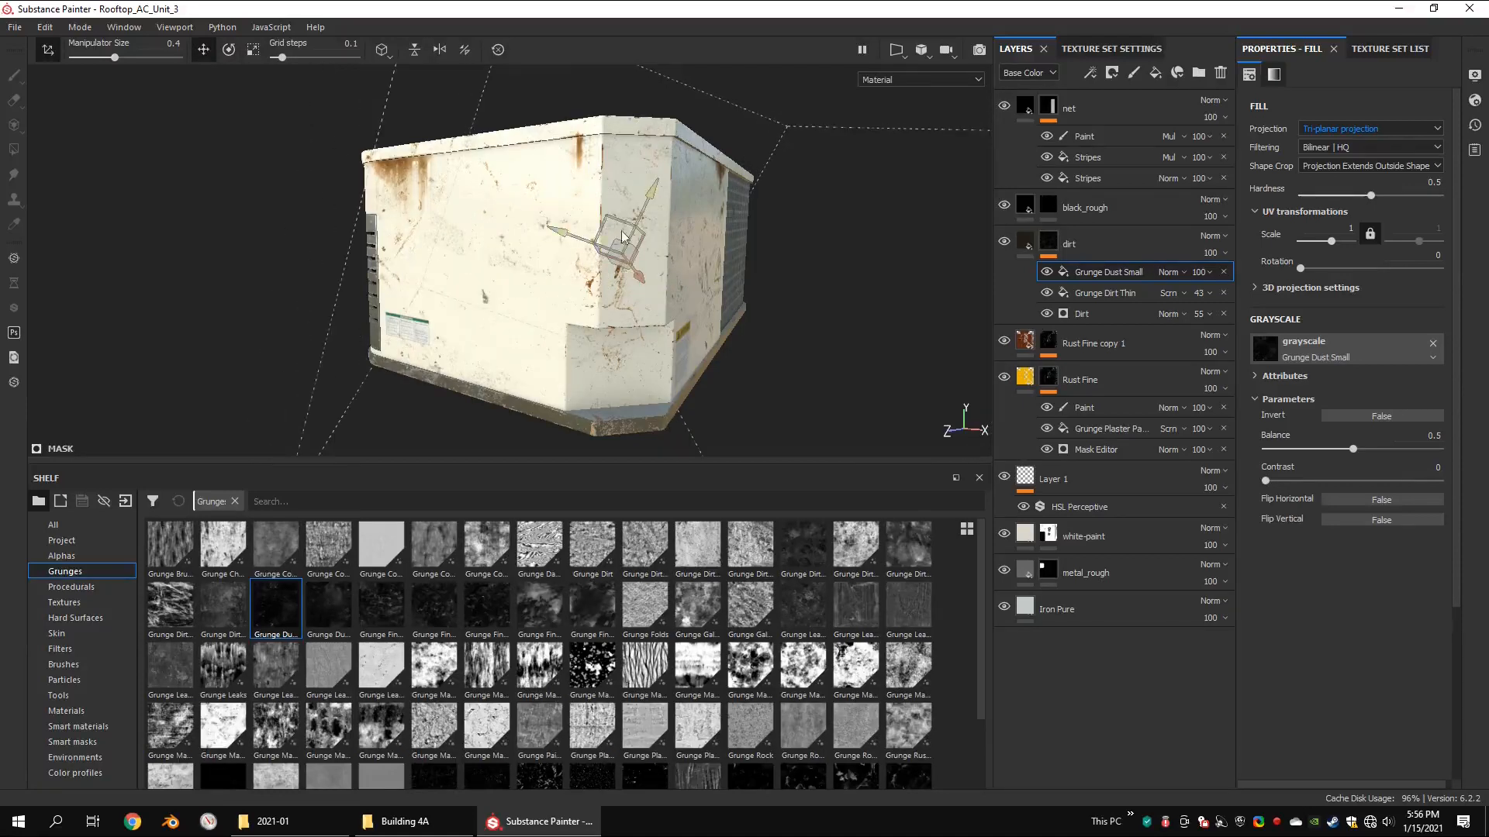
Step: Set the Grunge Dust Small fill's blend mode to Screen and inspect the dirt around the unit
alt+drag(671, 142, 601, 148)
click(1168, 272)
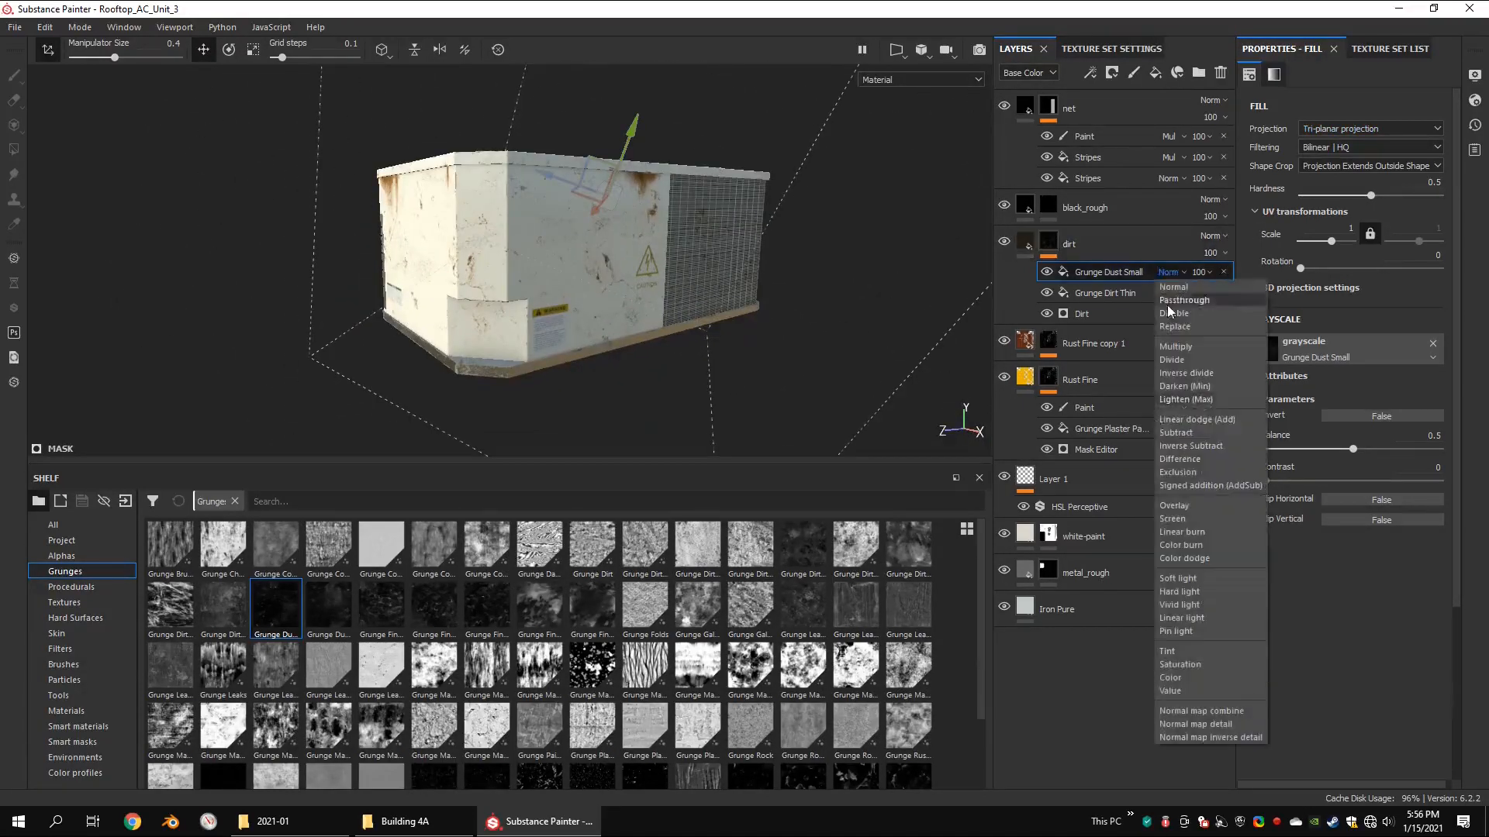
click(1168, 519)
alt+drag(775, 264, 654, 238)
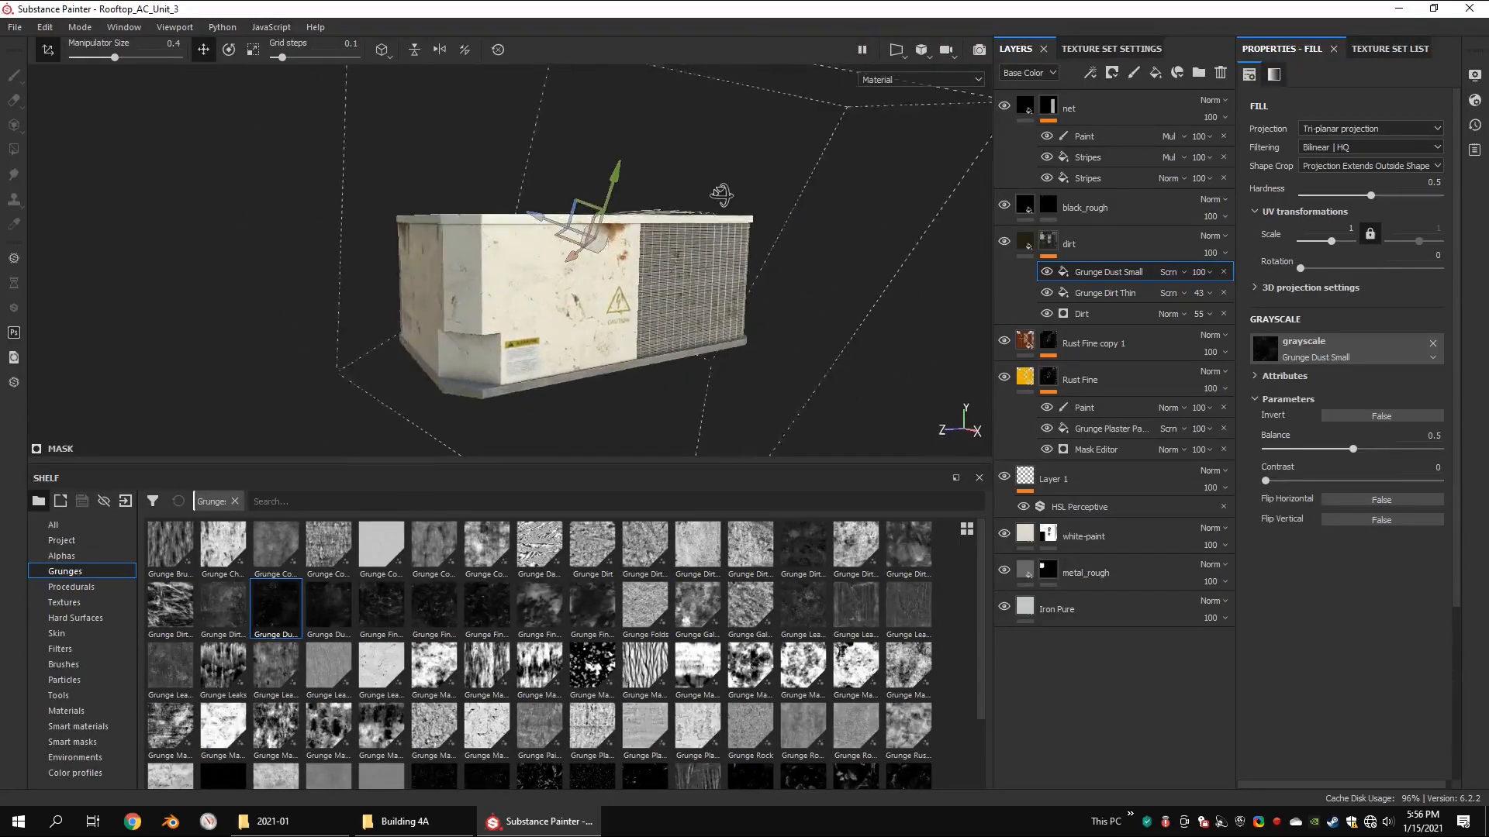
alt+drag(721, 195, 711, 196)
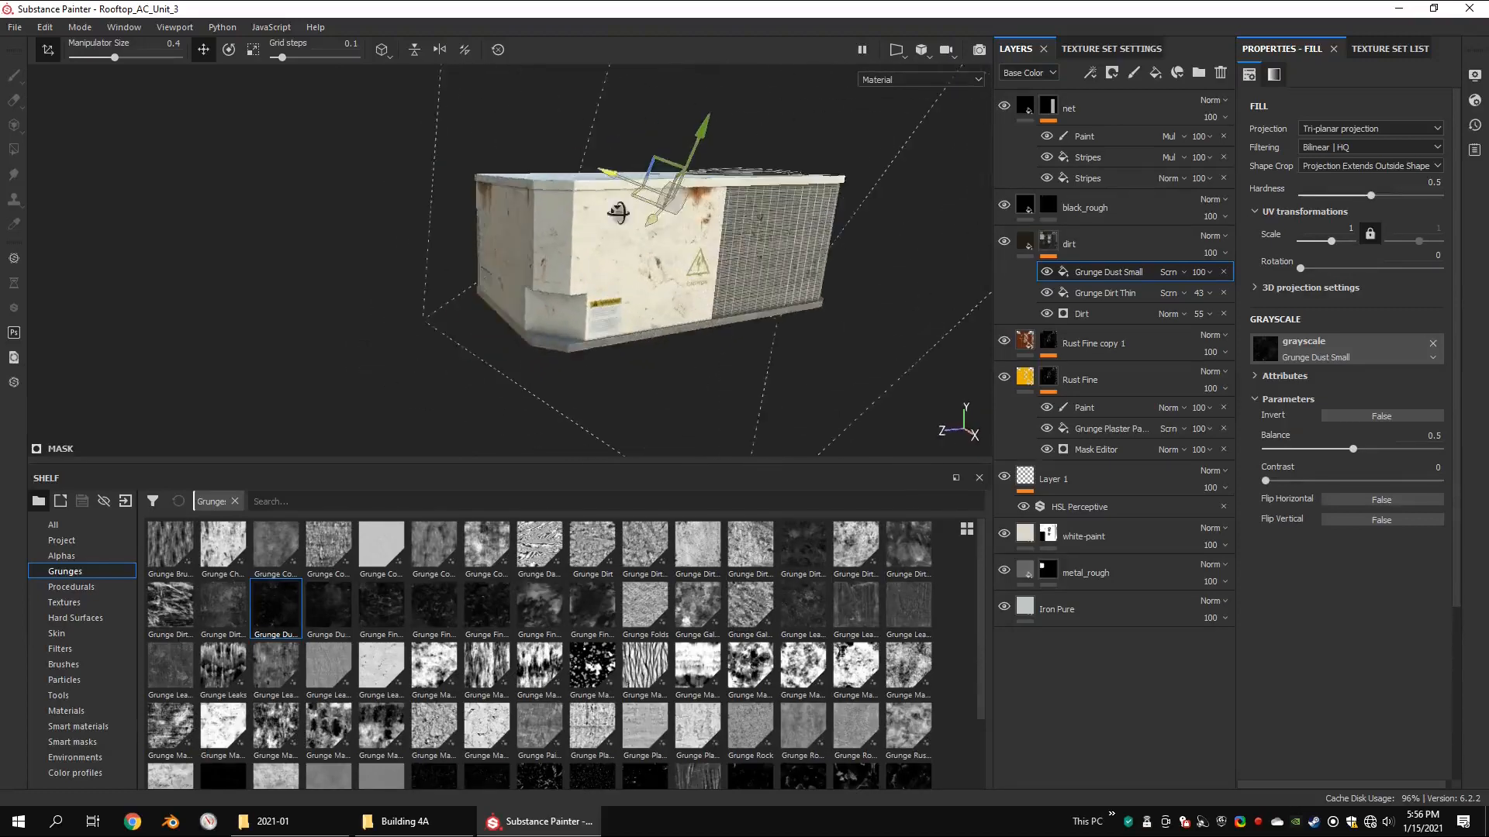